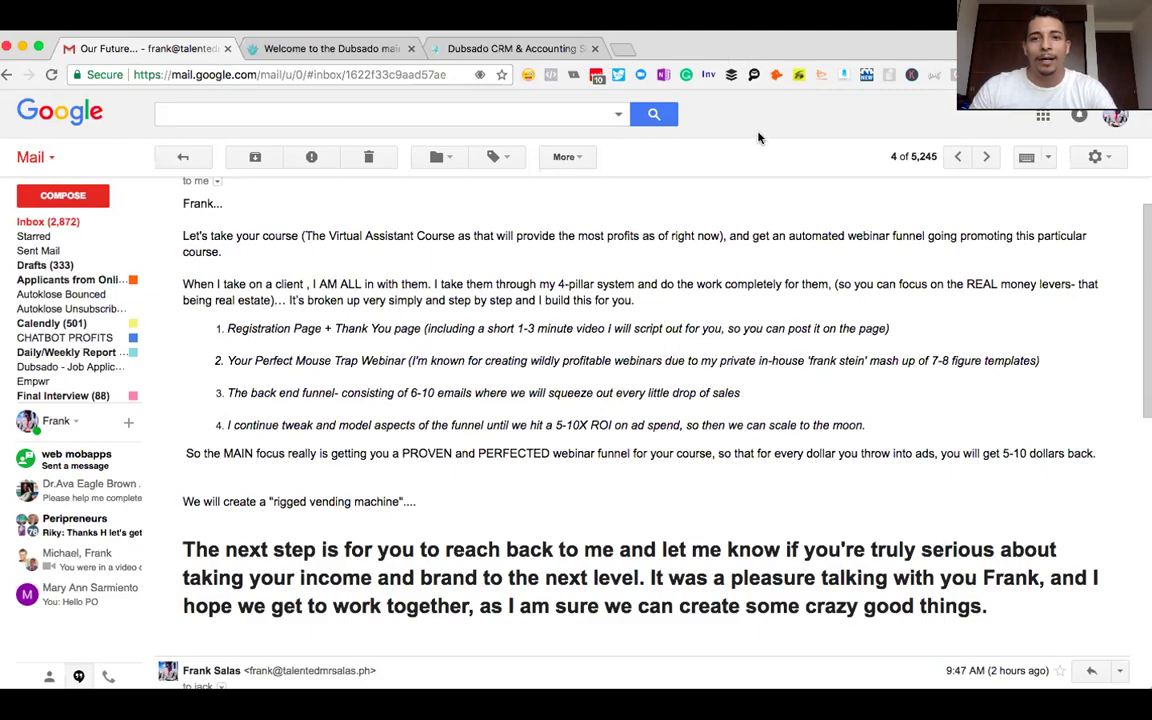
- Scroll down the 2018 Outsourcing Packages form to its three package cards and prices
scroll(685, 125, "down", 1)
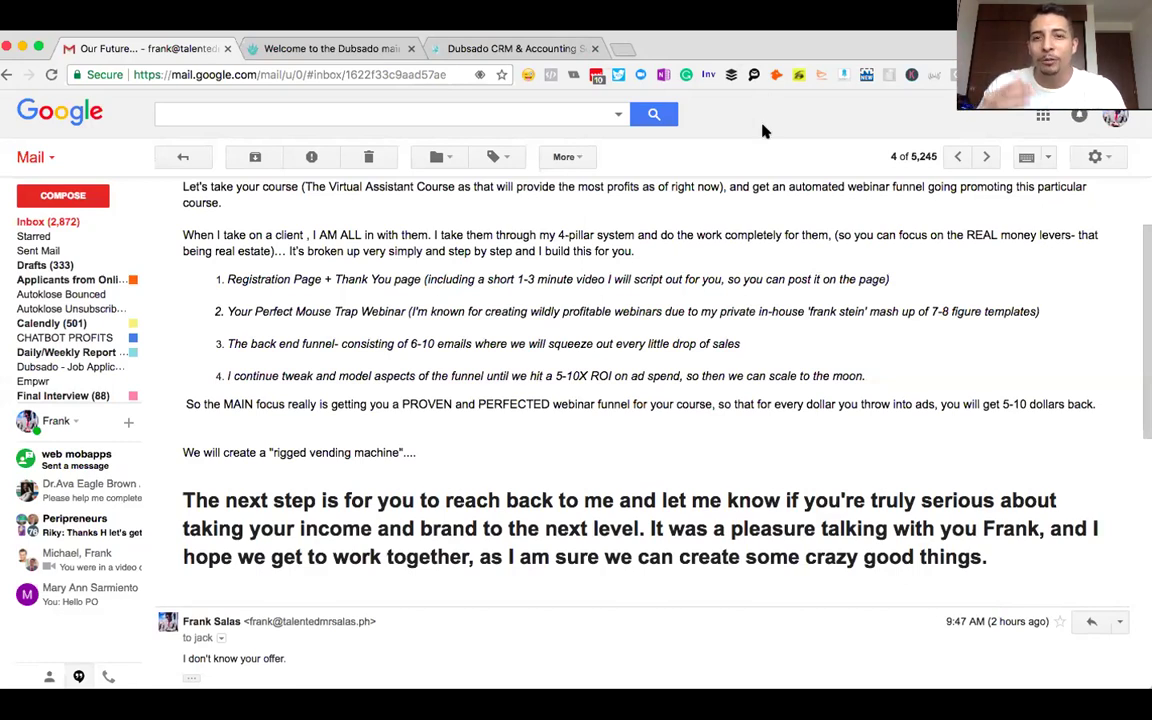
scroll(758, 136, "down", 6)
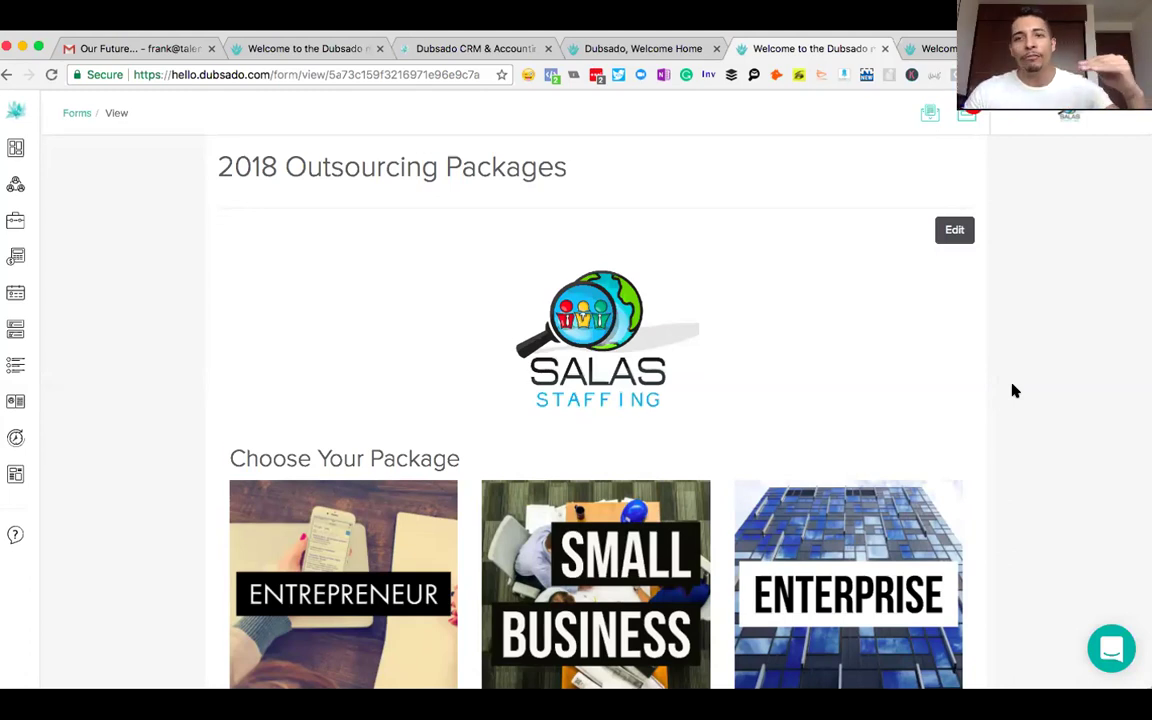
scroll(1014, 390, "down", 1)
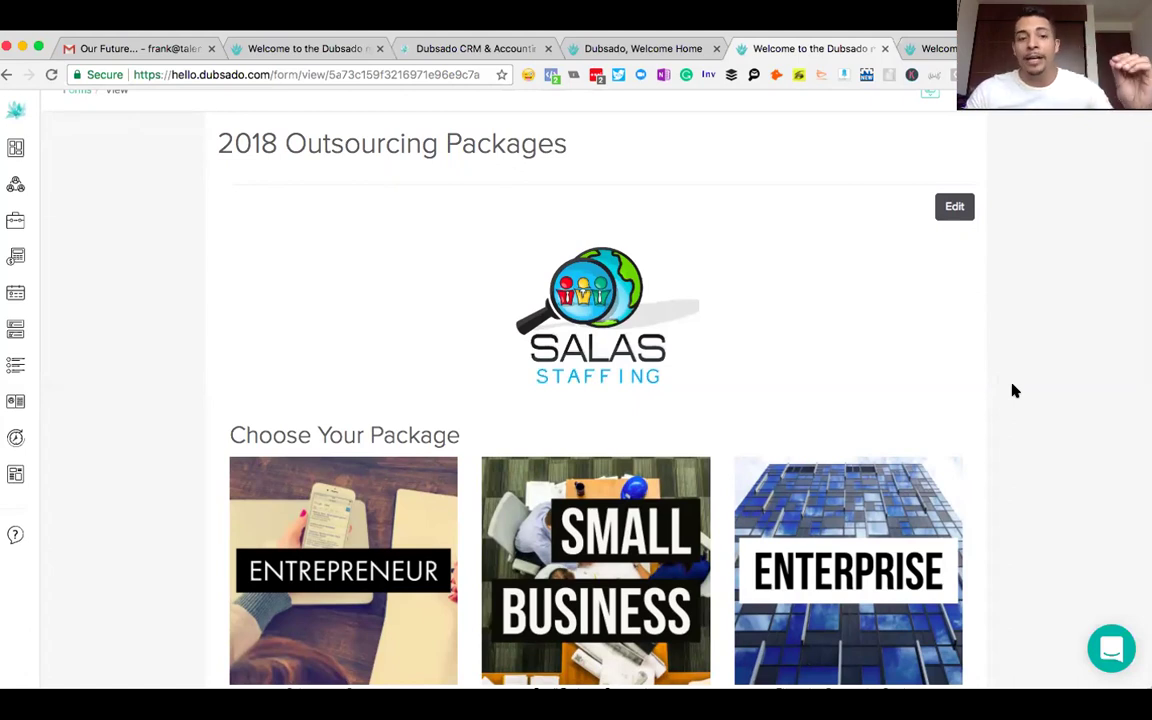
scroll(1014, 390, "down", 2)
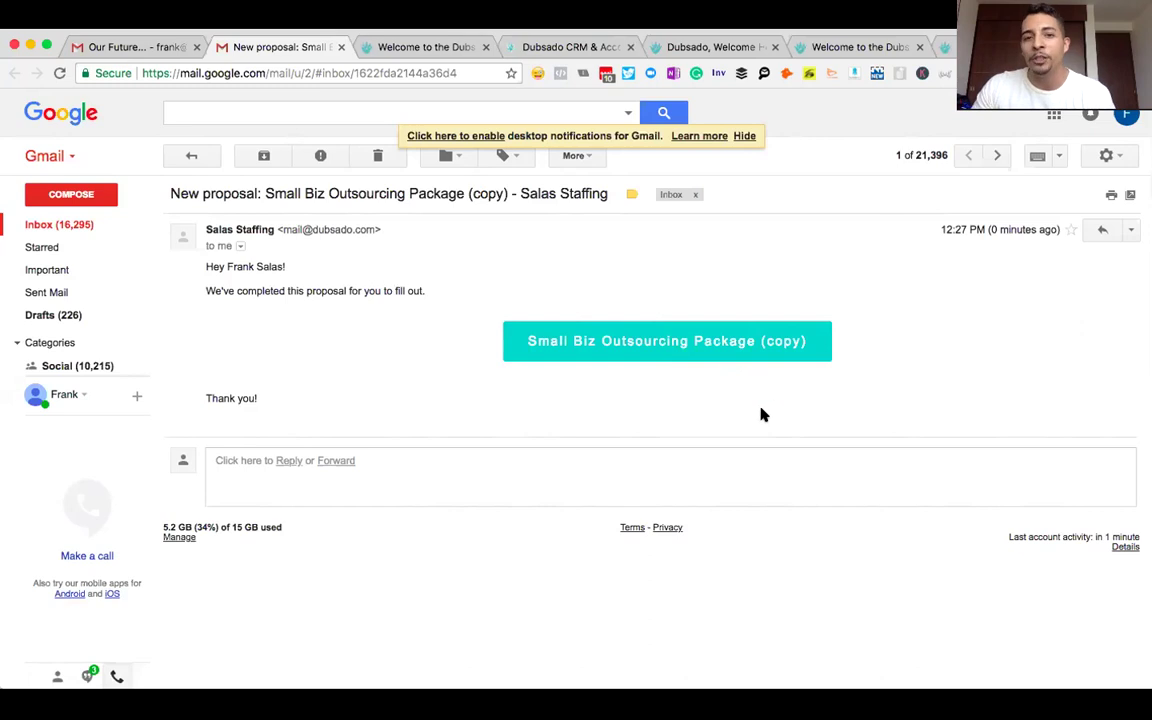
- Open the 'Small Biz Outsourcing Package (copy)' proposal linked in the email
left_click(657, 339)
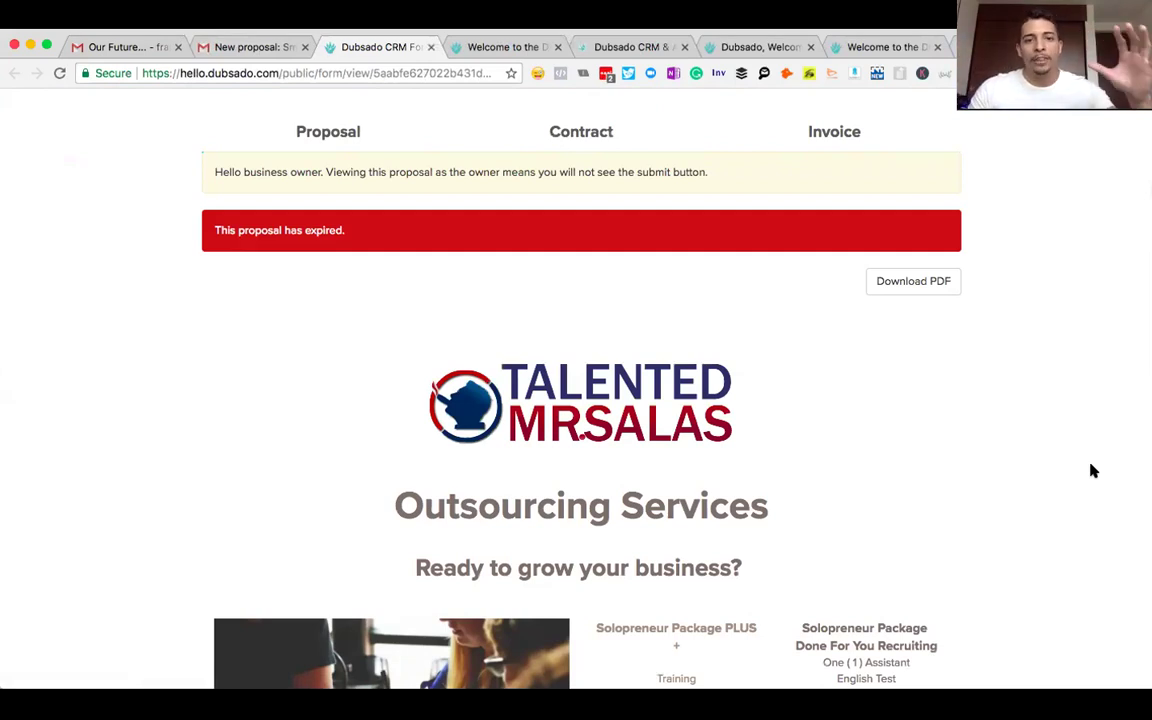
- Scroll past the $5,000 investment to the contract's initials and signature fields
scroll(1093, 471, "down", 5)
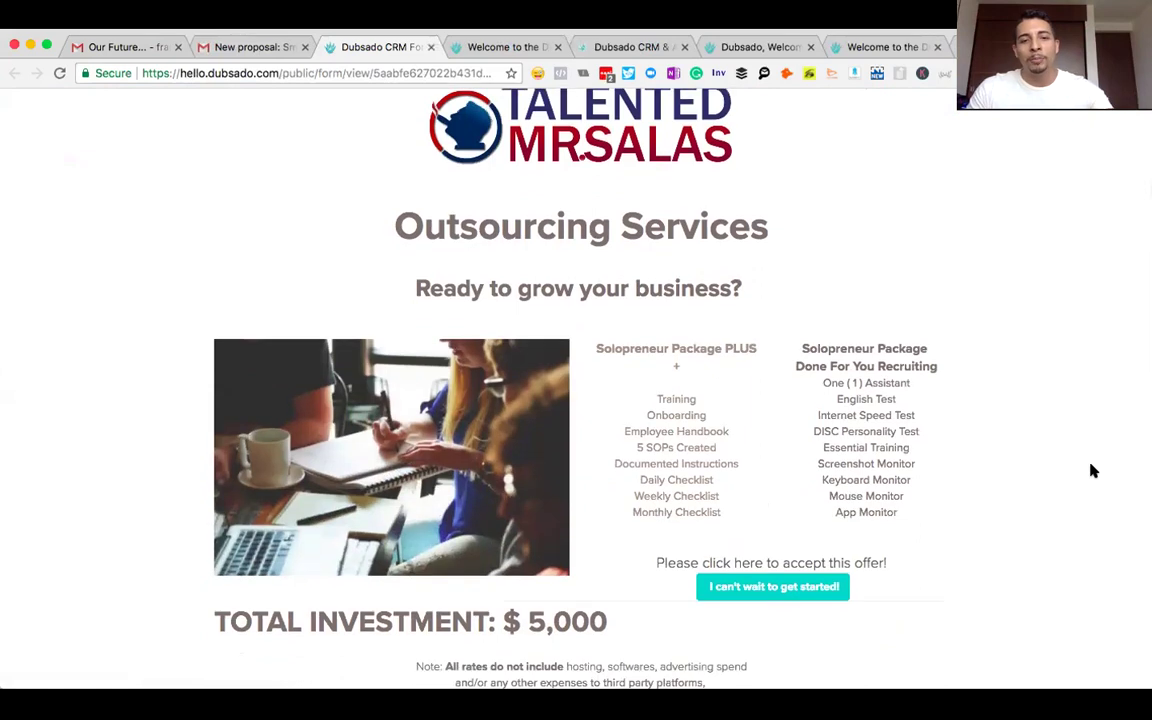
scroll(1093, 471, "down", 1)
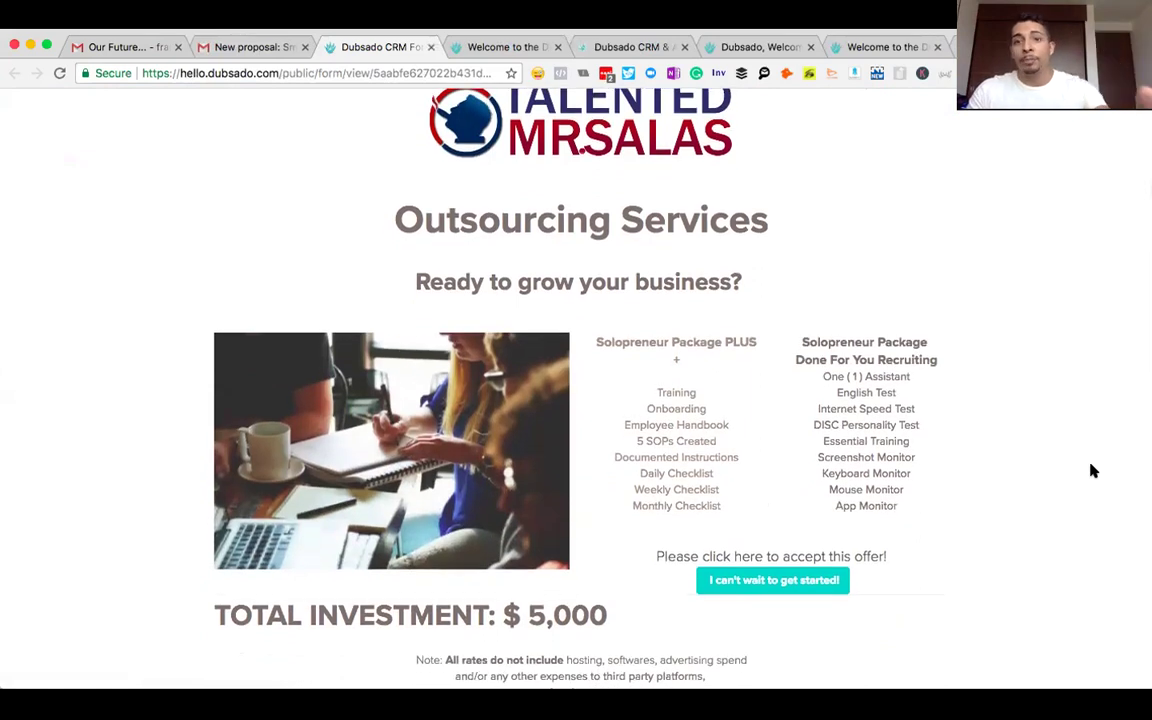
scroll(1093, 471, "down", 2)
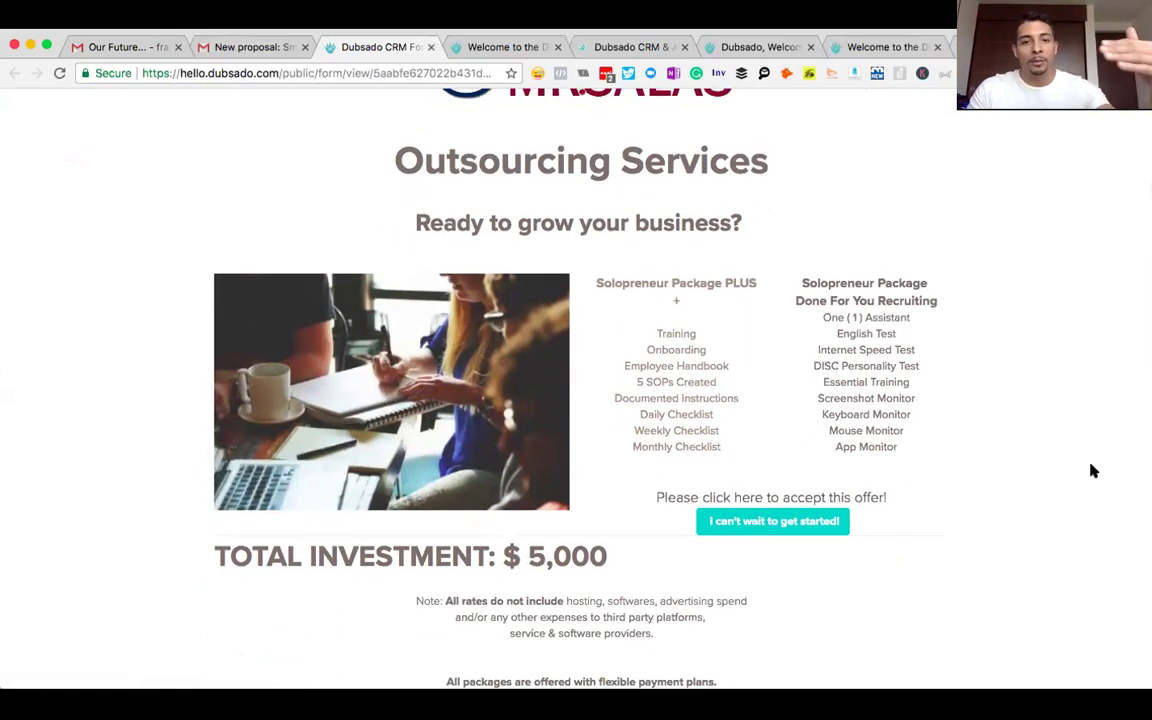
scroll(1093, 471, "down", 4)
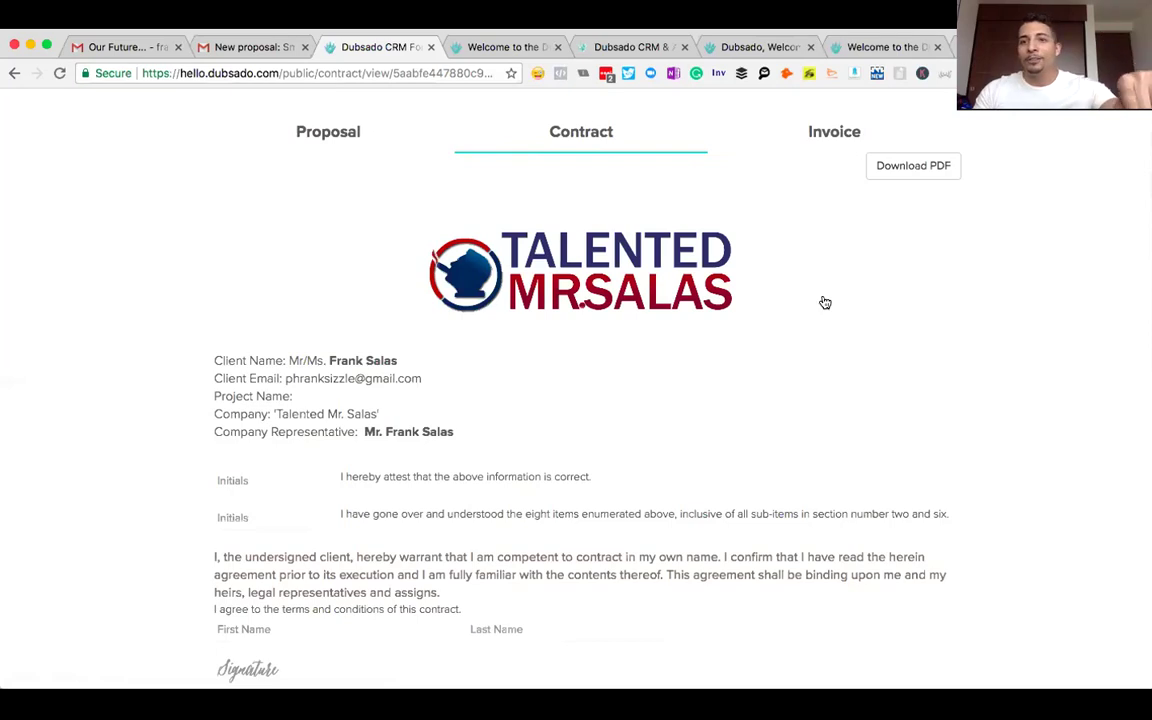
scroll(825, 302, "down", 4)
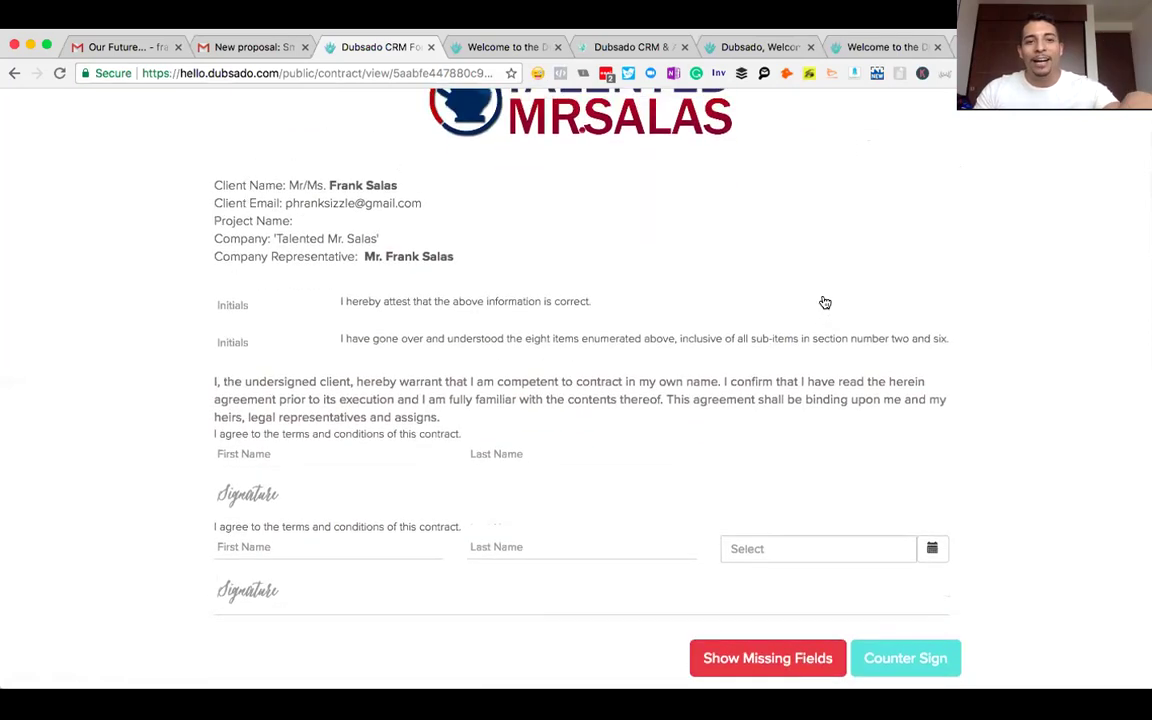
scroll(825, 302, "up", 4)
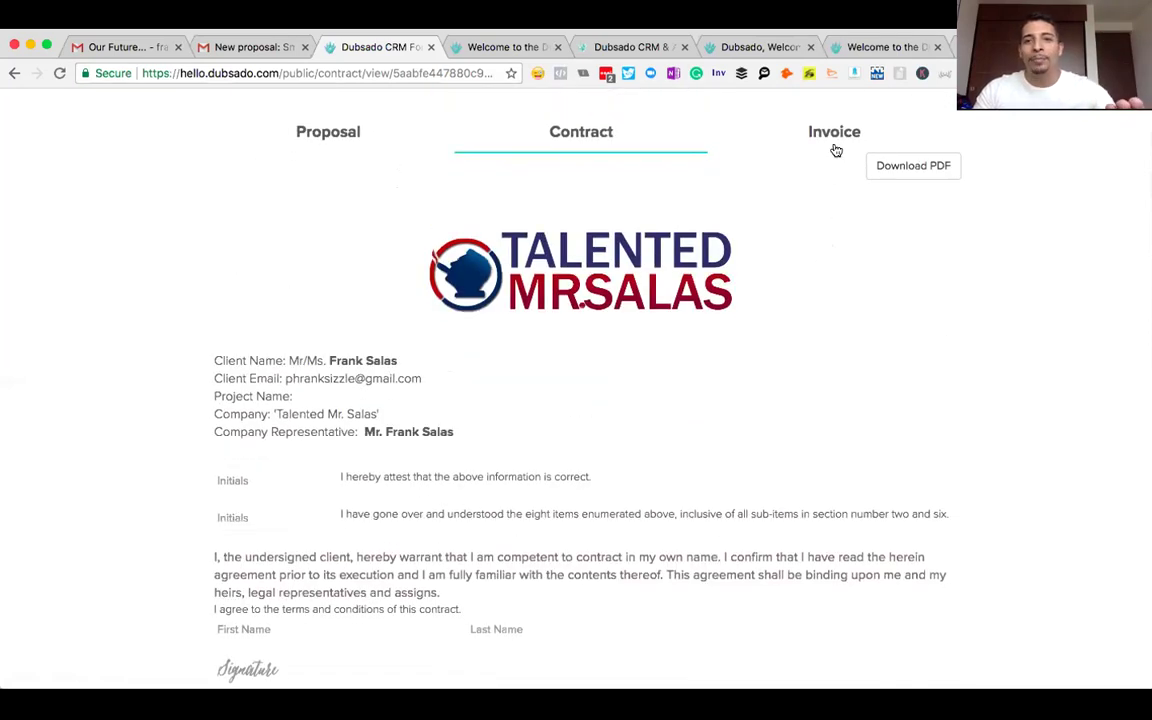
- Review Invoice # 9 from Salas Staffing and its three-installment payment schedule
left_click(826, 137)
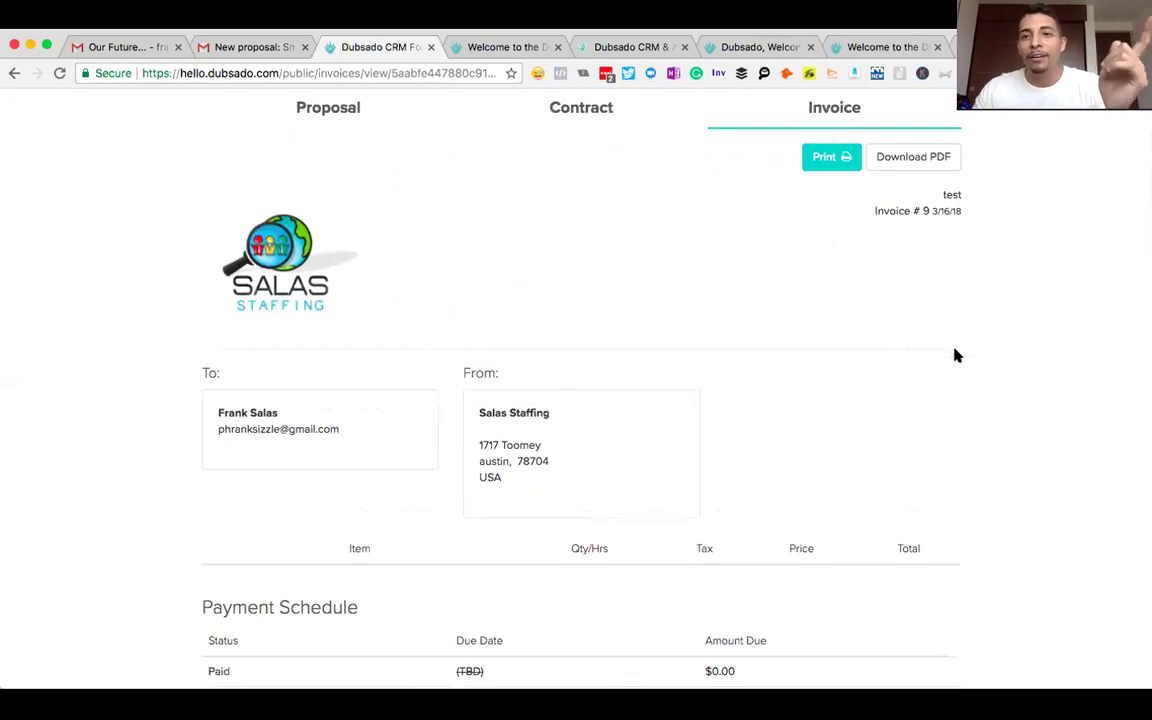
scroll(955, 350, "down", 3)
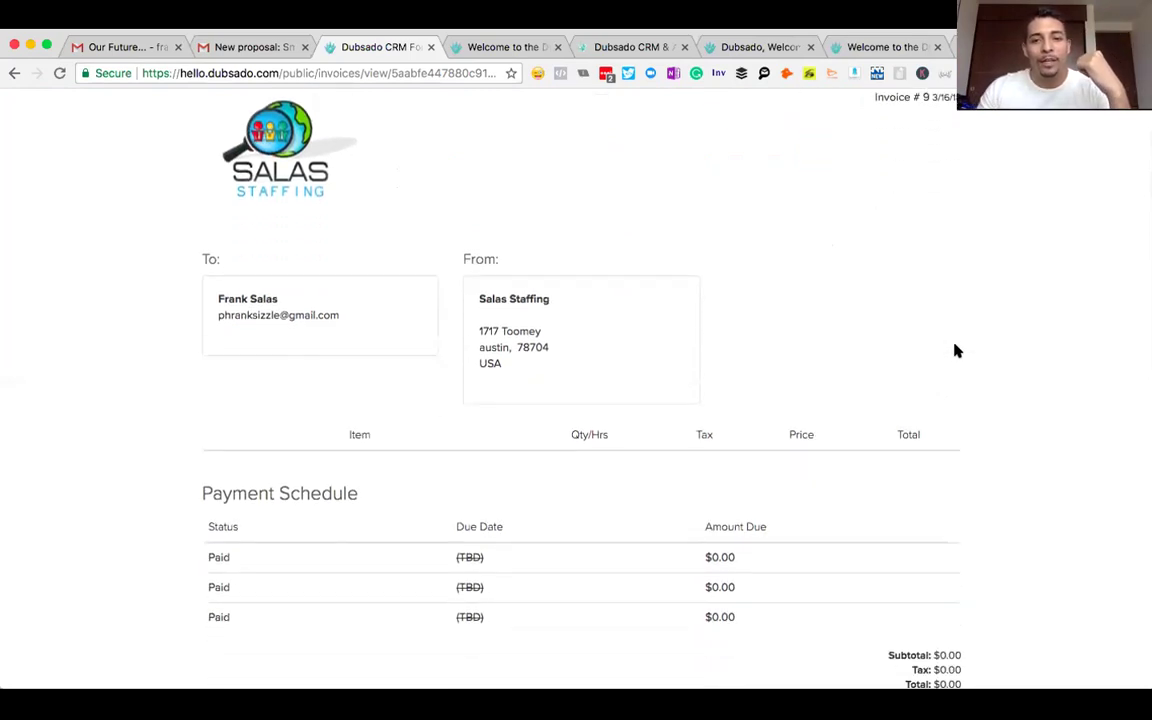
scroll(955, 350, "down", 1)
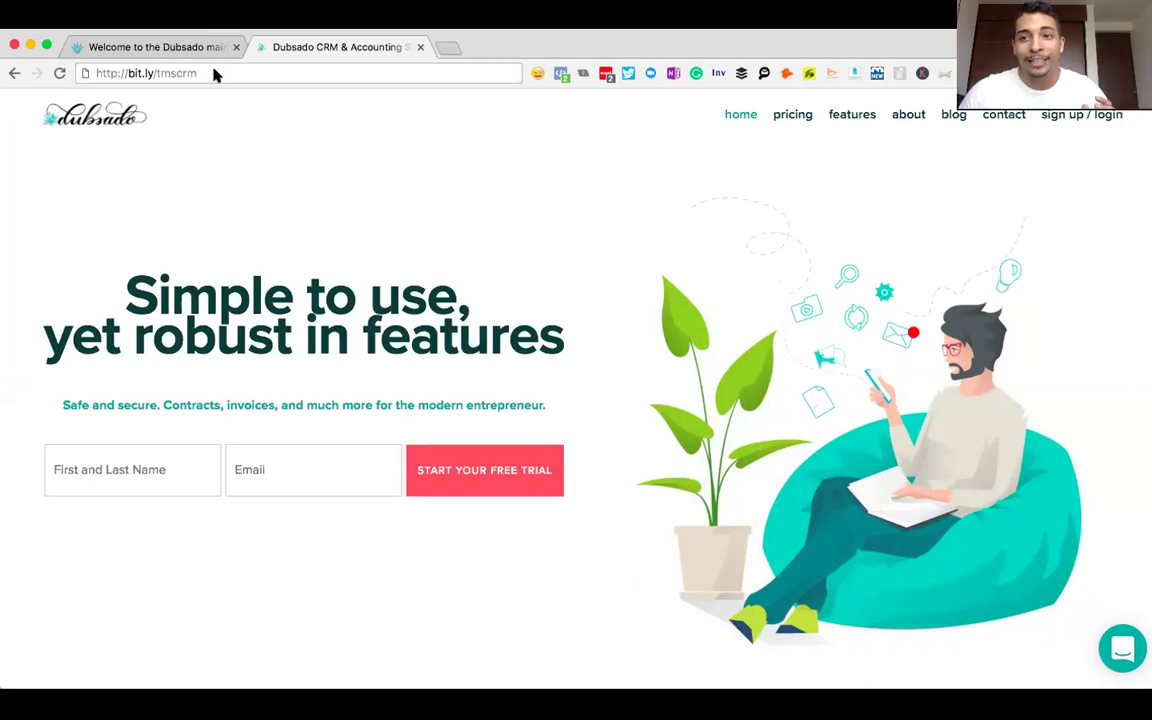
left_click(190, 46)
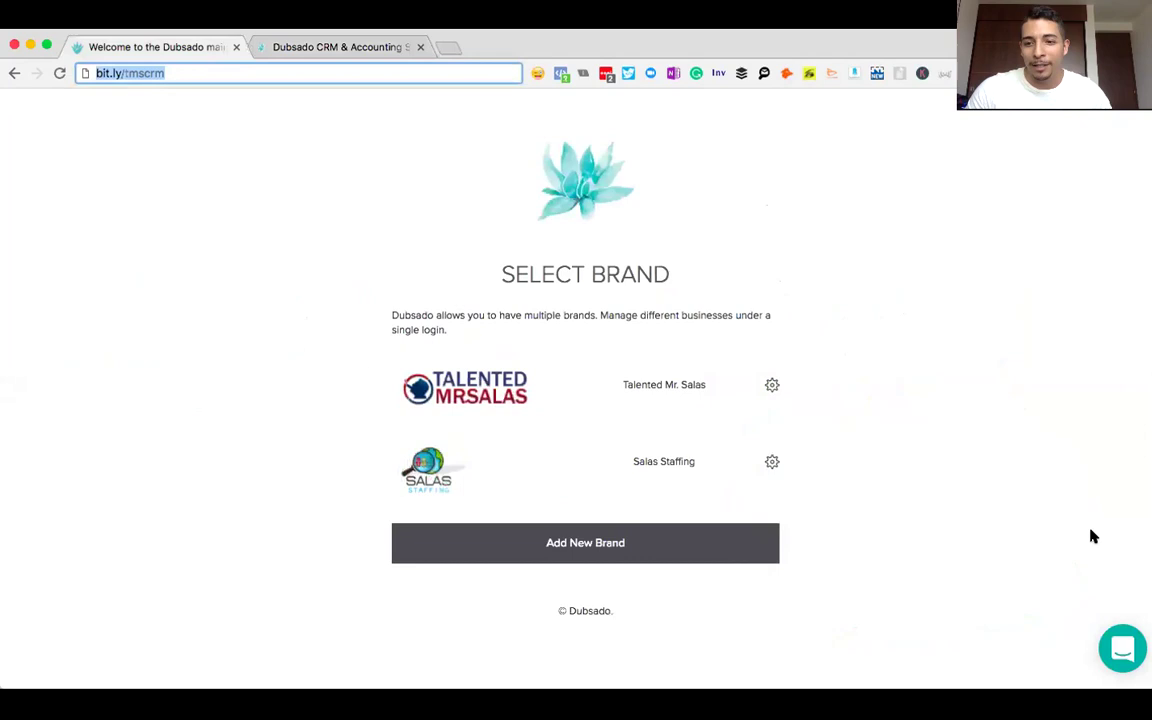
left_click(1123, 645)
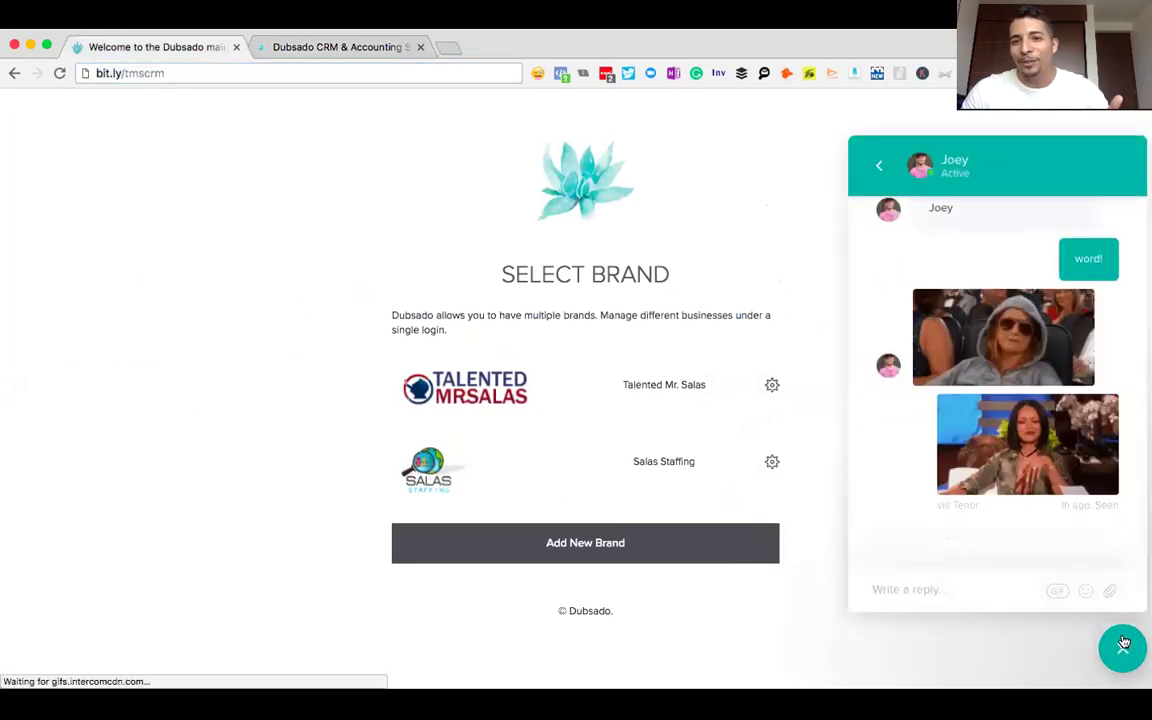
scroll(944, 386, "up", 10)
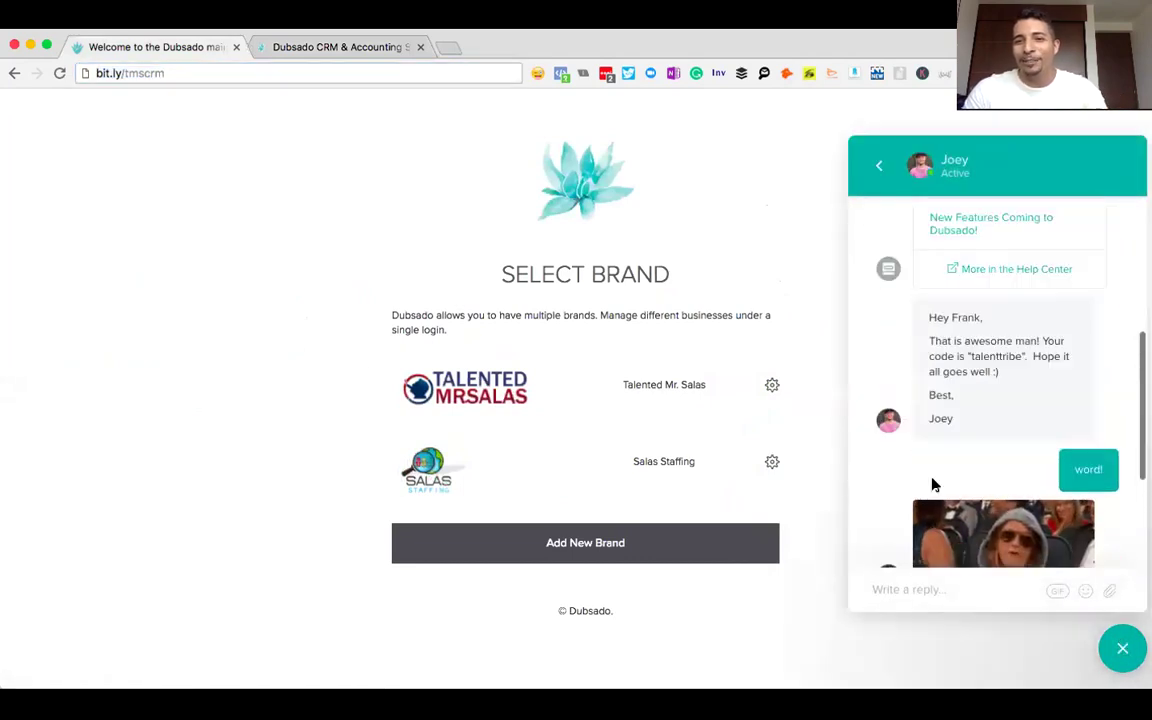
scroll(935, 484, "down", 10)
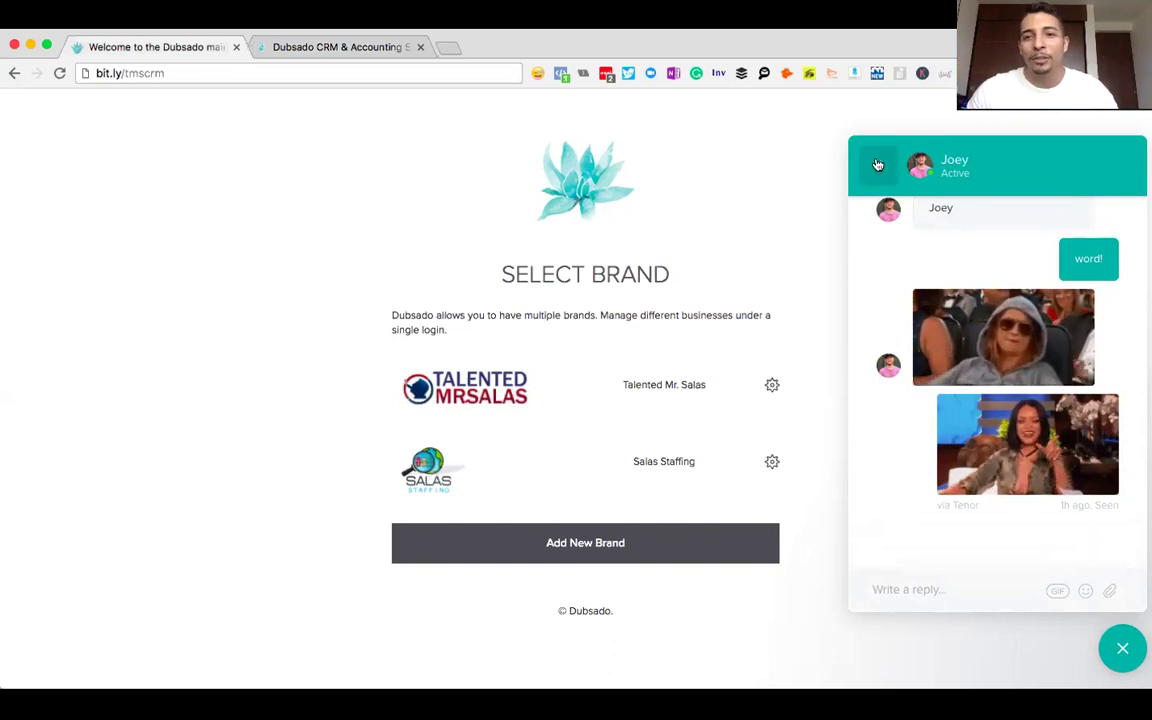
left_click(883, 161)
scroll(972, 280, "down", 5)
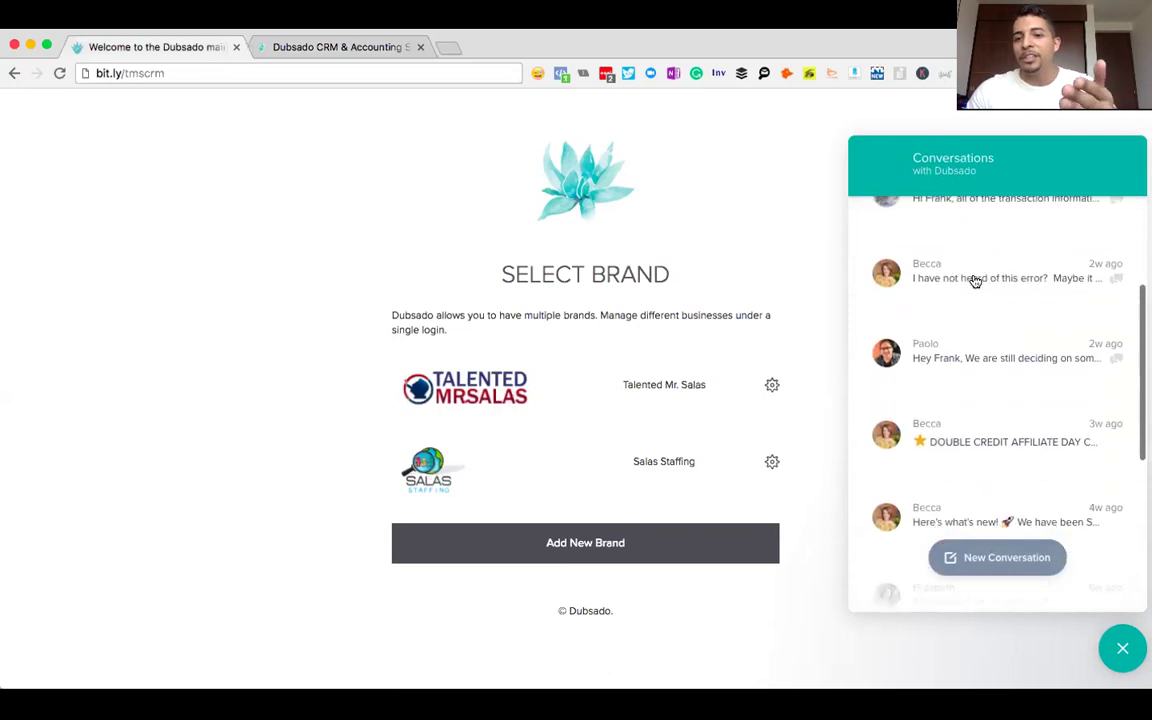
scroll(975, 282, "down", 4)
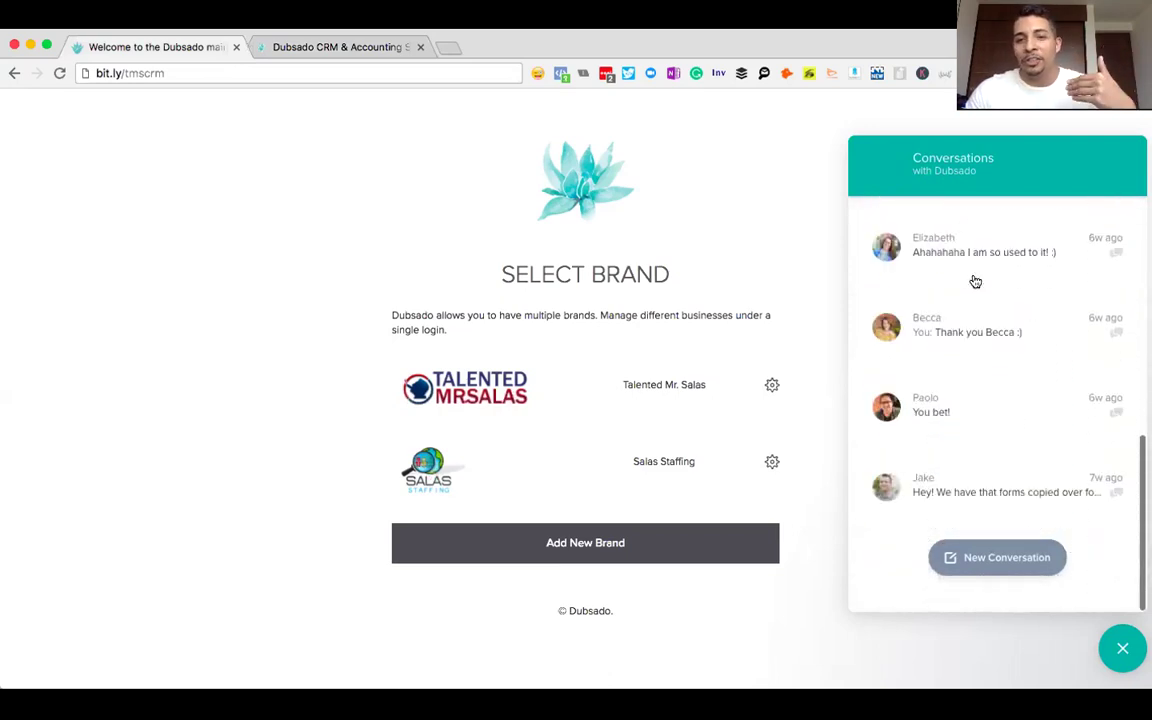
scroll(975, 282, "up", 10)
left_click(1122, 648)
left_click(296, 44)
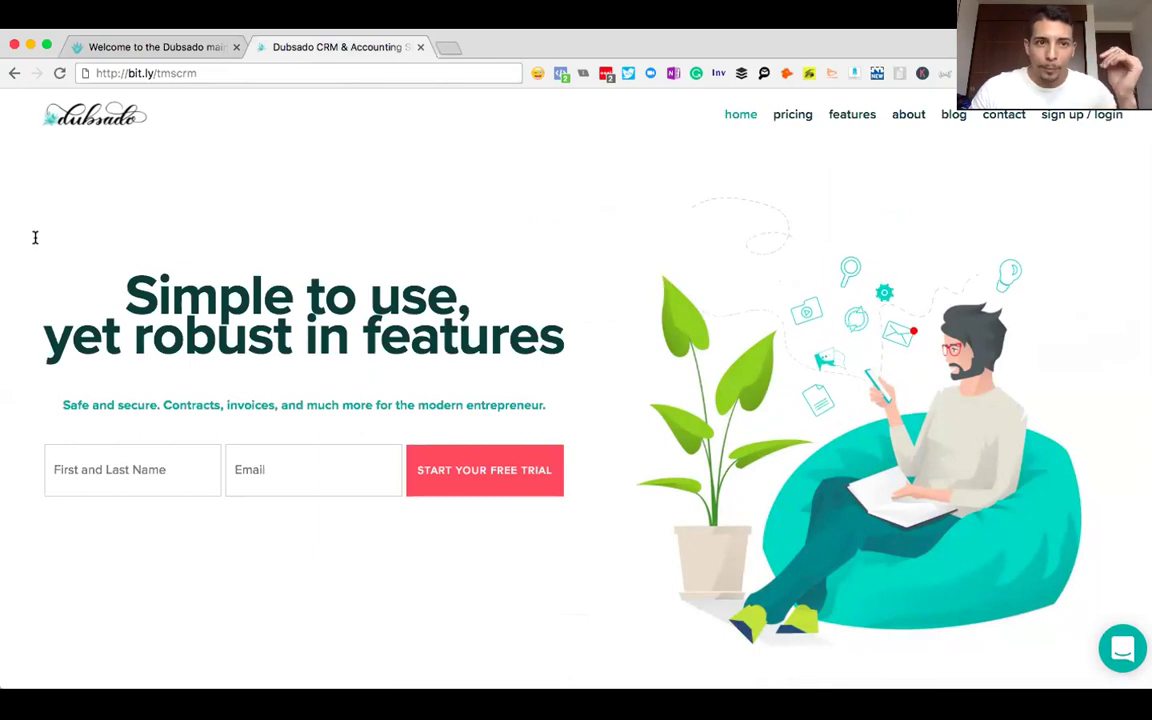
- Return to the first tab's Select Brand page listing Talented Mr. Salas and Salas Staffing
left_click(145, 50)
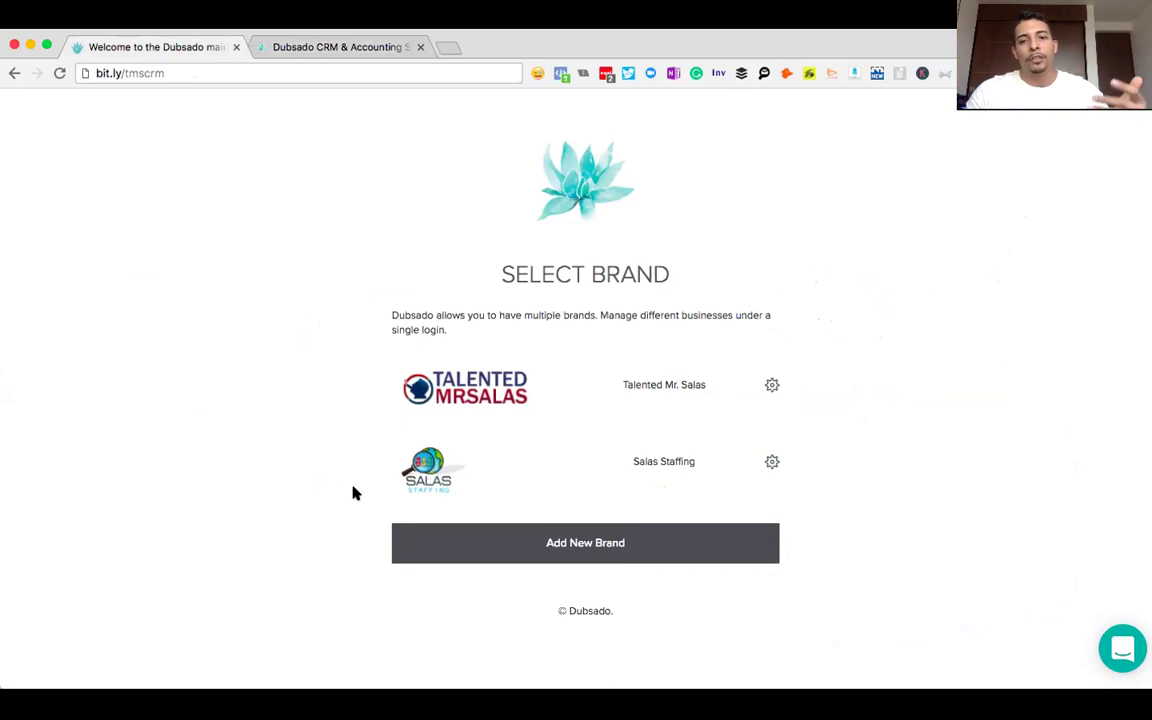
- Create a new brand named 'Salas Social' from the brand form
left_click(540, 547)
left_click(545, 257)
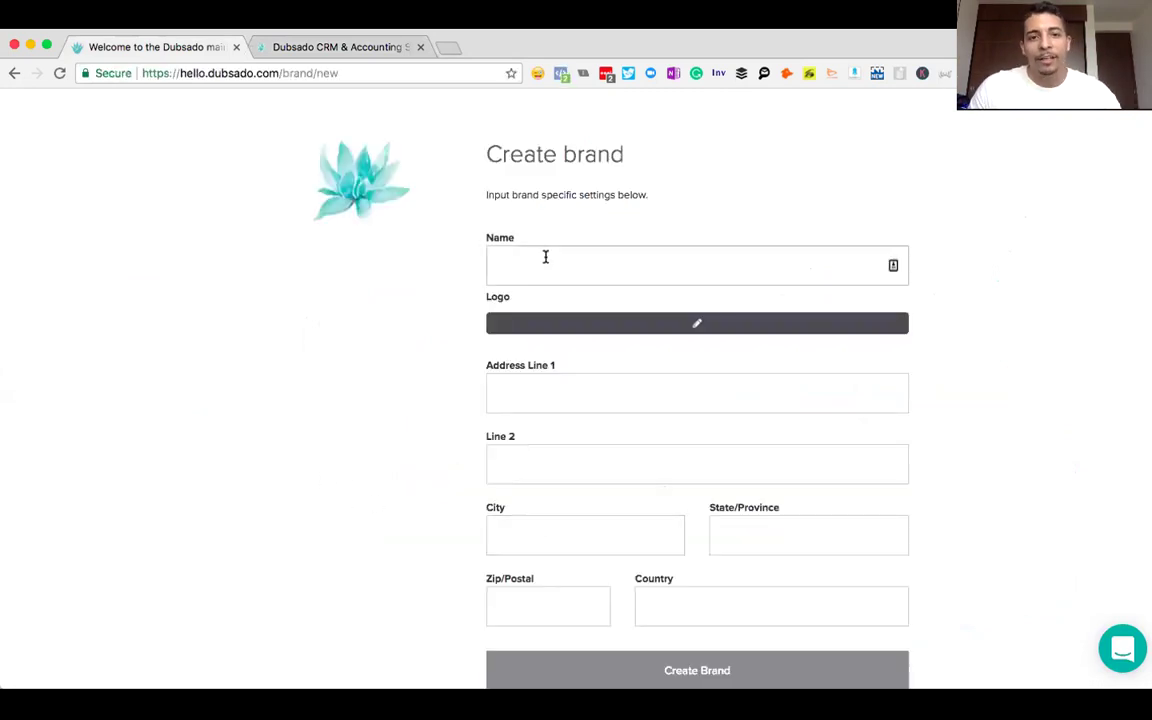
type("Salas Social")
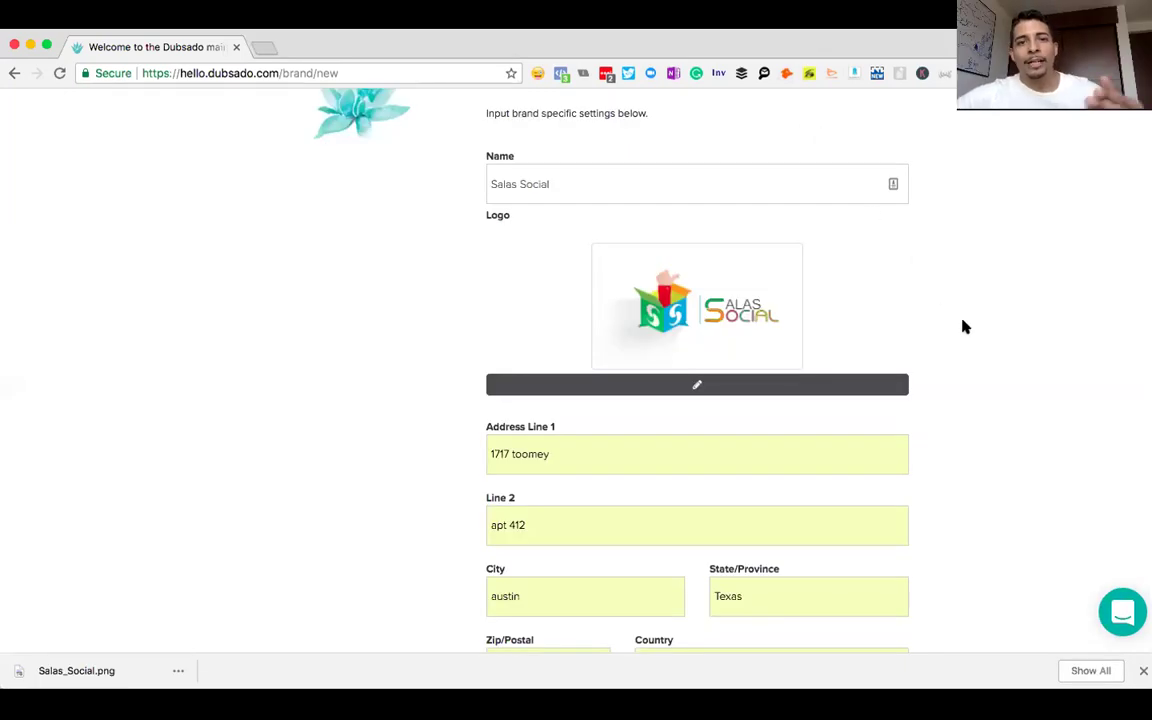
scroll(965, 327, "down", 3)
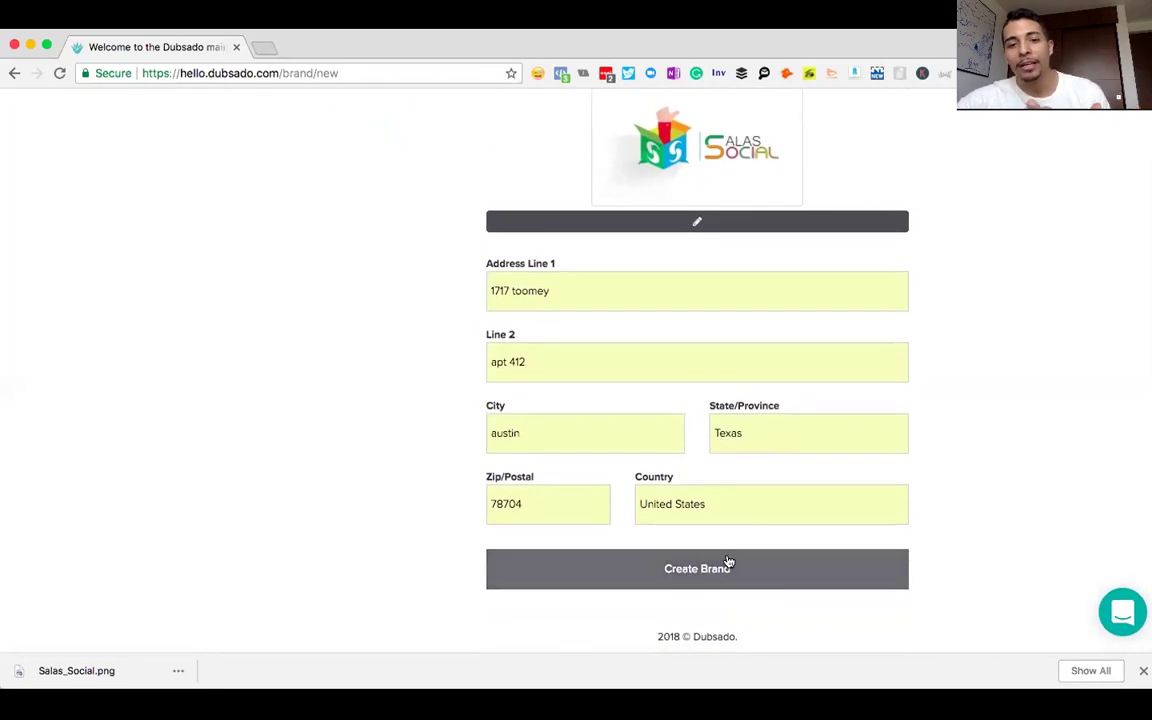
left_click(722, 565)
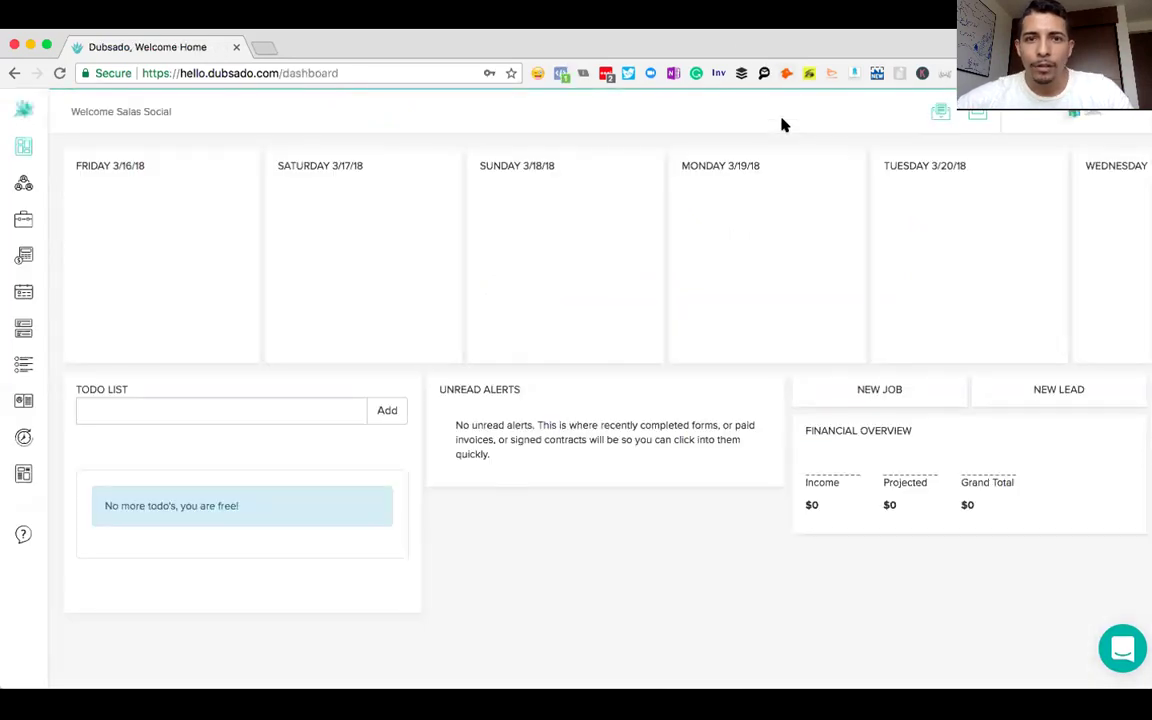
- Put the browser into full-screen mode on the Salas Social dashboard
left_click(46, 47)
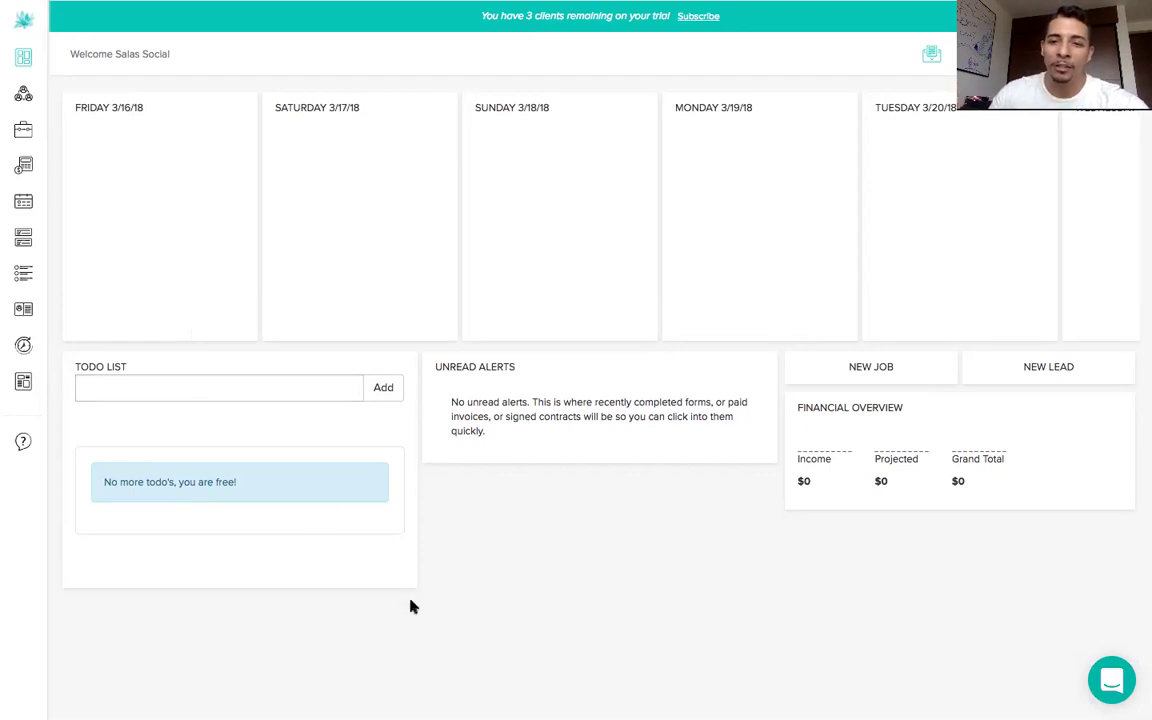
mouse_move(813, 487)
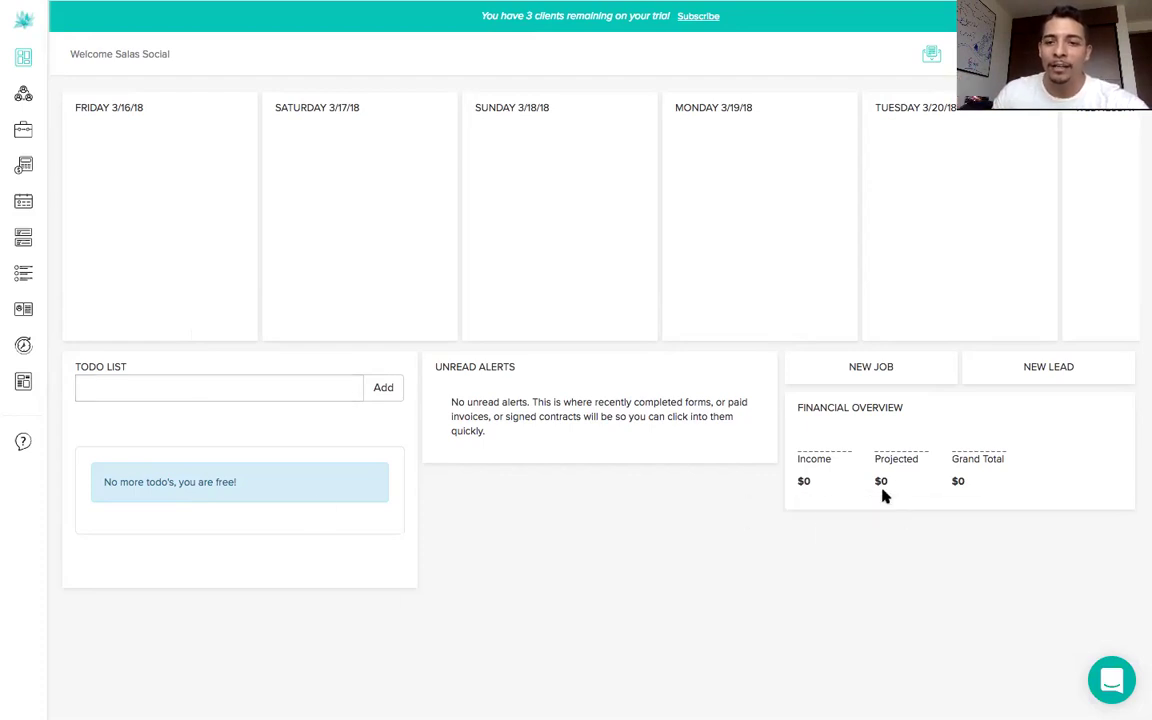
mouse_move(894, 481)
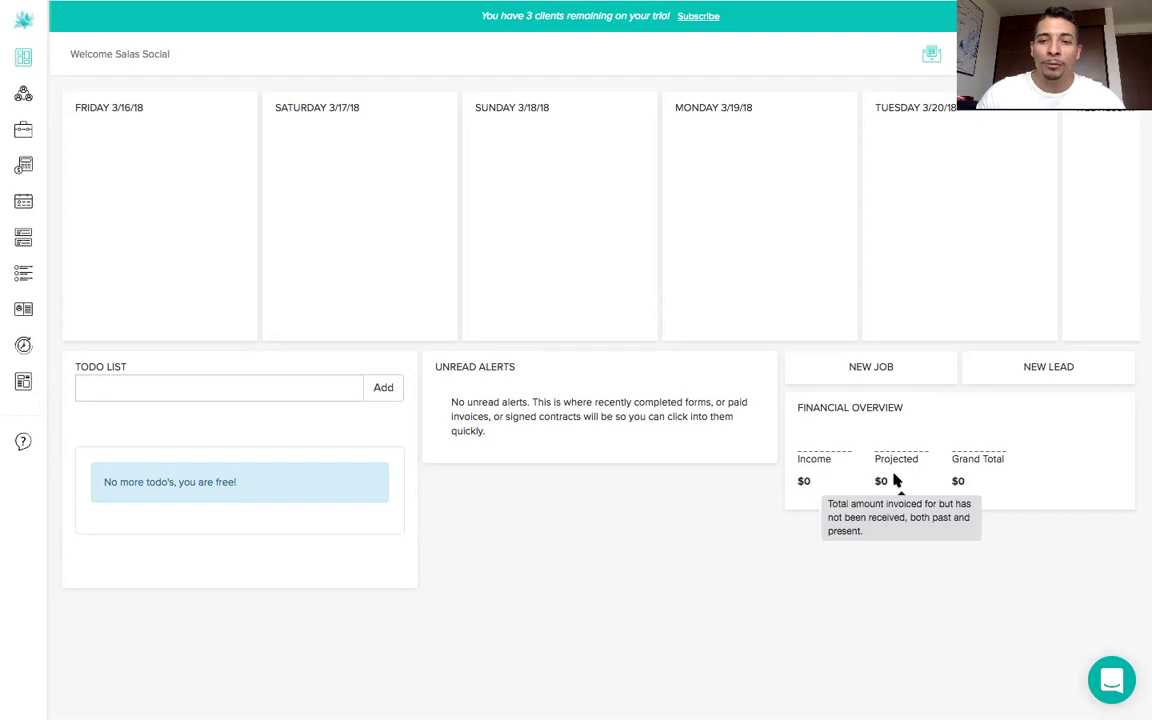
mouse_move(507, 12)
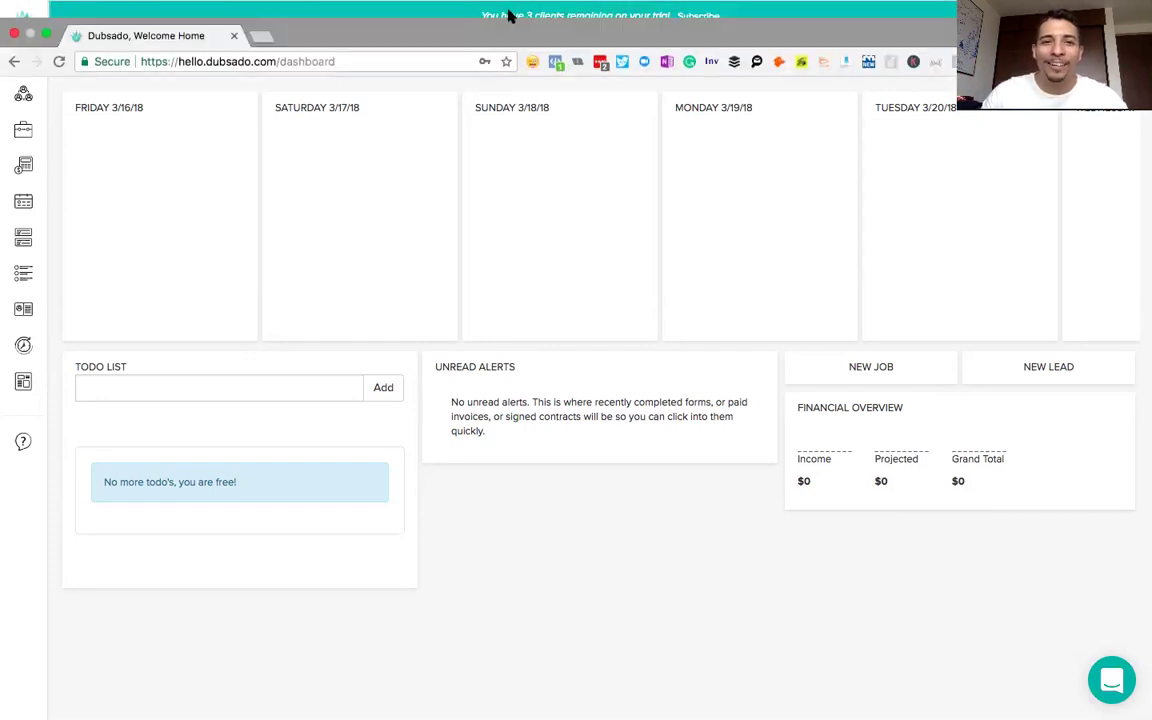
- Exit full-screen mode so the browser tabs and address bar reappear
left_click(46, 34)
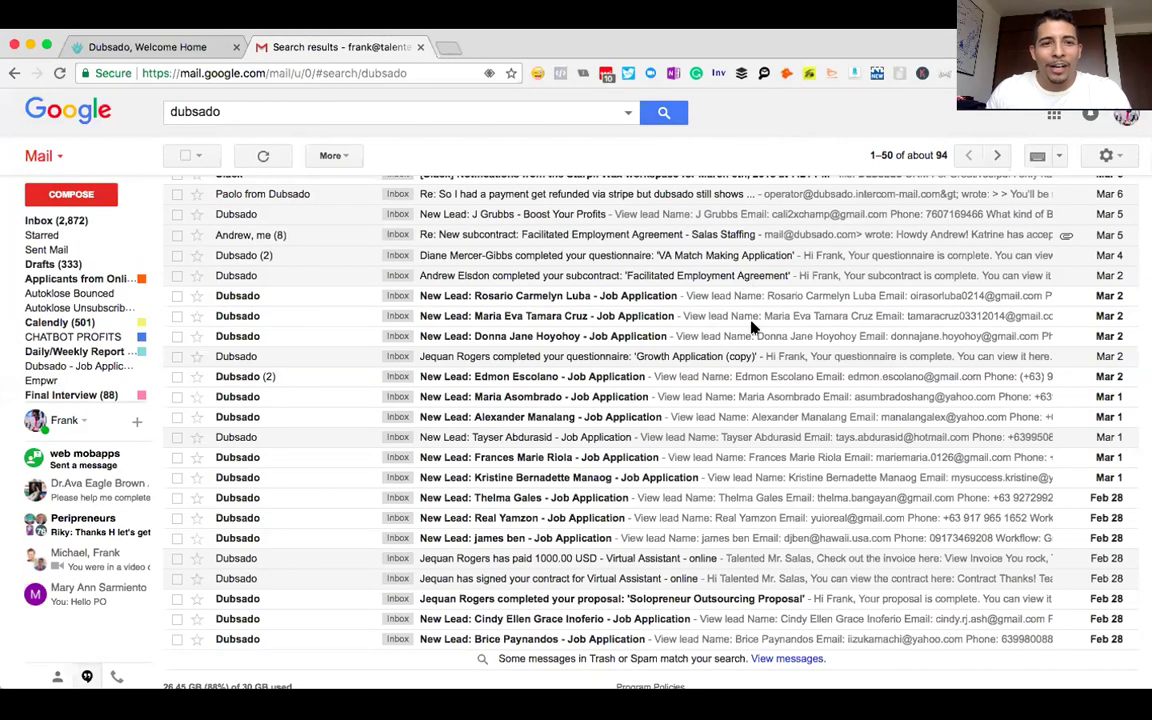
- Scroll through the Gmail 'dubsado' search results to review the older notification emails
scroll(752, 326, "down", 3)
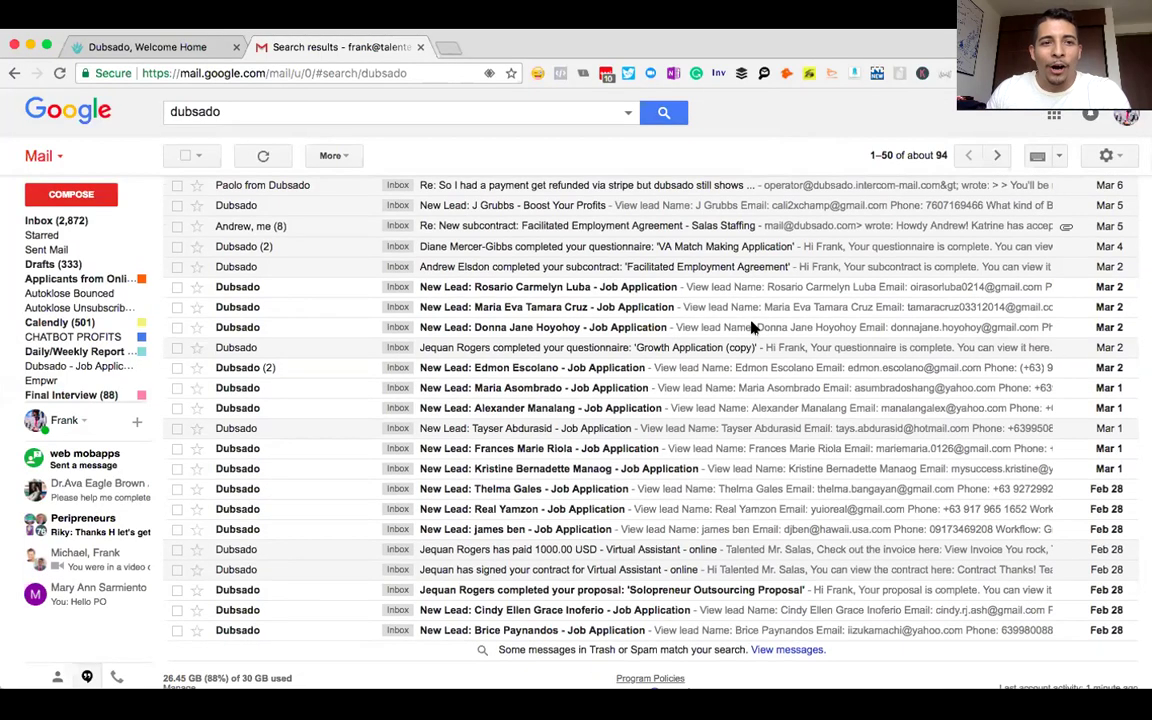
scroll(752, 326, "down", 3)
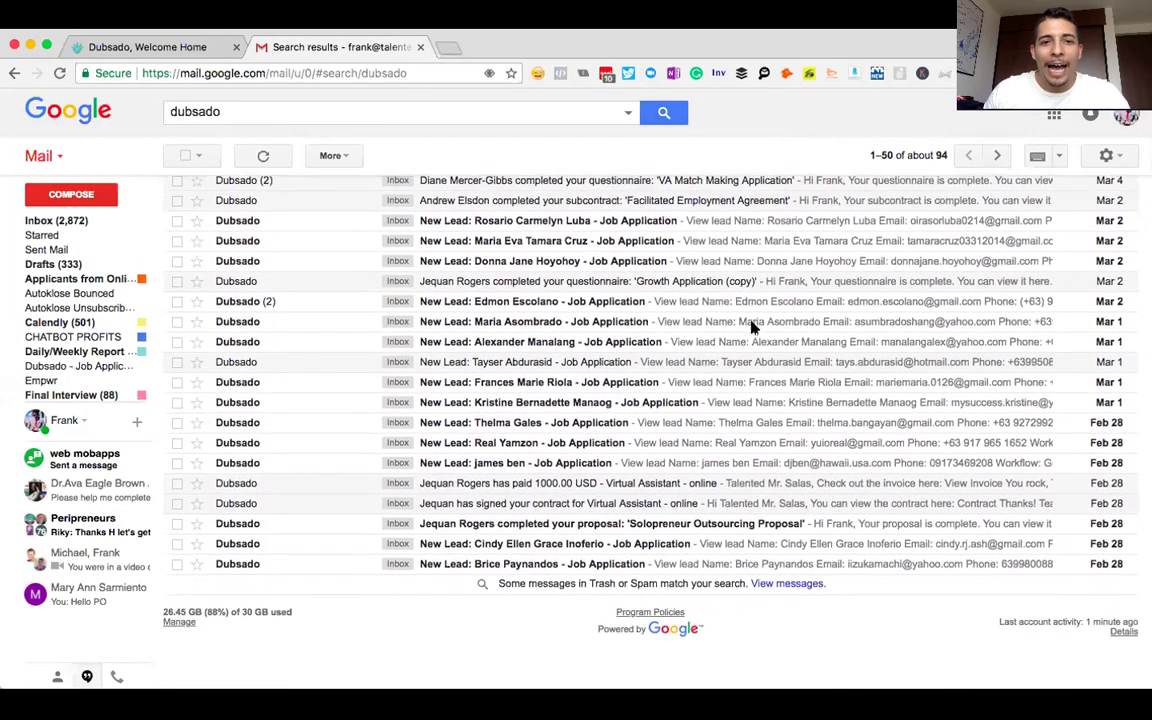
scroll(752, 326, "down", 2)
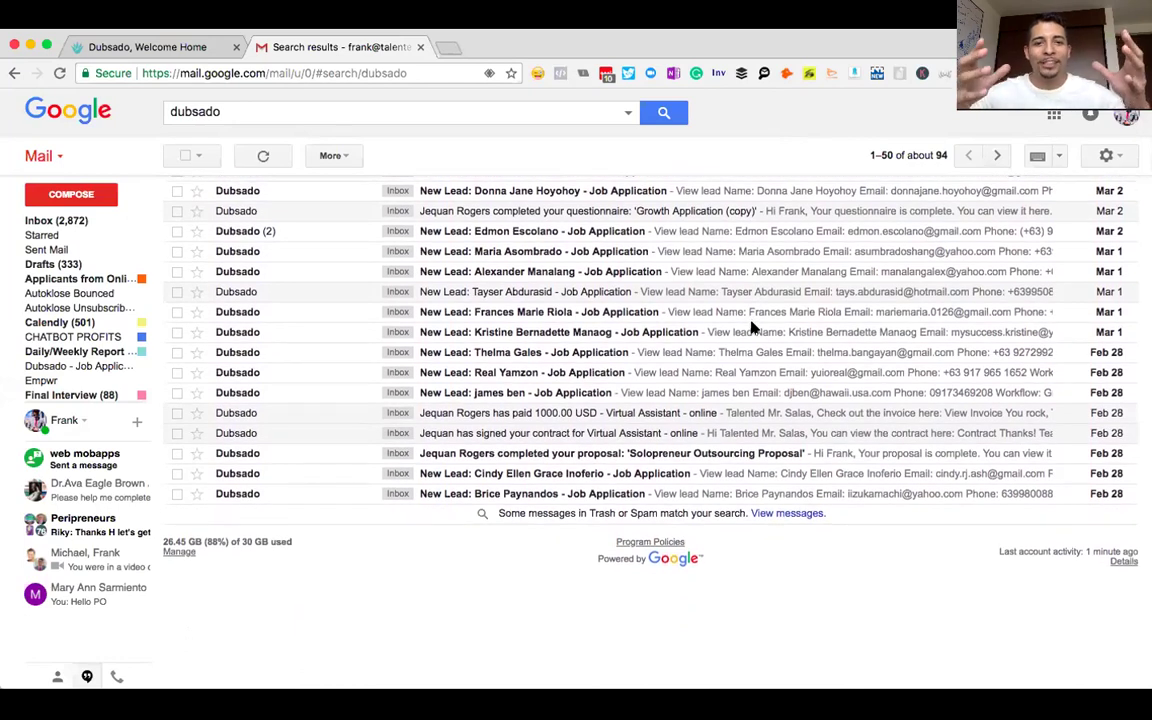
scroll(502, 506, "up", 1)
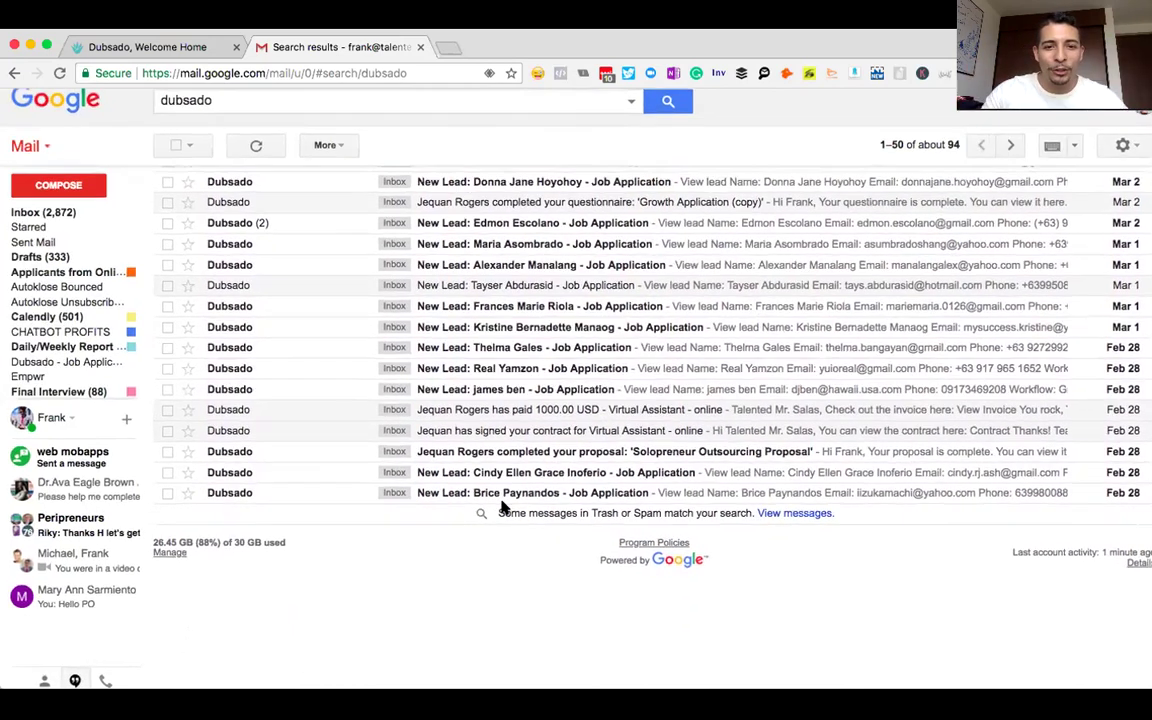
scroll(502, 506, "up", 5)
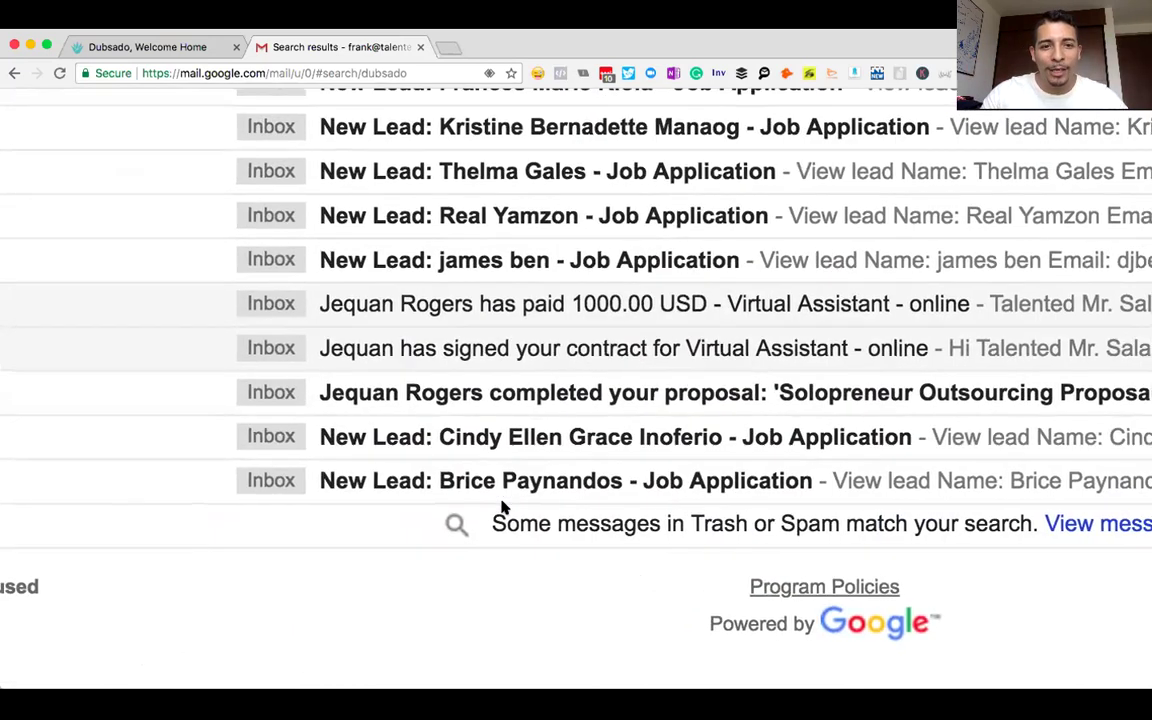
scroll(502, 506, "down", 5)
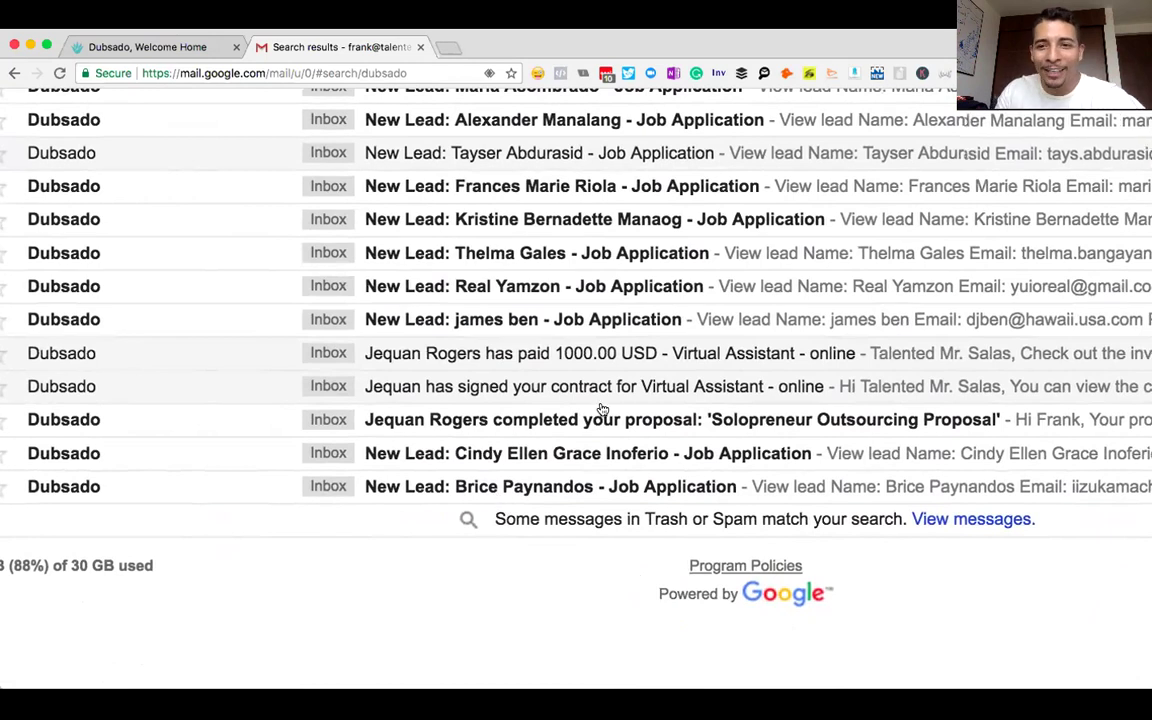
scroll(600, 408, "right", 6)
scroll(602, 408, "left", 7)
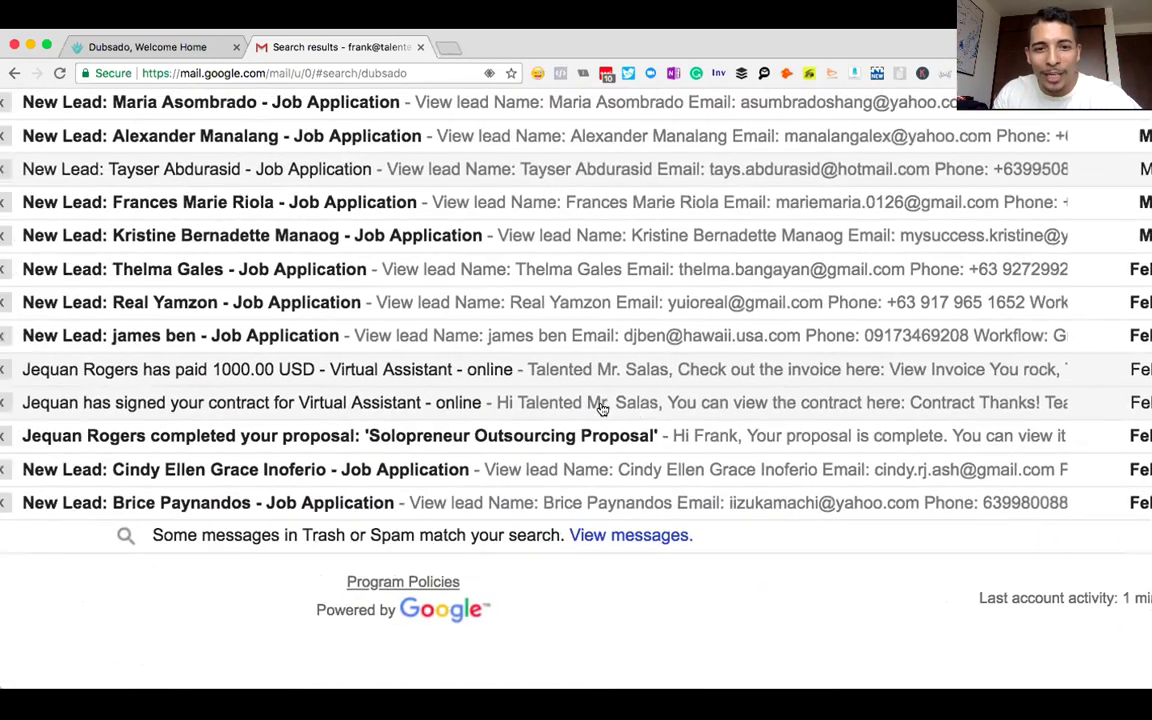
scroll(602, 408, "left", 1)
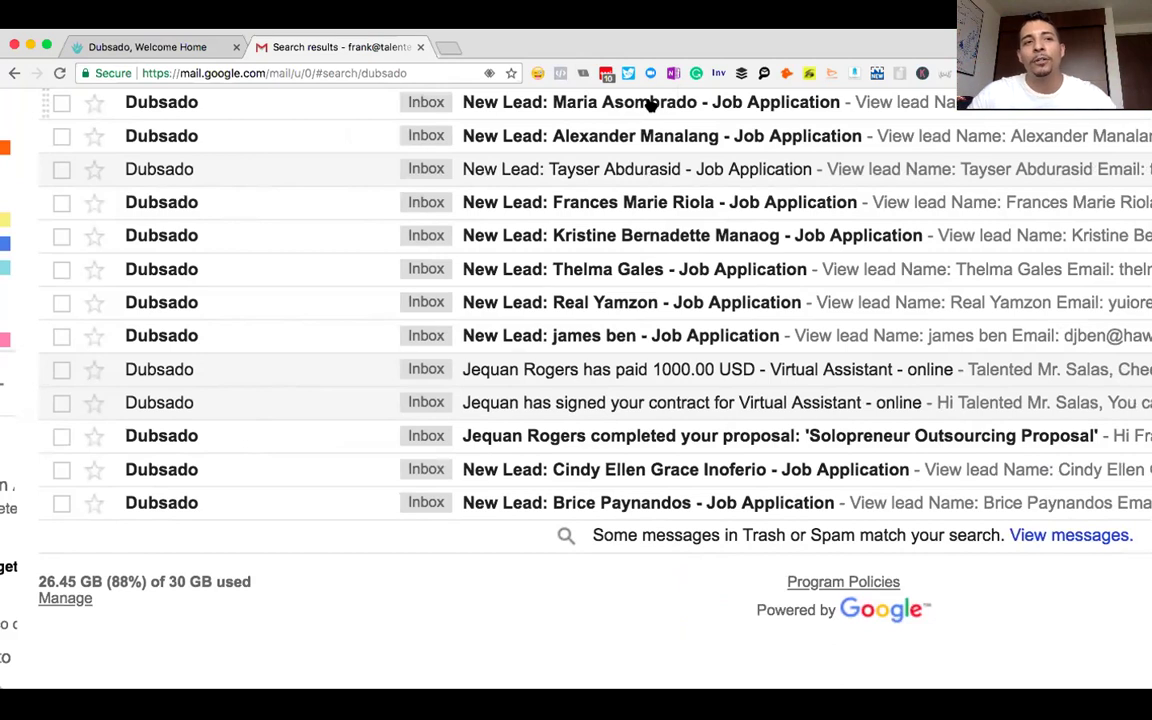
- Back in the Dubsado tab, open the empty Packages page under Templates
left_click(111, 48)
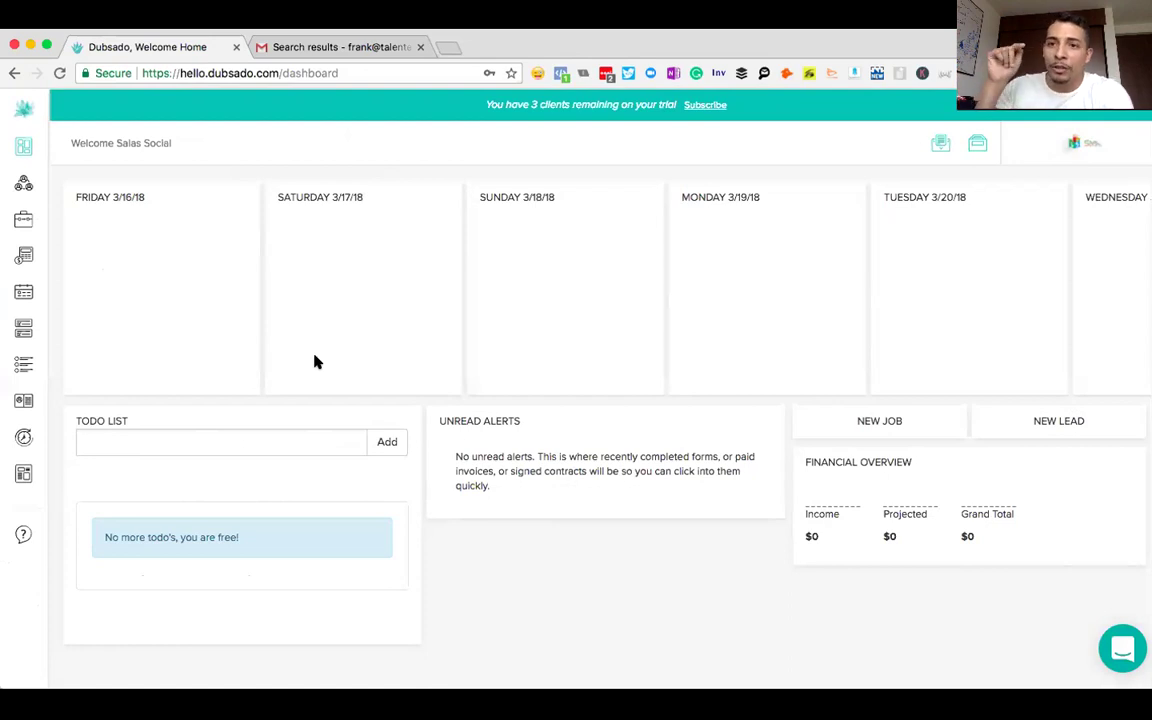
mouse_move(30, 428)
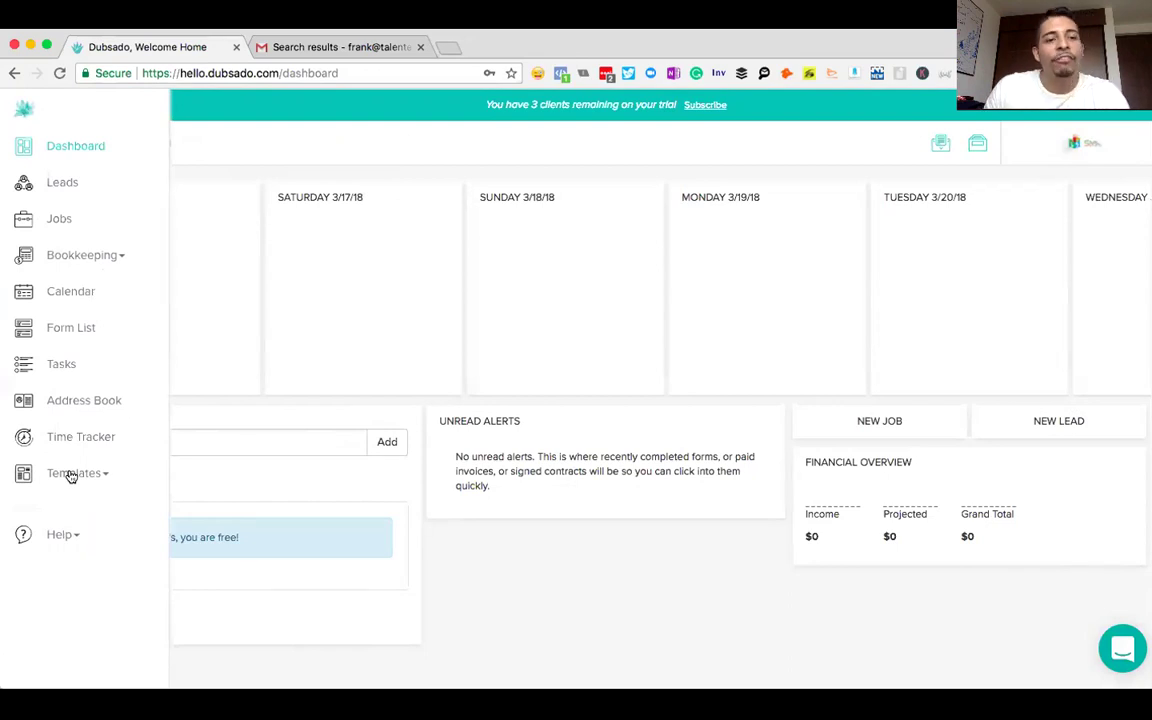
left_click(72, 474)
scroll(95, 494, "down", 1)
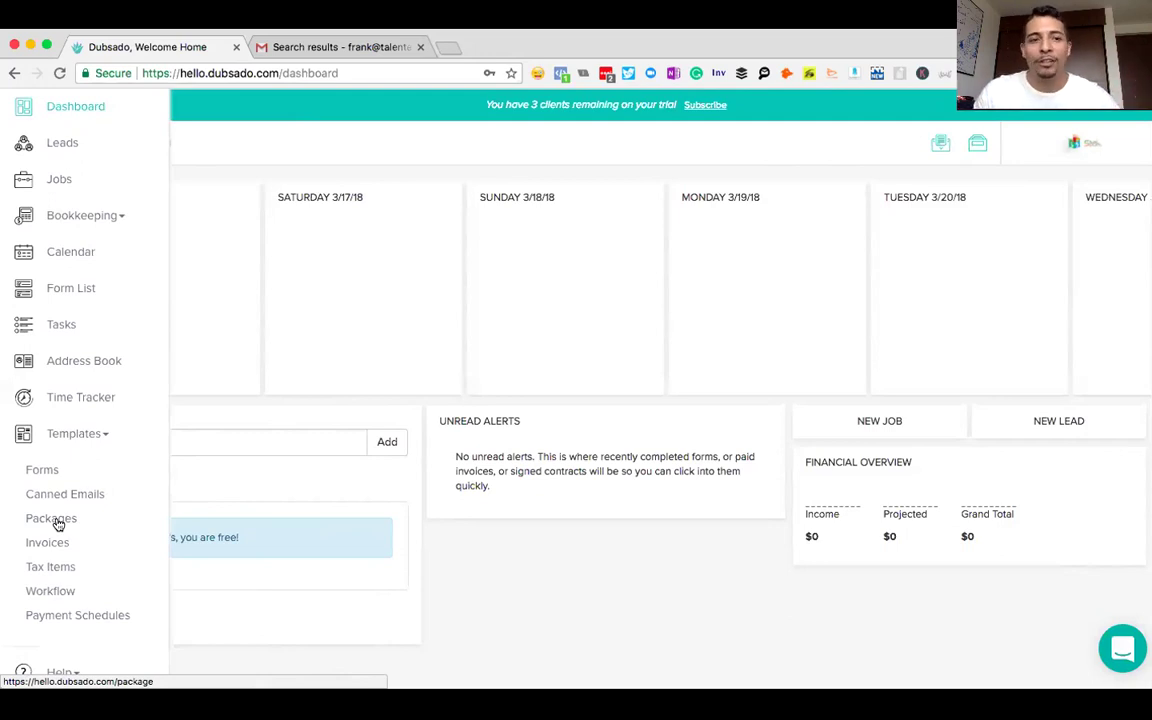
left_click(57, 521)
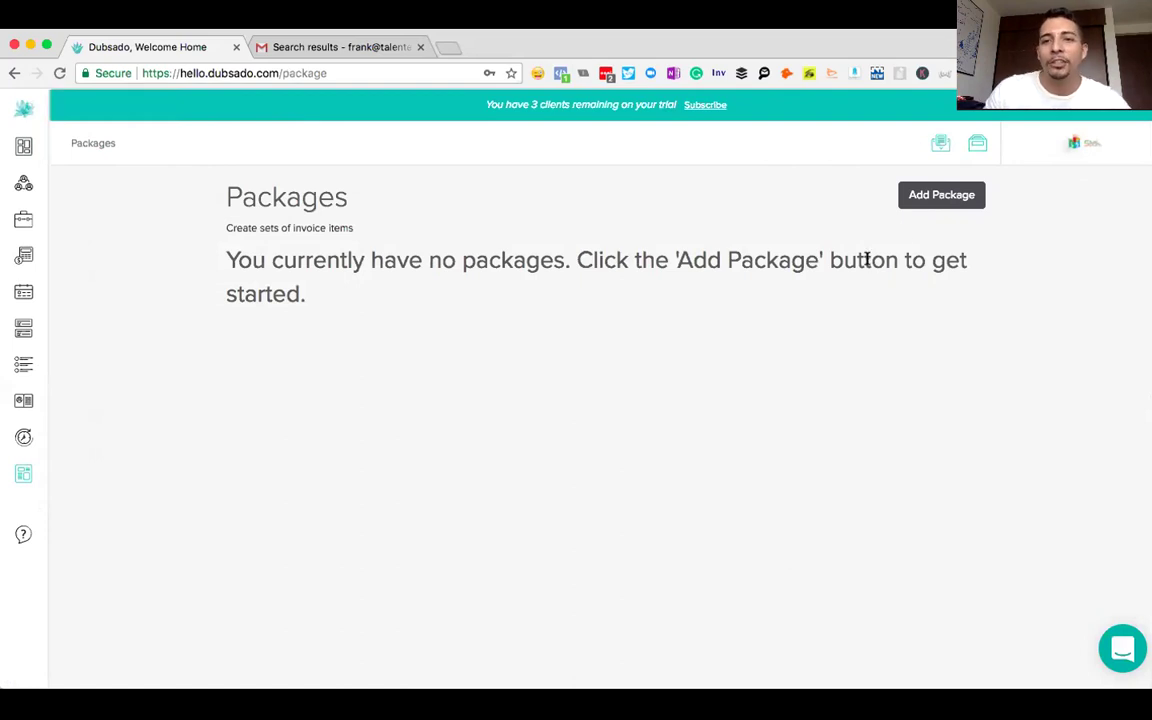
- Create a new package named 'Logo Creation' and start its first line item
left_click(938, 196)
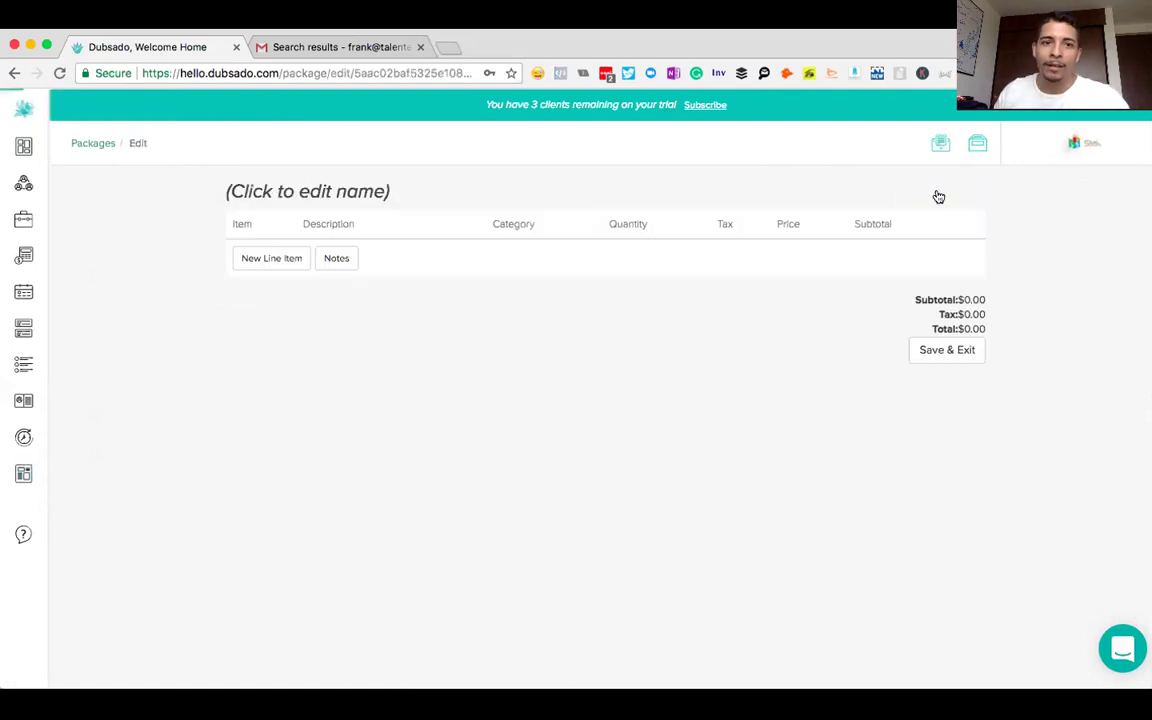
left_click(293, 194)
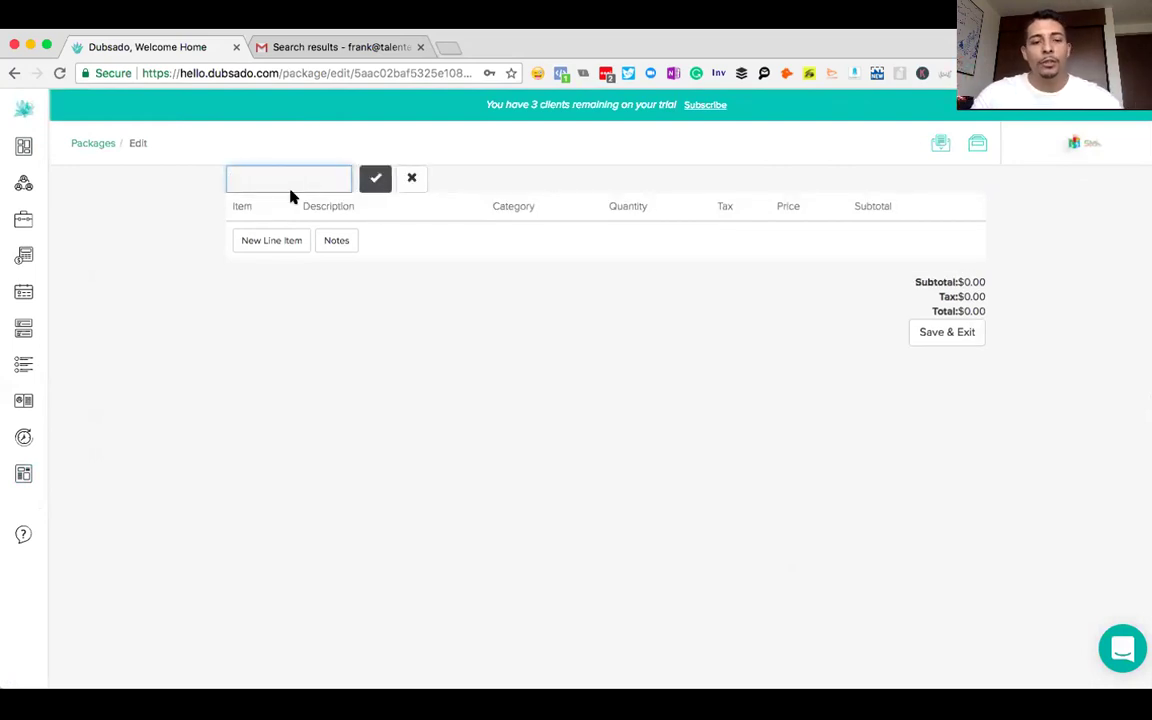
type("L")
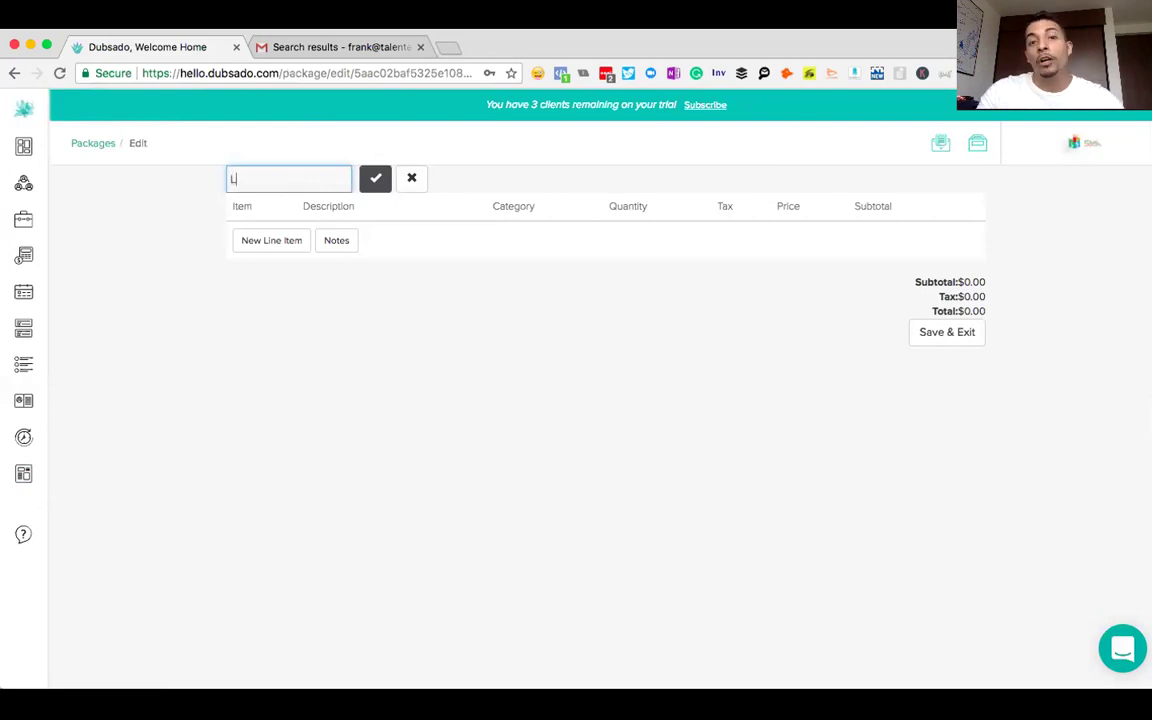
type("ogo Creation")
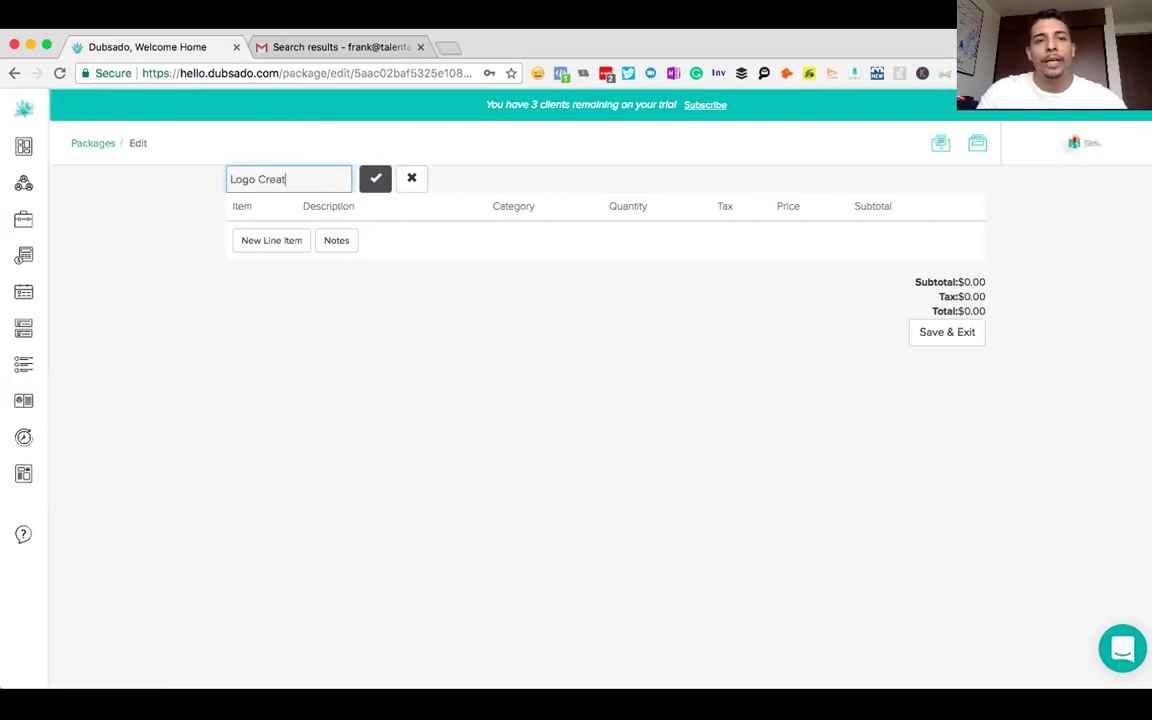
left_click(375, 179)
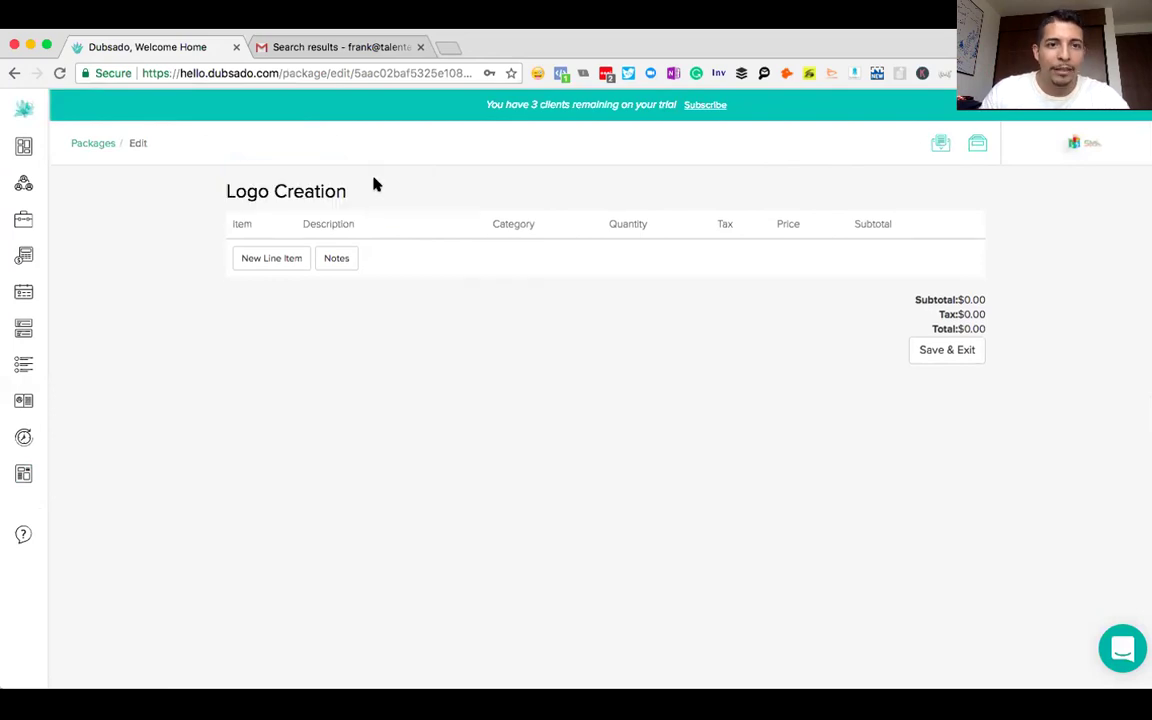
left_click(276, 259)
- Name the line item 'Logo Creation' and paste a description promising up to 5 revisions plus source files
left_click(291, 289)
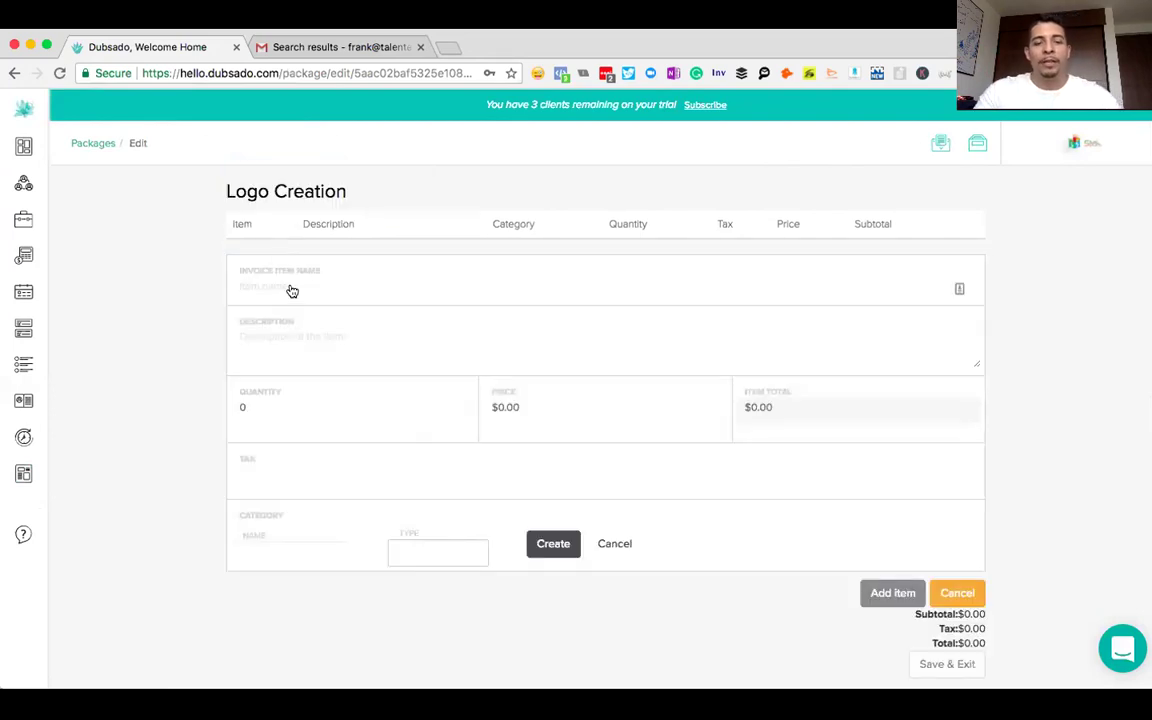
type("Logo Creation")
left_click(241, 336)
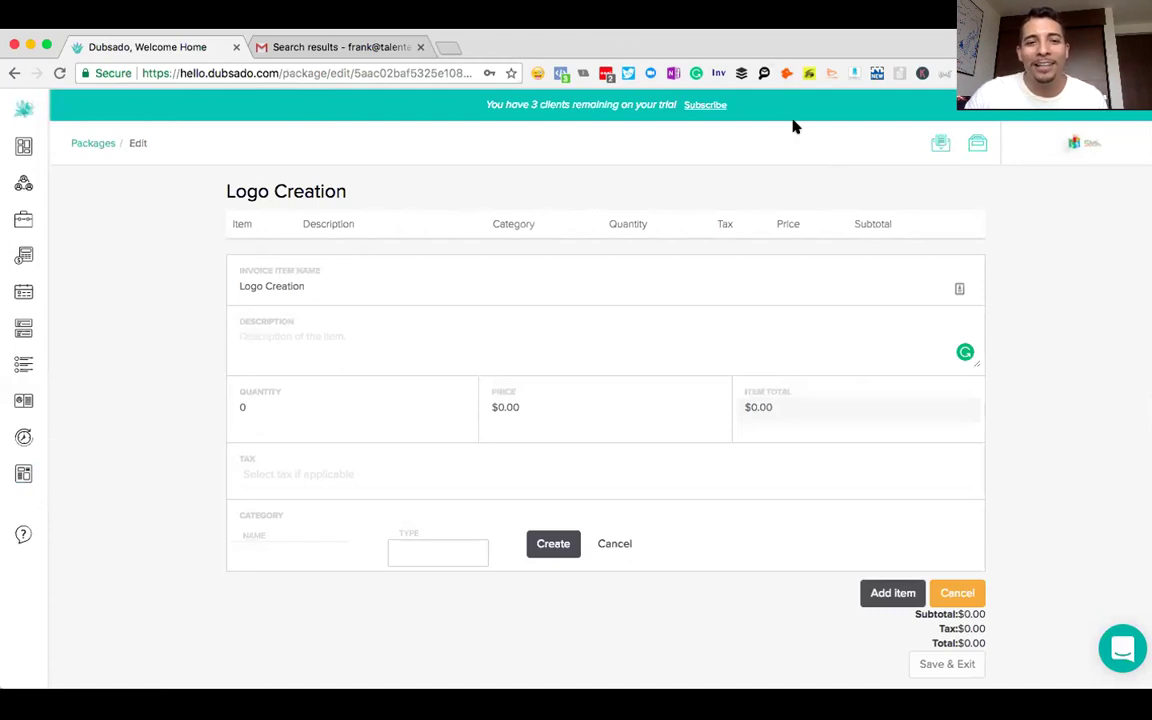
type("Done For You Logo Creation by Professional Graphic Artist. Up to 5 revisions, please note this is a collaborative process. Projects average 3-5 revisions. Source Files Included. Any revisions past 5 require a purchase of another package.")
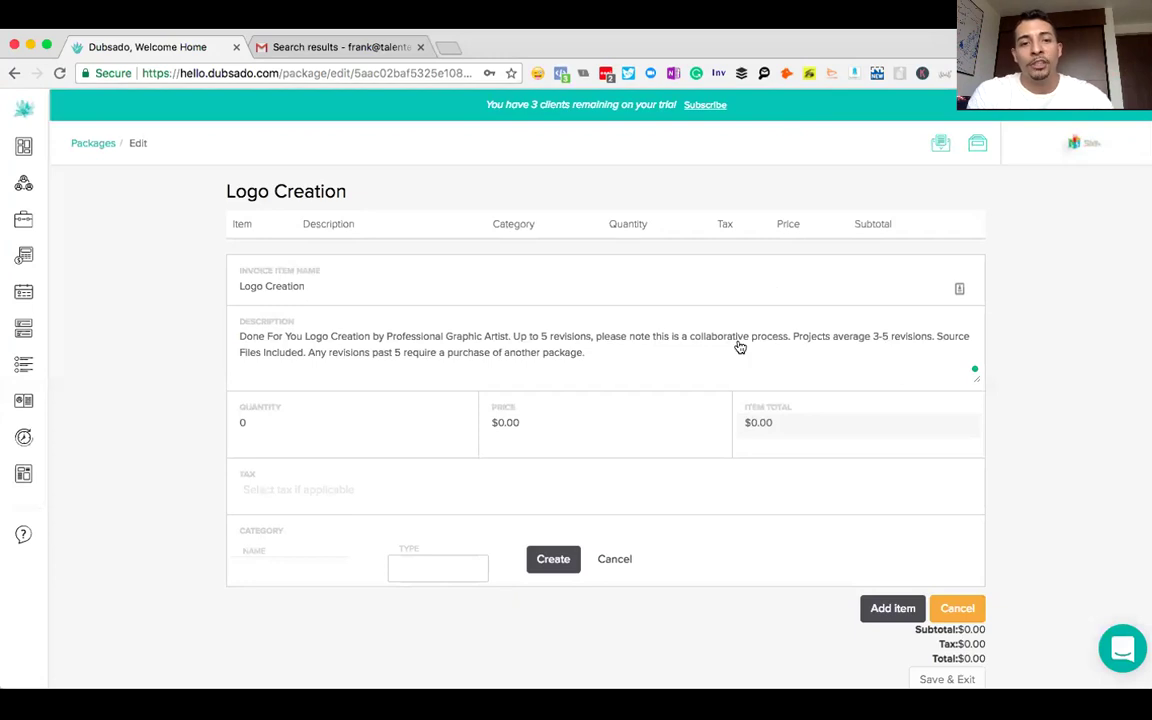
key("super+equal")
key("super+equal")
scroll(740, 347, "up", 4)
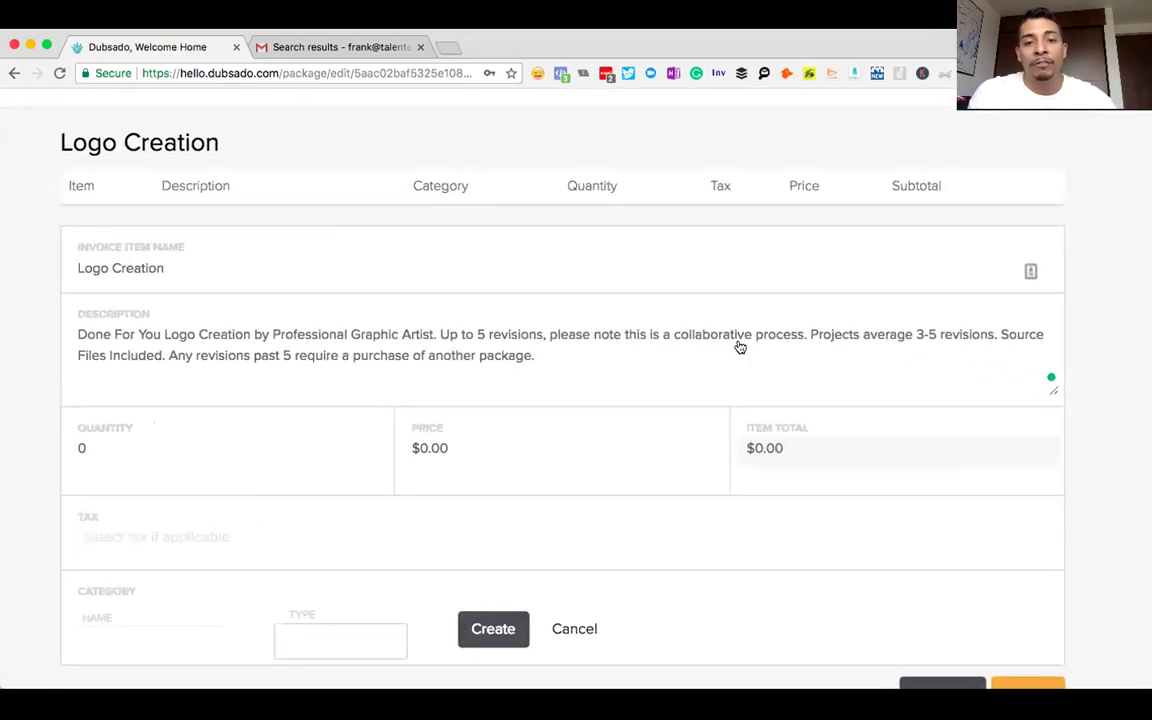
scroll(740, 347, "down", 3)
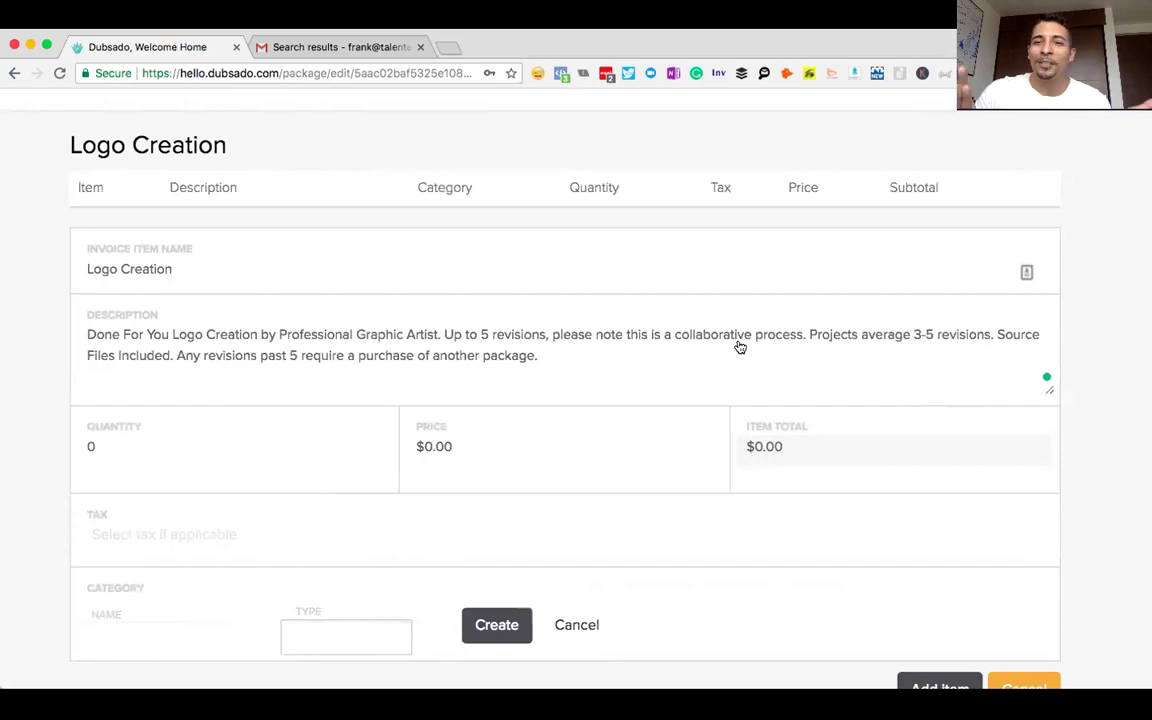
- Set the Logo Creation item to quantity 1 at a $500.00 price
left_click(90, 446)
type("1")
left_click(437, 458)
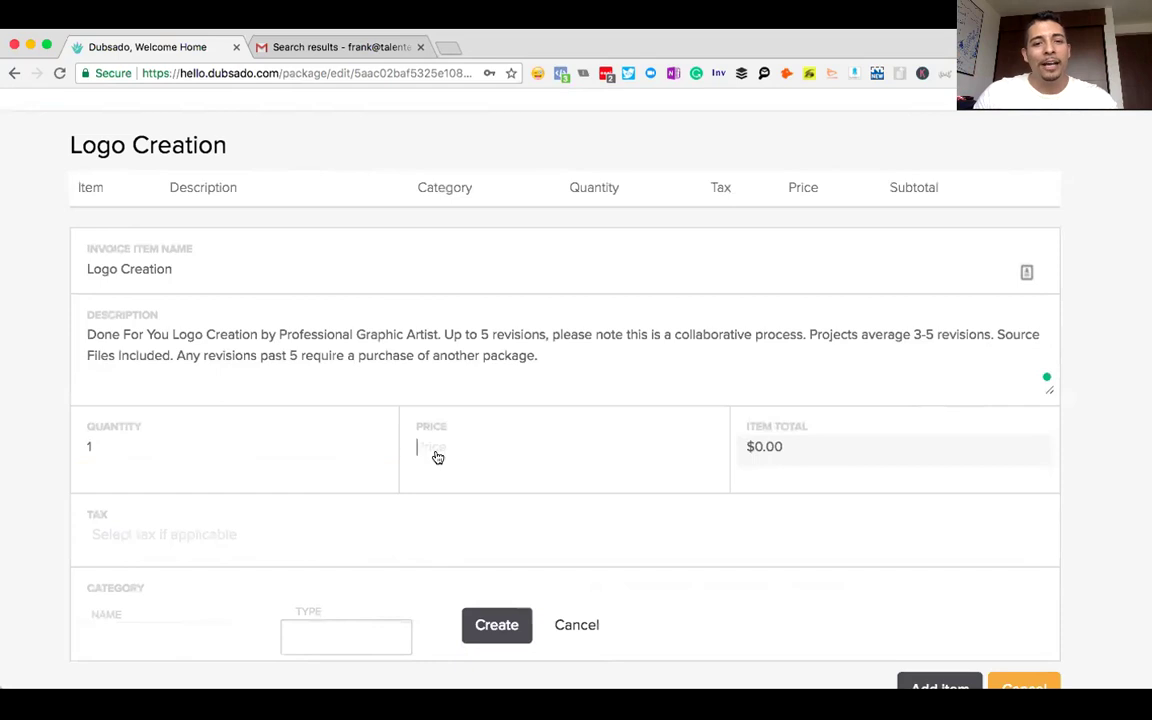
type("500")
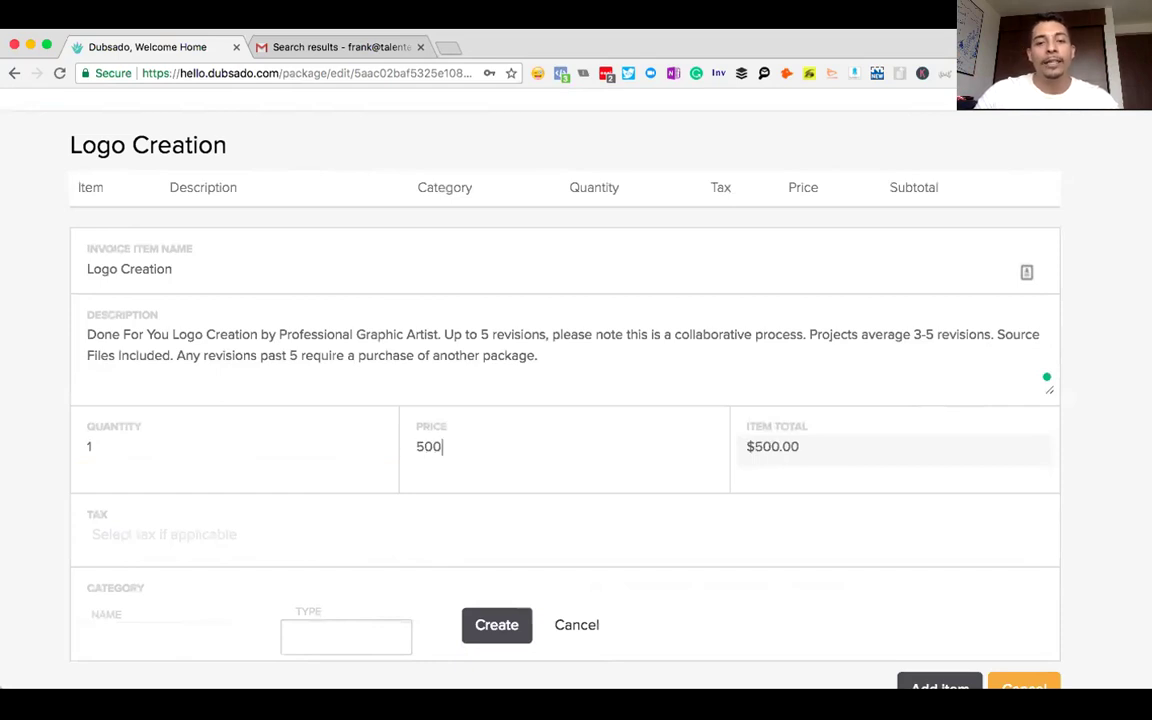
left_click(1092, 493)
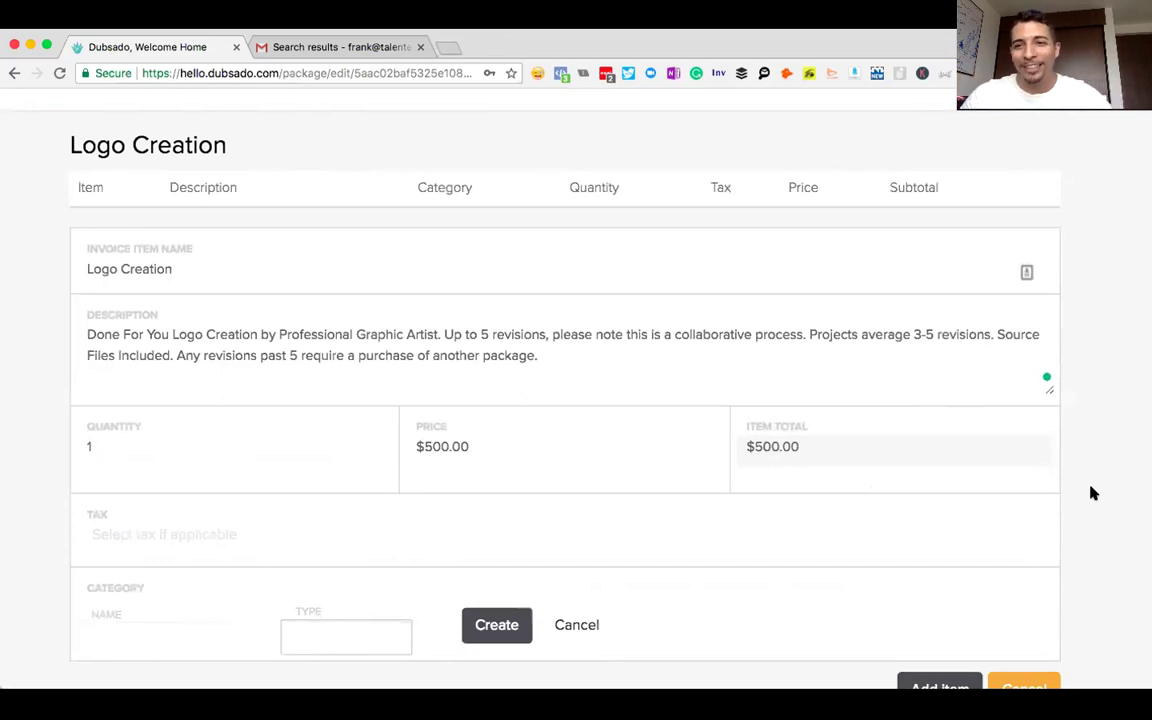
- Check the item's optional tax setting, leaving no tax applied
scroll(1093, 493, "down", 1)
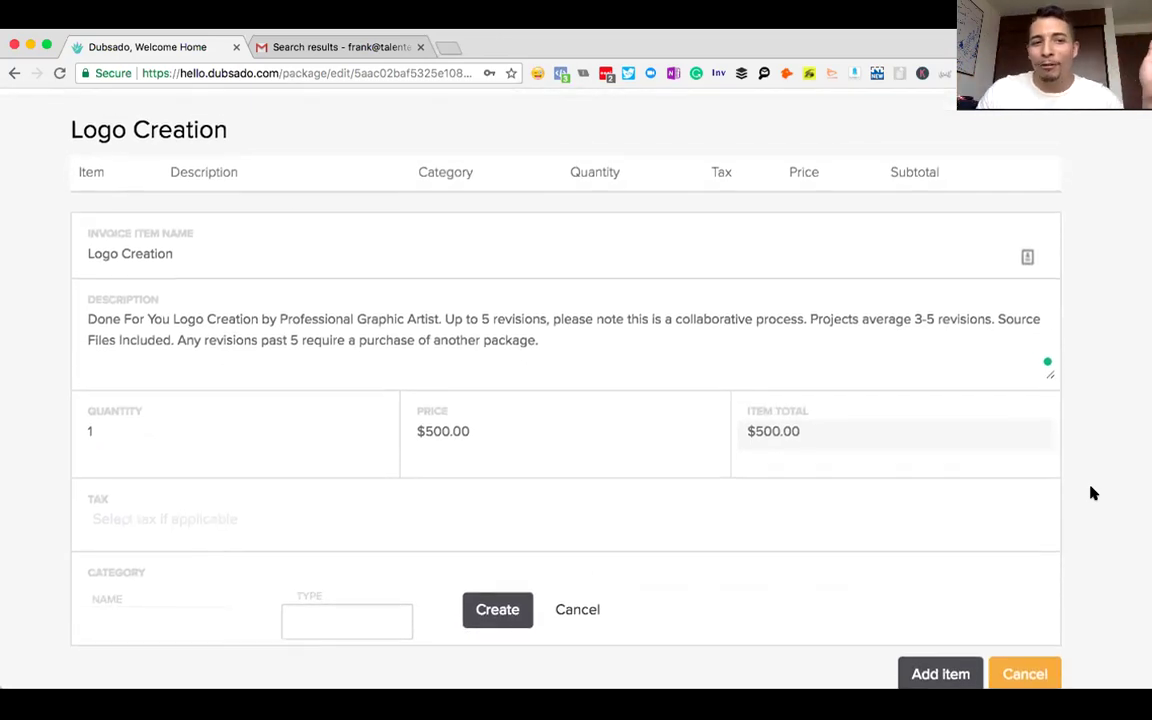
scroll(1093, 493, "down", 1)
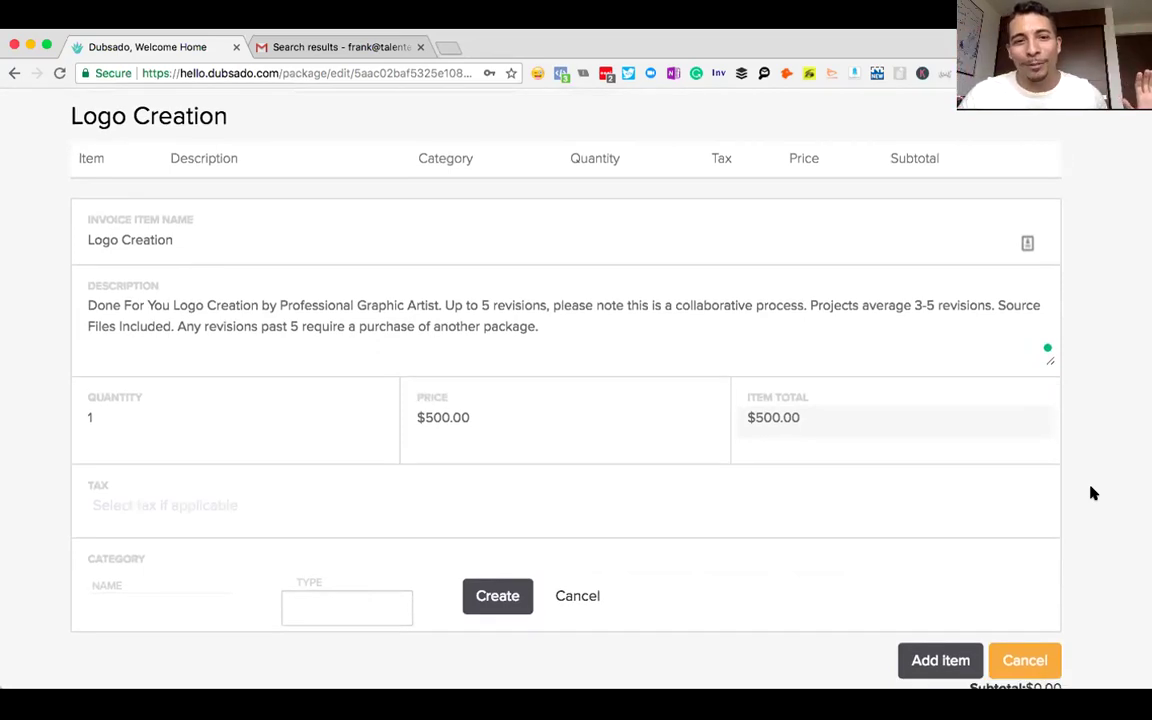
scroll(1091, 490, "down", 4)
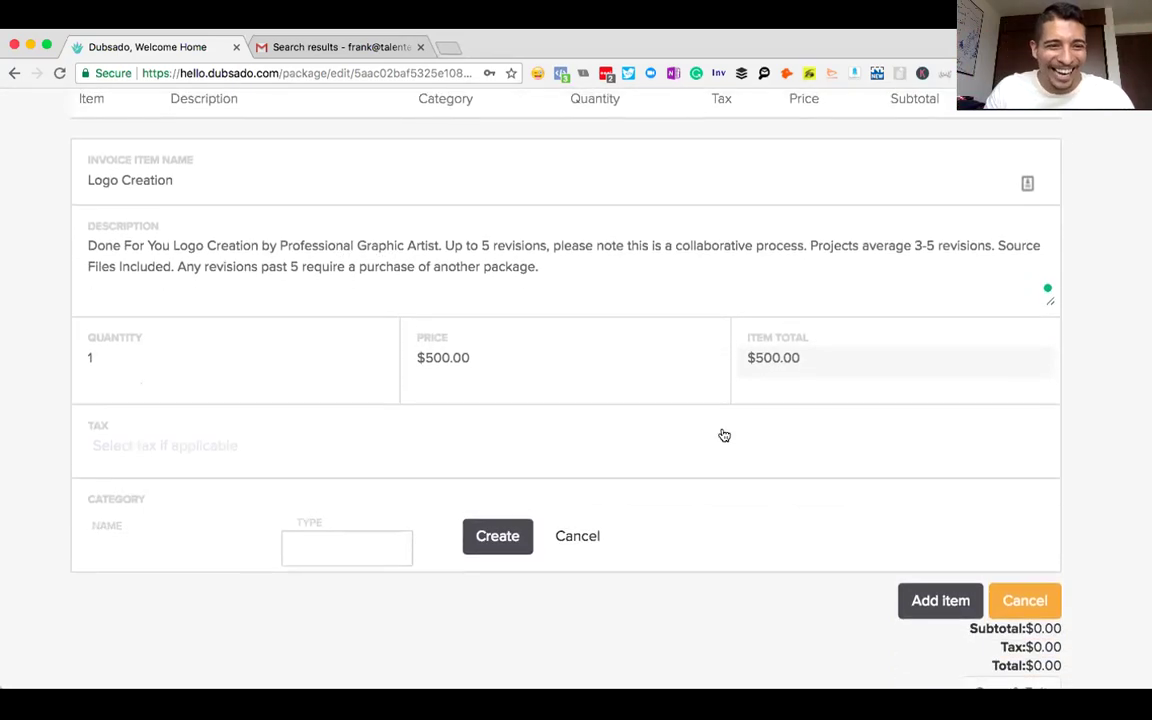
left_click(119, 456)
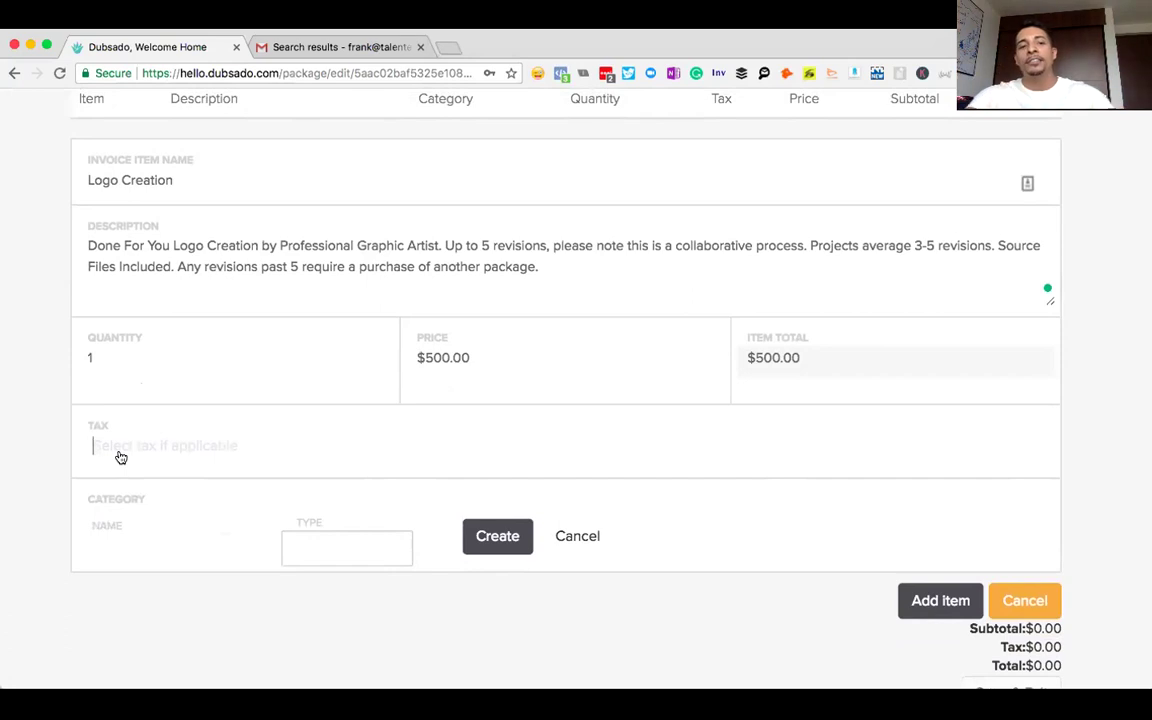
scroll(170, 509, "down", 1)
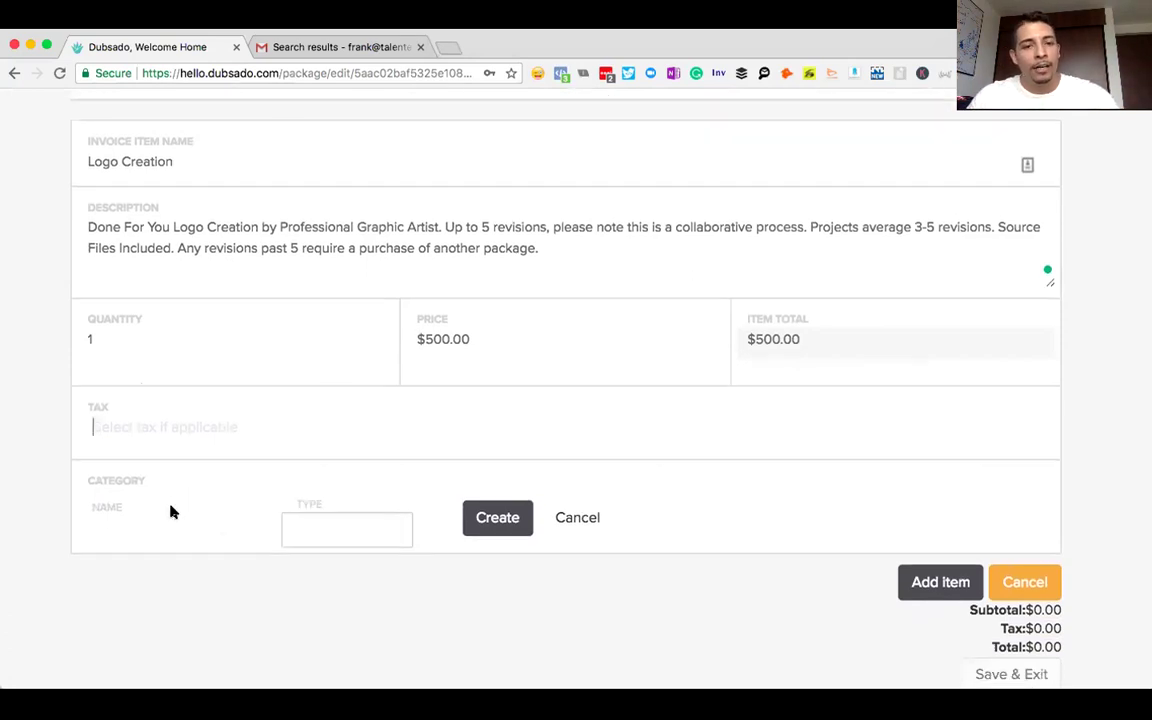
- Create a new Services category named 'Graphic Design' for the item
left_click(331, 521)
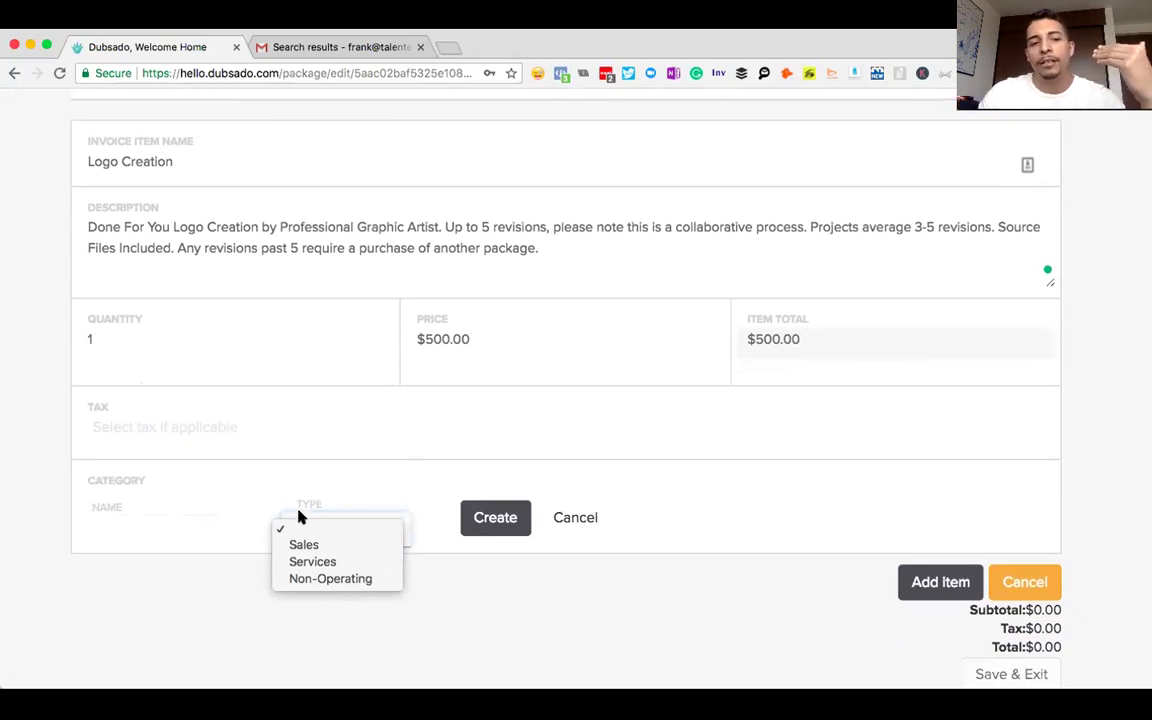
left_click(318, 565)
left_click(165, 540)
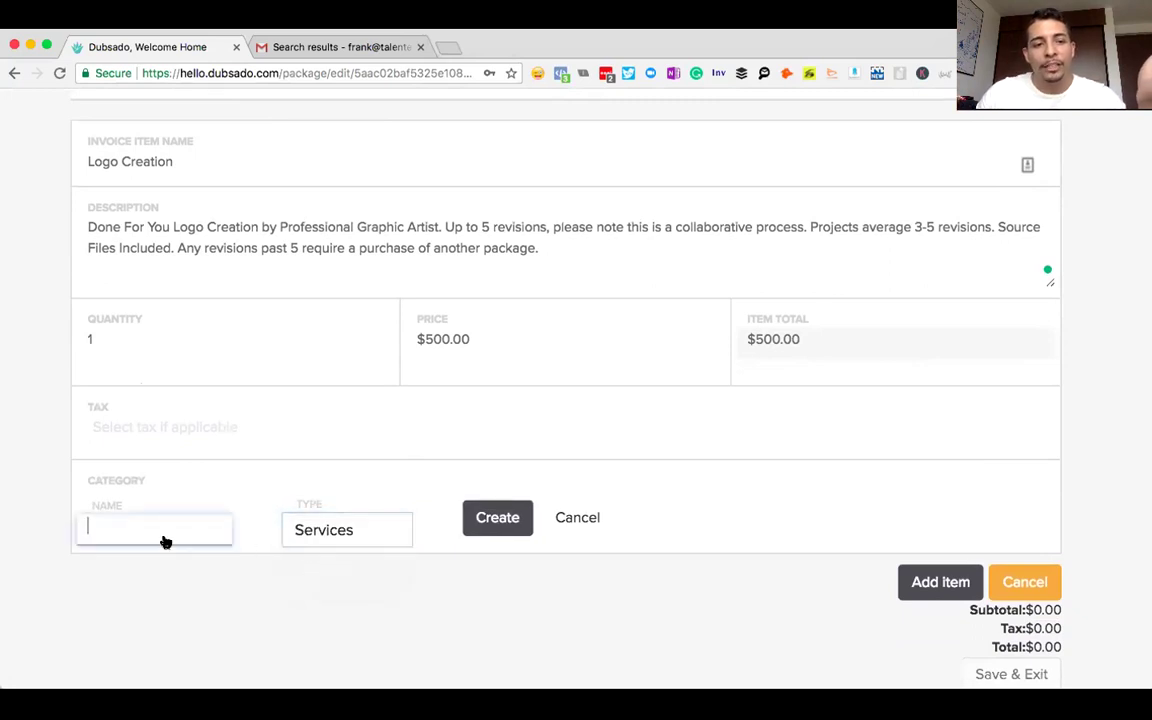
type("Graphic")
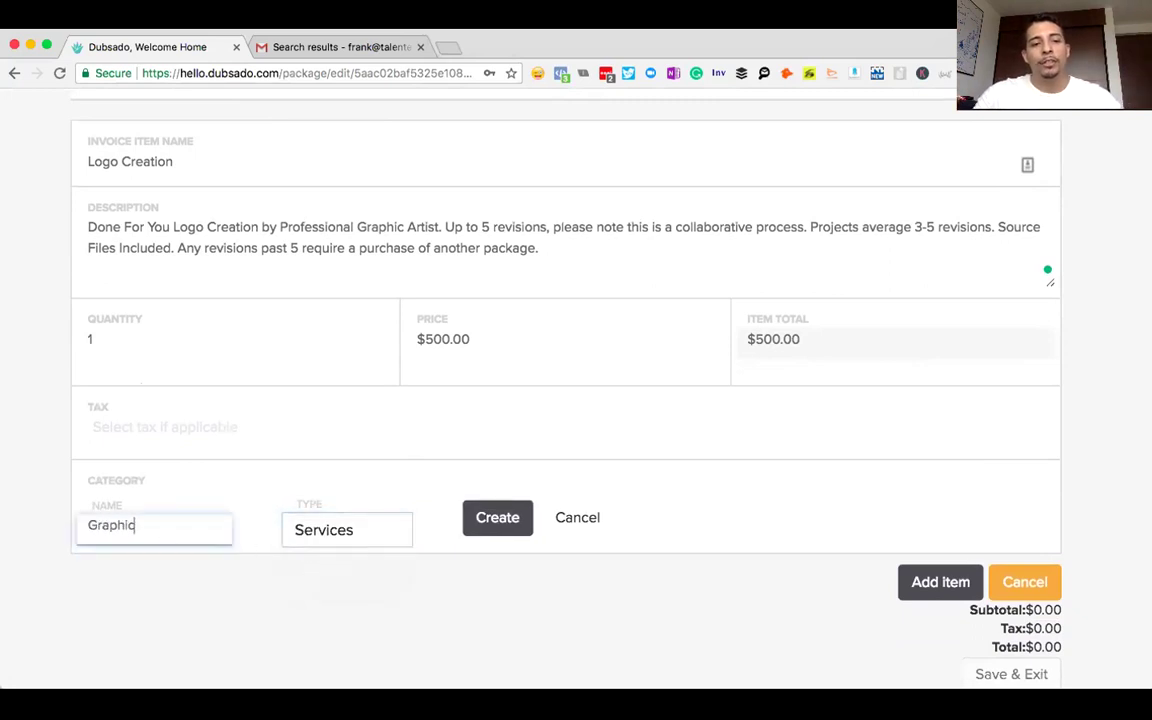
type(" Design")
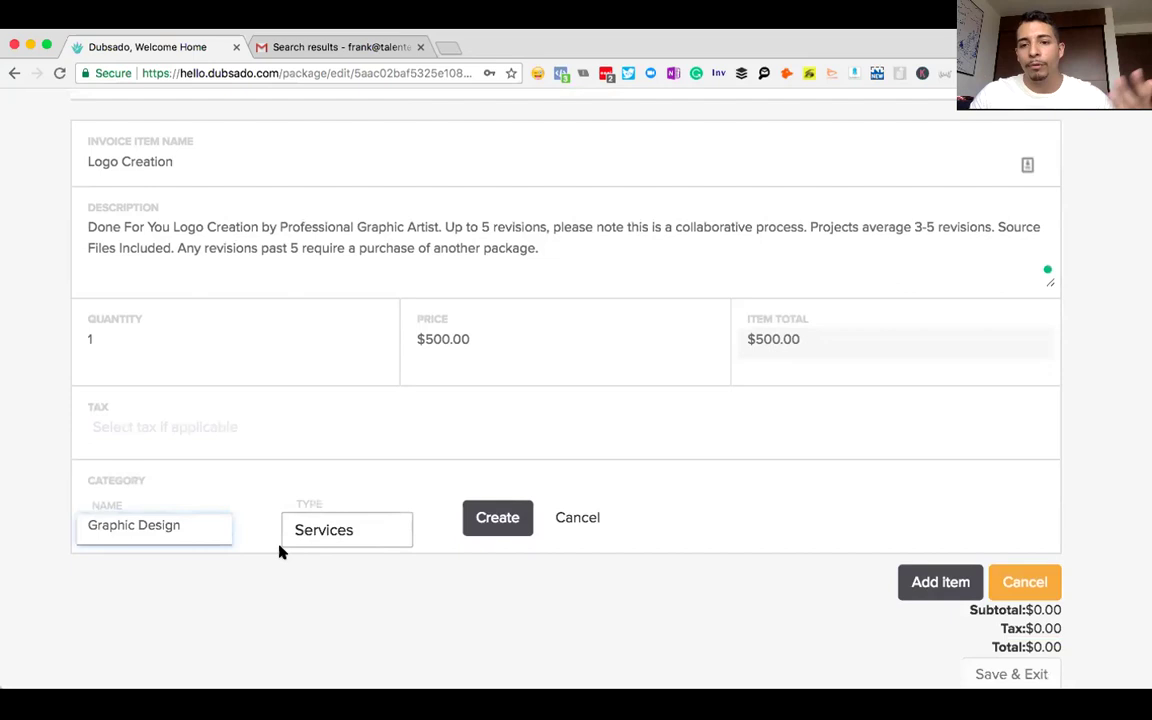
left_click(491, 526)
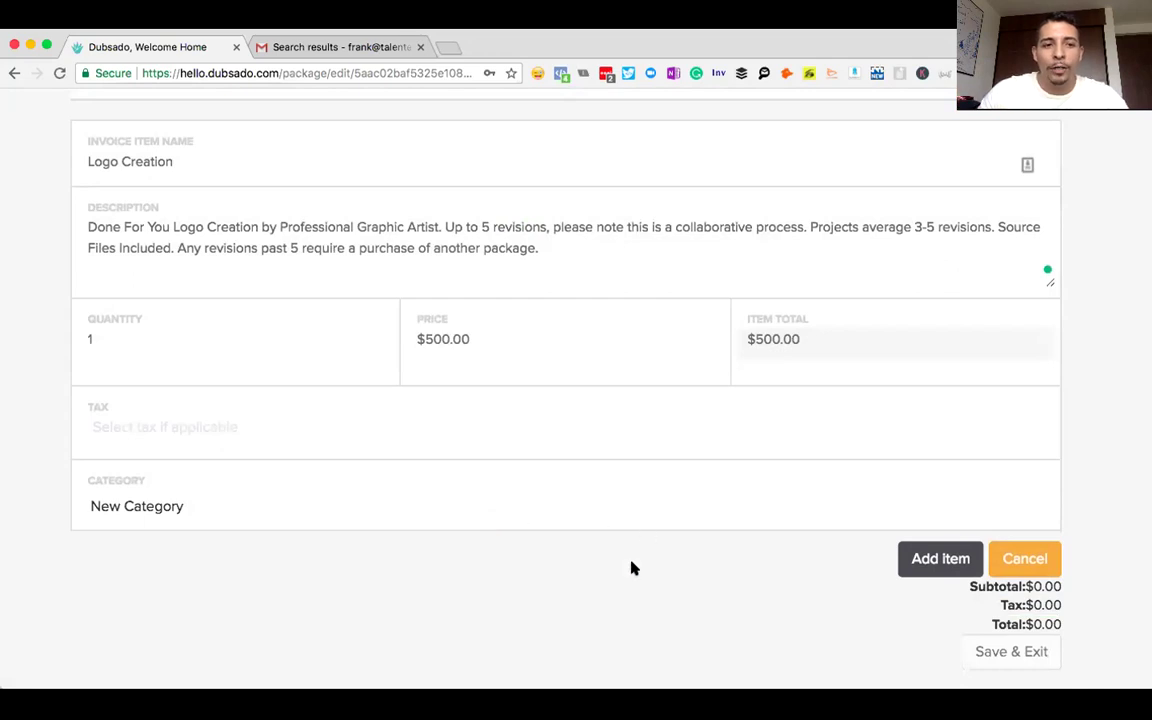
- Add the item to the package and save it at a $500.00 total
left_click(154, 508)
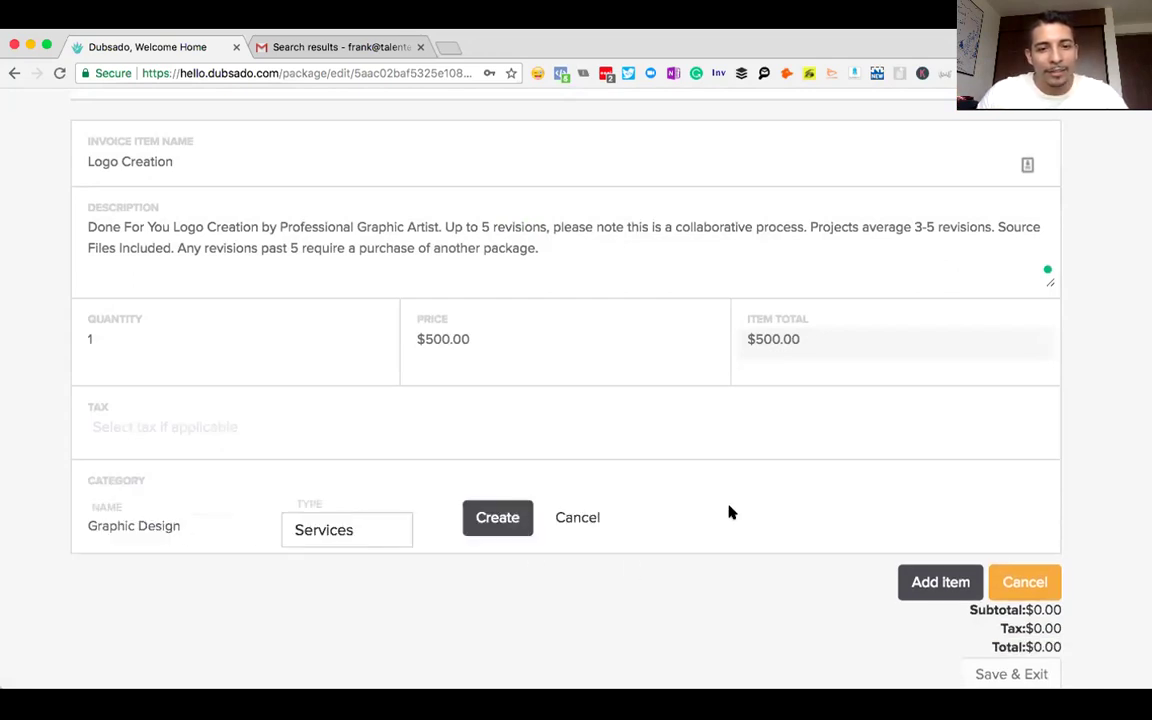
scroll(850, 520, "down", 1)
left_click(928, 551)
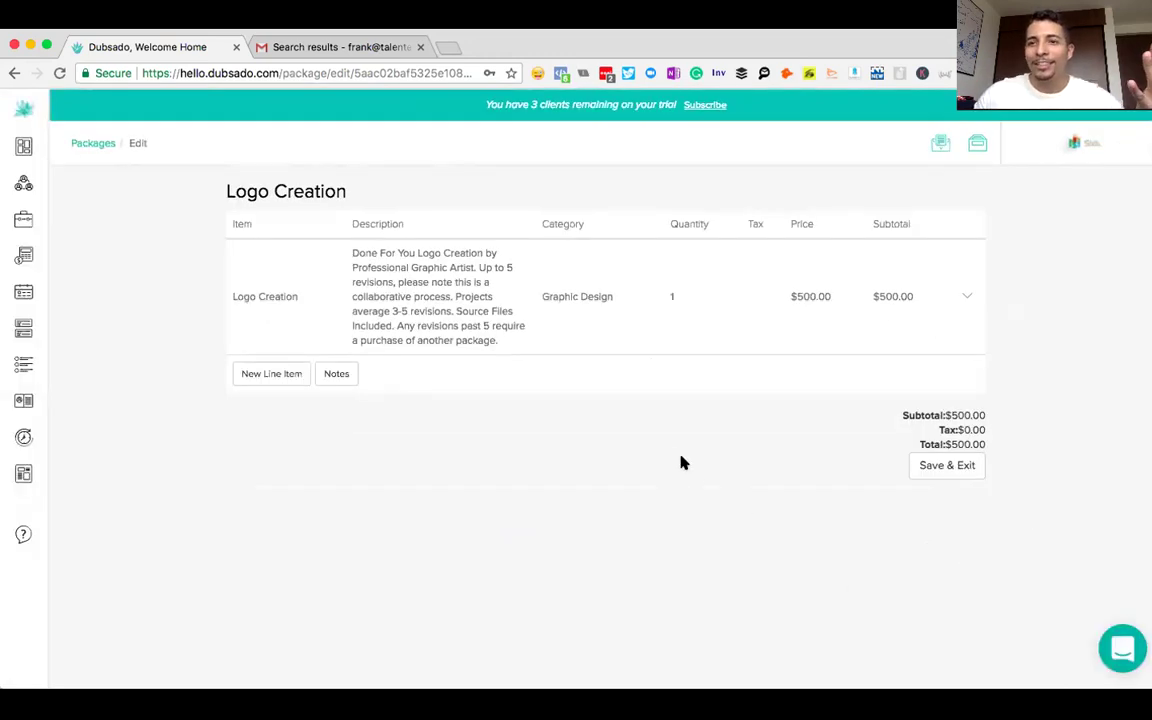
left_click(926, 465)
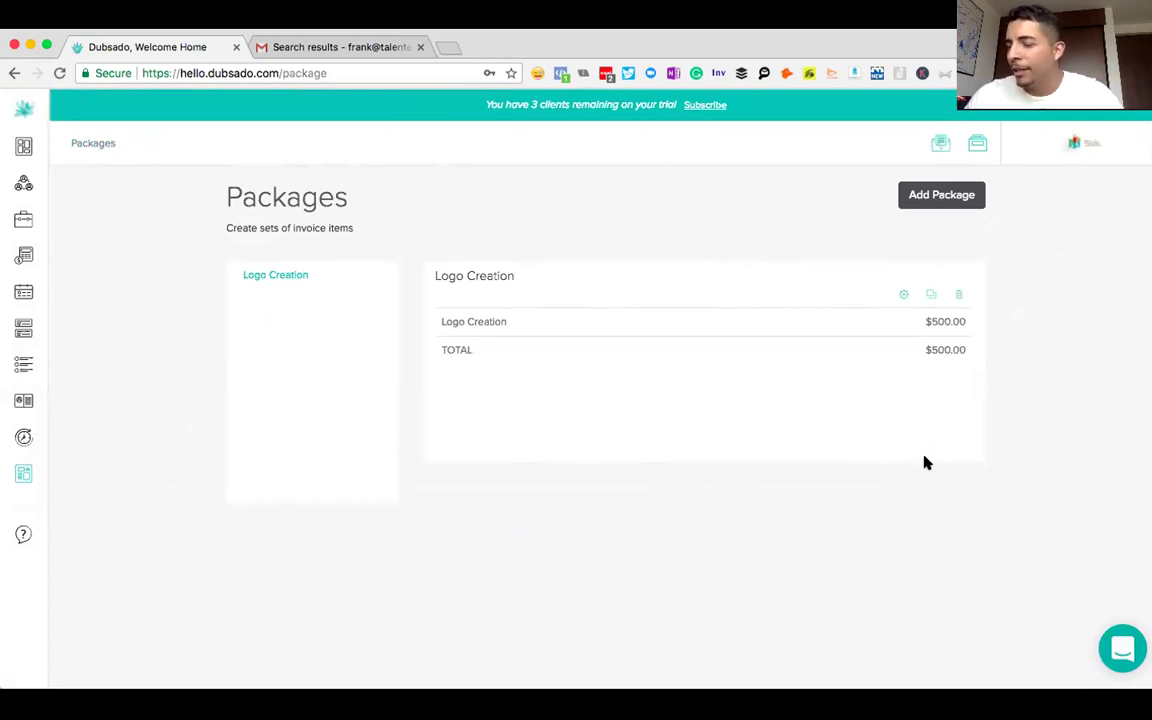
- Create a second package named 'Hourly Consulting'
left_click(918, 197)
left_click(261, 186)
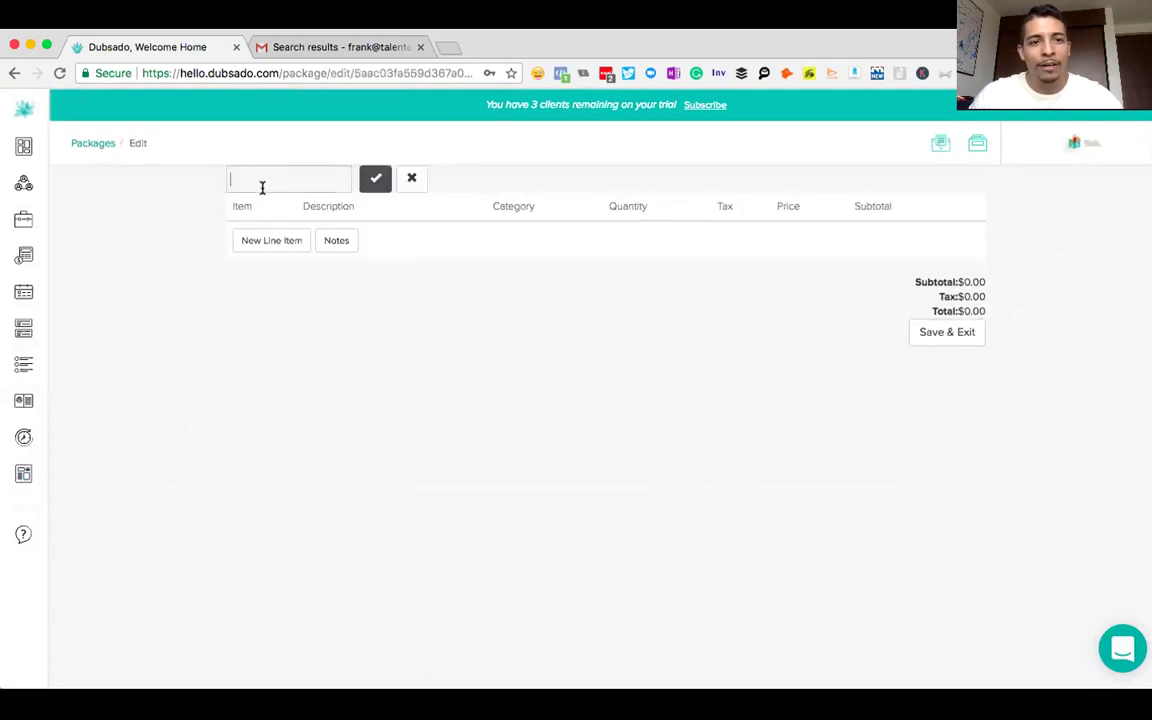
type("Hourly Consul")
type("tant")
key("BackSpace")
key("BackSpace")
key("BackSpace")
type("in")
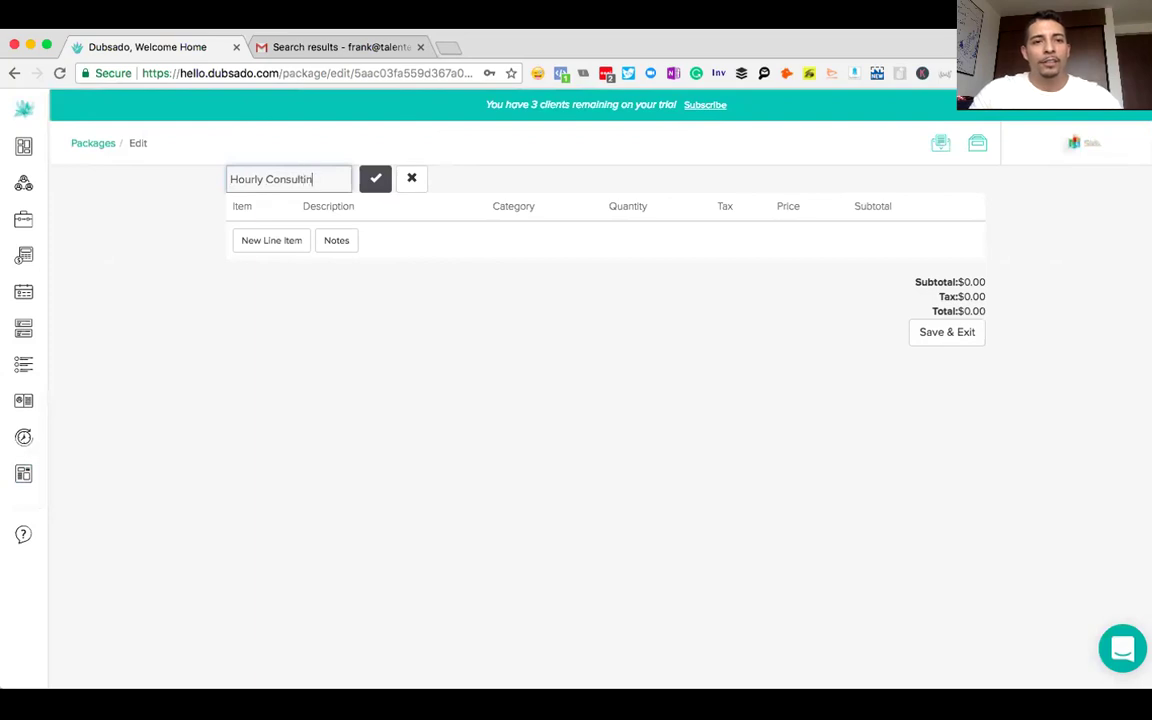
type("g")
left_click(375, 178)
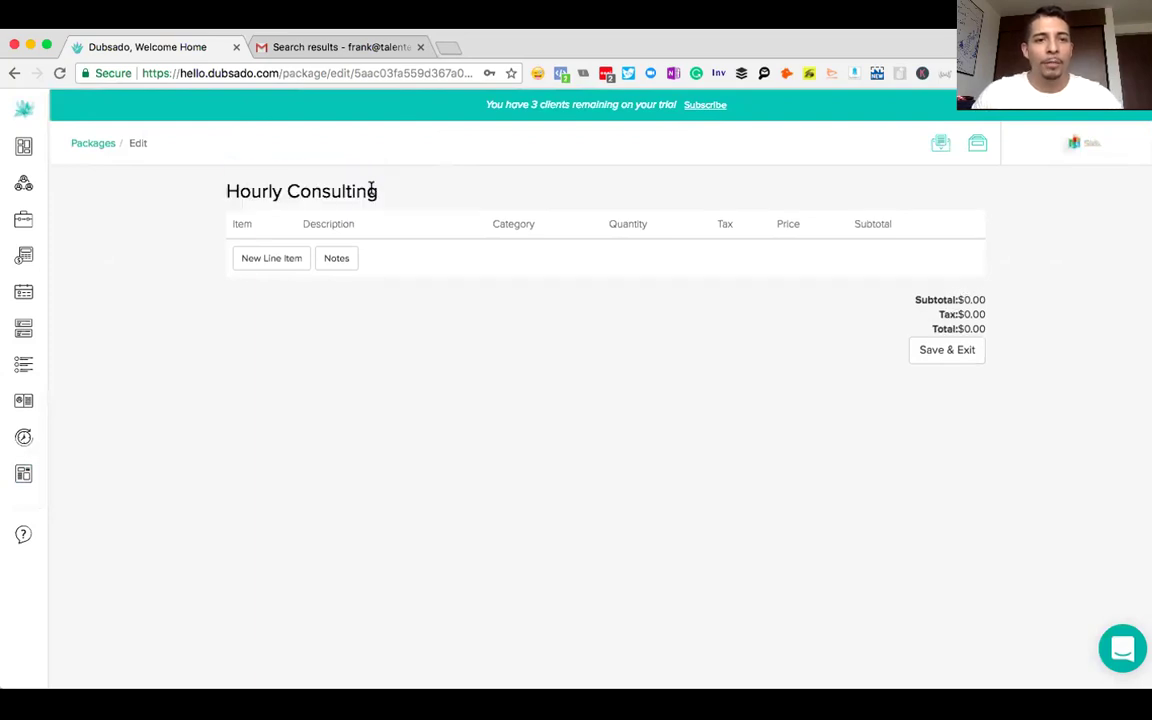
- Add an 'Hourly Consulting' line item with a one-hour business consulting description
left_click(284, 261)
type("Hourly")
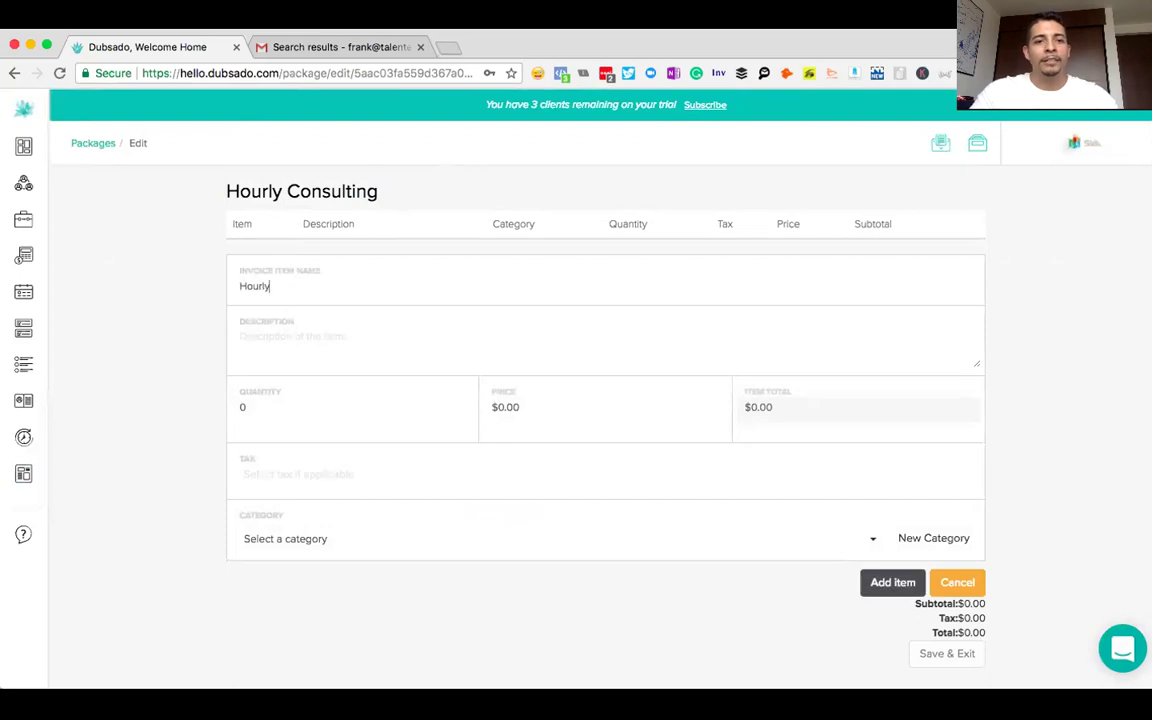
type(" Consulting")
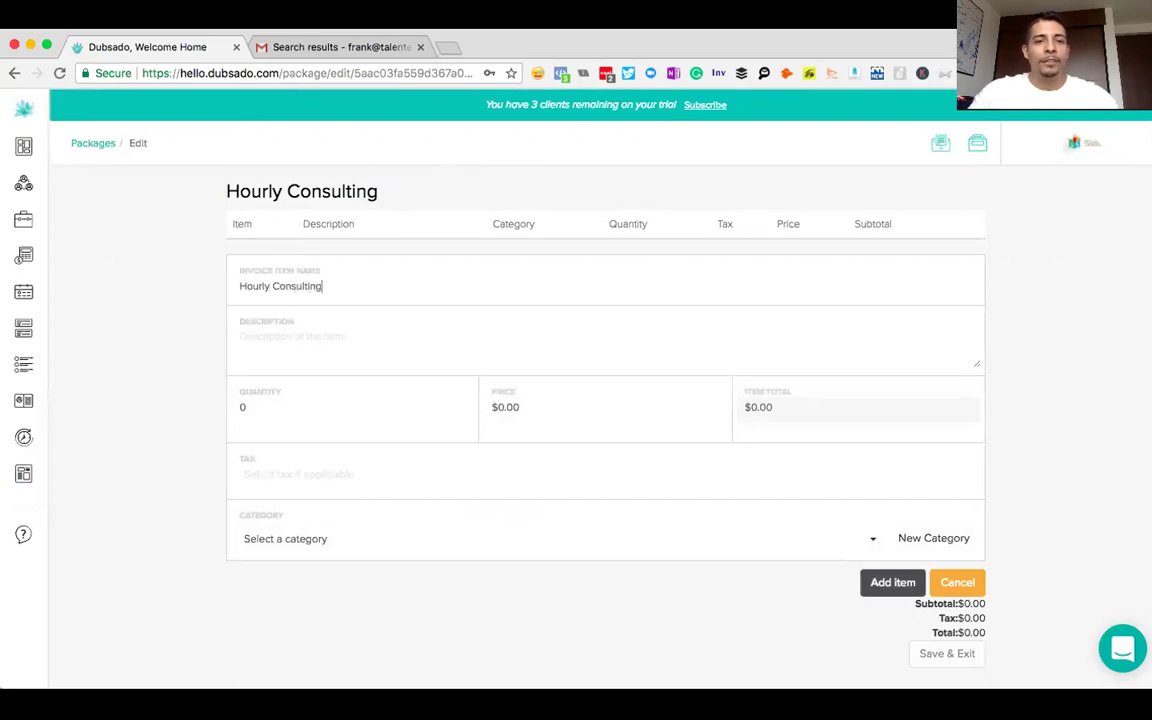
key("Tab")
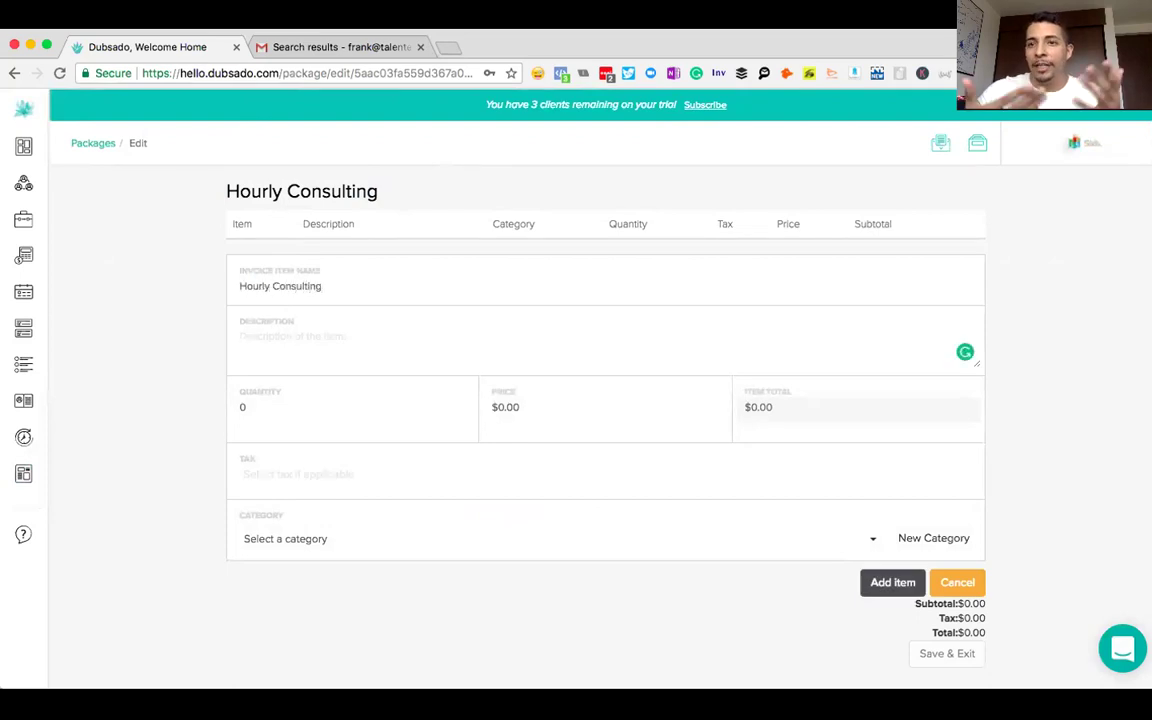
type("One Ho")
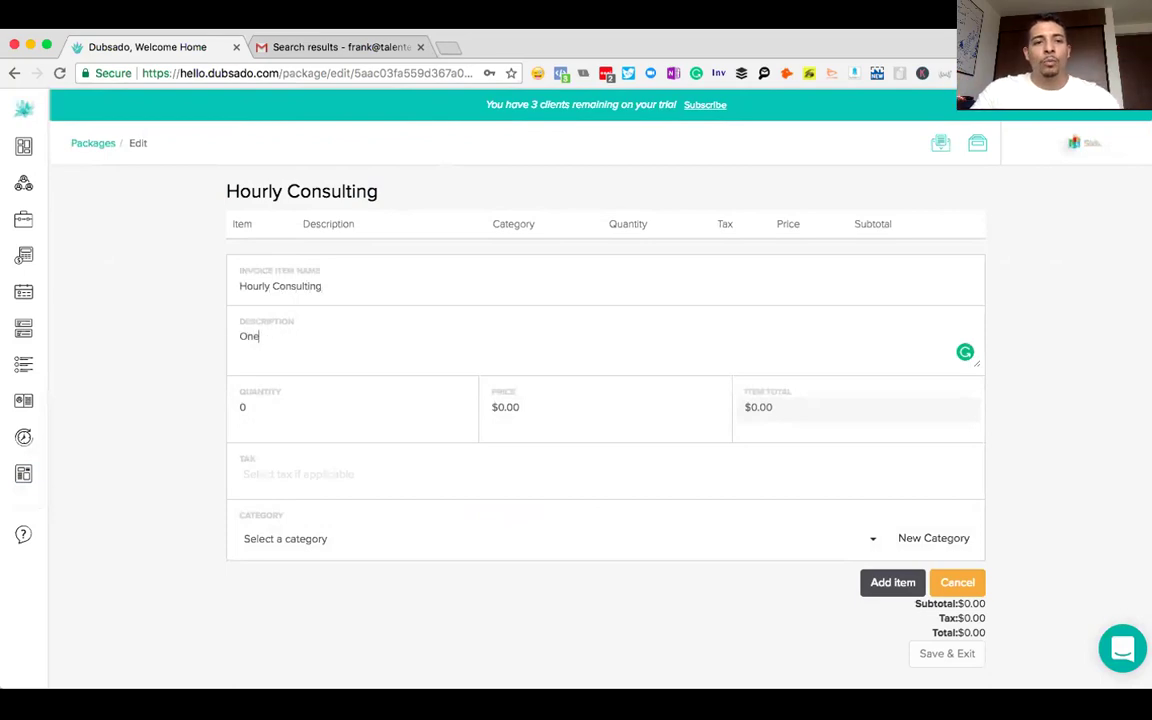
key("BackSpace")
key("BackSpace")
key("BackSpace")
key("BackSpace")
key("BackSpace")
key("BackSpace")
type("One Hour with ")
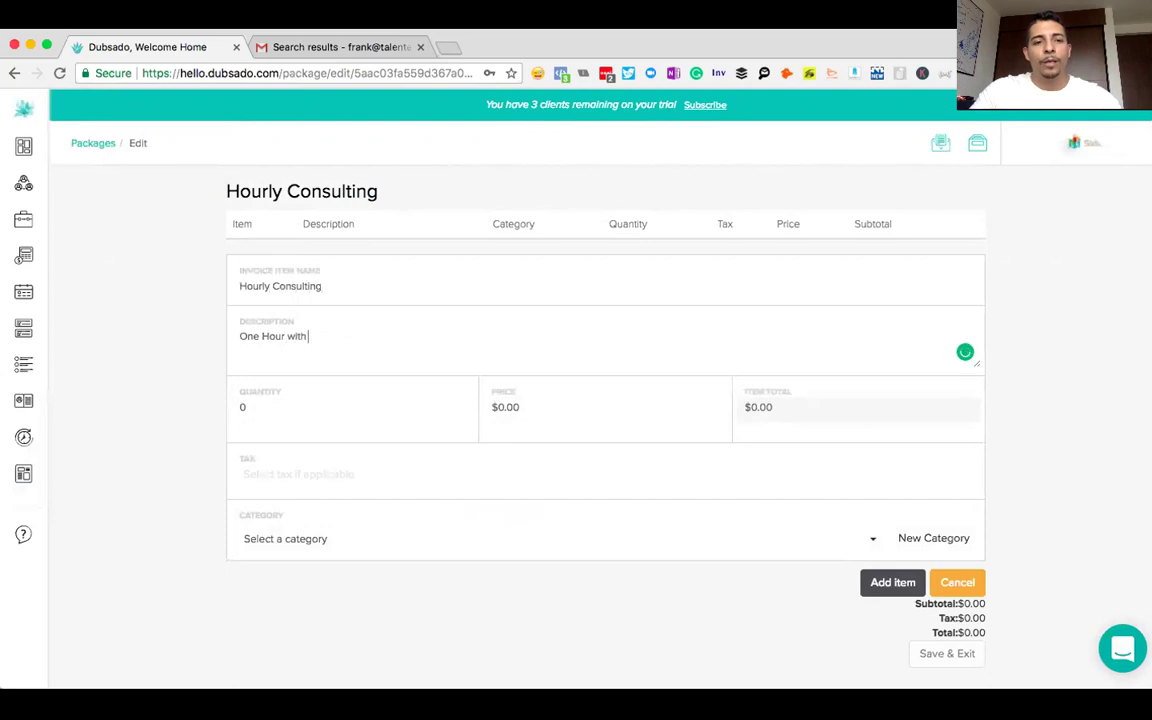
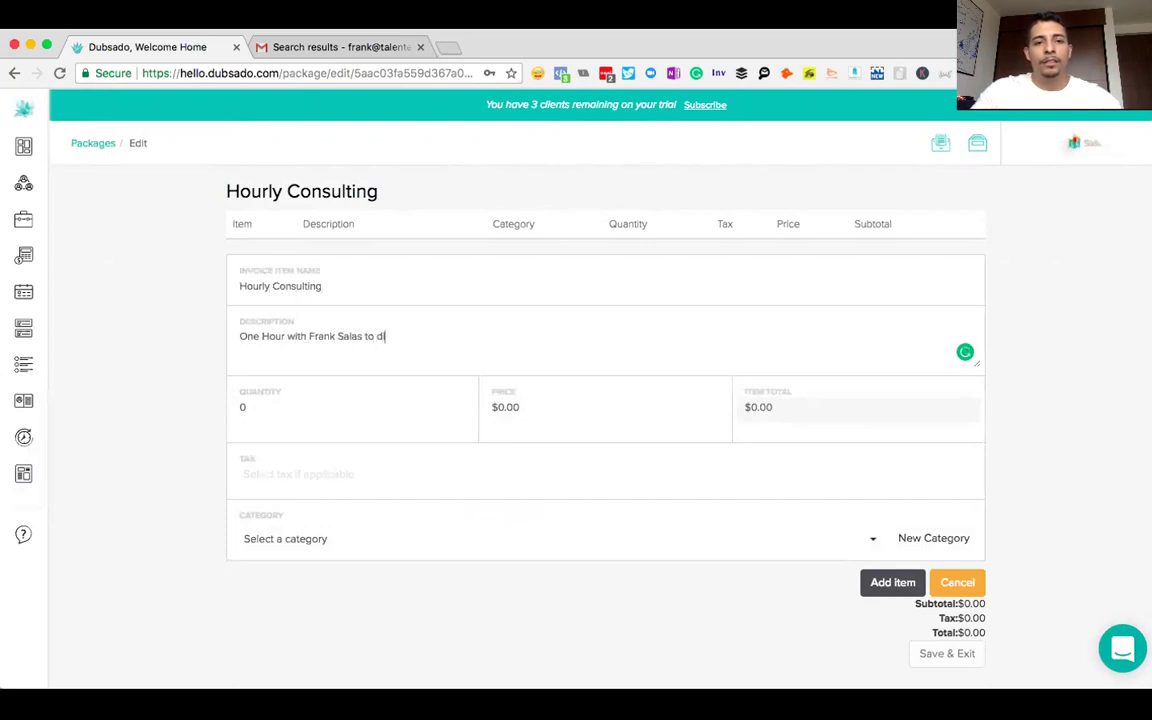
type("iscuss yo")
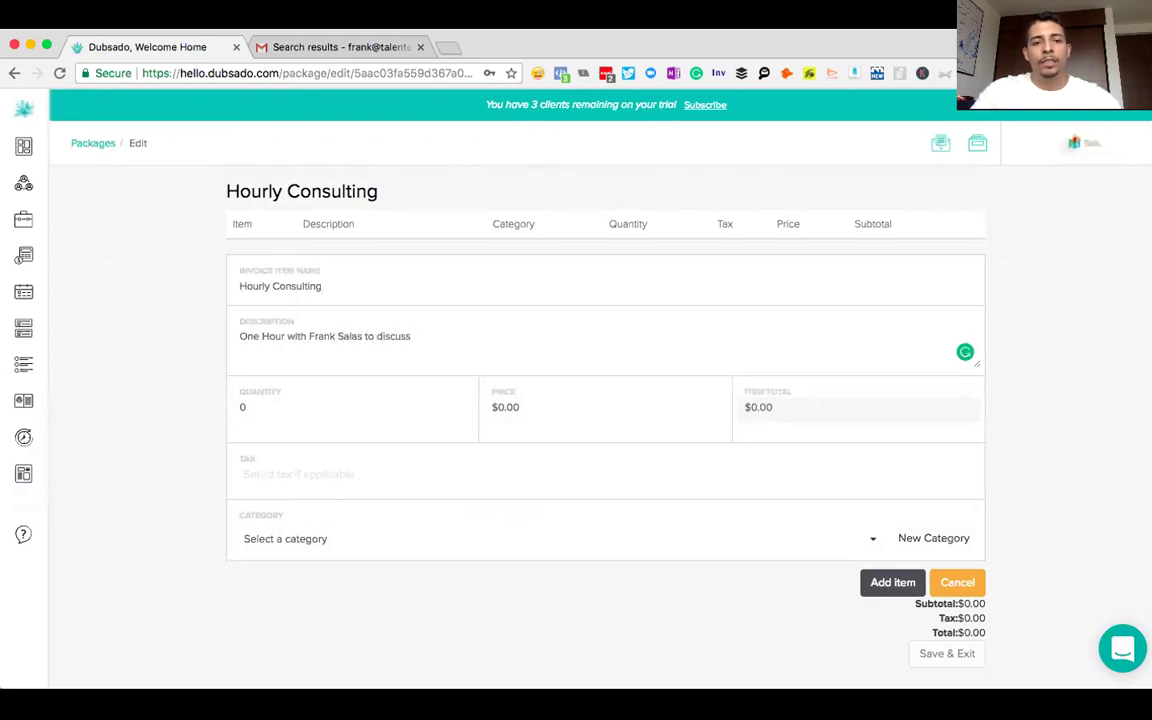
key("BackSpace")
key("BackSpace")
key("BackSpace")
key("BackSpace")
key("BackSpace")
key("BackSpace")
key("BackSpace")
key("BackSpace")
key("BackSpace")
key("BackSpace")
key("BackSpace")
key("BackSpace")
key("BackSpace")
key("BackSpace")
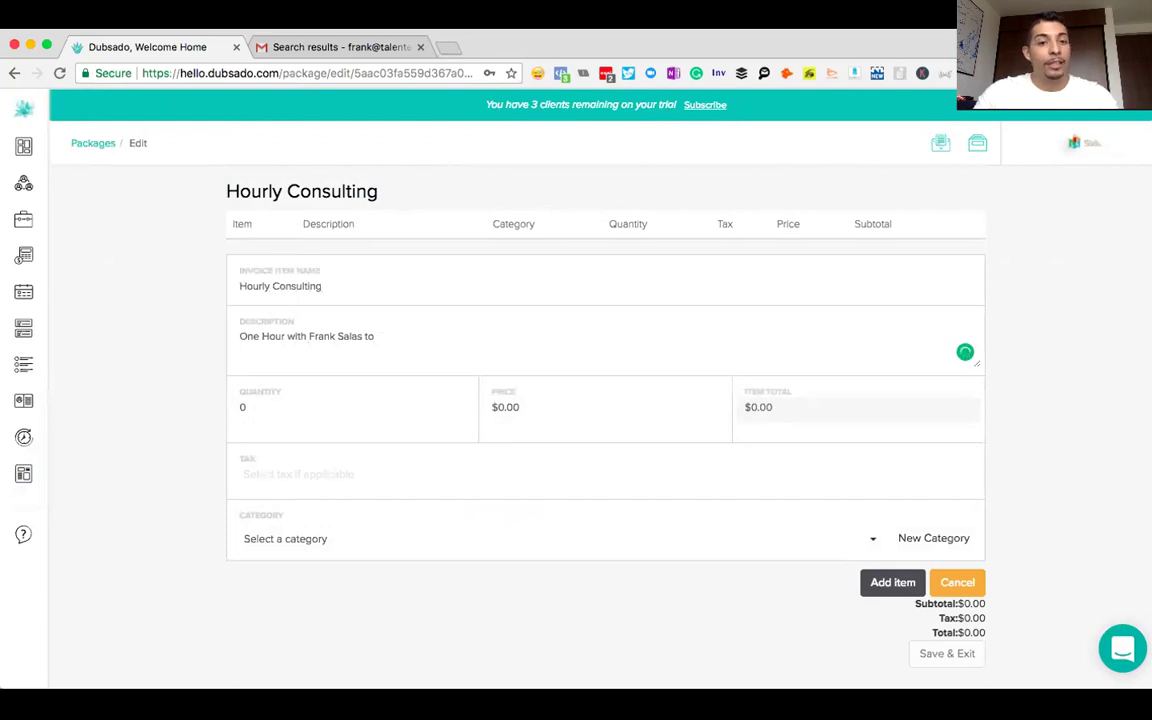
type("for consu")
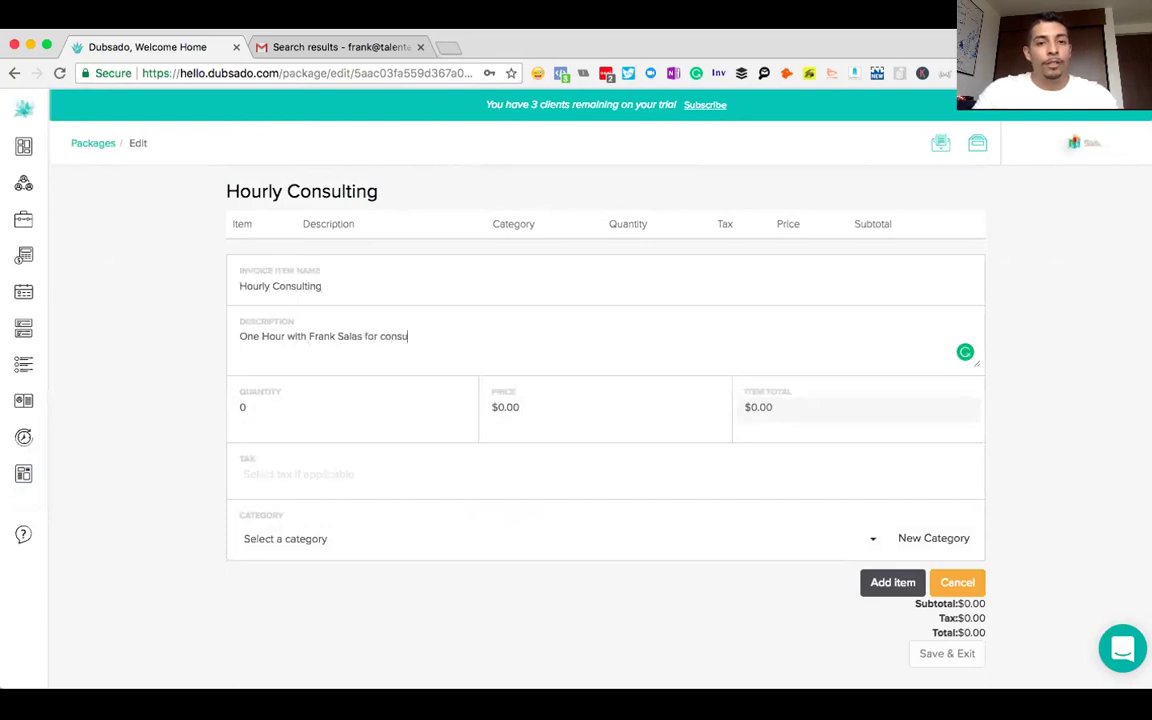
type("lting on you")
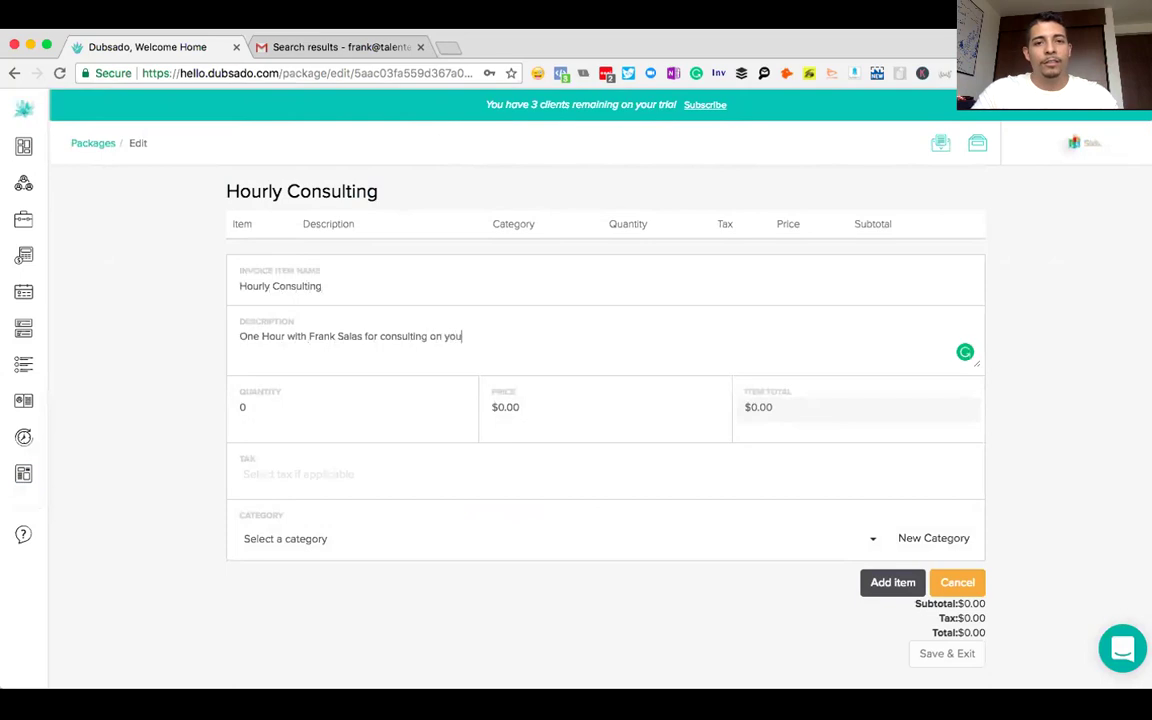
type("r business endeavors.")
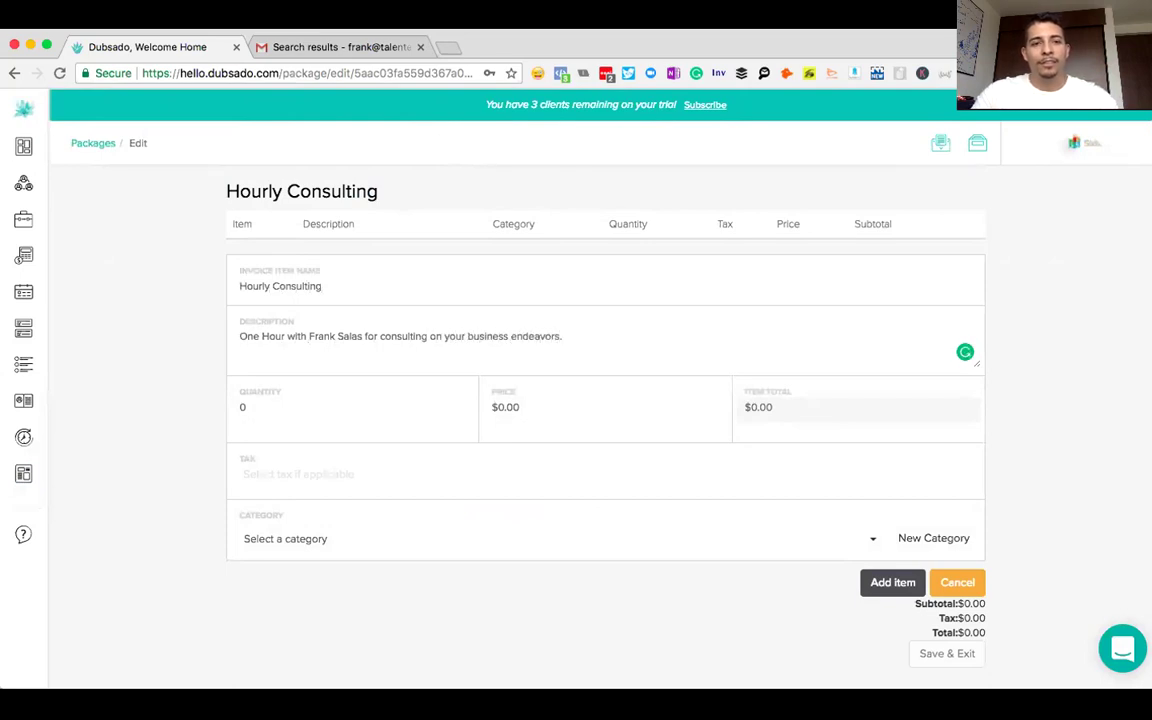
- Set the item to quantity 1 at a $1,000.00 price
left_click(262, 406)
type("1")
left_click(521, 410)
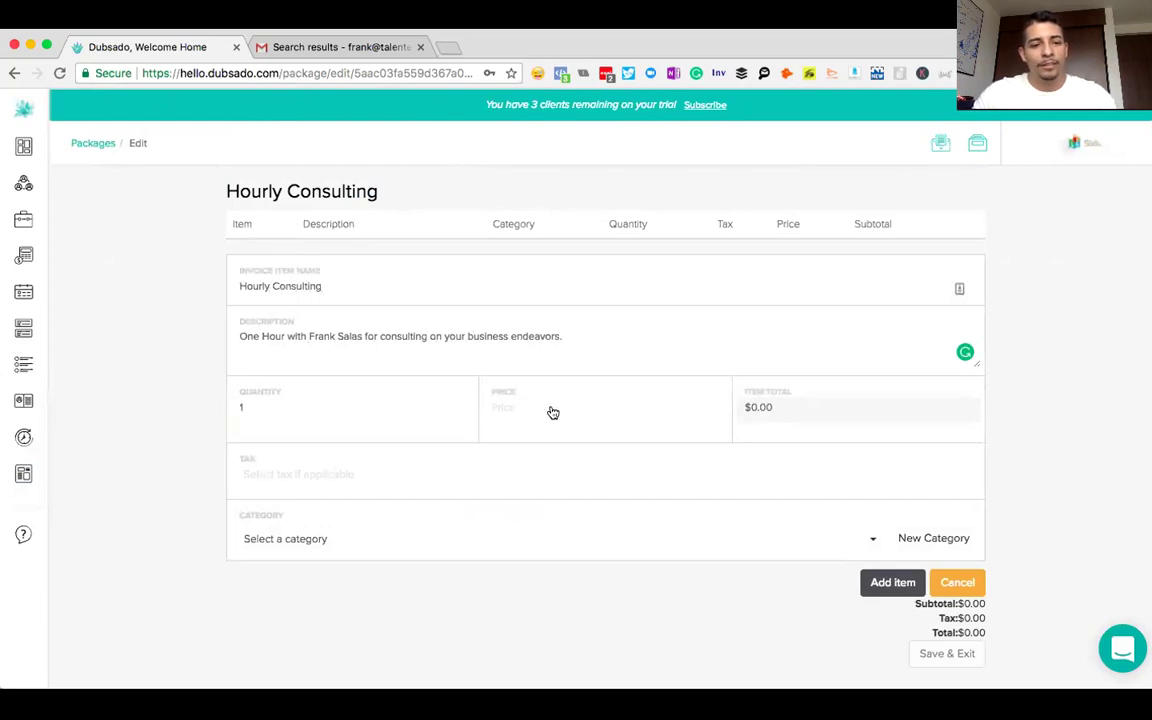
type("1000")
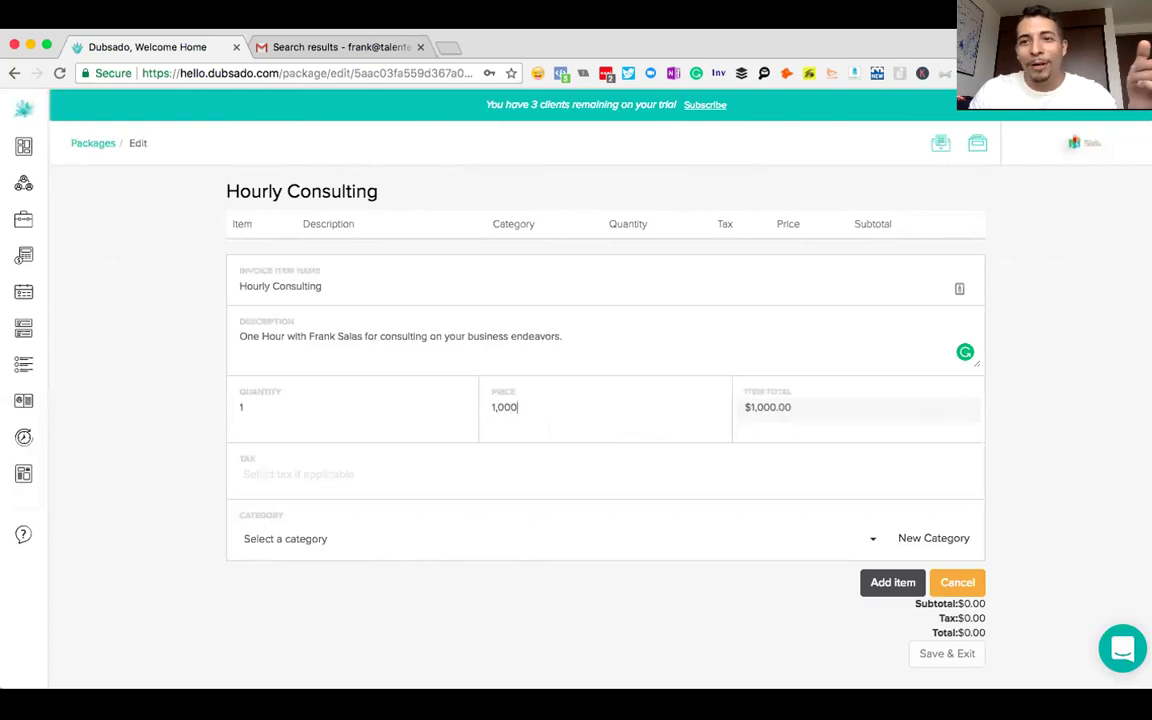
left_click(1037, 427)
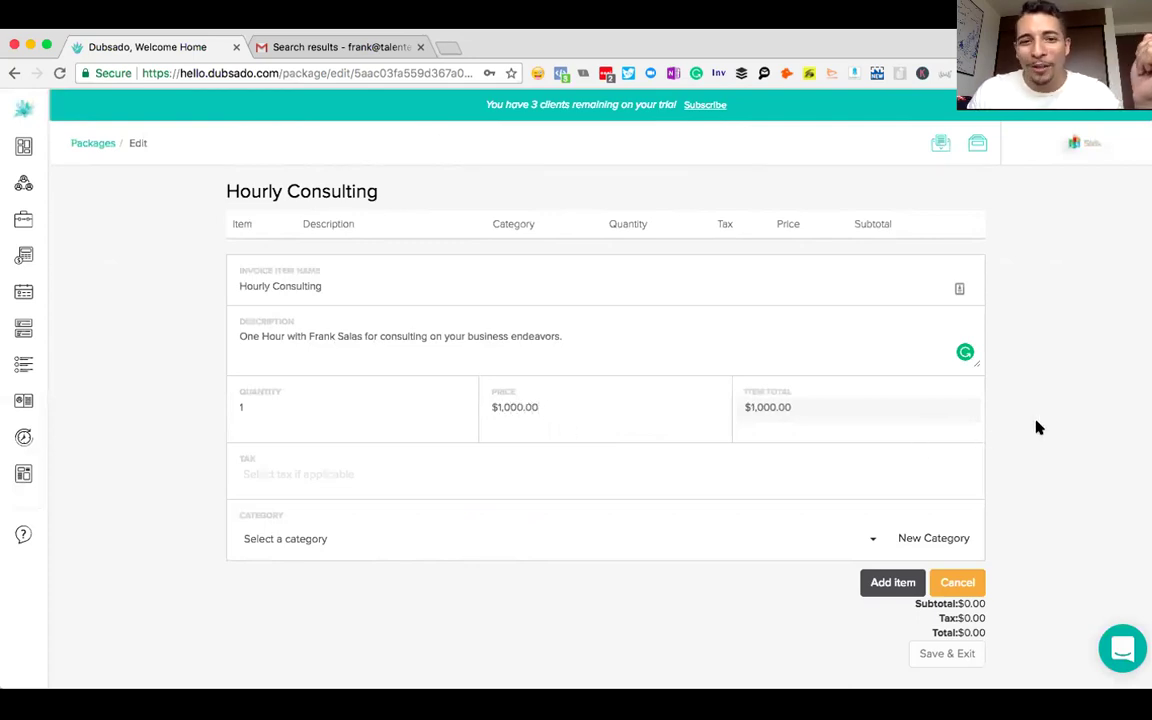
left_click(284, 539)
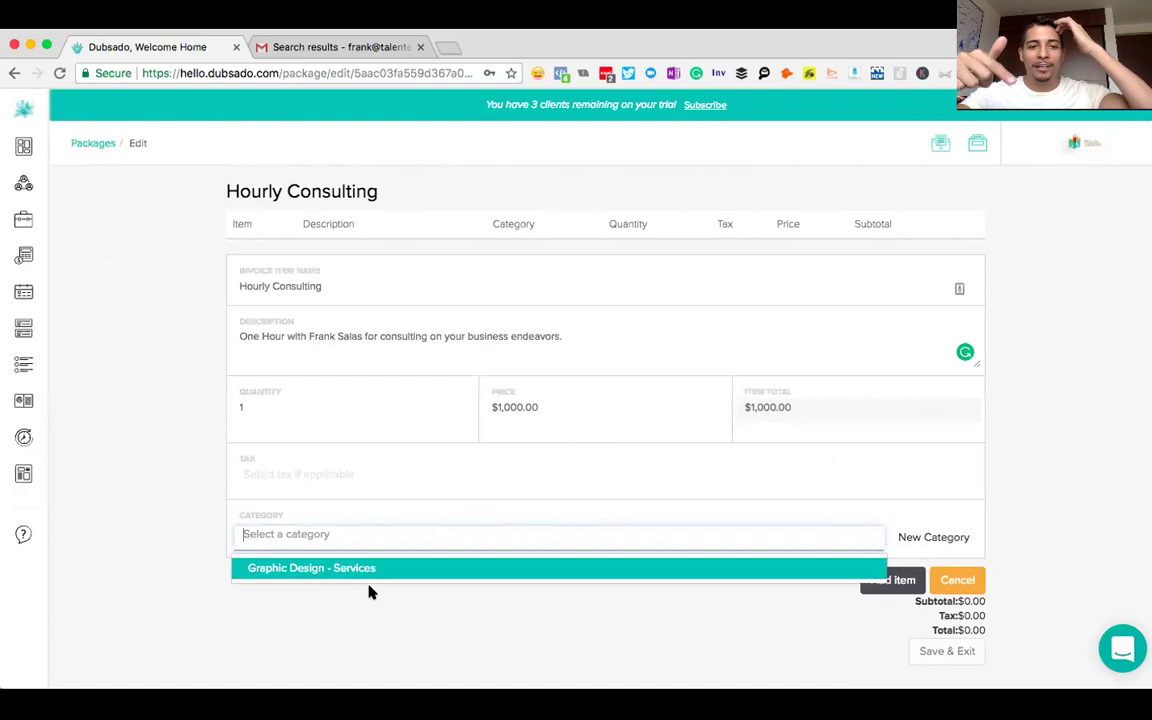
- File the item under a new 'Consulting' Services category and add it to the package
left_click(940, 538)
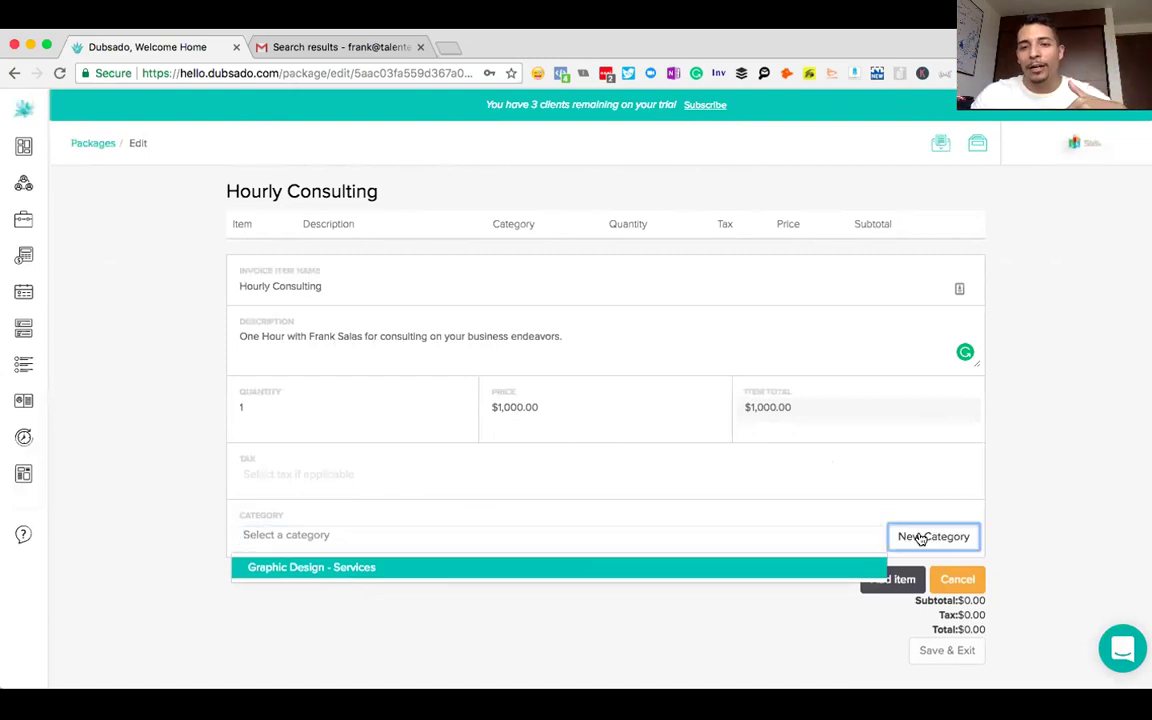
left_click(410, 551)
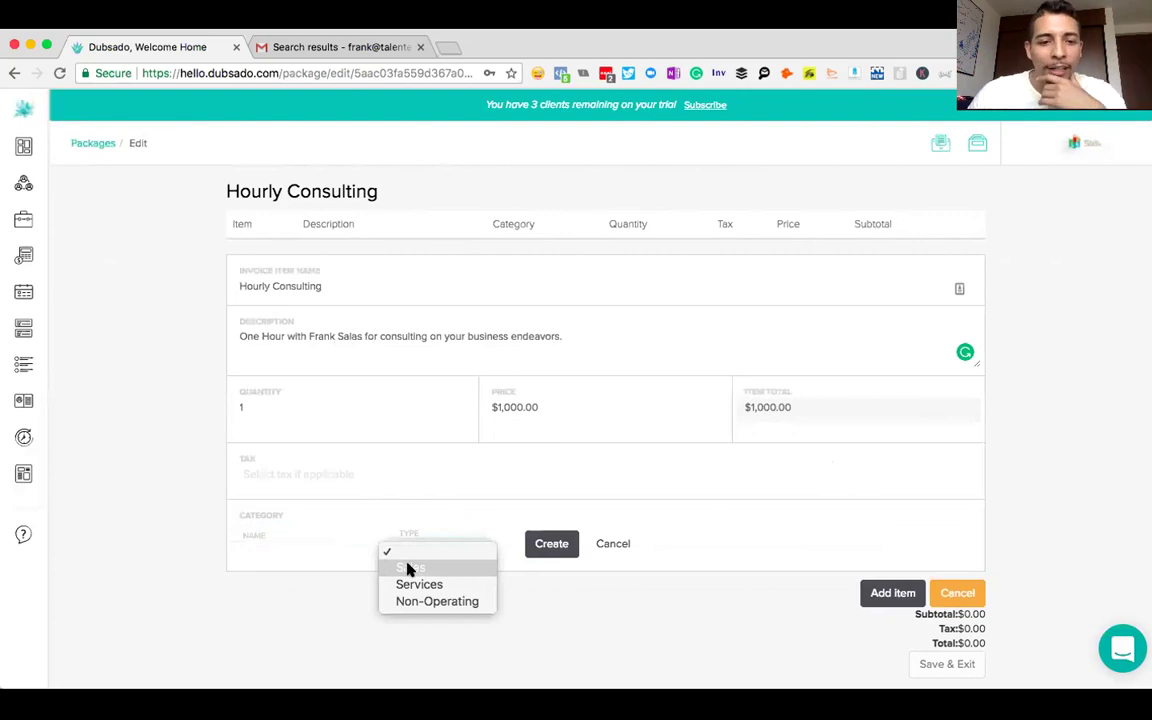
left_click(415, 584)
left_click(290, 558)
type("Consulting")
left_click(553, 543)
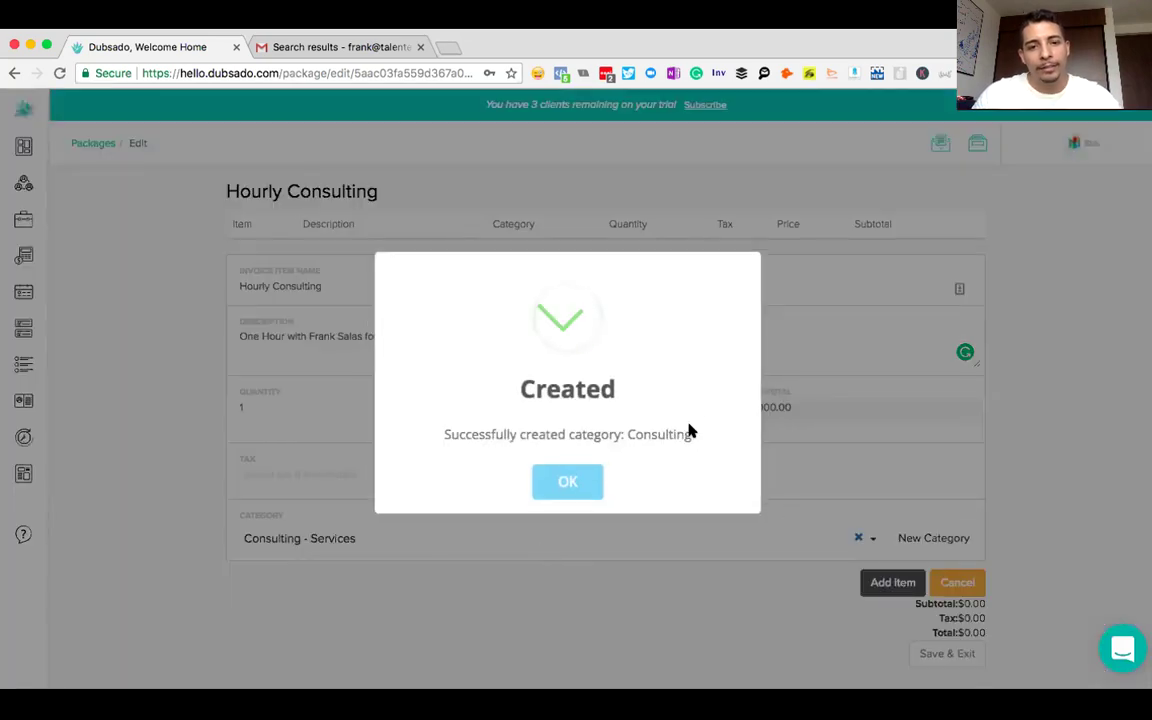
left_click(587, 484)
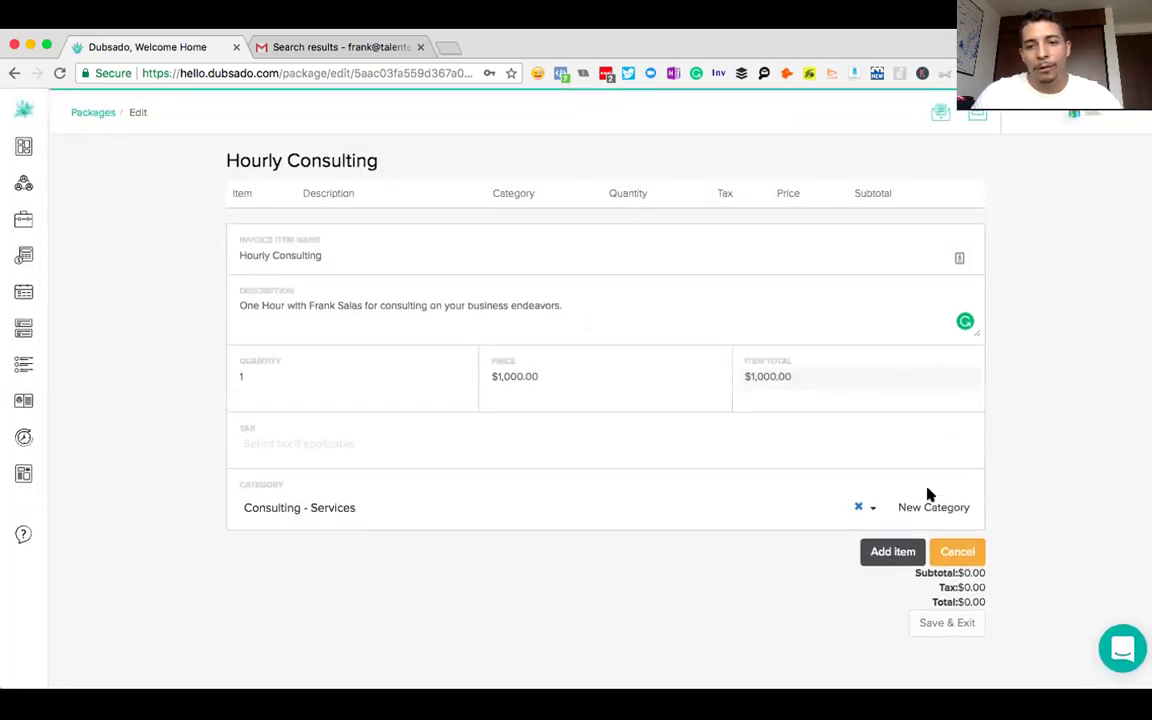
left_click(894, 551)
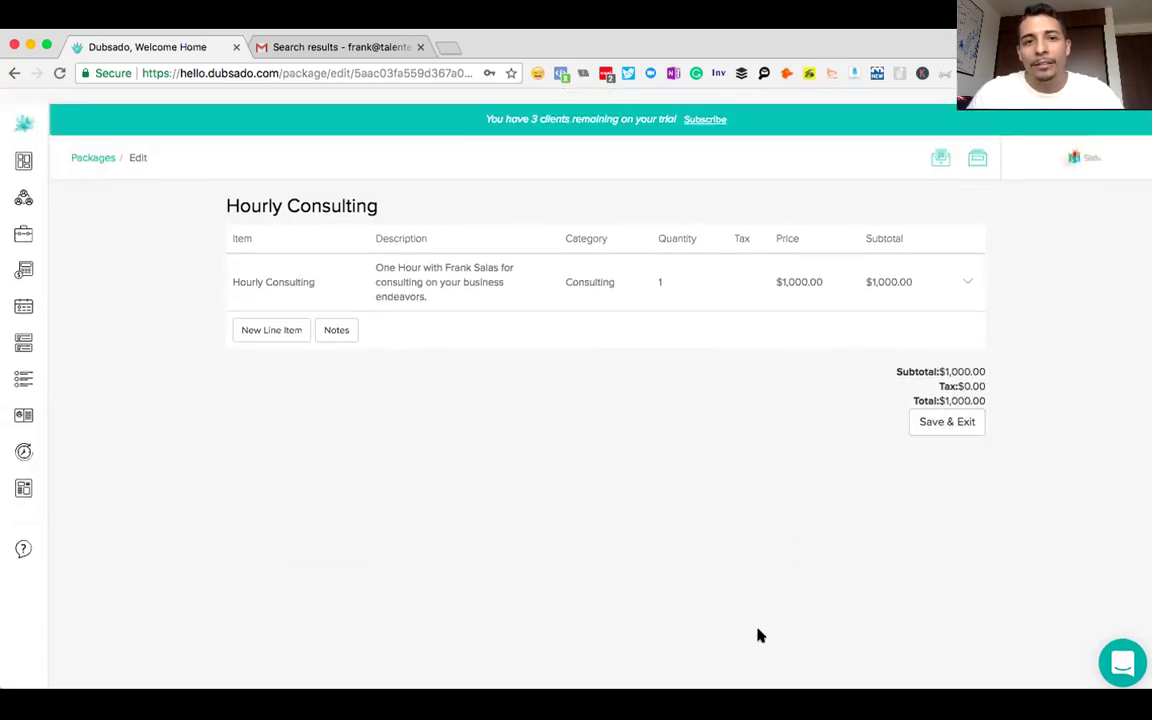
- Save the Hourly Consulting package and return to the Packages list
left_click(940, 408)
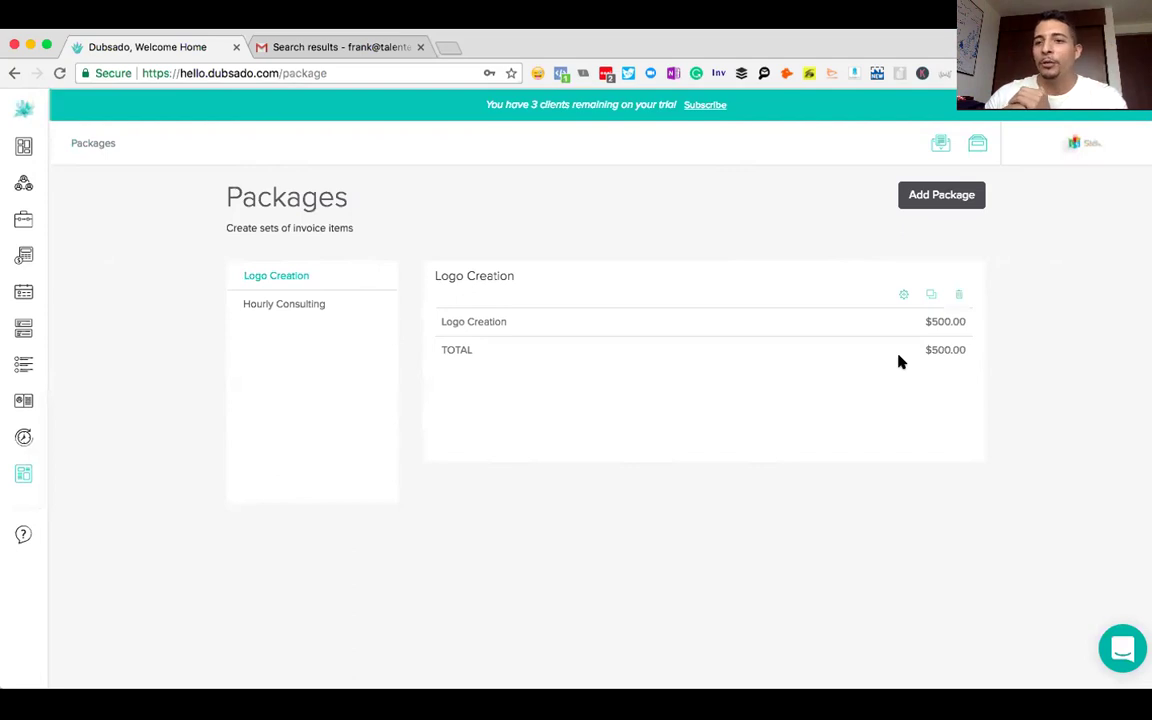
- Create a new package named 'Monthly Retainer' and start a line item
left_click(930, 199)
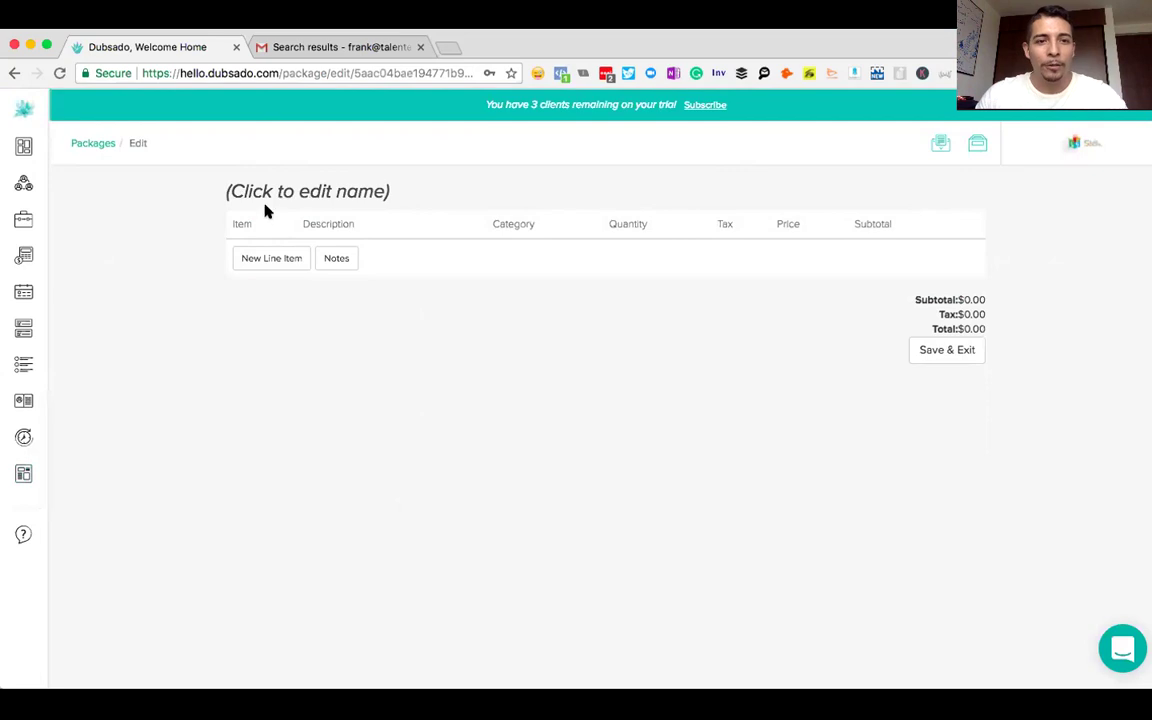
left_click(262, 190)
type("Monthly Retainer")
left_click(375, 181)
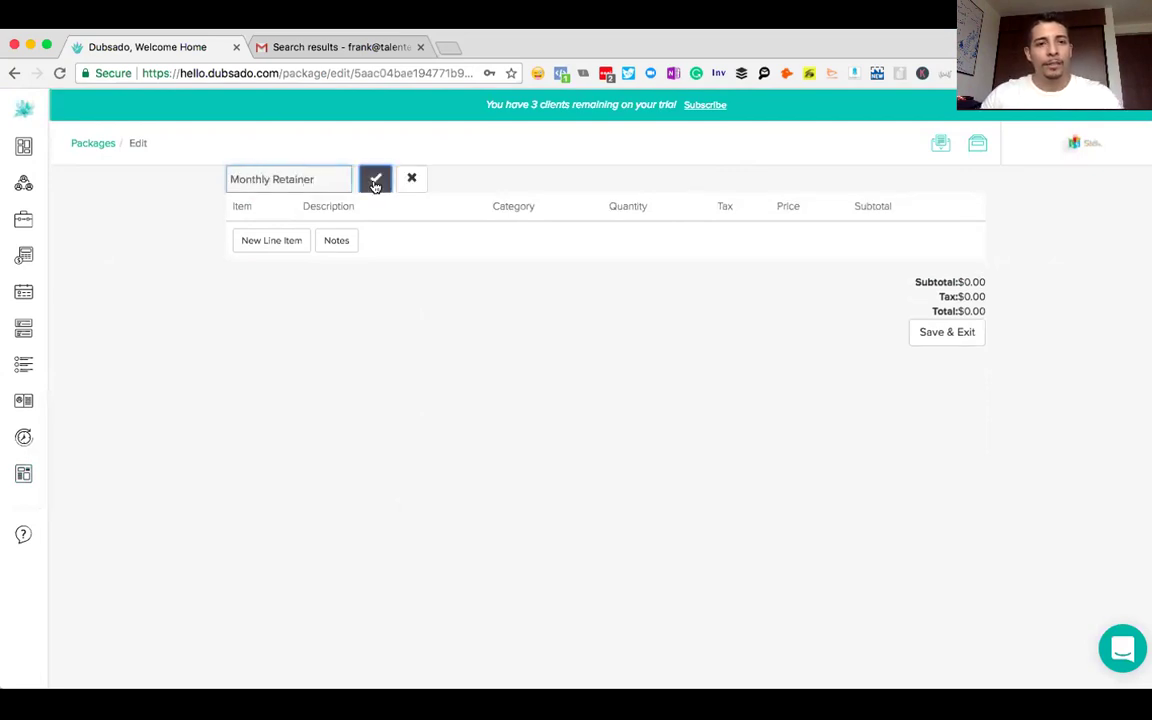
left_click(264, 258)
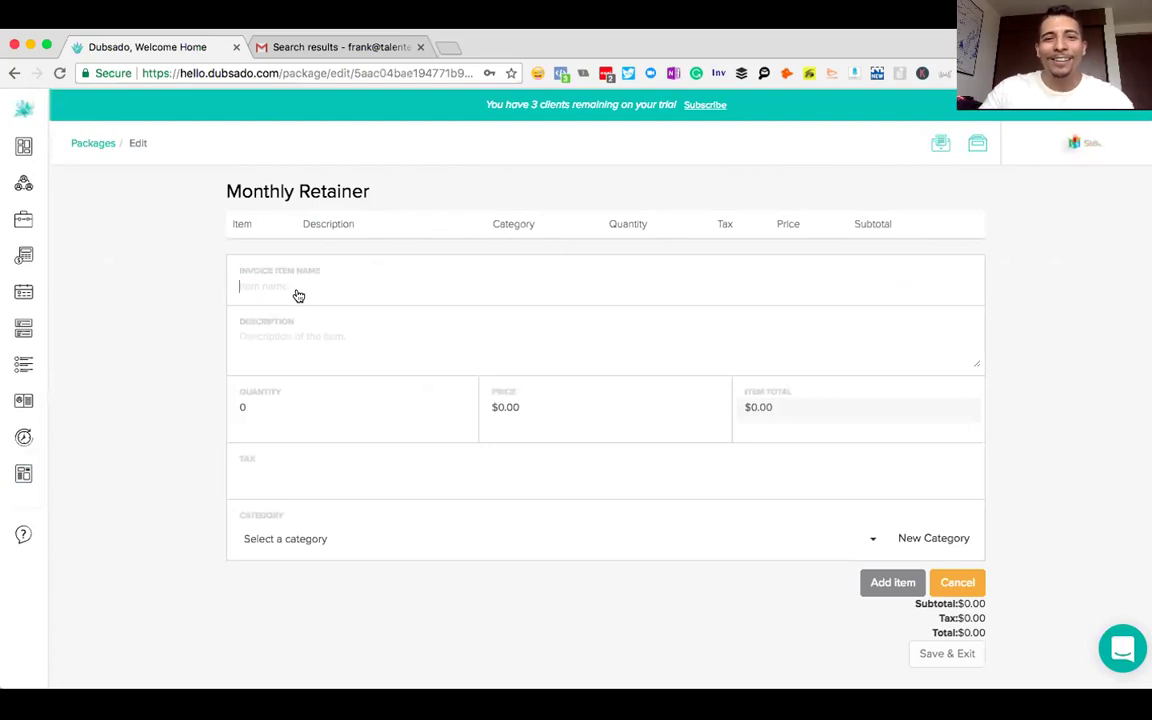
- Name the item 'Monthly Marketing Retainer' and rename the package to match
key("Down")
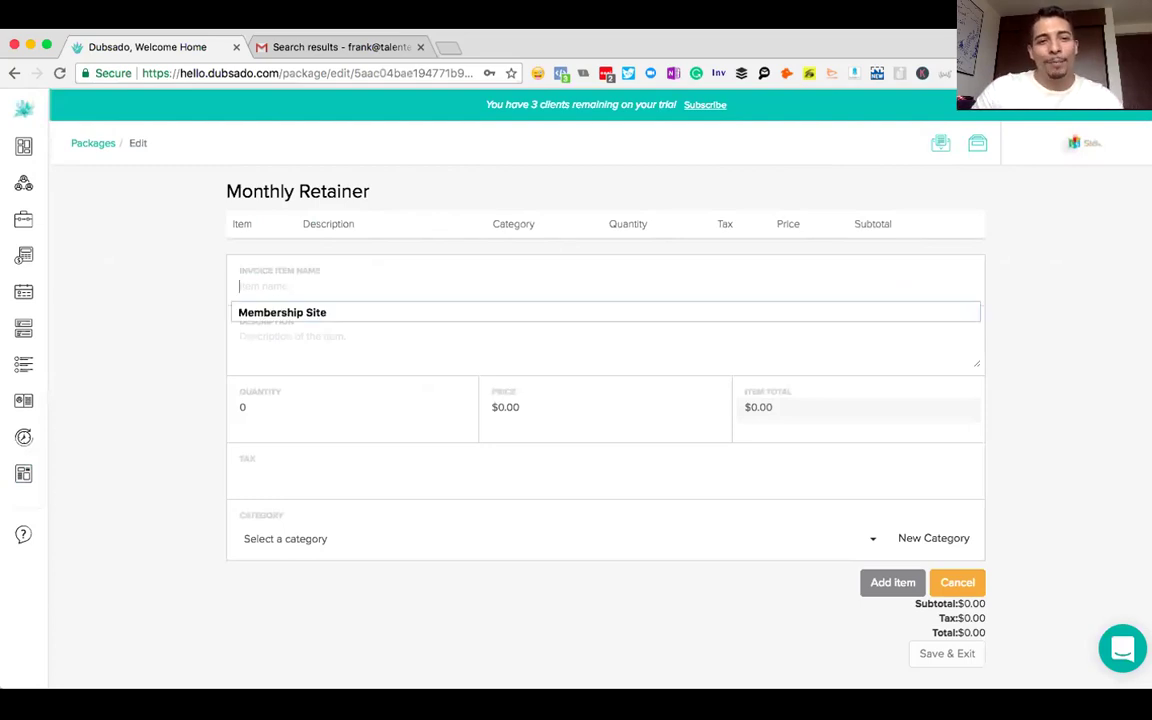
type("Monthly Marketing Retainer")
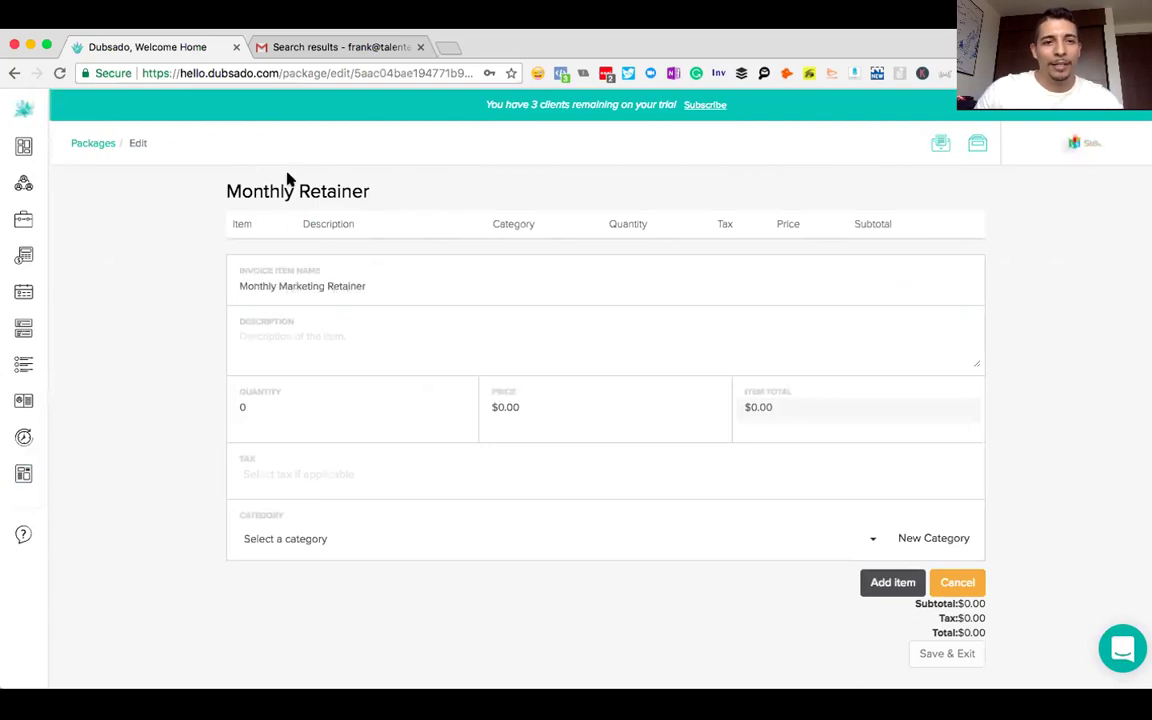
left_click(292, 190)
left_click(272, 179)
type("Marketing")
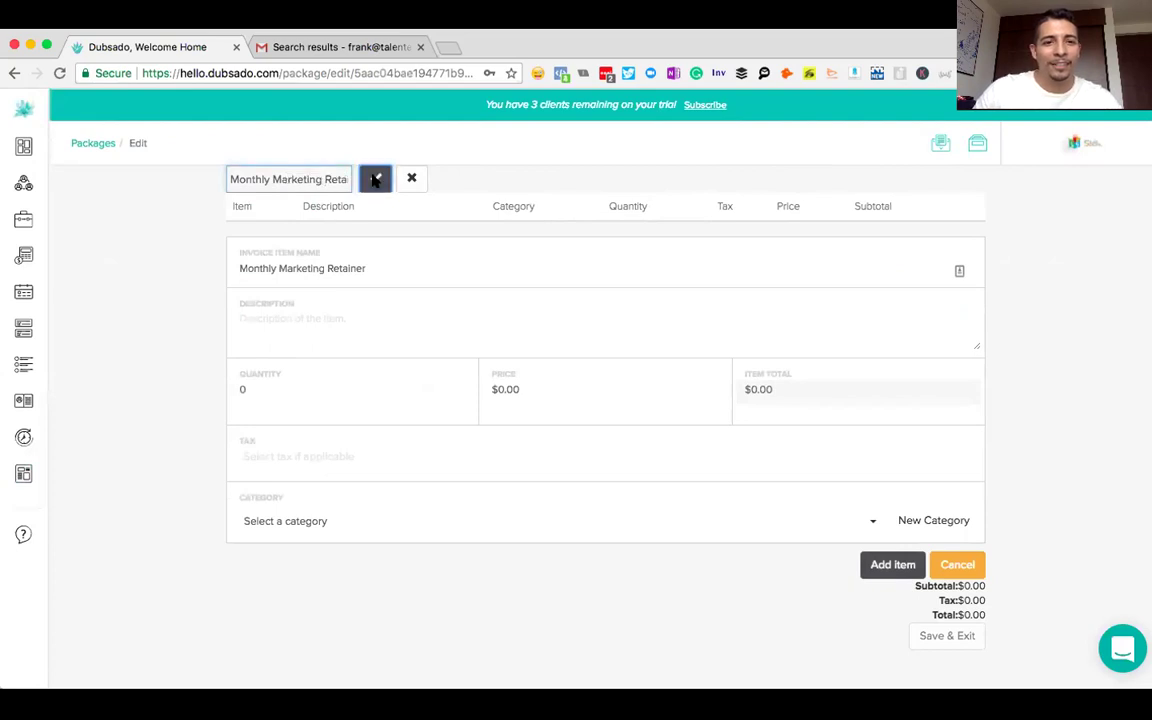
left_click(374, 178)
left_click(293, 350)
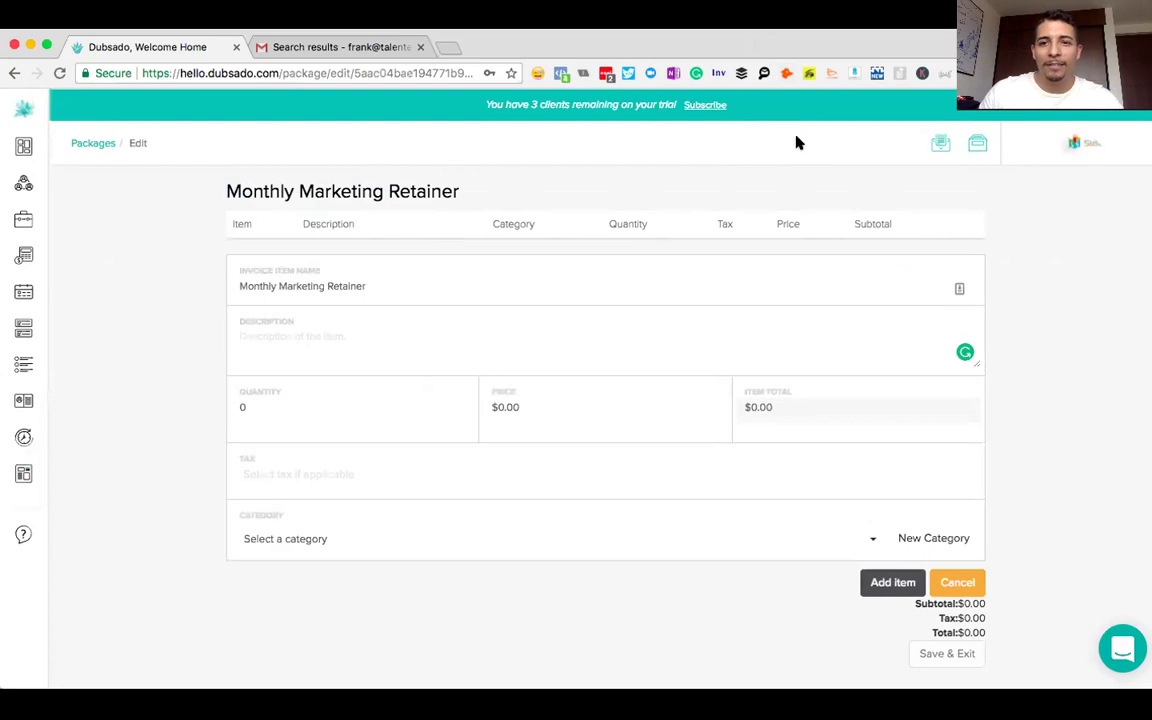
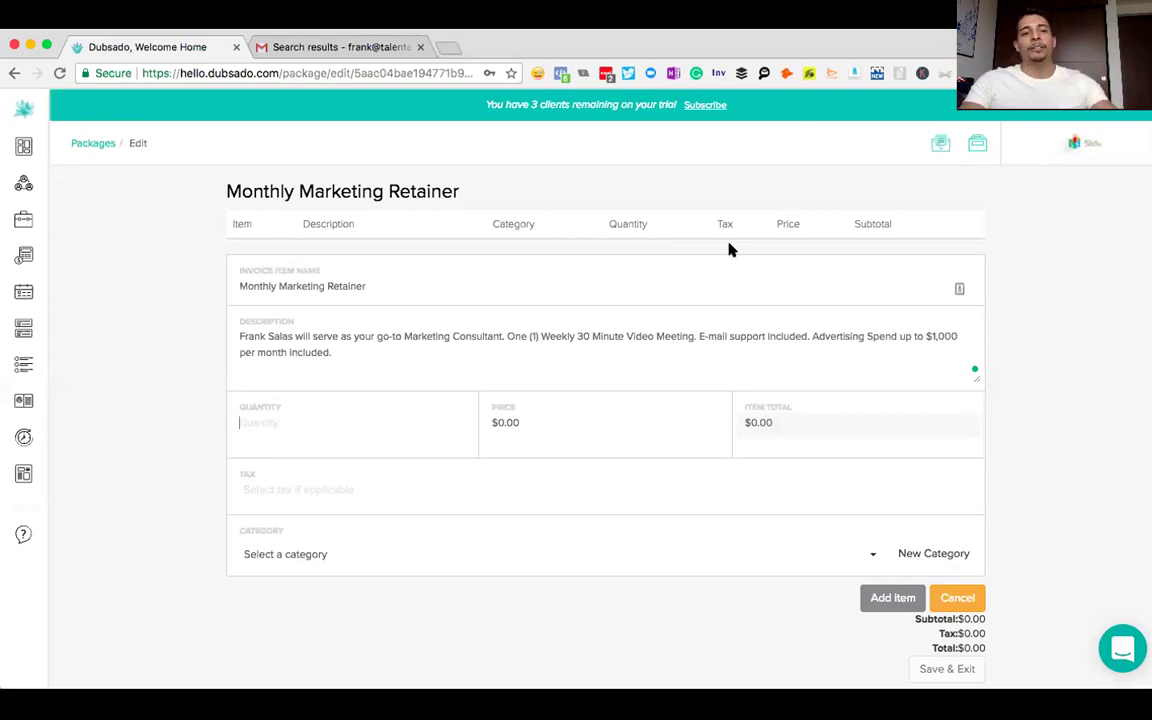
- Paste the item description, then set quantity 1, price $5,000.00 and category Consulting - Services
type("1")
left_click(561, 411)
type("5,000")
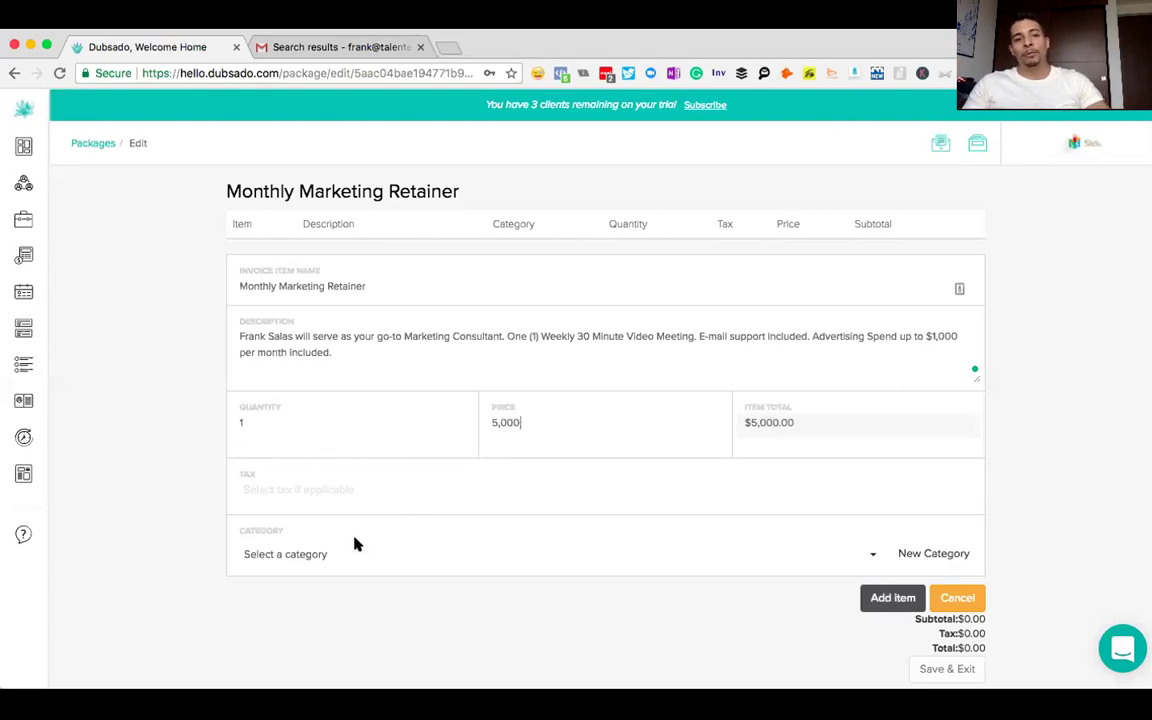
left_click(305, 501)
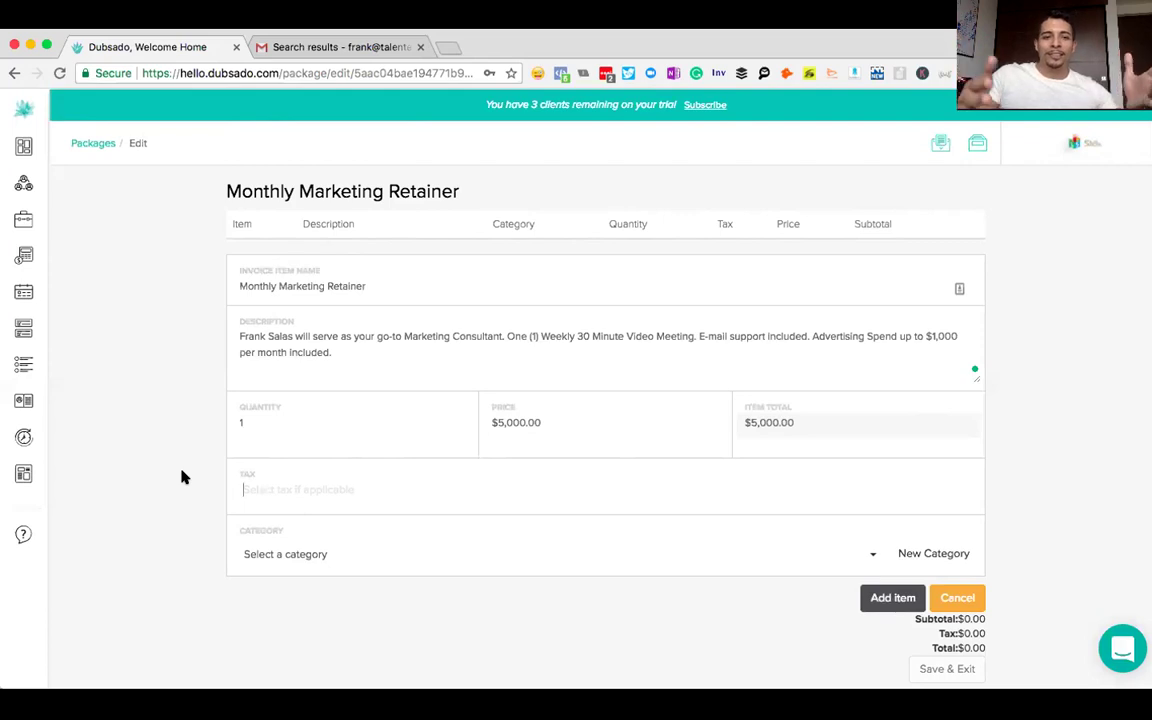
left_click(700, 554)
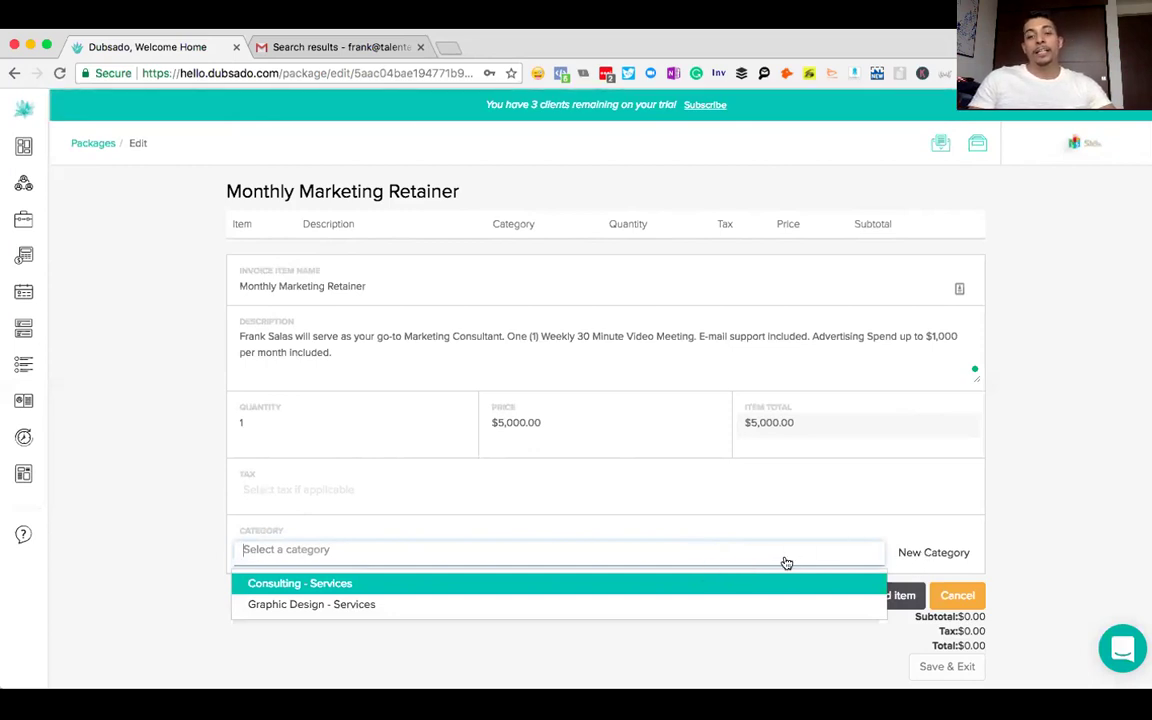
left_click(665, 584)
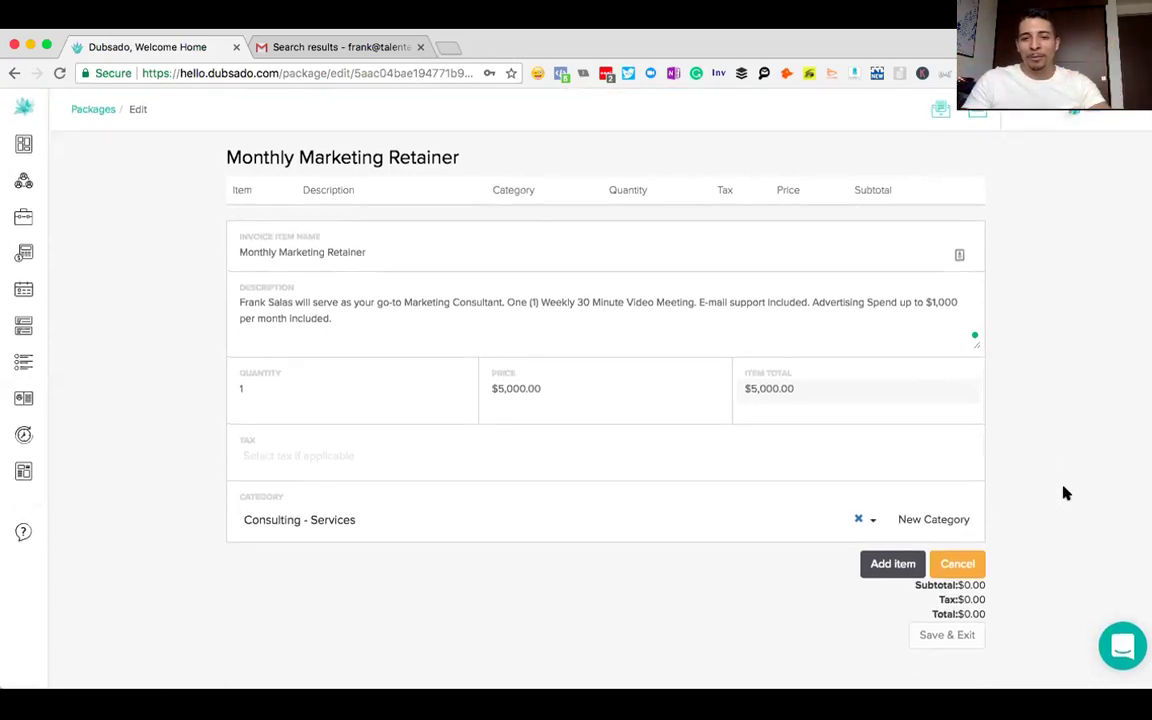
- Add the $5,000 line item to Monthly Marketing Retainer and save the package
left_click(885, 566)
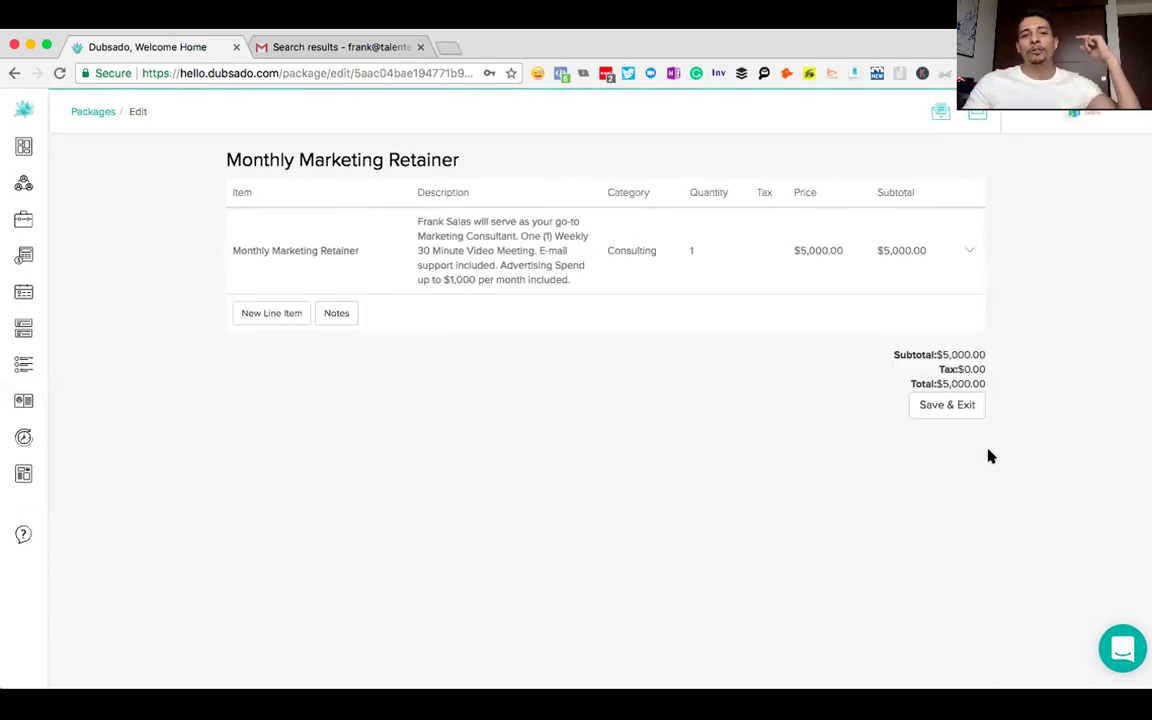
left_click(938, 407)
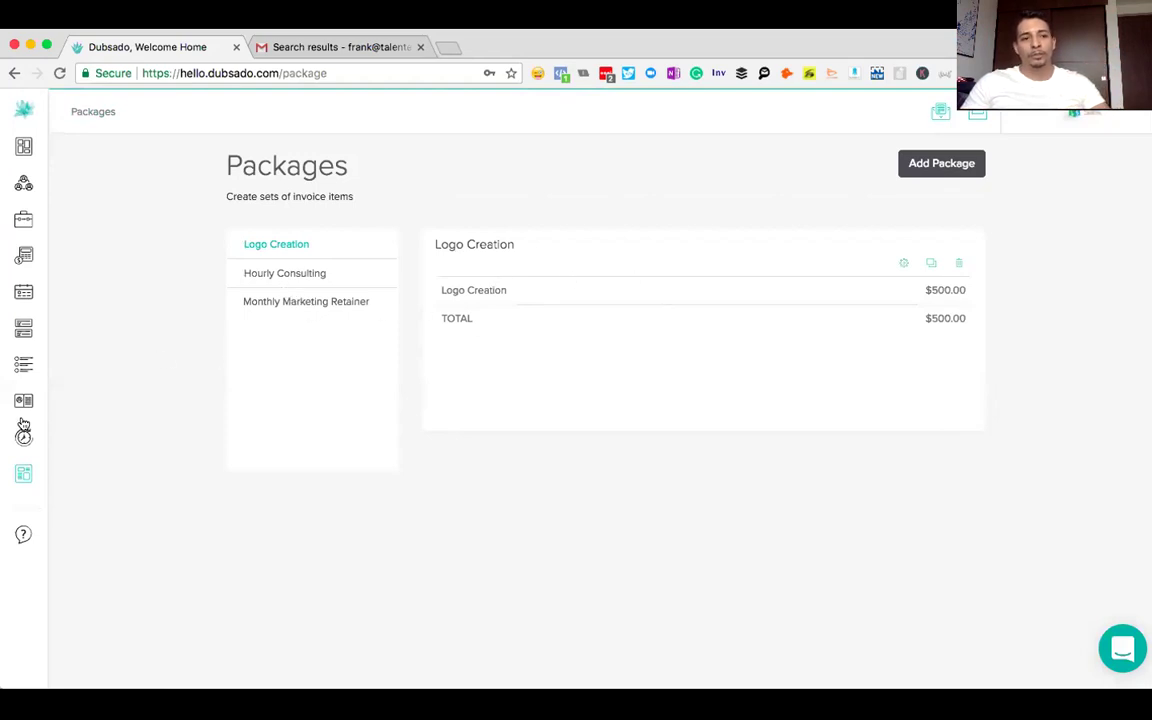
- Check that Monthly Marketing Retainer totals $5,000.00, then go to the Templates > Forms page
left_click(306, 301)
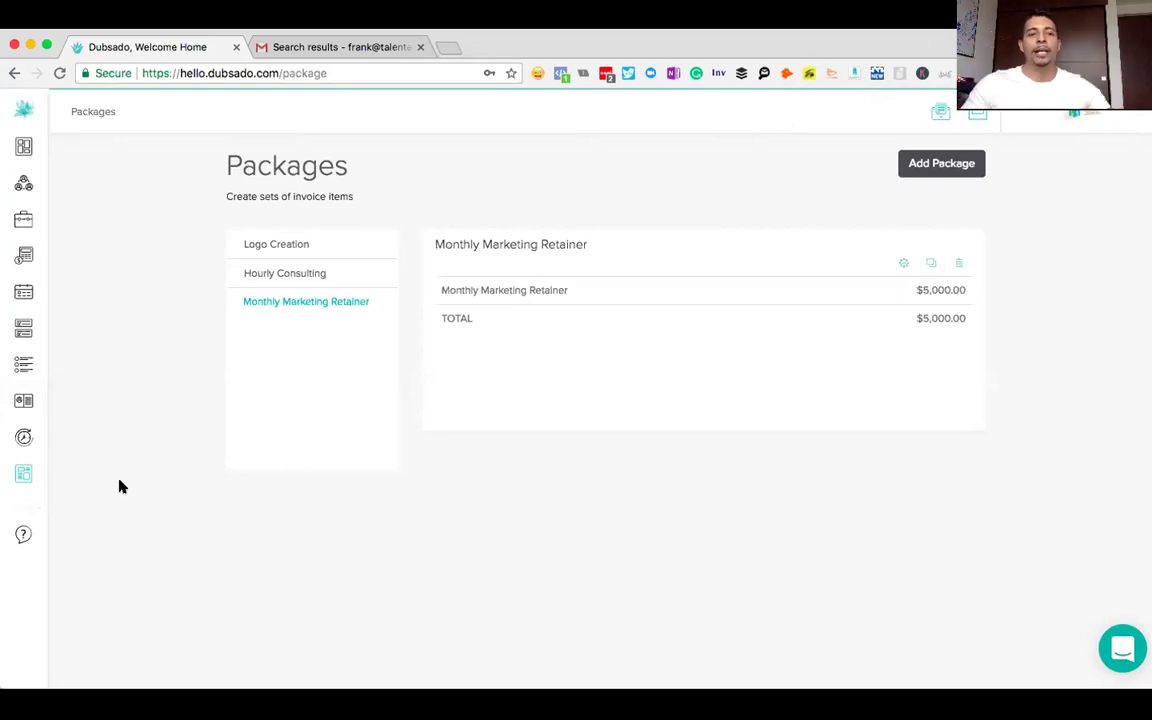
mouse_move(24, 476)
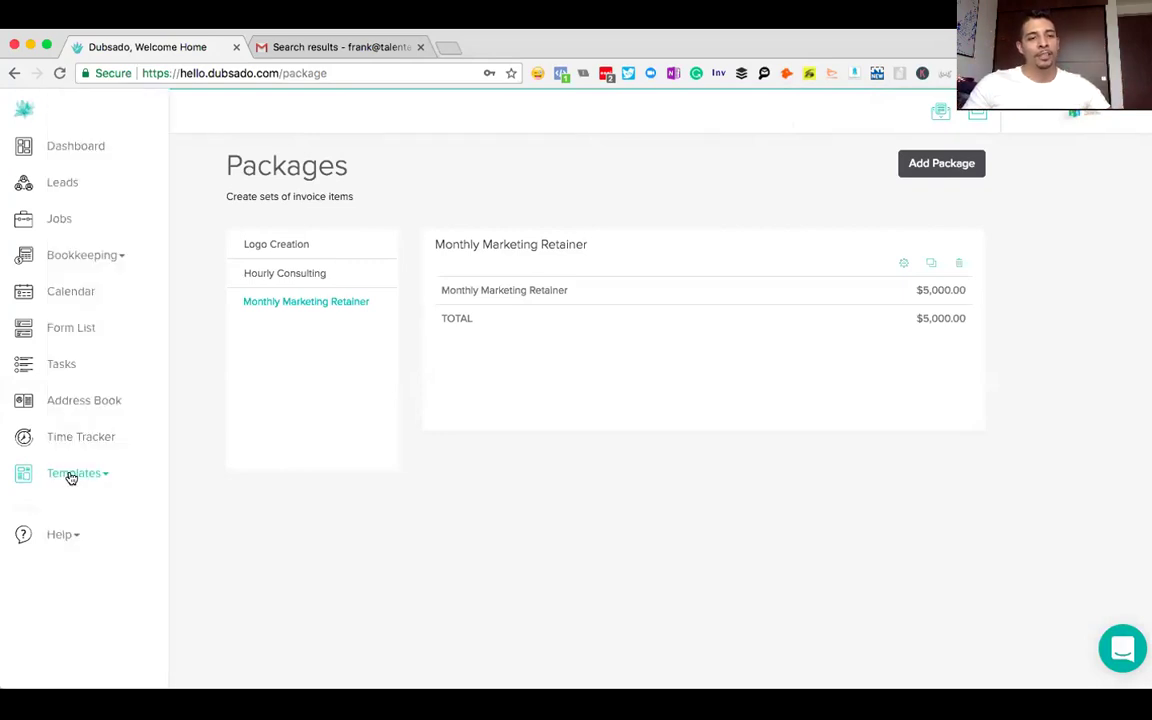
left_click(71, 476)
scroll(128, 482, "down", 1)
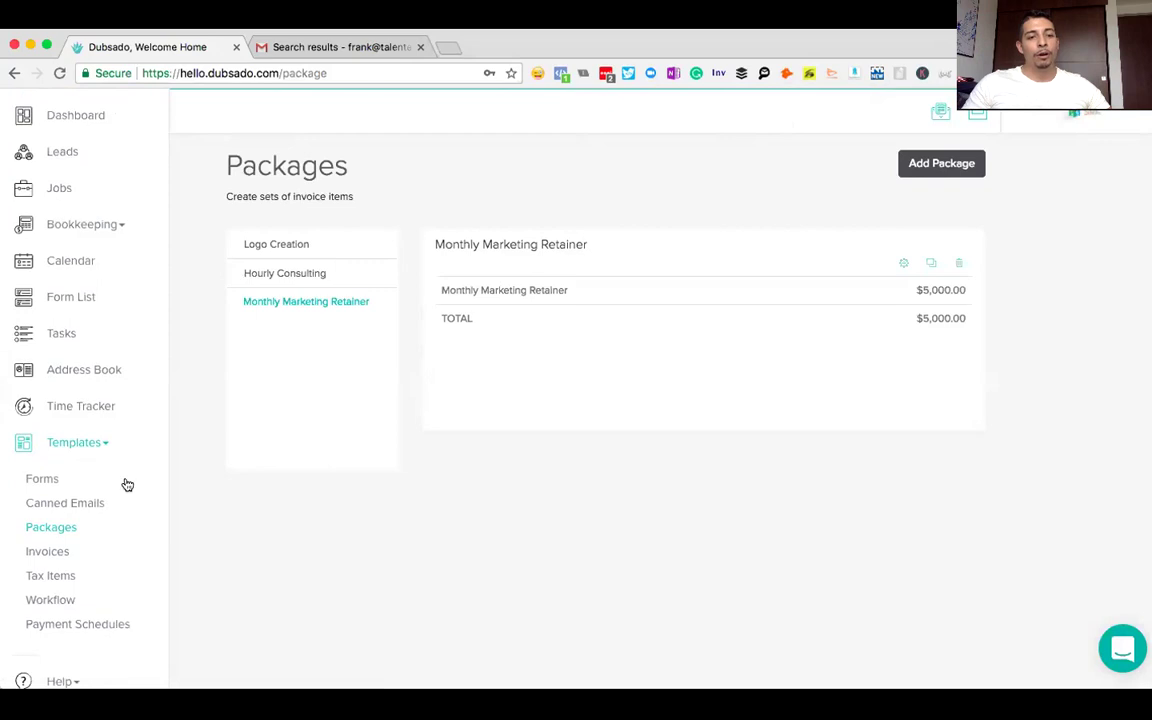
left_click(42, 480)
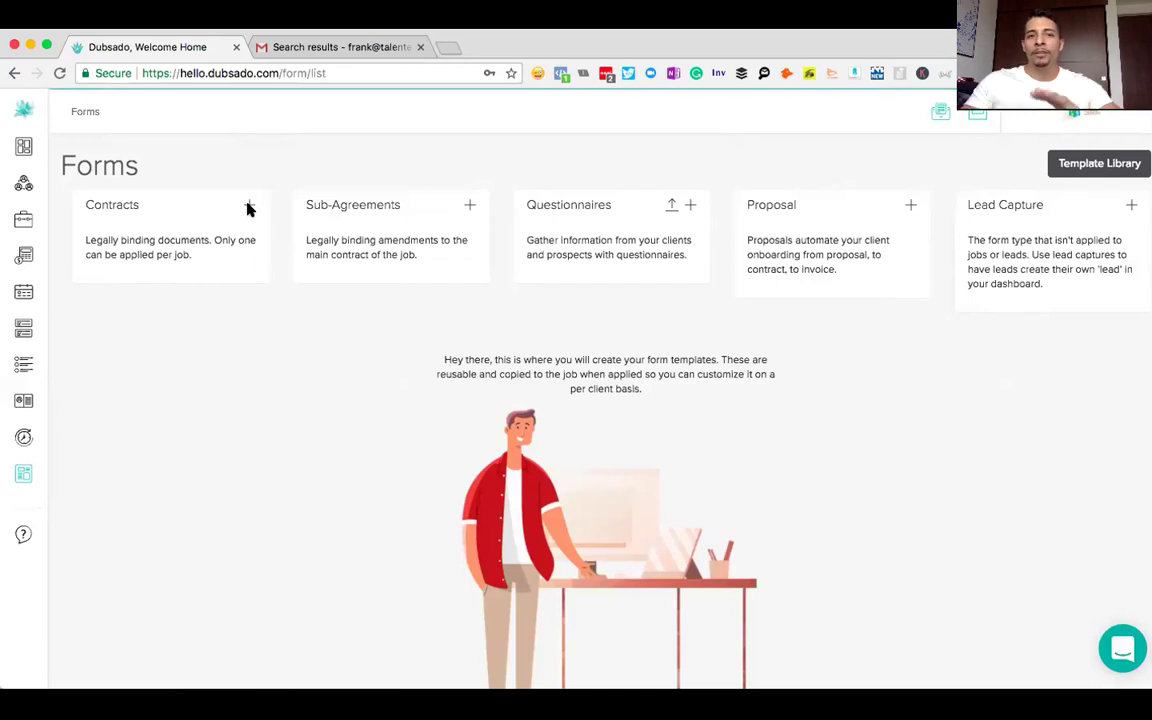
- Create a new contract template and retitle it from 'New Contract' to 'Marketing Agreement'
left_click(249, 206)
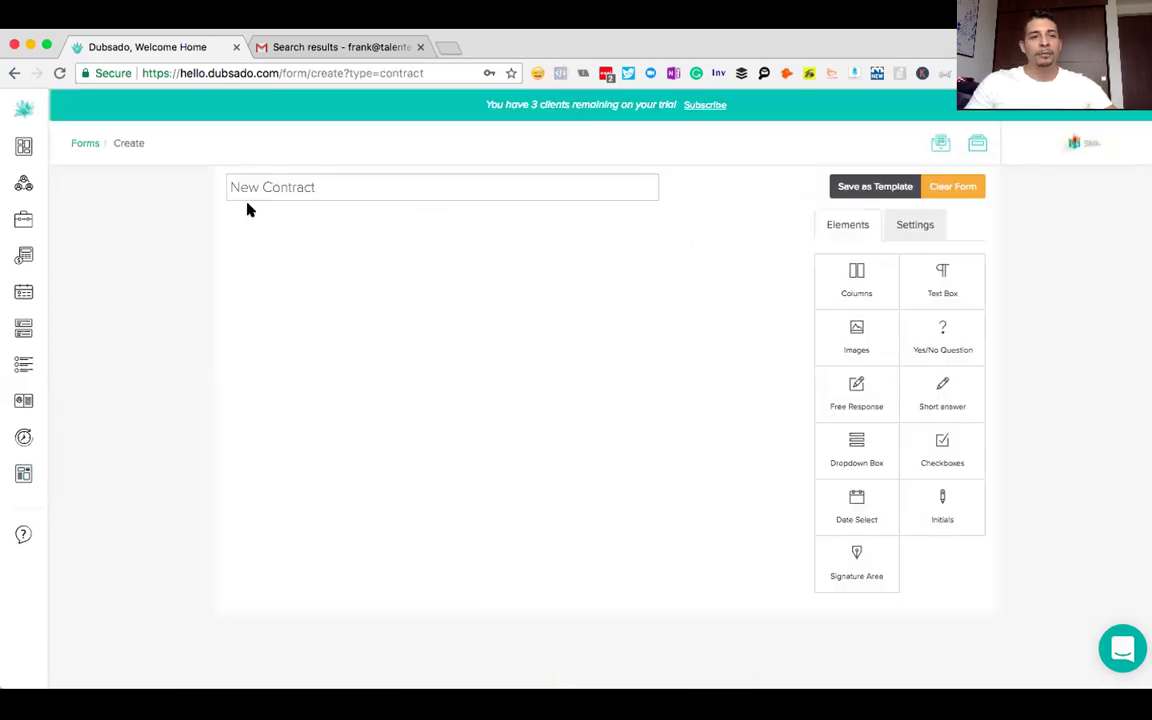
left_click(324, 182)
left_click_drag(324, 184, 228, 190)
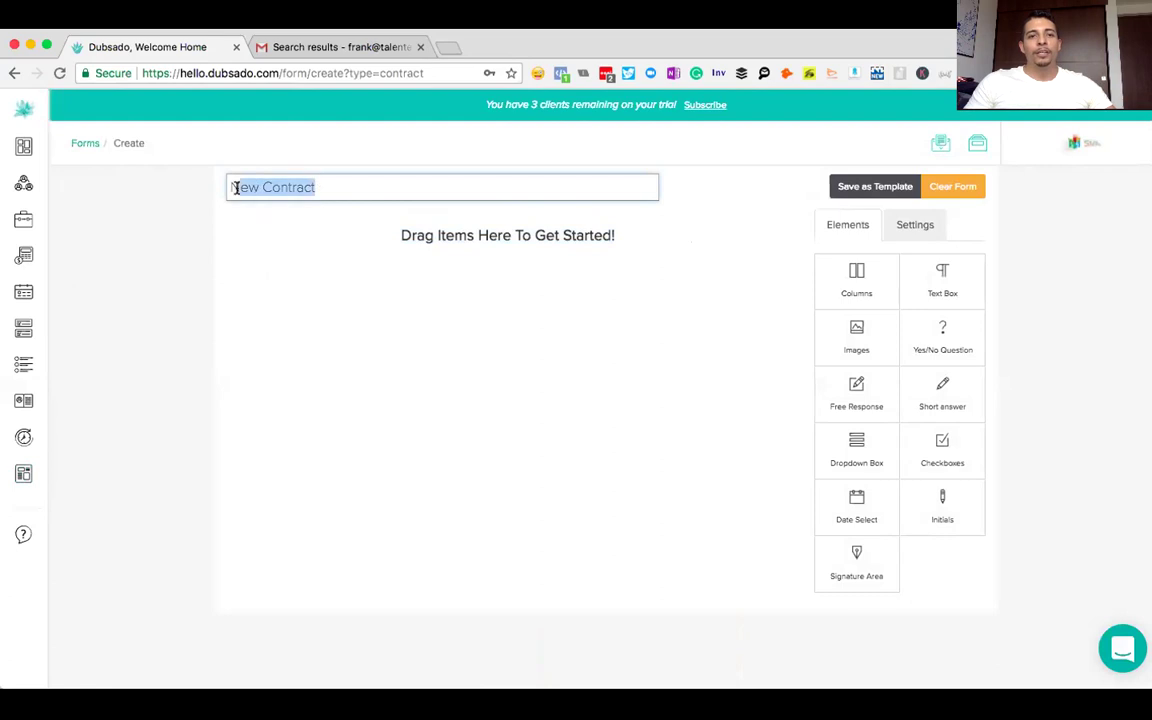
type("Sample")
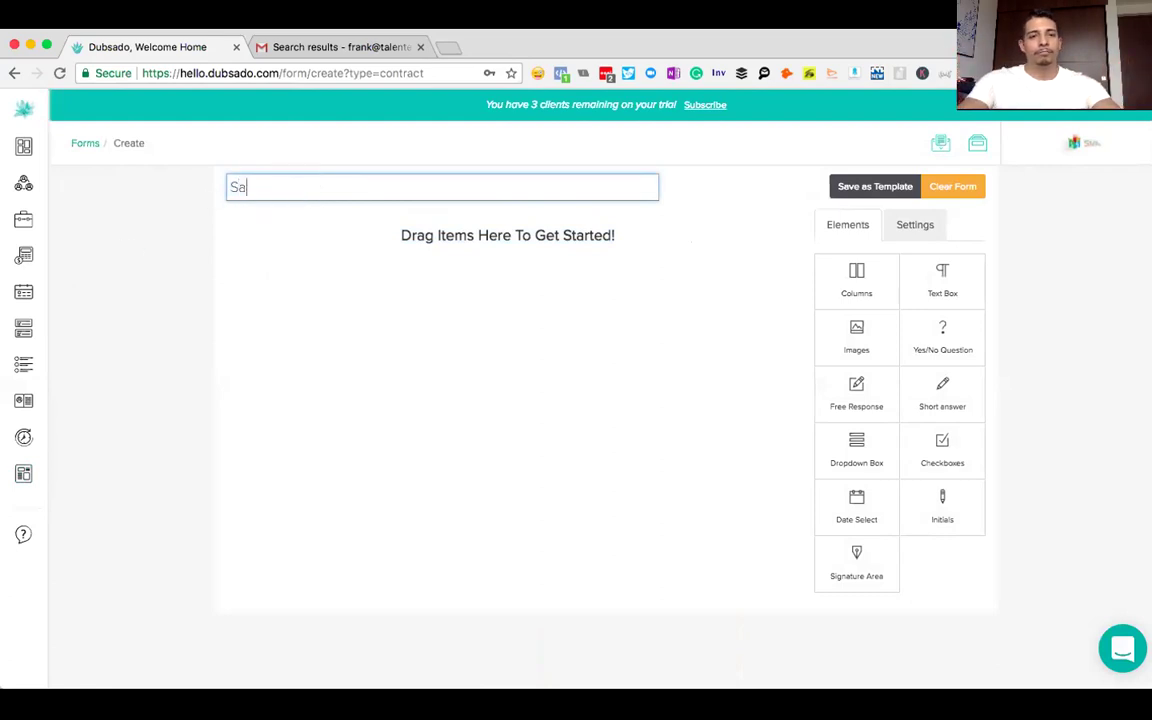
key("BackSpace")
key("BackSpace")
key("BackSpace")
key("BackSpace")
key("BackSpace")
key("BackSpace")
key("BackSpace")
type("Uni")
key("super+a")
type("Marketing Agreement")
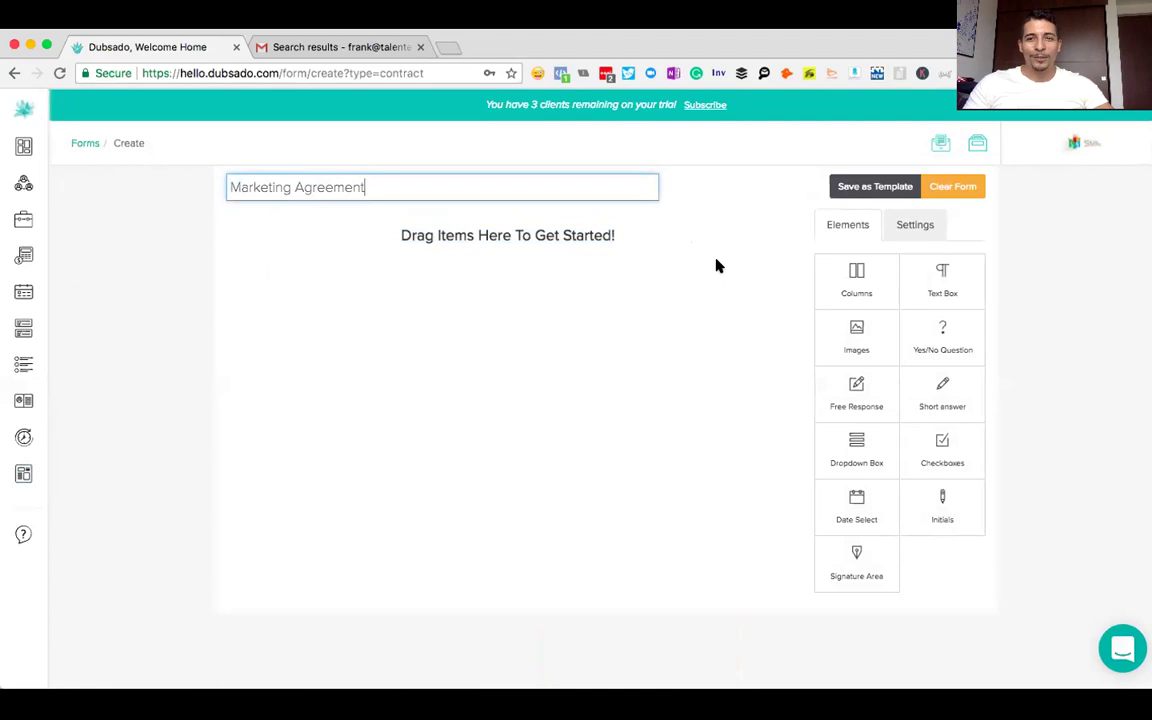
left_click(683, 258)
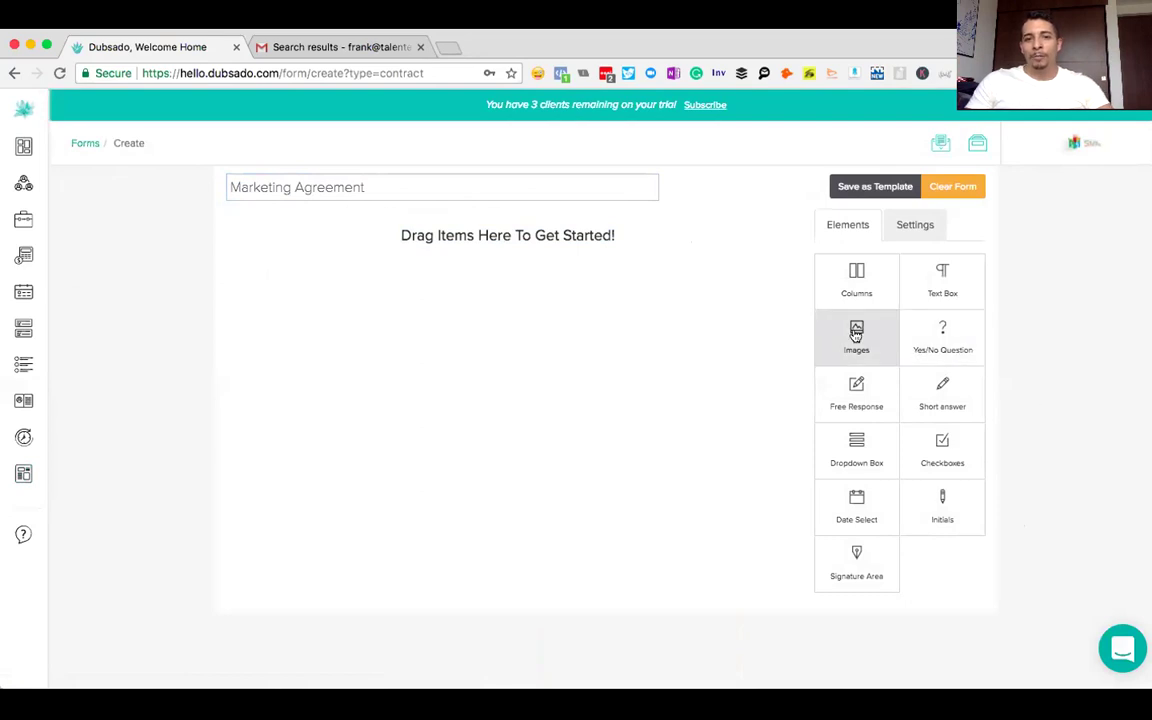
- Place an image block at the top of the contract and upload the Salas Social logo
left_click_drag(856, 333, 537, 296)
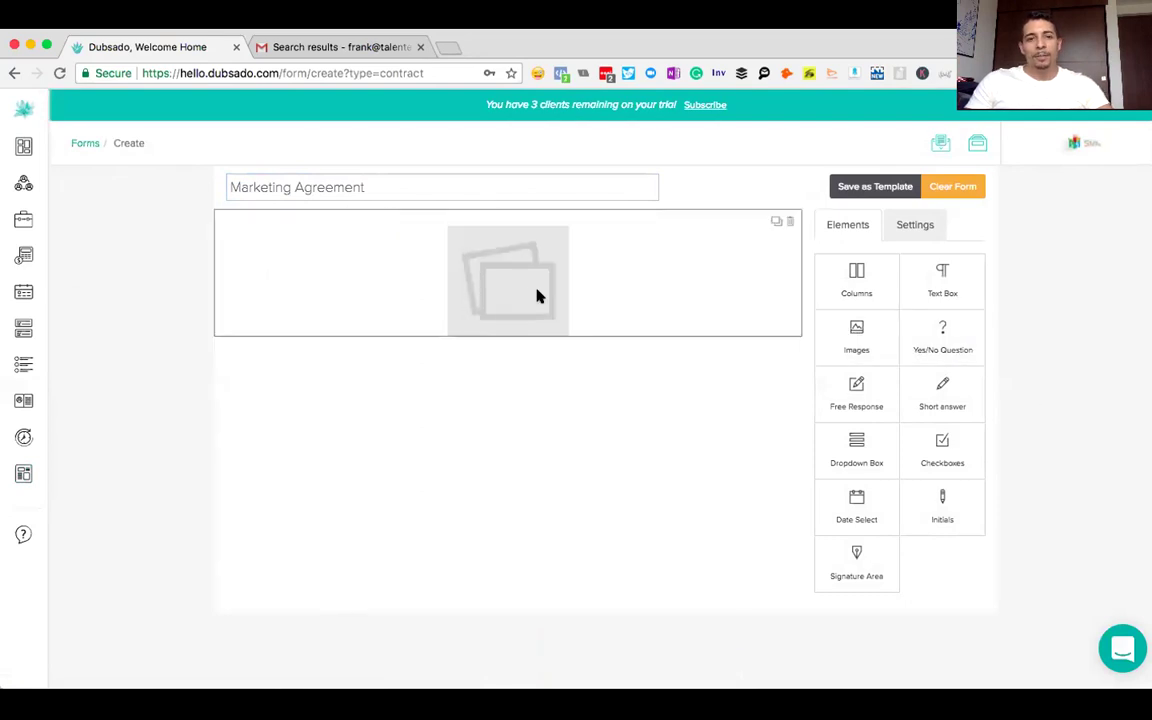
left_click(531, 292)
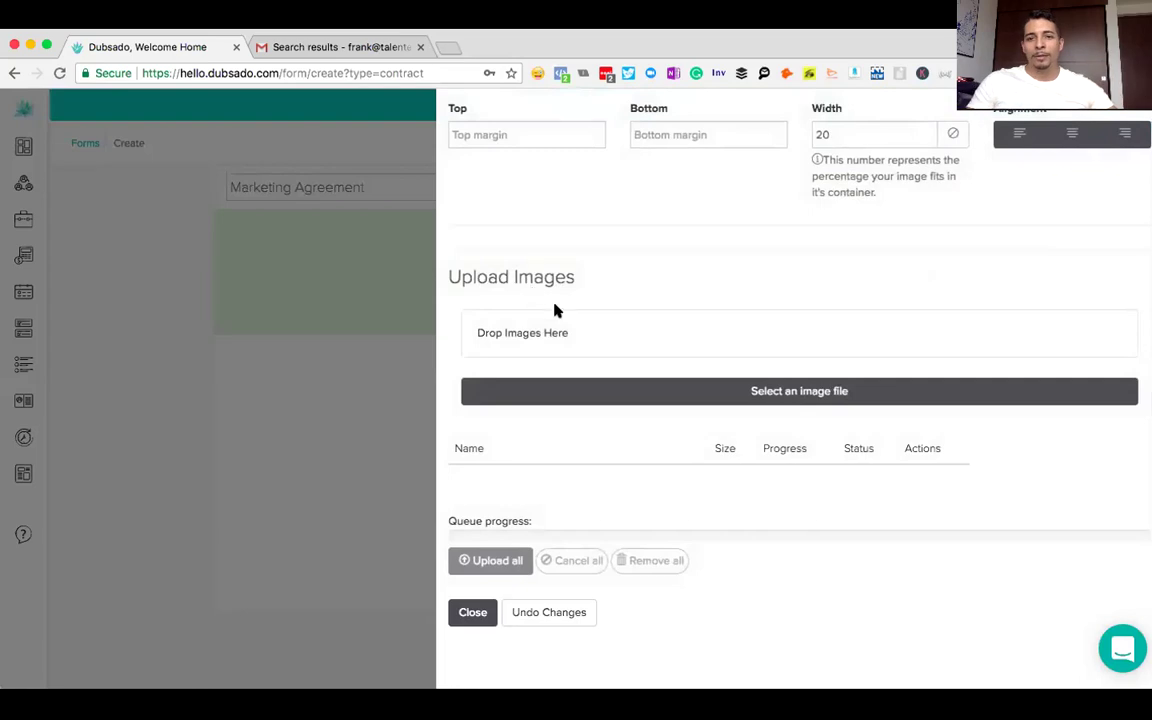
left_click(568, 400)
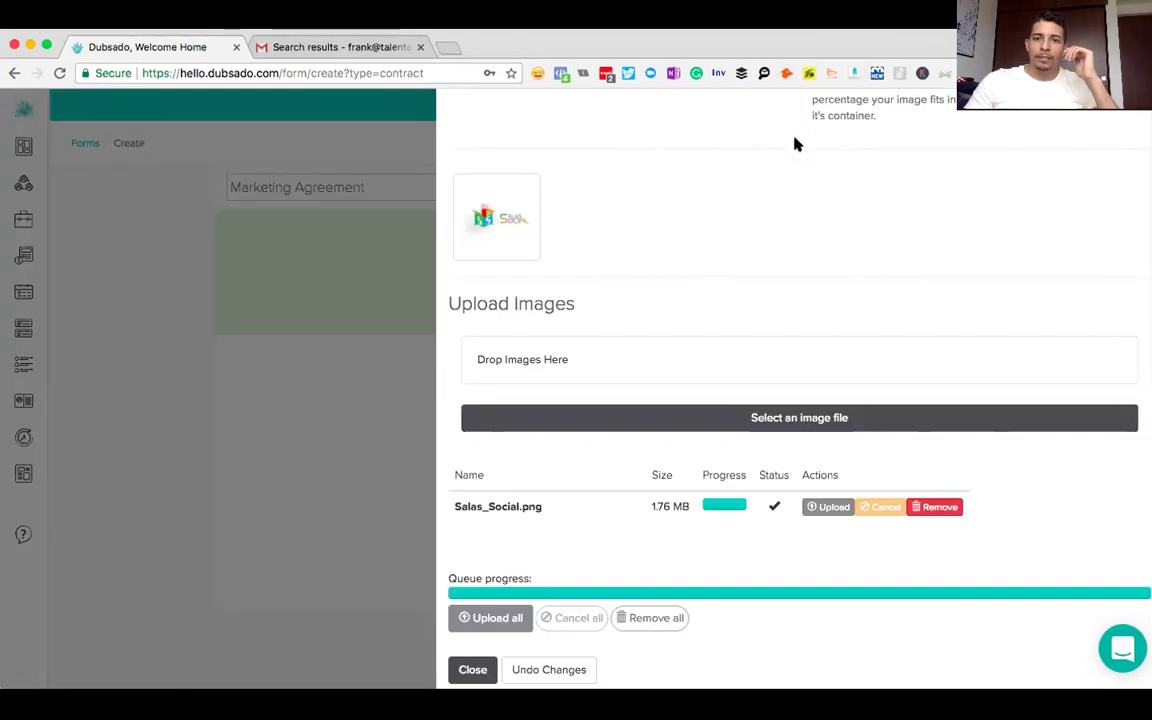
scroll(721, 271, "down", 1)
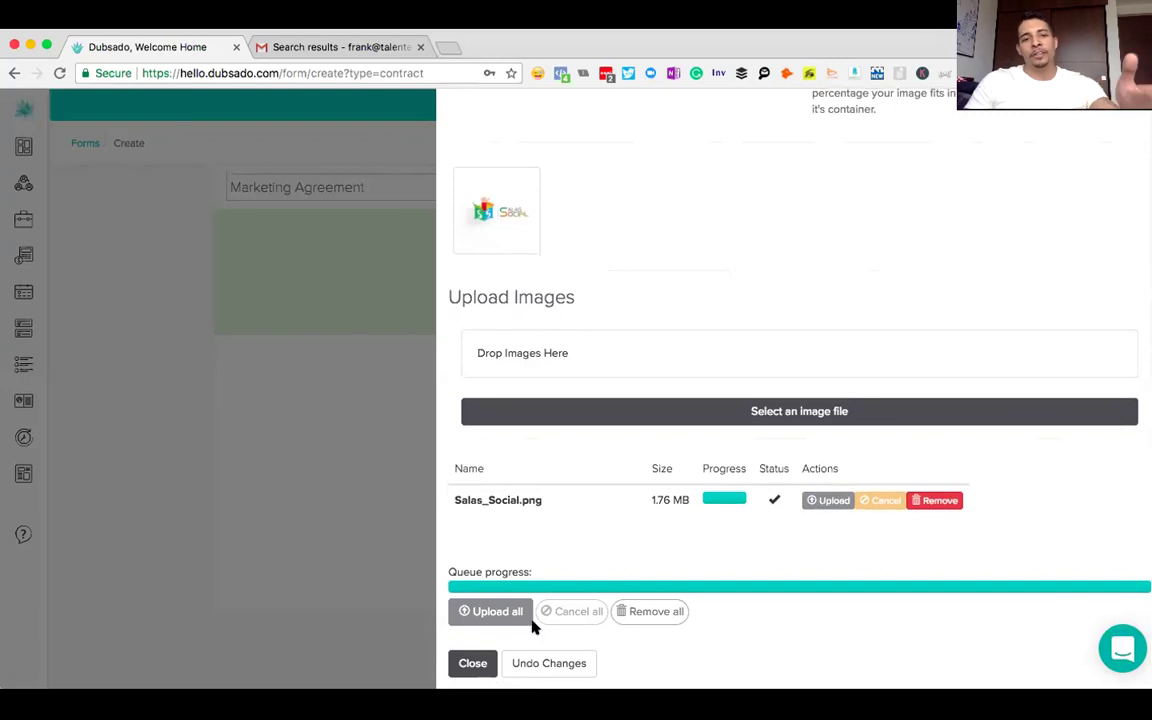
left_click(468, 663)
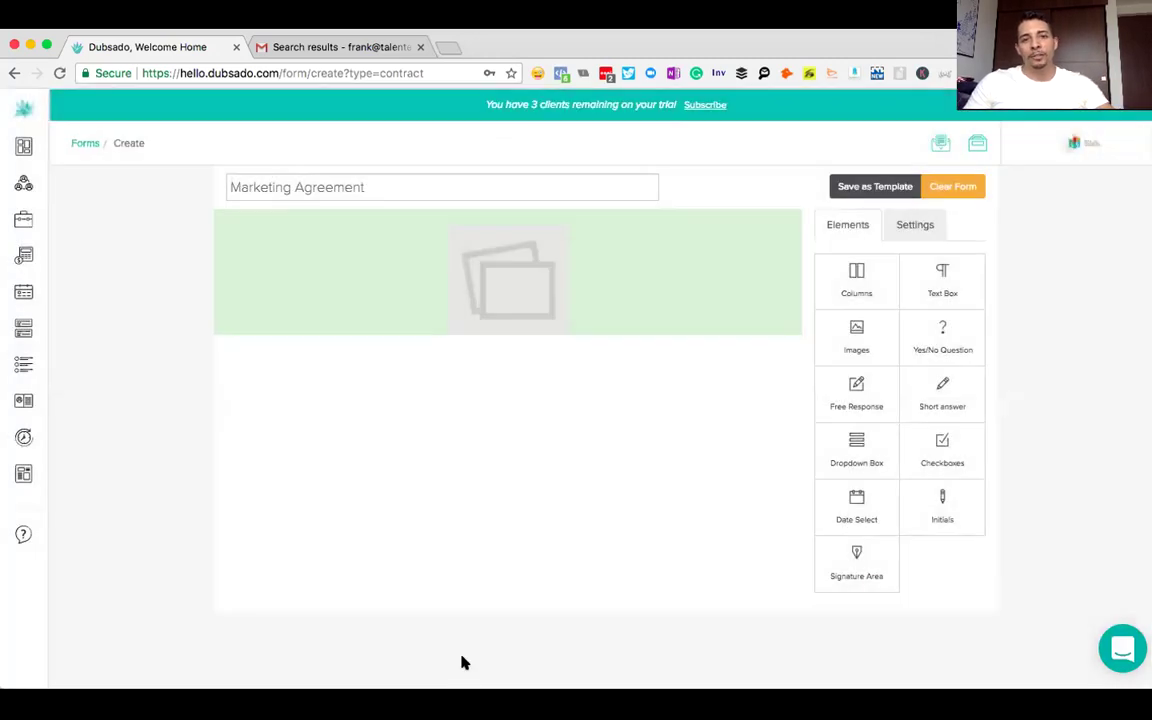
- Review the logo image settings, then add a Text Box beneath the logo and open it
left_click(522, 224)
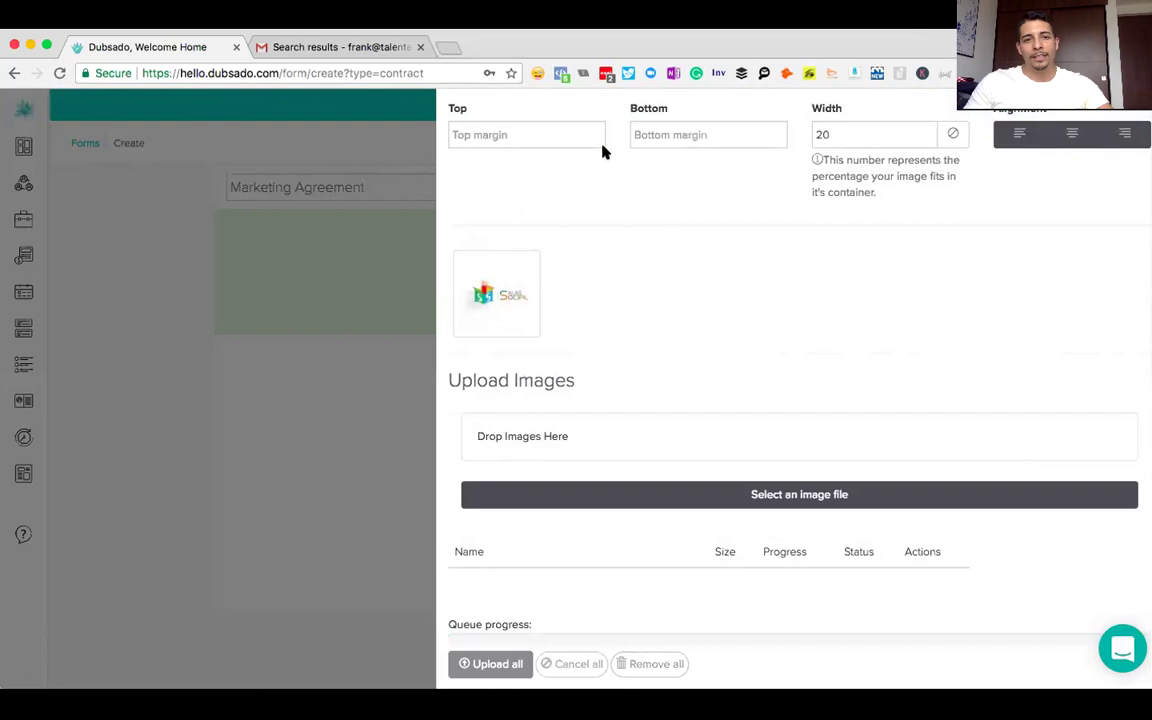
scroll(661, 290, "down", 1)
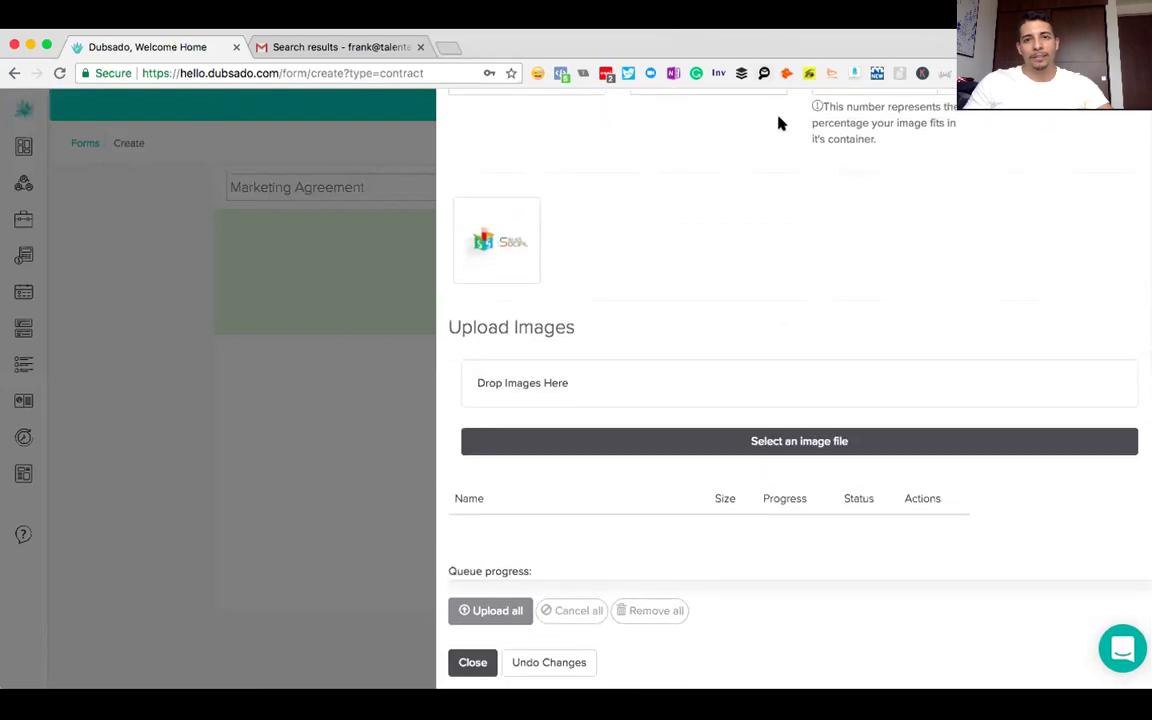
scroll(779, 125, "up", 1)
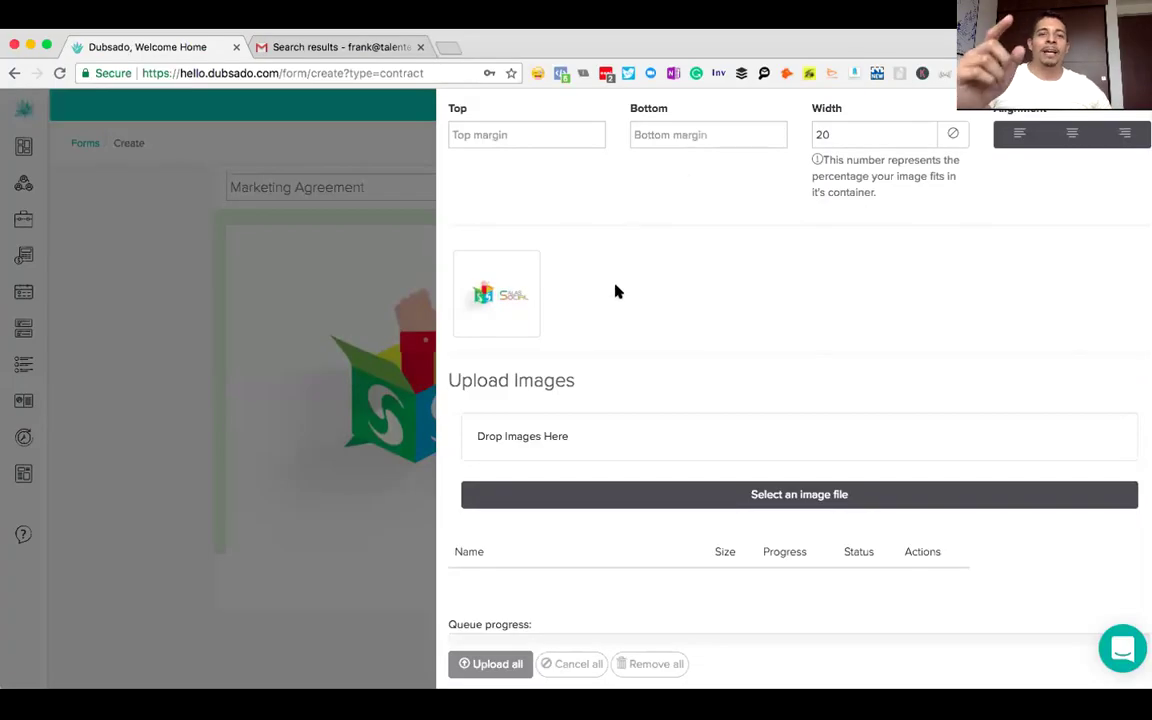
mouse_move(527, 309)
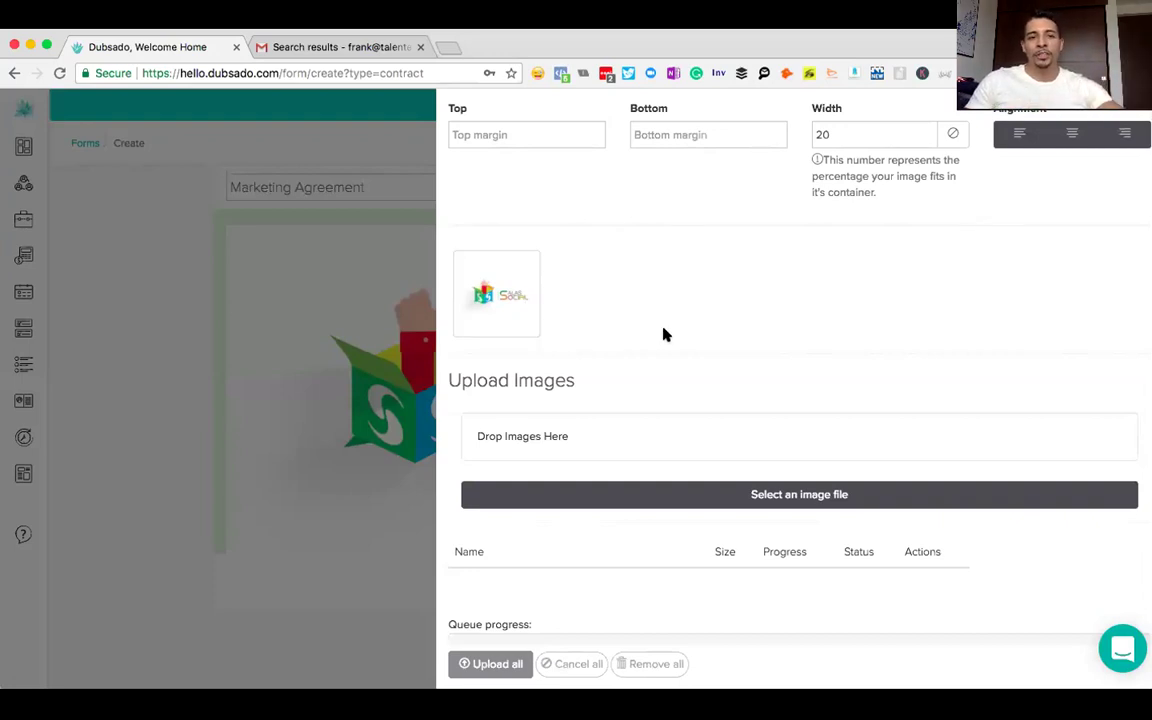
scroll(663, 334, "down", 2)
left_click(472, 661)
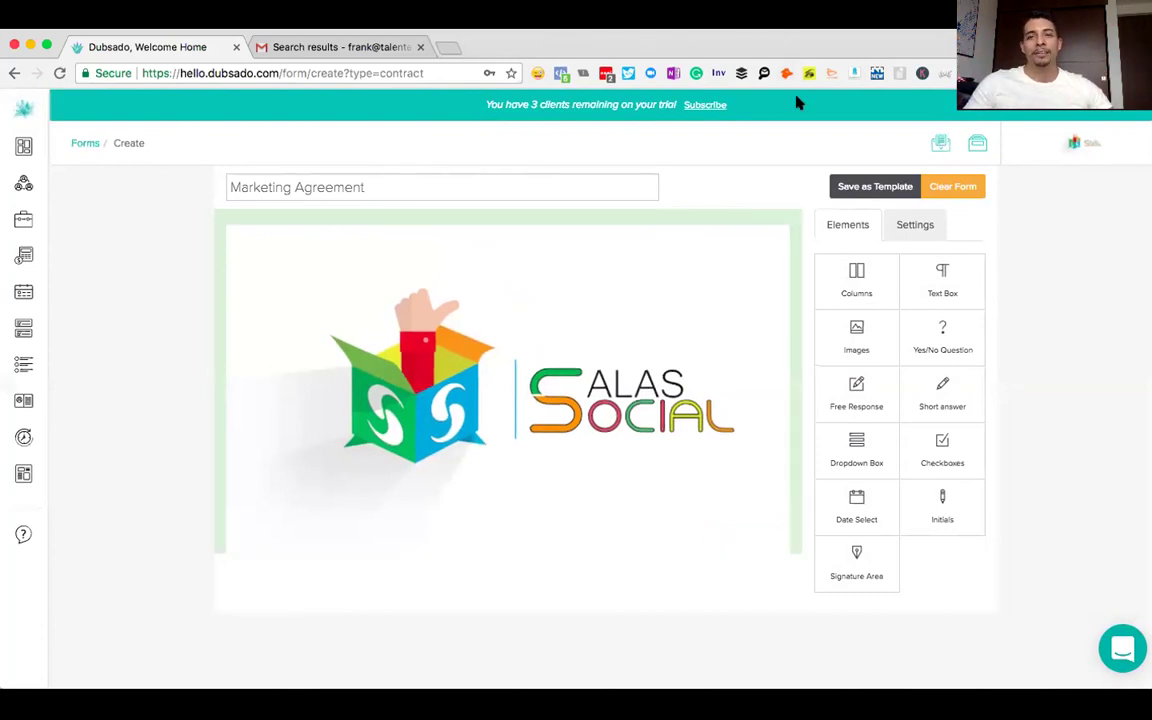
left_click(951, 296)
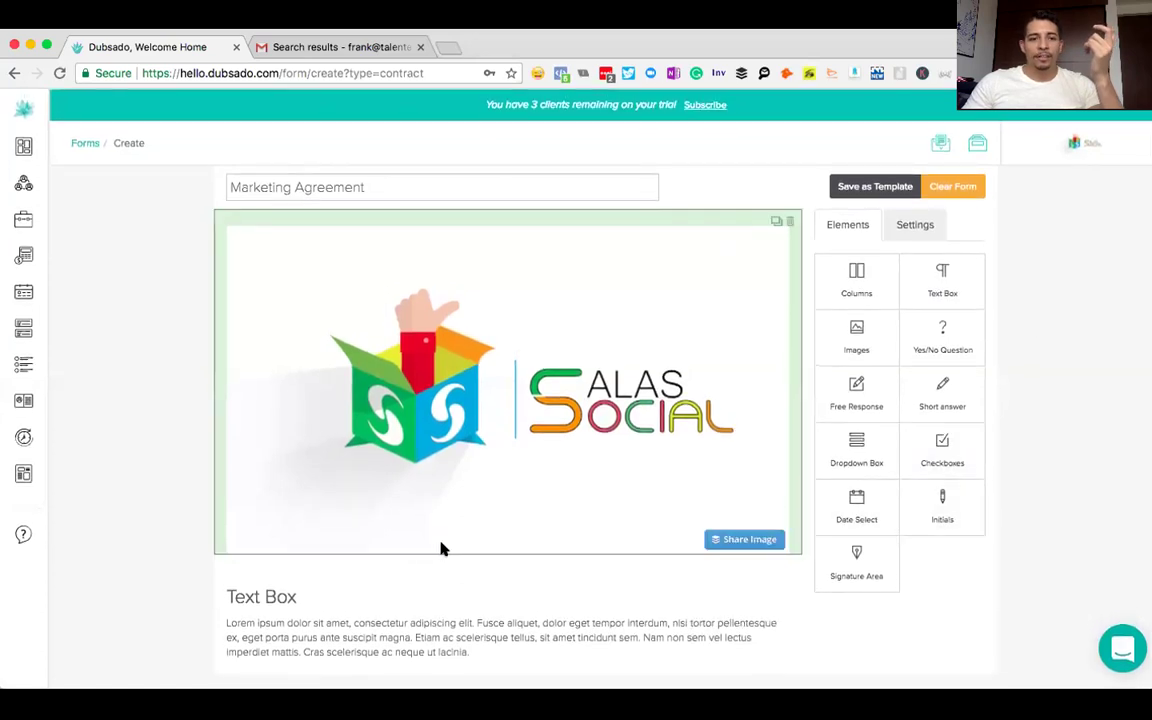
left_click(295, 609)
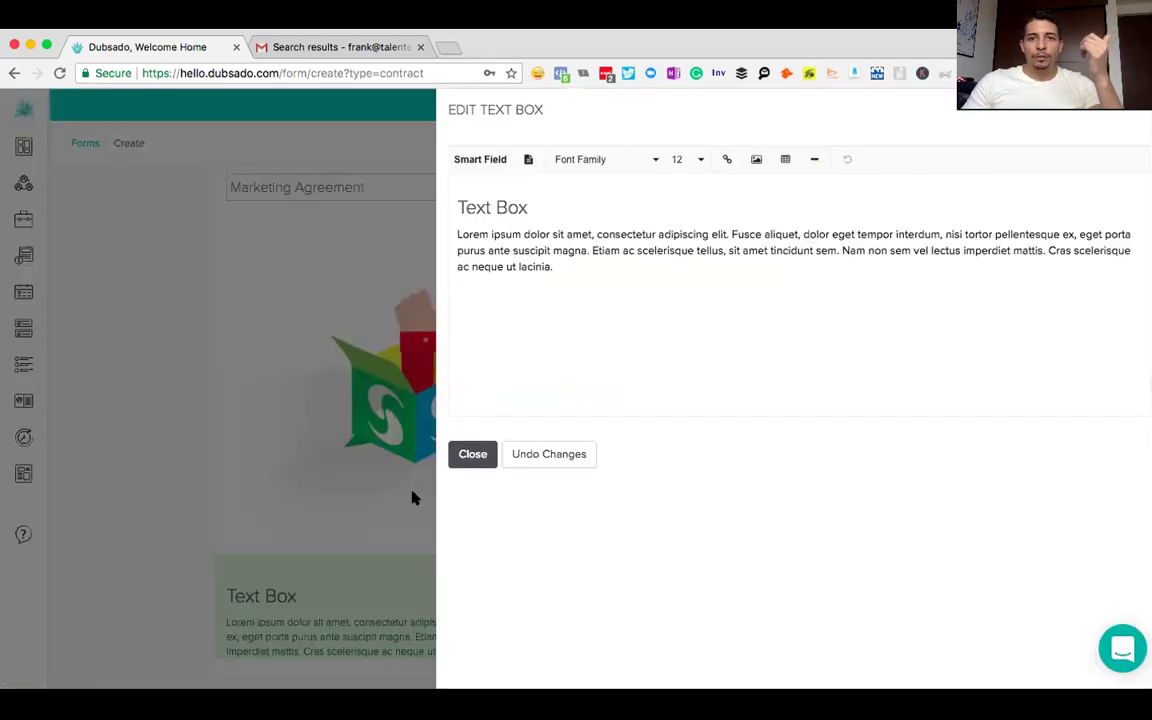
- Make the Text Box heading bold and centre-aligned
left_click_drag(534, 201, 452, 193)
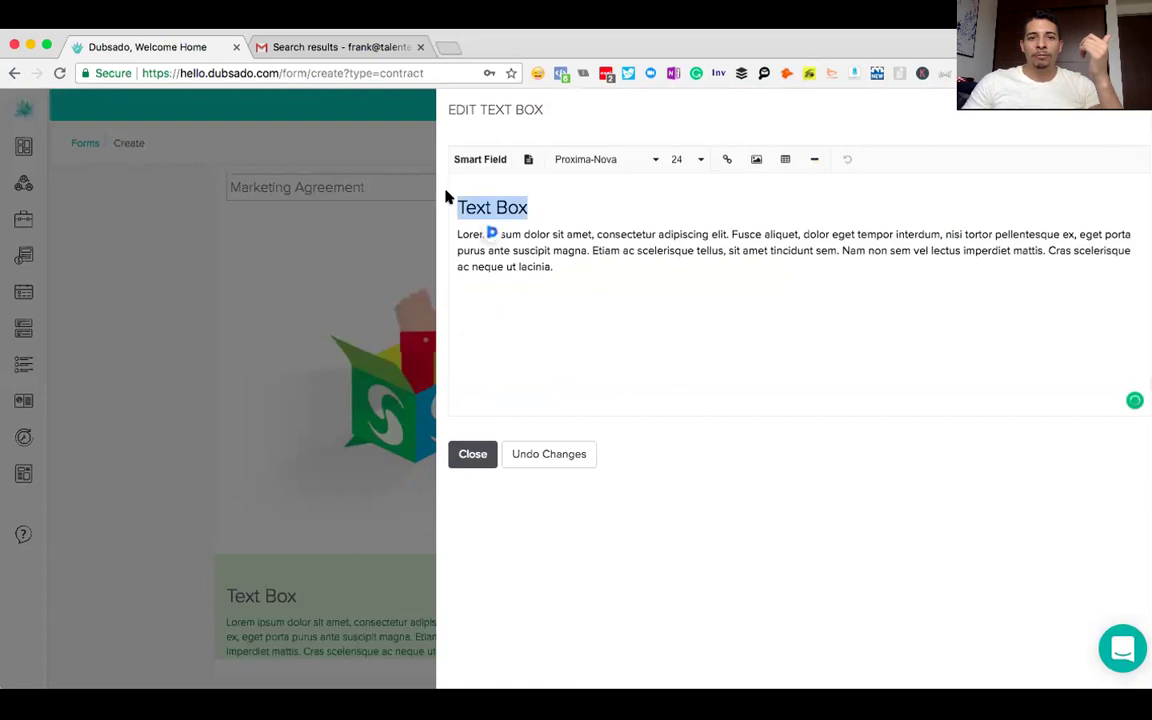
left_click(528, 162)
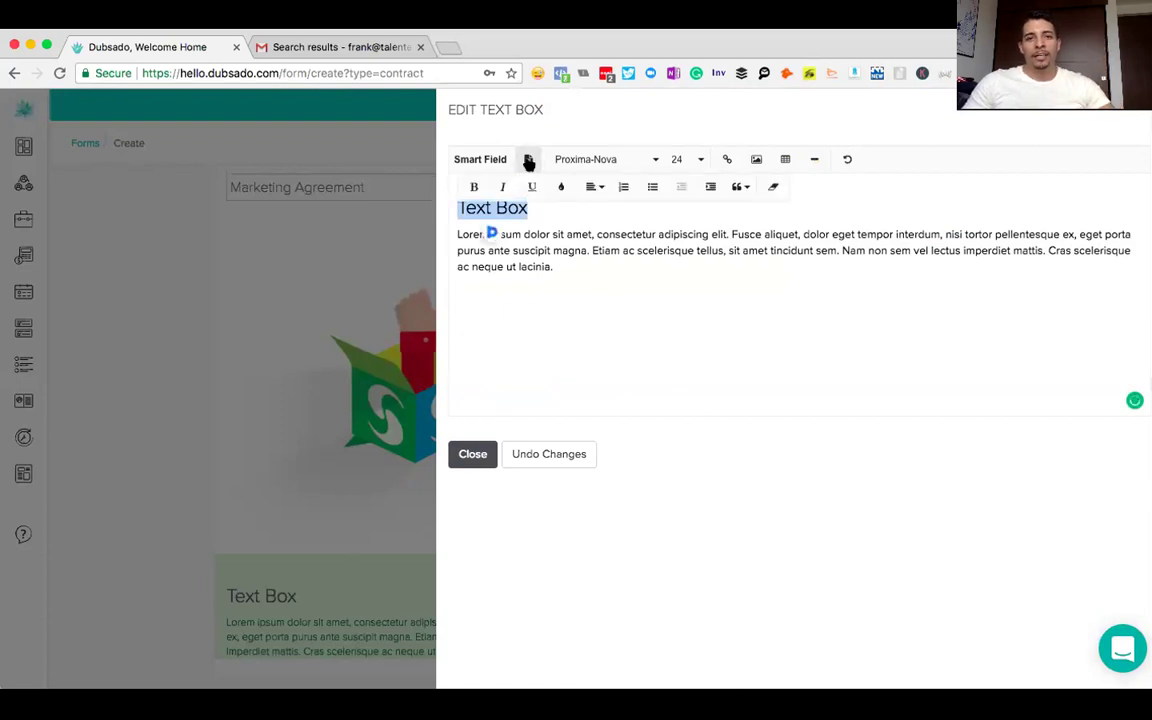
left_click(477, 188)
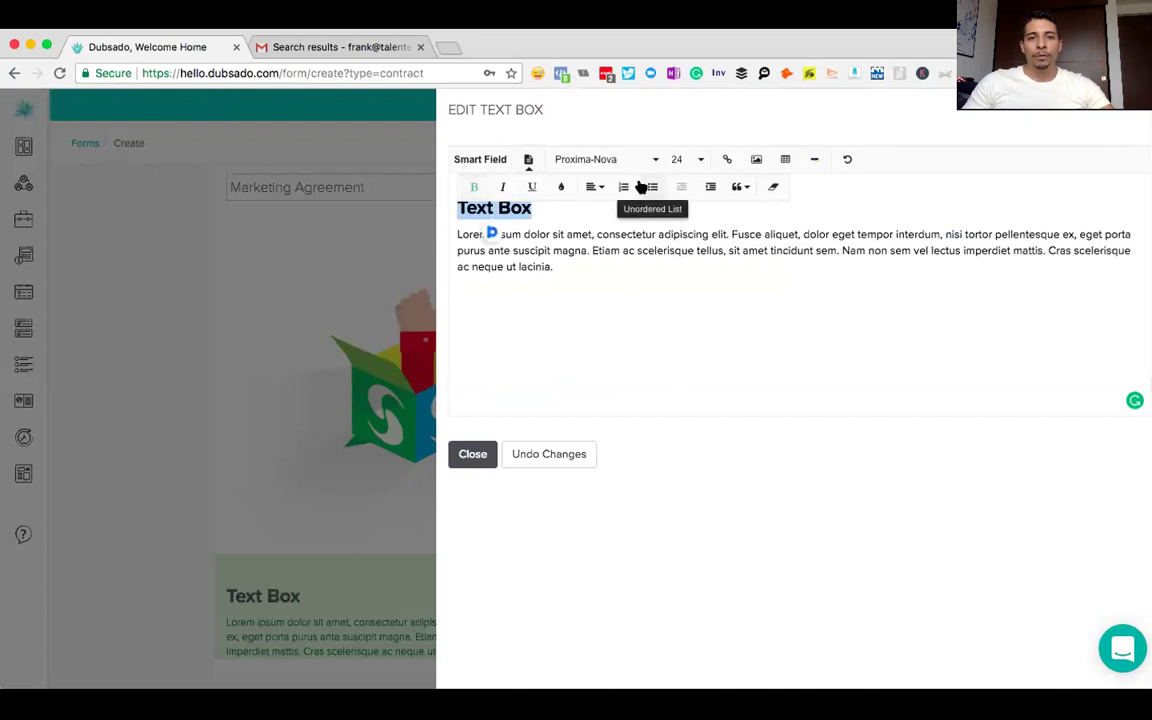
left_click(595, 188)
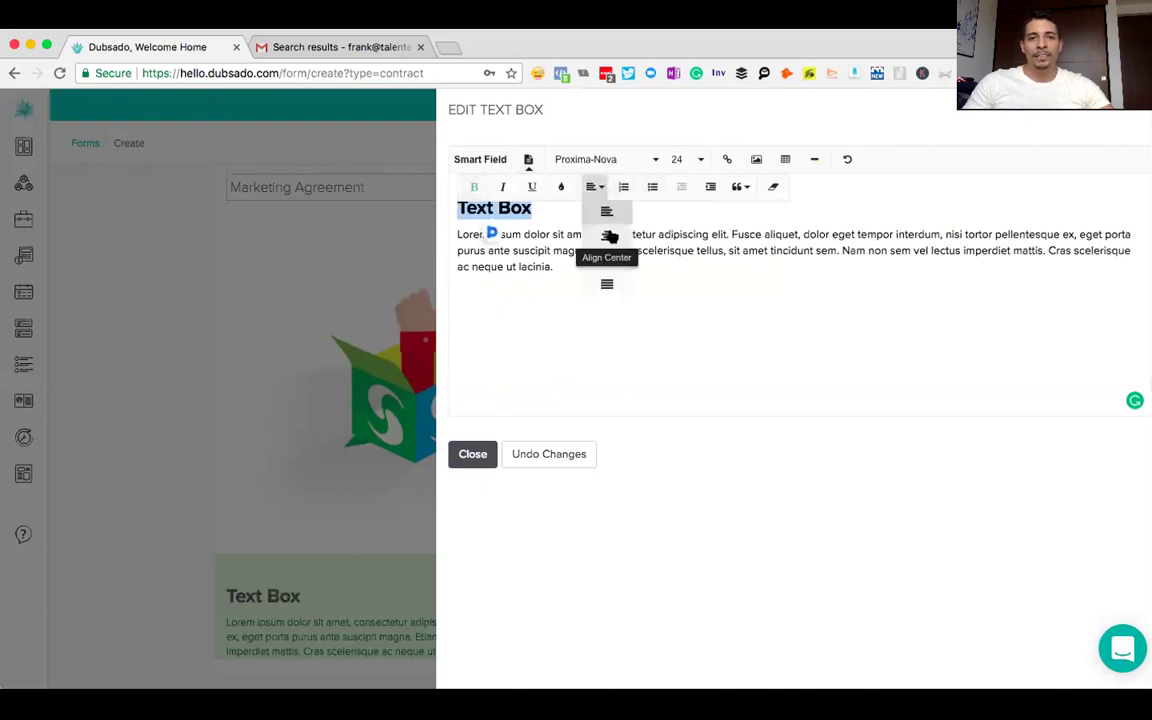
left_click(609, 234)
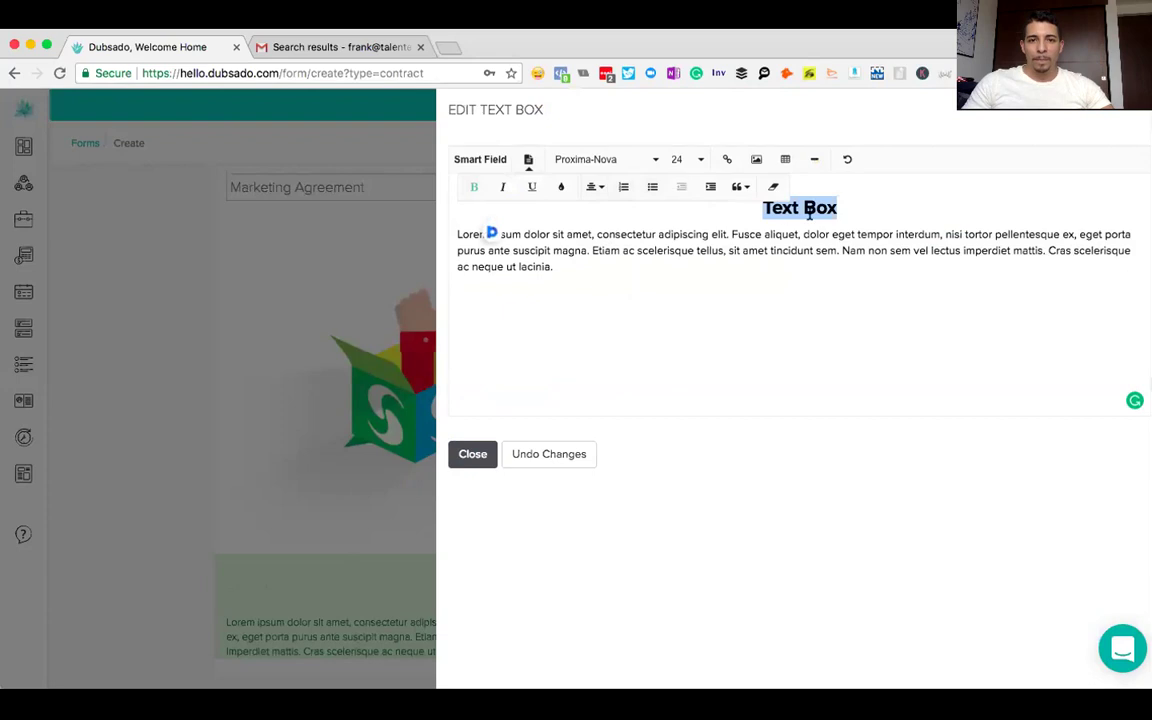
- Replace the heading text with 'Marketing Agreement' and select the placeholder body paragraph
left_click(843, 208)
left_click_drag(843, 208, 764, 207)
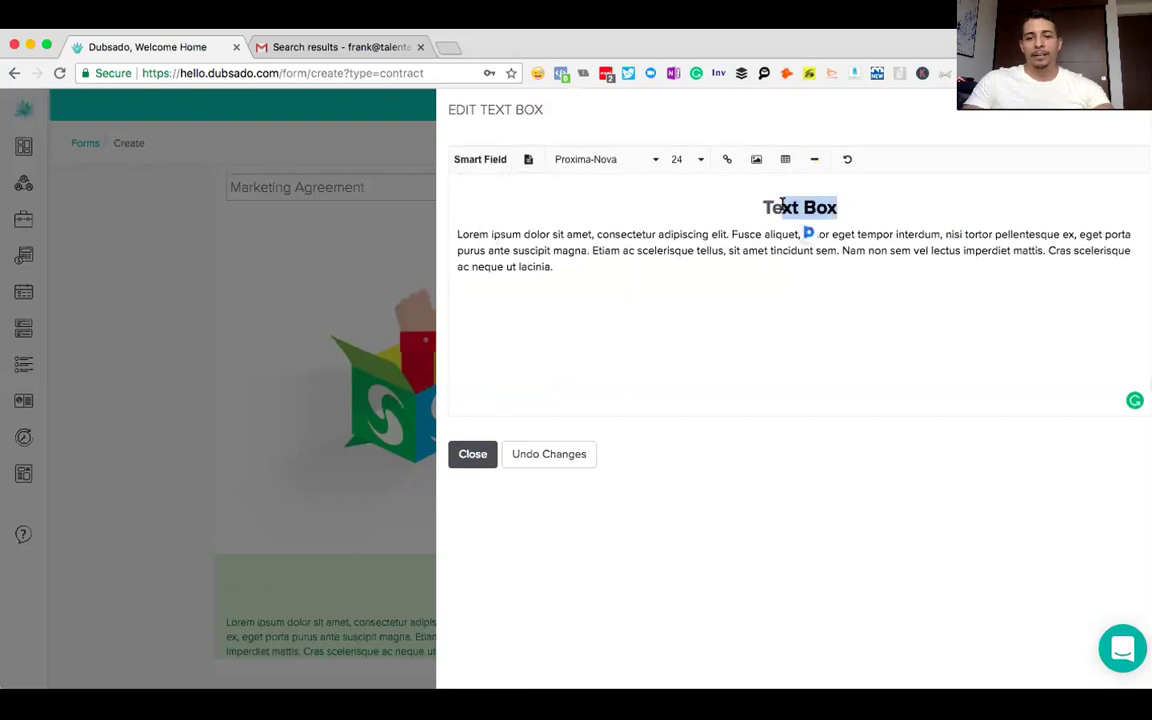
type("TMarketing Agreement")
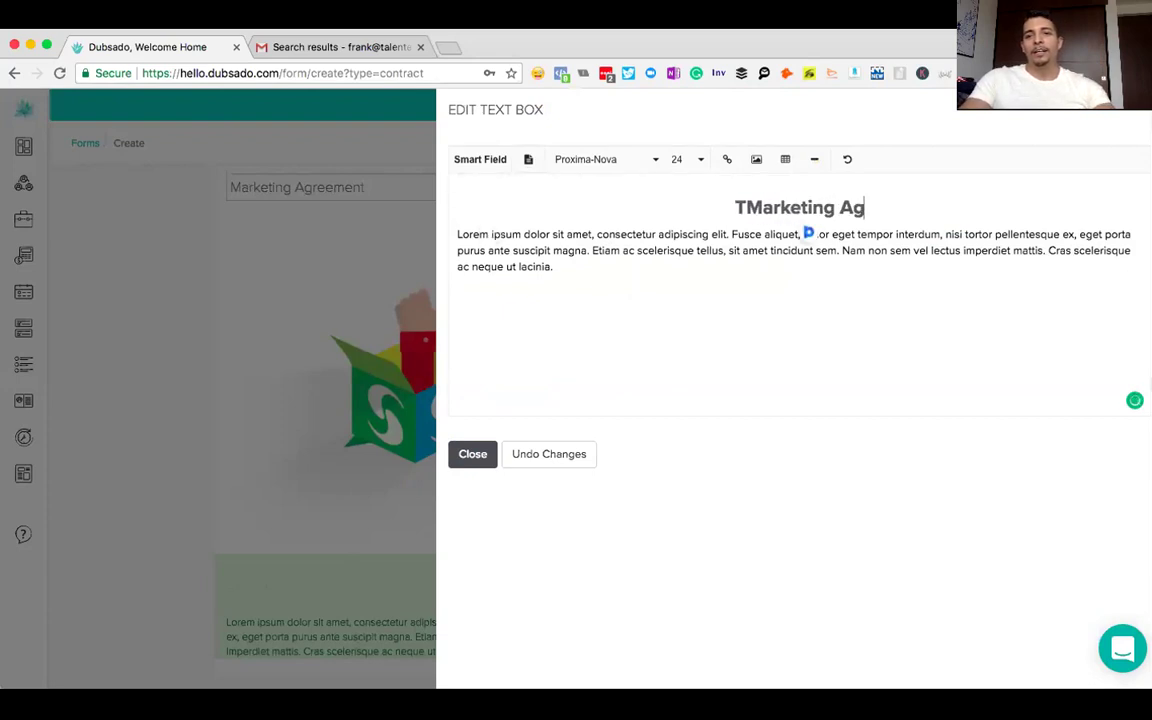
left_click(707, 209)
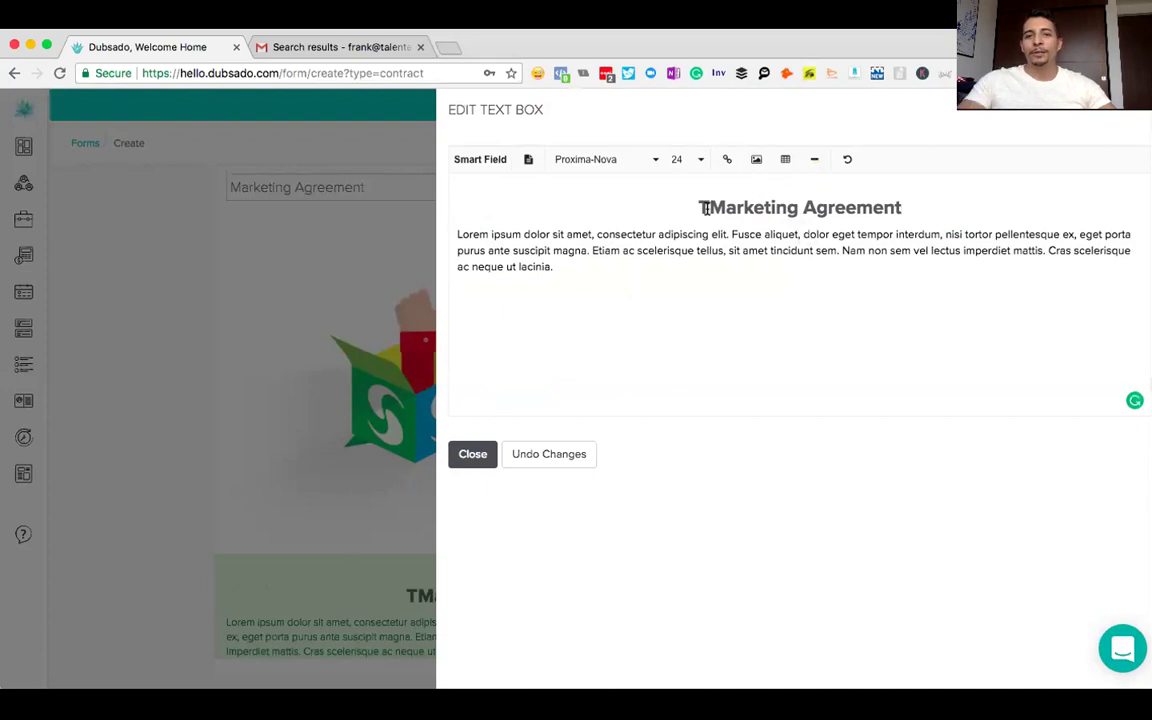
key("BackSpace")
left_click_drag(566, 278, 449, 238)
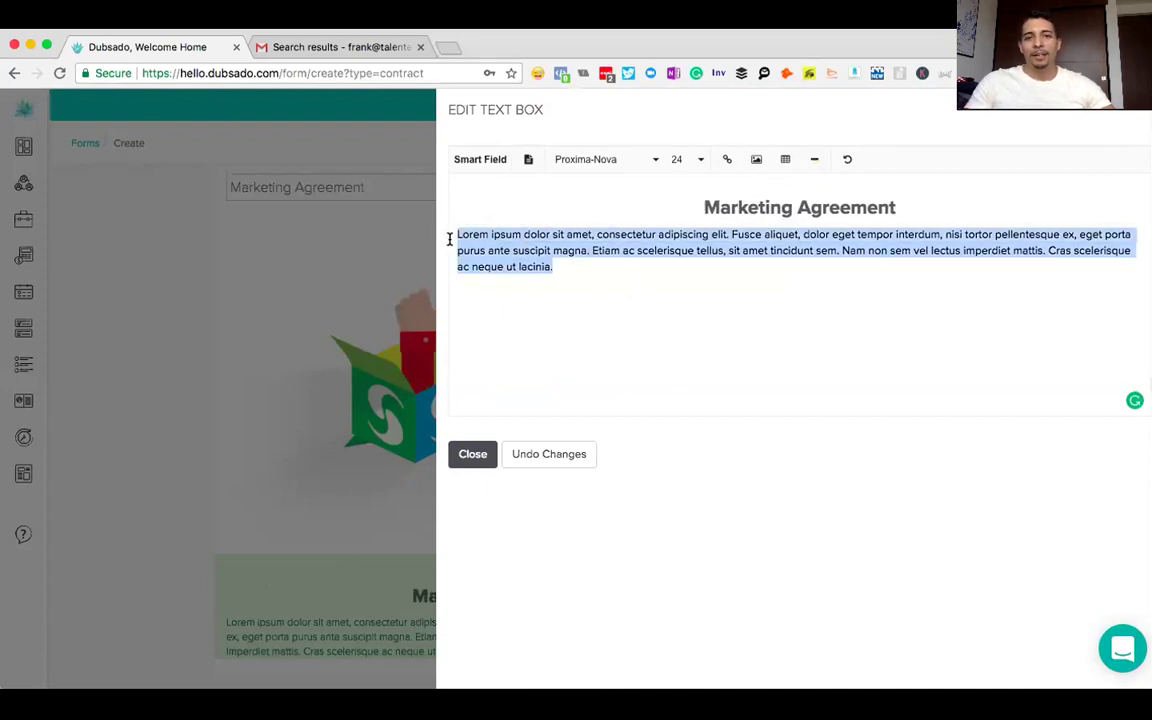
- Replace the placeholder with the provider's 'Promises to Provide:' line plus the invoice items smart field
key("BackSpace")
key("Return")
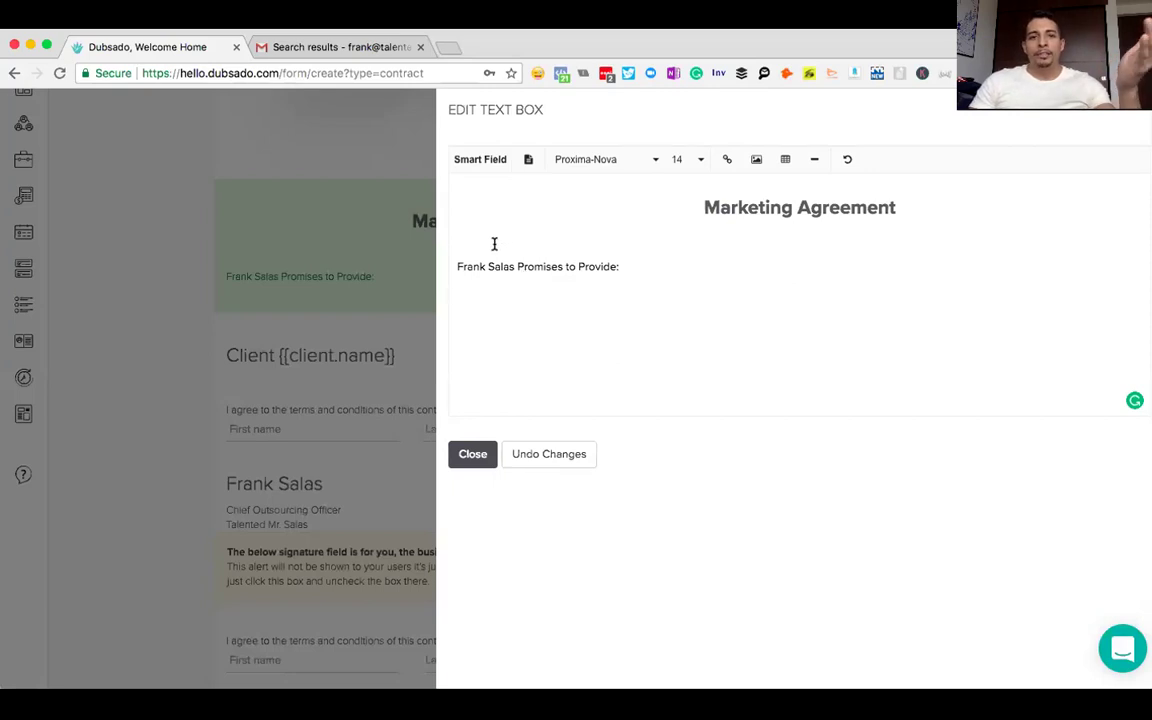
left_click(481, 167)
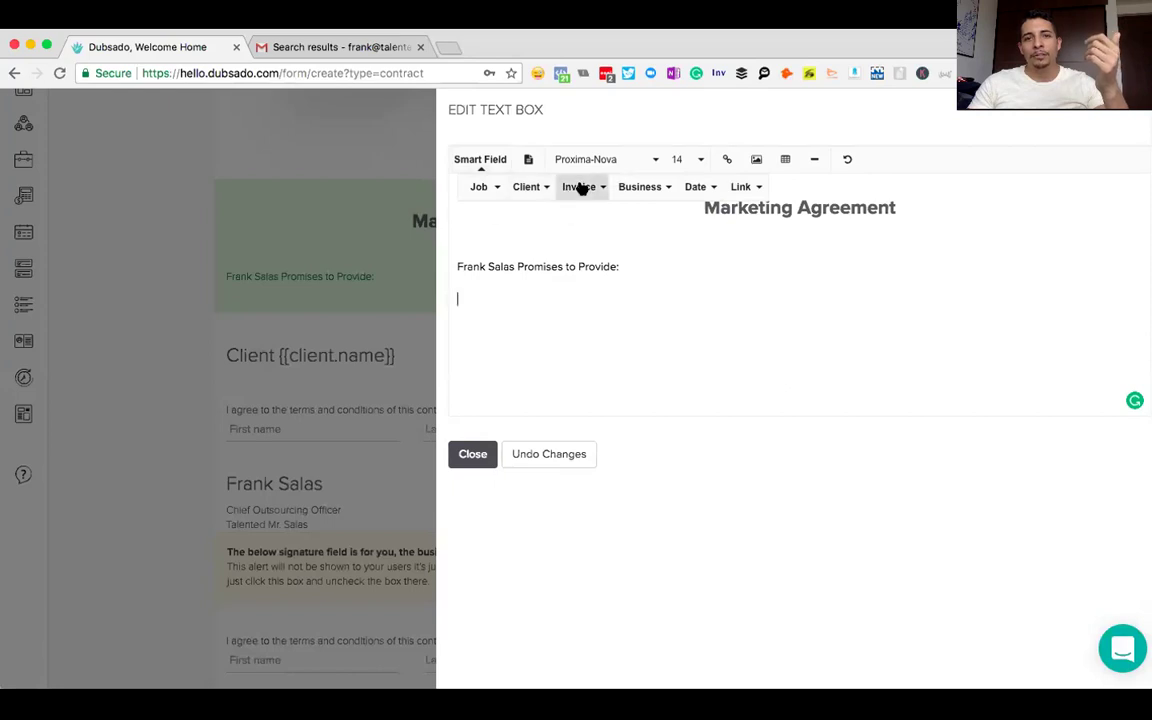
left_click(581, 188)
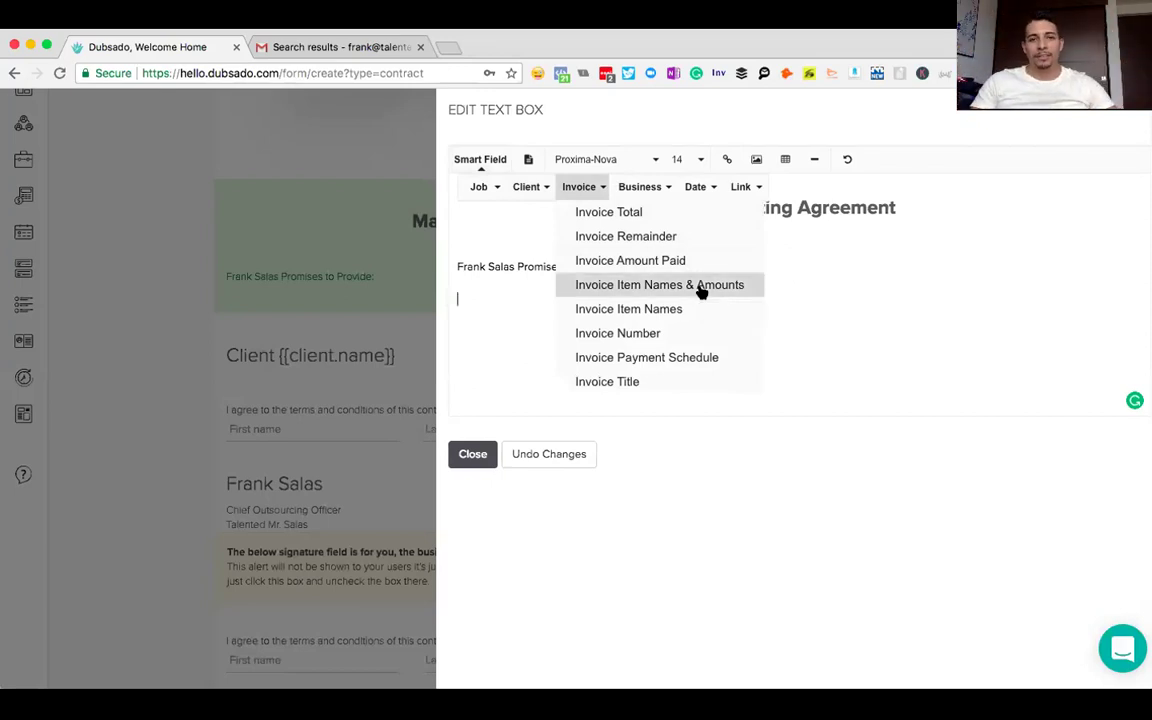
left_click(700, 288)
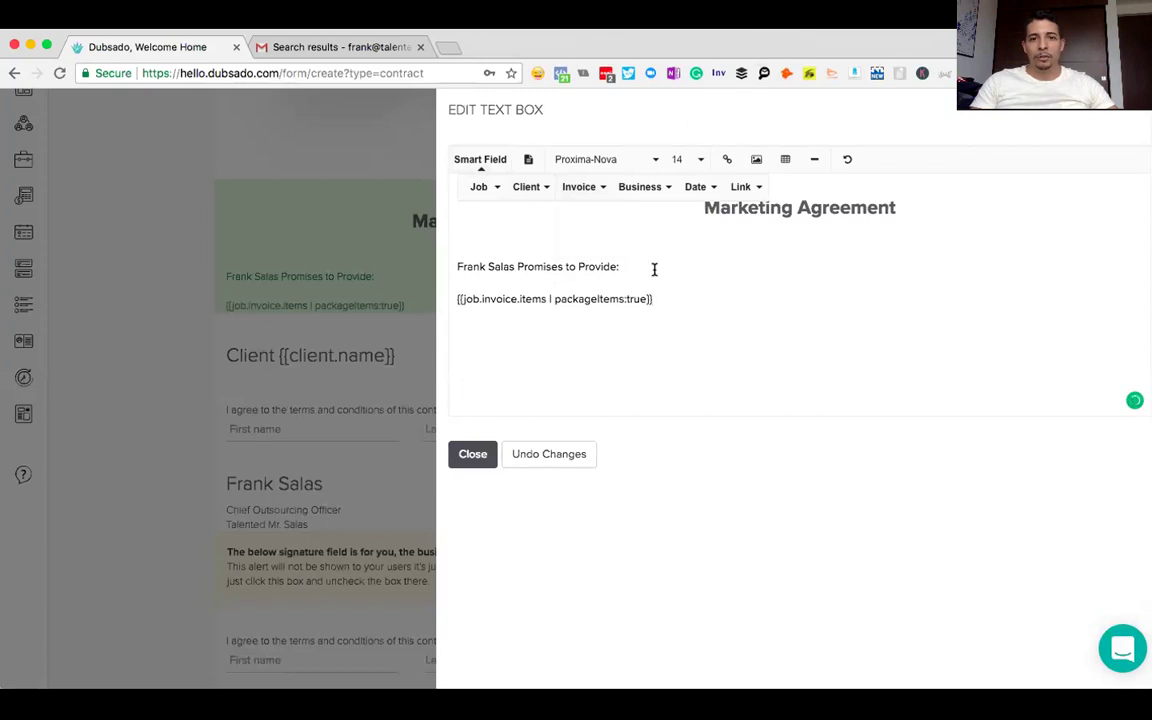
left_click(670, 292)
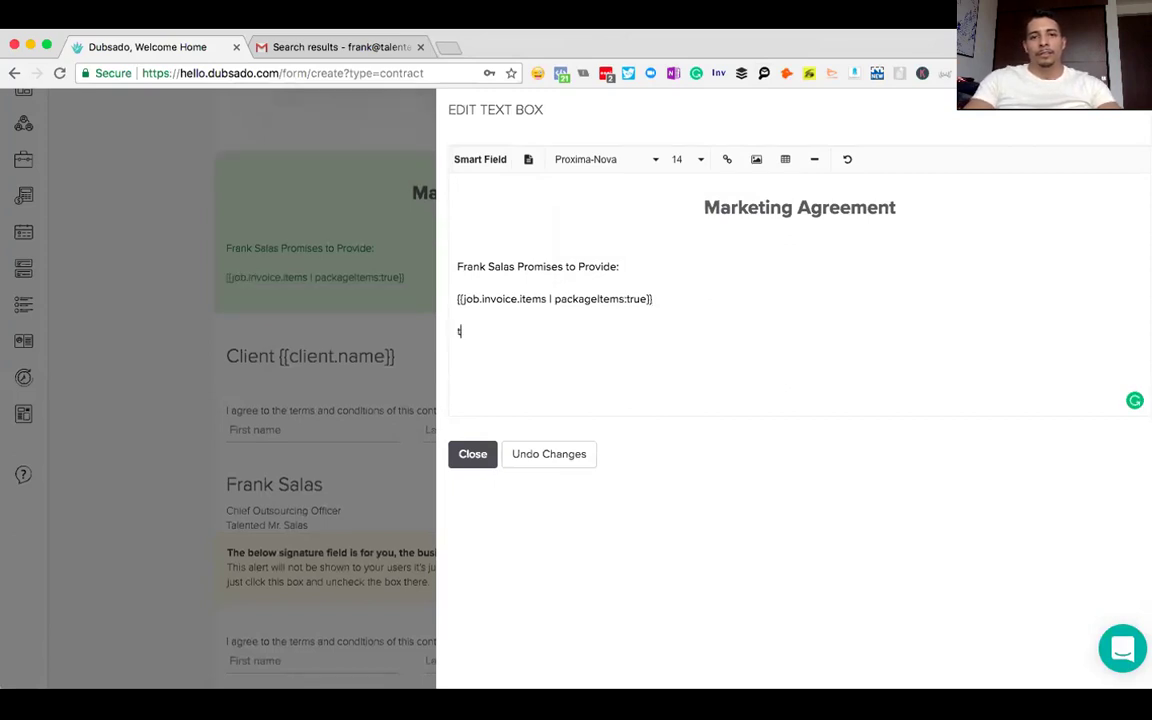
- Type 'You, the "client" Promise to Provide:' on the next line and start a new line
type("You jm")
key("BackSpace")
key("BackSpace")
type("th")
key("BackSpace")
key("BackSpace")
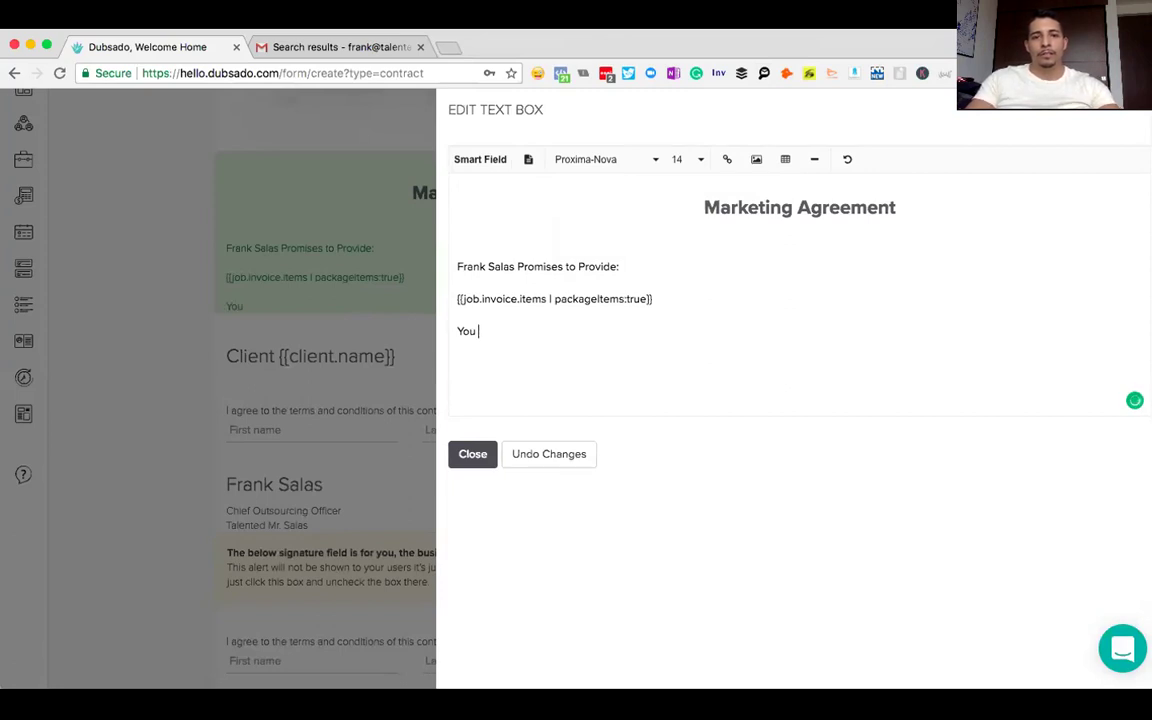
key("BackSpace")
type("the \"client\" P")
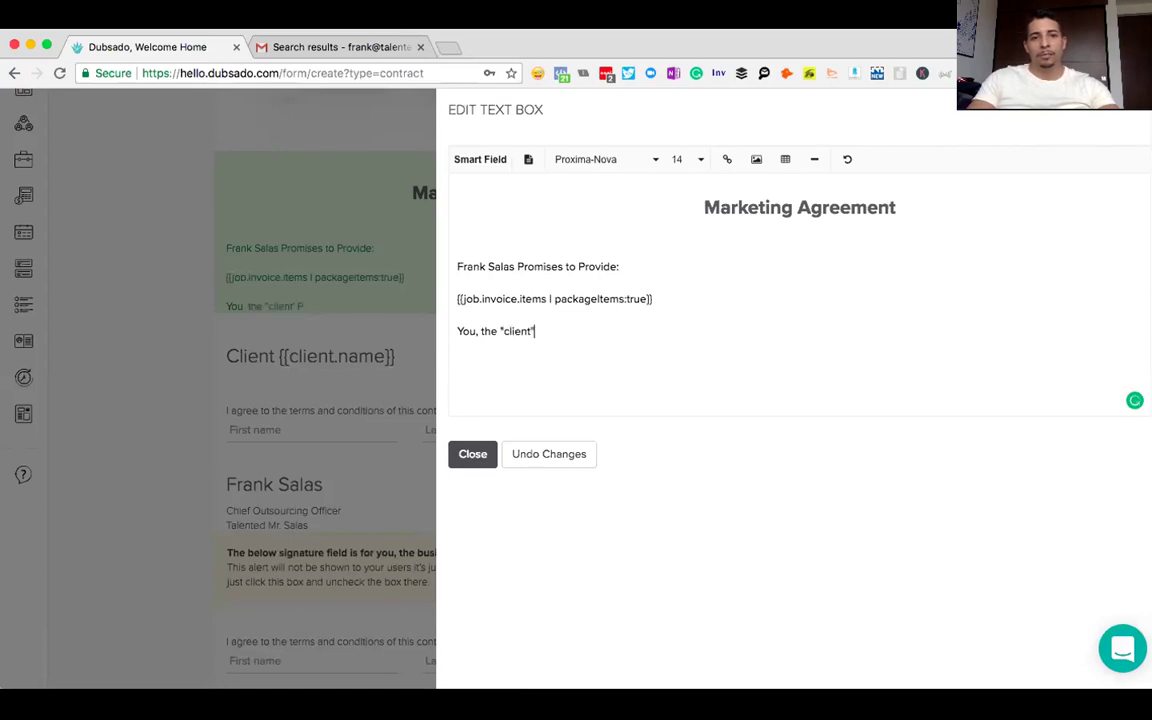
type(" Promise to P")
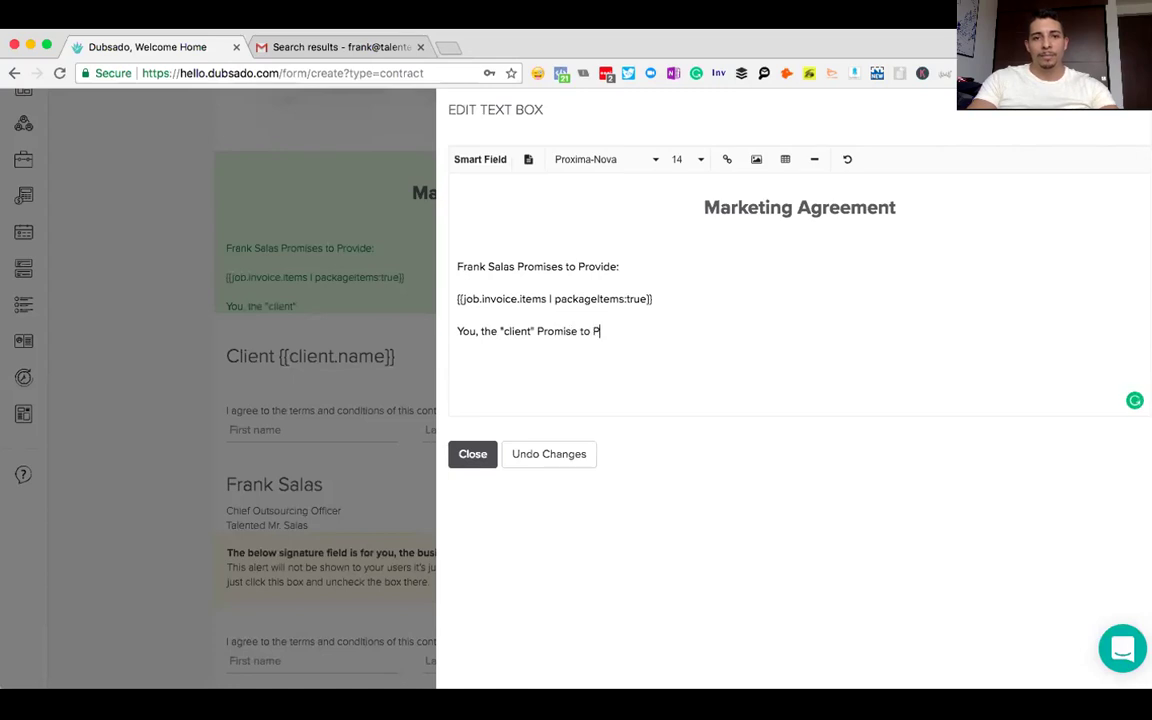
type("rovide:")
key("Return")
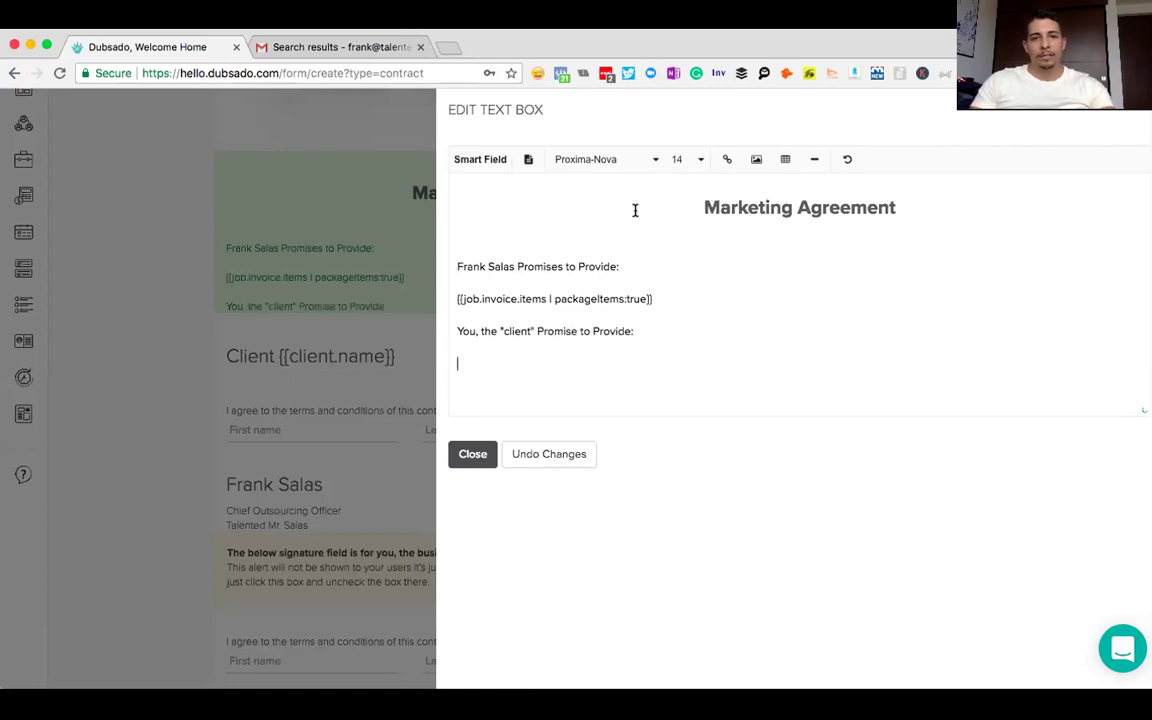
- Insert the Invoice Total smart field, preceded by the text 'Payment in the amount of'
left_click(483, 162)
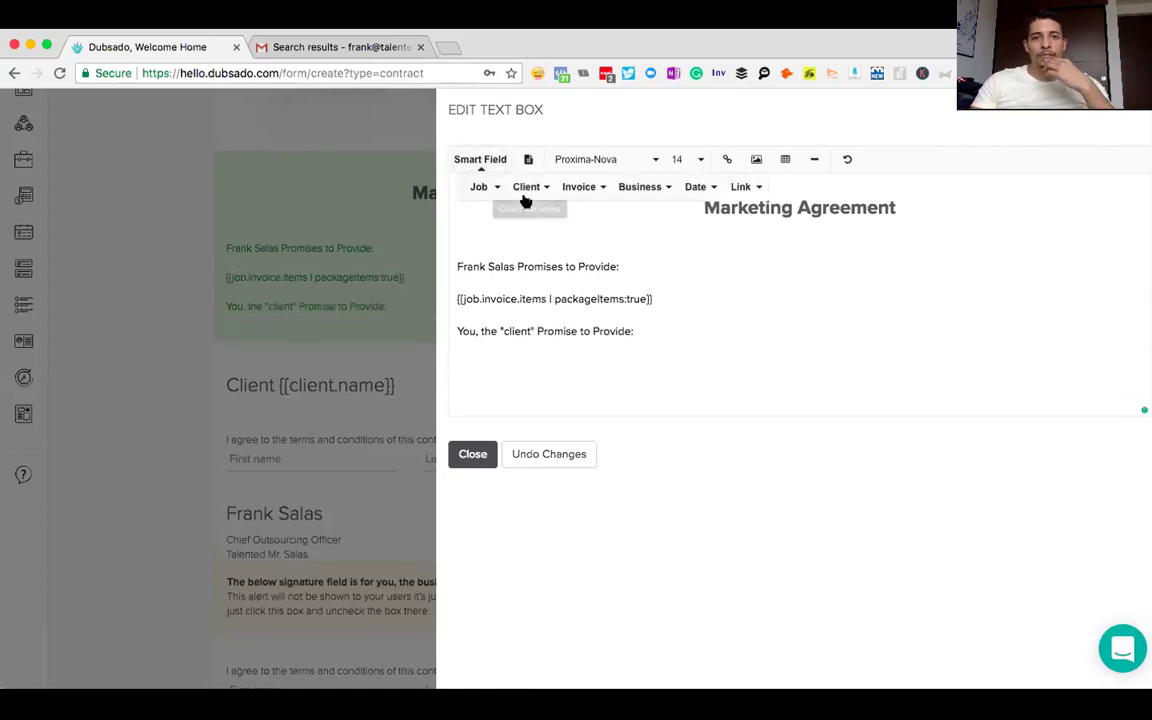
left_click(577, 188)
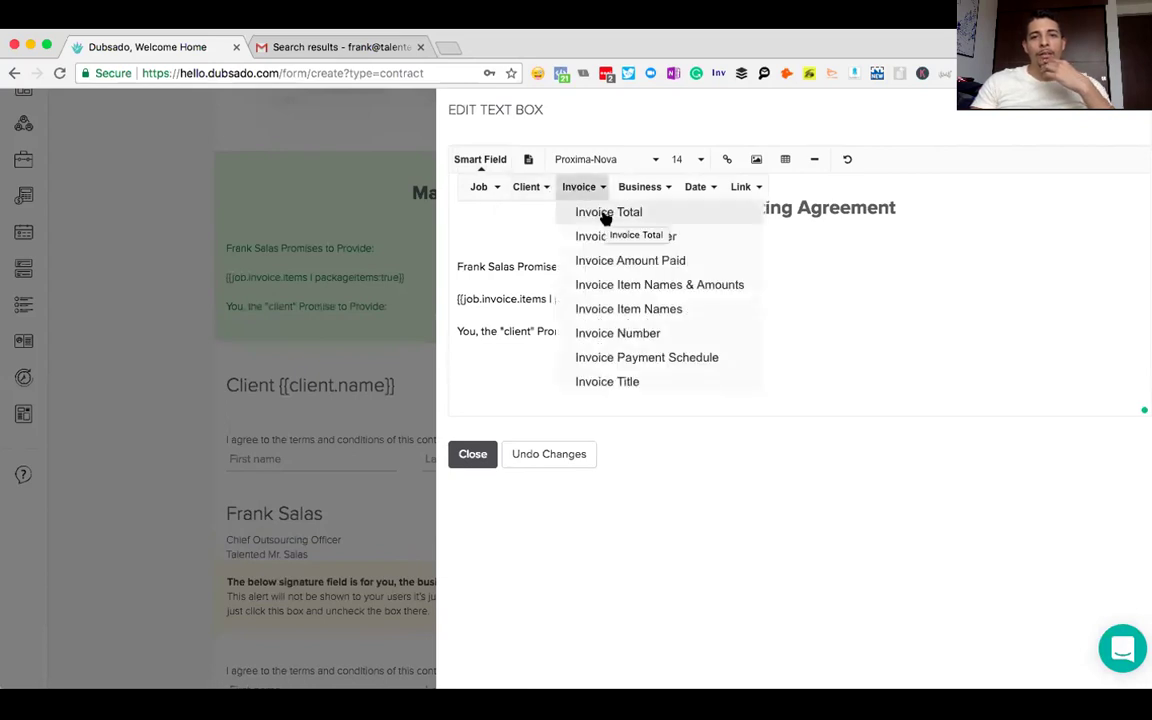
left_click(605, 216)
left_click(458, 361)
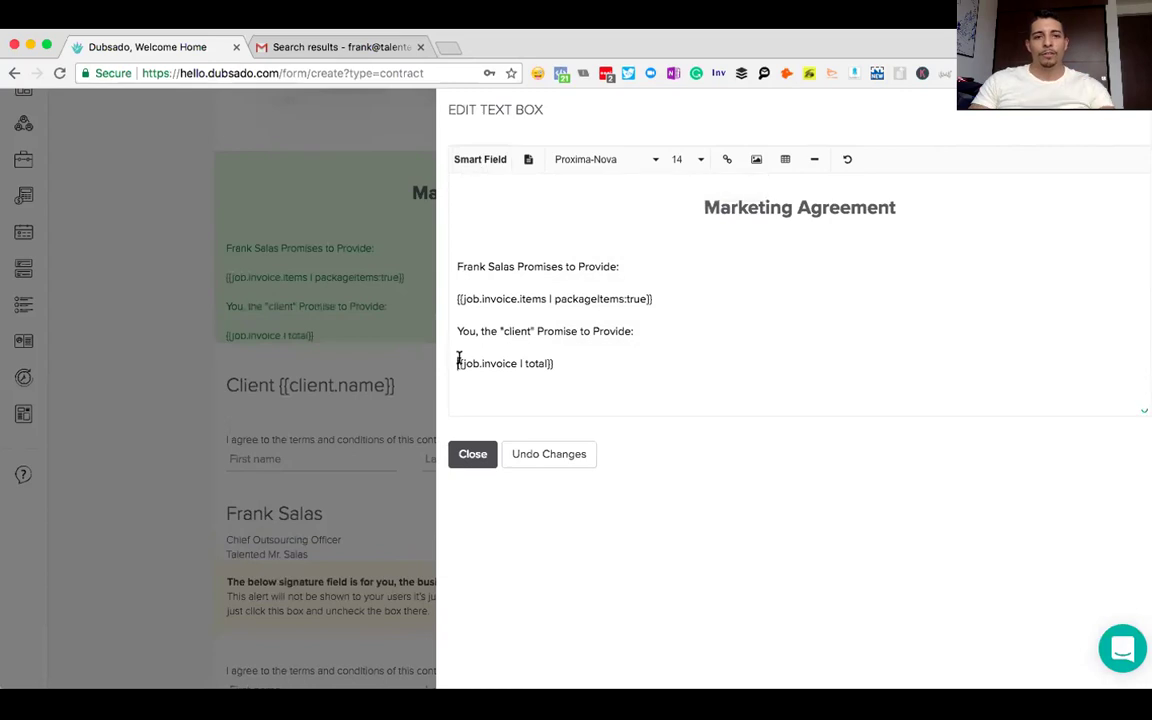
type("Payment in the mo")
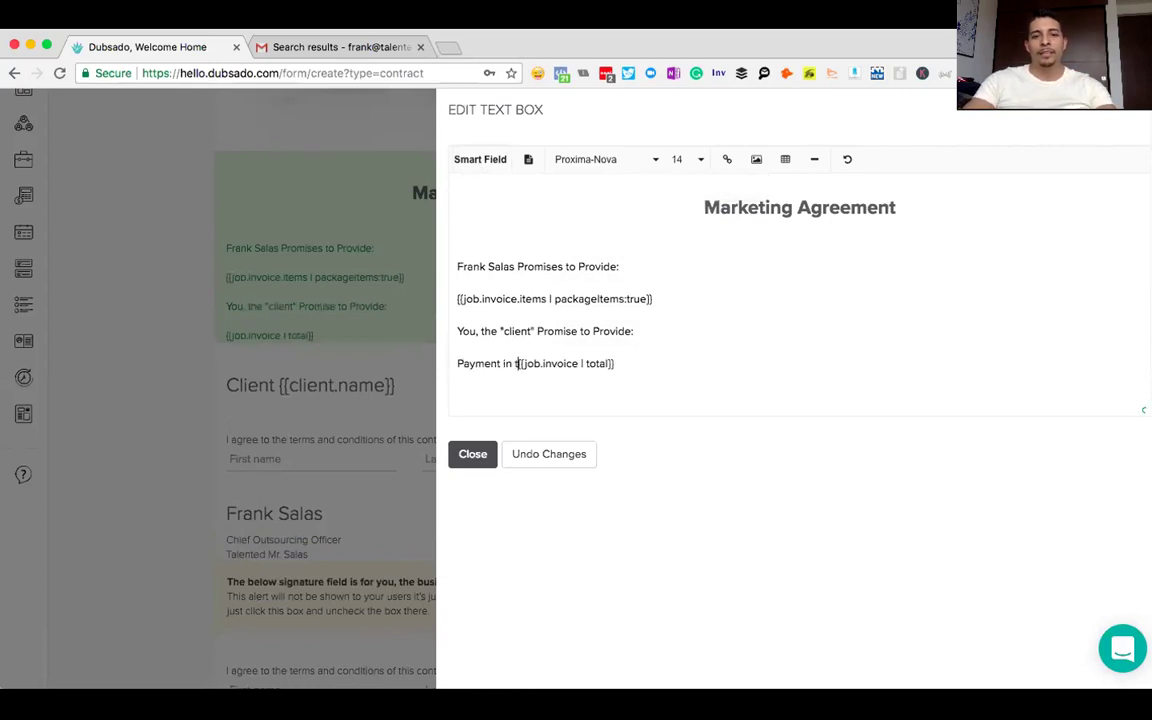
key("BackSpace")
type("amou")
key("BackSpace")
key("BackSpace")
key("BackSpace")
key("BackSpace")
key("BackSpace")
key("BackSpace")
type("amou")
key("BackSpace")
key("BackSpace")
key("BackSpace")
key("BackSpace")
key("BackSpace")
type("e amount of")
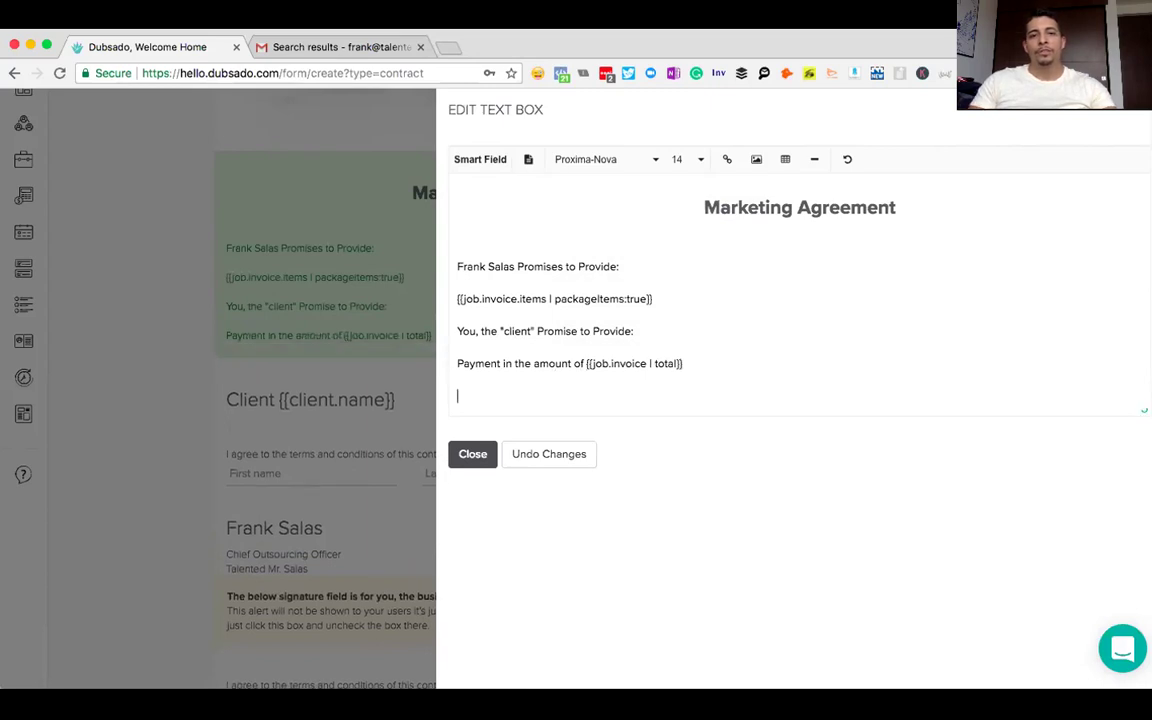
- Insert the Invoice Payment Schedule field prefixed 'With the Following Payment Schedule:' and start a new line
left_click(475, 161)
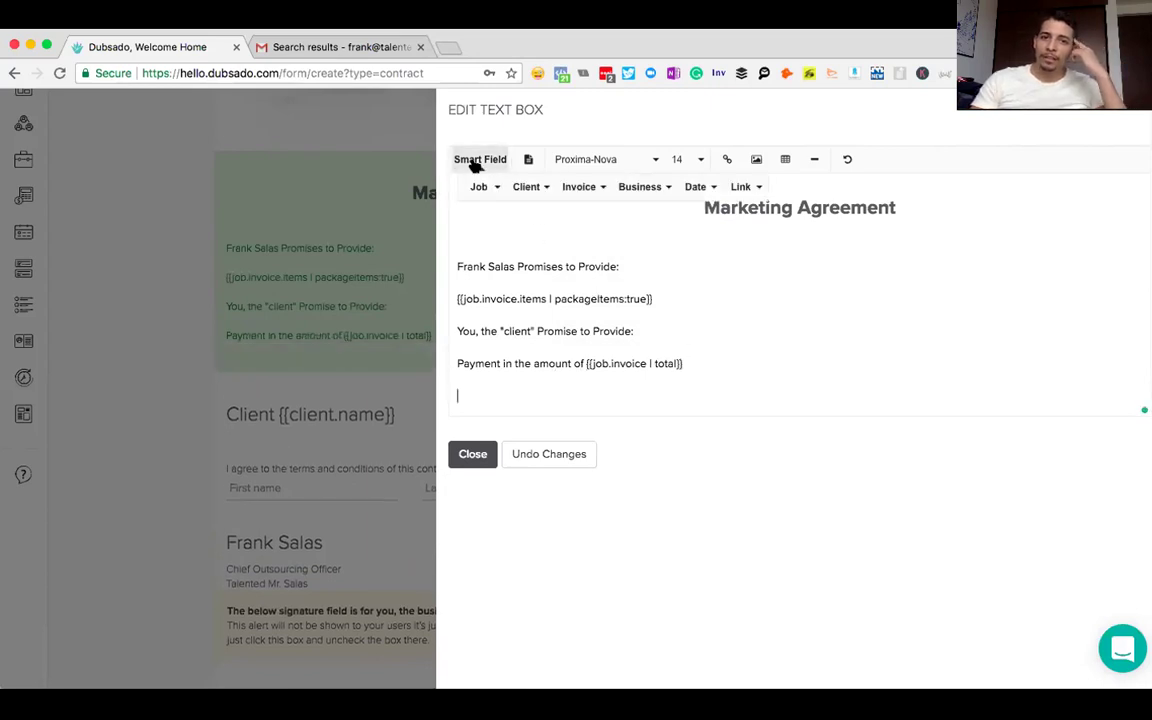
left_click(573, 188)
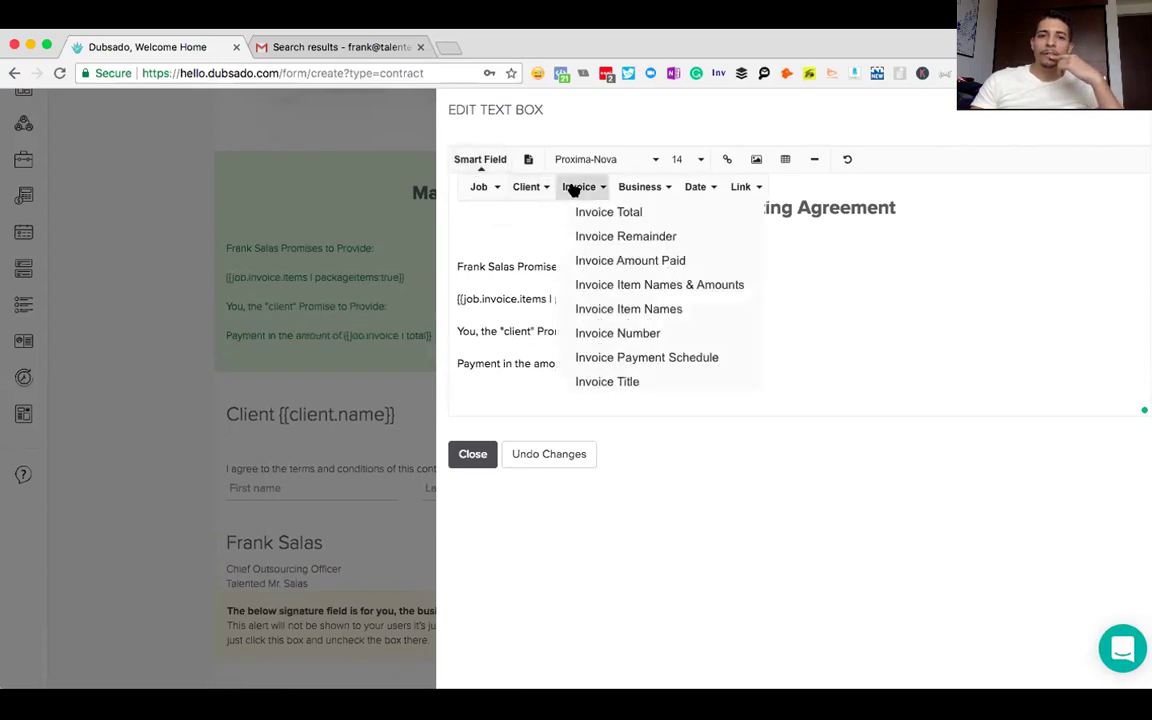
left_click(617, 358)
left_click(458, 396)
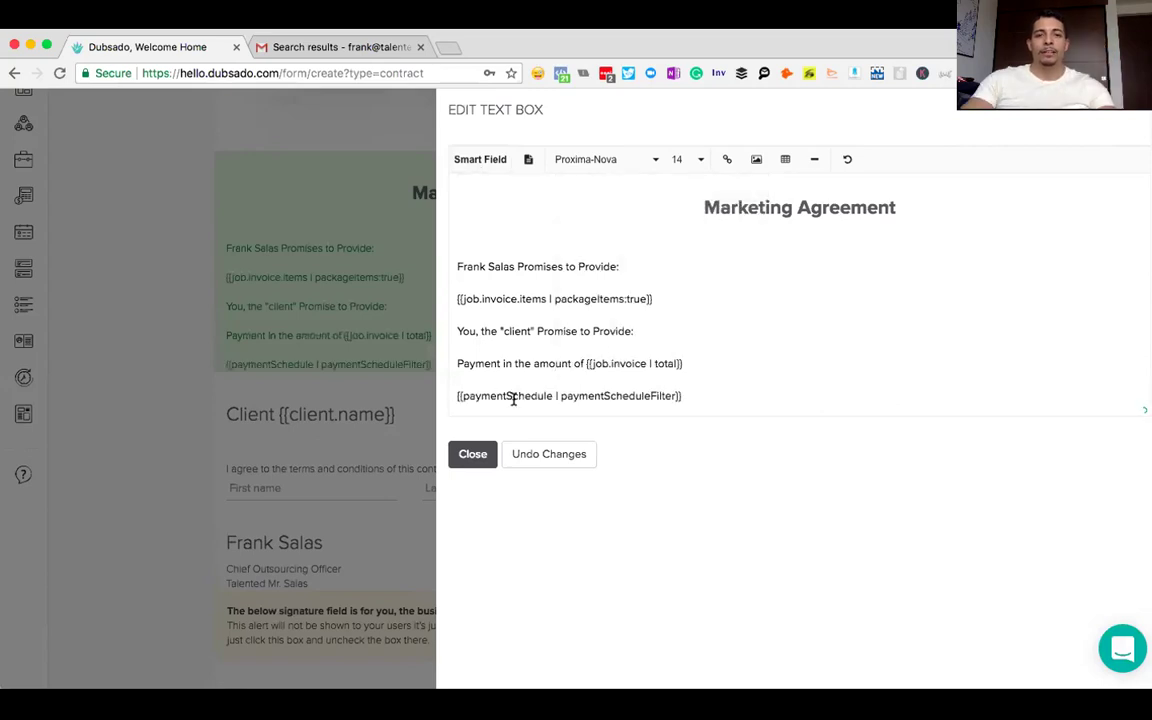
type("With the Follow")
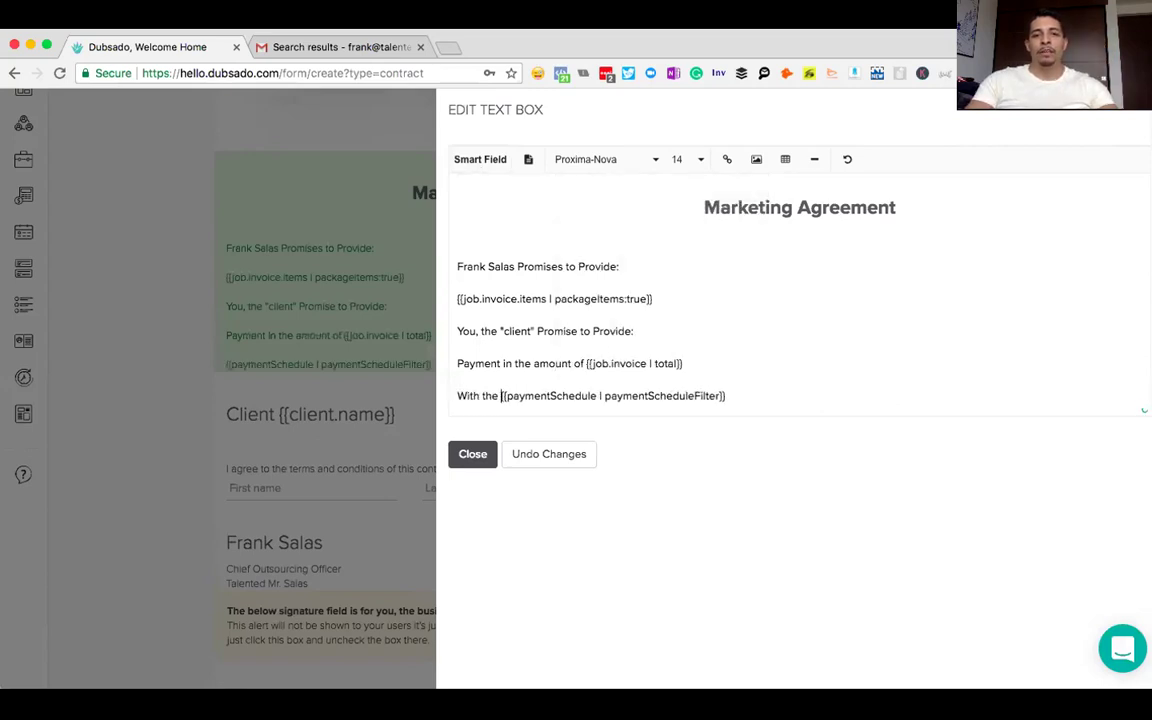
type("ing Payment Sche")
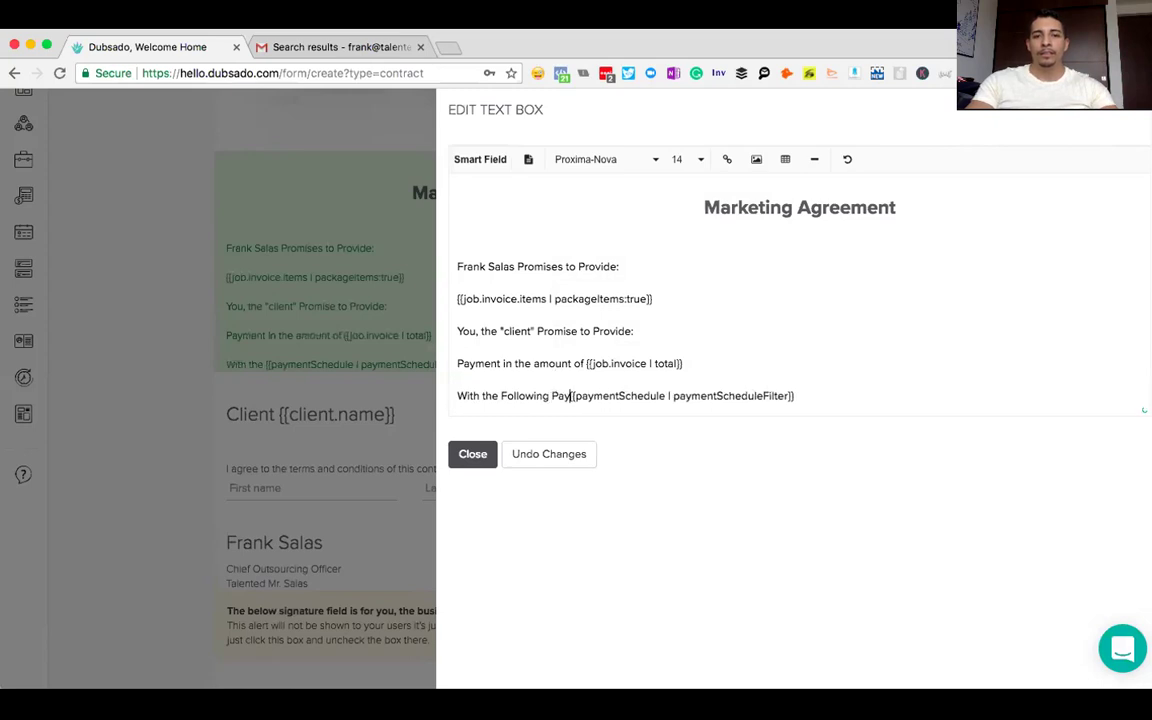
type("dule")
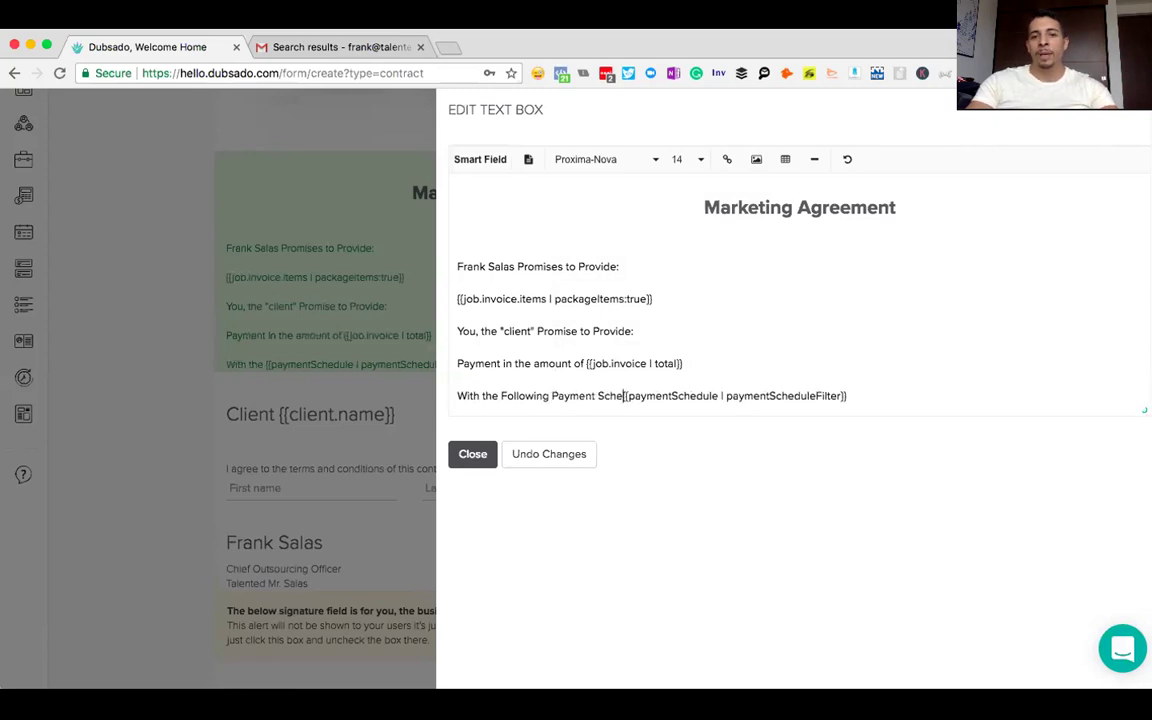
type(":")
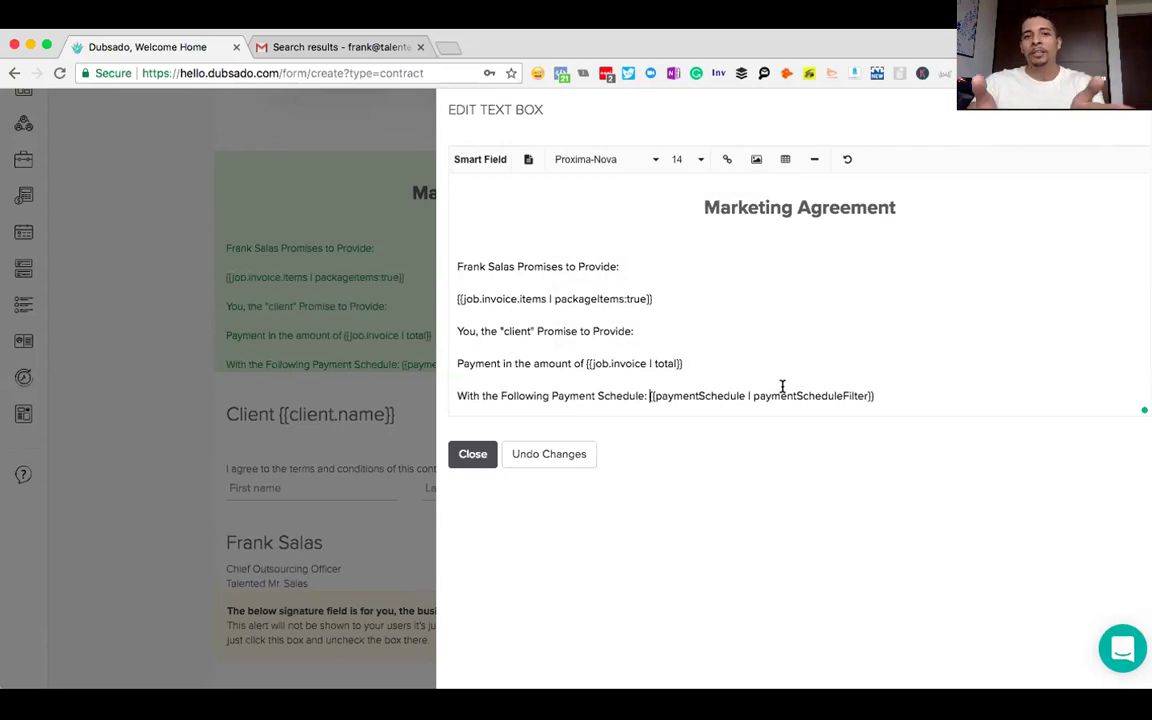
left_click(887, 393)
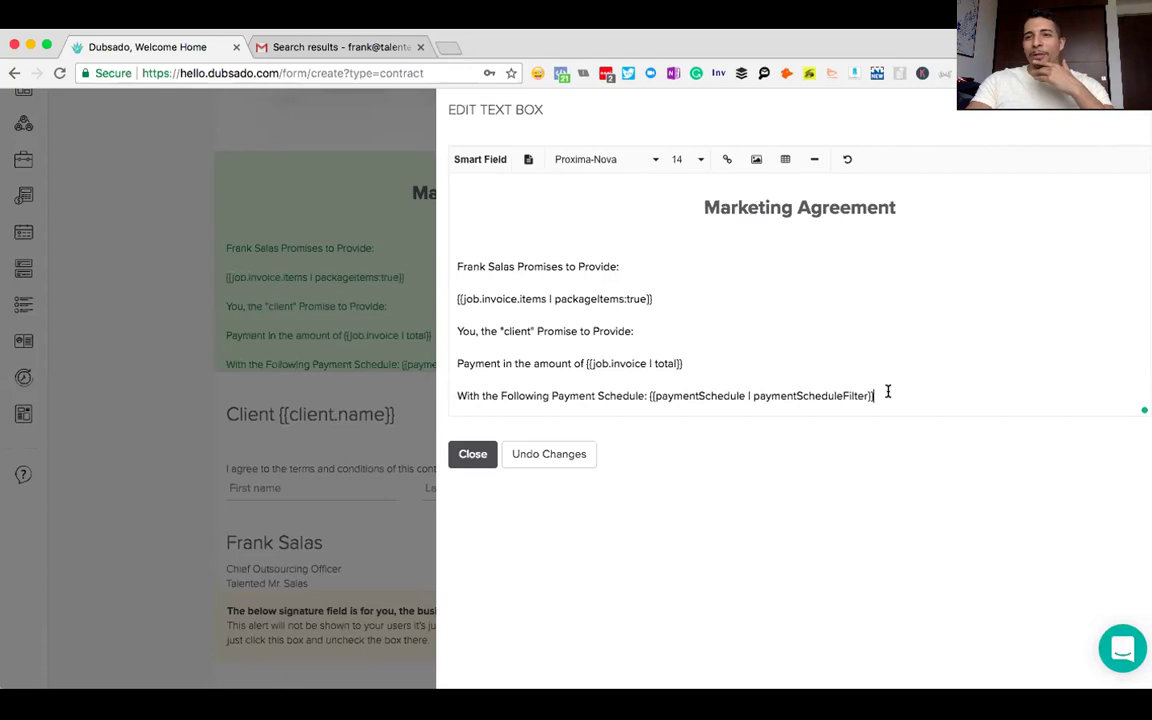
key("Return")
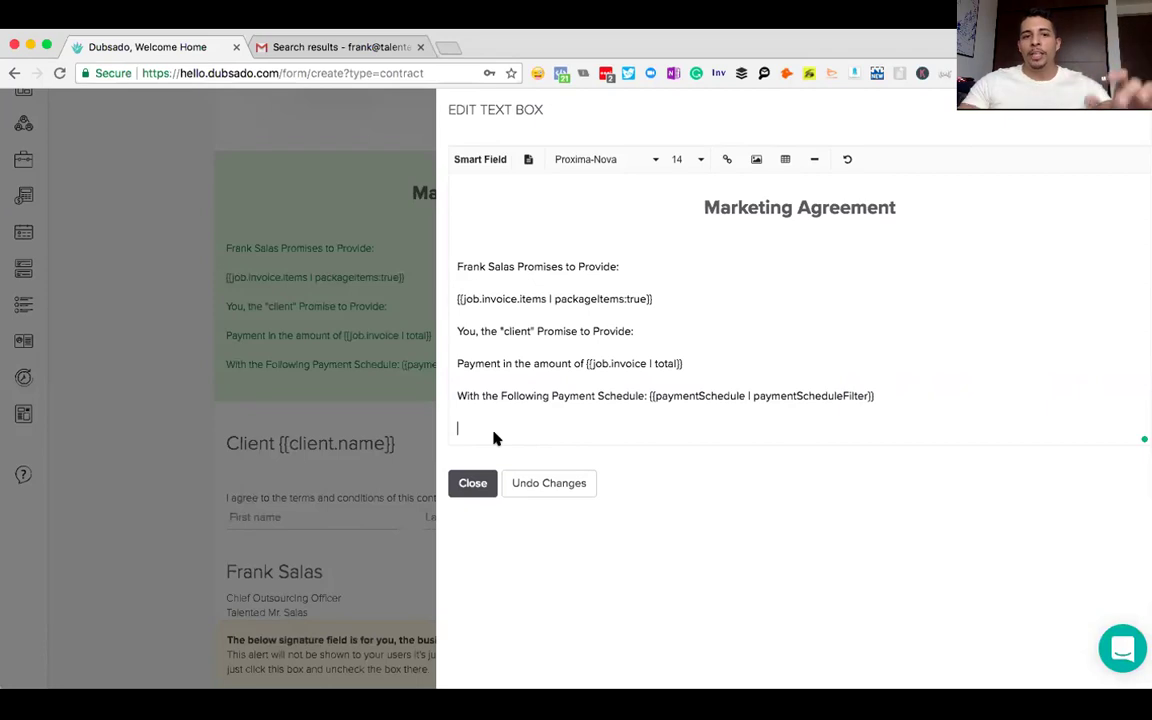
- Type 'Project Start Date:' and browse the Job, Business, Date and Link smart fields
type("Project Start Dtate")
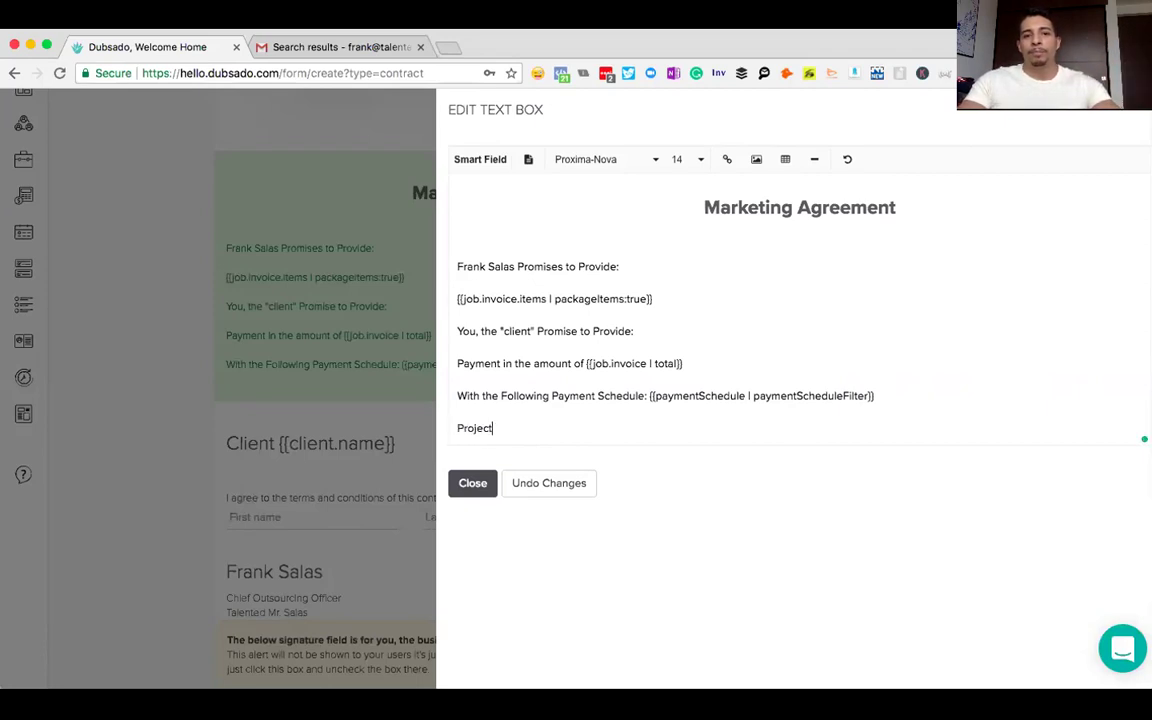
key("BackSpace")
key("BackSpace")
key("BackSpace")
key("BackSpace")
type("ate:")
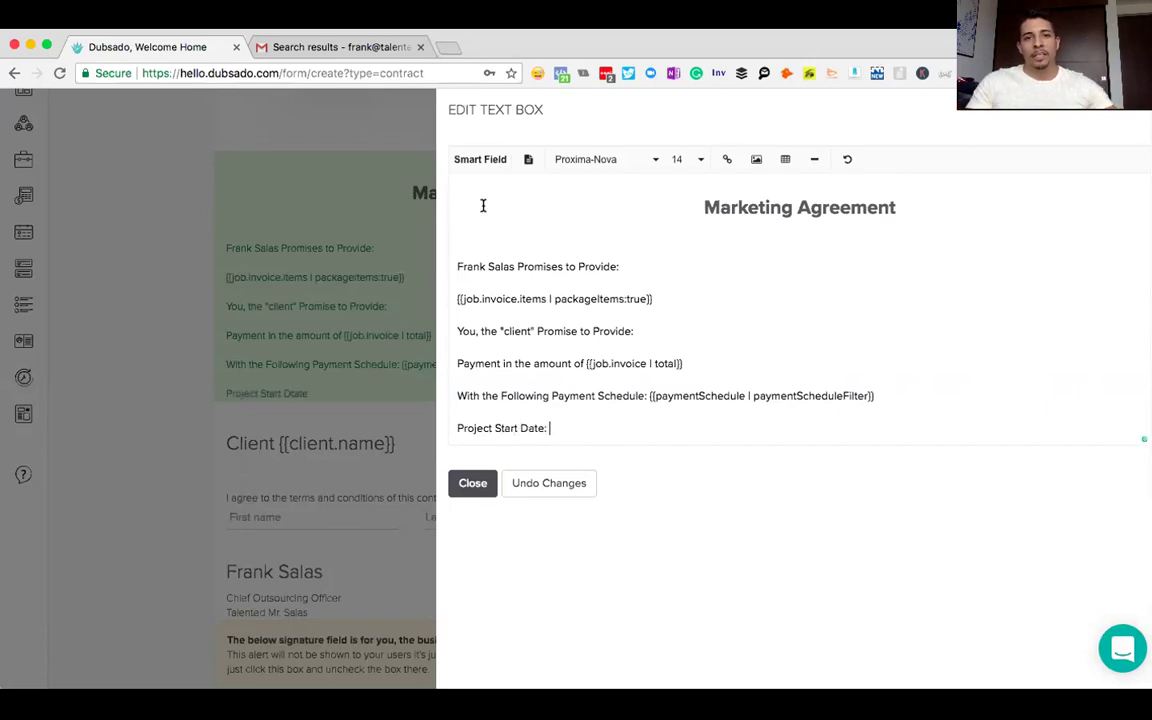
left_click(472, 159)
left_click(480, 188)
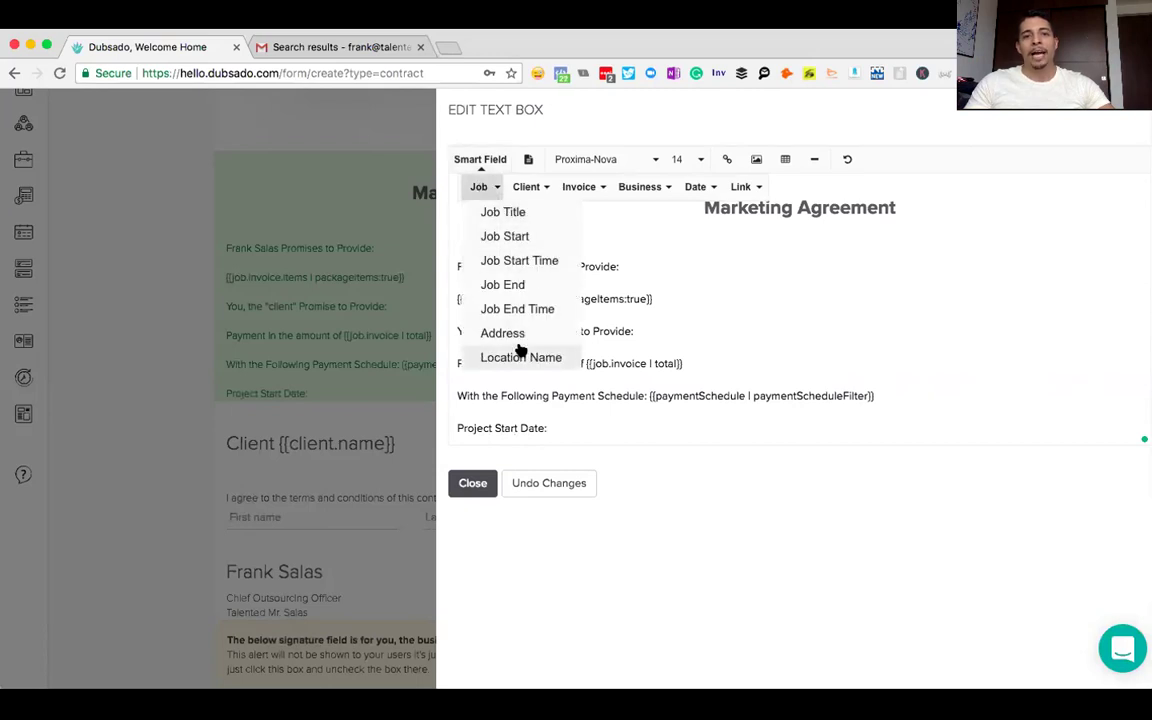
left_click(625, 188)
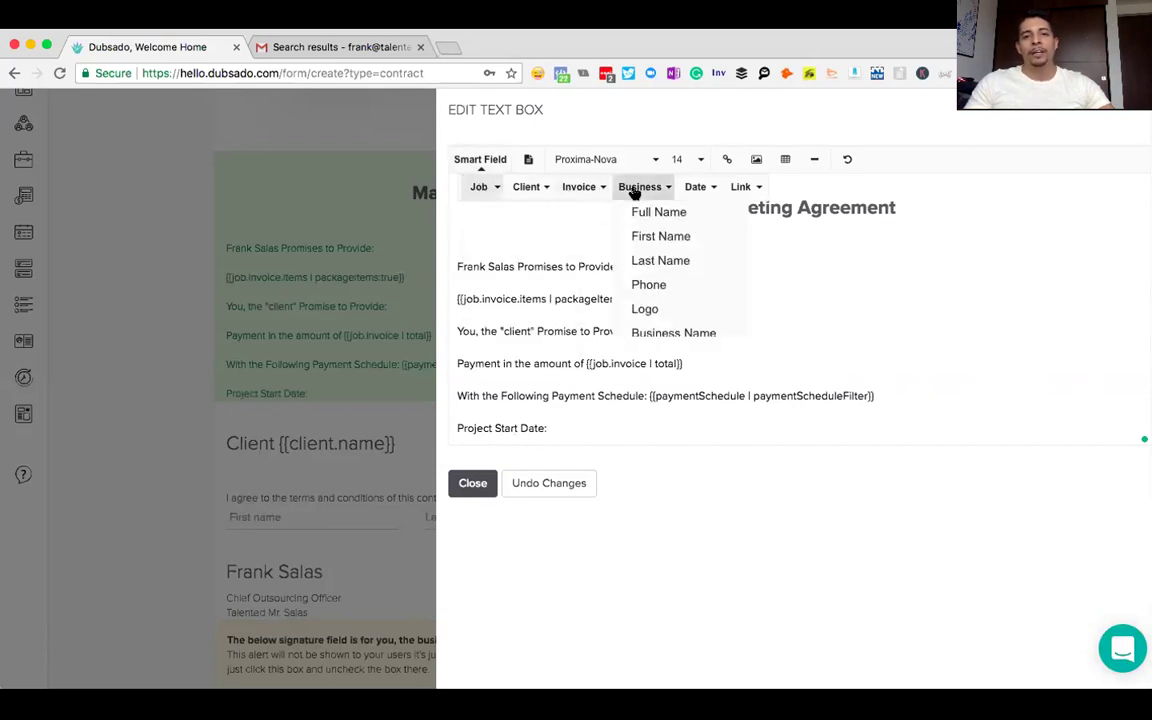
left_click(698, 187)
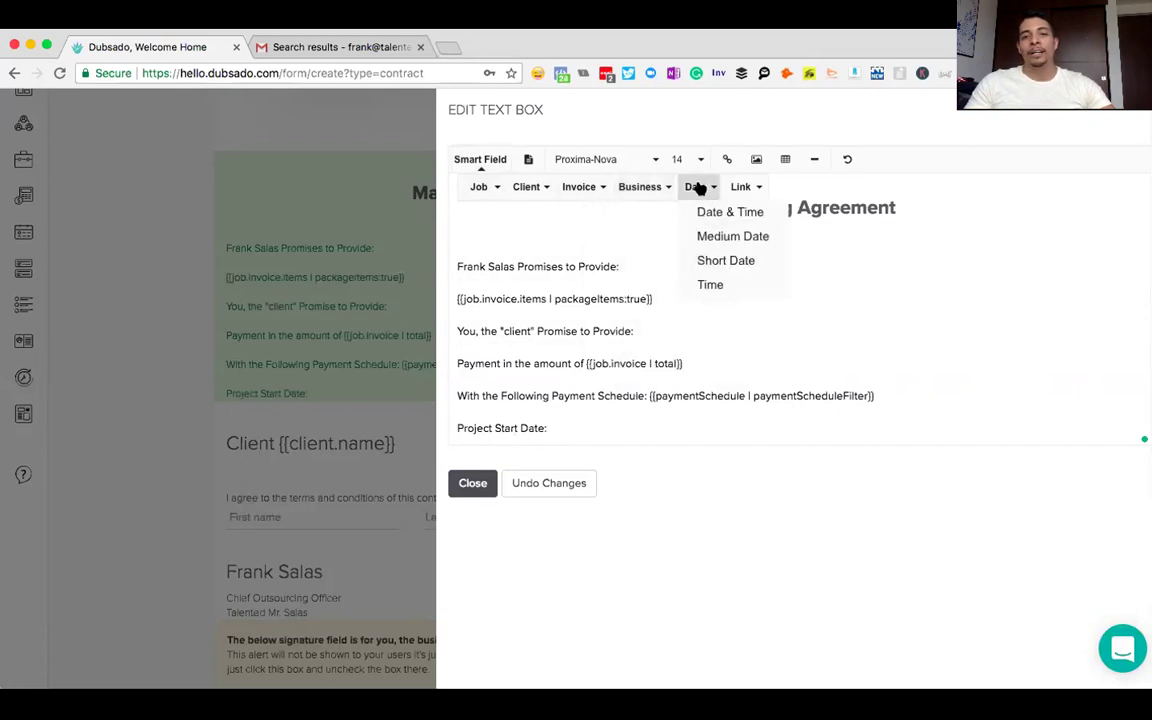
left_click(741, 188)
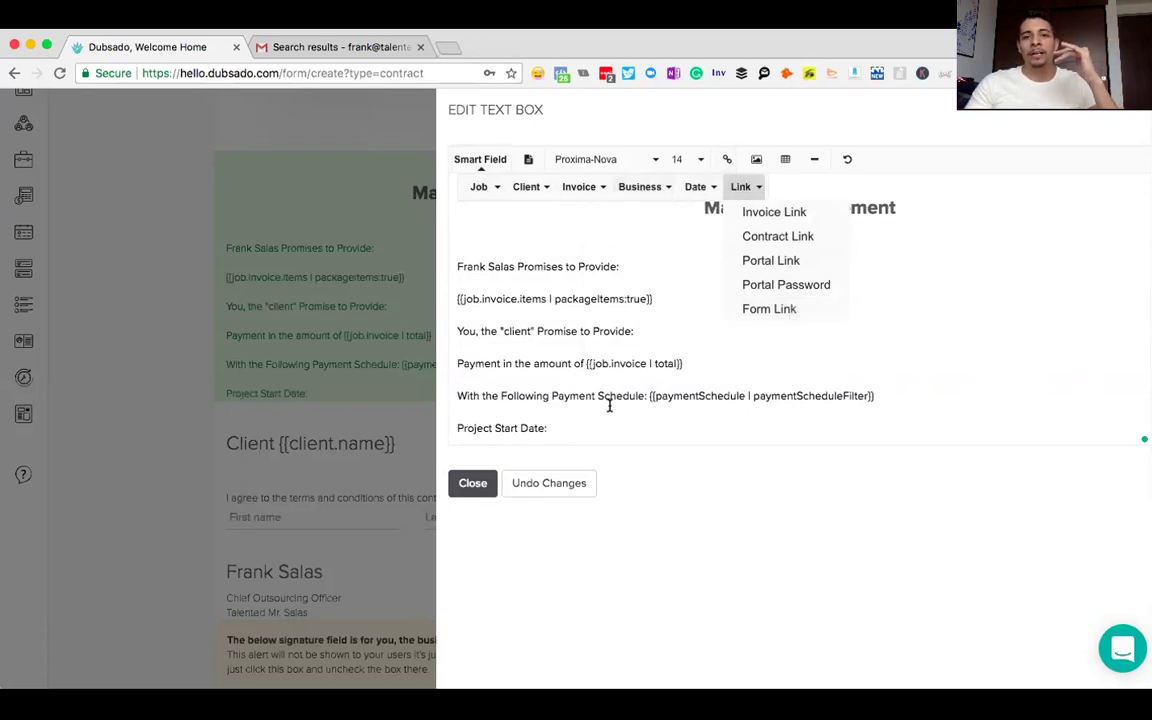
left_click(566, 417)
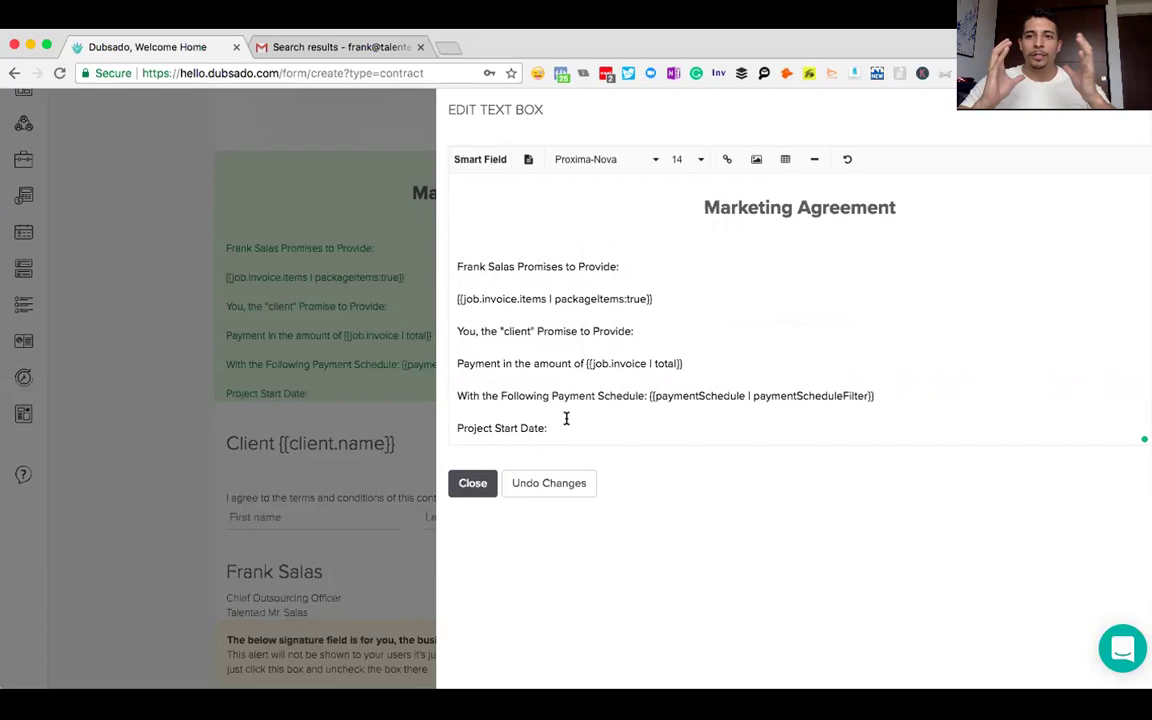
- Delete the 'Project Start Date:' line and the leftover empty line
left_click(566, 427)
key("shift+Home")
key("BackSpace")
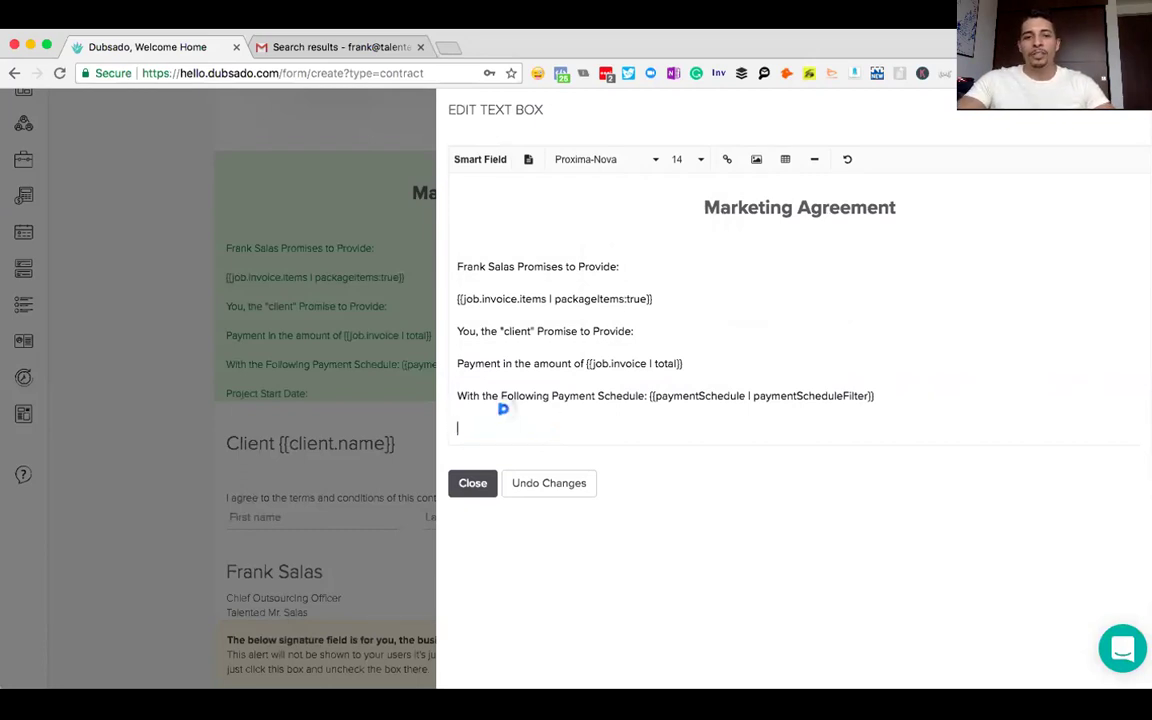
key("BackSpace")
key("BackSpace")
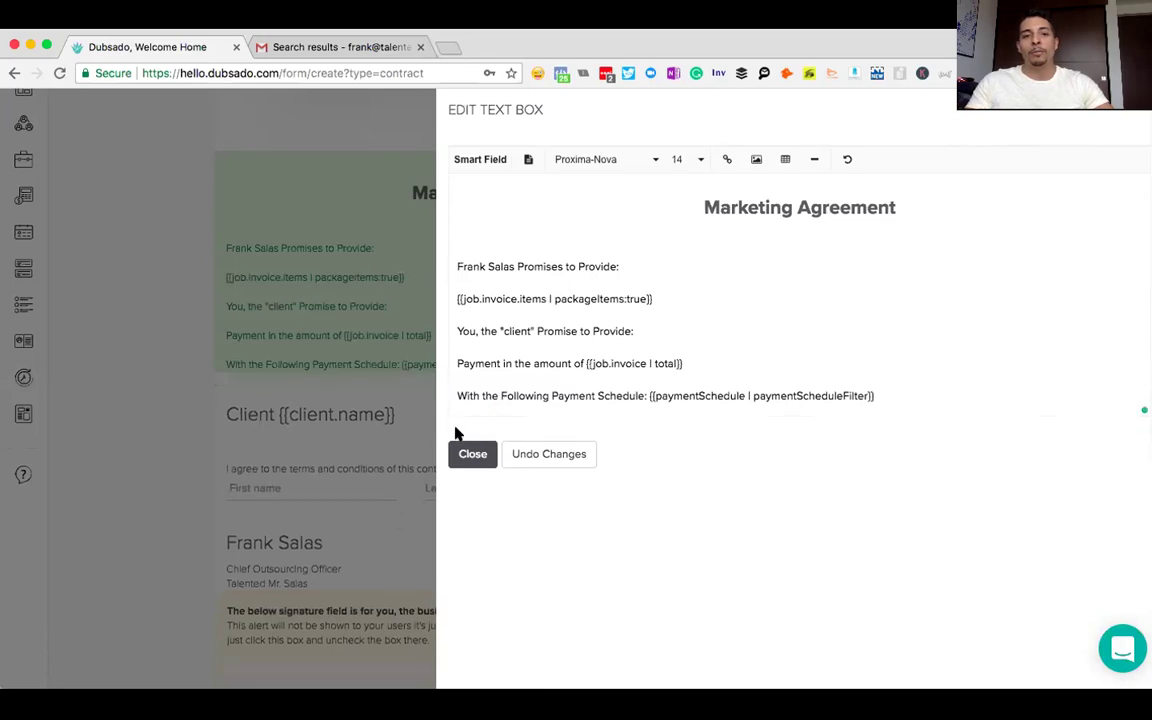
- Close the text editor and delete the Client name block and three signature blocks below the terms
left_click(489, 455)
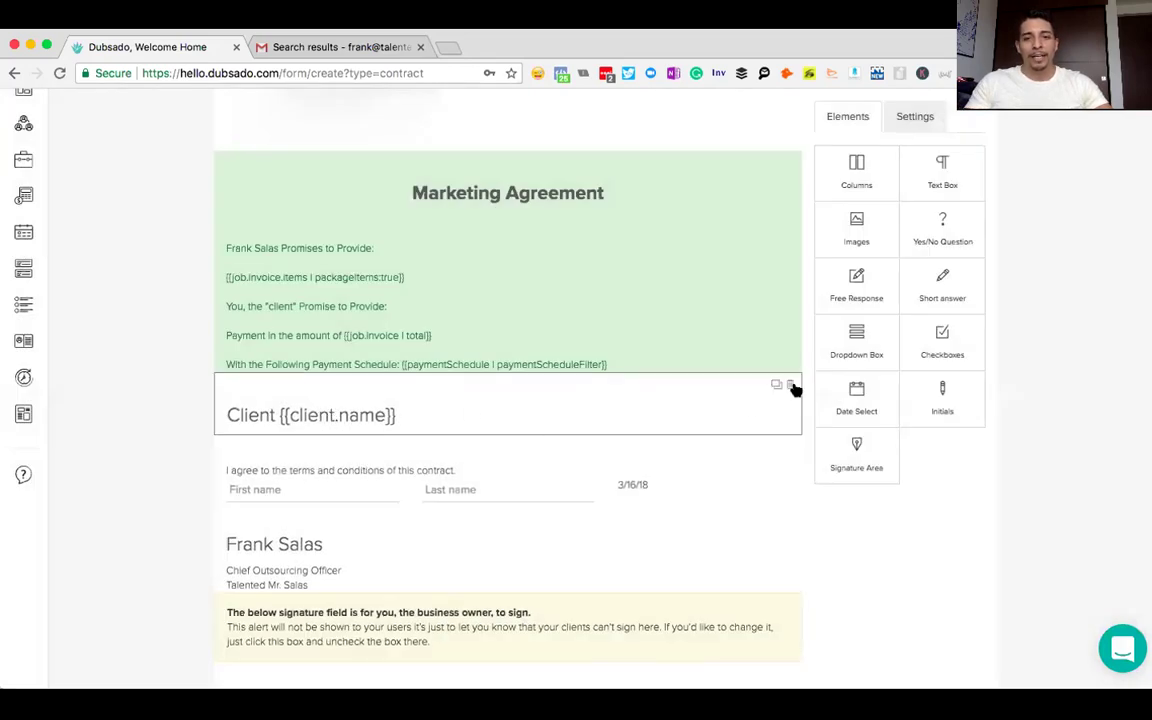
left_click(791, 386)
left_click(471, 453)
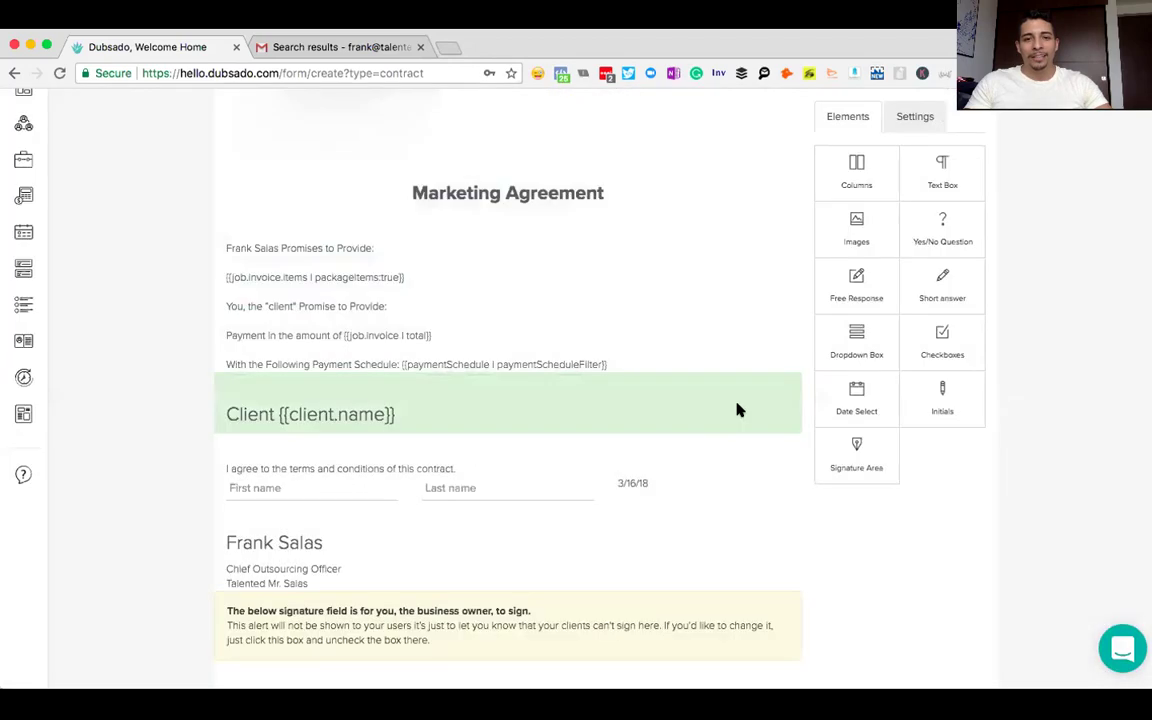
left_click(789, 387)
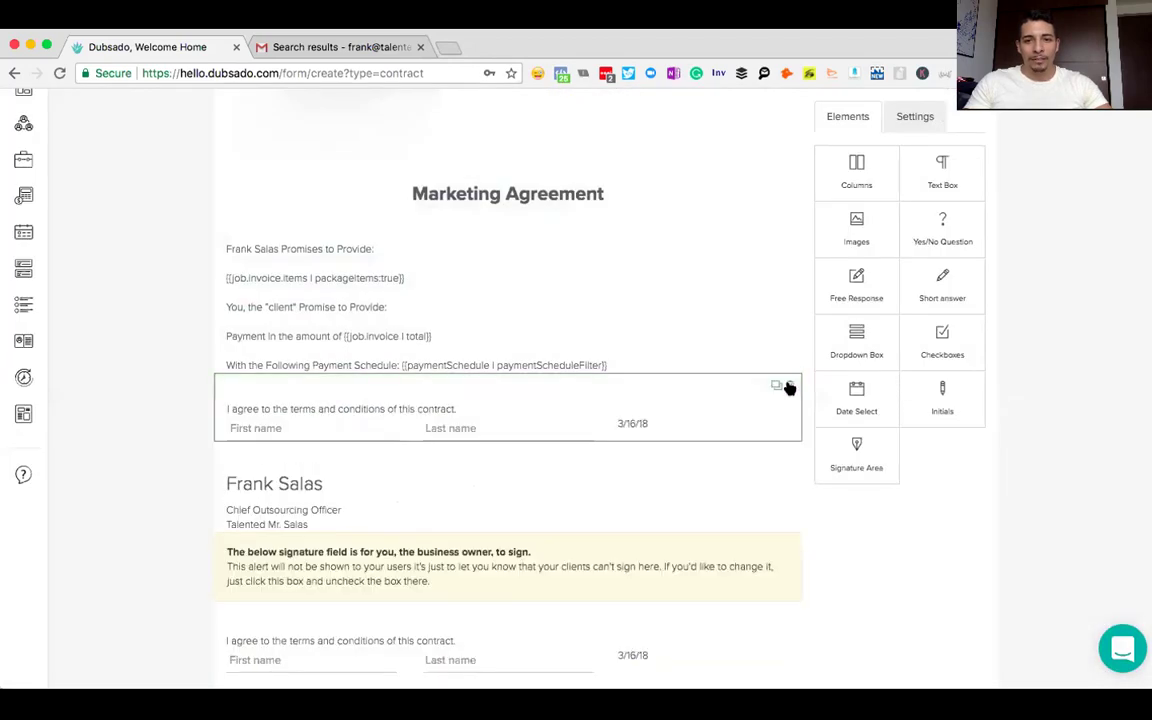
left_click(789, 387)
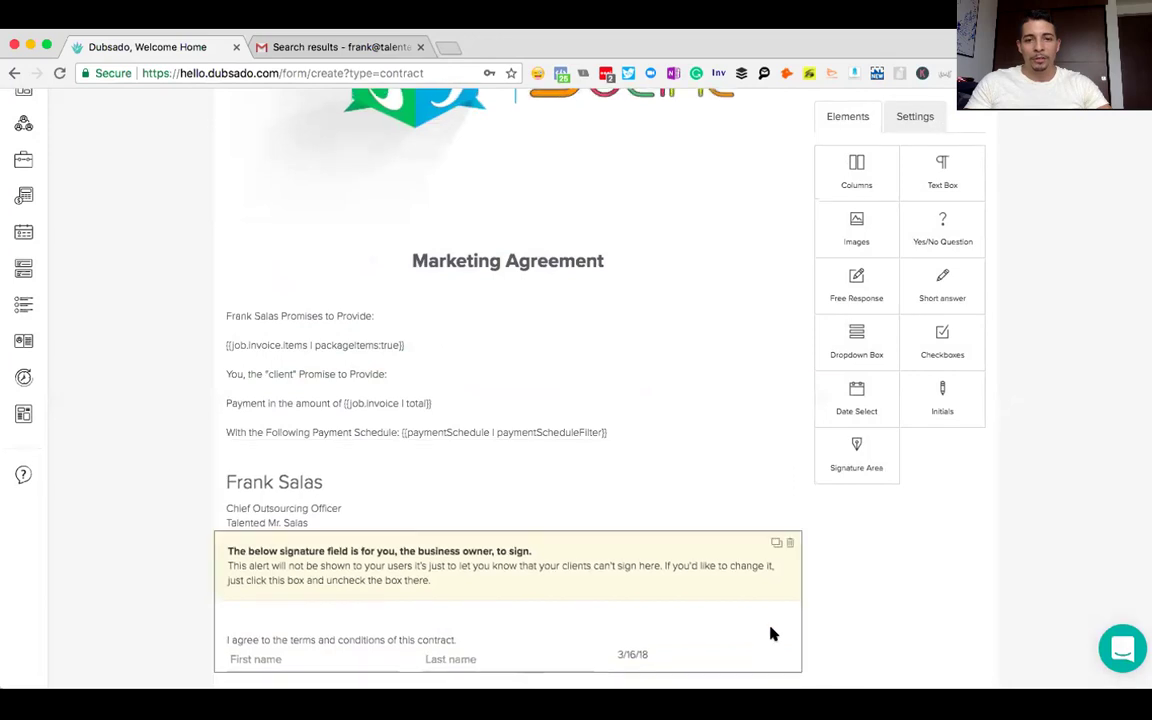
left_click(790, 543)
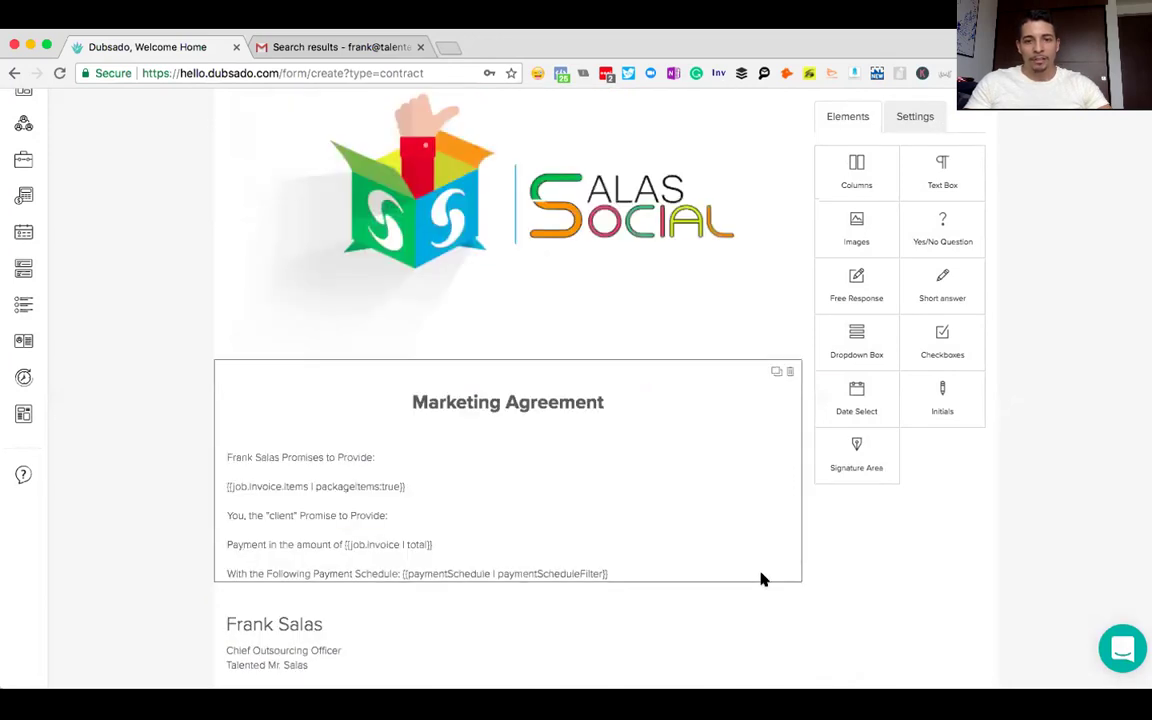
left_click(790, 595)
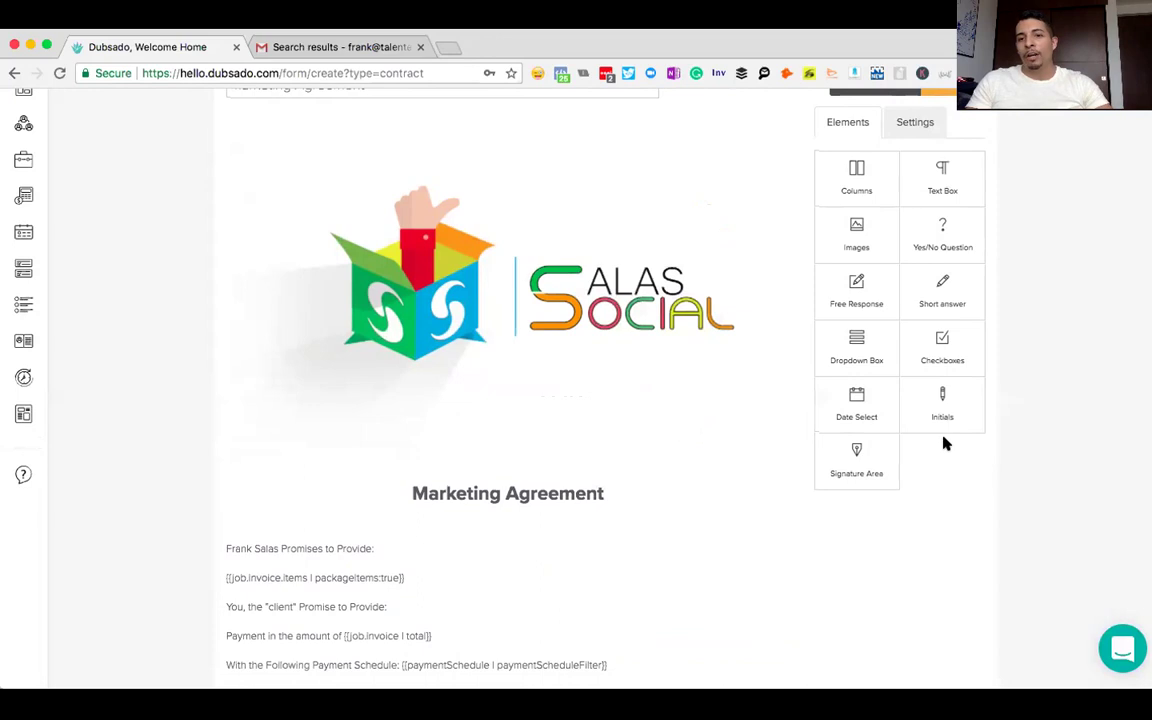
scroll(947, 400, "down", 1)
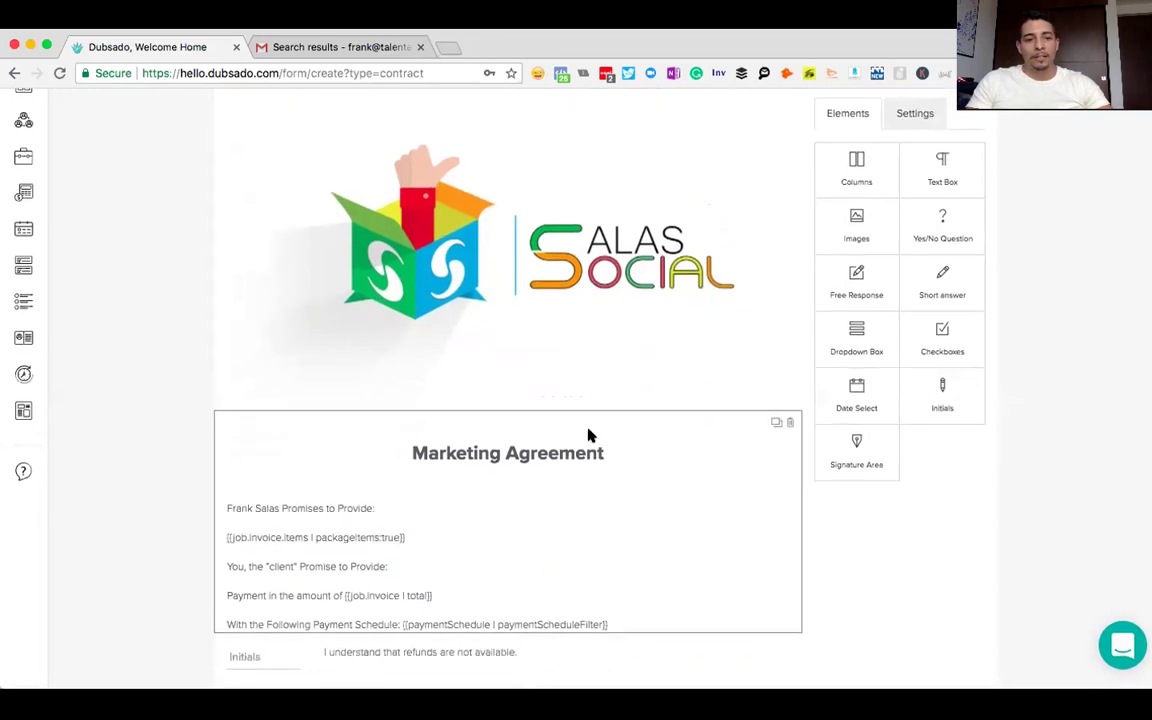
- Duplicate the refunds initials clause and open the copy for editing
left_click(548, 645)
left_click(473, 254)
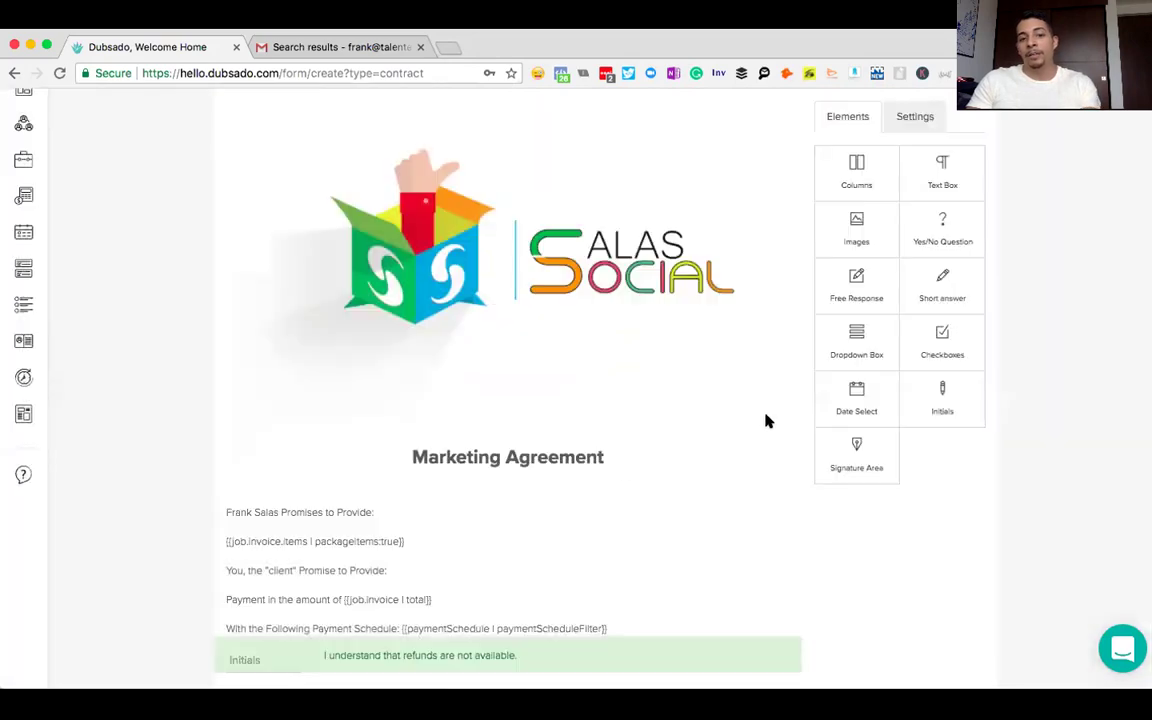
left_click(944, 408)
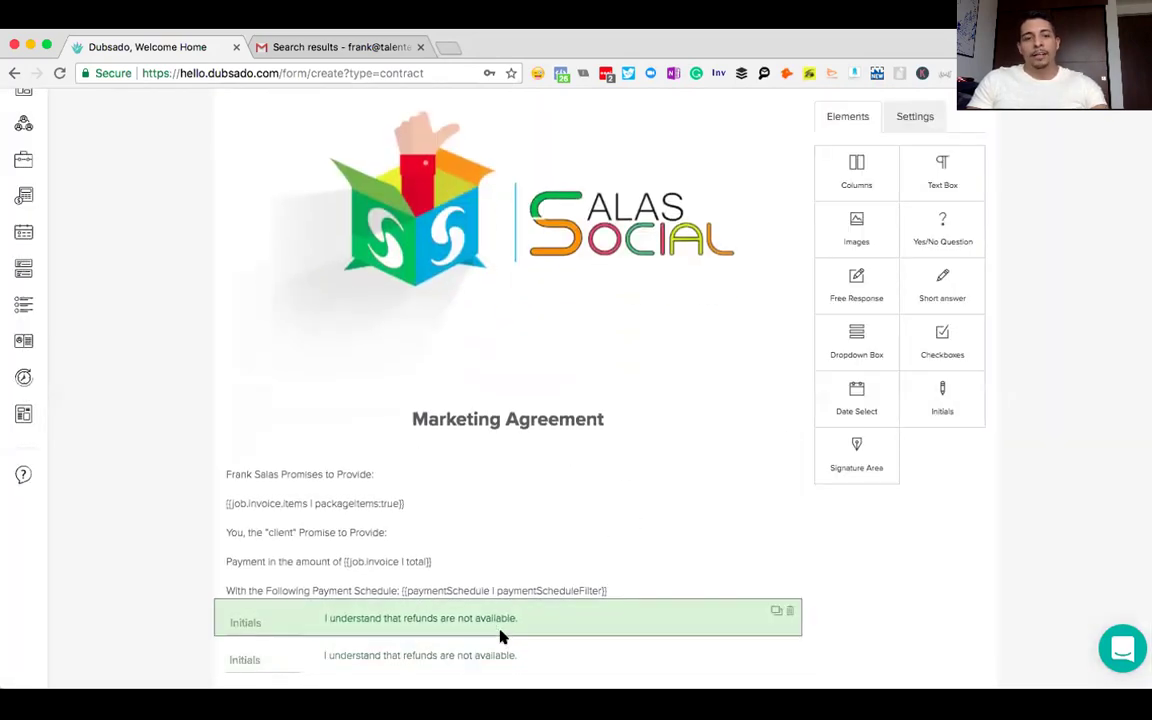
left_click(476, 652)
- Replace the copy's text with the meetings-on-time clause requiring another session at $1,000
left_click_drag(667, 192, 537, 190)
type("I mu")
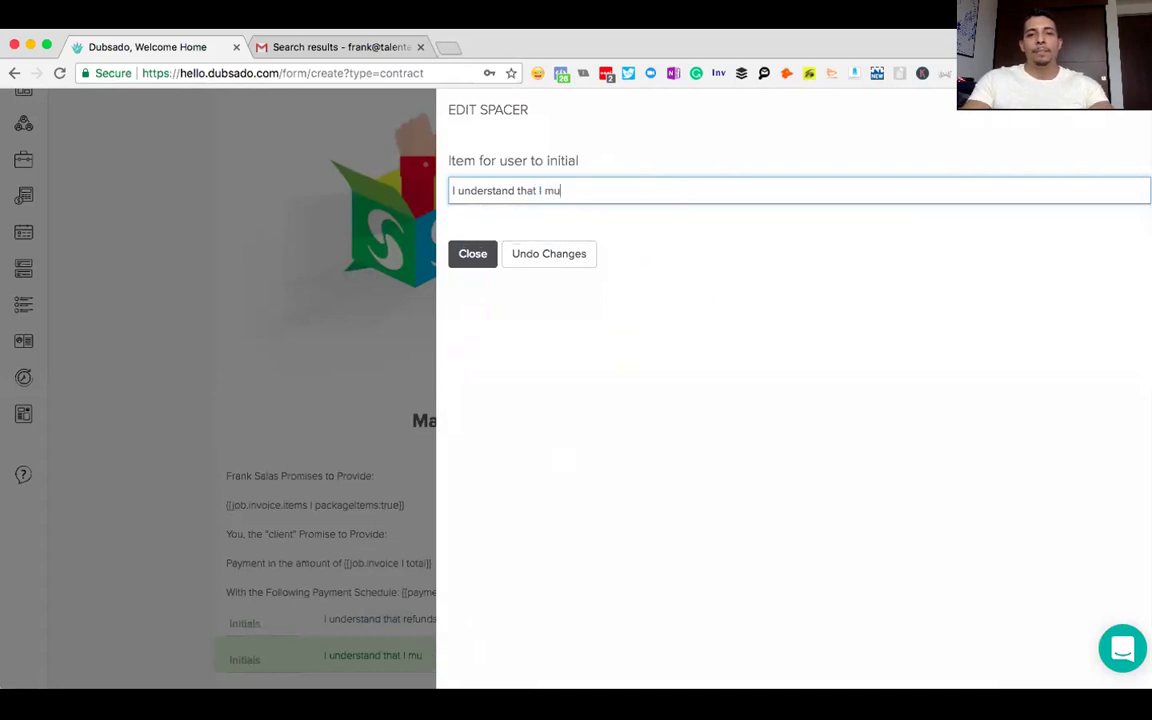
type("st show ")
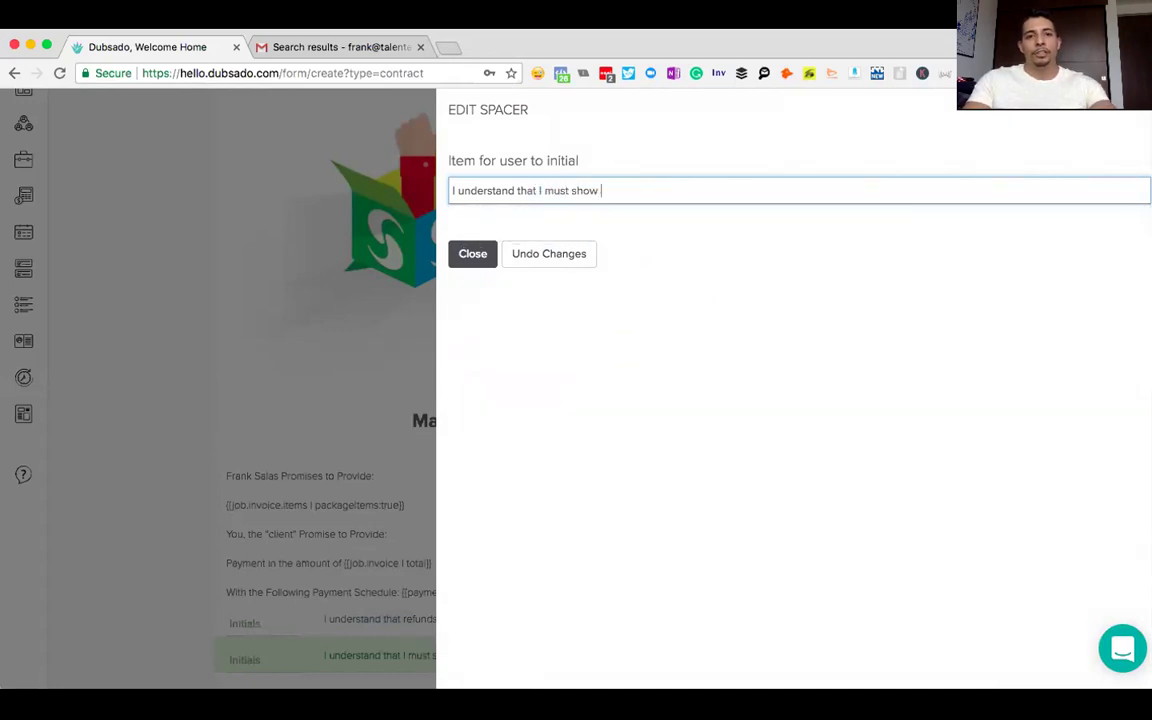
type("up to meetings on time")
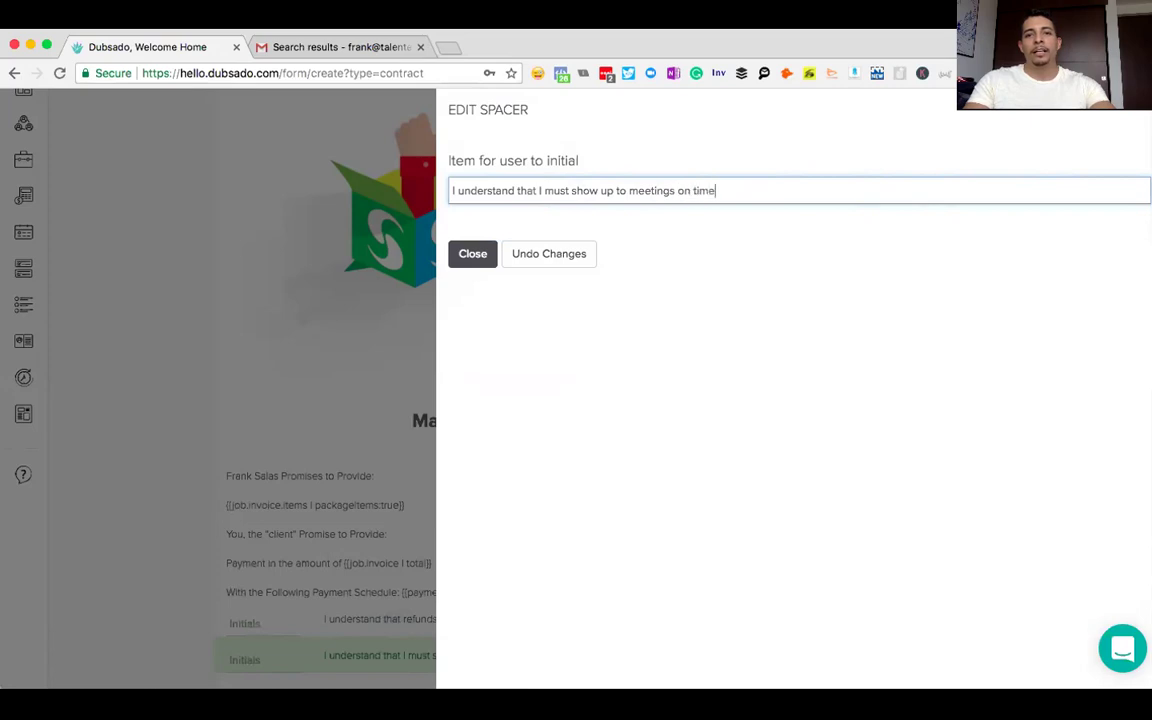
type(", if I do NOT sh")
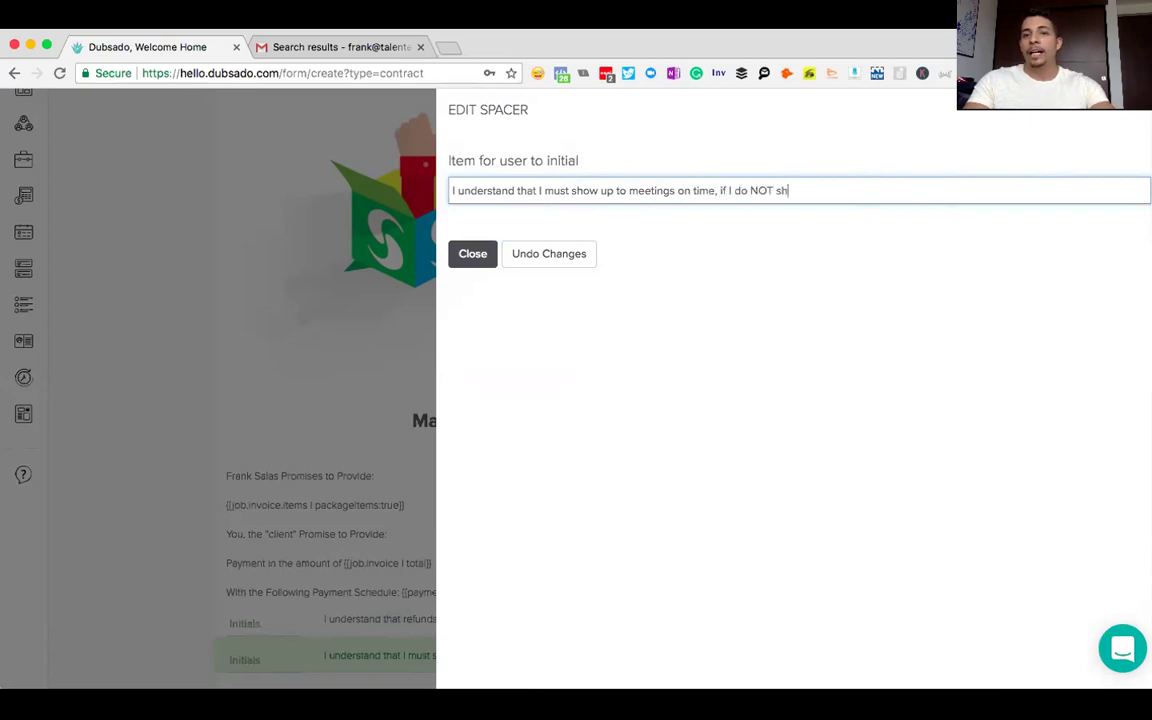
type("ow up to meetings on time, I mUST p")
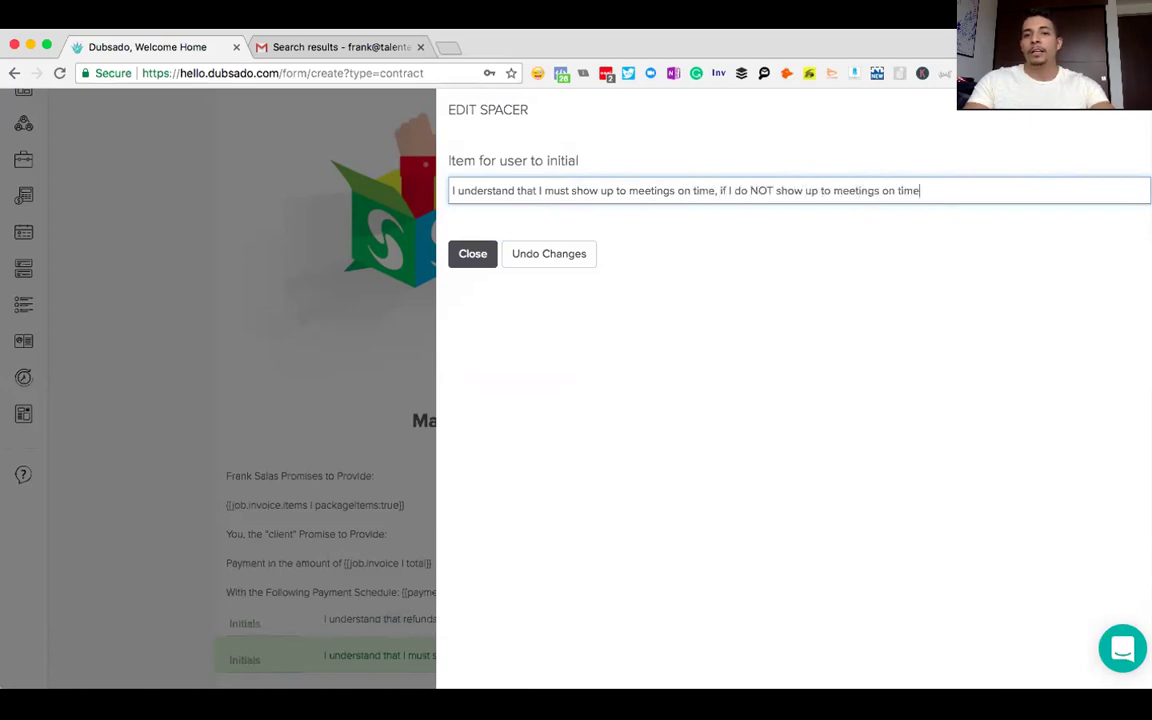
key("BackSpace")
key("BackSpace")
key("BackSpace")
key("BackSpace")
key("BackSpace")
key("BackSpace")
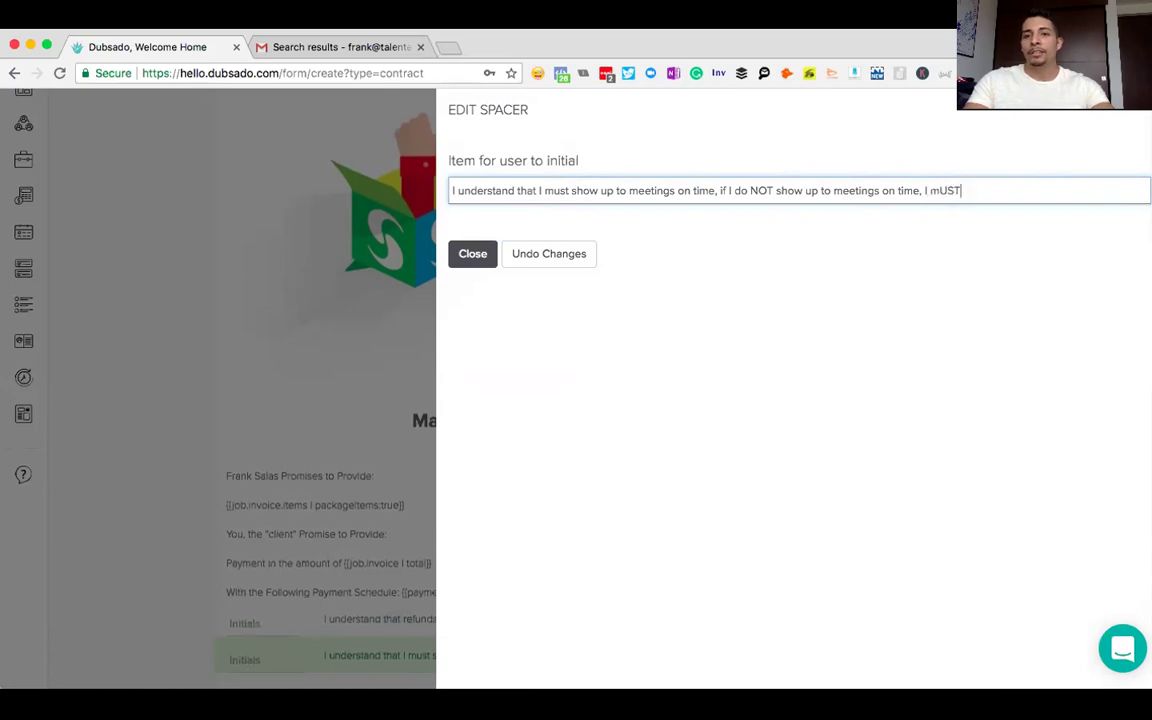
type("MUST pay for an")
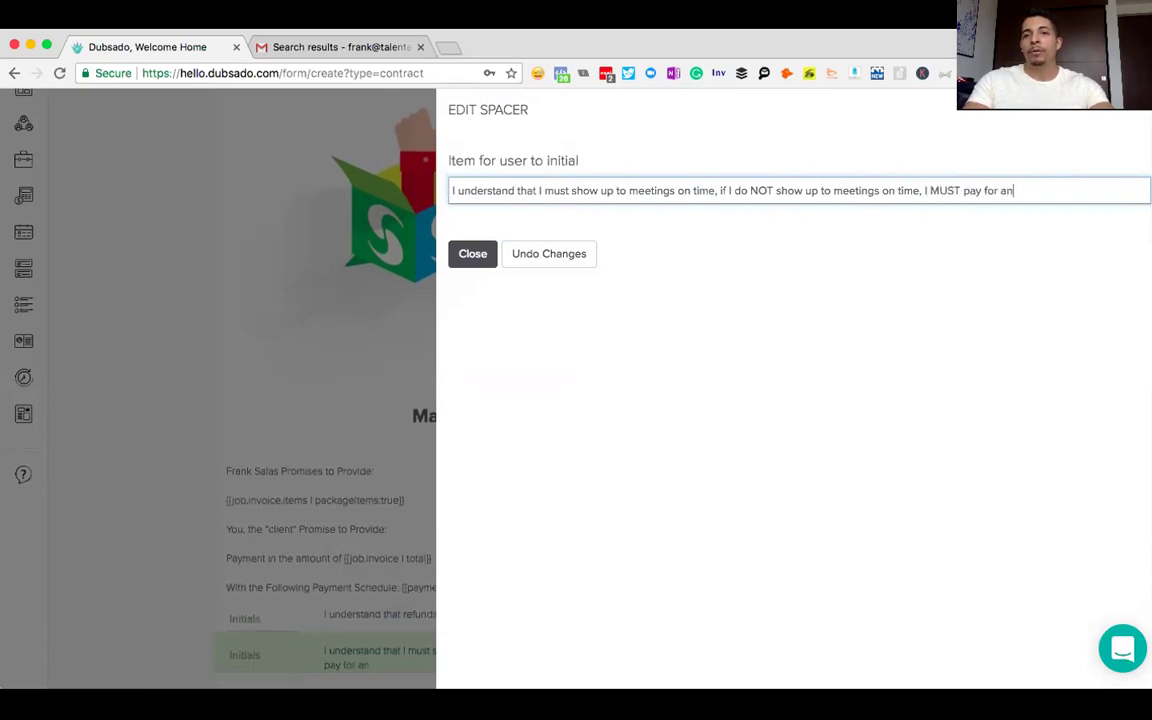
type("other session.")
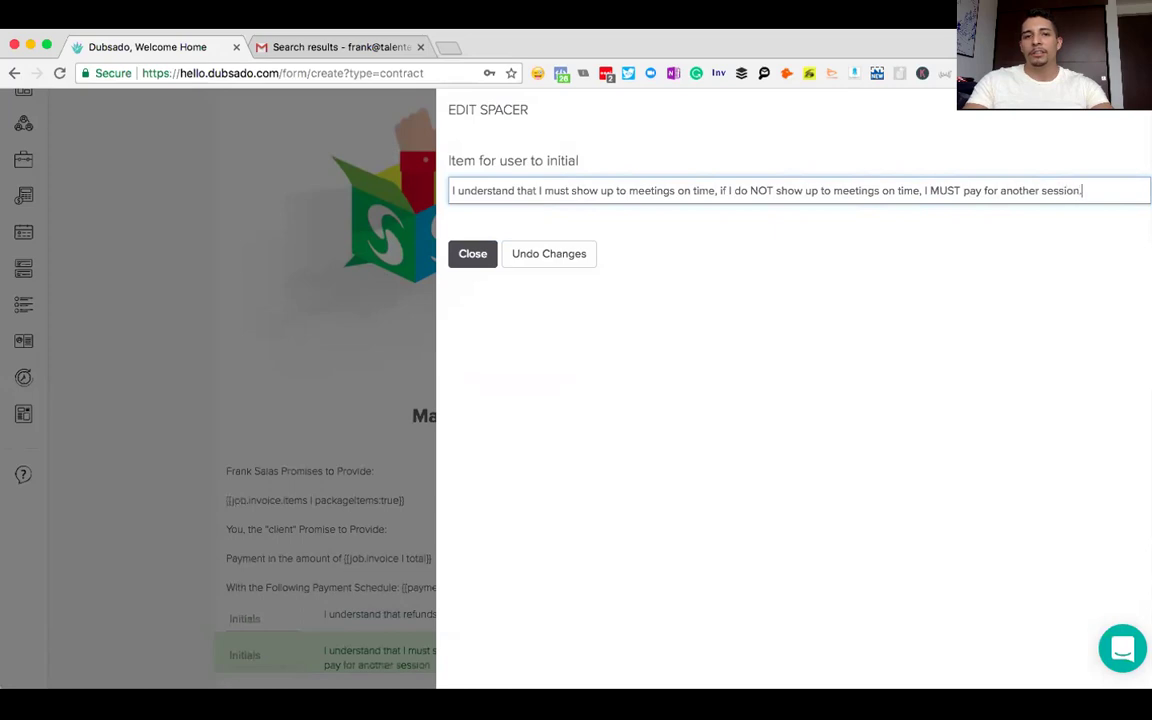
key("BackSpace")
type("at")
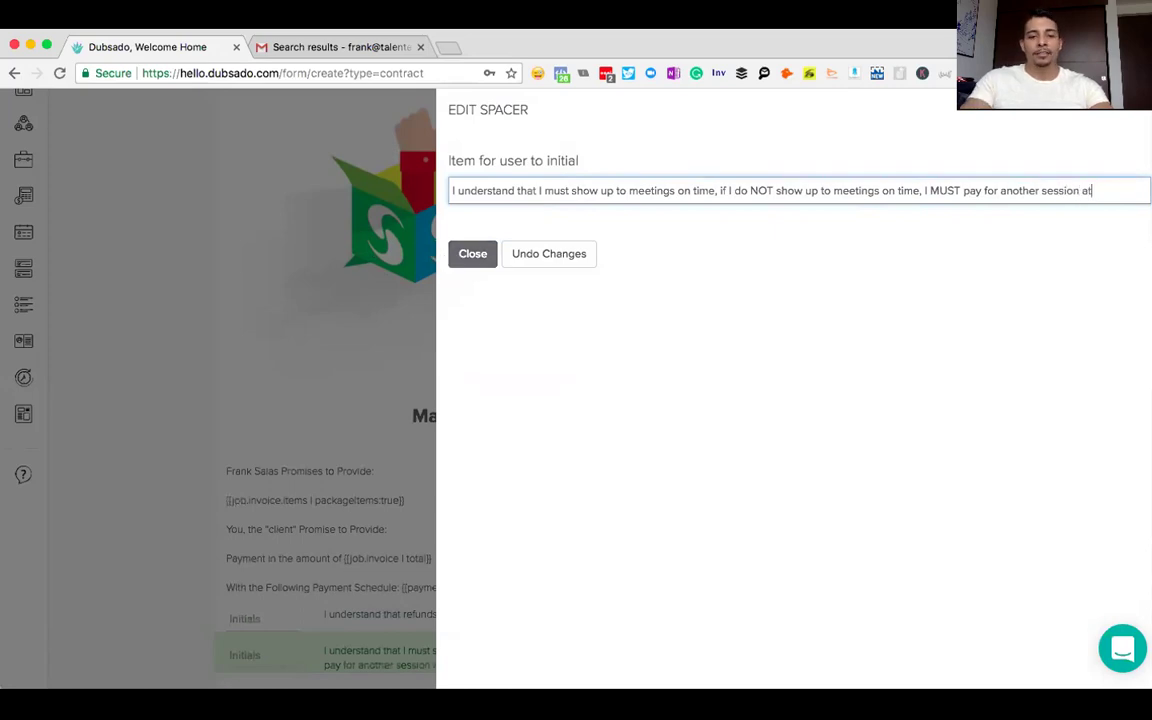
type(" $1,000.")
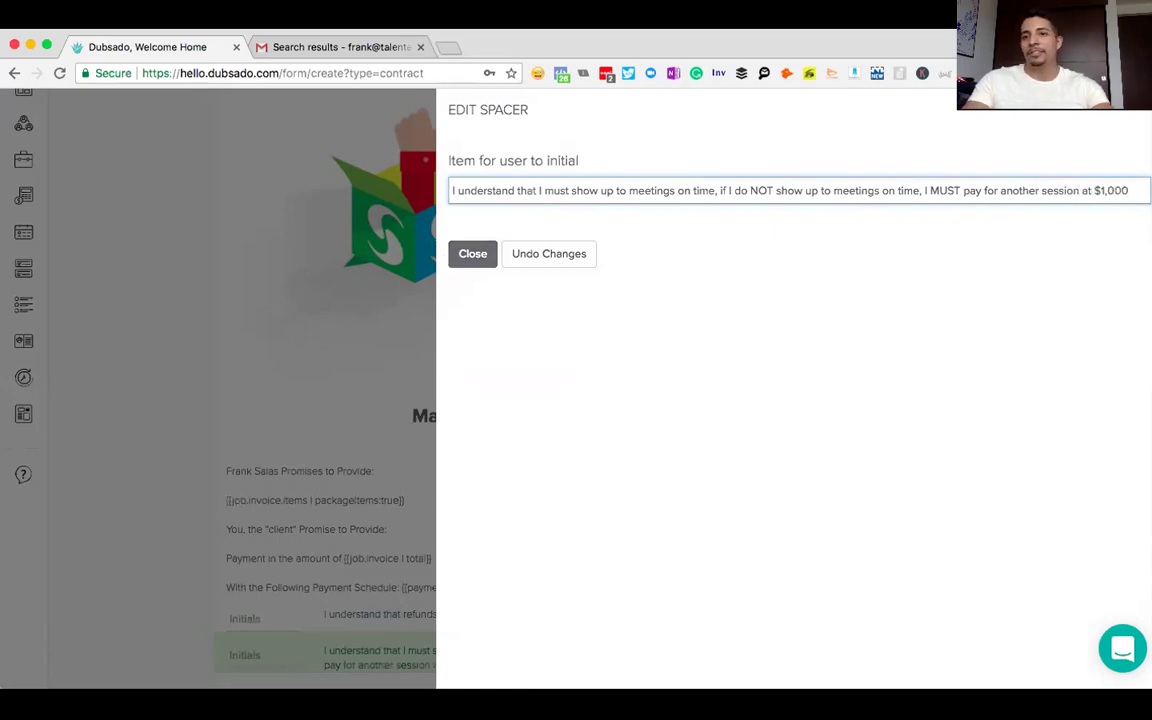
left_click(460, 262)
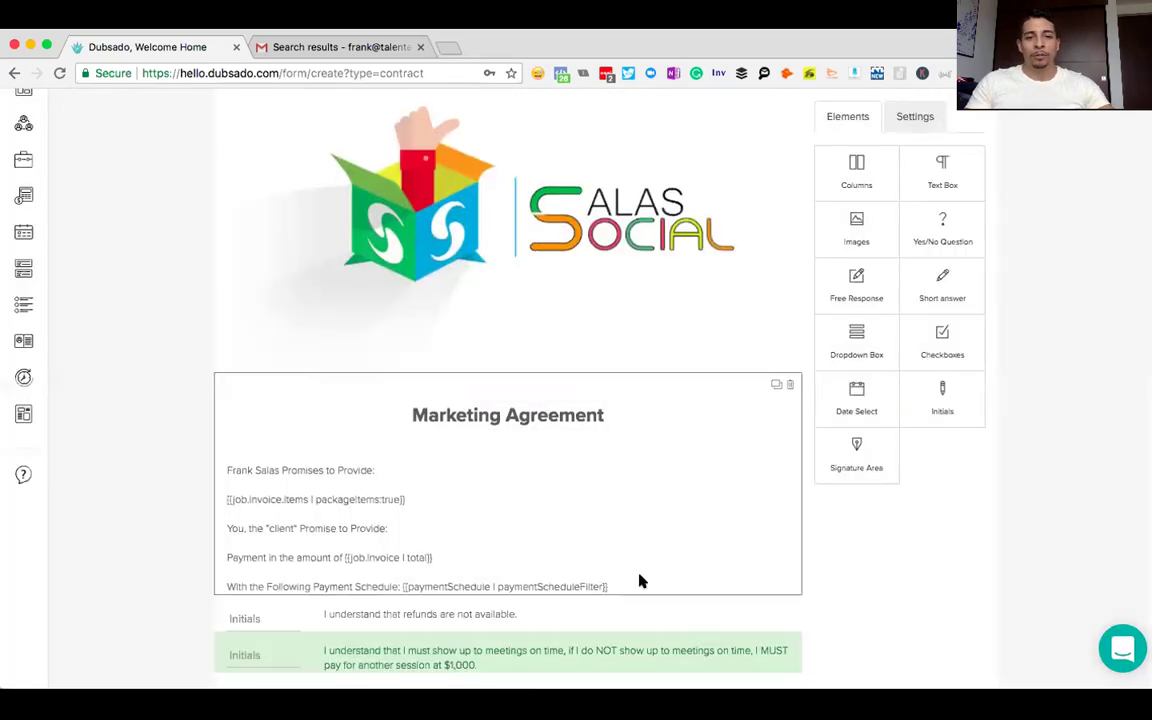
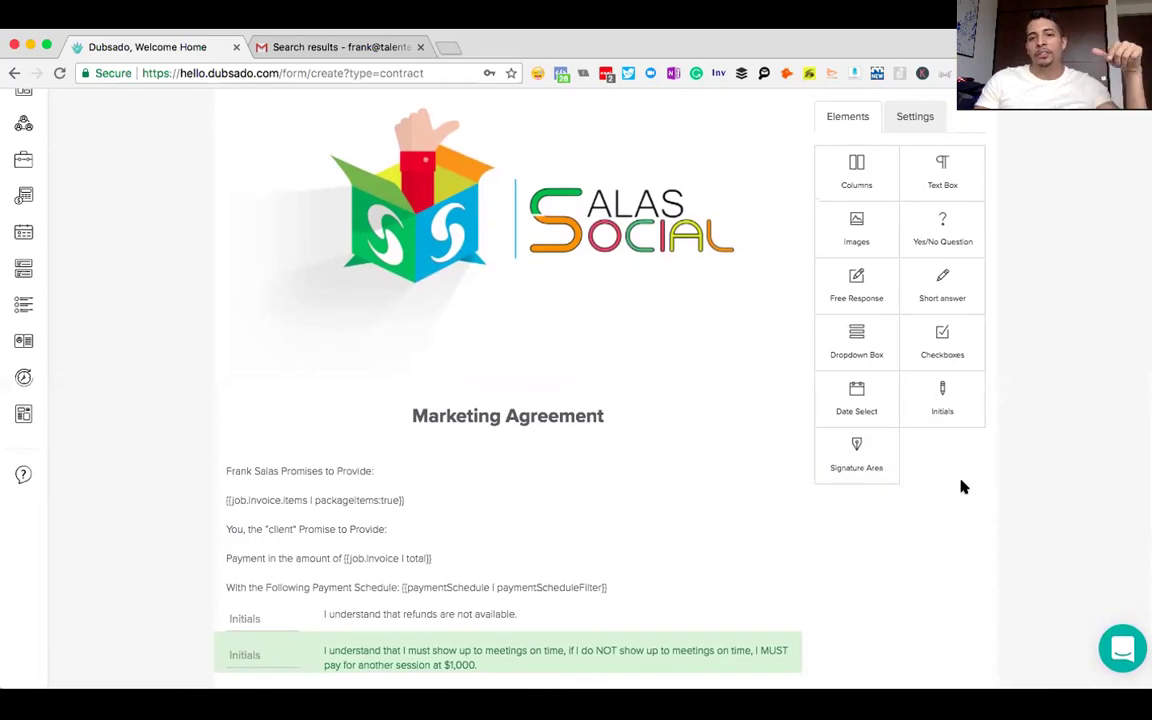
- Add a text box headed with the client full-name smart field and 'The Client'
left_click(940, 172)
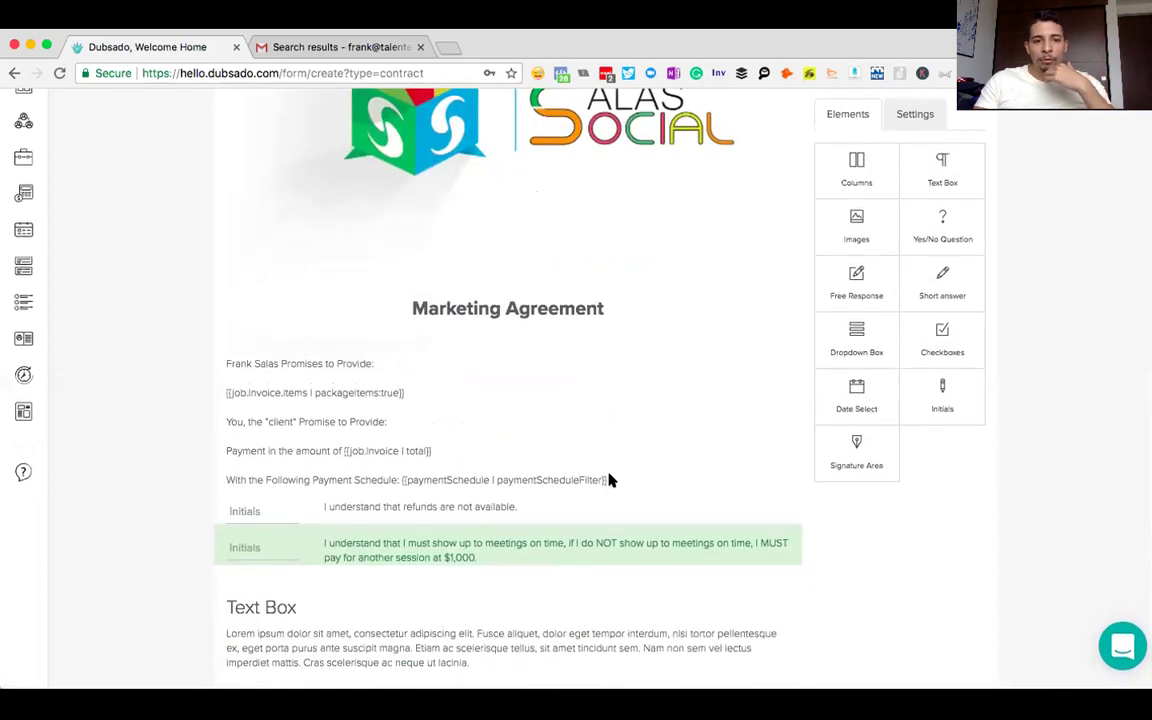
left_click(277, 622)
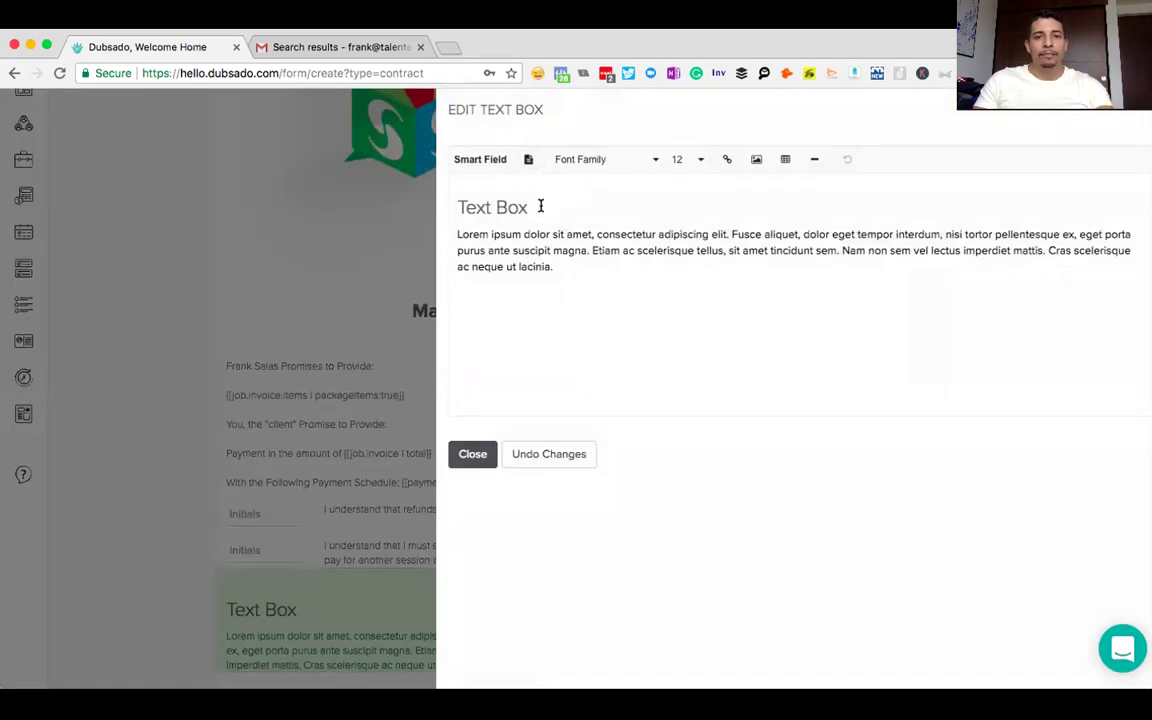
left_click_drag(537, 207, 434, 212)
type("The ")
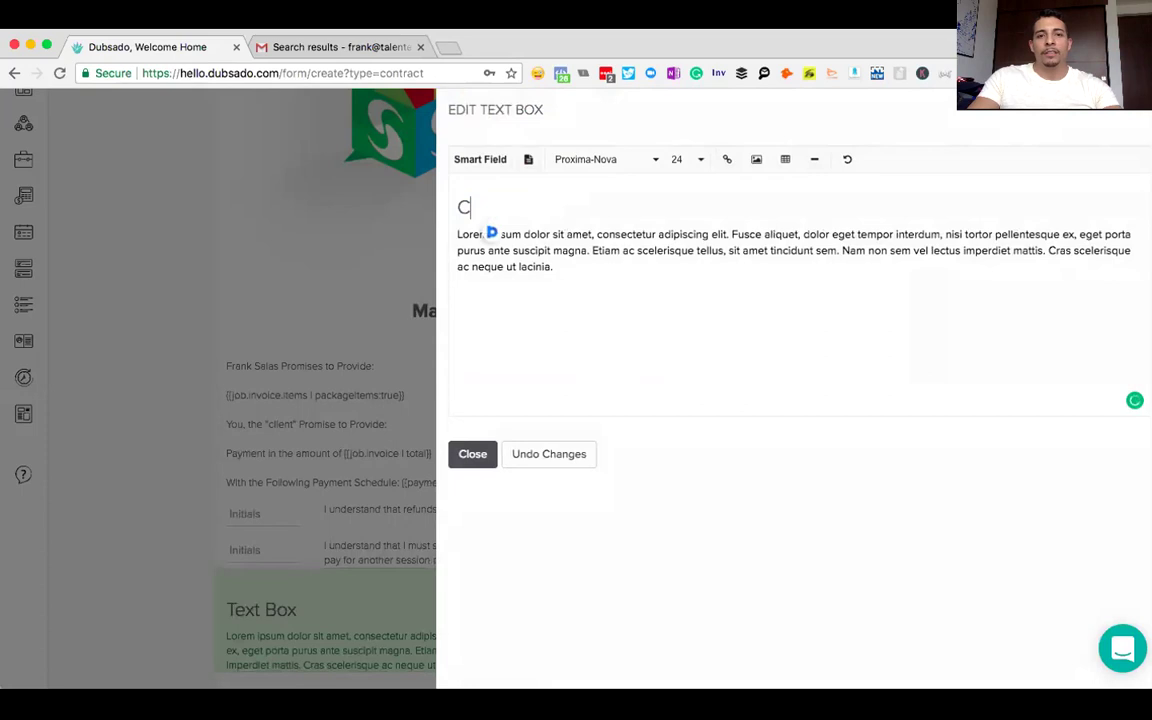
type("Client")
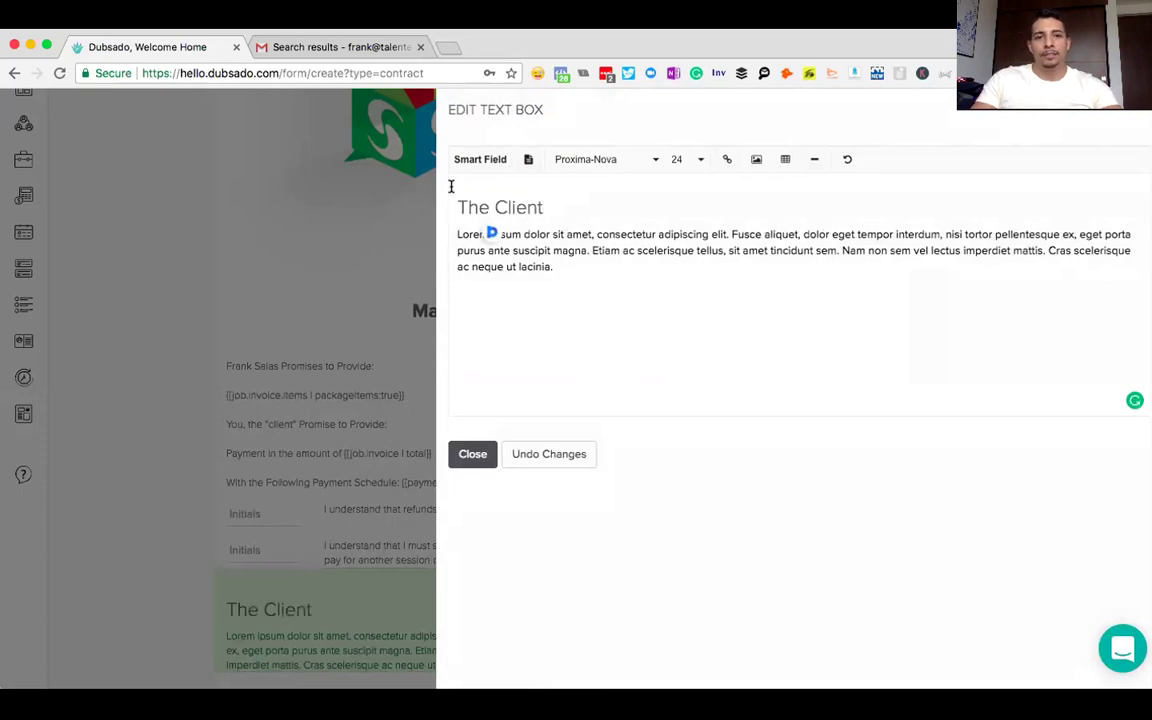
left_click(477, 163)
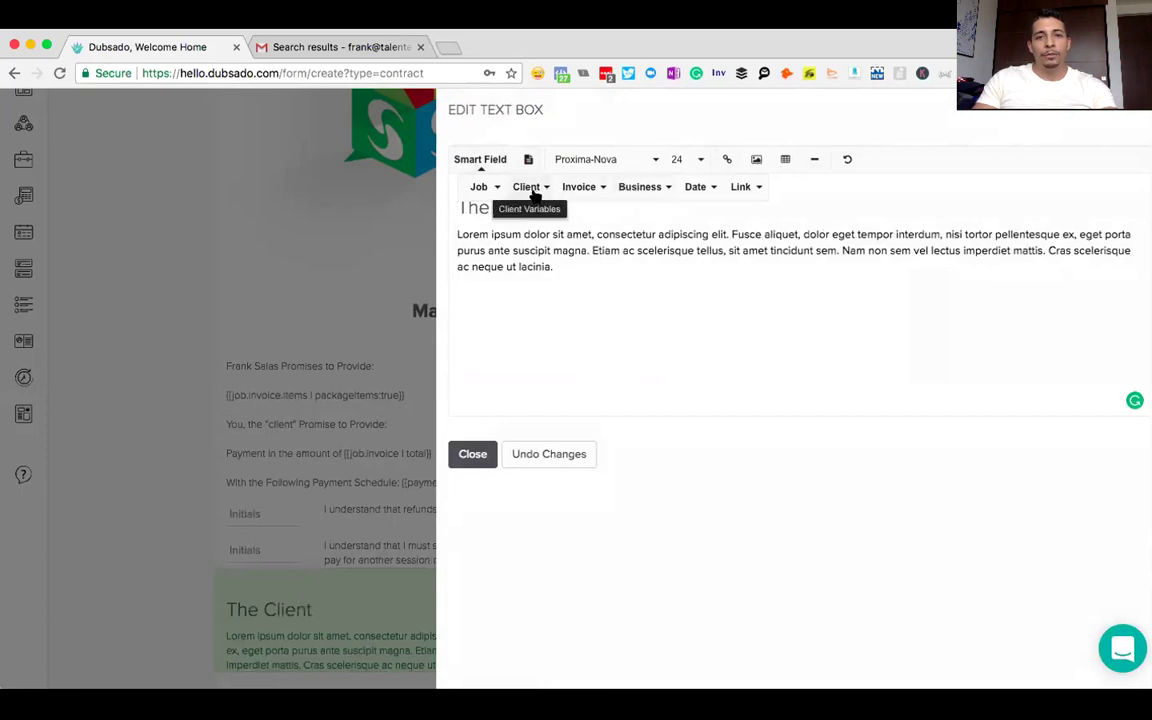
left_click(533, 190)
left_click(550, 212)
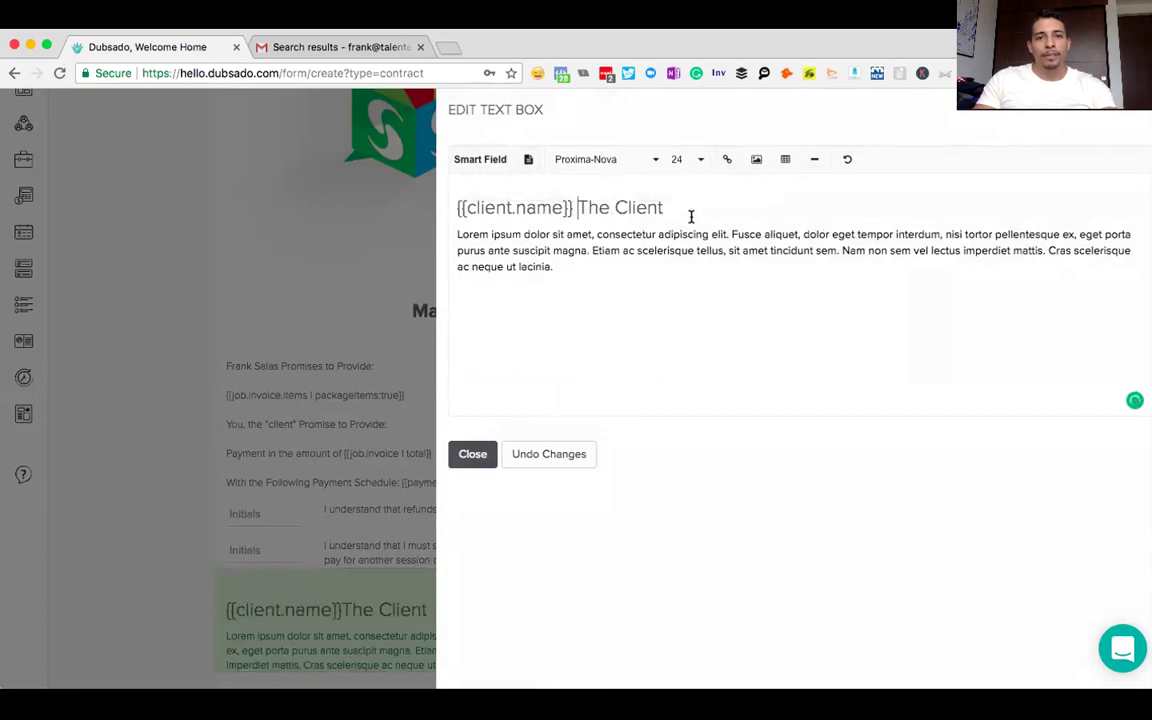
- Replace the placeholder paragraph with the client company name field and add a signature area below
left_click_drag(553, 267, 458, 236)
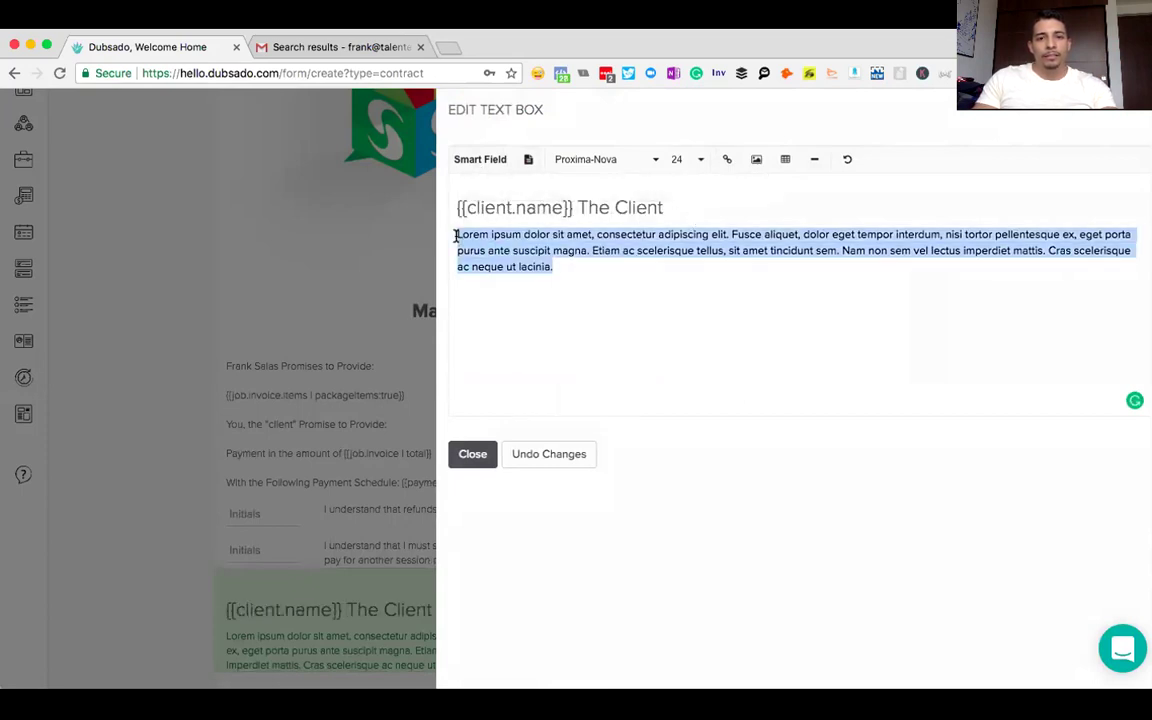
key("BackSpace")
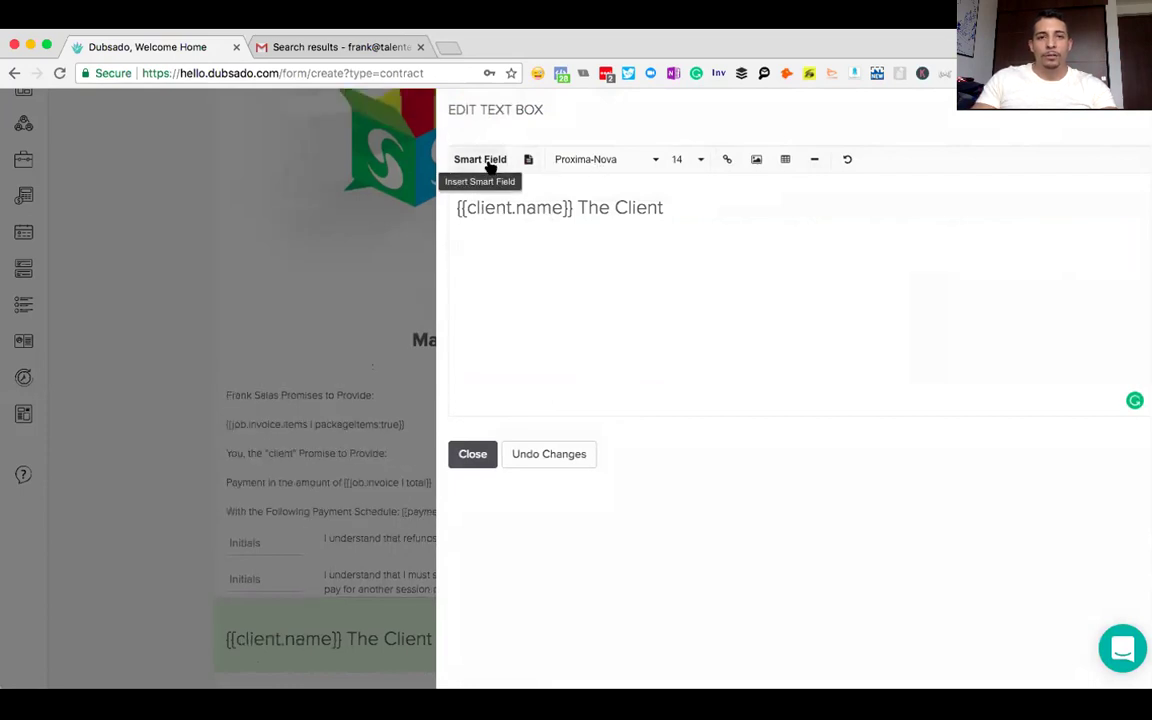
left_click(489, 163)
left_click(526, 187)
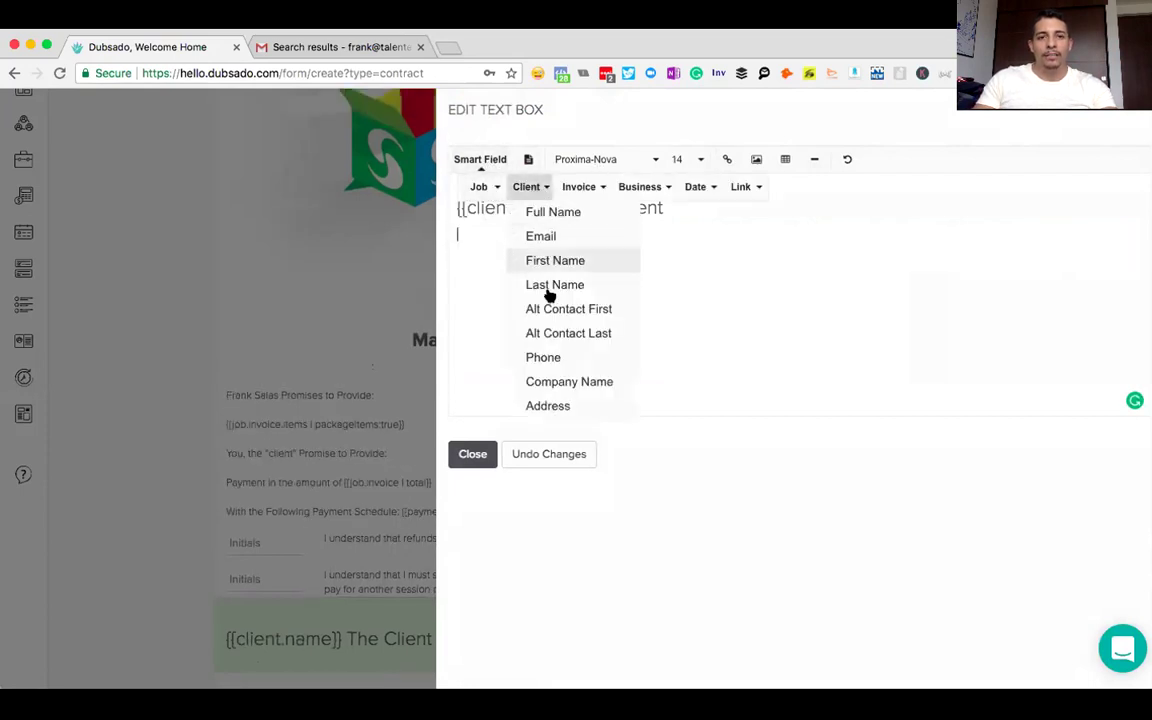
left_click(556, 384)
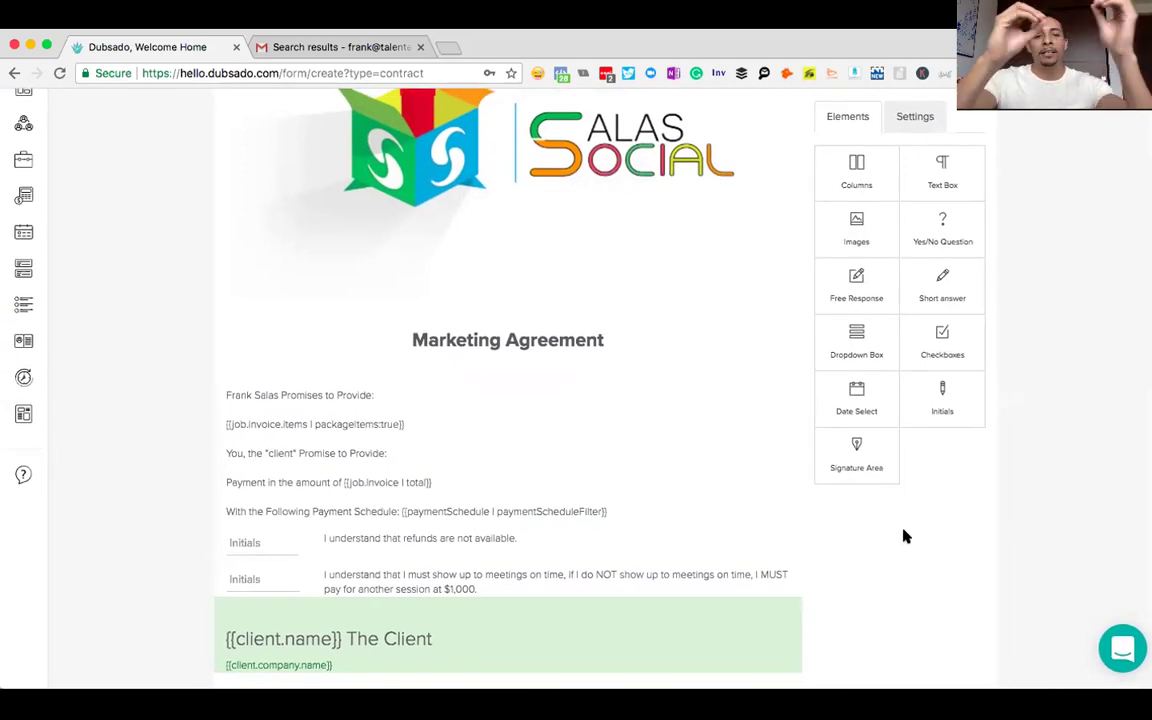
left_click(861, 473)
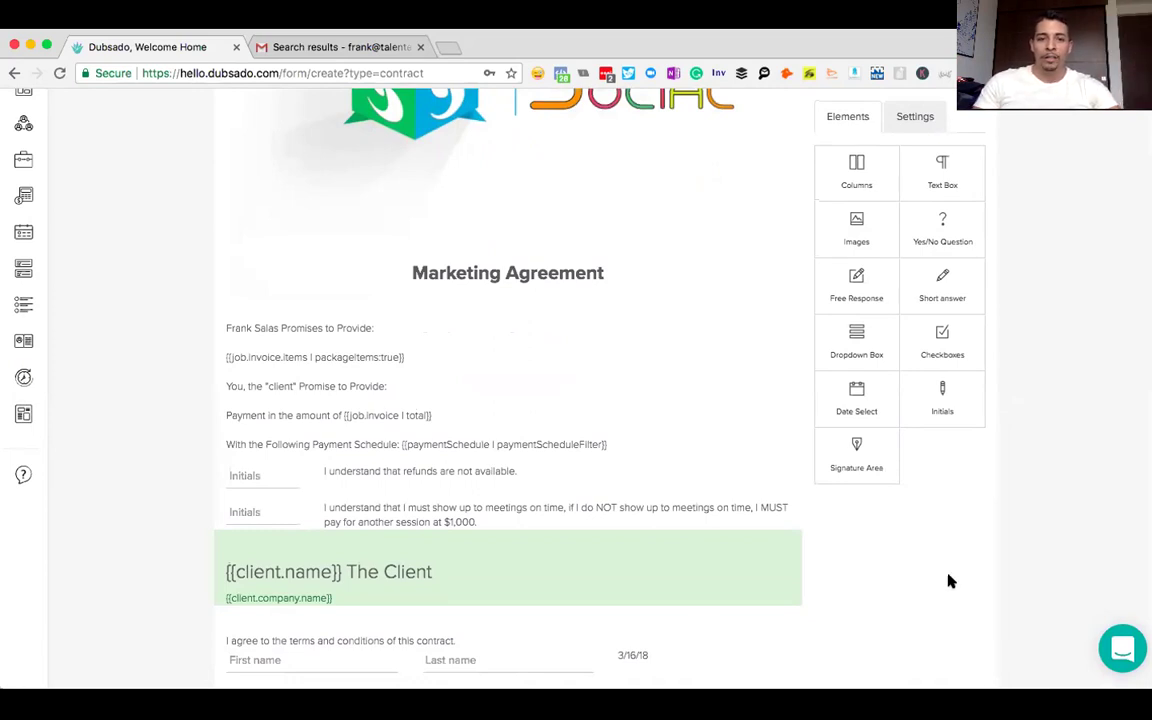
- Duplicate the {{client.name}} The Client block and move the copy below the signature area
mouse_move(740, 583)
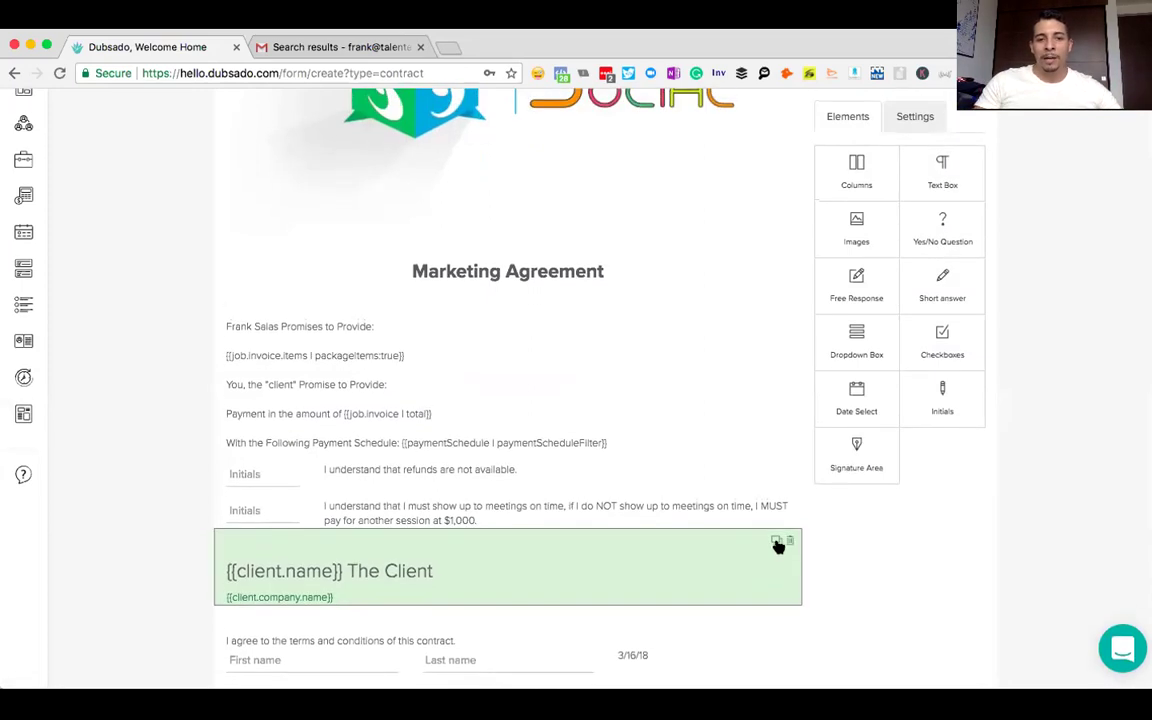
left_click(777, 543)
left_click_drag(661, 482, 605, 379)
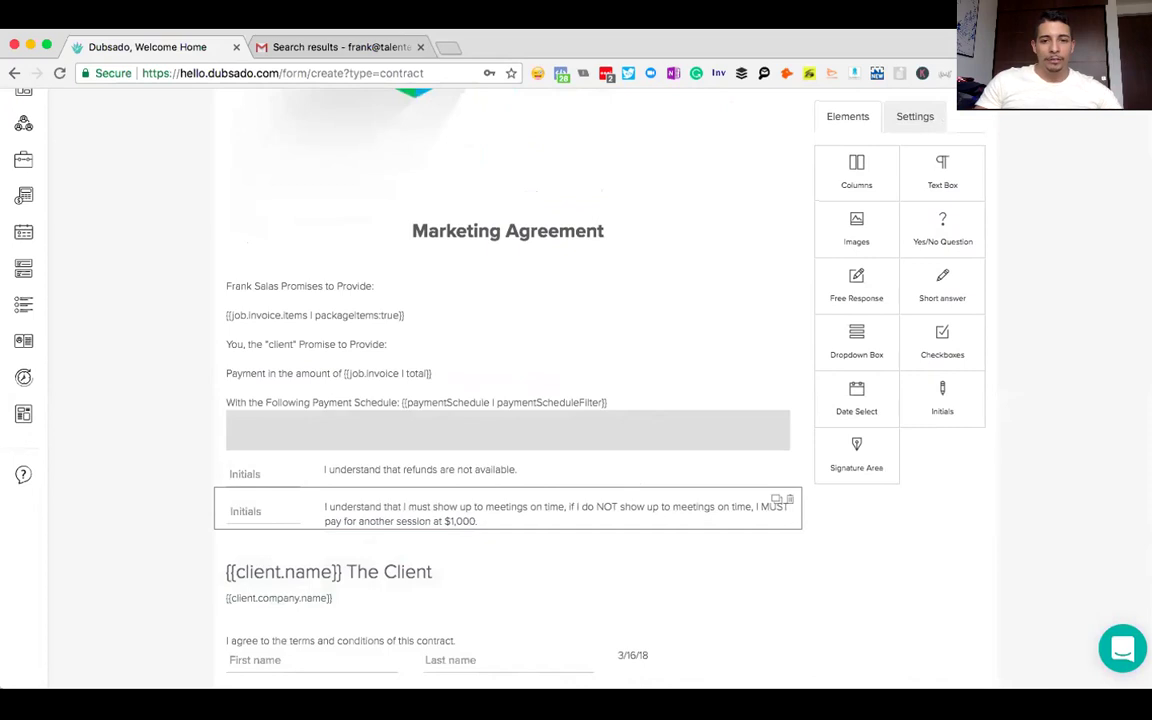
left_click_drag(588, 567, 666, 626)
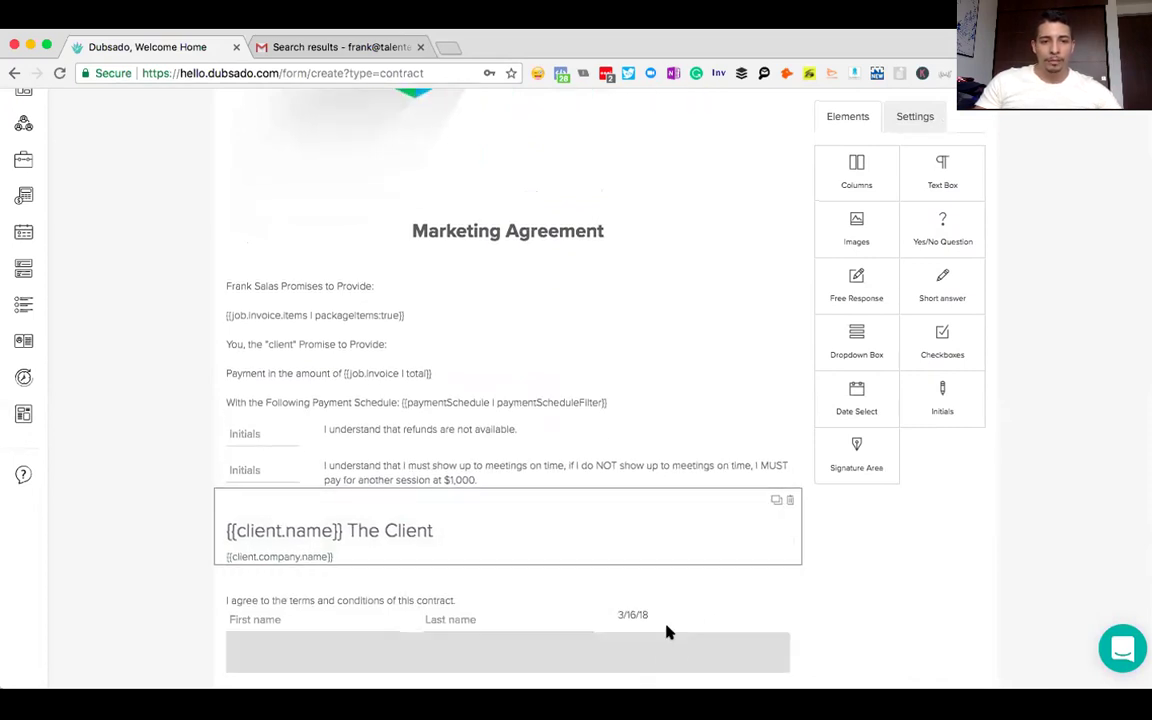
left_click_drag(660, 677, 670, 650)
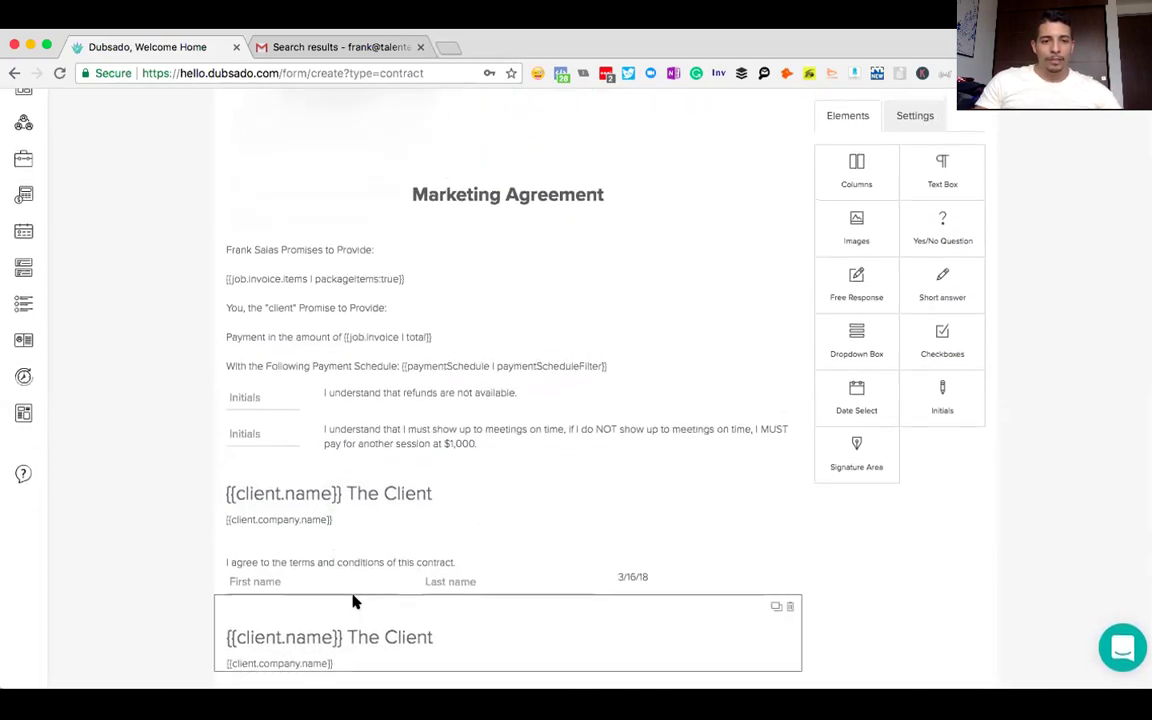
- Open the copied block and try swapping its heading for the business owner's name field
left_click(326, 630)
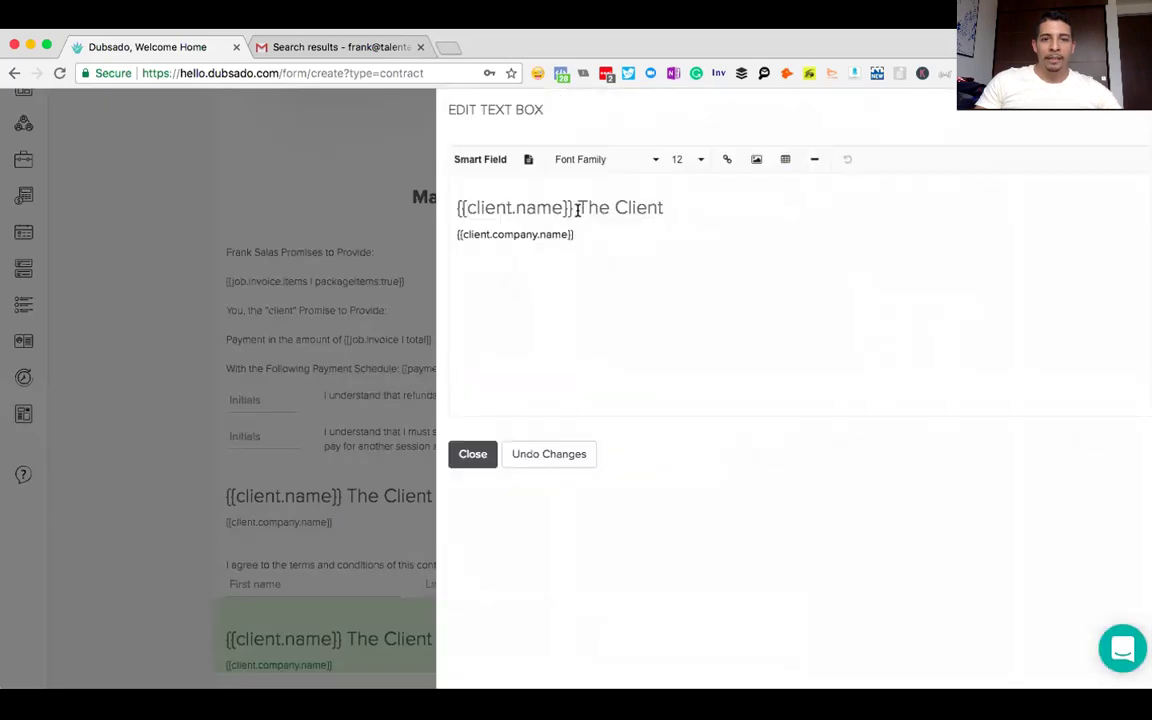
left_click(535, 206)
left_click_drag(664, 208, 450, 185)
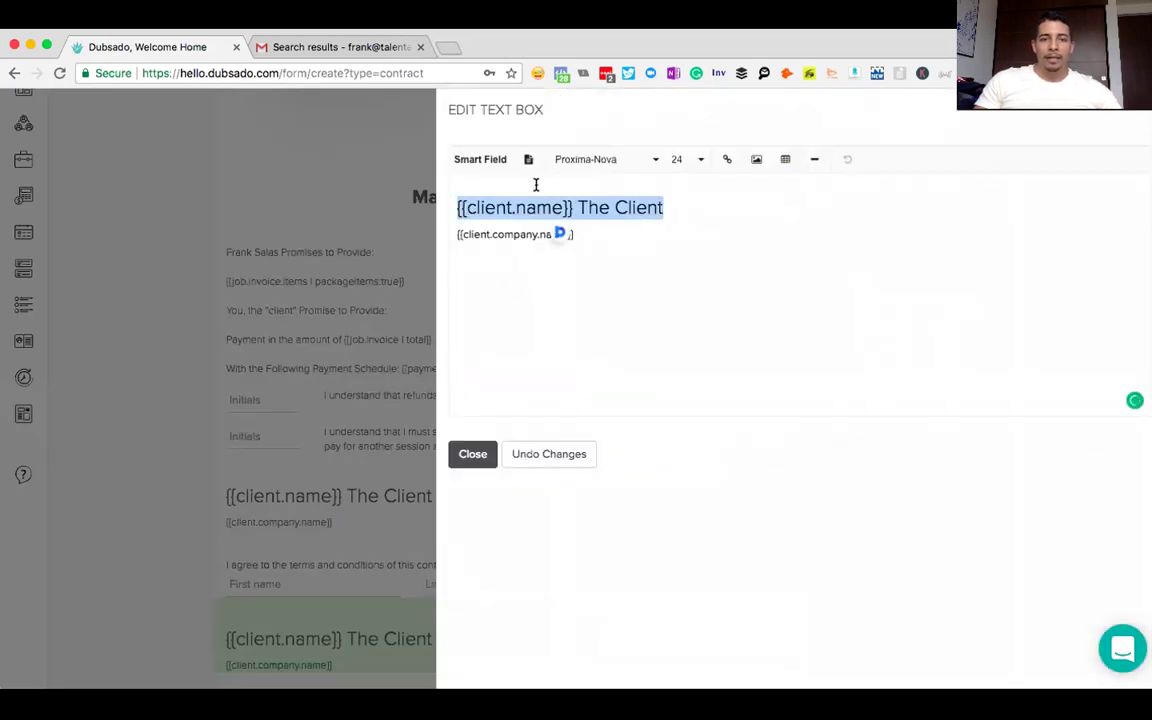
left_click(465, 162)
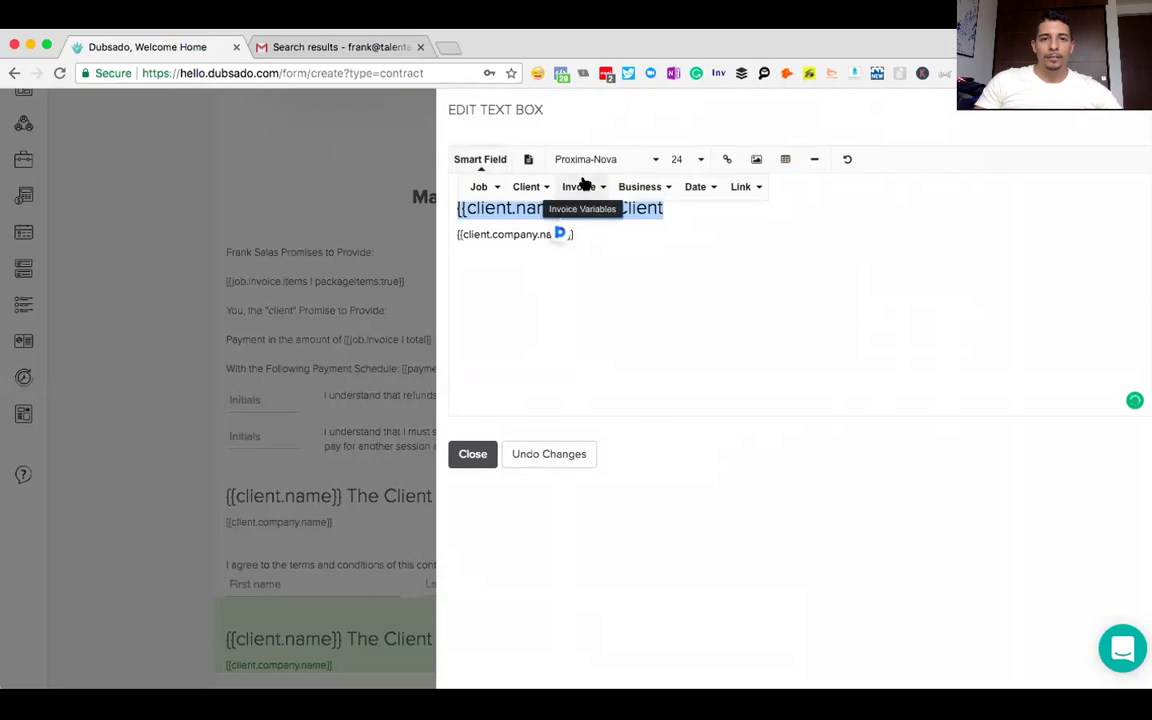
left_click(640, 187)
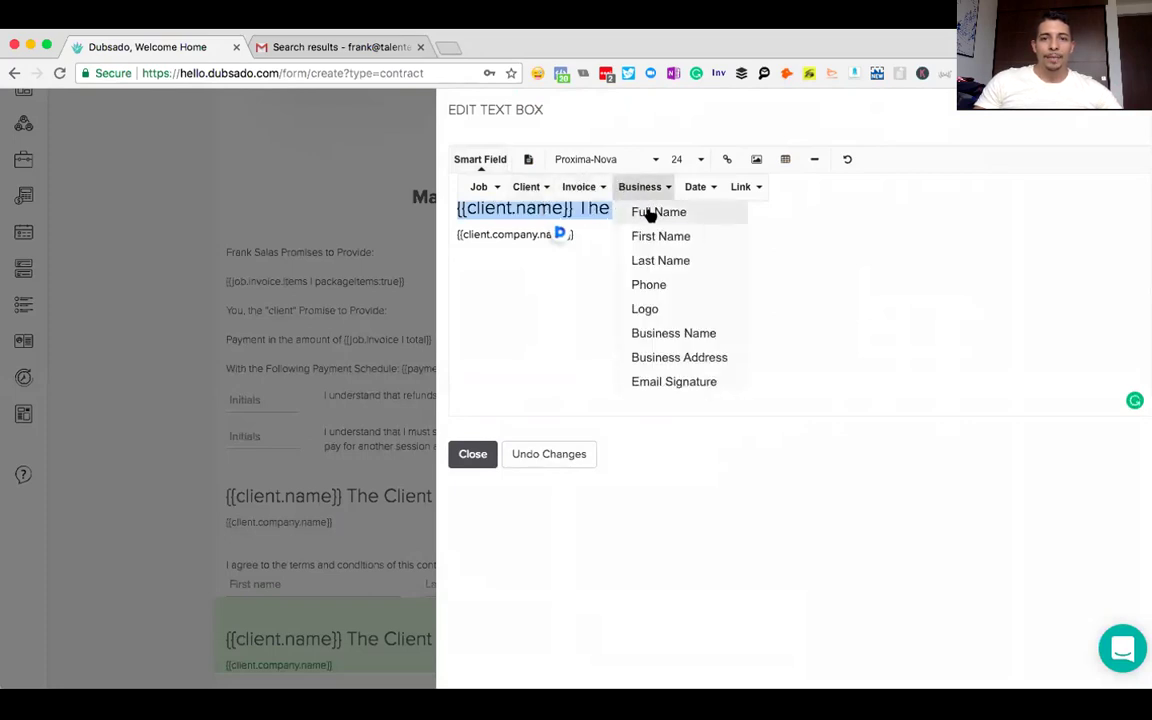
left_click(655, 212)
left_click_drag(576, 234, 454, 235)
key("super+a")
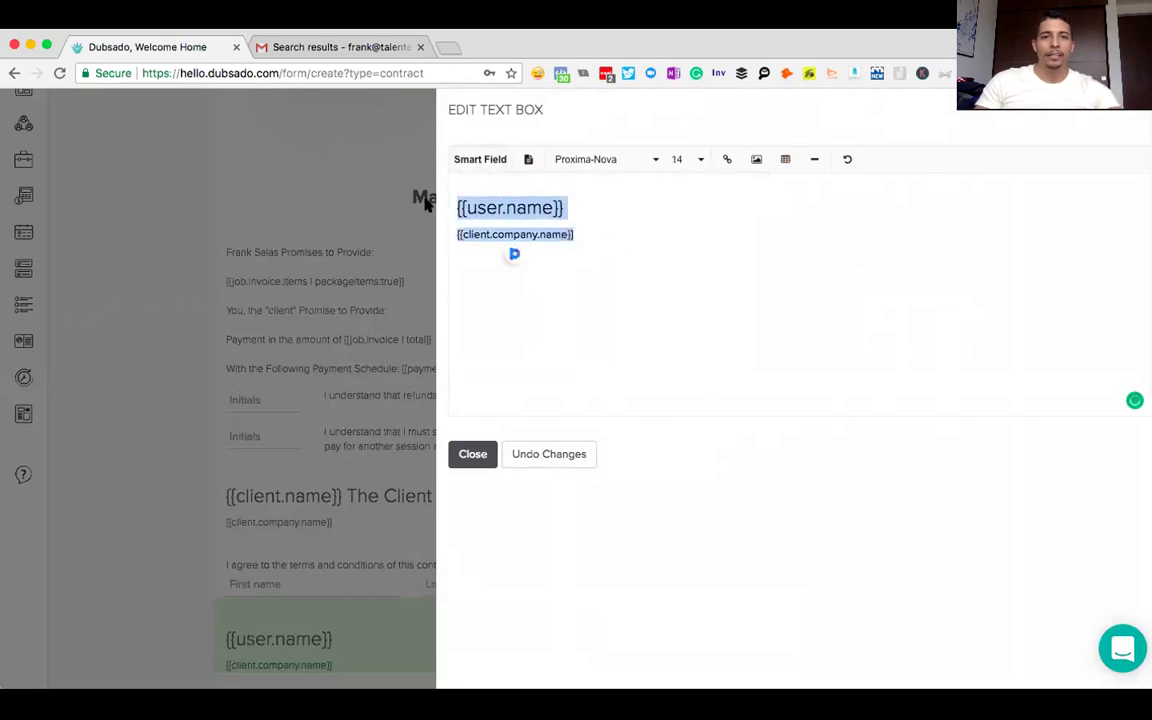
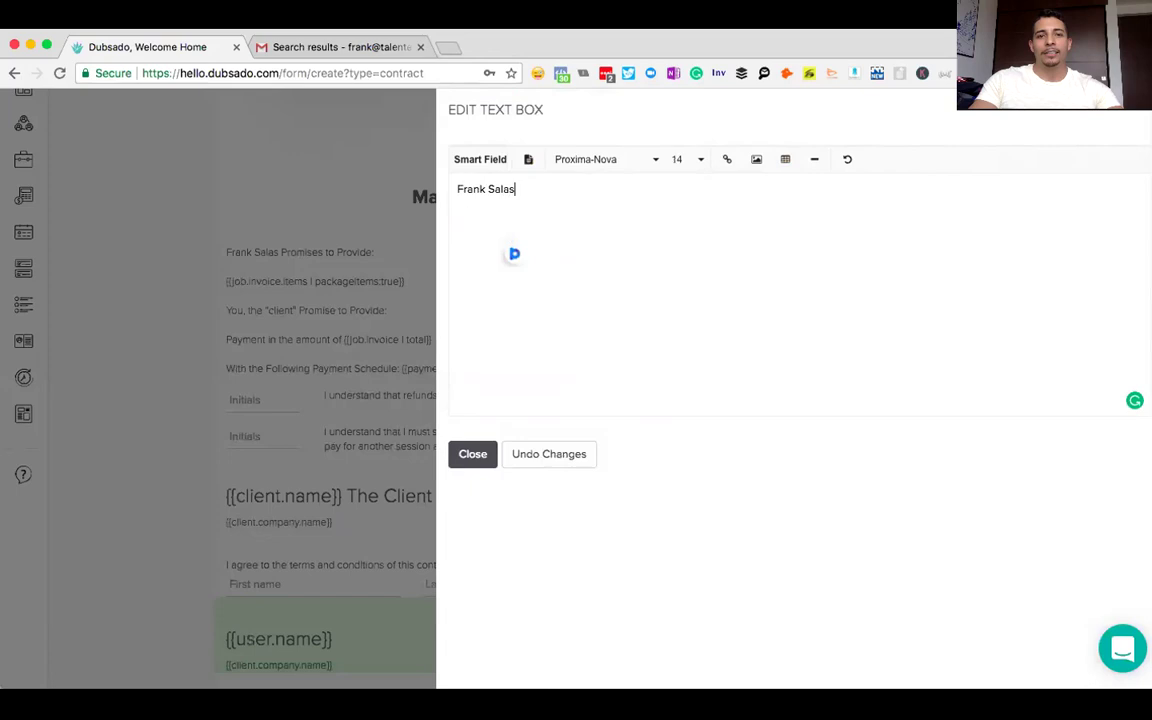
key("super+z")
key("super+z")
- Set the heading to the provider's own name and the company line to a short tagline
left_click(633, 231)
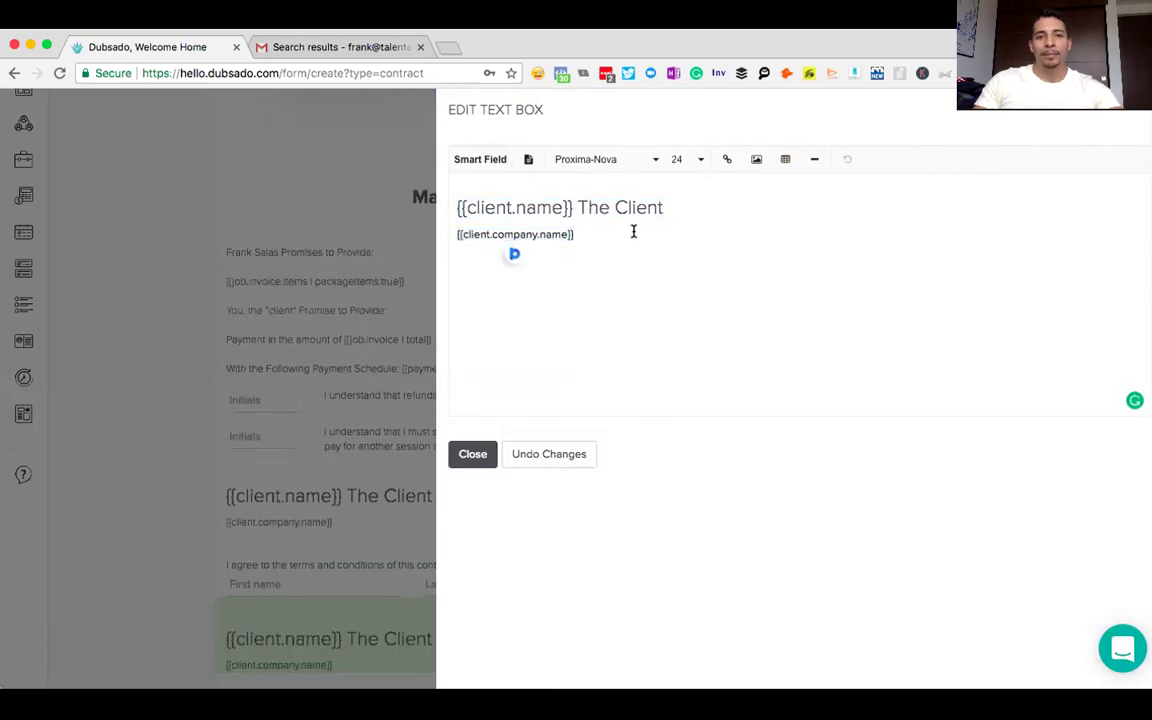
left_click_drag(667, 212, 446, 210)
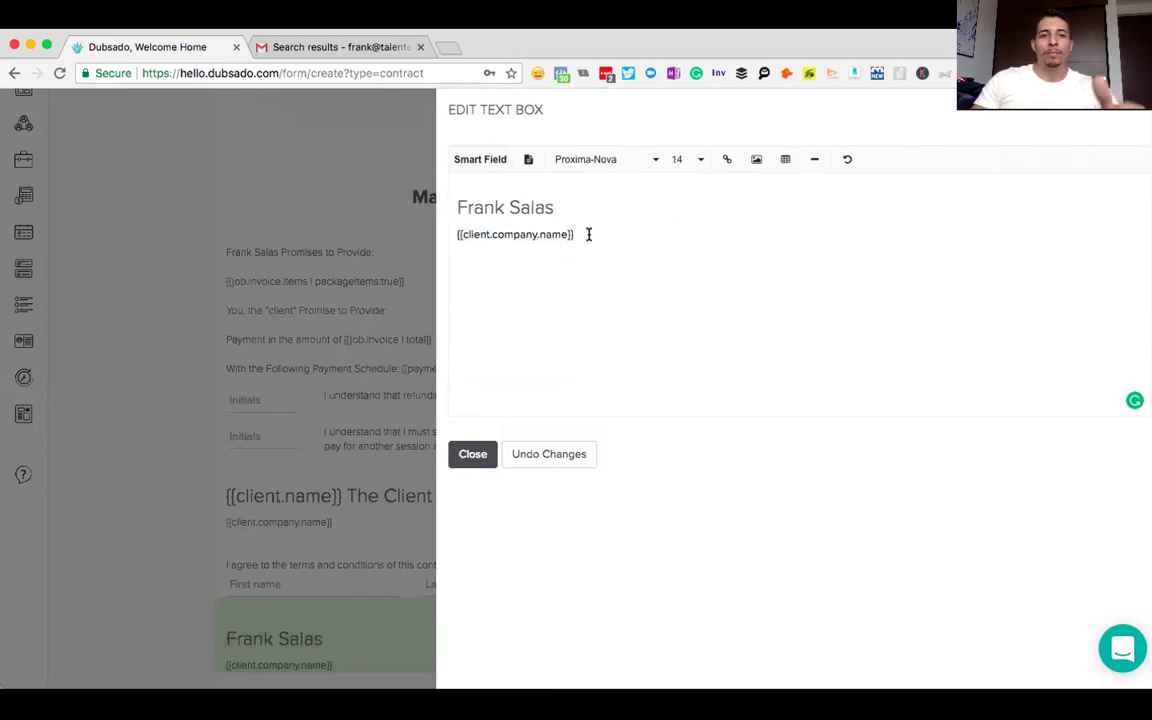
left_click_drag(589, 234, 454, 221)
type("Ta")
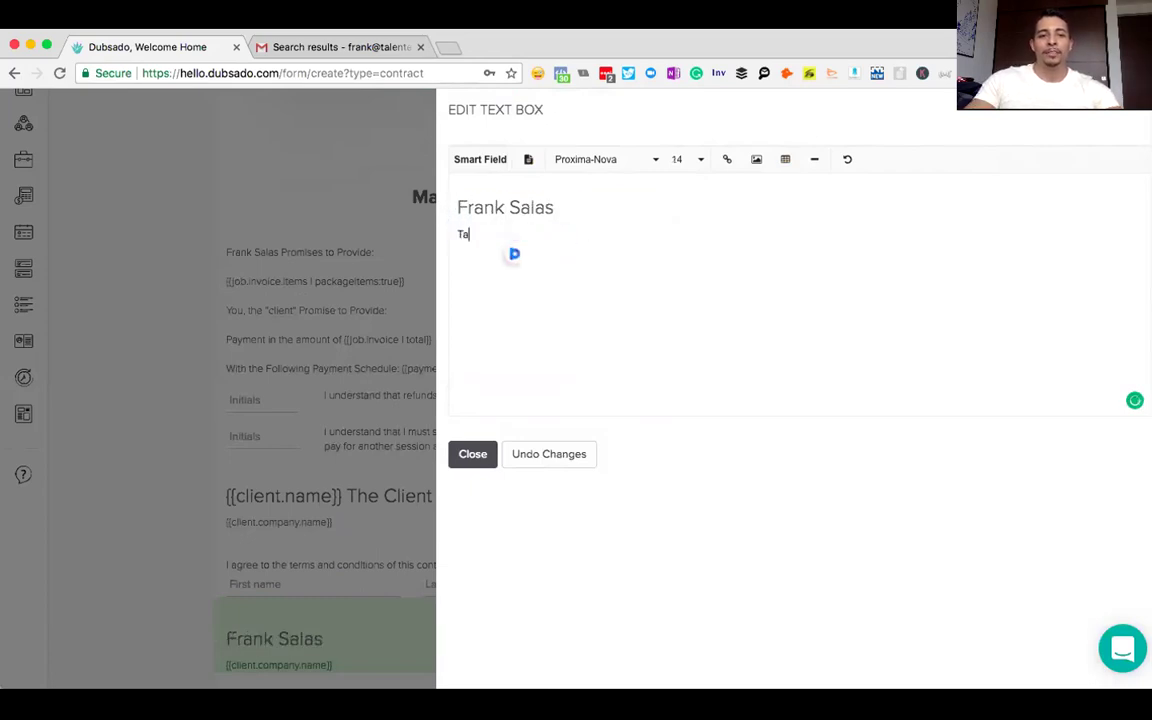
type("letned Mr. Salas")
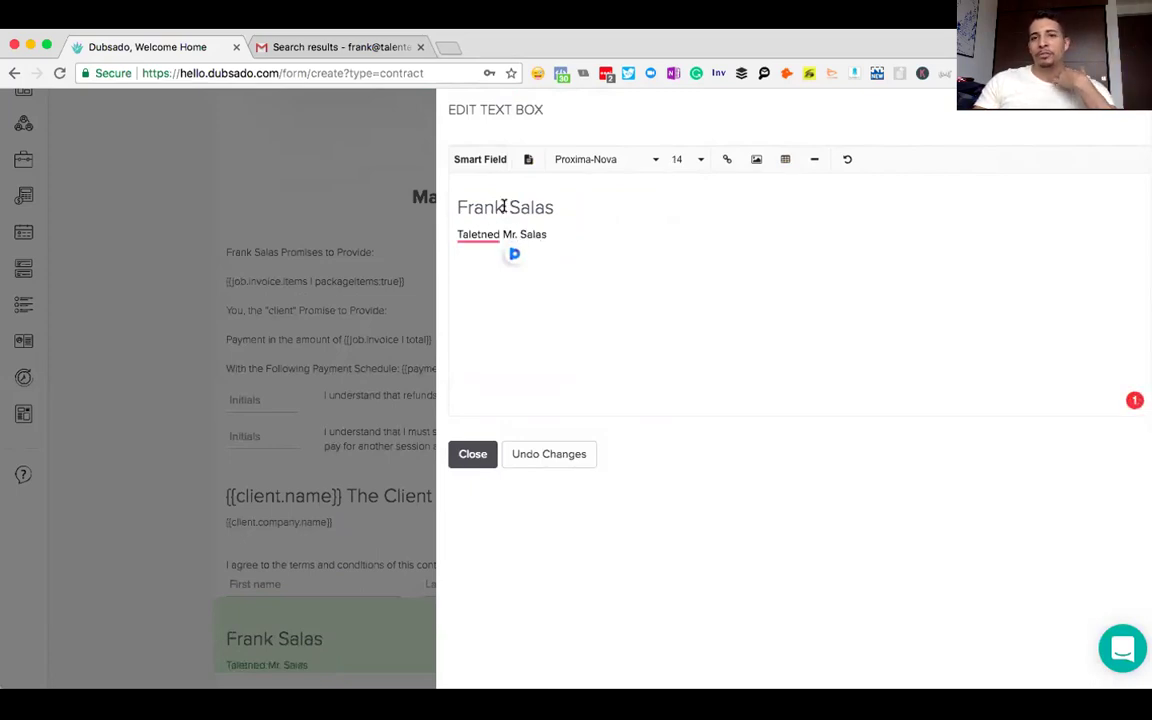
left_click(470, 457)
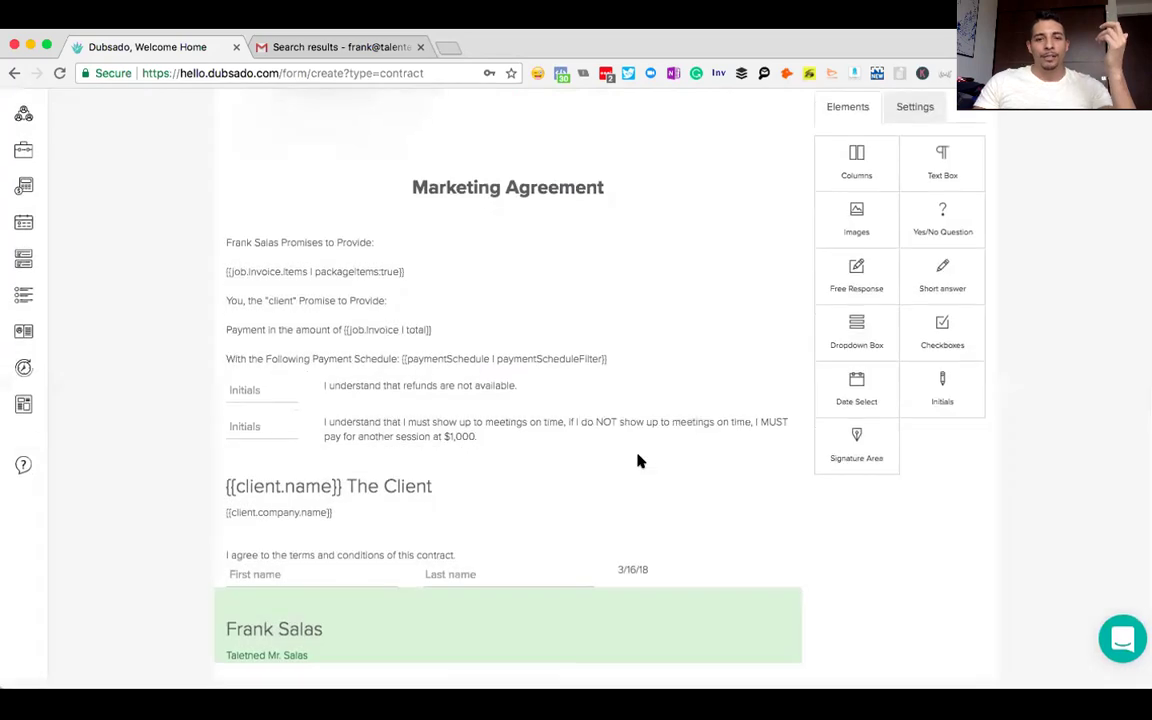
- Tick 'Is this for you (the owner) to sign?' on the lower signature area
scroll(706, 435, "down", 2)
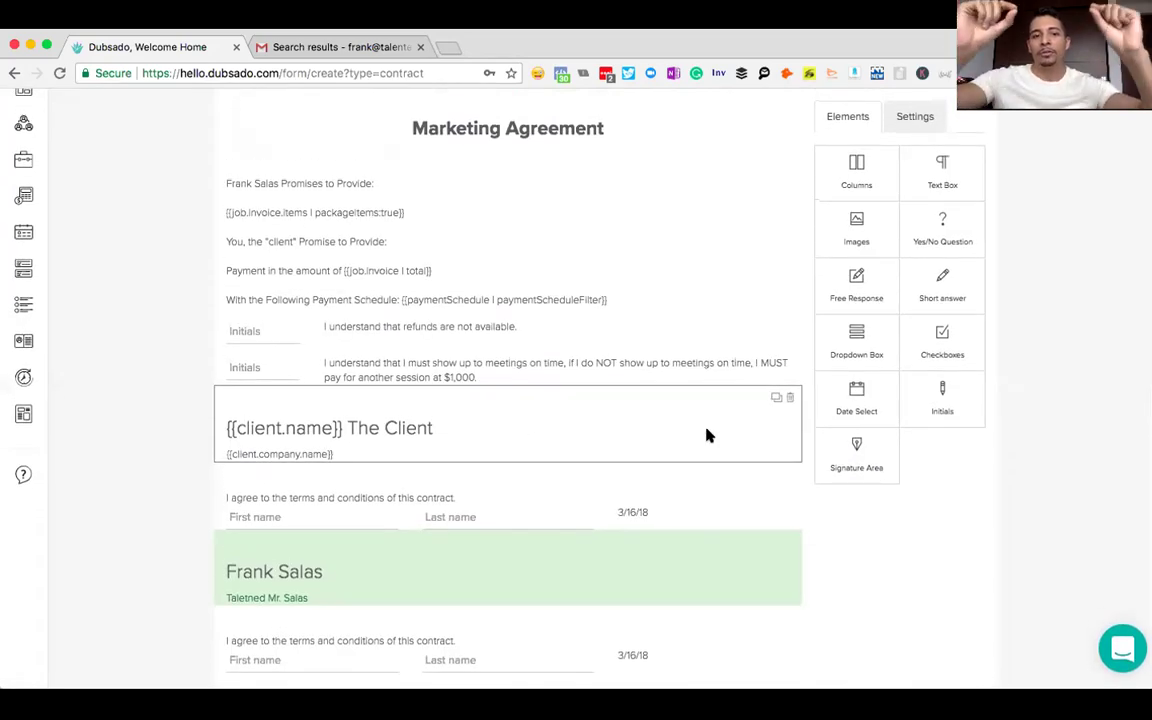
left_click(47, 51)
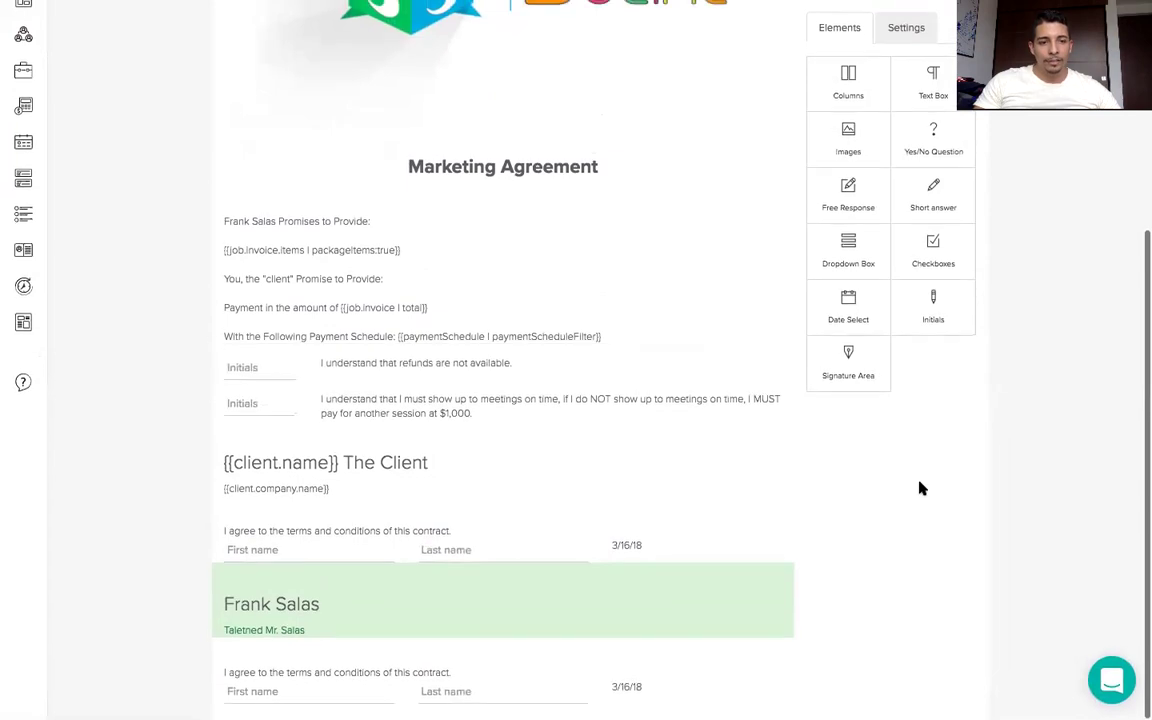
left_click(404, 674)
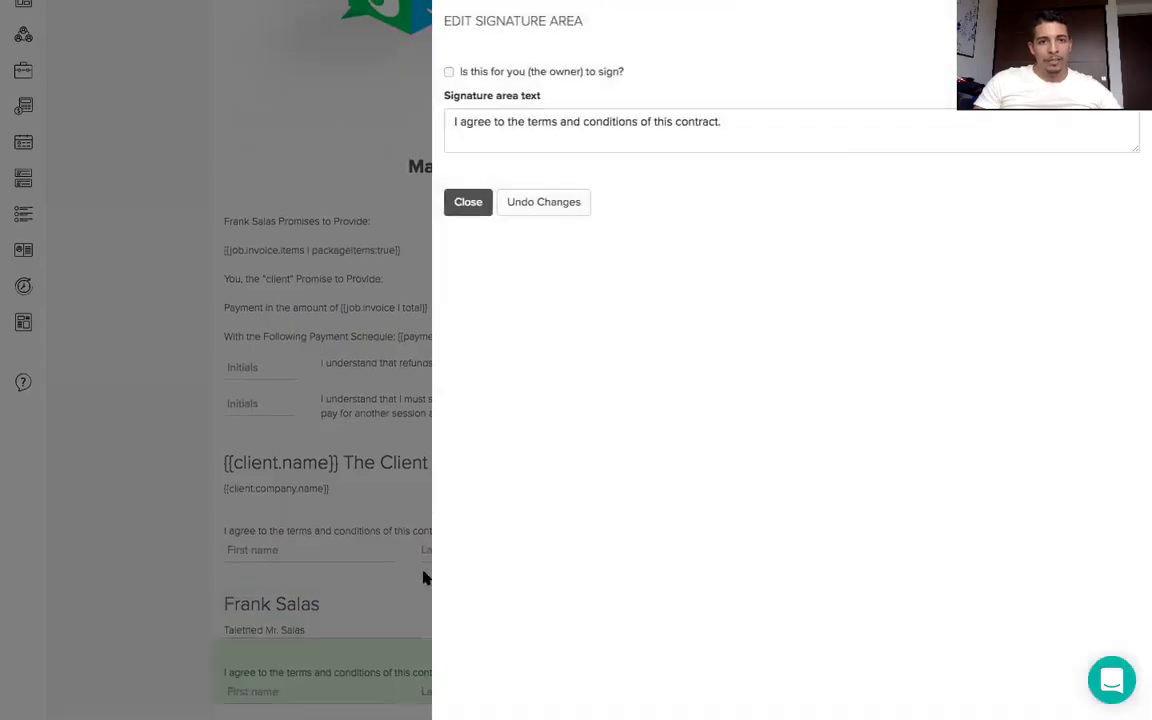
left_click(449, 72)
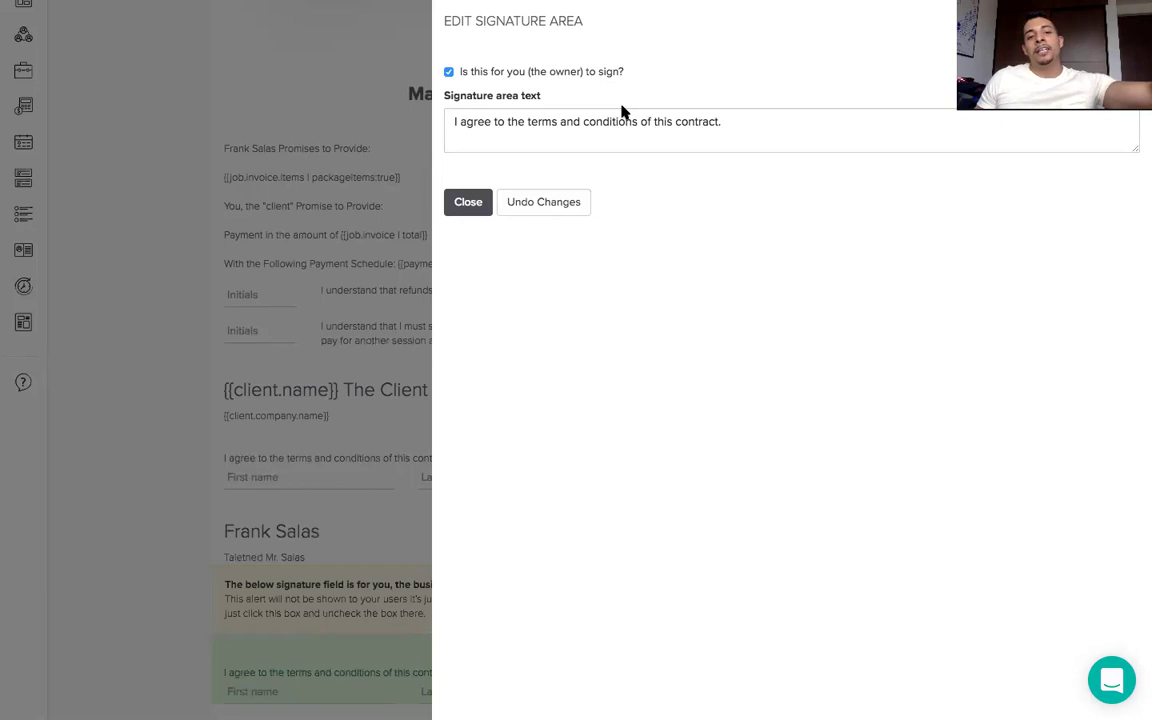
left_click(468, 202)
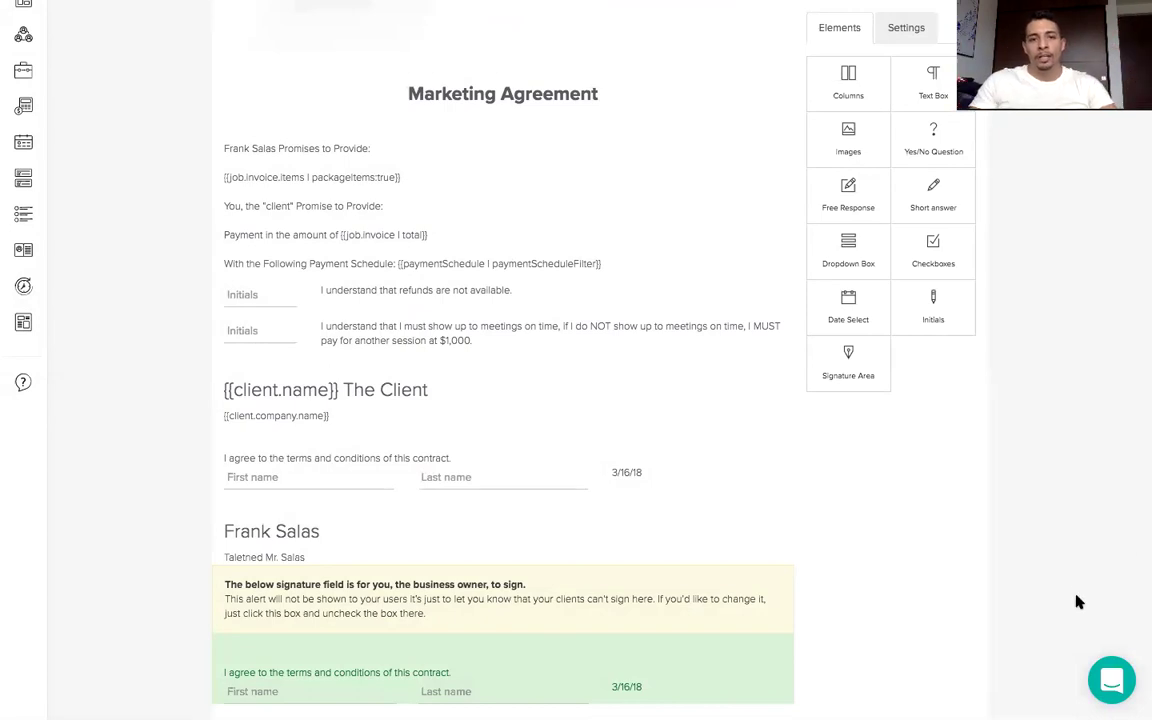
scroll(1064, 589, "up", 5)
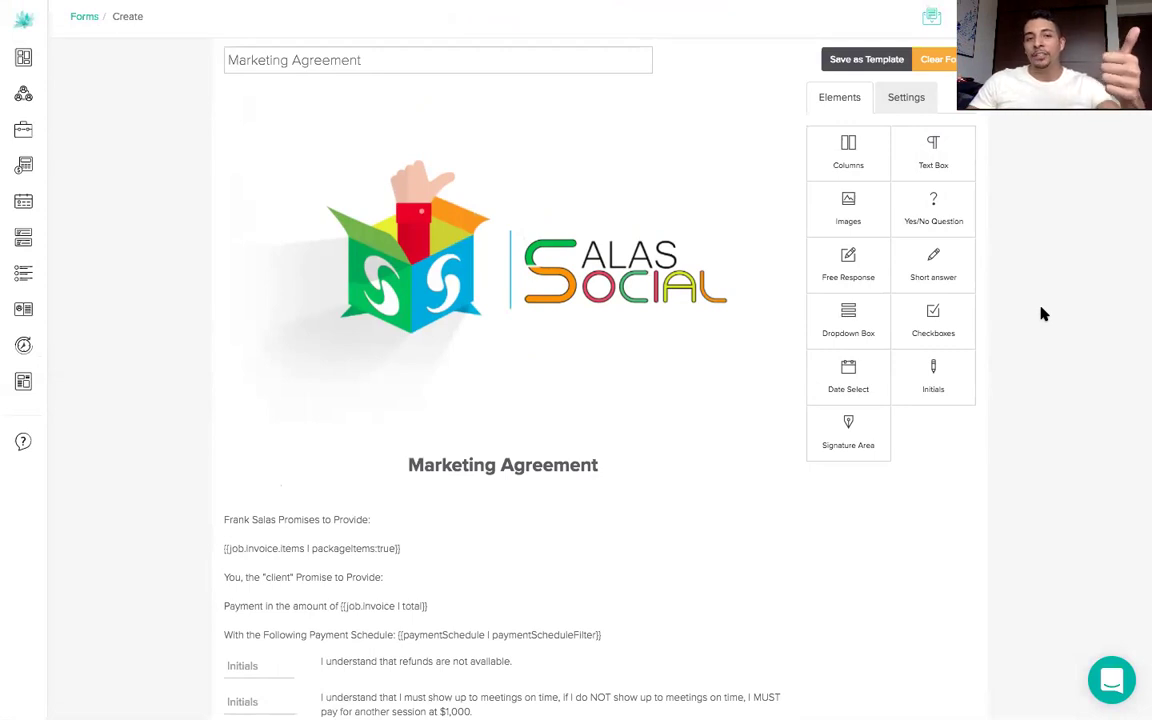
- Exit fullscreen and check the Default Font list in Settings without changing it
mouse_move(643, 2)
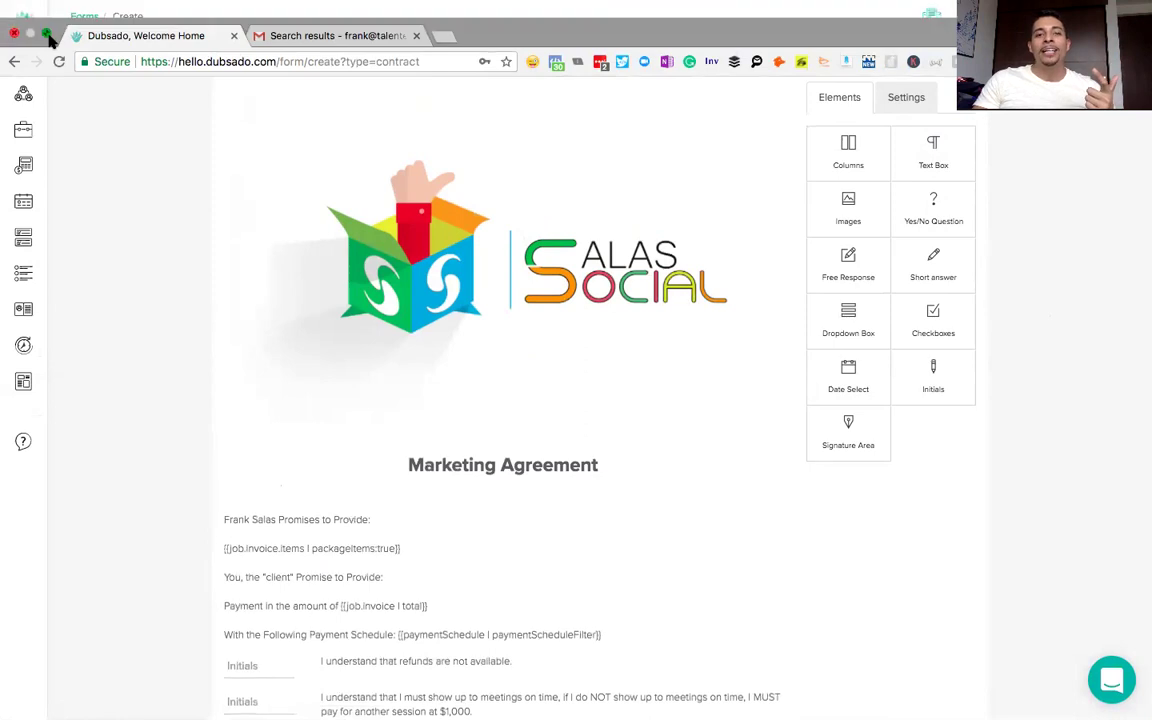
left_click(46, 34)
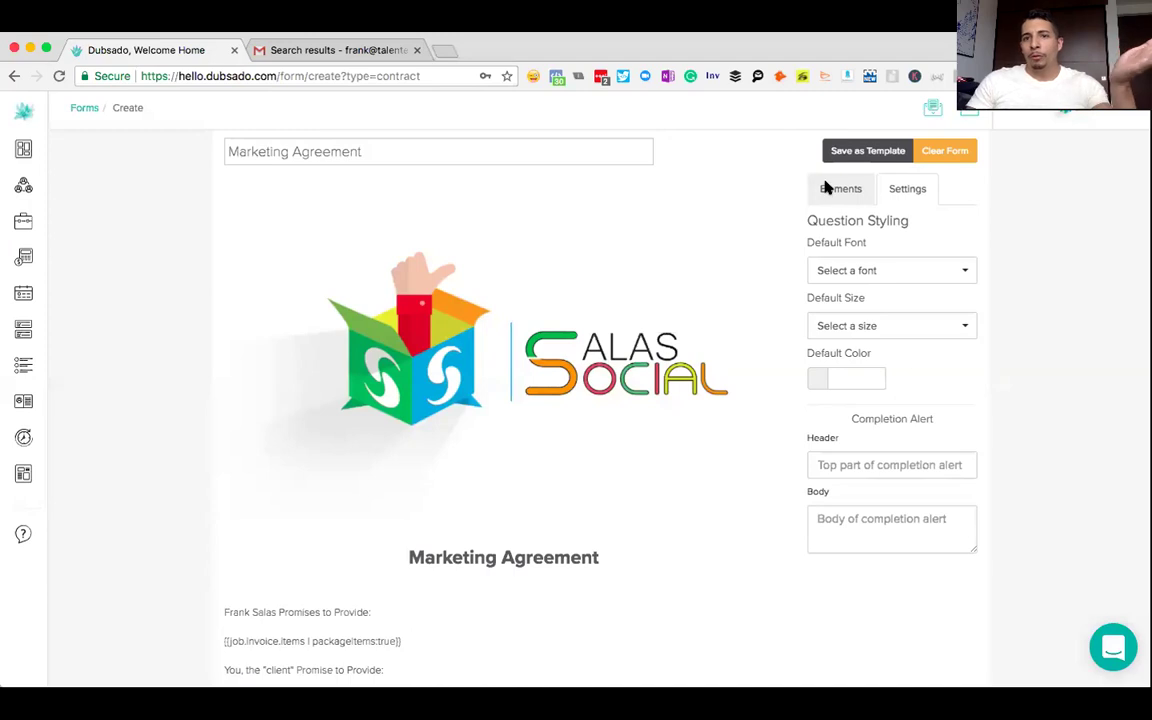
left_click(828, 191)
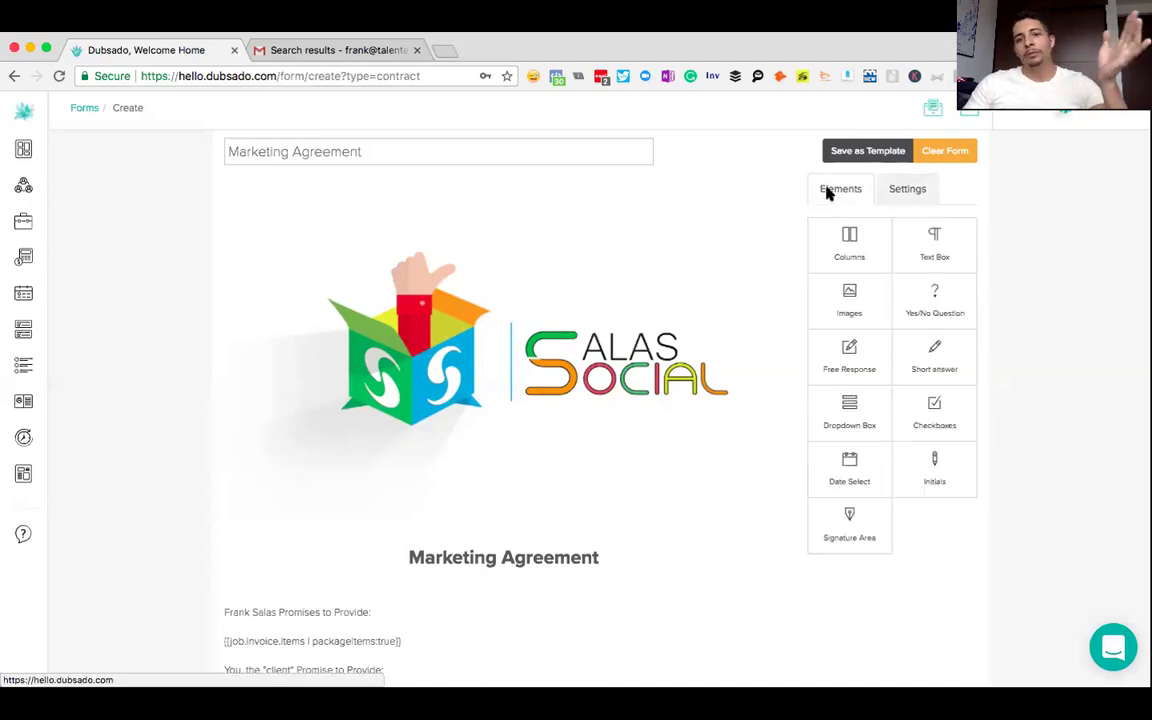
left_click(901, 197)
left_click(866, 272)
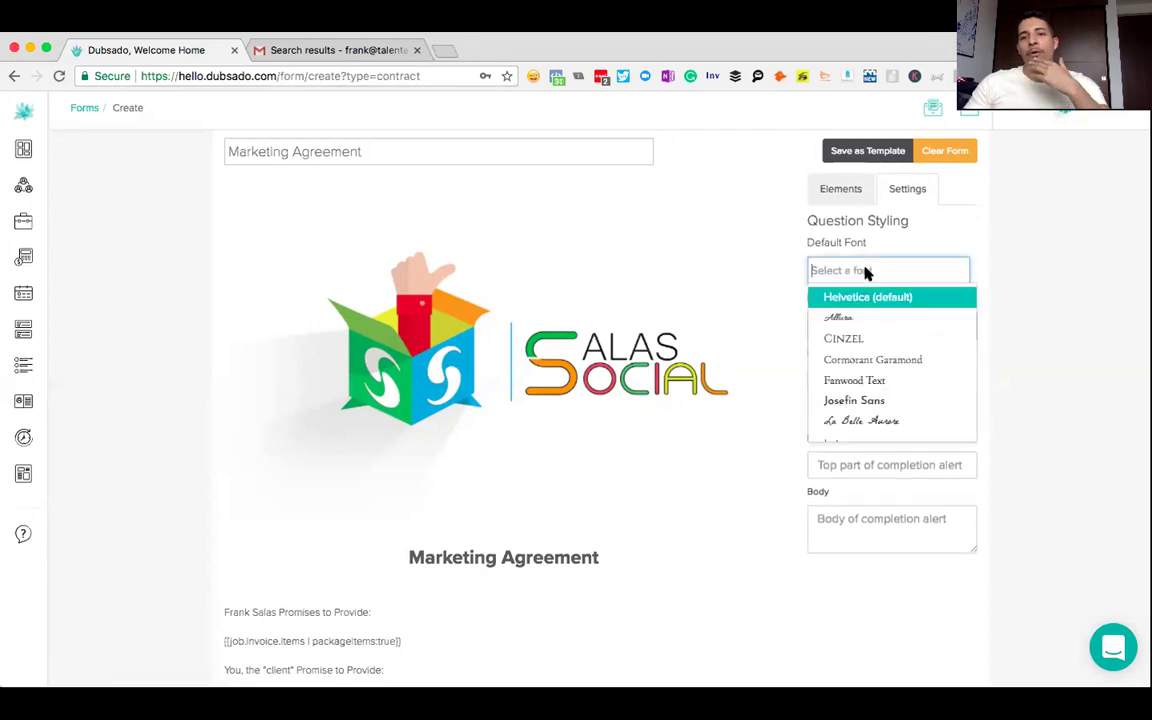
left_click(990, 258)
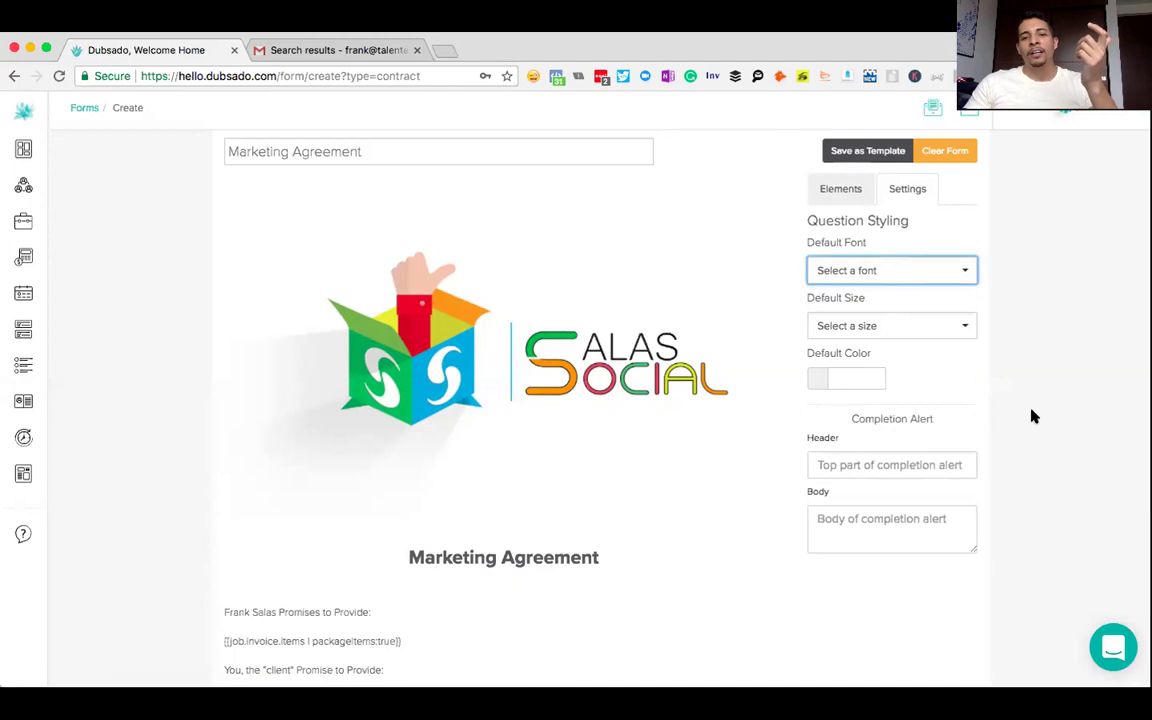
- Look over the form and toggle between Settings and Elements, ending on Elements
scroll(1034, 416, "down", 2)
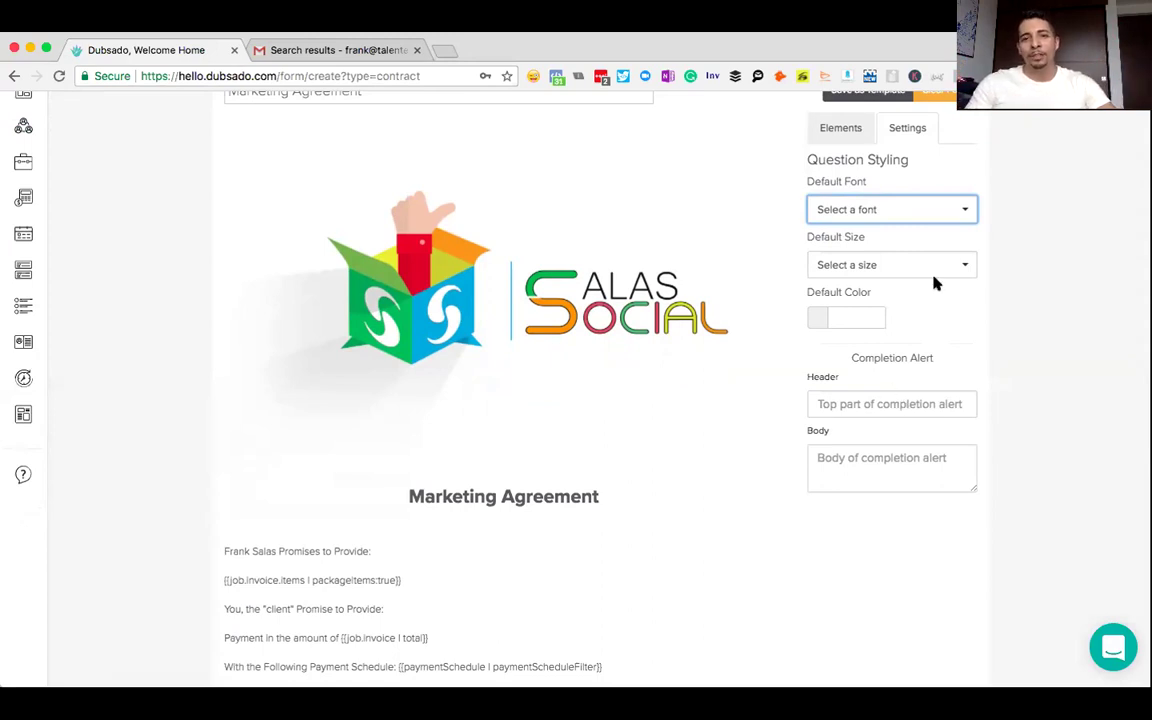
scroll(933, 283, "up", 3)
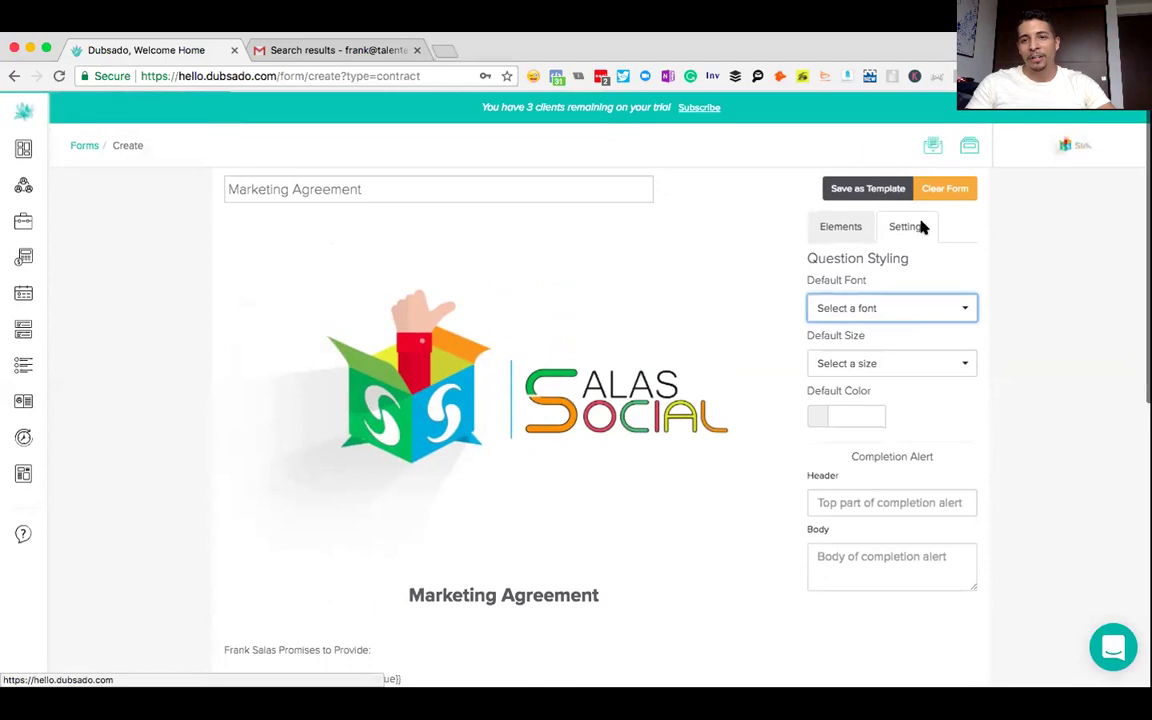
left_click(842, 235)
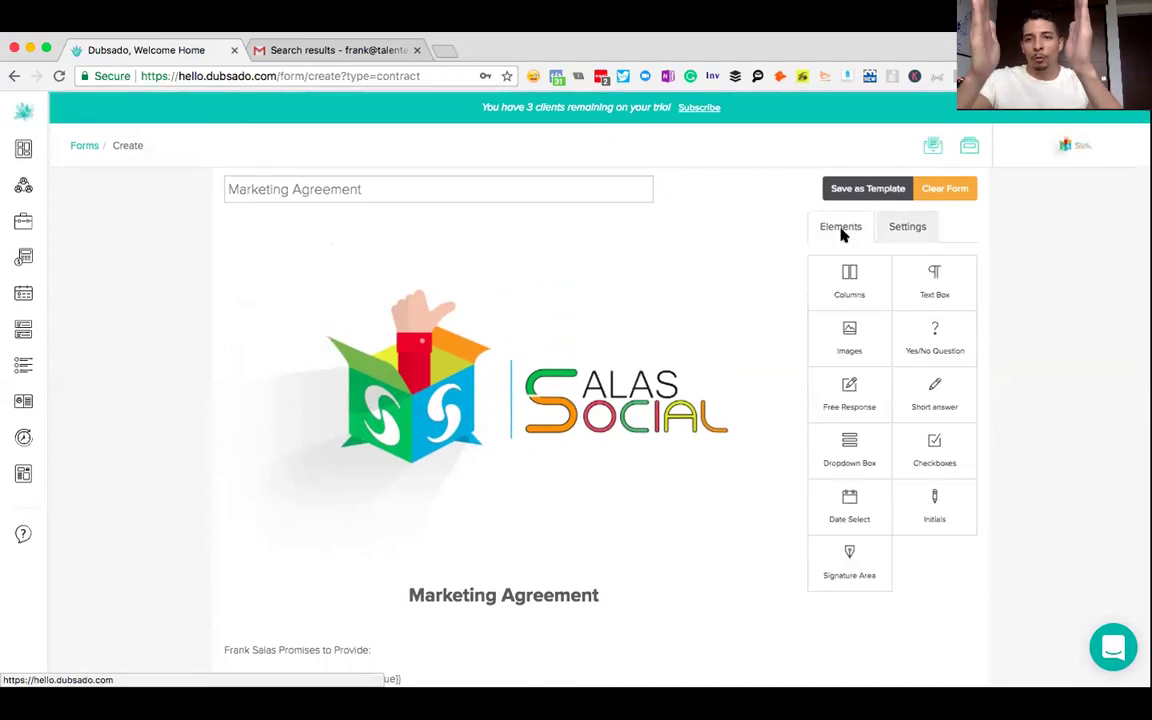
left_click(903, 226)
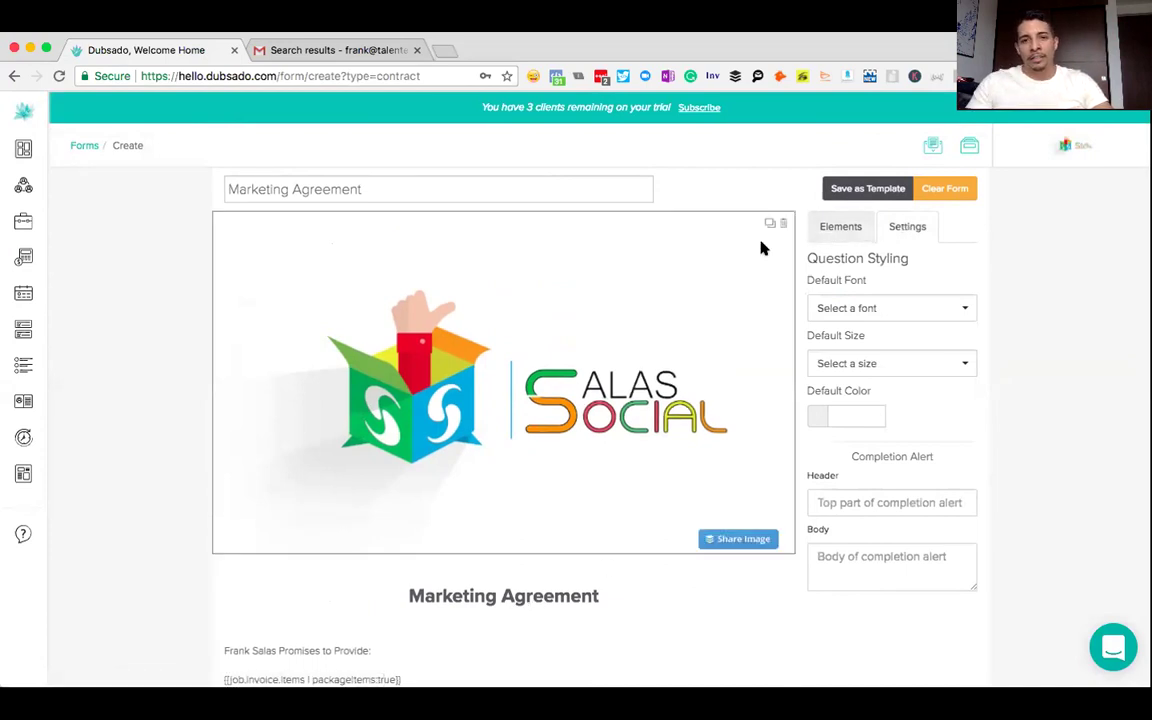
left_click(829, 224)
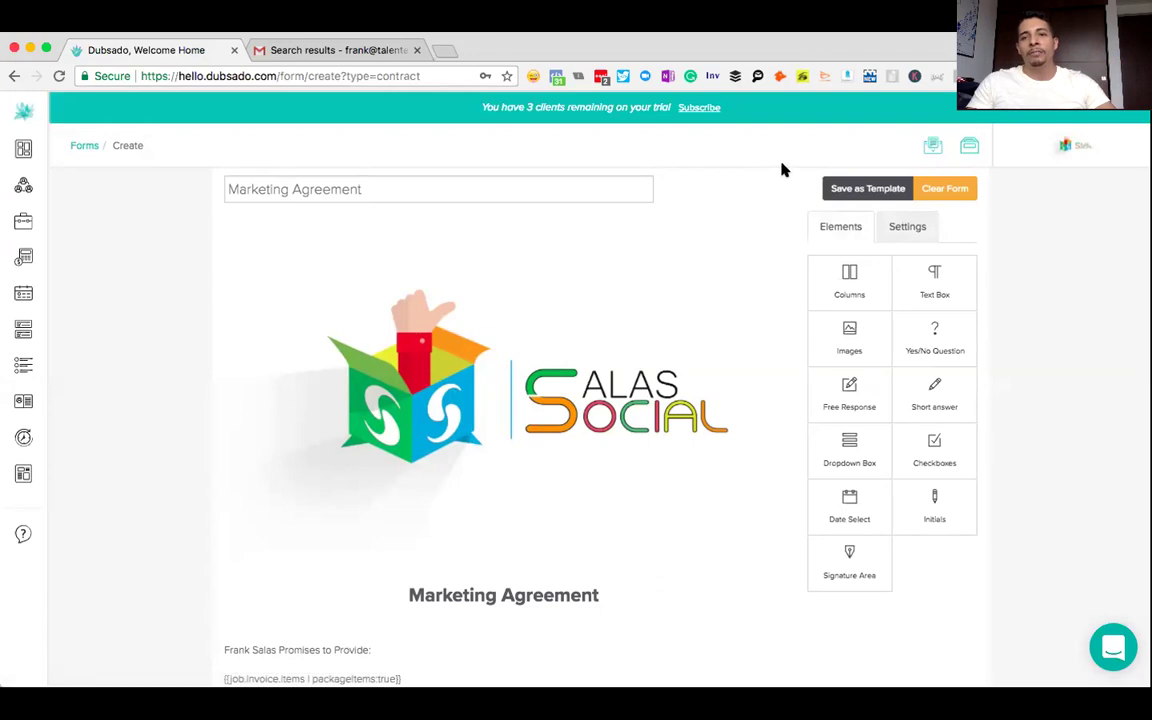
- Save the Marketing Agreement as a template and go to Templates > Forms
left_click(848, 194)
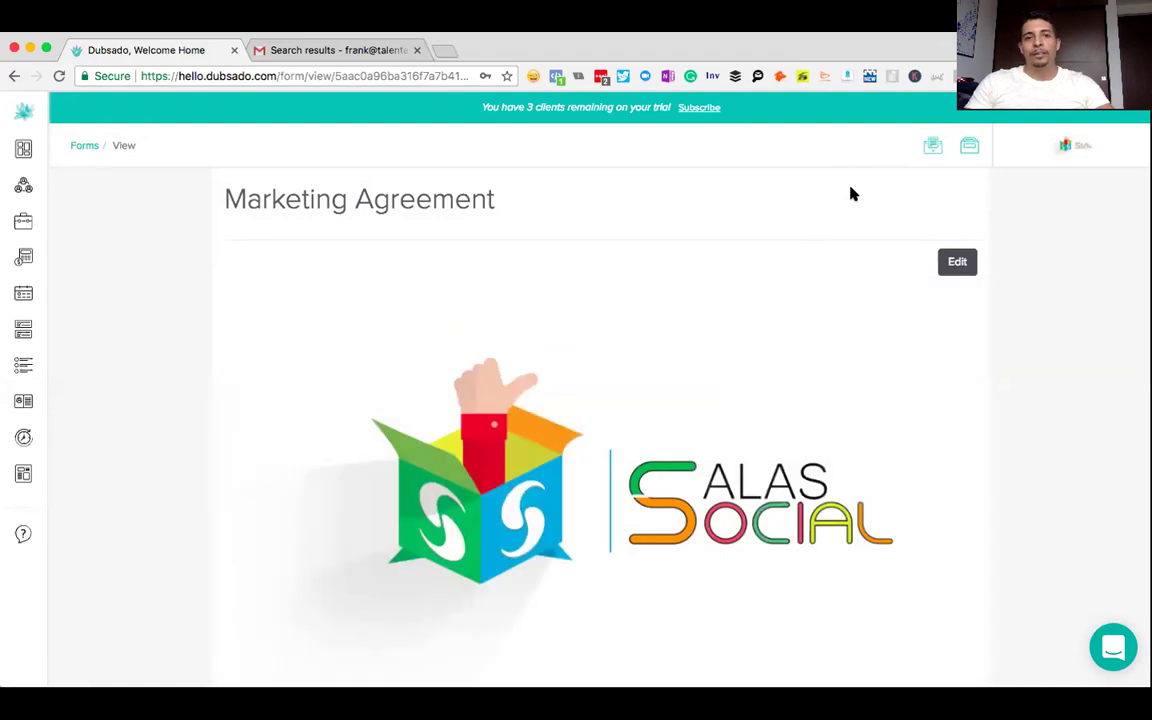
scroll(563, 224, "down", 3)
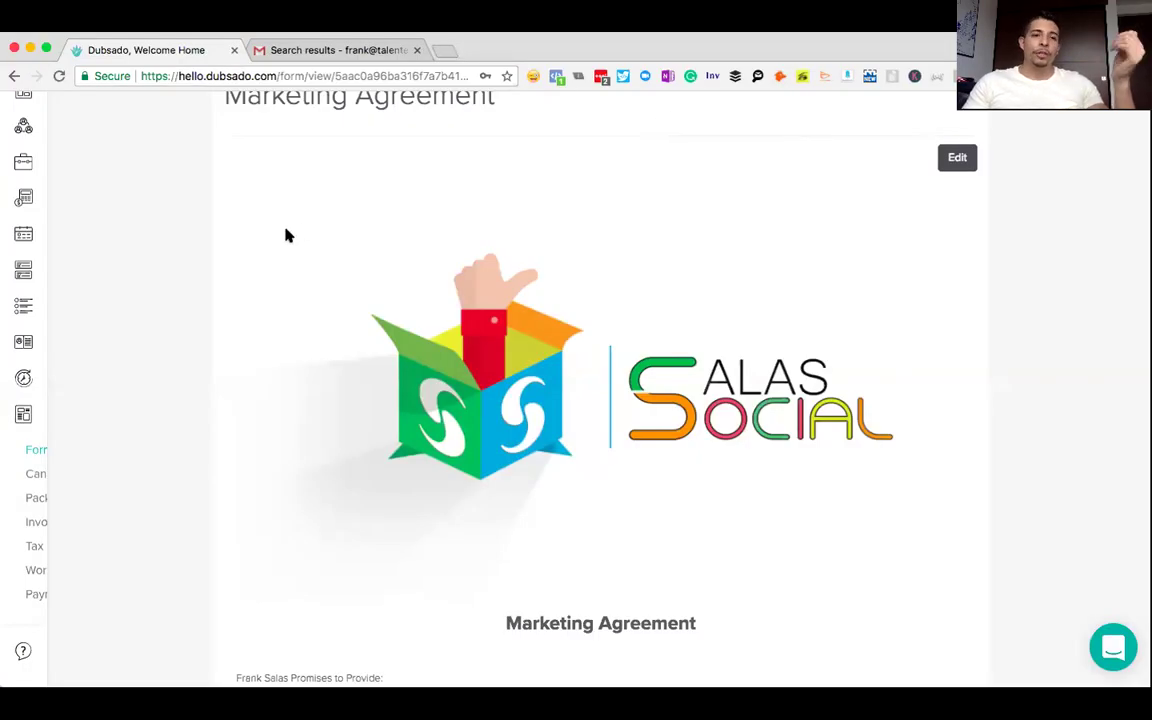
mouse_move(23, 427)
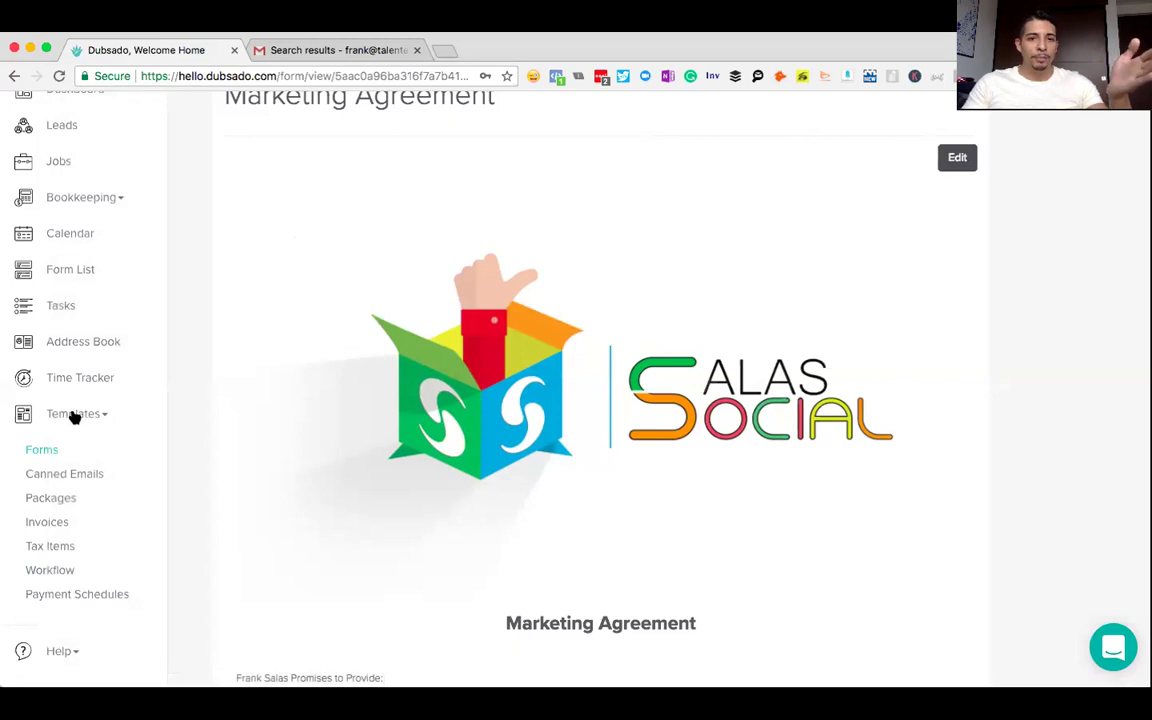
left_click(40, 450)
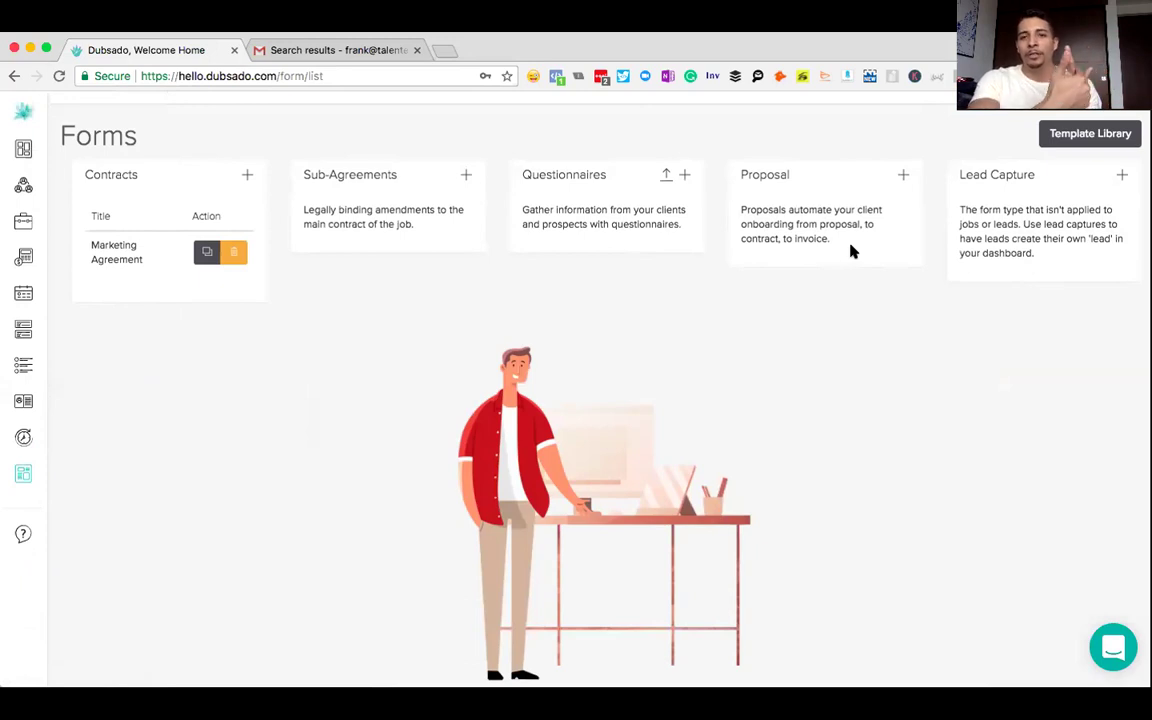
- Create a new proposal form titled 'Marketing Proposal'
left_click(901, 176)
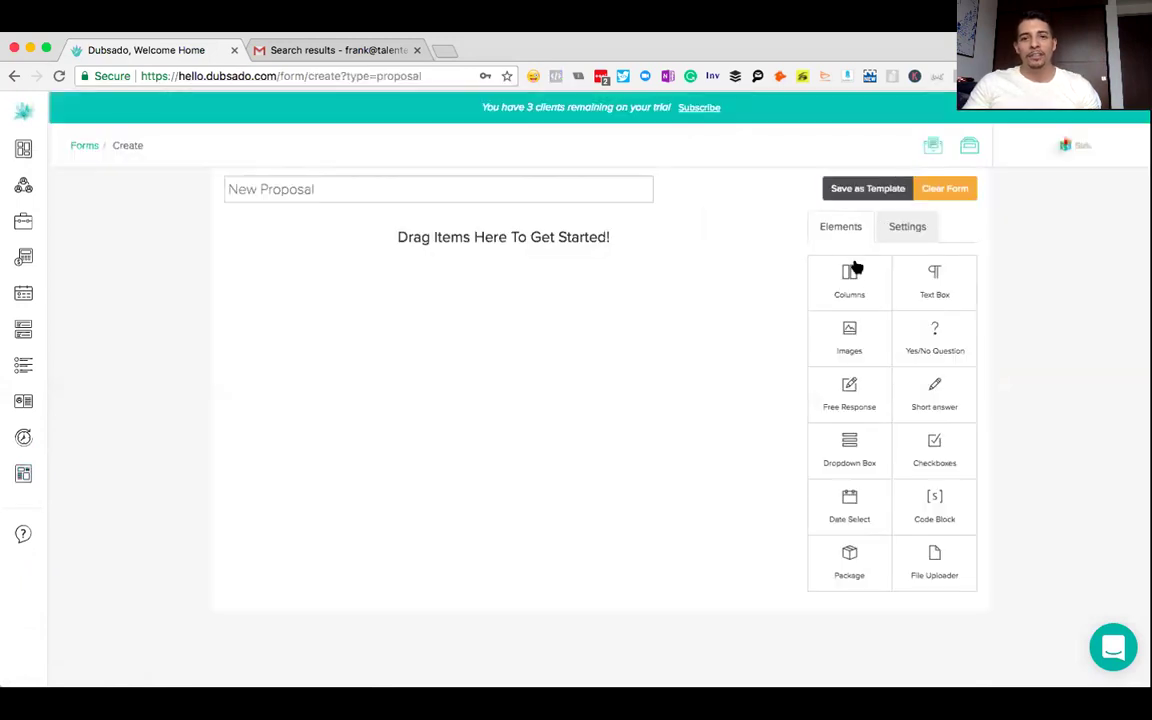
left_click_drag(345, 190, 190, 198)
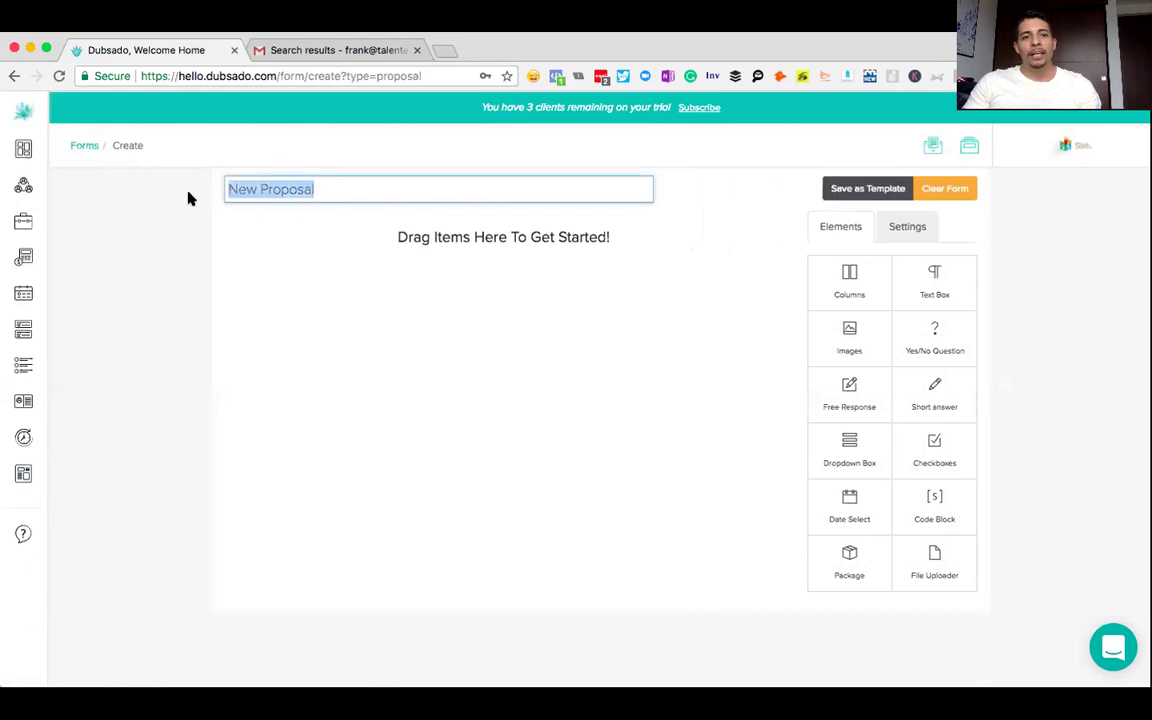
type("Marketing Proposal")
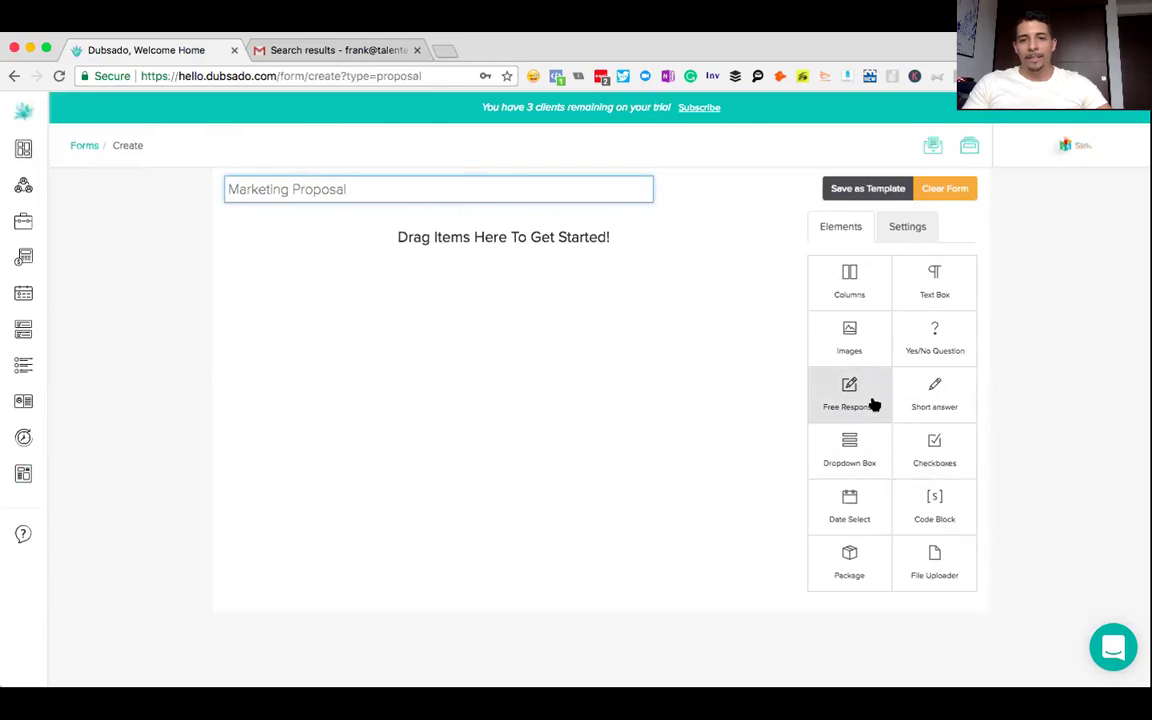
- Add an image block showing the Salas Social logo at the top of the form
left_click_drag(862, 338, 493, 281)
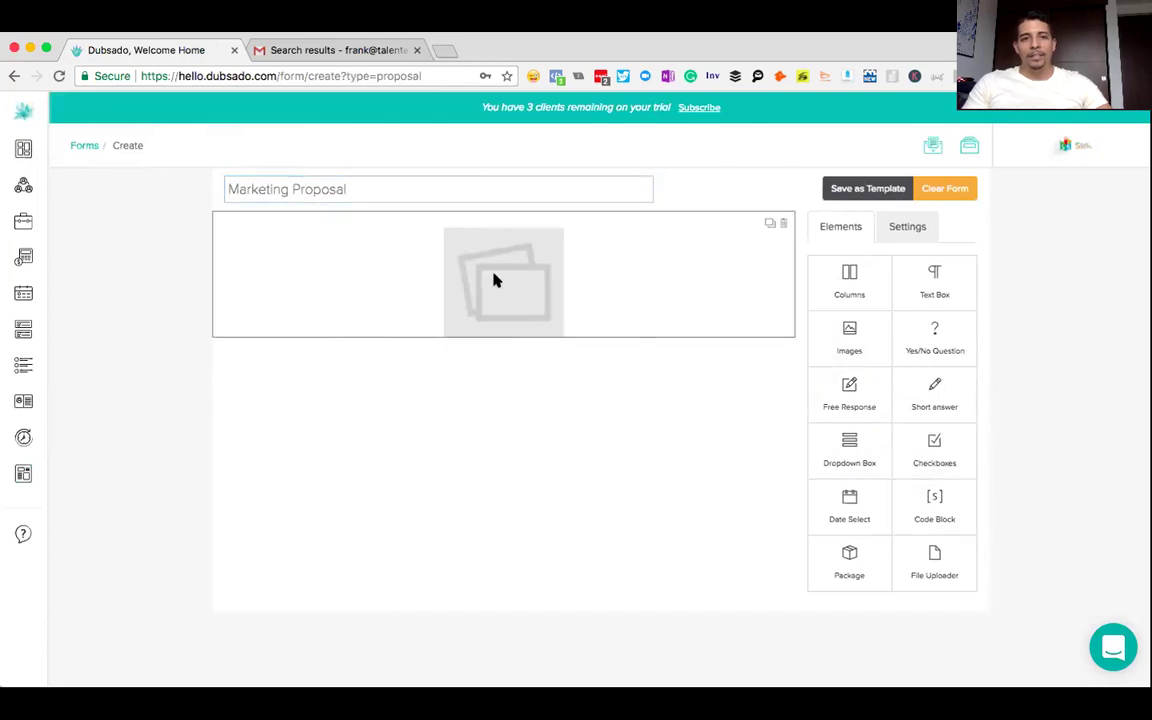
left_click(493, 281)
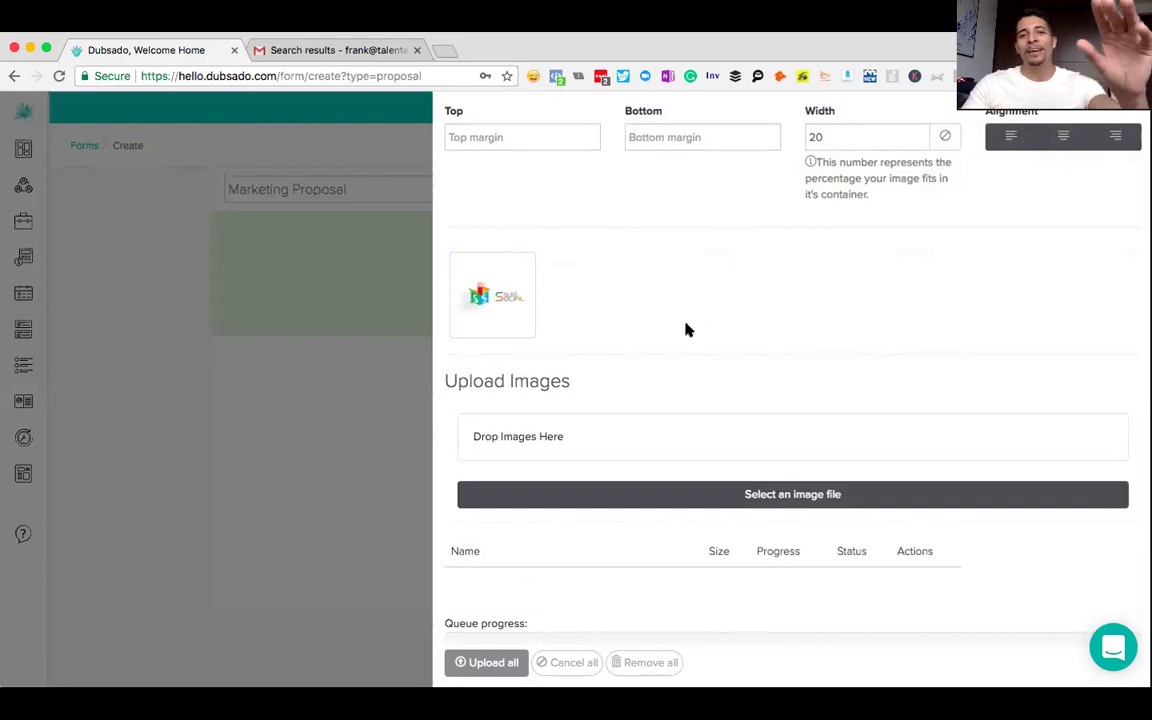
left_click(520, 311)
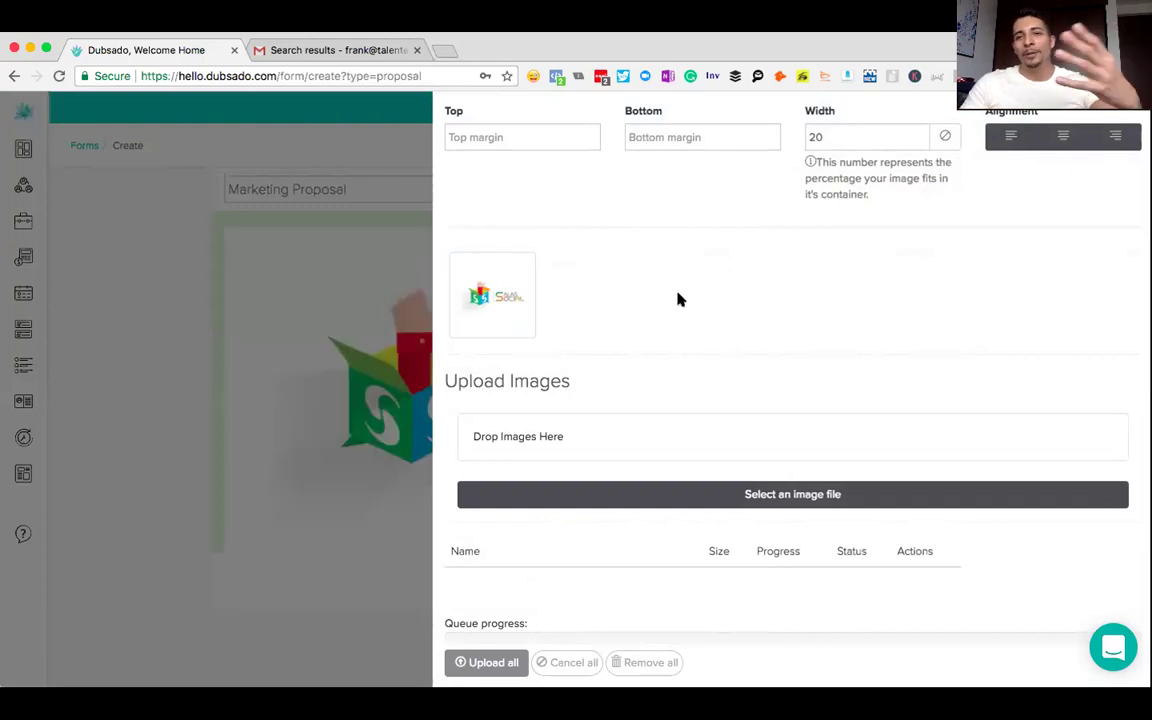
scroll(688, 245, "down", 1)
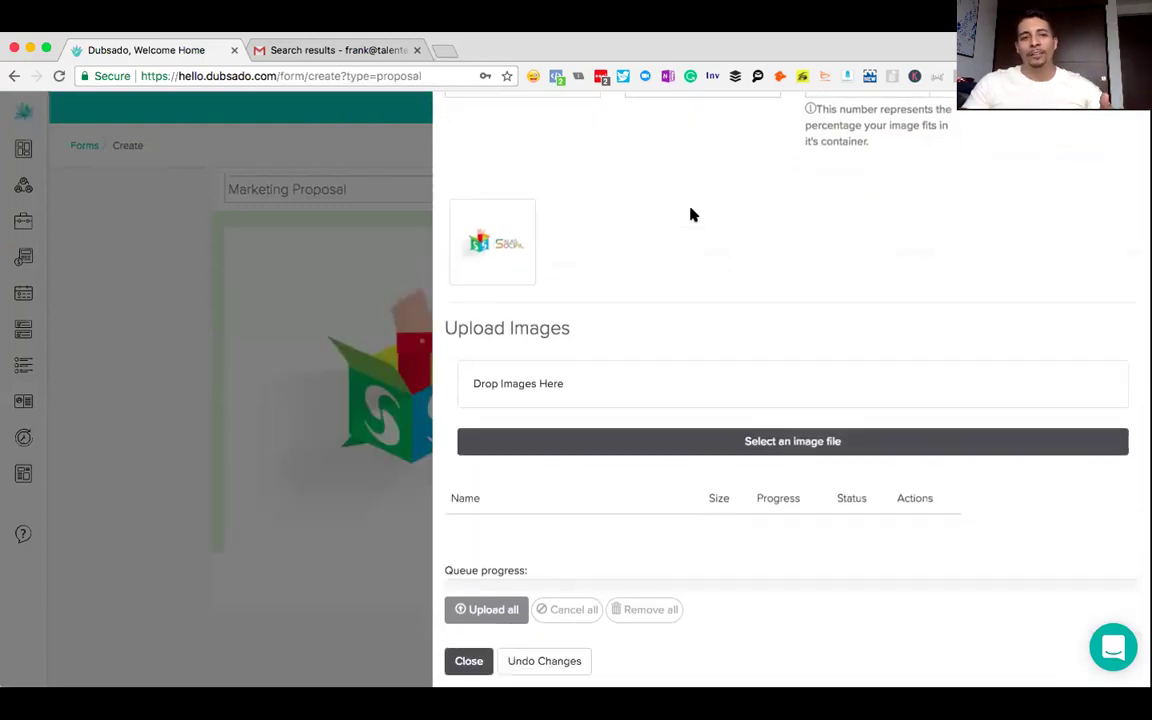
left_click(465, 673)
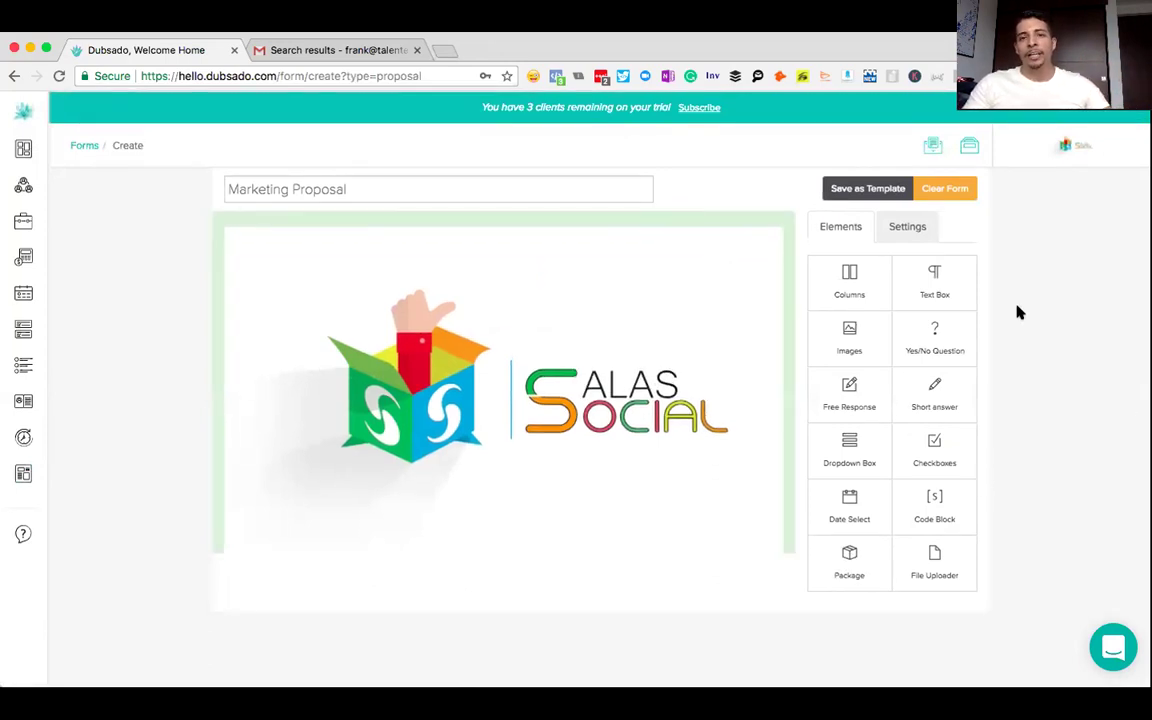
- Add a text block below the logo containing the title 'Marketing Propsoal'
left_click(943, 291)
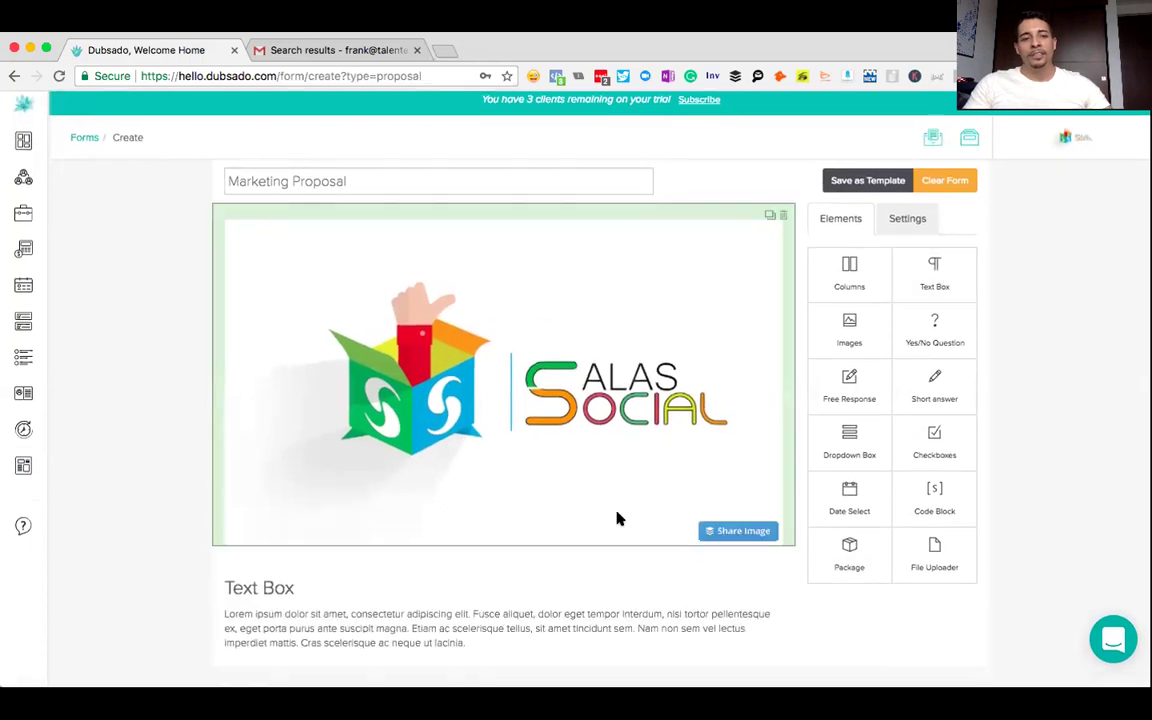
left_click(321, 617)
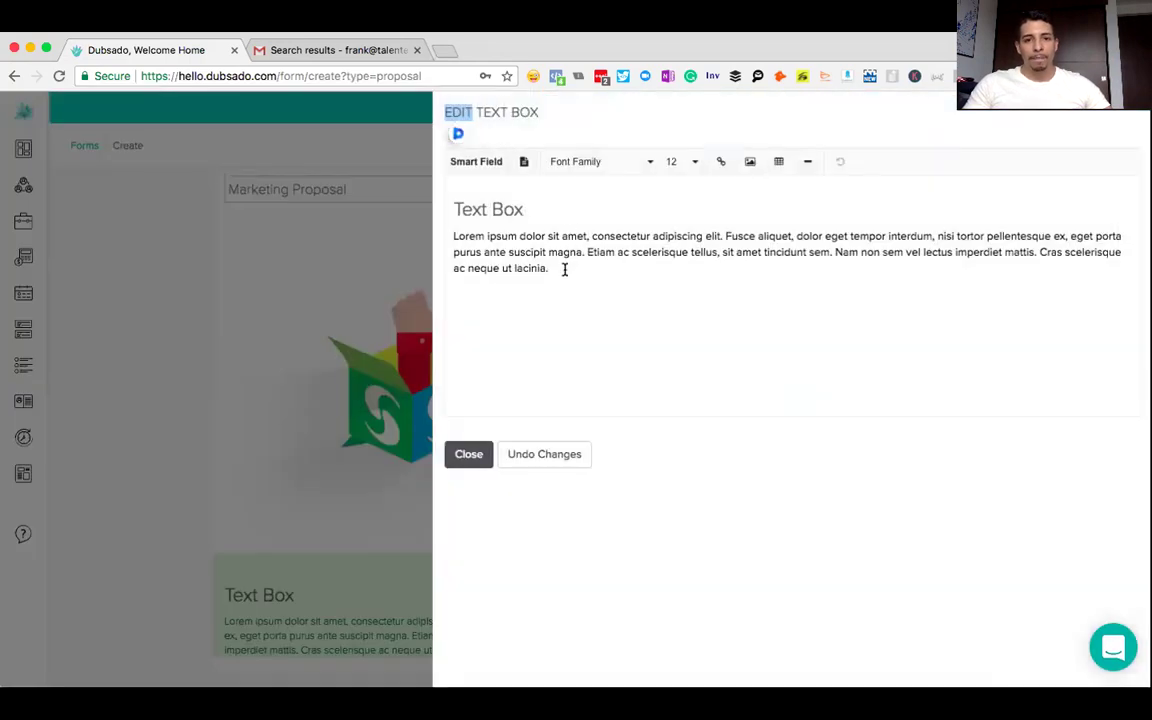
left_click_drag(566, 267, 458, 206)
key("BackSpace")
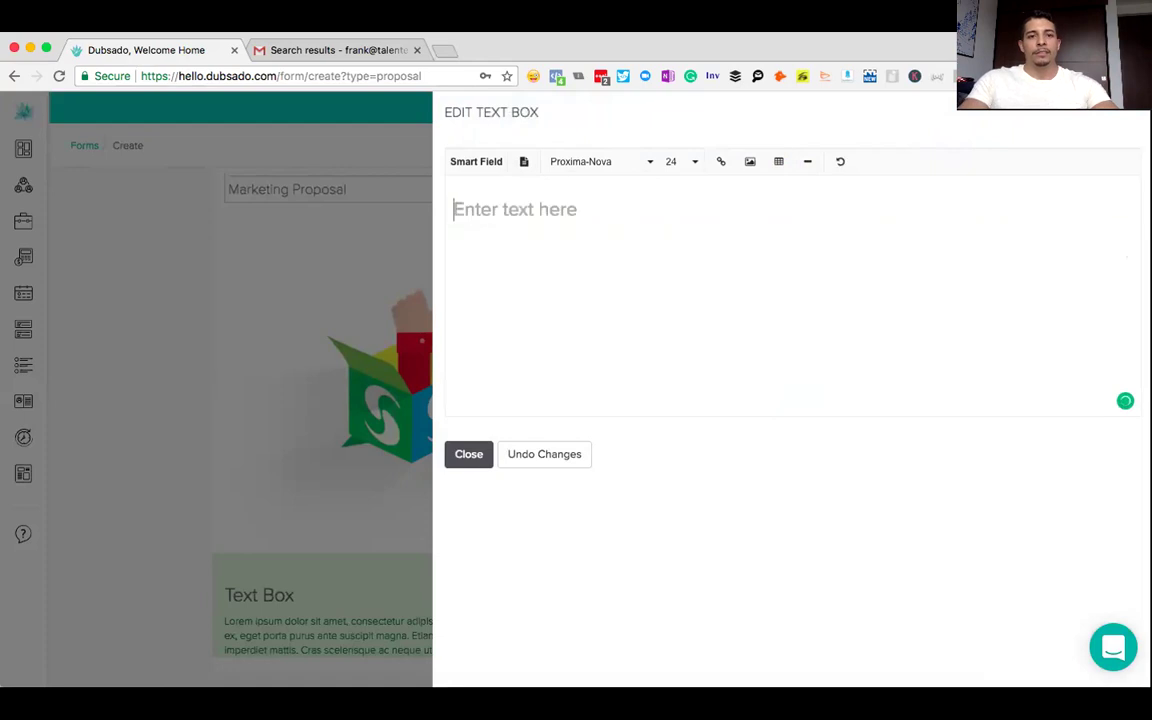
type("Marketing Propsoal")
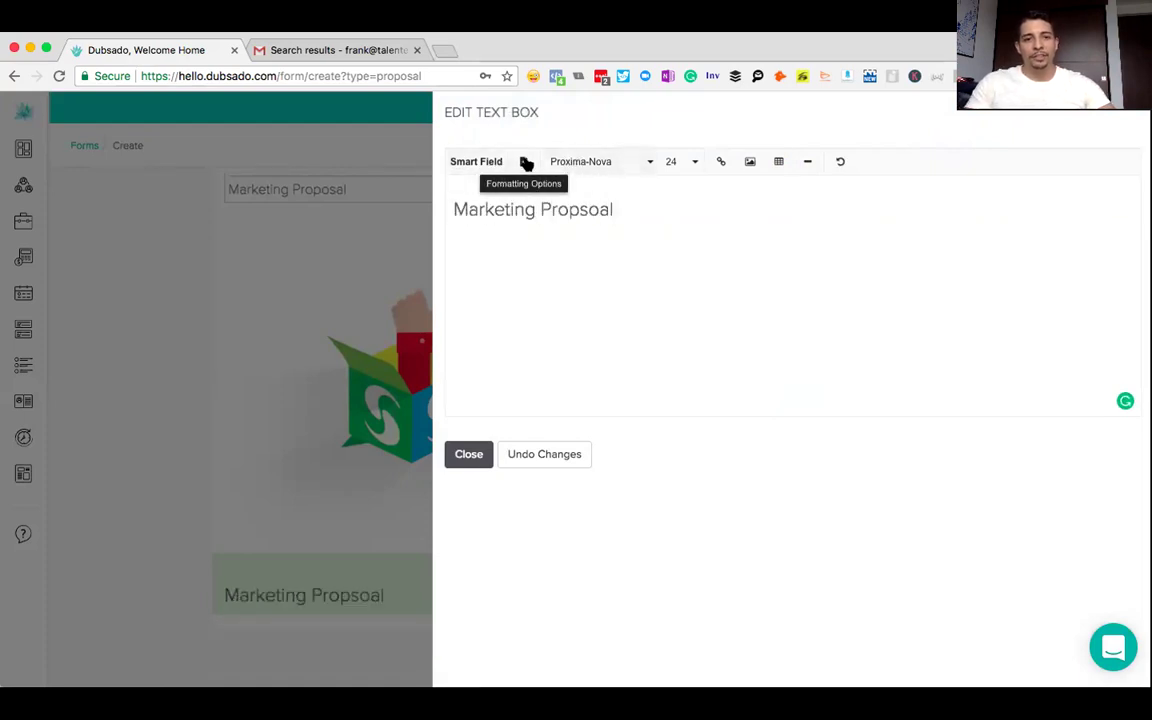
- Center the title, make it bold, and set its size to 60
key("super+a")
left_click(521, 163)
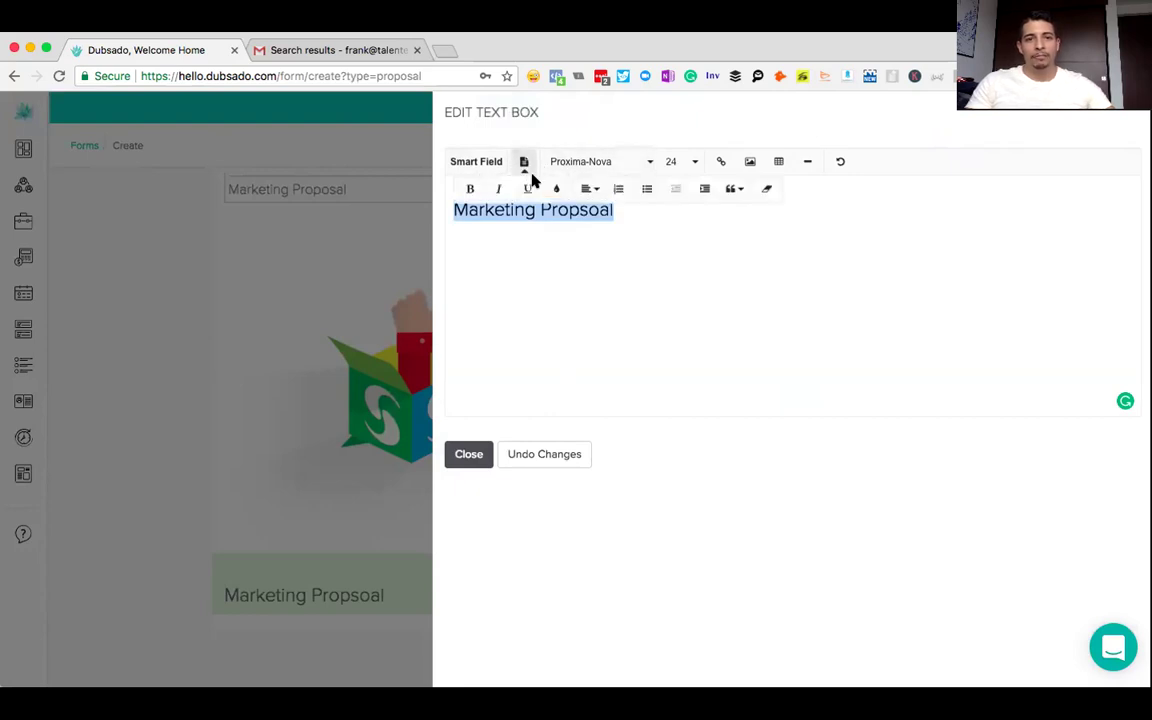
left_click(589, 188)
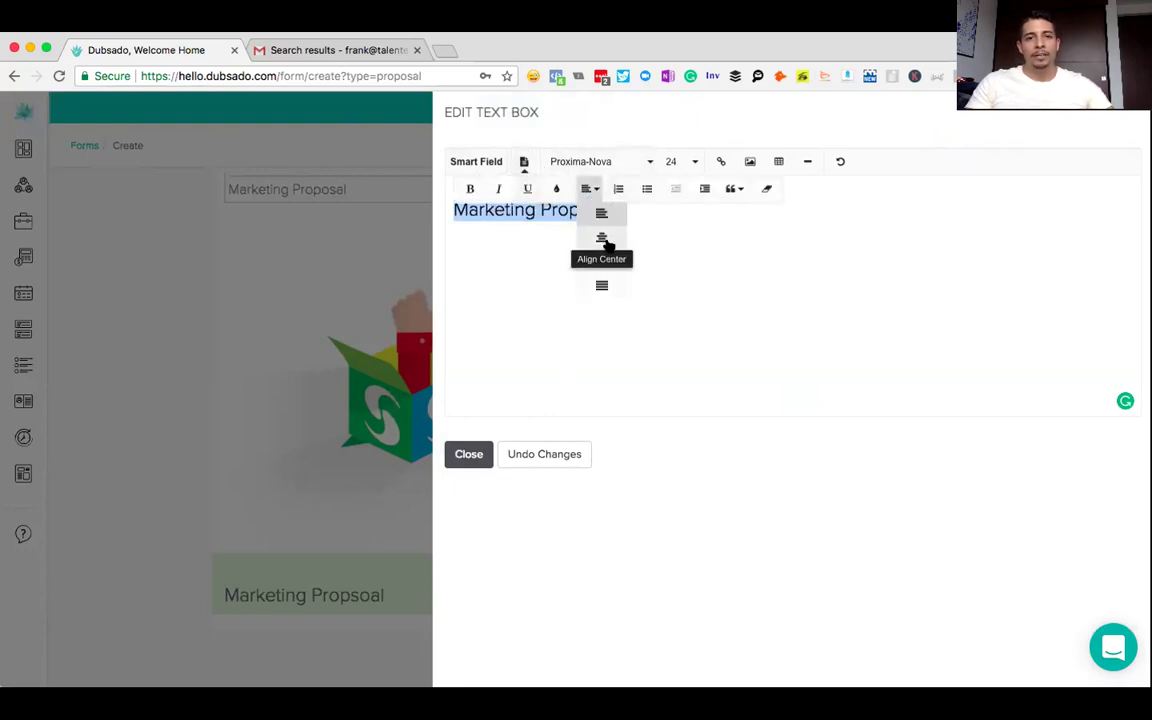
left_click(603, 239)
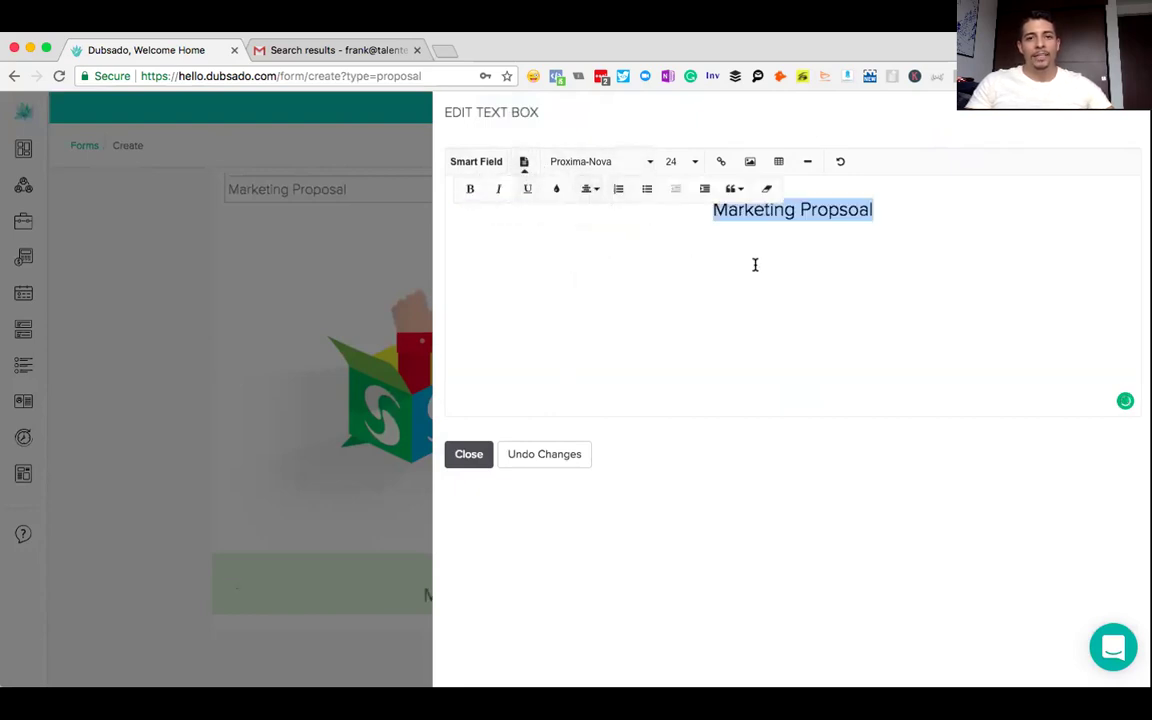
left_click(469, 188)
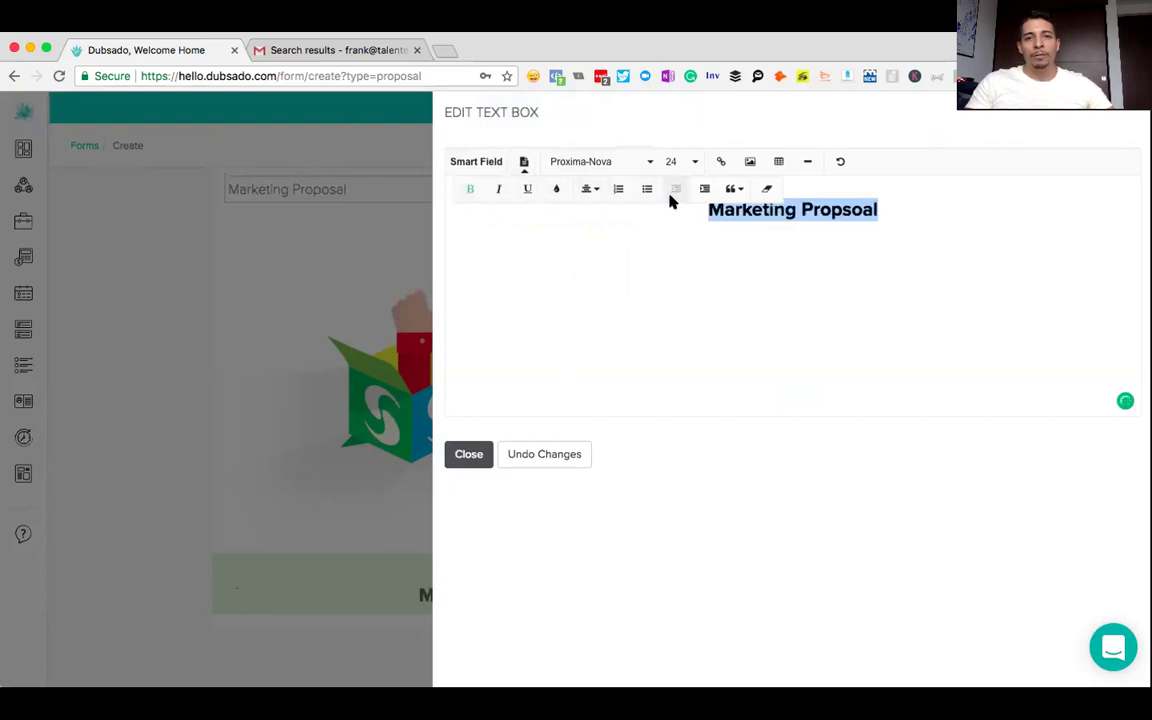
left_click(688, 161)
scroll(686, 314, "down", 2)
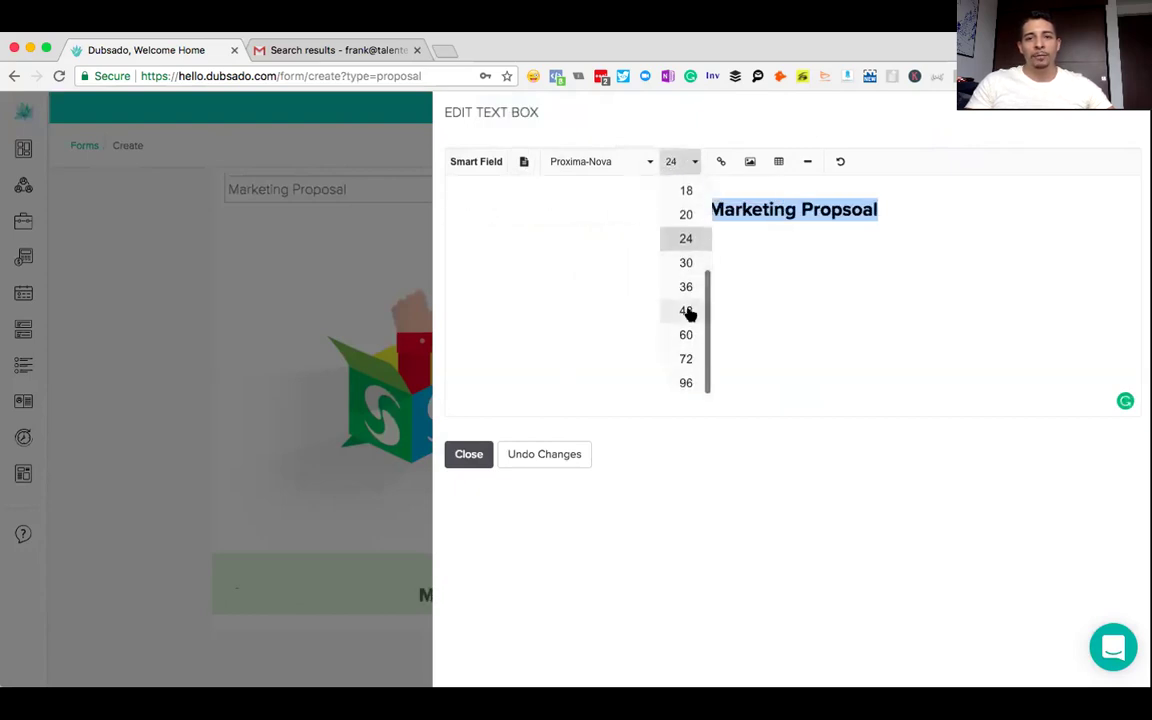
left_click(686, 334)
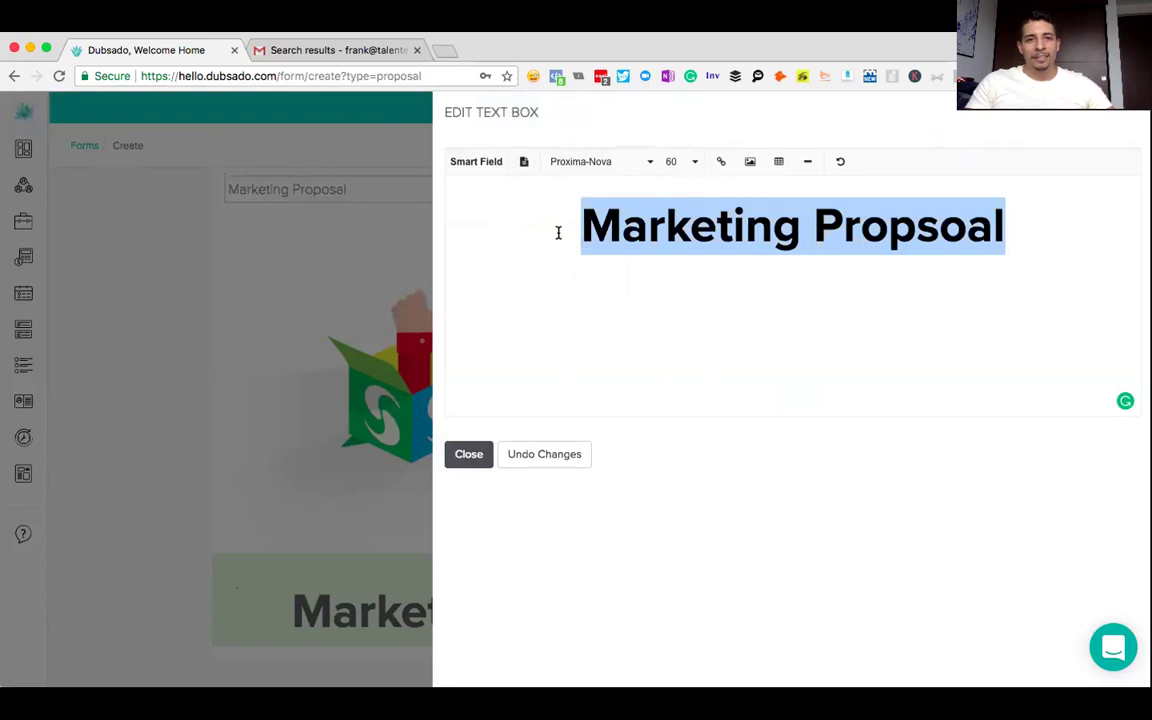
- Set the title font to Roboto after trying Pacifico and Oswald
left_click(585, 162)
scroll(586, 296, "up", 5)
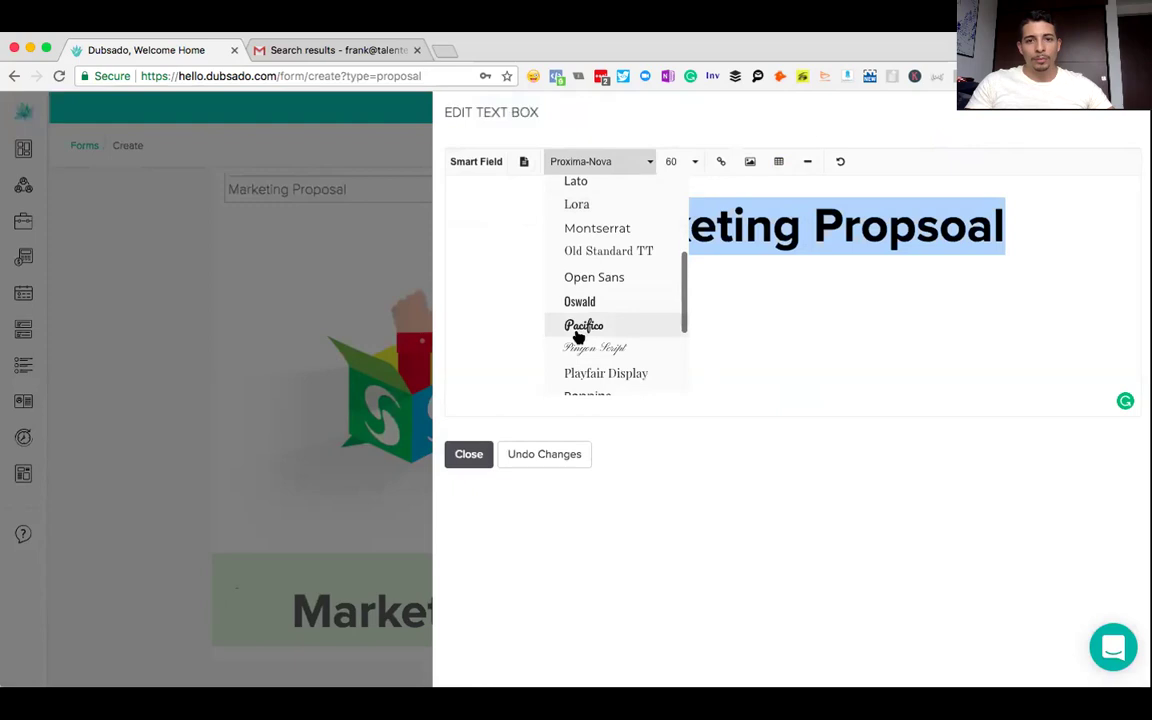
left_click(580, 326)
left_click(600, 165)
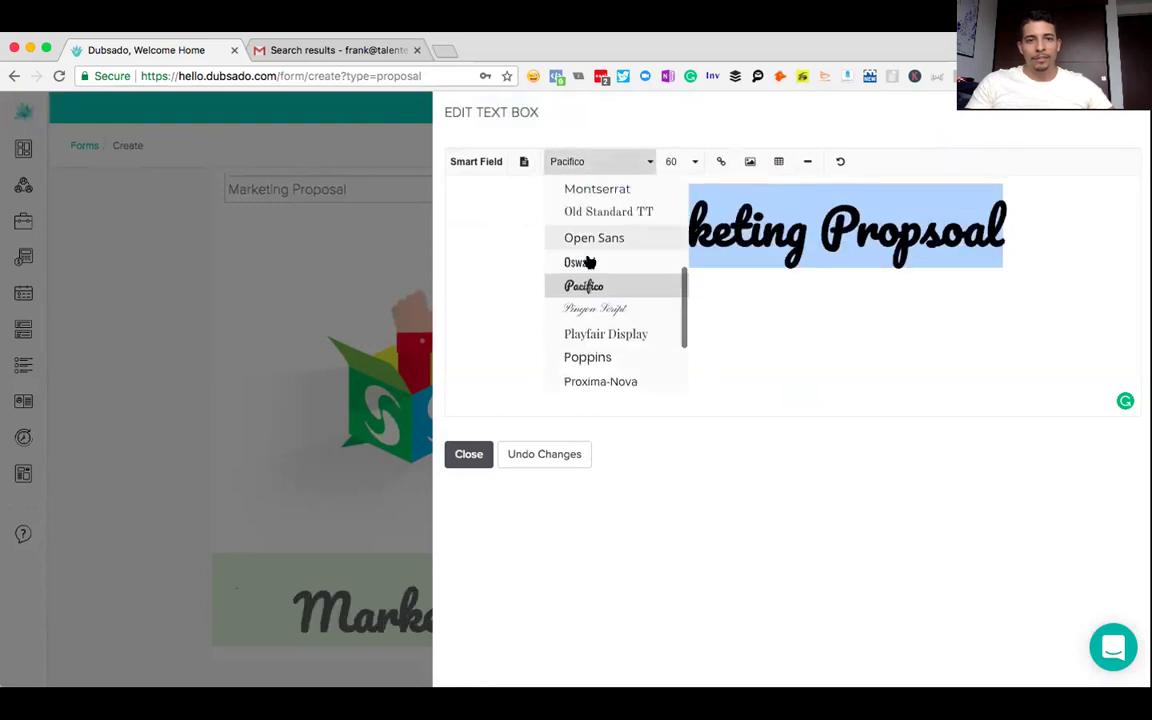
scroll(589, 298, "up", 2)
left_click(587, 298)
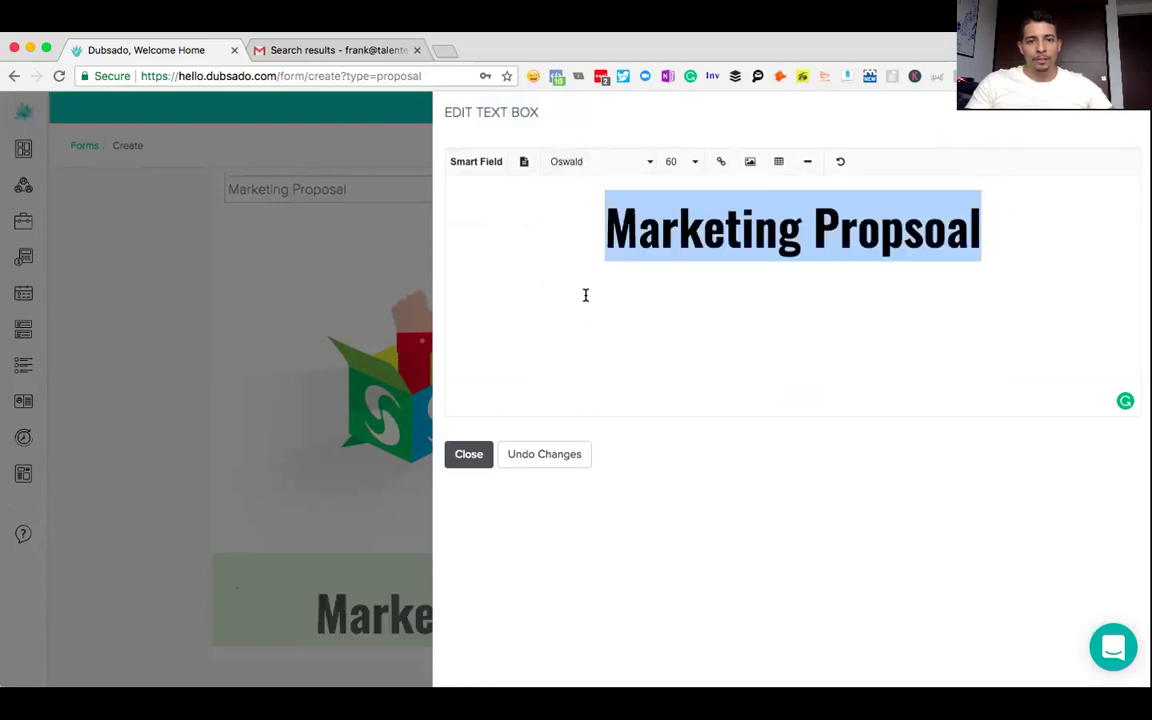
left_click(603, 161)
scroll(594, 252, "up", 5)
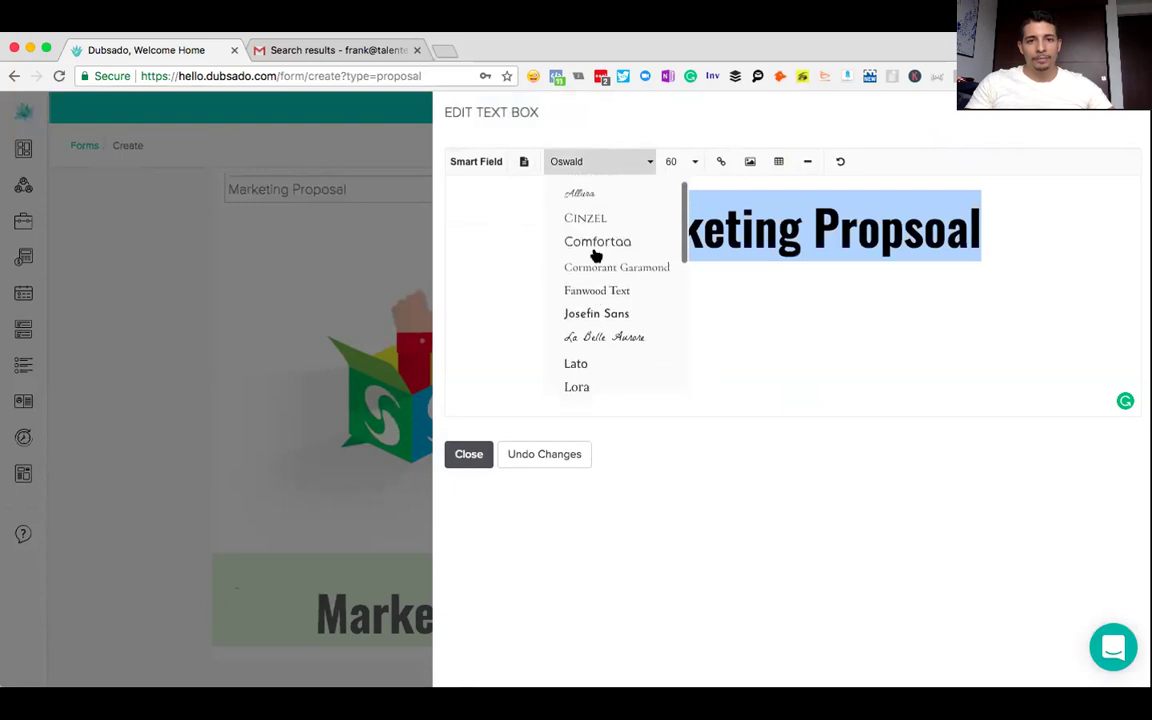
scroll(595, 230, "down", 2)
scroll(597, 244, "down", 5)
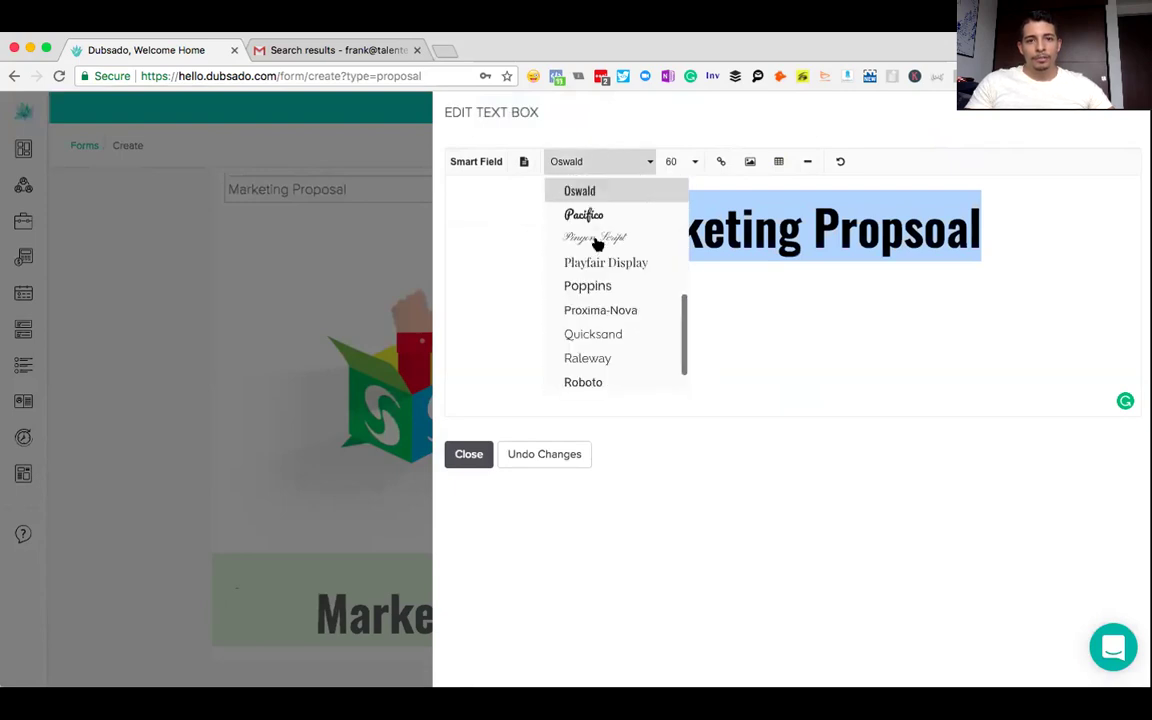
left_click(583, 332)
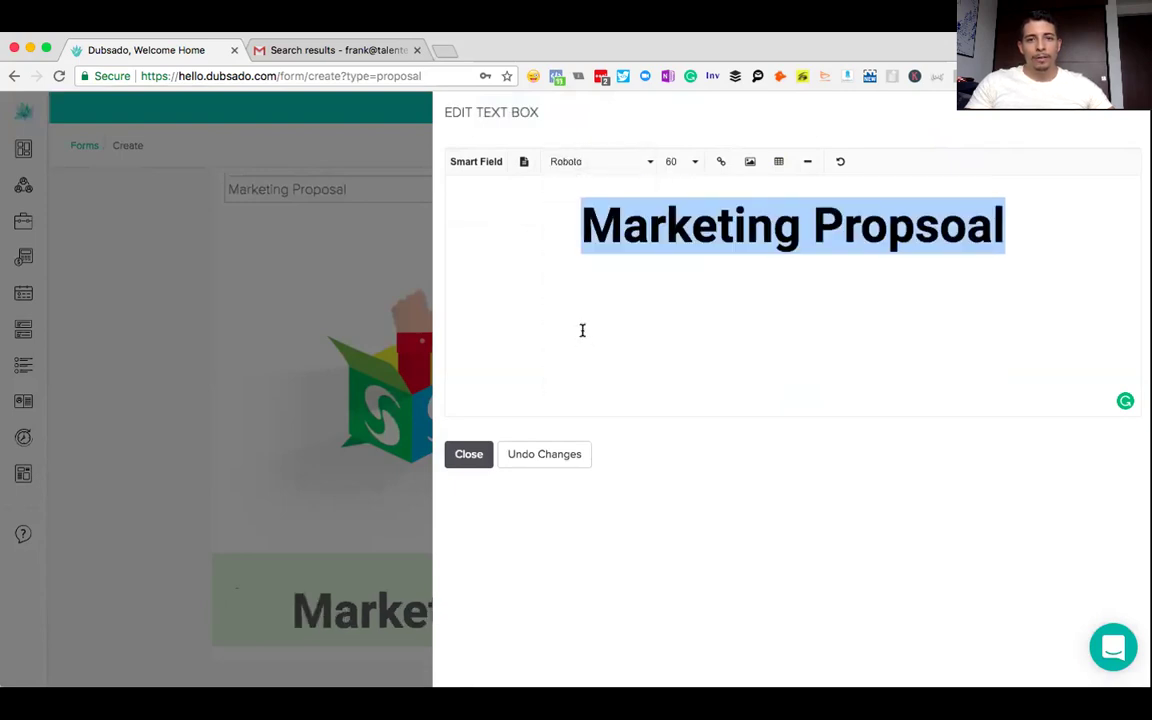
left_click(472, 454)
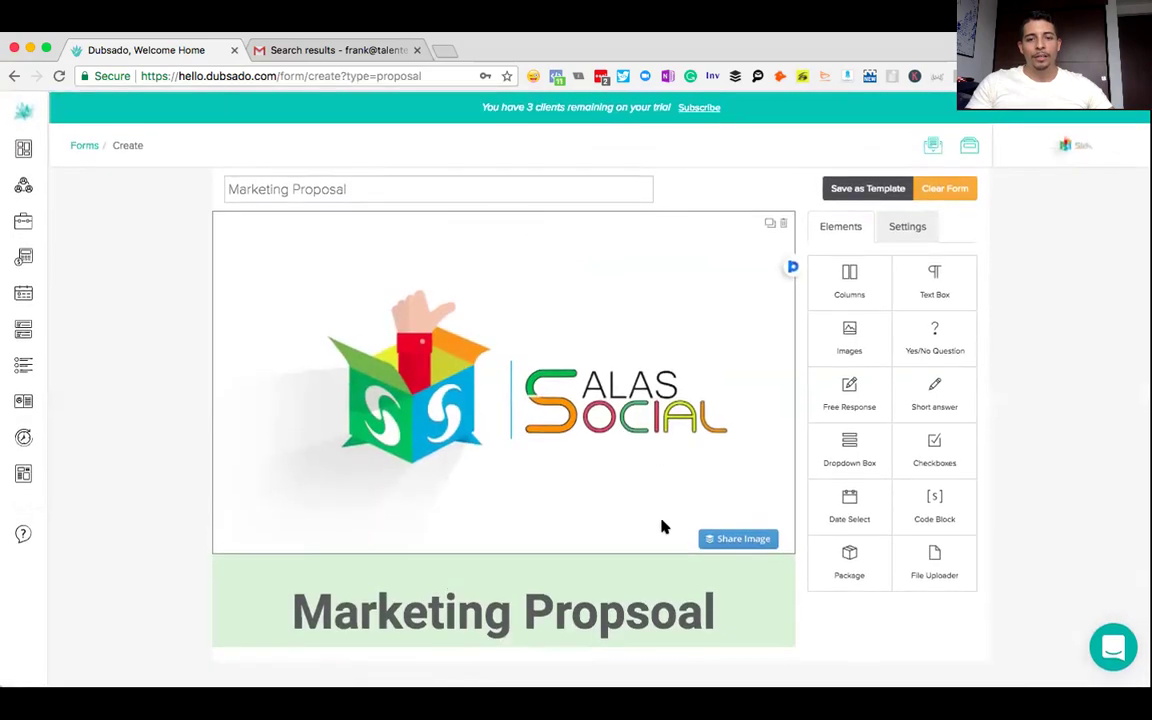
- Correct the title spelling from 'Propsoal' to 'Proposal'
left_click(591, 596)
left_click(960, 240)
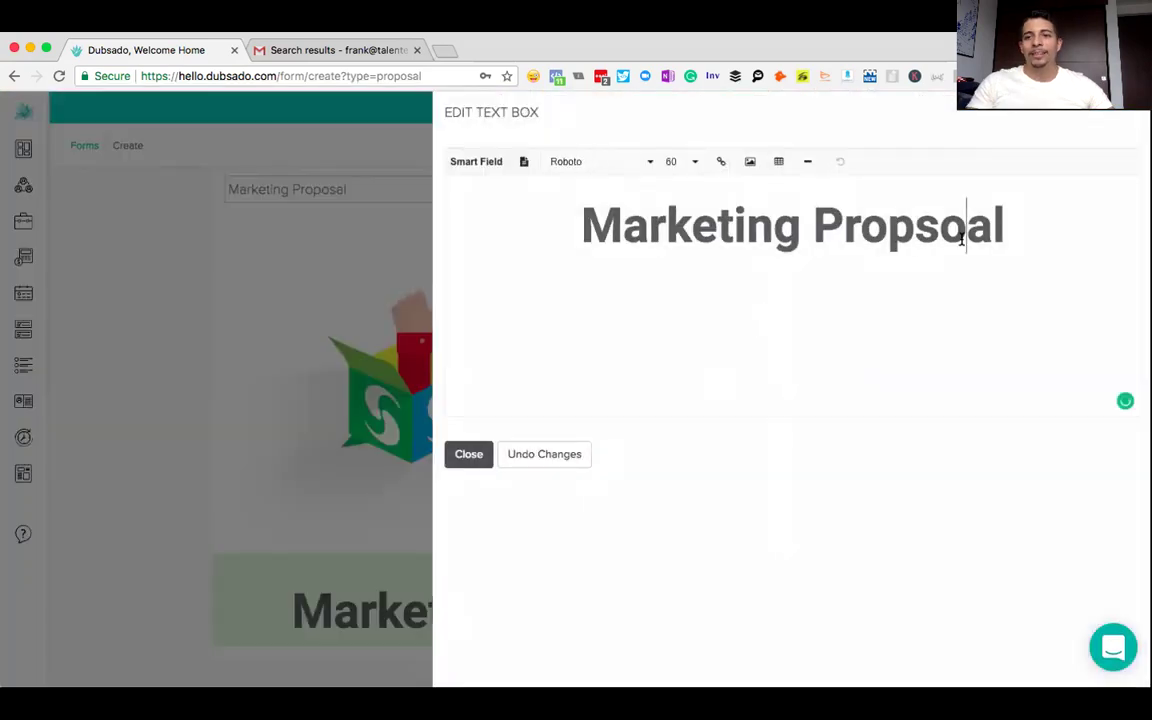
key("BackSpace")
key("BackSpace")
type("os")
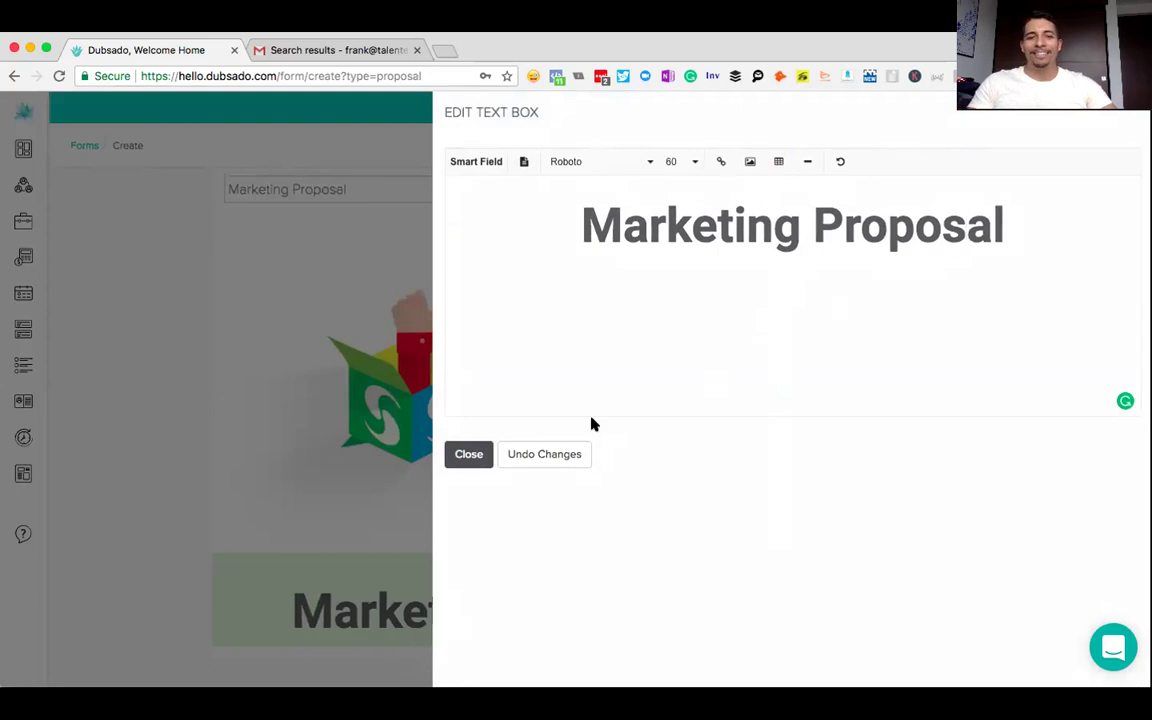
left_click(468, 454)
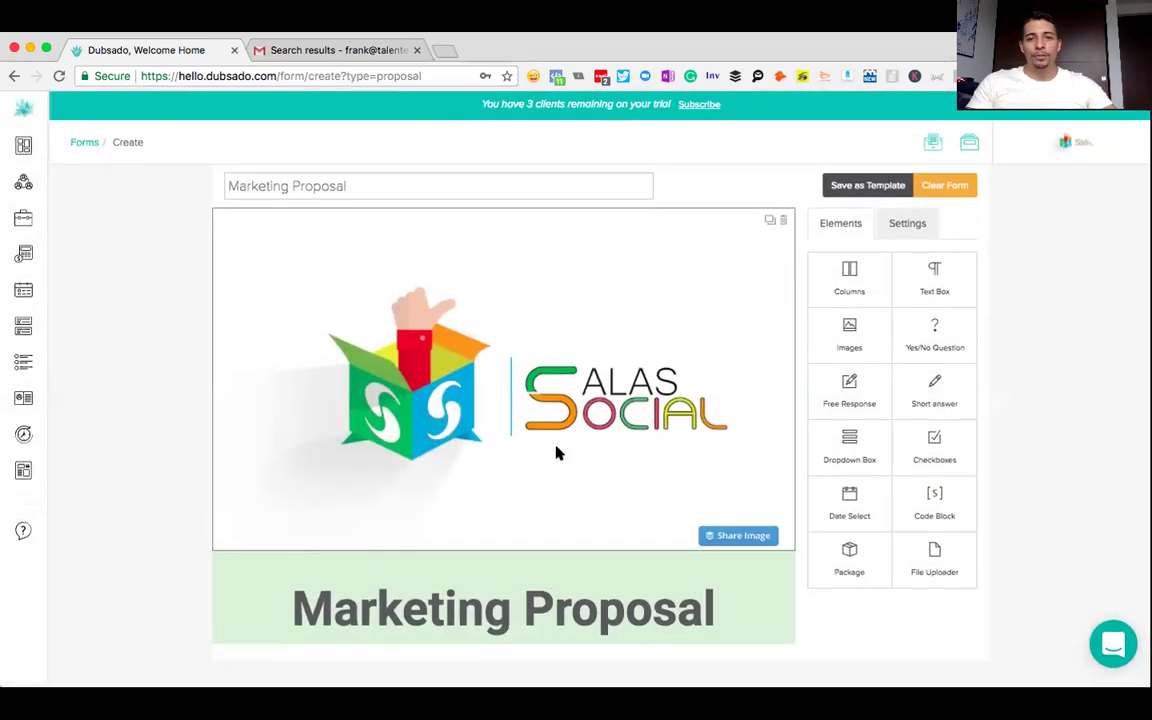
- Add a Package element under the title and open its Edit Package settings
scroll(1056, 453, "down", 1)
scroll(1052, 452, "up", 1)
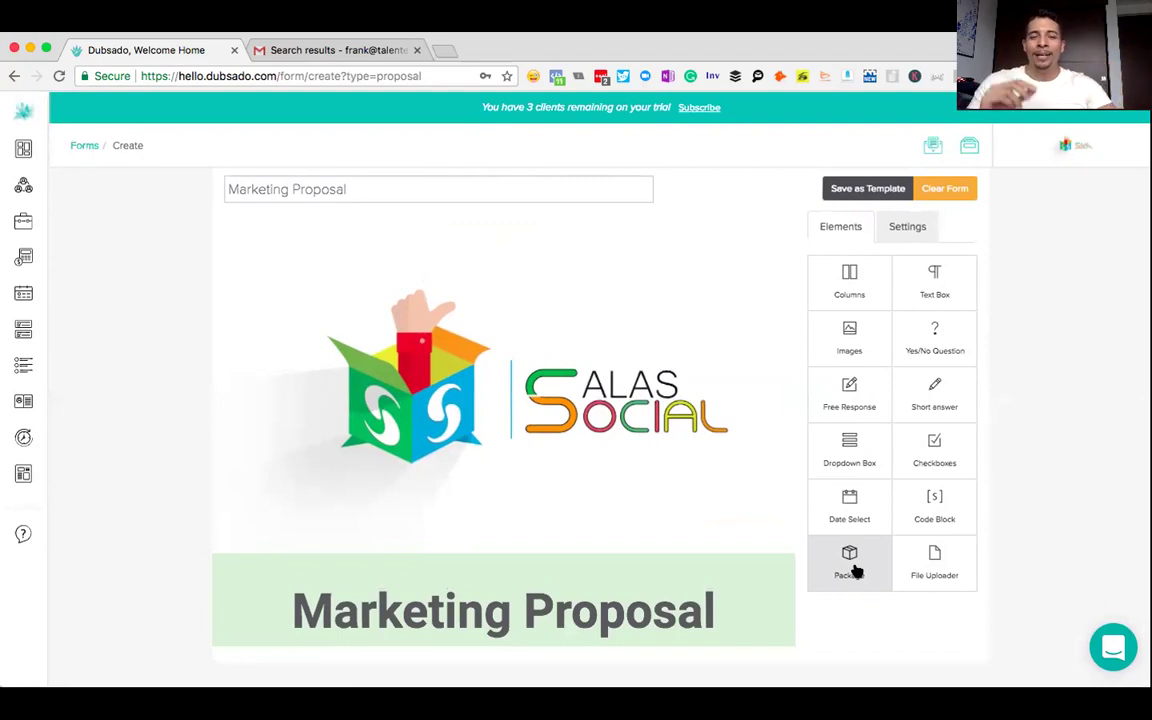
left_click(850, 566)
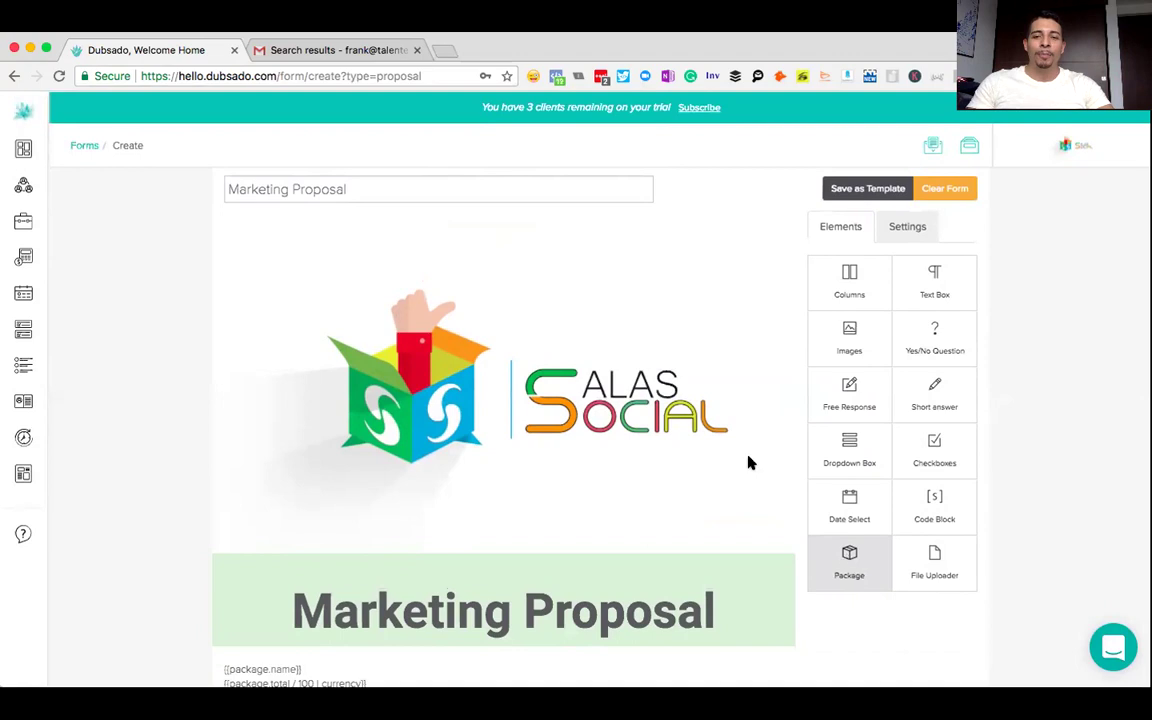
scroll(665, 393, "down", 1)
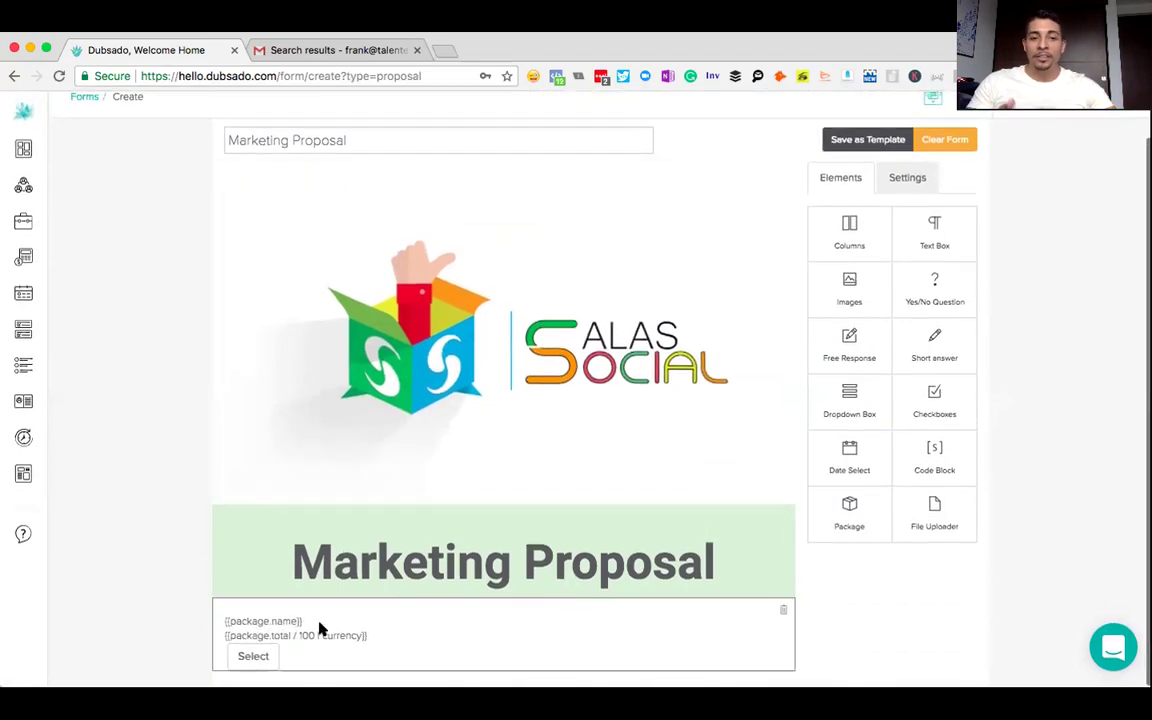
left_click(320, 628)
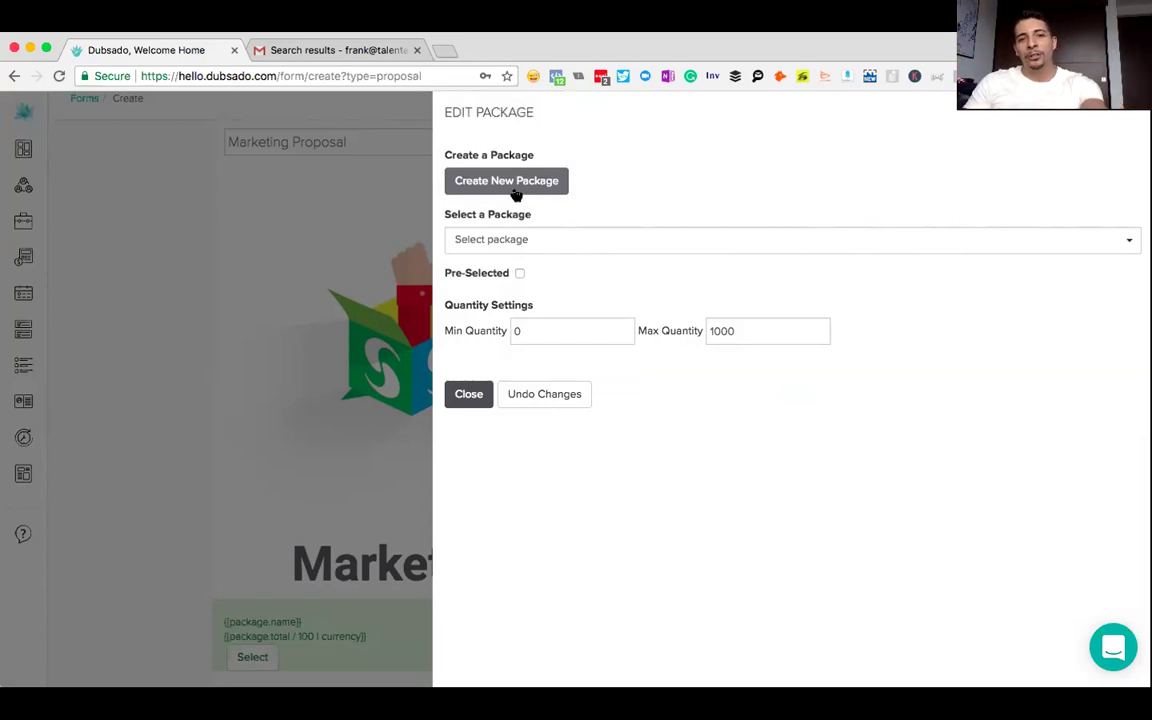
- Choose Monthly Marketing Retainer ($5,000.00), pre-selected, max quantity 1, with a blank line above
left_click(508, 238)
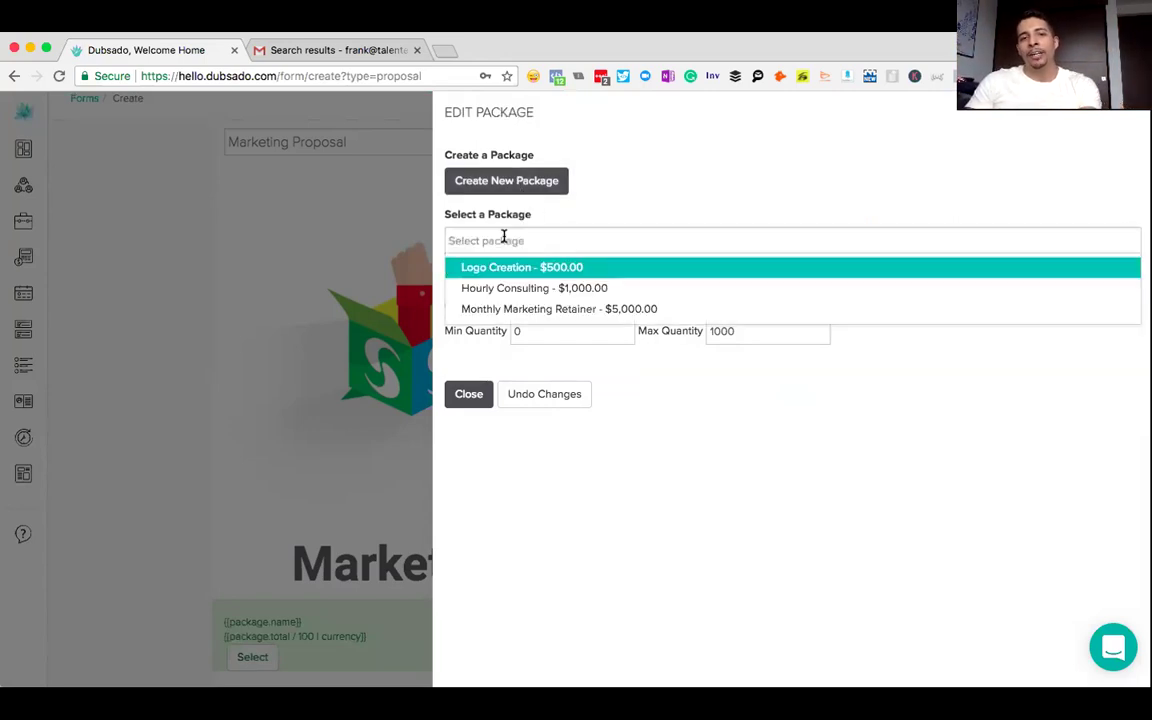
left_click(520, 312)
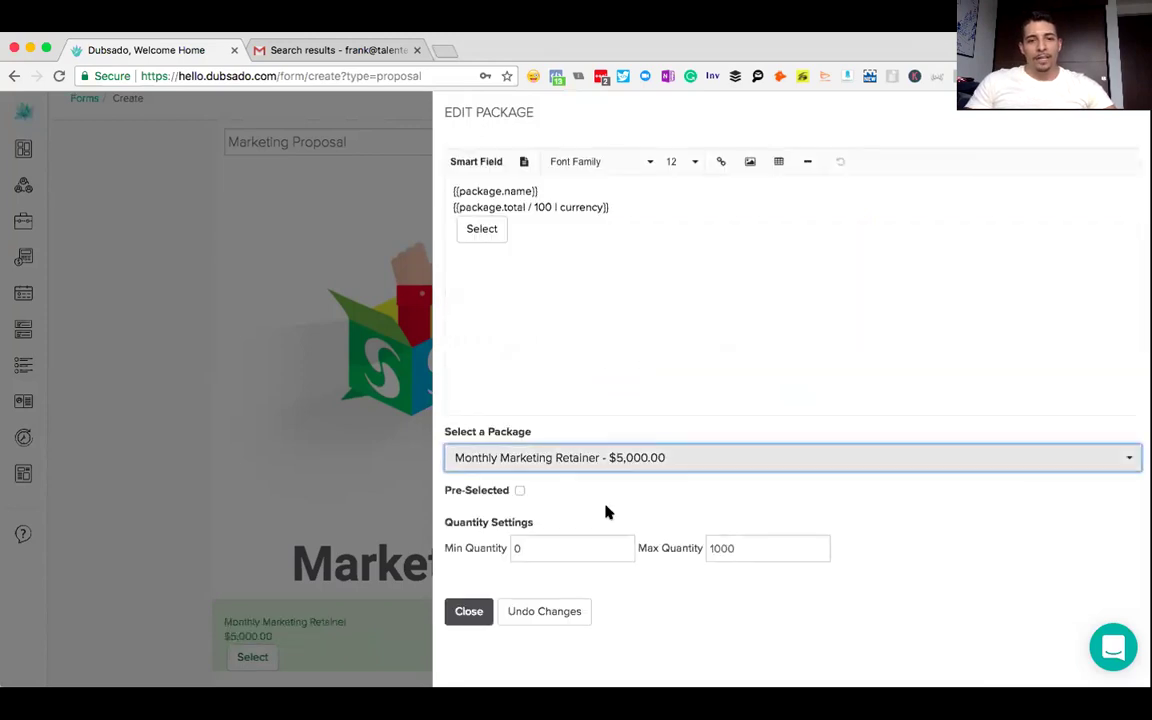
left_click(520, 490)
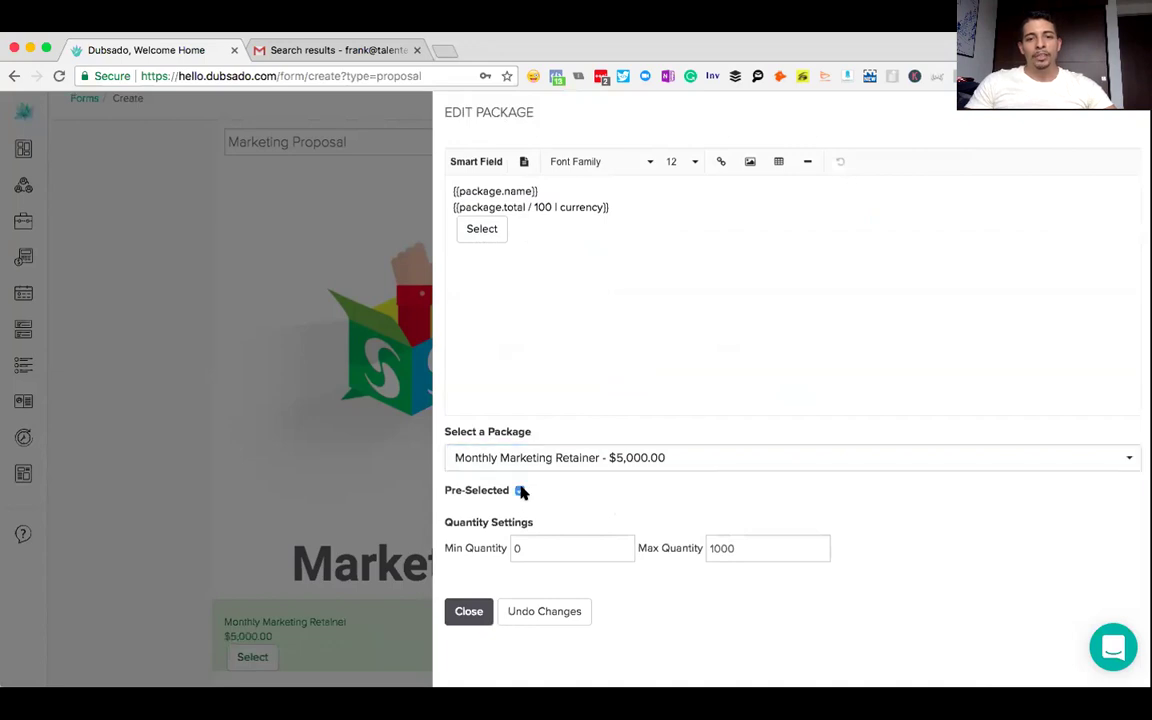
left_click_drag(751, 545, 723, 549)
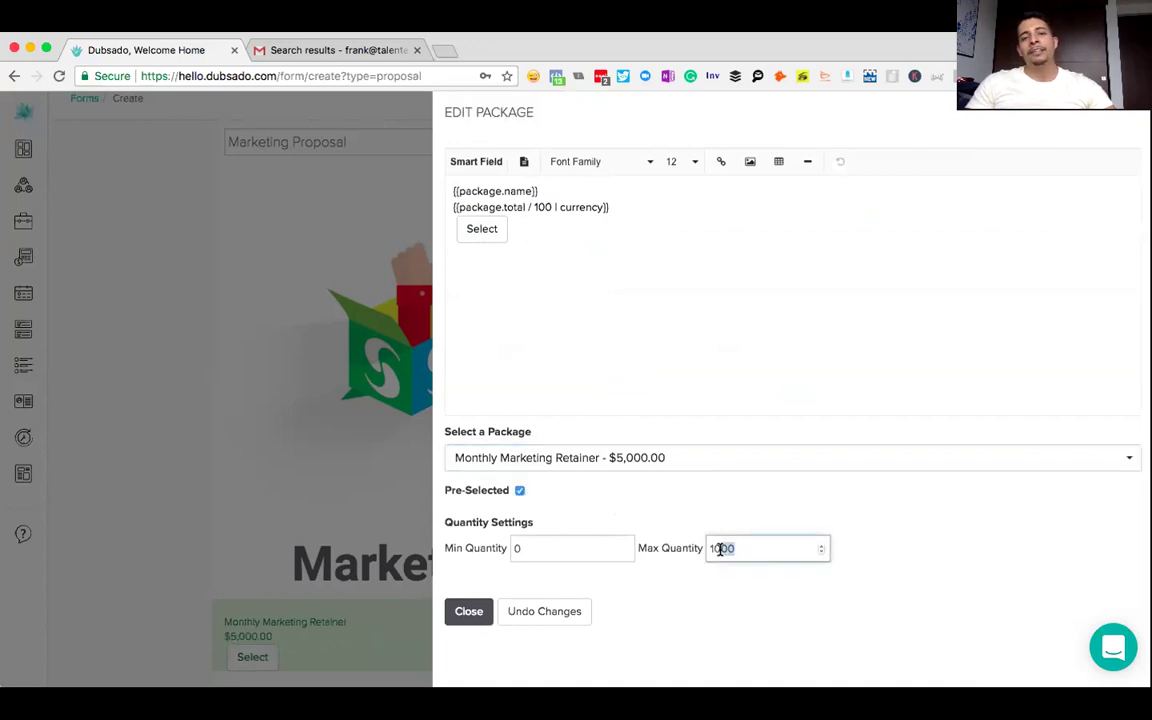
key("BackSpace")
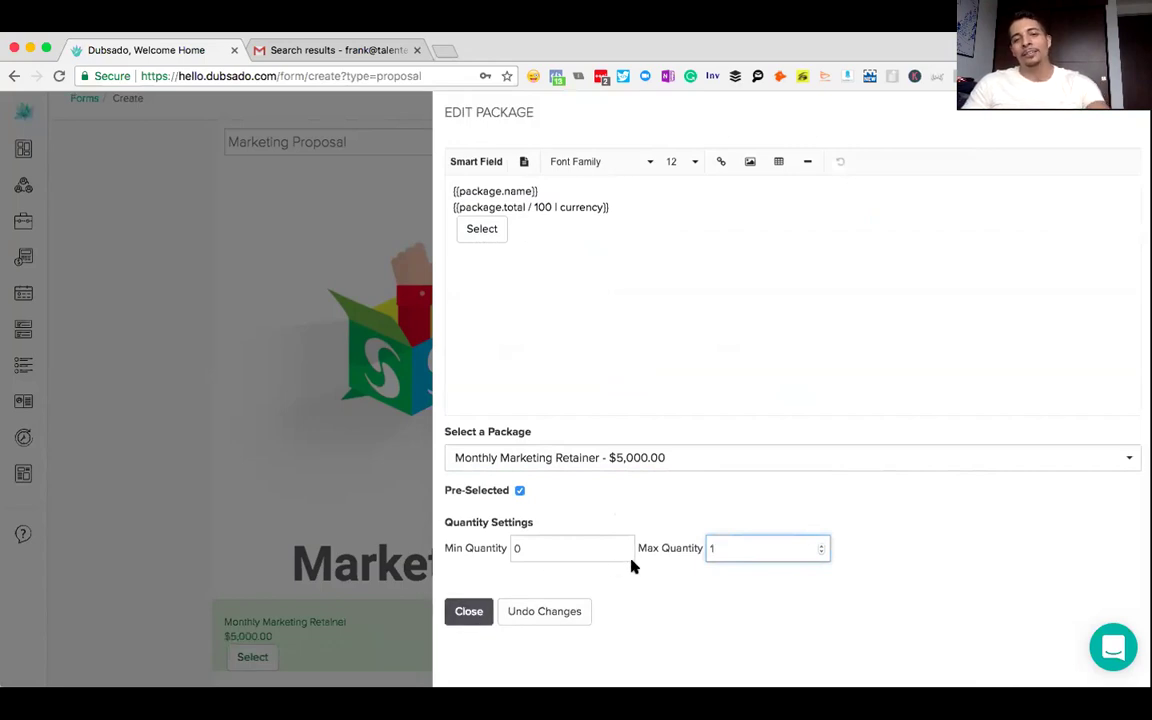
left_click(540, 224)
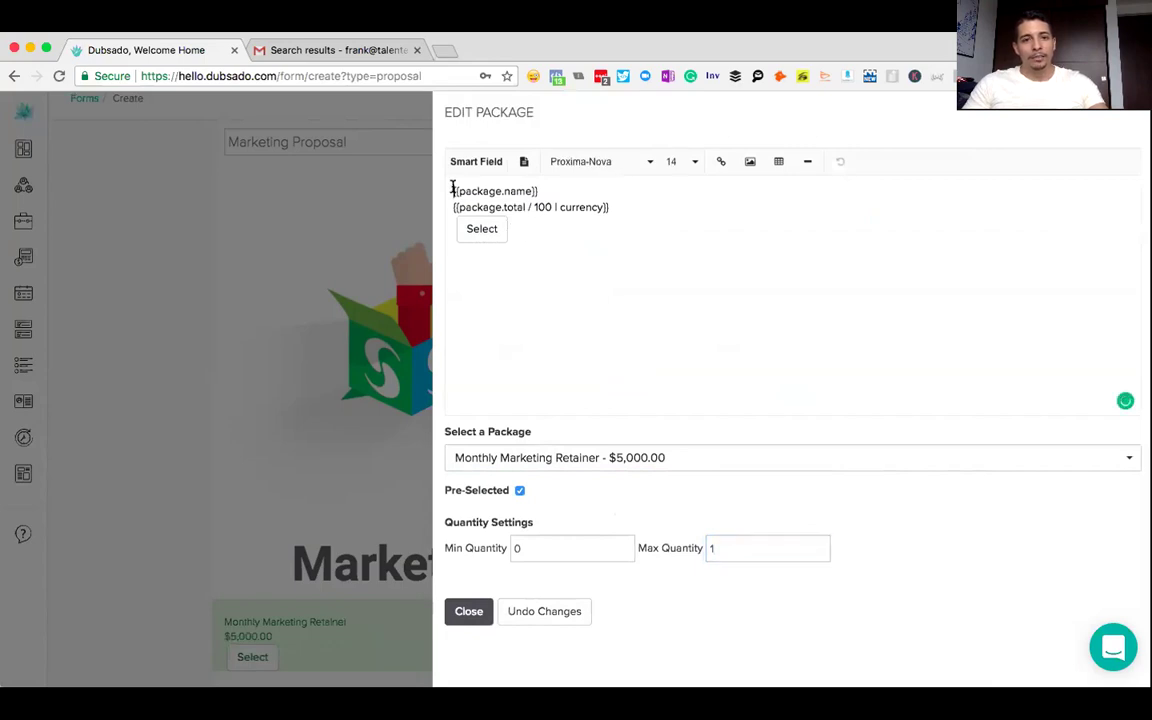
key("Return")
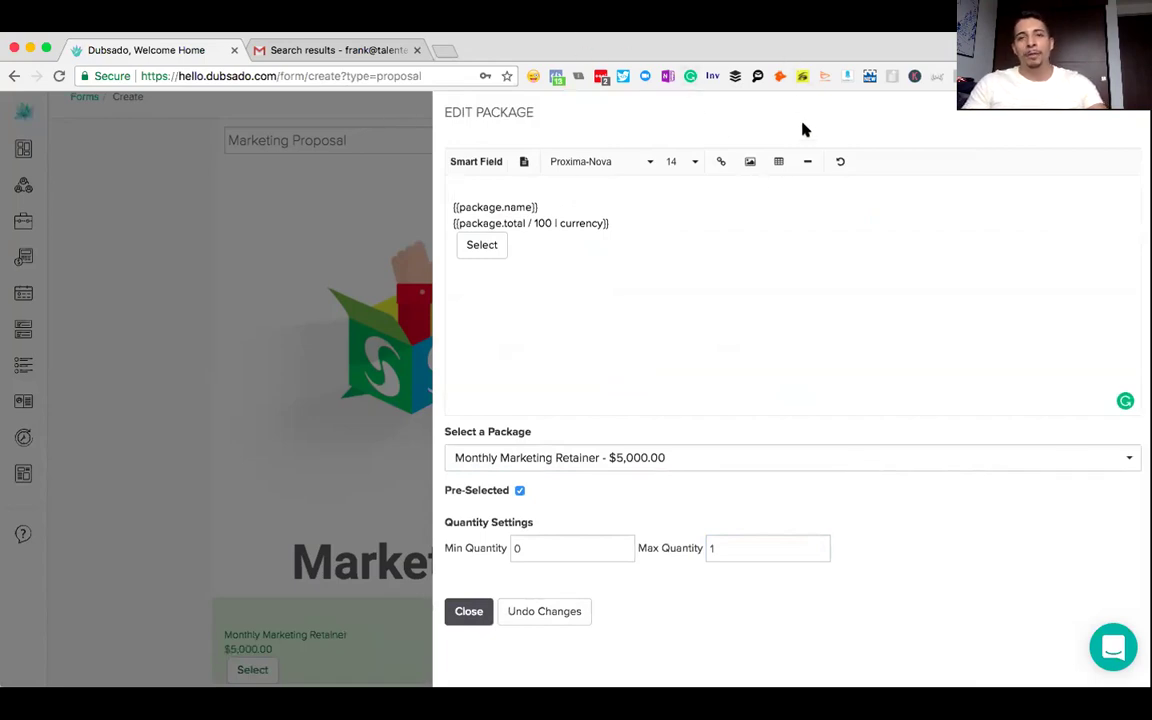
- Paste a money-mouth emoji image above the package name
key("super+v")
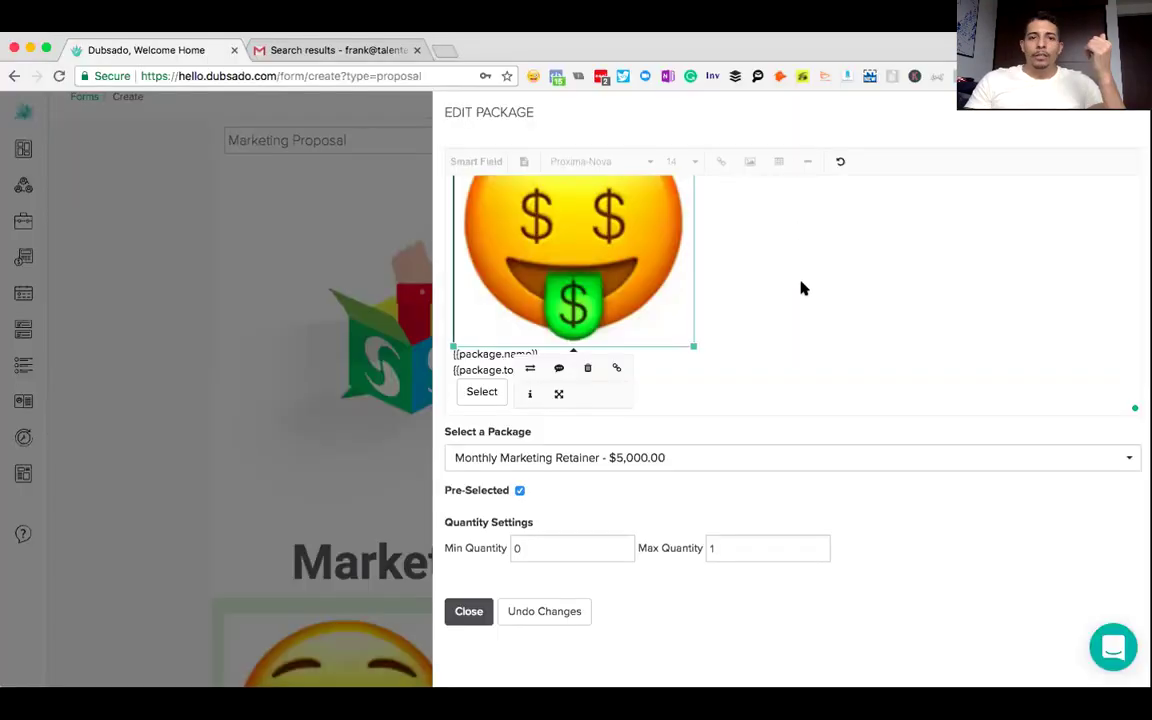
left_click(800, 288)
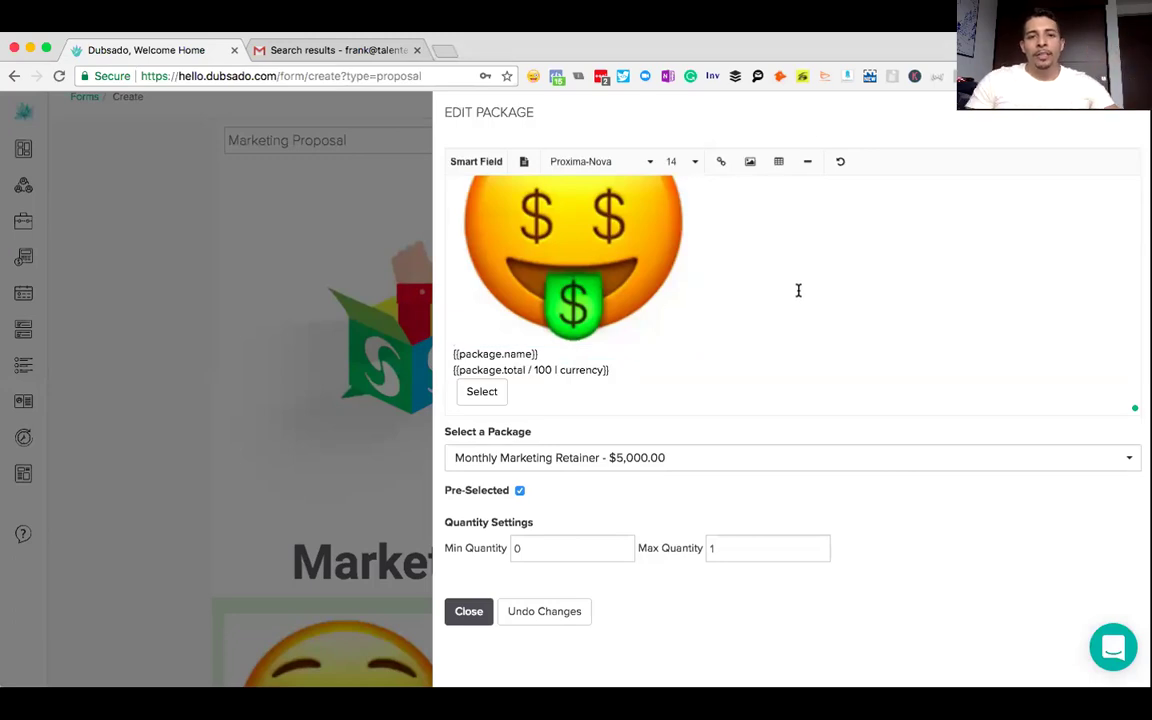
scroll(787, 298, "up", 1)
scroll(787, 298, "down", 2)
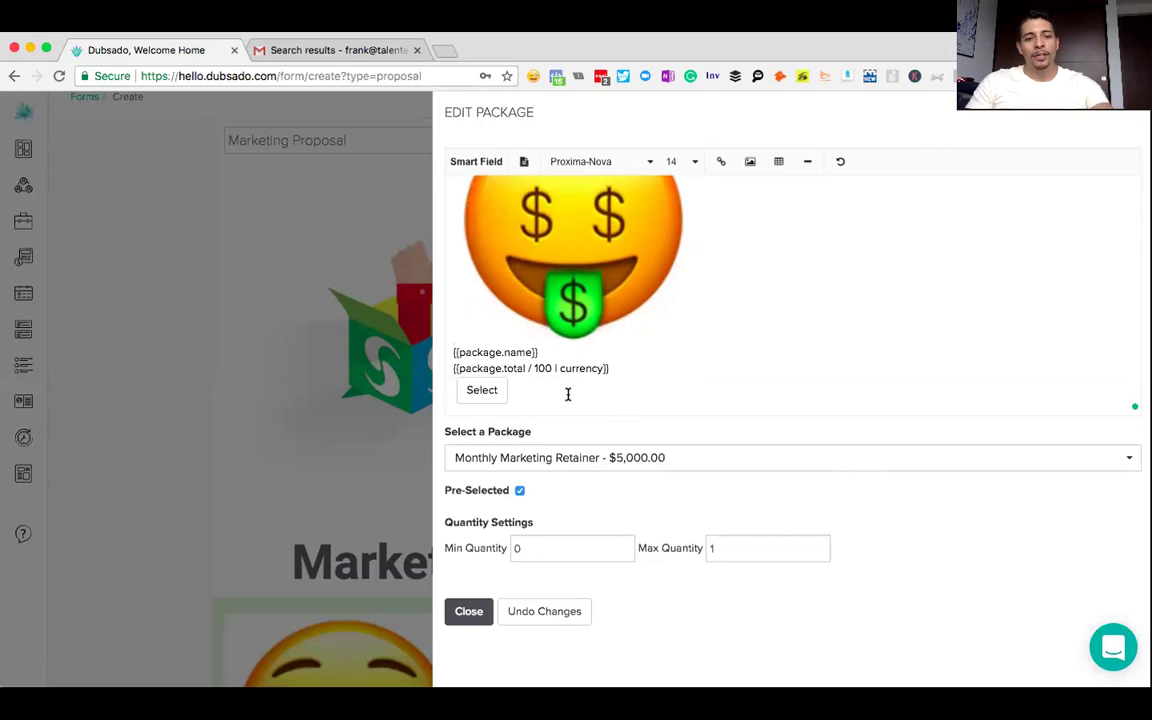
- Center-align all the package block content, then select the {{package.name}} field
key("super+a")
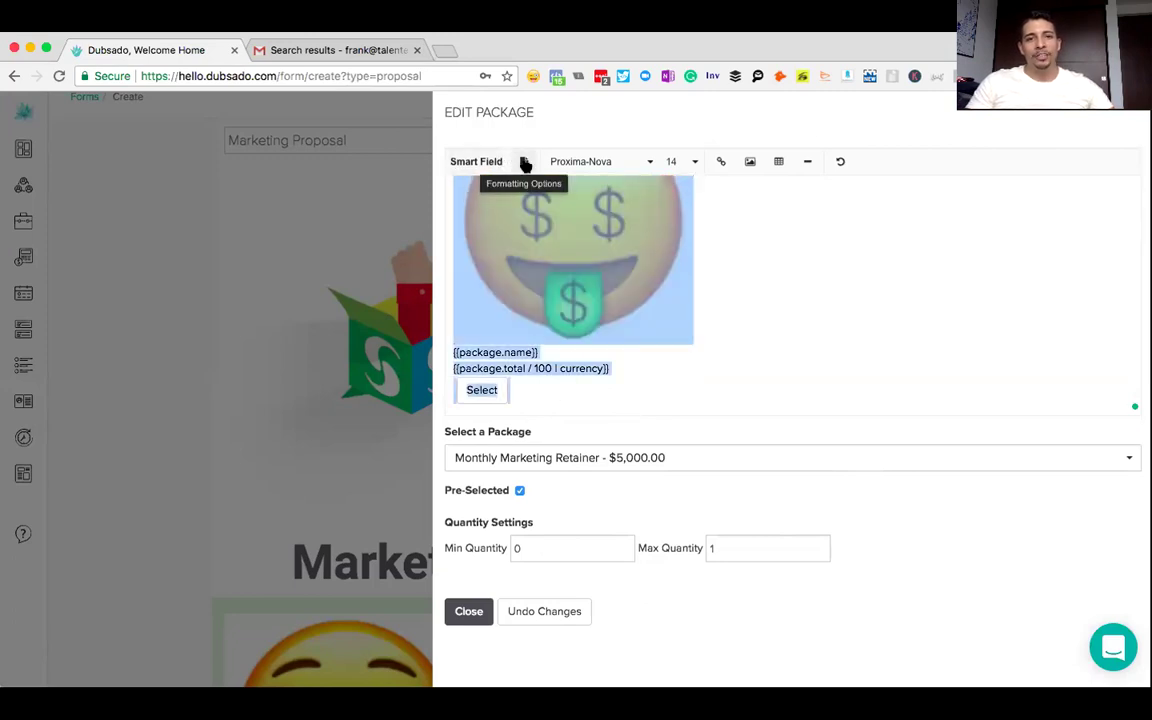
left_click(524, 162)
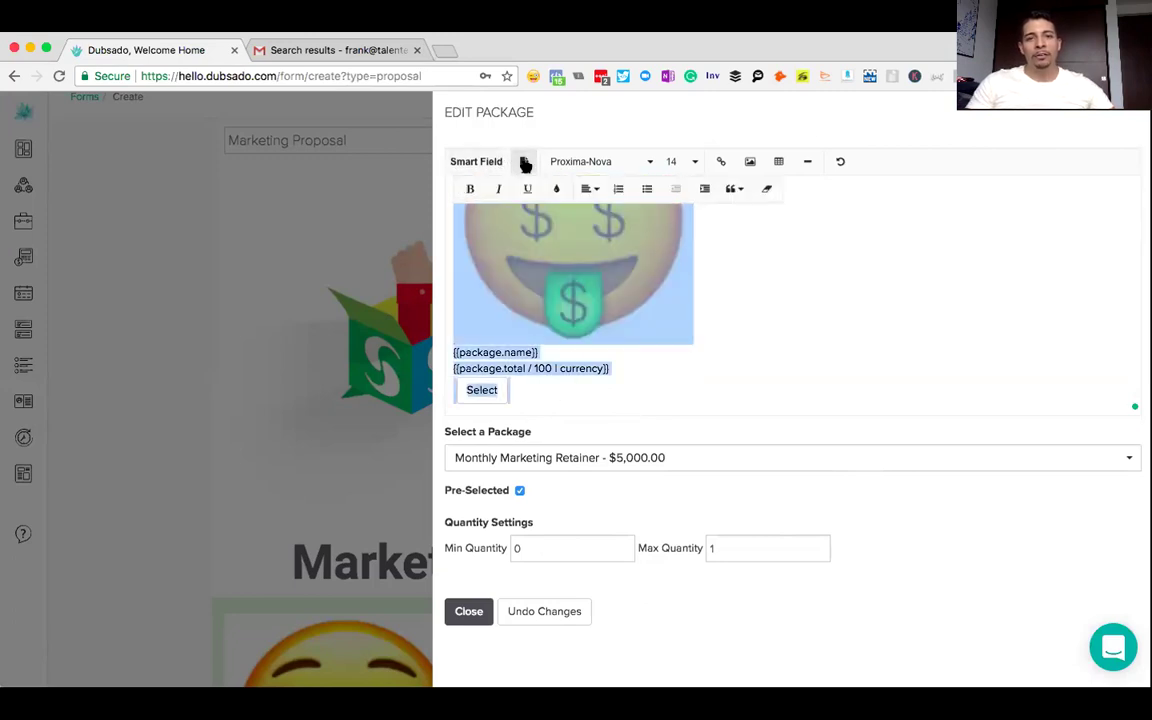
left_click(596, 191)
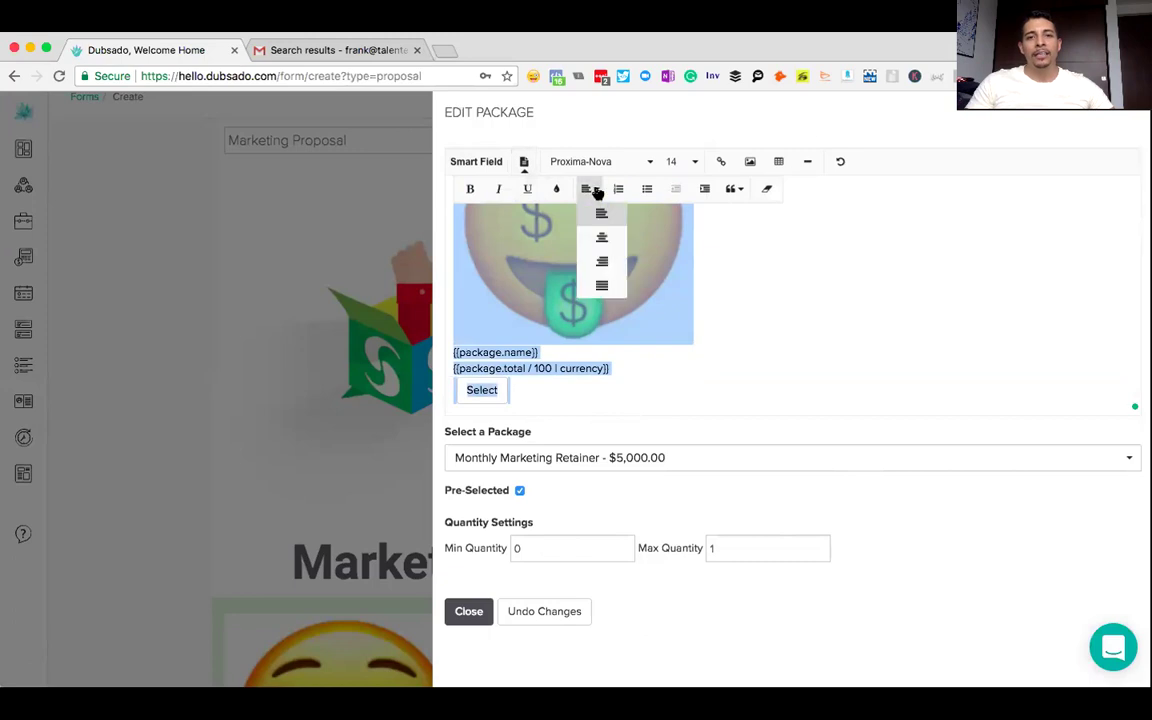
left_click(603, 239)
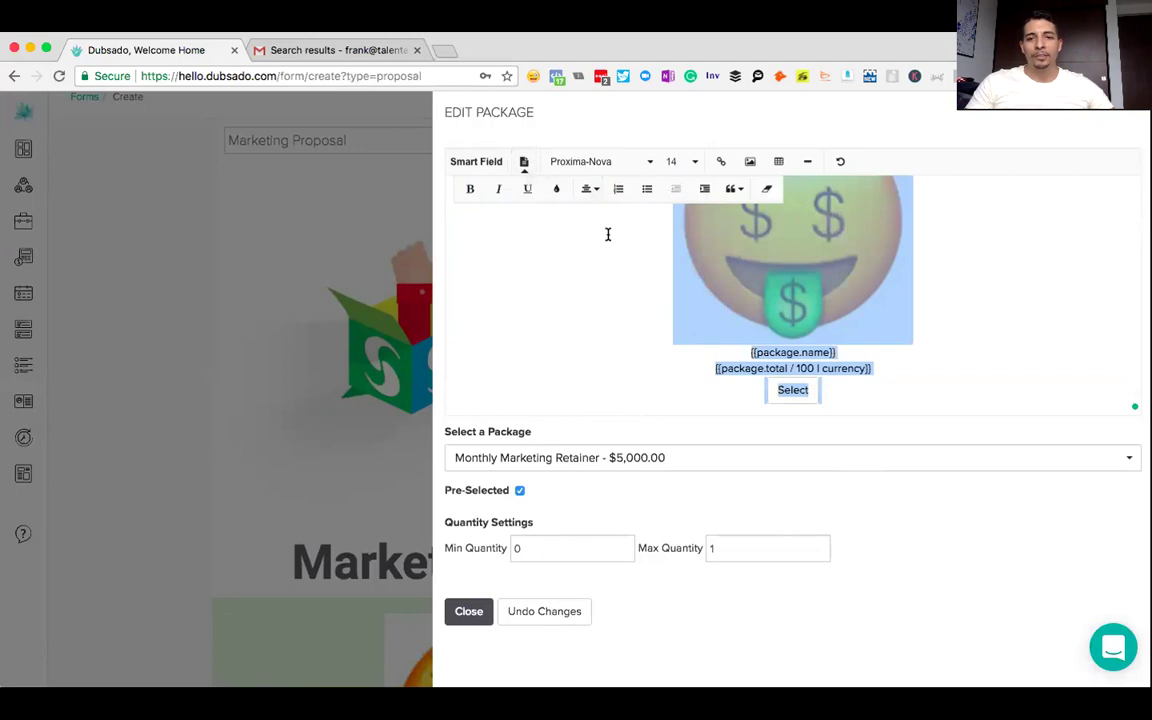
left_click(844, 358)
left_click_drag(844, 357, 748, 350)
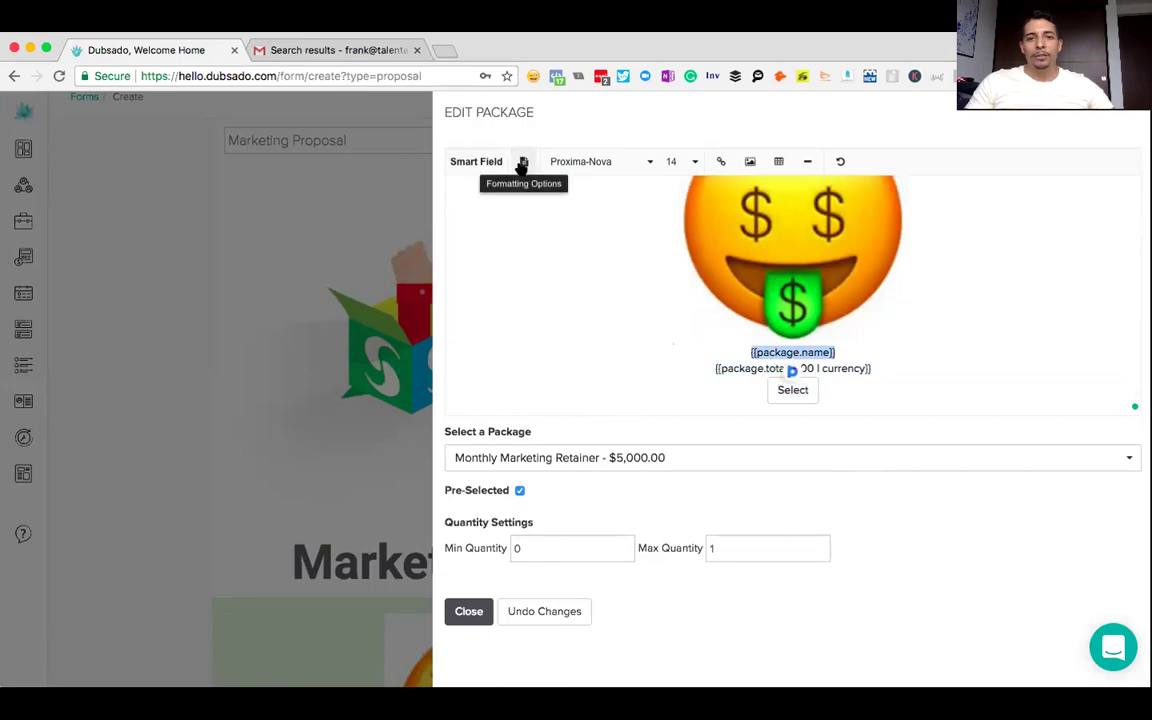
- Bold the {{package.name}} field and select the package total line for formatting
left_click(523, 163)
left_click(468, 190)
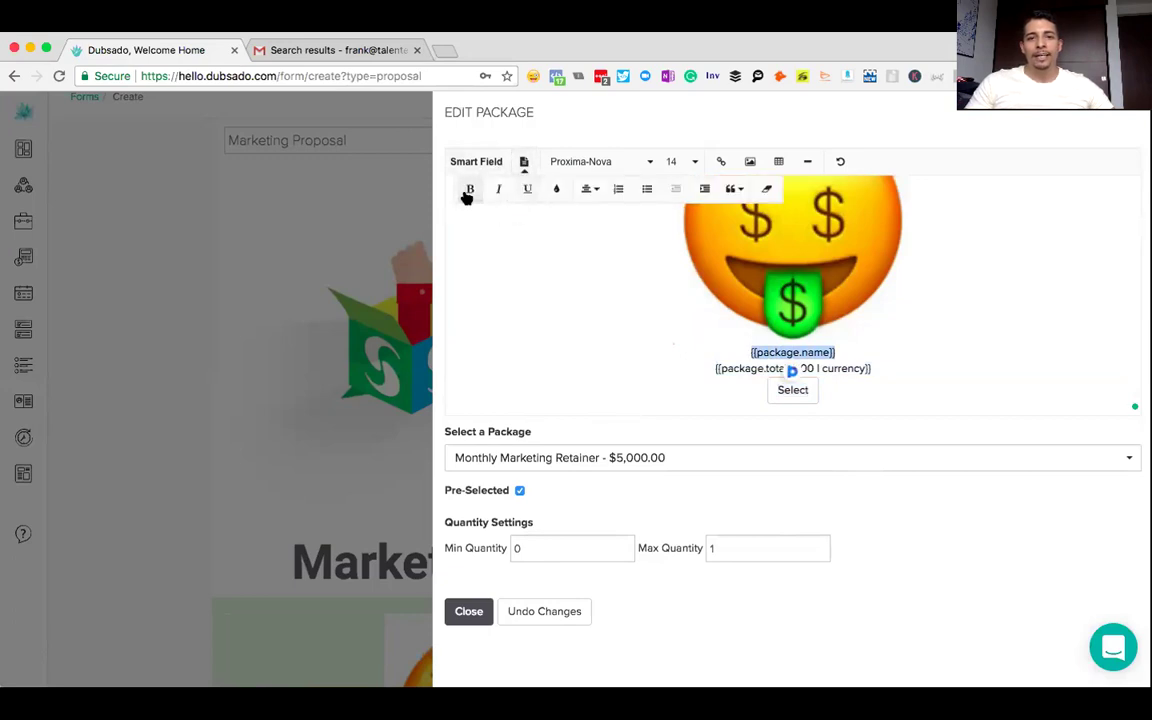
left_click_drag(873, 368, 715, 365)
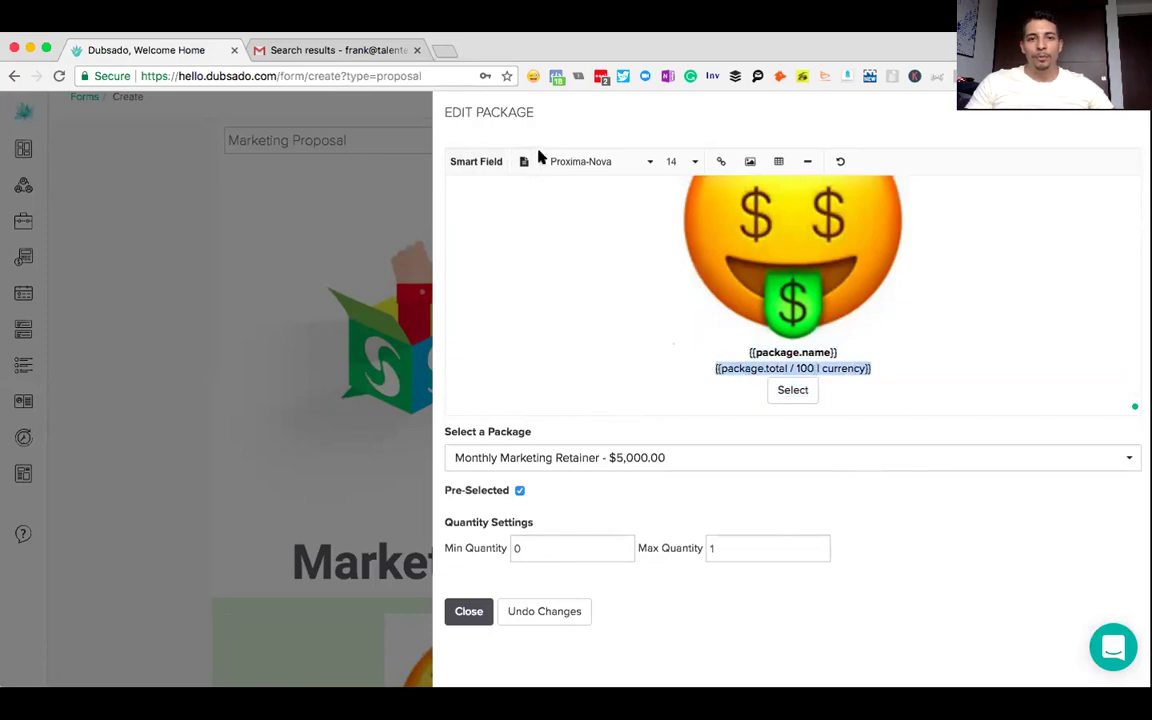
left_click(524, 164)
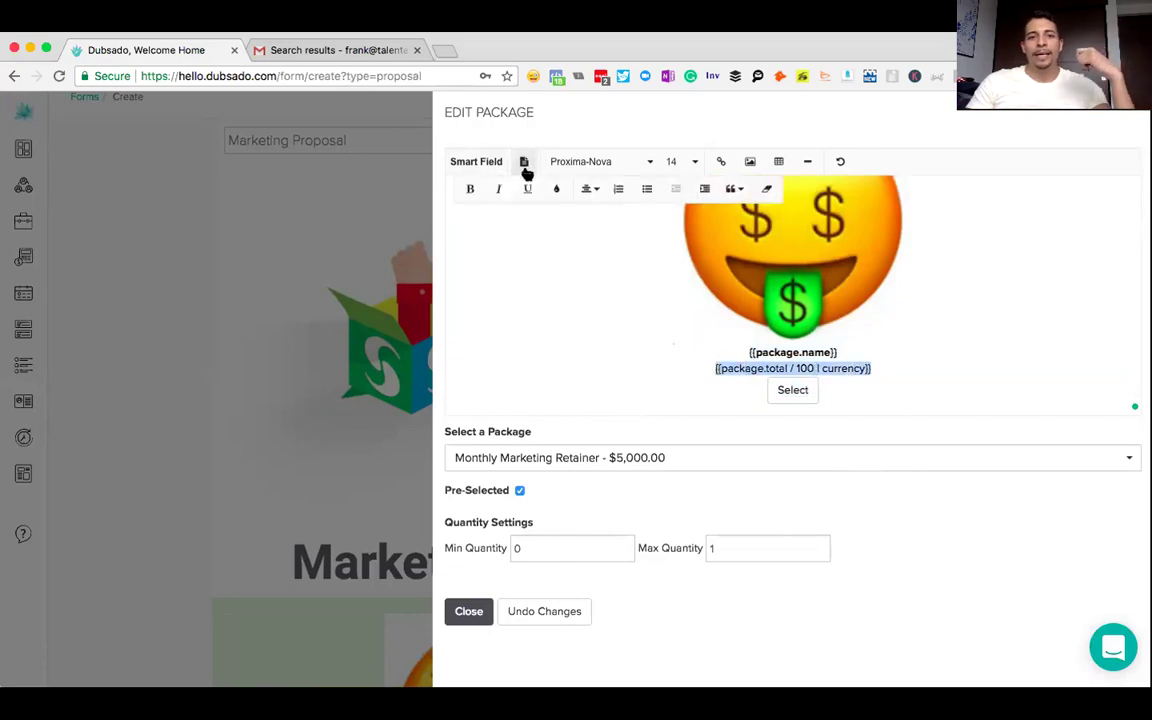
- Insert the Invoice Item Names smart field on a new line below the package name, then close the editor
left_click(841, 352)
key("Return")
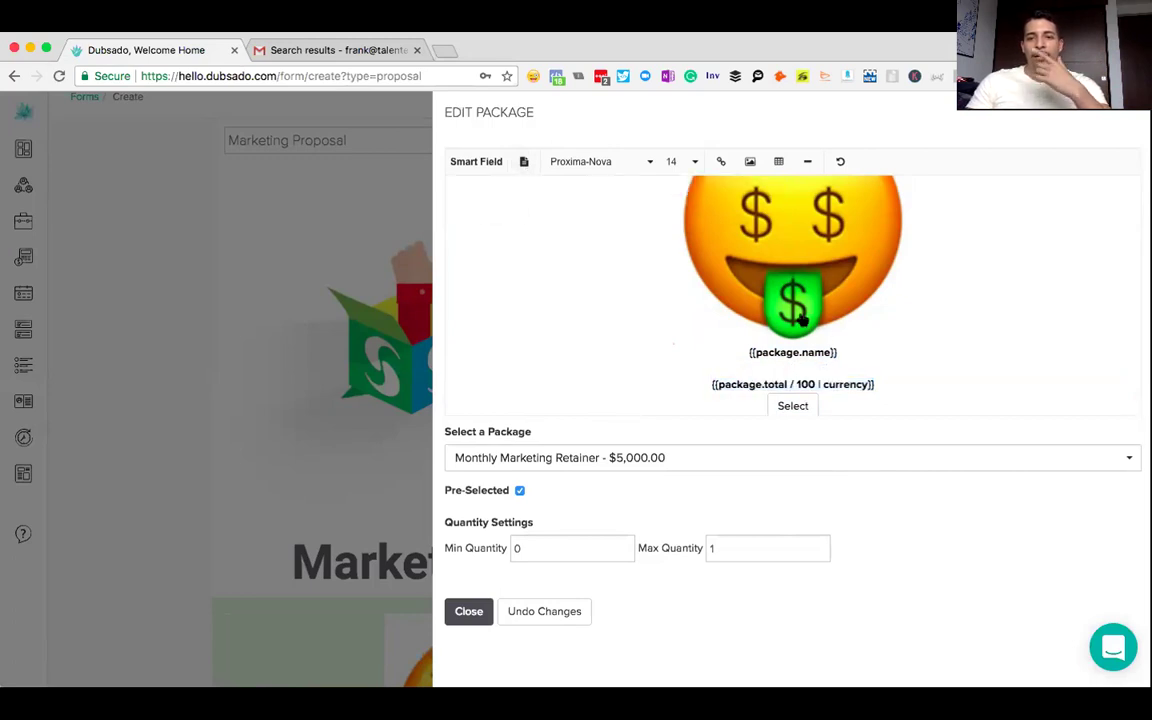
left_click(476, 162)
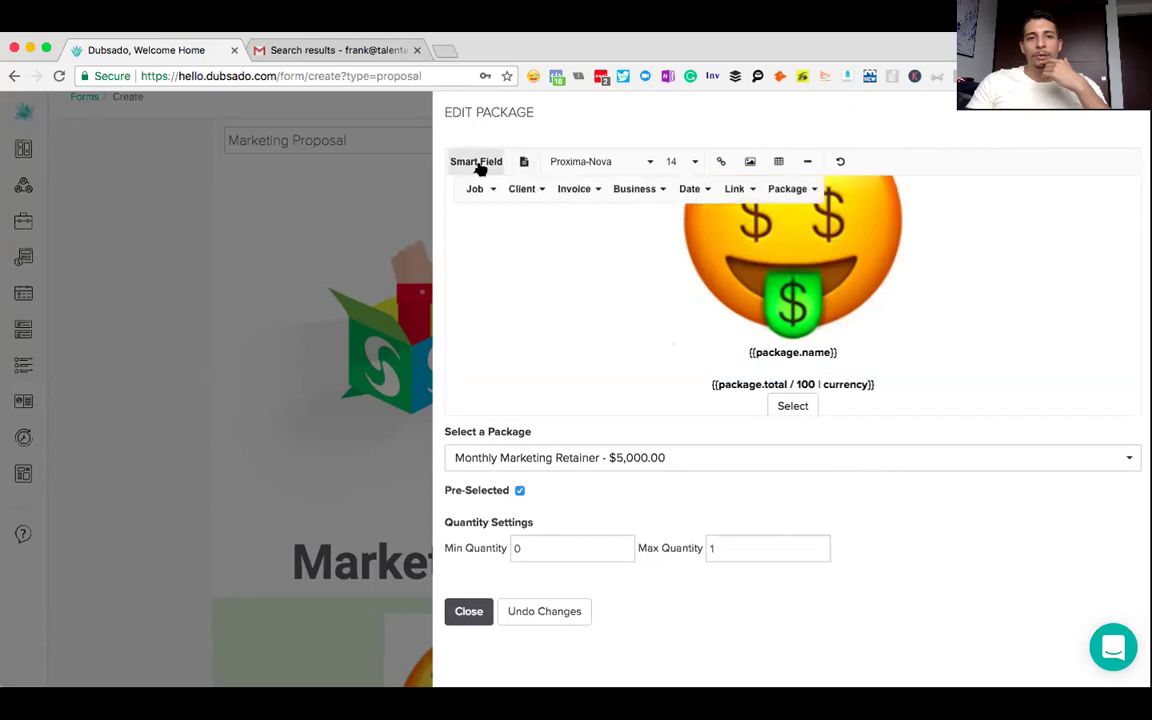
left_click(577, 190)
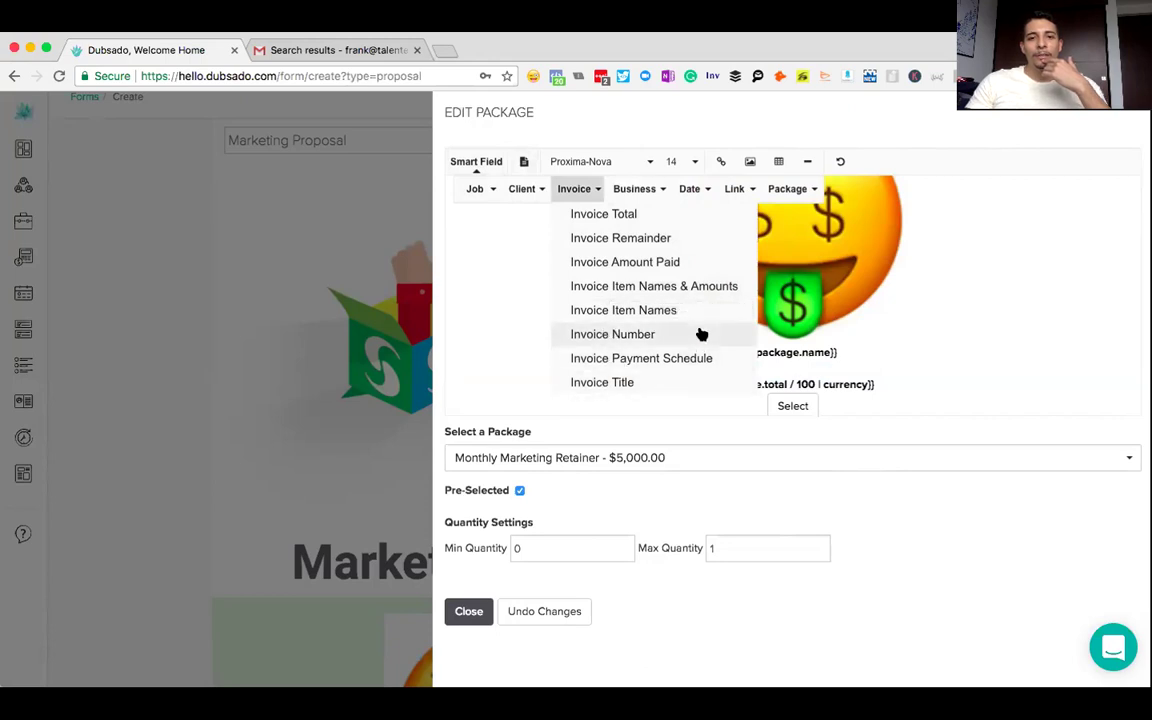
left_click(625, 311)
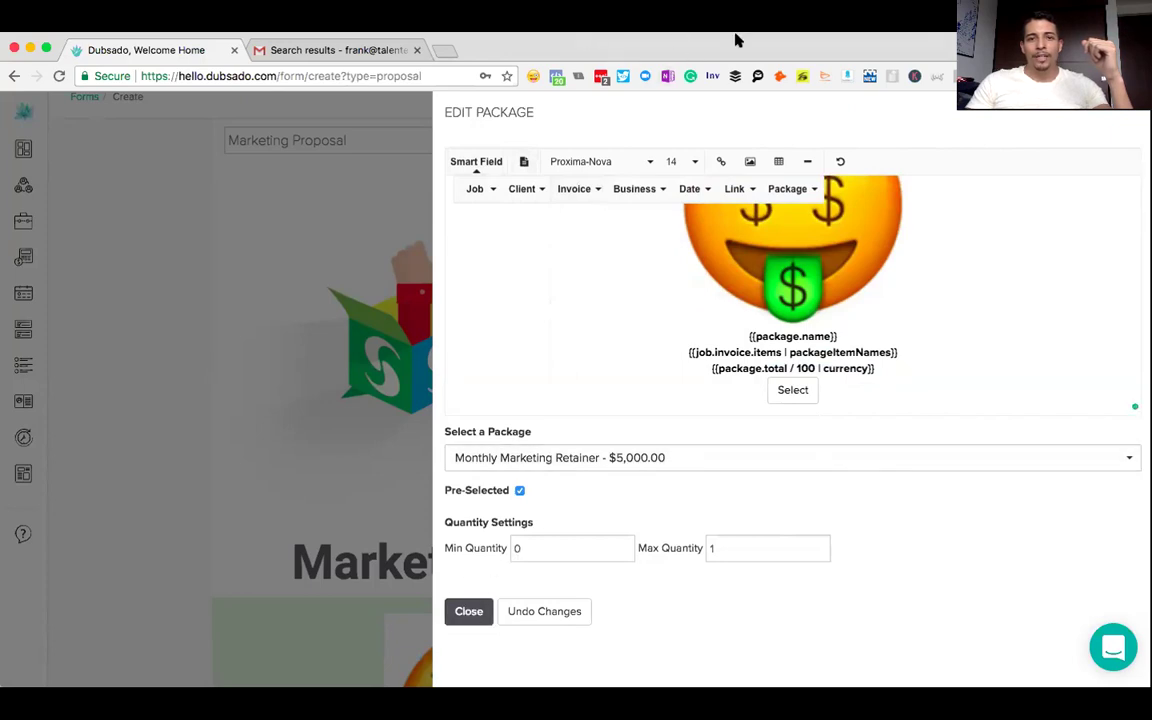
left_click(469, 611)
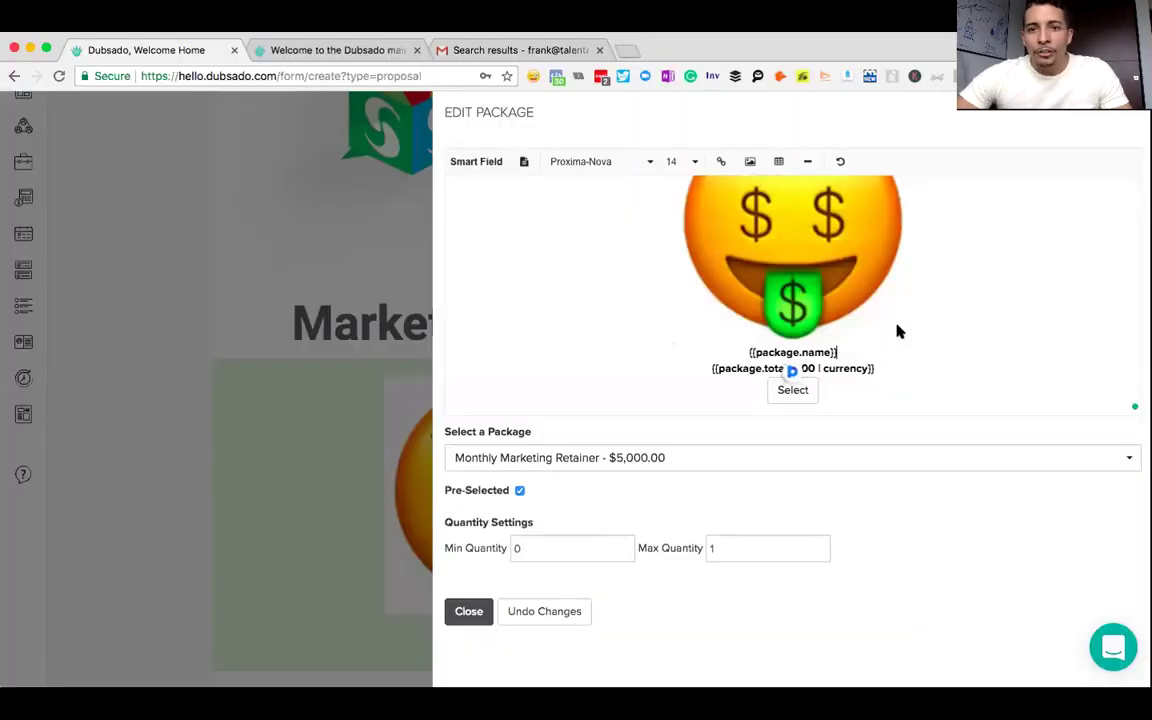
- Browse the Package smart field list in the package editor
scroll(897, 329, "up", 2)
scroll(897, 331, "down", 2)
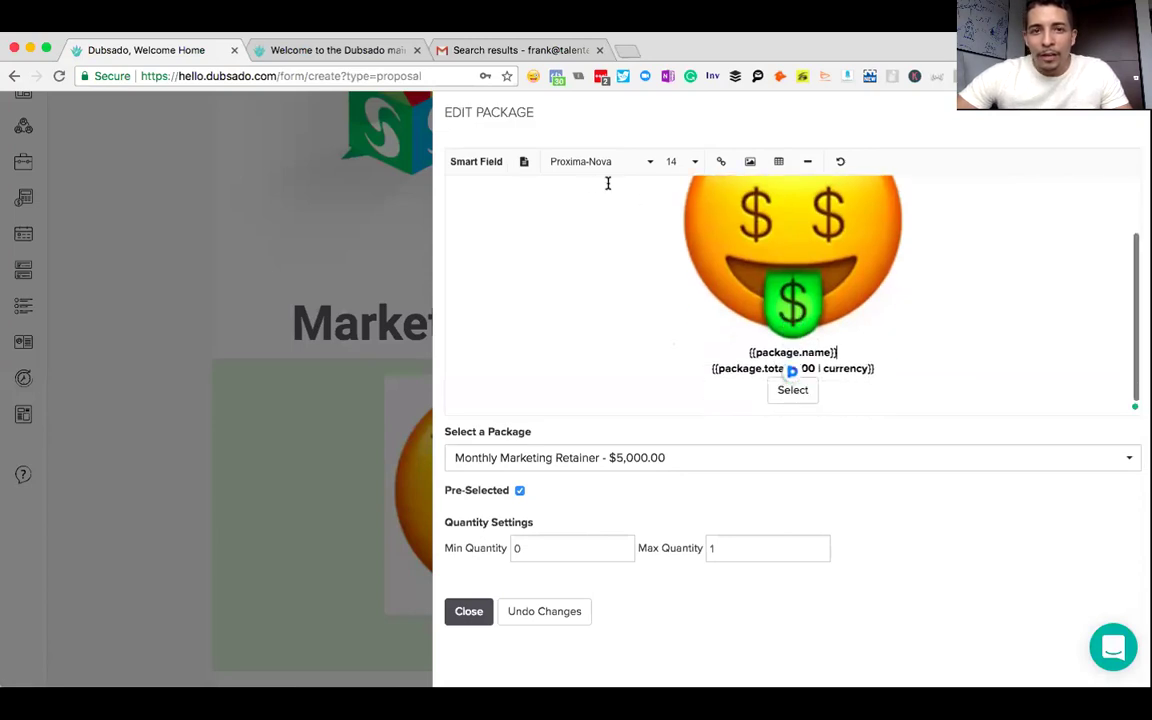
left_click(474, 162)
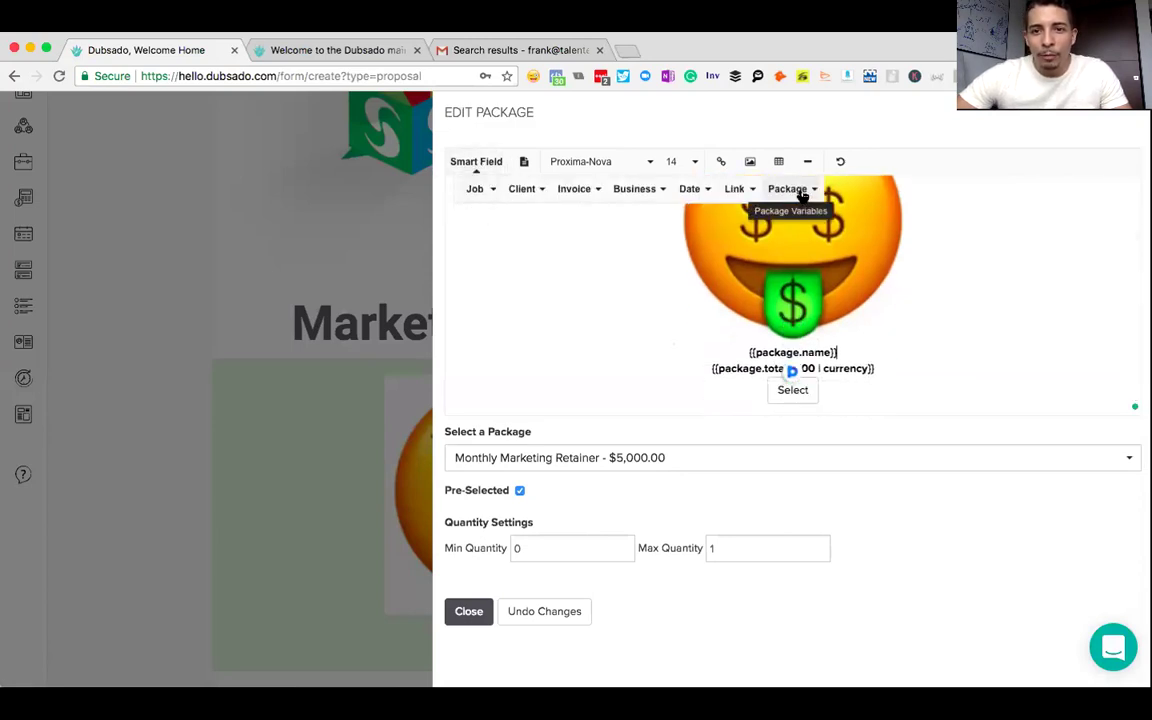
left_click(805, 195)
left_click(696, 376)
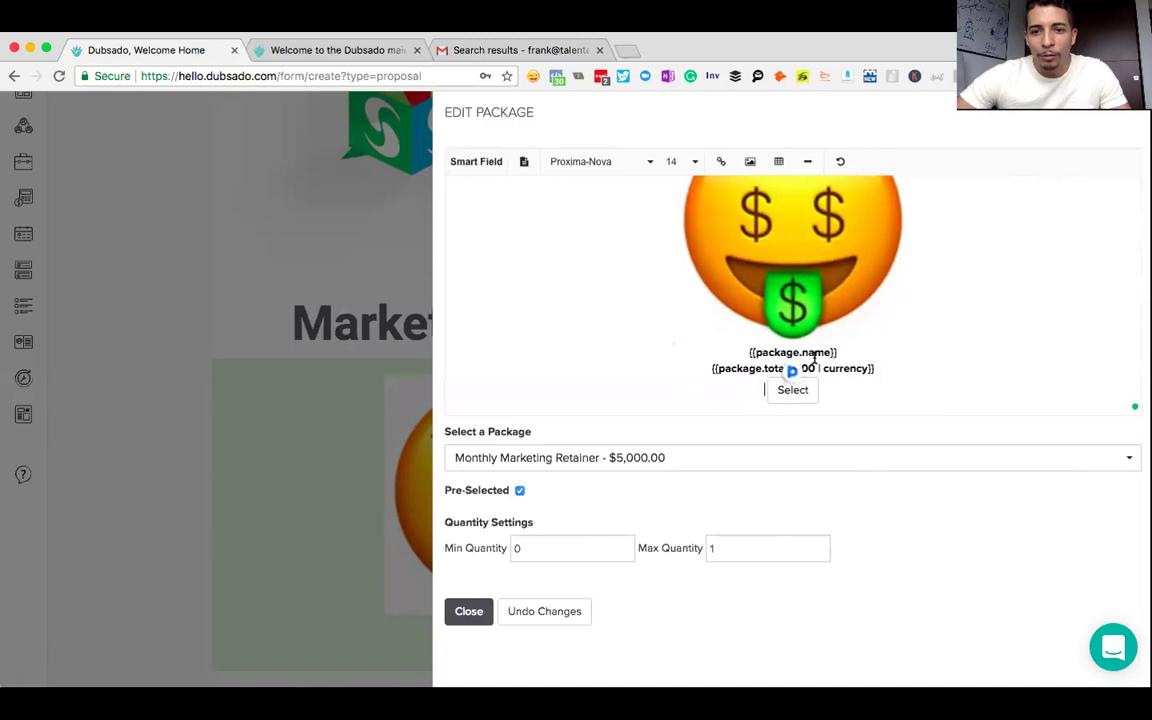
left_click(476, 166)
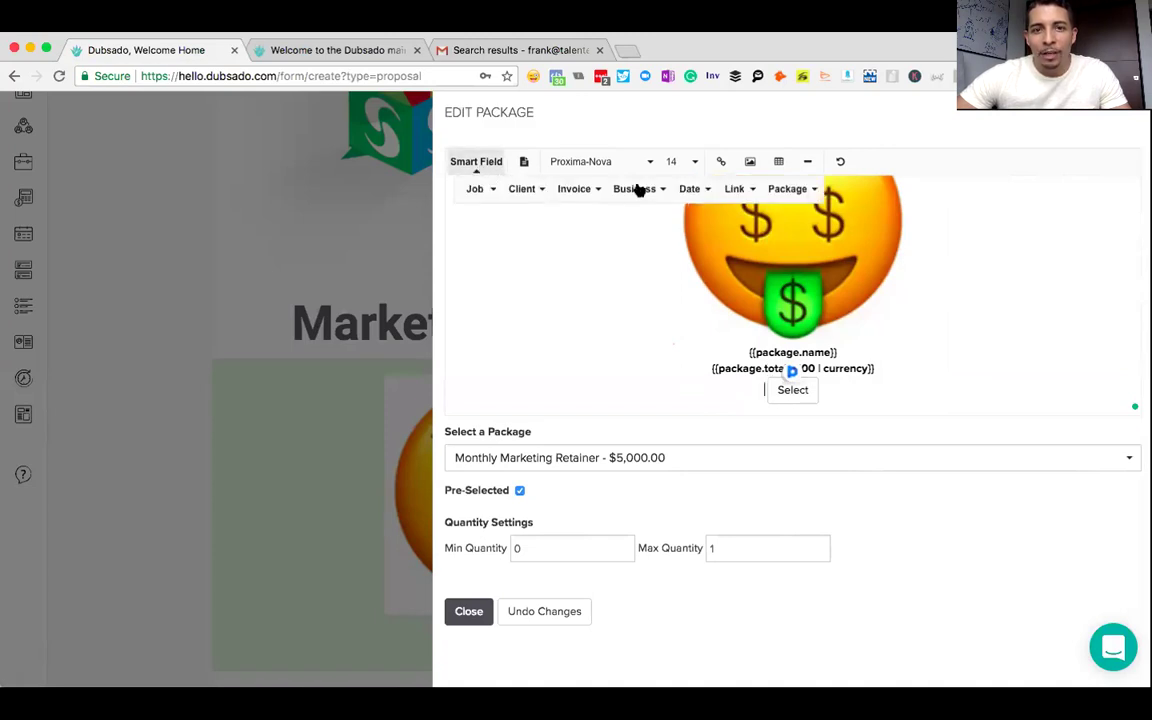
left_click(795, 190)
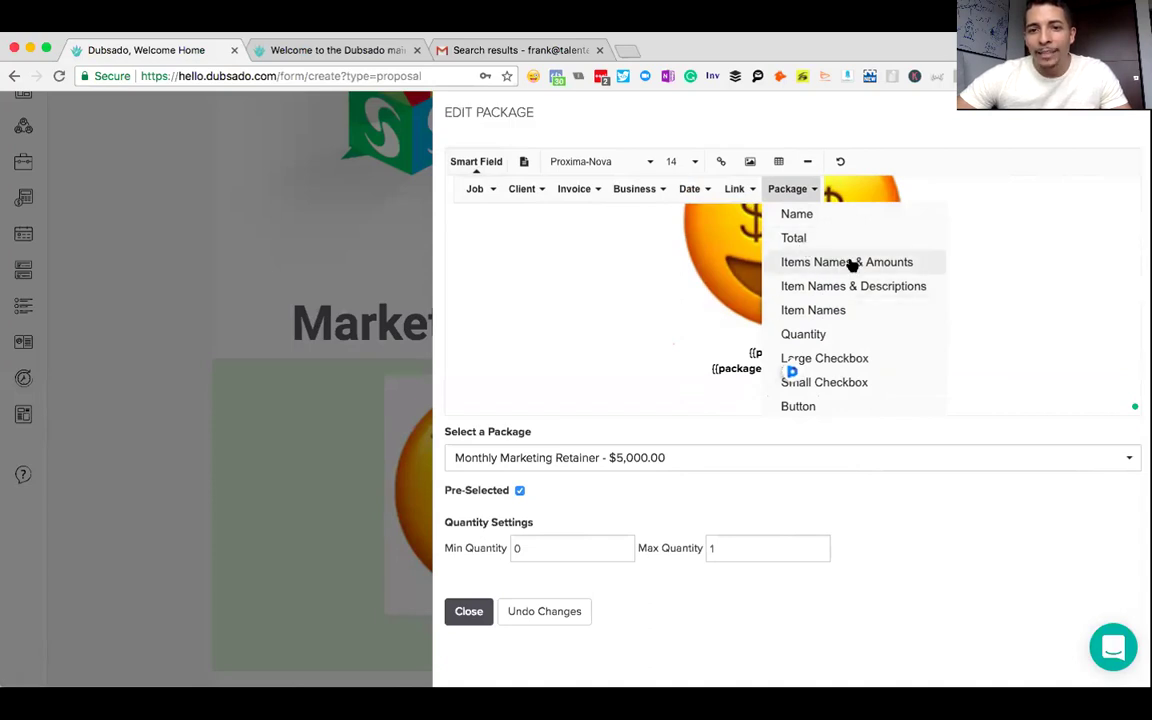
left_click(686, 342)
- Add the Package Item Names & Descriptions field on a new line under {{package.name}}
left_click(838, 352)
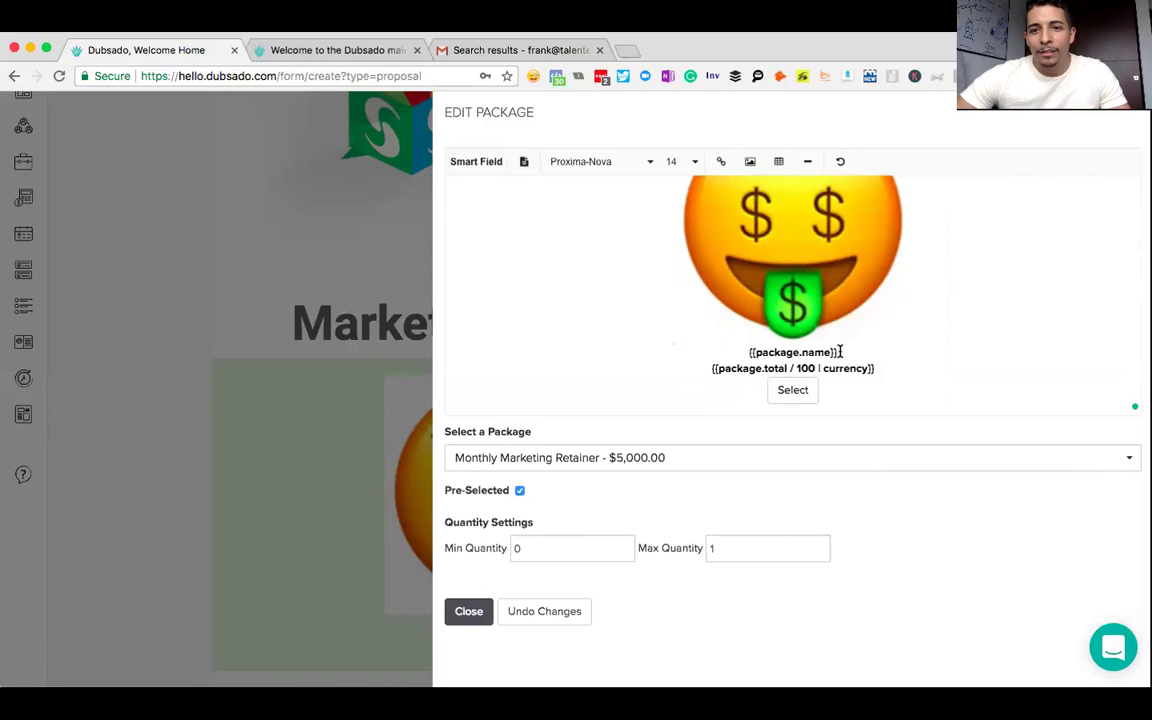
key("Return")
left_click(478, 160)
left_click(784, 190)
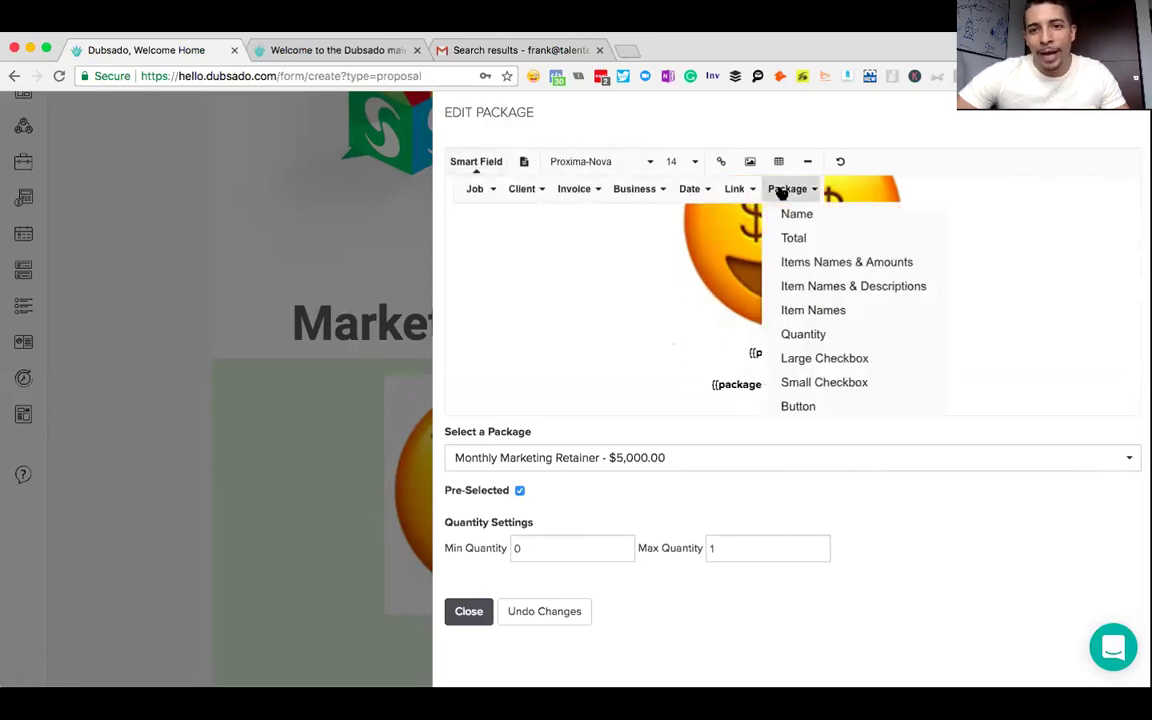
left_click(832, 287)
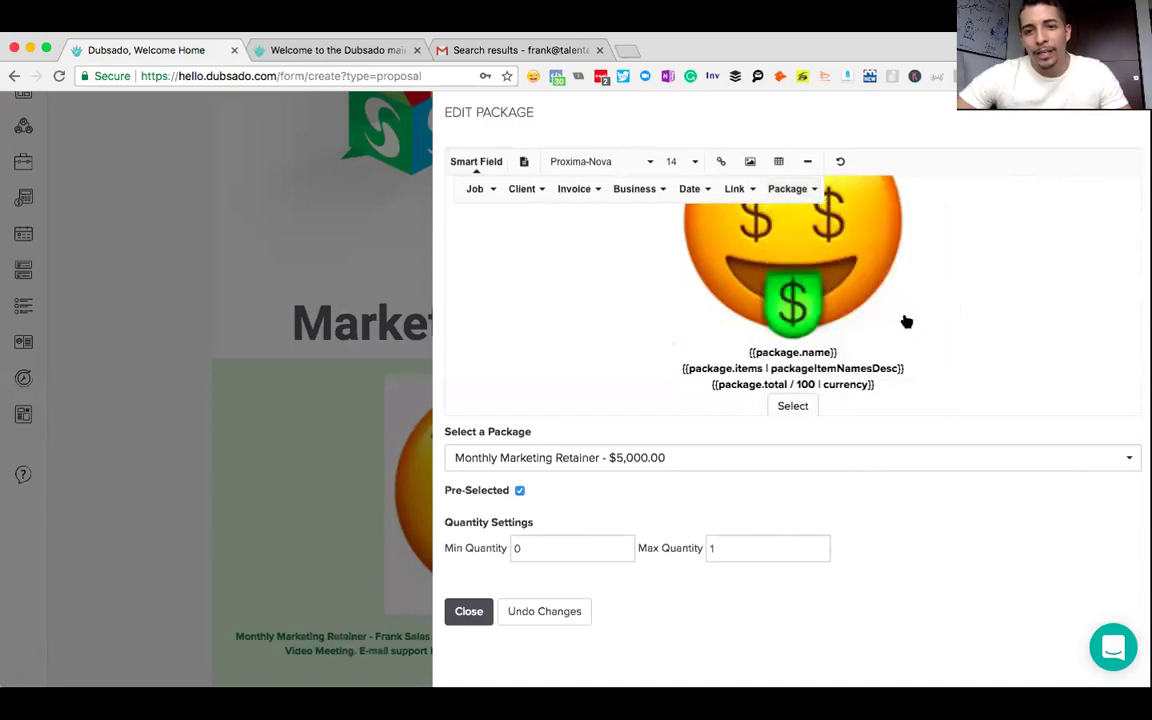
scroll(903, 323, "down", 1)
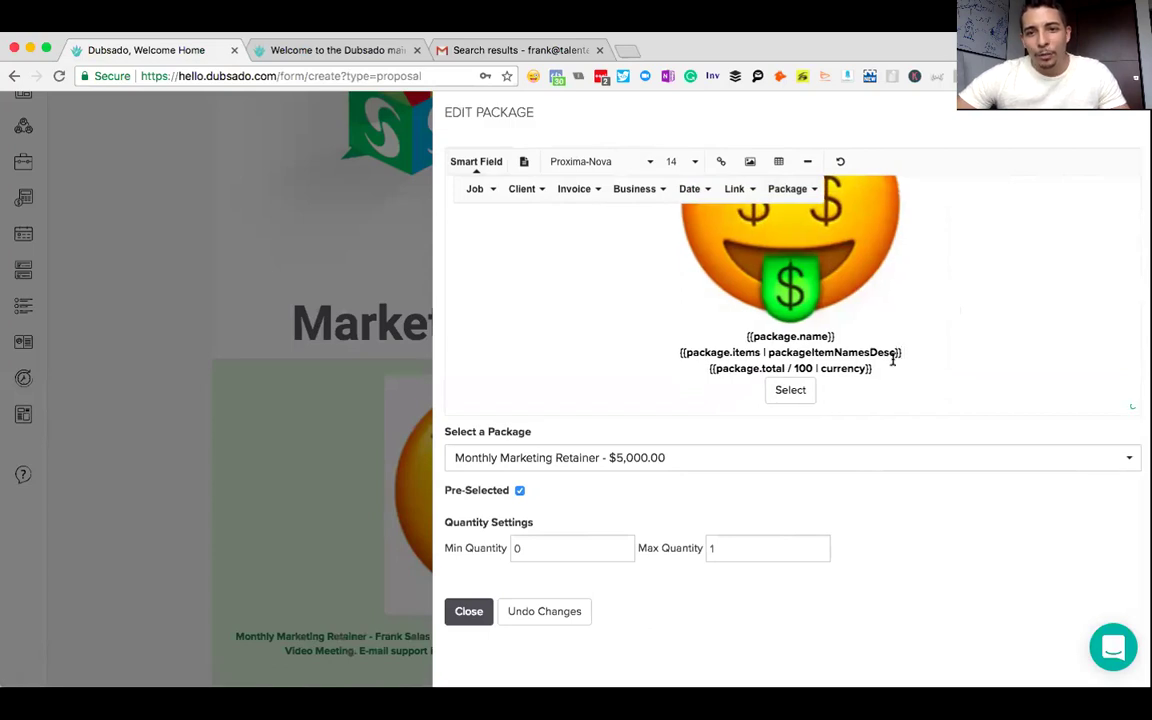
left_click(790, 391)
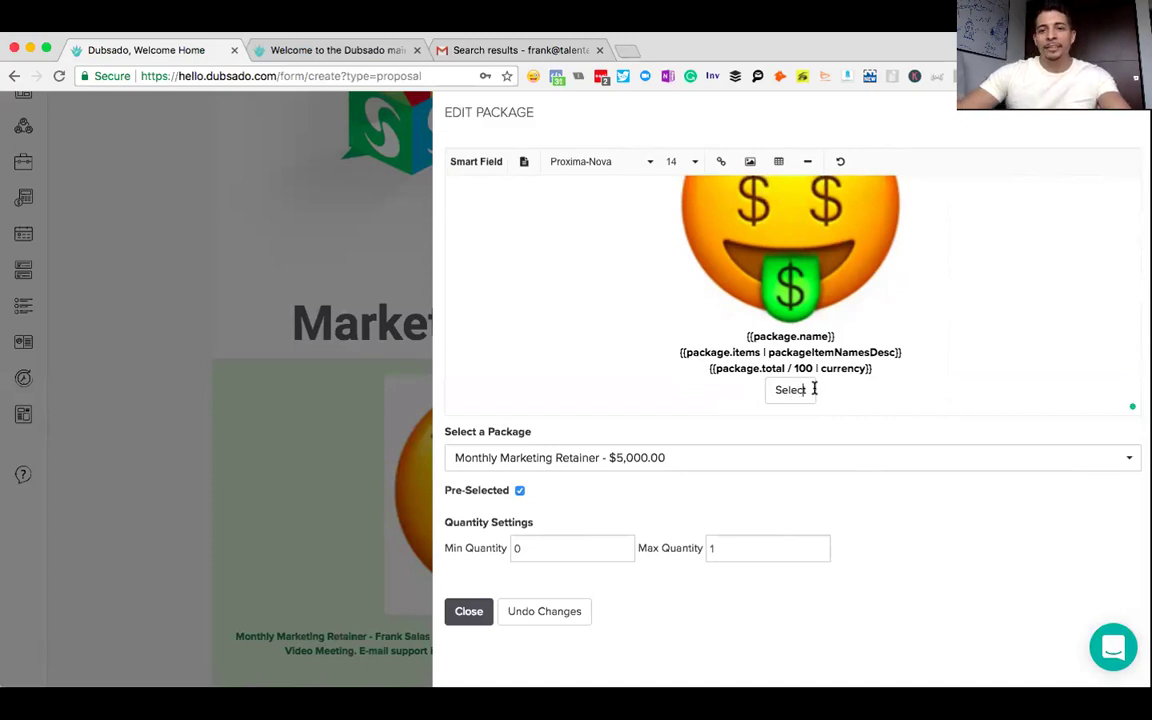
- Relabel the button 'I want [provider's name] to Market My Business Every Month' and close the editor
key("BackSpace")
key("BackSpace")
key("BackSpace")
key("BackSpace")
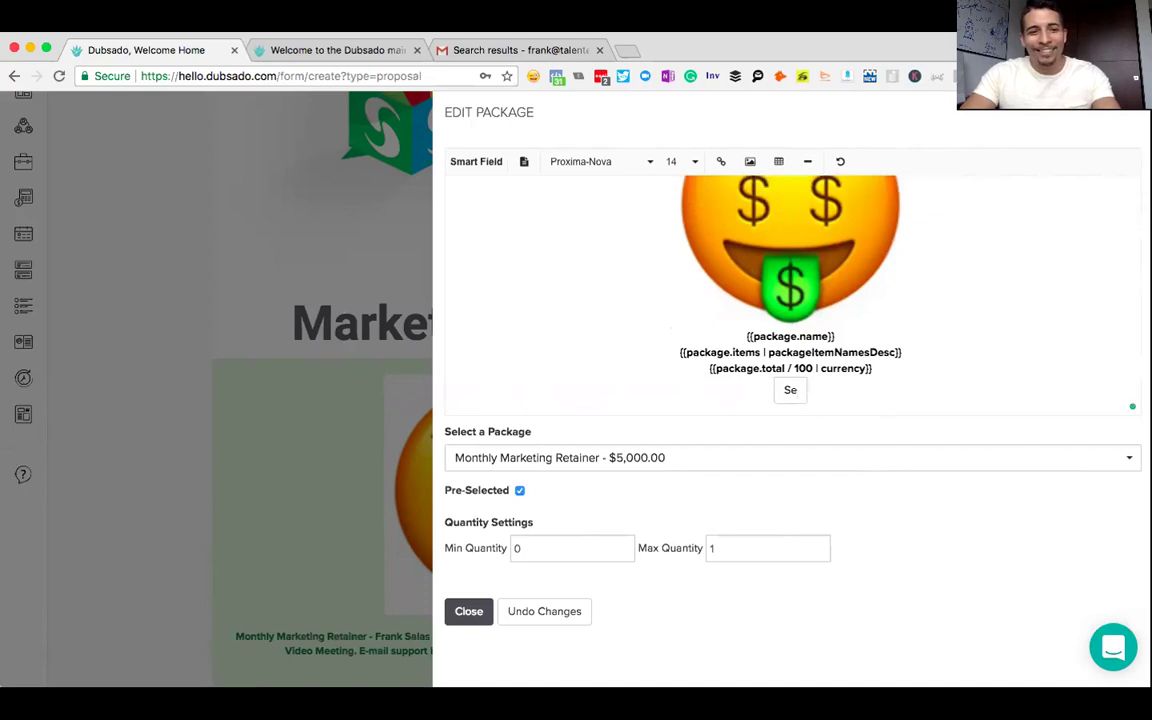
type("I want")
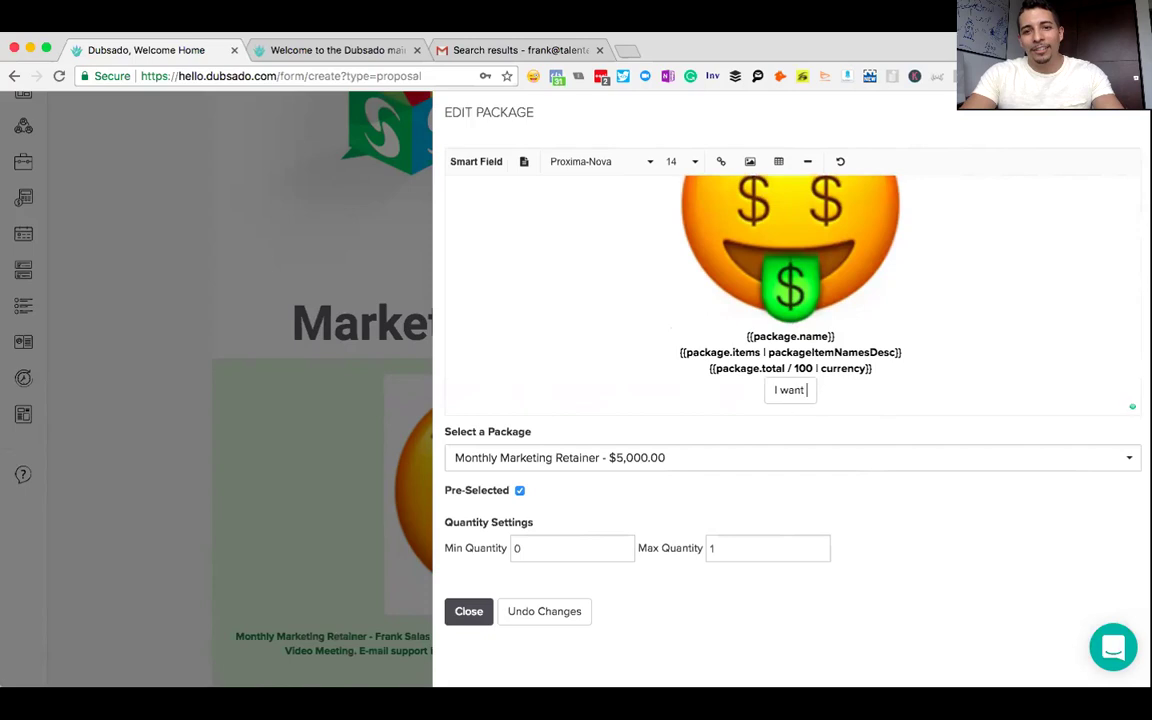
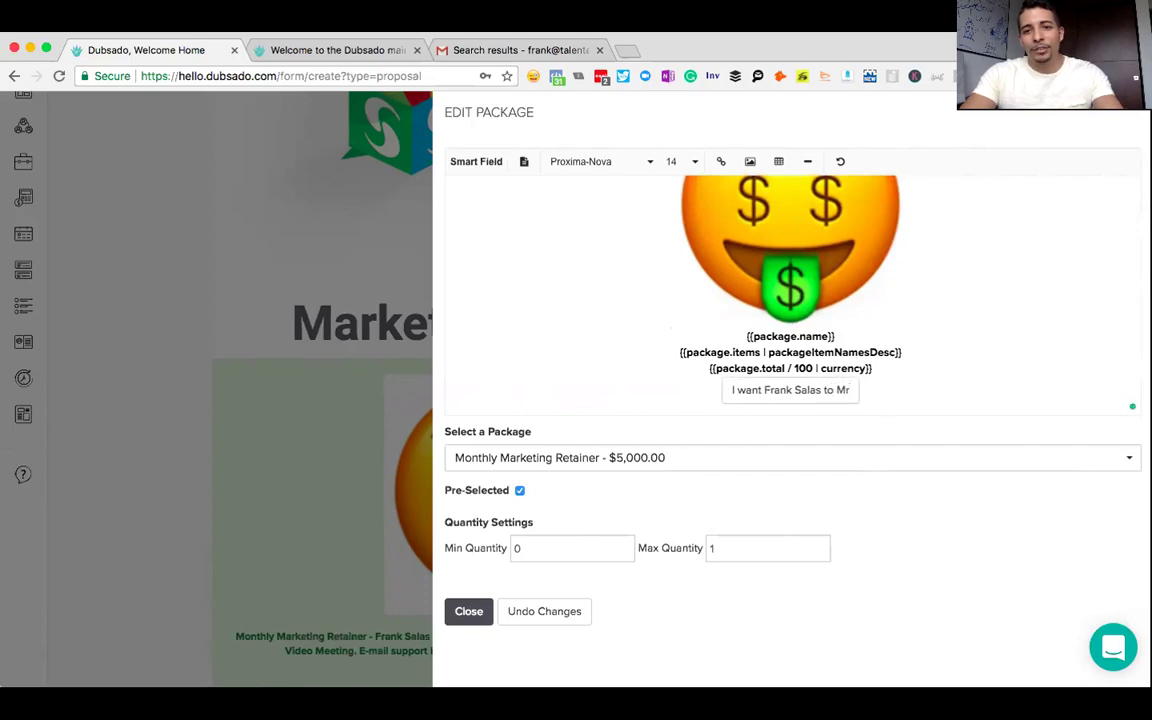
type("arket ")
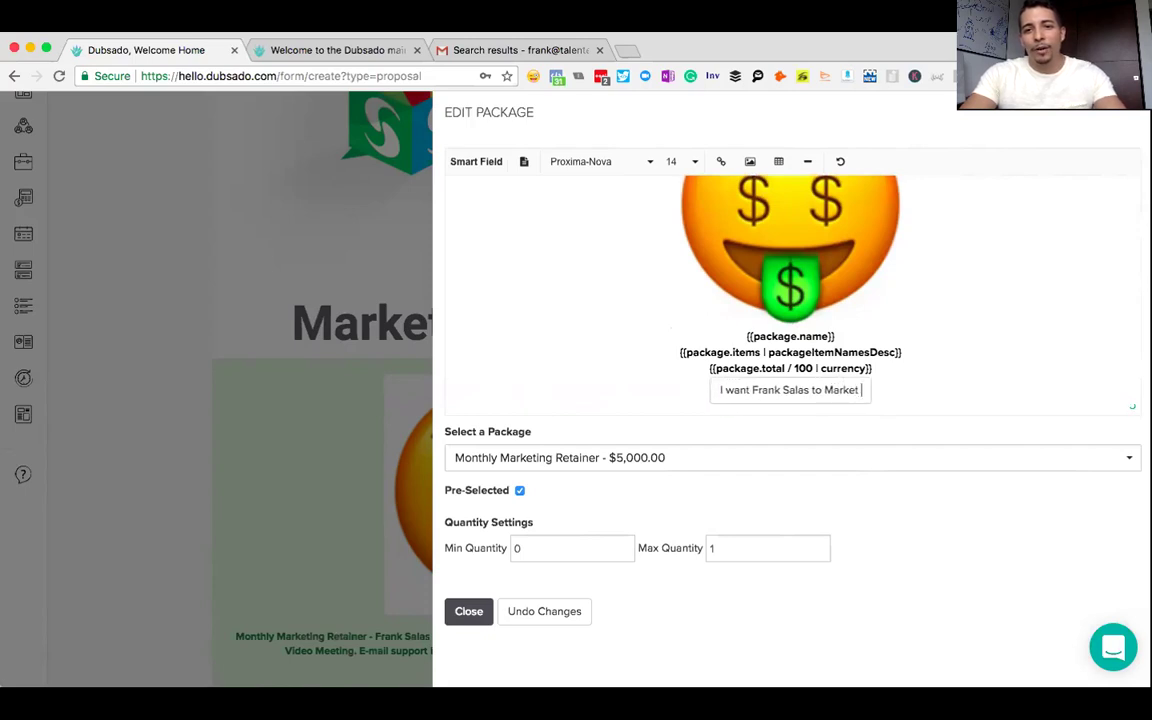
type("my Business Every Month")
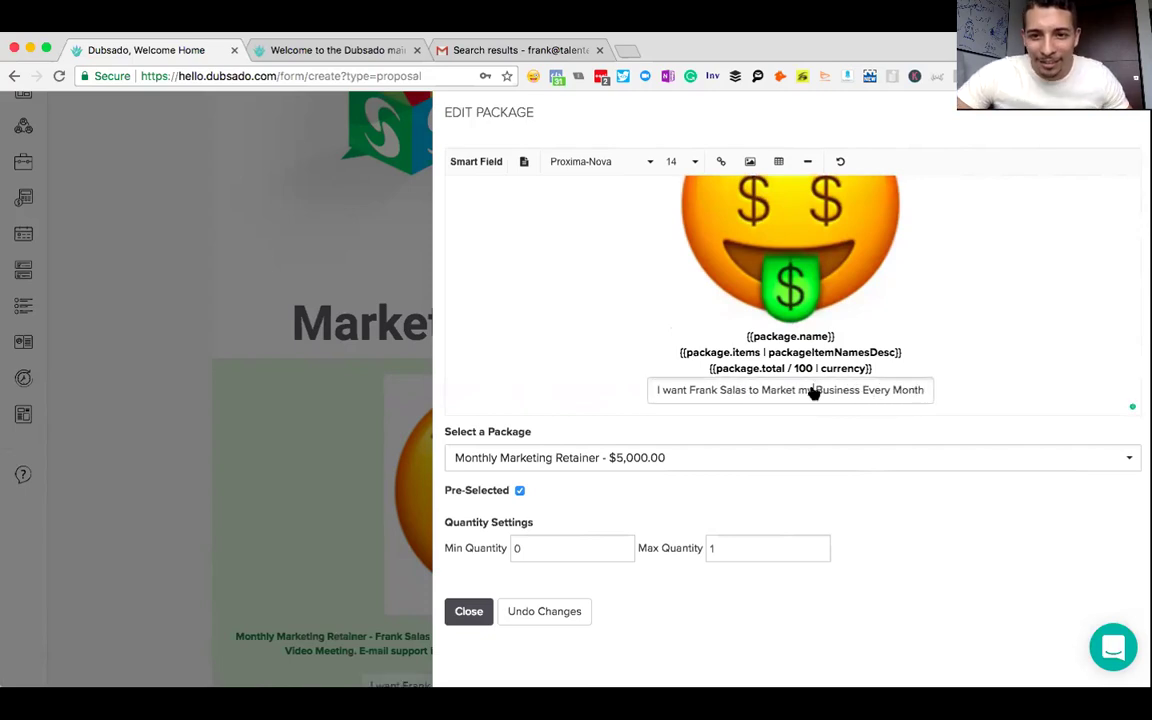
key("BackSpace")
type("M")
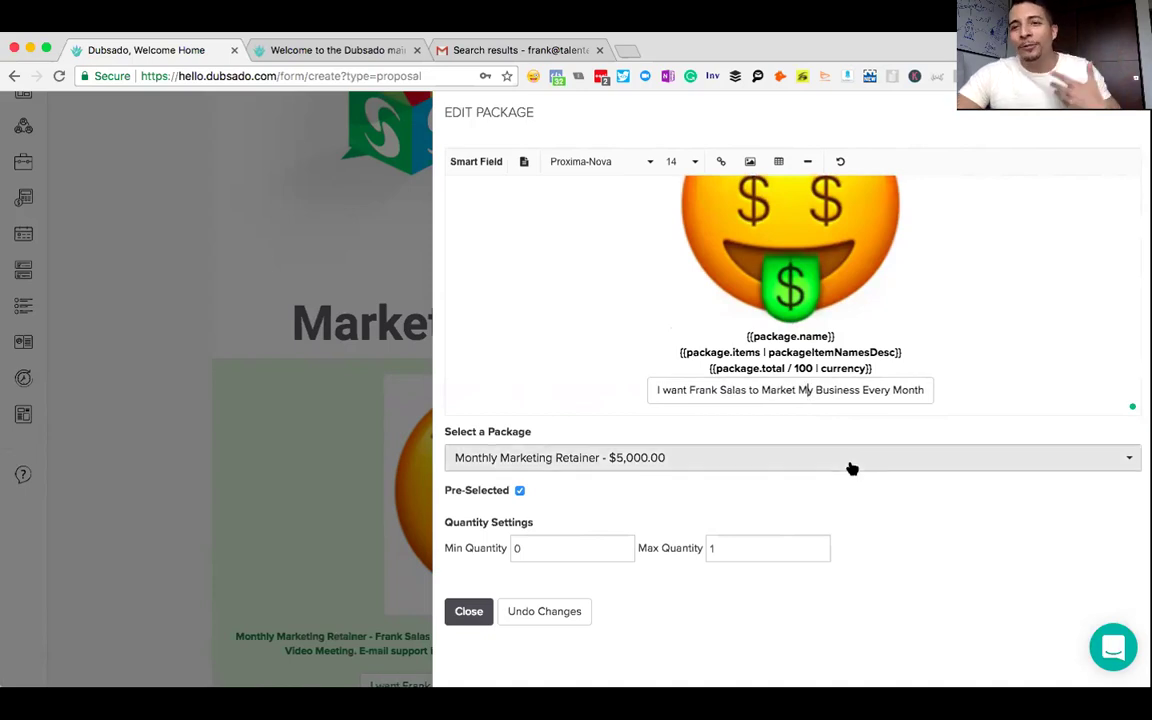
left_click(463, 614)
scroll(726, 423, "down", 1)
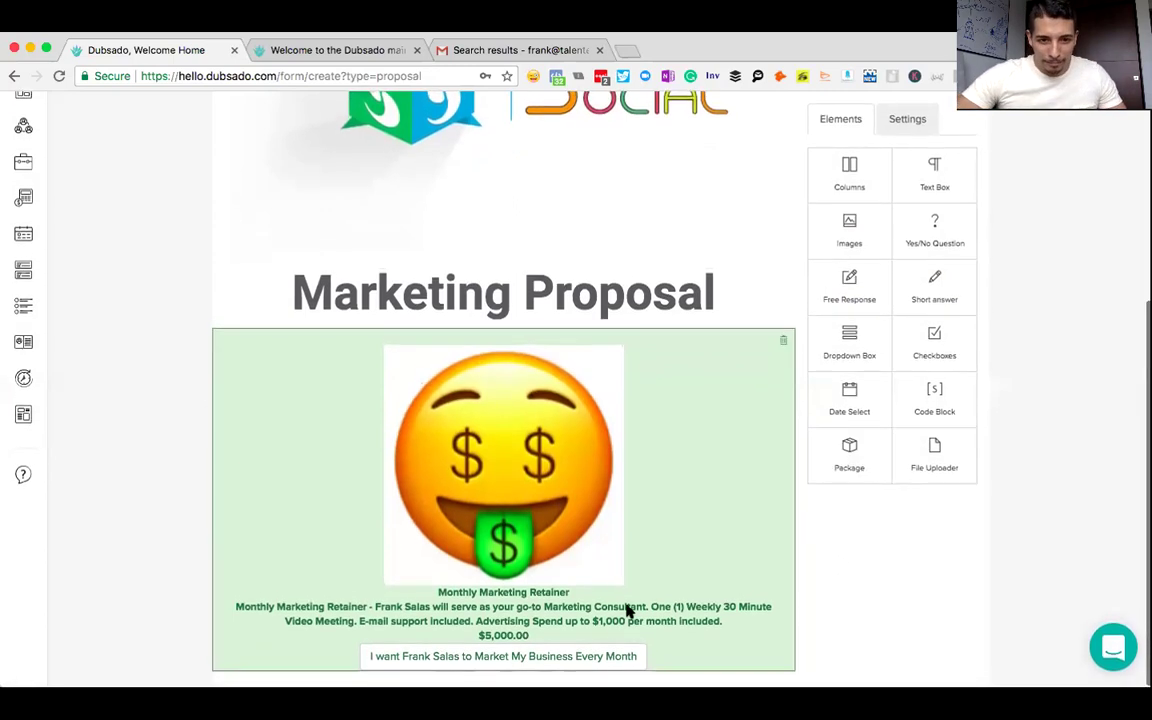
- Add blank lines between the retainer package's name, items and price lines
left_click(568, 597)
scroll(900, 307, "down", 2)
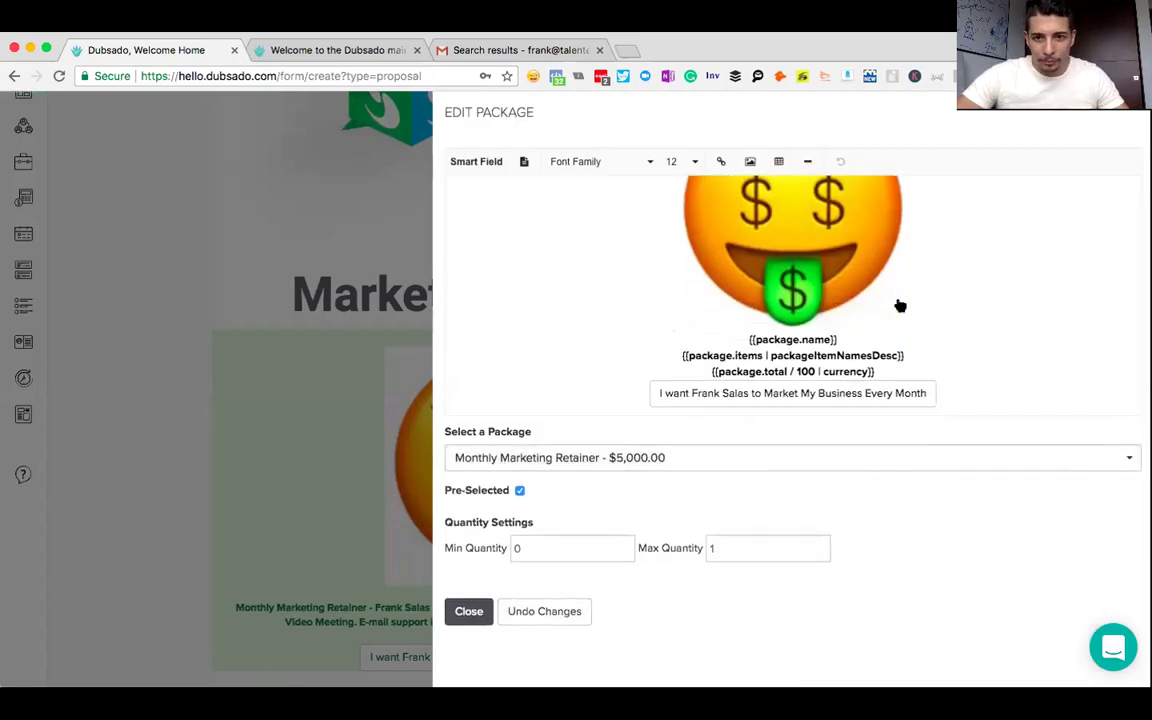
left_click(890, 339)
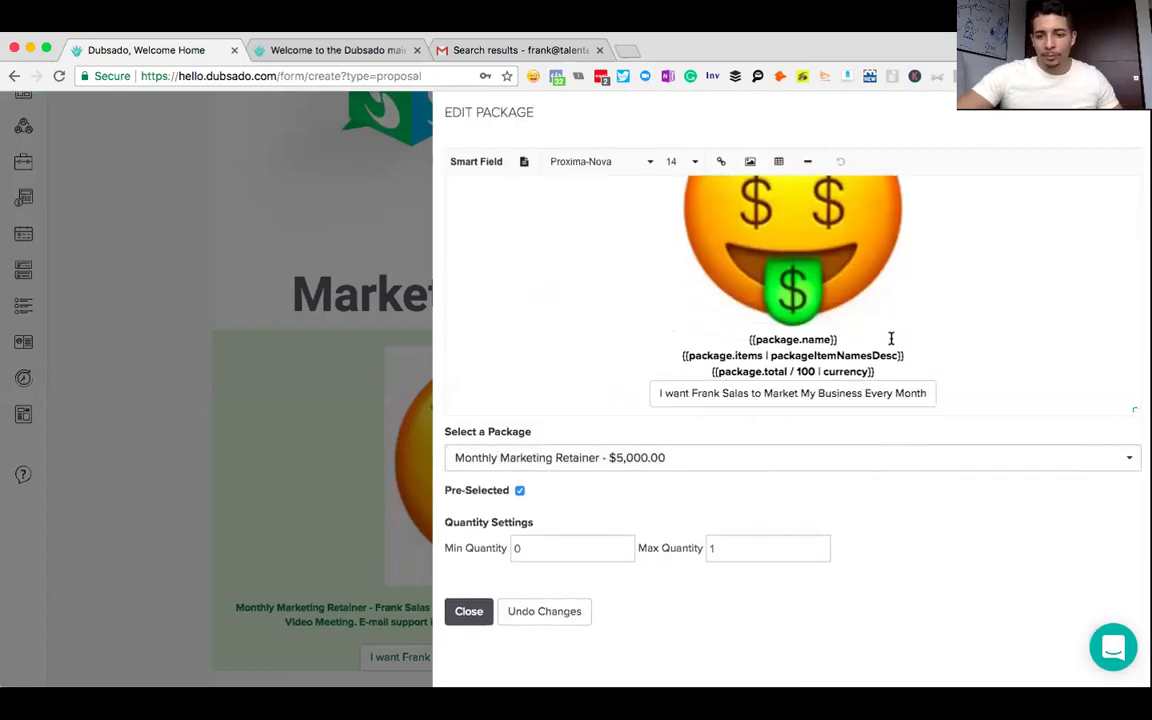
key("Return")
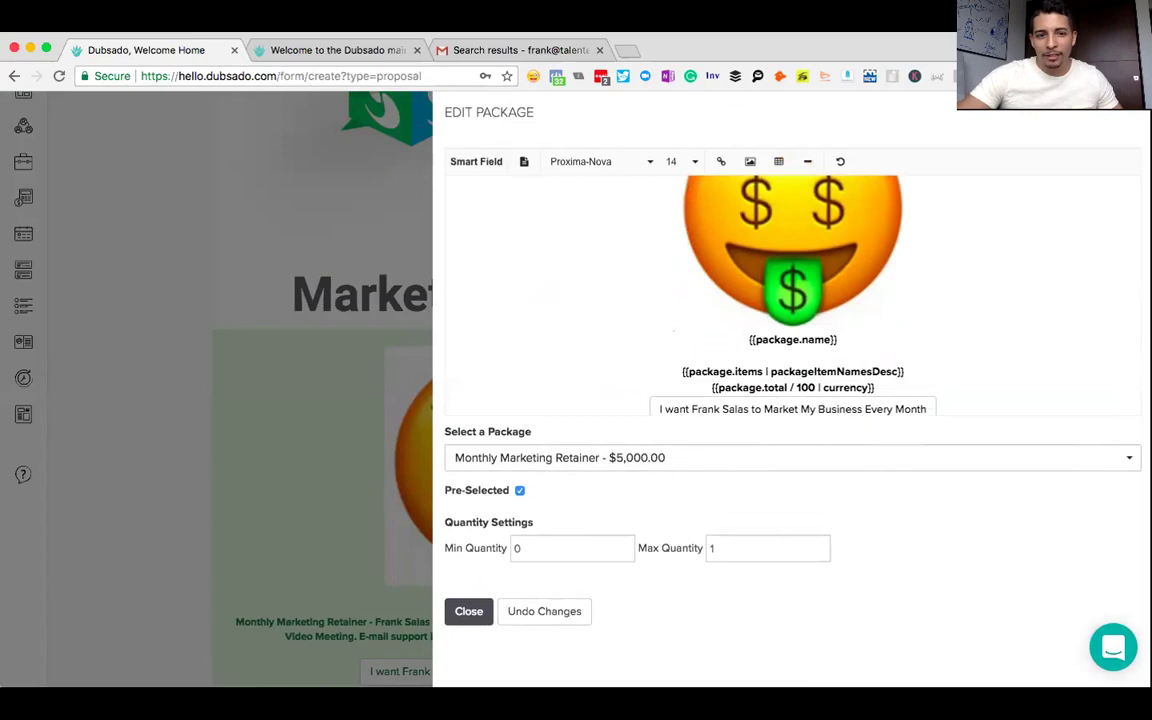
key("Return")
left_click(916, 387)
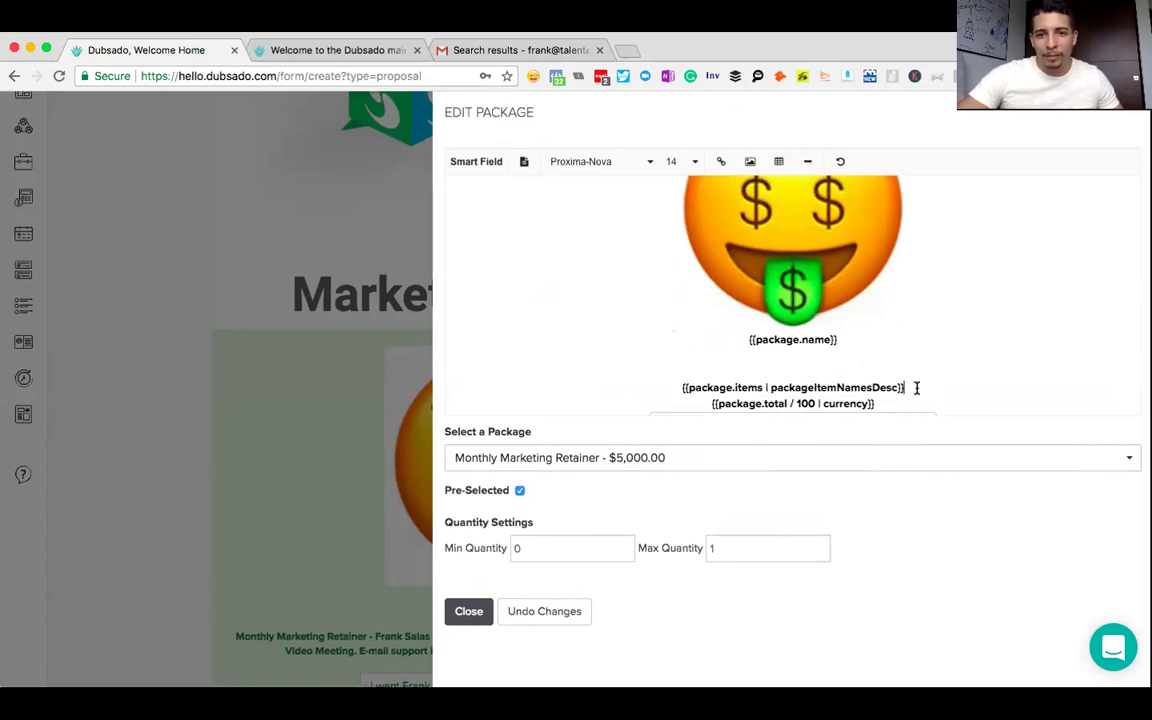
key("Return")
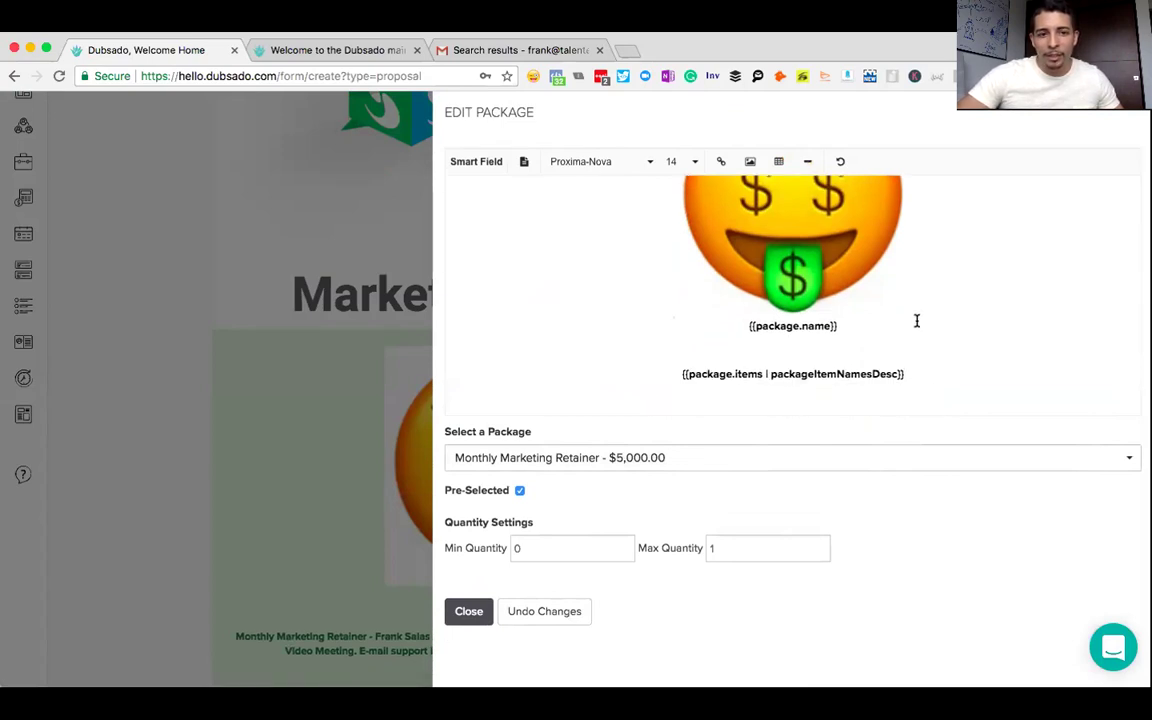
scroll(916, 320, "down", 1)
scroll(916, 320, "down", 1)
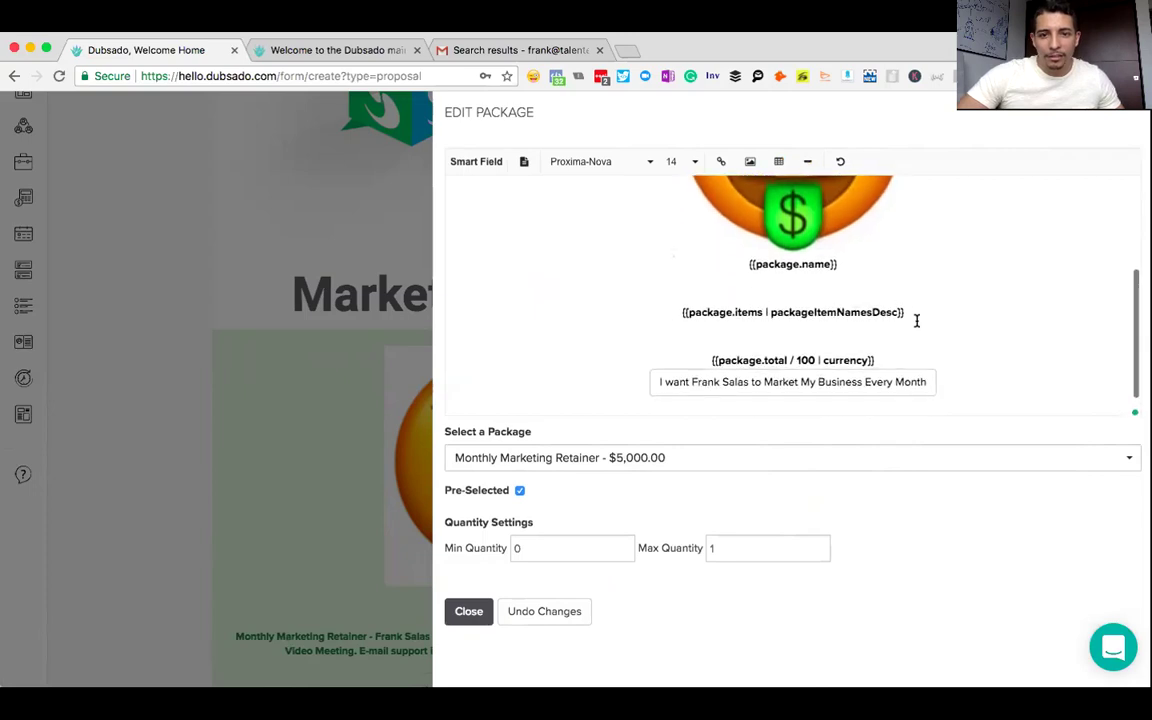
- Change the button label to 'I want [provider's name] on my Team!' and close the editor
left_click(916, 391)
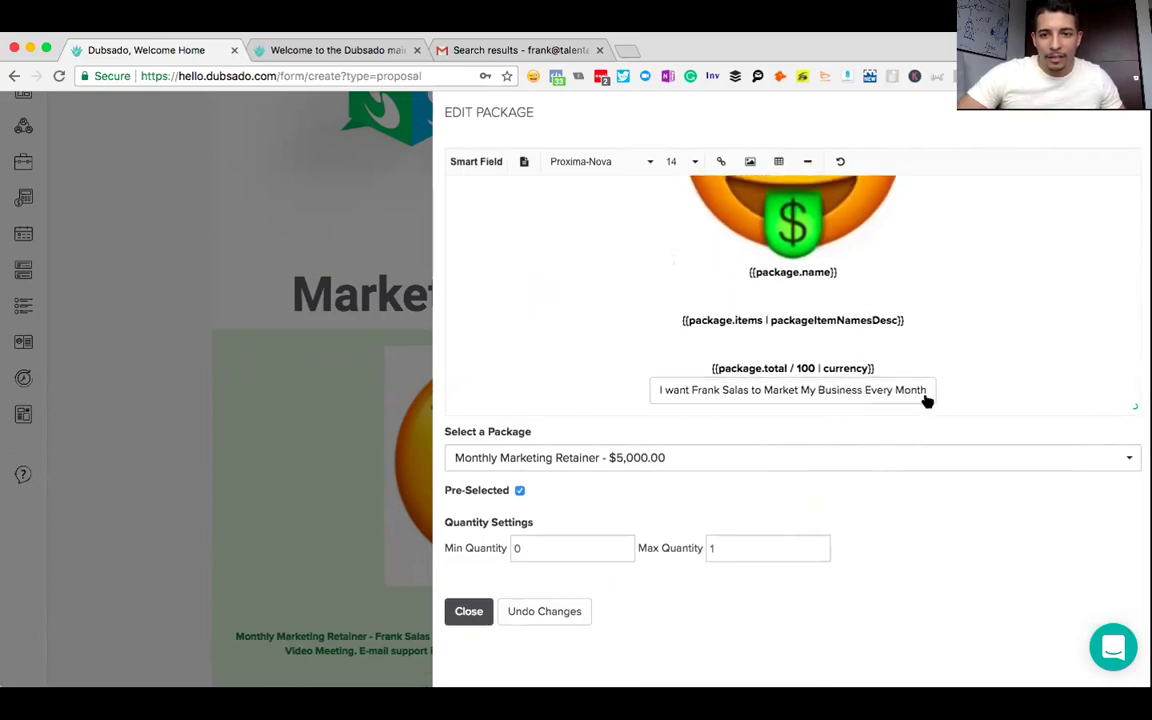
left_click_drag(926, 391, 666, 396)
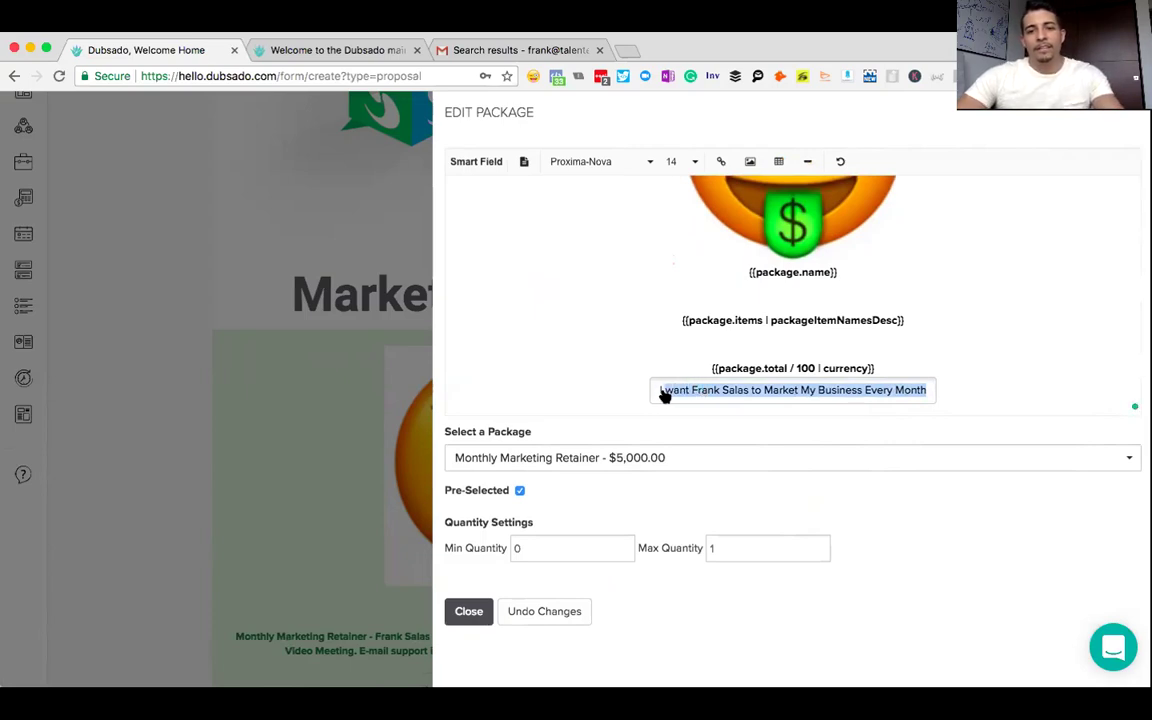
type("I w")
key("BackSpace")
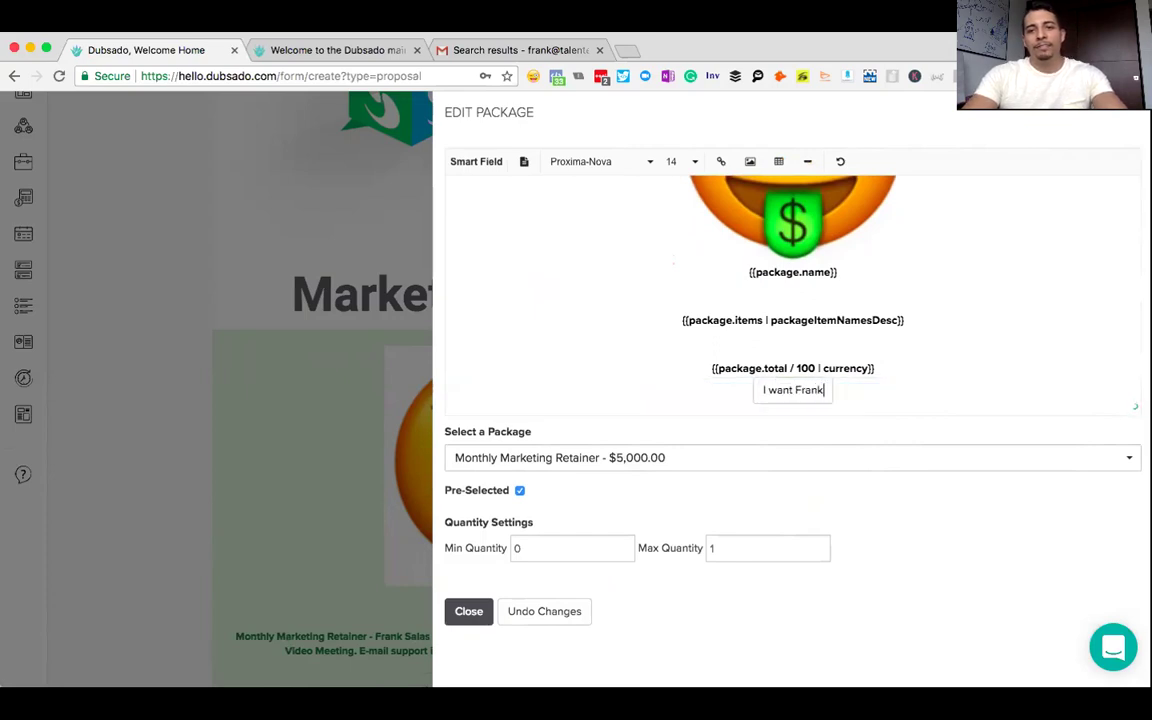
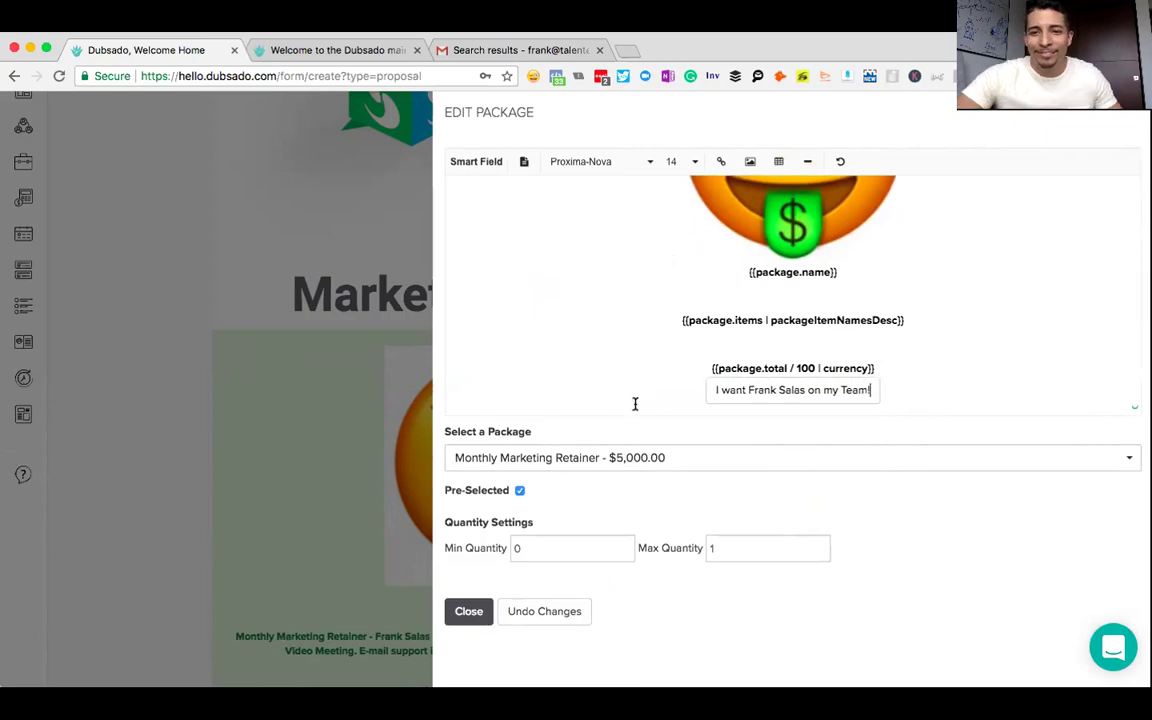
left_click(466, 611)
- Reopen the retainer package, add a blank line above the package name, and close it
scroll(772, 399, "down", 1)
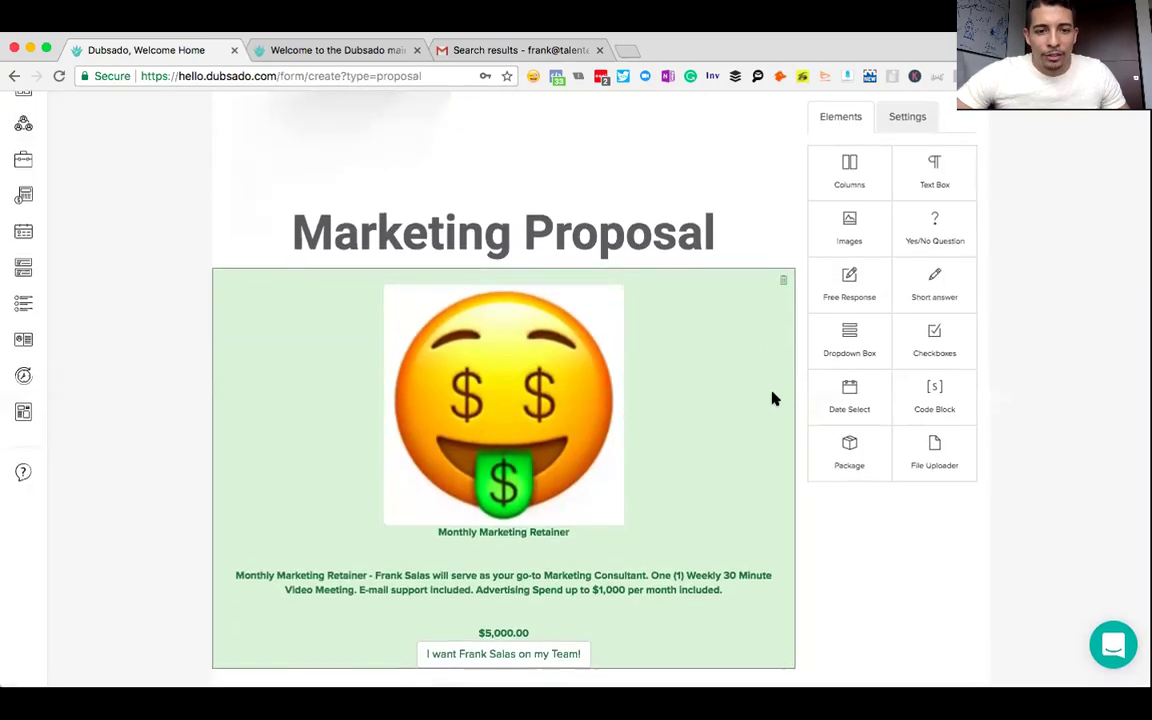
left_click(674, 424)
scroll(823, 352, "down", 2)
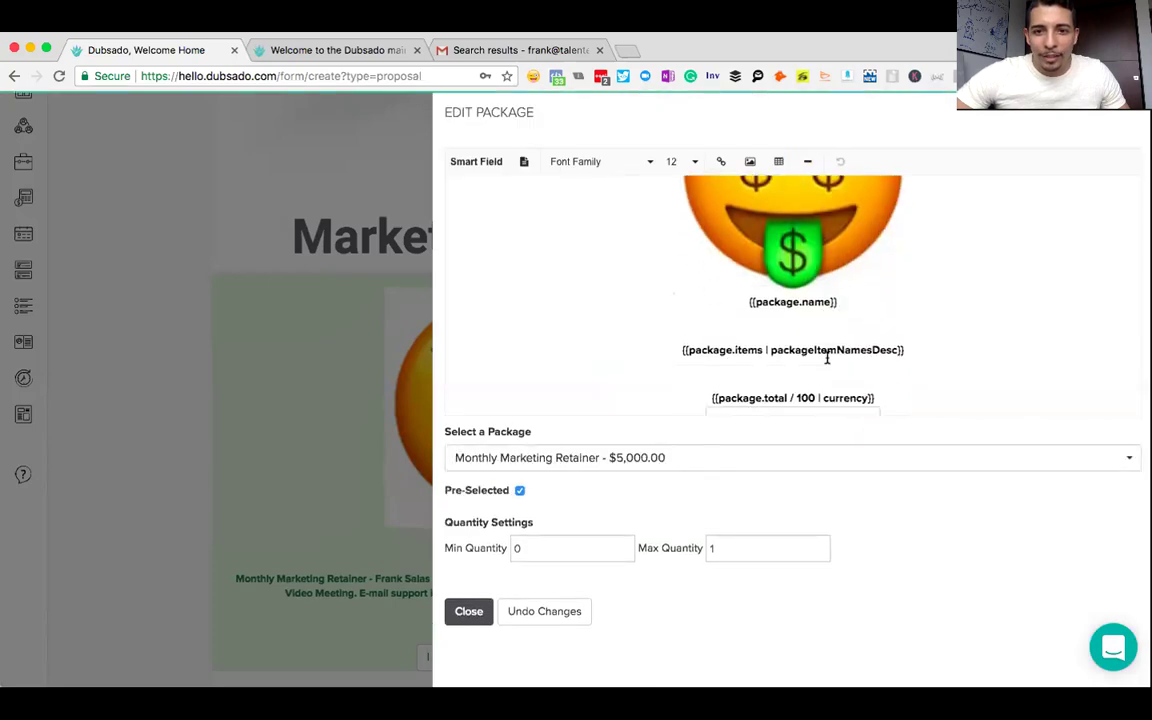
left_click(845, 290)
left_click(752, 302)
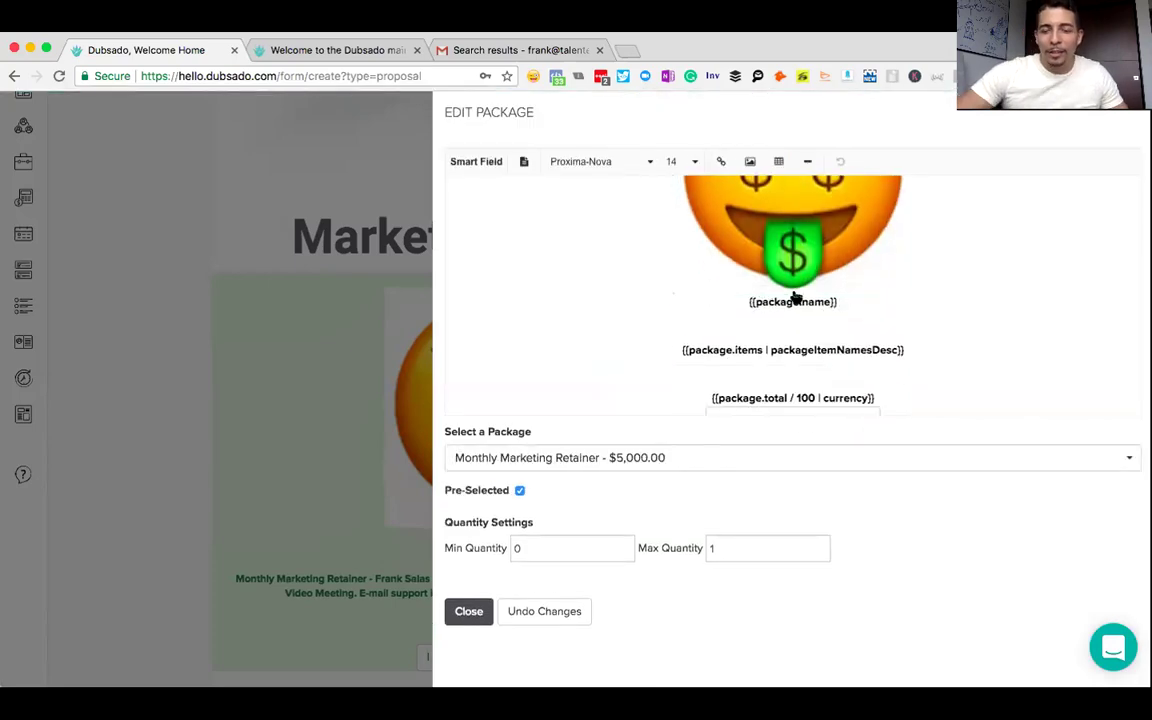
key("Return")
scroll(887, 293, "down", 1)
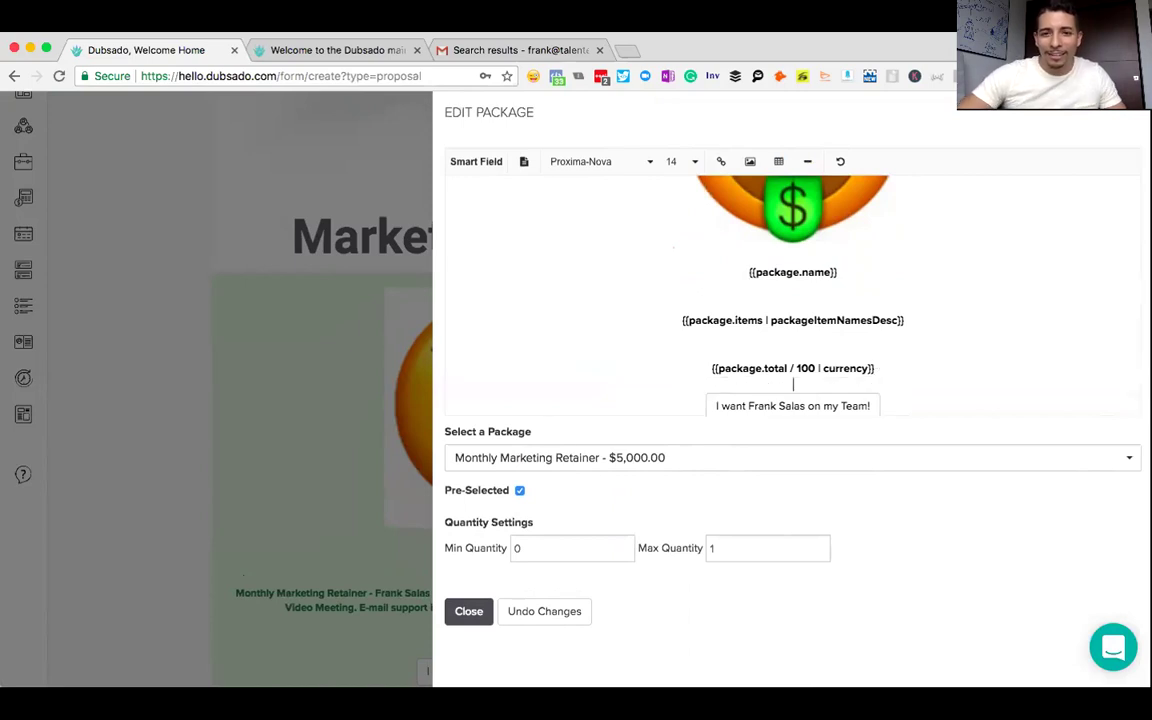
left_click(469, 609)
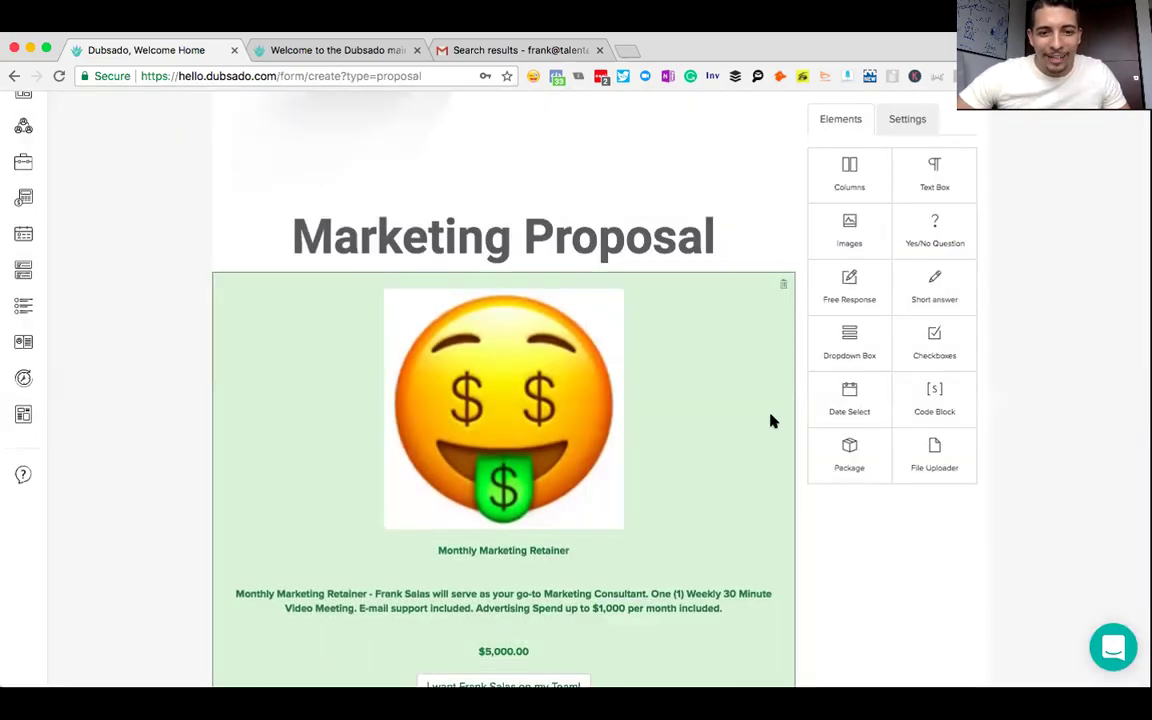
- Drop a new Package block below the retainer and choose Hourly Consulting - $1,000.00
scroll(1075, 393, "down", 1)
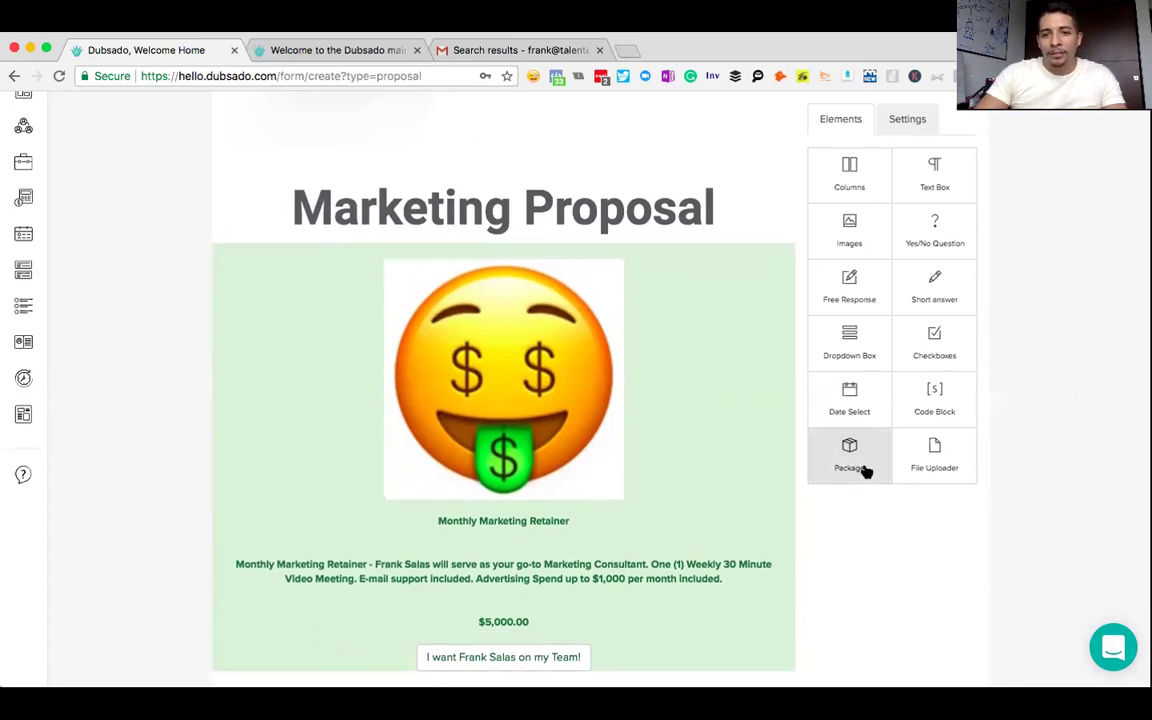
left_click_drag(866, 471, 350, 622)
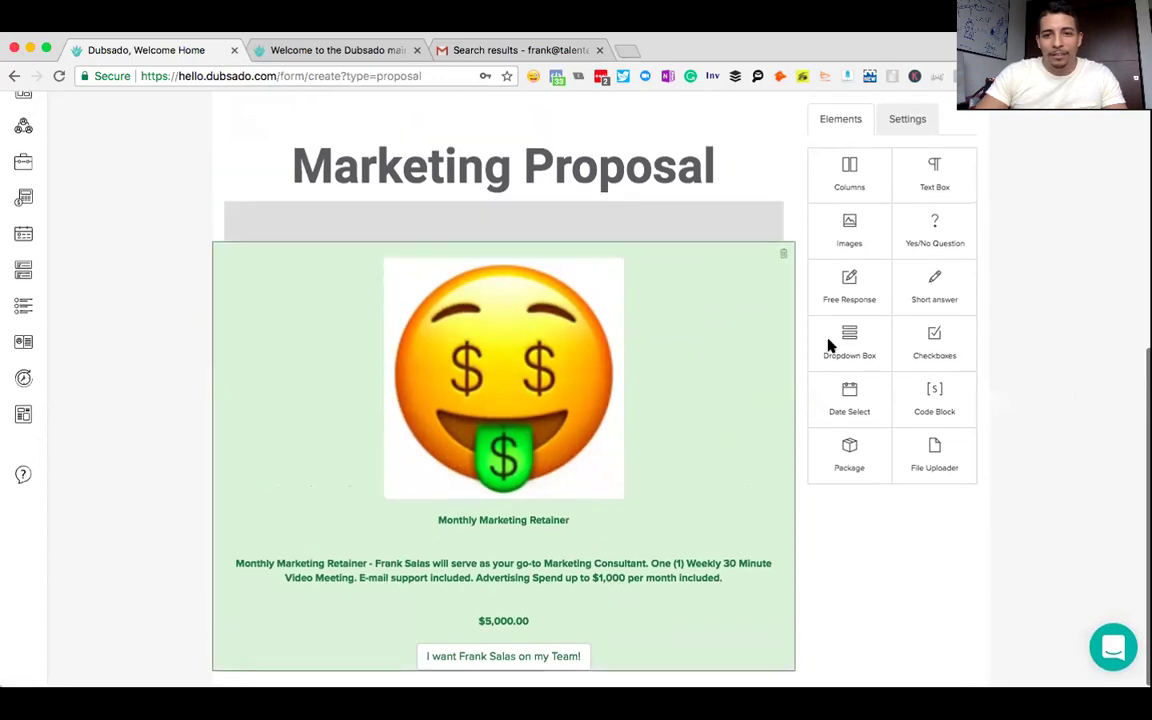
left_click_drag(836, 440, 620, 643)
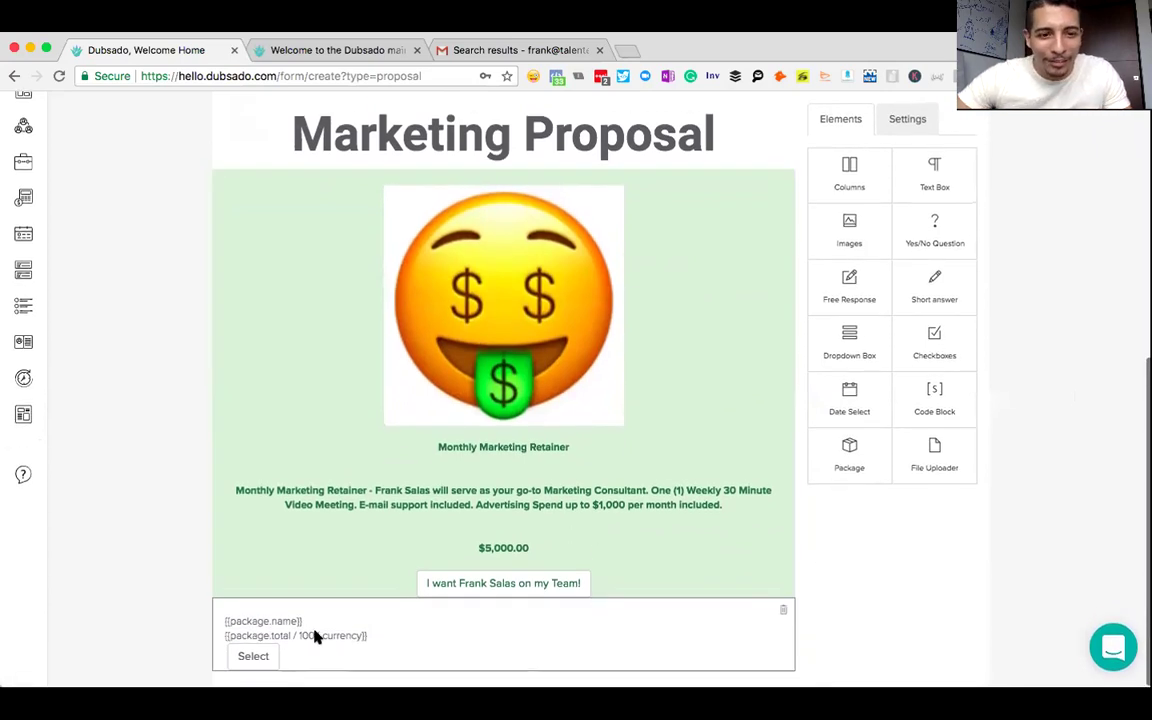
left_click(315, 637)
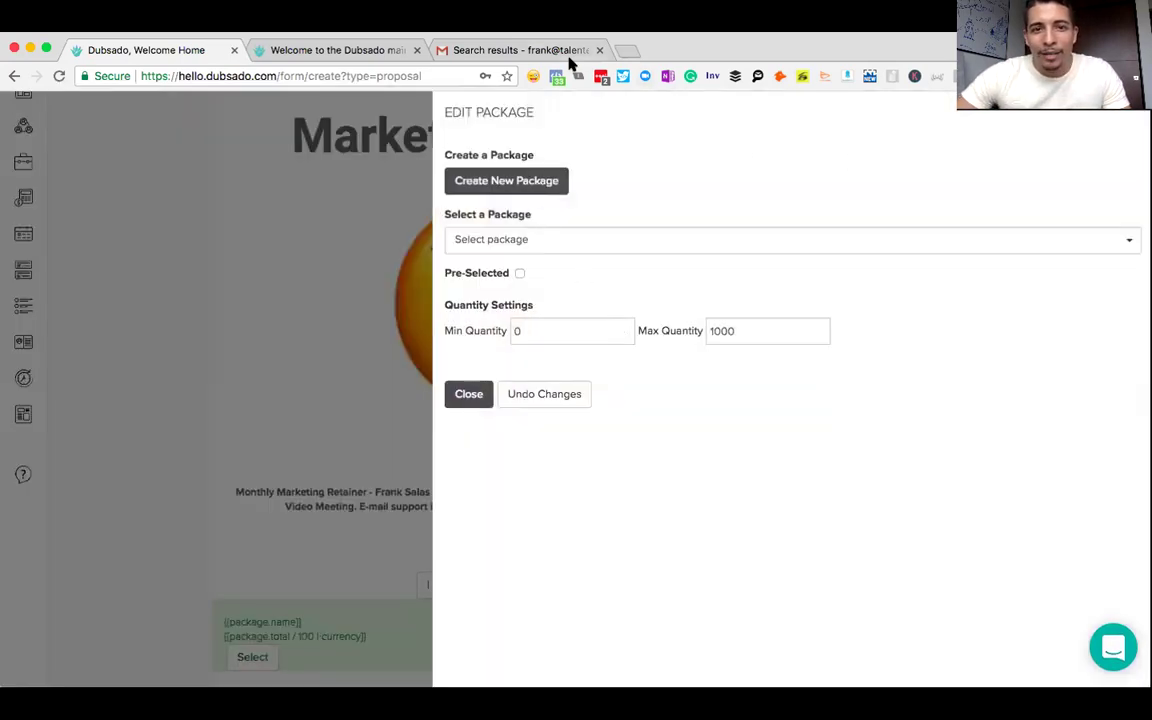
left_click(522, 240)
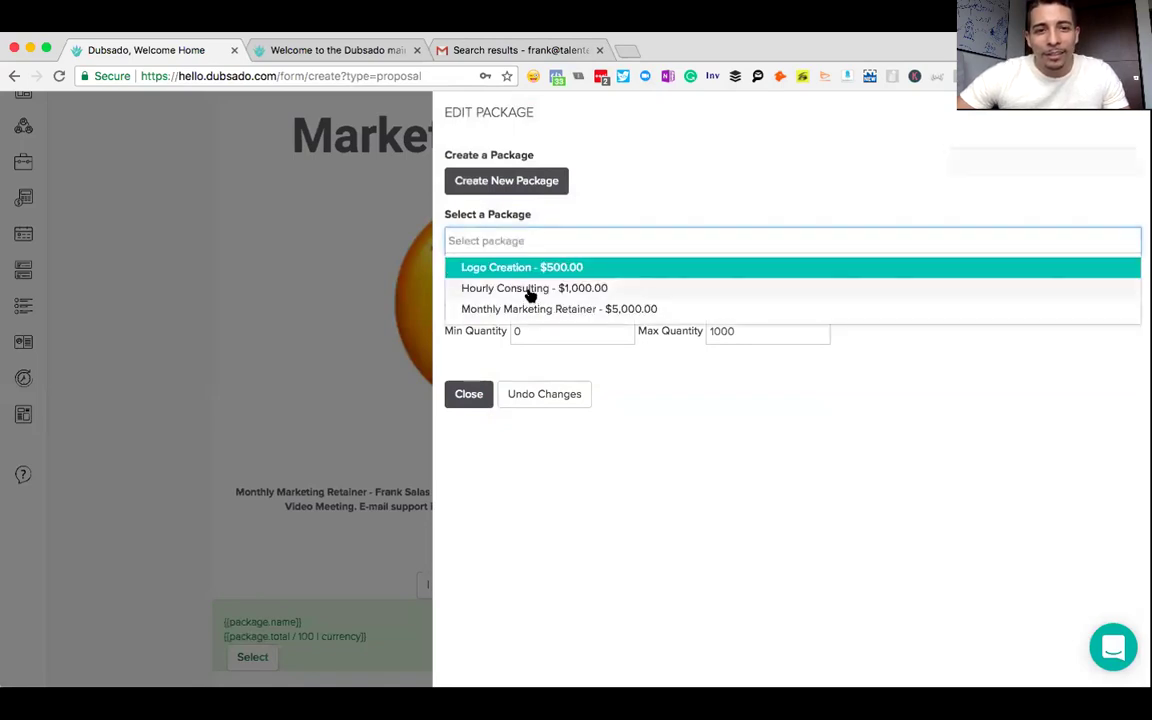
left_click(531, 290)
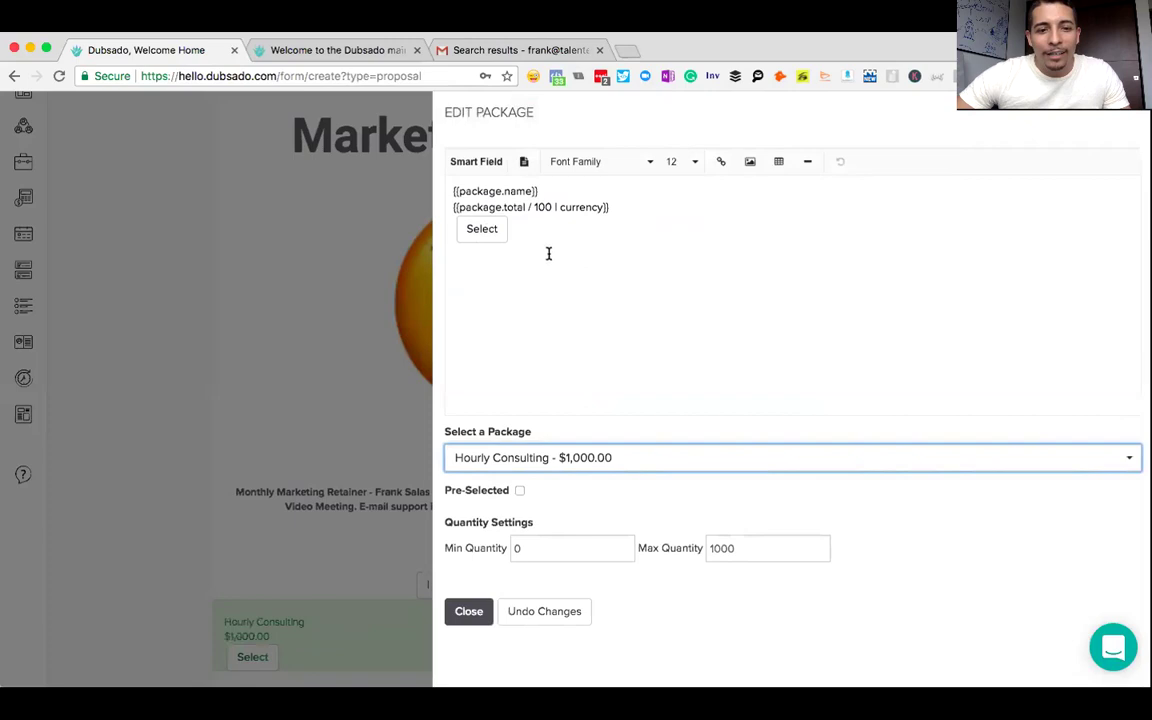
- Bold the package name and price lines and add an empty line above the name
left_click_drag(623, 204, 417, 188)
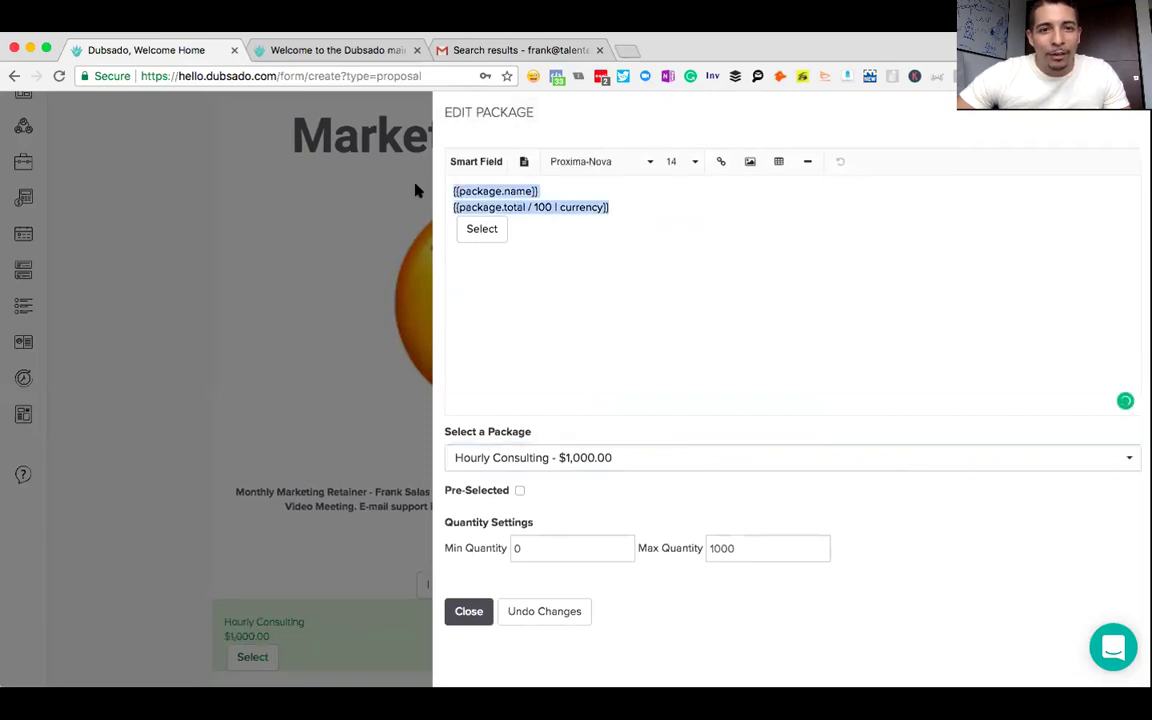
left_click(524, 161)
left_click(469, 189)
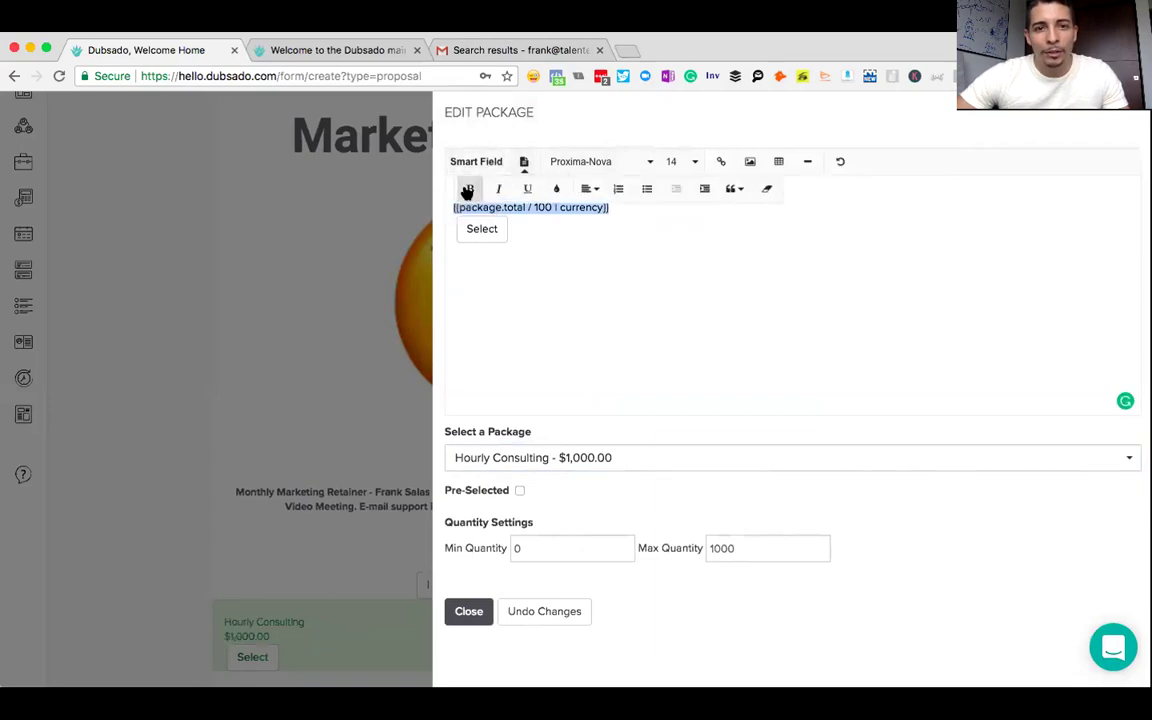
left_click(553, 231)
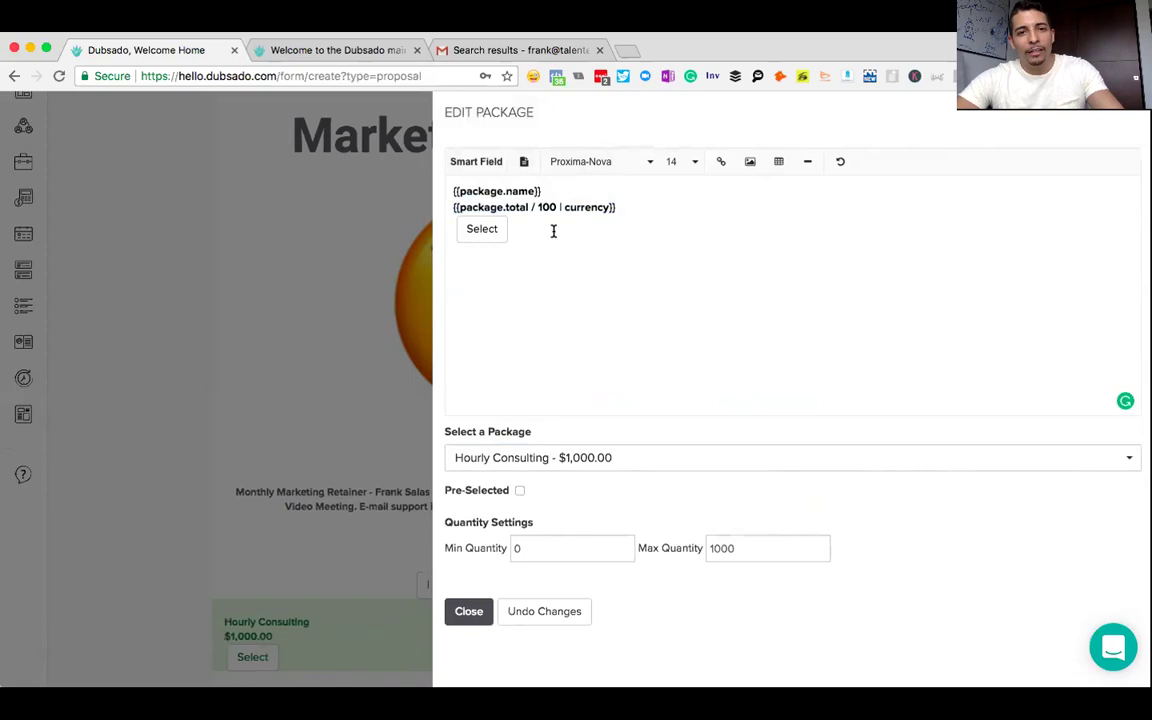
key("super+a")
left_click(534, 230)
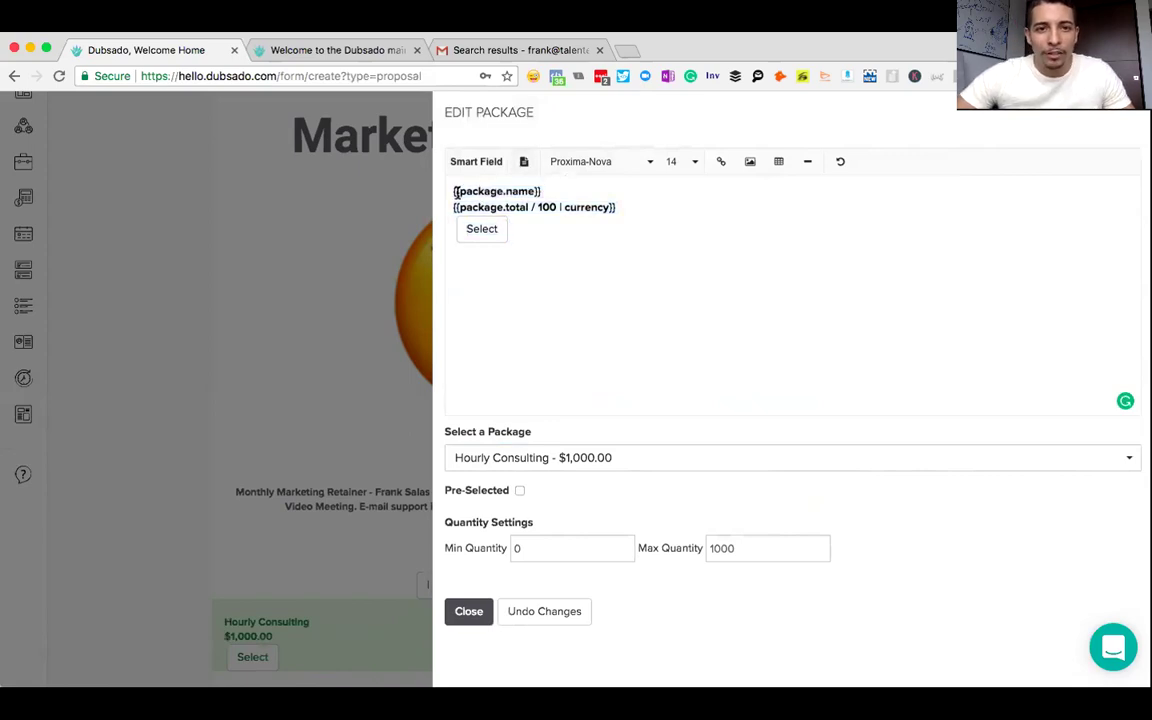
left_click(510, 190)
key("Return")
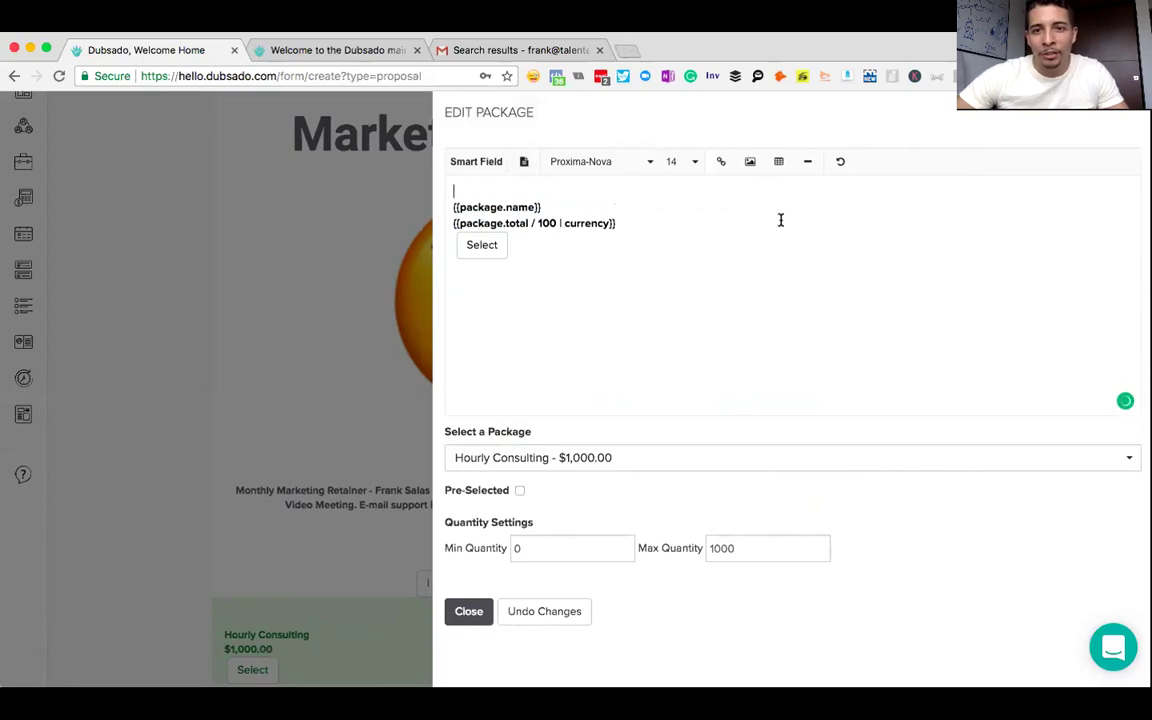
left_click(750, 163)
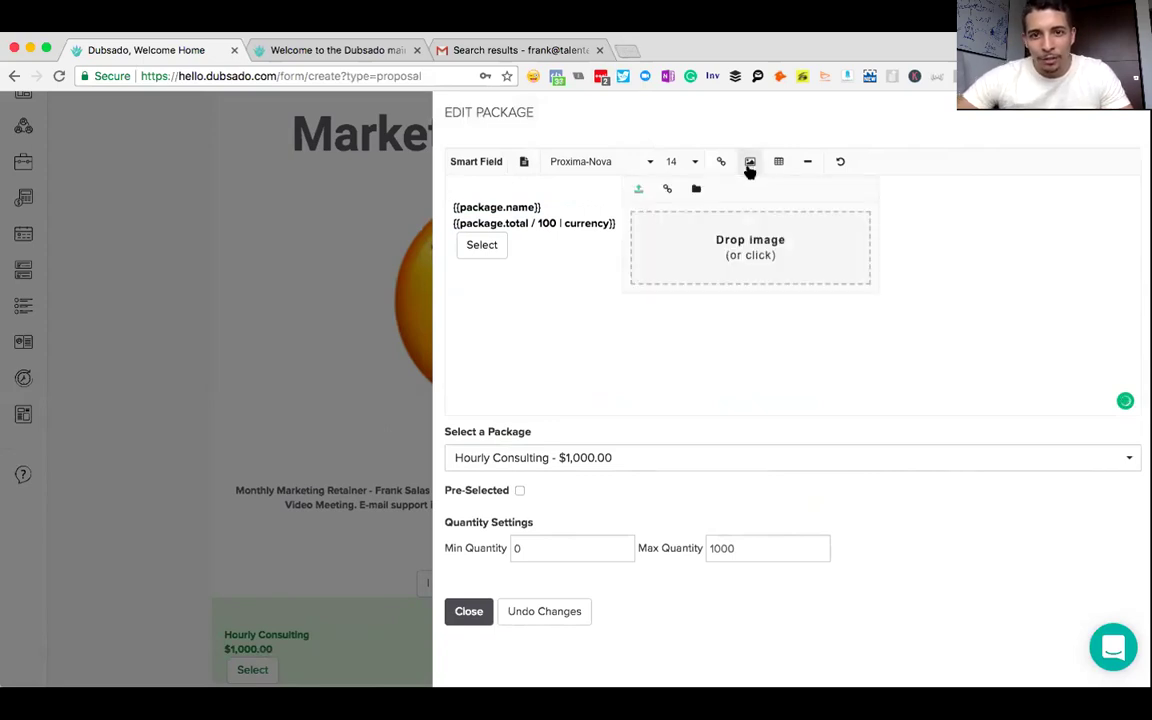
- Insert the provider's headshot photo above the name, with blank lines under the photo and name
left_click(735, 248)
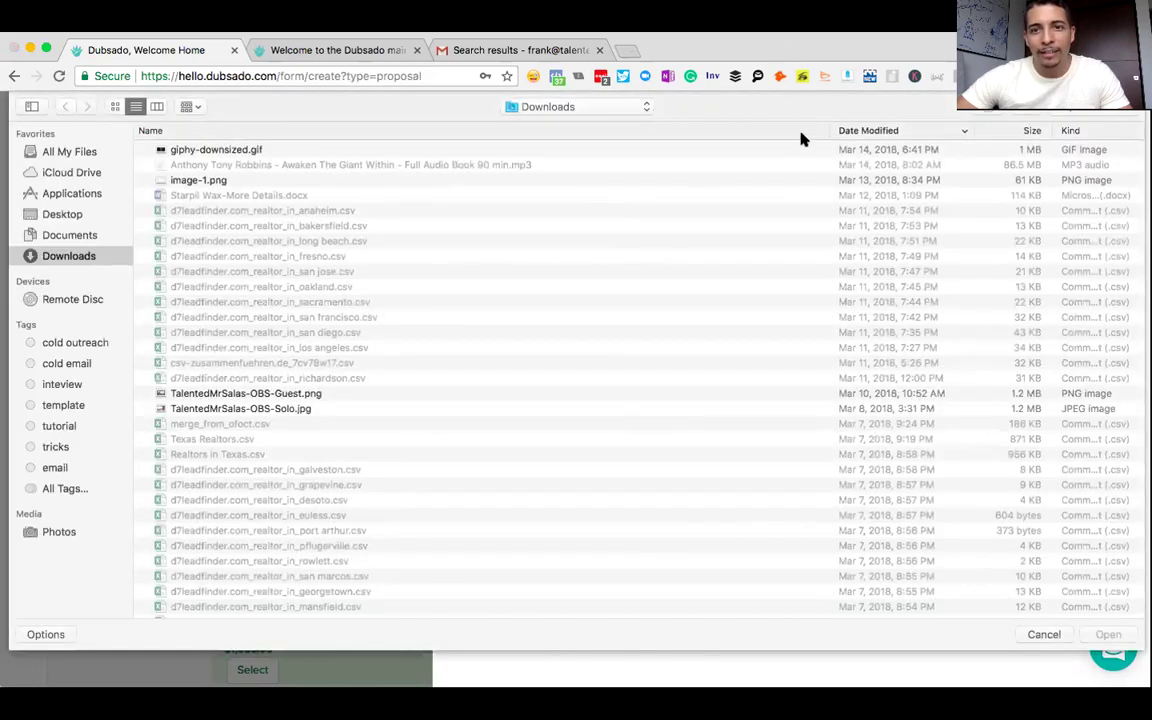
key("Escape")
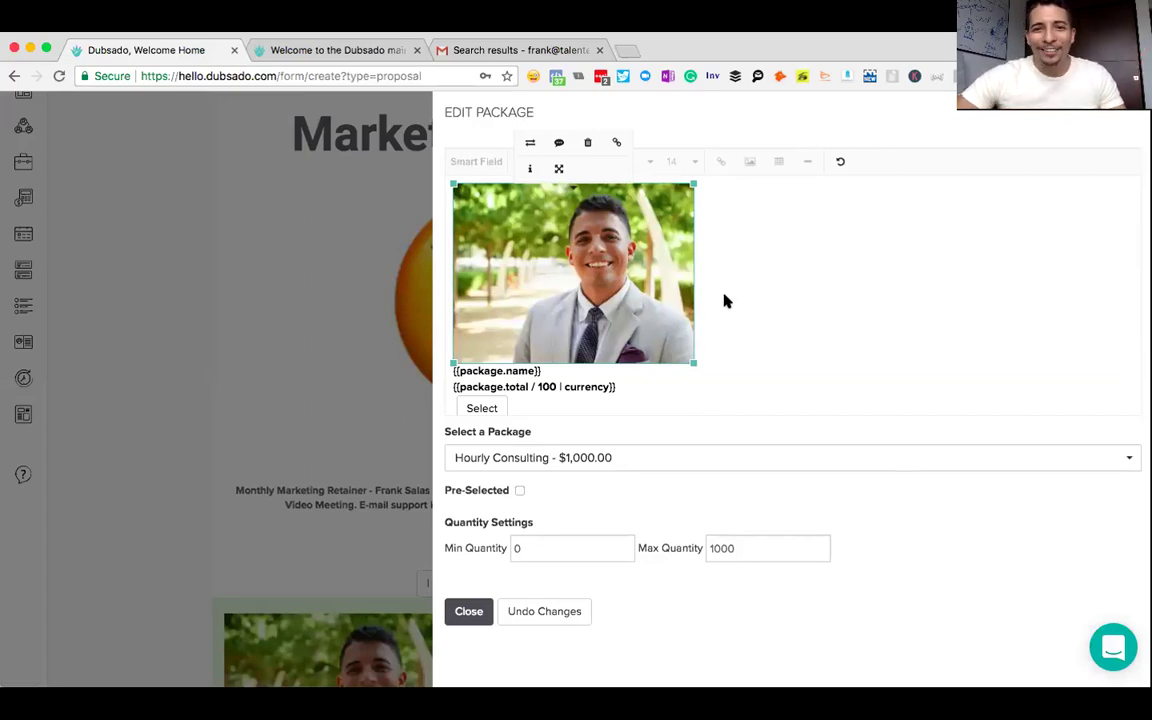
left_click(731, 352)
key("Return")
left_click(596, 380)
key("Return")
scroll(596, 380, "down", 1)
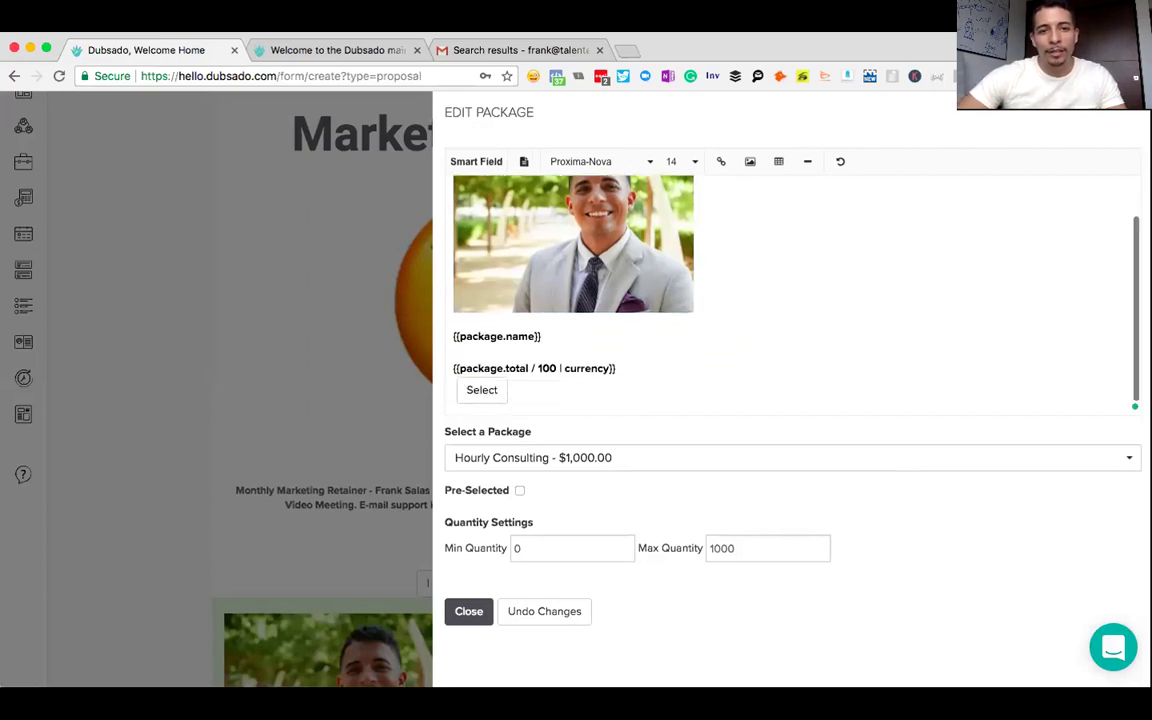
- Add the Package Item Names & Descriptions field on a new line under {{package.name}}
left_click(619, 369)
key("Return")
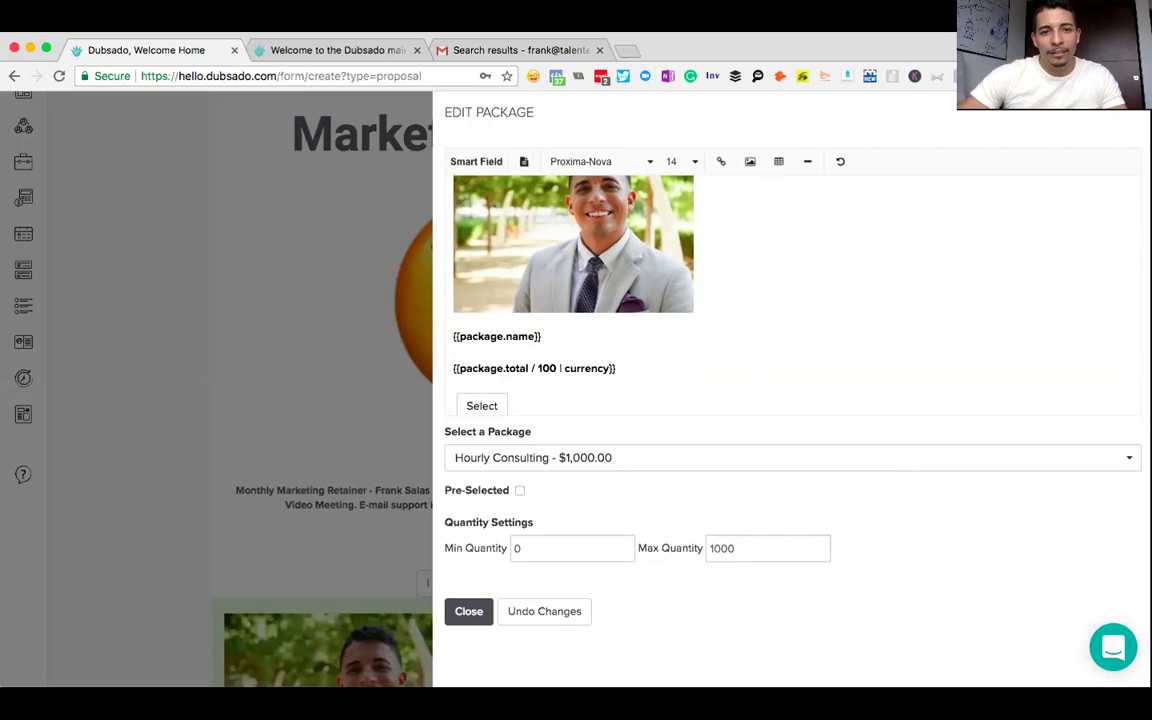
left_click(573, 325)
left_click(572, 329)
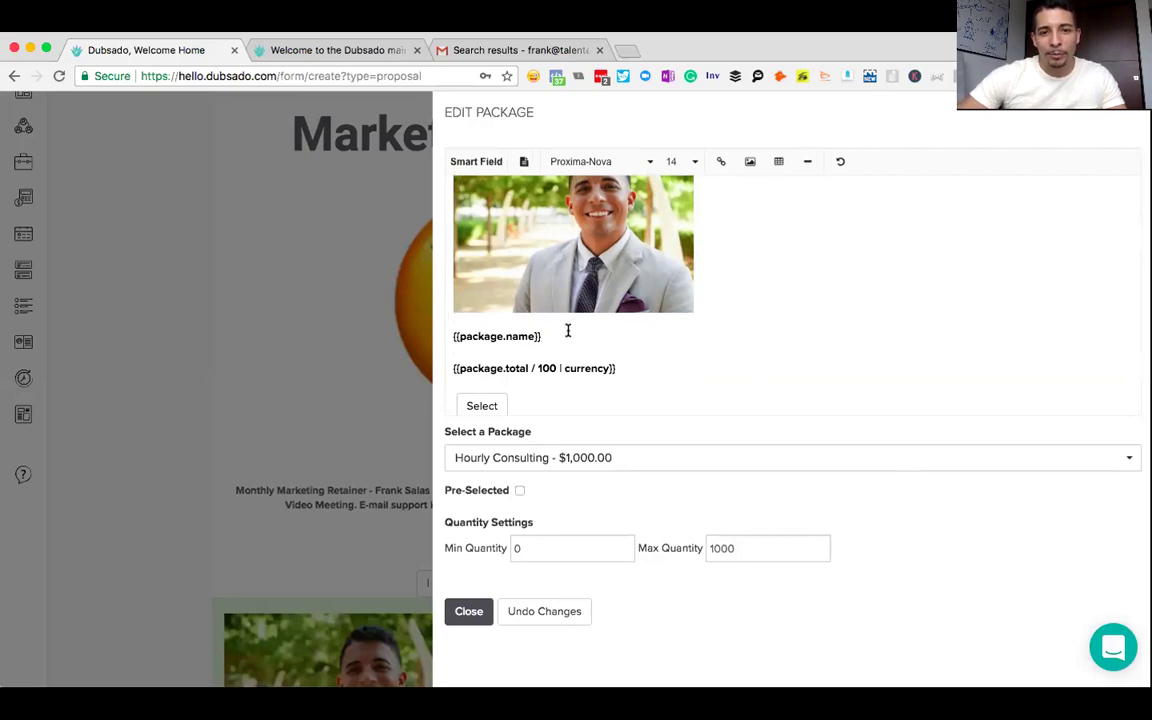
key("Return")
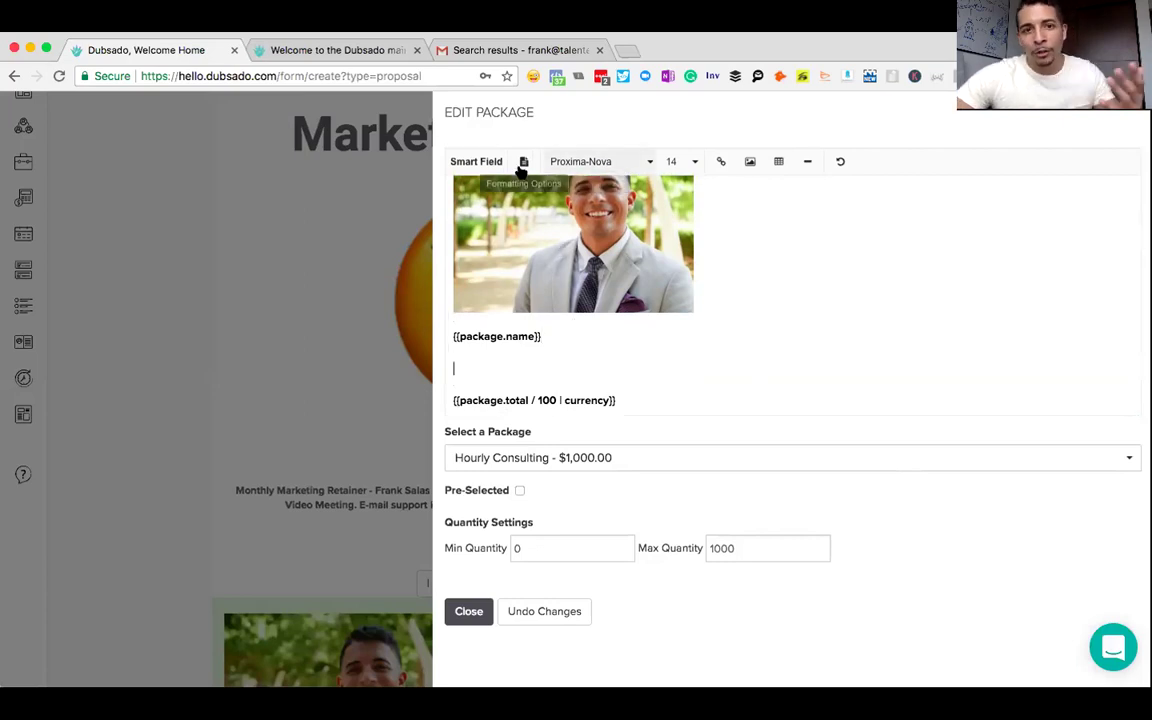
left_click(478, 163)
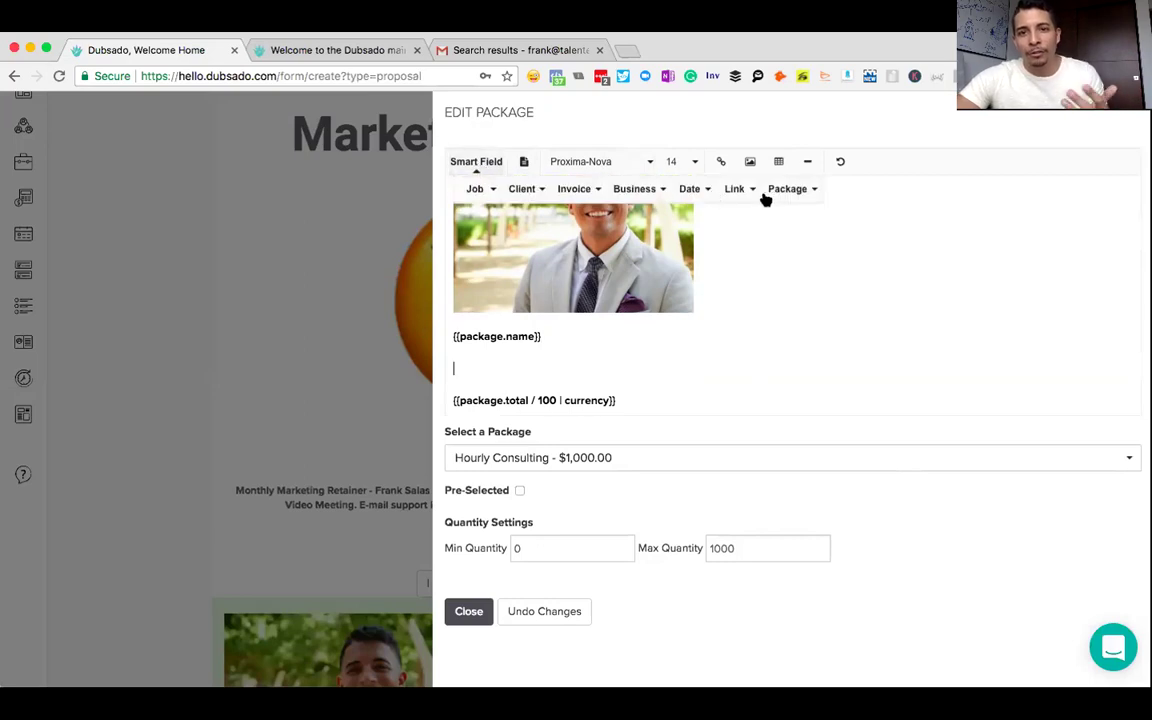
left_click(793, 188)
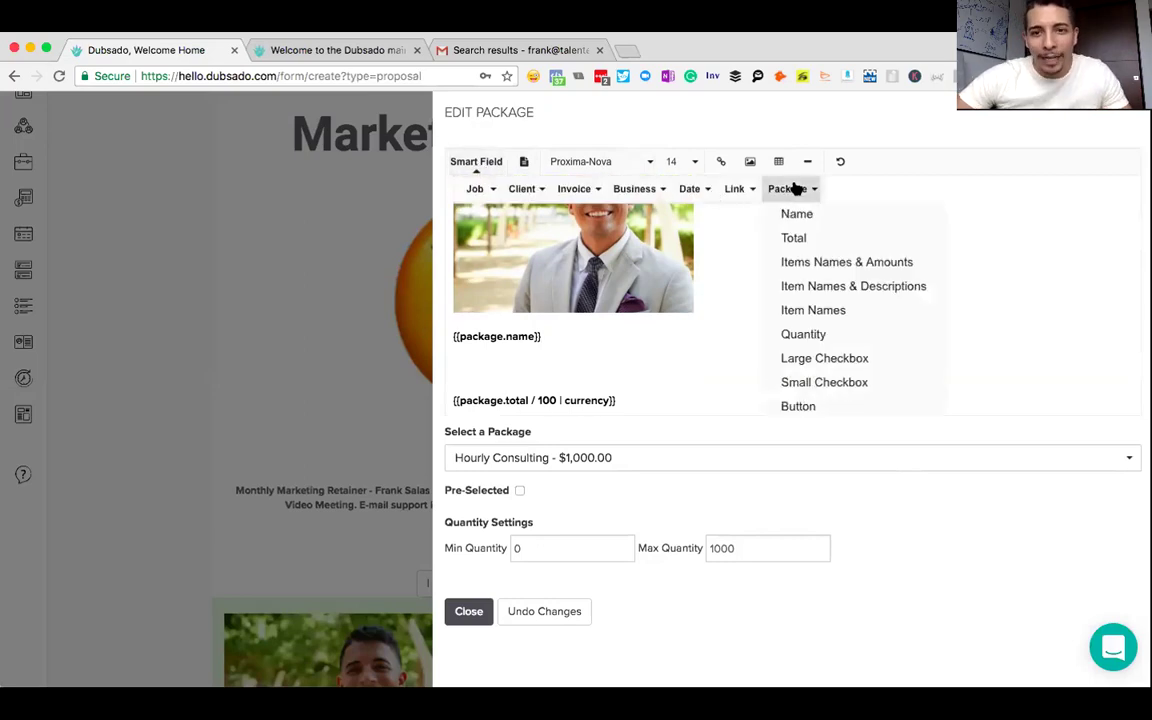
left_click(823, 288)
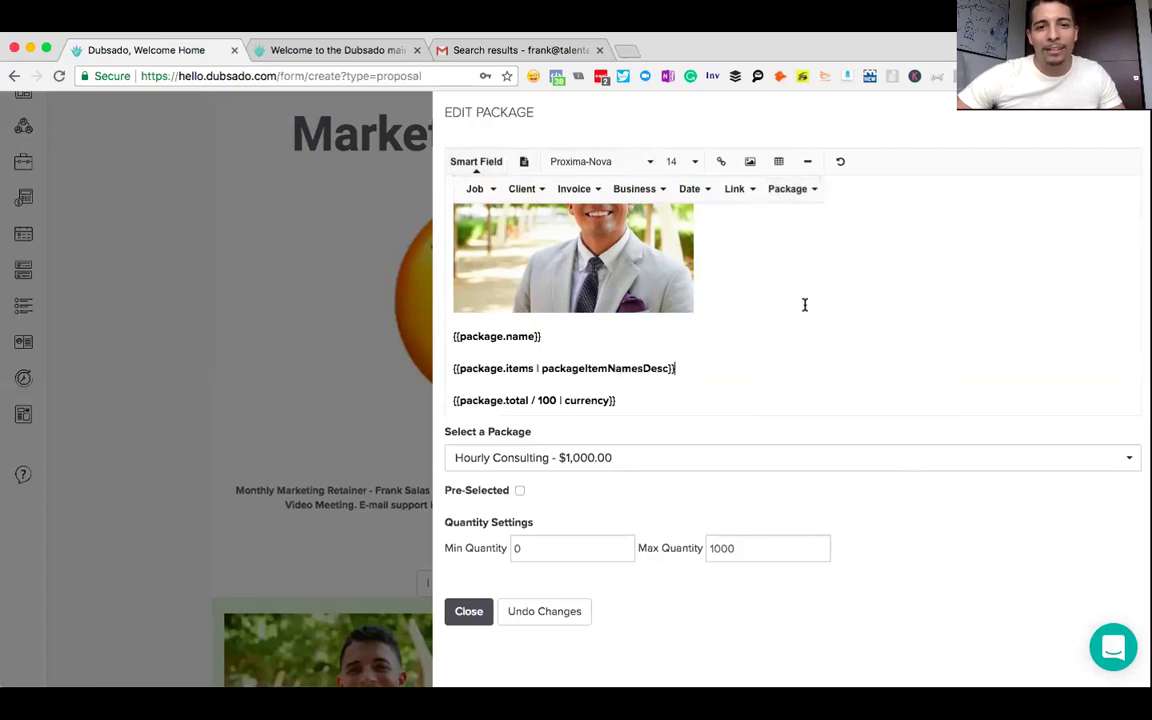
- Select the Select button's label text for editing
scroll(729, 330, "down", 1)
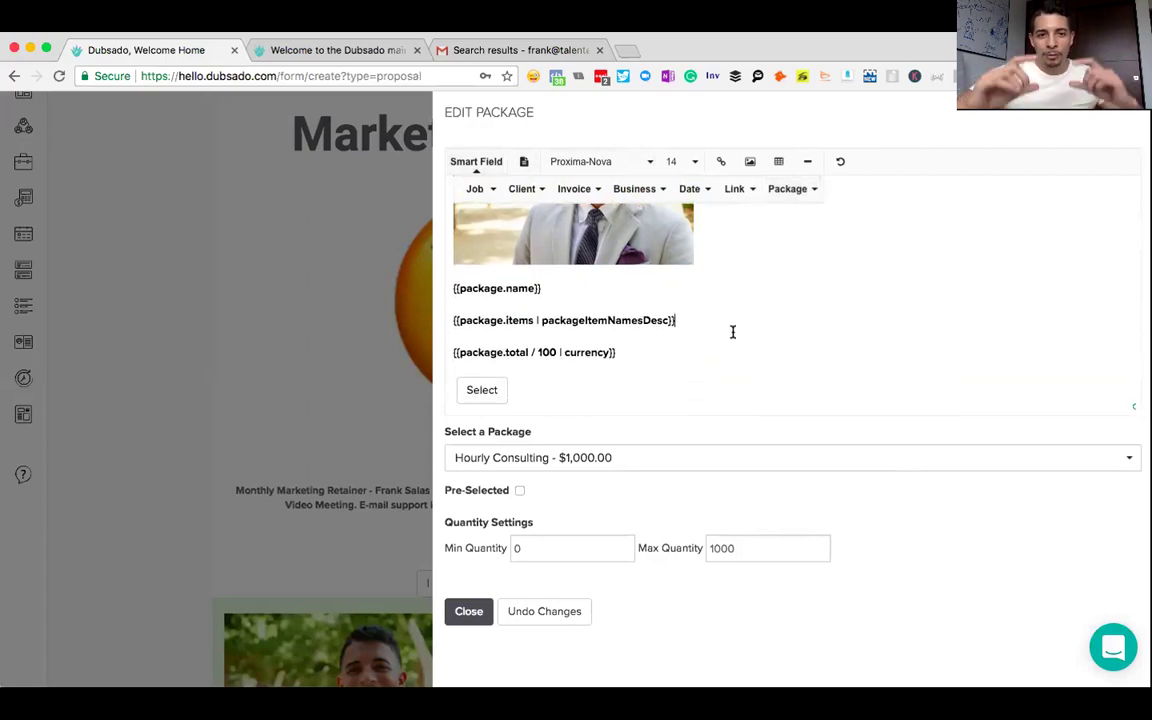
left_click(497, 391)
left_click(497, 391)
left_click_drag(497, 391, 471, 393)
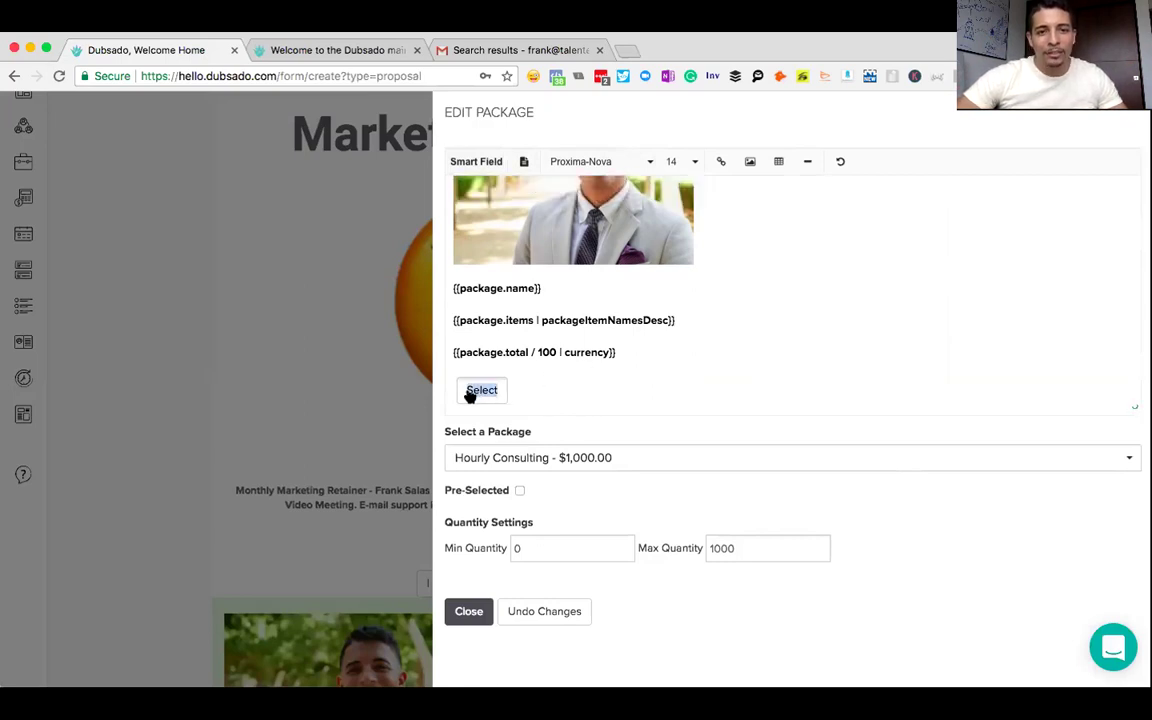
- Change the button label to 'I want [provider's name] to Teach Me!'
type("{ wa")
key("super+z")
left_click(557, 387)
key("BackSpace")
key("BackSpace")
key("BackSpace")
key("BackSpace")
key("BackSpace")
key("BackSpace")
type("I want")
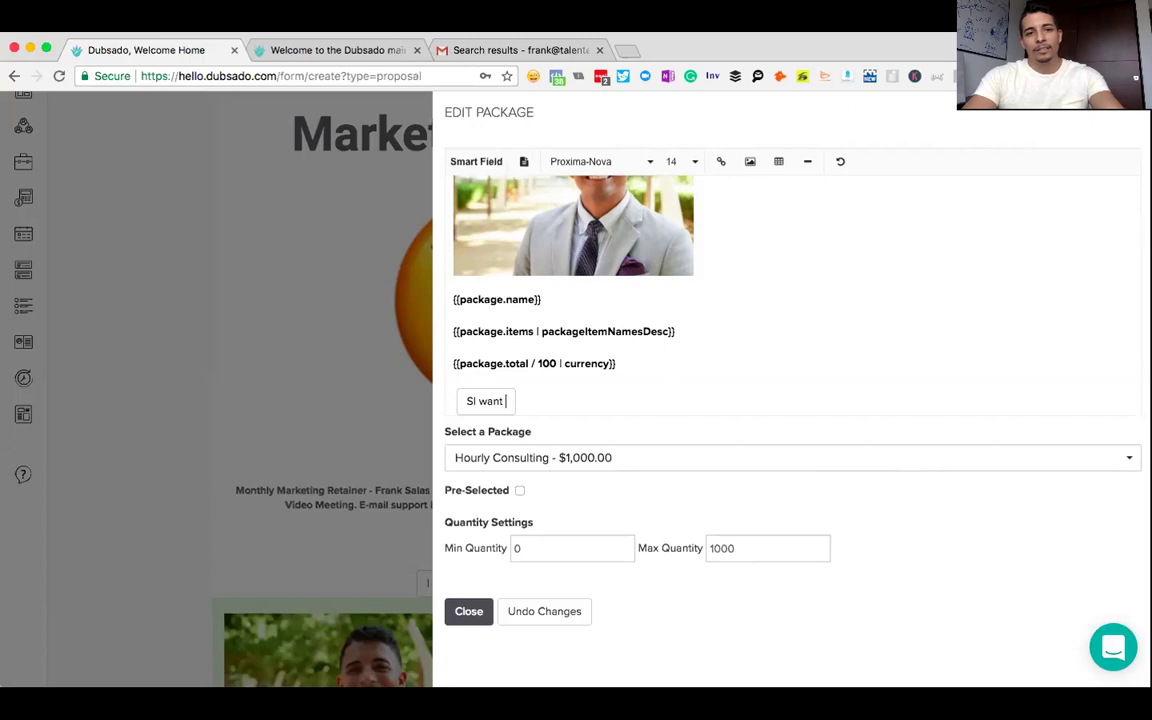
type(" Frank to ")
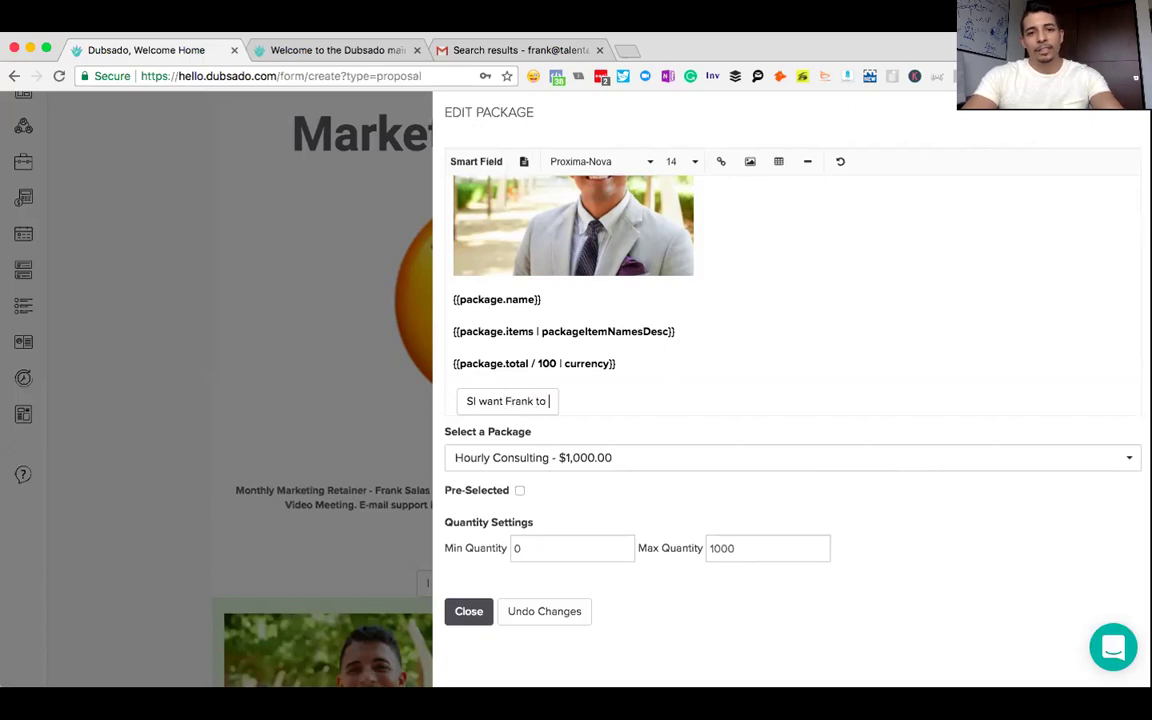
type("Teach me!")
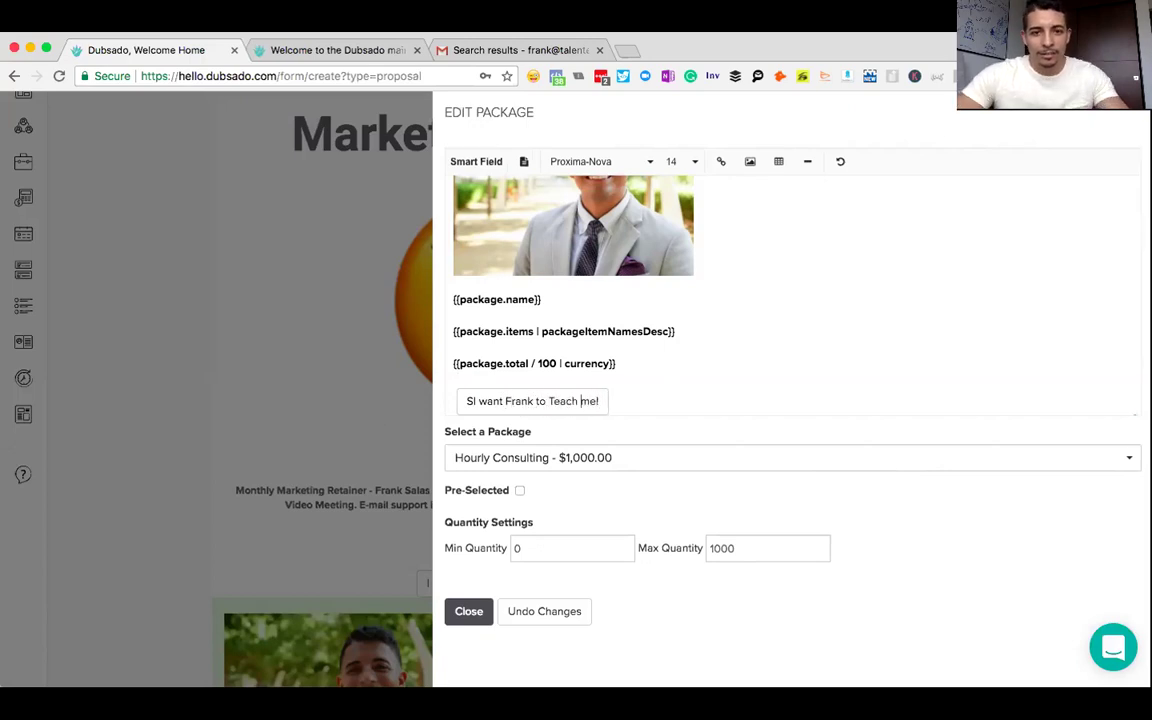
key("BackSpace")
type("M")
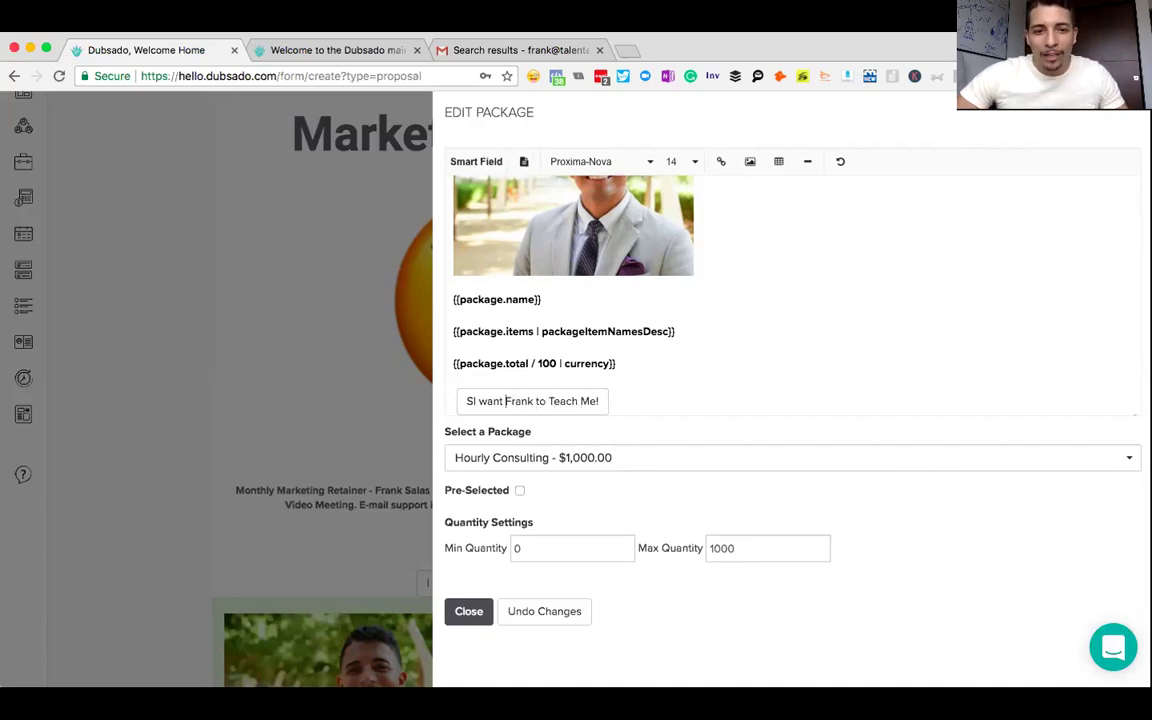
key("BackSpace")
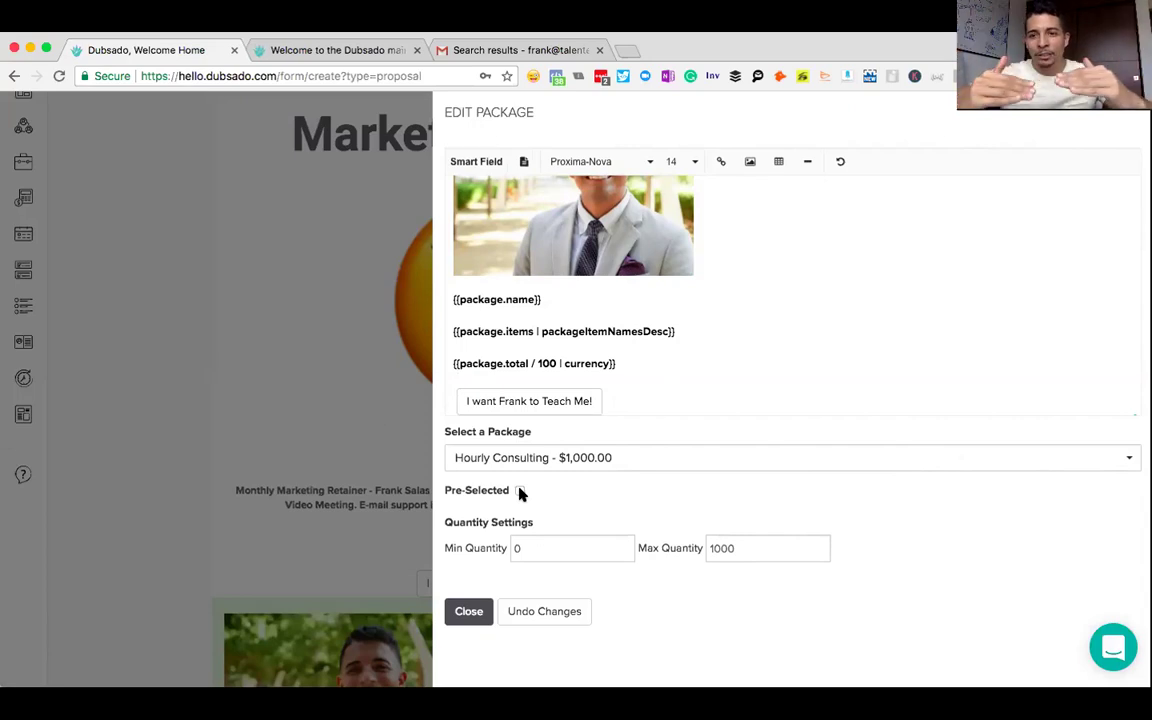
- Change the Hourly Consulting package's maximum quantity from 1000 to 5
left_click(746, 552)
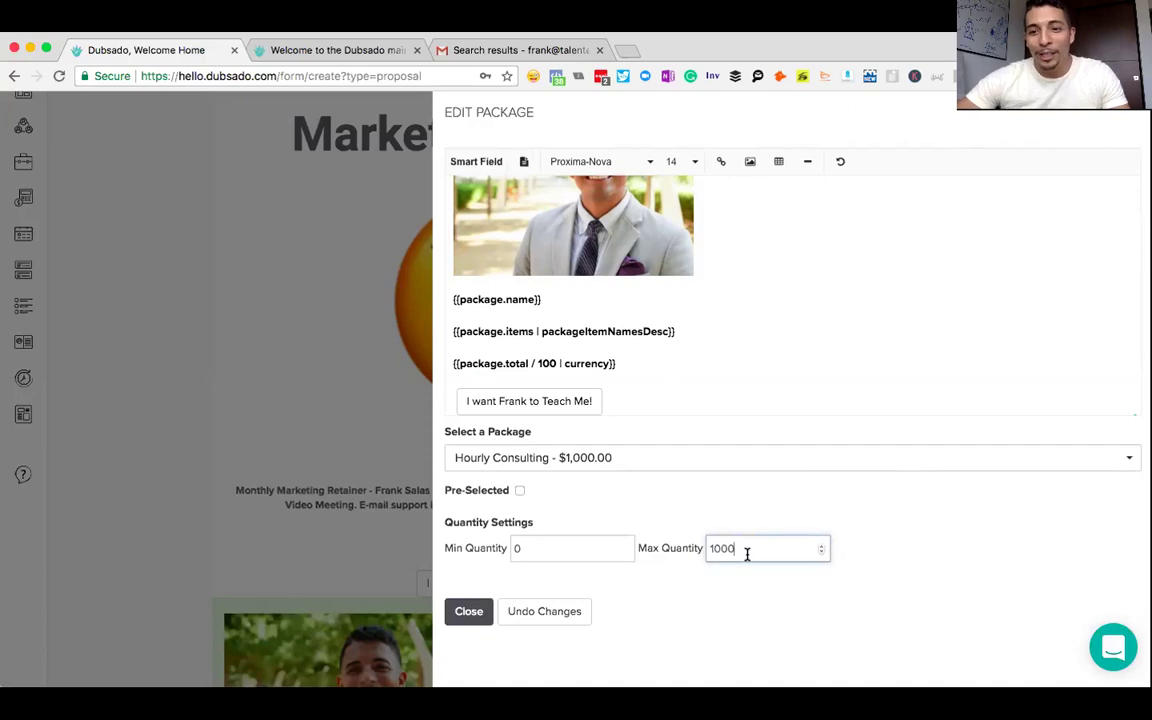
key("BackSpace")
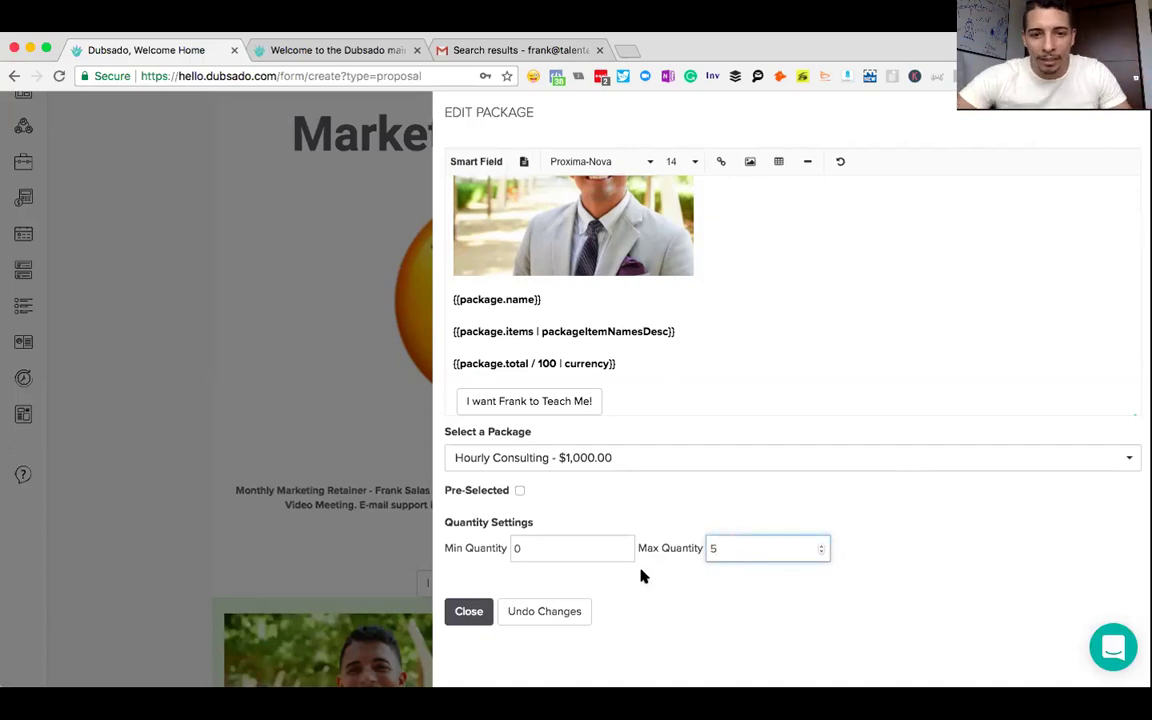
left_click(662, 370)
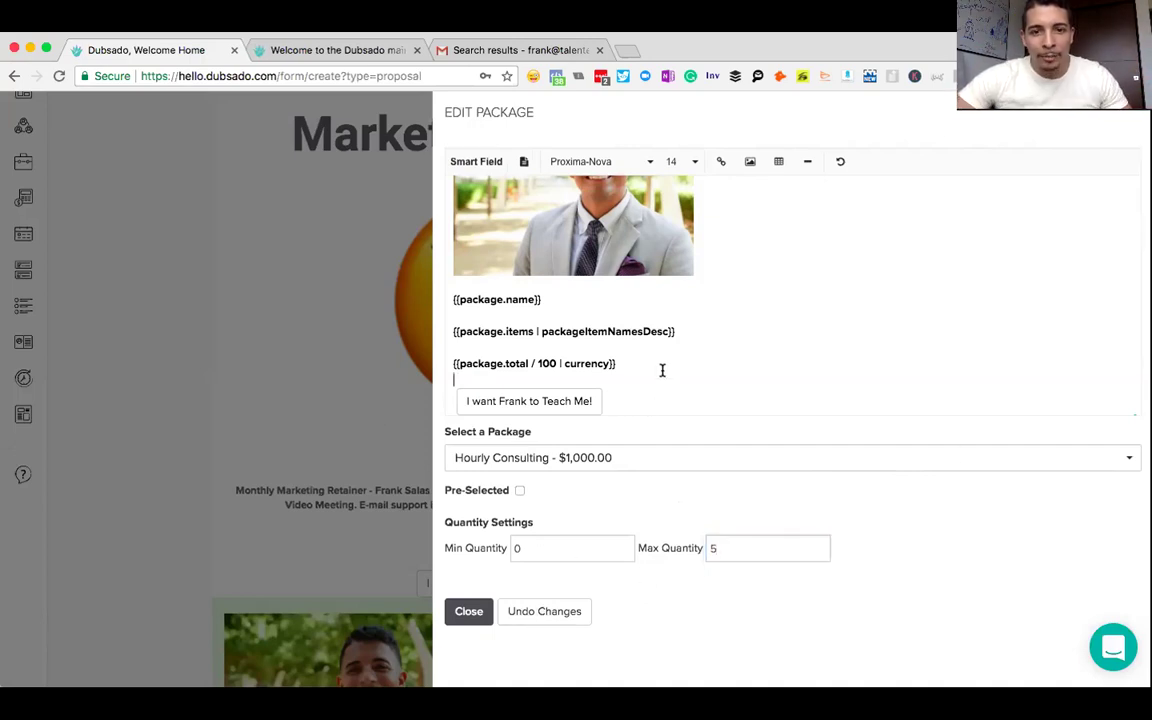
- Center-align all the Hourly Consulting package content and close the editor
key("super+a")
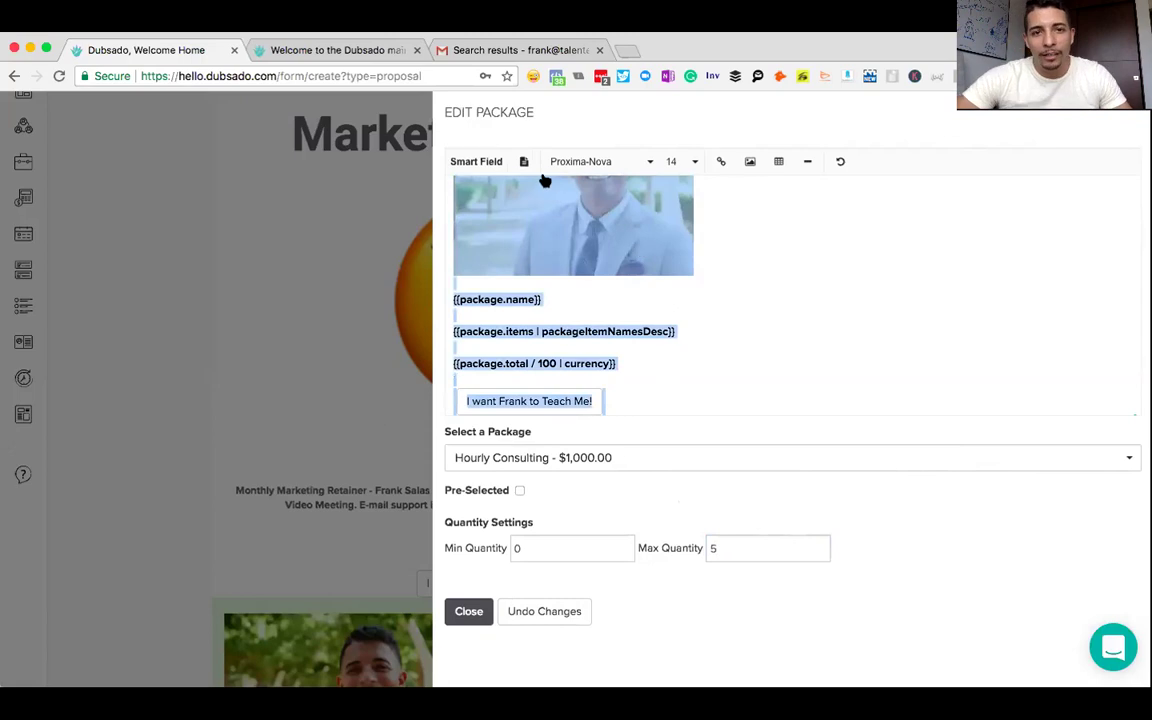
left_click(524, 163)
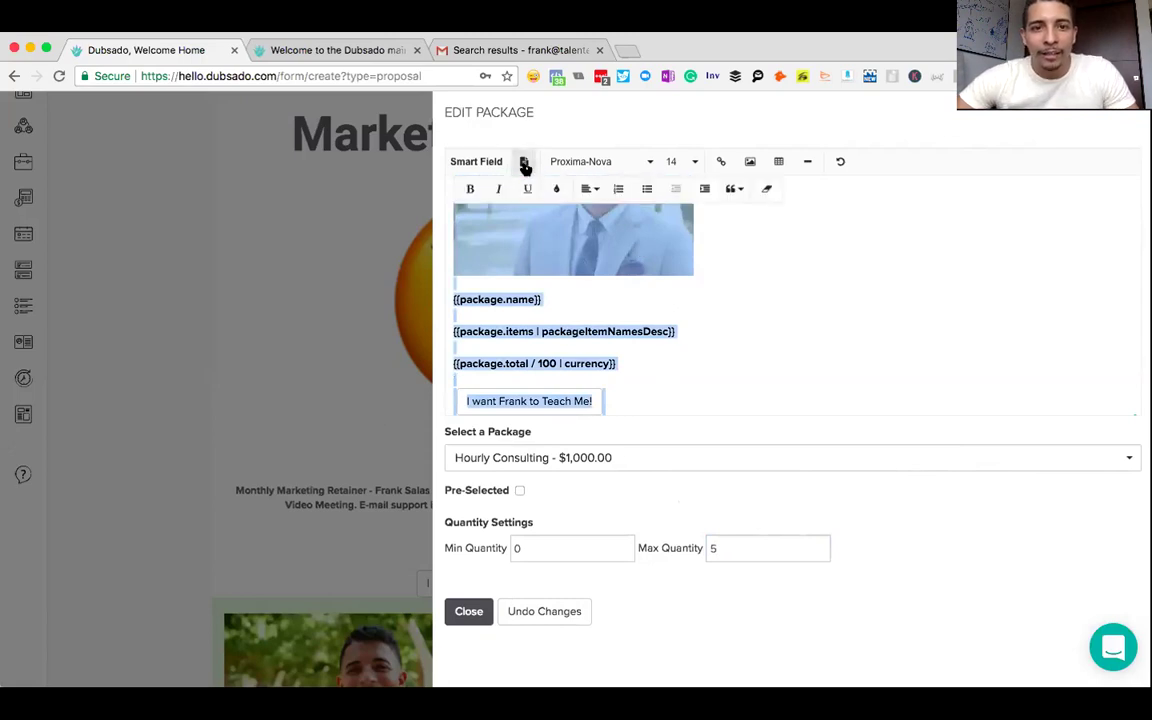
left_click(591, 191)
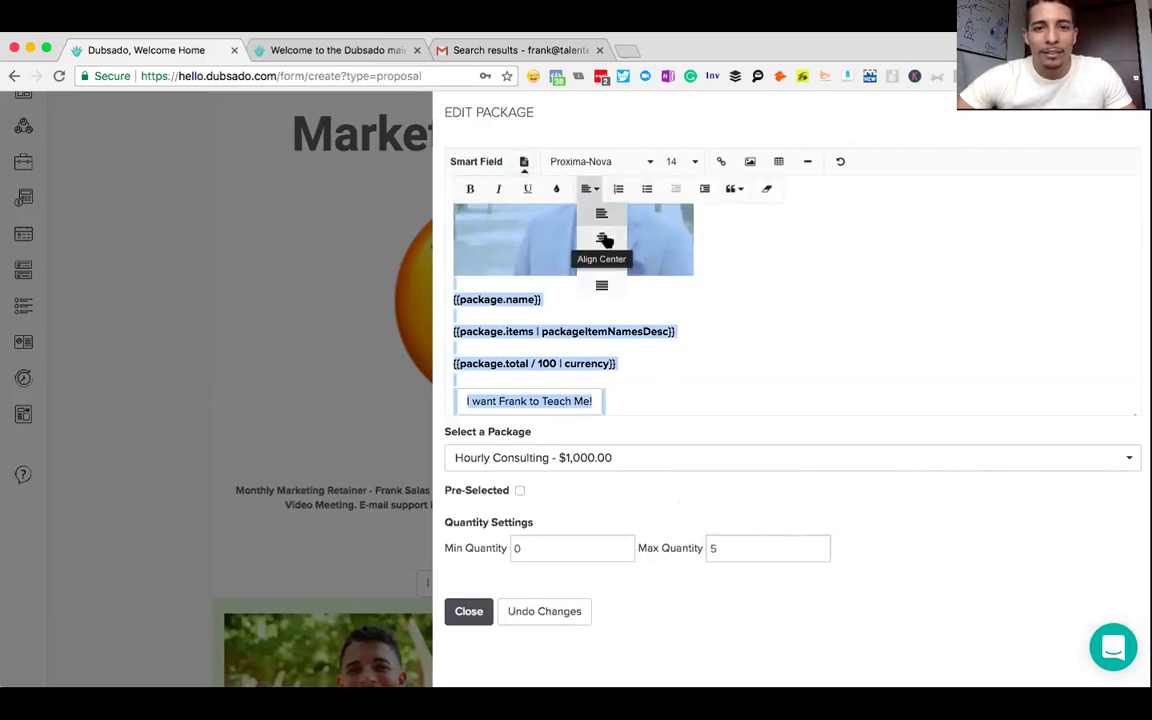
left_click(606, 237)
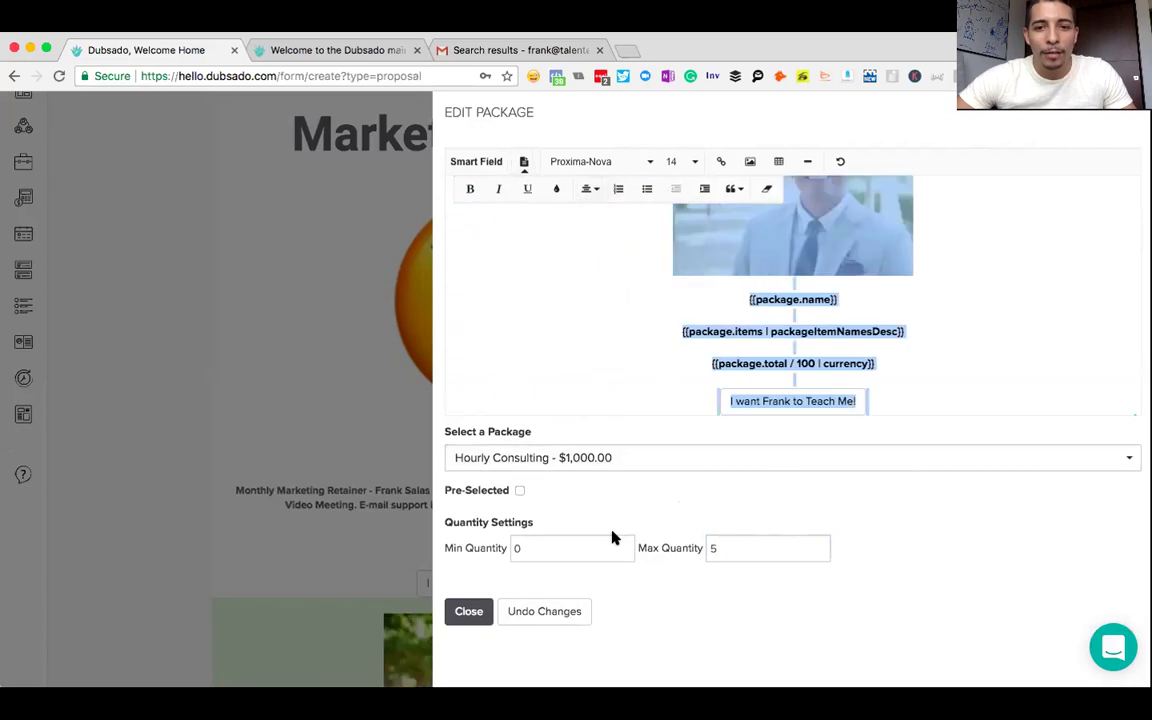
left_click(467, 613)
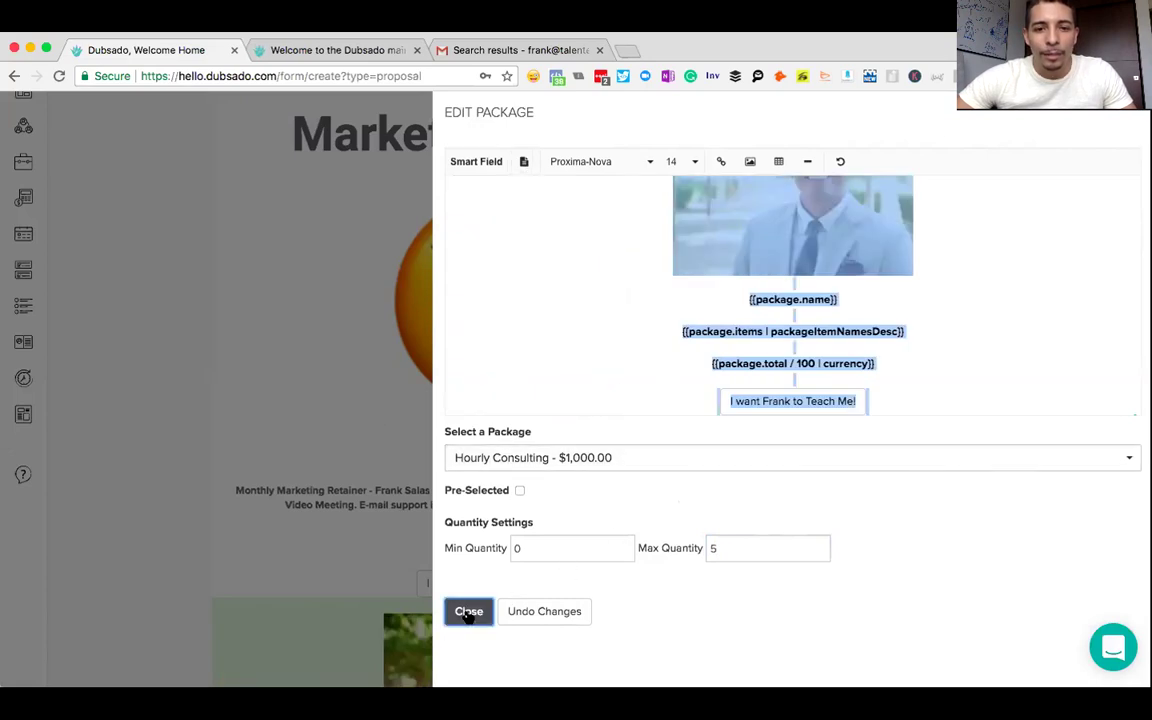
scroll(684, 391, "down", 5)
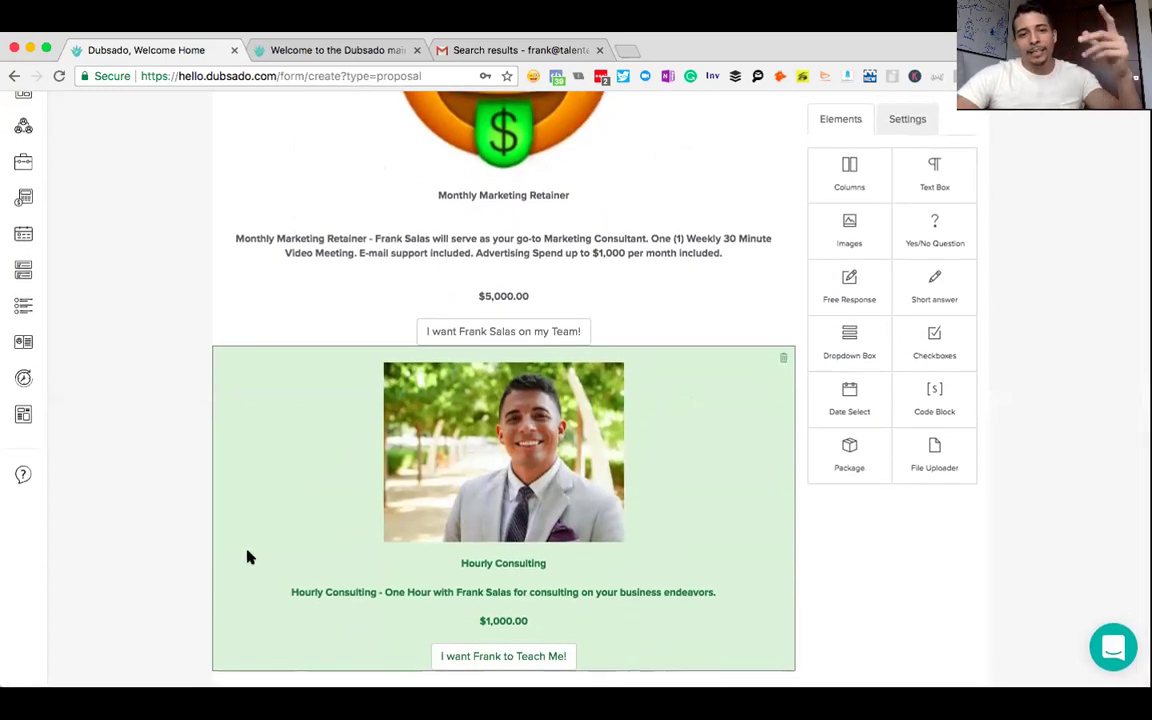
- Un-bold the item names and descriptions line in the Hourly Consulting package, then close its editor
left_click(344, 602)
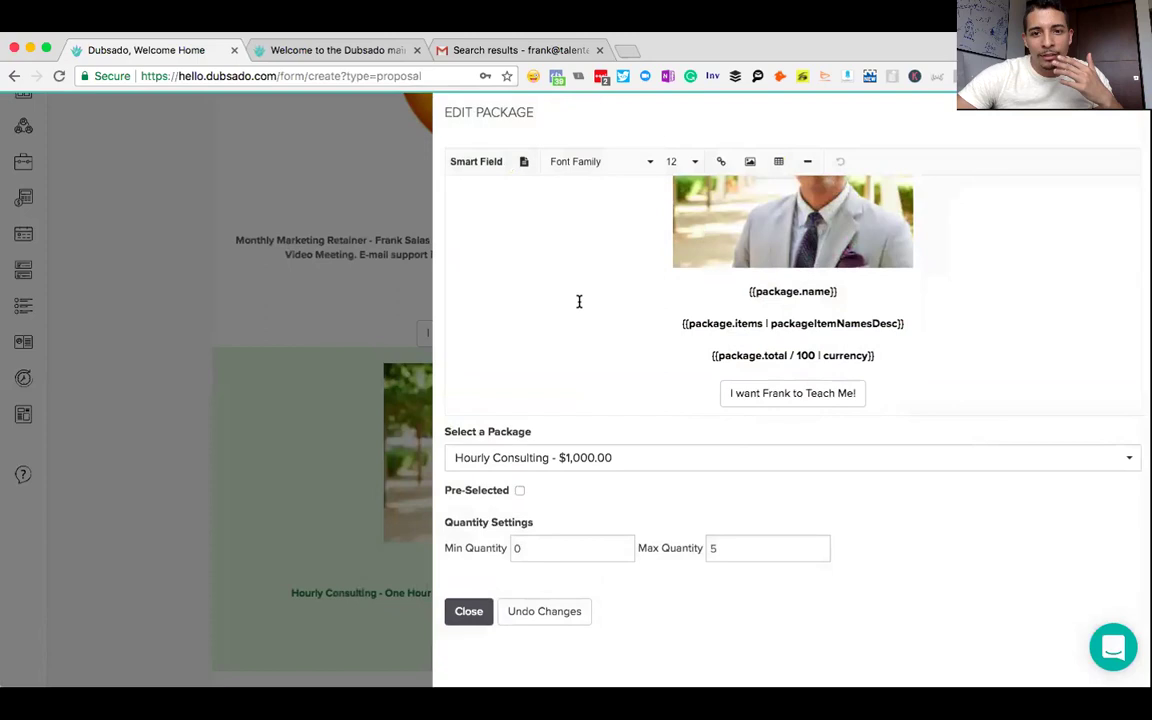
left_click_drag(905, 323, 684, 325)
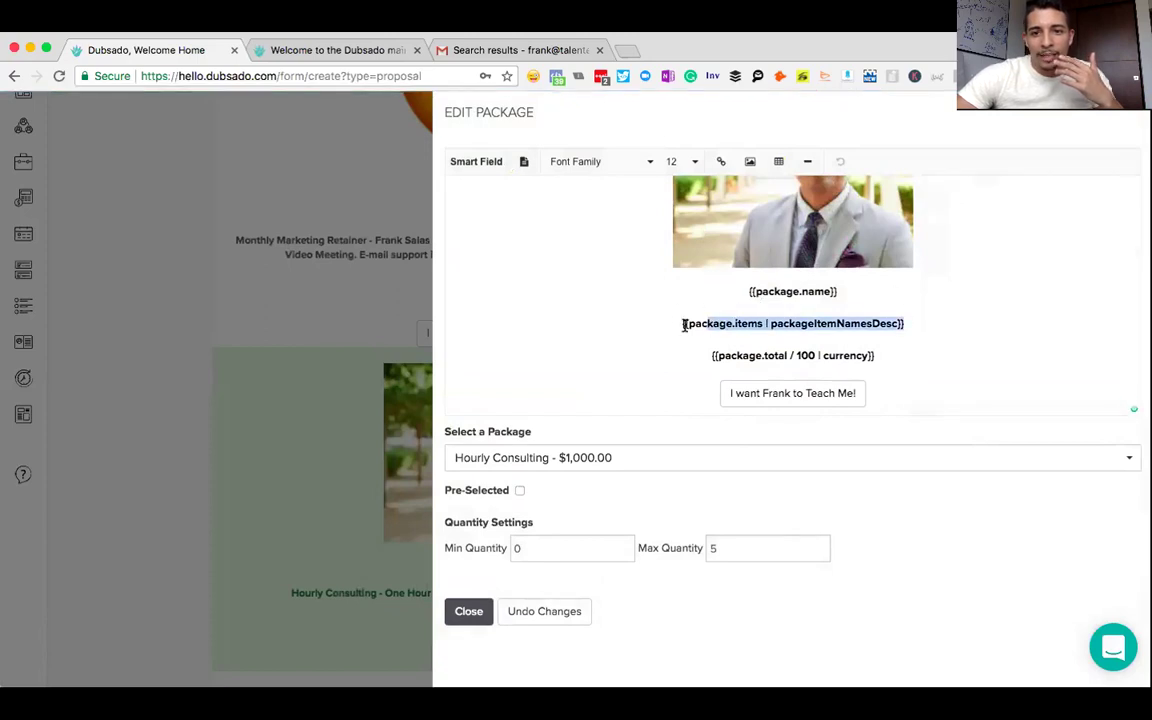
left_click(482, 163)
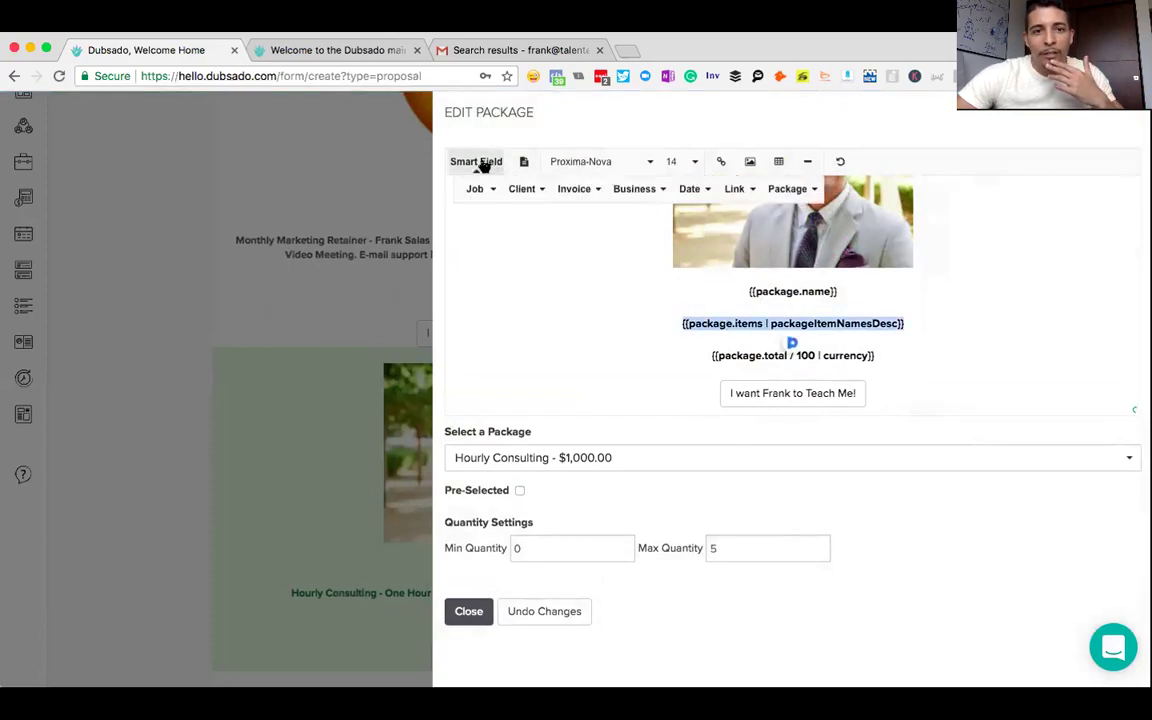
left_click(524, 162)
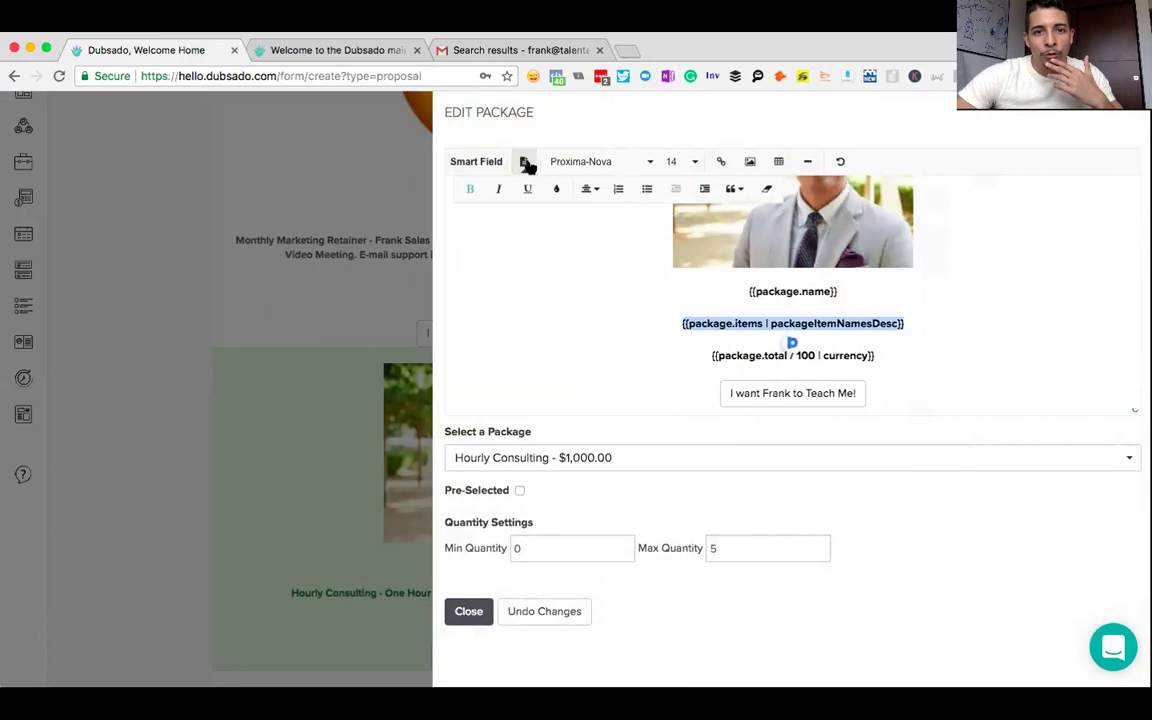
left_click(470, 189)
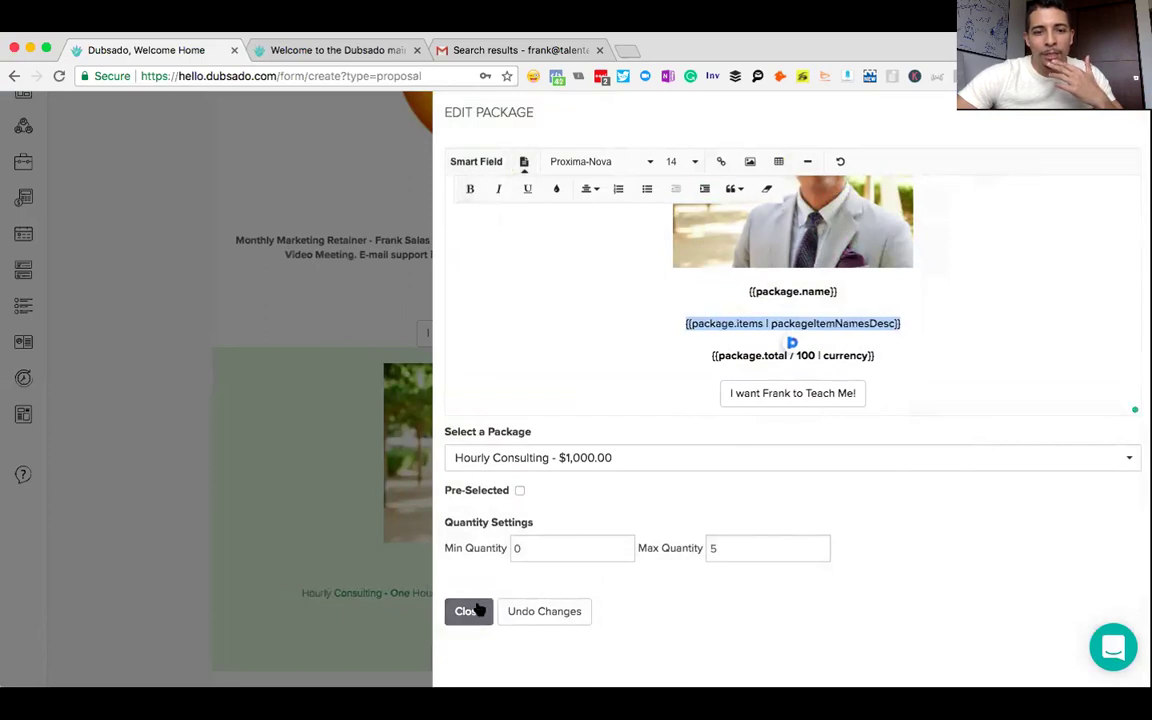
left_click(477, 608)
scroll(630, 527, "up", 3)
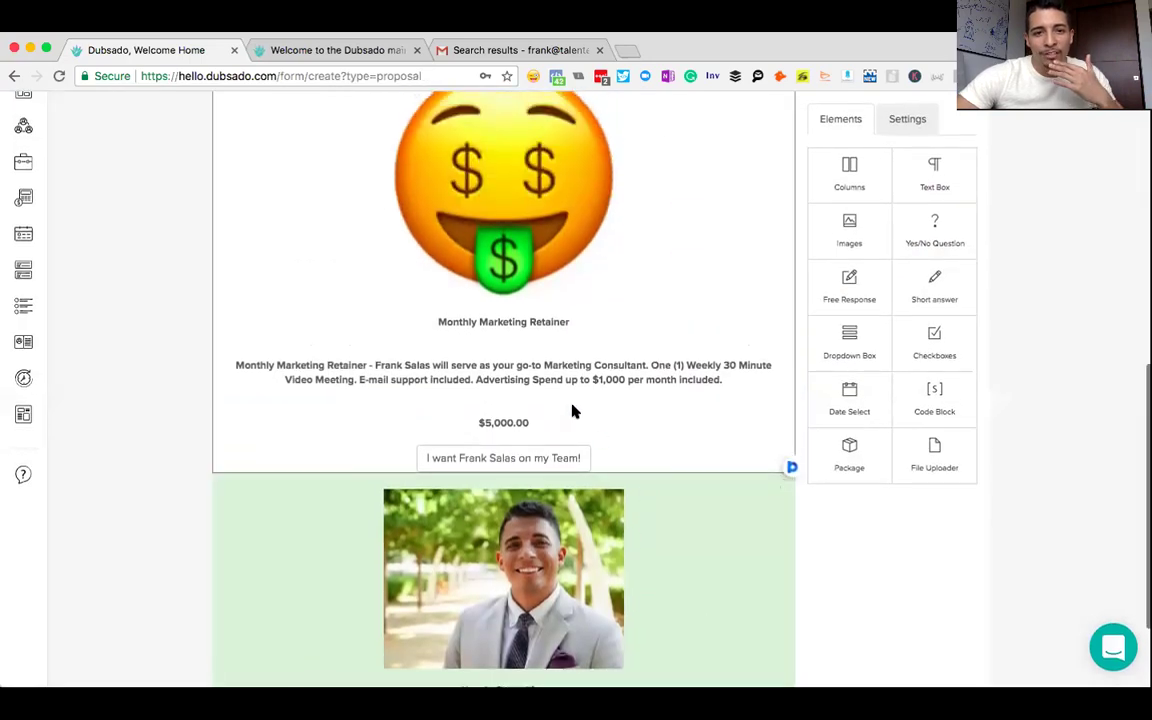
- Switch the Monthly Marketing Retainer's item description line from bold to plain text and close the editor
left_click(524, 380)
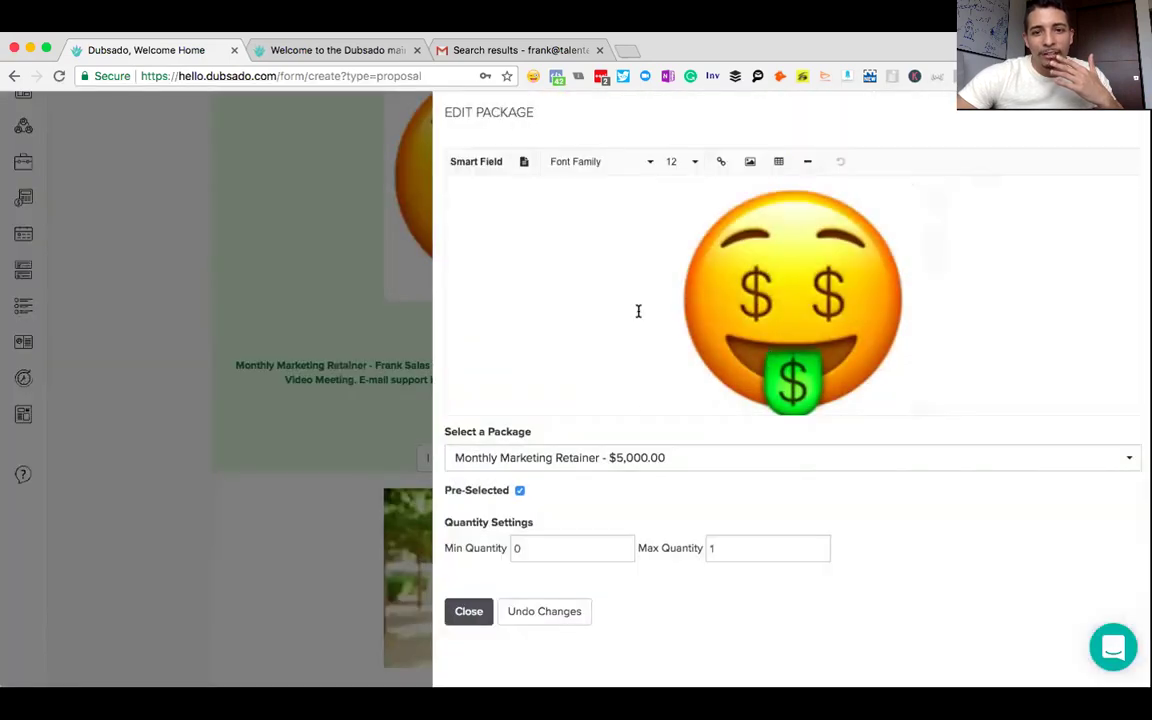
scroll(638, 311, "down", 3)
triple_click(915, 306)
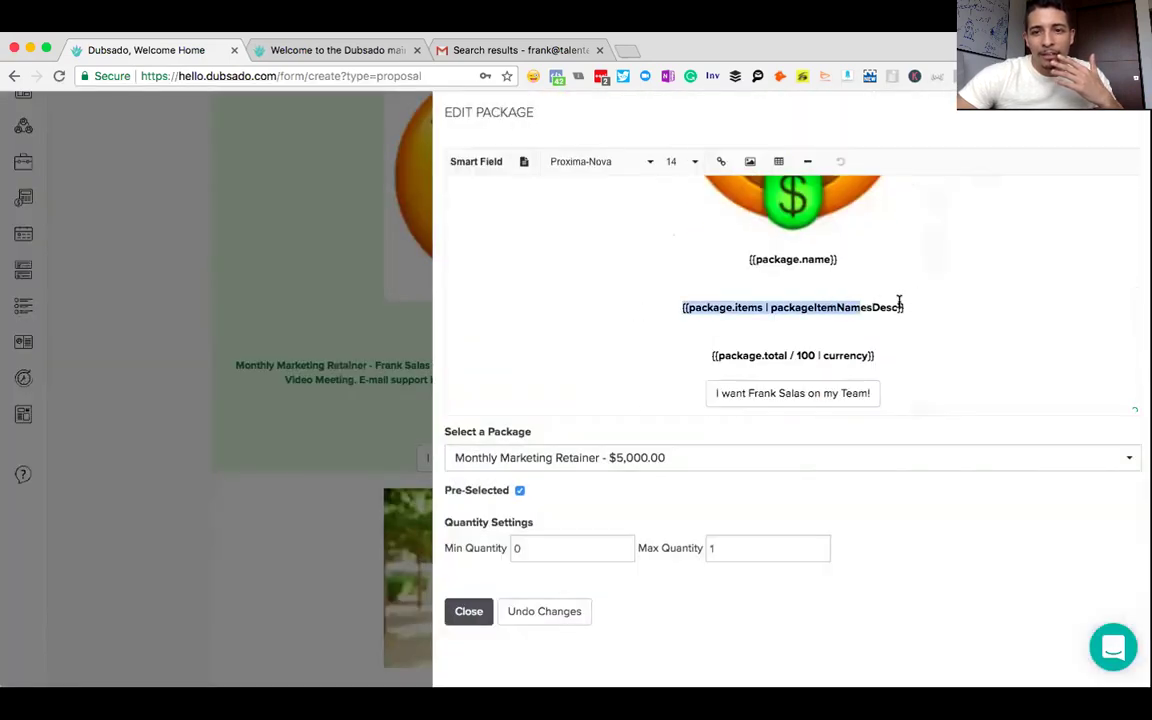
left_click(522, 164)
left_click(470, 189)
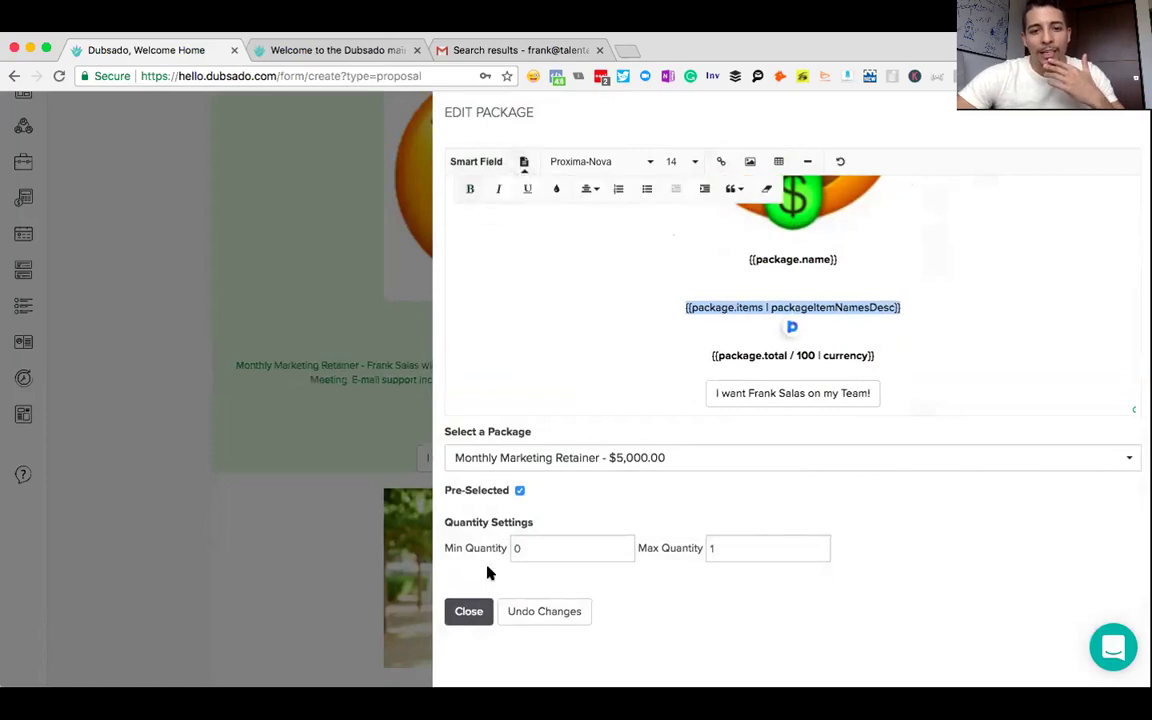
left_click(474, 615)
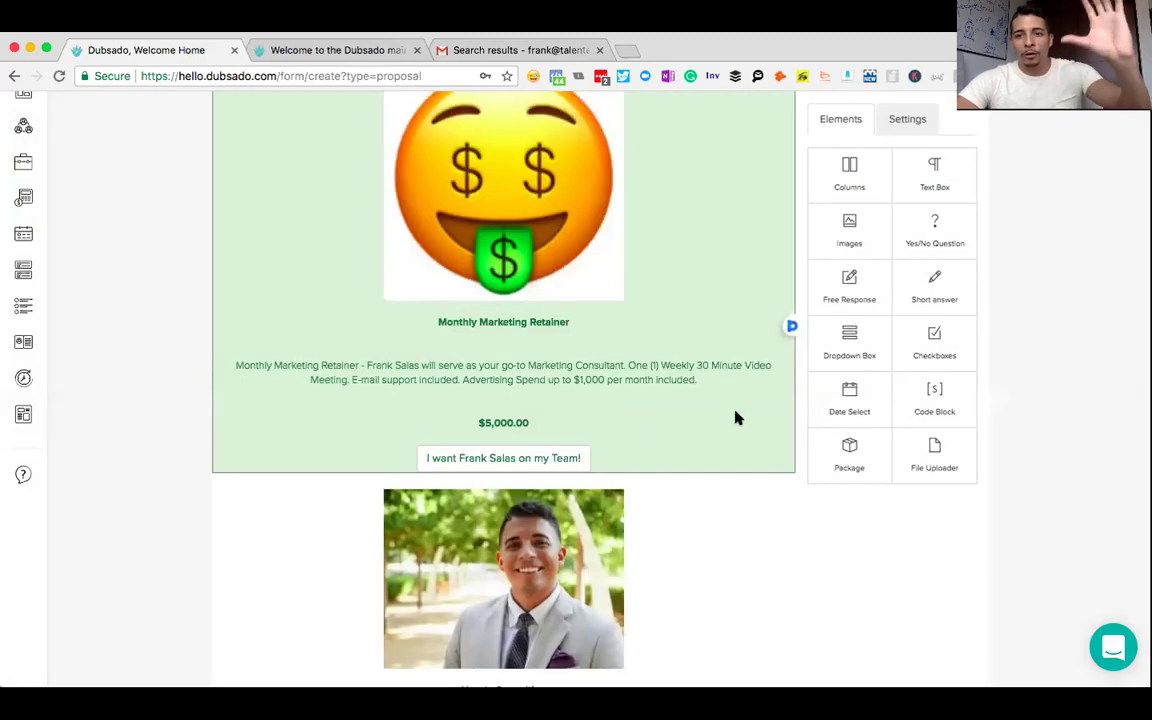
scroll(735, 418, "up", 3)
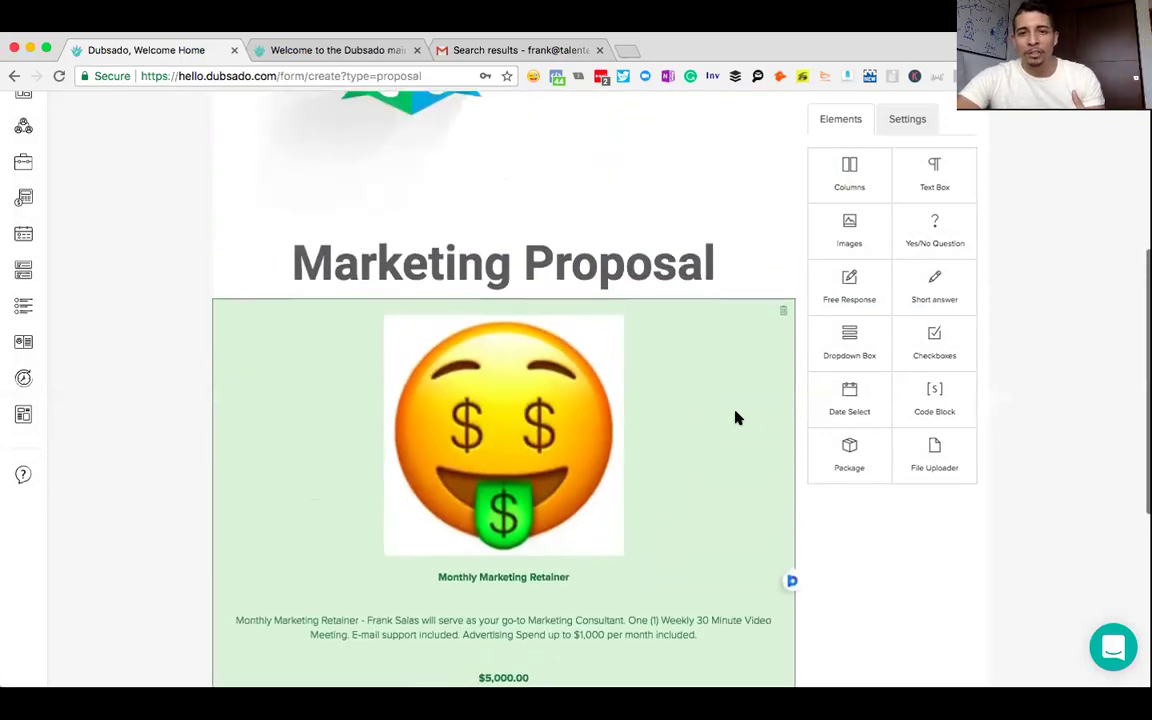
scroll(735, 418, "down", 4)
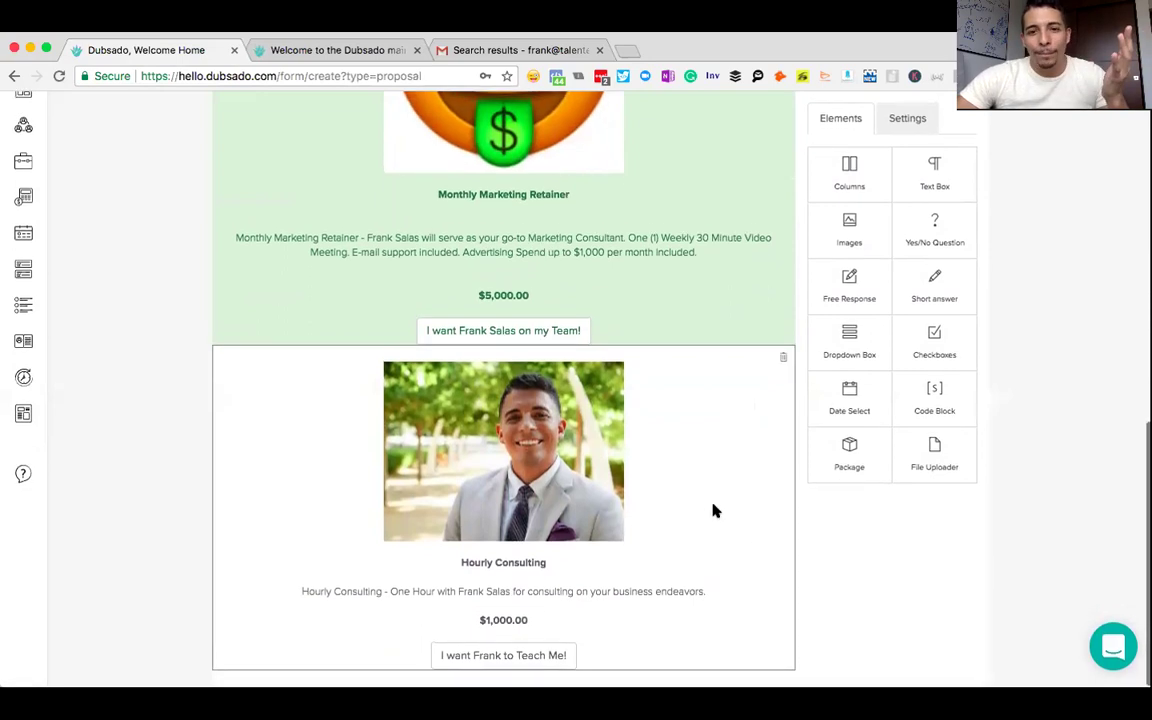
- Add a new package block below Hourly Consulting and set it to the Logo Creation package
left_click(713, 510)
left_click(468, 611)
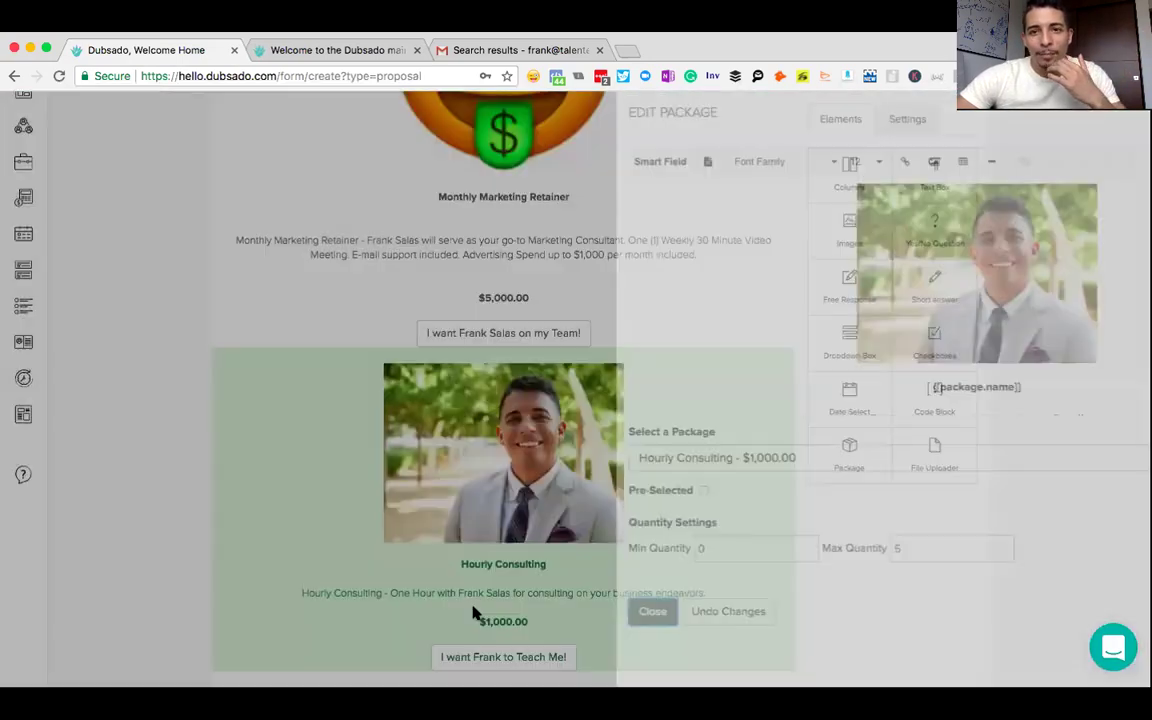
left_click(868, 470)
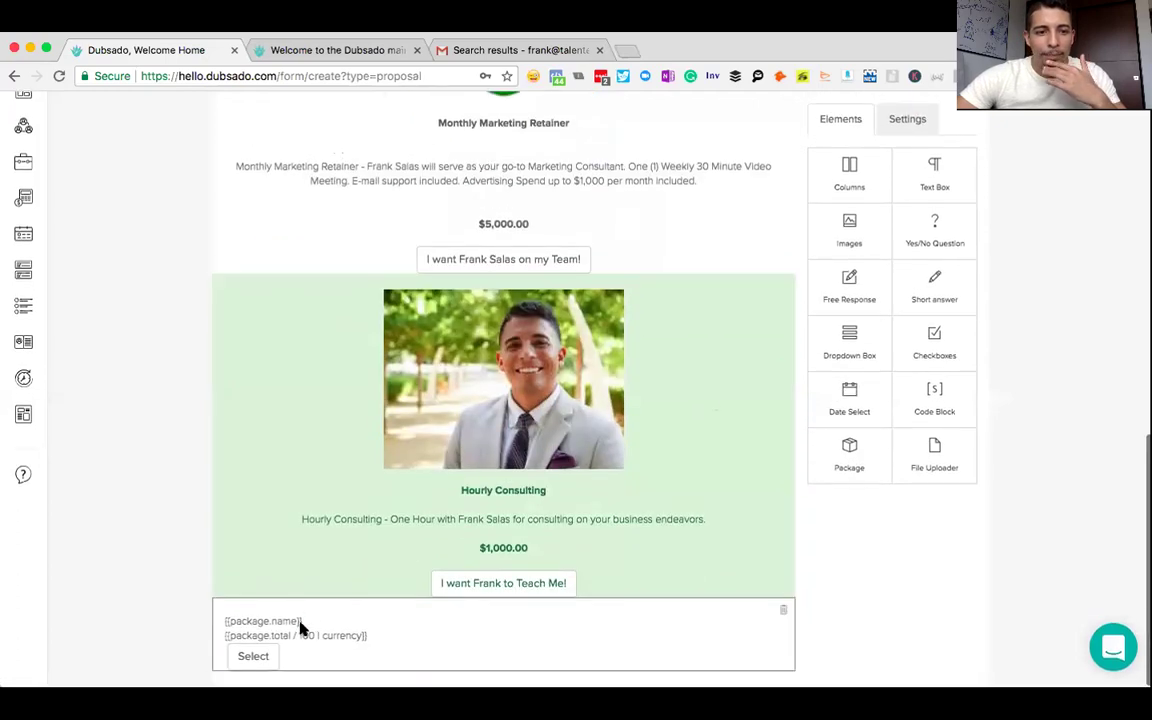
left_click(302, 626)
left_click(488, 248)
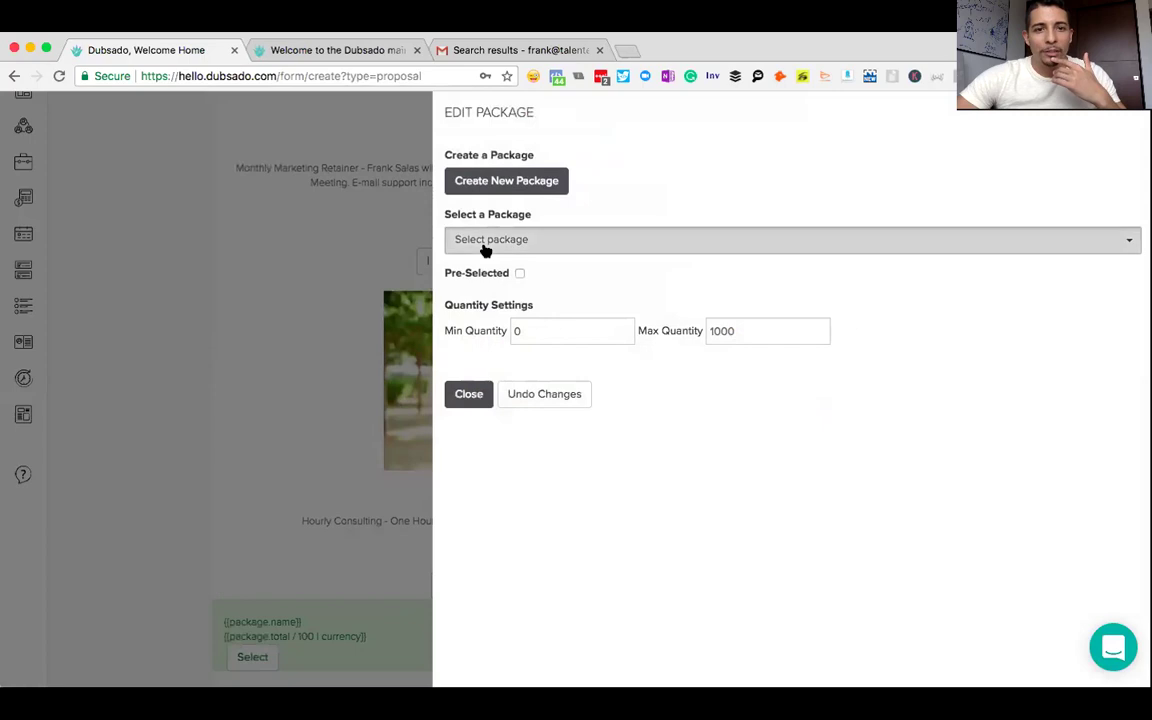
left_click(519, 268)
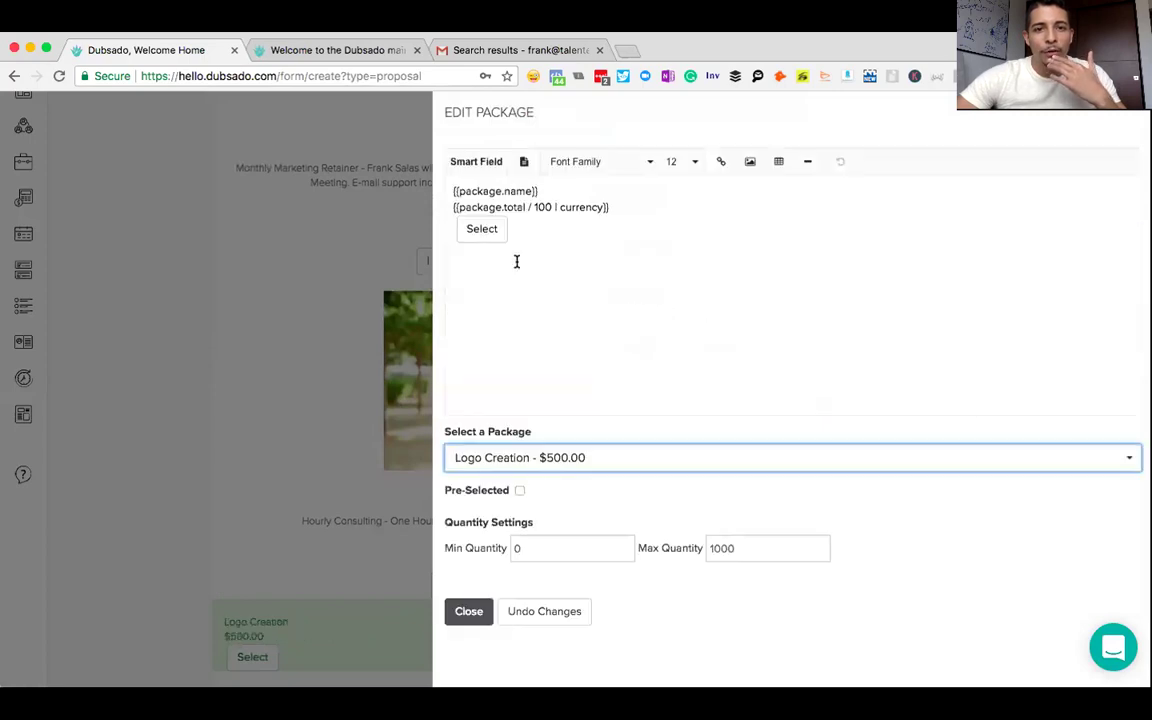
- Centre all Logo Creation package content and make its name and total lines bold
left_click(548, 237)
key("super+a")
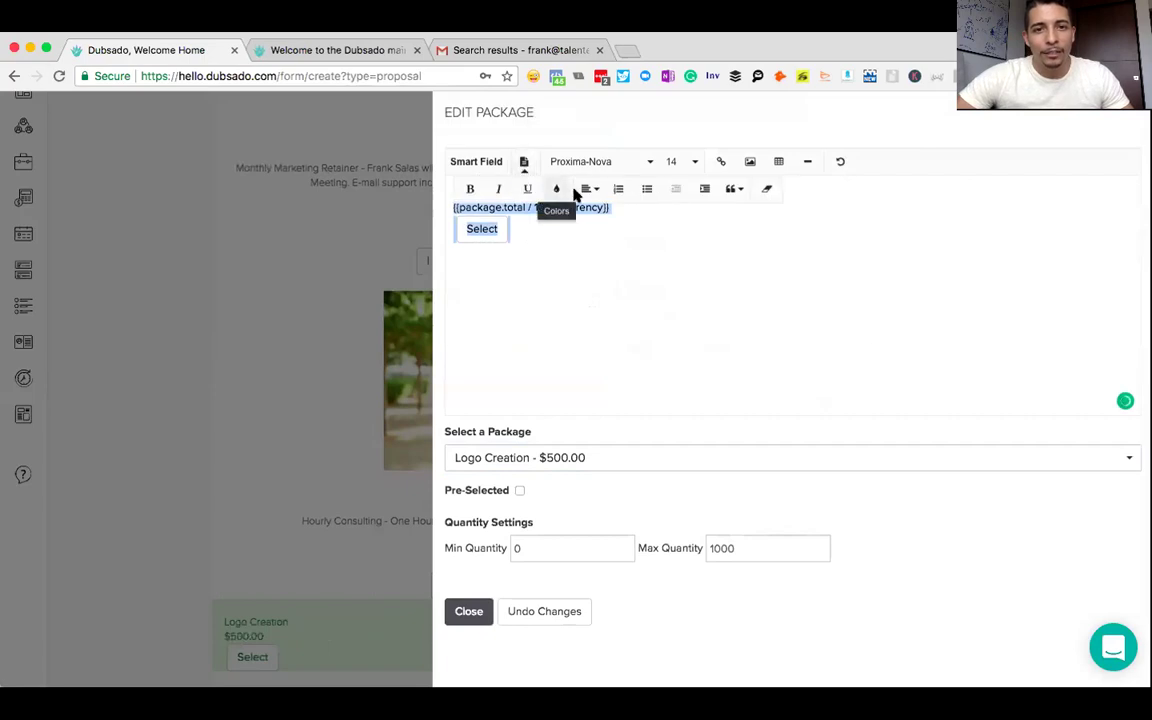
left_click(589, 189)
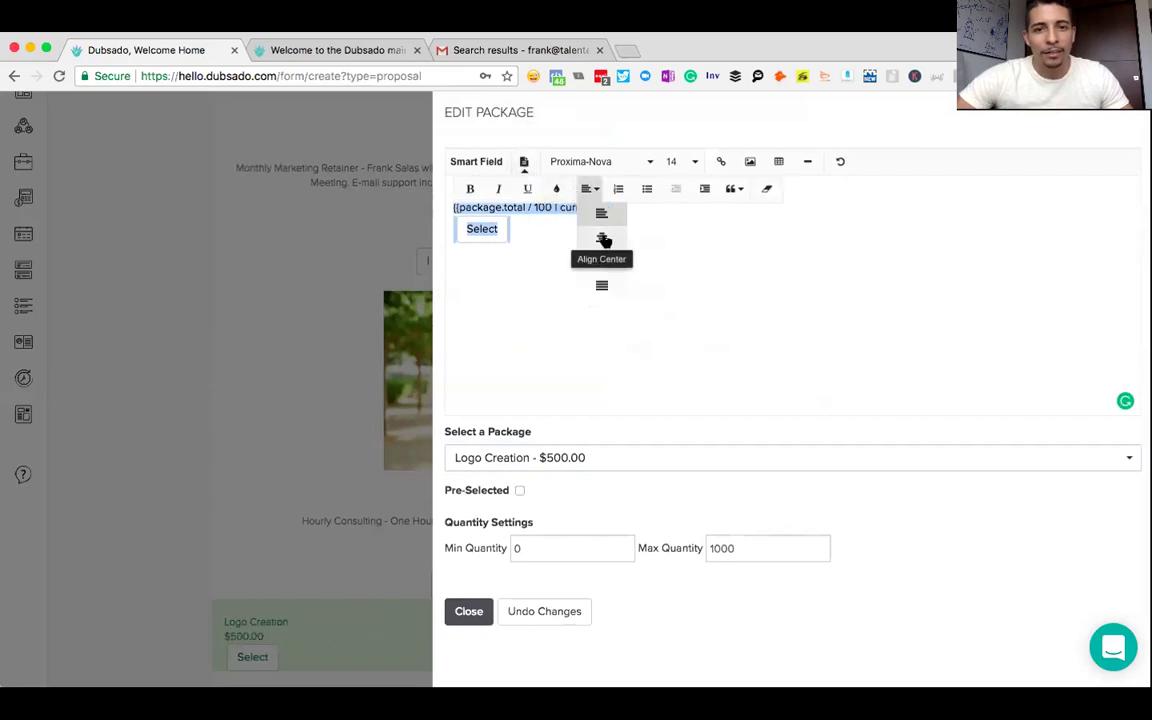
left_click(602, 238)
left_click_drag(905, 206, 731, 183)
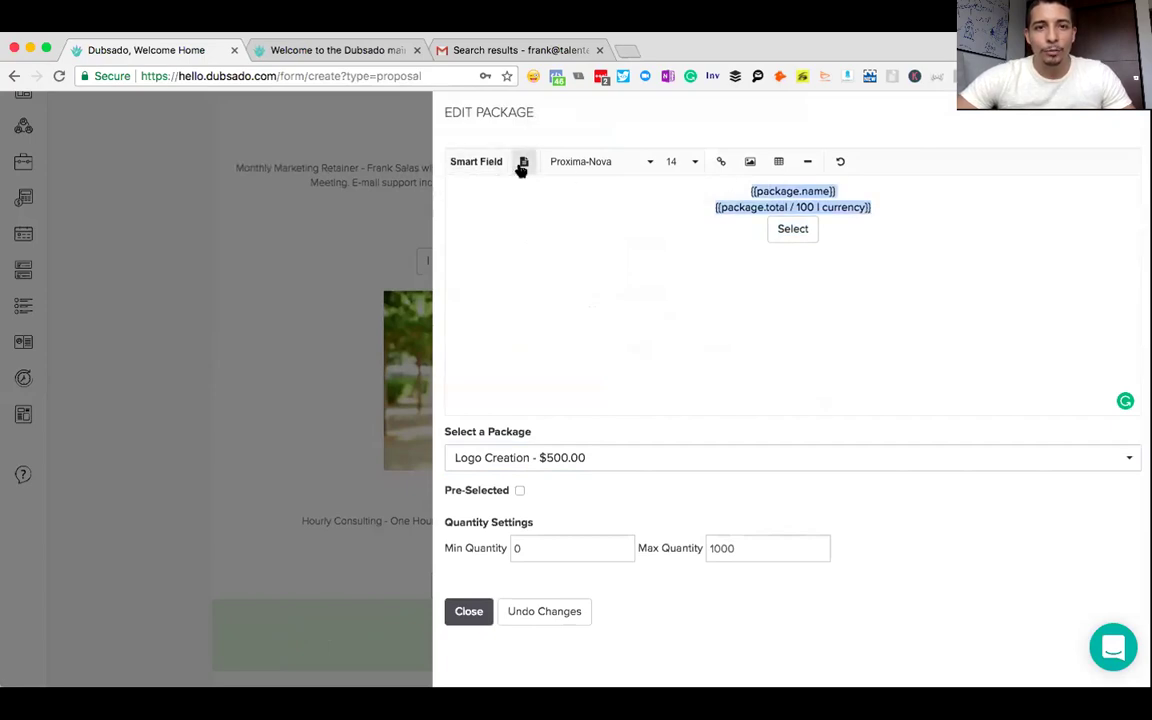
left_click(523, 161)
left_click(465, 192)
- Insert the Package Item Names & Descriptions smart field below the name, in plain text
left_click(865, 192)
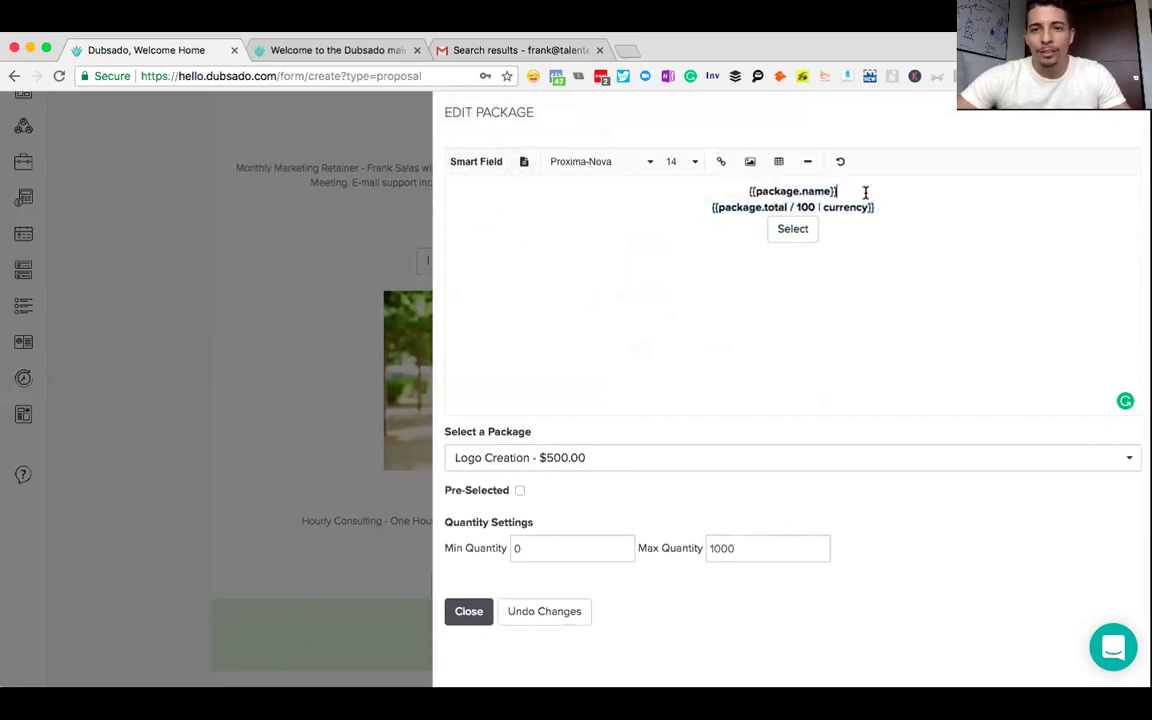
key("Return")
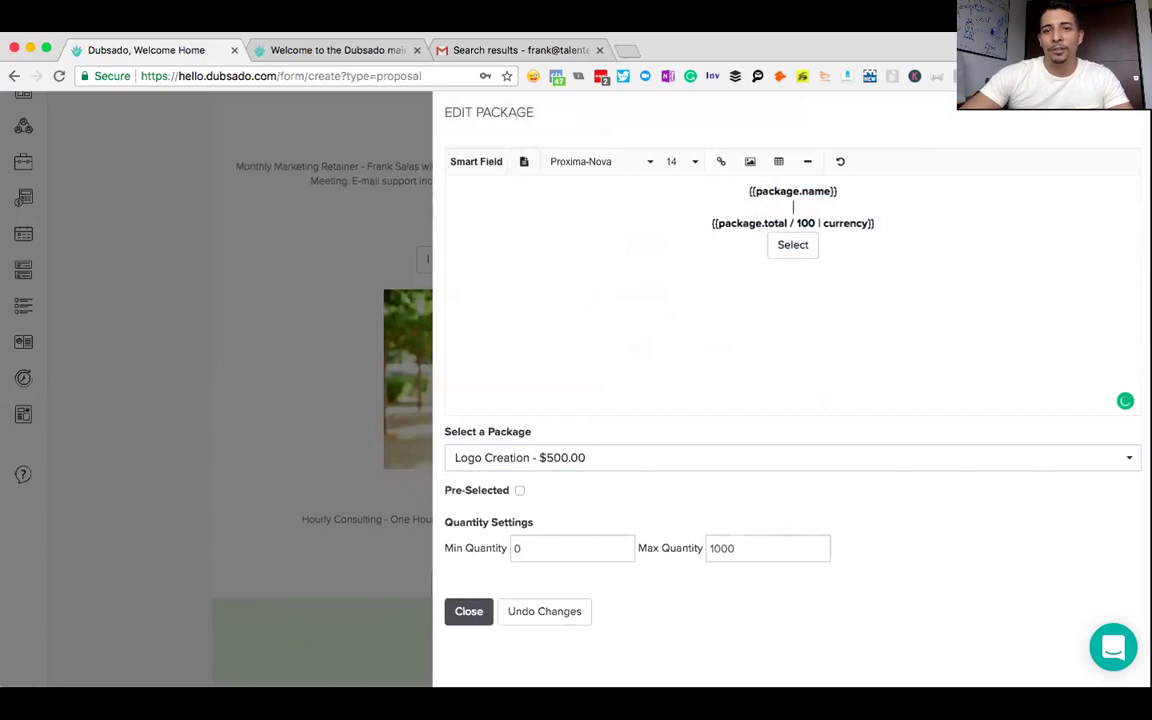
key("Return")
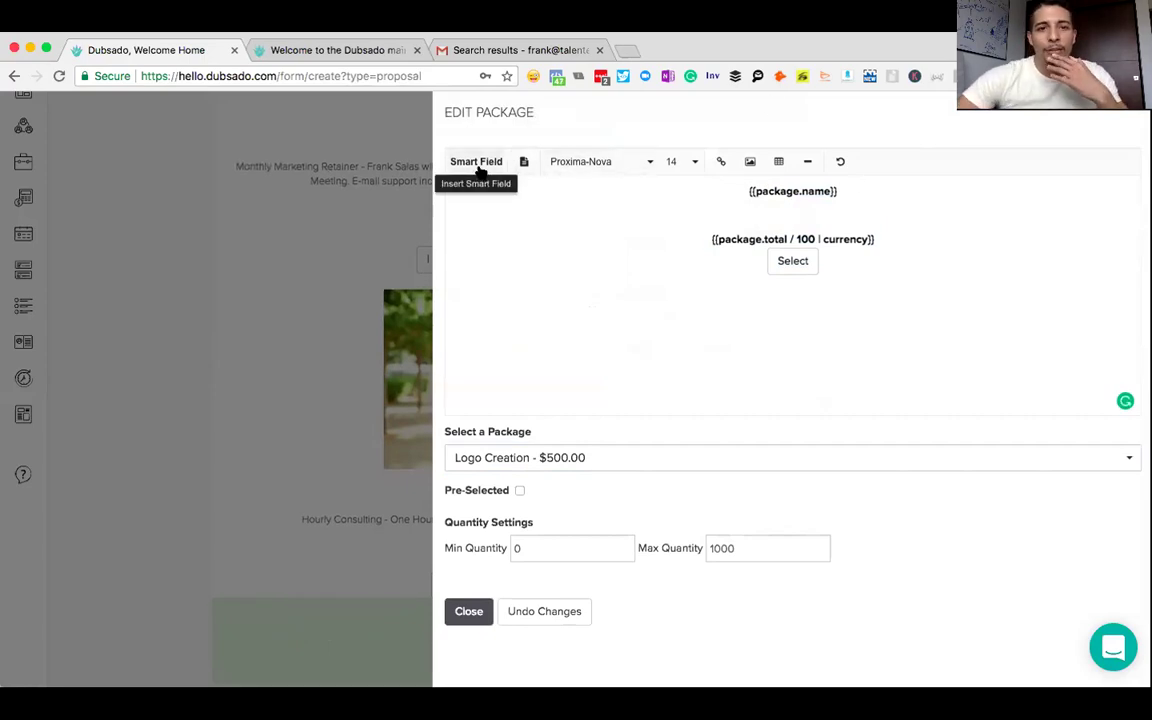
left_click(478, 165)
left_click(787, 189)
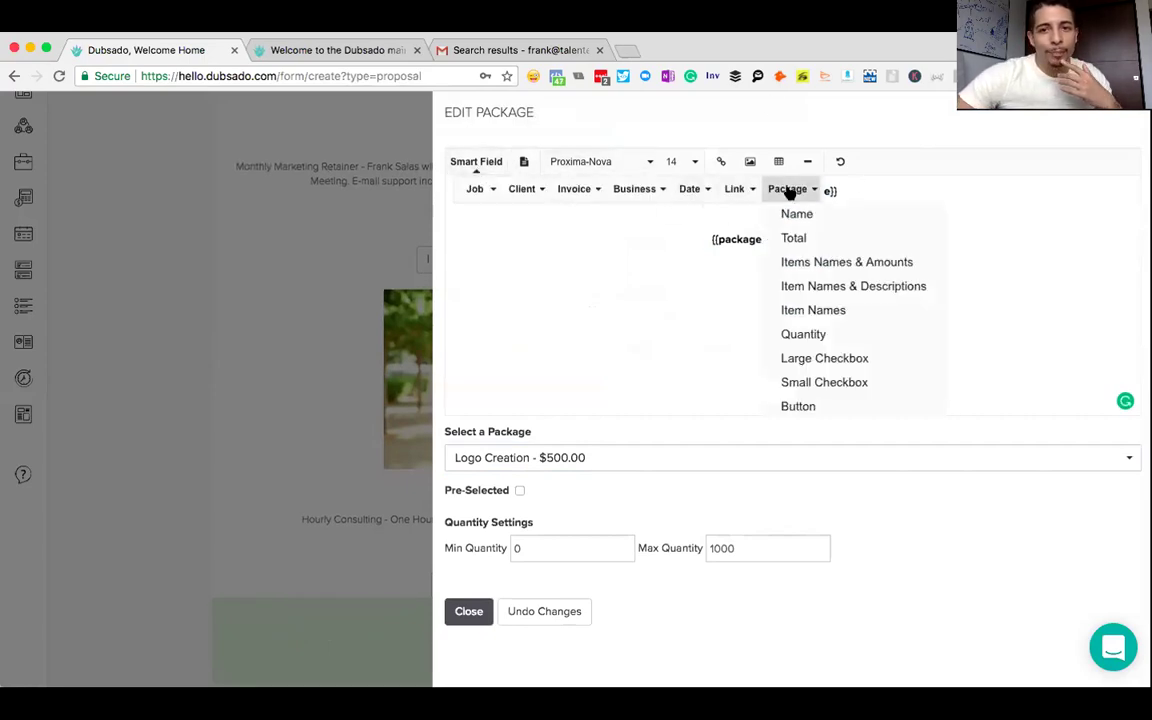
left_click(807, 289)
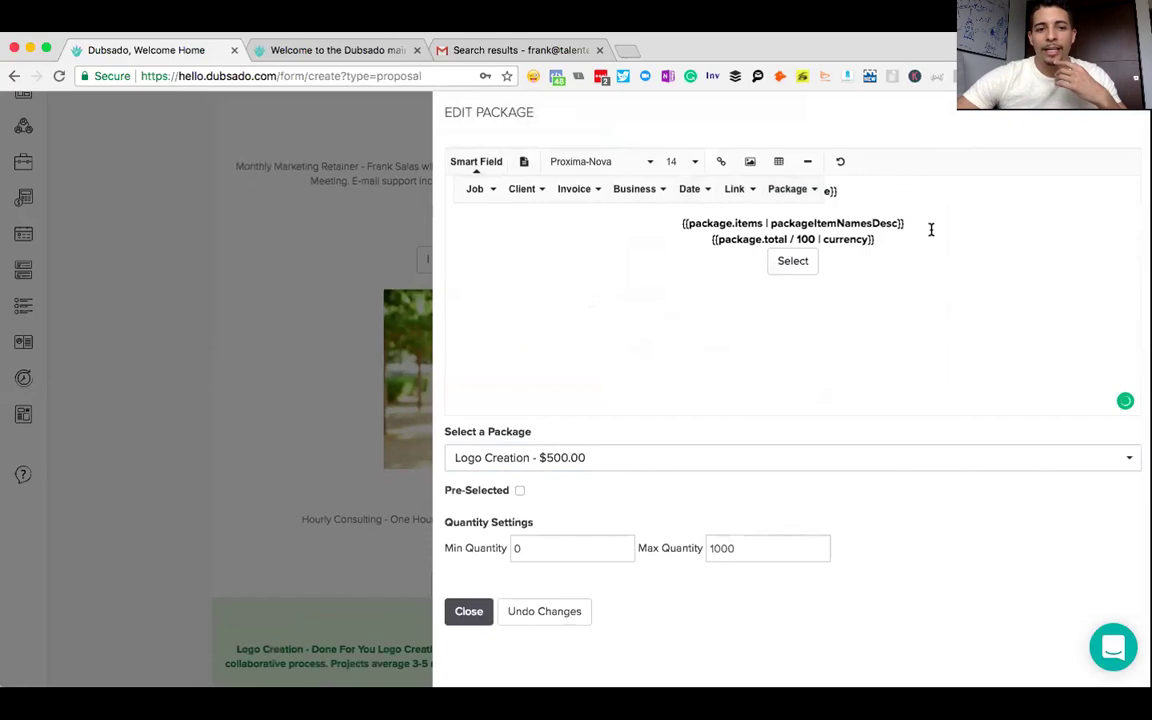
key("Return")
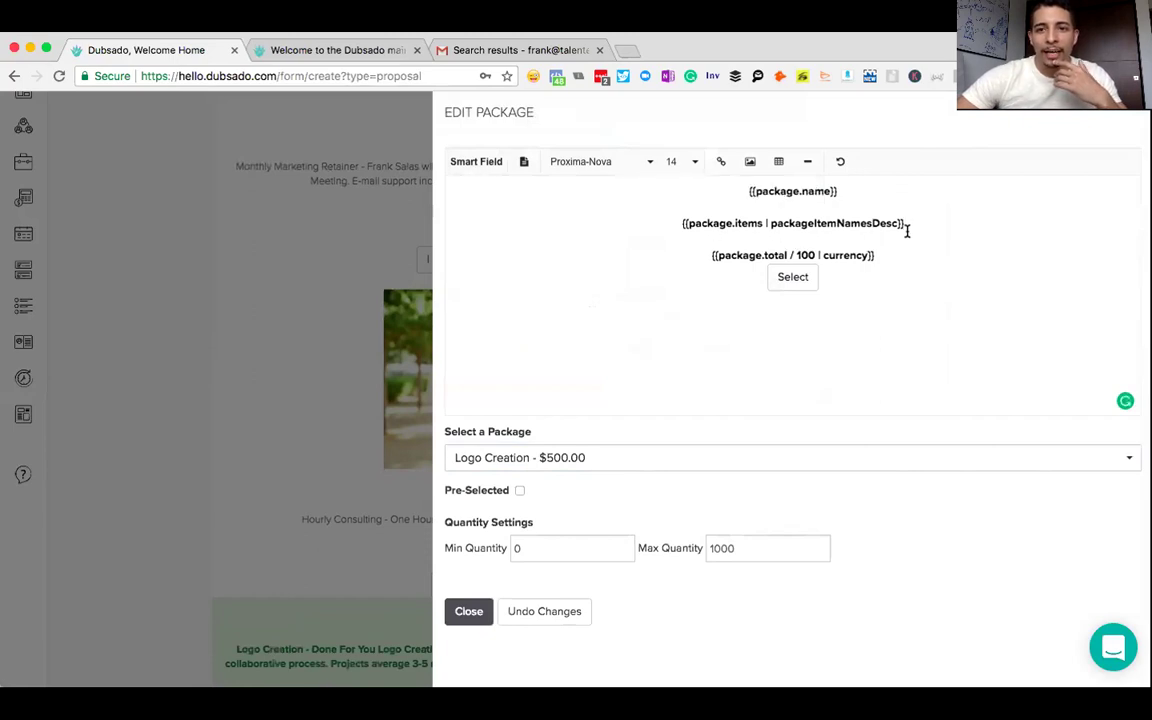
triple_click(666, 219)
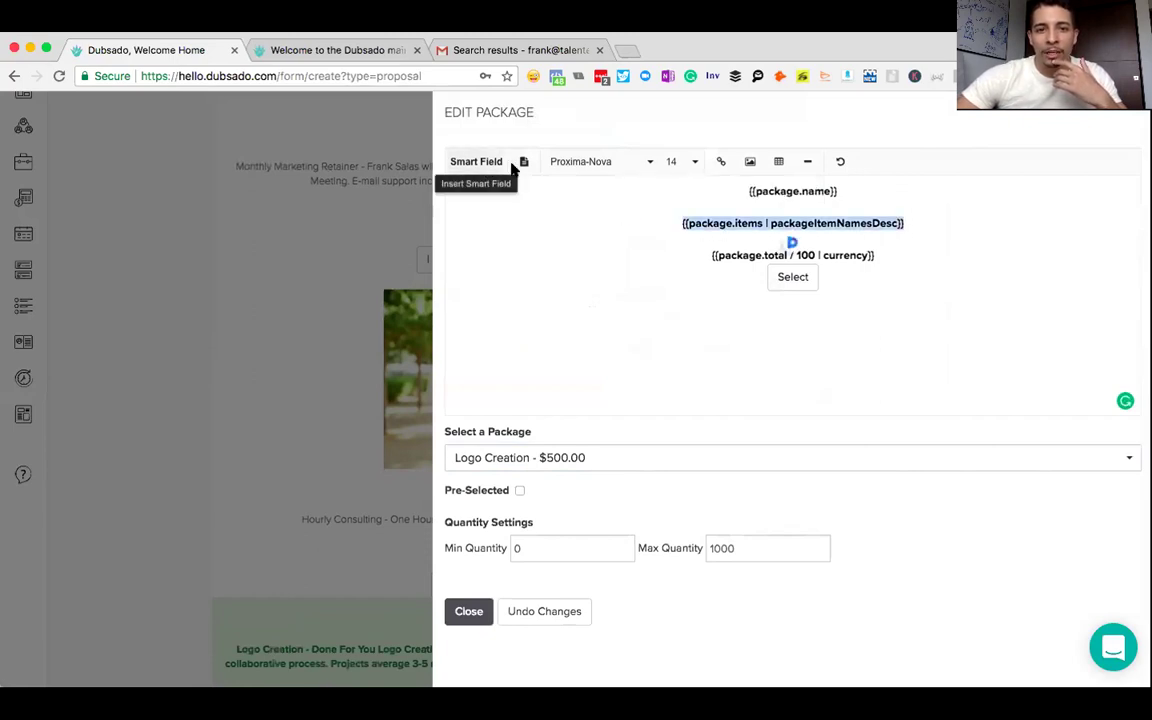
left_click(523, 163)
left_click(470, 188)
- Add a blank line between the total and the button, and clear the button's 'Select' label
left_click(895, 259)
key("Return")
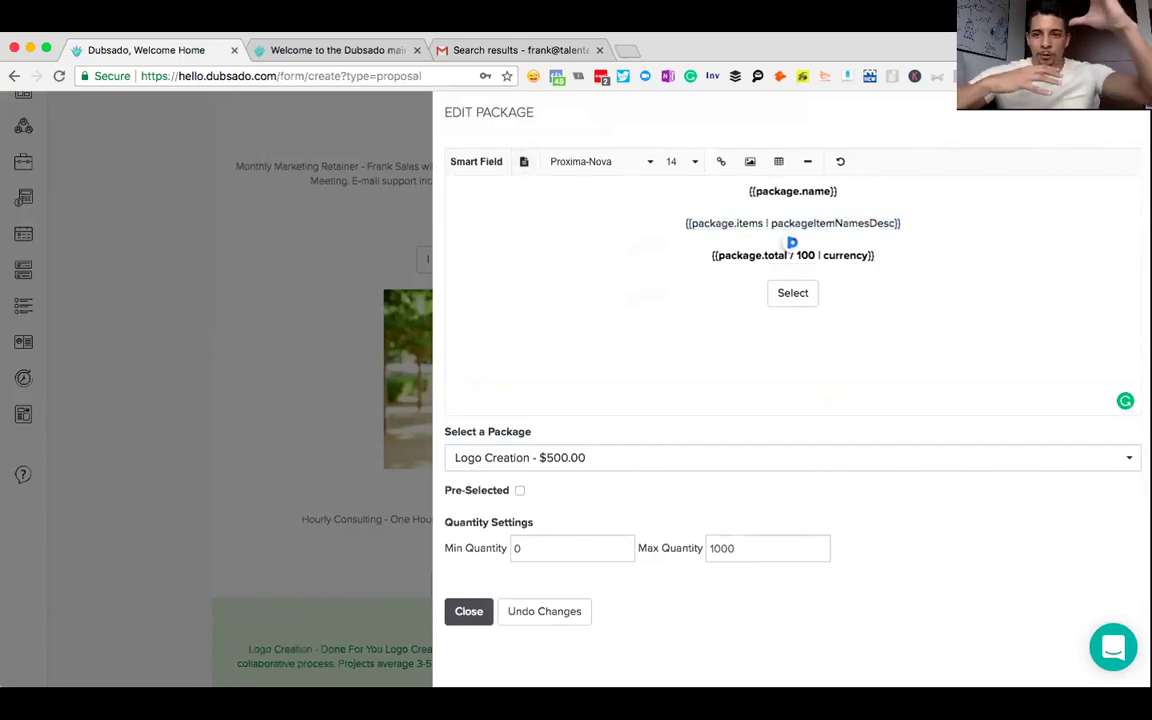
left_click(807, 294)
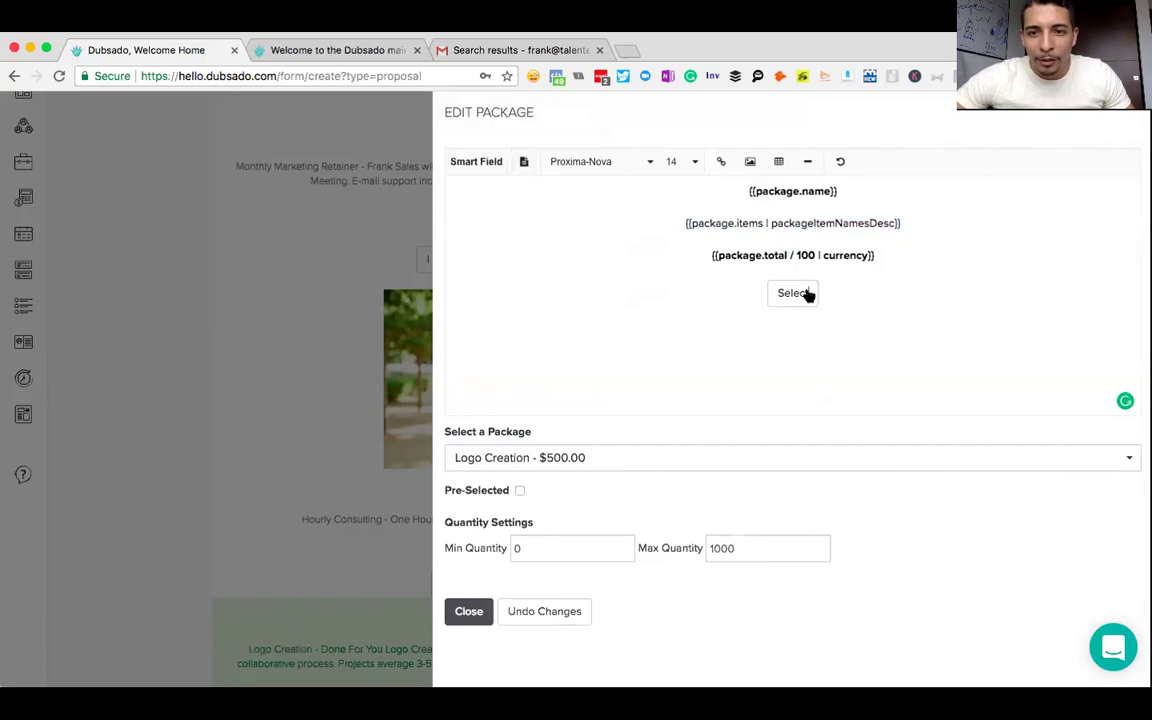
key("BackSpace")
key("BackSpace")
key("BackSpace")
key("BackSpace")
key("BackSpace")
key("BackSpace")
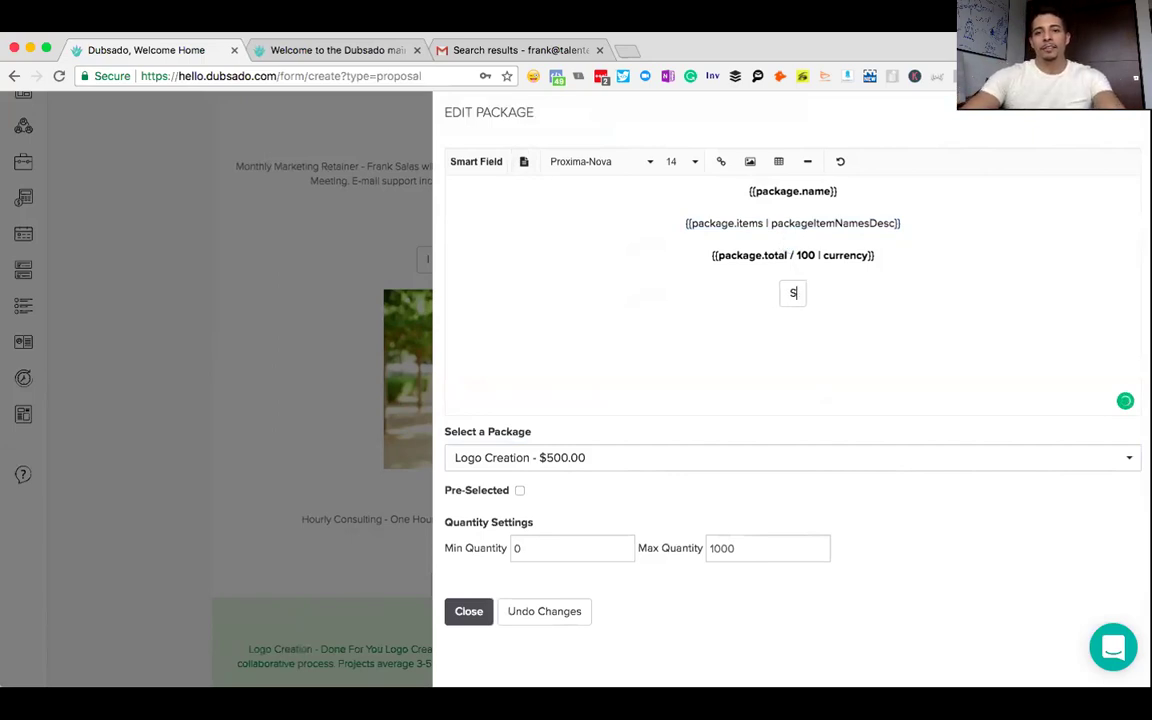
key("super+z")
key("BackSpace")
key("BackSpace")
key("BackSpace")
key("BackSpace")
key("BackSpace")
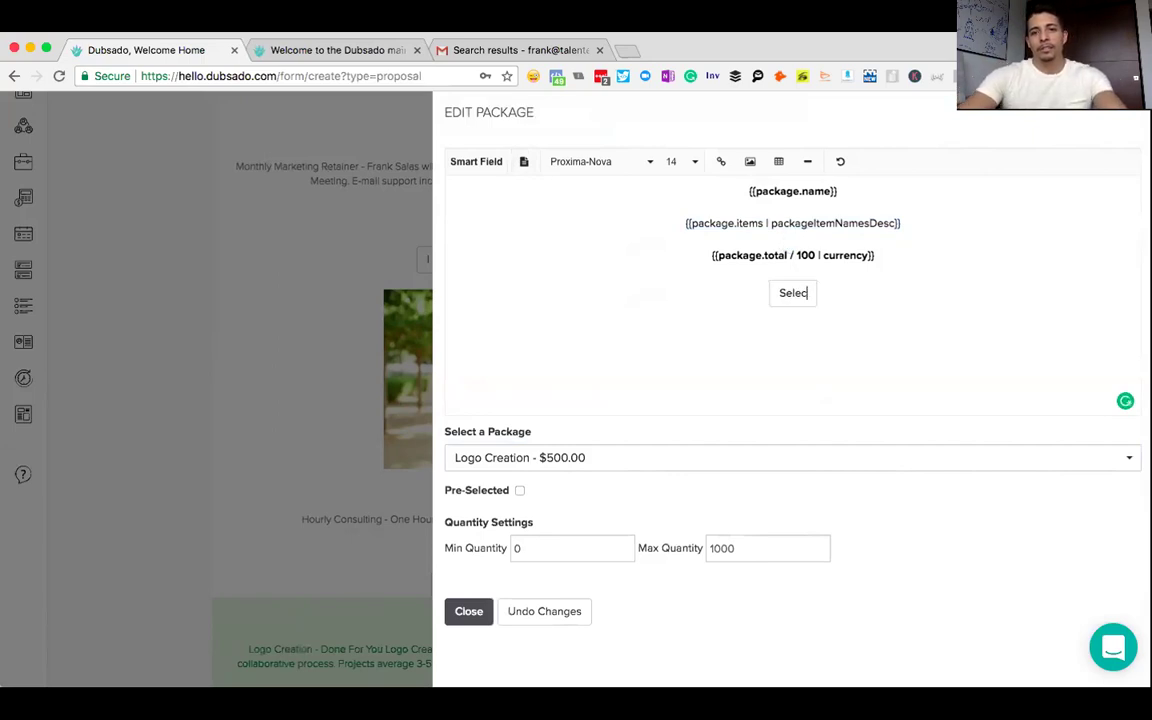
- Type the button label 'Yes, I want a Logo!' and delete the stray leading S
type("Yes, I")
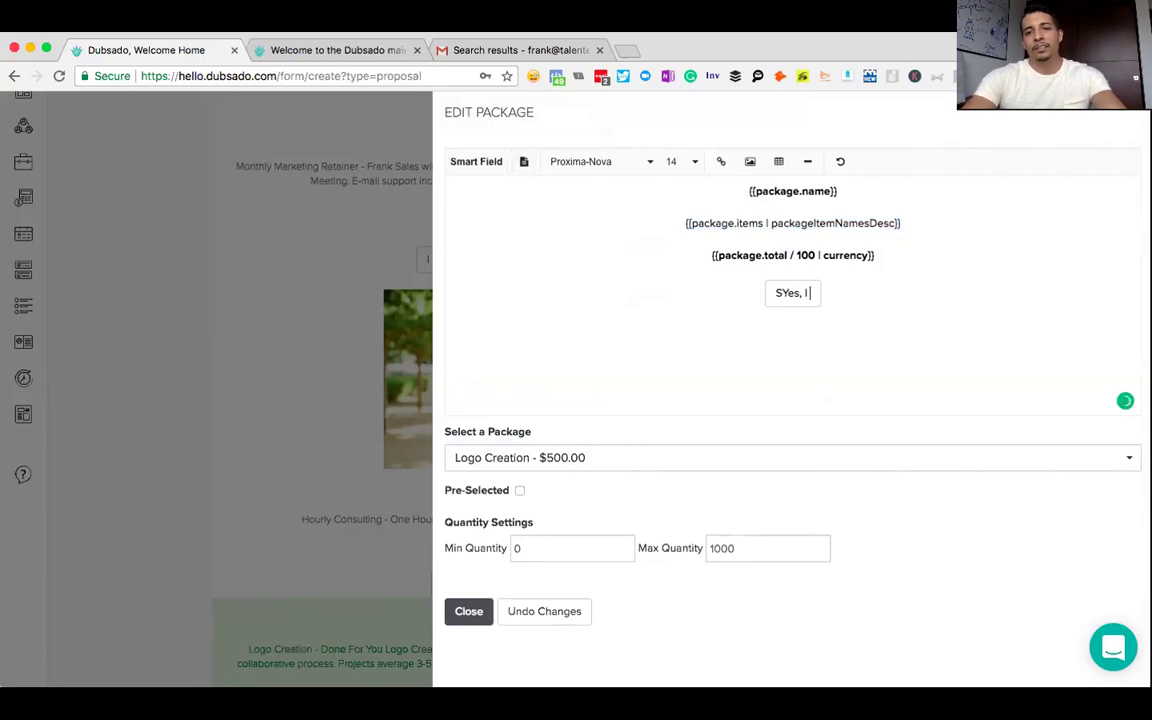
type(" want a ")
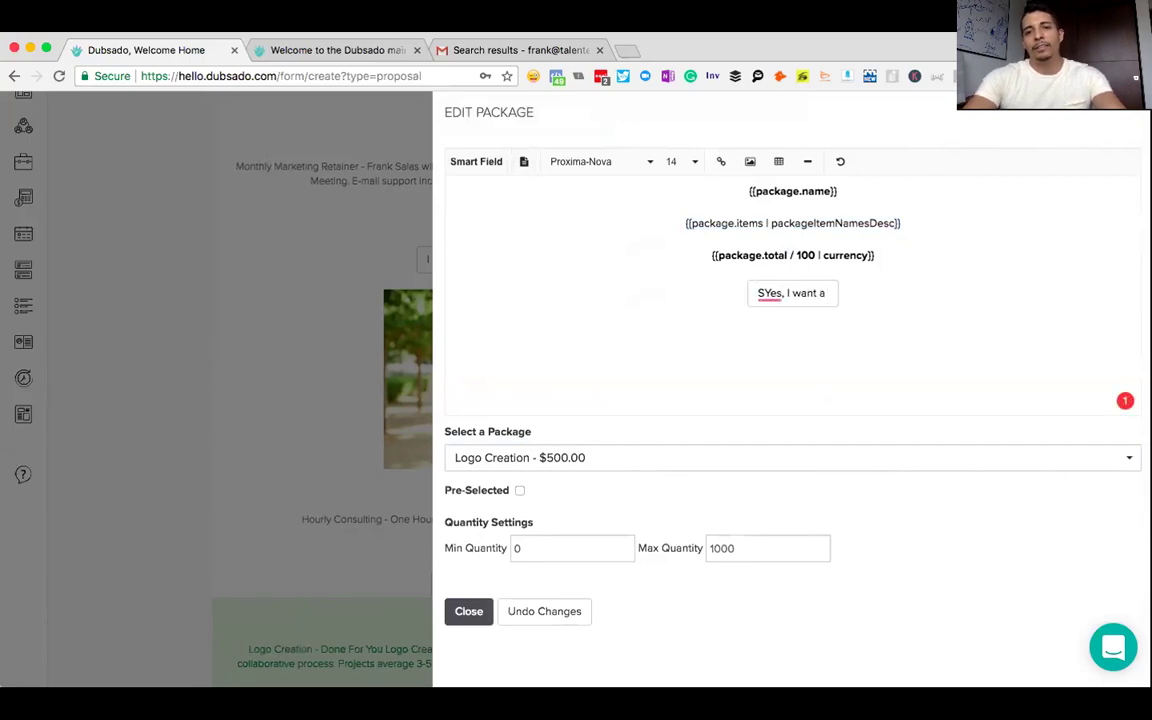
type("logo")
key("BackSpace")
key("BackSpace")
key("BackSpace")
key("BackSpace")
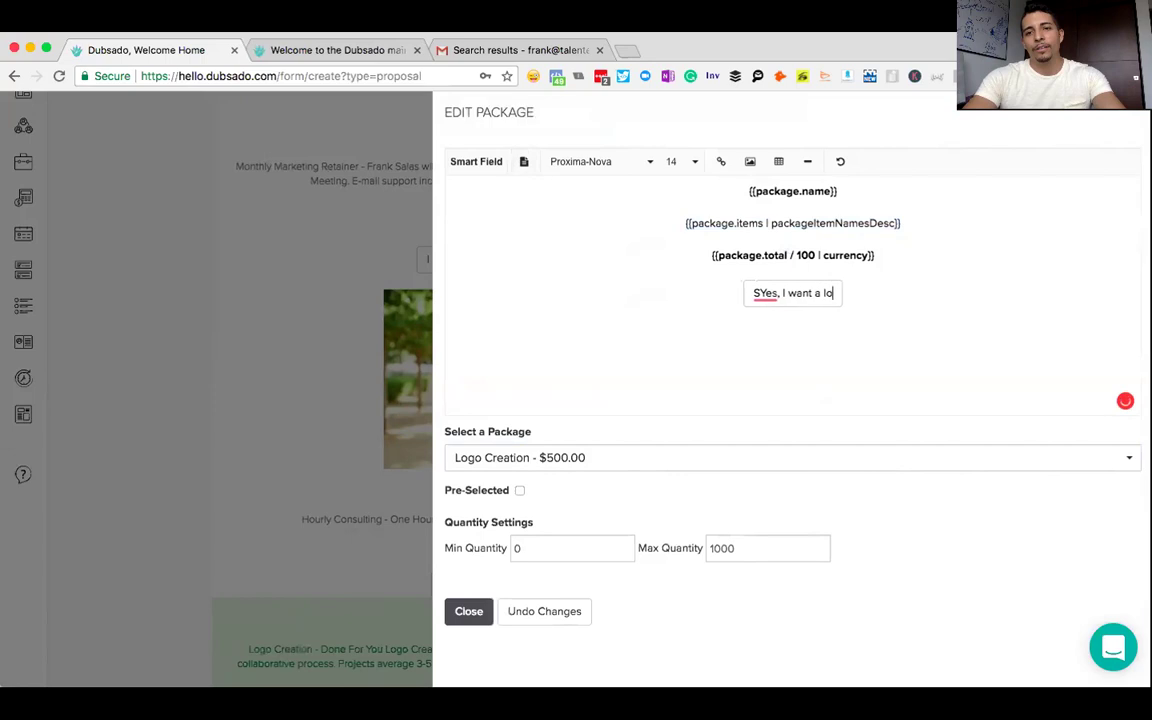
key("BackSpace")
key("BackSpace")
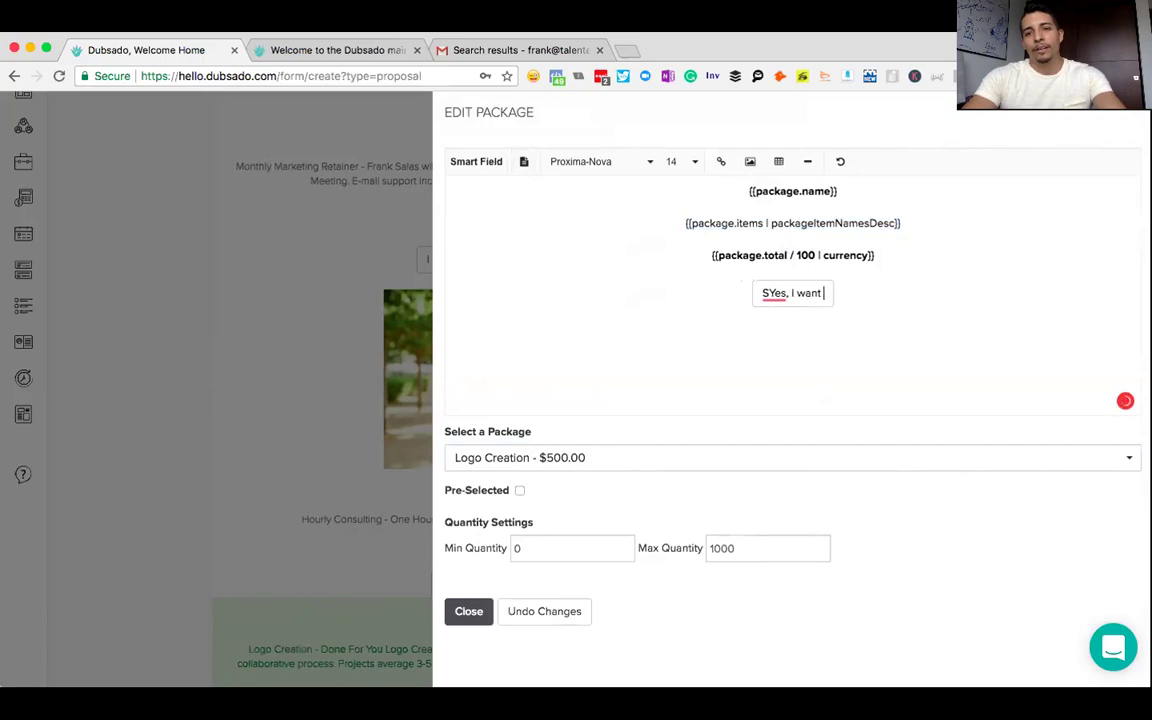
type("a Logo!")
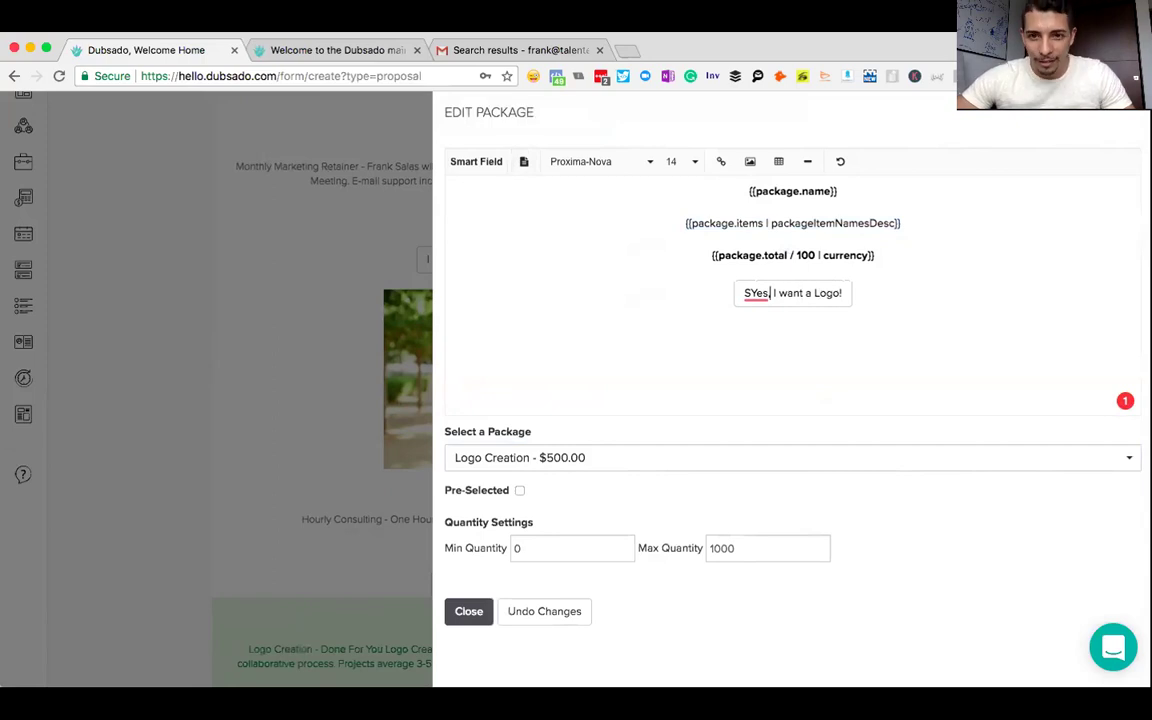
type("\\")
key("BackSpace")
key("BackSpace")
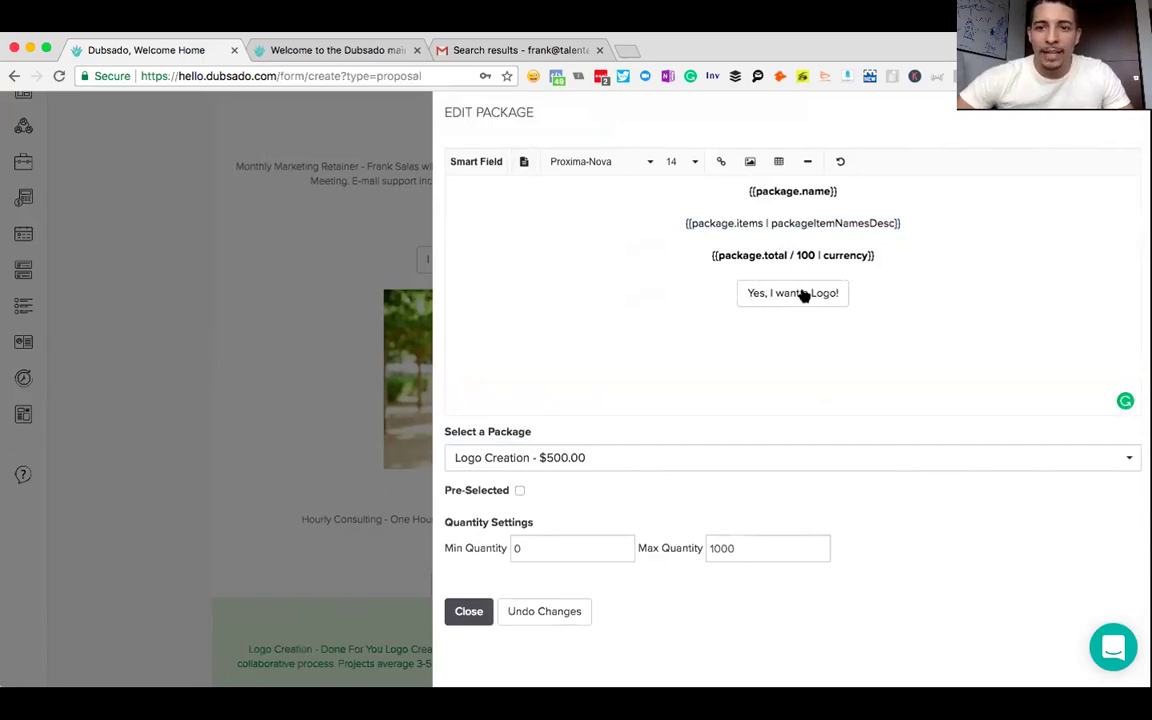
right_click(801, 296)
key("Escape")
left_click(860, 284)
left_click(900, 257)
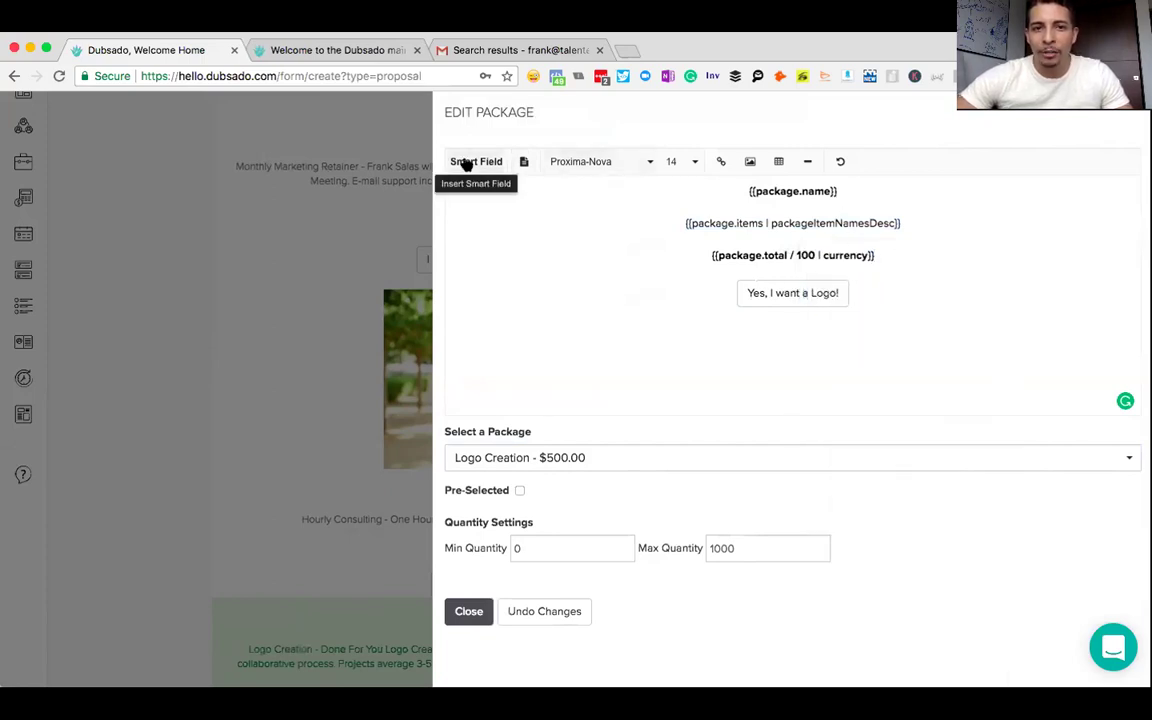
- Insert a Package Large Checkbox labelled 'Yes, I want a Logo' and delete the old button
left_click(466, 164)
left_click(777, 191)
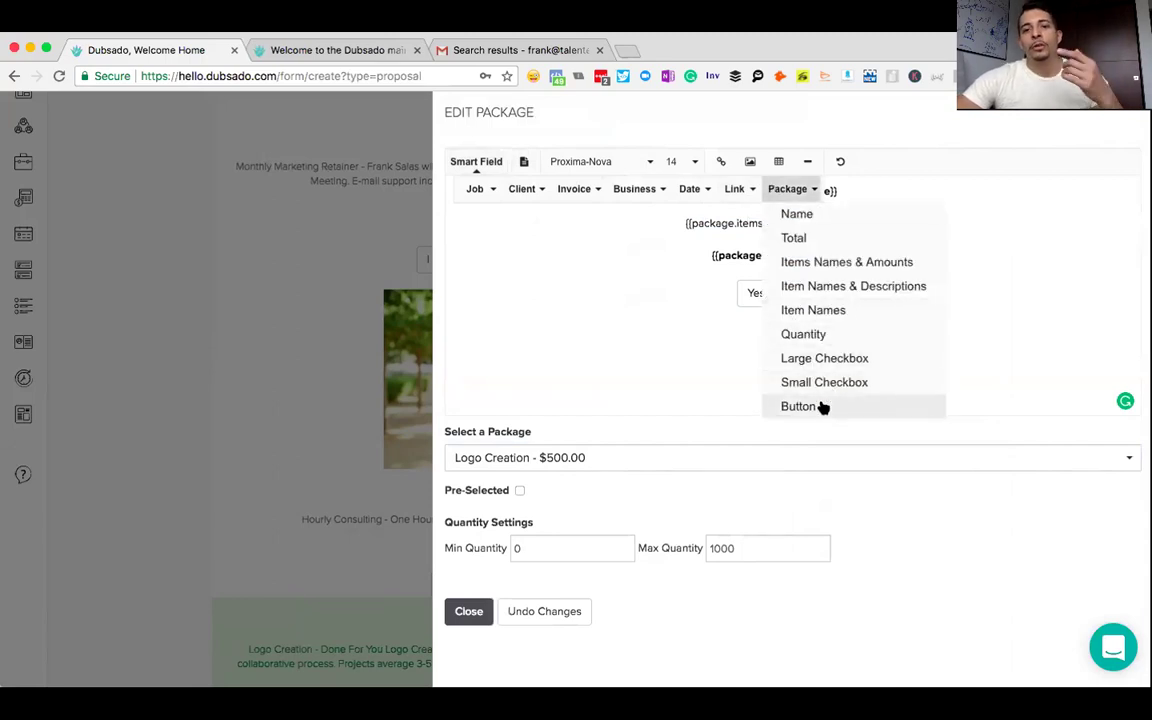
left_click(824, 360)
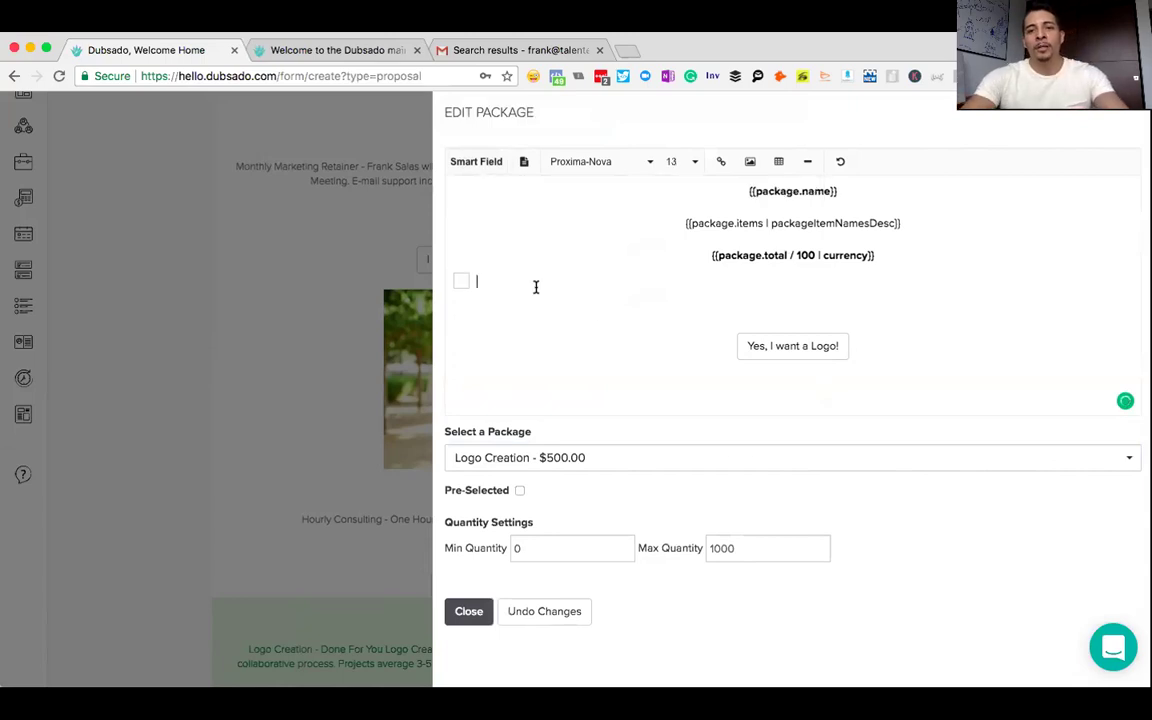
type("Yes, I want a Logo")
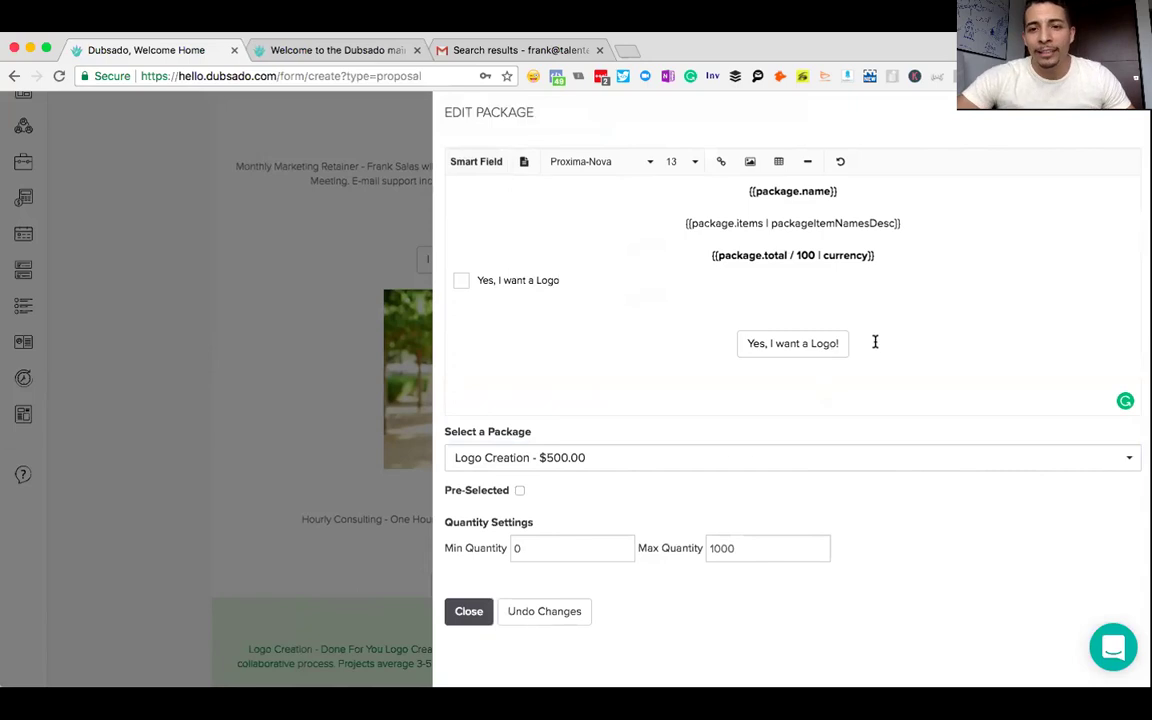
key("BackSpace")
key("BackSpace")
key("BackSpace")
key("BackSpace")
key("BackSpace")
key("BackSpace")
key("BackSpace")
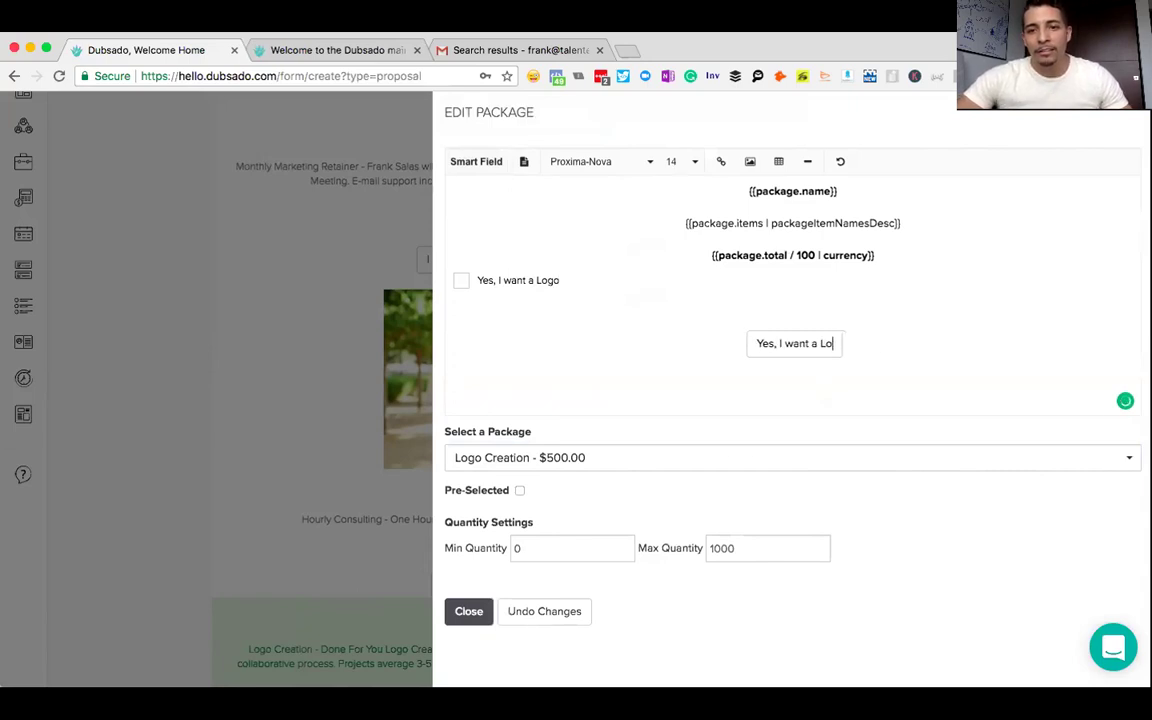
key("BackSpace")
key("BackSpace")
key("BackSpace")
key("BackSpace")
key("BackSpace")
key("BackSpace")
key("BackSpace")
key("BackSpace")
key("BackSpace")
key("BackSpace")
key("BackSpace")
key("BackSpace")
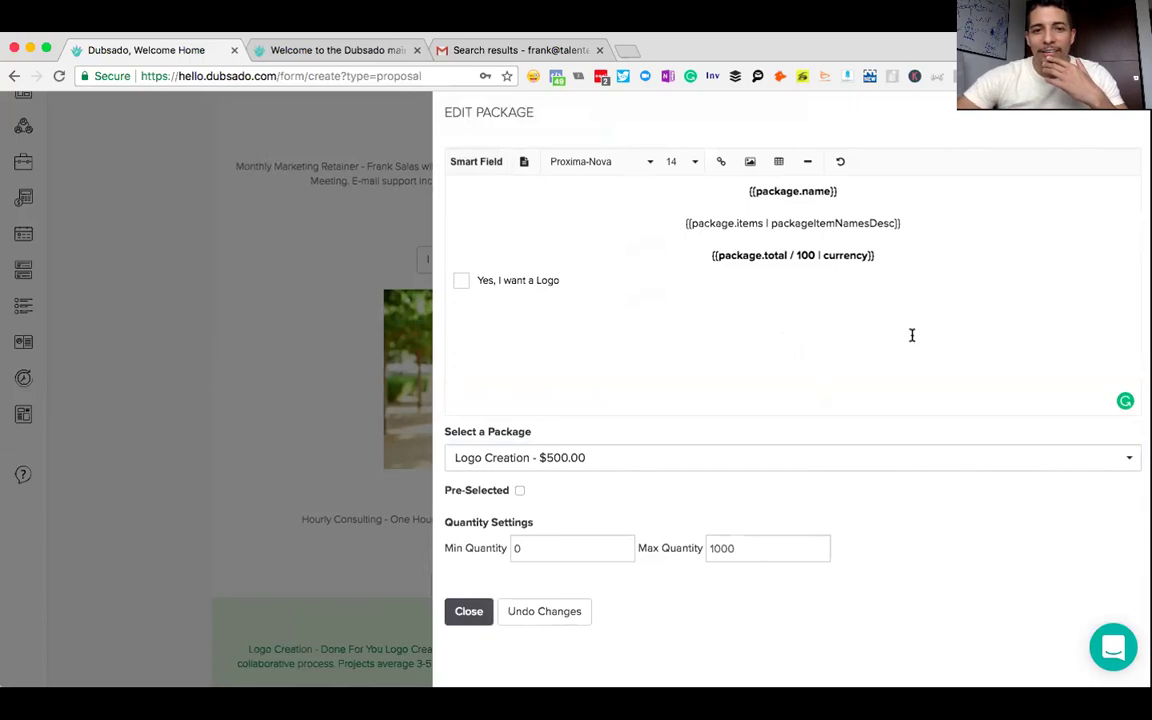
left_click(607, 284)
left_click_drag(604, 284, 446, 262)
- Centre all of the Logo Creation package content and close the package editor
key("super+a")
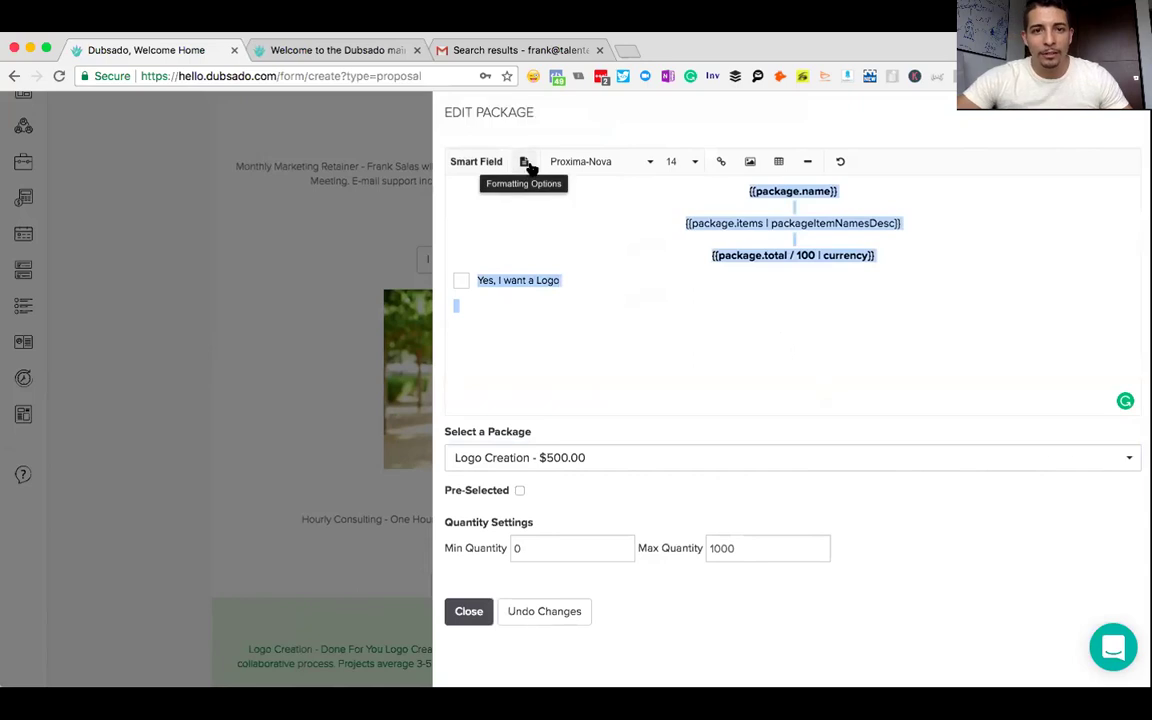
left_click(524, 161)
left_click(597, 194)
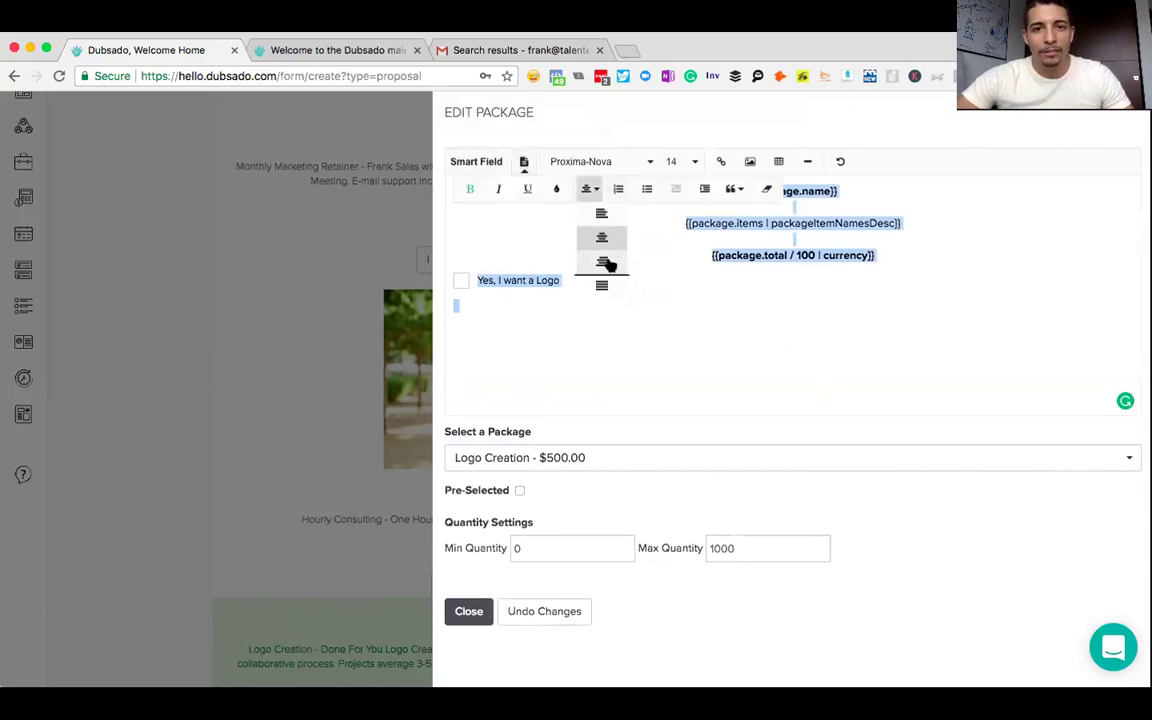
left_click(604, 244)
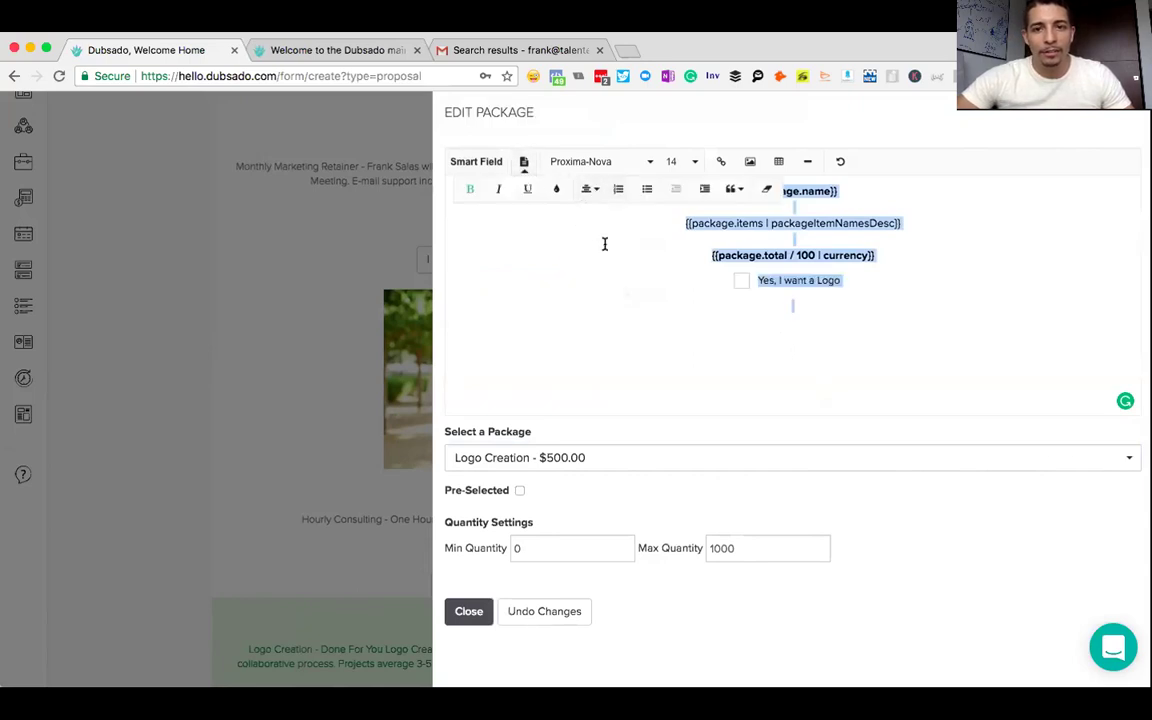
left_click(875, 295)
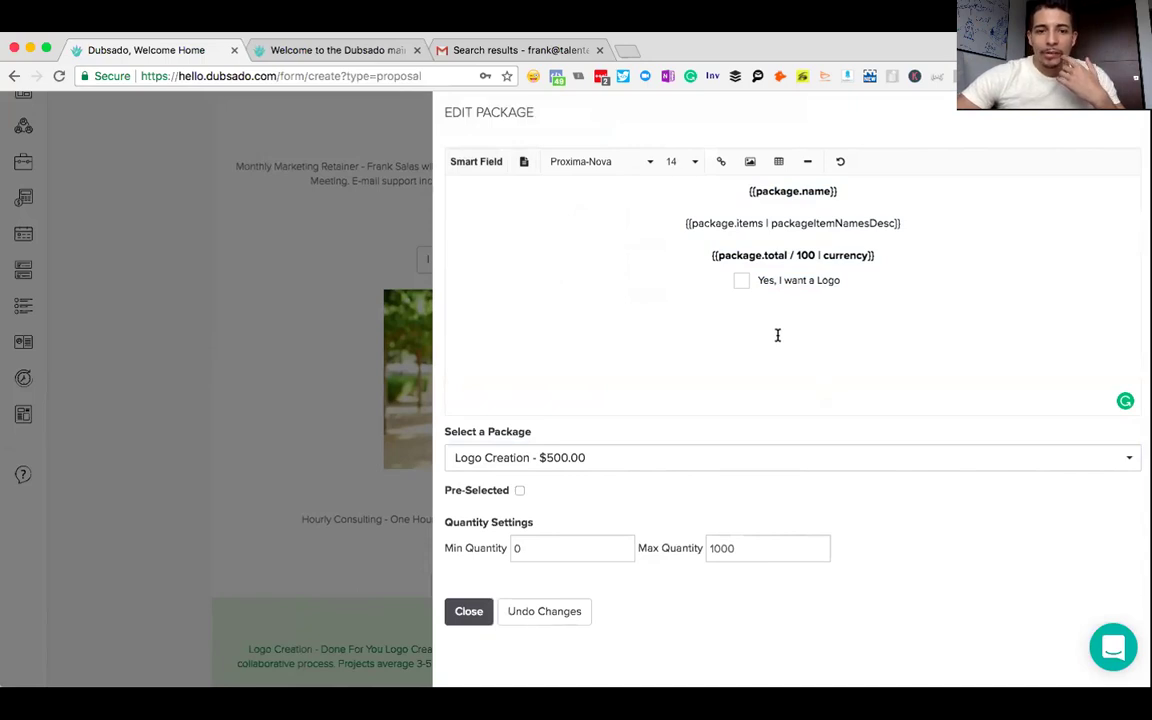
left_click(471, 612)
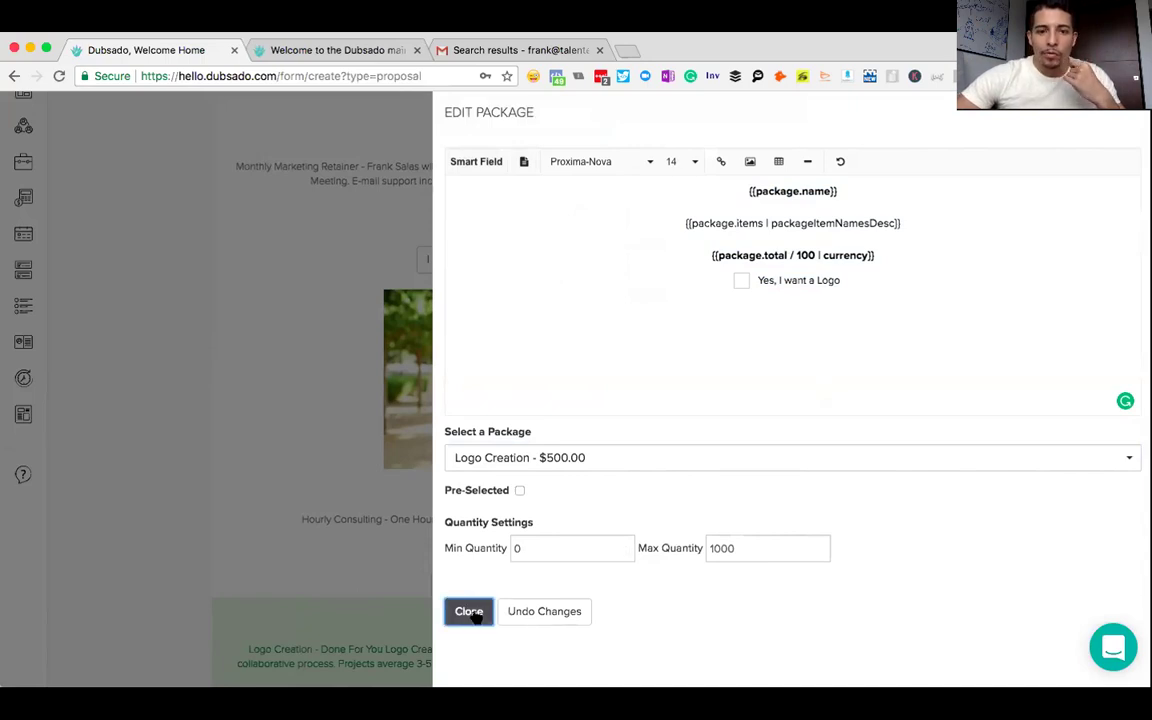
- Upload the gift box image onto a new top line of the Logo Creation package, then close the editor
scroll(699, 393, "down", 3)
scroll(700, 394, "up", 1)
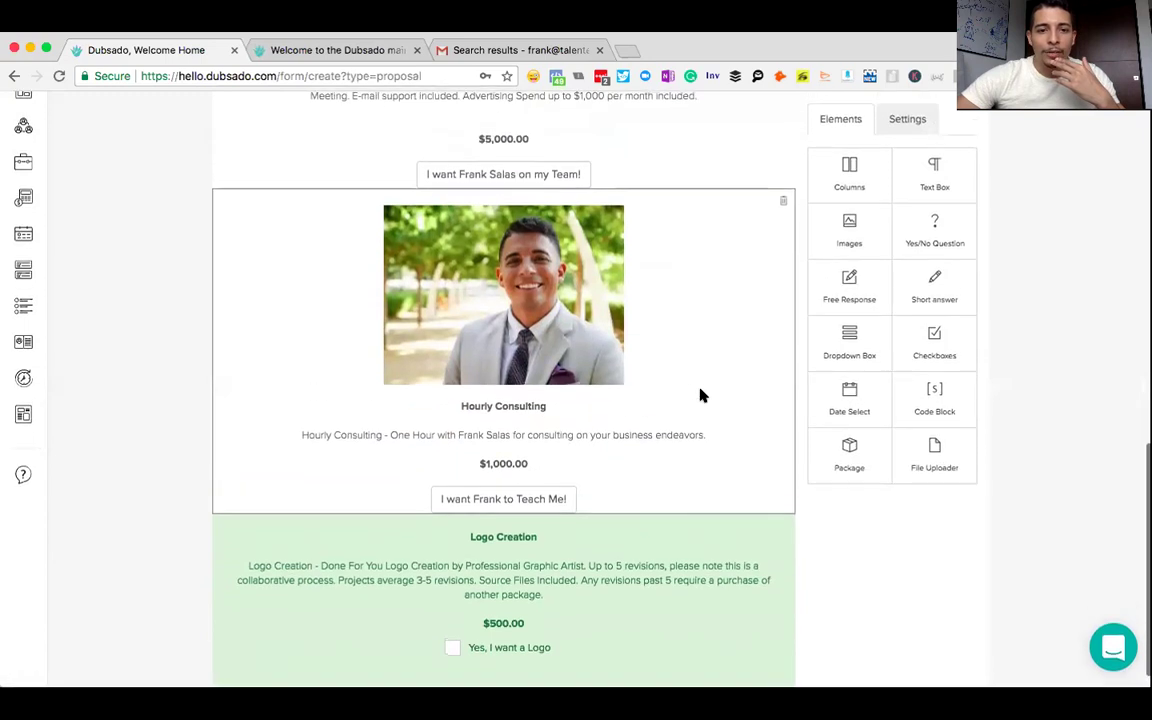
scroll(700, 394, "down", 1)
left_click(619, 497)
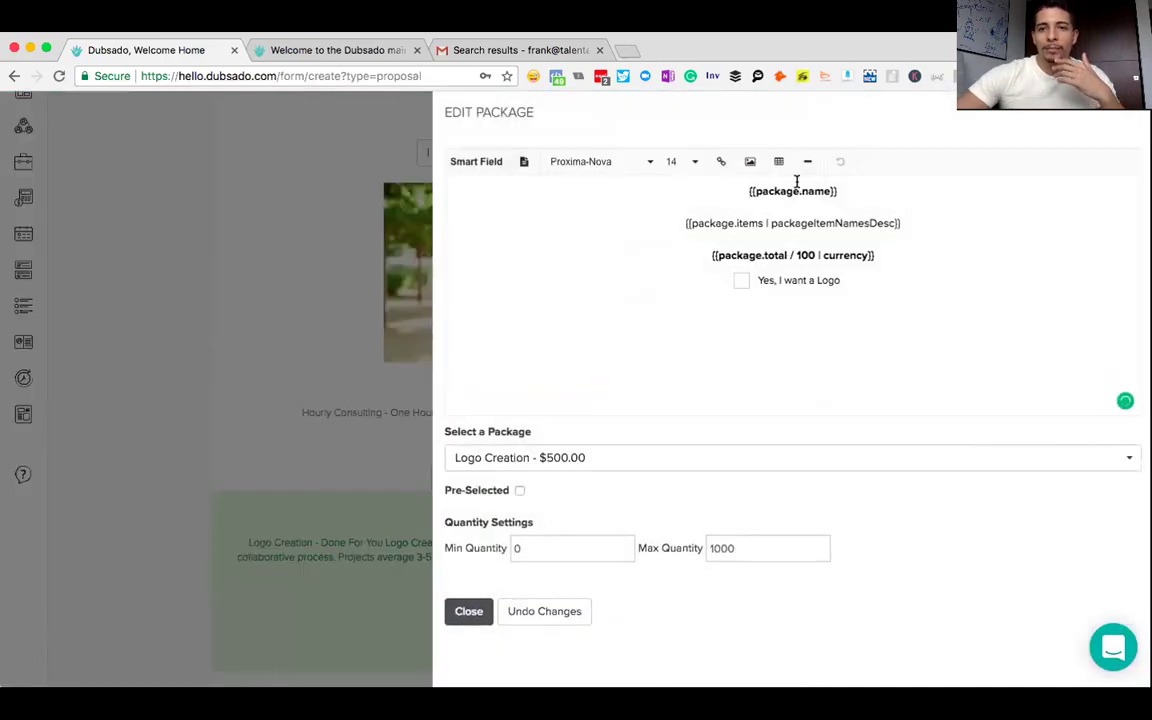
key("Return")
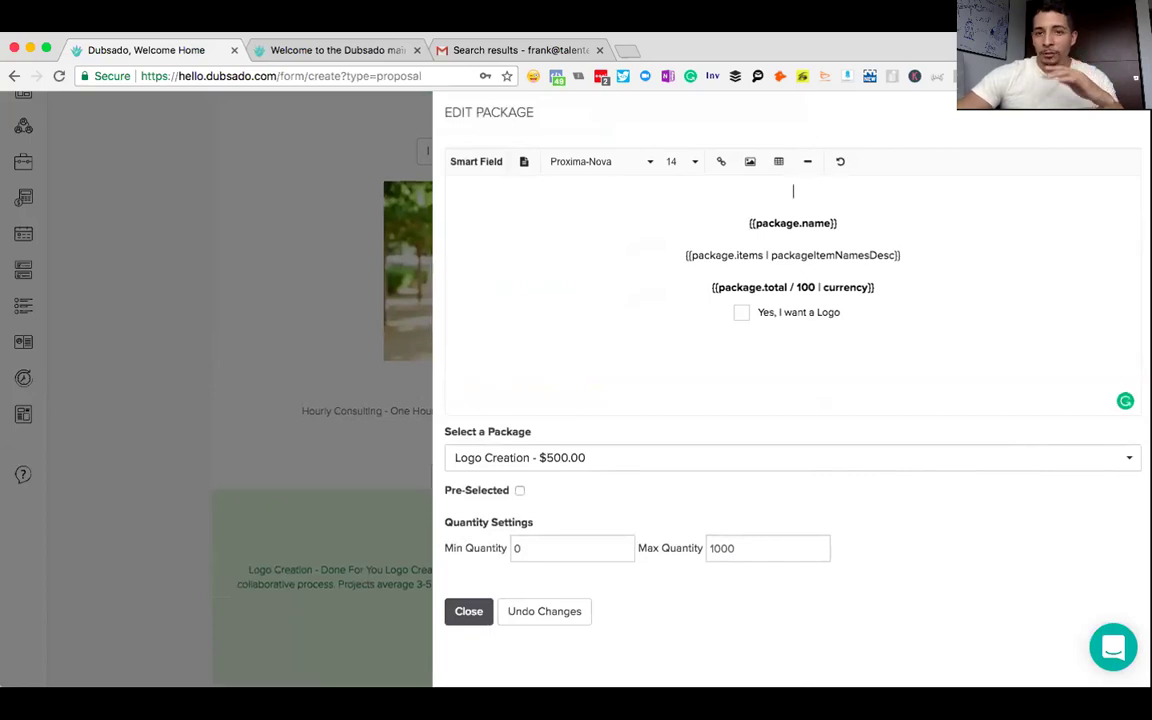
left_click(749, 163)
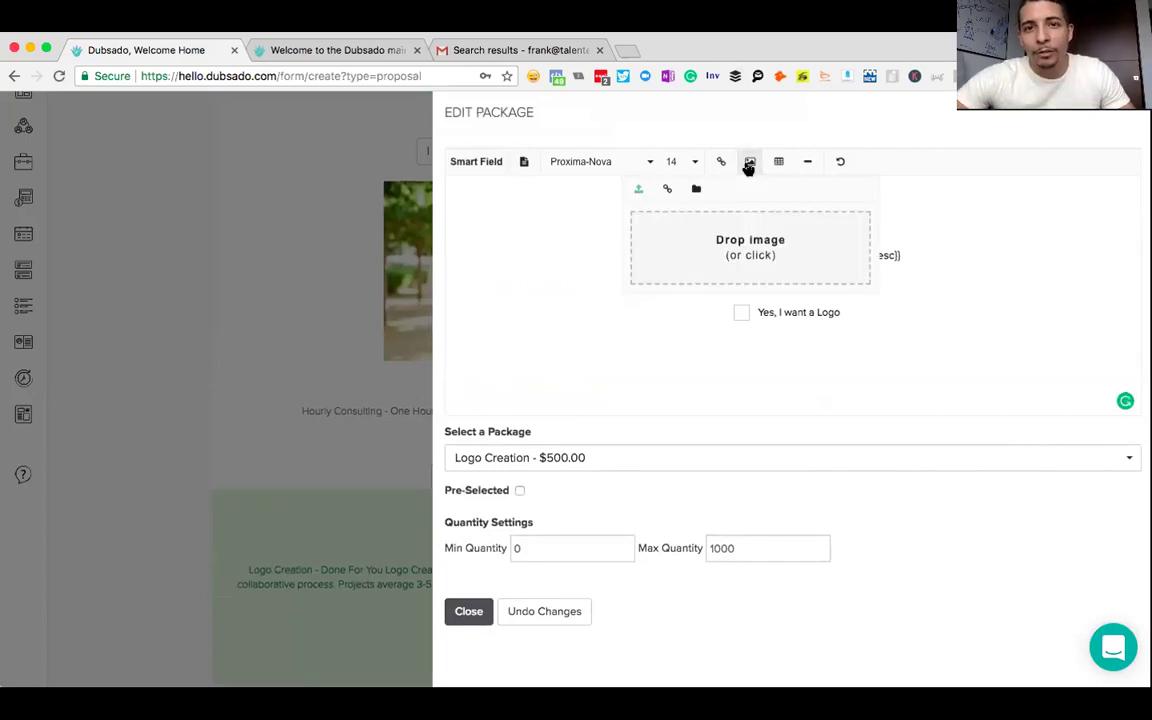
left_click(737, 249)
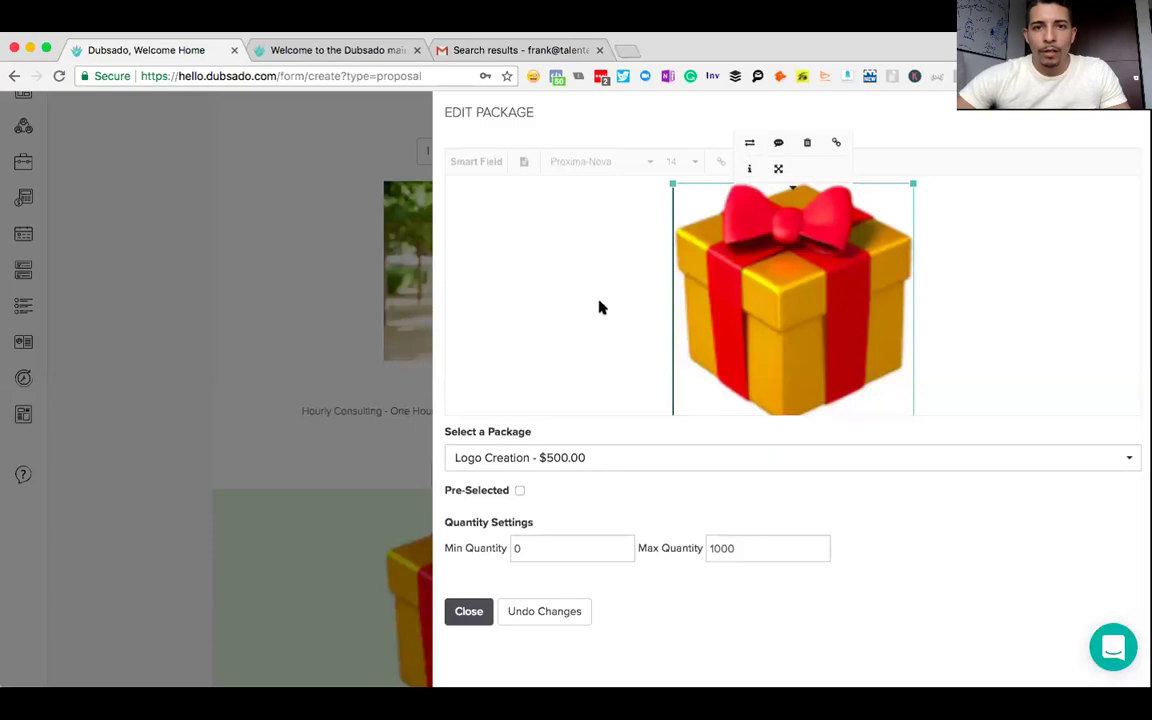
left_click(599, 306)
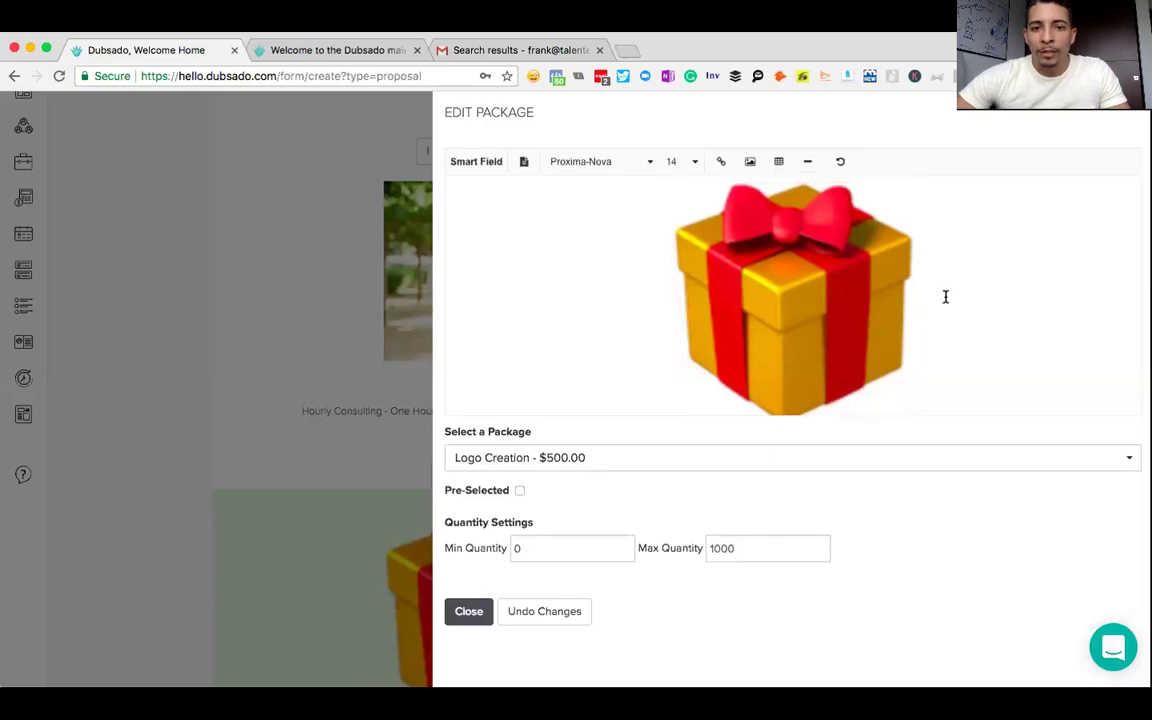
scroll(945, 296, "down", 3)
scroll(946, 267, "up", 3)
scroll(900, 275, "down", 5)
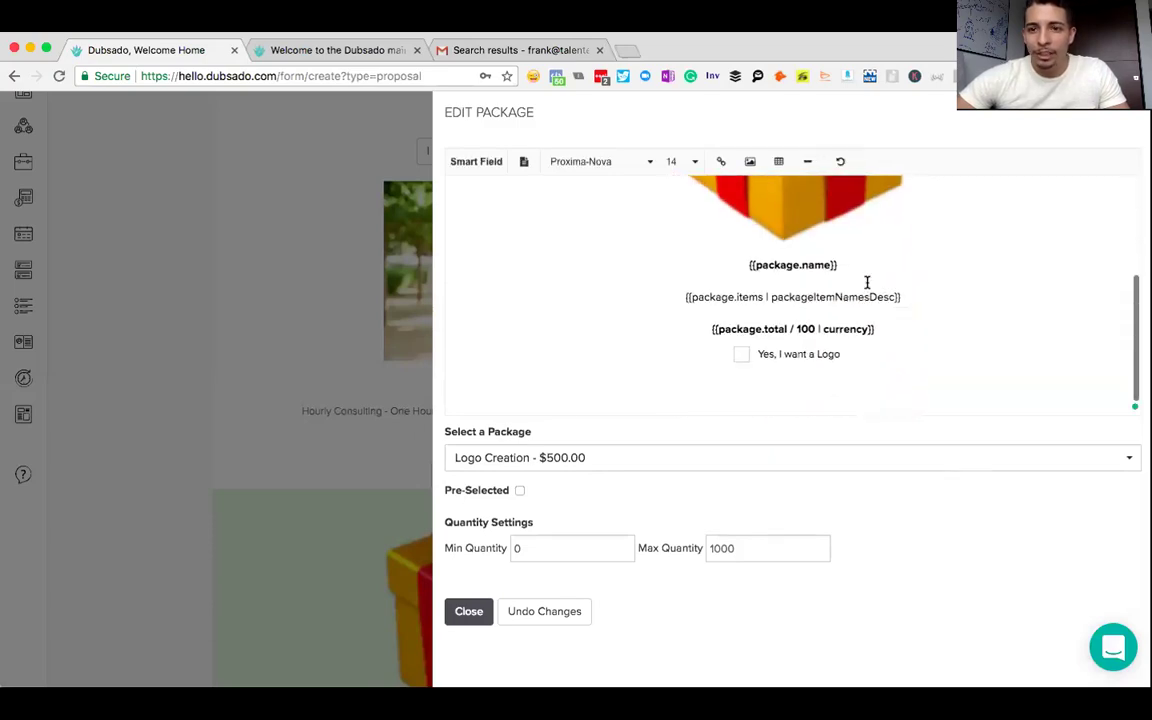
left_click(462, 611)
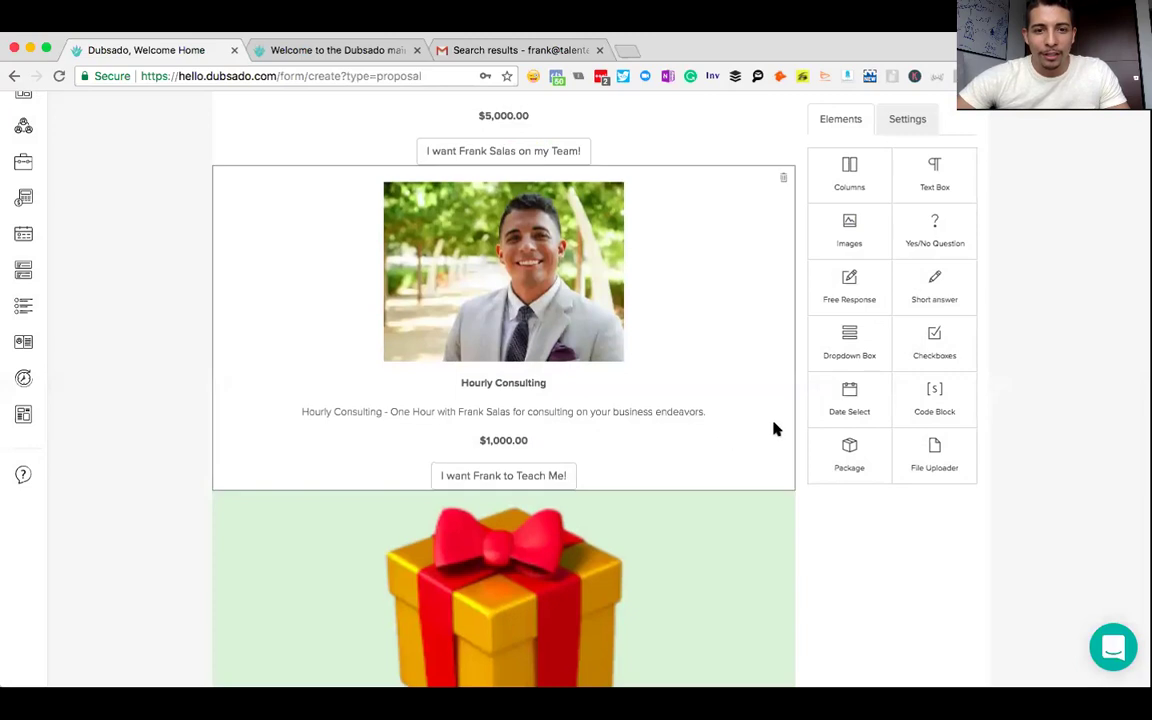
scroll(778, 428, "down", 4)
scroll(779, 428, "up", 2)
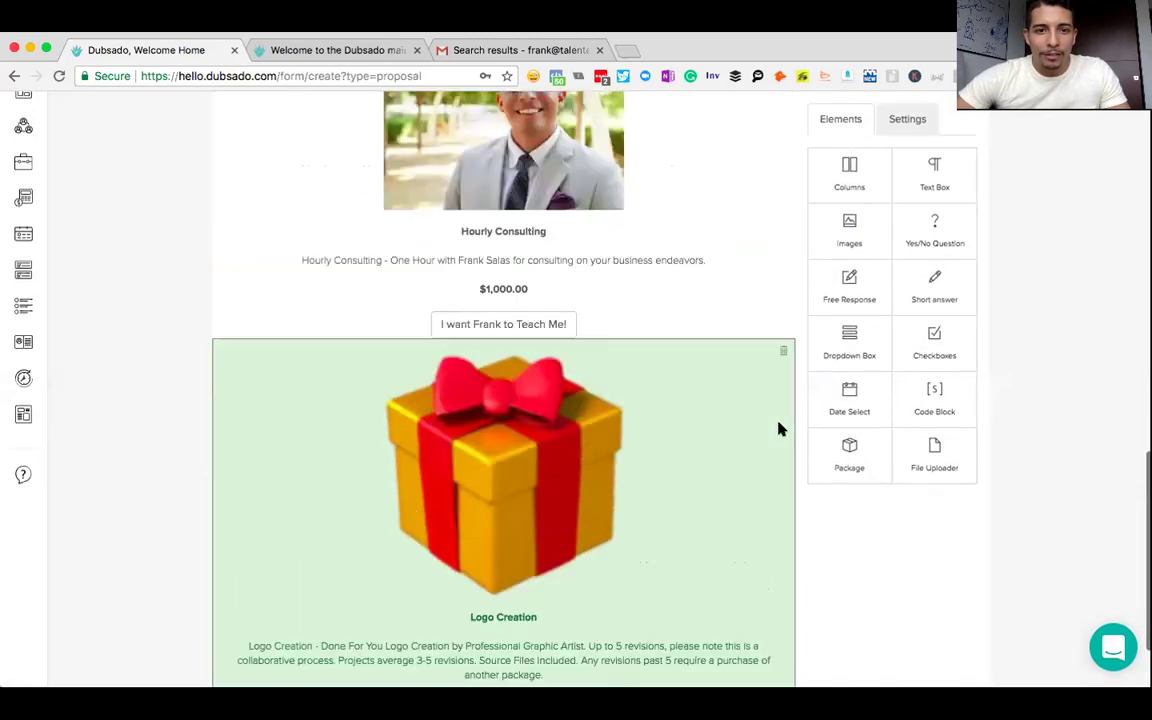
scroll(780, 428, "up", 10)
scroll(780, 428, "down", 5)
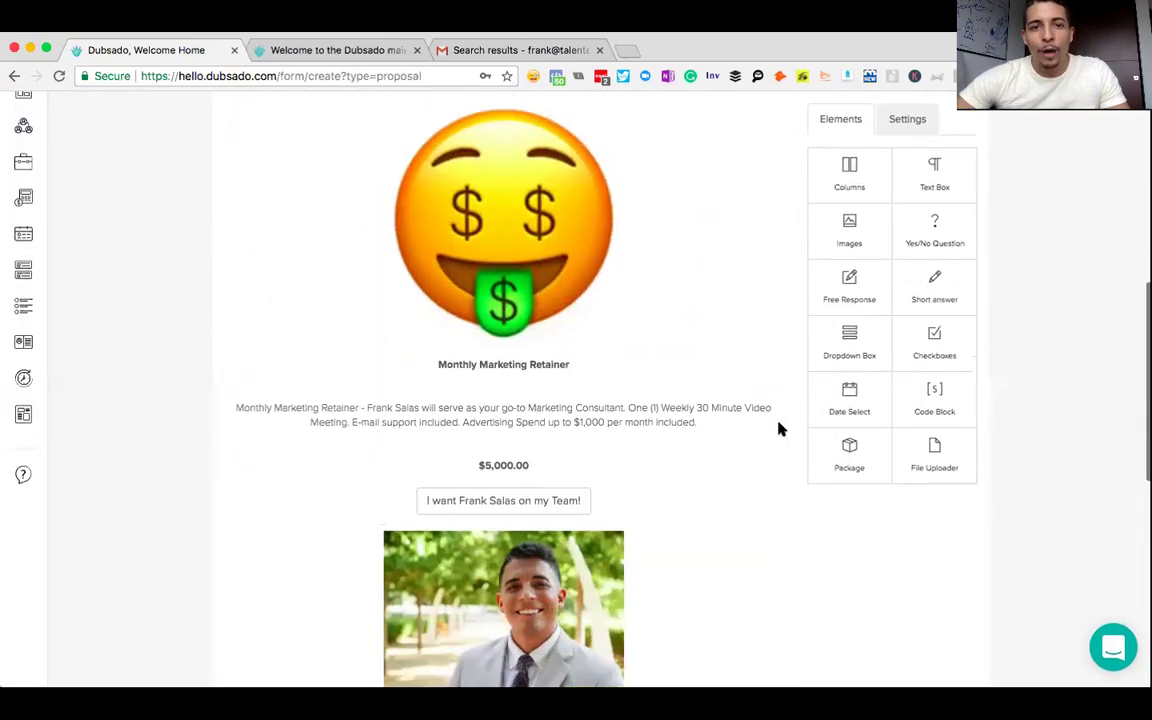
scroll(780, 428, "down", 5)
scroll(780, 428, "up", 9)
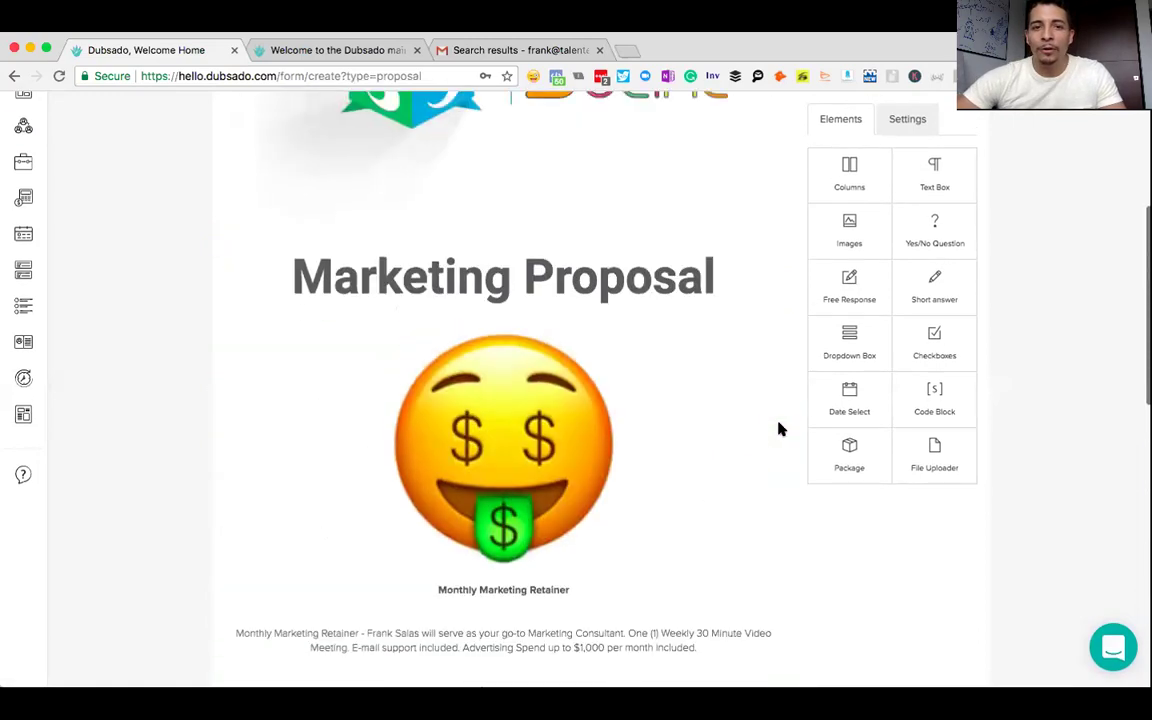
scroll(780, 428, "up", 2)
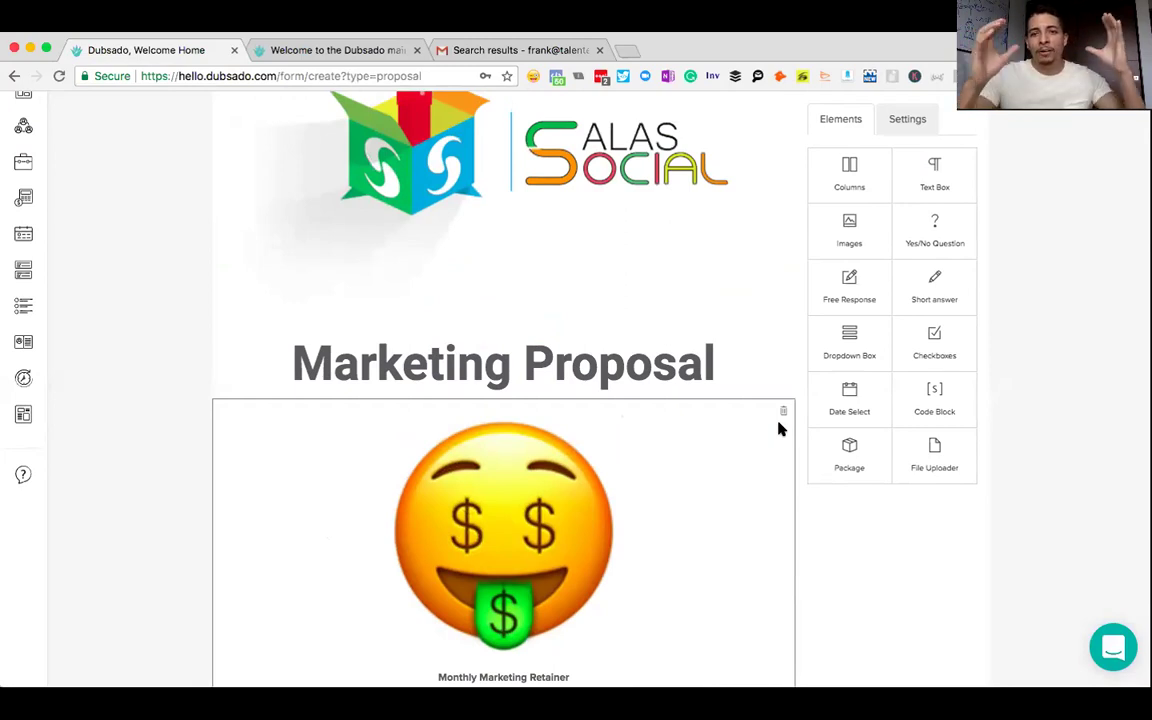
scroll(780, 428, "down", 6)
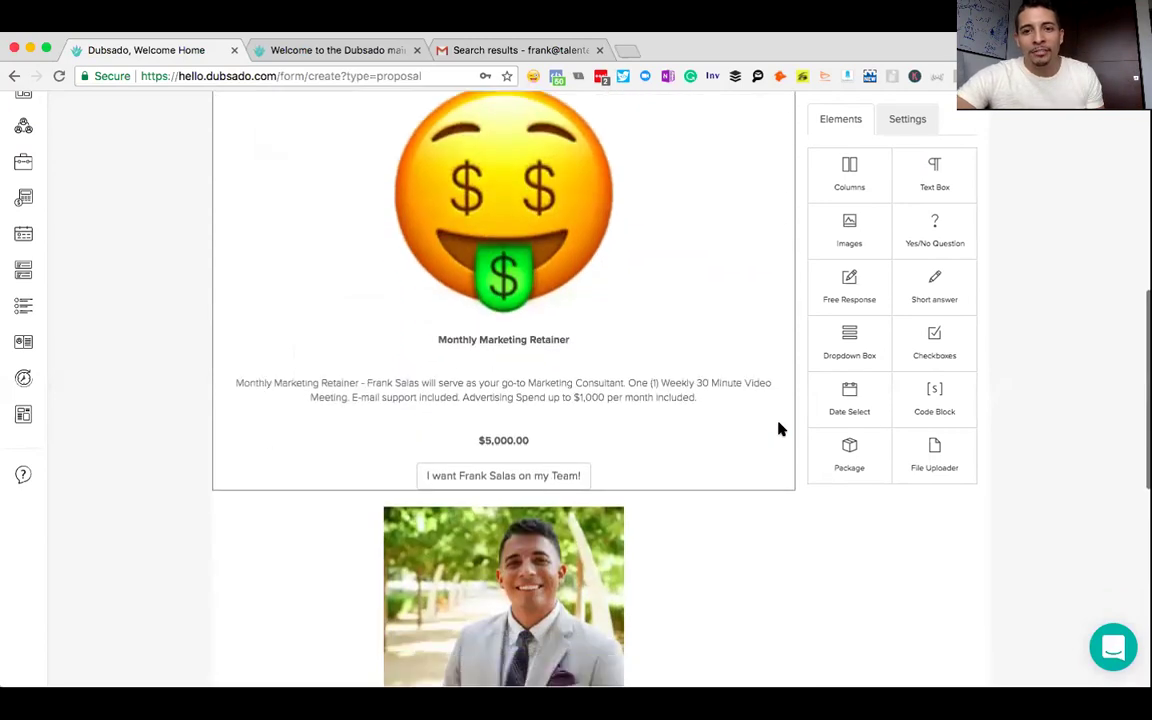
scroll(780, 428, "up", 12)
scroll(780, 428, "down", 3)
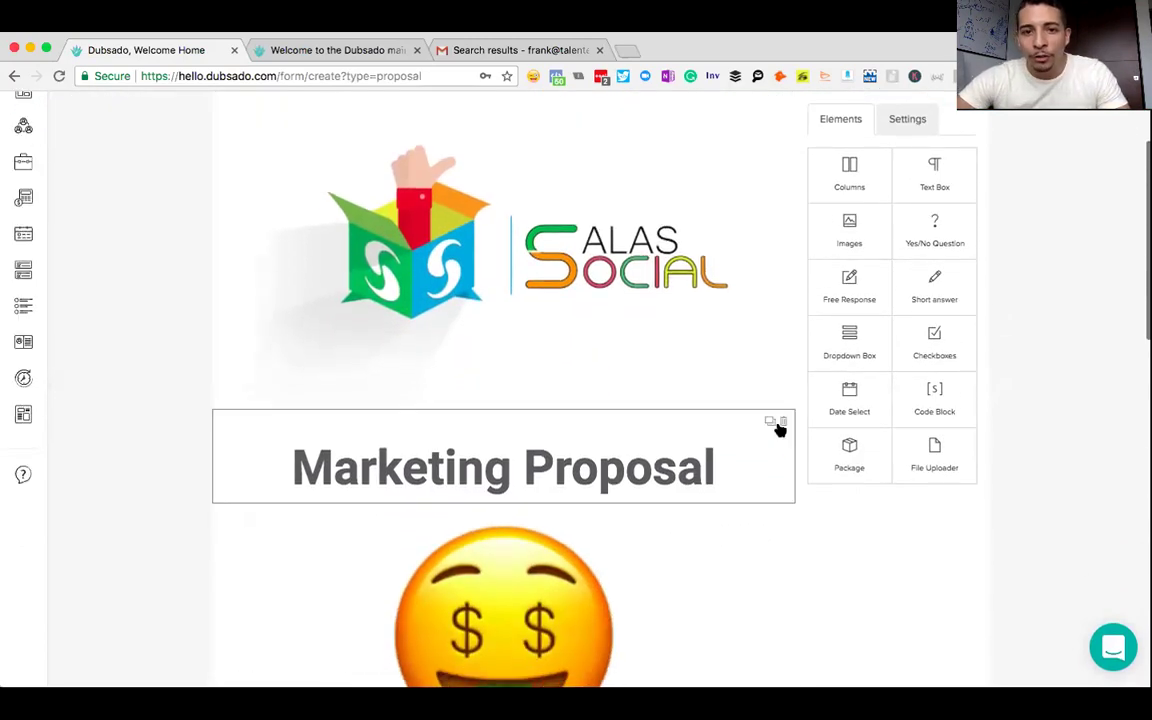
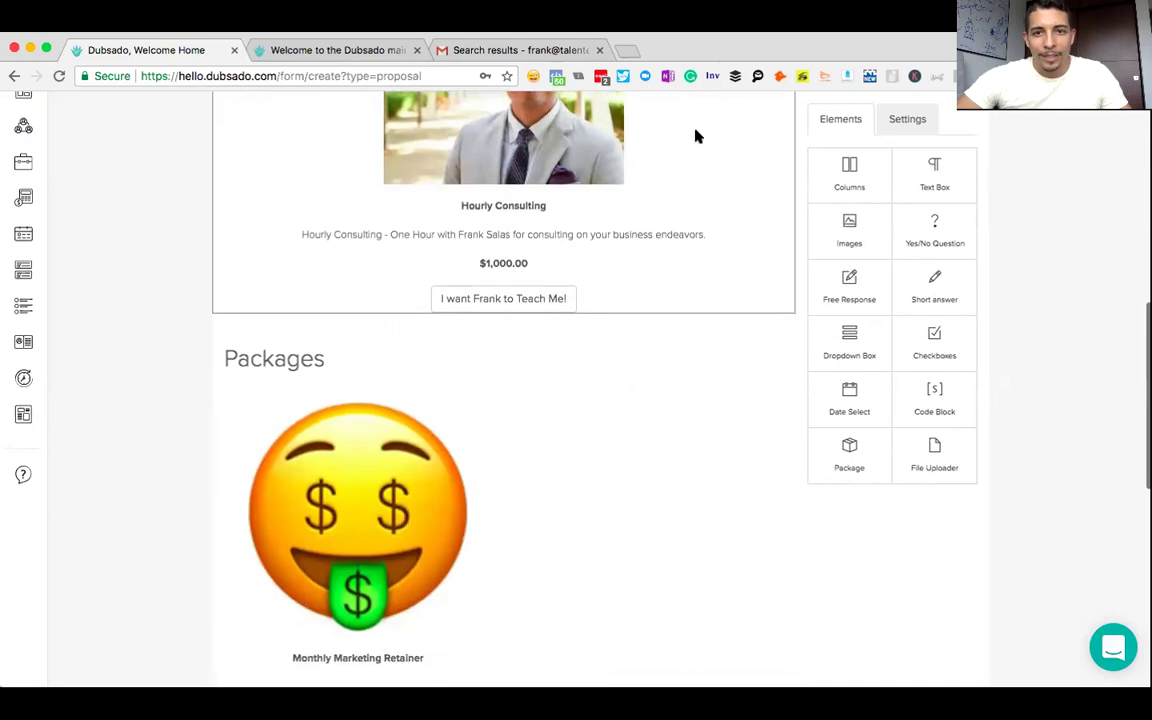
- Drag the Hourly Consulting card into the Packages columns beside the Monthly Marketing Retainer
left_click_drag(927, 546, 854, 516)
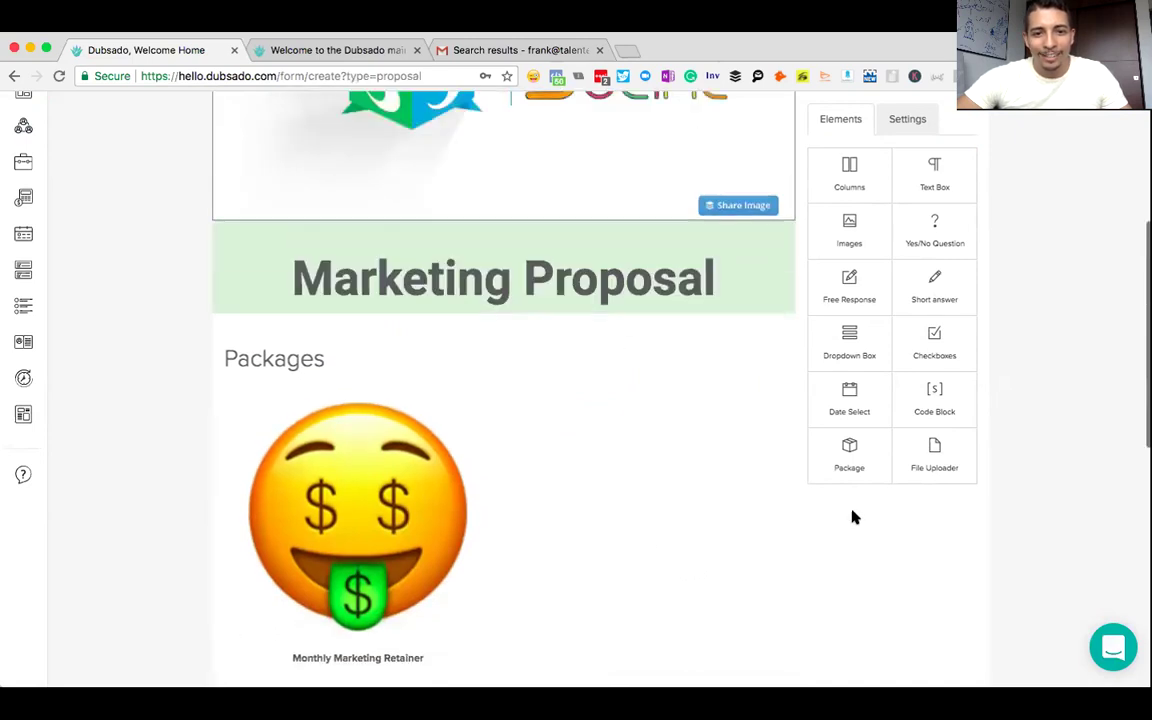
left_click_drag(768, 531, 638, 414)
scroll(638, 414, "up", 10)
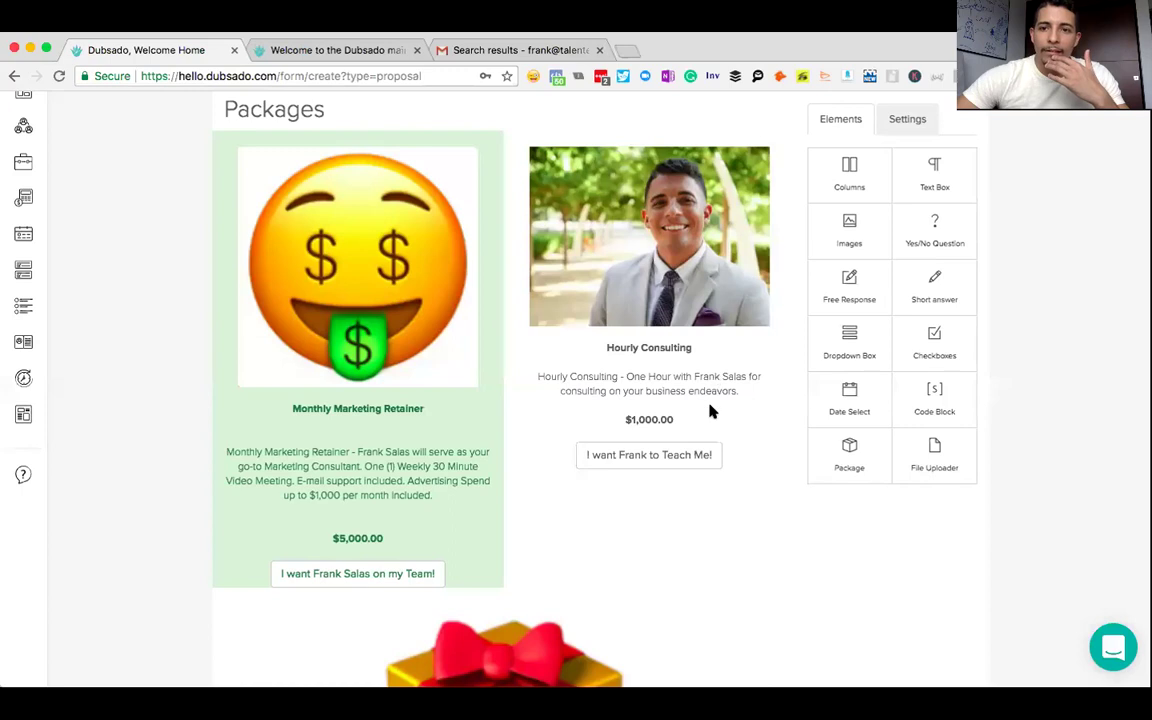
scroll(712, 408, "up", 3)
left_click(569, 364)
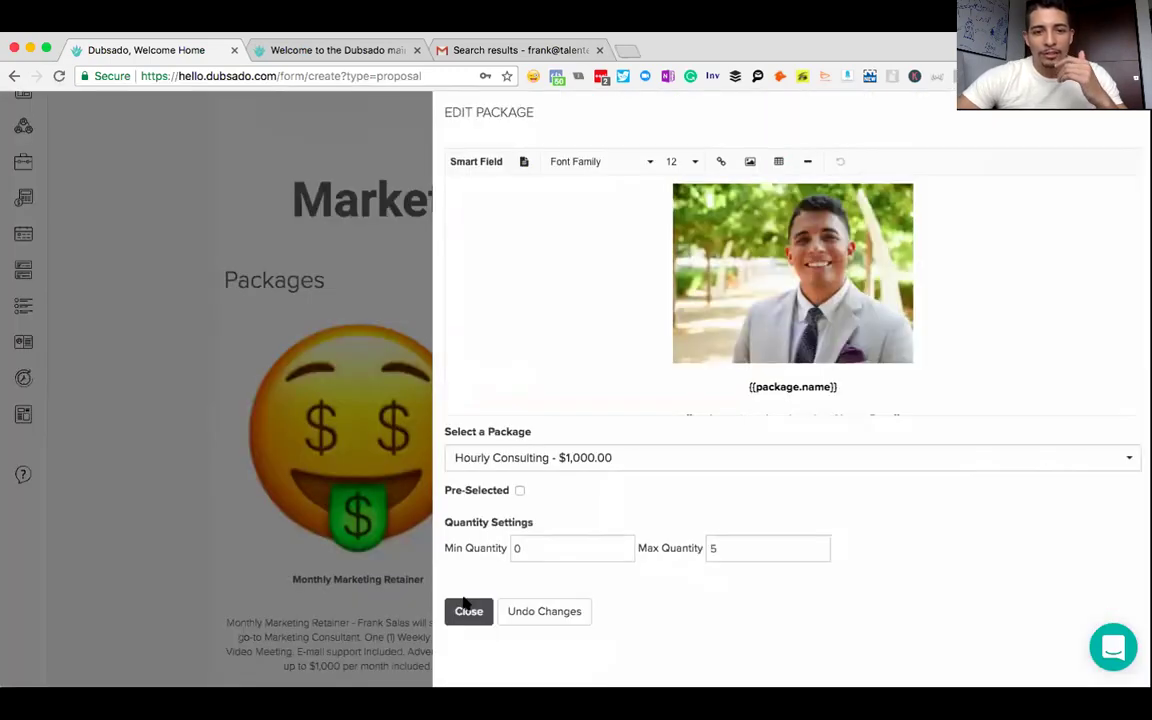
left_click(466, 609)
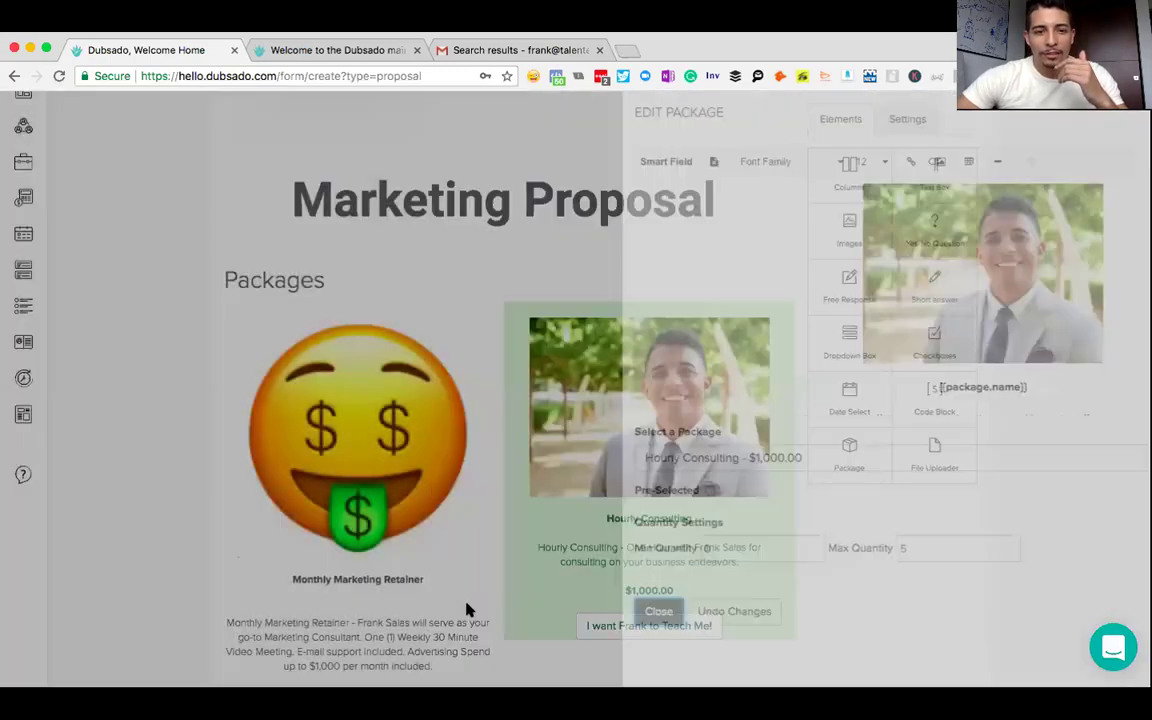
scroll(383, 158, "up", 1)
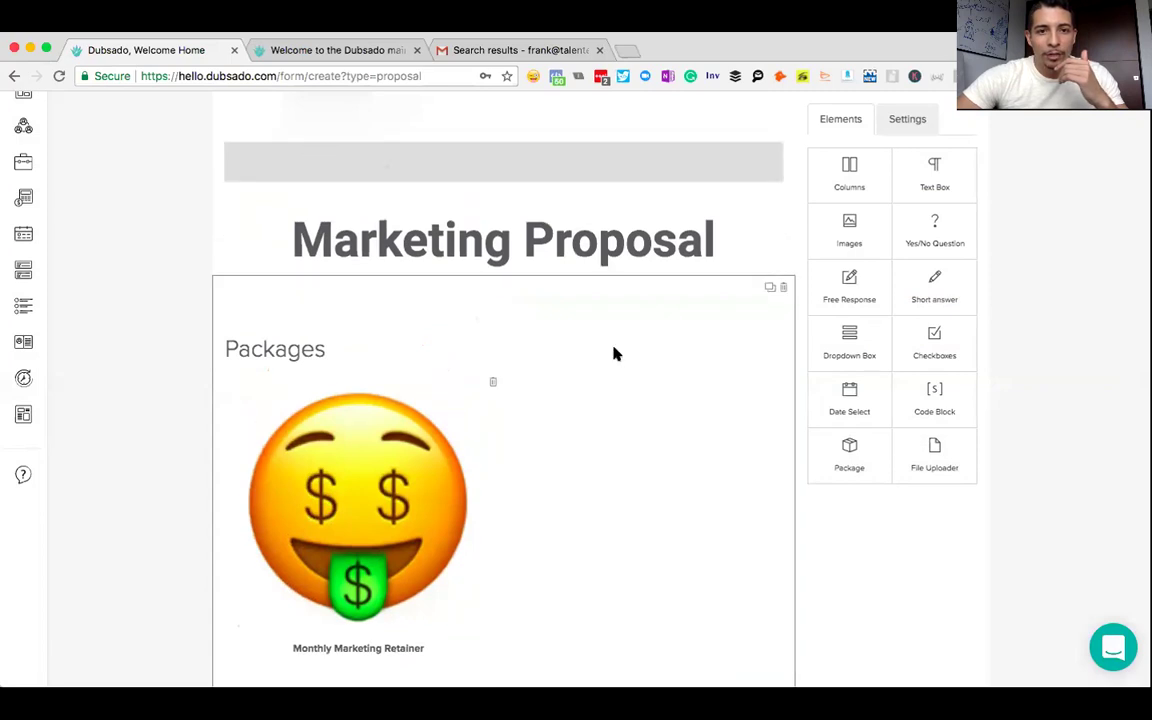
left_click_drag(551, 360, 398, 373)
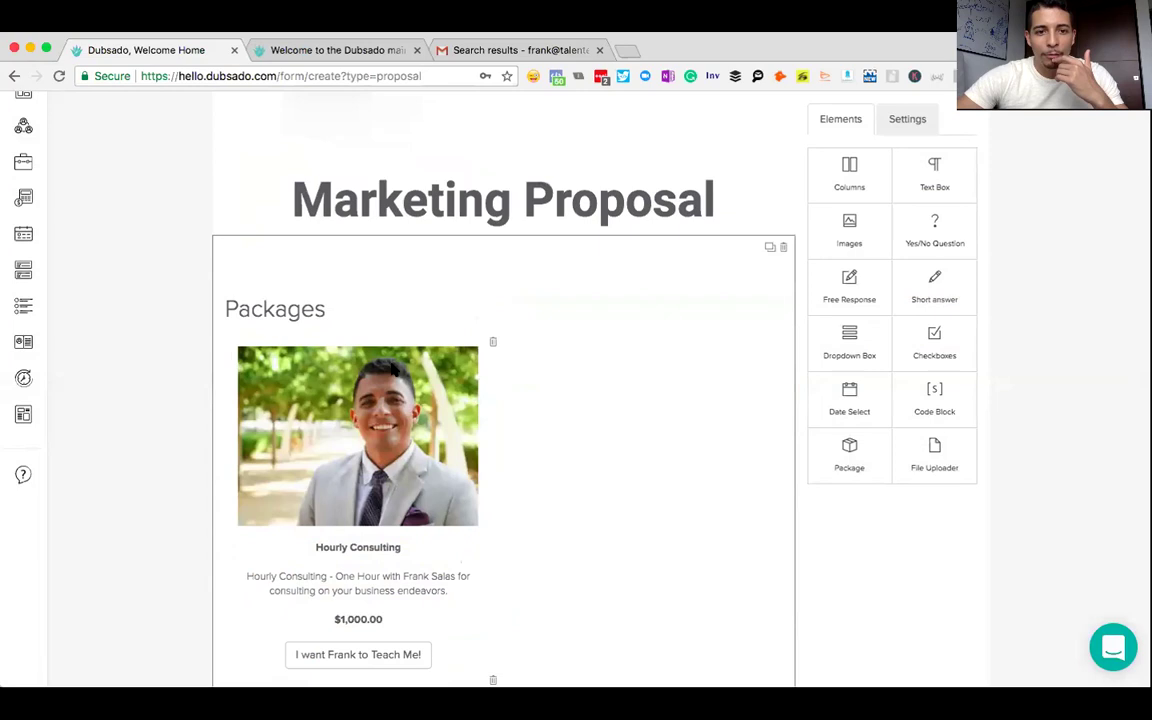
scroll(579, 342, "down", 5)
scroll(580, 343, "down", 1)
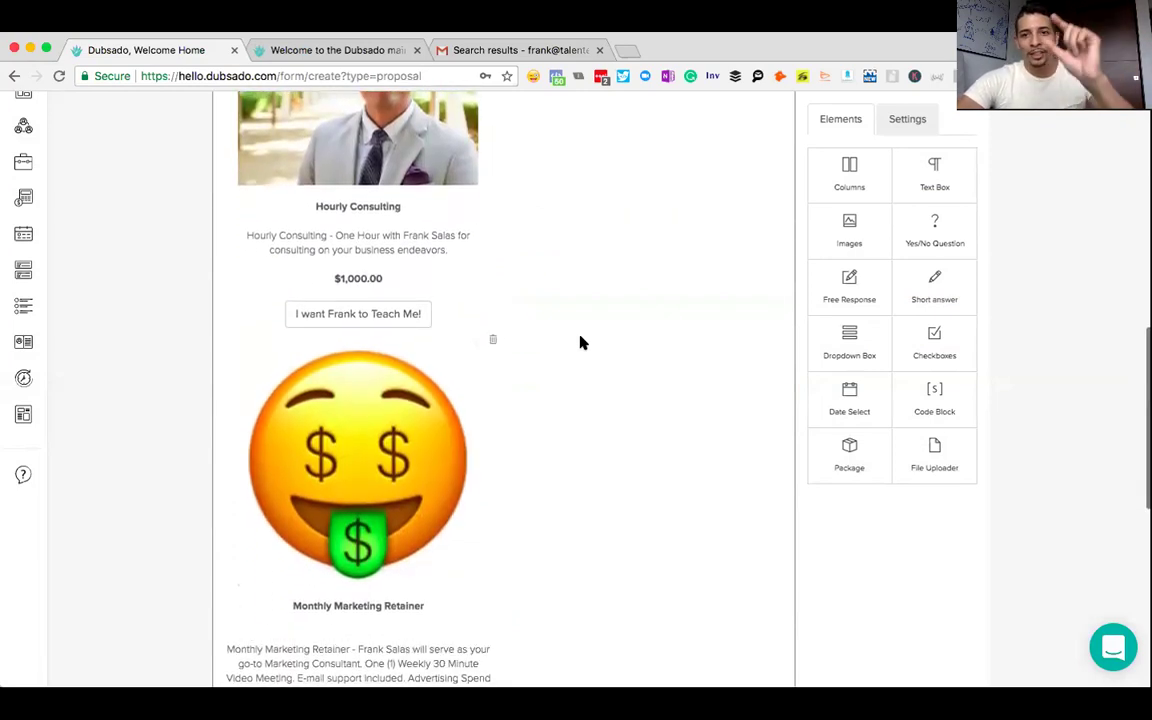
scroll(580, 343, "down", 1)
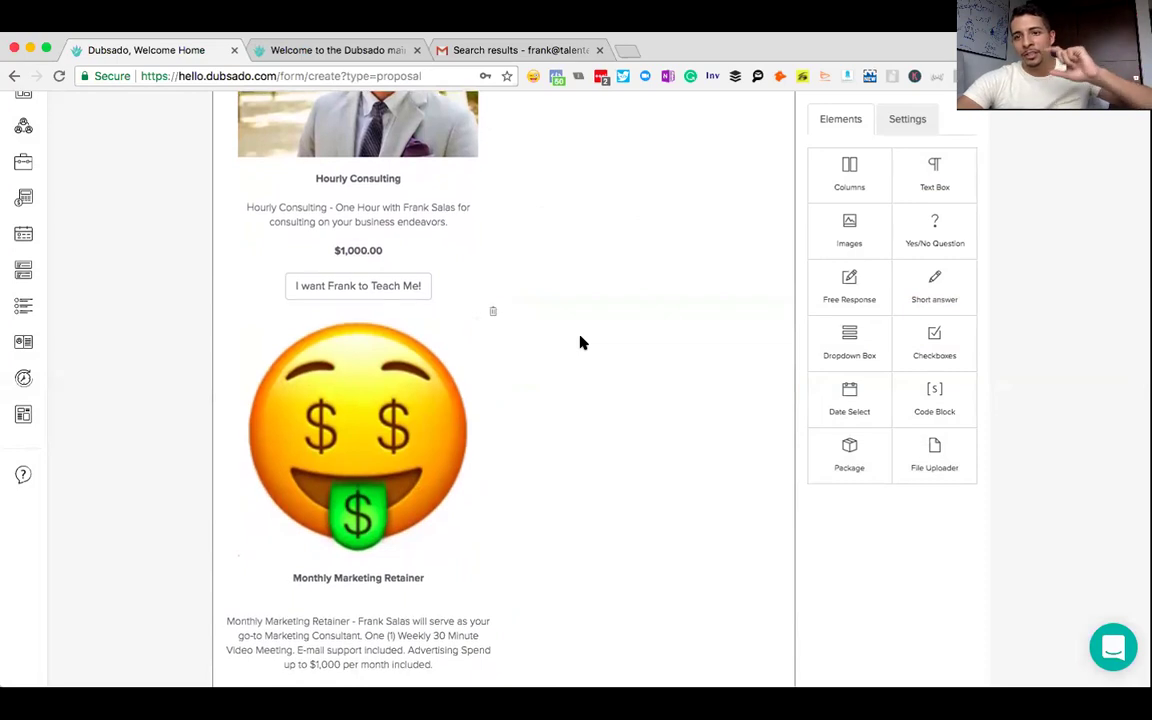
scroll(580, 343, "down", 4)
scroll(580, 343, "down", 4)
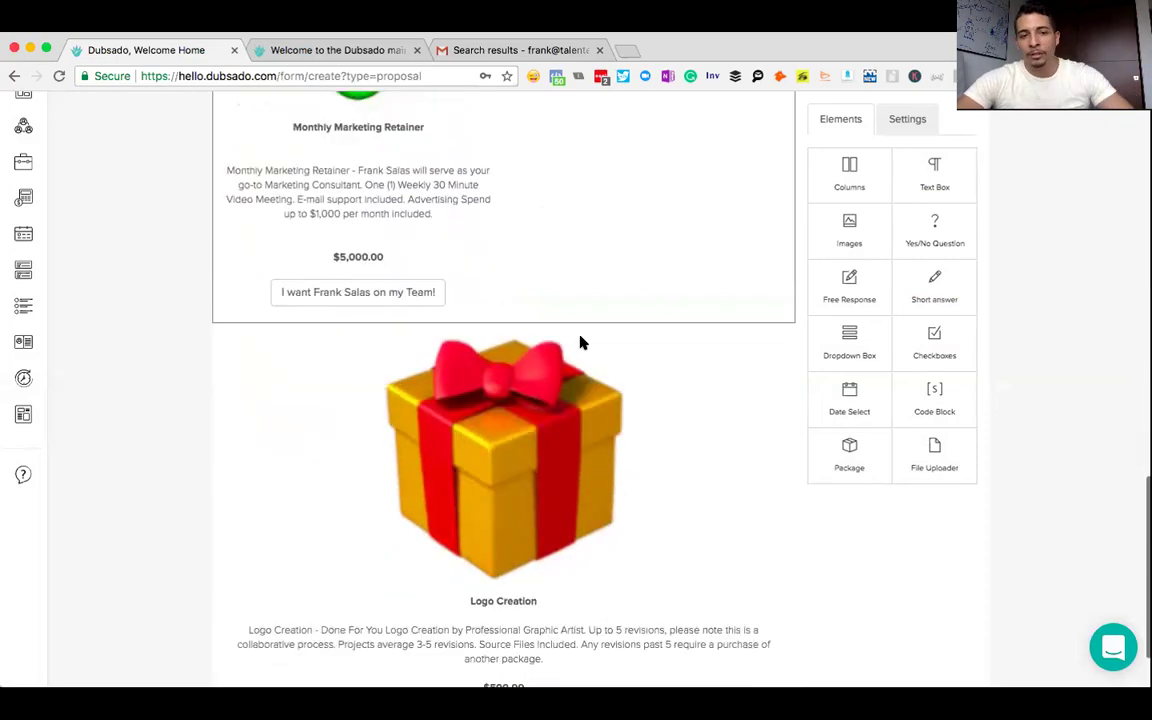
left_click_drag(702, 453, 713, 206)
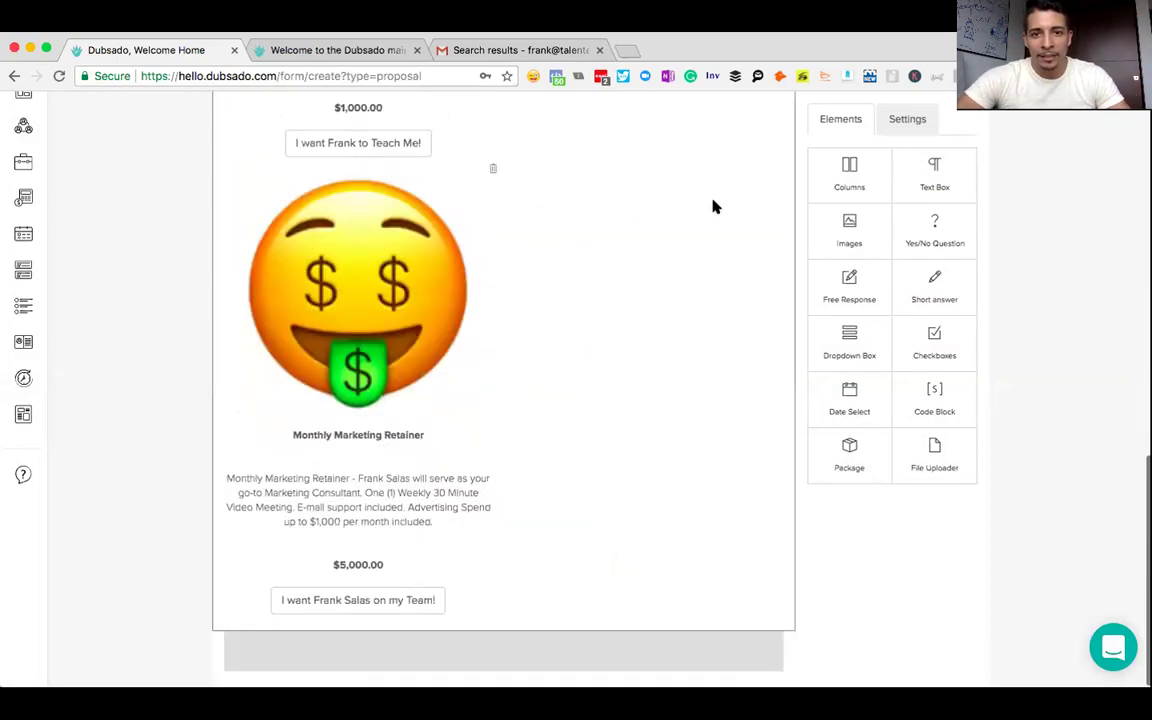
left_click_drag(757, 418, 684, 648)
scroll(684, 648, "up", 6)
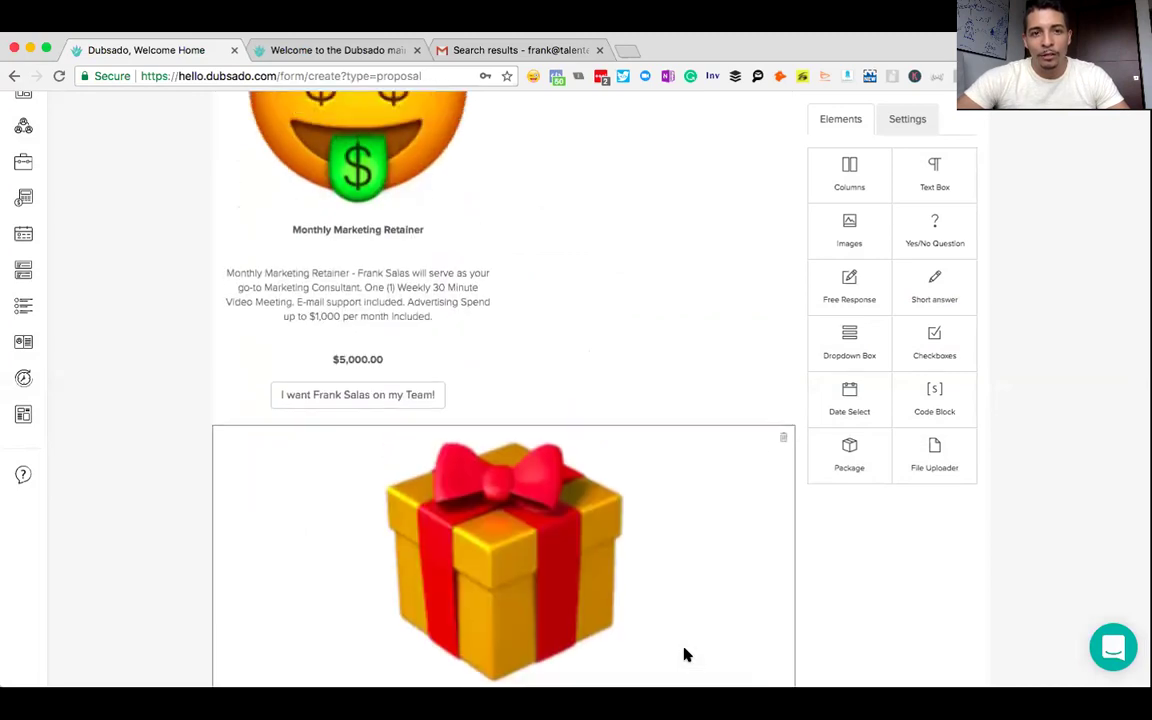
left_click_drag(463, 492, 560, 283)
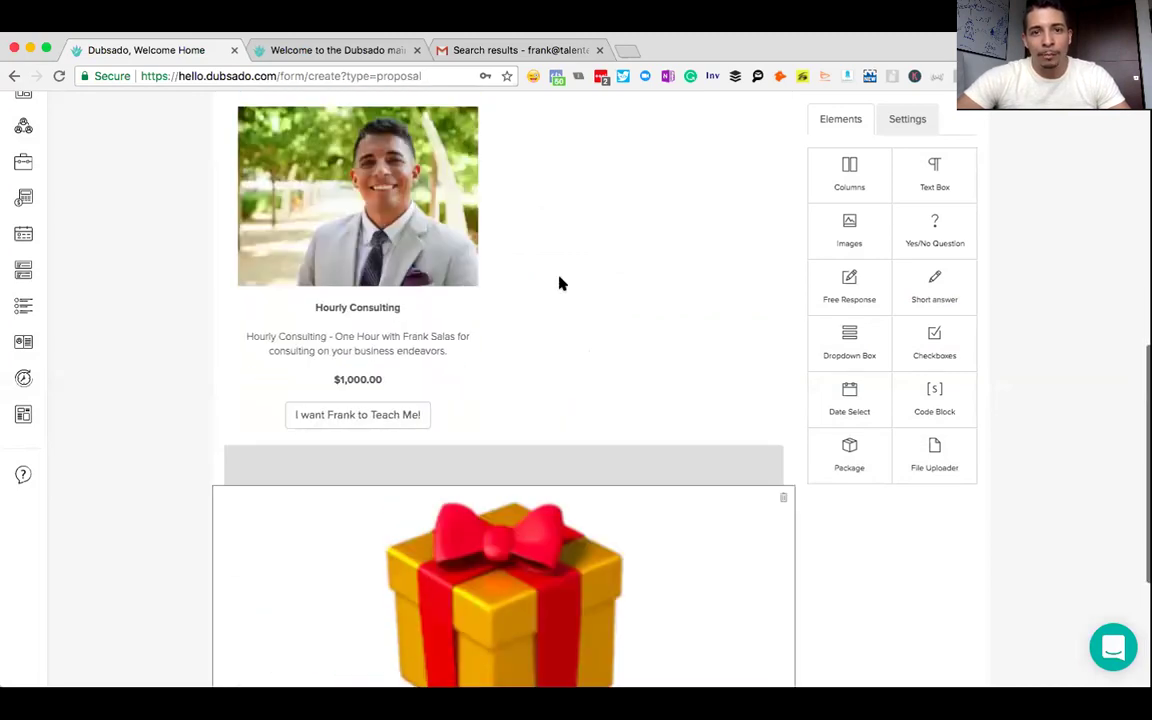
left_click_drag(717, 97, 755, 184)
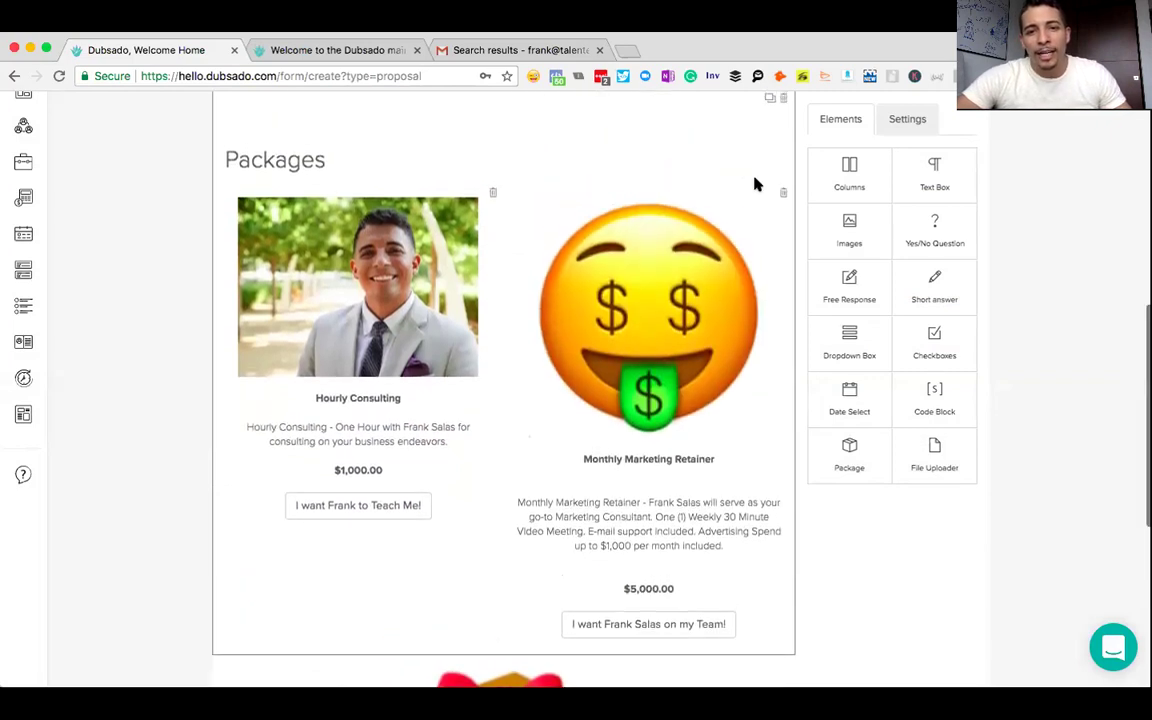
left_click_drag(553, 213, 276, 216)
scroll(477, 364, "down", 1)
left_click_drag(455, 585, 738, 121)
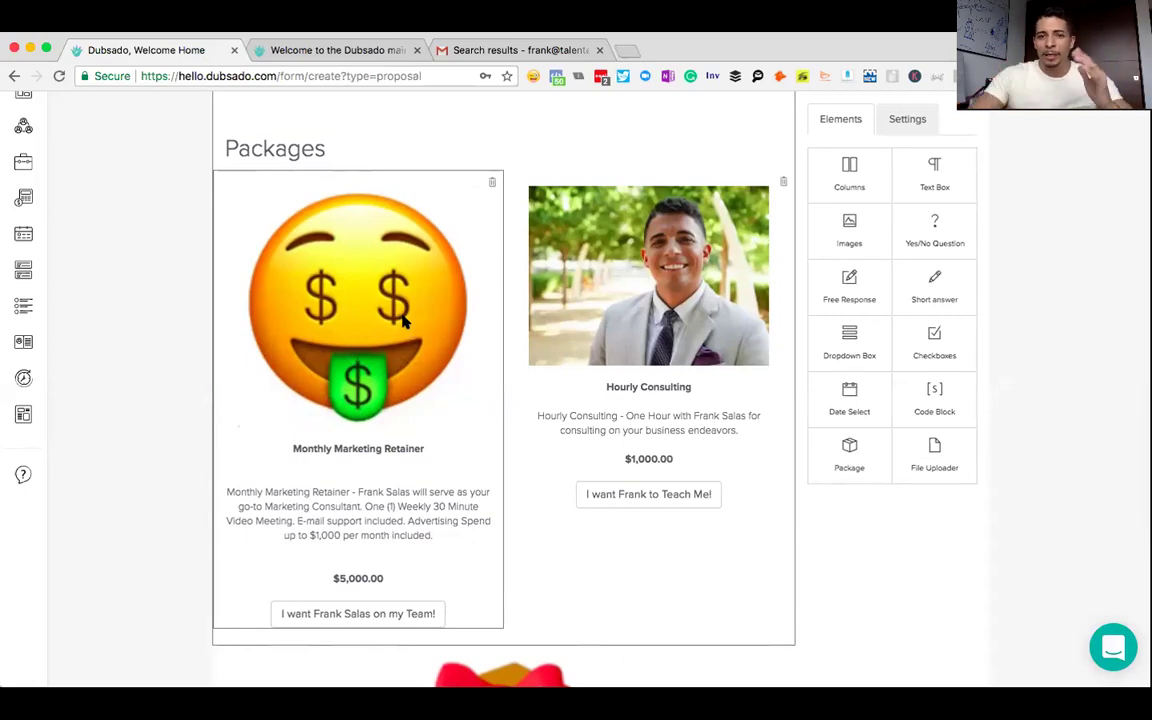
- Shrink the emoji image in the Monthly Marketing Retainer package
left_click(407, 320)
left_click(735, 300)
scroll(884, 292, "down", 3)
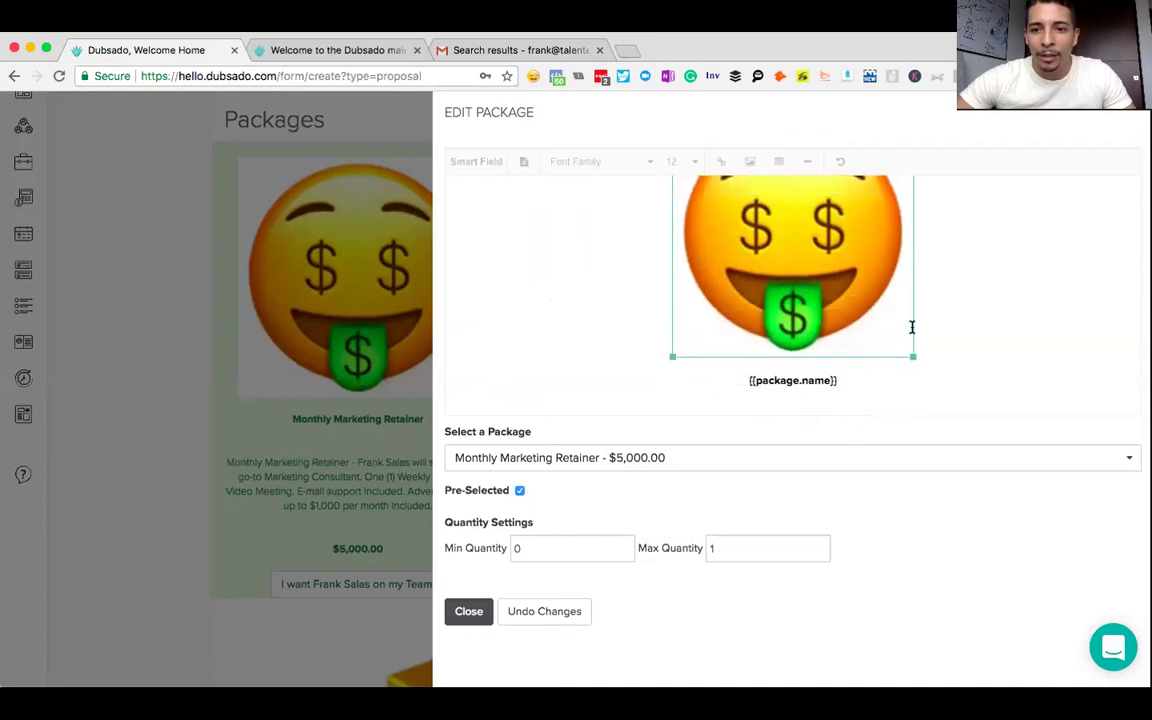
left_click_drag(913, 360, 849, 300)
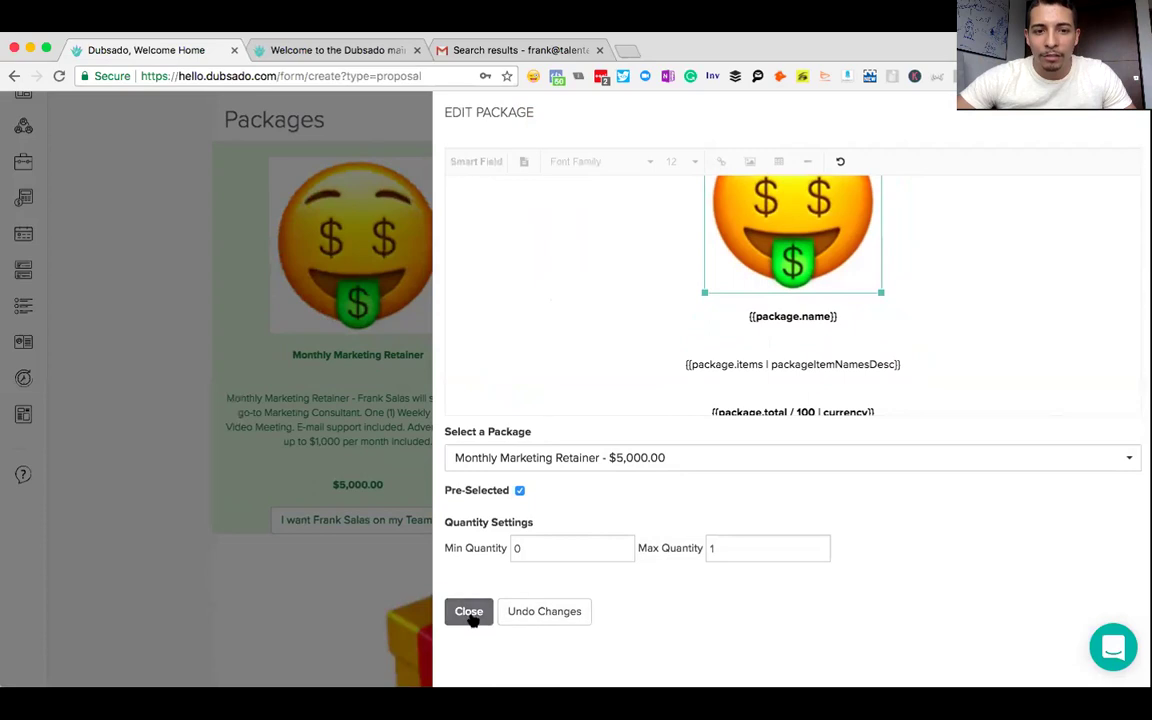
left_click(470, 612)
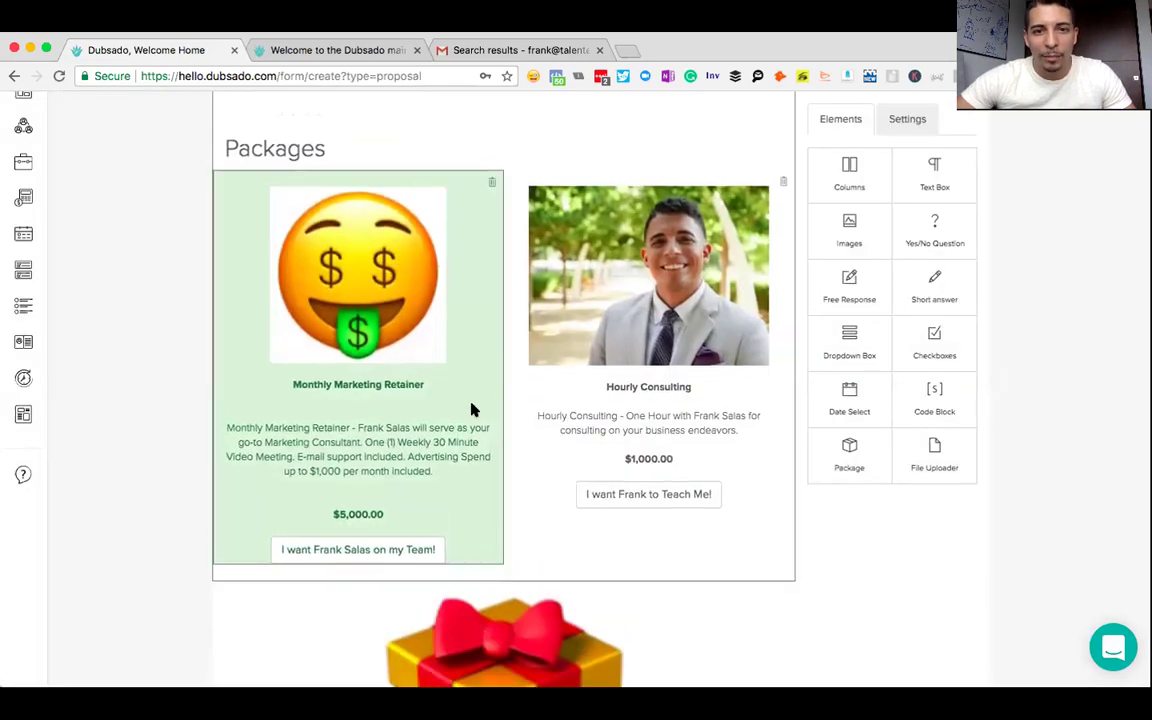
- Add two blank lines above the Hourly Consulting price
left_click(670, 443)
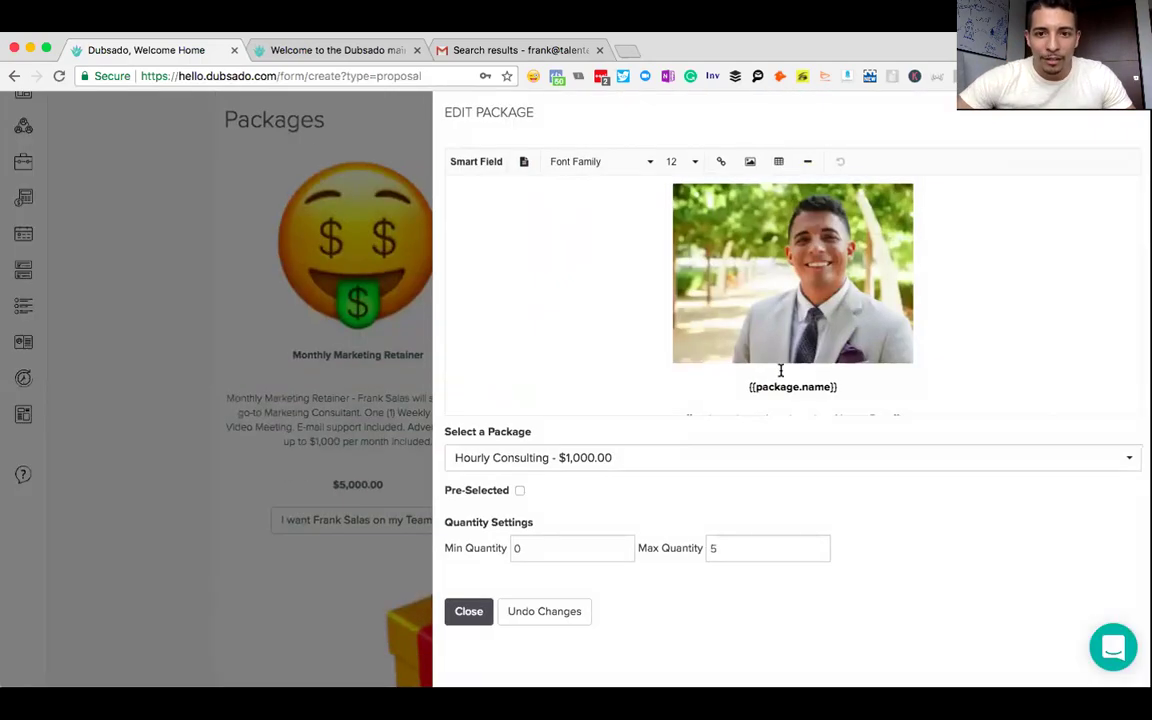
scroll(895, 342, "down", 2)
left_click(895, 359)
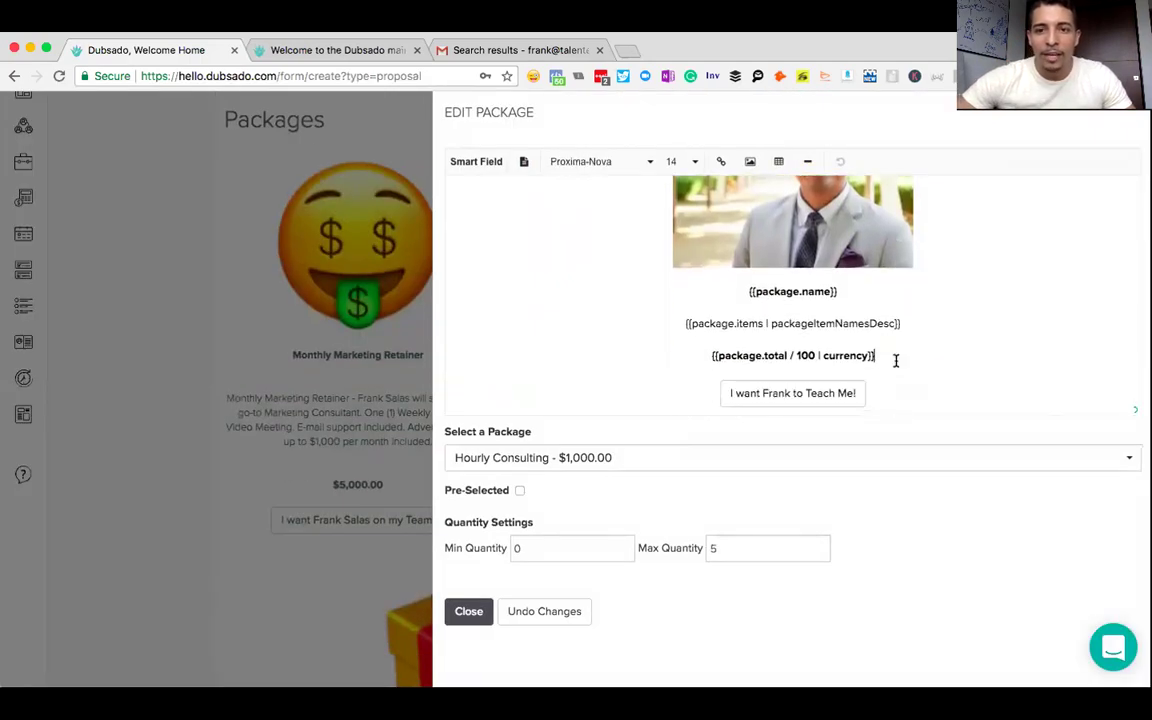
key("Return")
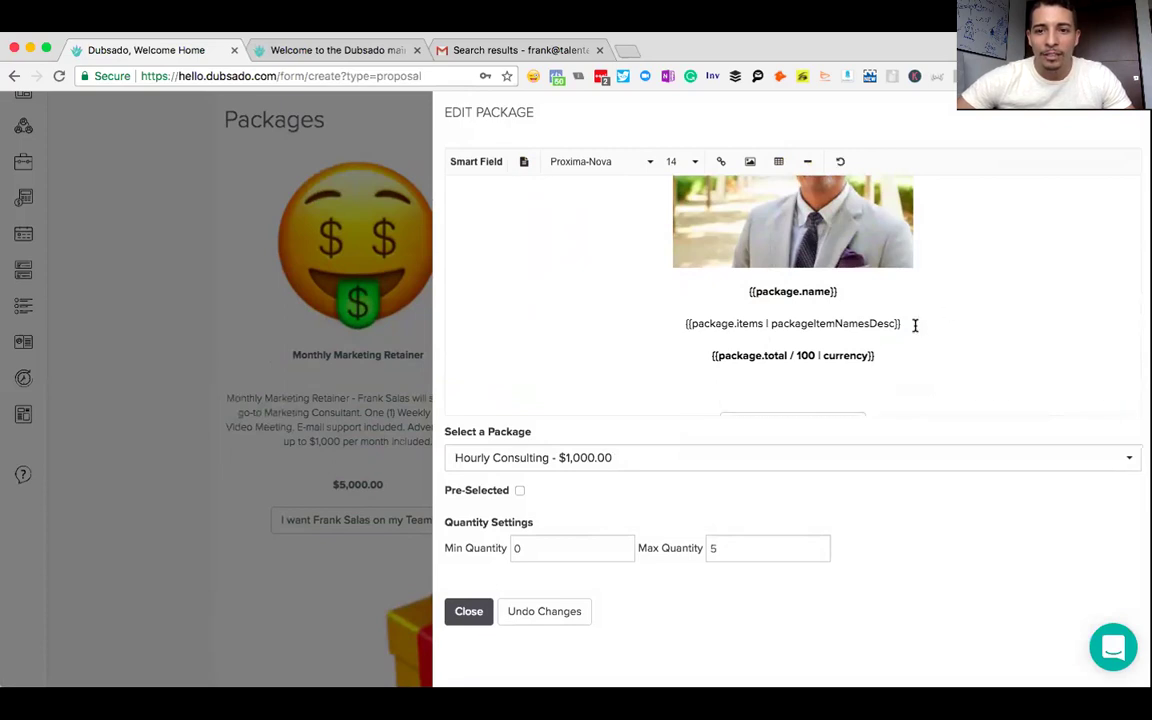
key("Return")
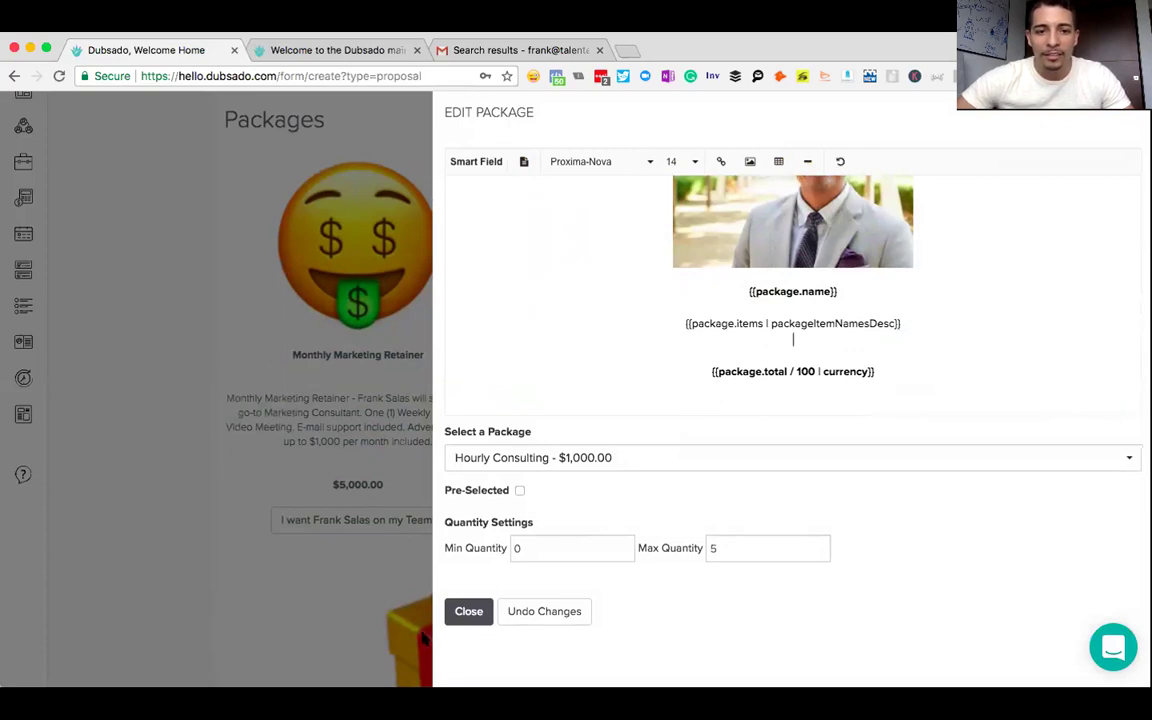
left_click(460, 610)
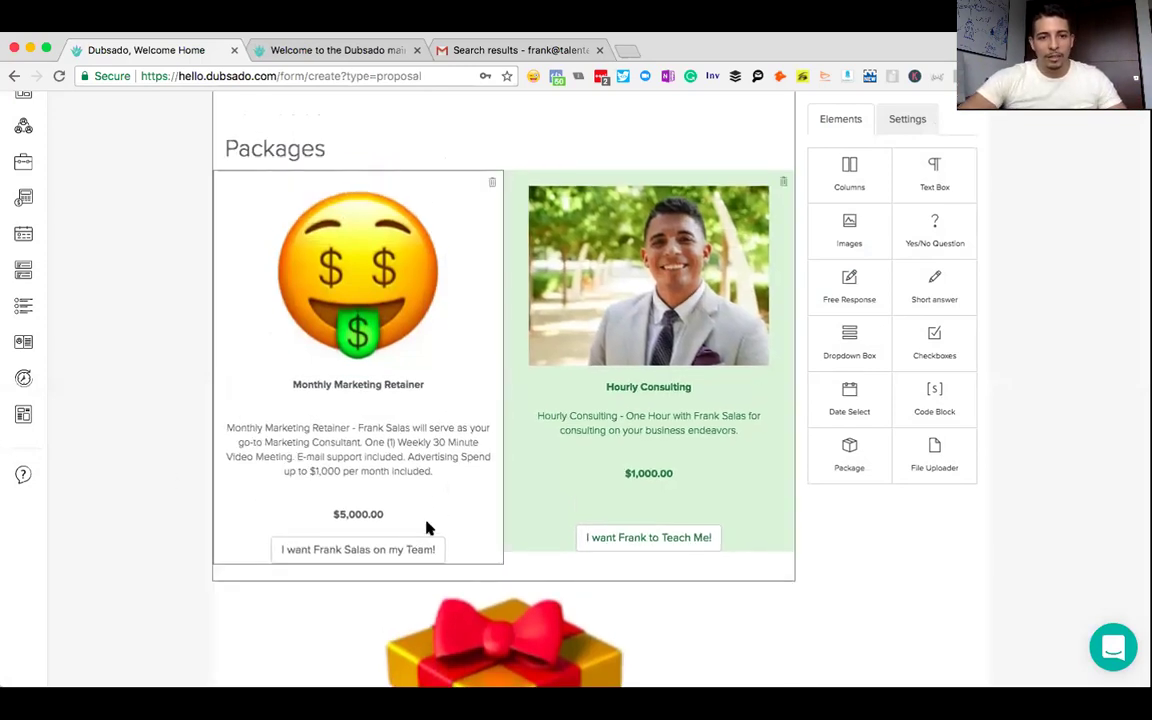
- Recheck the Logo Creation and Hourly Consulting package contents to confirm the cards line up
left_click(314, 550)
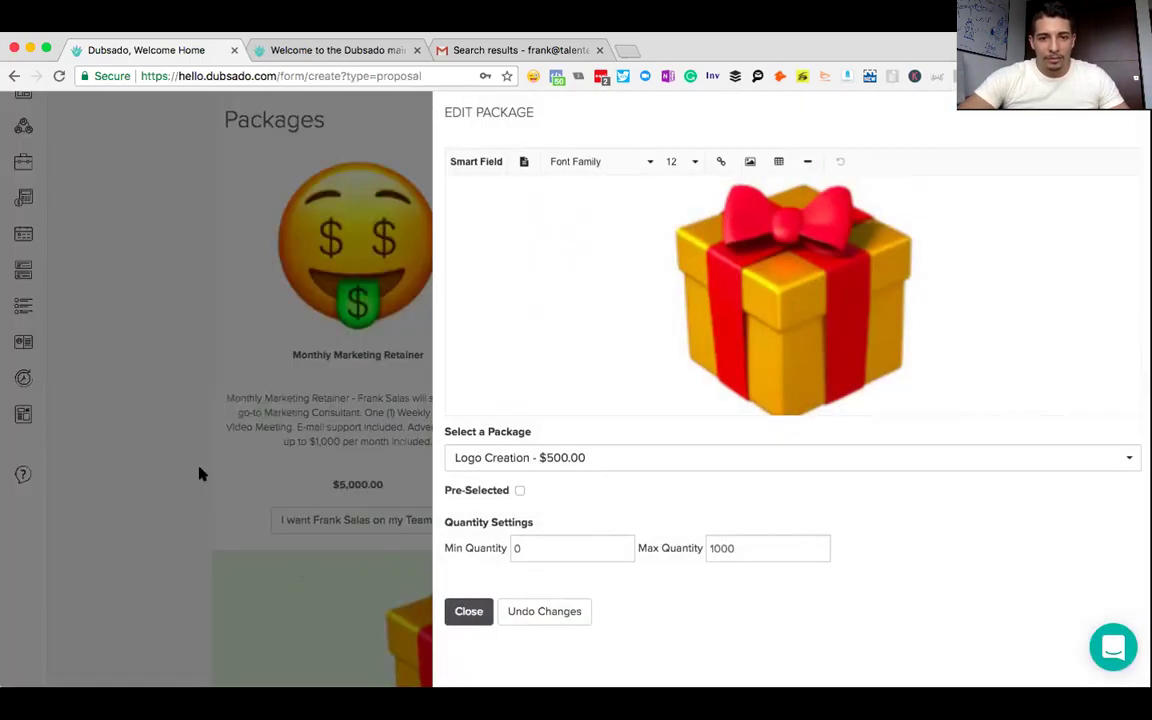
left_click(464, 606)
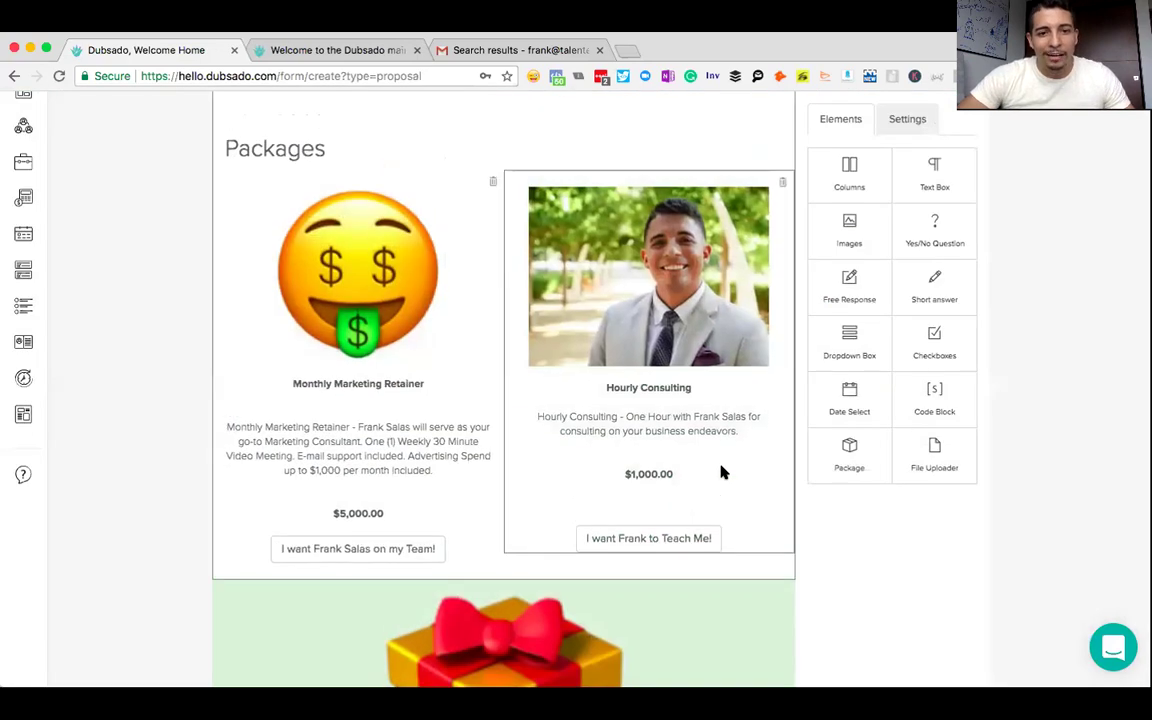
left_click(724, 472)
scroll(700, 300, "down", 3)
left_click(711, 322)
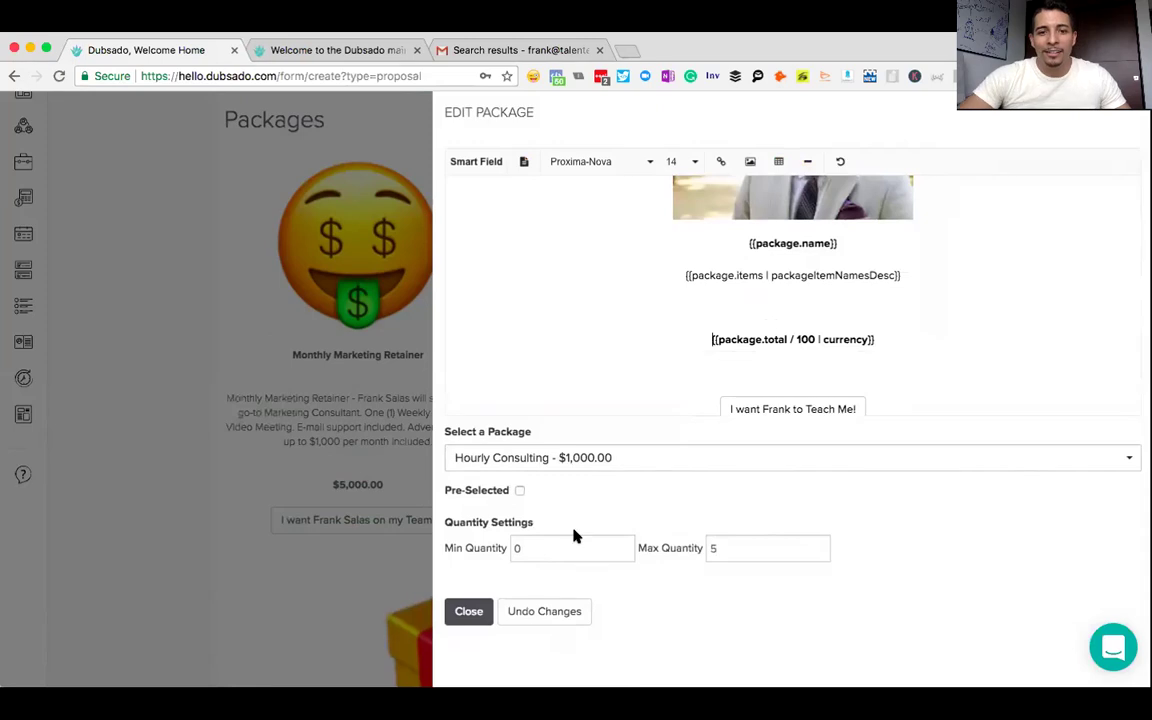
left_click(462, 612)
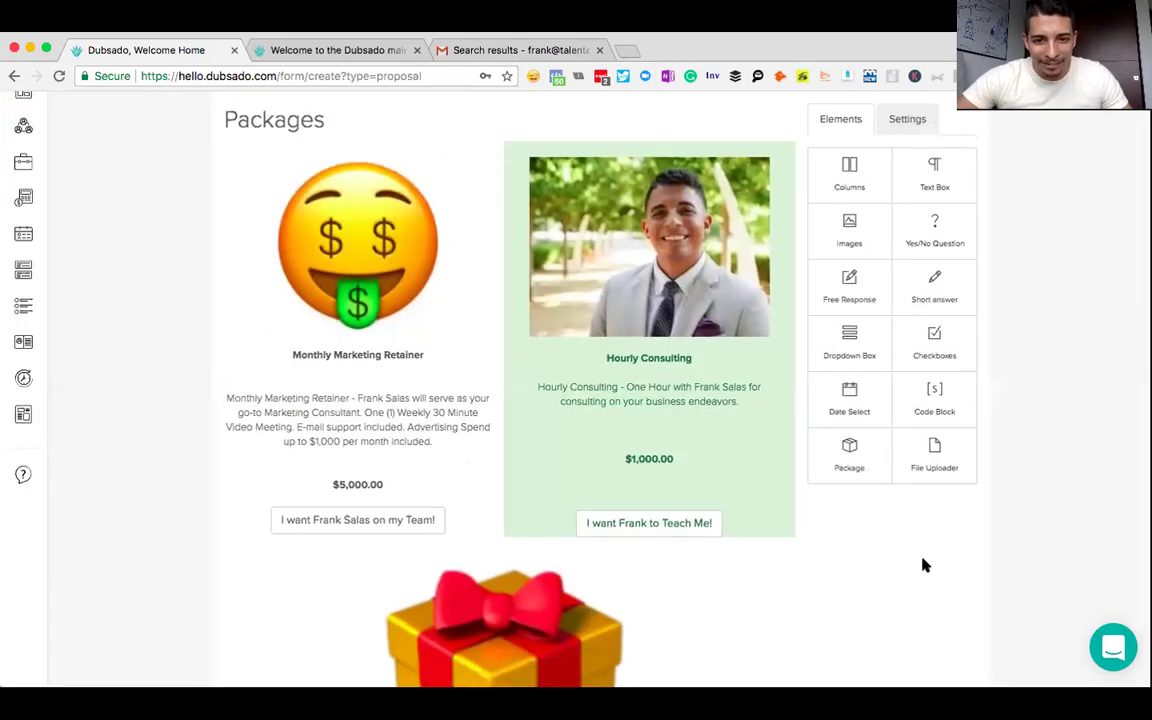
scroll(676, 408, "down", 5)
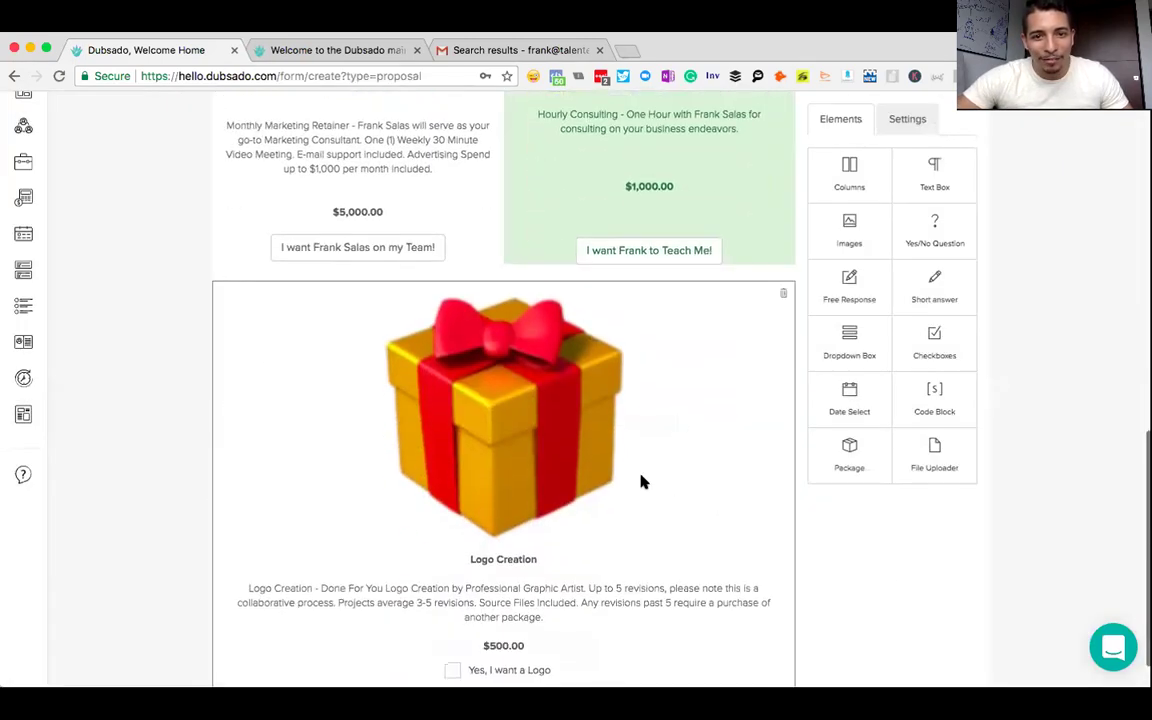
left_click(622, 465)
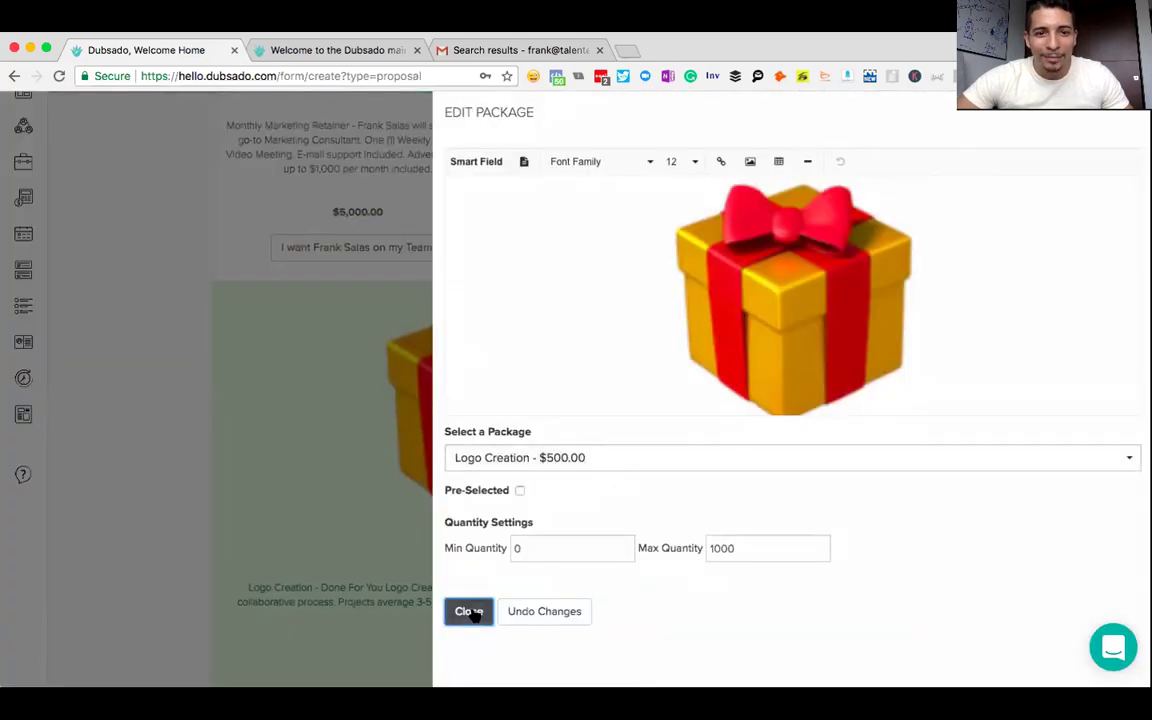
left_click(471, 612)
scroll(758, 445, "up", 5)
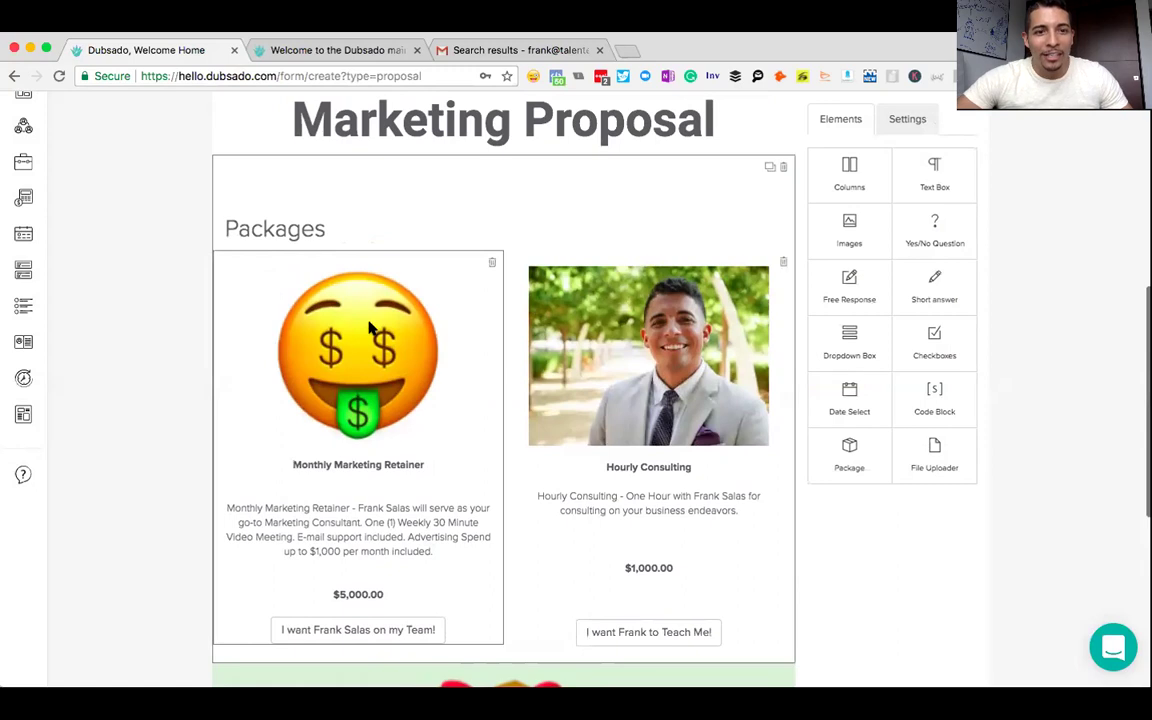
- Move the retainer's {{package.name}} field above its emoji and set it to size 24
left_click(390, 397)
scroll(633, 333, "down", 1)
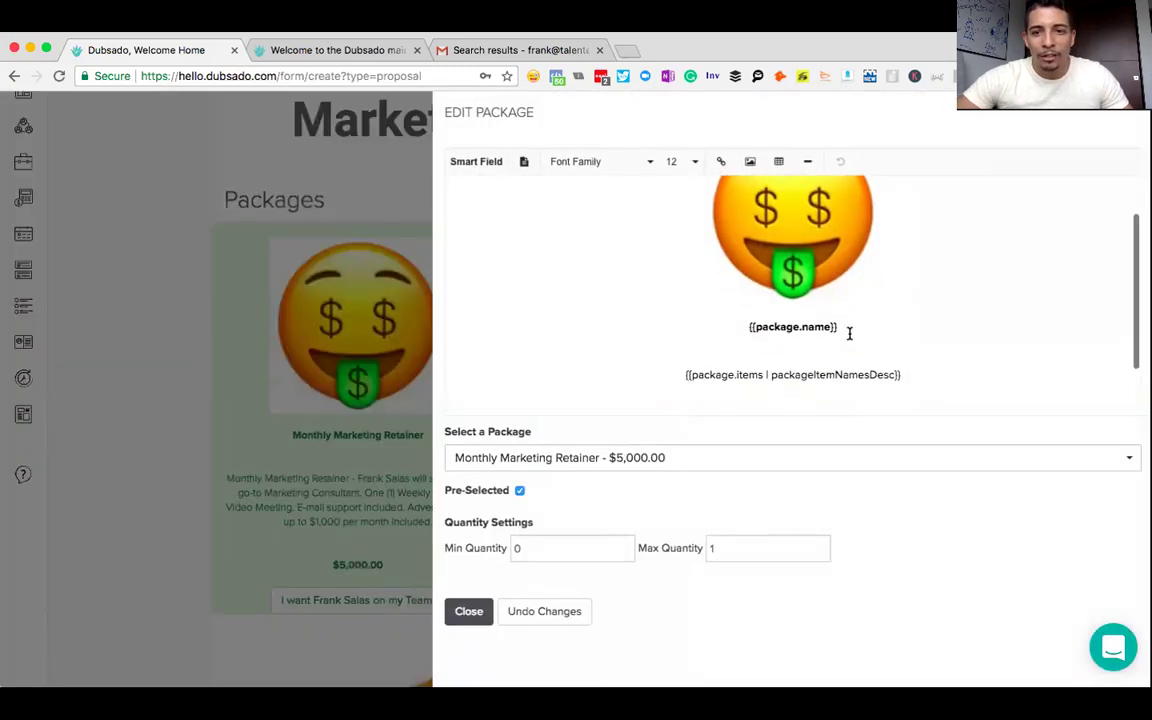
left_click_drag(848, 327, 742, 327)
key("ctrl+c")
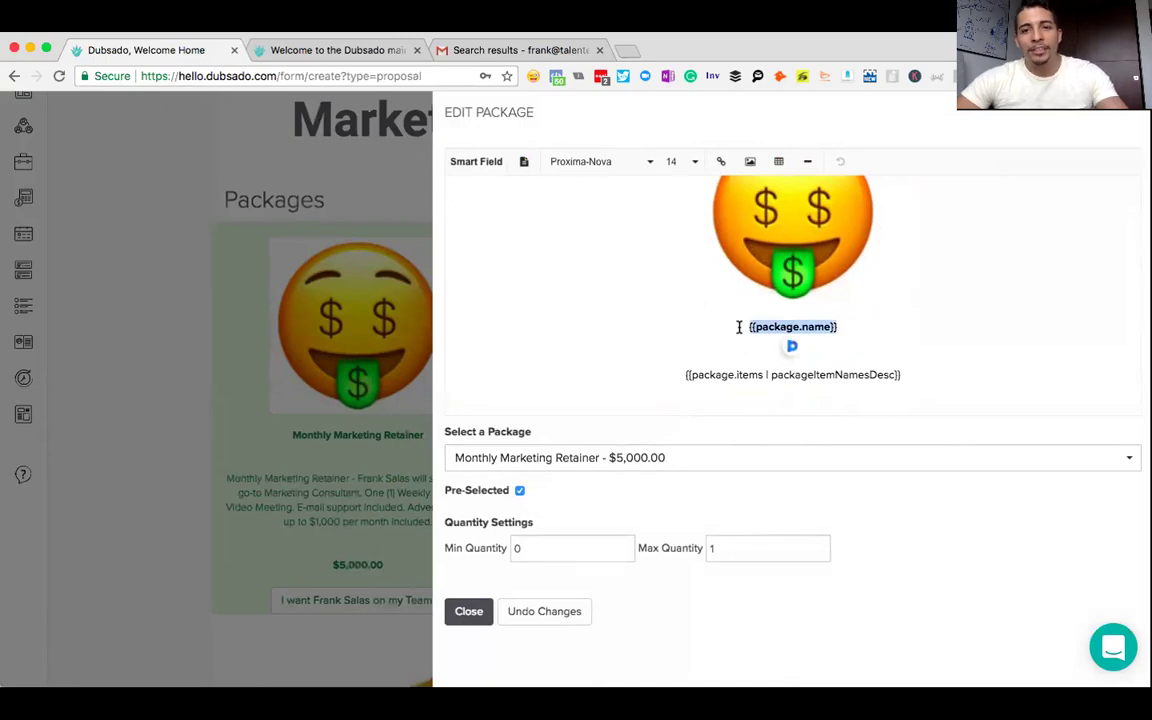
key("BackSpace")
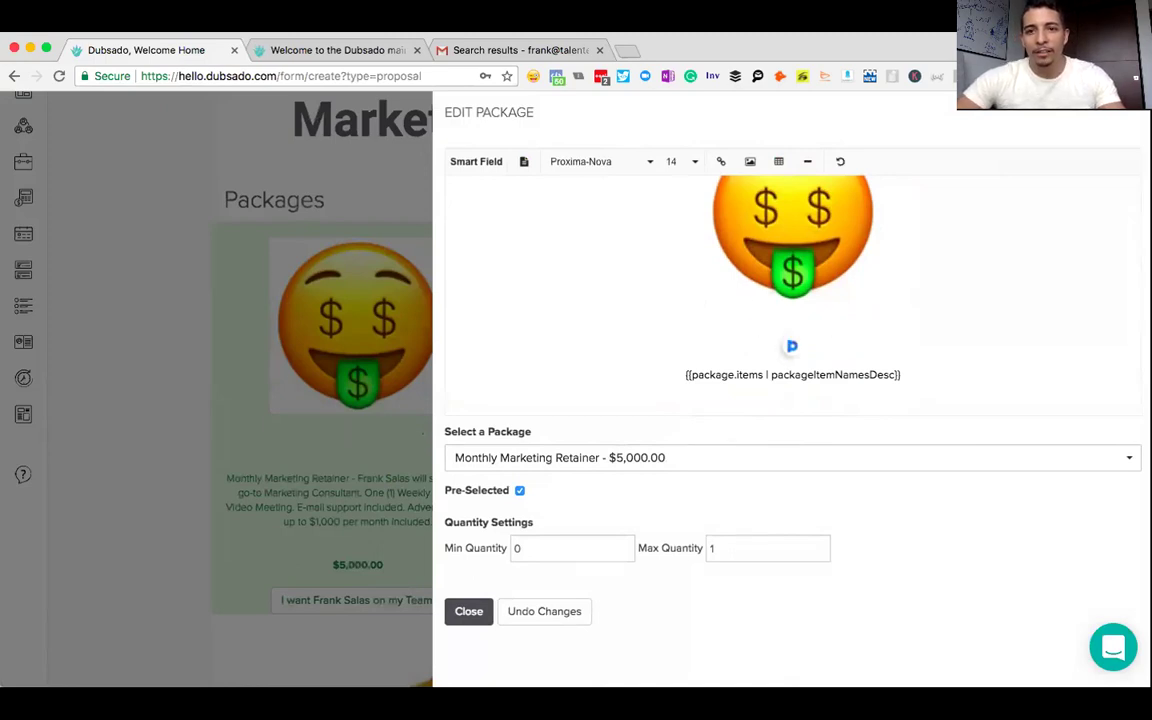
scroll(792, 380, "up", 1)
left_click(706, 184)
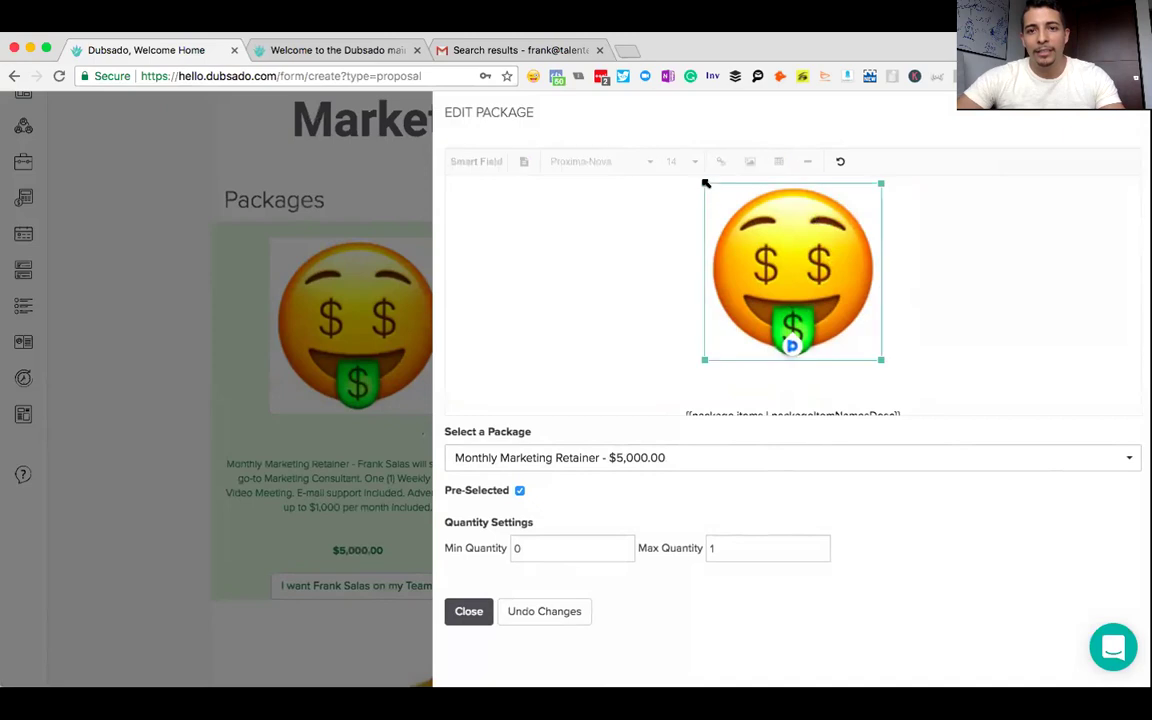
left_click(689, 212)
left_click(689, 212)
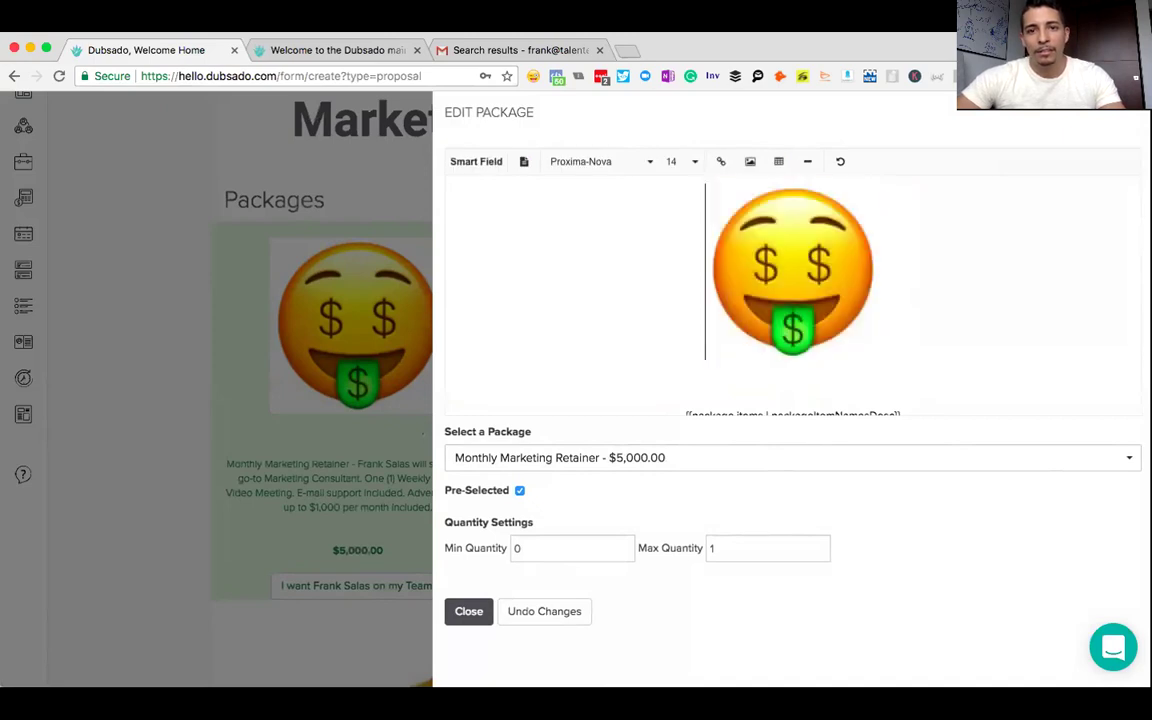
key("Return")
key("ctrl+v")
key("Return")
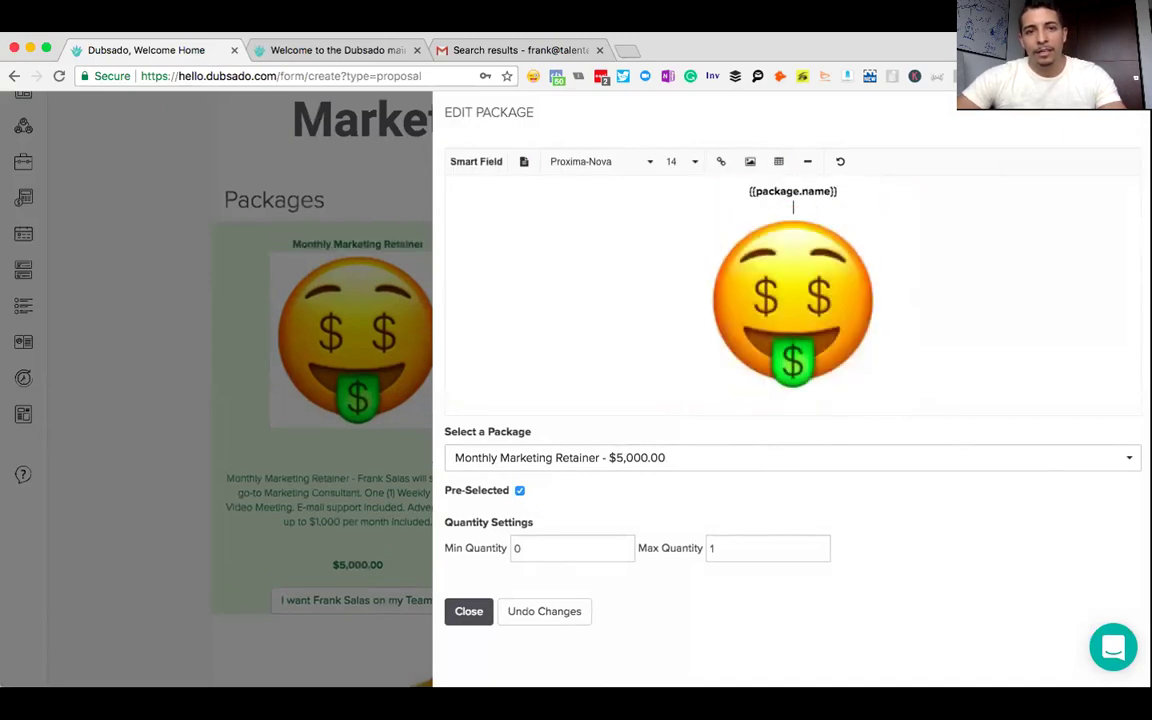
left_click_drag(841, 191, 739, 191)
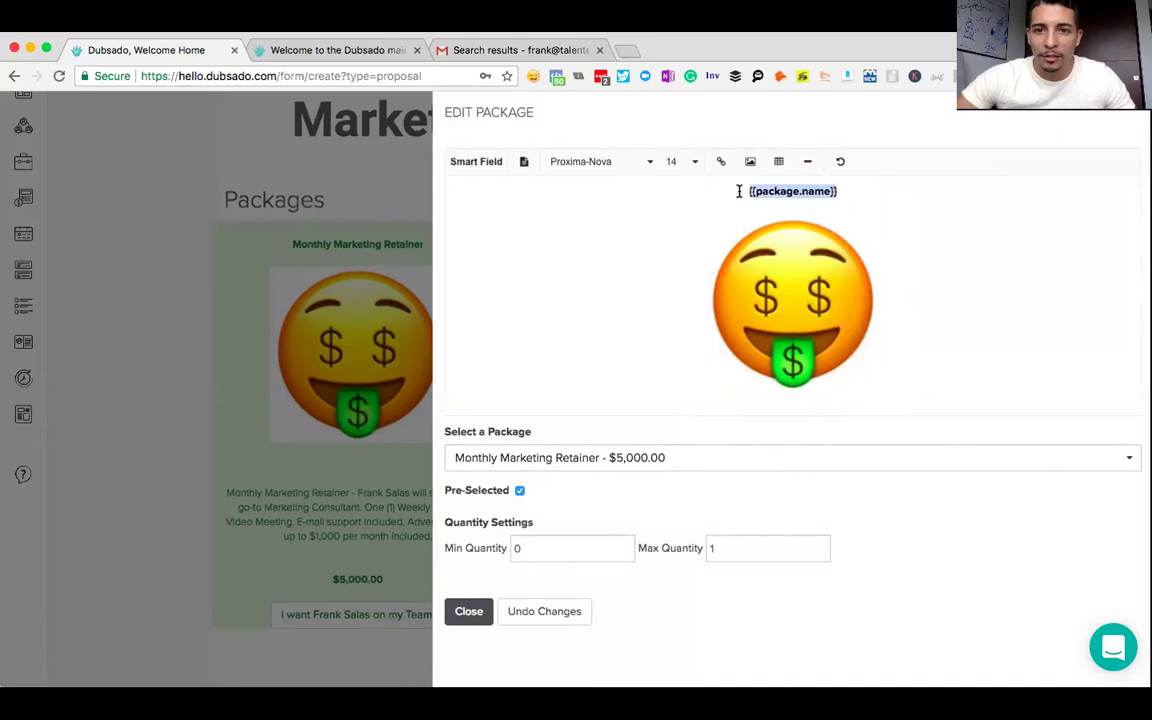
left_click(690, 161)
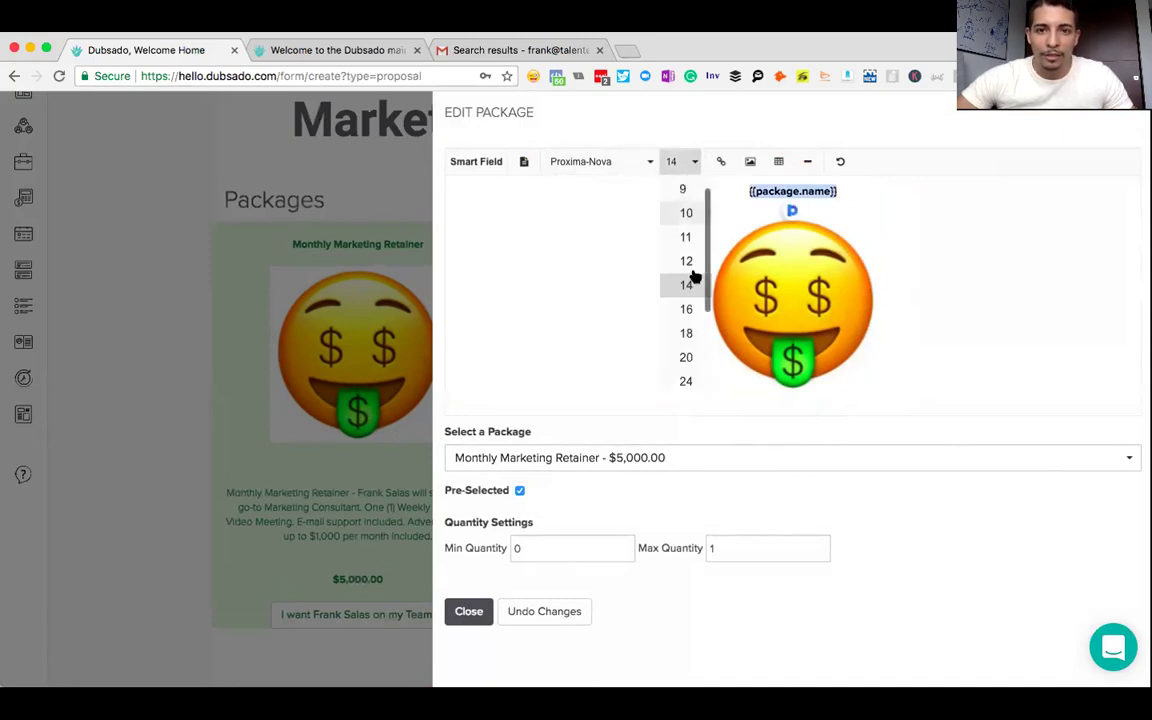
left_click(685, 378)
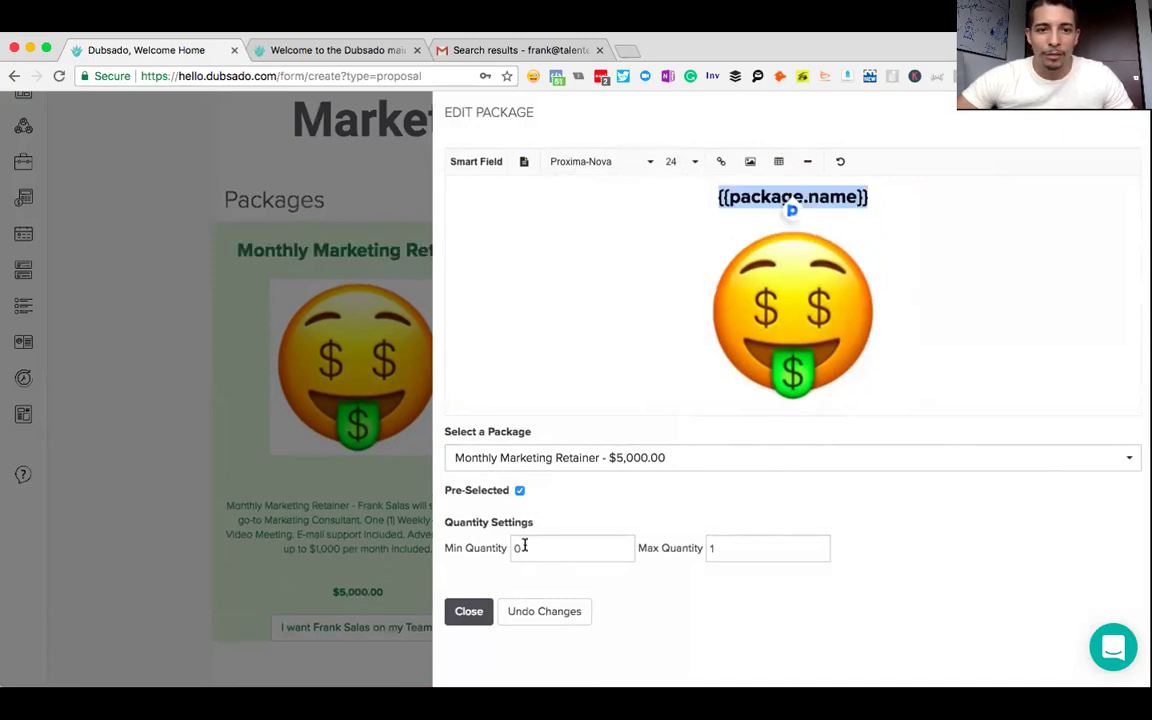
left_click(468, 608)
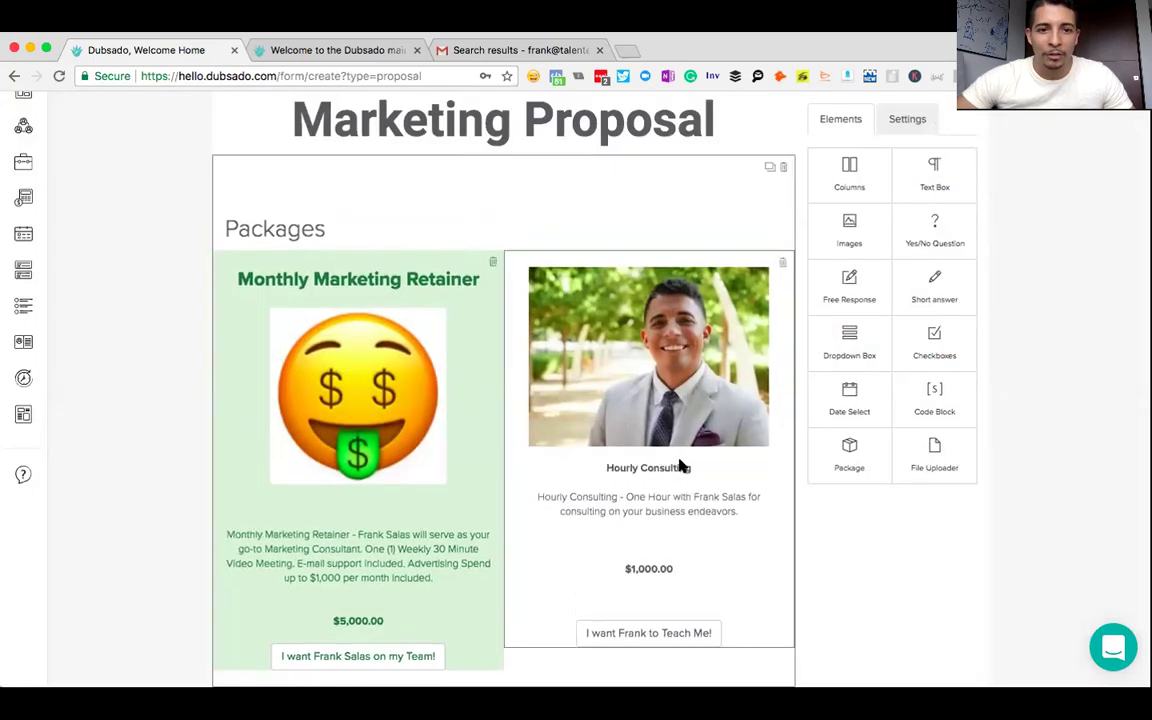
- Move Hourly Consulting's {{package.name}} field above its photo and set it to size 24
left_click(679, 466)
left_click_drag(846, 384, 742, 384)
key("super+c")
key("BackSpace")
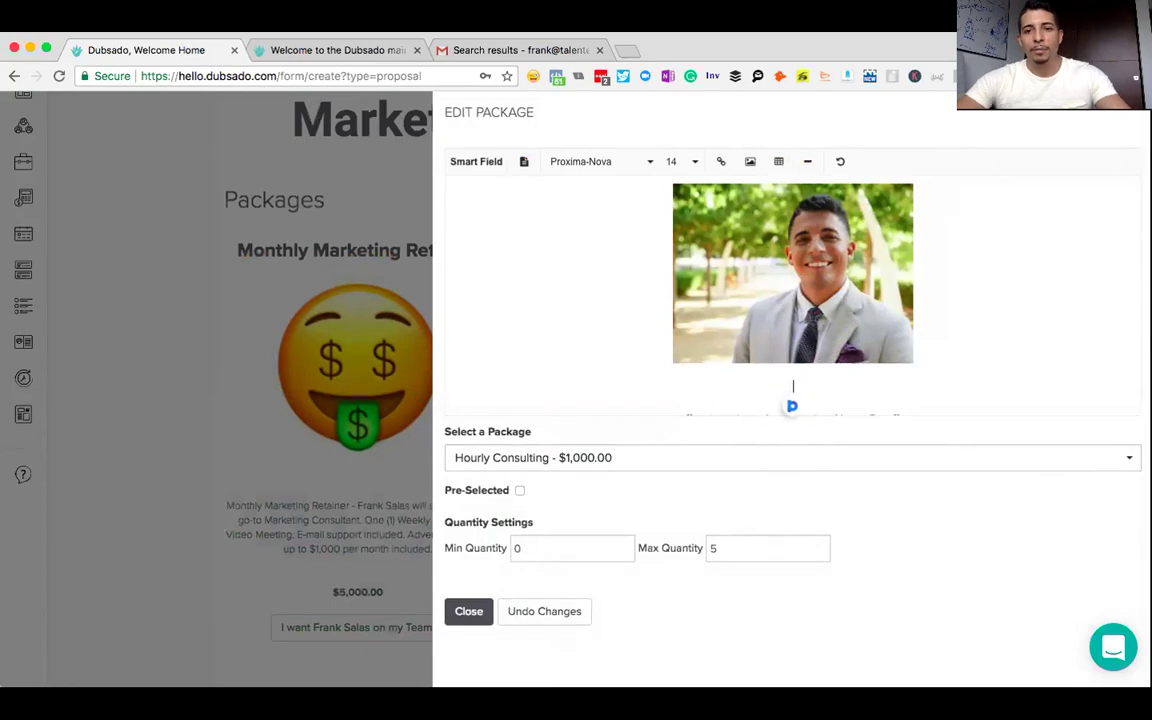
left_click(660, 188)
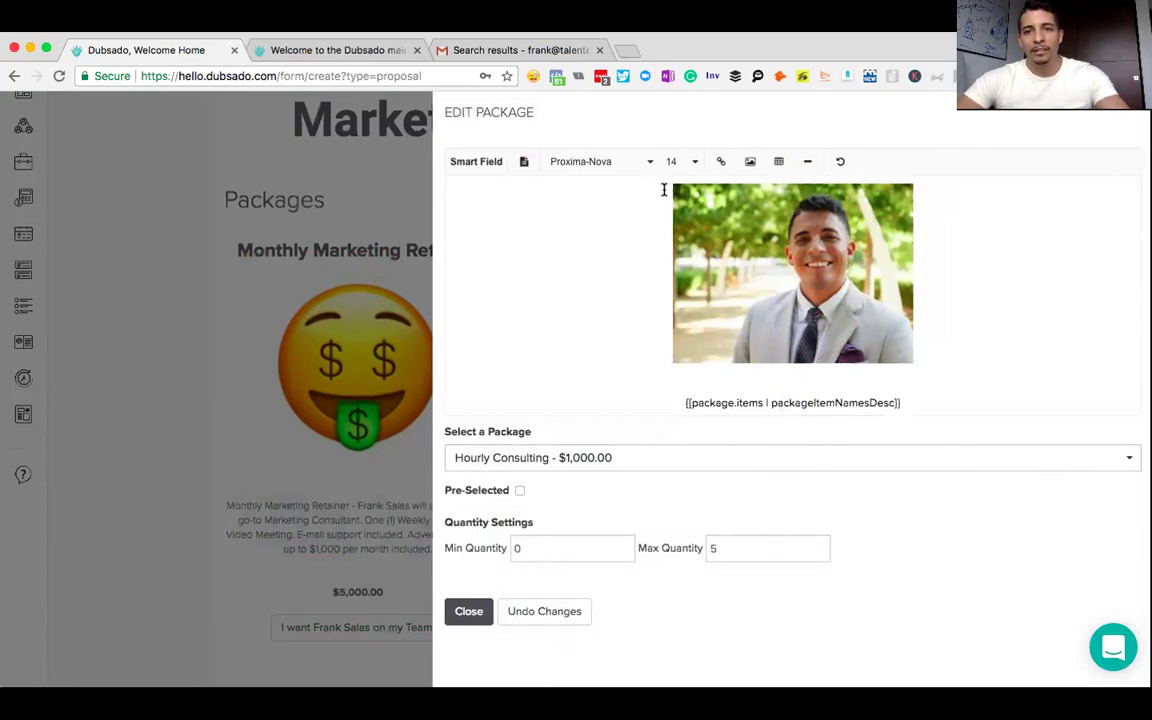
key("Return")
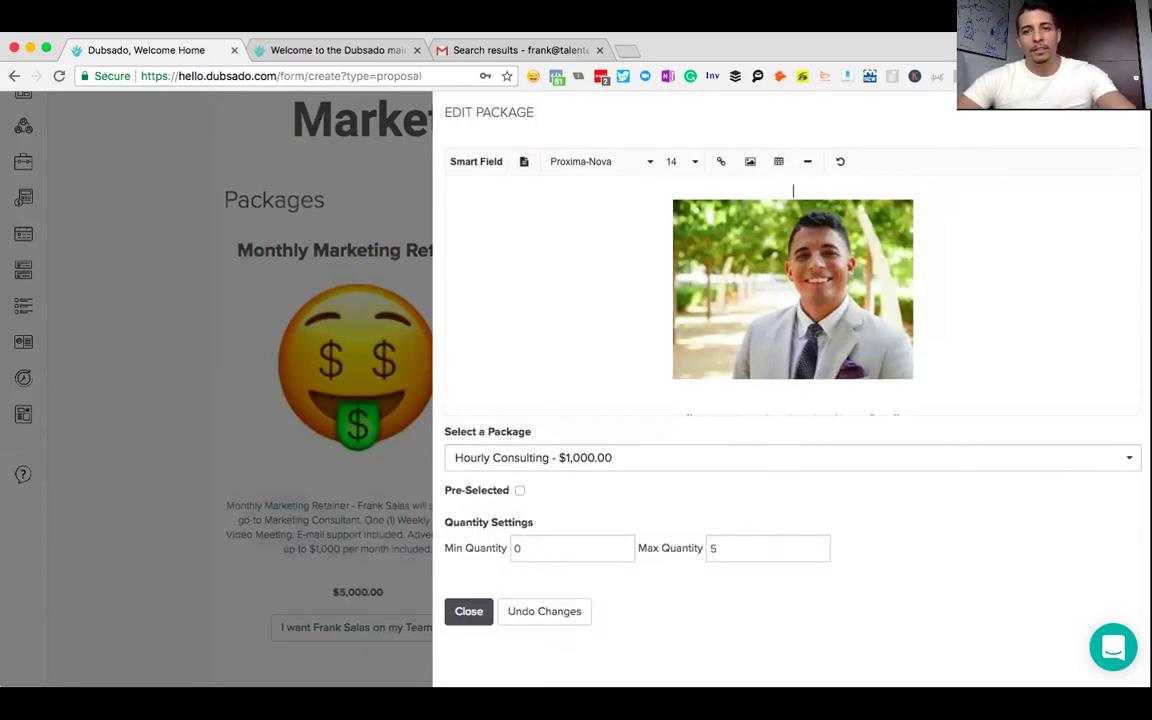
key("super+v")
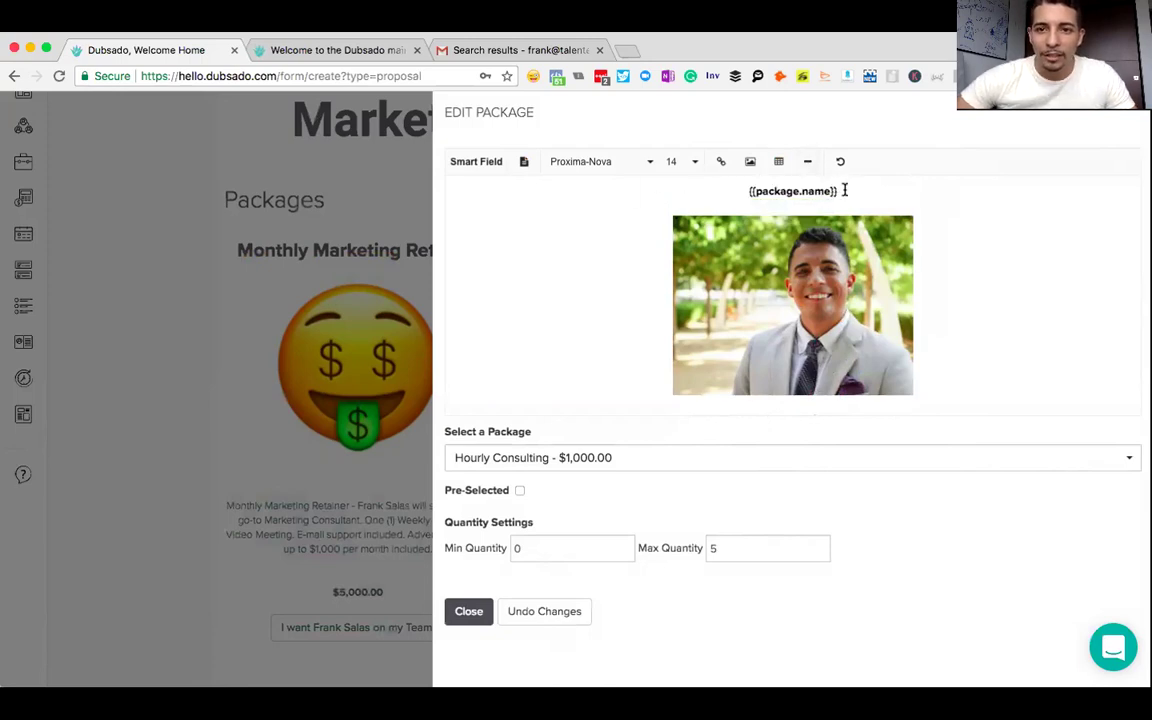
left_click_drag(840, 191, 750, 191)
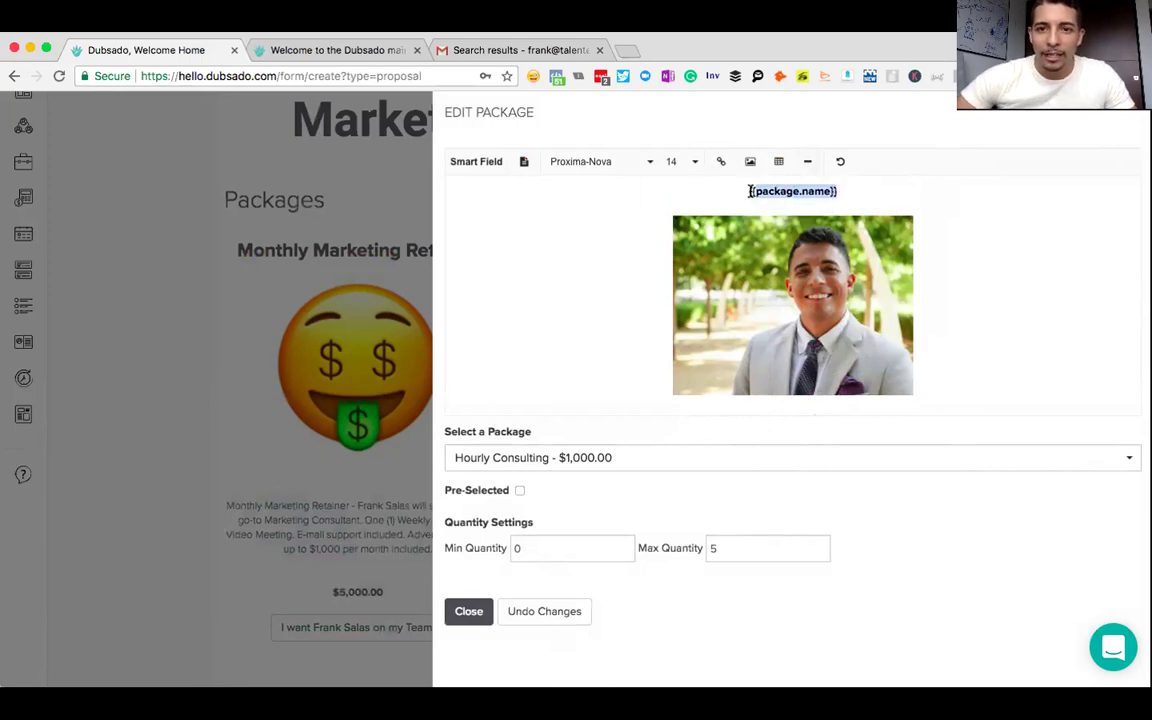
left_click(694, 162)
scroll(692, 362, "down", 1)
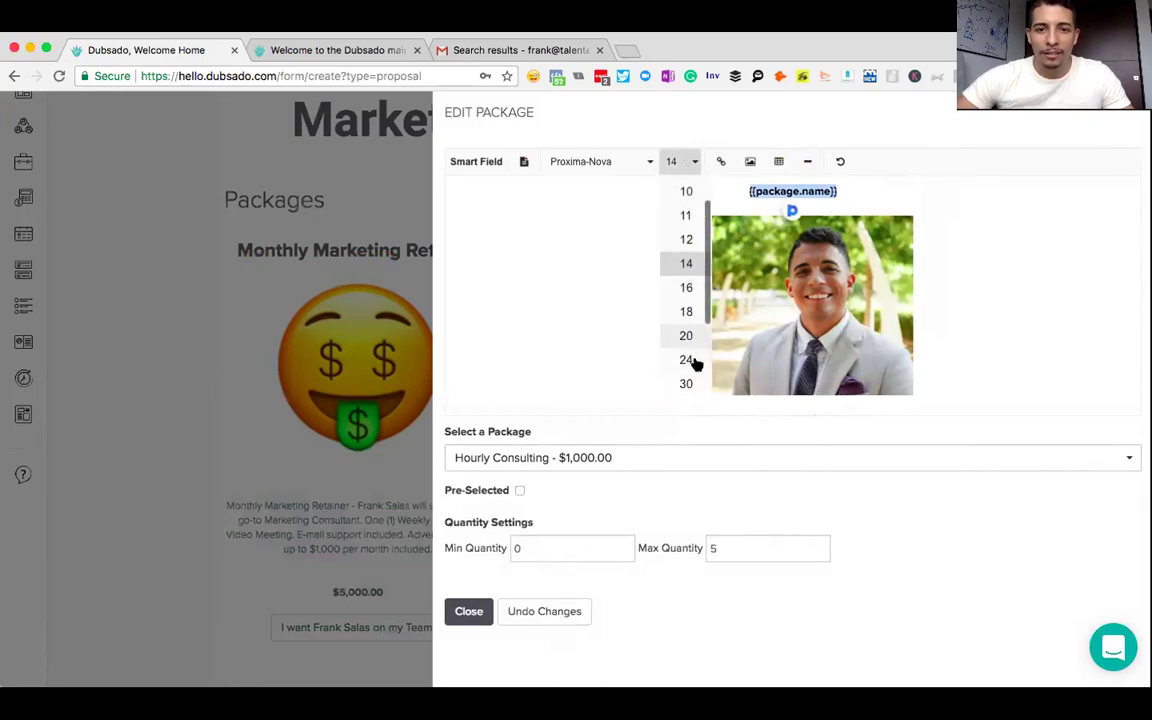
left_click(694, 363)
left_click(958, 223)
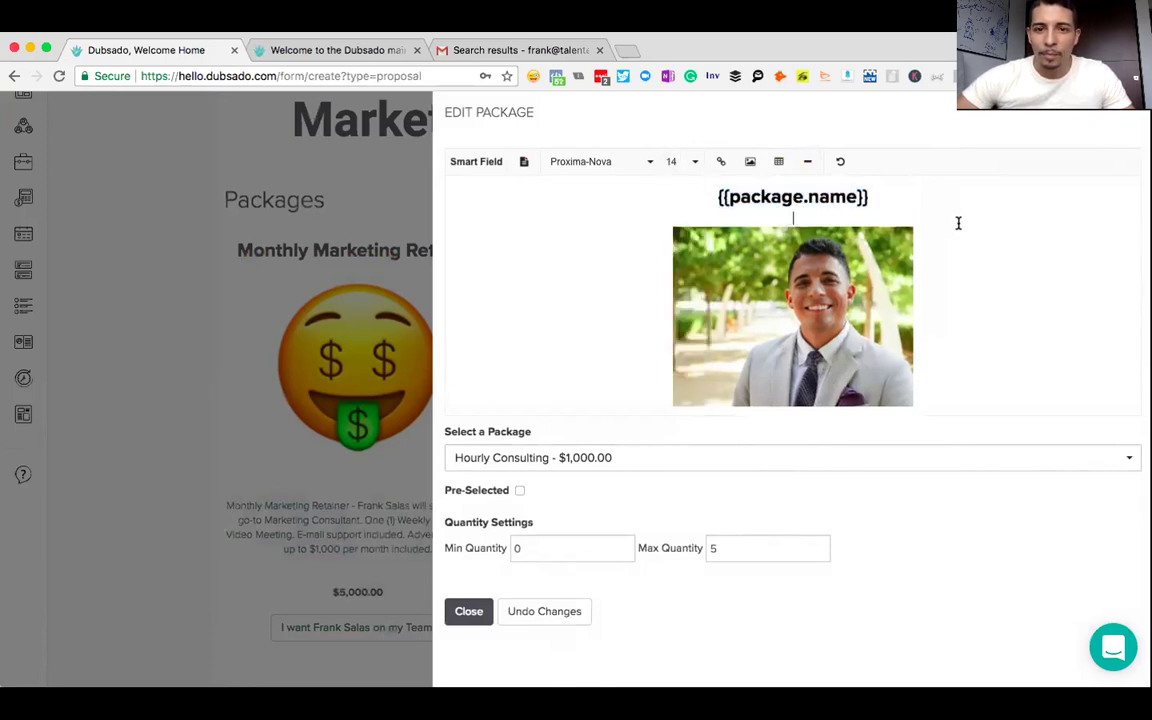
scroll(958, 223, "down", 3)
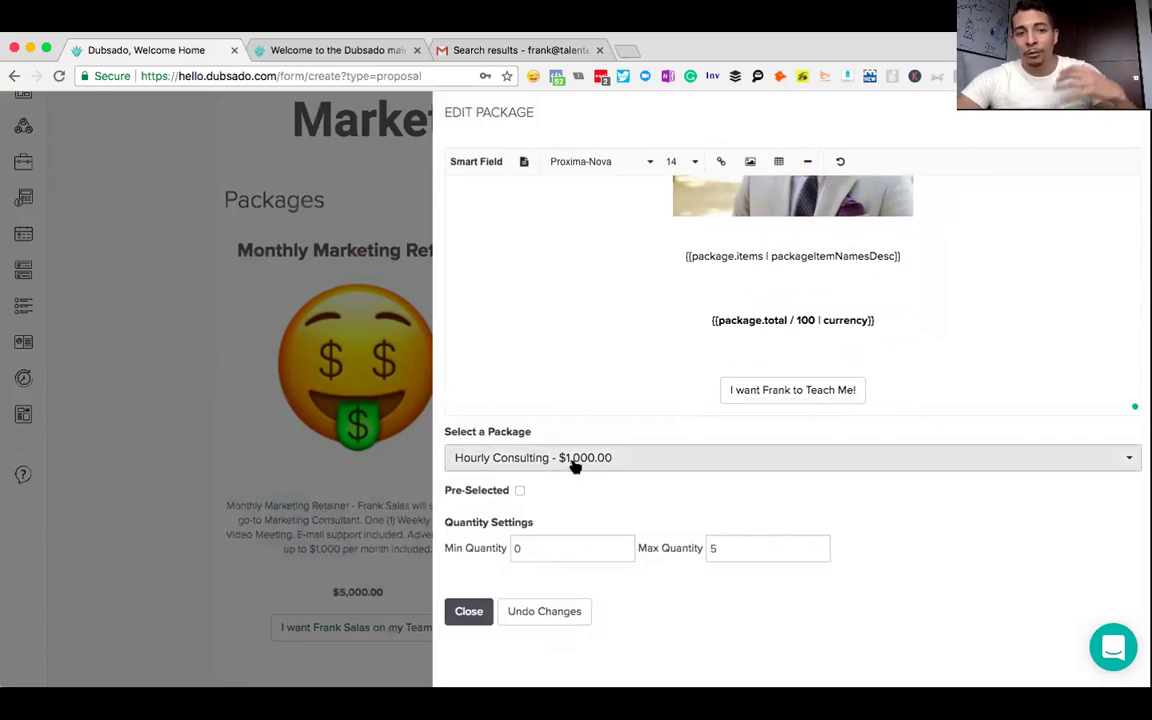
- Close the Hourly Consulting editor and review both package headings on the proposal page
left_click(468, 611)
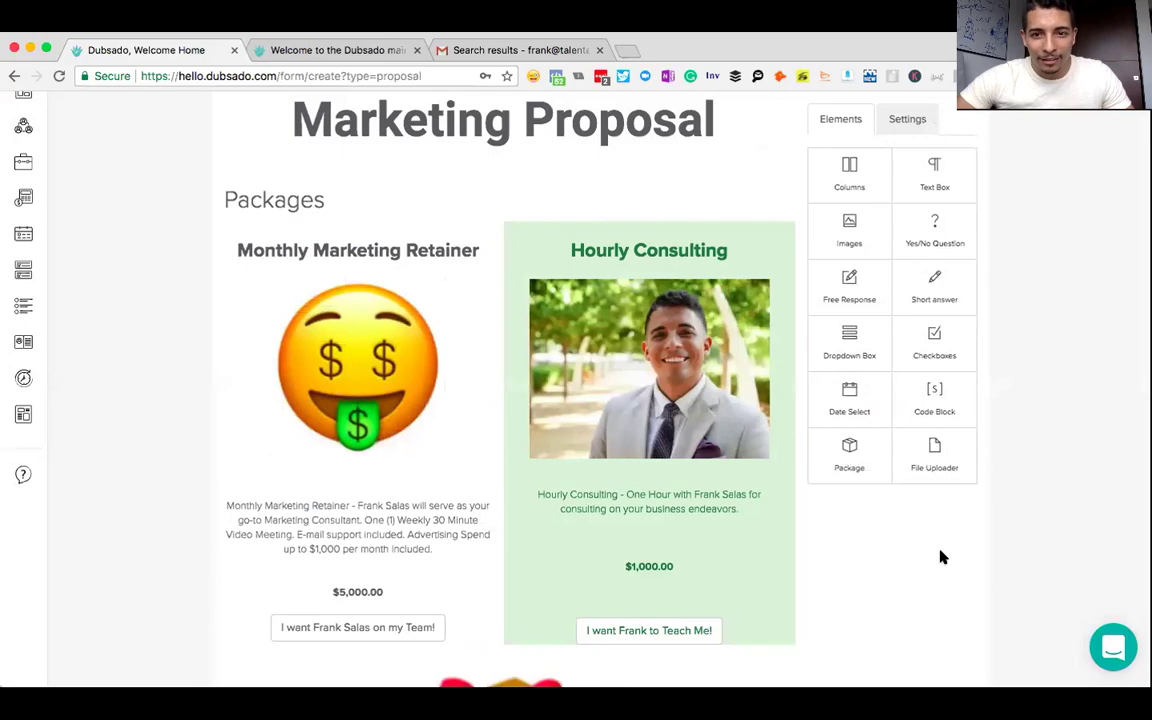
scroll(935, 586, "down", 2)
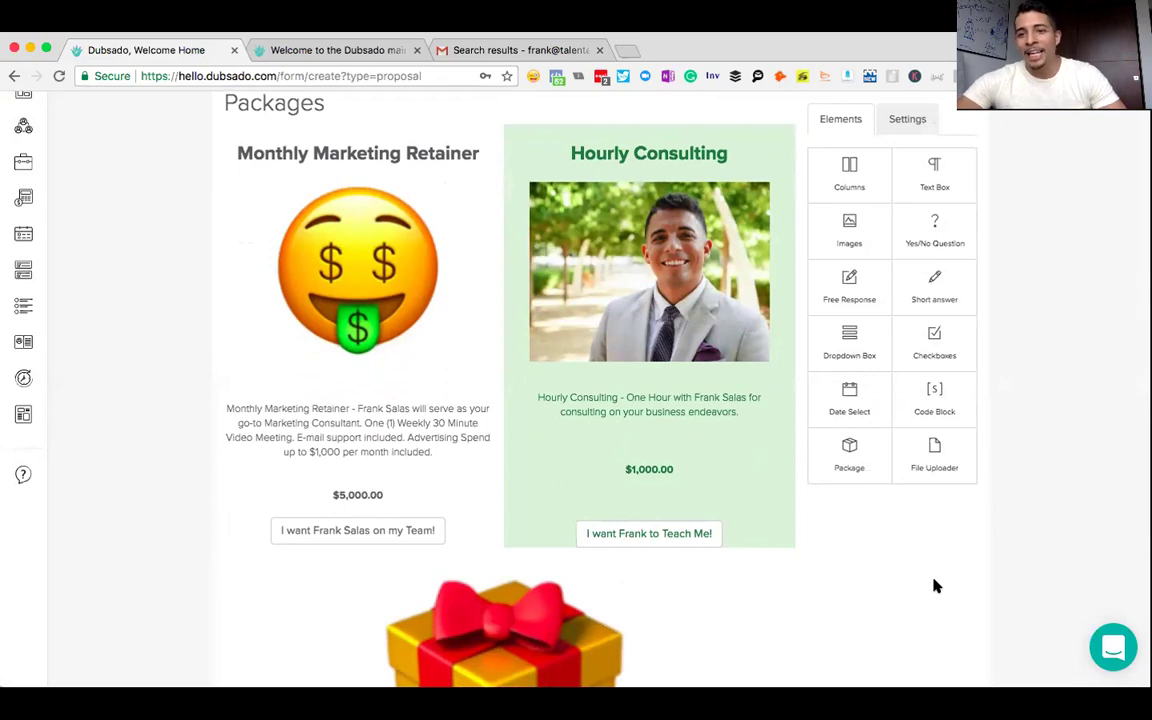
scroll(935, 586, "down", 6)
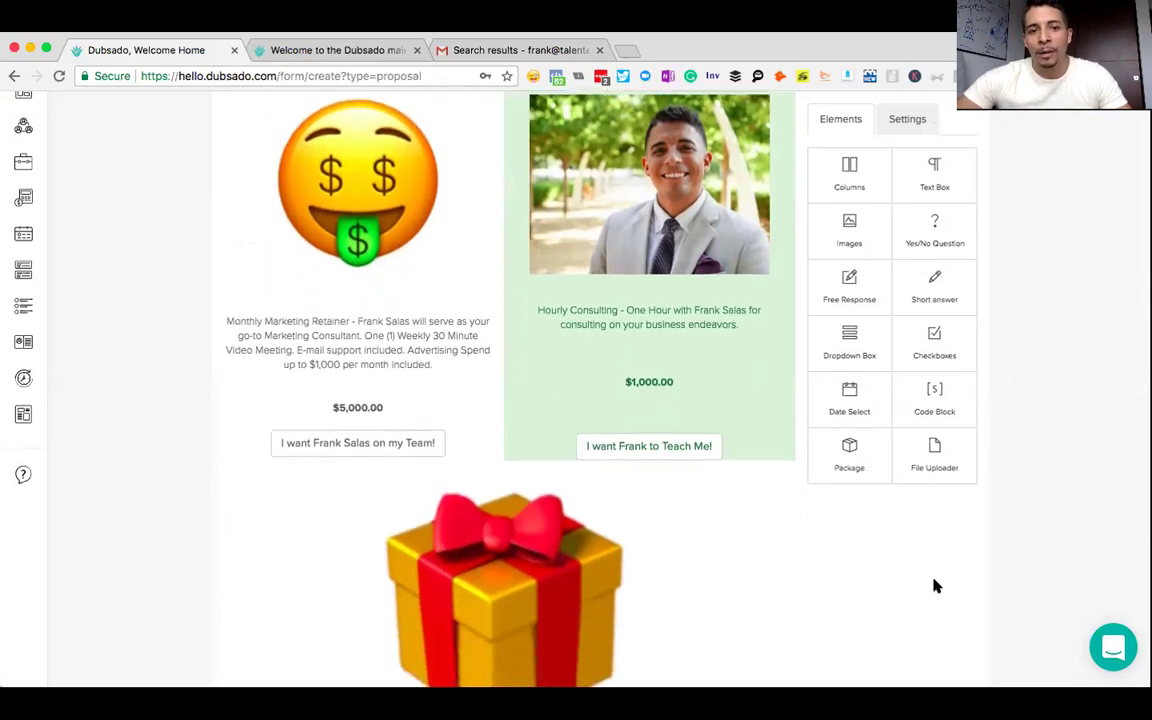
scroll(935, 586, "up", 9)
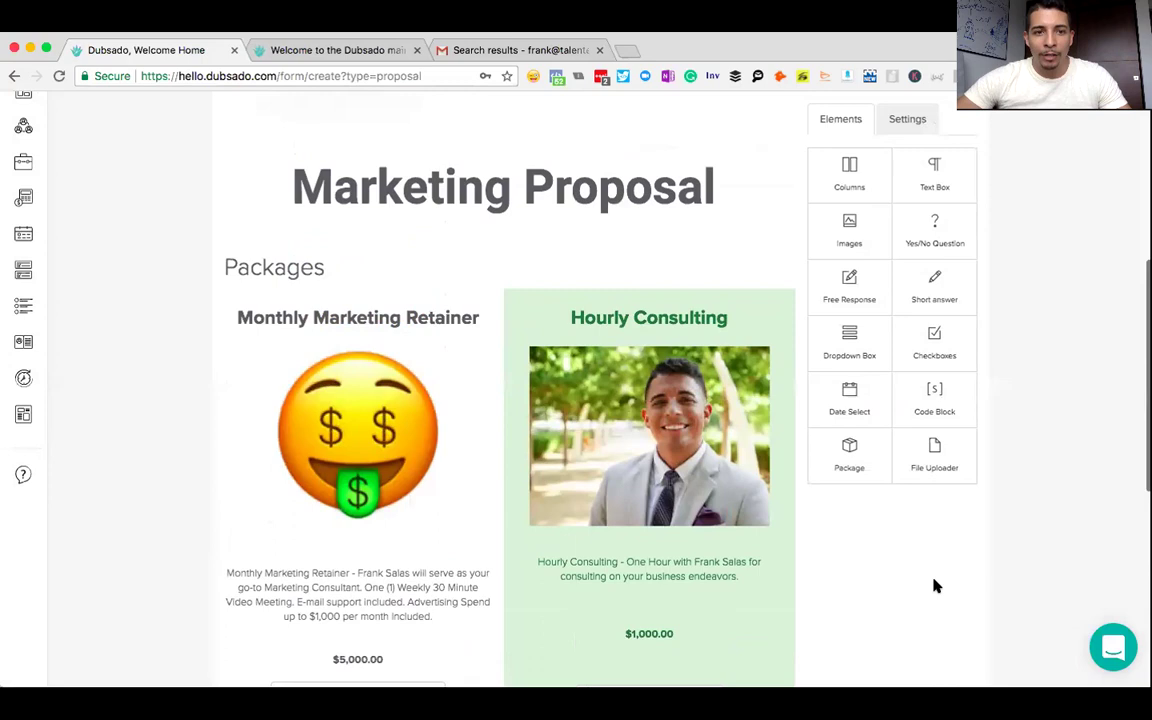
scroll(935, 586, "down", 2)
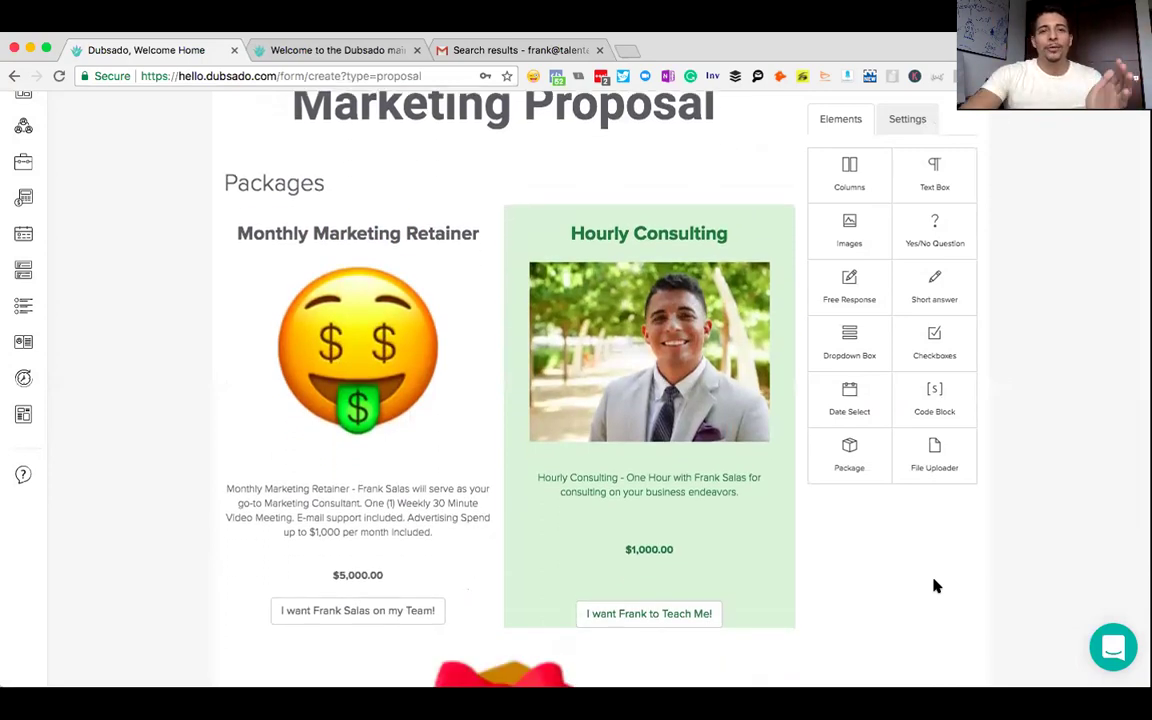
scroll(935, 586, "up", 5)
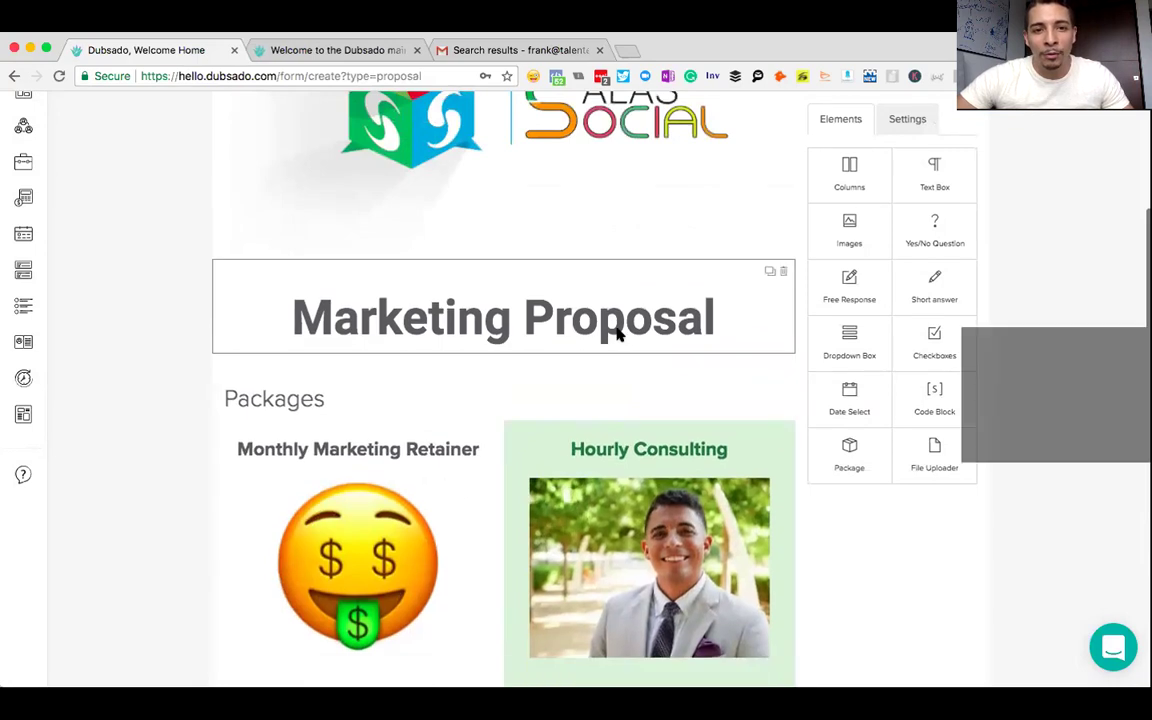
- Add the line 'How would you like to engage me?' under the title at size 30
left_click(617, 335)
left_click(1017, 250)
key("Return")
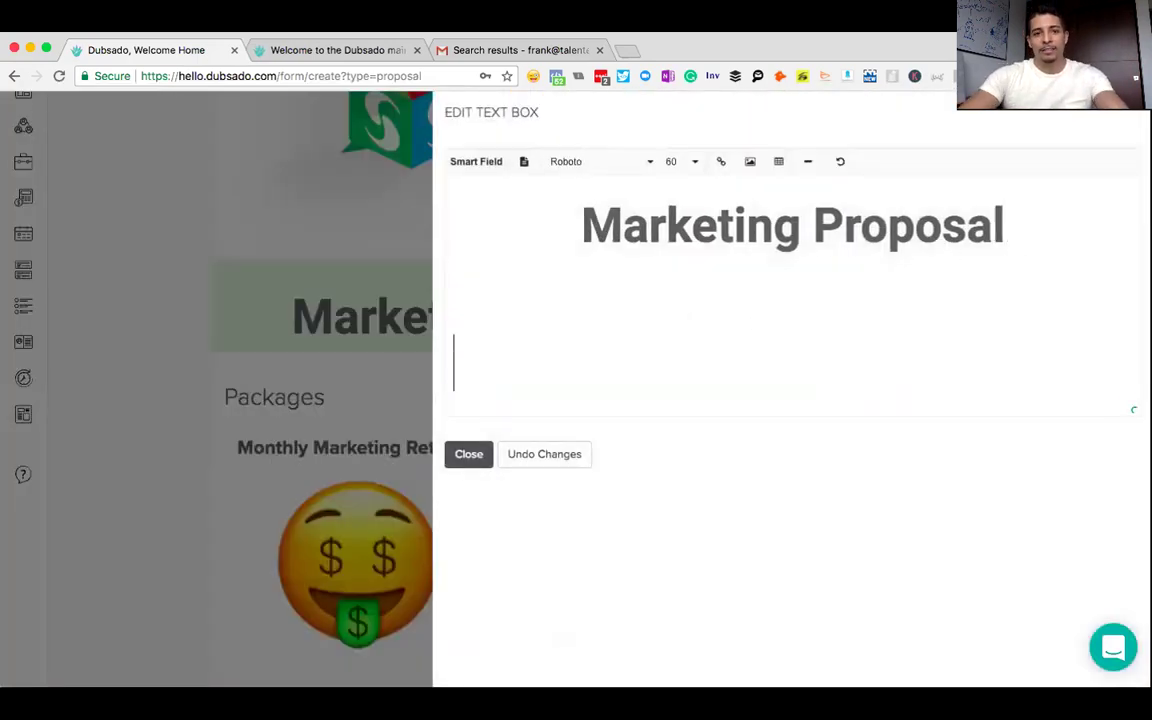
type("How ")
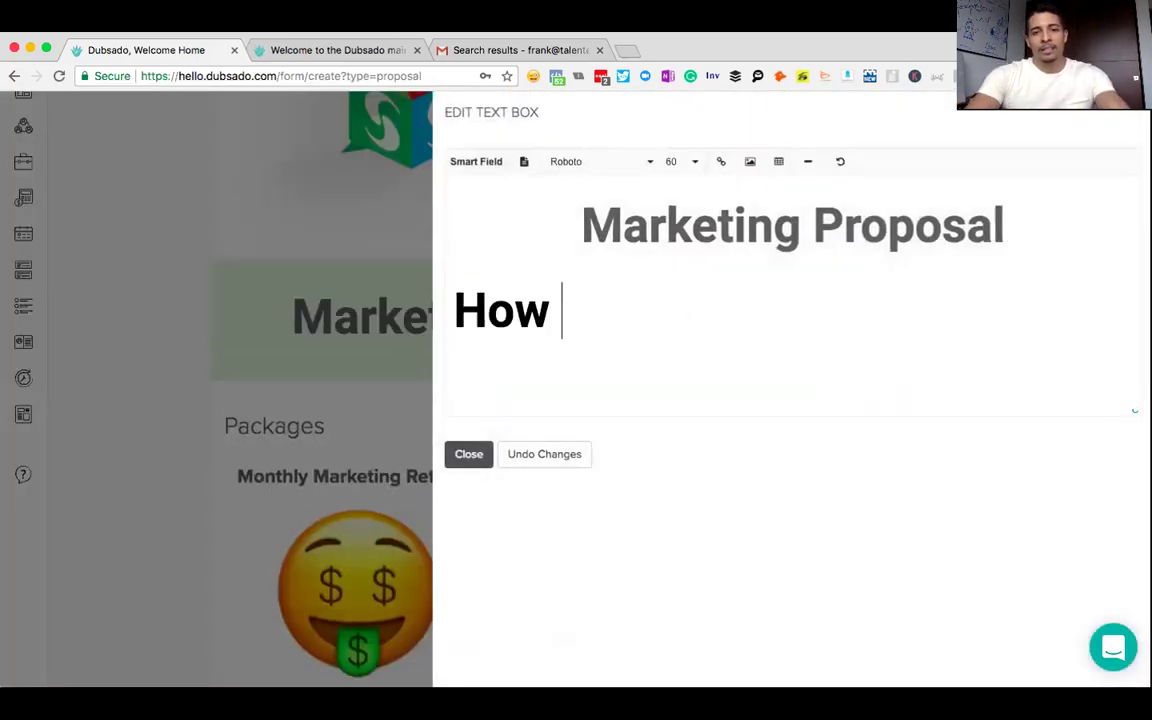
type("would you like to en")
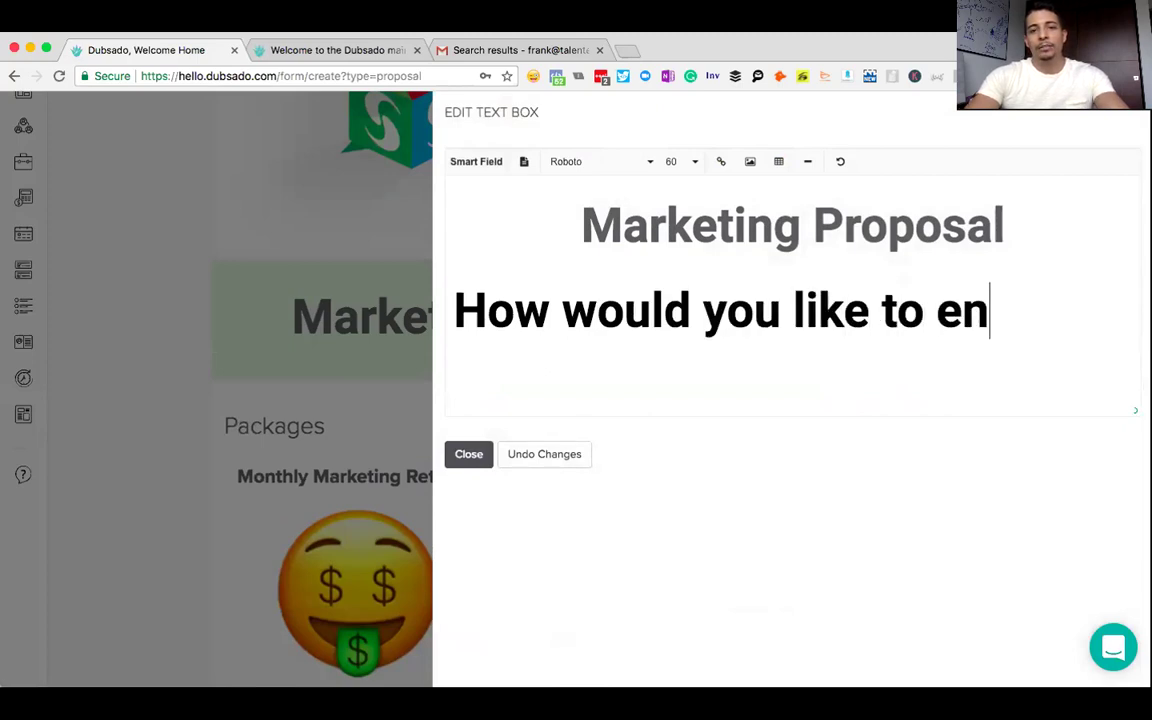
type("gage me?")
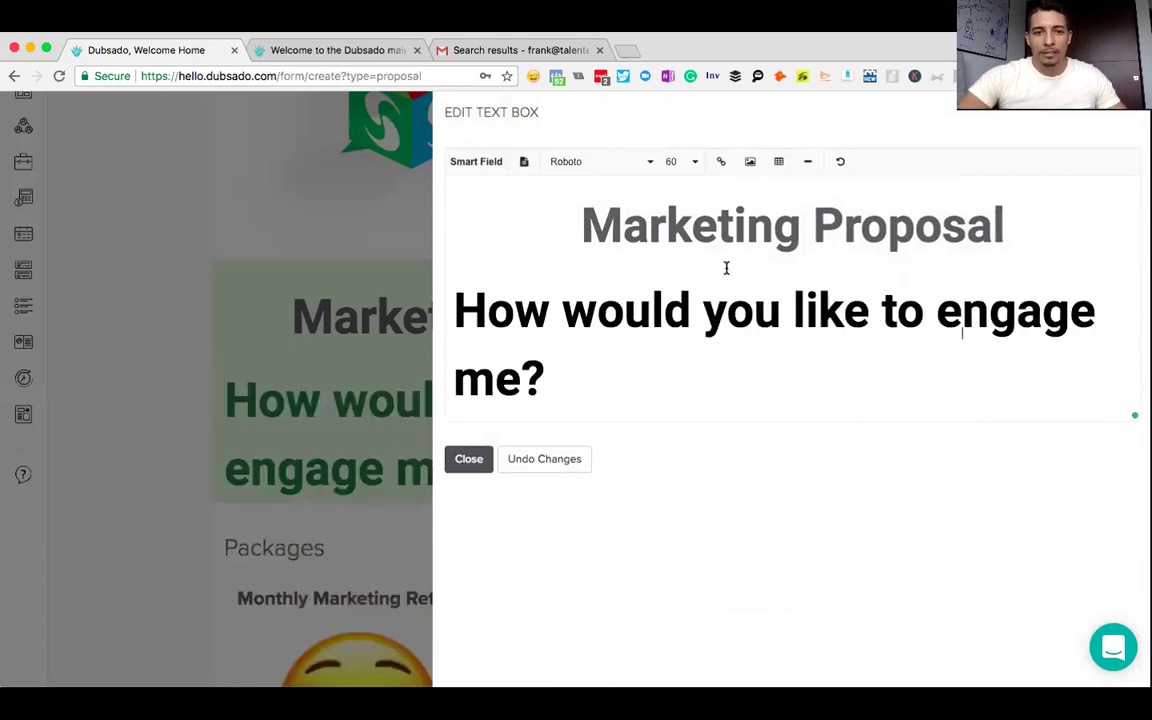
left_click_drag(538, 382, 455, 311)
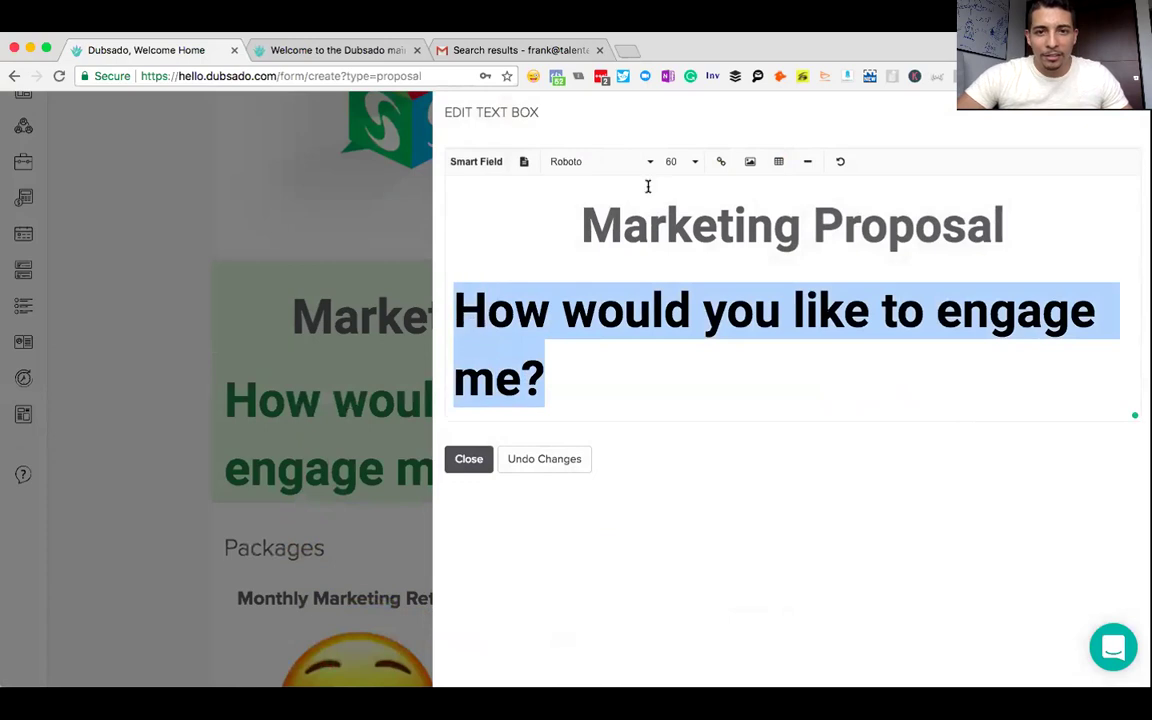
left_click(687, 161)
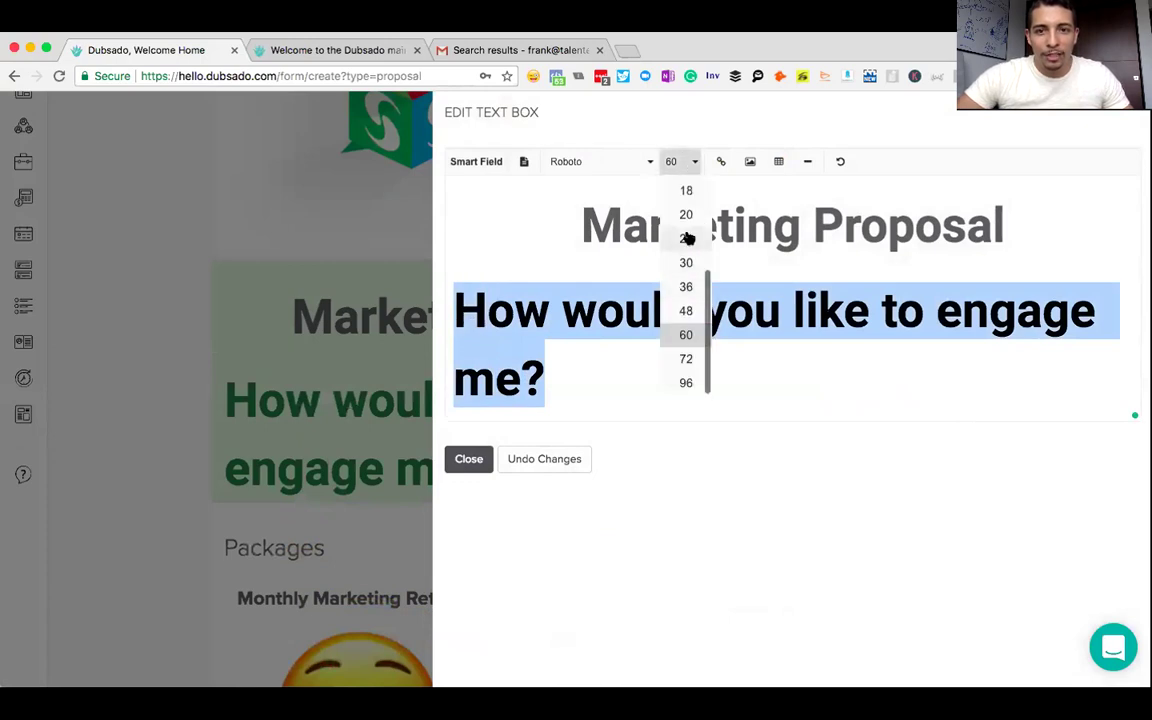
left_click(686, 264)
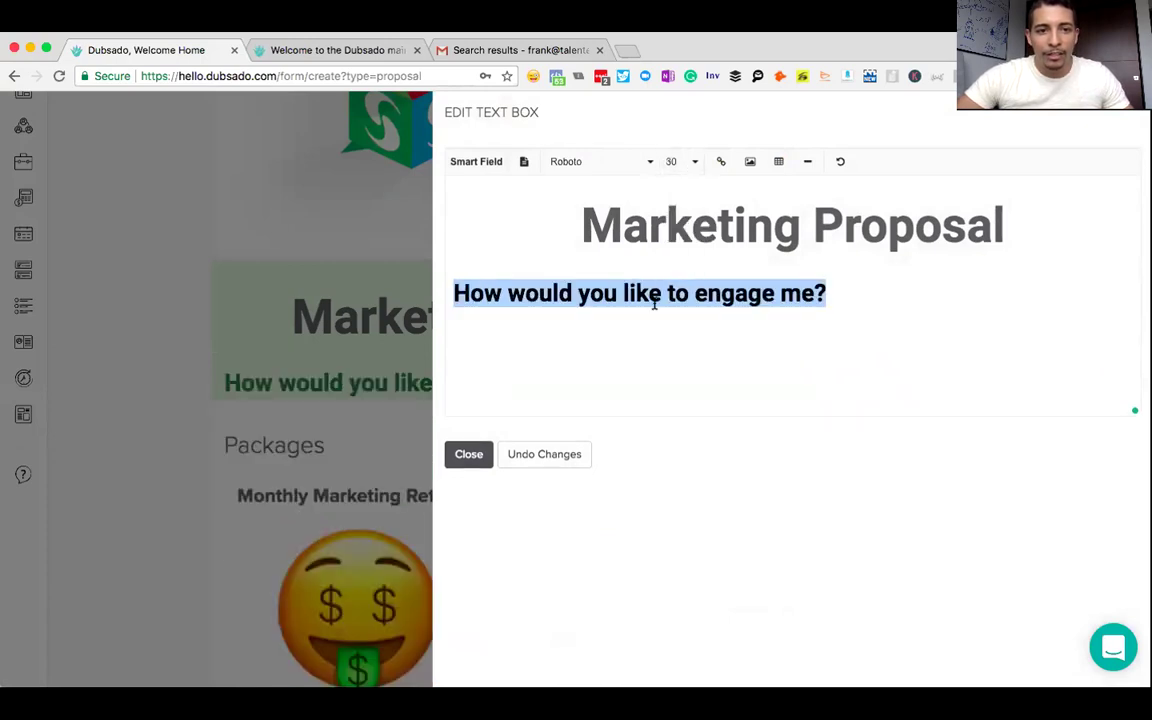
- Centre-align the engage-me question and finish editing the text box
left_click(526, 165)
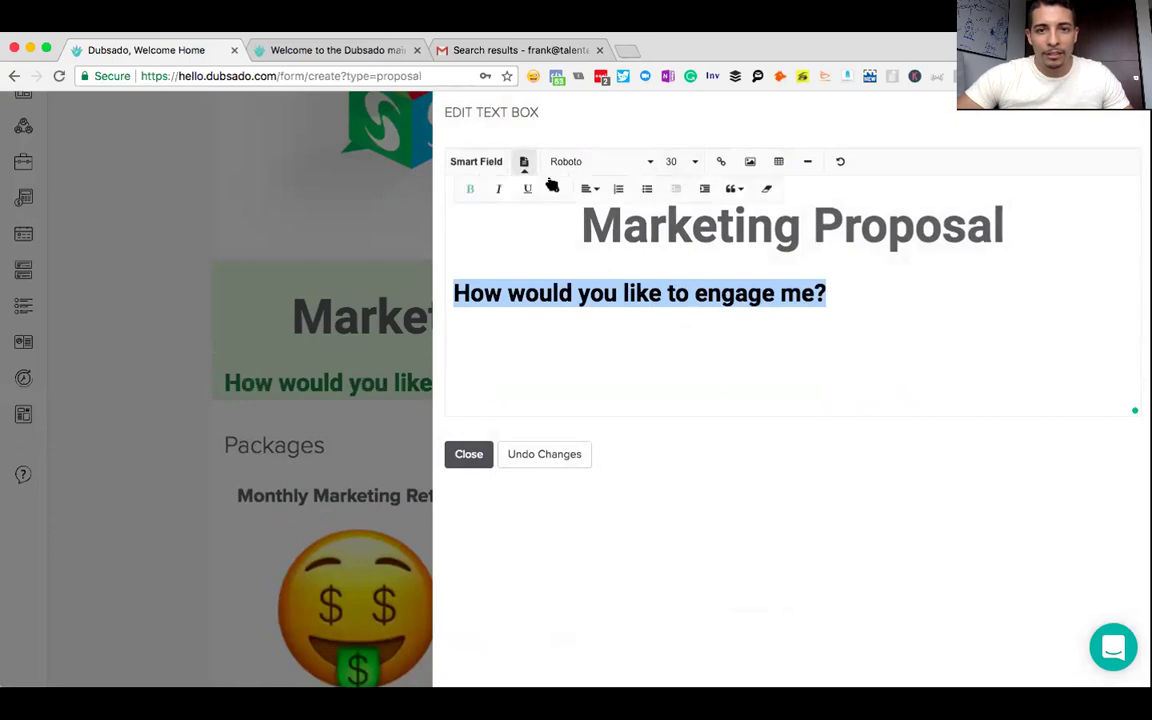
left_click(588, 189)
left_click(605, 243)
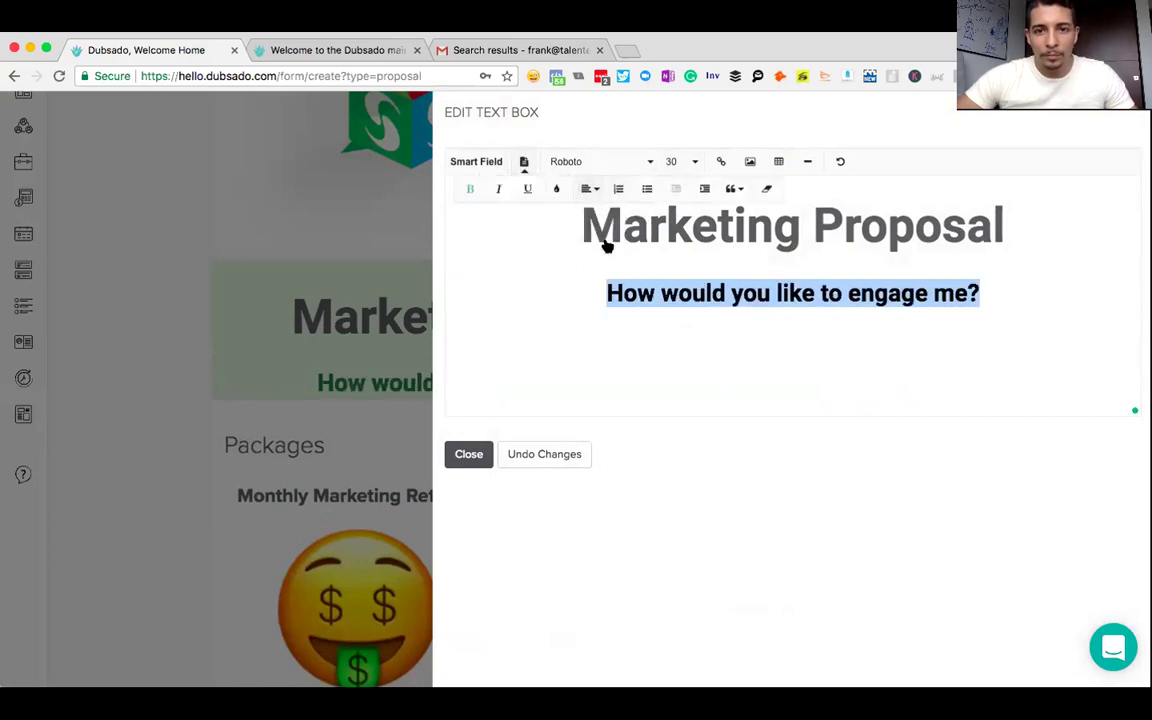
left_click(482, 455)
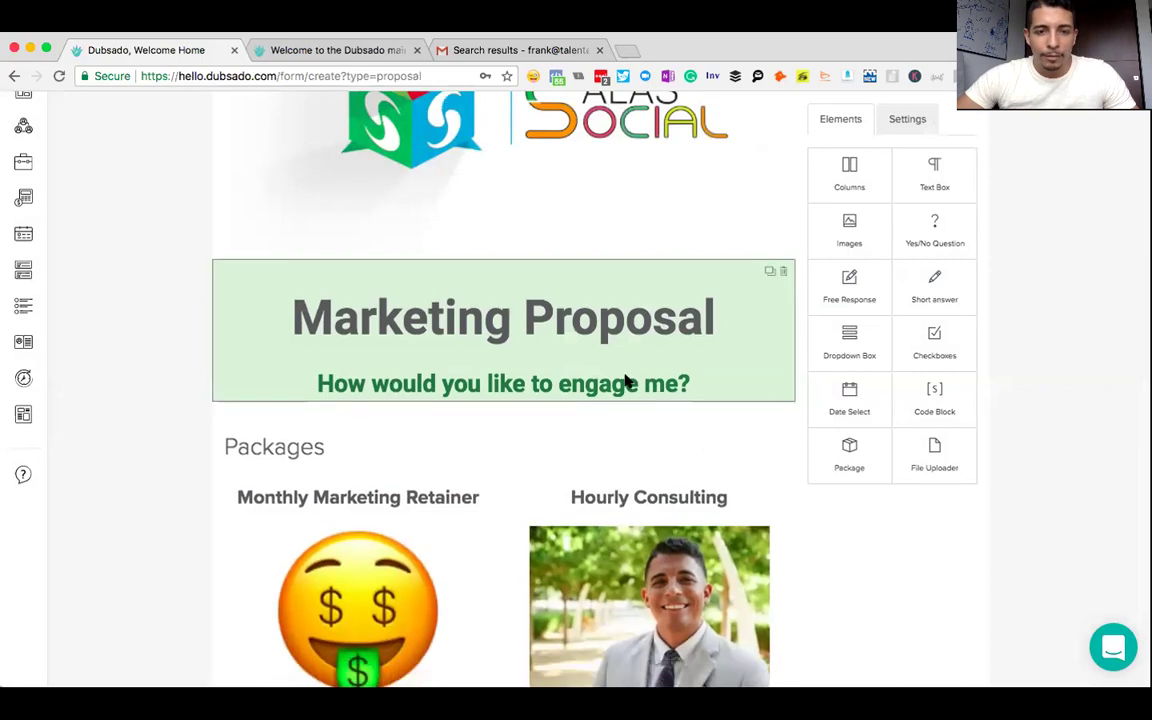
scroll(170, 350, "up", 3)
scroll(170, 350, "up", 5)
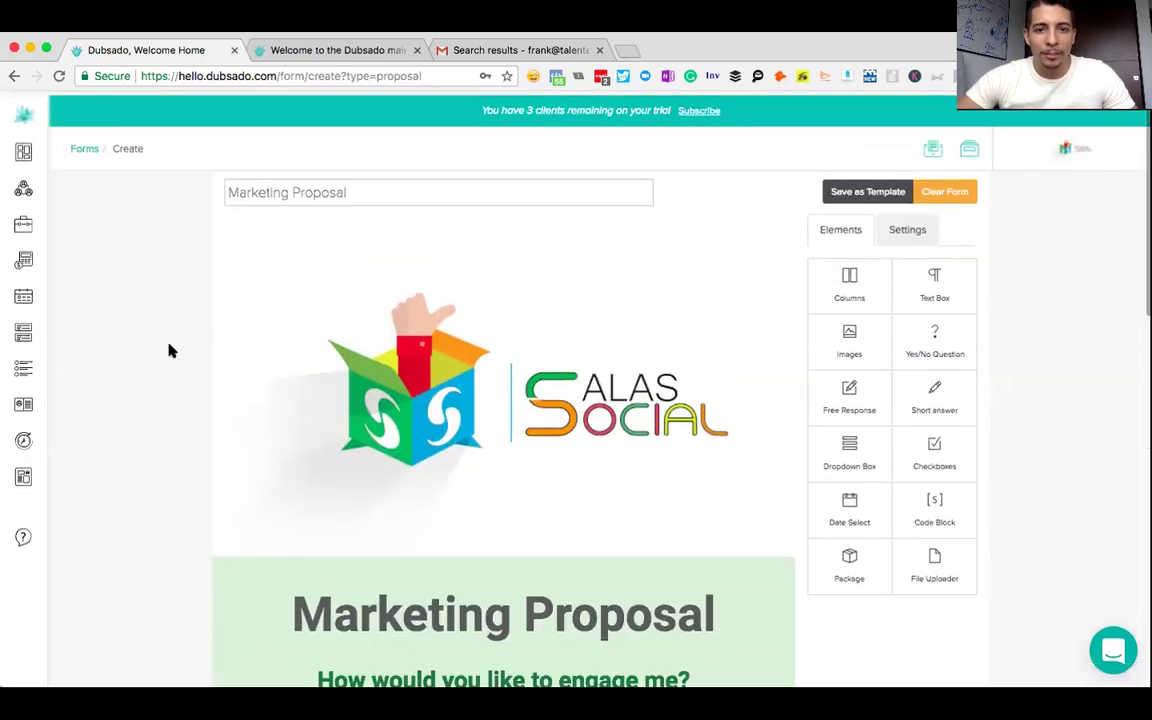
scroll(170, 350, "down", 2)
scroll(170, 350, "down", 5)
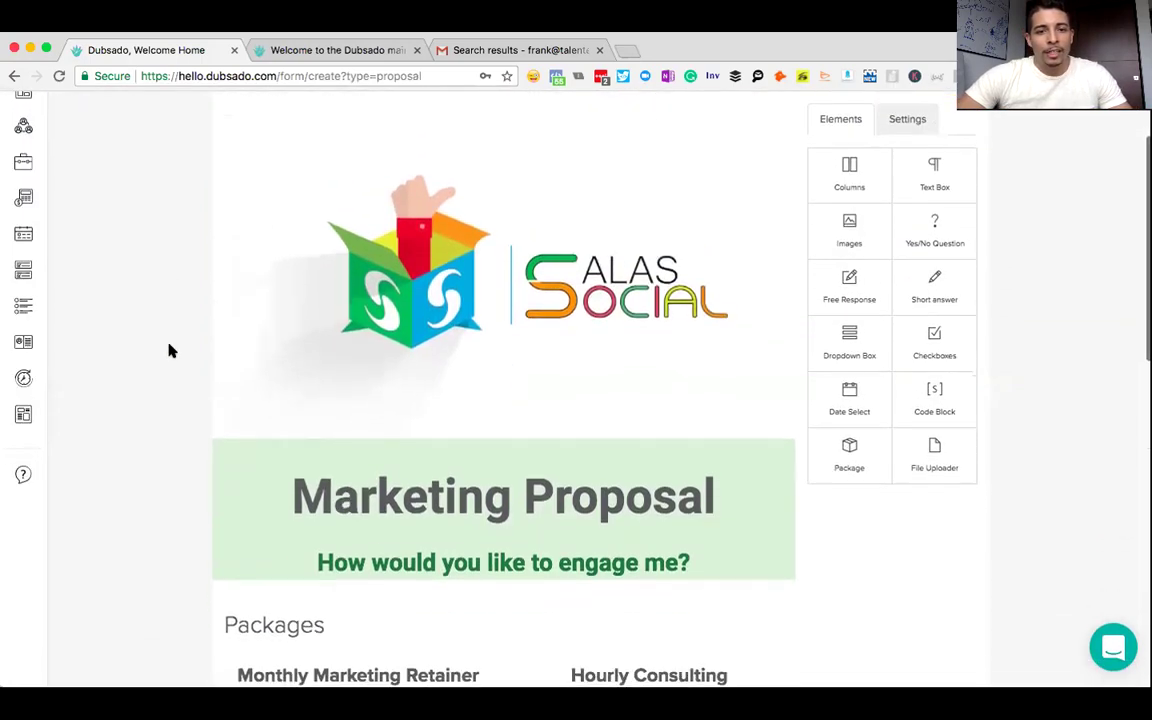
scroll(170, 350, "down", 3)
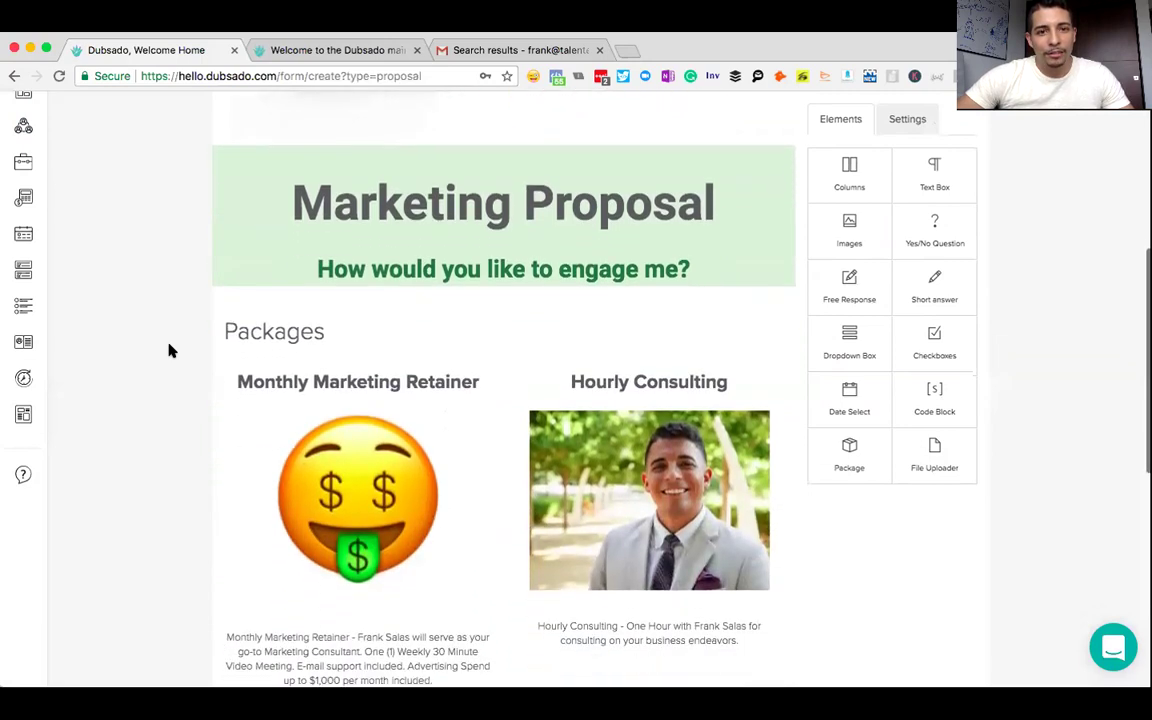
scroll(170, 350, "down", 3)
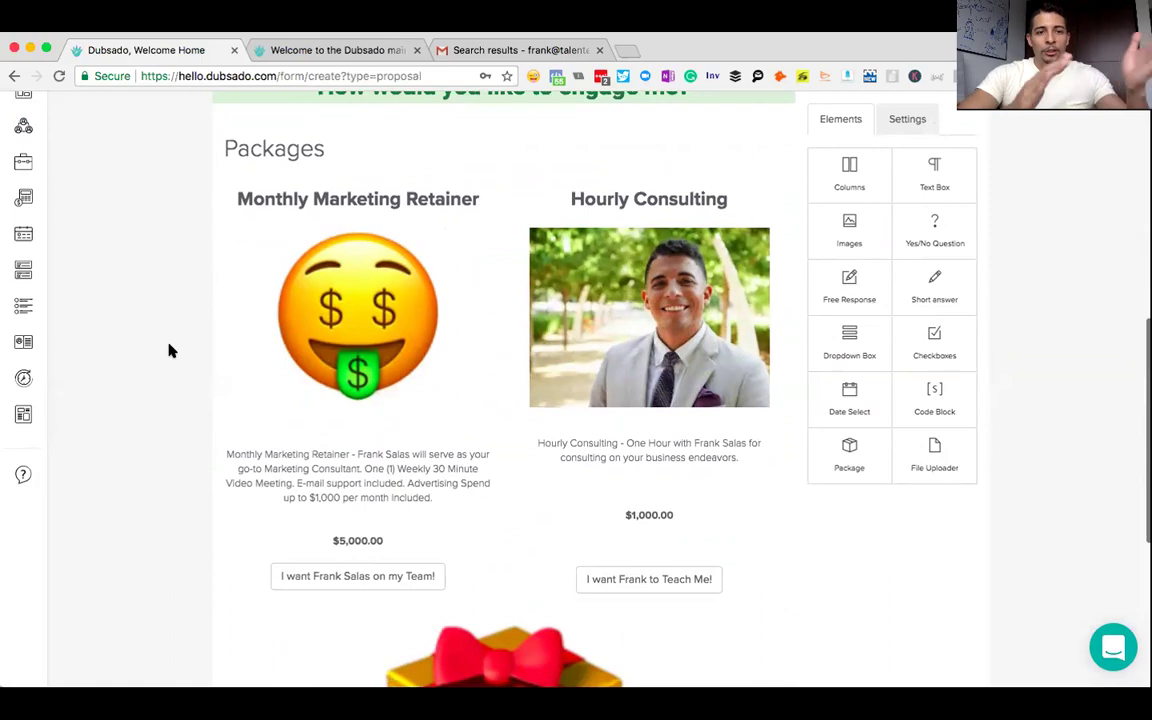
scroll(250, 370, "down", 5)
scroll(476, 471, "down", 3)
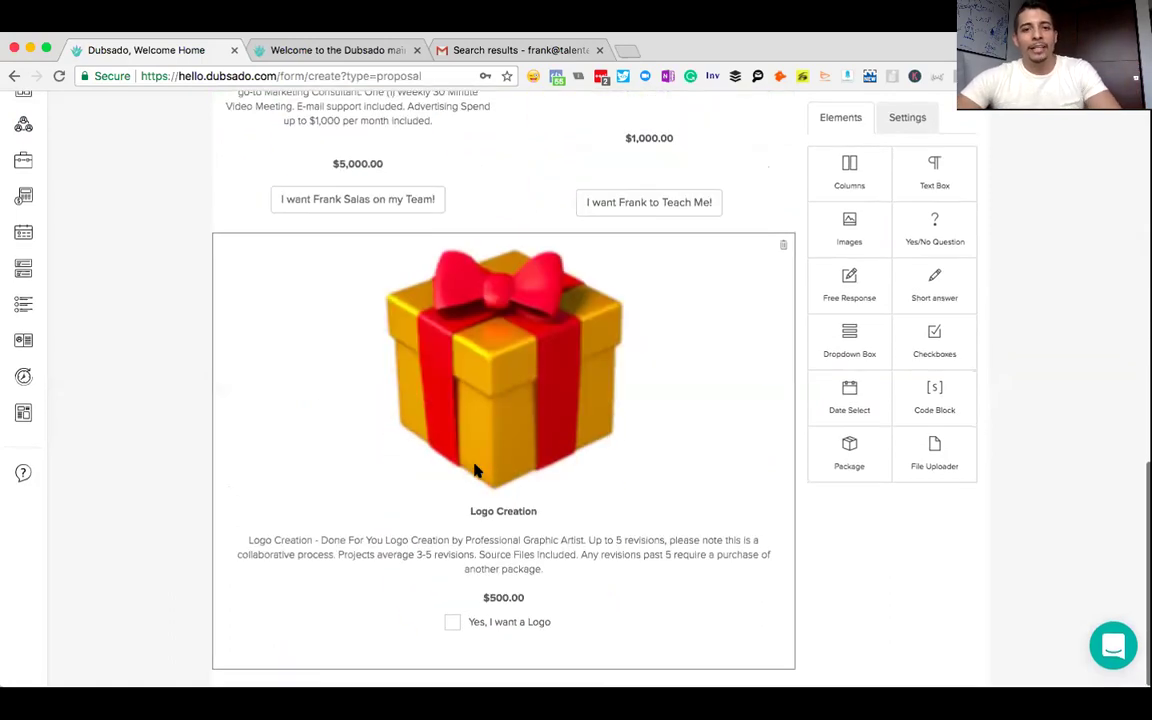
scroll(472, 470, "up", 2)
left_click_drag(922, 180, 478, 457)
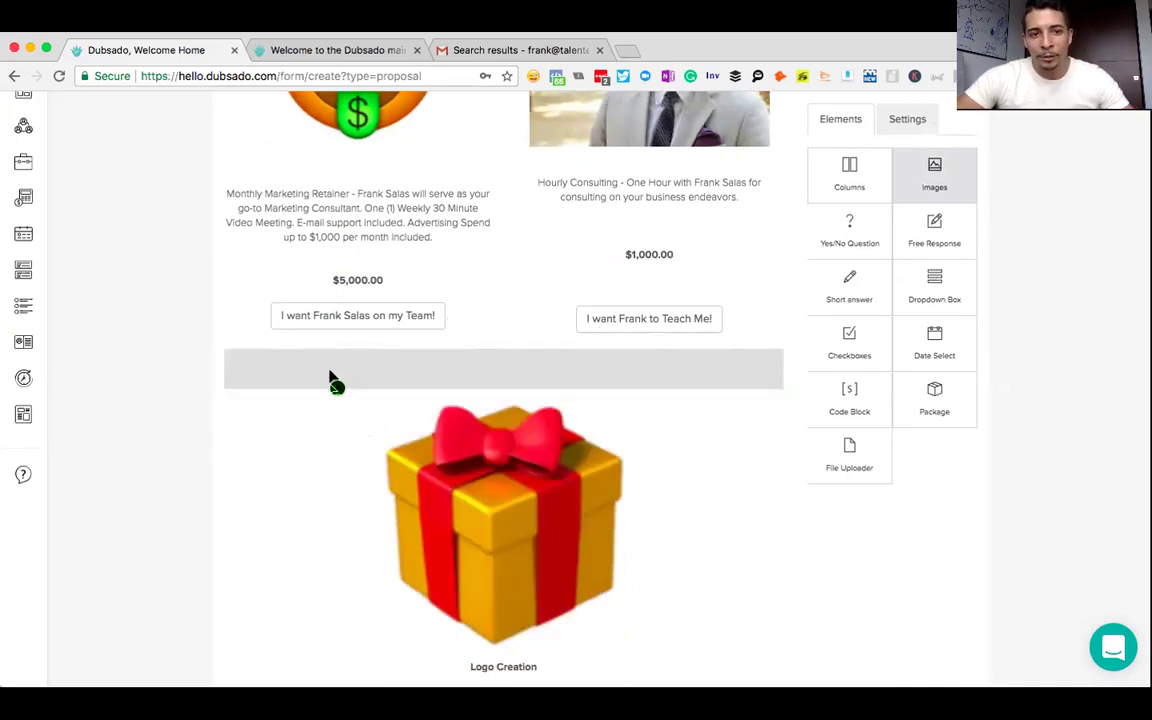
scroll(452, 428, "up", 5)
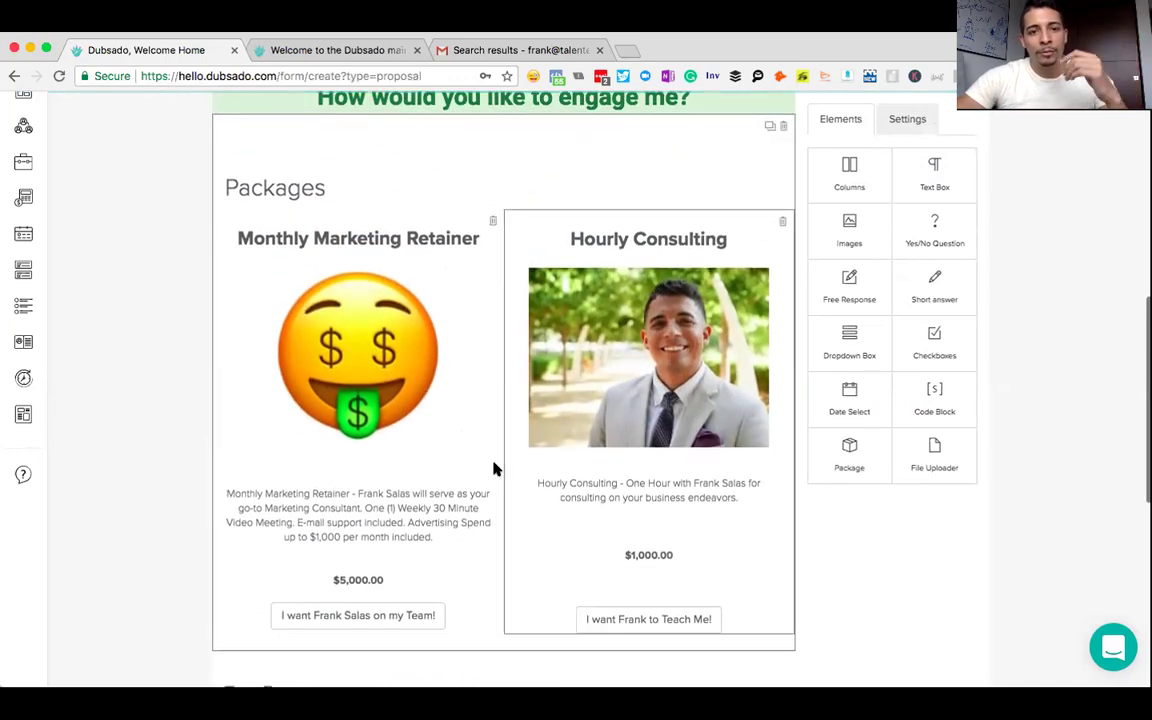
scroll(494, 468, "down", 3)
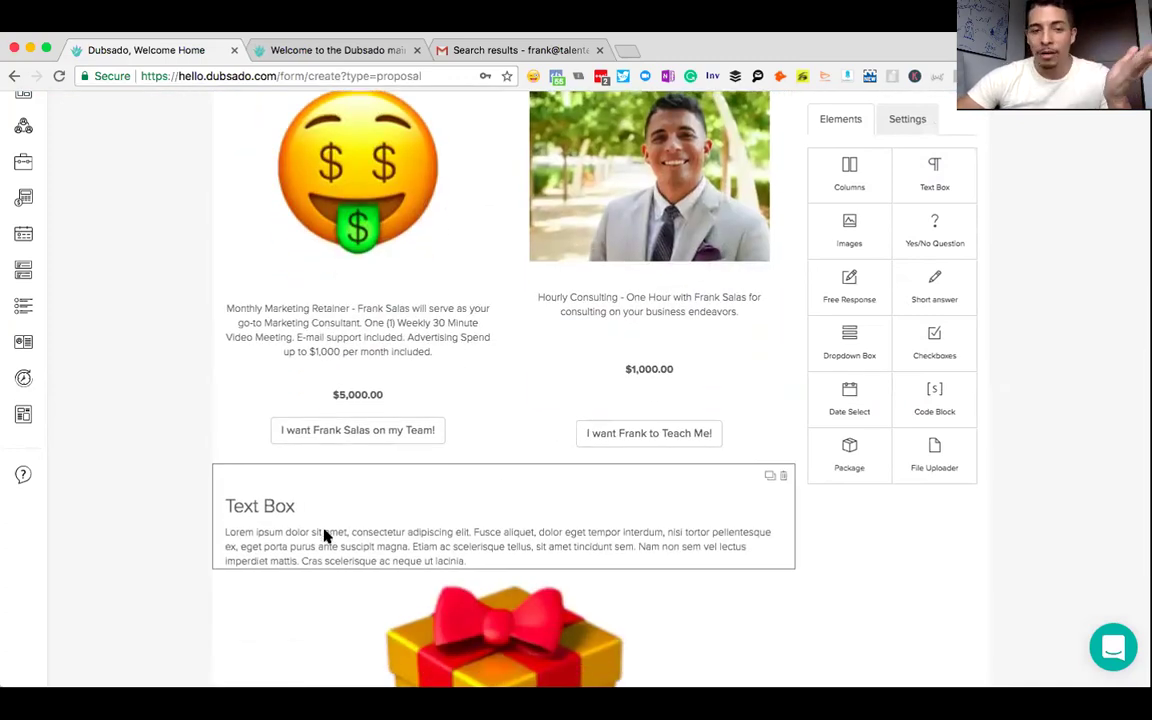
left_click(323, 536)
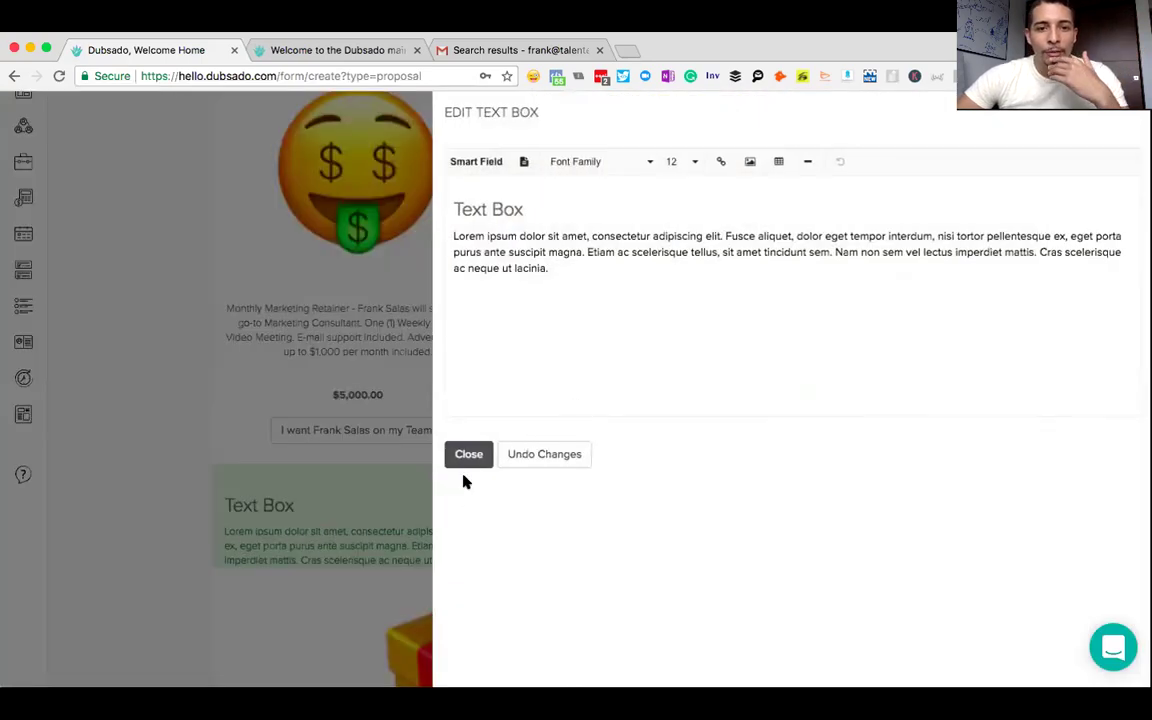
left_click(467, 455)
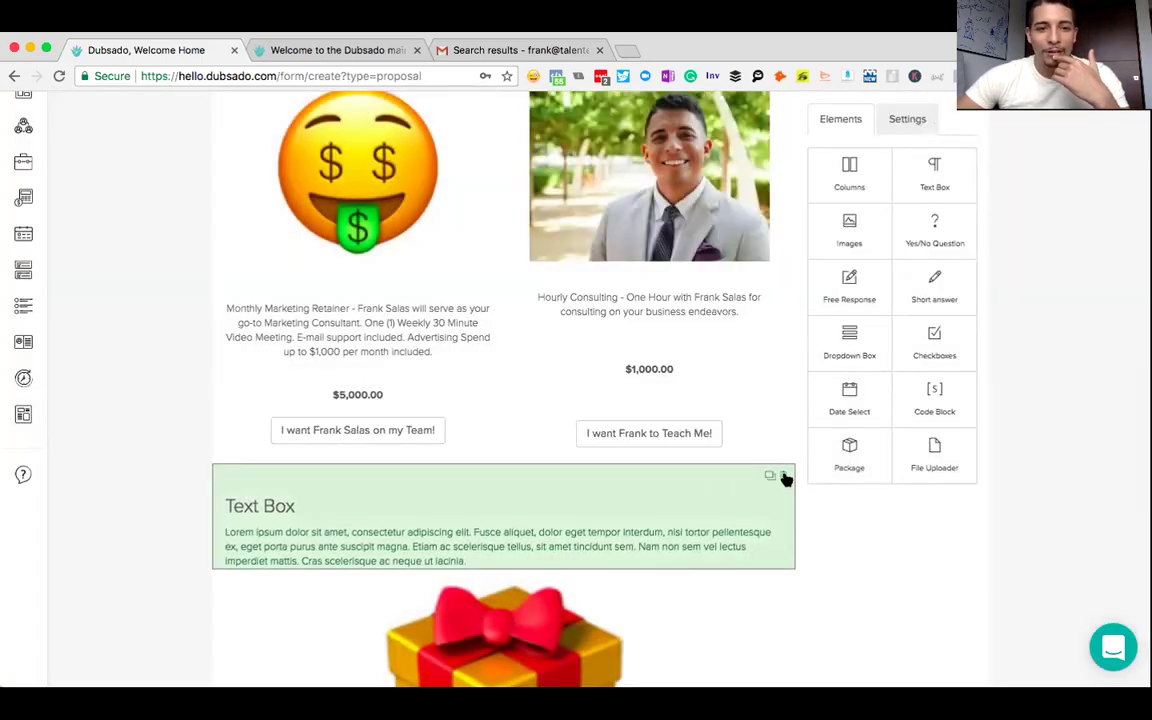
left_click(784, 477)
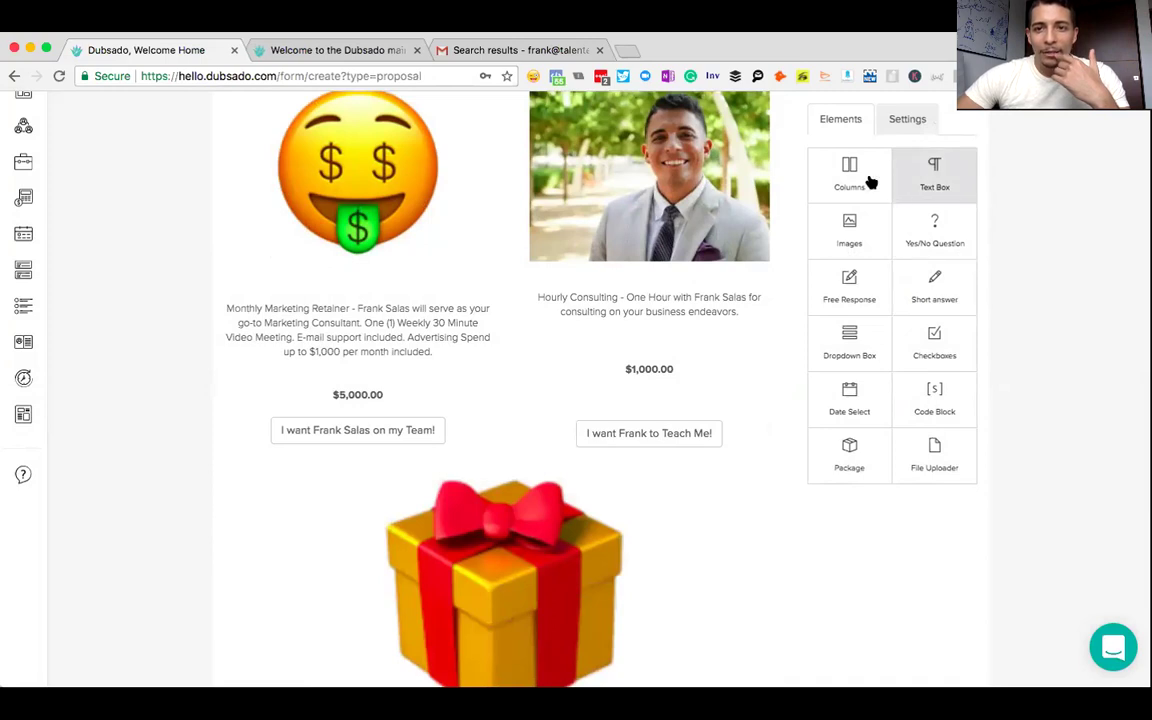
- Add a Columns section below Packages titled 'Upgrades' with three columns
left_click_drag(836, 185, 361, 515)
left_click(356, 518)
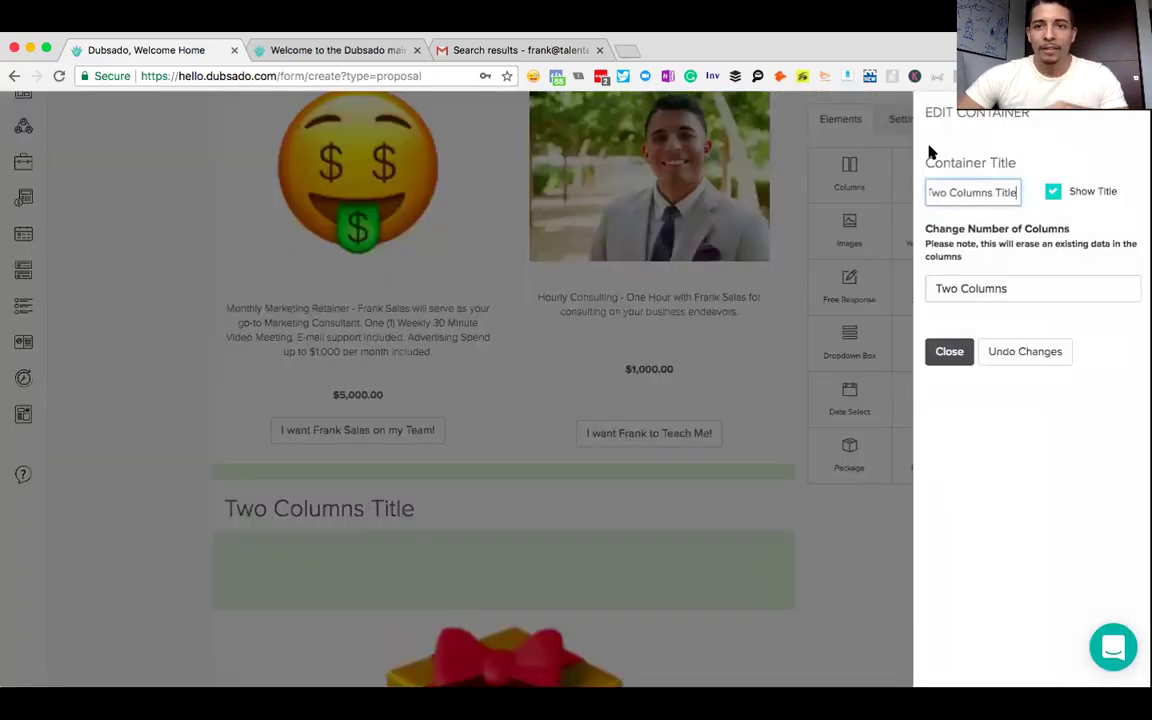
triple_click(973, 191)
type("Add")
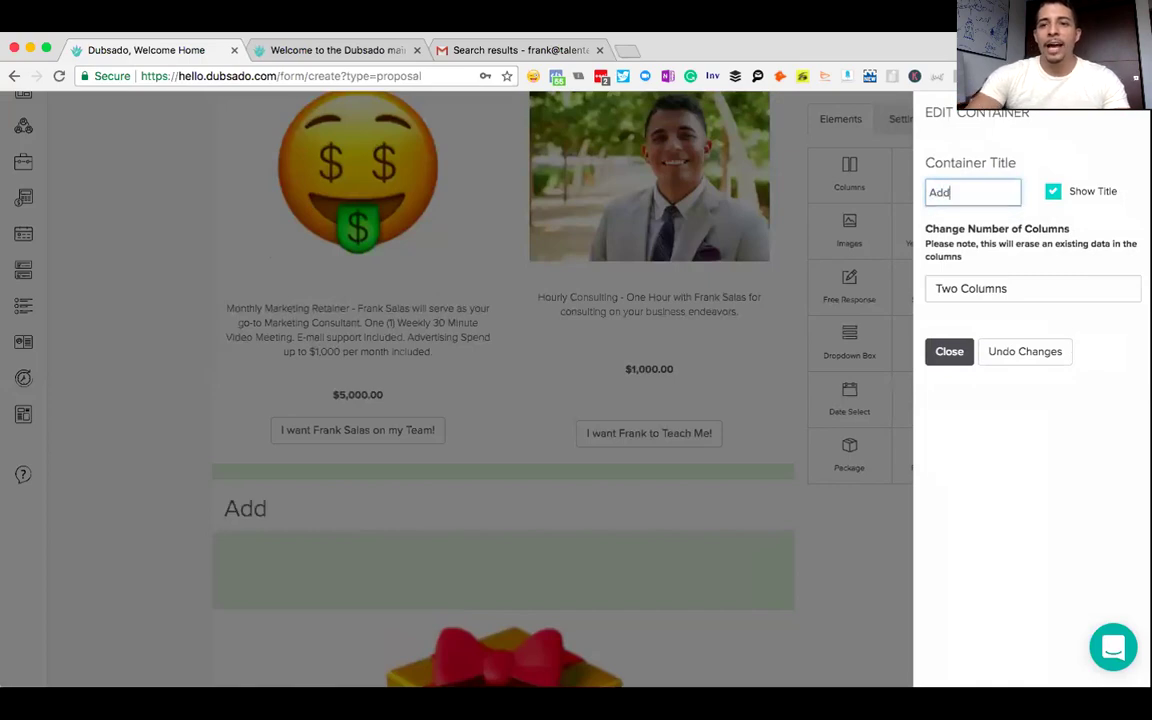
key("BackSpace")
key("BackSpace")
key("BackSpace")
key("BackSpace")
type("Upgrades")
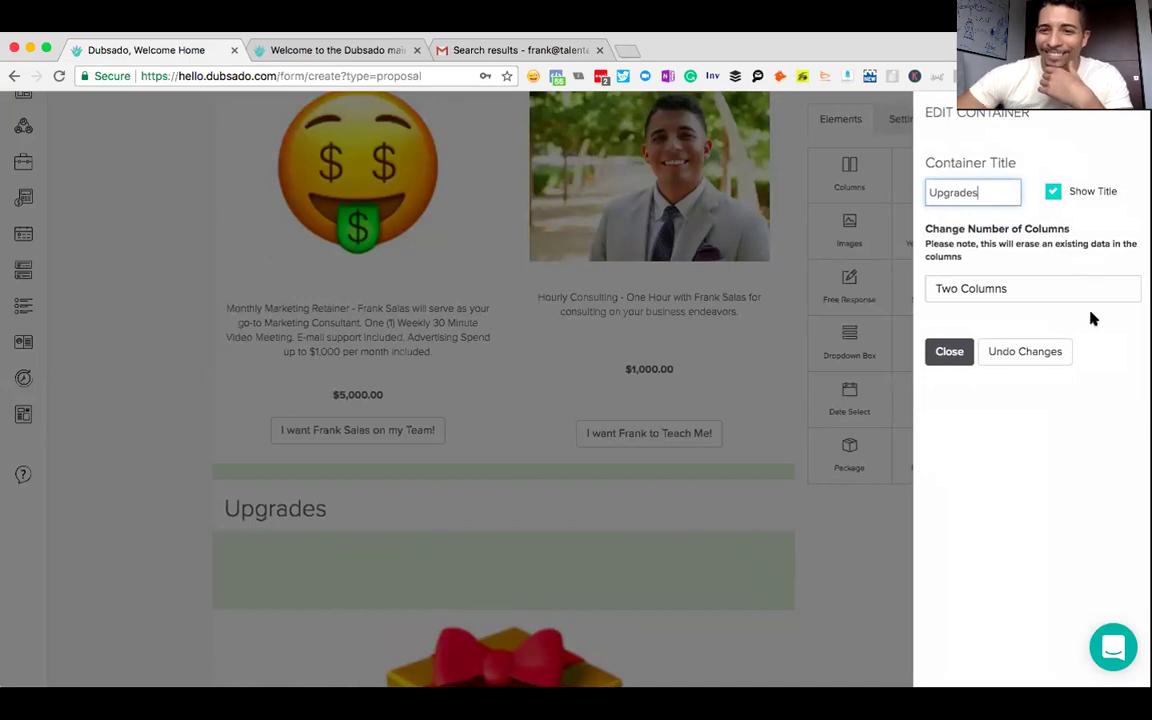
left_click(1010, 292)
left_click(985, 328)
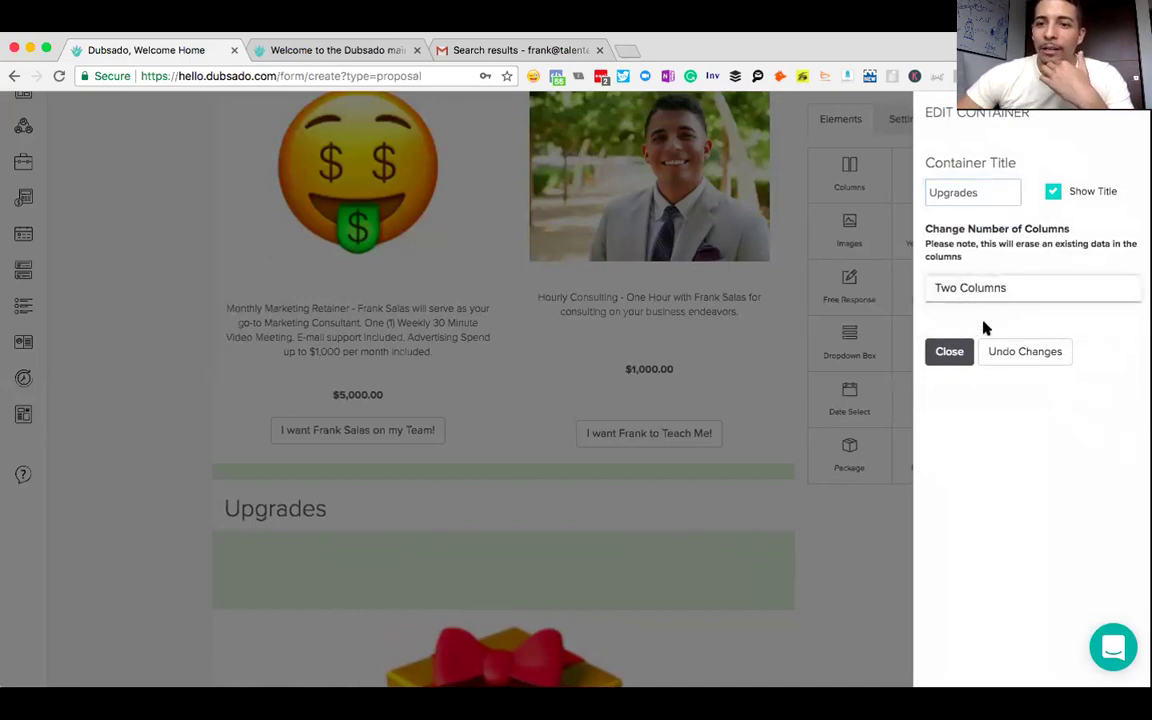
left_click(949, 351)
scroll(780, 337, "down", 3)
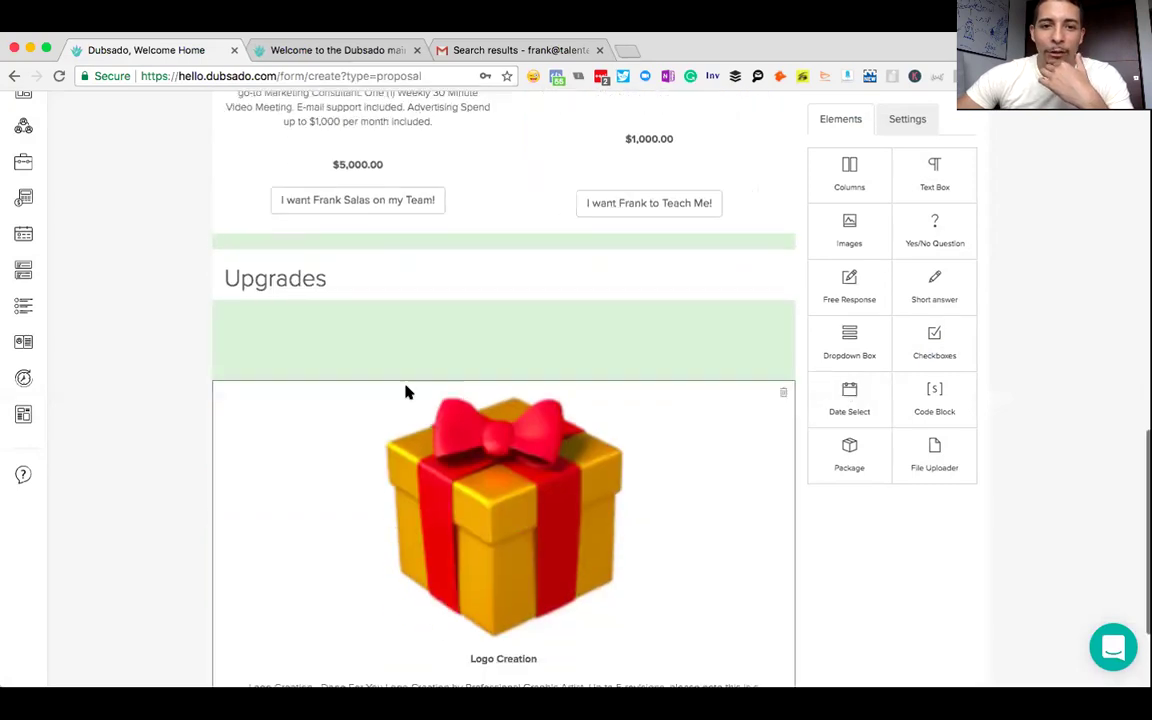
- Drag the Logo Creation package into the first column of the Upgrades section
scroll(303, 419, "up", 3)
left_click_drag(270, 403, 287, 605)
scroll(753, 411, "down", 3)
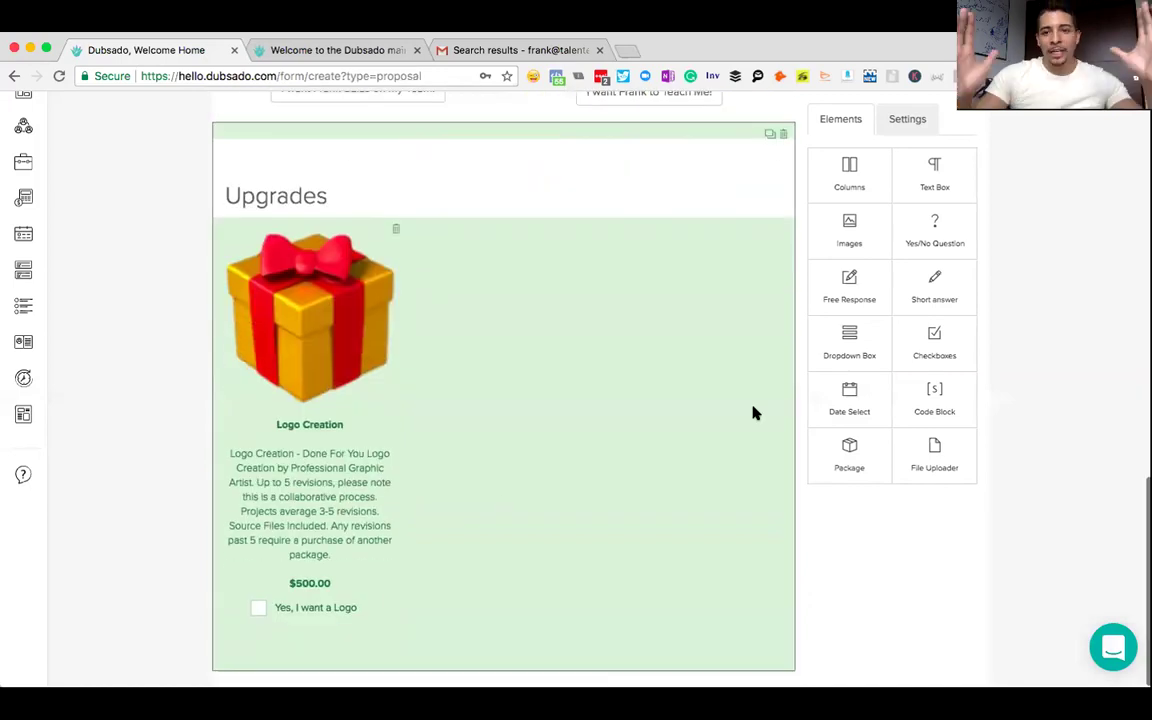
scroll(753, 411, "up", 5)
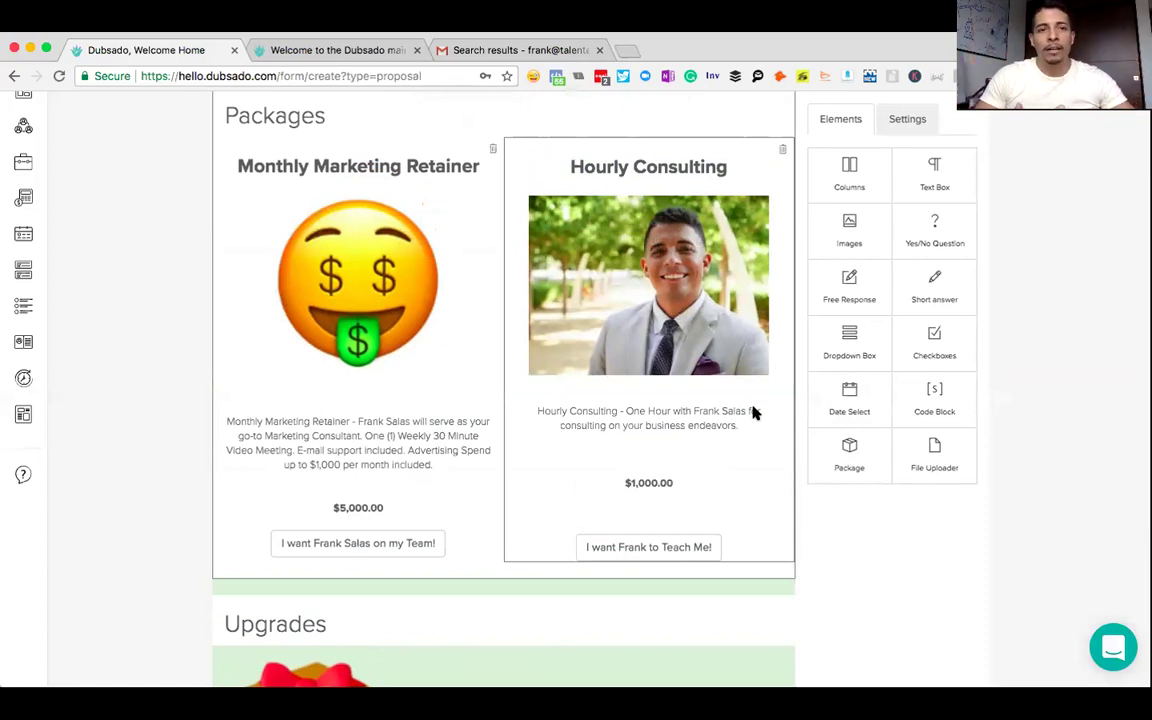
scroll(636, 330, "down", 5)
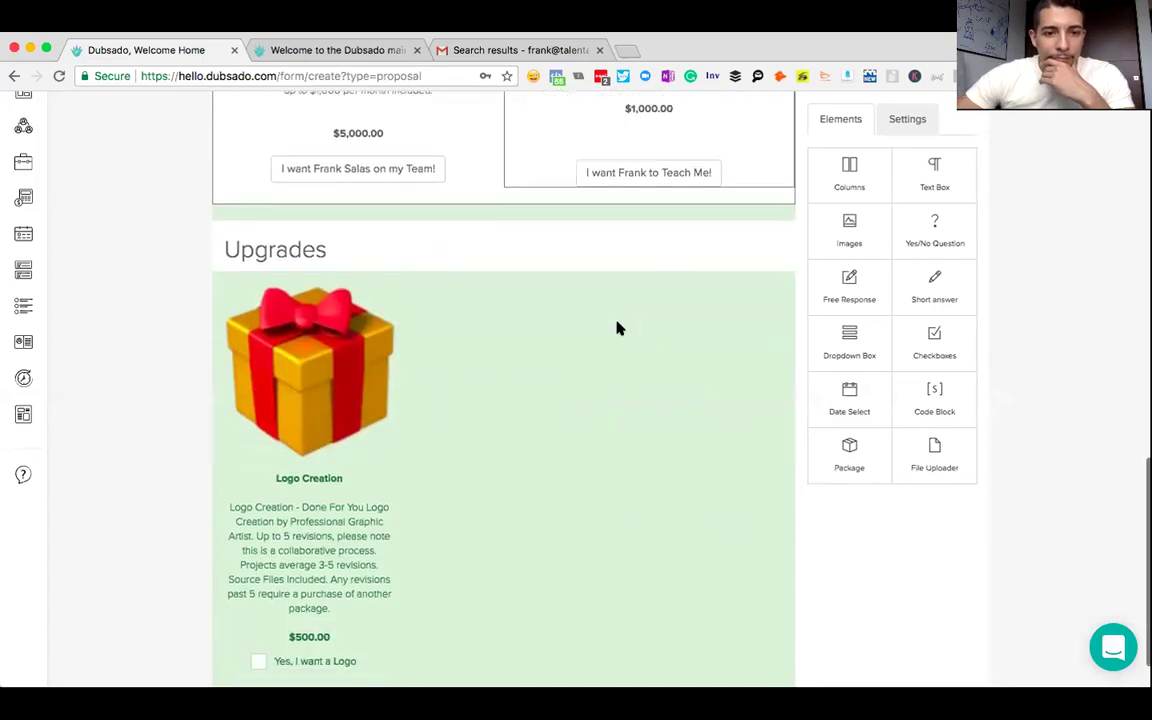
left_click(514, 391)
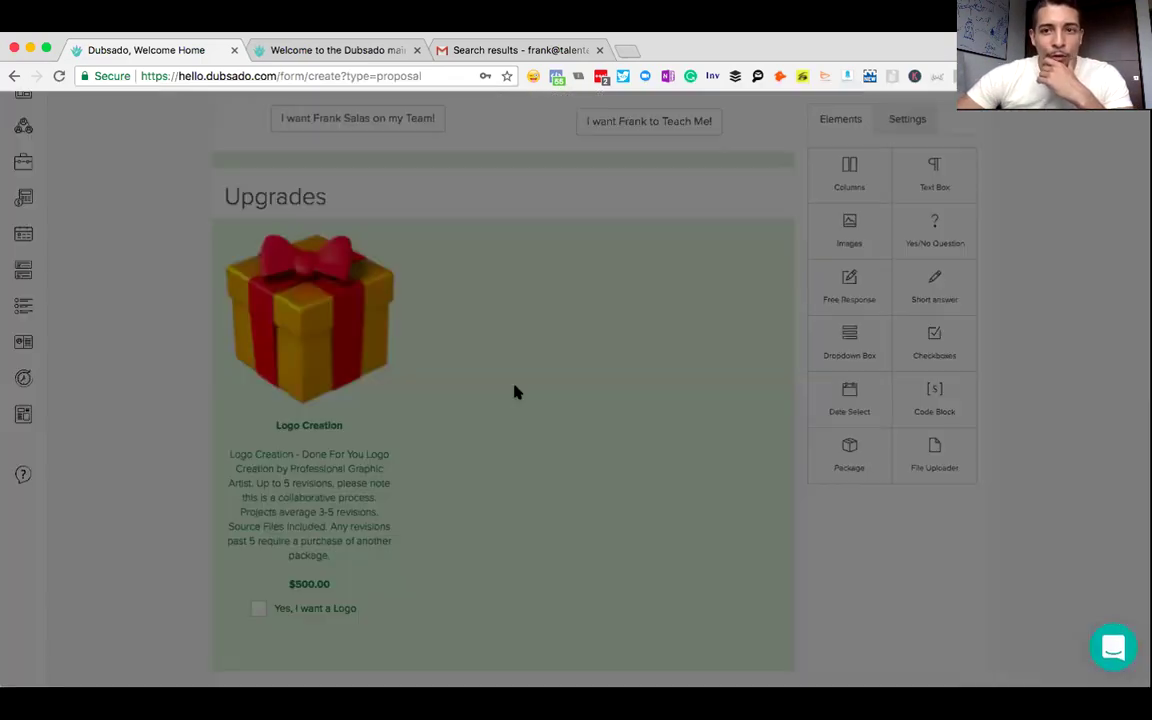
left_click(950, 349)
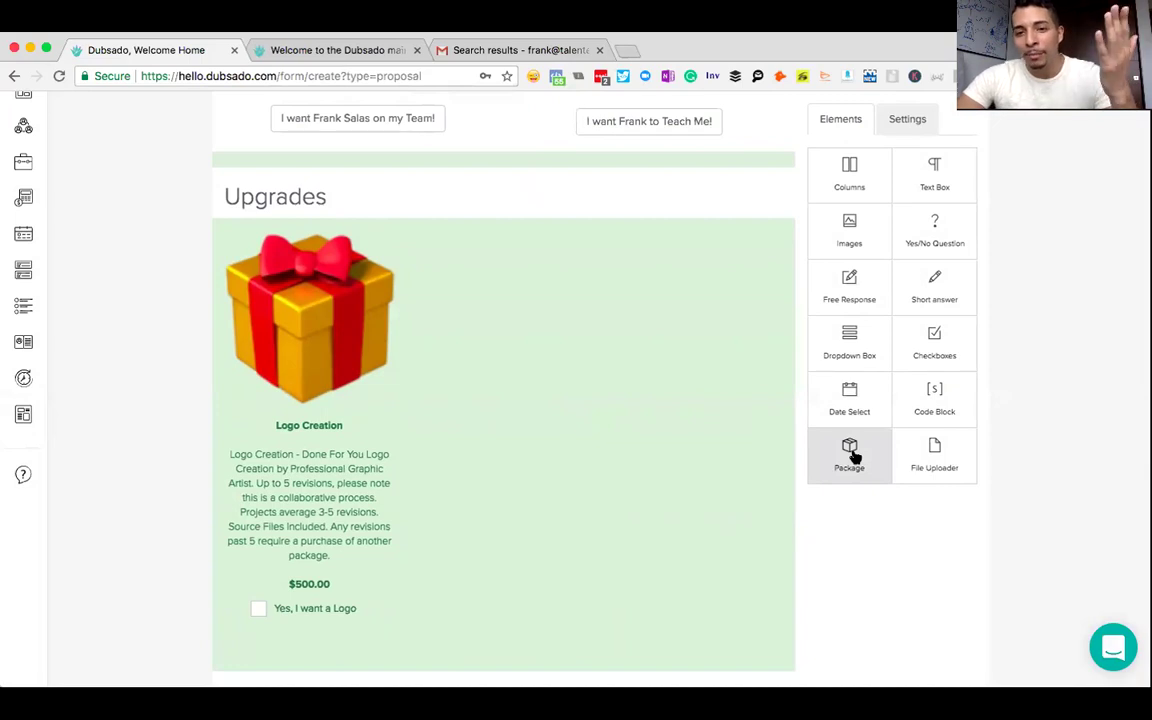
- Place a new package block in Upgrades, create the 'Chatbot' package and start its first line item
left_click_drag(853, 457, 730, 465)
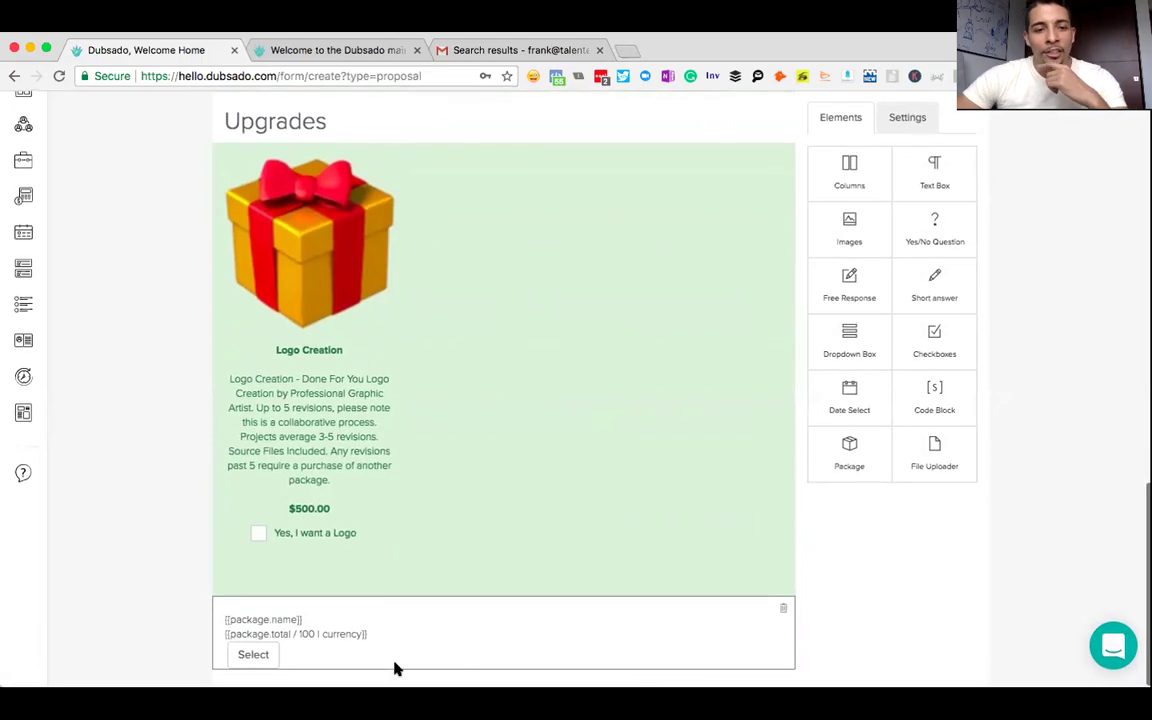
left_click(378, 650)
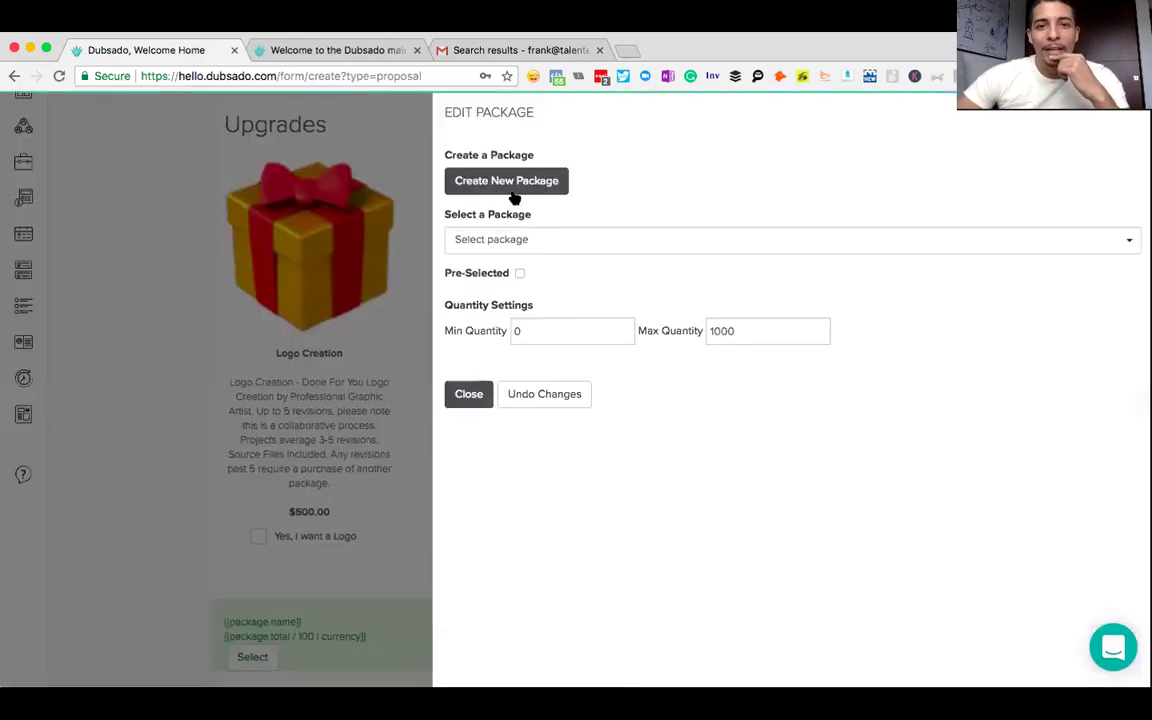
left_click(518, 181)
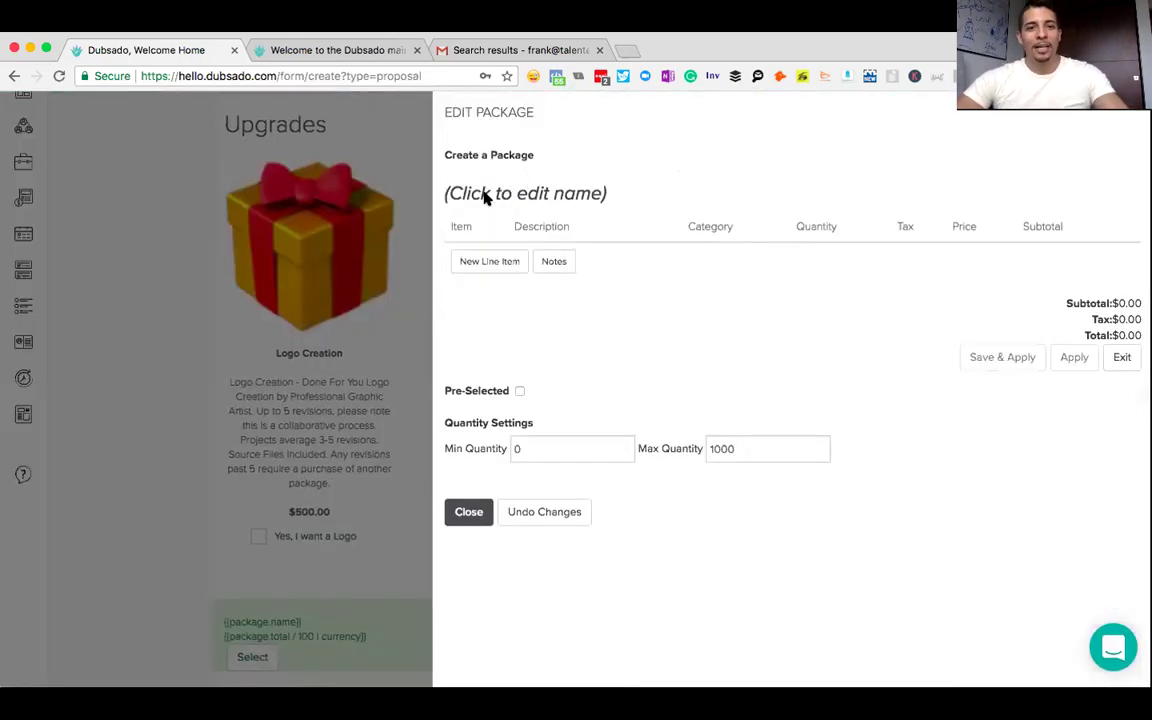
left_click(485, 195)
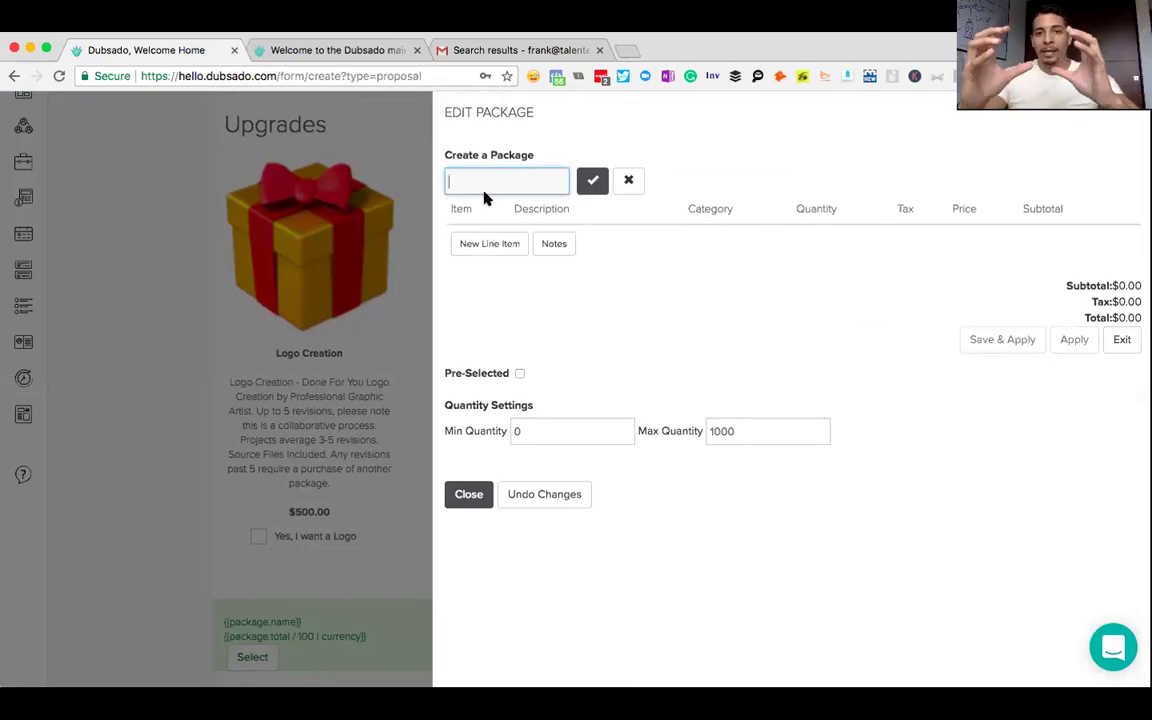
type("Chatbot")
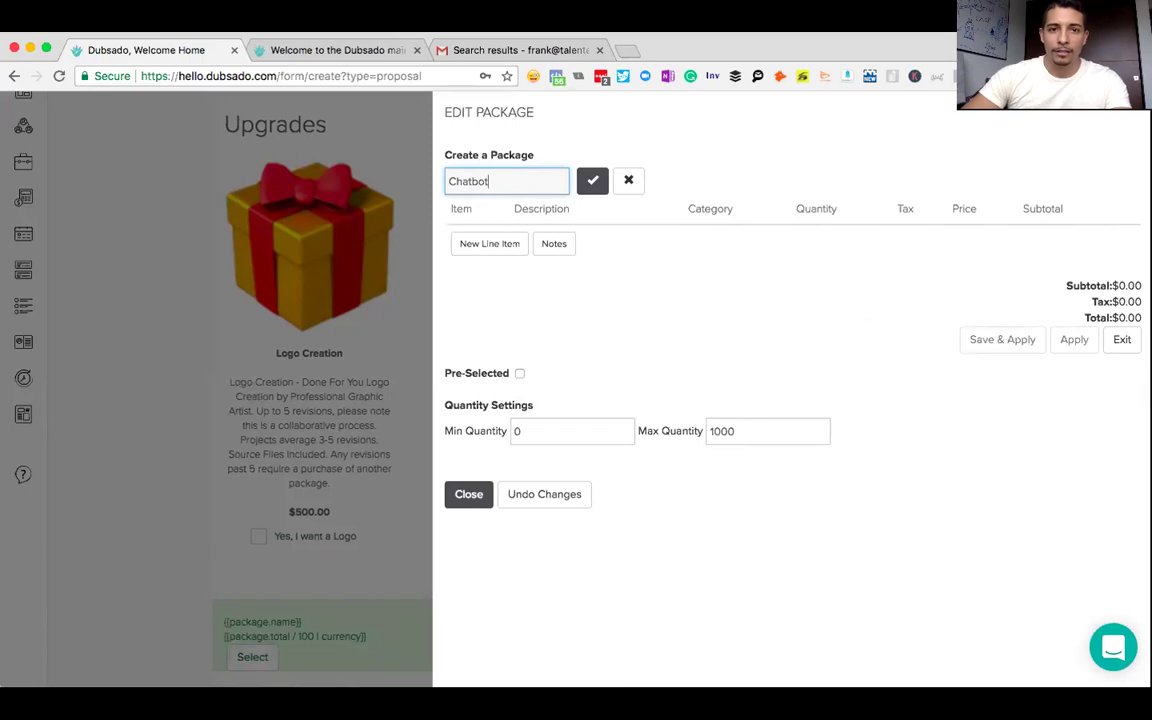
left_click(592, 180)
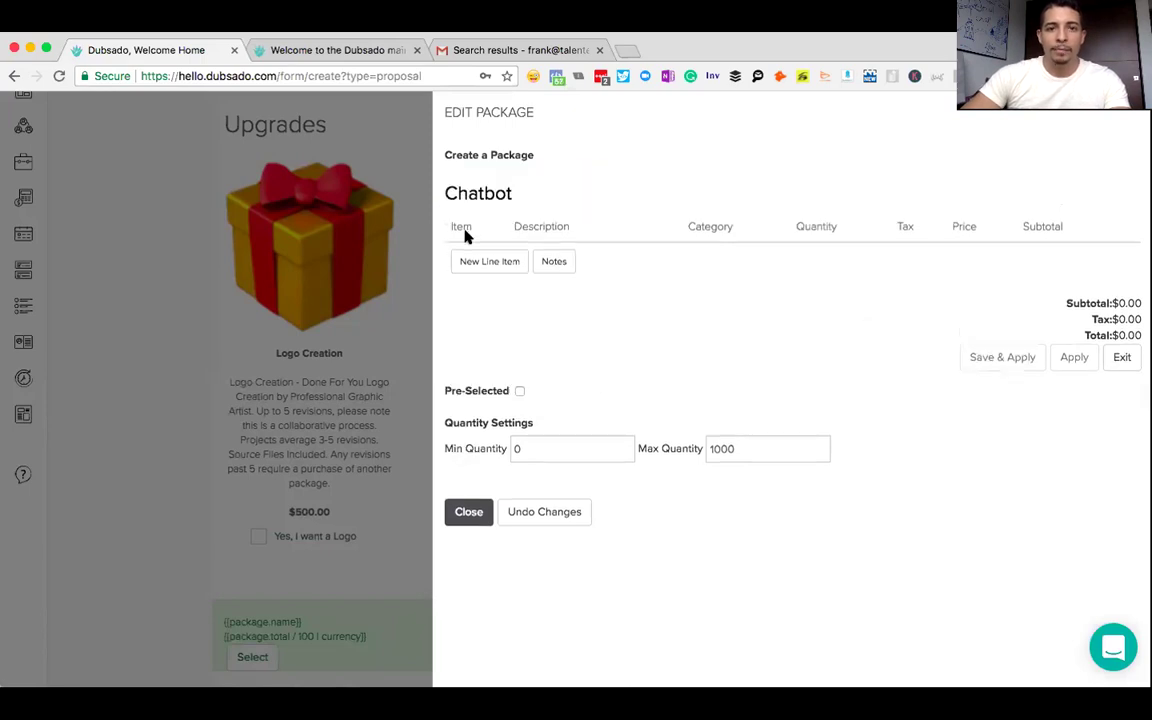
left_click(480, 261)
type("Chatbot Development")
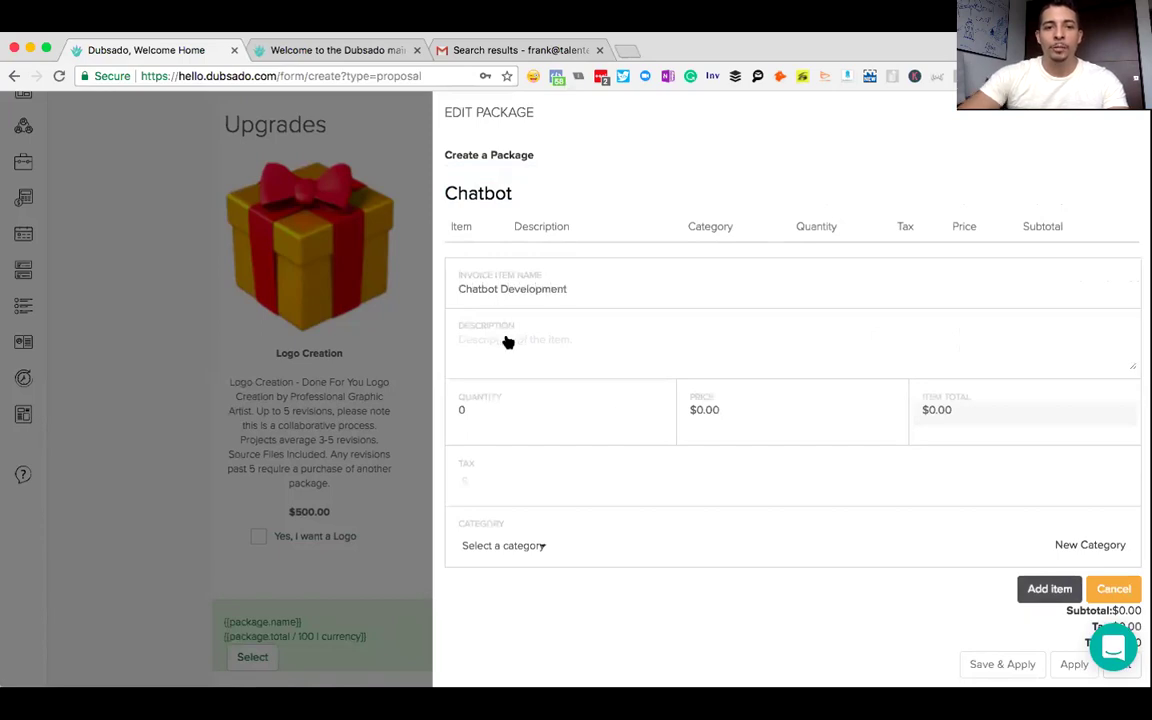
- Write the chatbot item's description and set quantity 1 and price $6,000
left_click(507, 342)
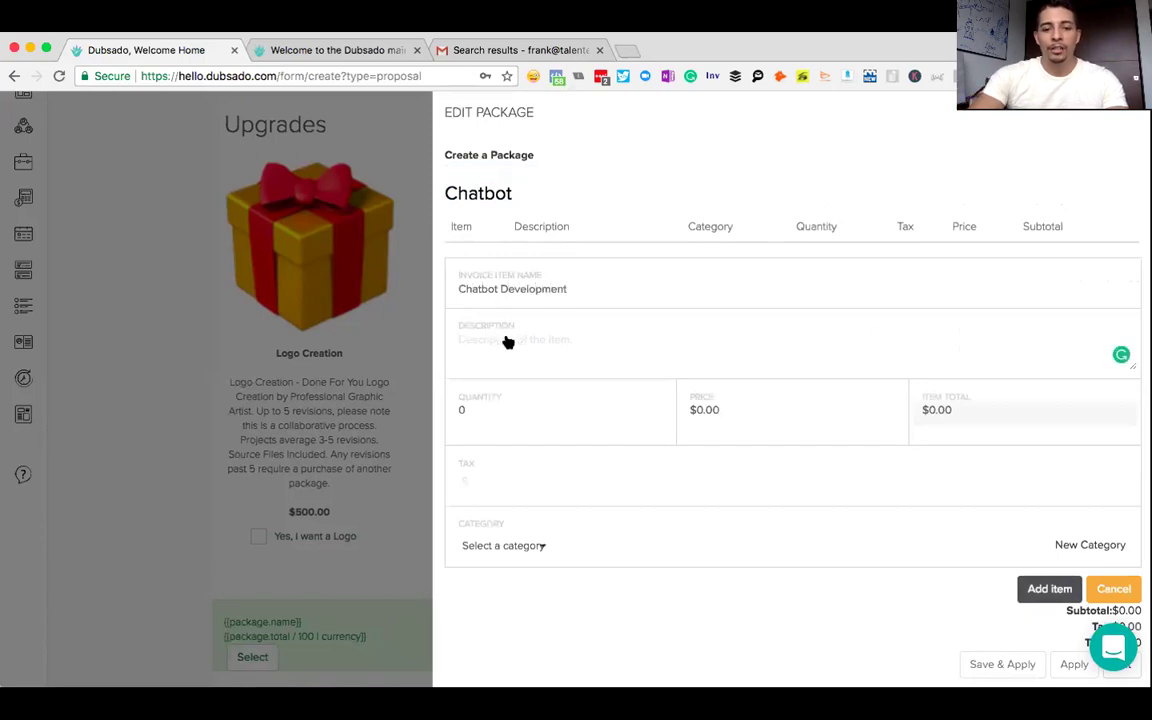
type("One")
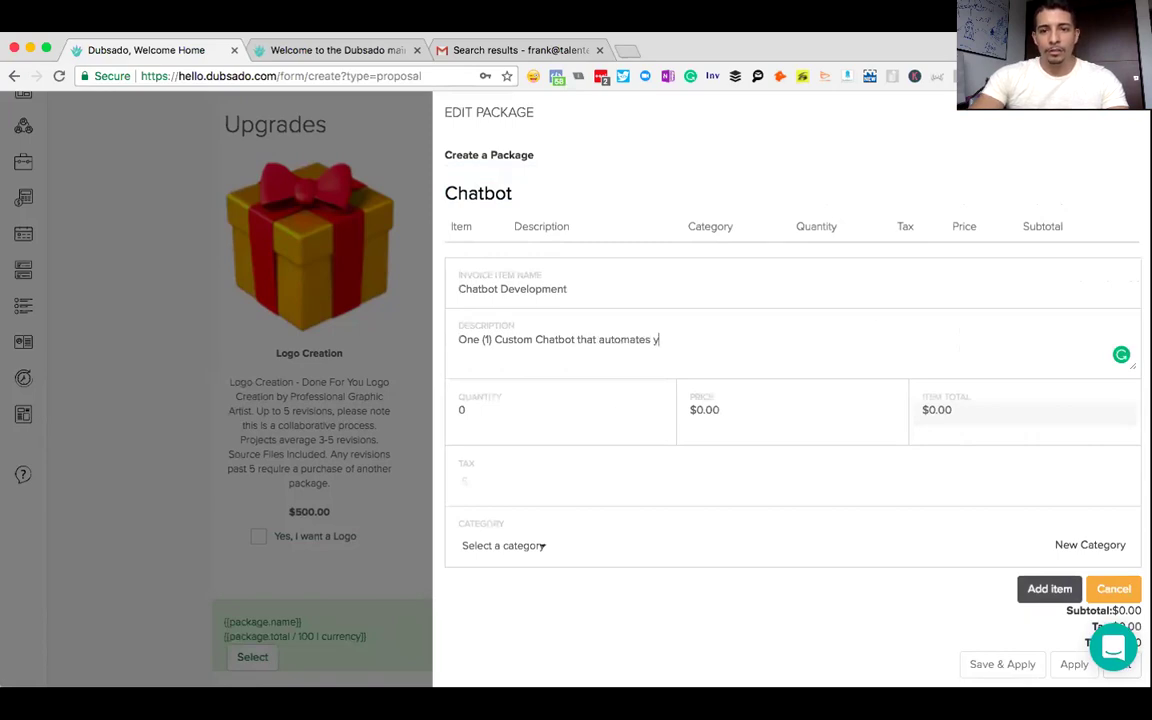
type("business")
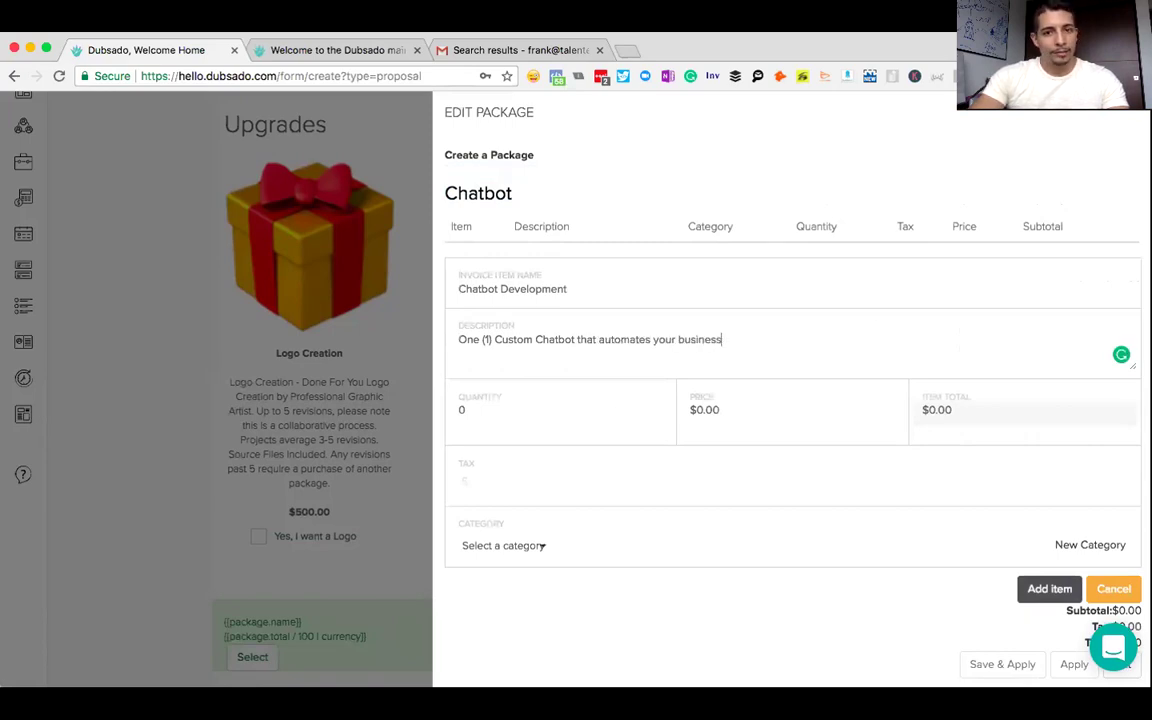
type(".")
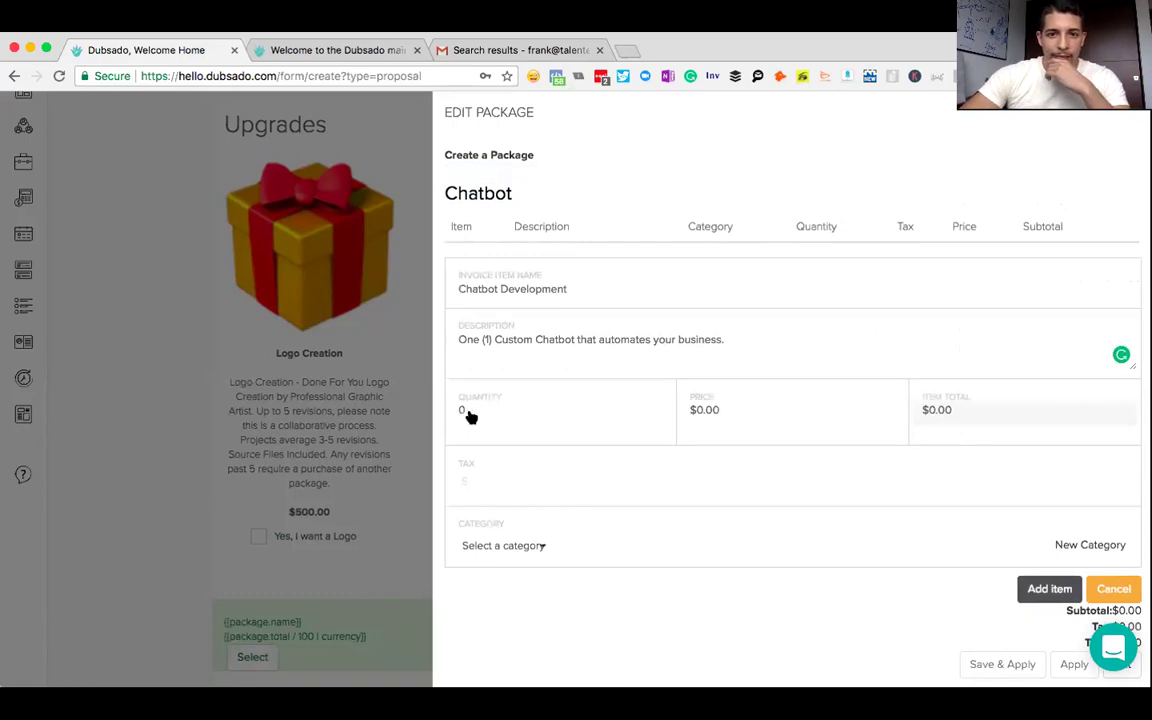
type(" Delivery time 30 days.")
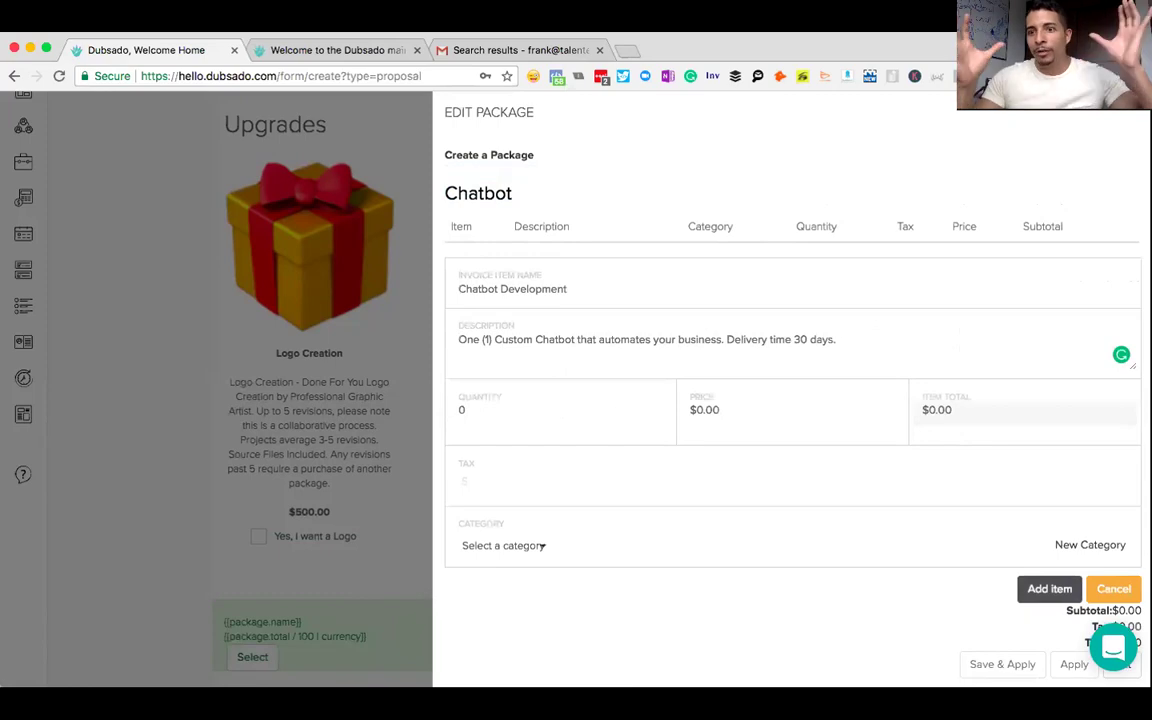
left_click(463, 411)
type("1")
left_click(699, 411)
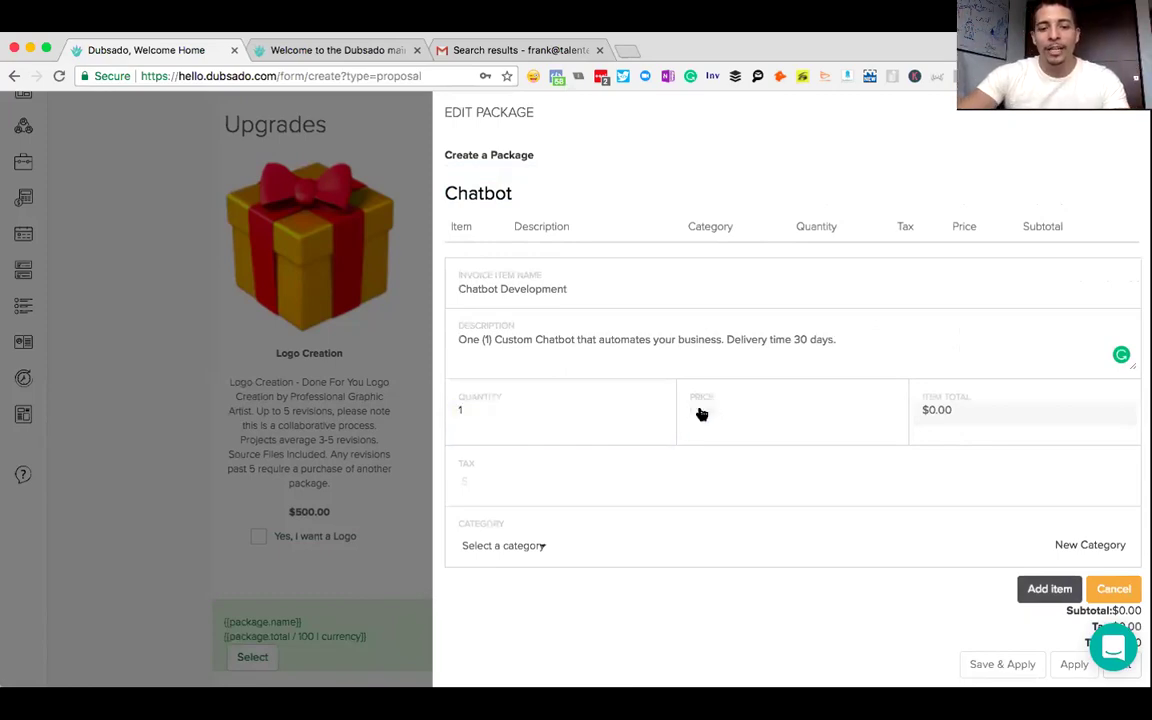
type("4")
key("BackSpace")
type("$")
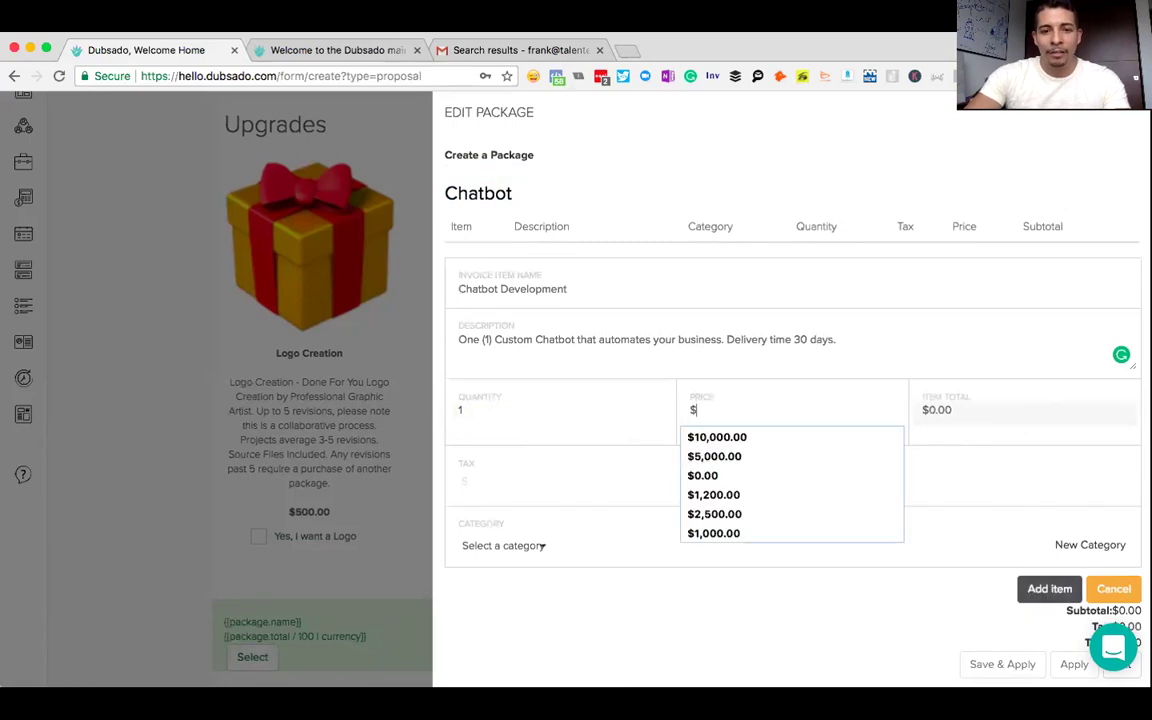
type("6,000")
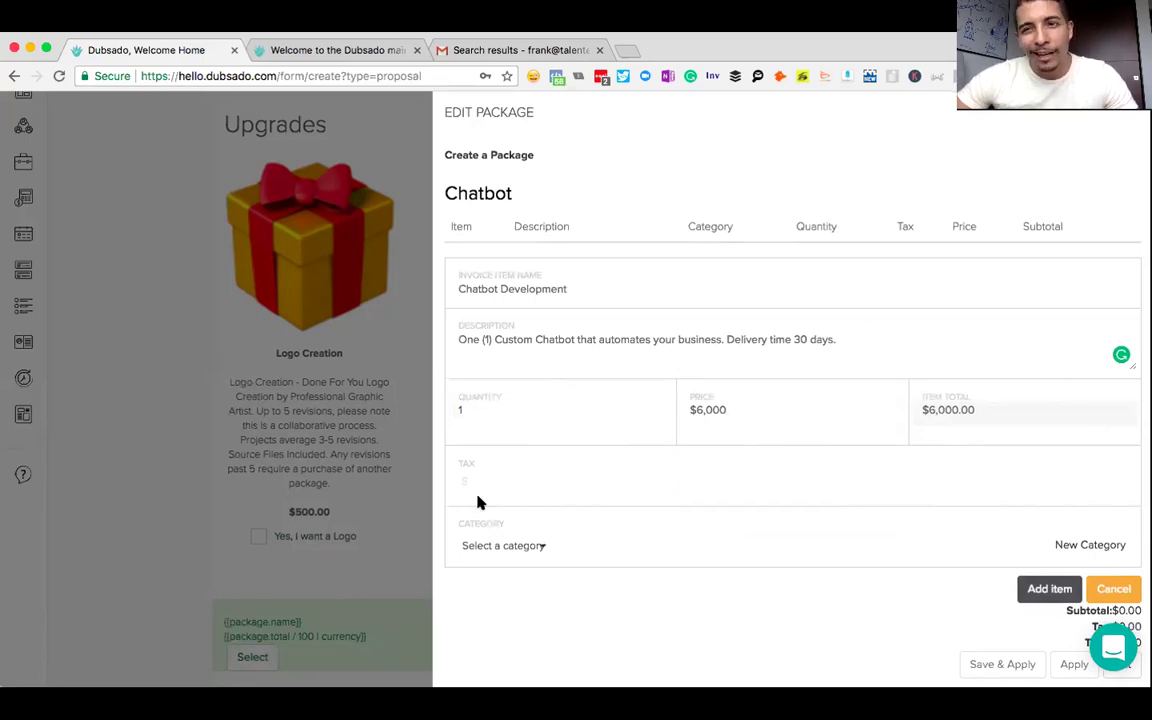
- Create a new Services category named 'Chatbot Development' for the item
left_click(483, 546)
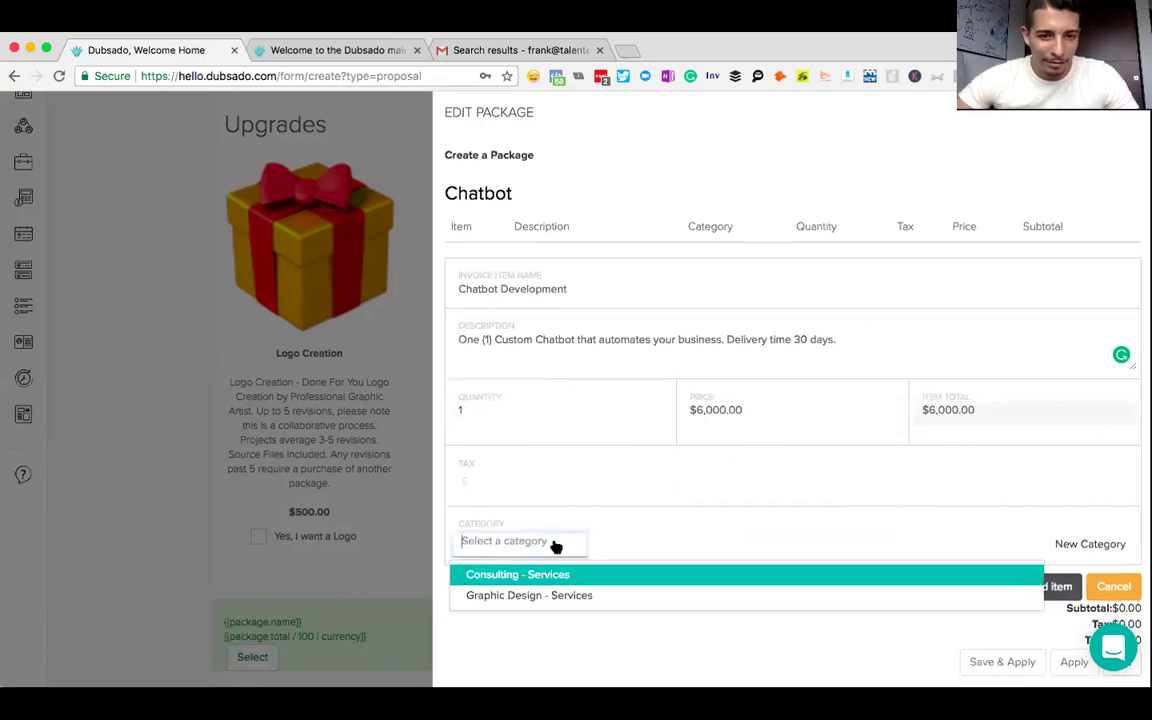
left_click(745, 521)
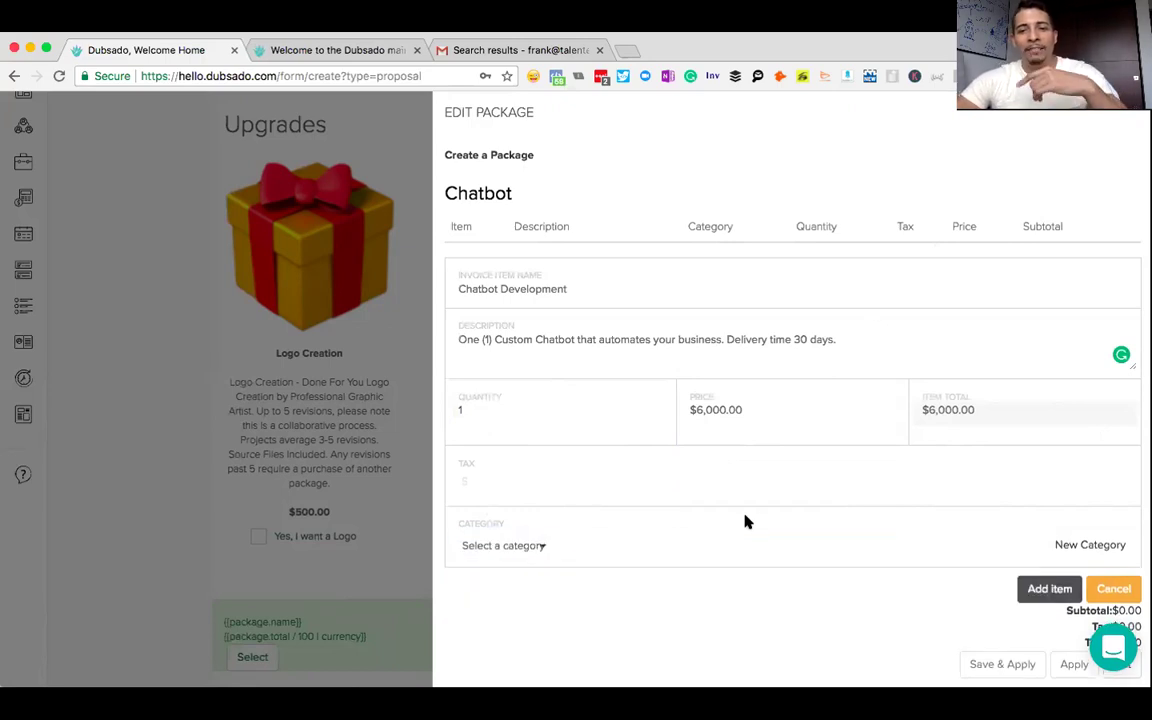
left_click(1085, 545)
left_click(661, 556)
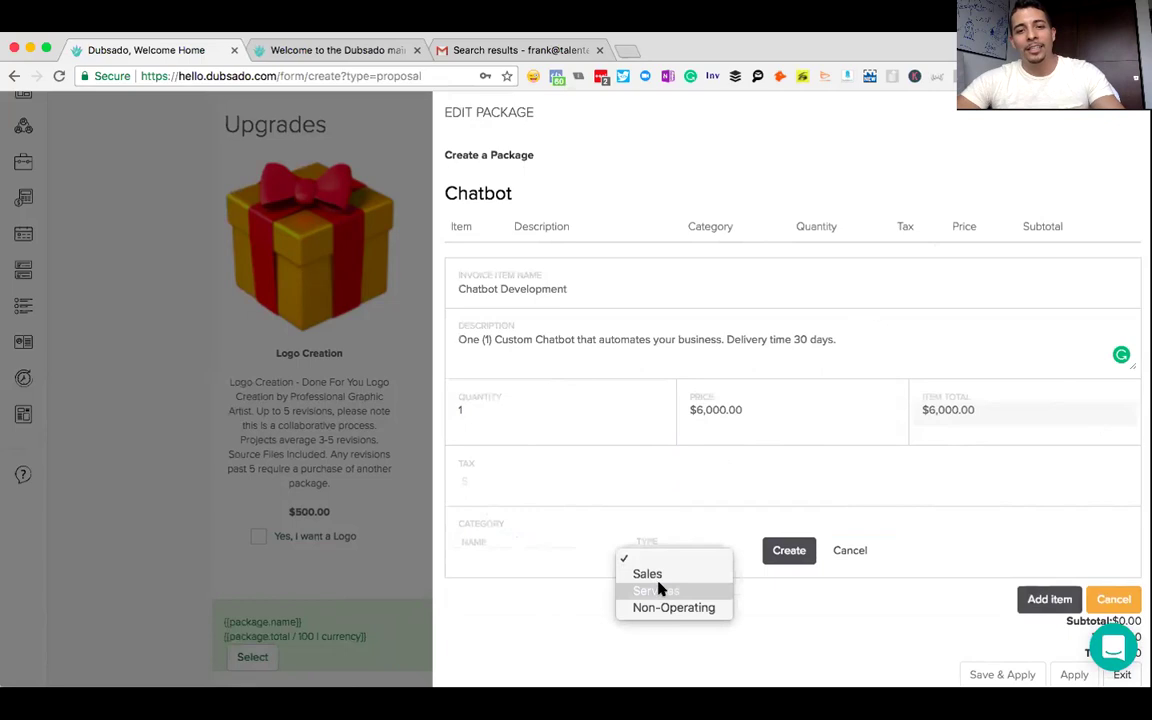
left_click(659, 592)
left_click(507, 557)
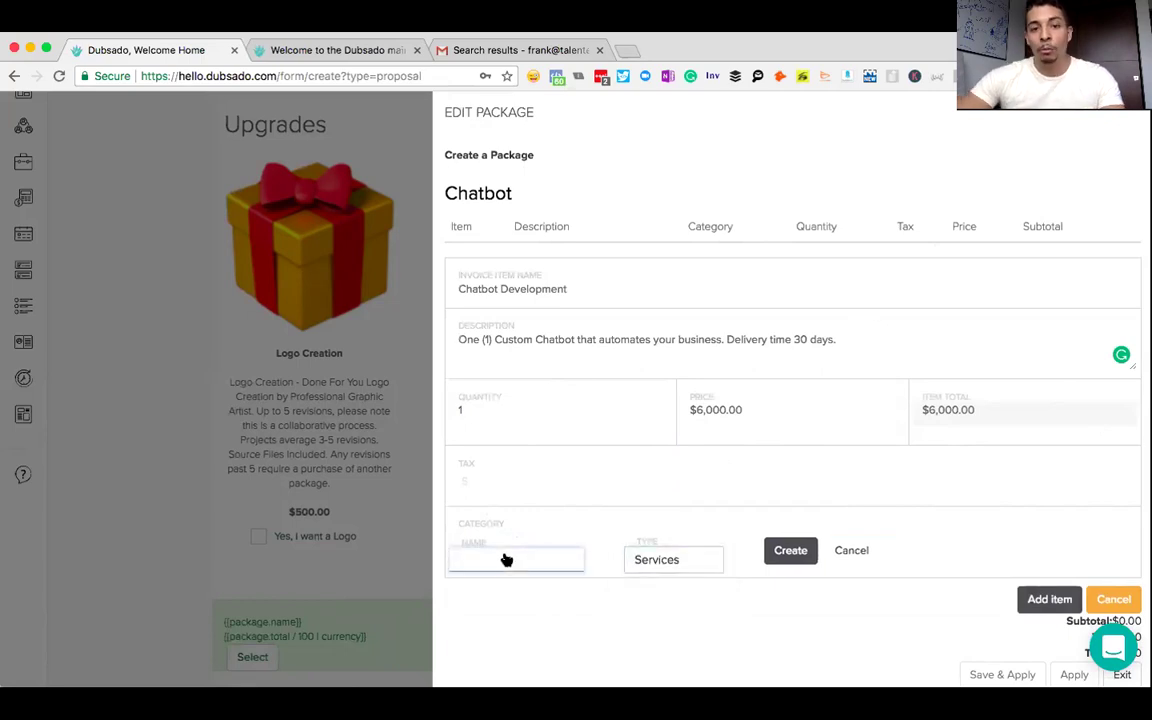
type("Chatbot Development")
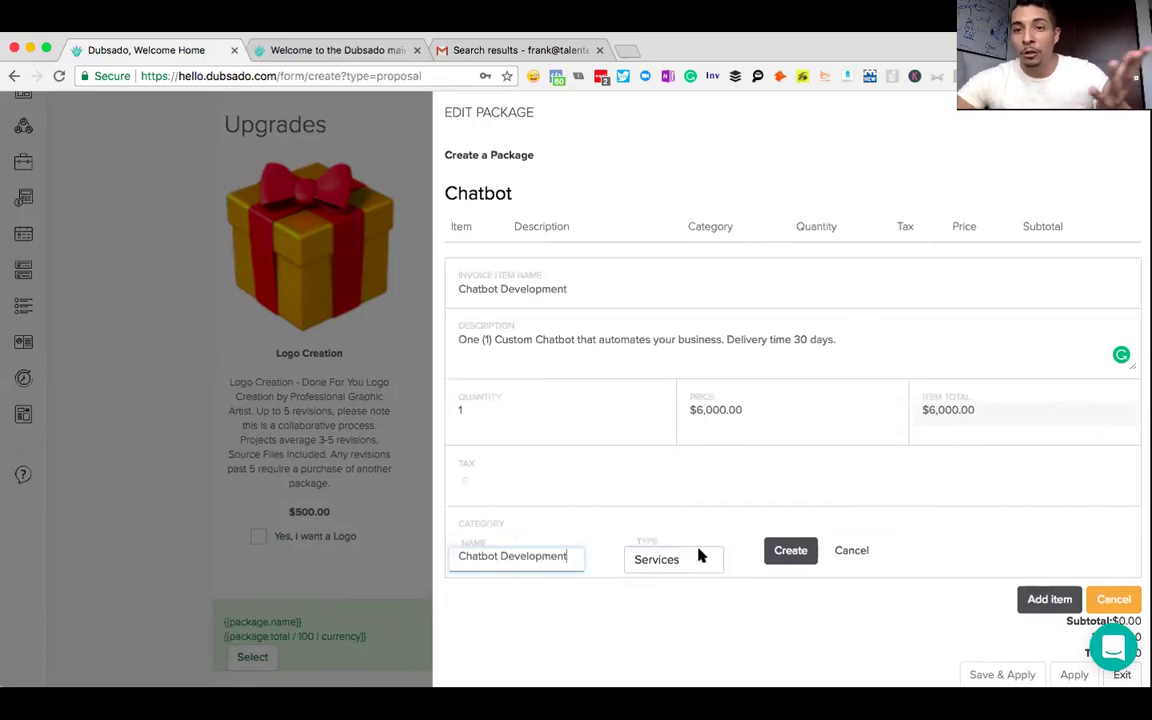
left_click(798, 551)
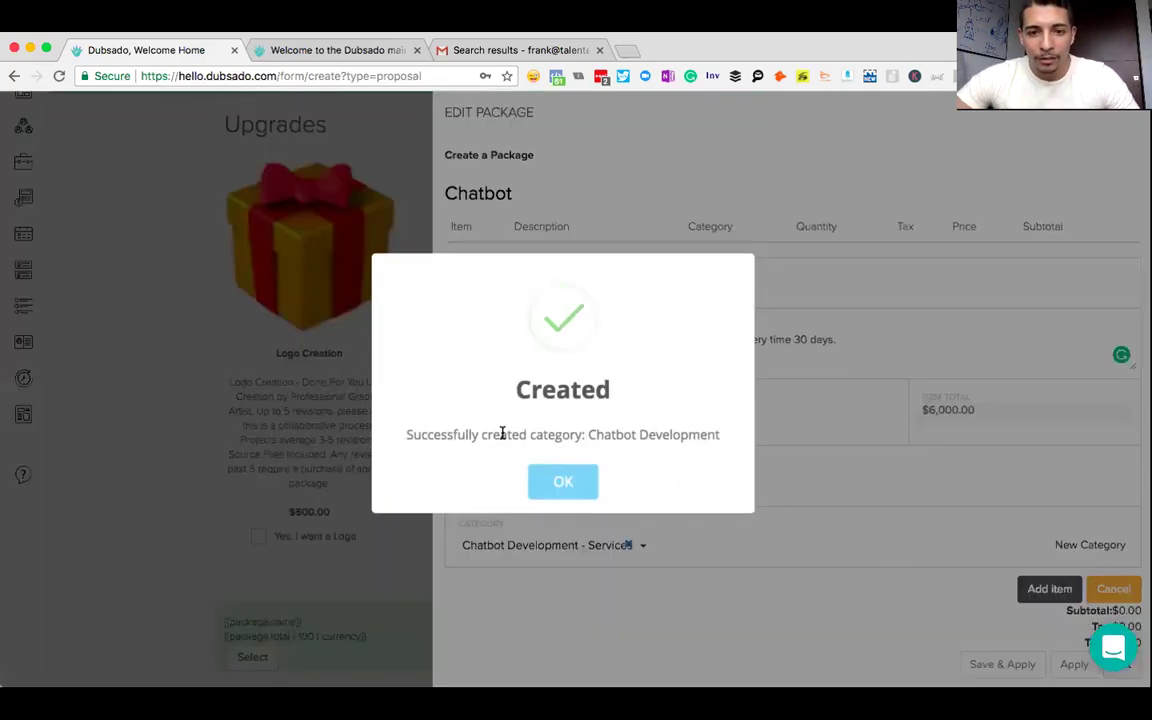
left_click(561, 481)
left_click(1047, 590)
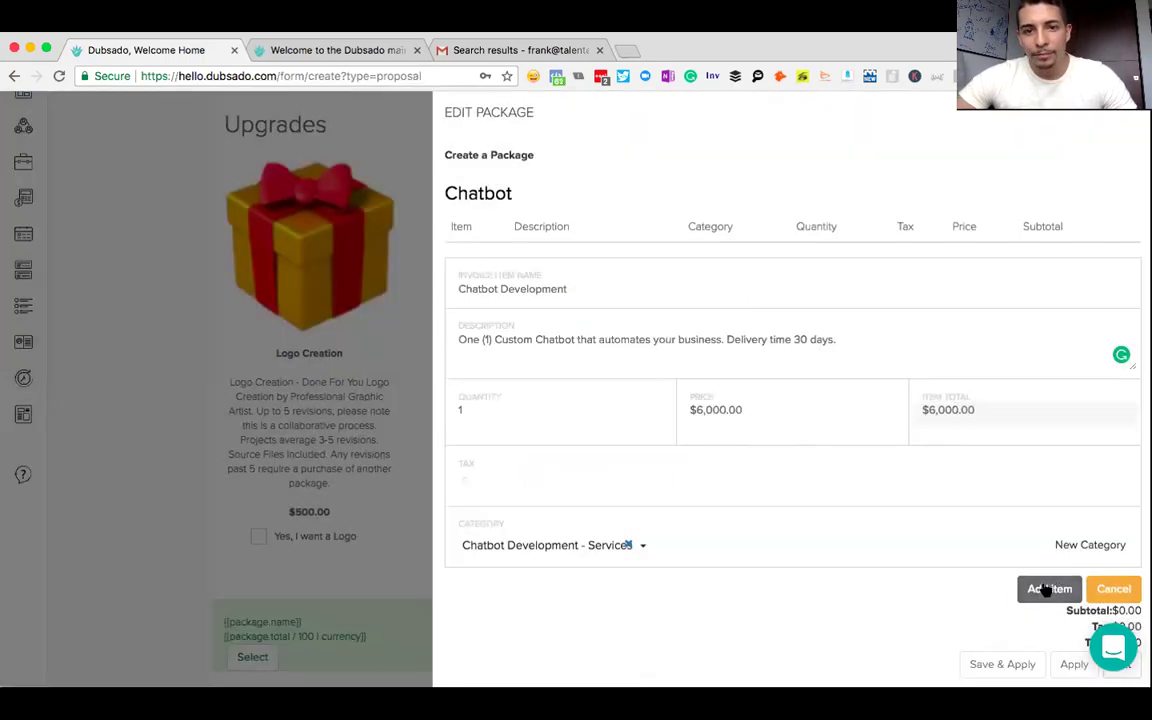
- Add the Chatbot Development item and save the package so it shows $6,000.00
left_click(1047, 590)
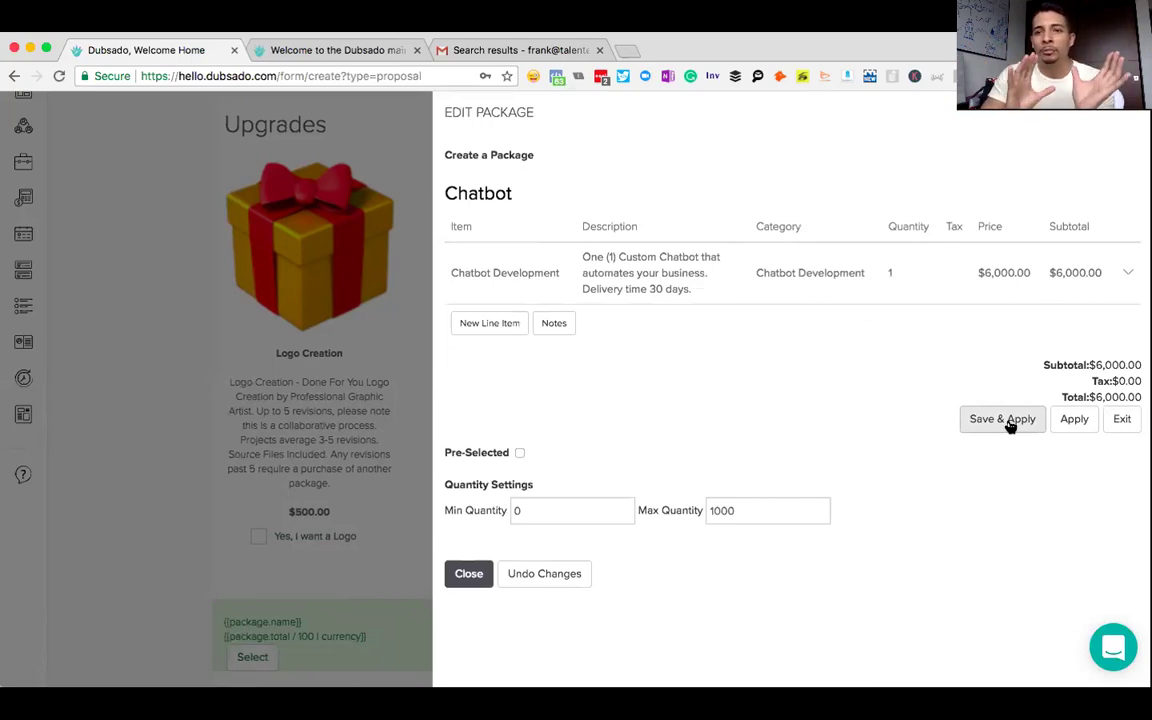
left_click(1008, 421)
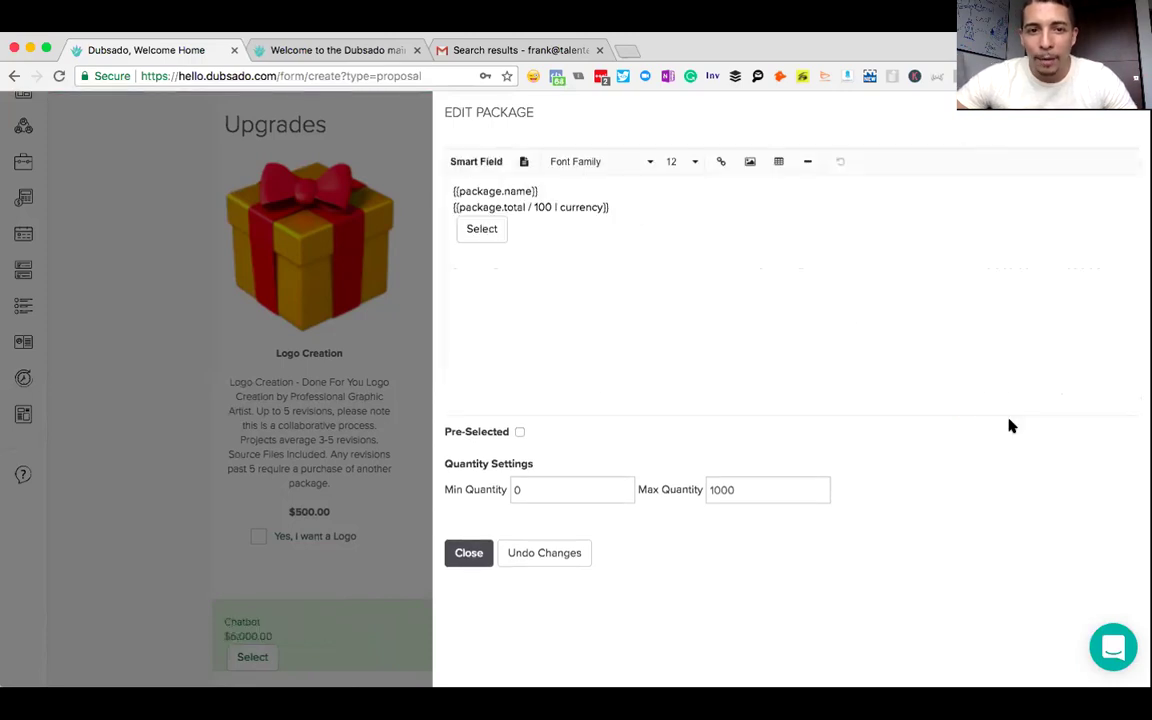
- Upload robot.png onto a new line above the package card's placeholders
left_click_drag(548, 275, 447, 193)
left_click(447, 193)
key("Return")
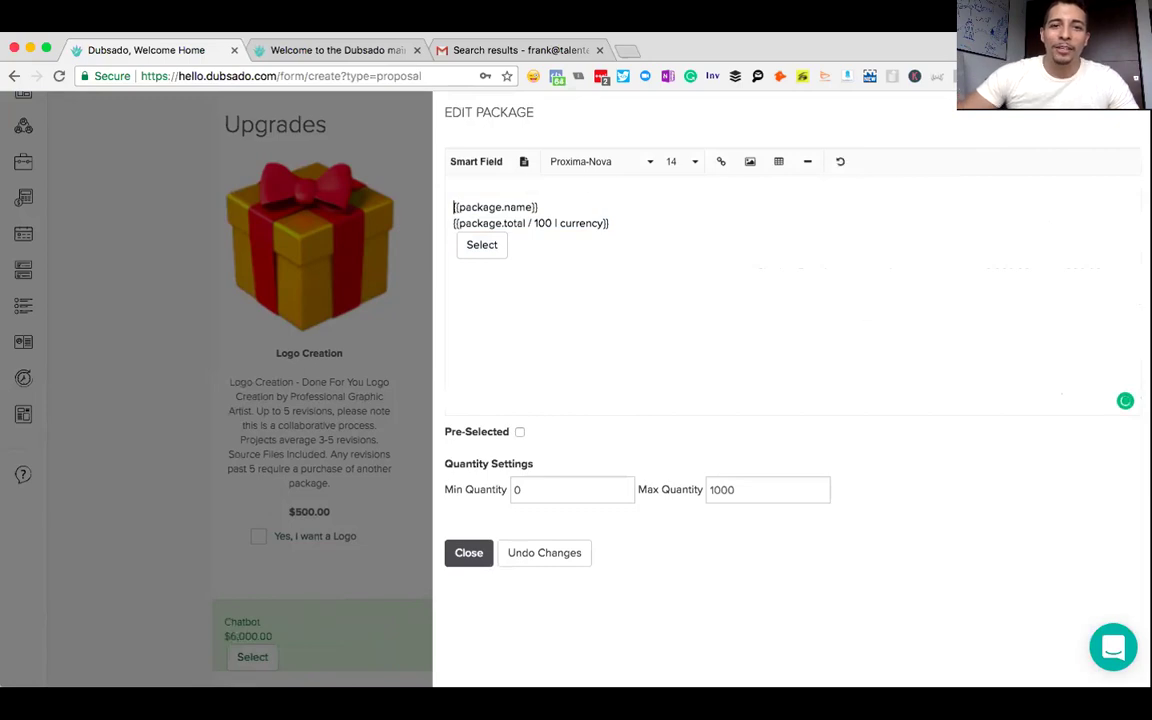
left_click(750, 162)
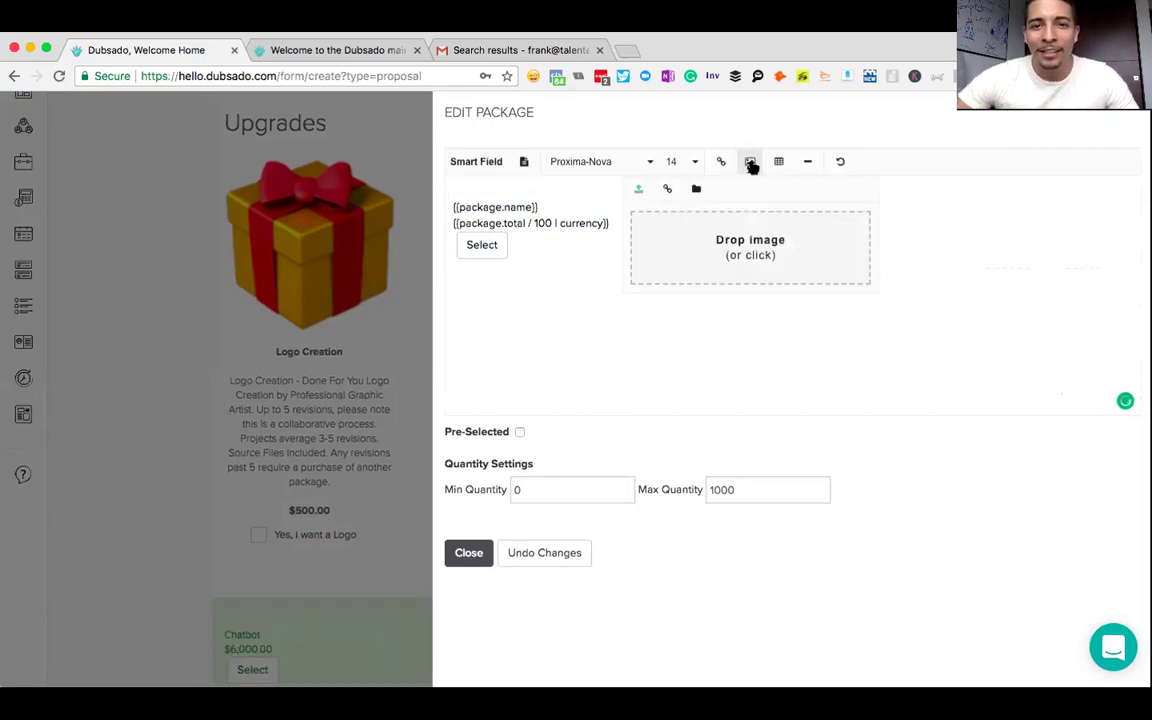
left_click(766, 254)
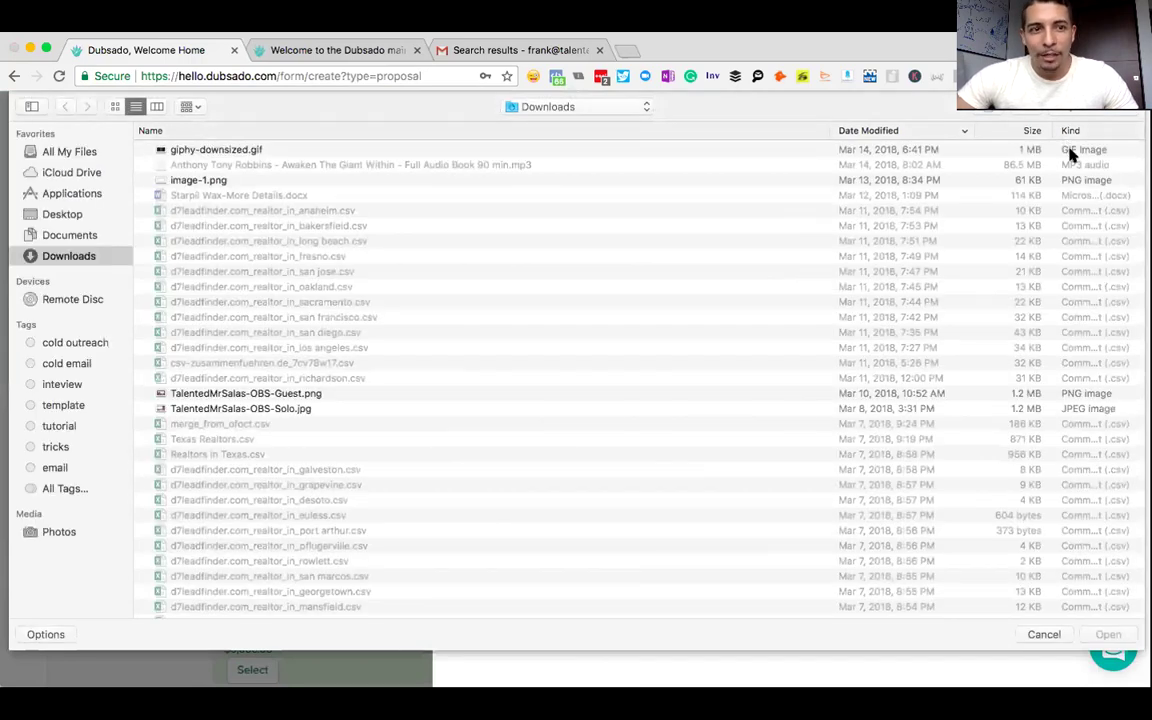
left_click(1095, 109)
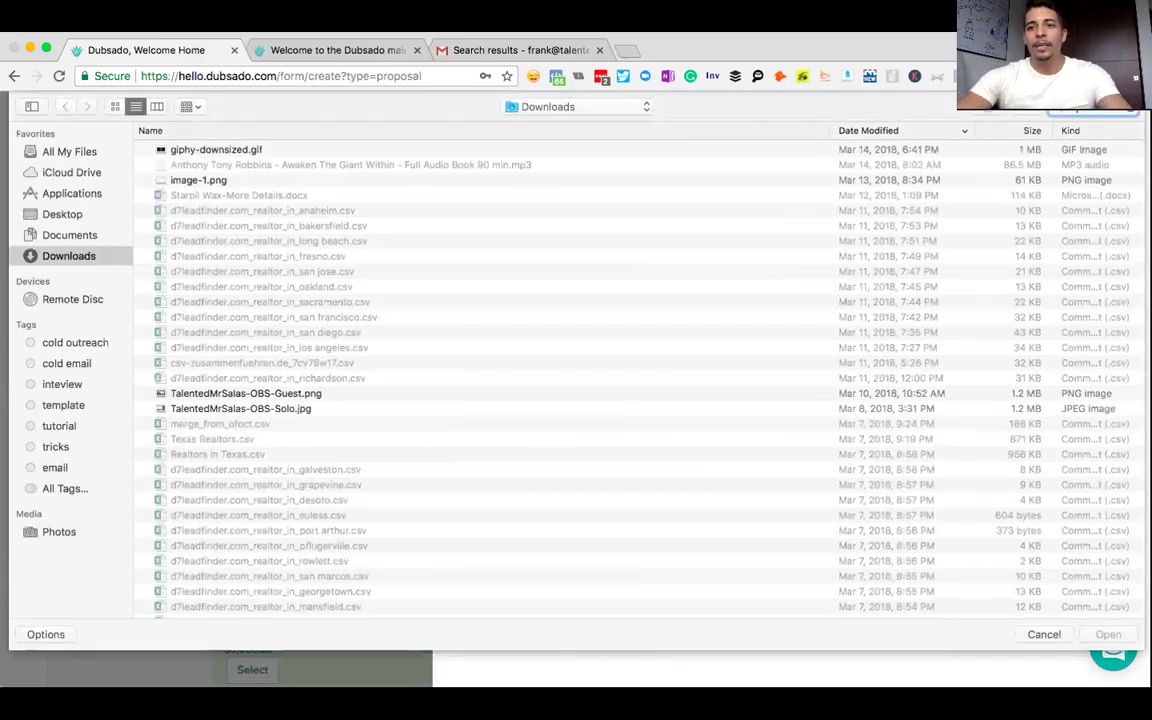
type("robot")
double_click(190, 176)
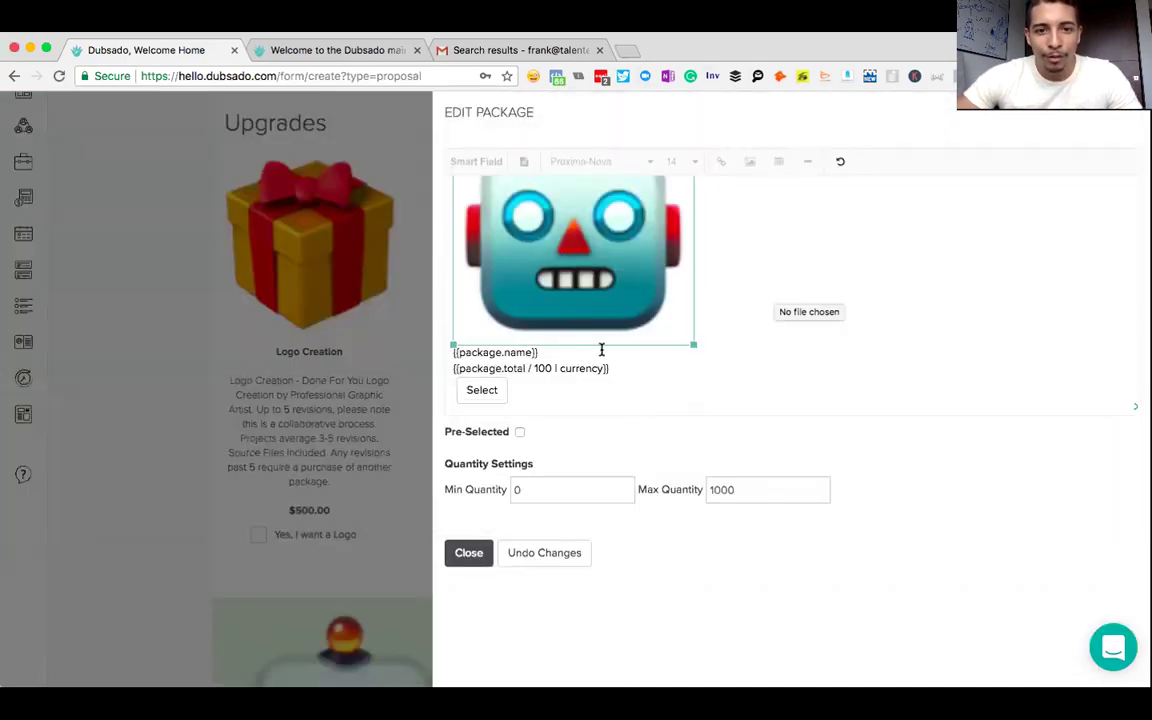
- Centre all of the package card's content, including the robot image and Select button
left_click(658, 365)
key("ctrl+a")
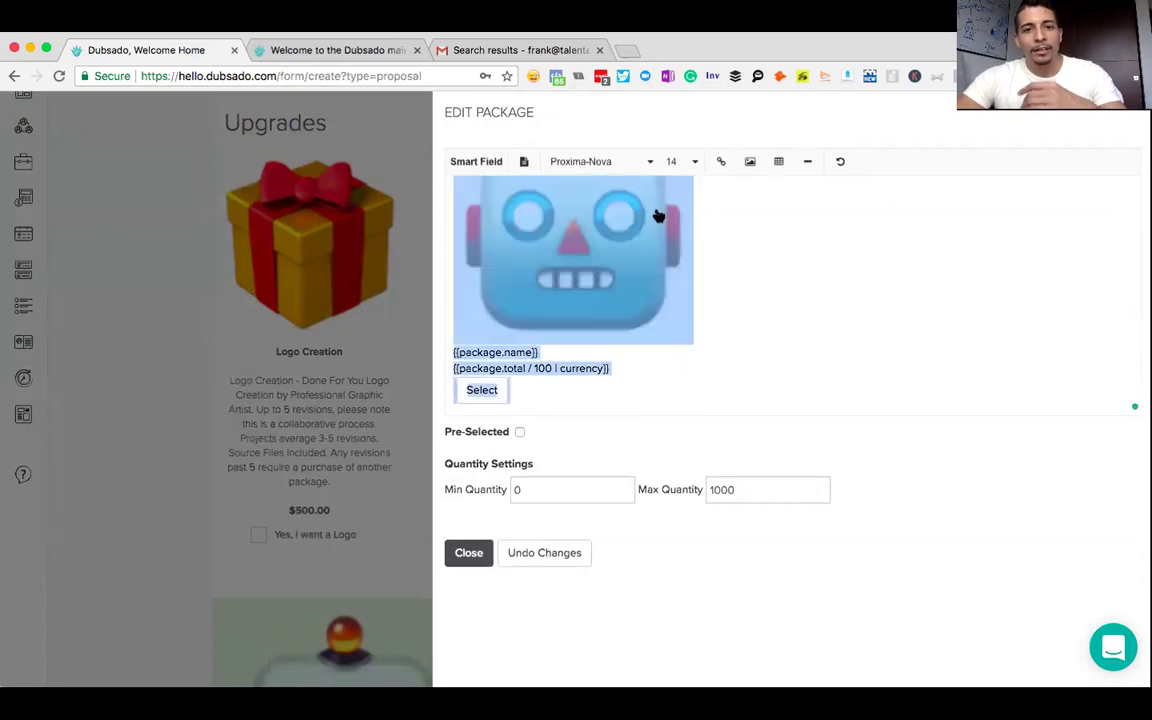
left_click(523, 161)
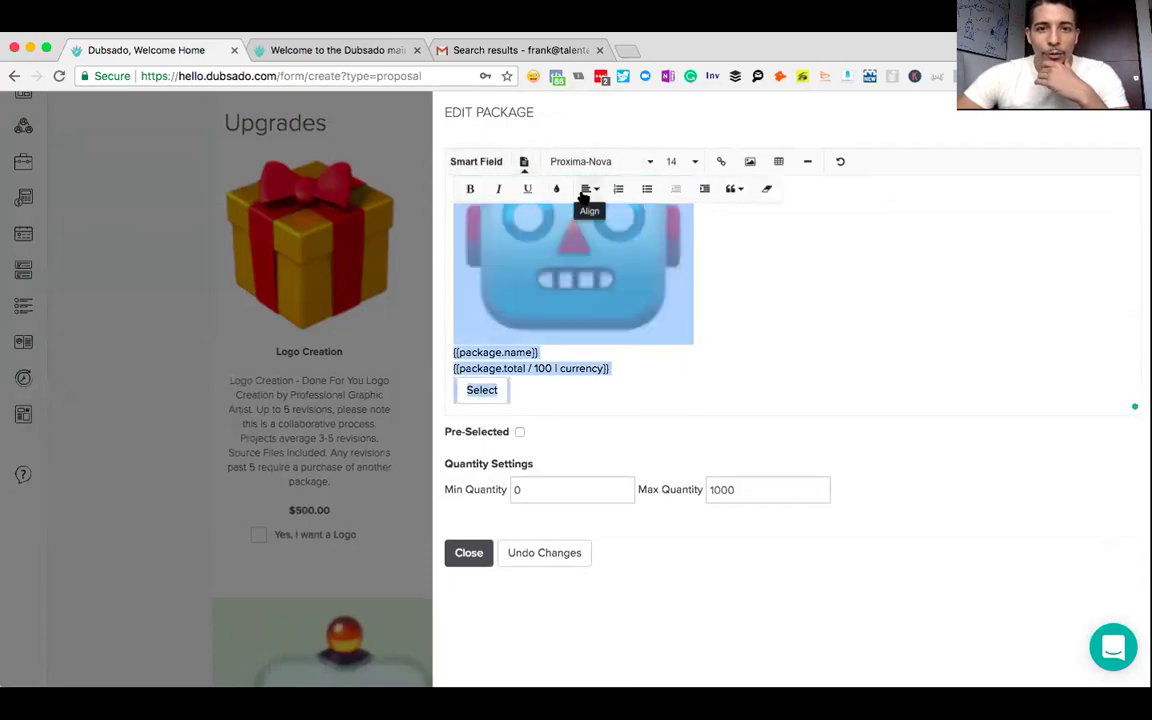
left_click(589, 191)
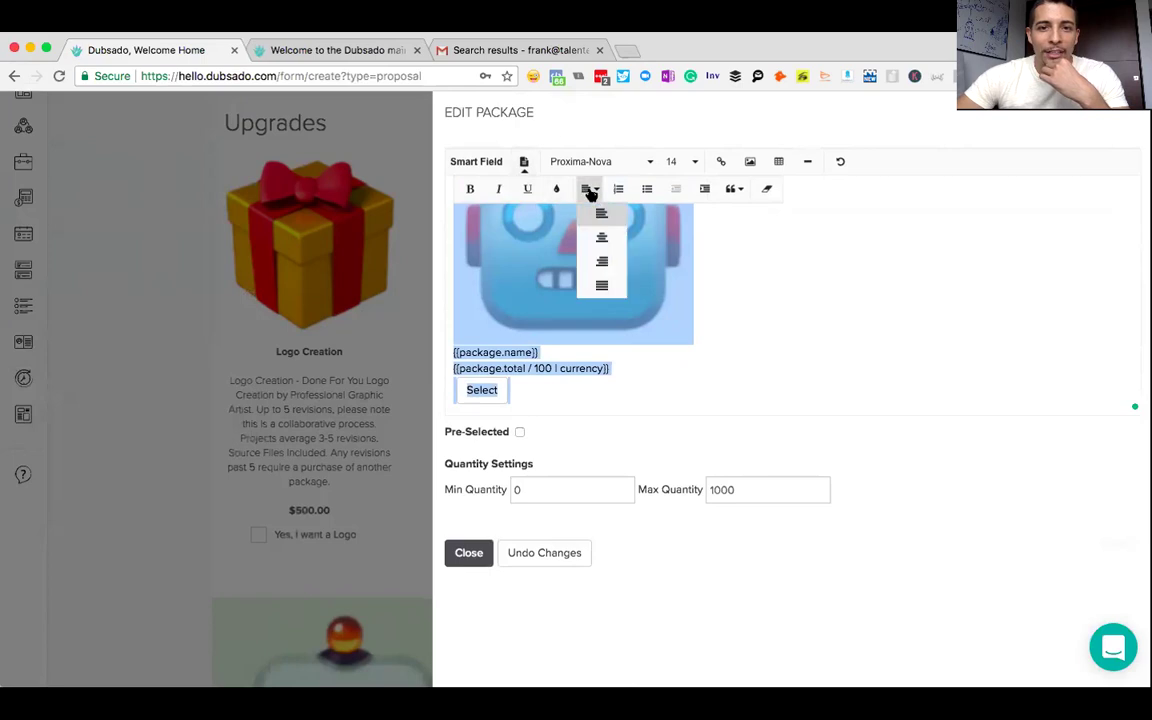
left_click(601, 237)
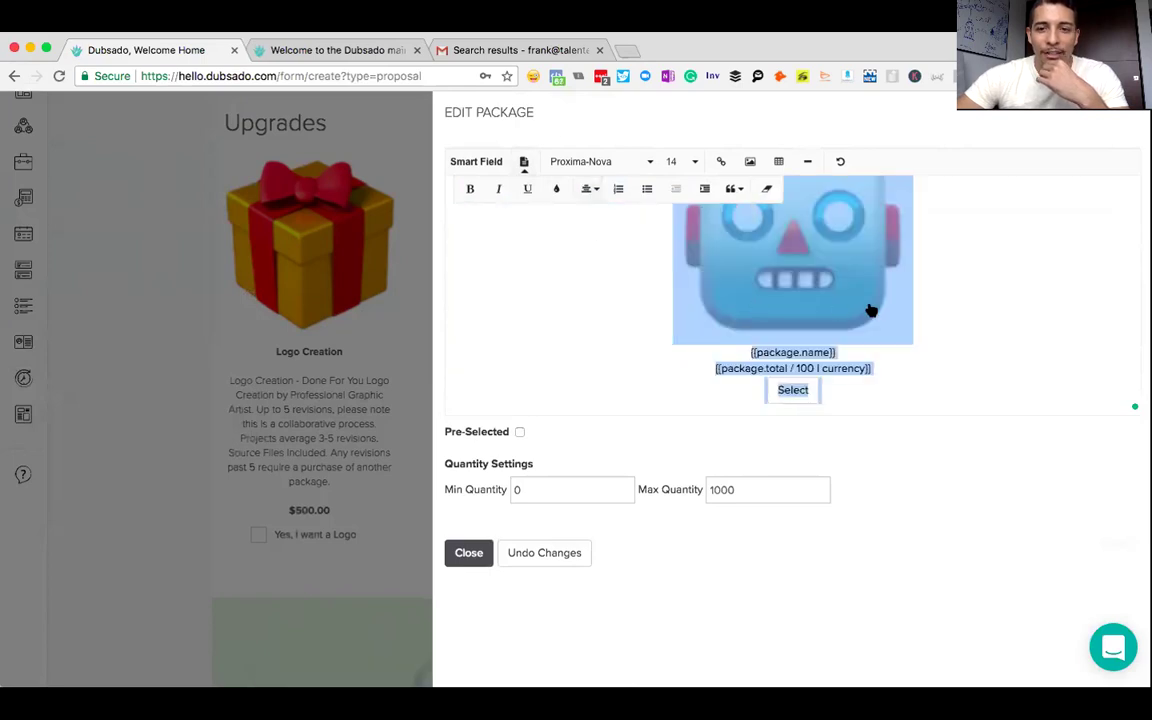
scroll(870, 313, "up", 1)
scroll(855, 396, "down", 1)
left_click(854, 397)
- Move the {{package.name}} placeholder onto a new line above the robot image
left_click_drag(837, 385, 751, 380)
key("super+c")
key("BackSpace")
key("BackSpace")
left_click(657, 252)
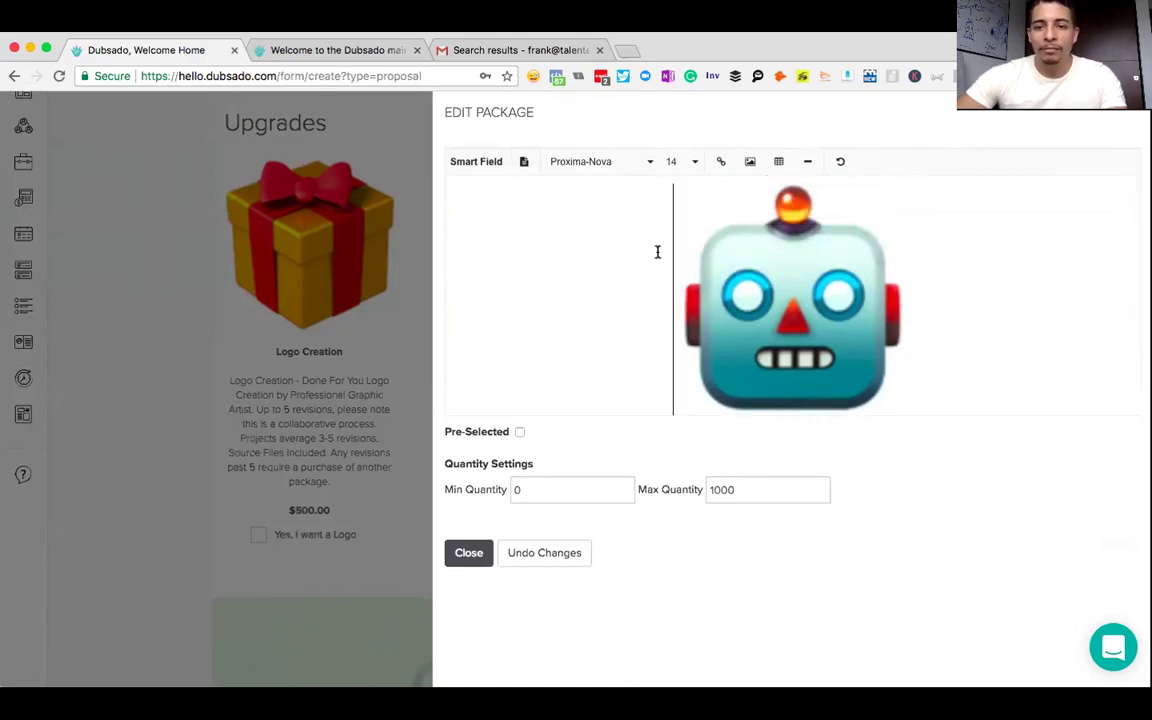
key("Return")
key("Up")
key("super+v")
key("Return")
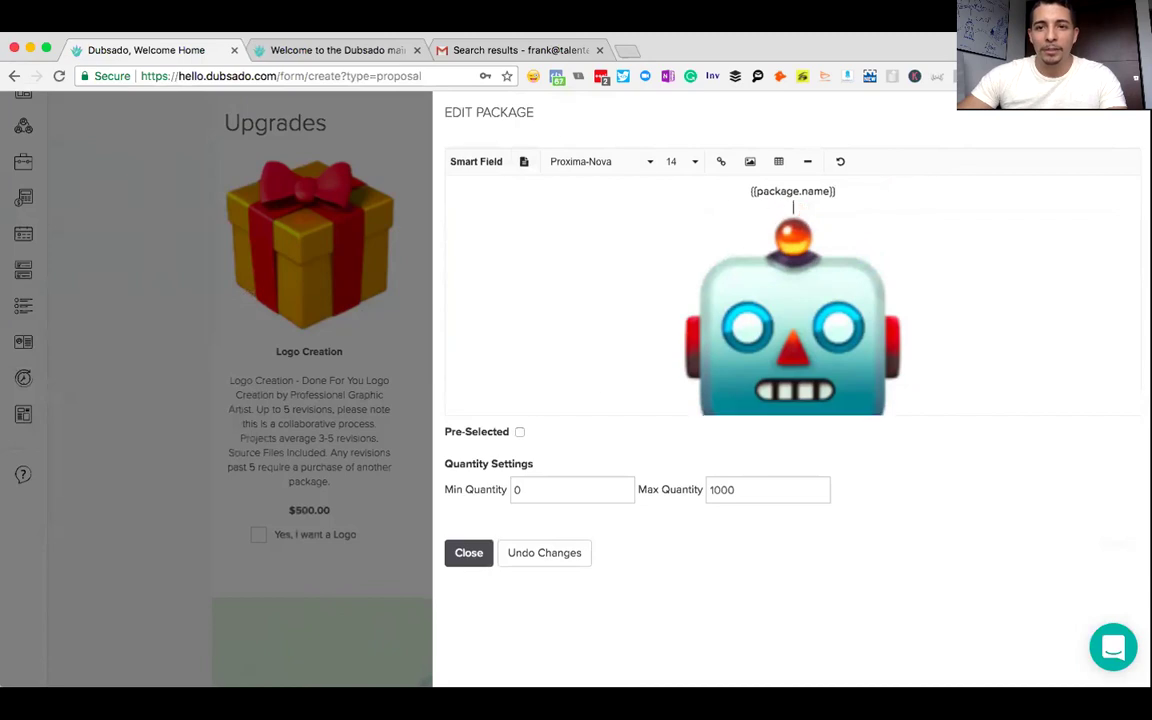
- Make the package name bold at font size 24, then select the package total line
left_click_drag(845, 196, 736, 187)
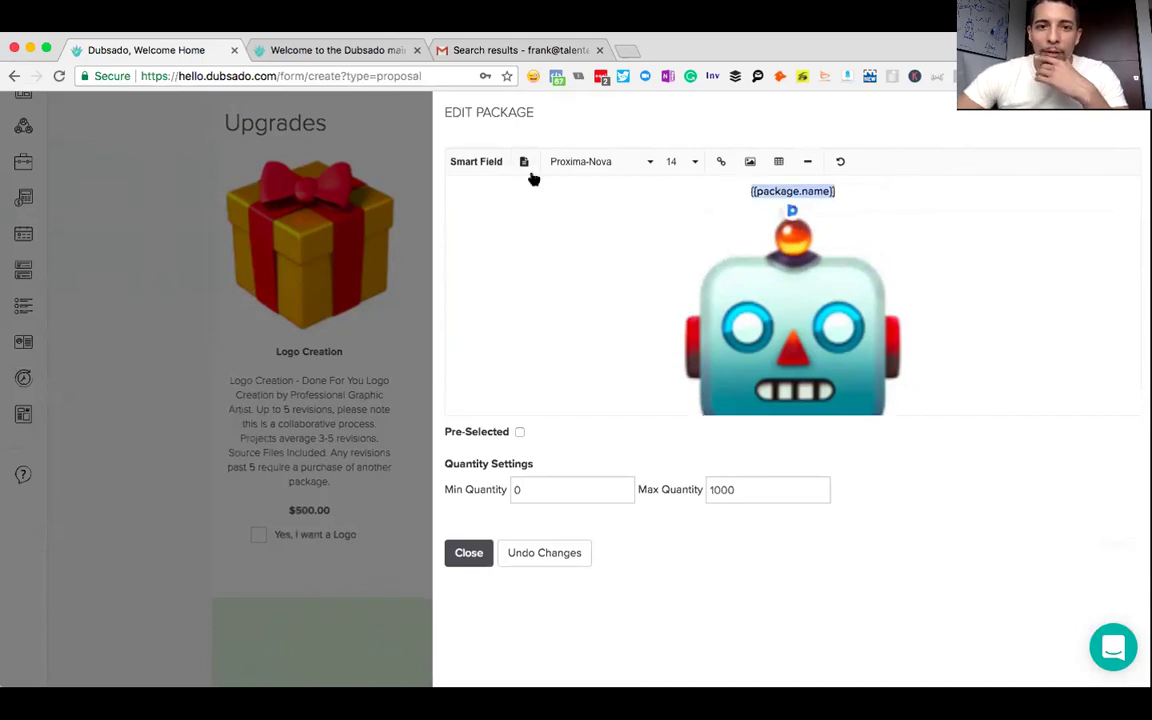
left_click(481, 163)
left_click(523, 161)
left_click(470, 189)
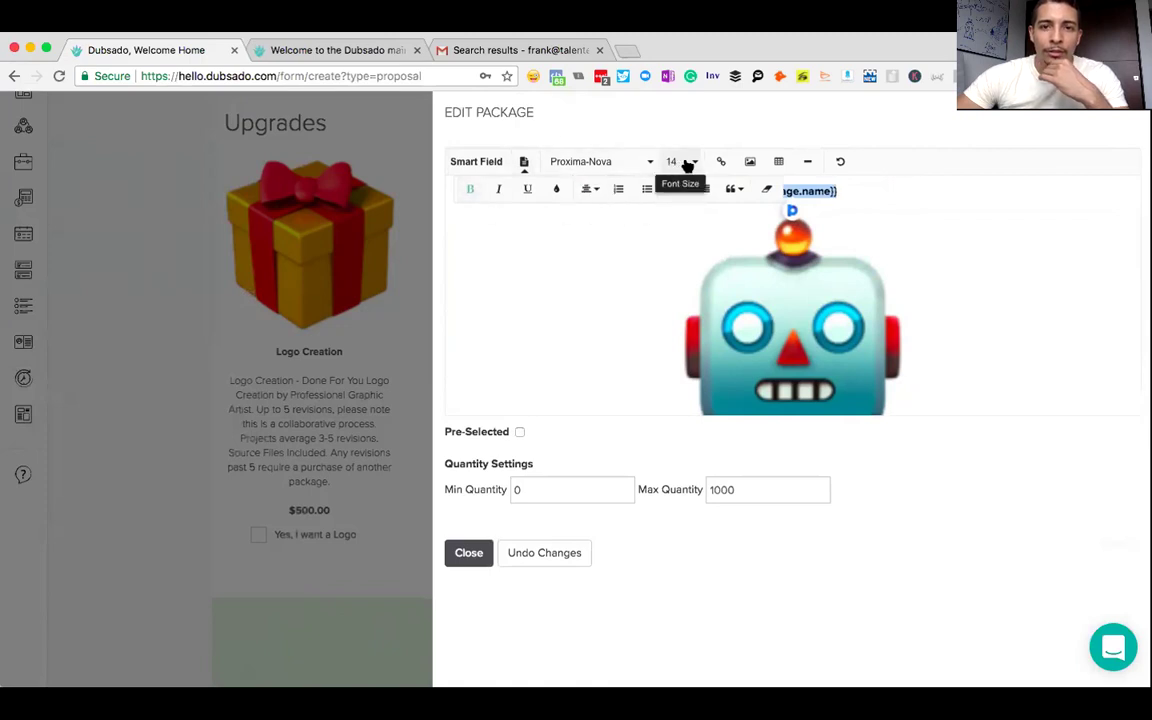
left_click(686, 166)
scroll(687, 290, "down", 2)
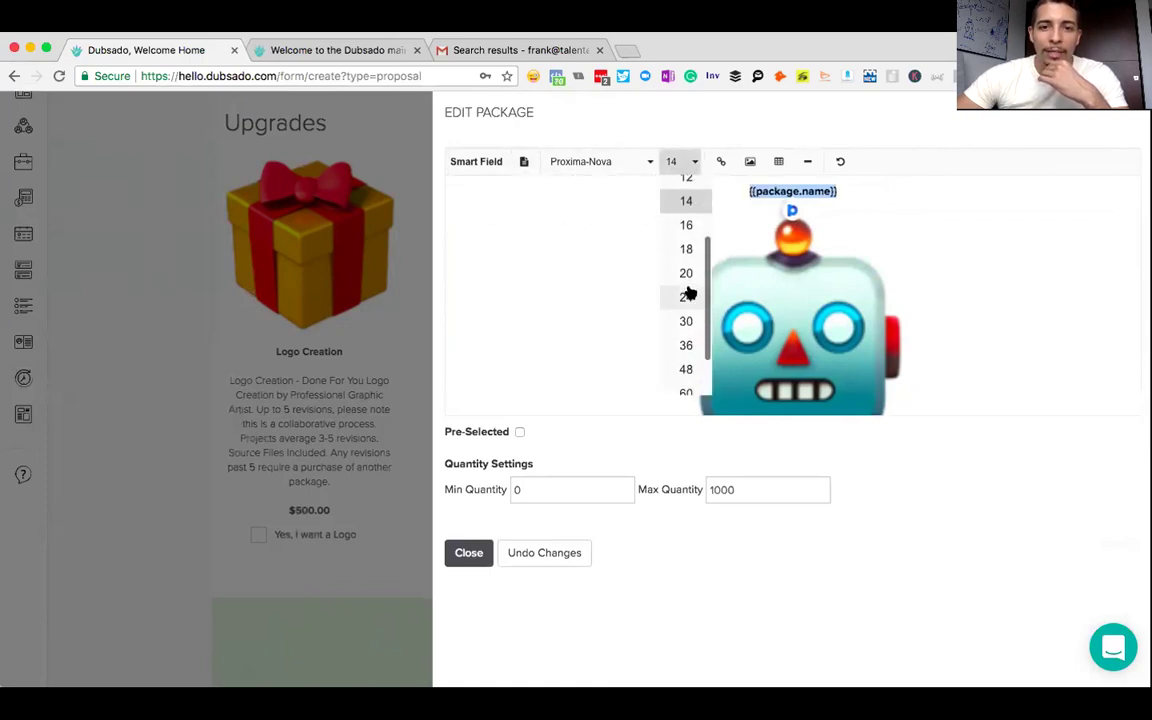
left_click(687, 297)
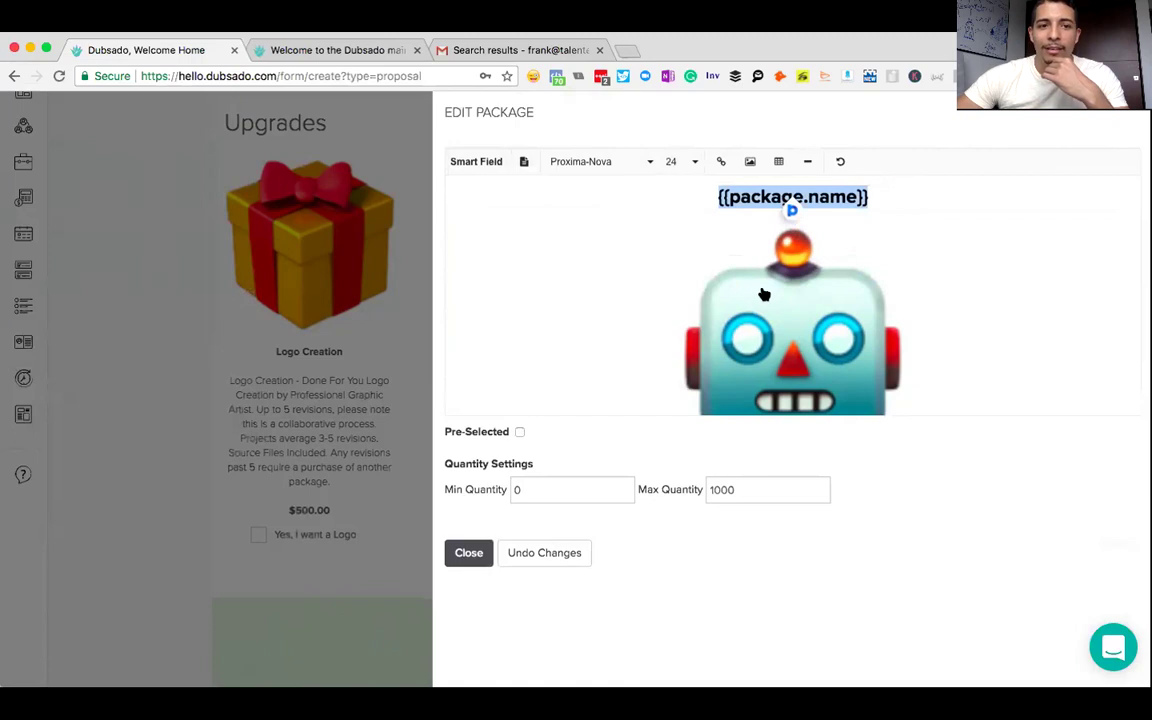
scroll(764, 294, "down", 3)
left_click(887, 368)
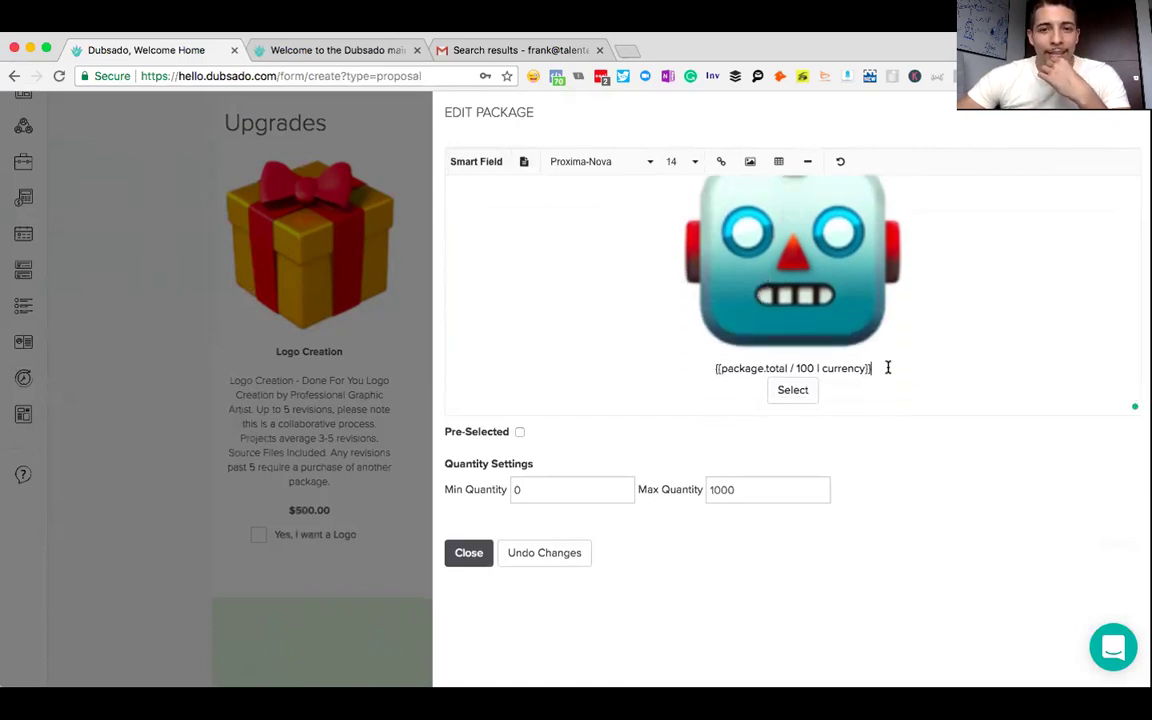
left_click_drag(786, 370, 713, 367)
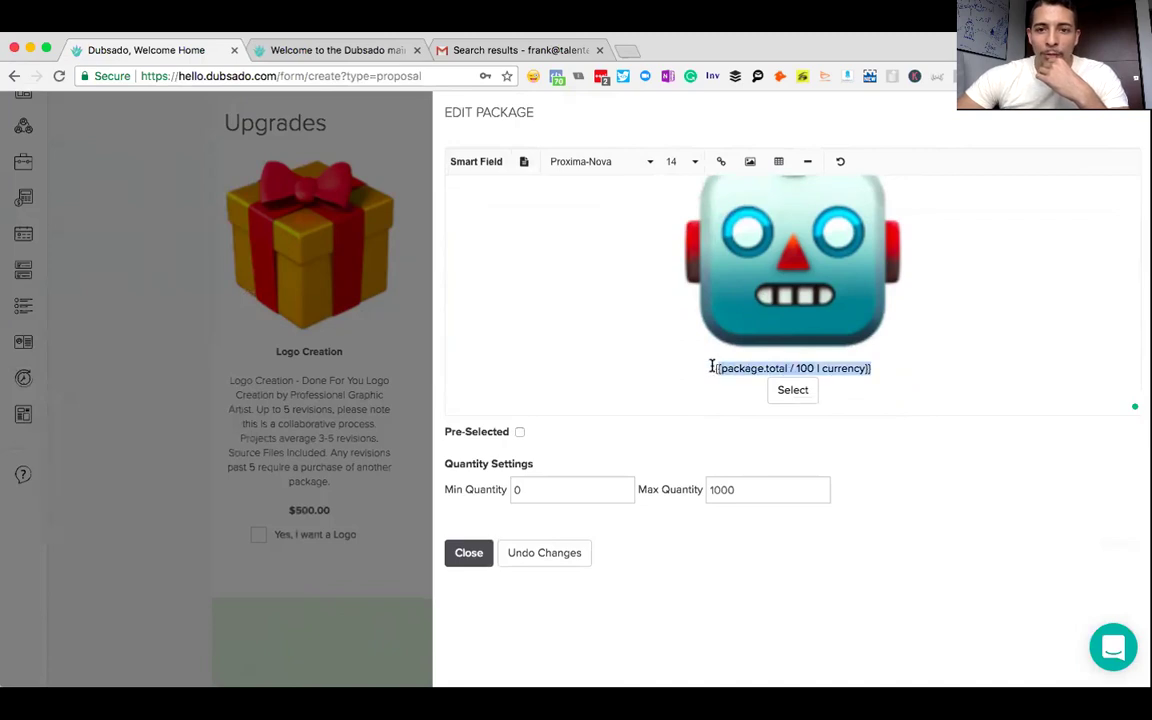
- Bold the package total and insert the Item Names & Descriptions smart field below the robot image
left_click(523, 163)
left_click(469, 189)
left_click(914, 340)
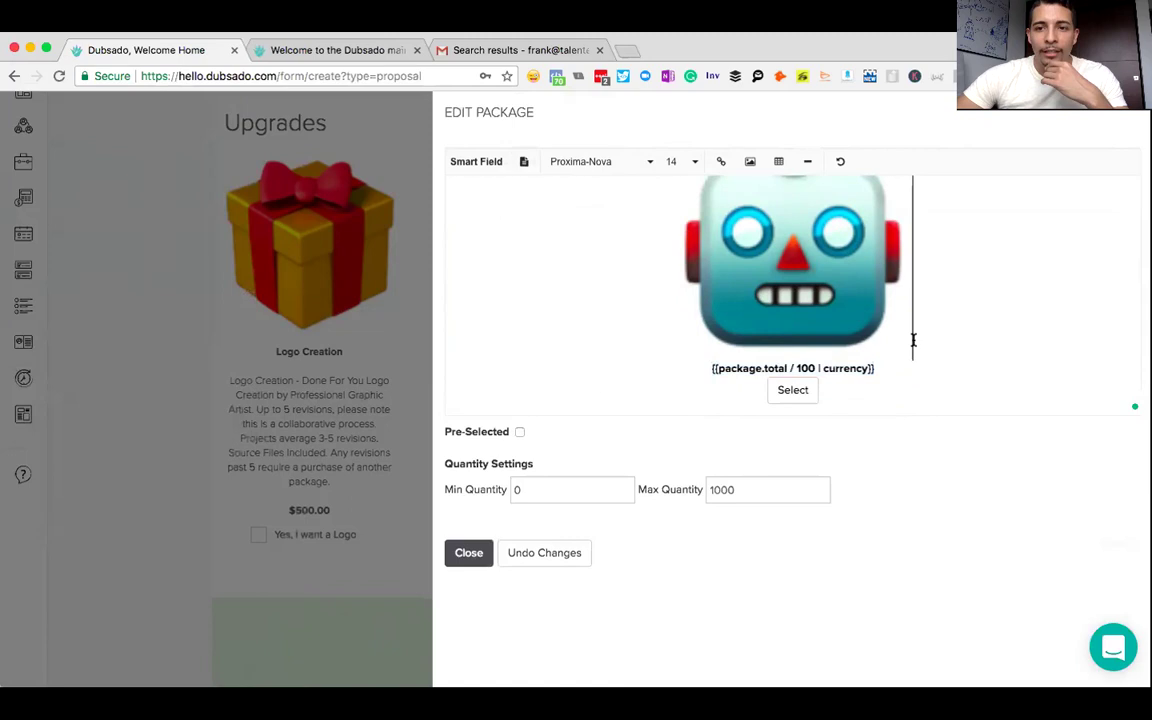
key("Return")
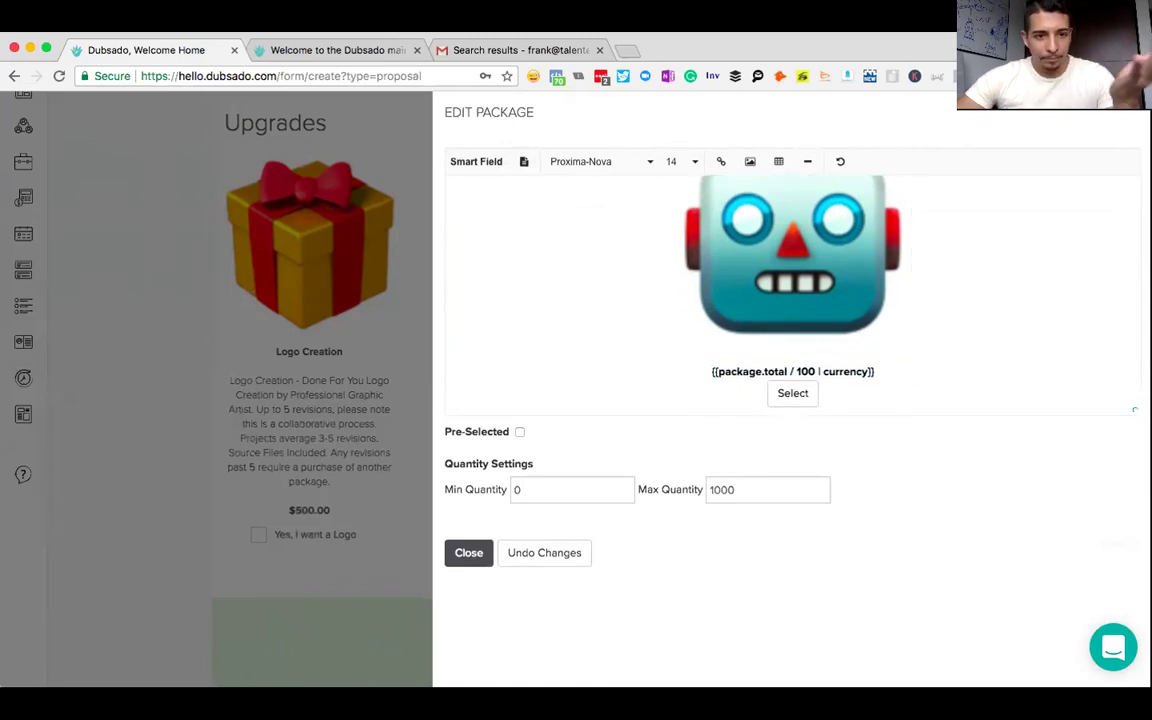
left_click(472, 163)
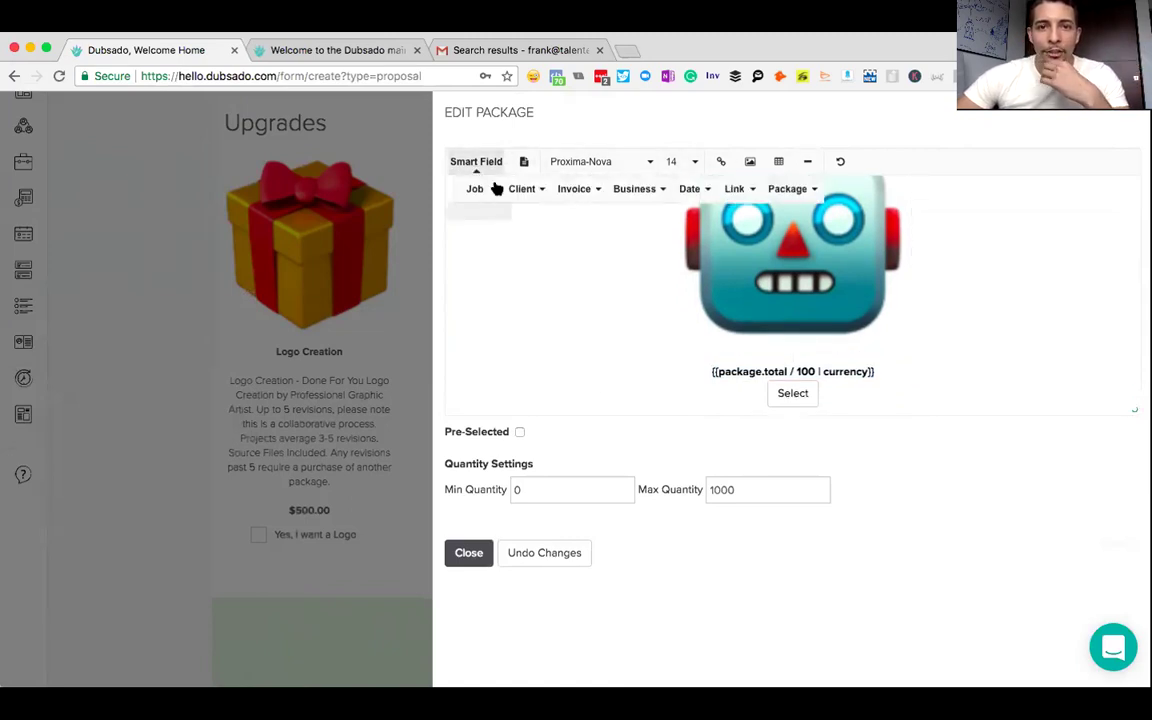
left_click(782, 191)
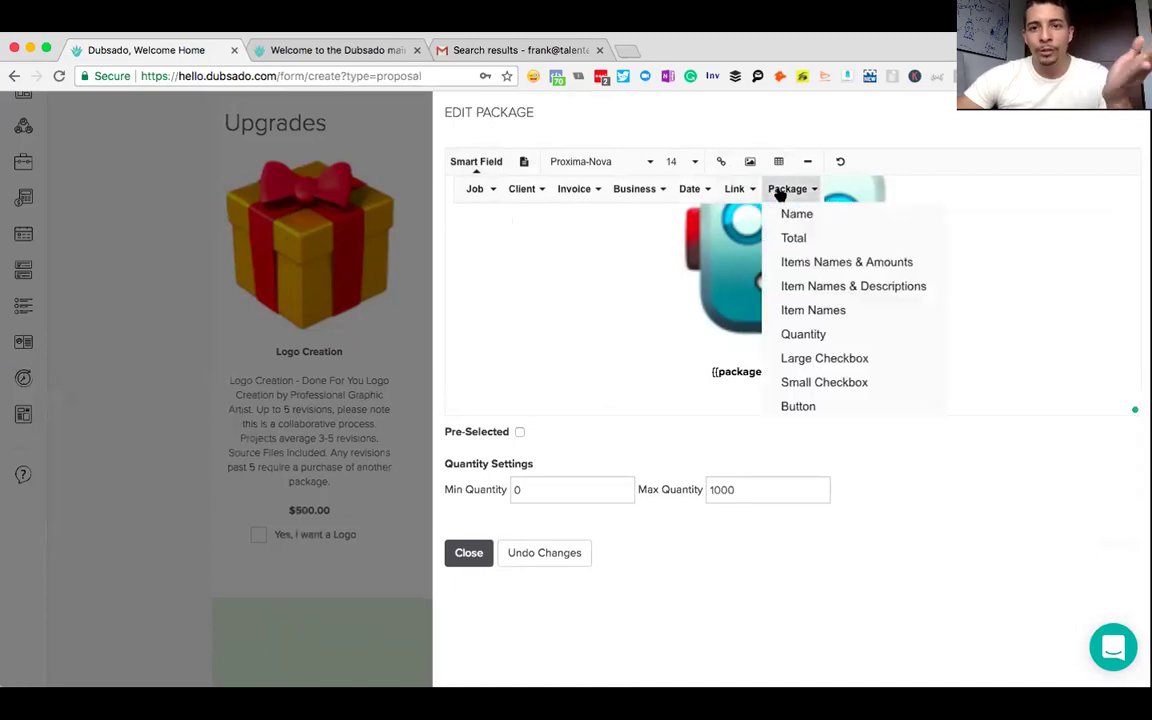
left_click(805, 288)
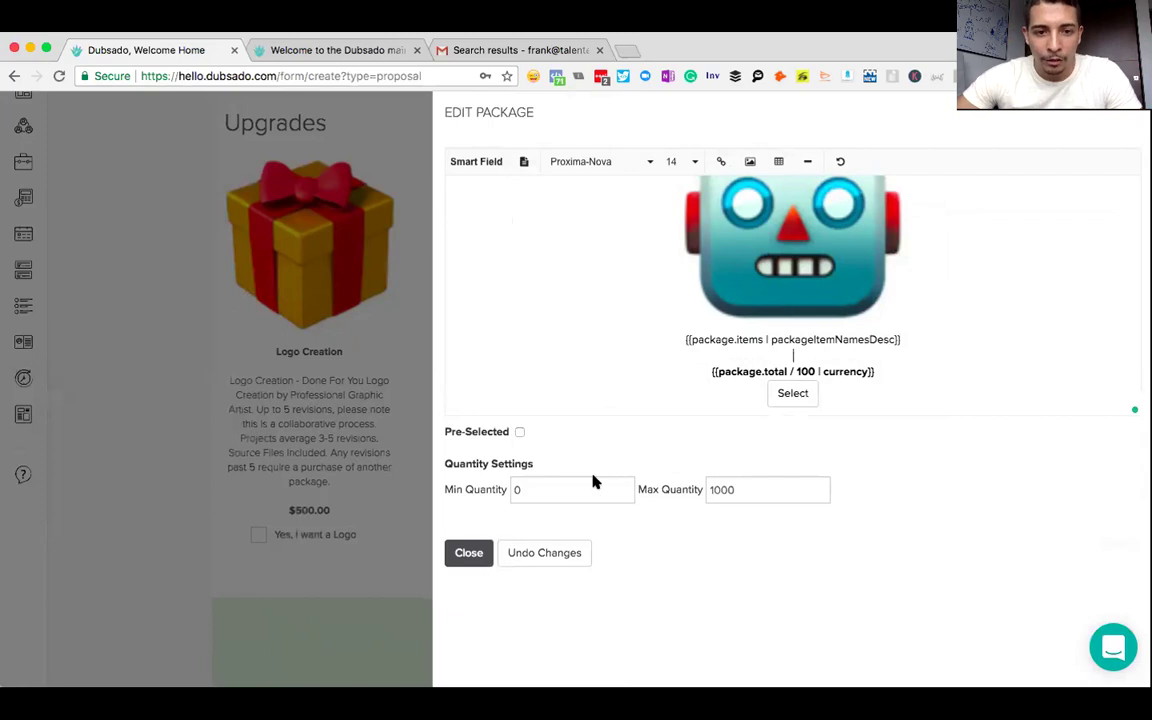
- Change the package's maximum quantity from 1000 to 5
left_click_drag(743, 489, 722, 490)
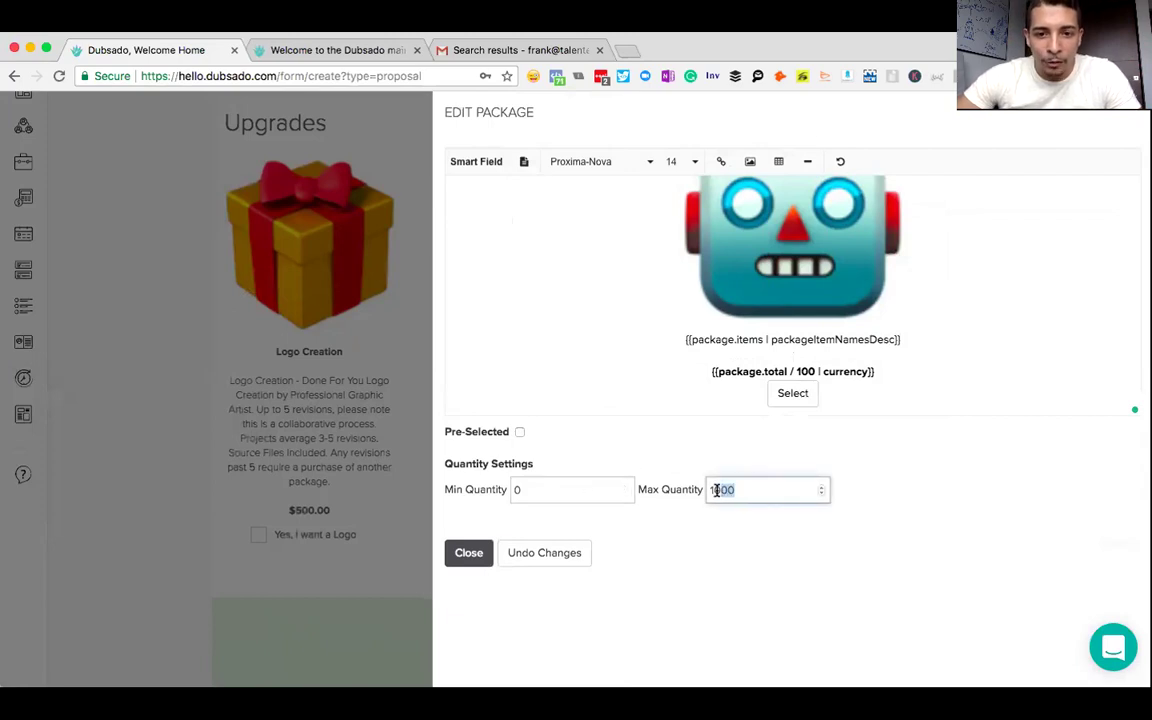
key("ctrl+a")
type("5")
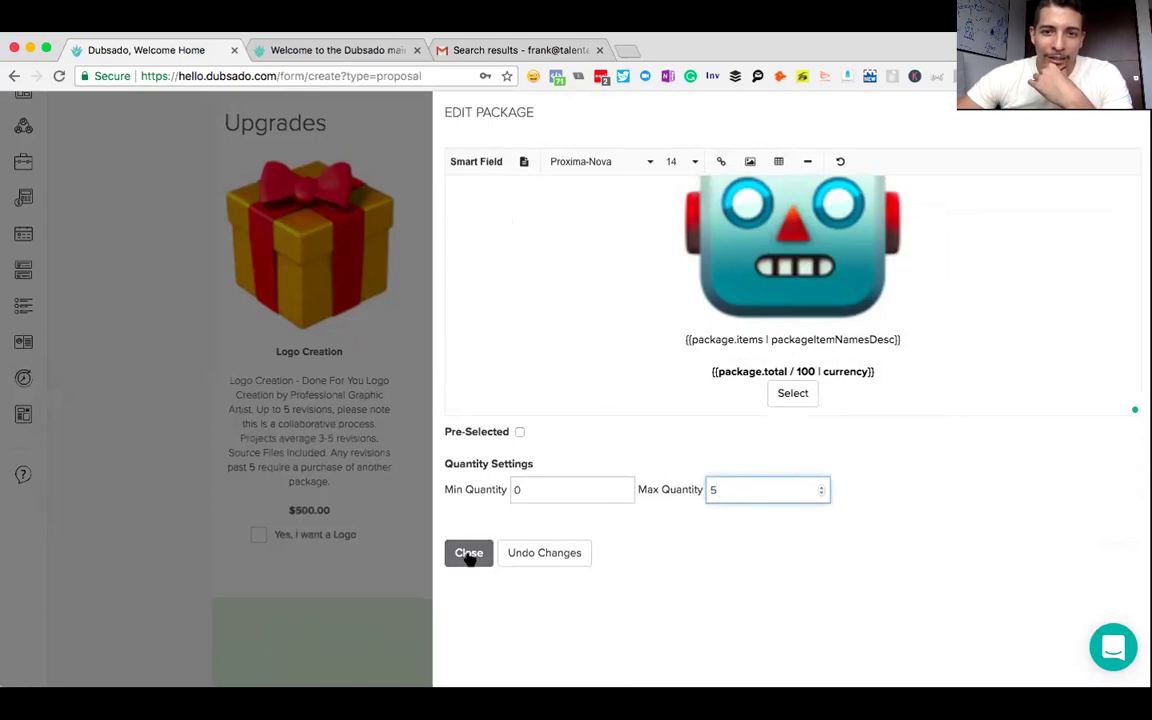
scroll(668, 347, "up", 3)
scroll(668, 347, "down", 3)
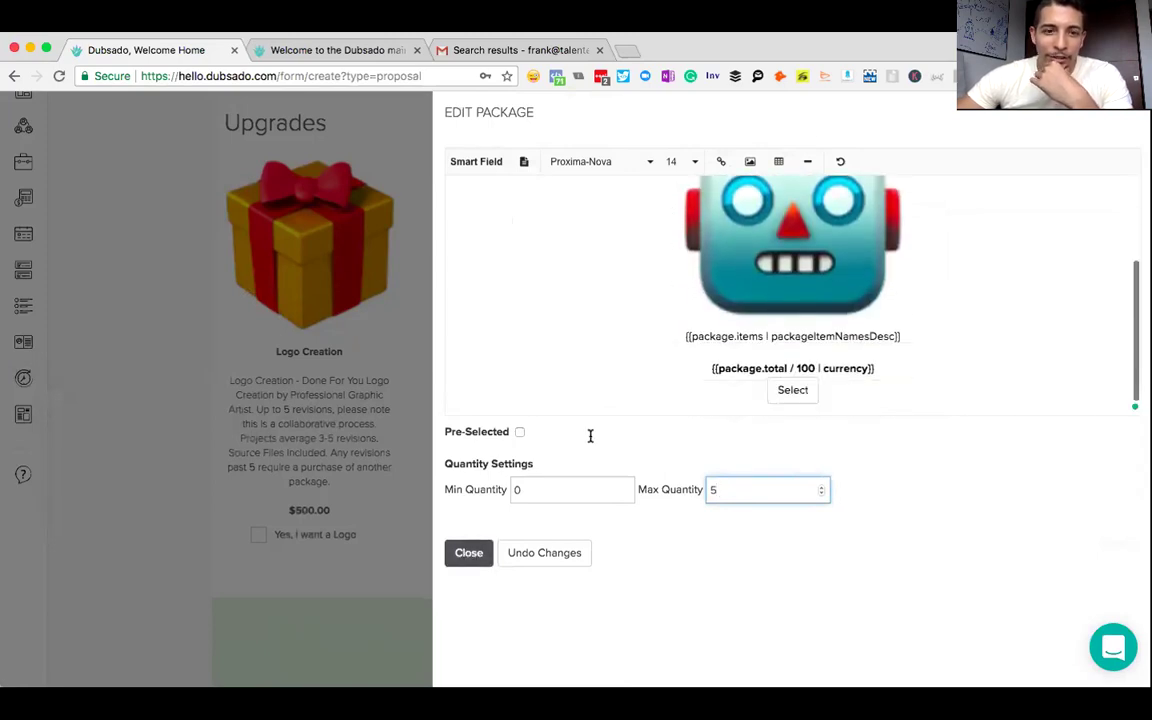
left_click(824, 390)
- Replace the Select button with a small checkbox labelled 'Yes, I want to Automate my sales!' and close the editor
key("BackSpace")
key("BackSpace")
key("BackSpace")
key("BackSpace")
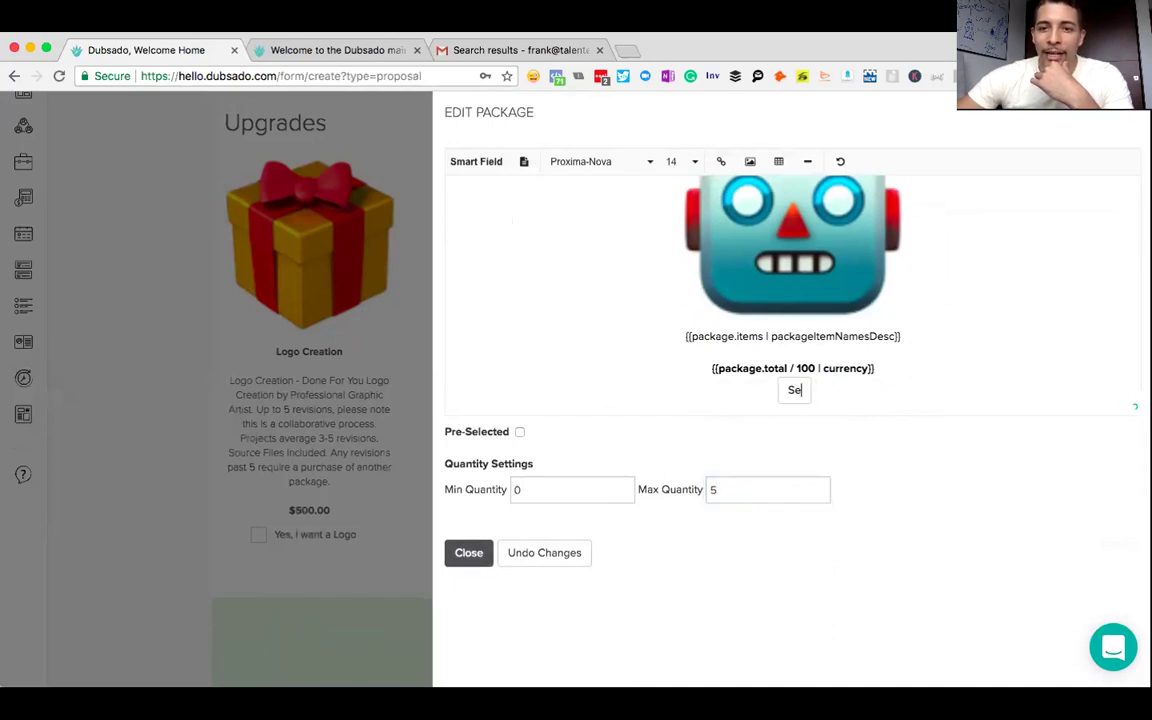
key("BackSpace")
key("BackSpace")
key("BackSpace")
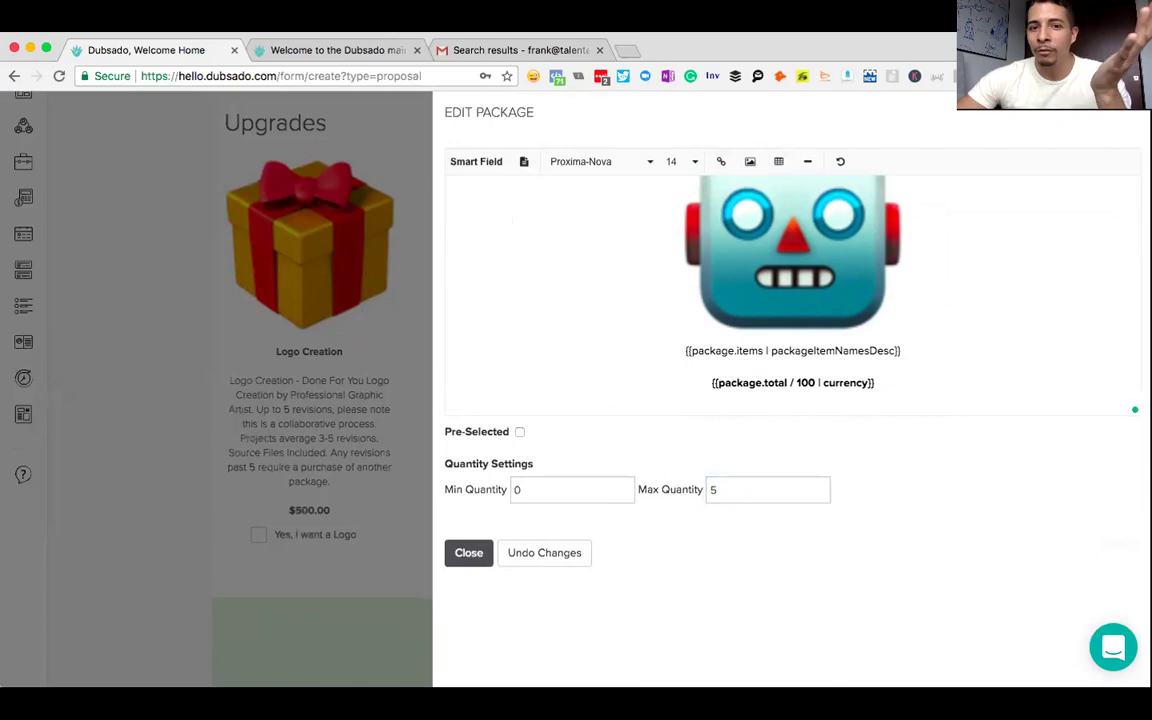
key("Return")
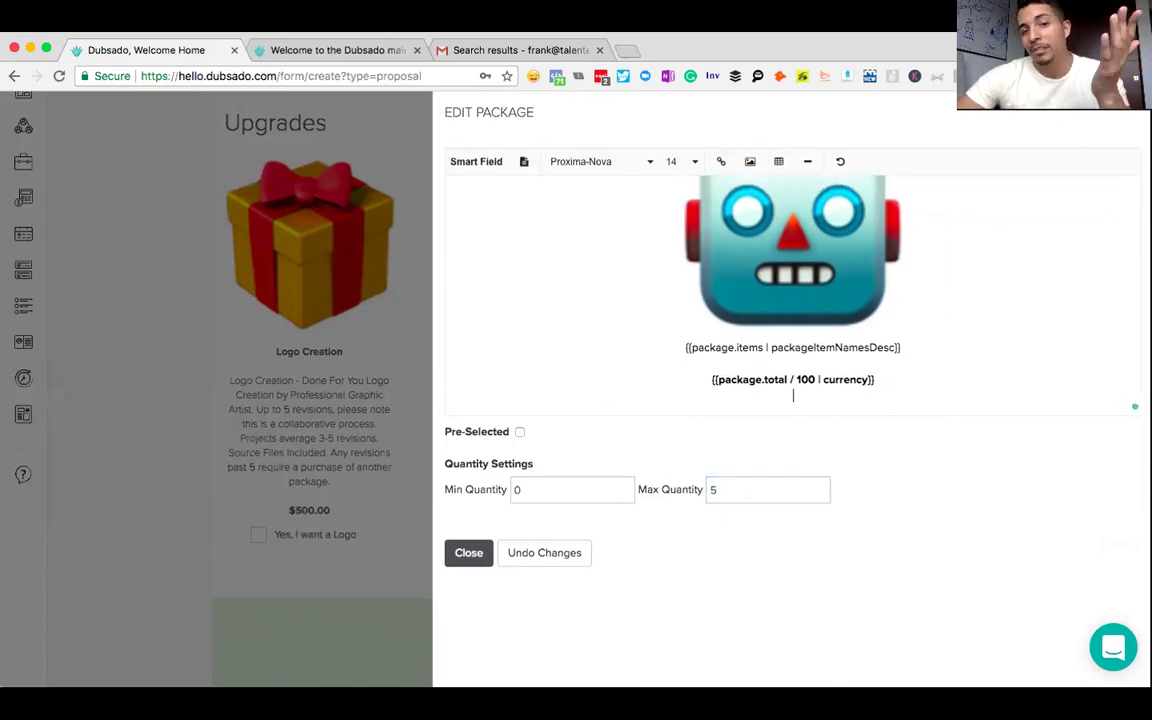
left_click(488, 167)
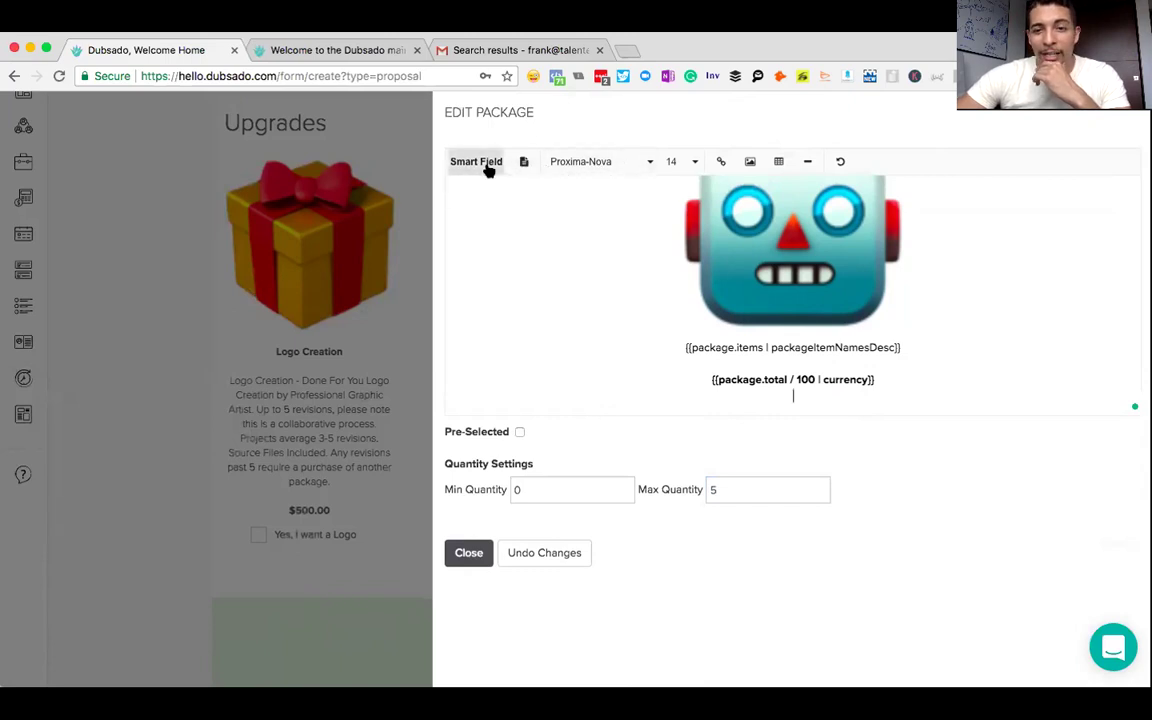
left_click(789, 188)
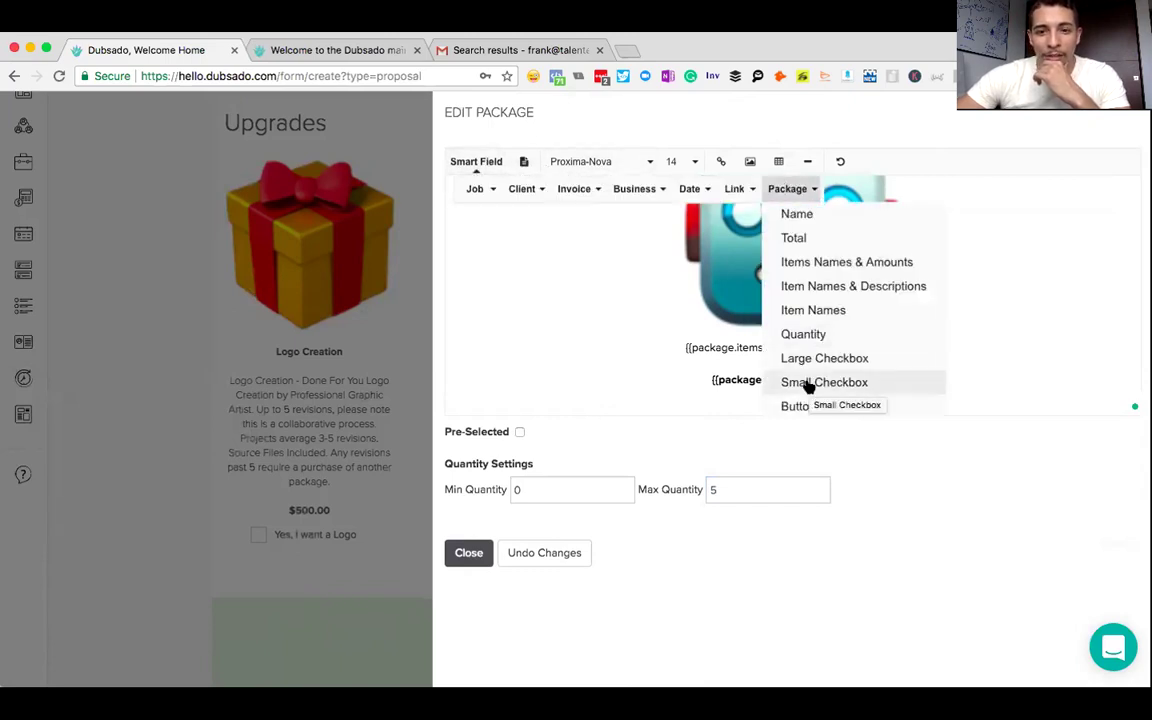
left_click(806, 385)
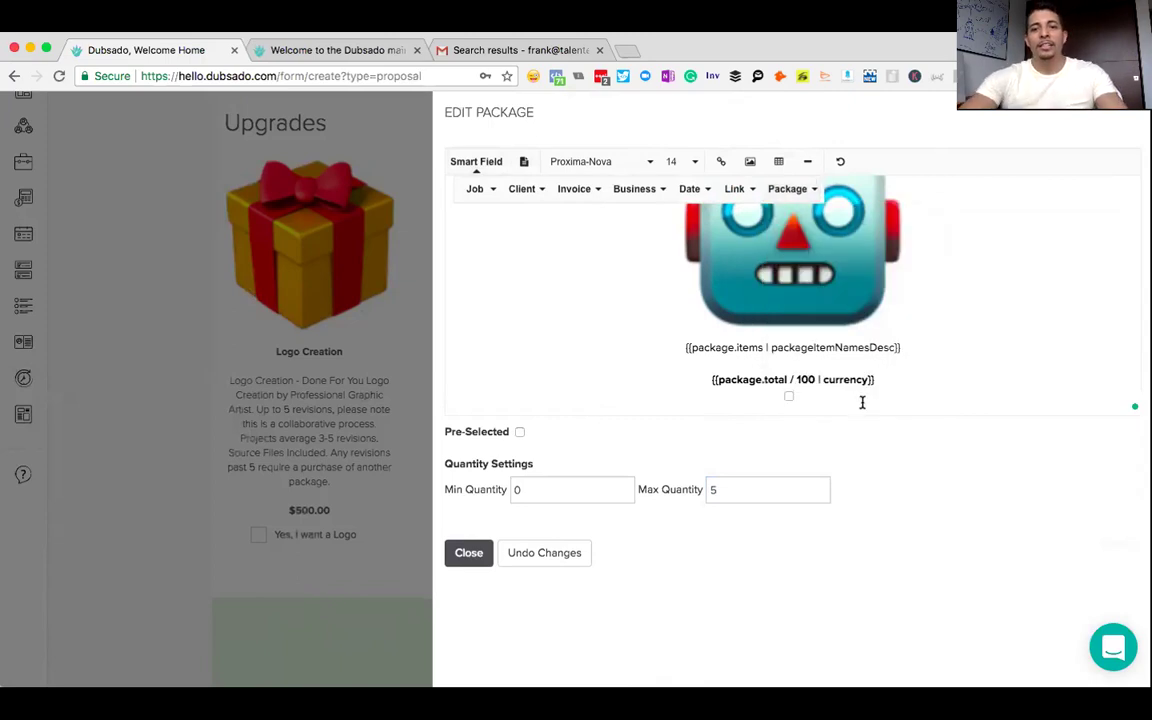
type("Yes, I want to Automate my sales!")
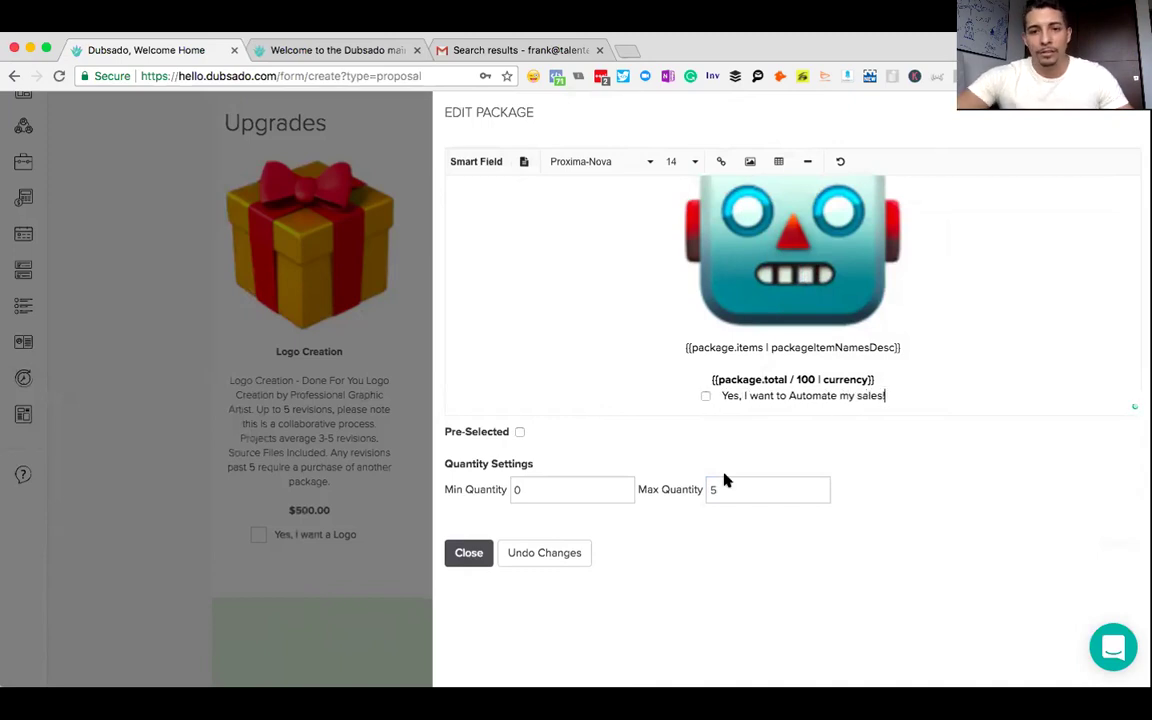
left_click(478, 558)
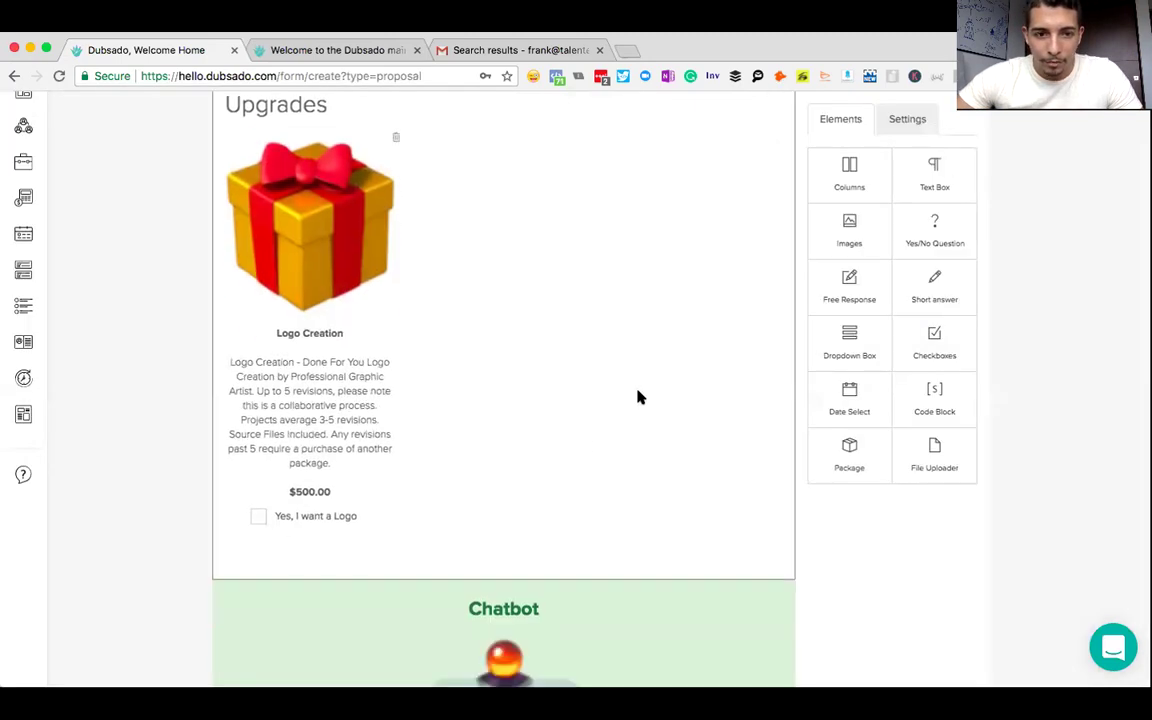
- Drag the Chatbot package into Upgrades and position Logo Creation beside it
scroll(640, 397, "down", 3)
scroll(640, 397, "up", 3)
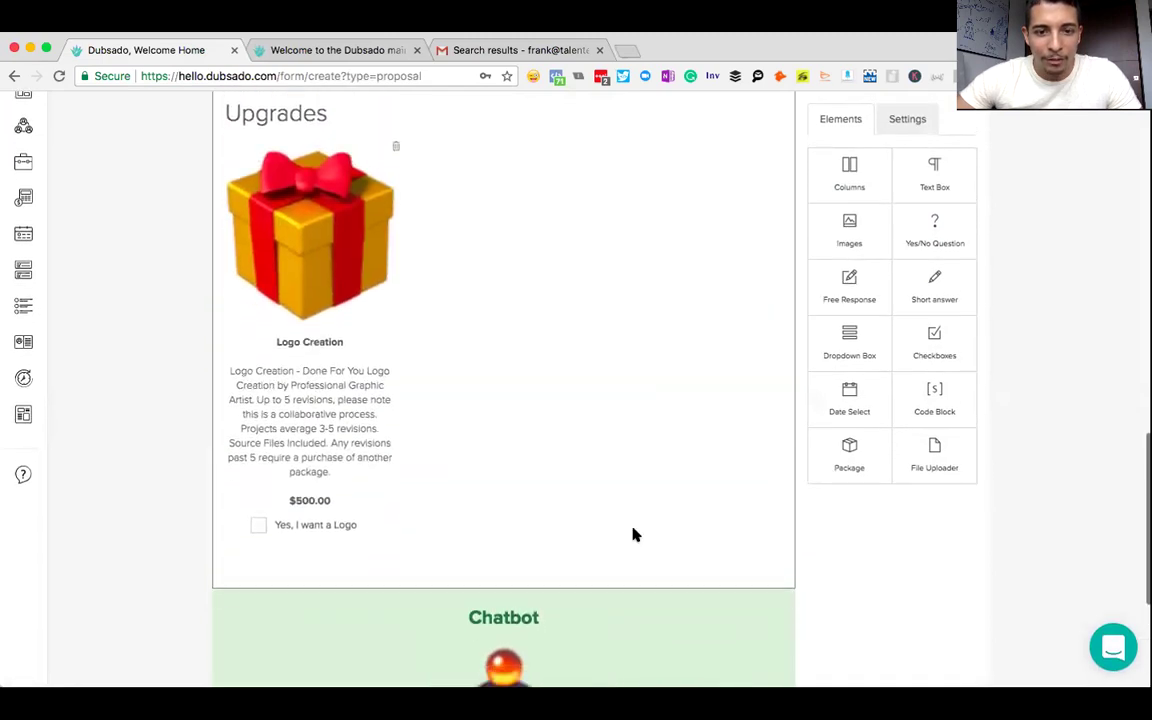
scroll(620, 580, "down", 1)
scroll(560, 300, "up", 3)
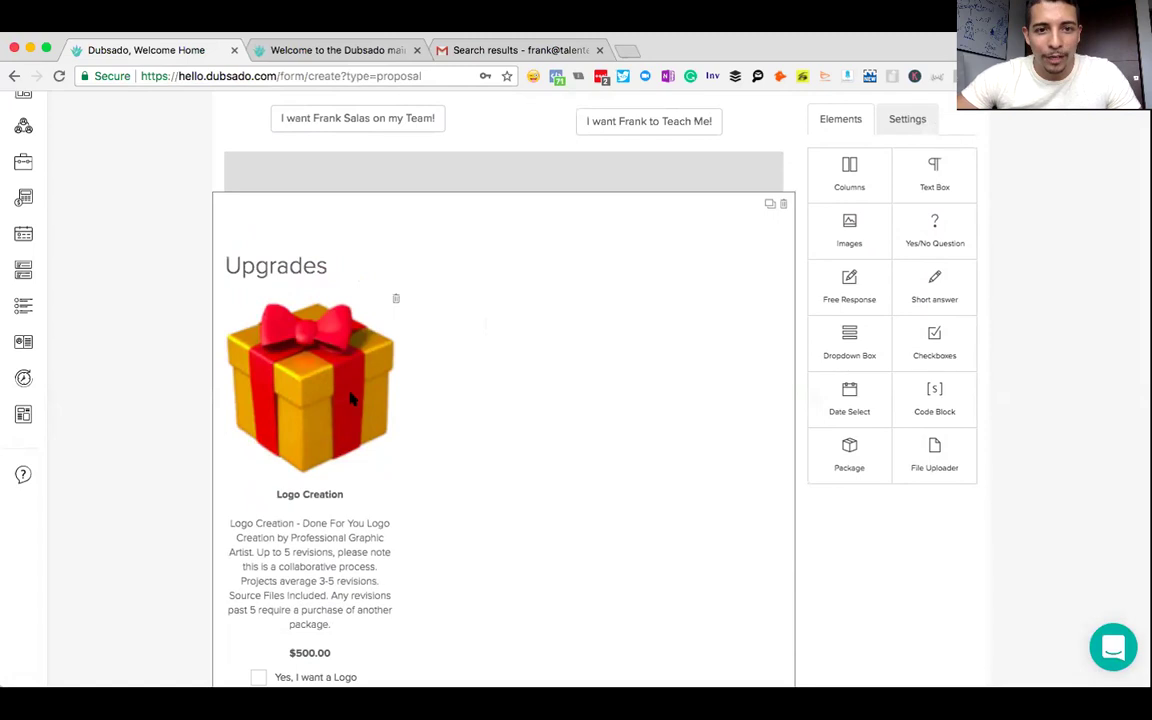
left_click_drag(516, 290, 486, 383)
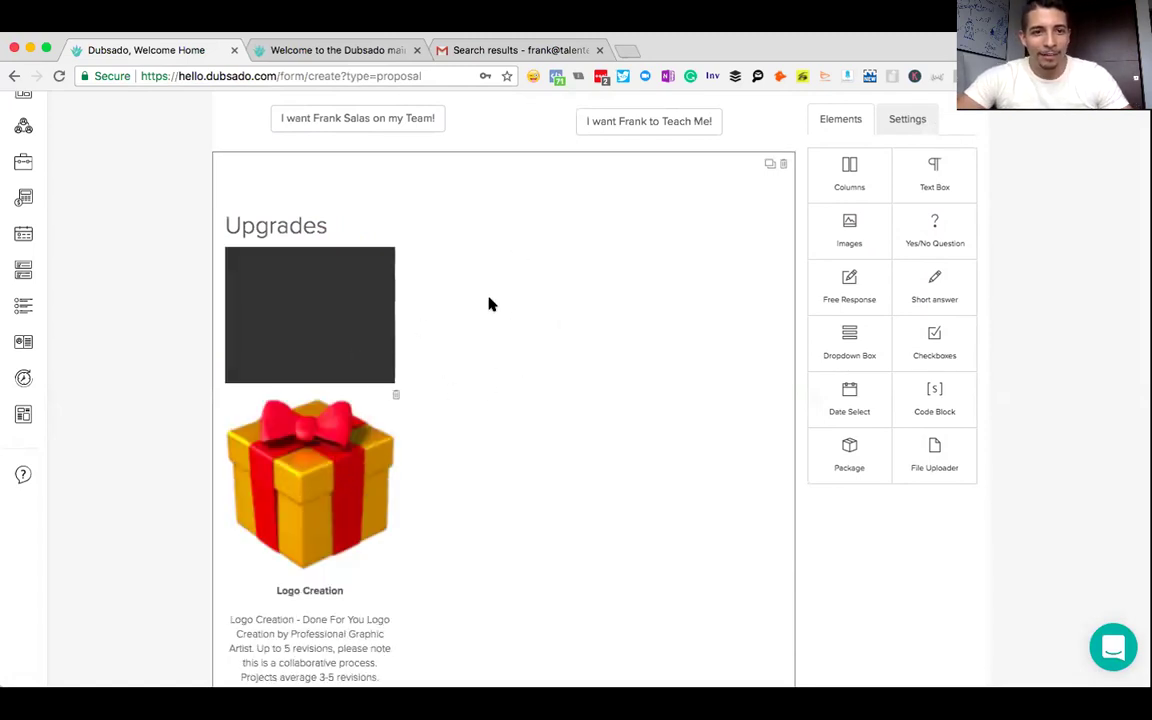
left_click_drag(490, 304, 625, 355)
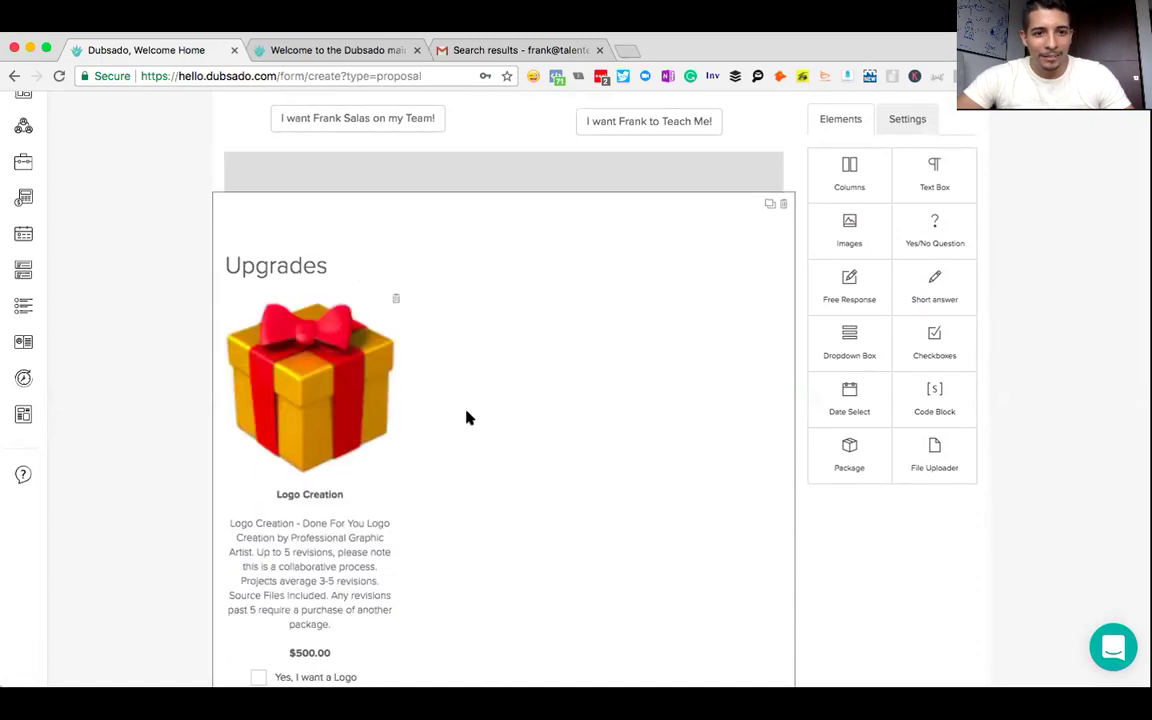
scroll(470, 418, "up", 4)
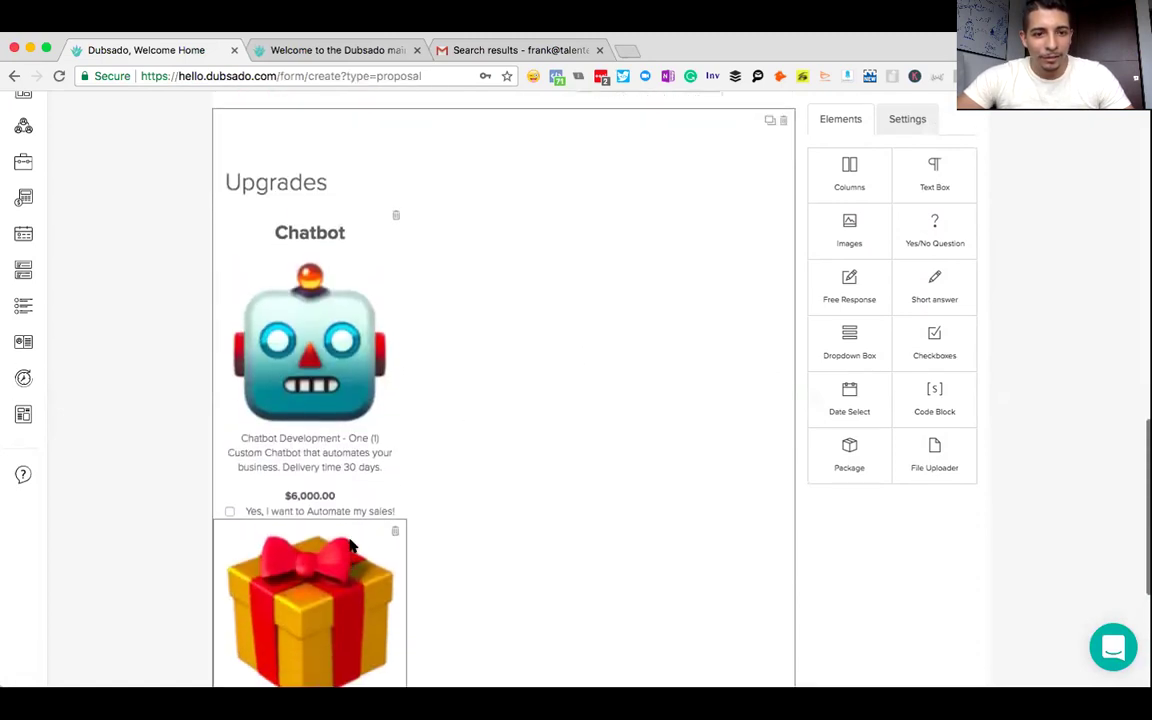
left_click_drag(335, 540, 620, 420)
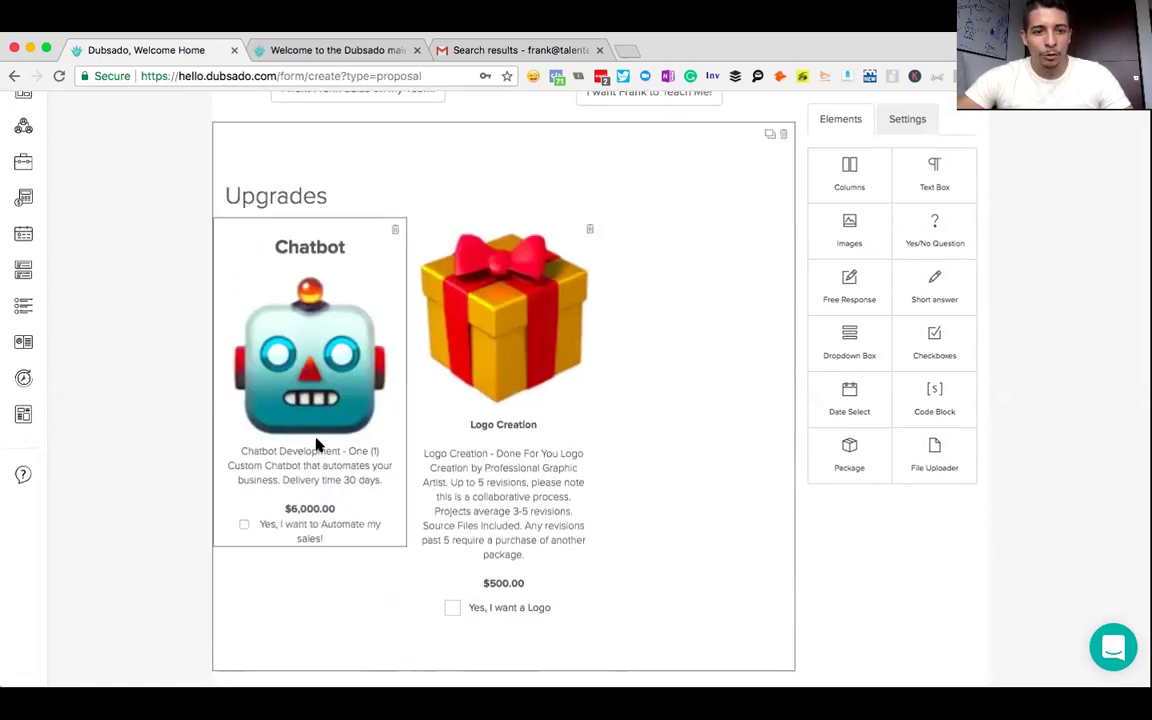
- In the Chatbot package, delete the checkbox line under the total and add a blank line below the image
left_click(342, 483)
scroll(851, 283, "down", 1)
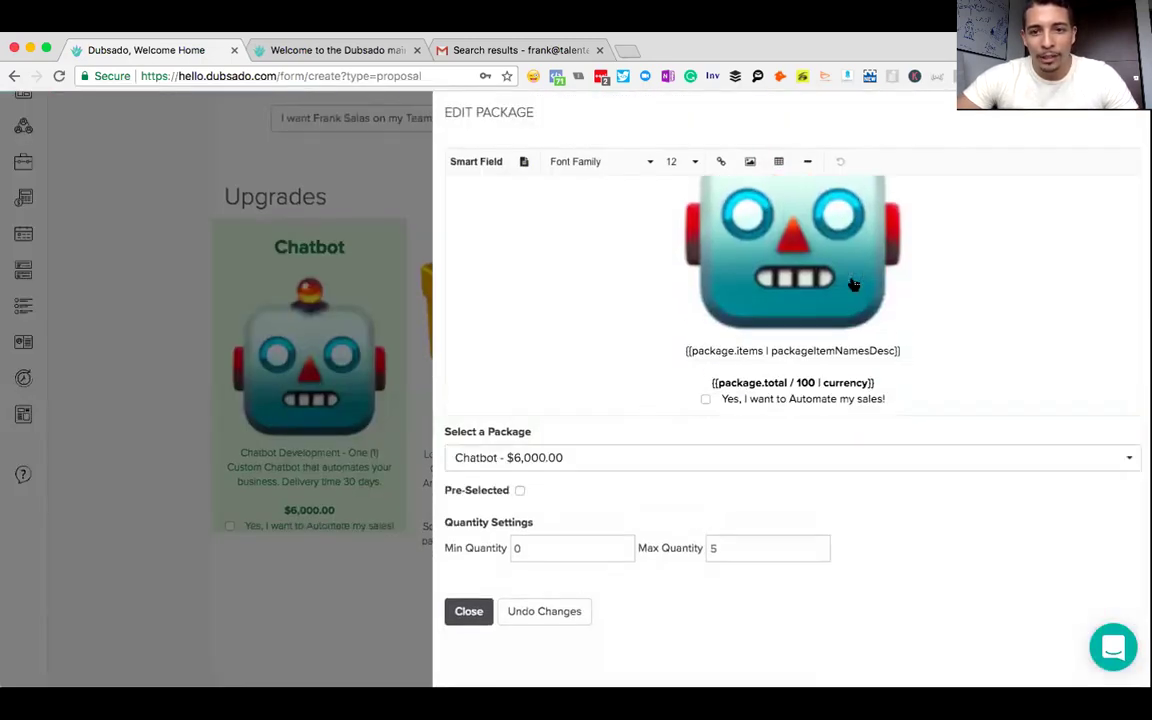
left_click(887, 382)
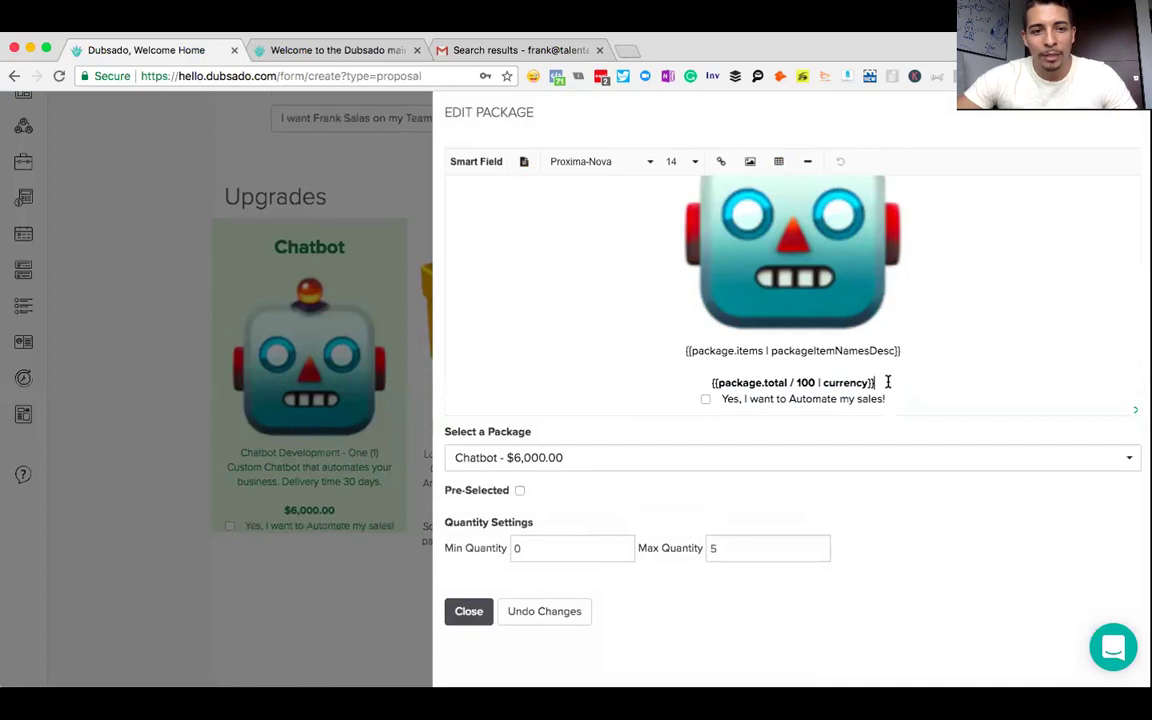
key("Delete")
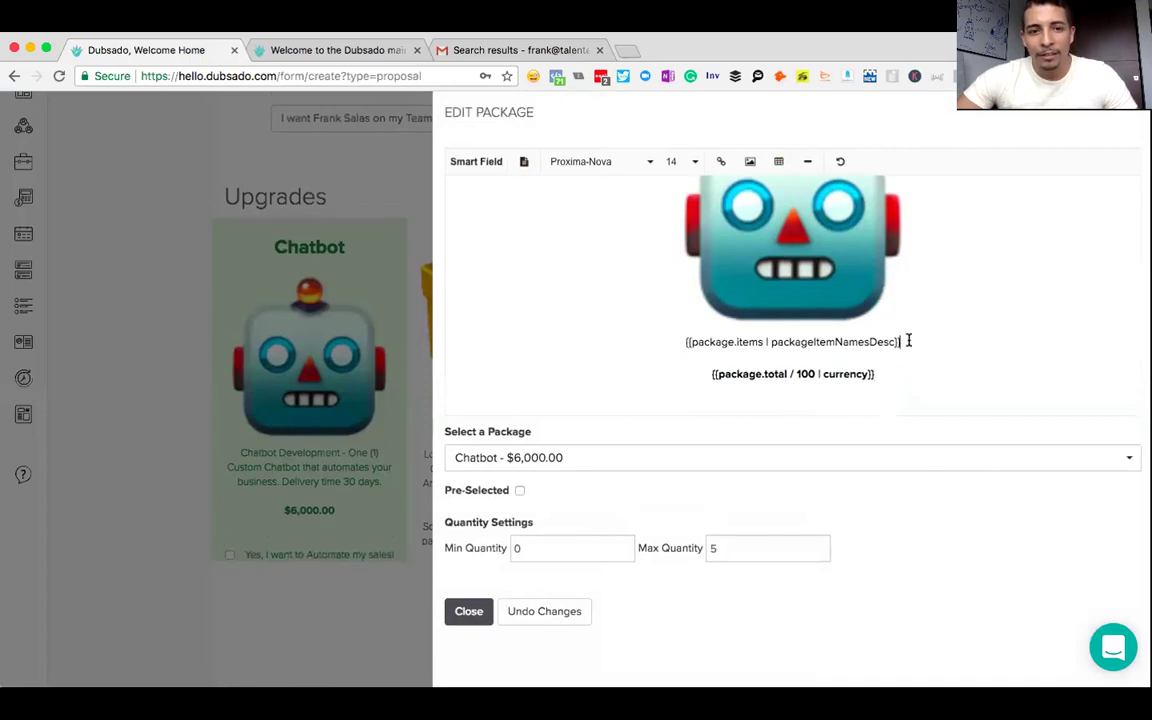
left_click(914, 291)
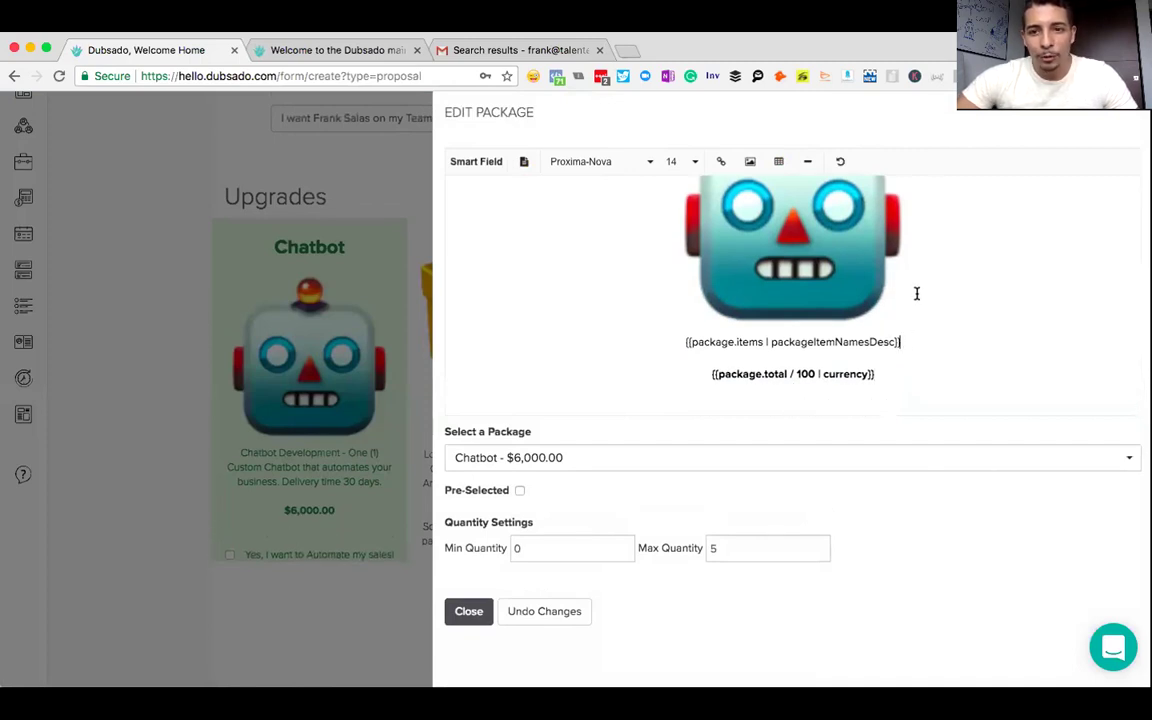
key("Return")
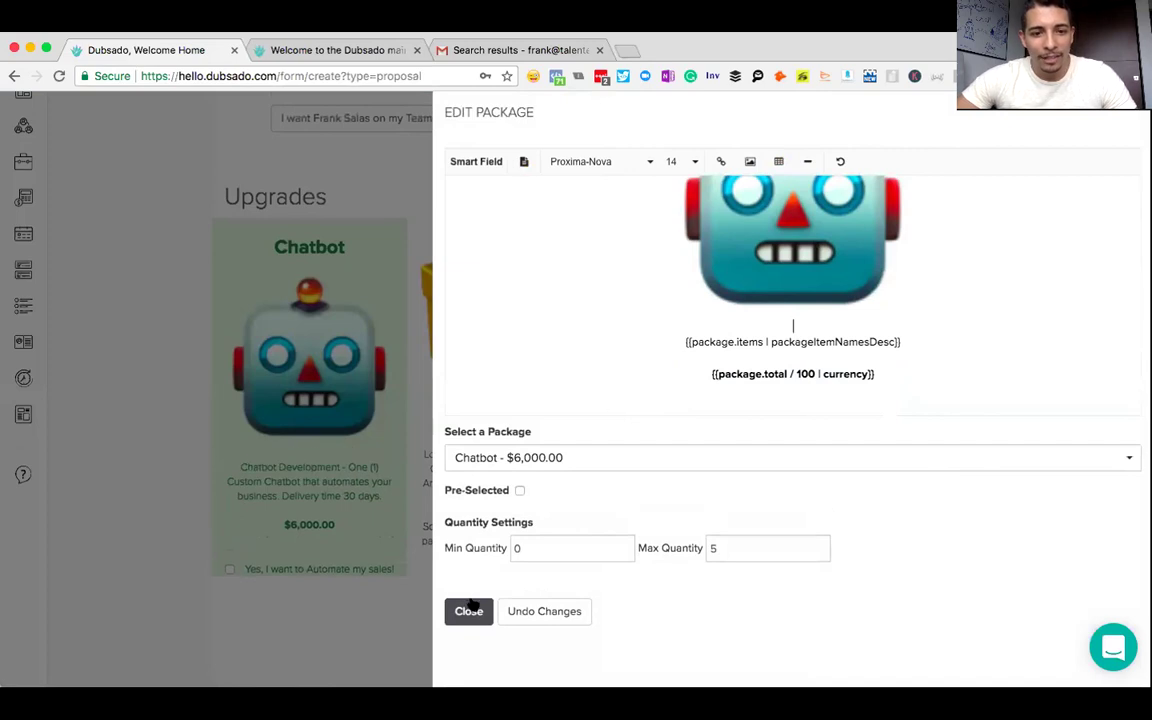
left_click(469, 611)
- Move Logo Creation's {{package.name}} field from below to above its gift image
scroll(740, 460, "down", 1)
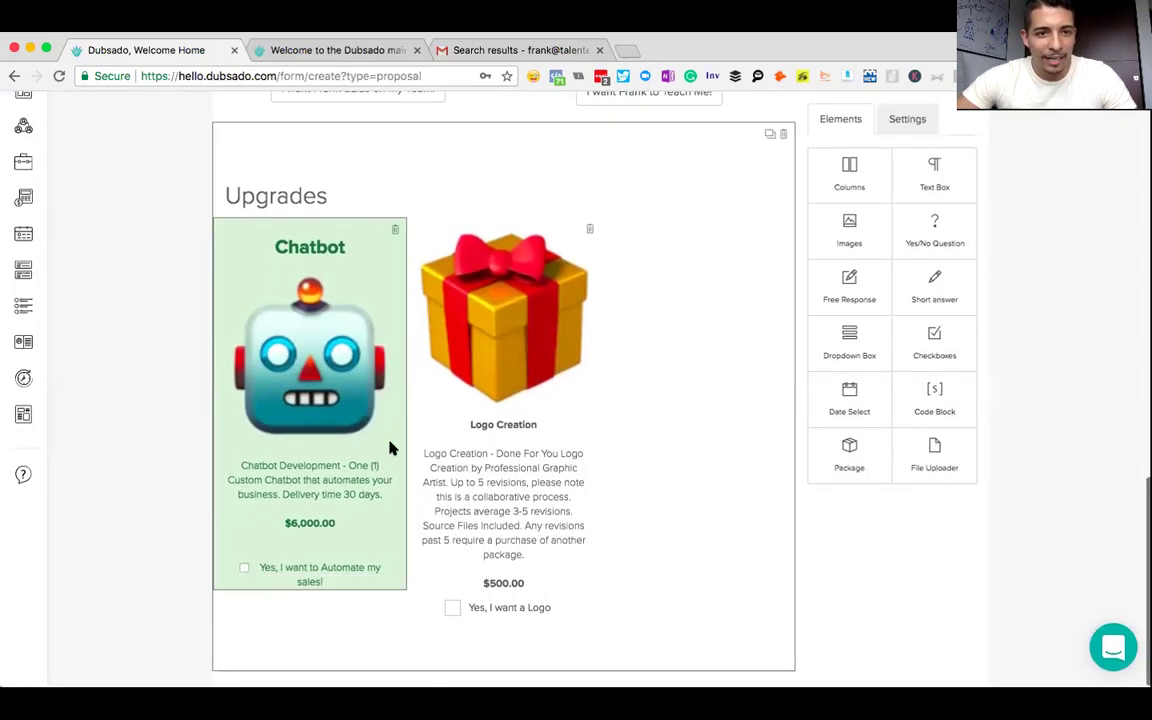
left_click(506, 432)
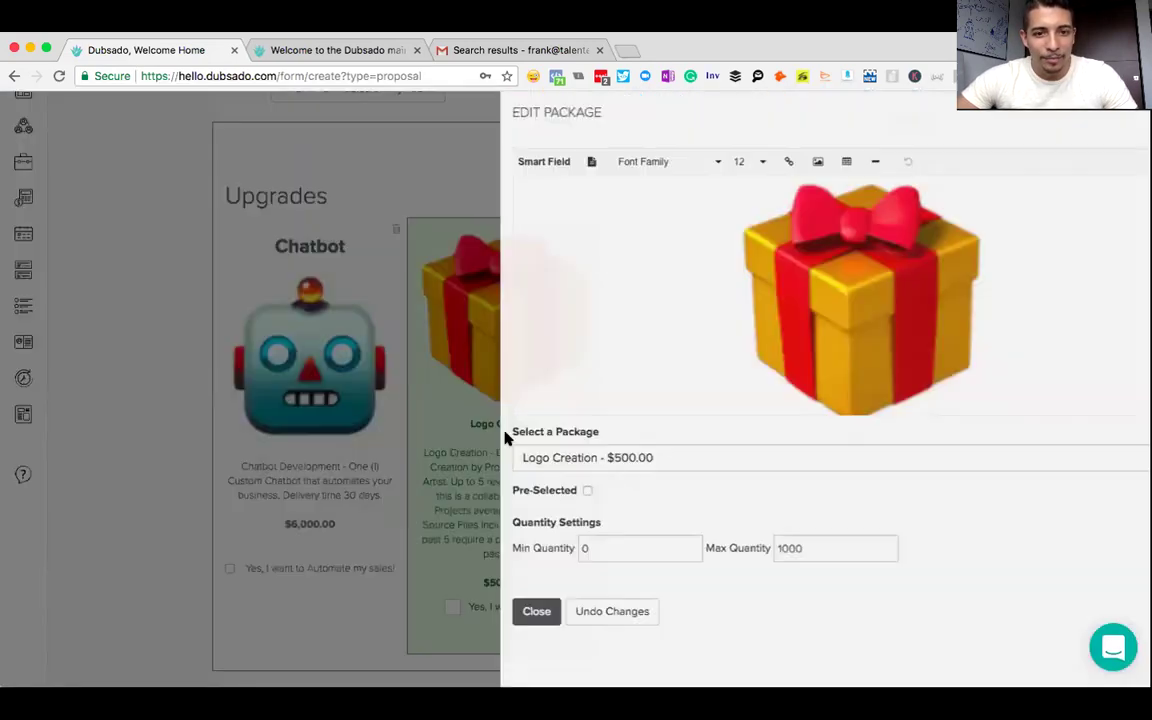
scroll(700, 320, "down", 3)
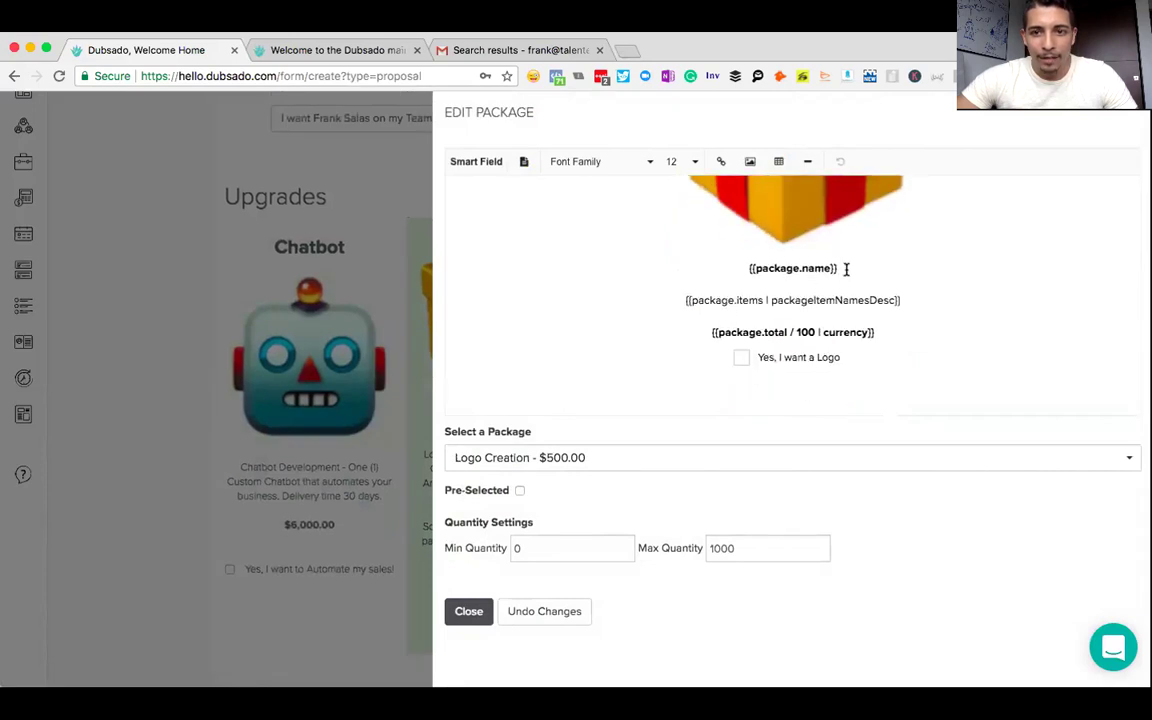
left_click_drag(840, 268, 741, 265)
key("super+c")
key("BackSpace")
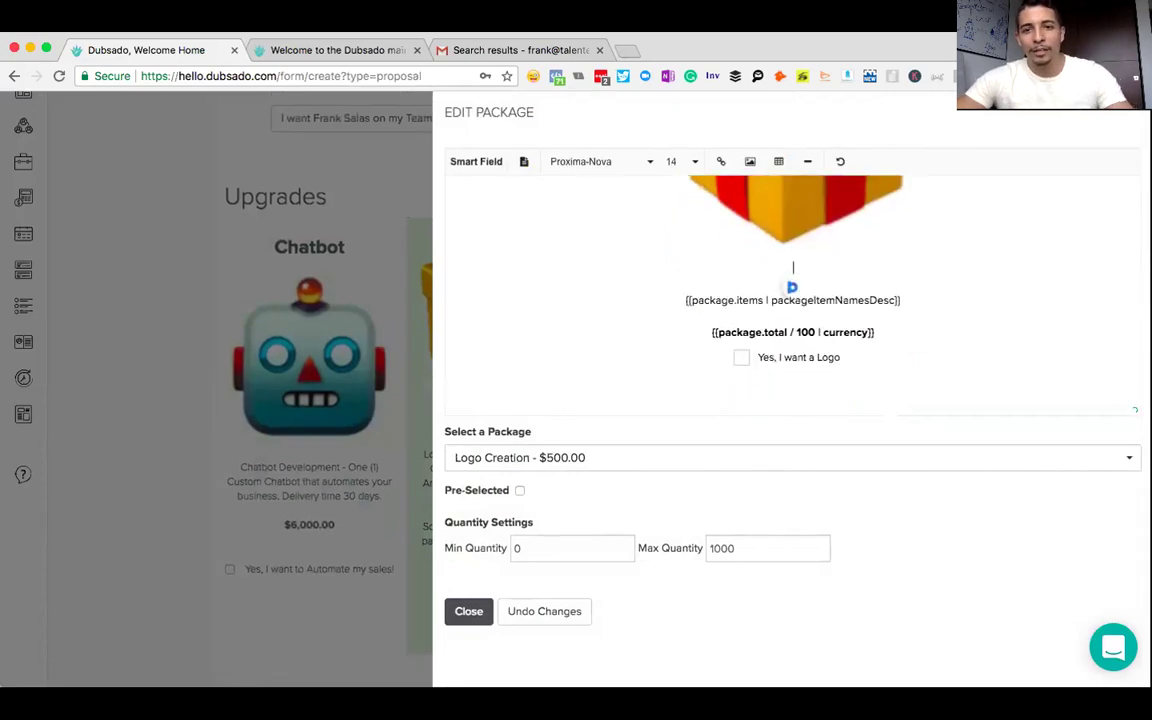
scroll(666, 236, "up", 3)
left_click(661, 221)
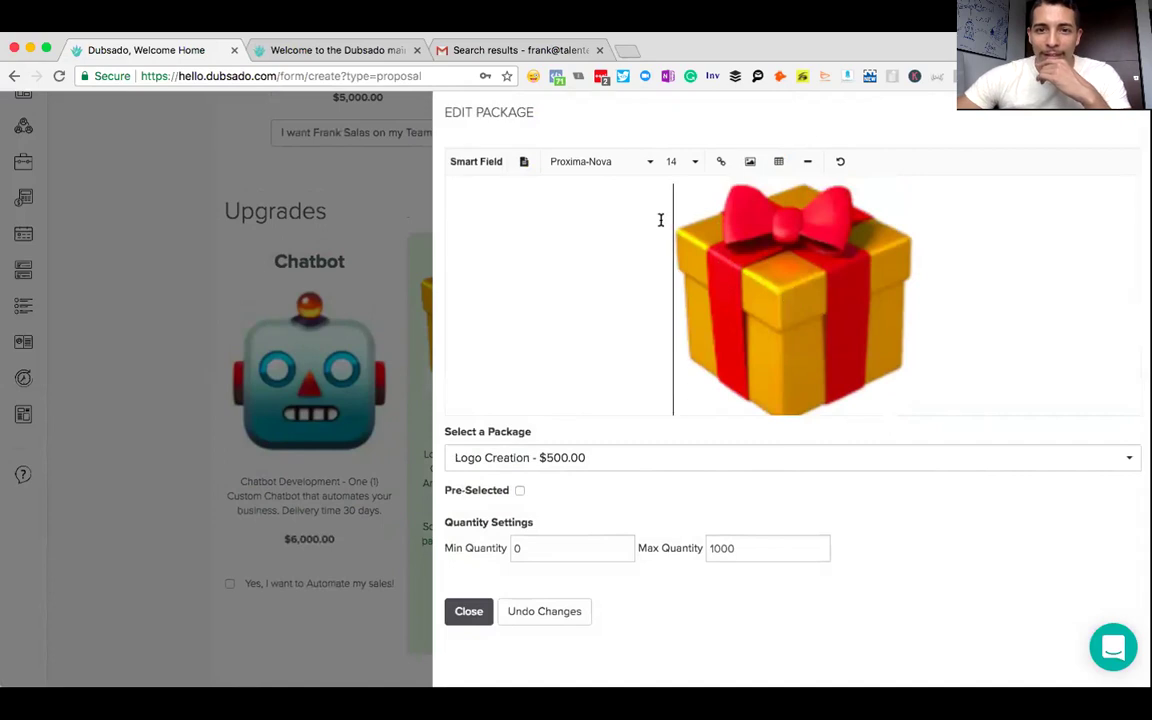
key("Return")
key("Up")
key("super+v")
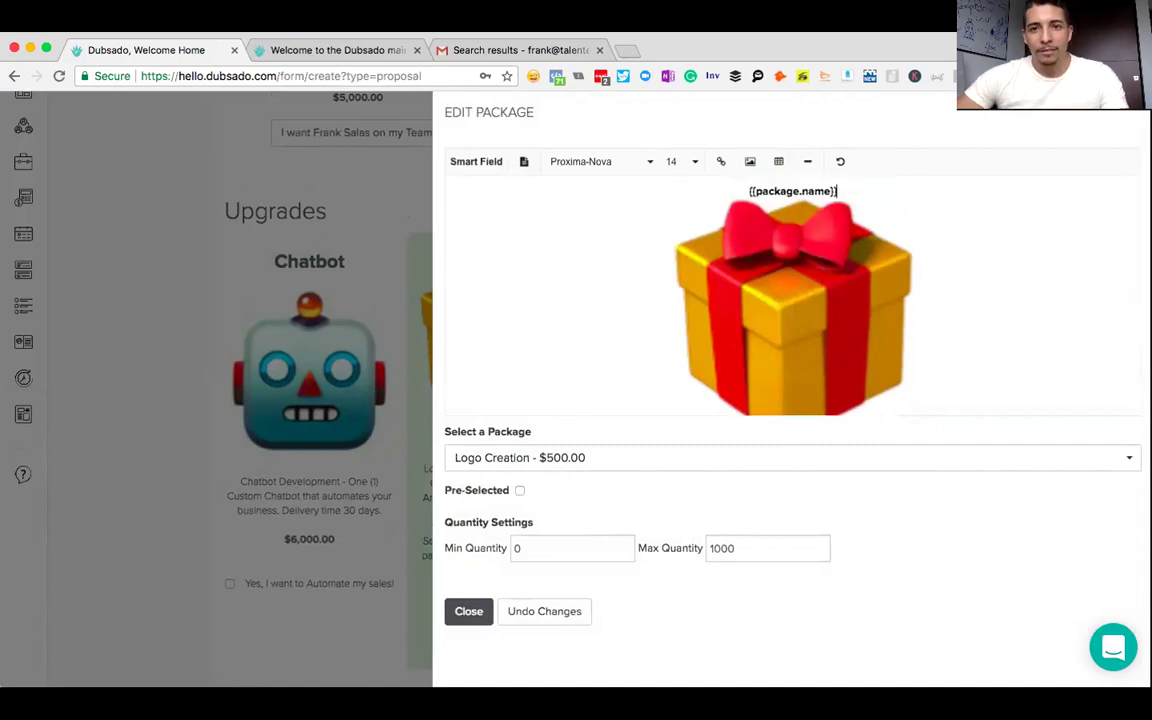
key("Return")
- Set Logo Creation's package name to font size 24 and close its editor
left_click_drag(841, 191, 742, 190)
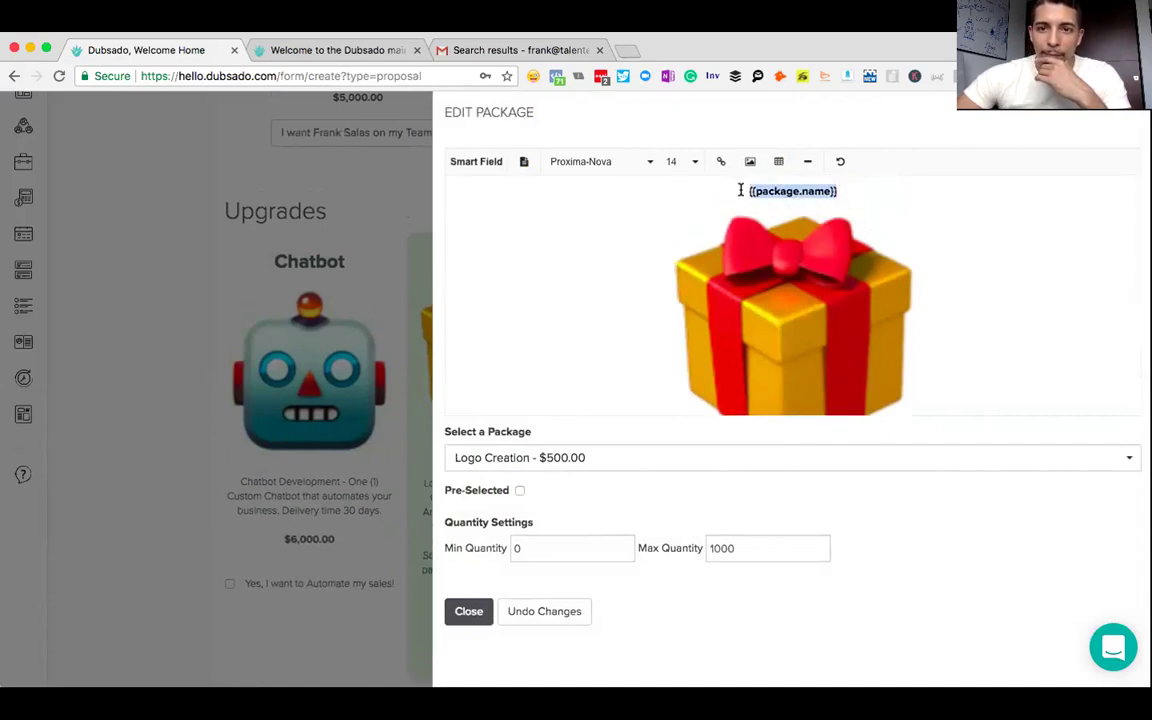
left_click(680, 161)
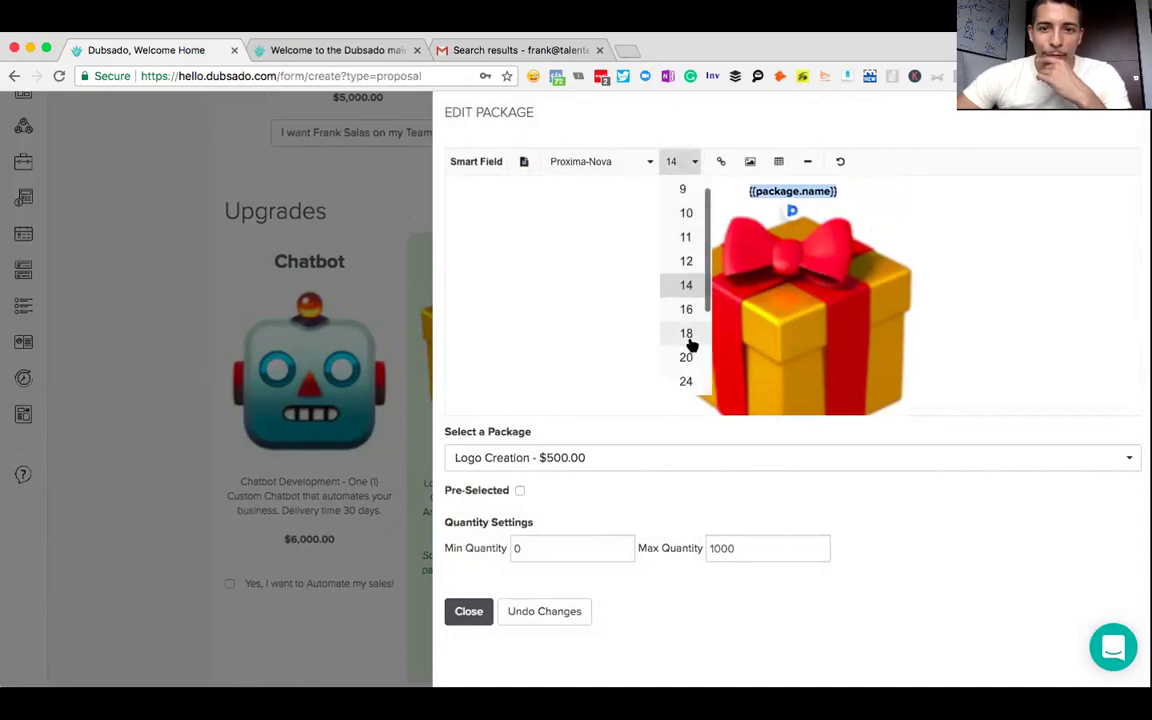
left_click(686, 381)
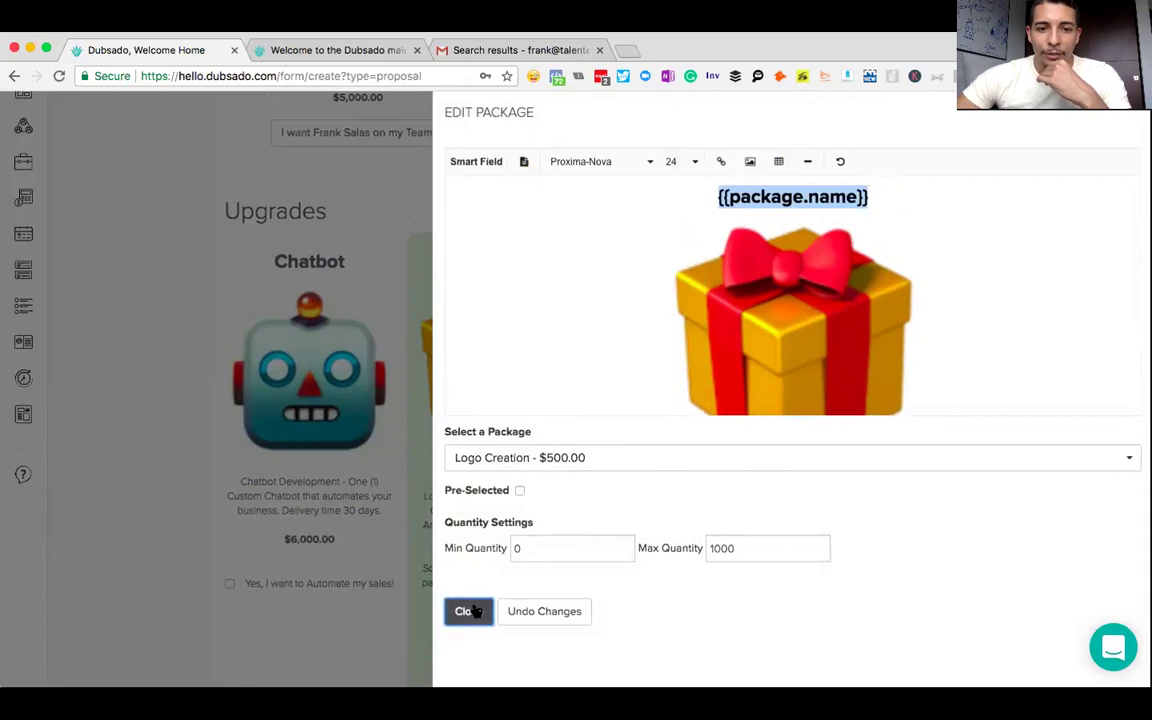
left_click(469, 611)
left_click(683, 336)
left_click(130, 366)
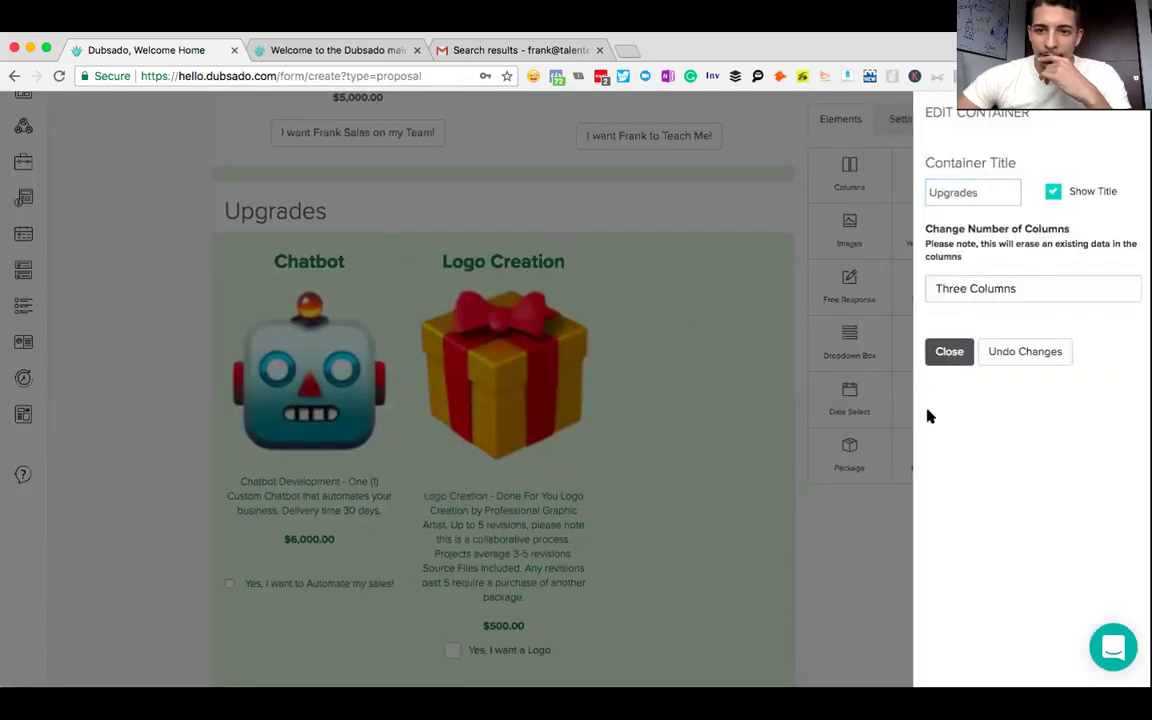
- Insert an empty line before the Chatbot package's items in its editor
left_click(945, 354)
scroll(841, 550, "down", 1)
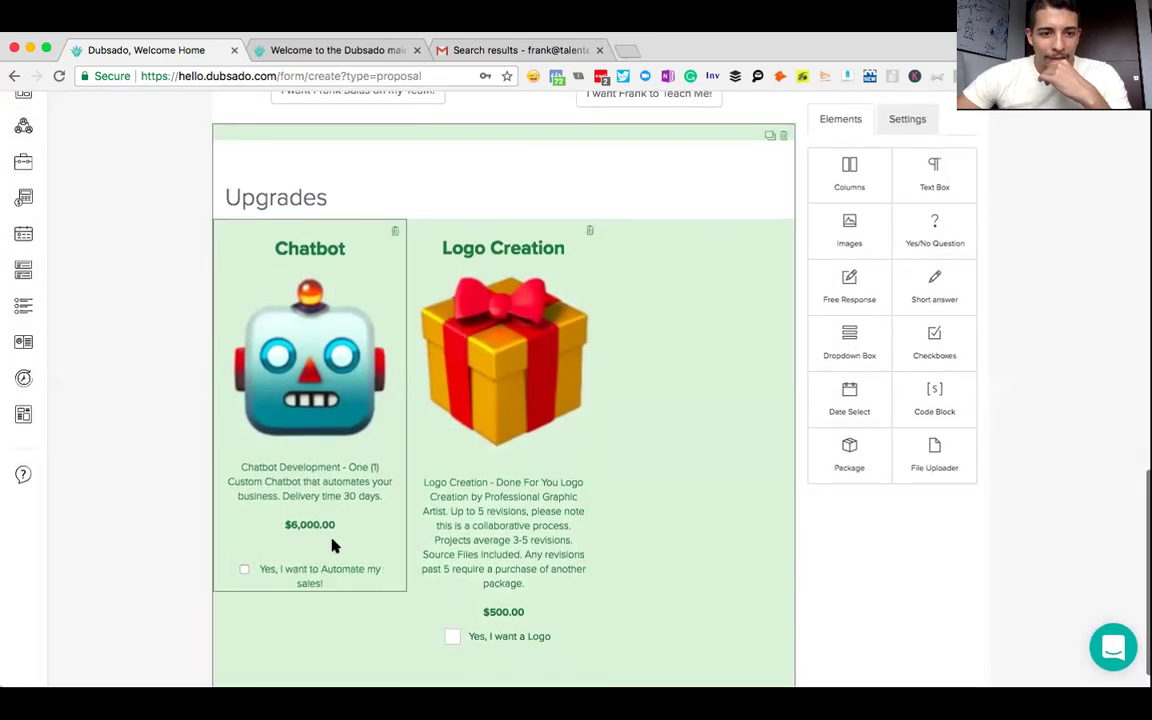
left_click(333, 543)
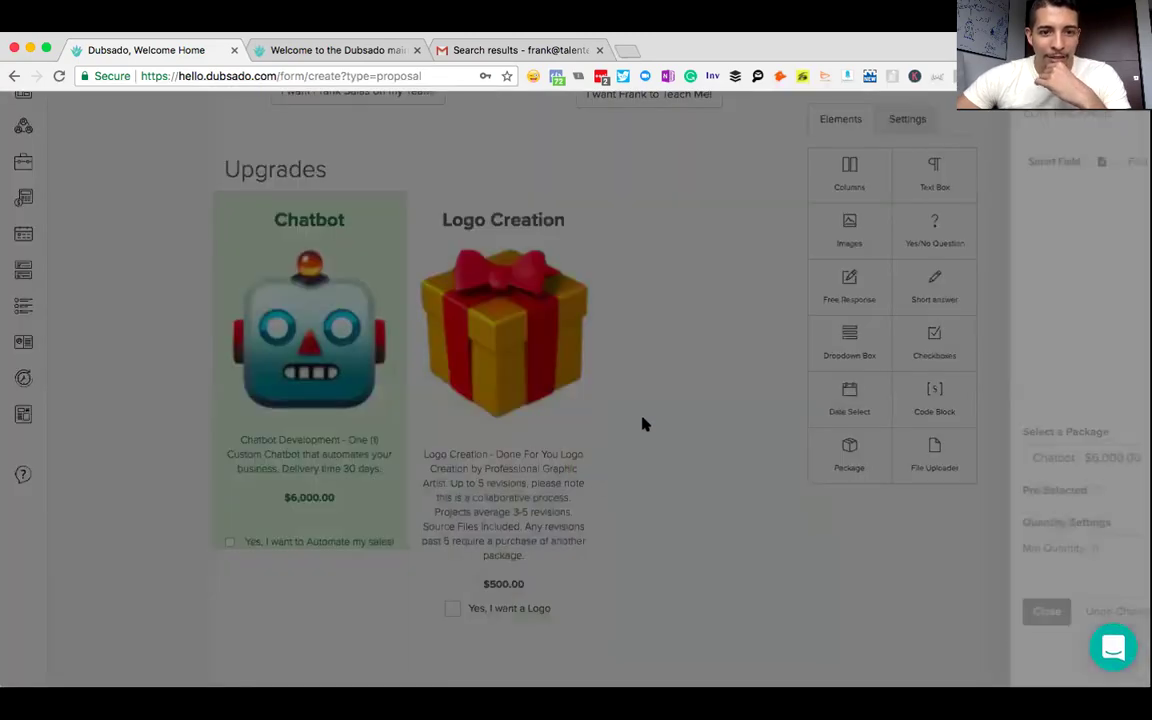
scroll(620, 337, "down", 3)
scroll(620, 337, "up", 3)
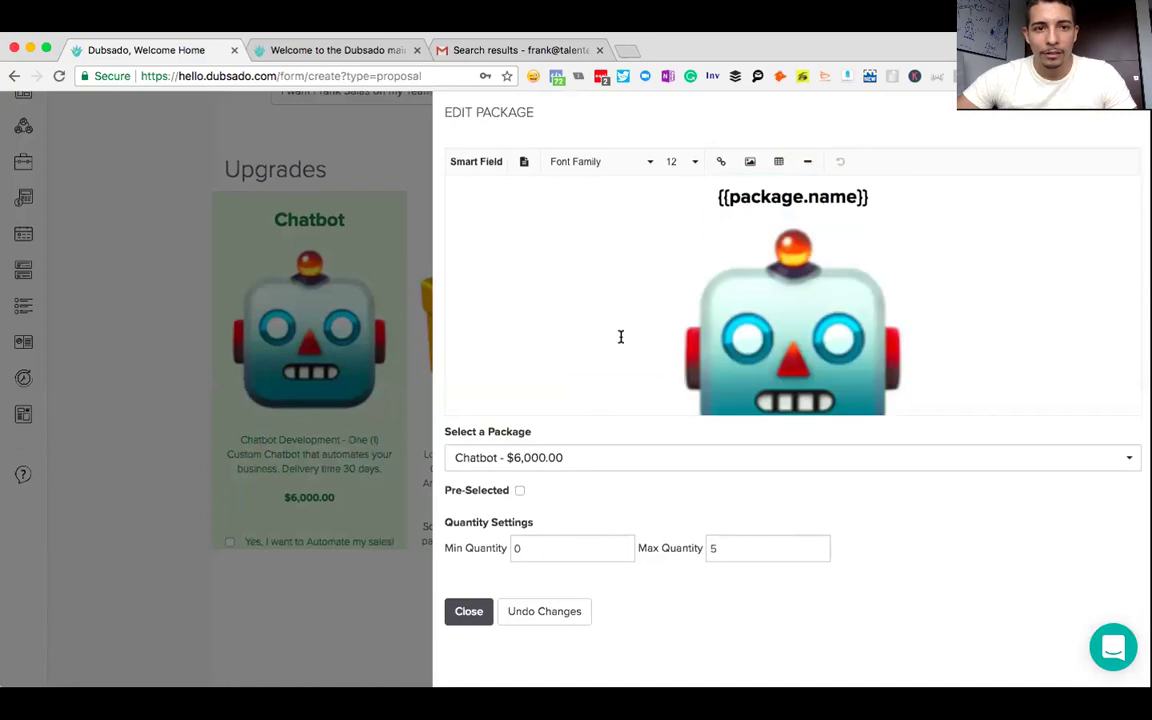
scroll(620, 337, "down", 3)
left_click(903, 296)
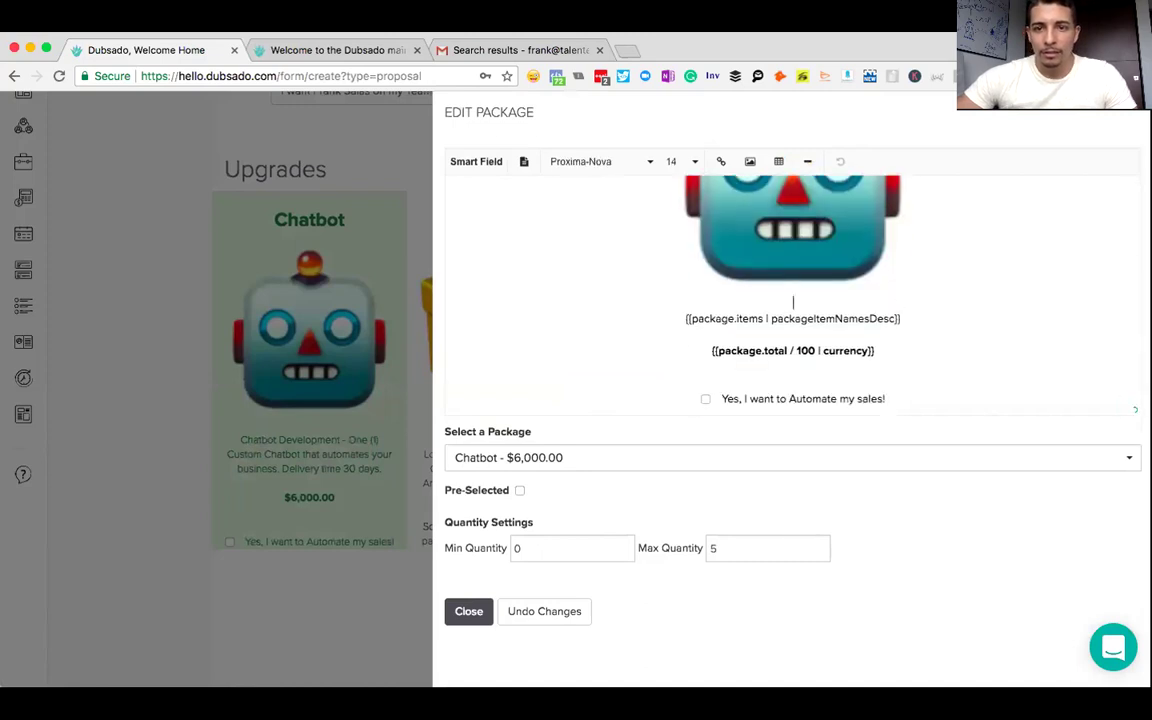
key("Return")
key("Return")
scroll(900, 350, "down", 1)
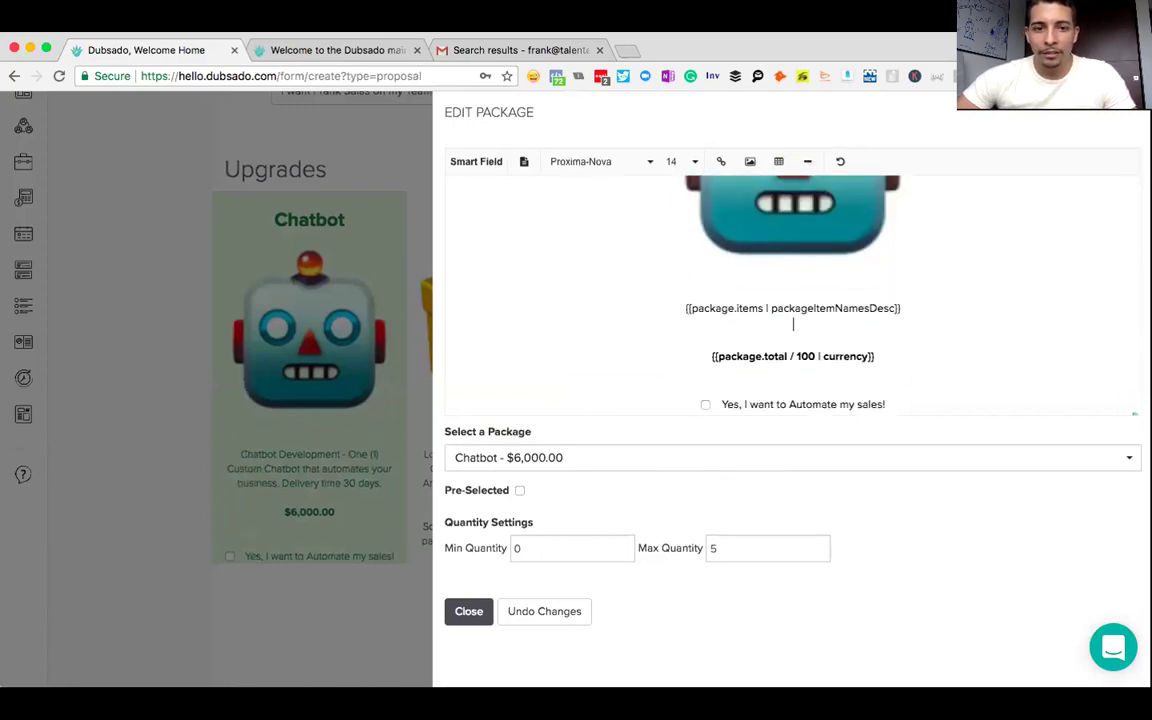
left_click(896, 361)
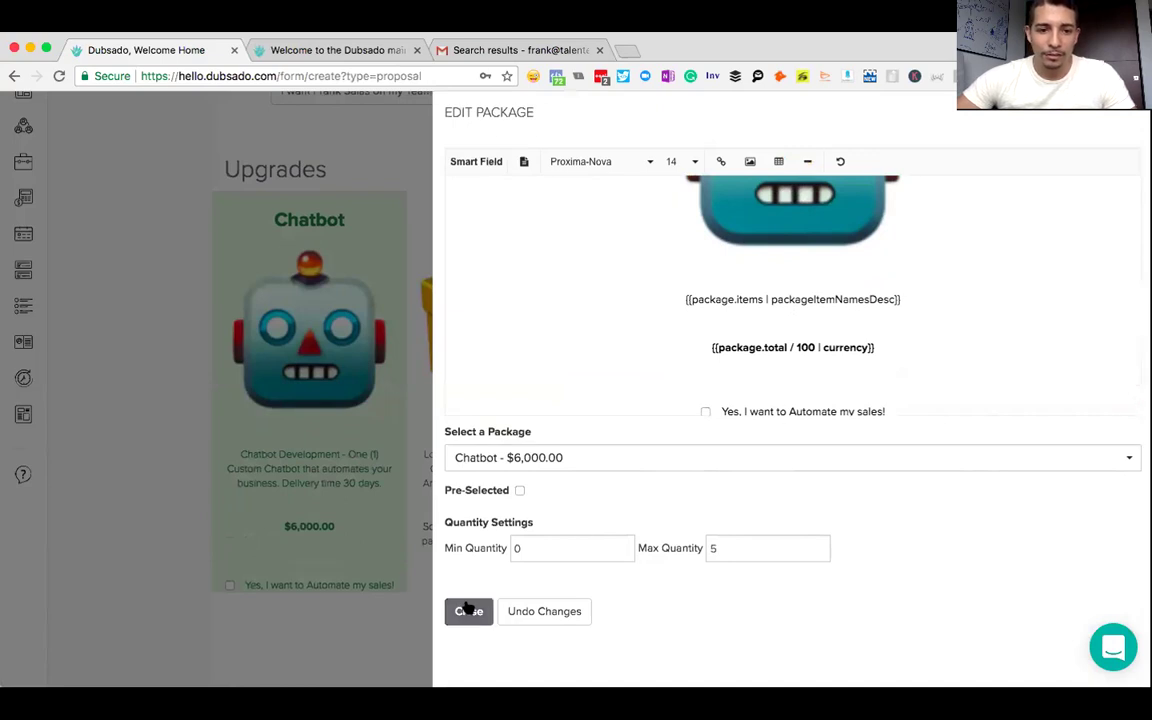
left_click(470, 610)
- Recheck the Chatbot package's spacing below the total and review the Upgrades container settings
left_click(334, 584)
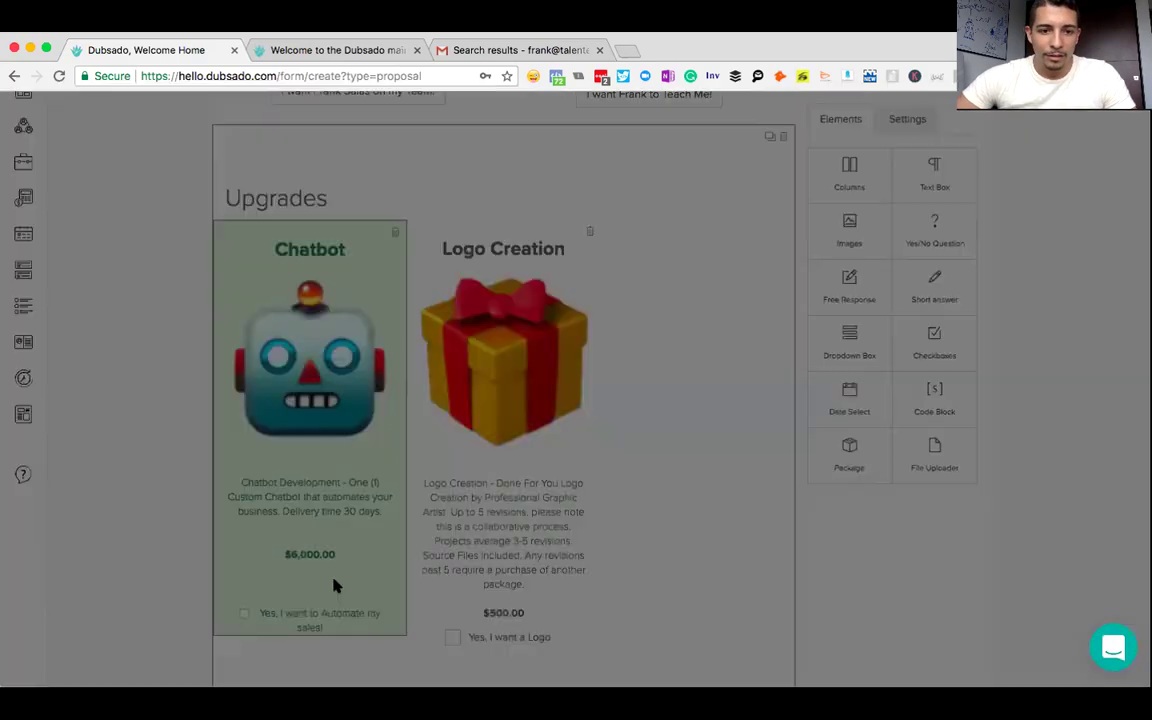
scroll(790, 400, "down", 3)
left_click(792, 383)
left_click(253, 512)
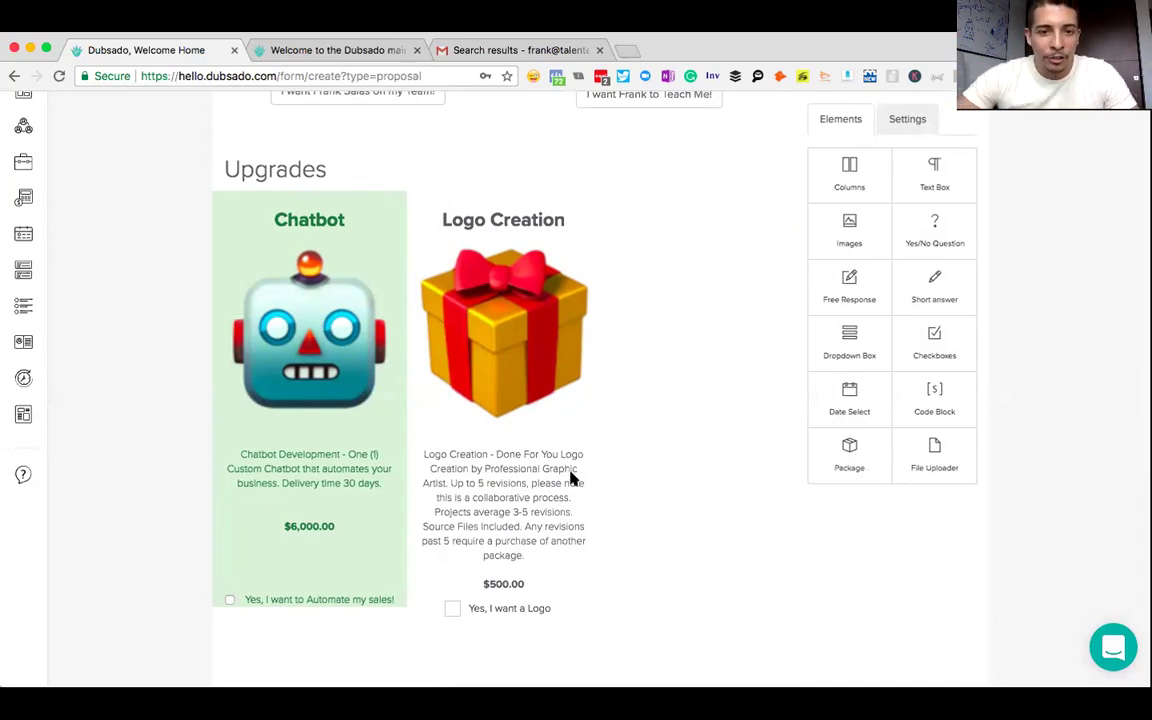
scroll(676, 399, "up", 10)
scroll(676, 399, "down", 5)
scroll(676, 399, "down", 5)
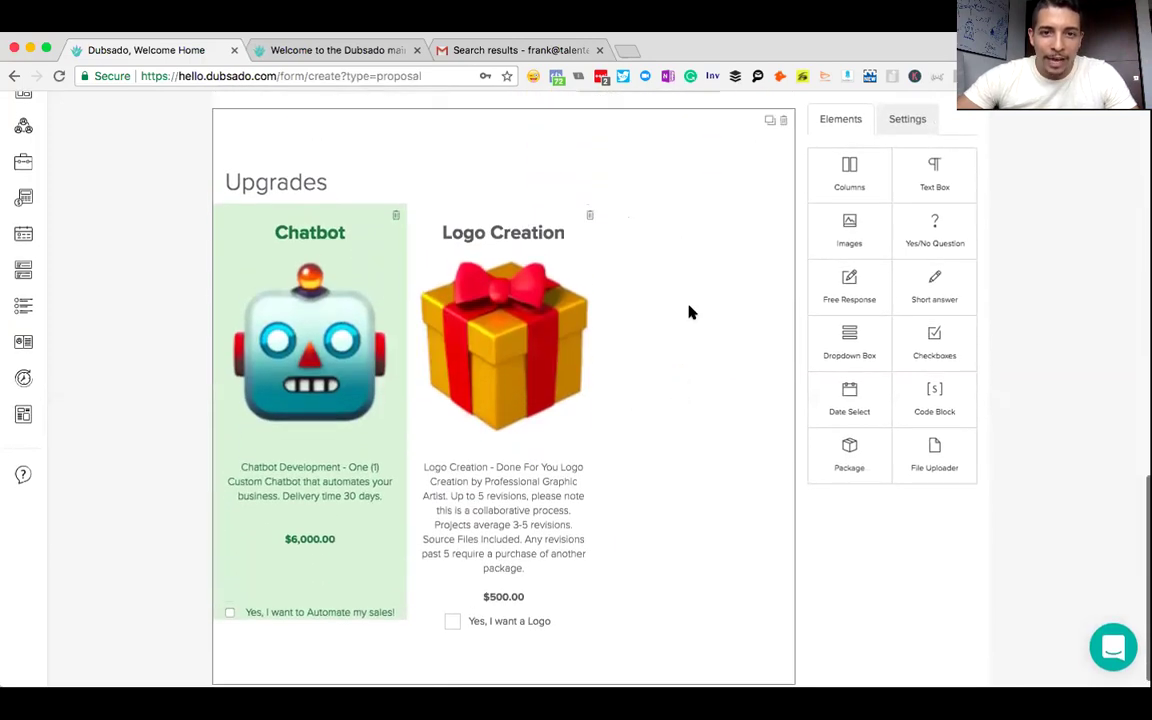
left_click(689, 313)
left_click(949, 351)
scroll(707, 378, "up", 5)
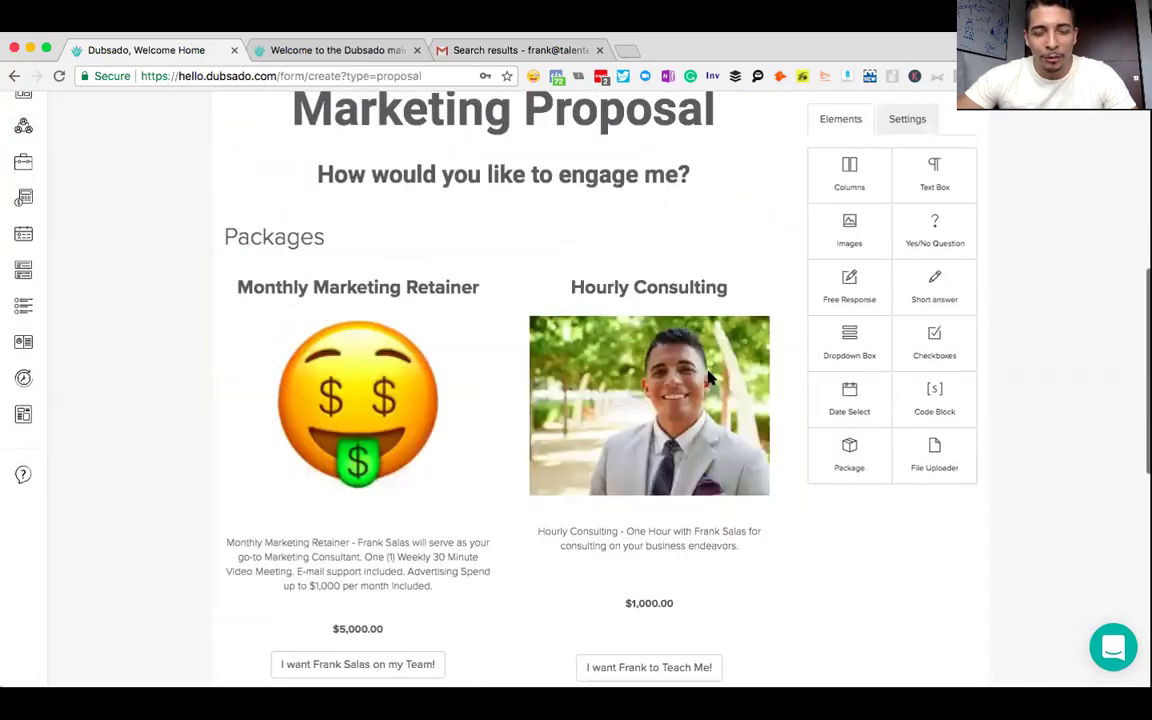
scroll(708, 378, "down", 8)
- Drop a Package block below Upgrades, create a new package named 'Pixel Installmen', and add a line item
left_click_drag(862, 444, 343, 672)
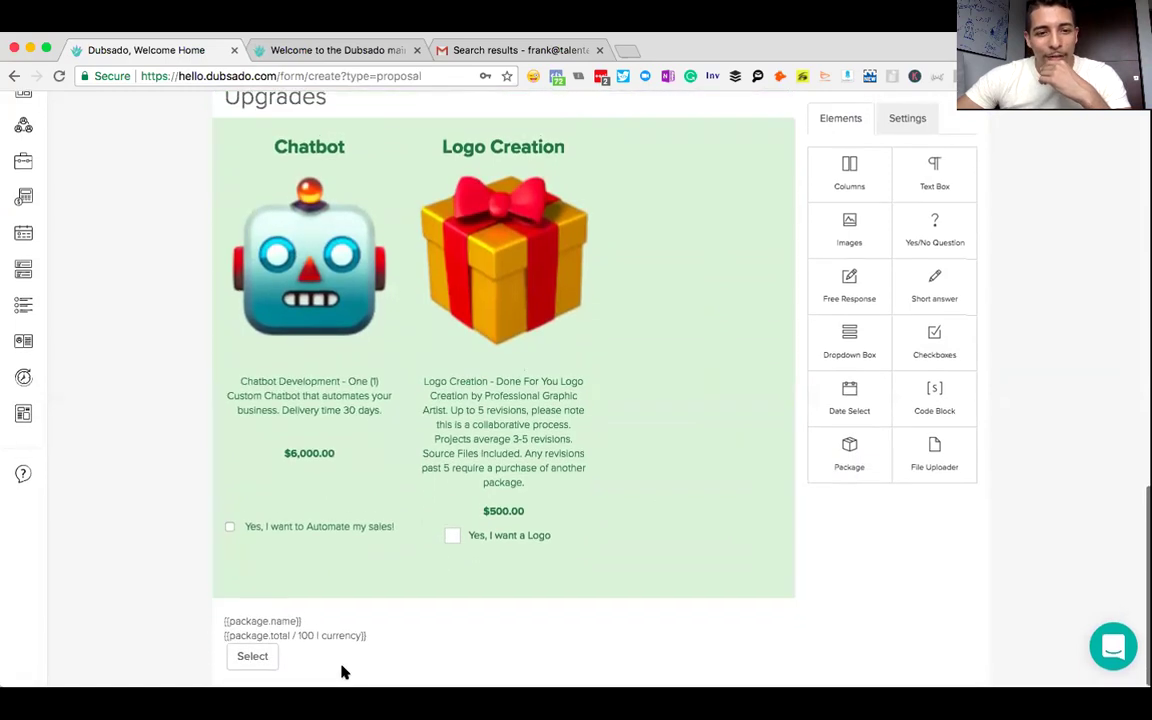
left_click(342, 635)
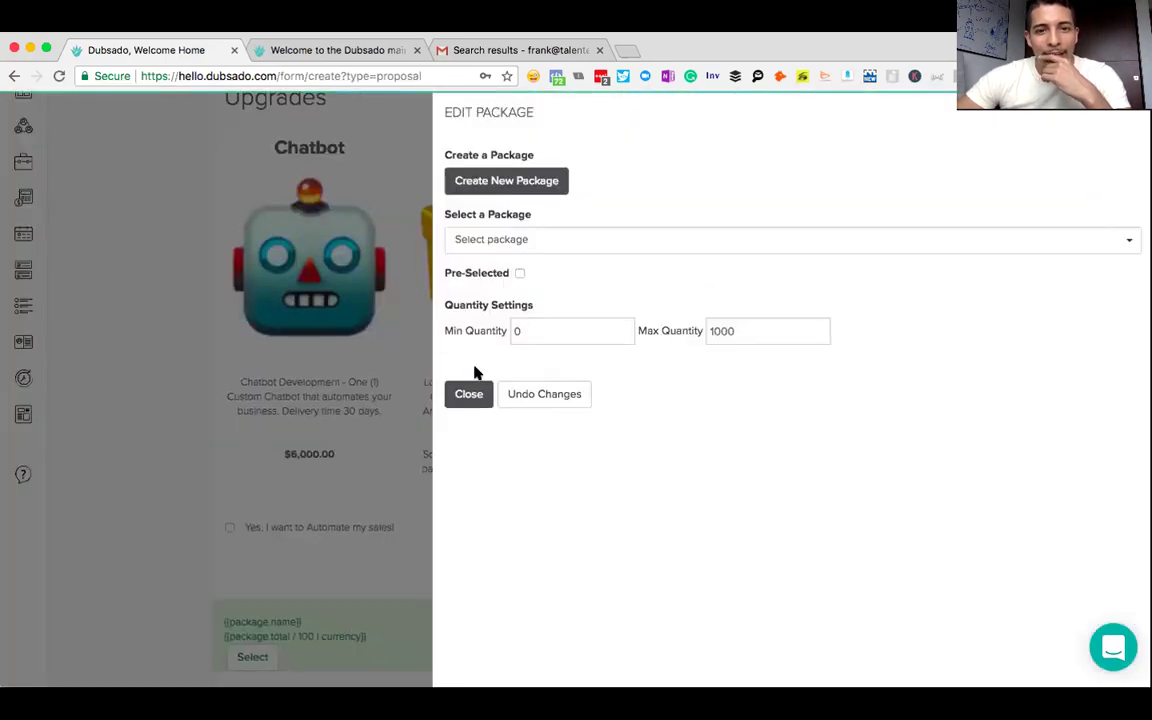
left_click(519, 182)
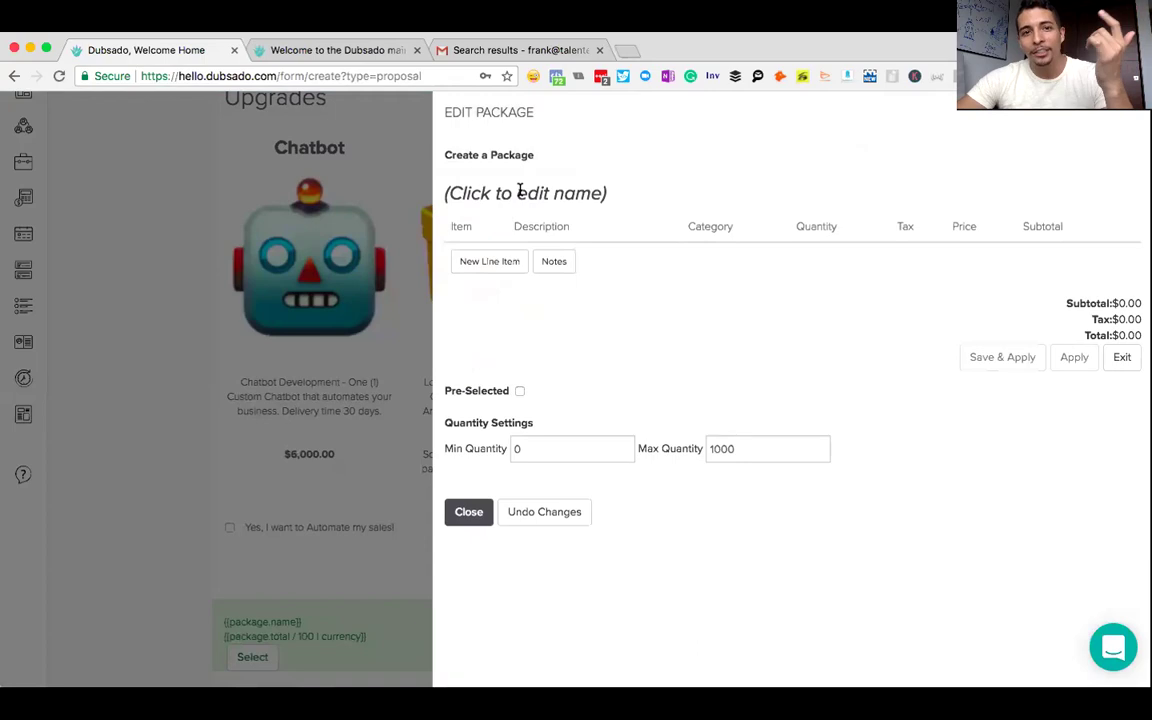
left_click(519, 190)
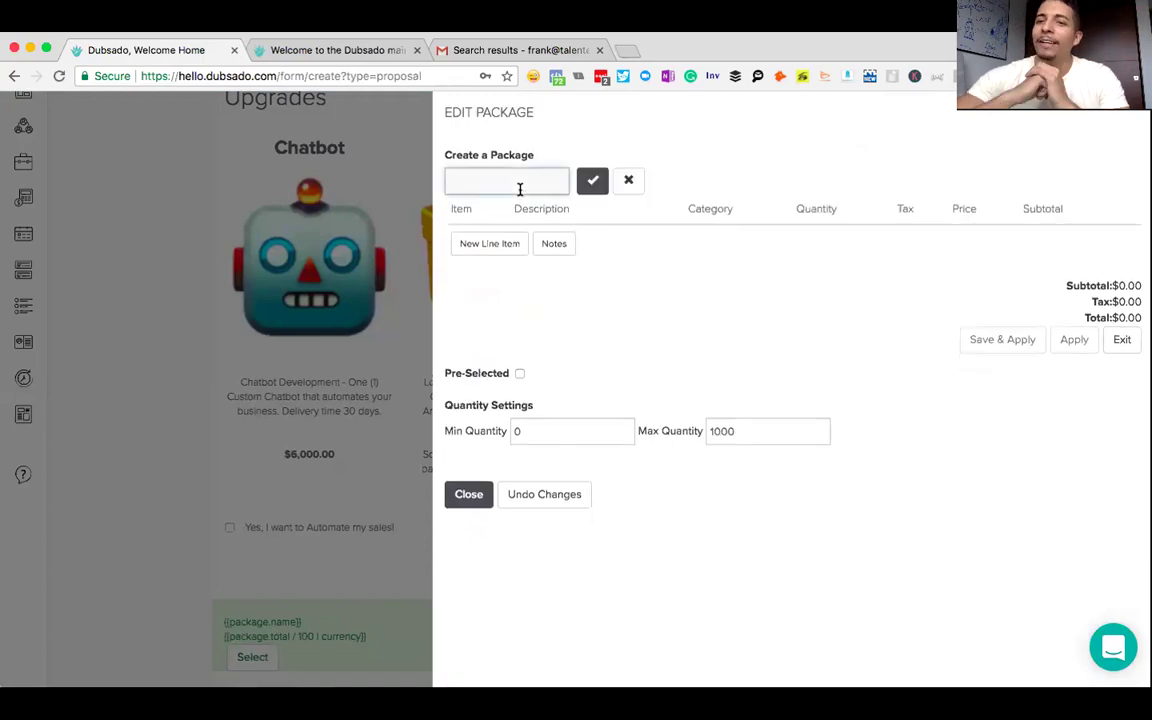
type("Face")
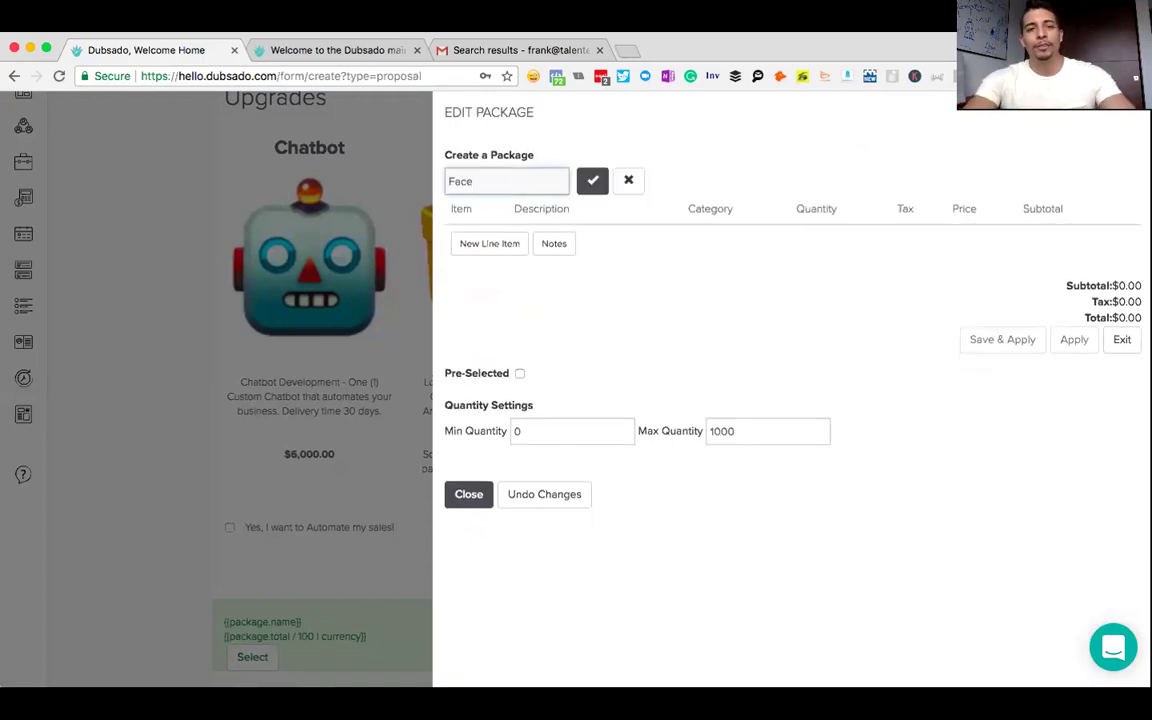
type("book")
key("super+a")
type("Pixel Installmen")
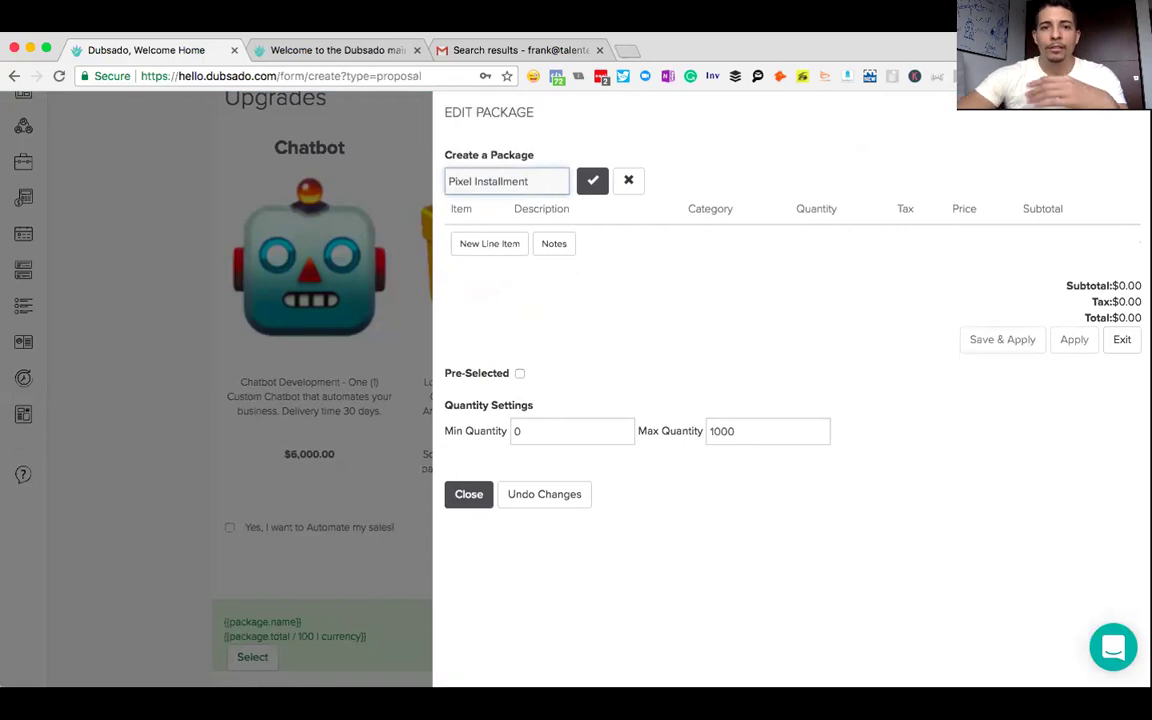
left_click(494, 243)
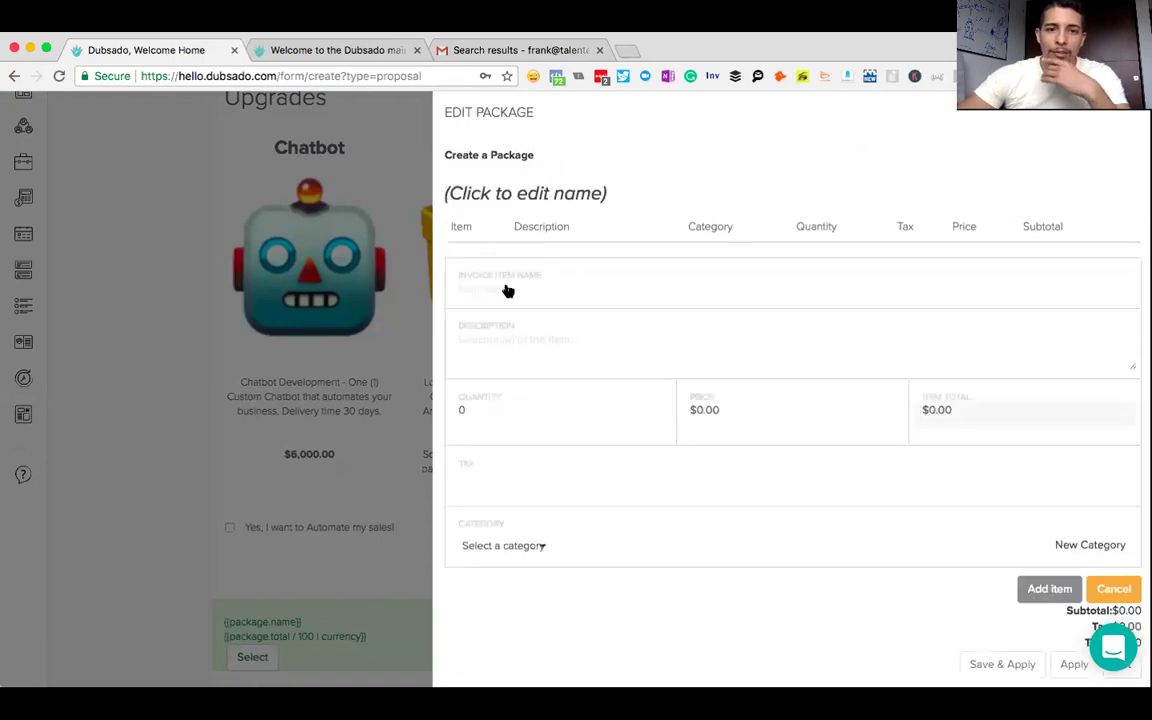
- Name the package Pixel Installment and give its line item a description, quantity 1 and price 500
left_click(517, 204)
type("Pixel Installment")
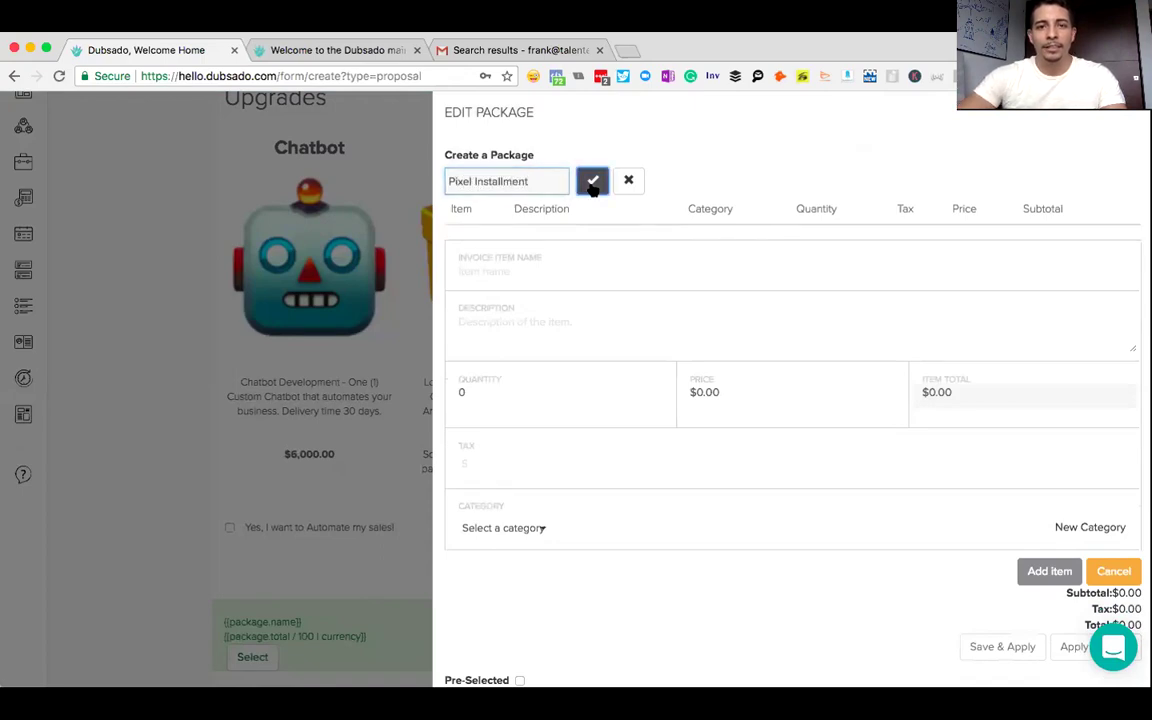
left_click(593, 183)
type("Pixel instainstaallment(1")
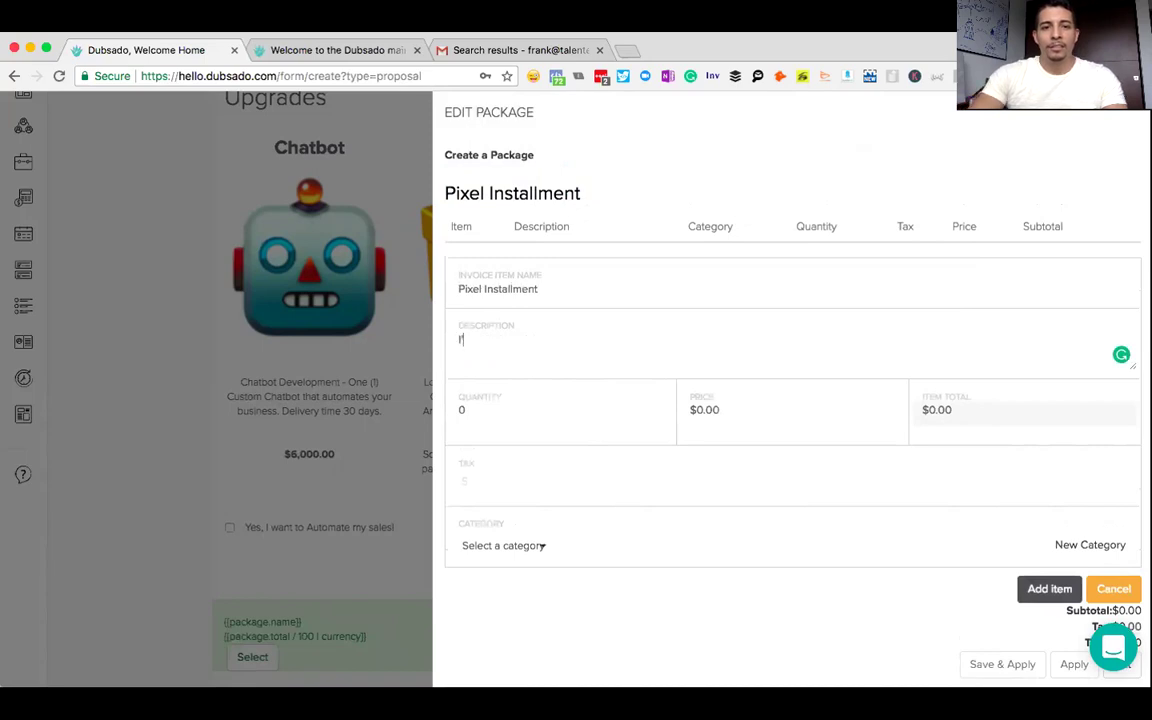
key("BackSpace")
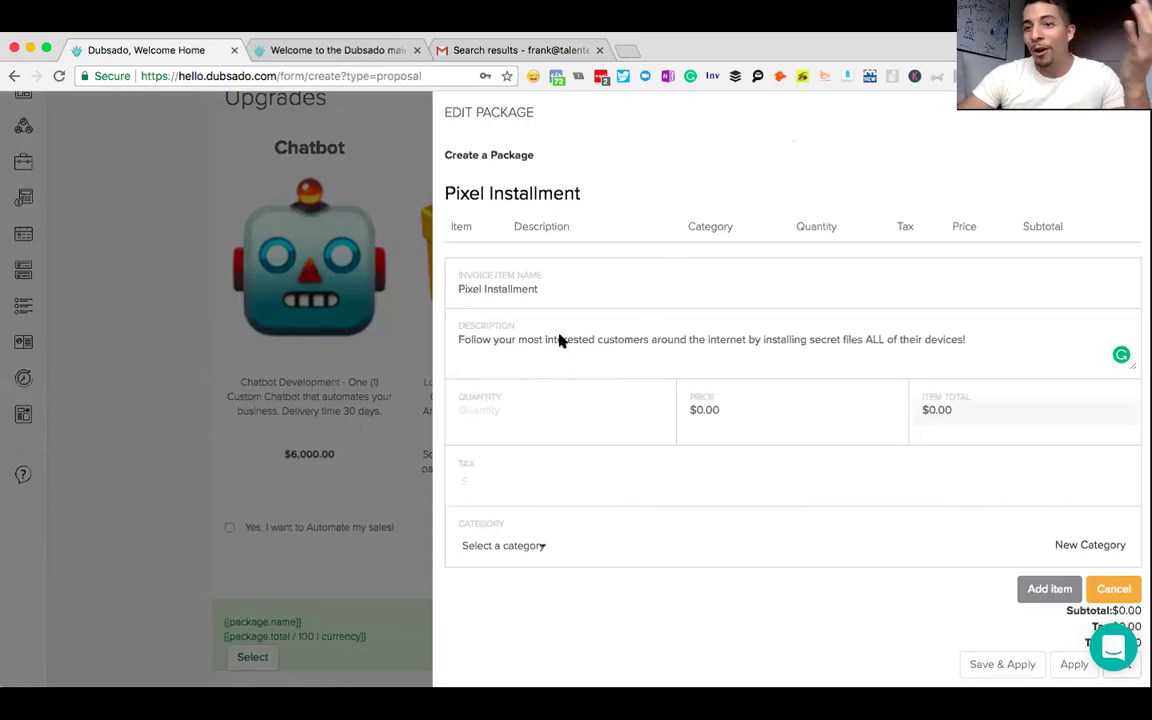
type("1")
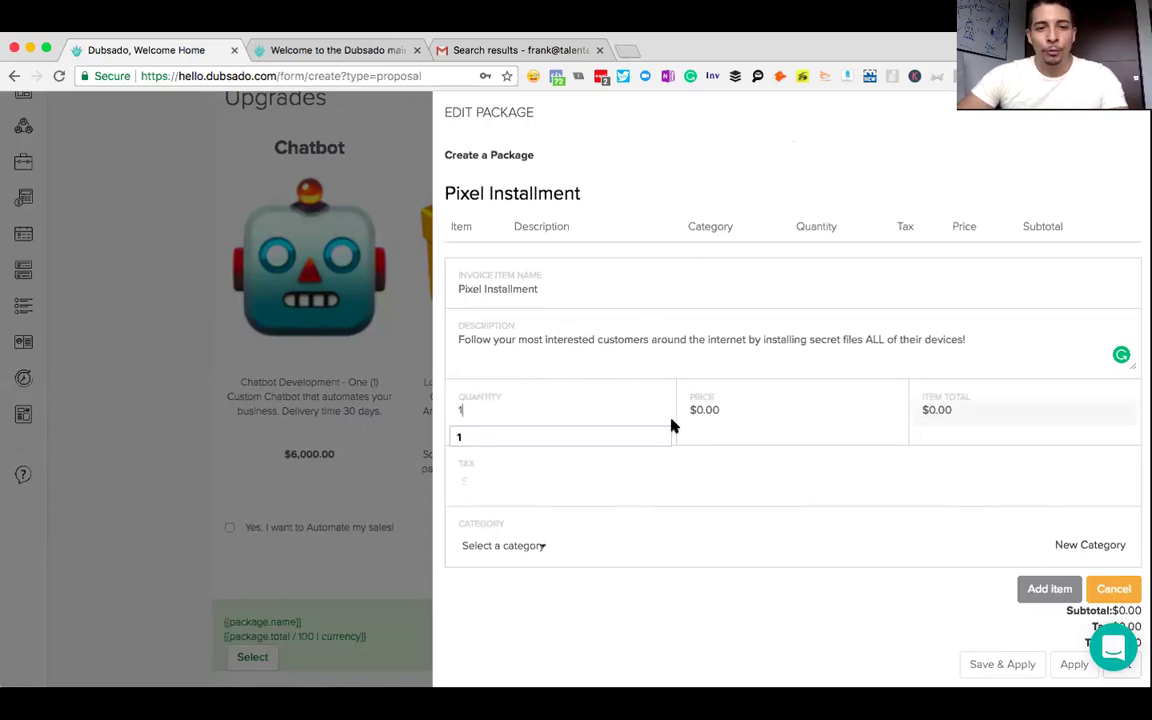
left_click(718, 418)
type("500")
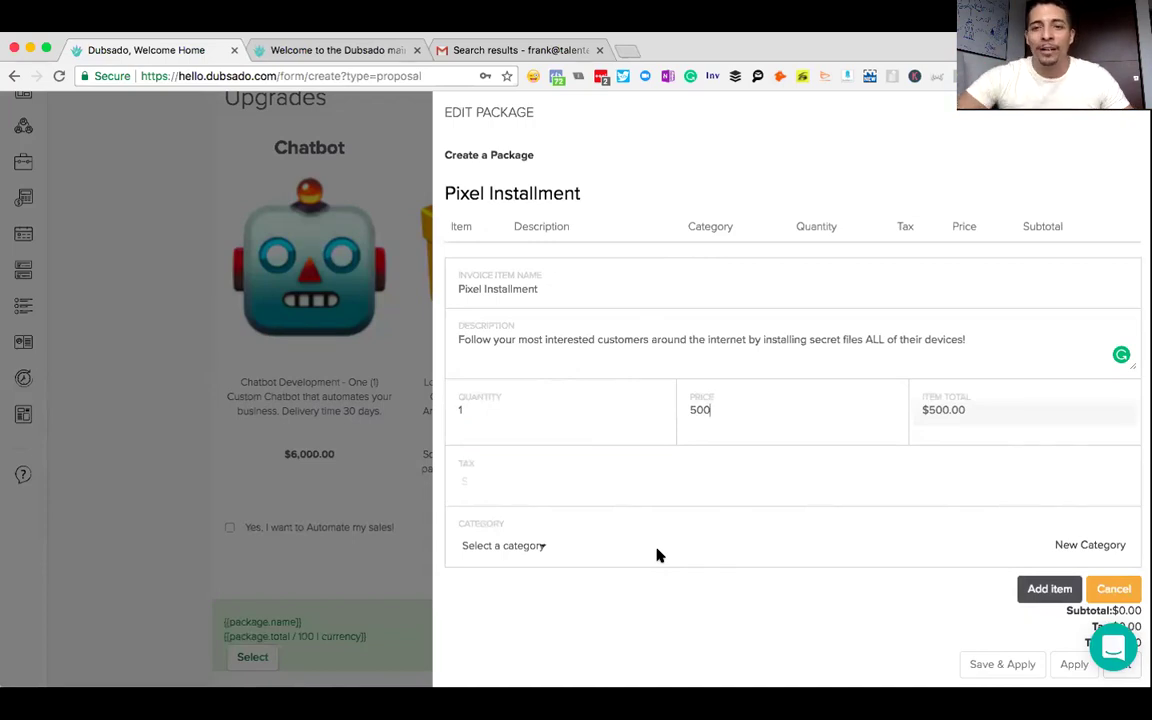
left_click(515, 546)
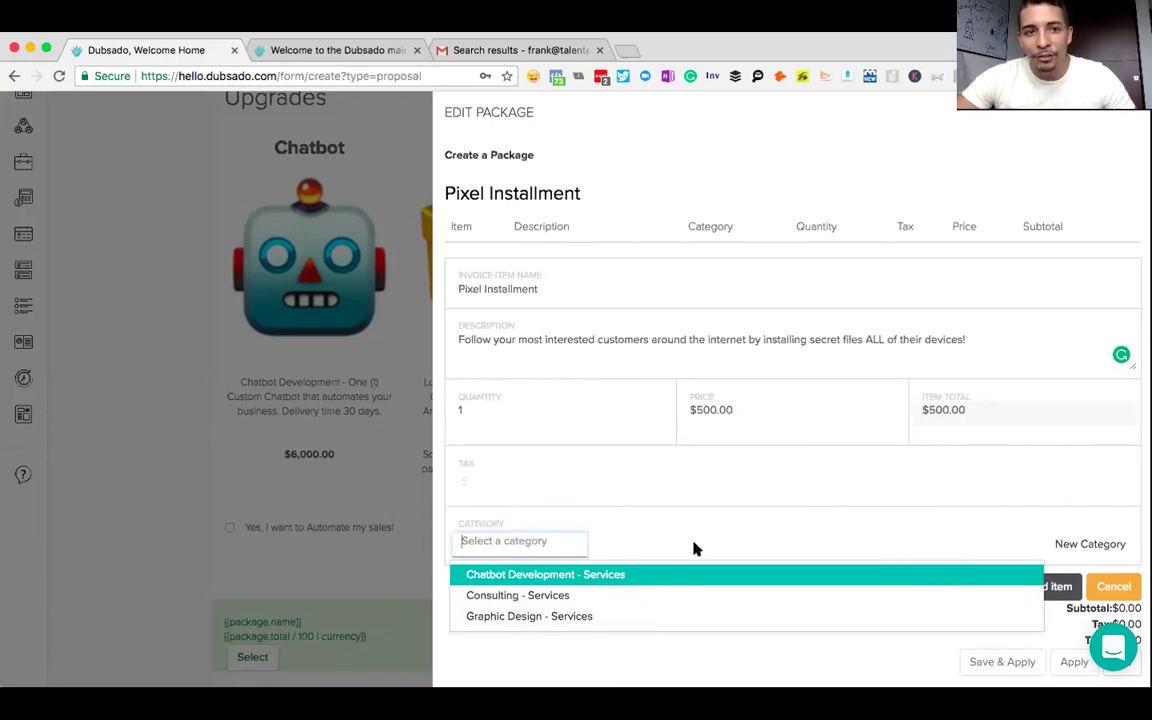
- Create a new Services category named Marketing Agency for the line item
left_click(772, 520)
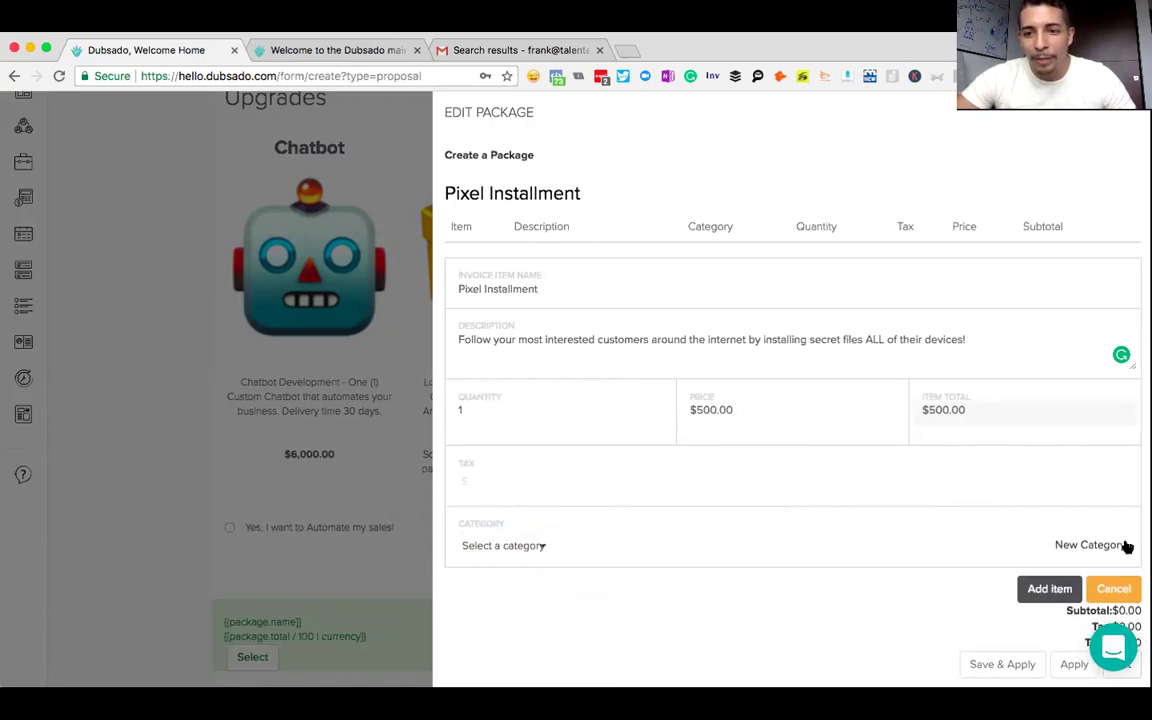
left_click(1090, 545)
left_click(645, 559)
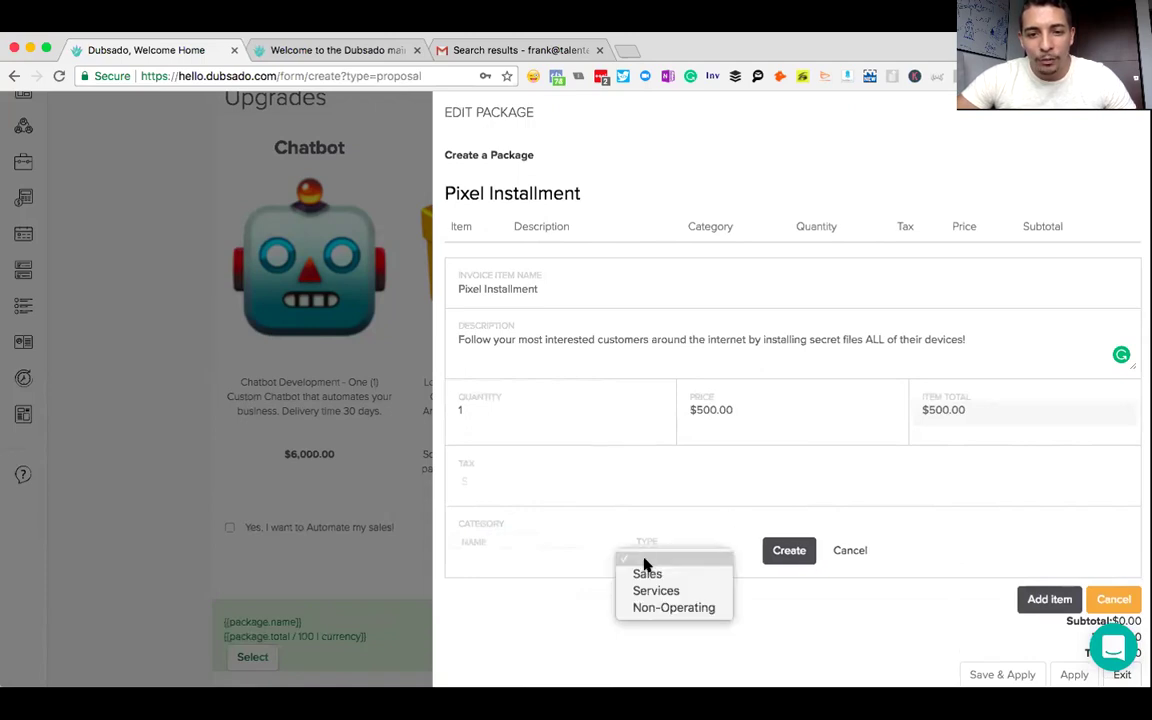
left_click(652, 592)
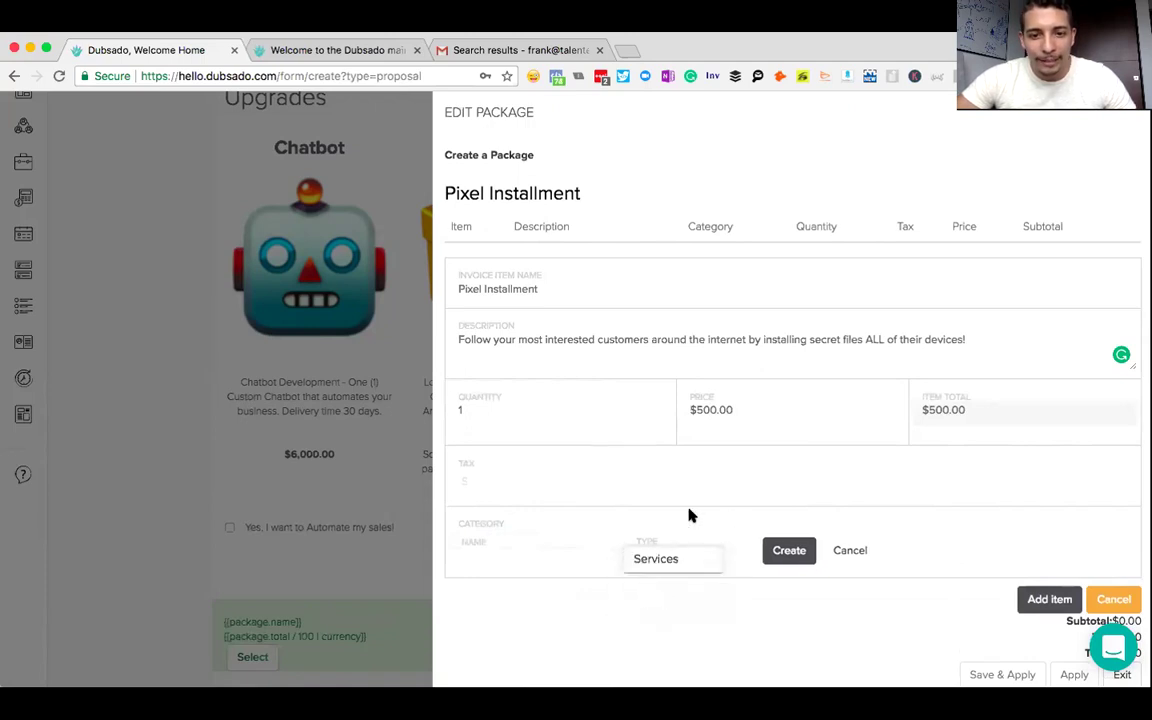
scroll(689, 515, "down", 1)
left_click(521, 534)
type("Marketing Age")
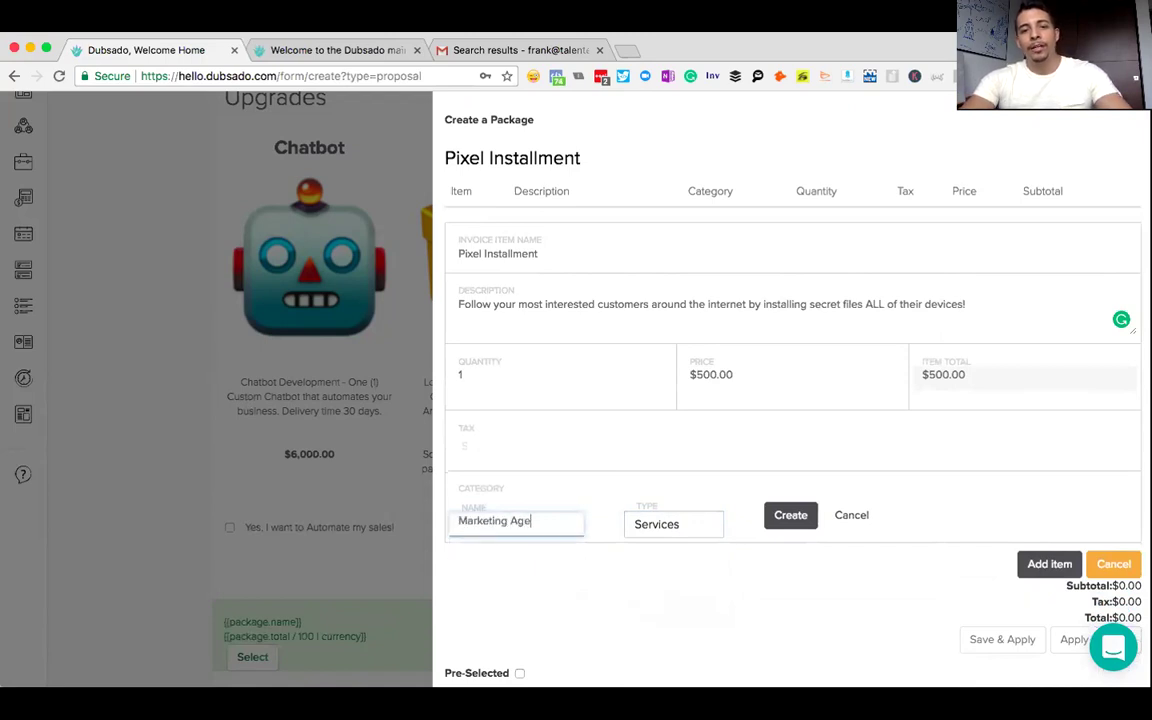
left_click(793, 515)
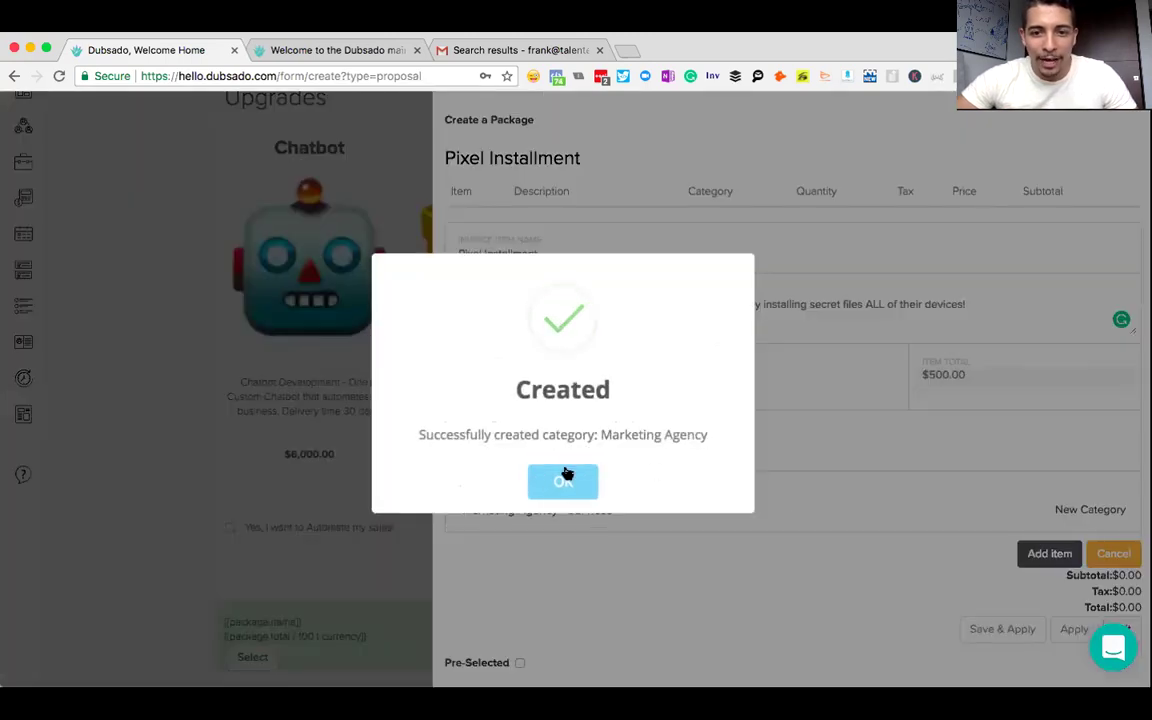
left_click(566, 476)
- Add the $500 Pixel Installment line item to the package and save and apply it
scroll(1048, 558, "down", 2)
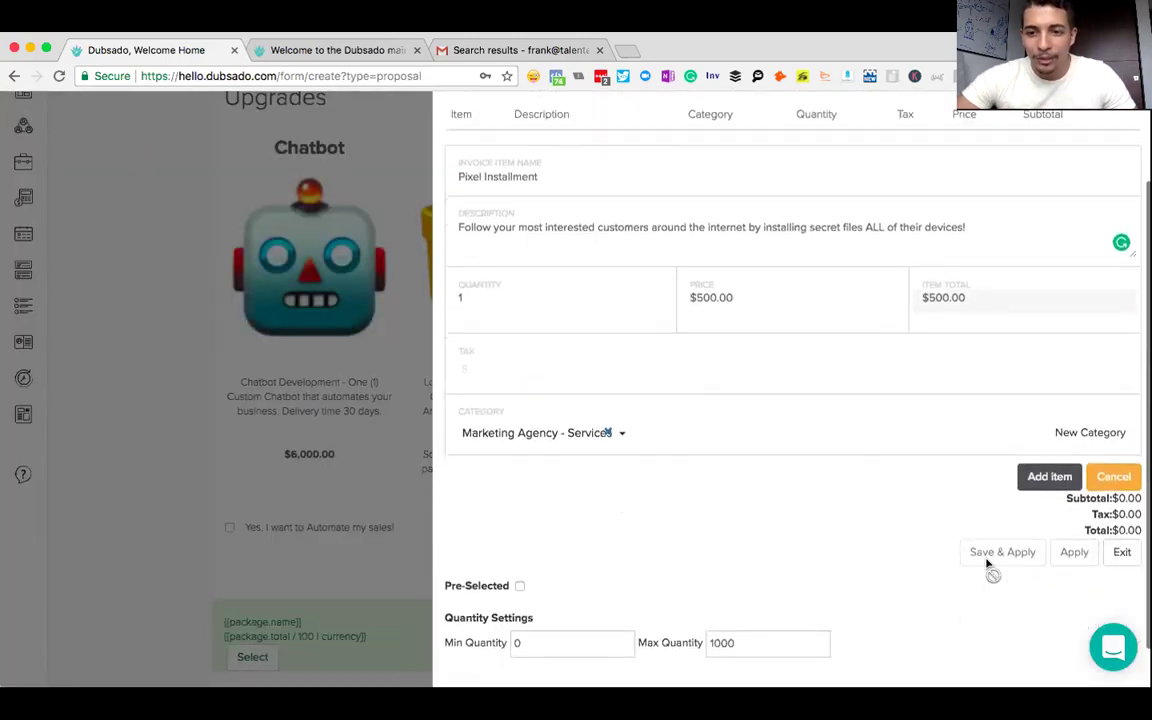
left_click(1047, 478)
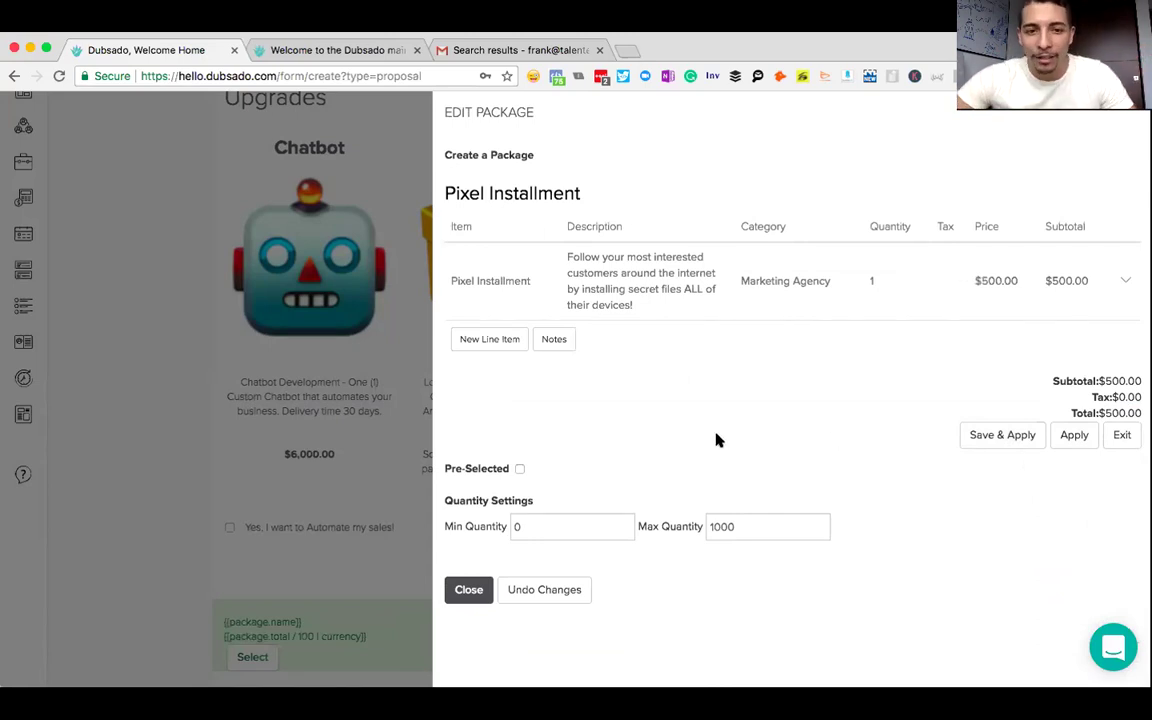
left_click_drag(740, 525, 715, 526)
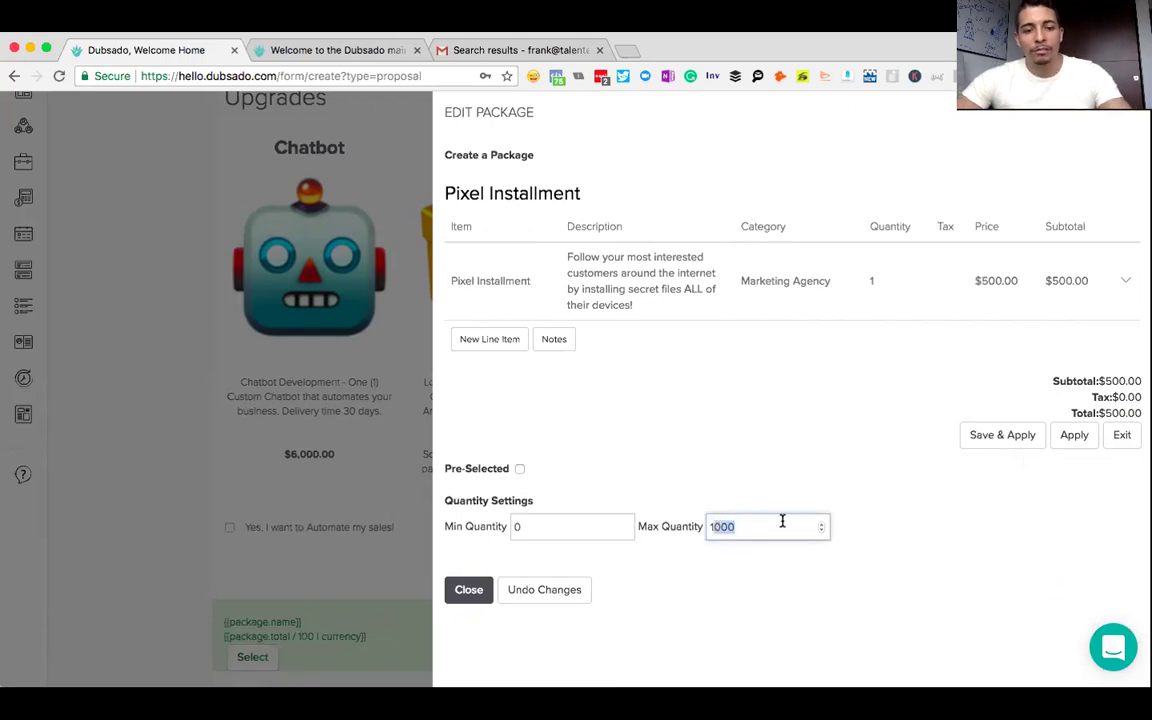
left_click(1006, 509)
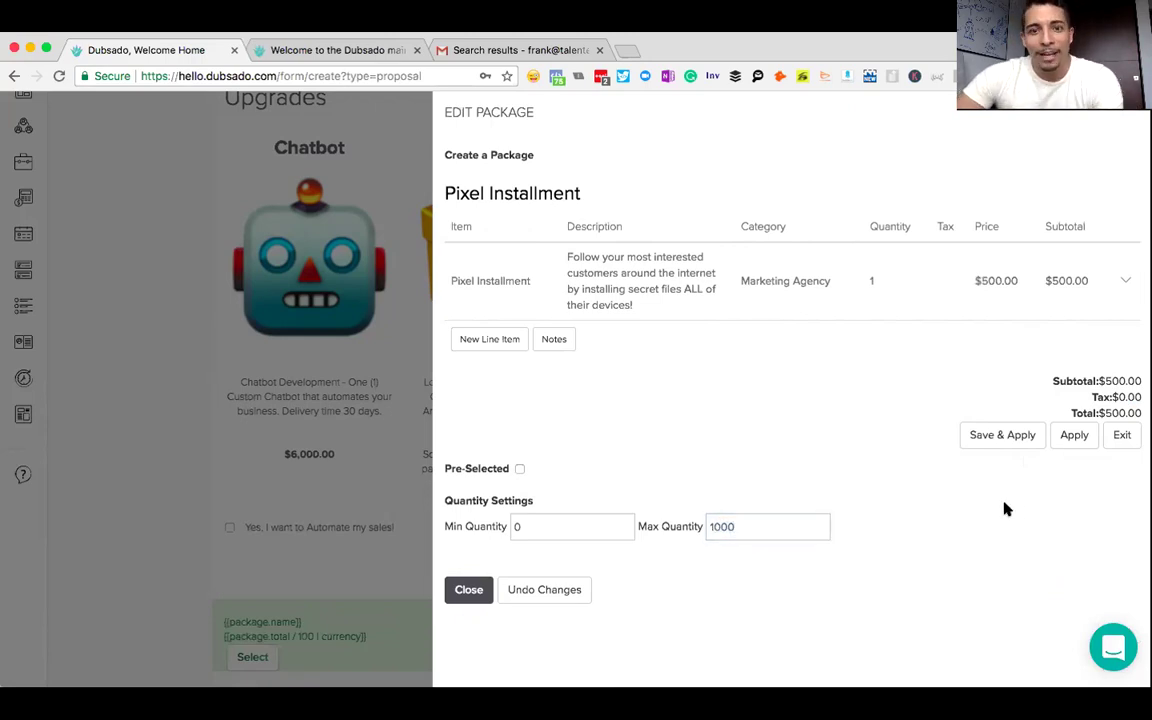
left_click(998, 438)
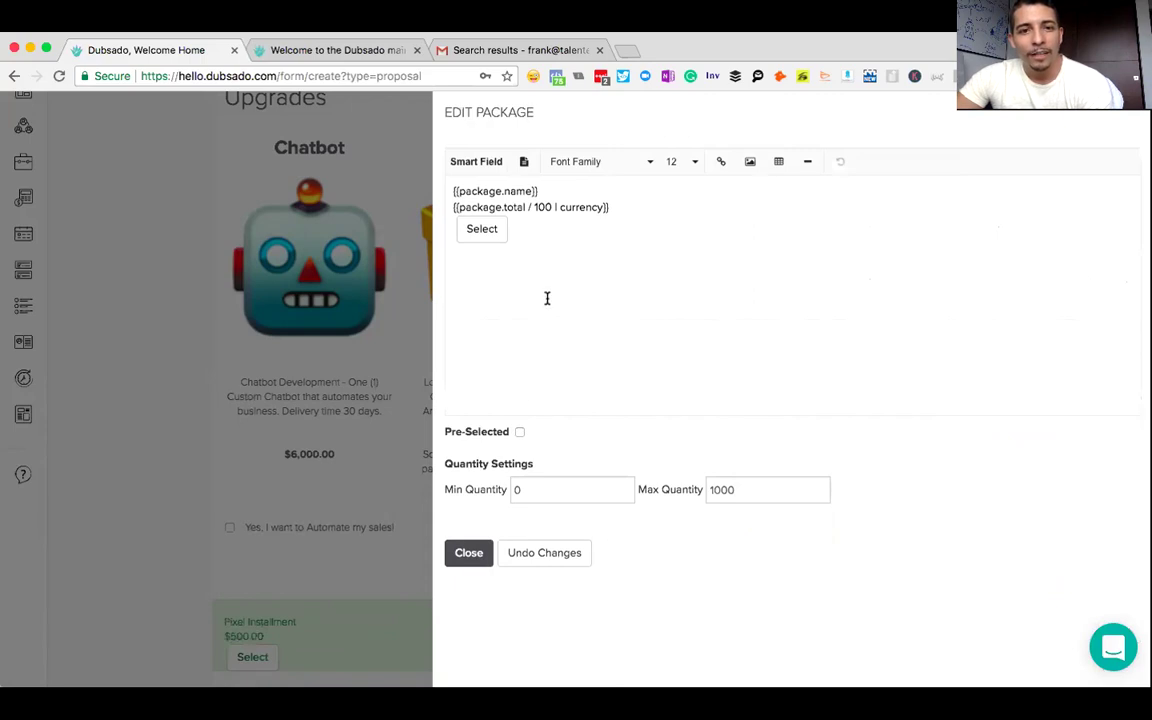
- Select all of the package card content and centre-align it
left_click(547, 239)
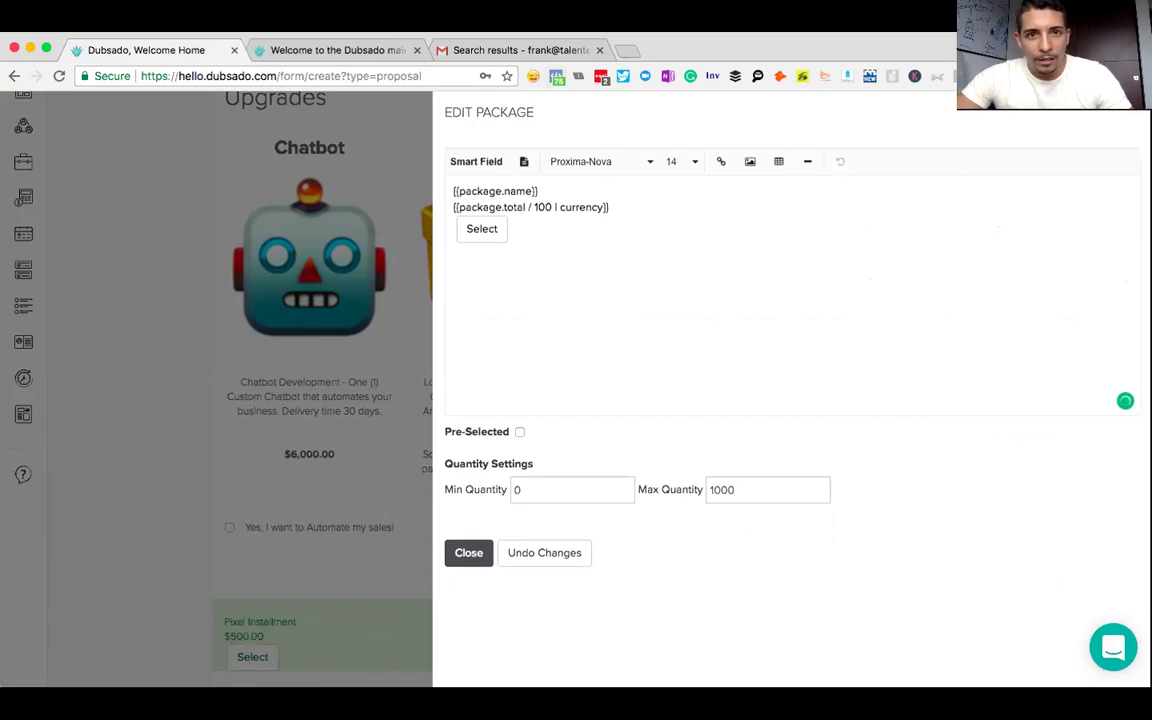
key("super+a")
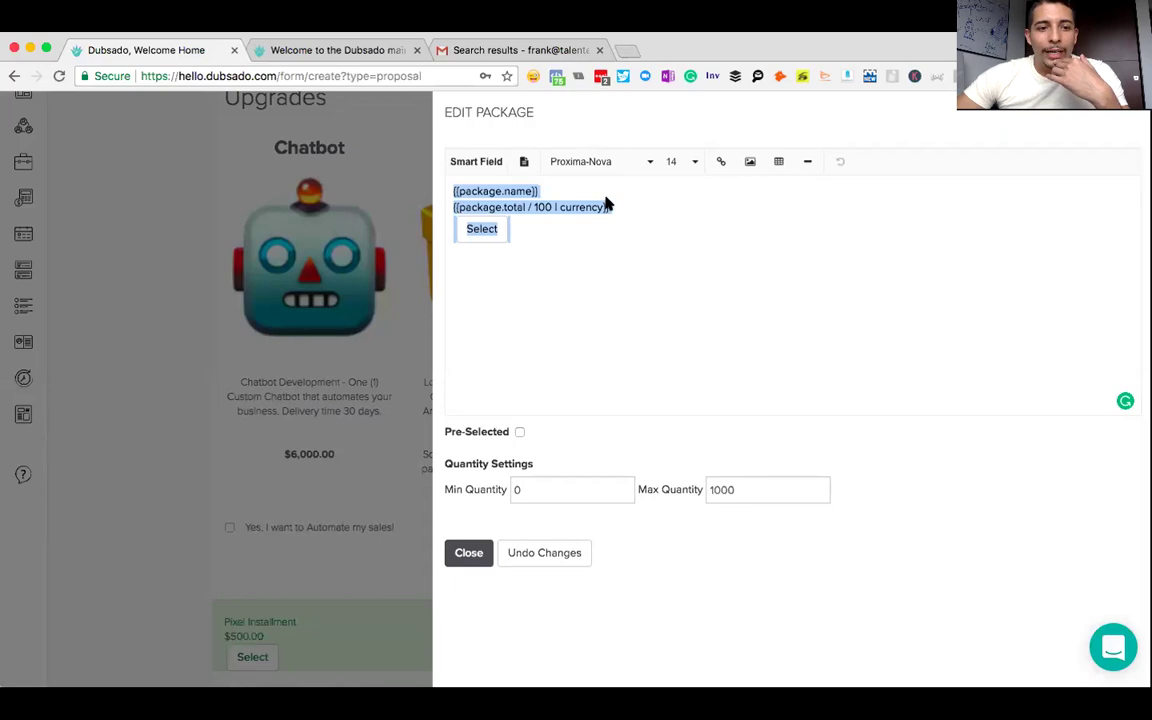
left_click(525, 163)
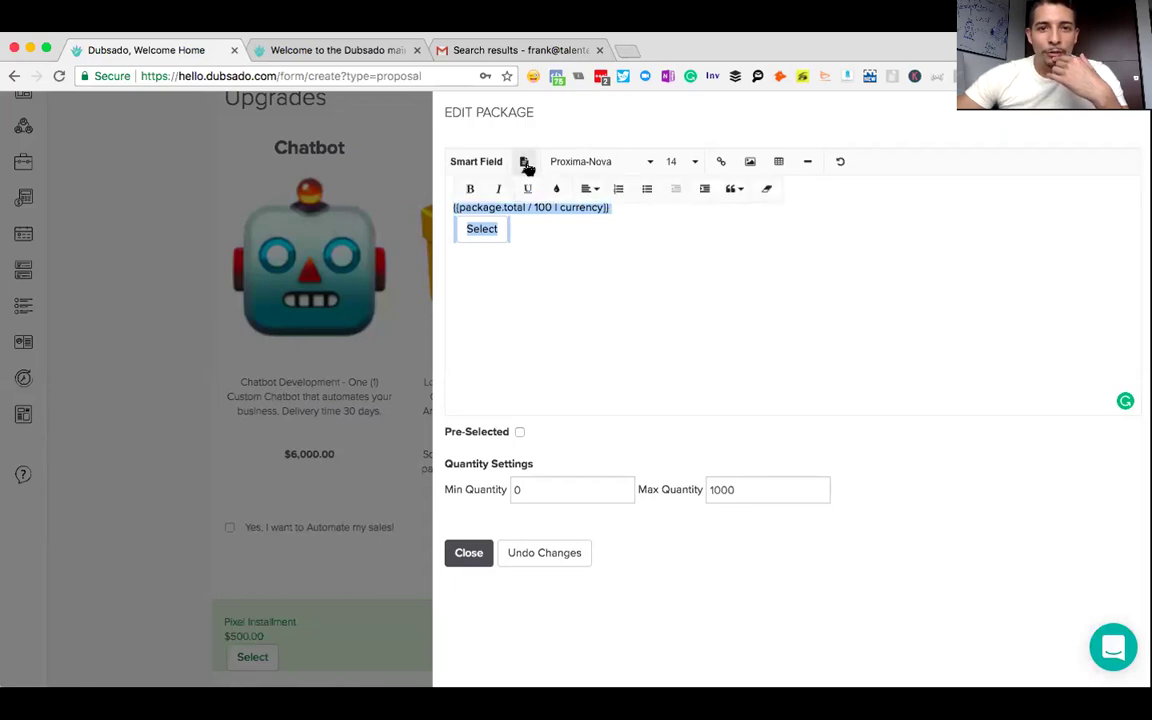
left_click(586, 190)
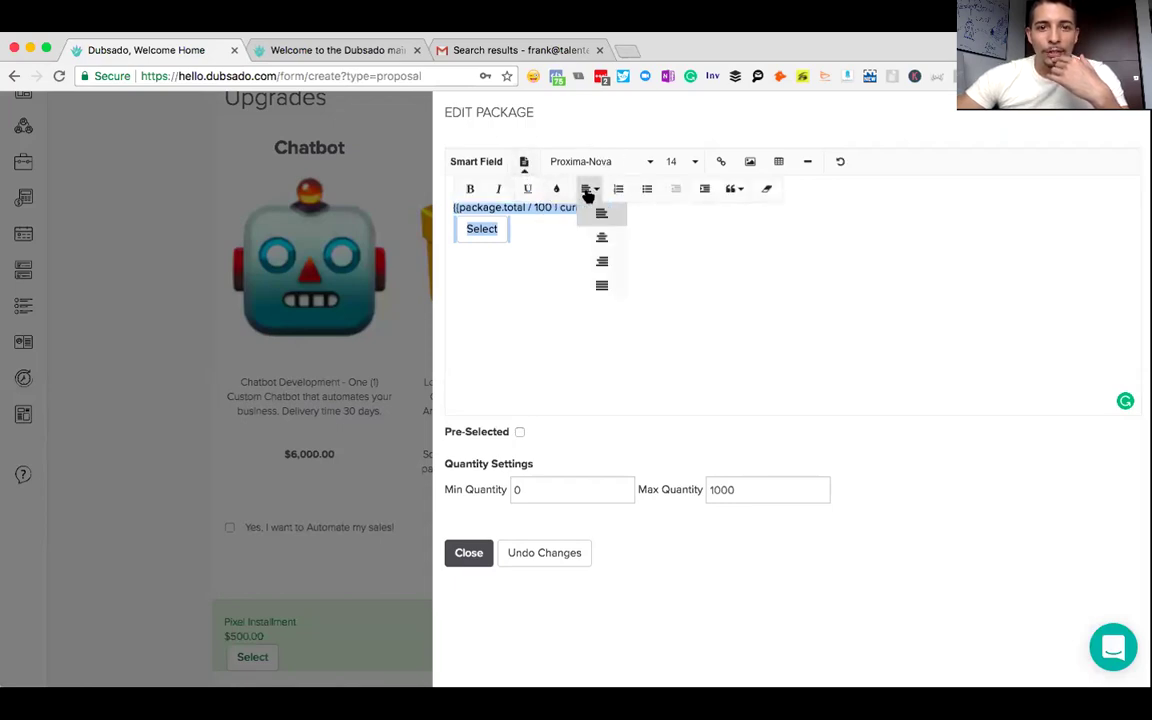
left_click(607, 237)
- Set the {{package.name}} smart field to font size 24 and add a blank line below it
left_click(848, 188)
left_click_drag(842, 191, 741, 197)
left_click(524, 162)
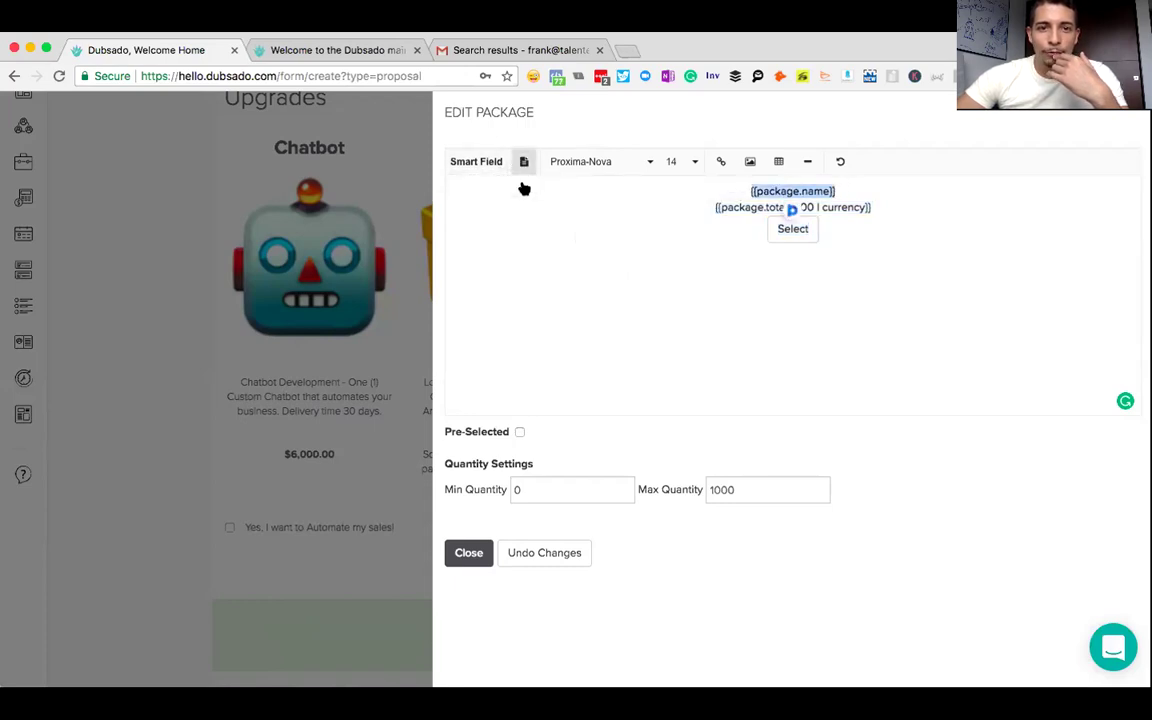
left_click(680, 164)
left_click(688, 381)
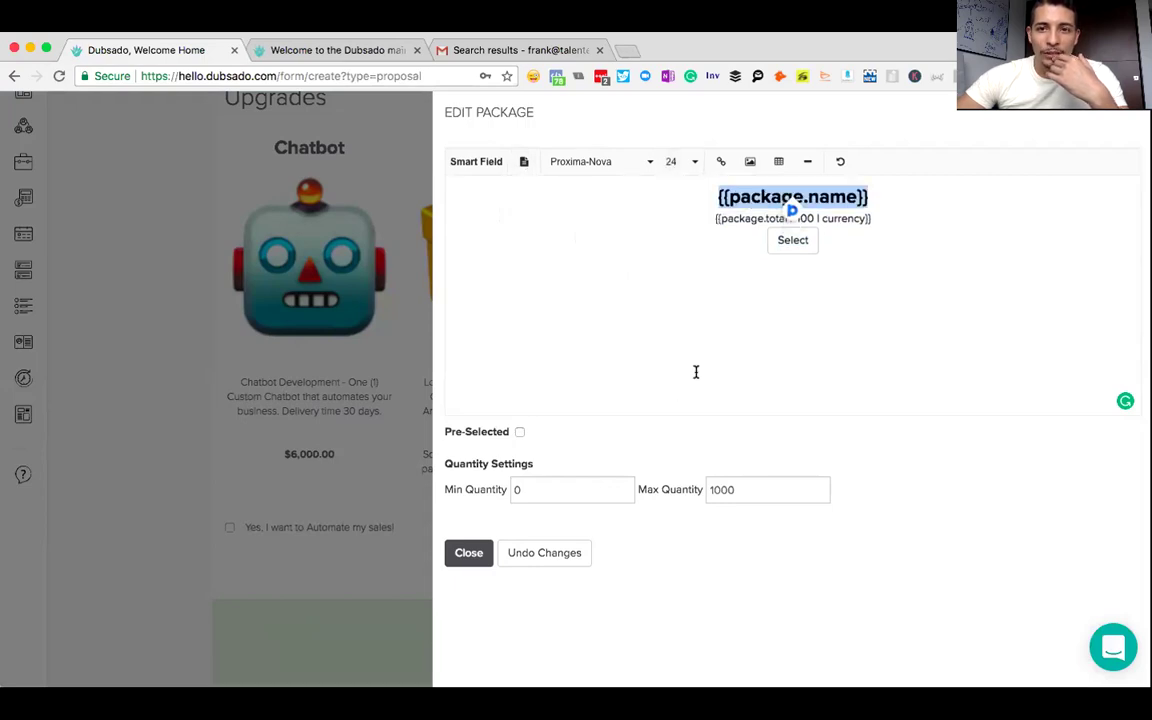
left_click(880, 197)
key("Return")
key("Return")
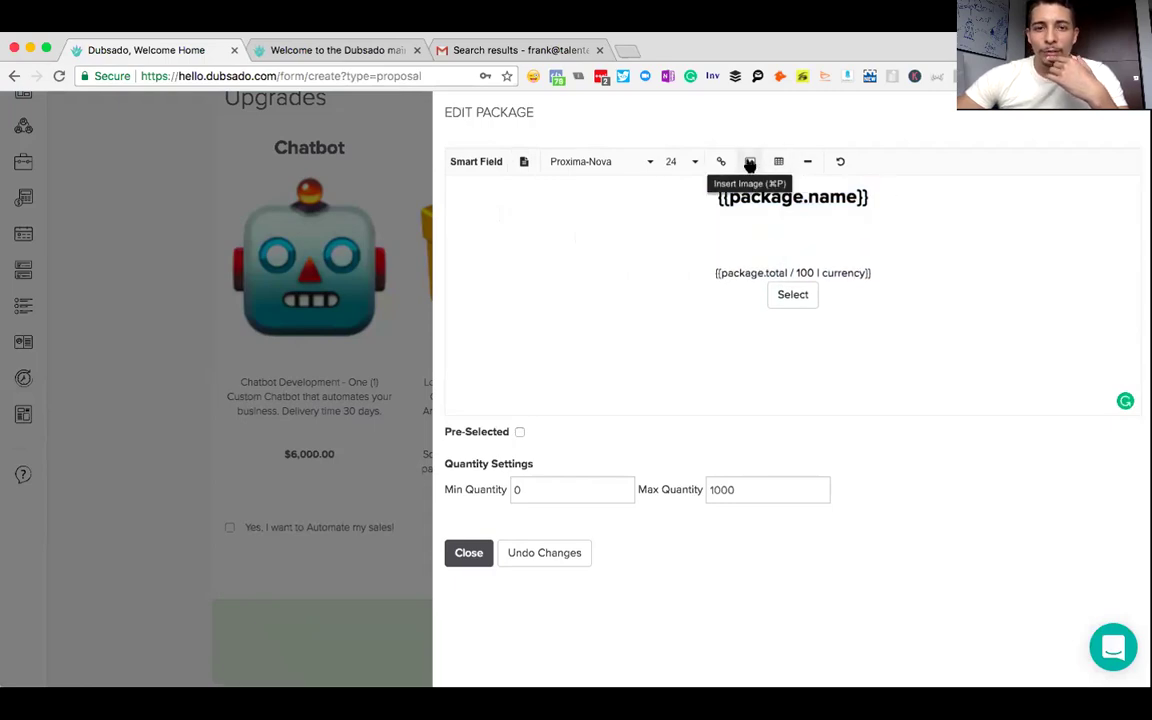
left_click(749, 163)
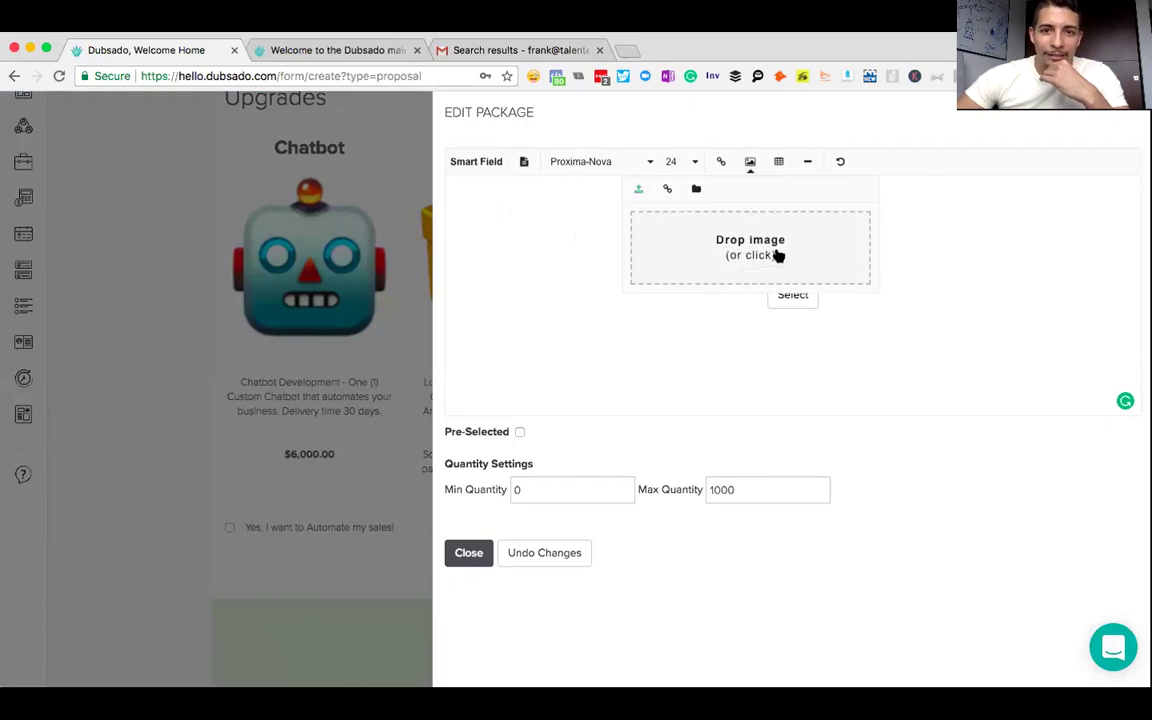
- Upload giphy-downsized.gif from Downloads as the winged-money image on the card
left_click(856, 239)
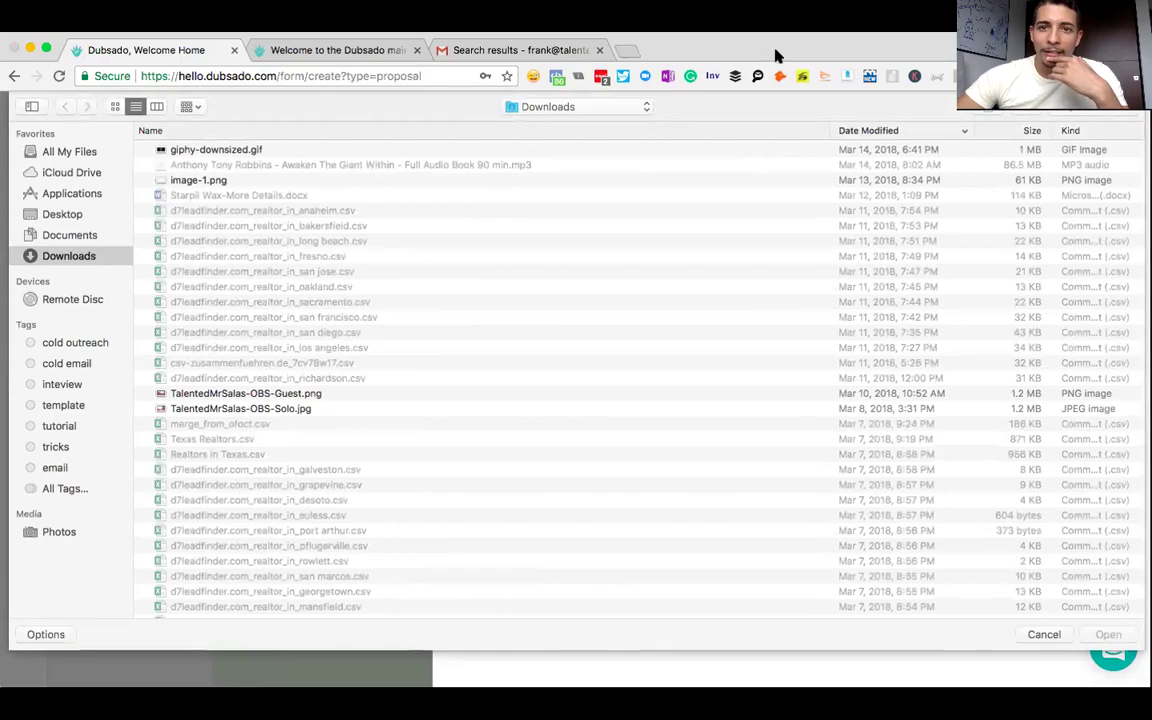
double_click(798, 147)
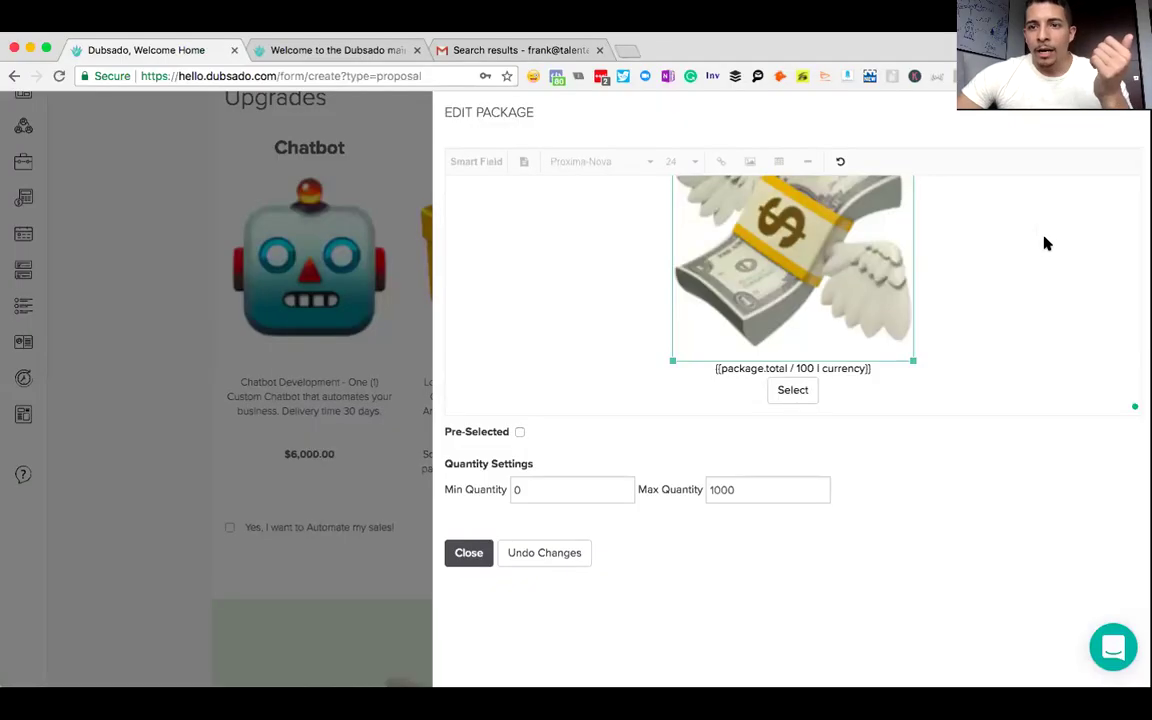
left_click(985, 275)
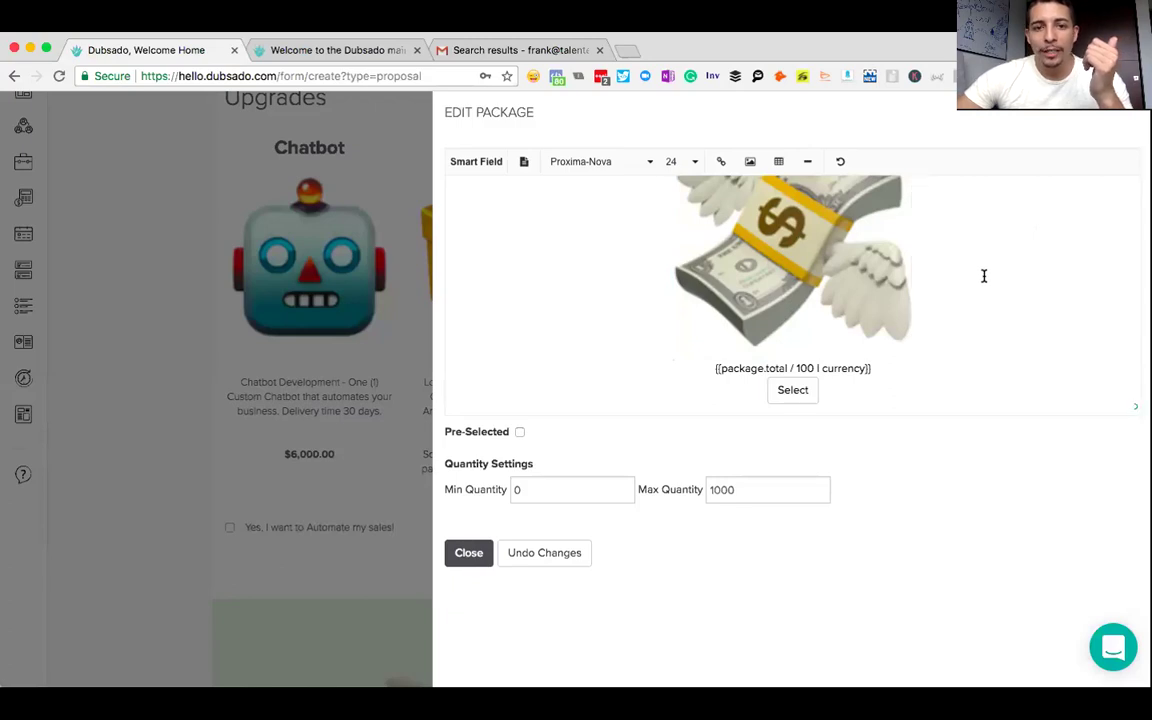
- Make the {{package.total / 100 | currency}} line bold and add a blank line below the image
left_click_drag(872, 371, 715, 369)
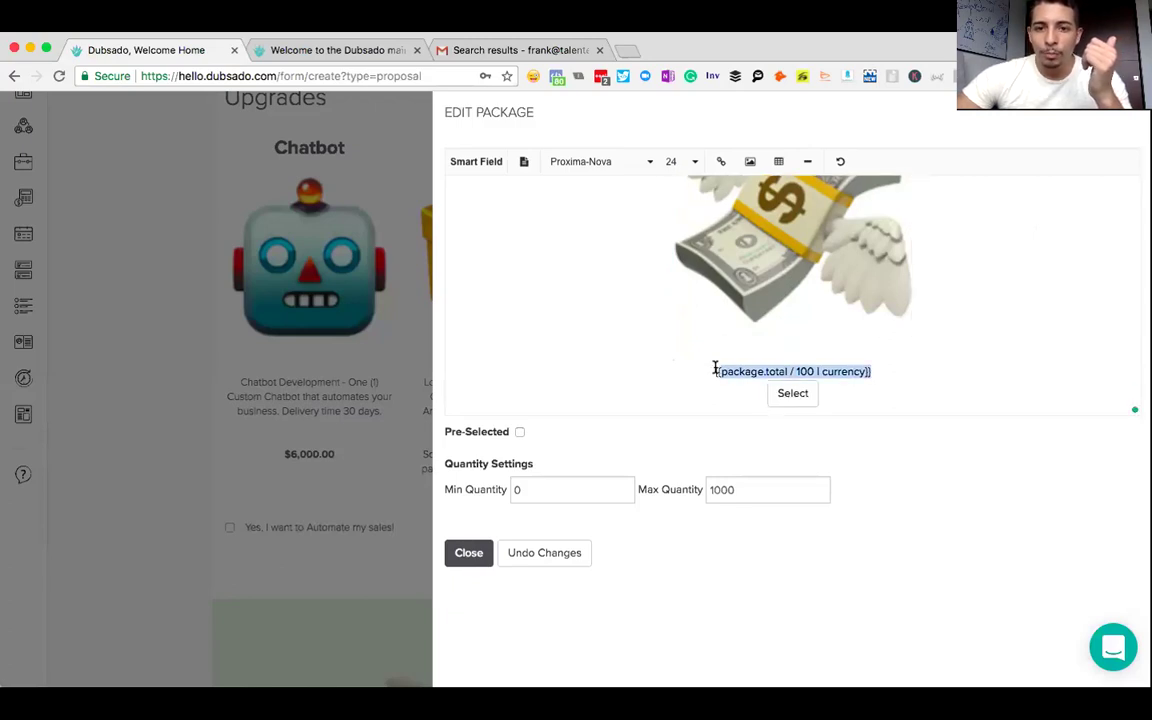
left_click(486, 164)
left_click(522, 163)
left_click(469, 188)
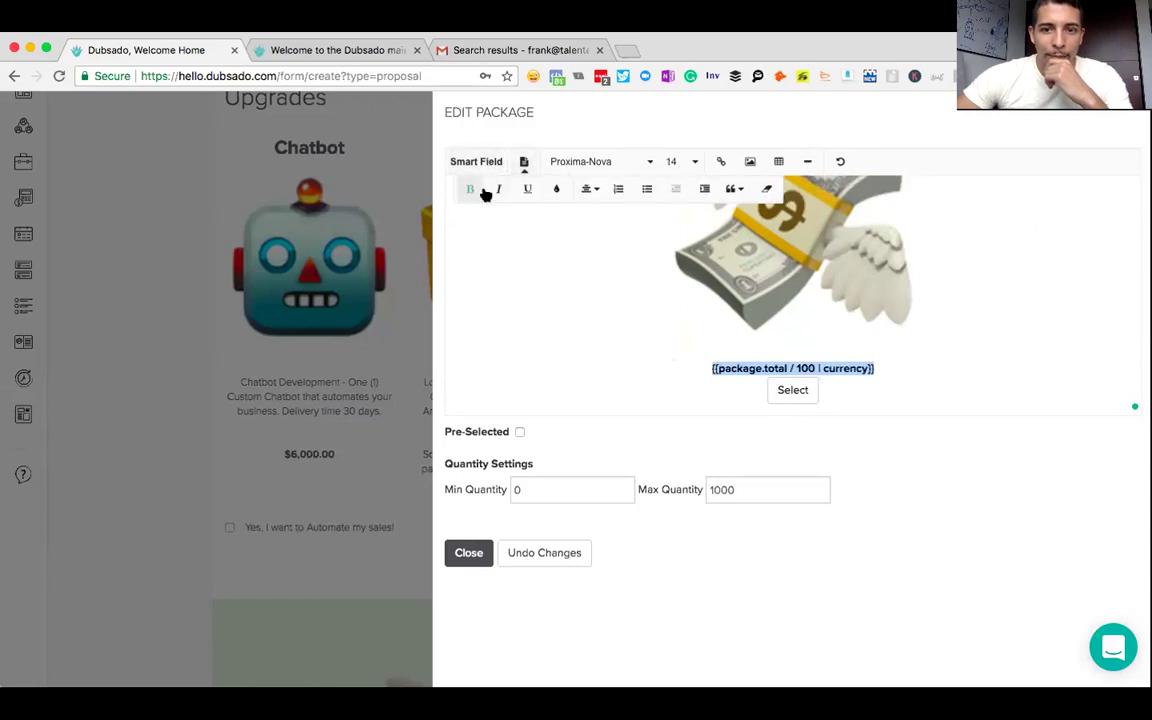
left_click(956, 332)
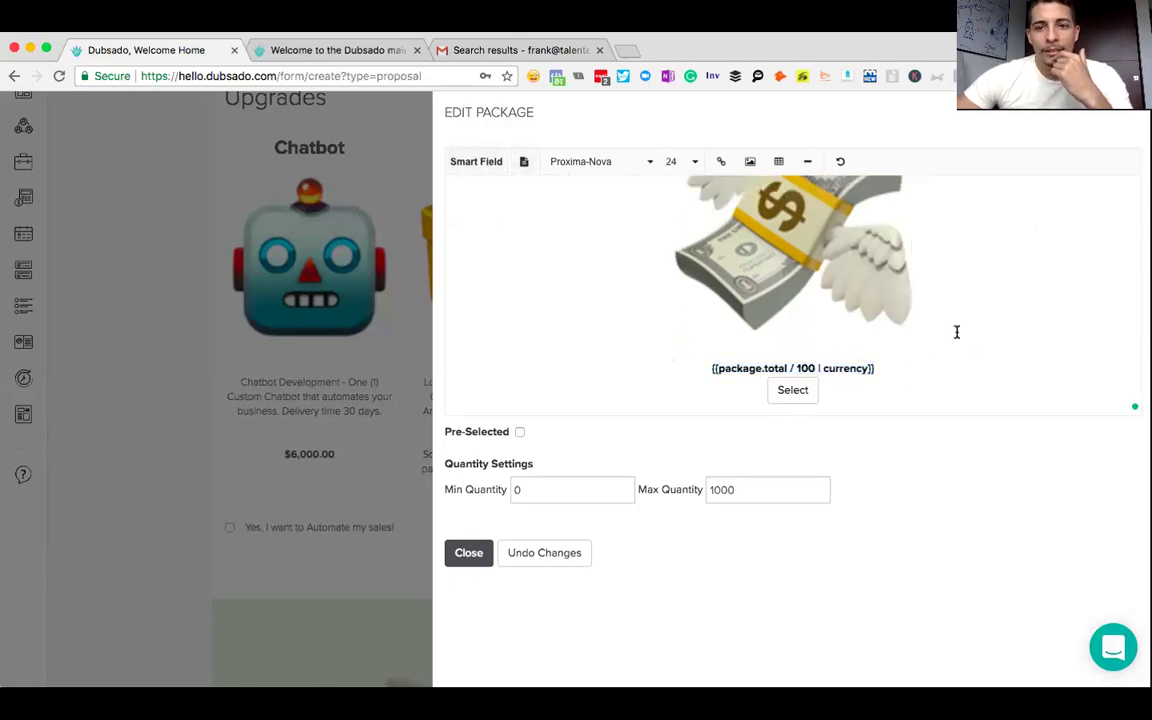
key("Return")
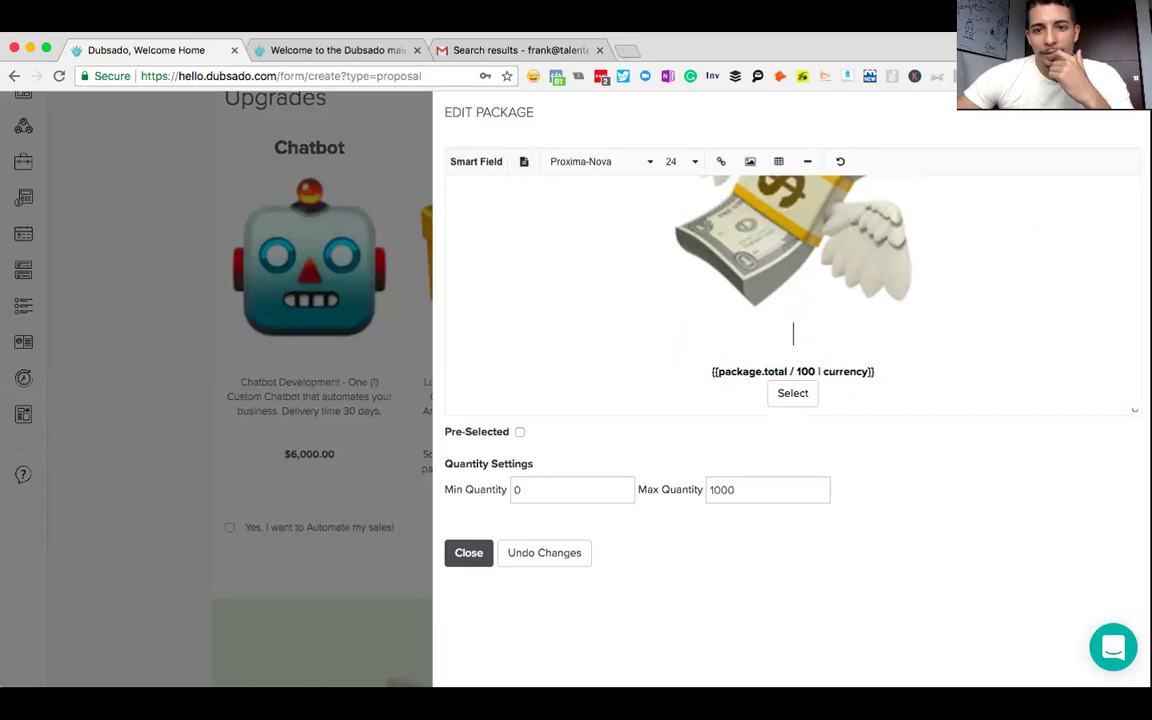
- Insert the {{package.items | packageItemNamesDesc}} smart field below the image at font size 14
key("Return")
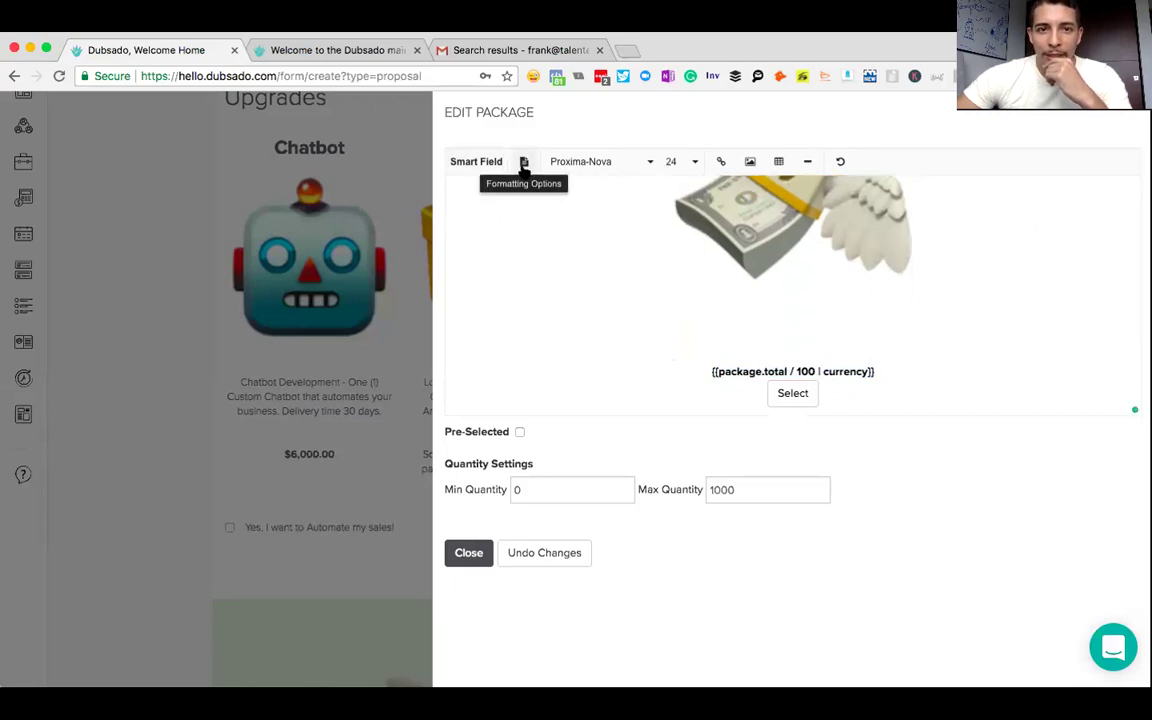
left_click(481, 163)
left_click(790, 188)
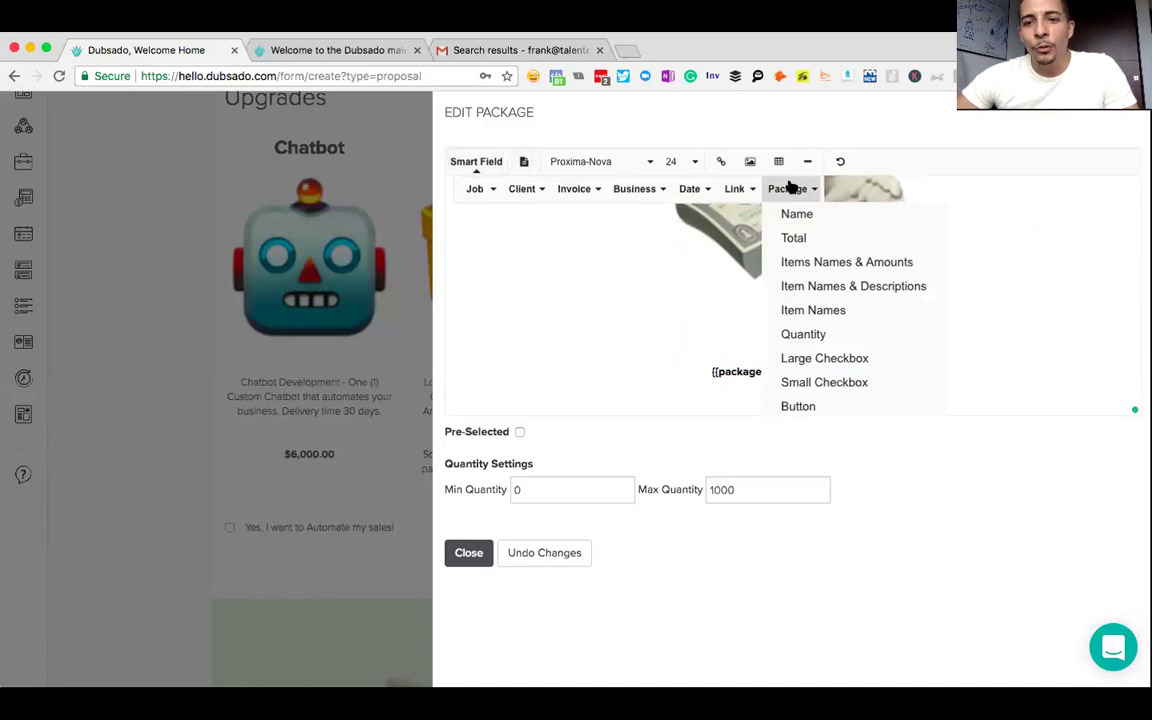
left_click(827, 293)
left_click_drag(990, 333, 597, 333)
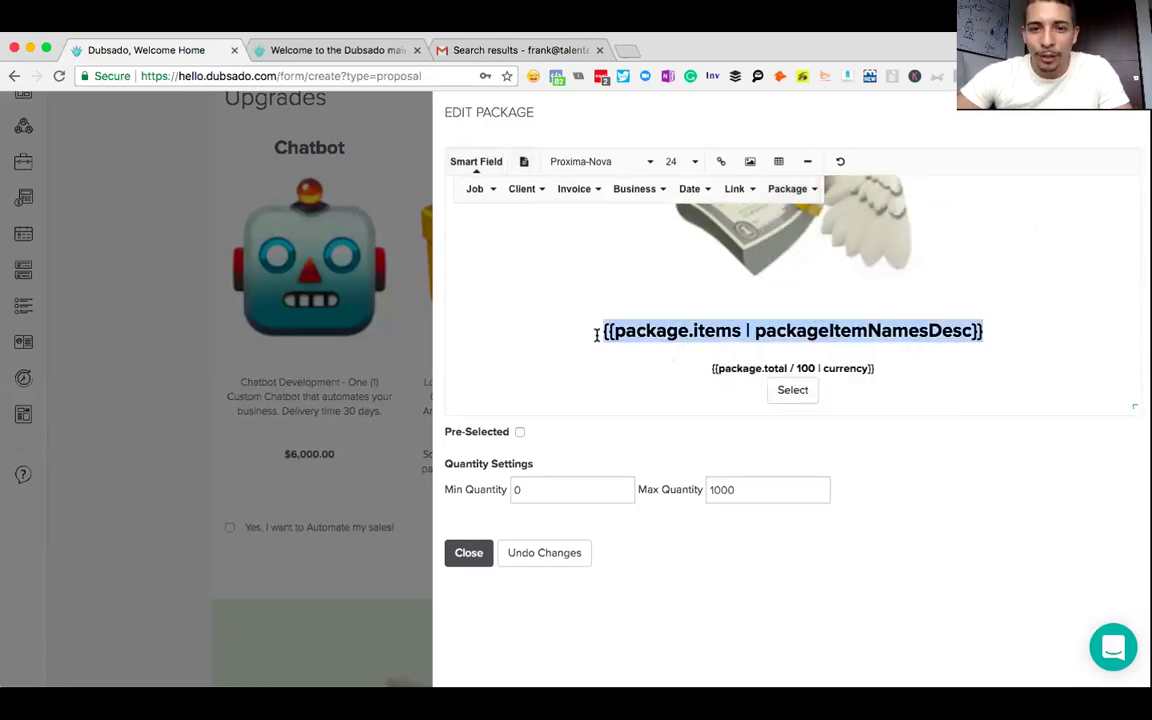
left_click(695, 166)
scroll(694, 228, "up", 3)
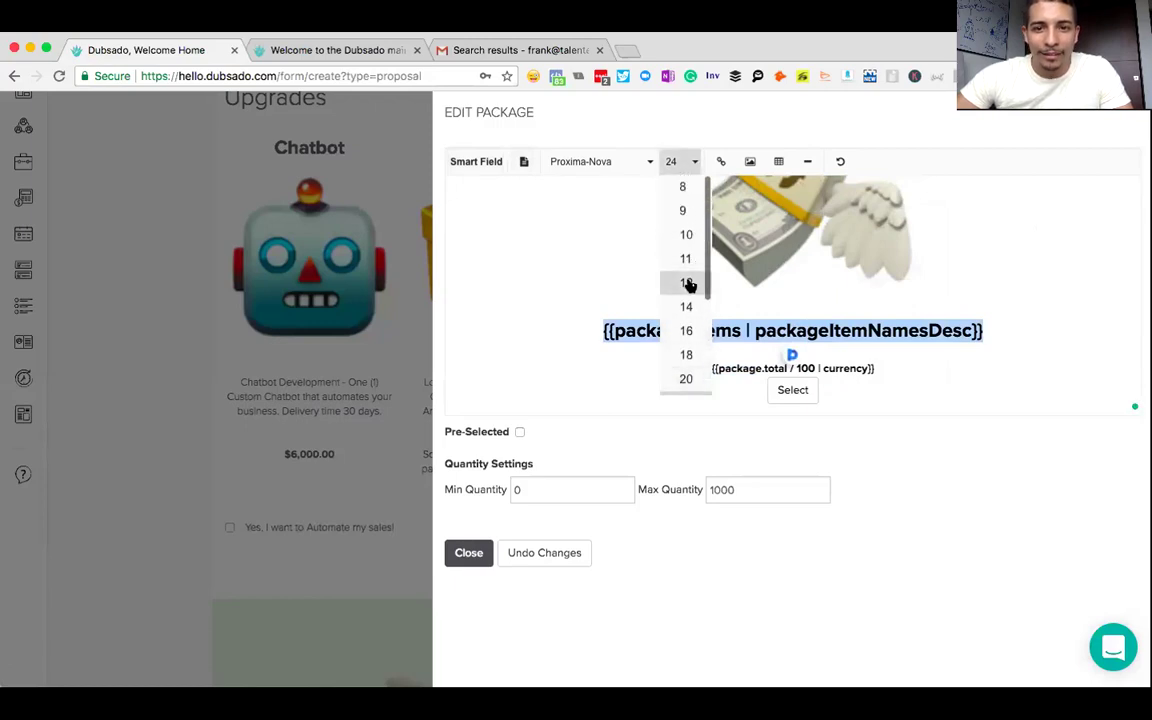
left_click(688, 285)
left_click(677, 161)
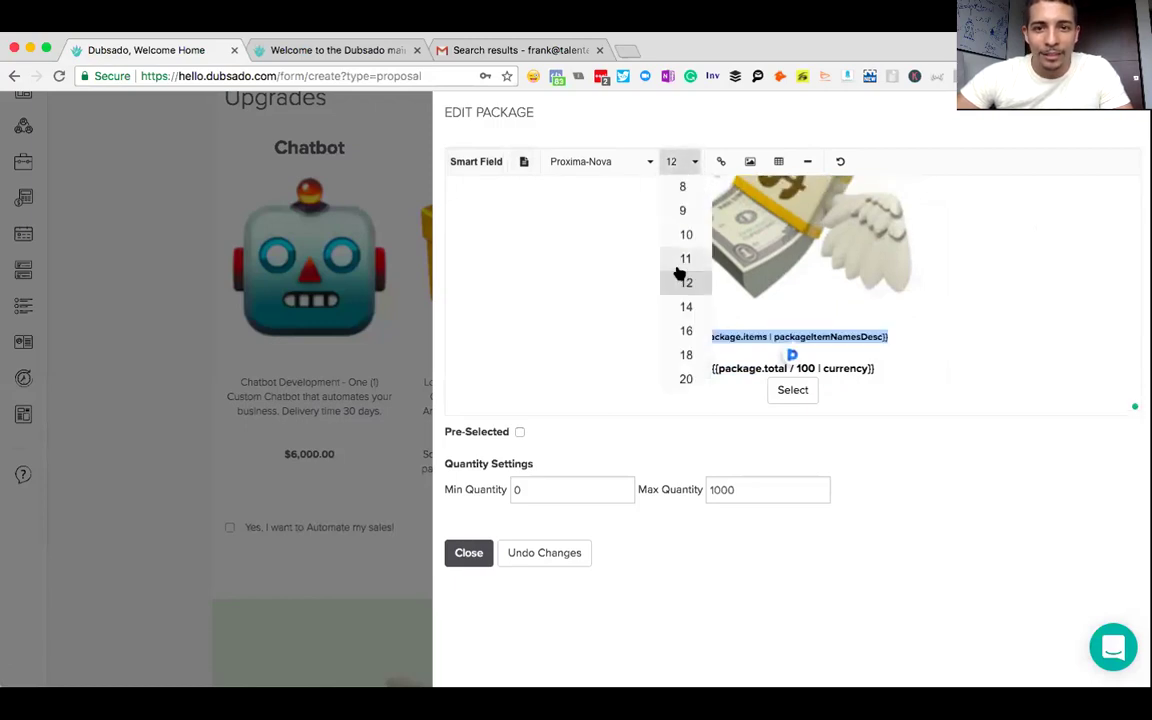
left_click(686, 306)
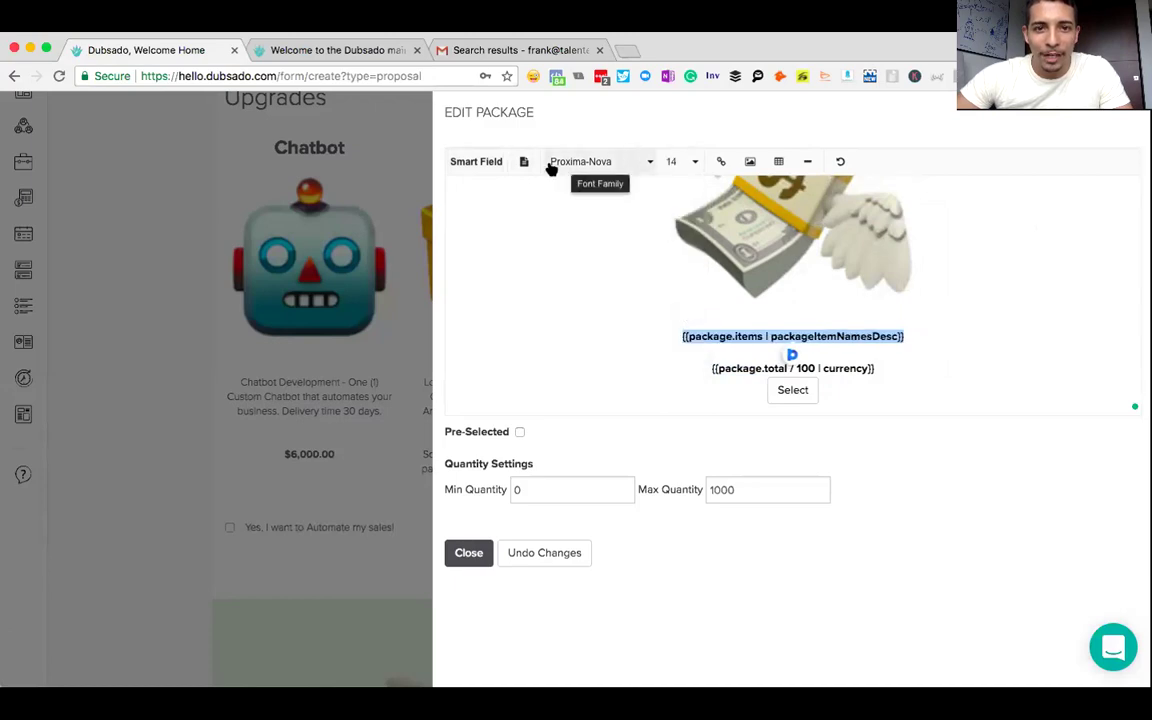
- Delete the Select button beneath the price
left_click(523, 162)
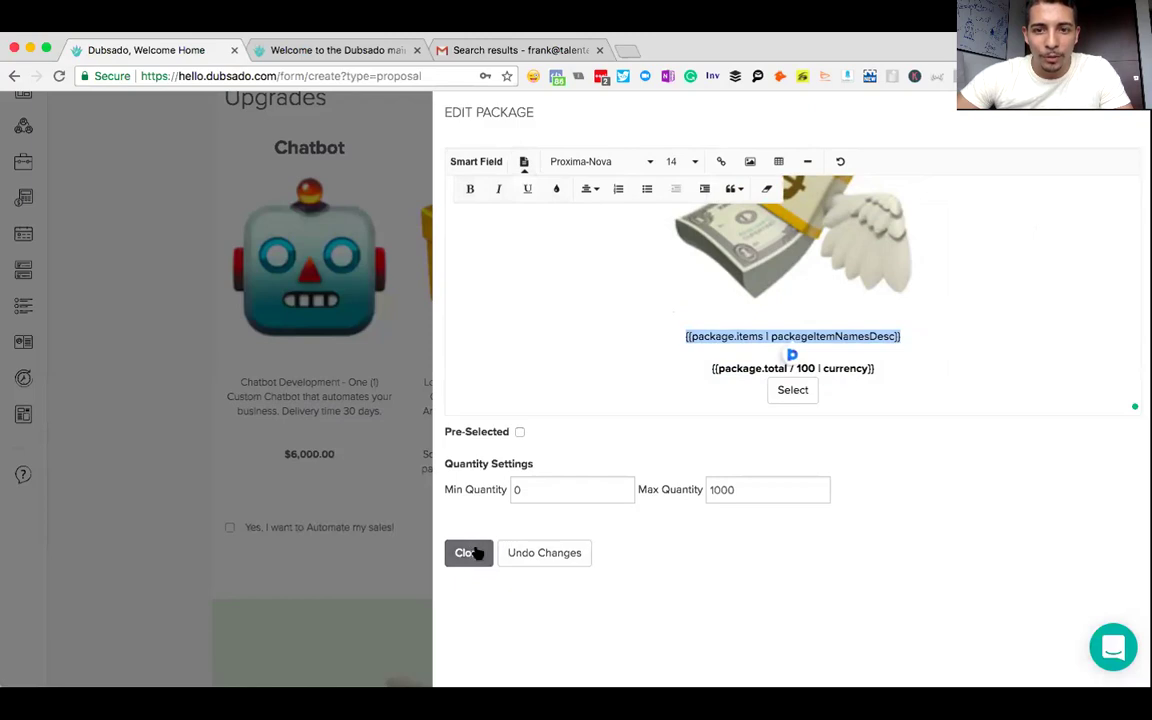
left_click(851, 391)
key("BackSpace")
key("BackSpace")
key("BackSpace")
key("BackSpace")
key("BackSpace")
key("BackSpace")
key("BackSpace")
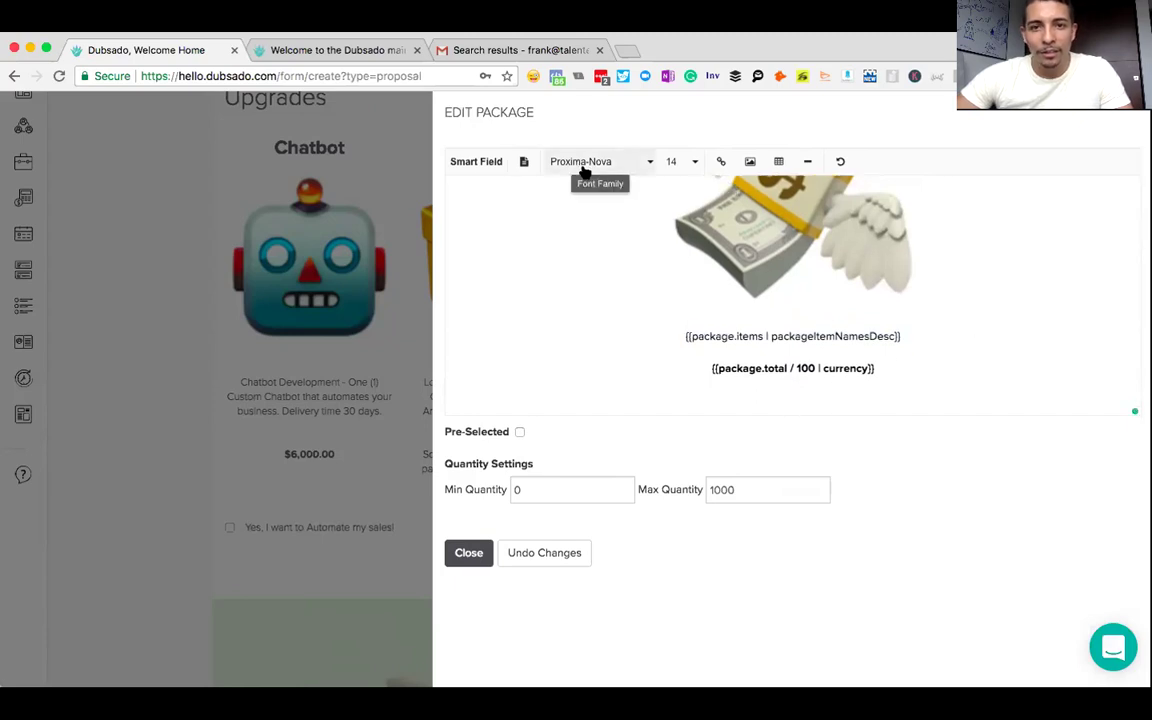
- Insert a package Quantity checkbox labelled 'Yes, I want to remarket my proffers to my most interested clients!'
left_click(470, 163)
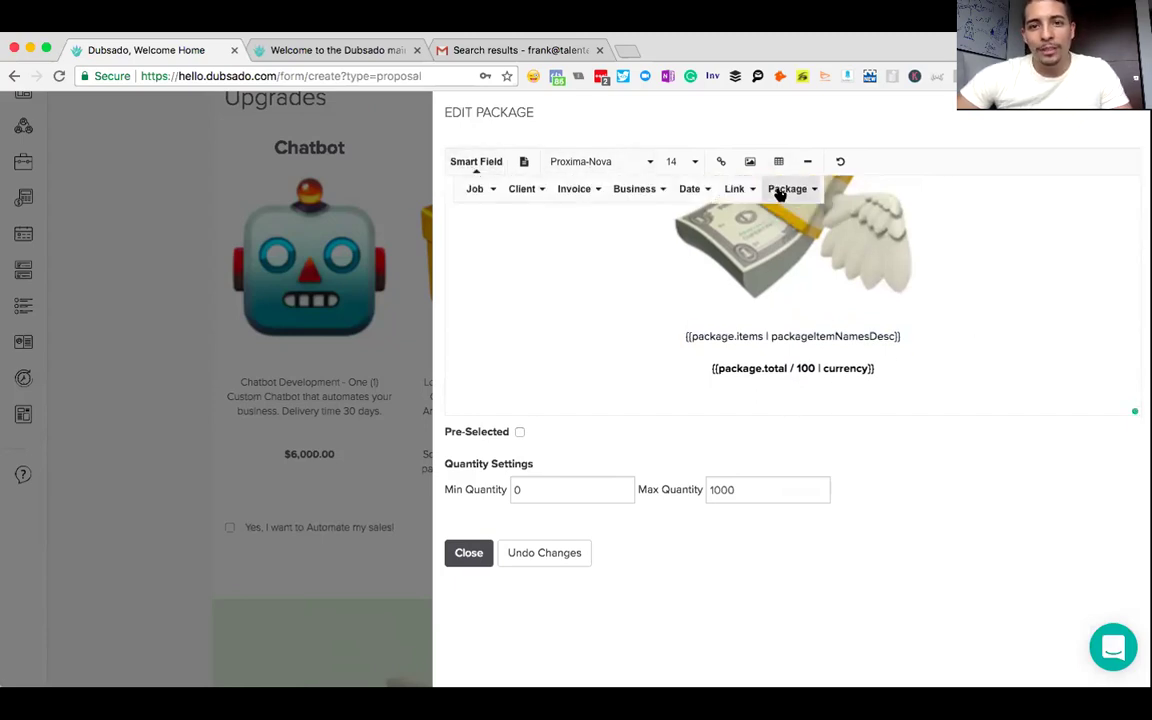
left_click(787, 189)
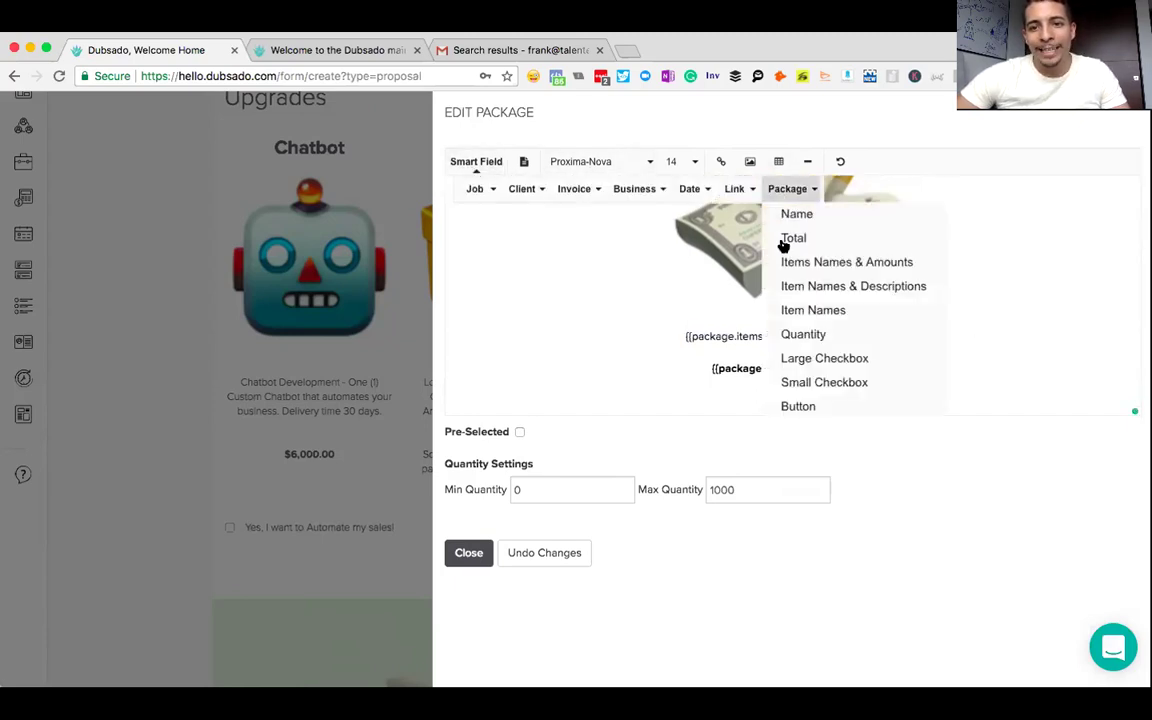
left_click(805, 384)
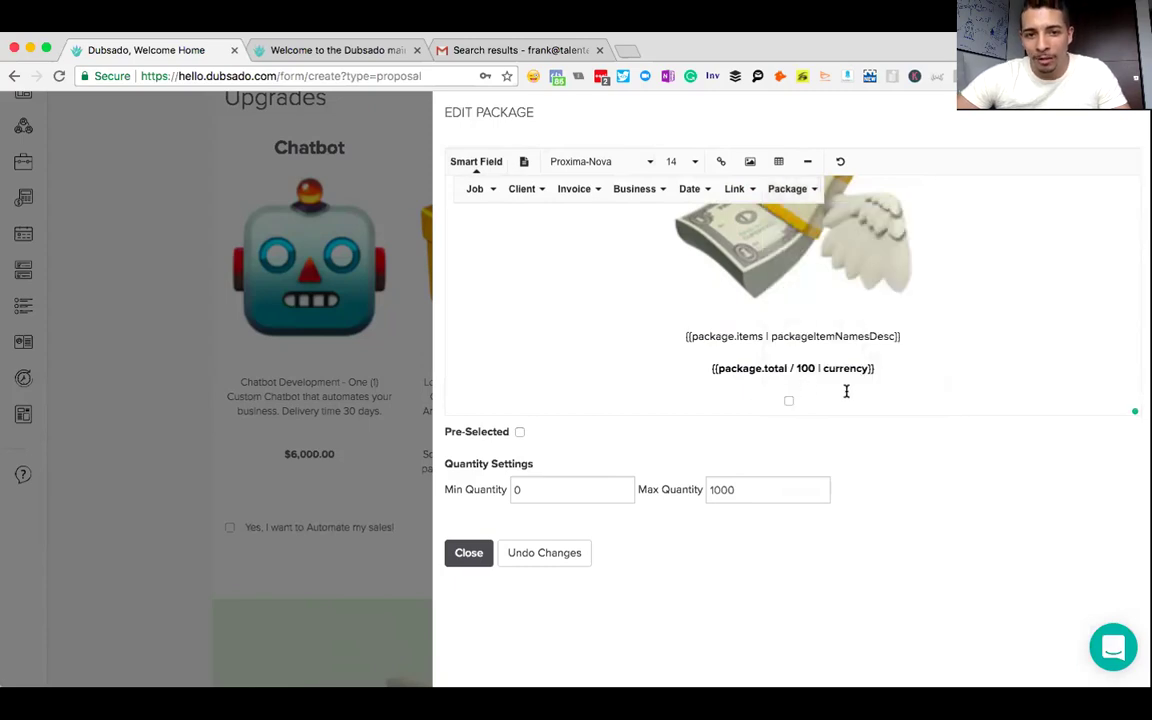
key("BackSpace")
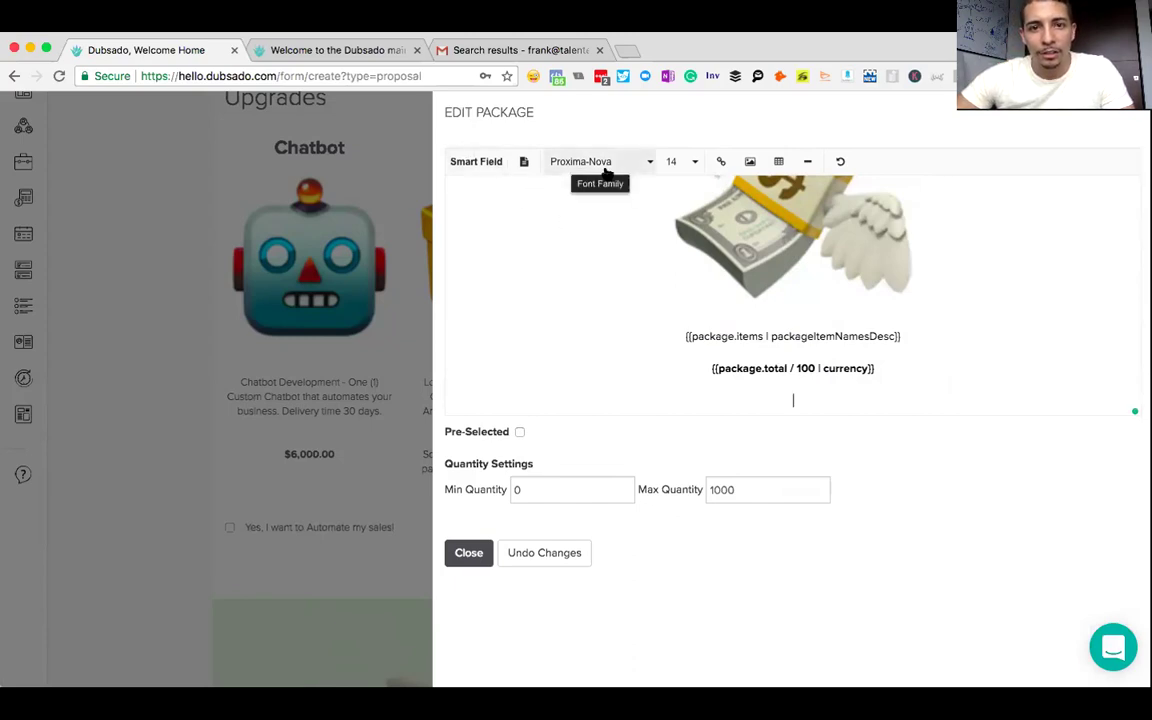
left_click(490, 165)
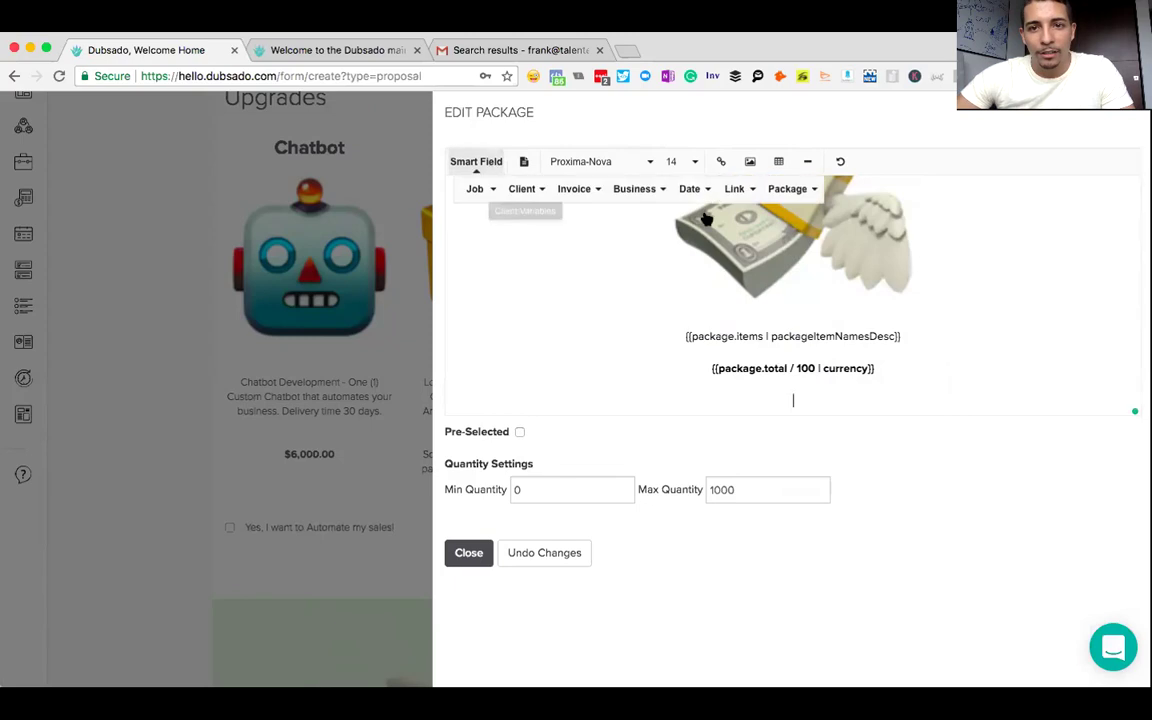
left_click(787, 188)
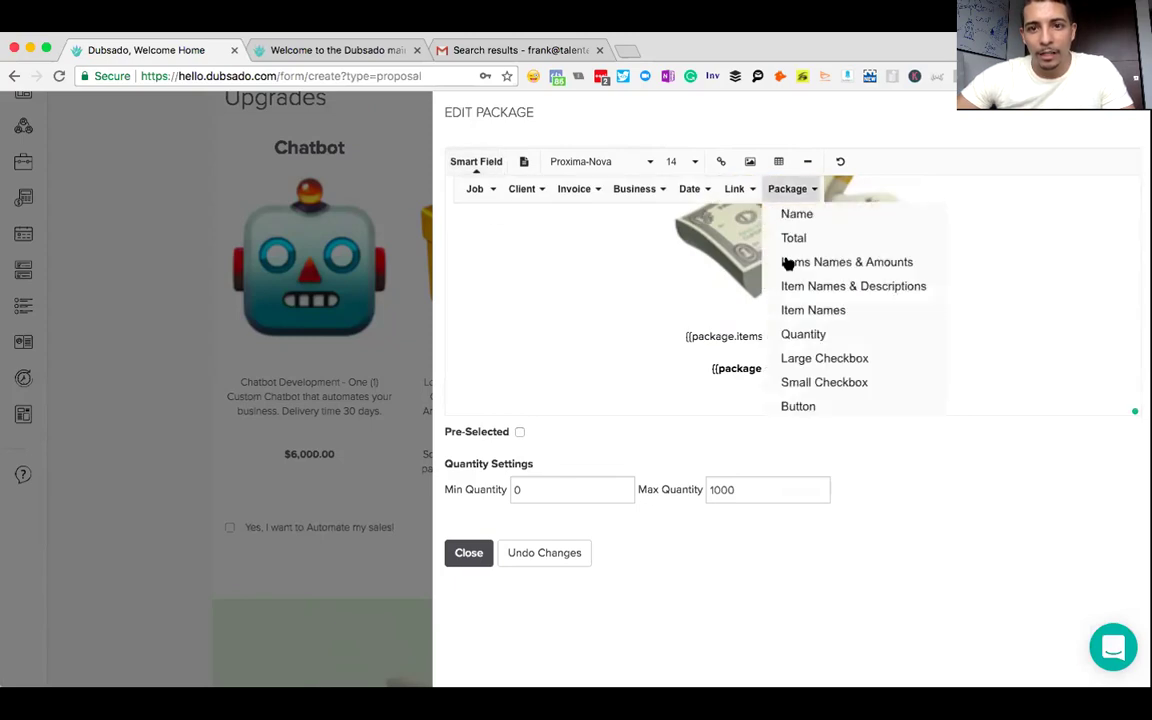
left_click(812, 335)
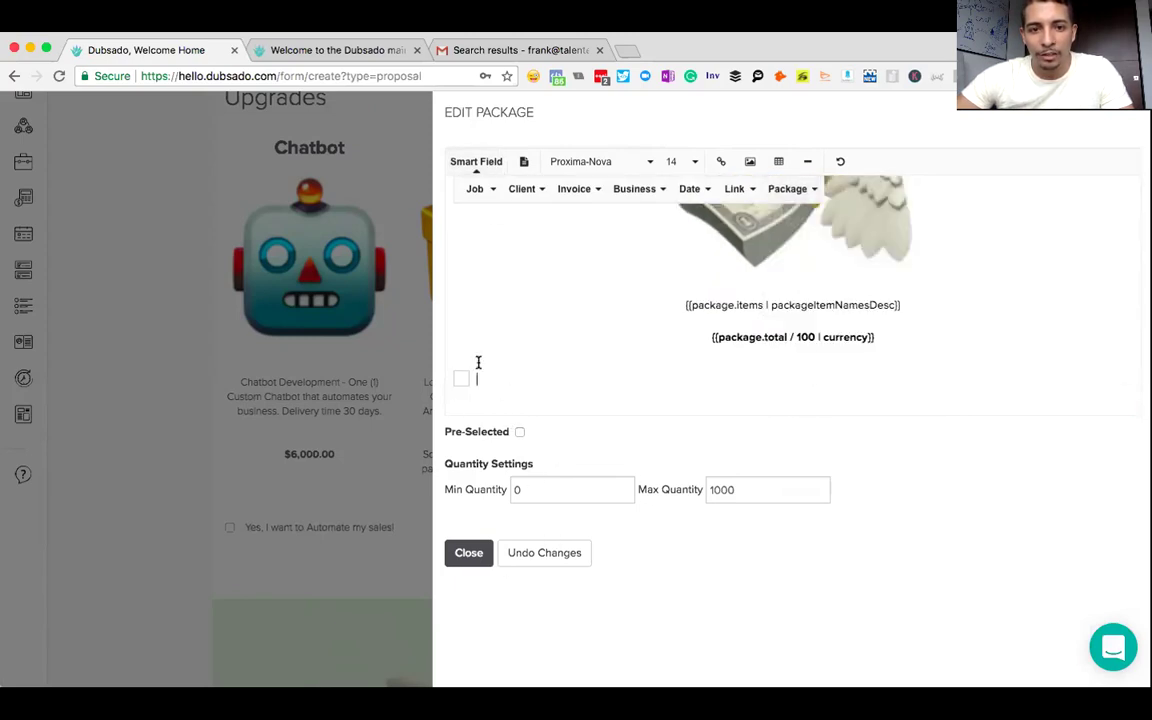
type("Ye")
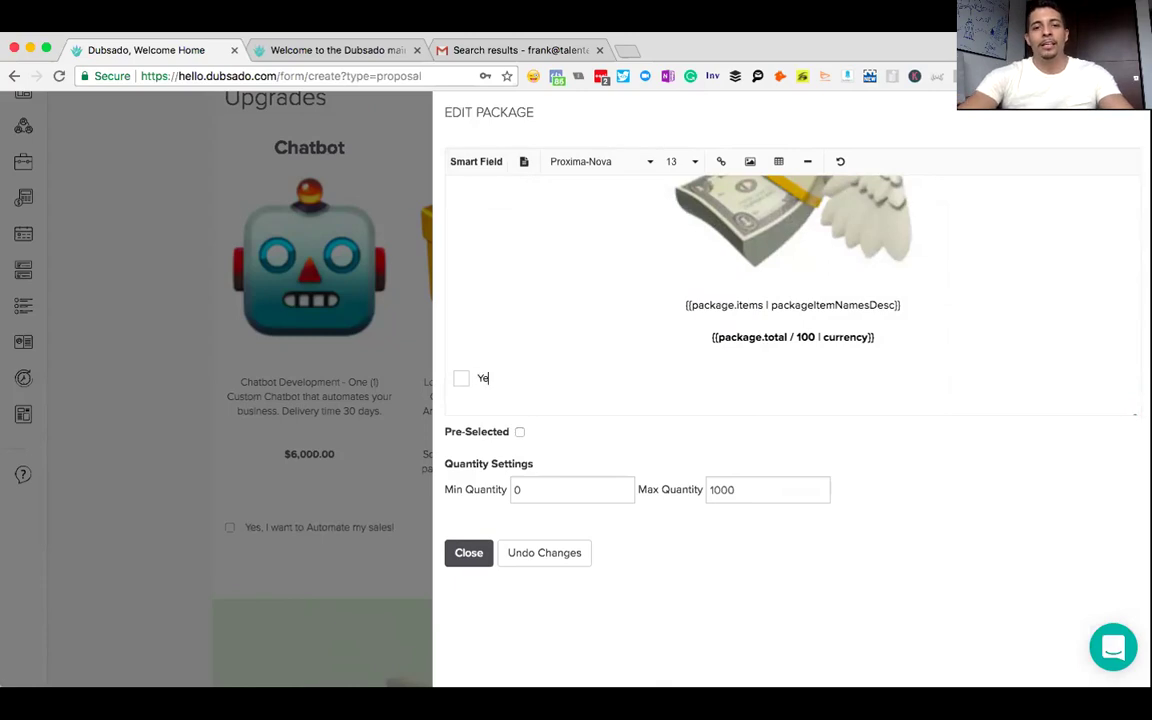
type("s, I want to")
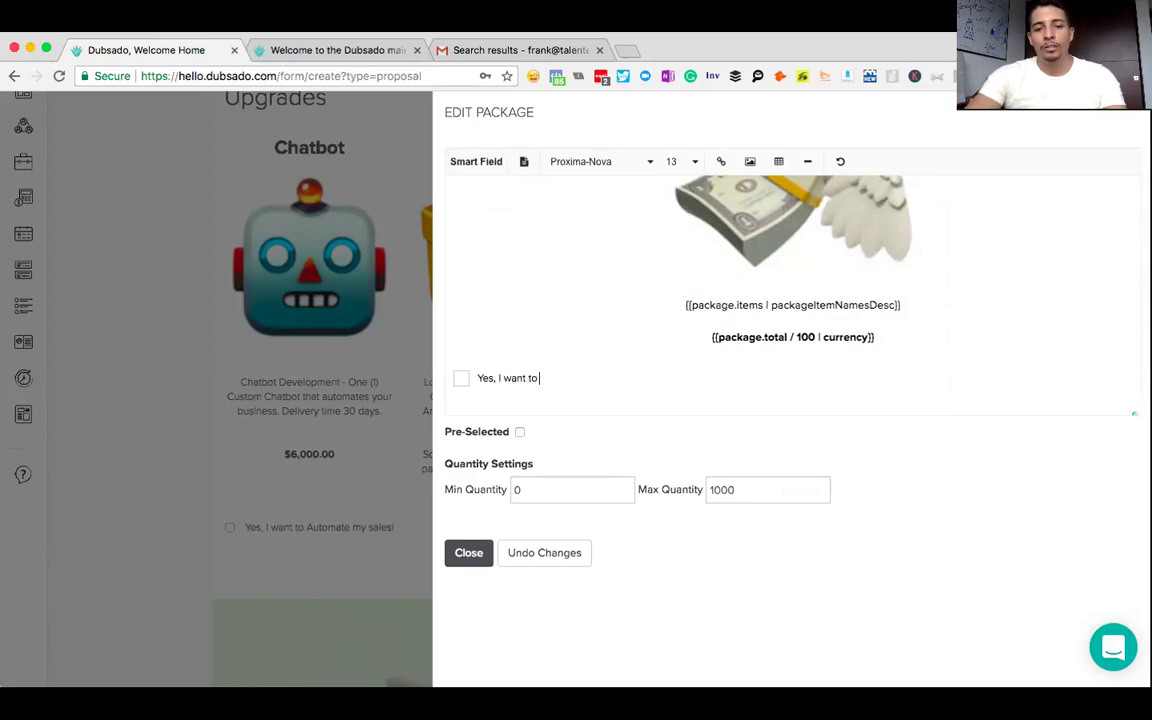
type(" remarket my pr")
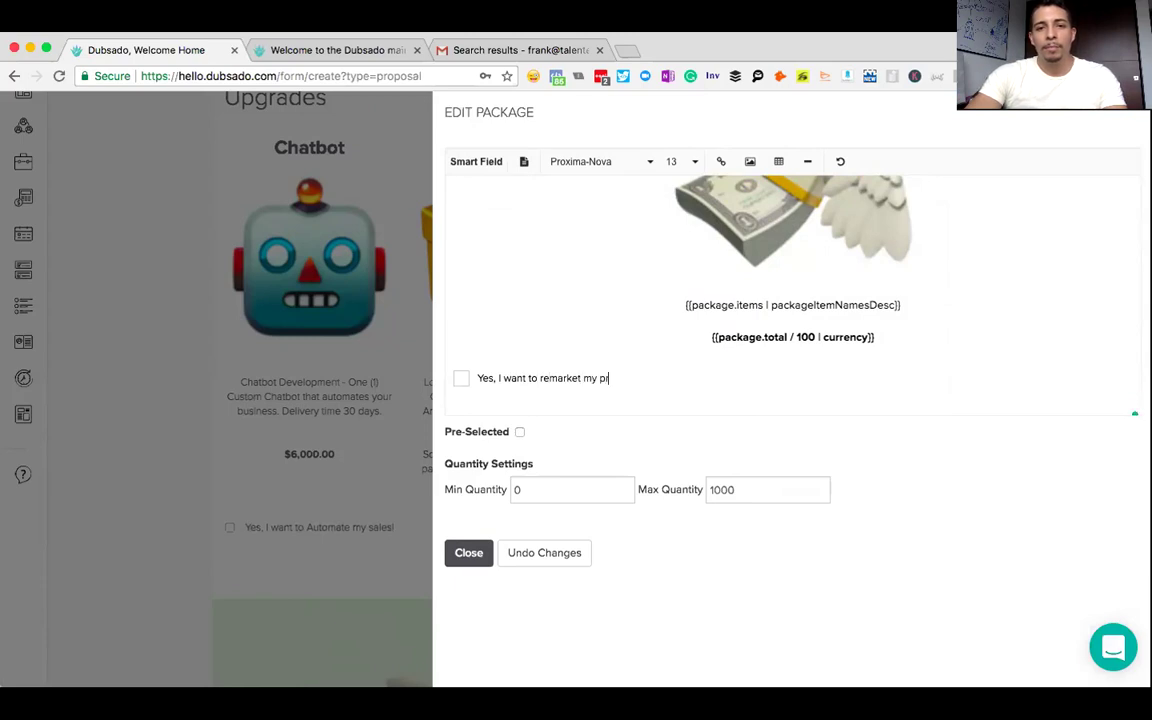
type("offers to my most interested")
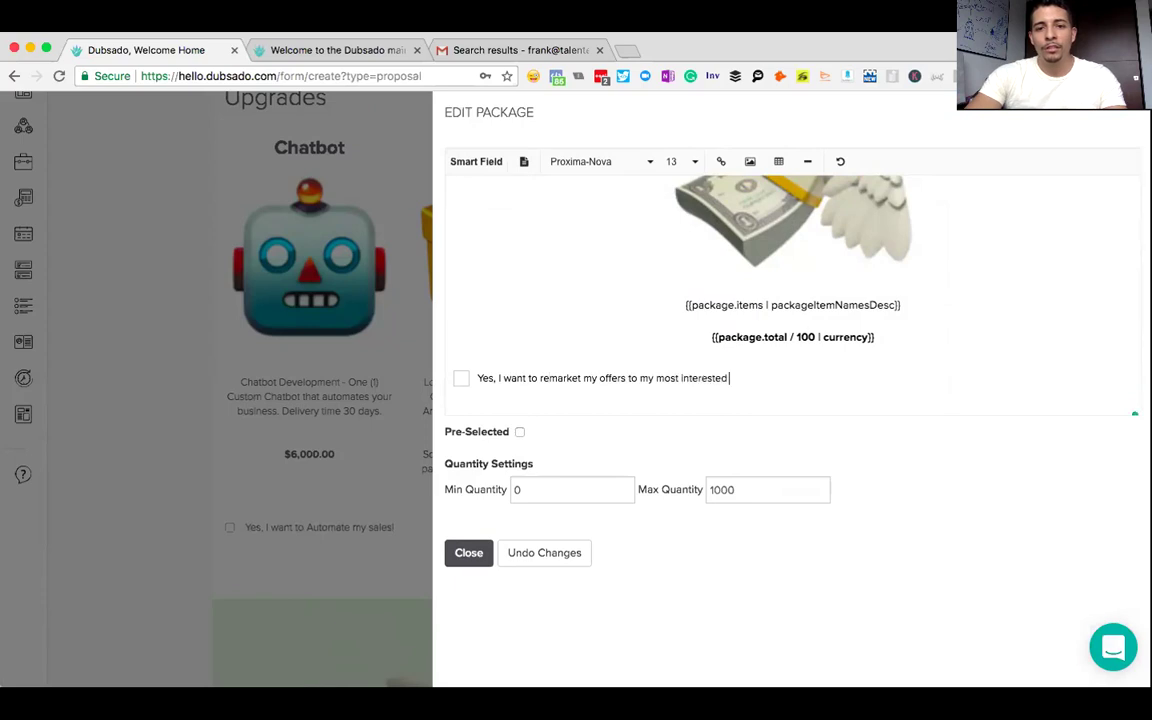
type(" clients!")
- Centre the checkbox line and close the package editor
left_click_drag(774, 376, 463, 375)
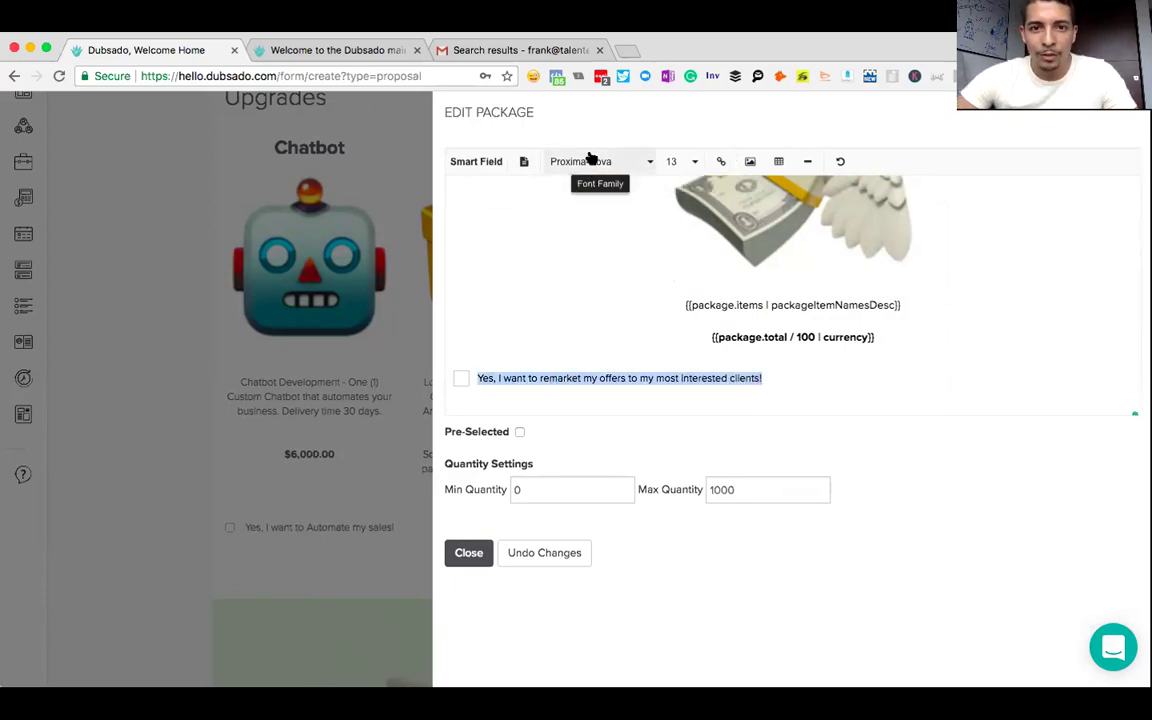
left_click(522, 163)
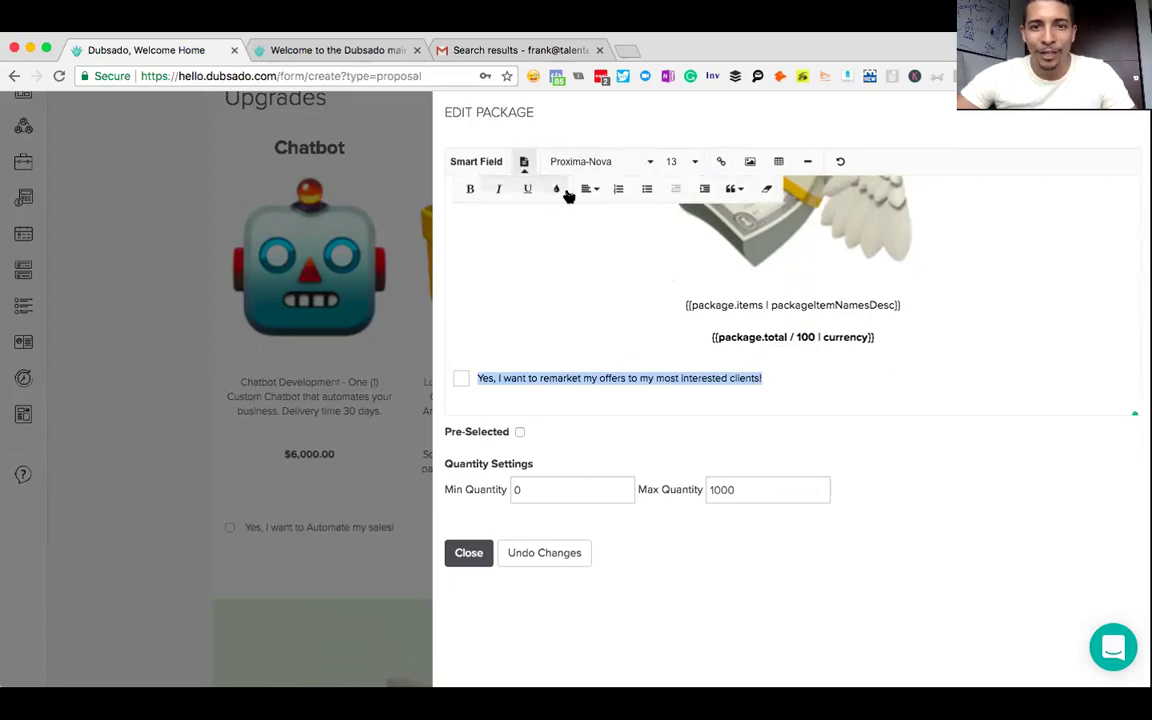
left_click(592, 190)
left_click(604, 236)
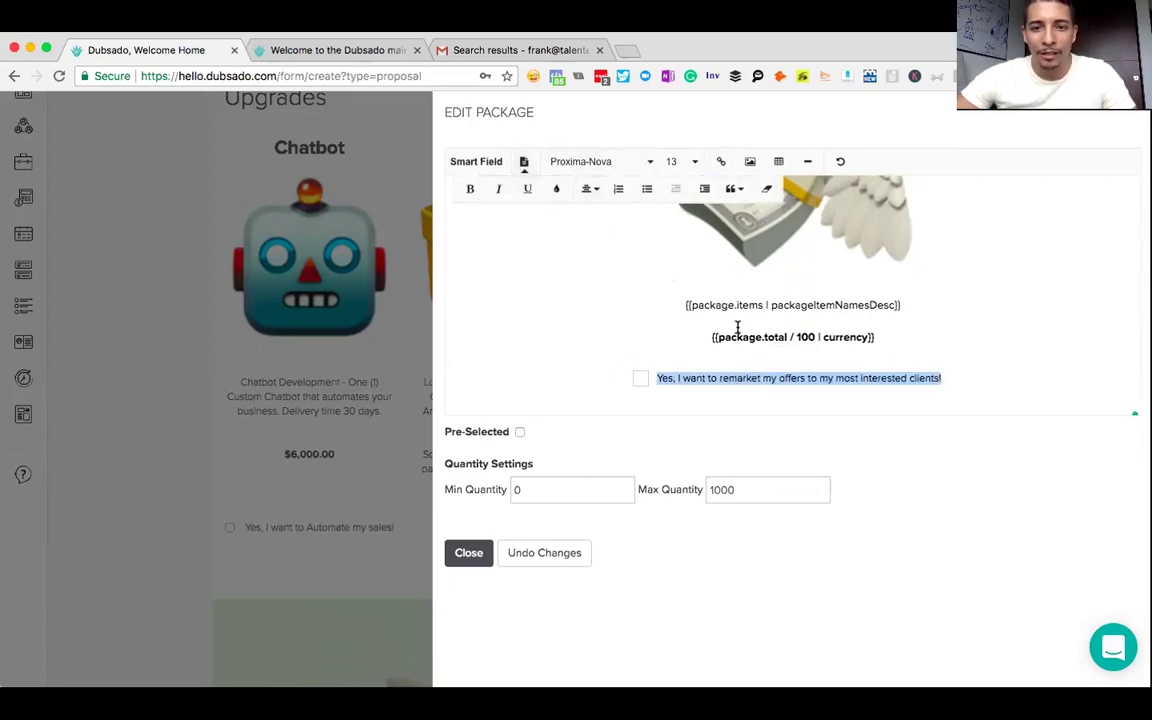
left_click(875, 339)
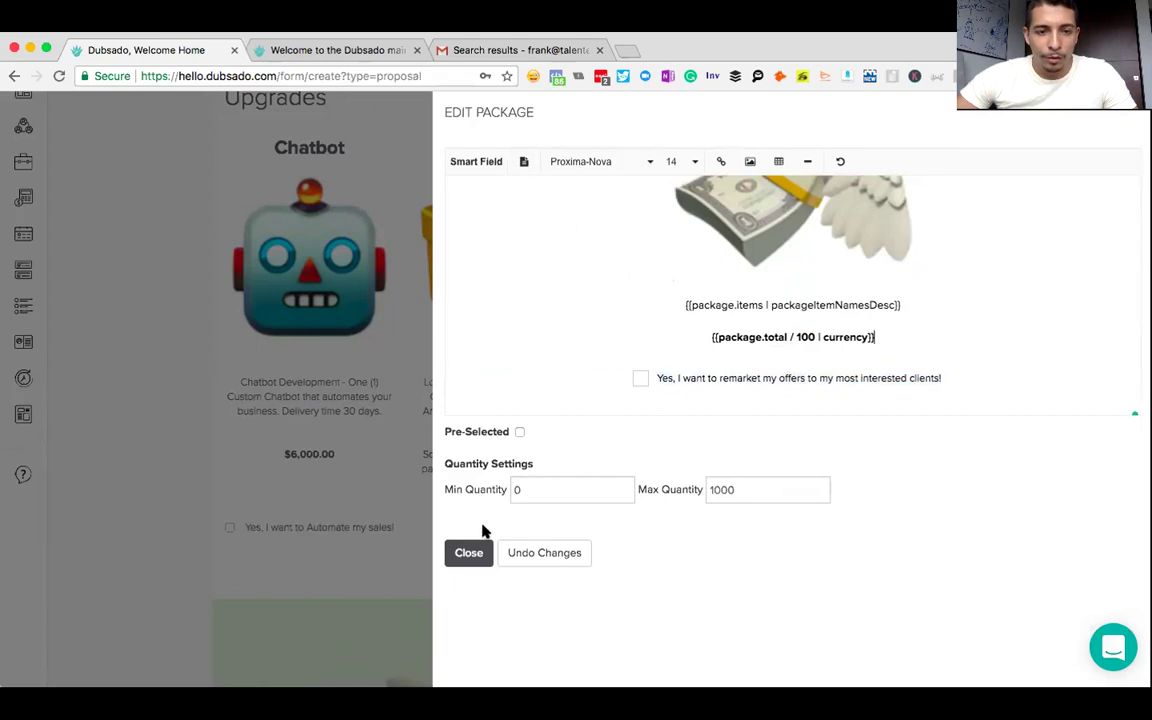
left_click(469, 553)
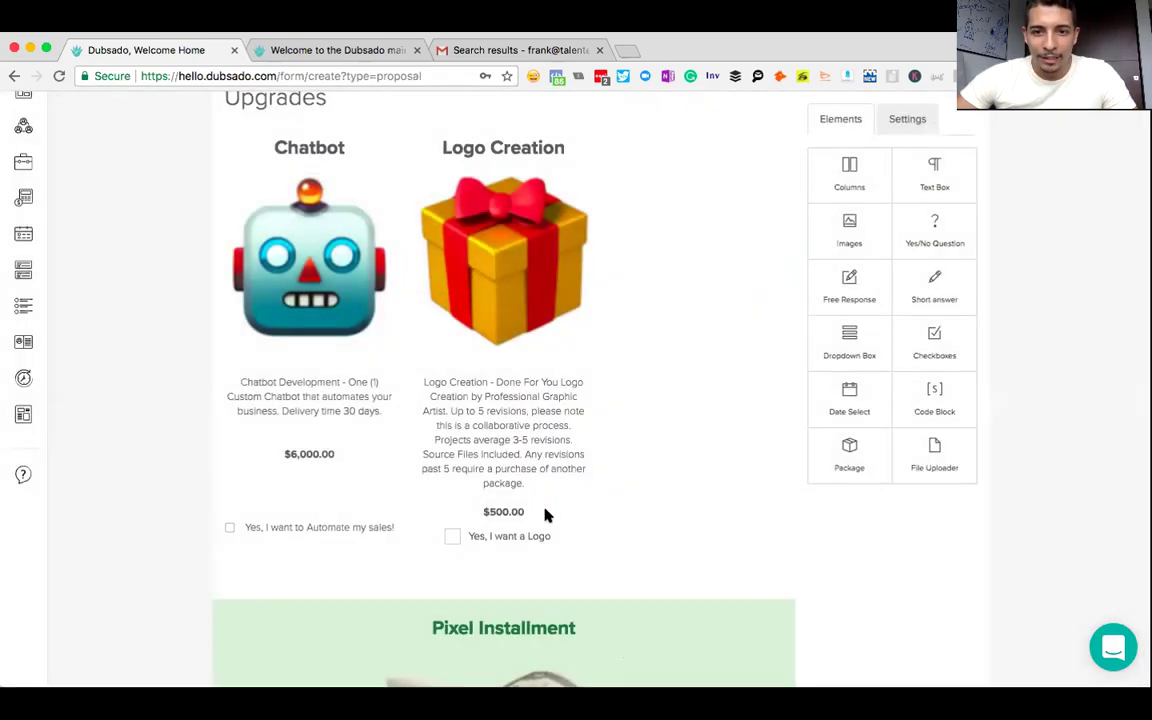
- Add a blank line above the price in the Pixel Installment card and close the editor
scroll(690, 478, "down", 3)
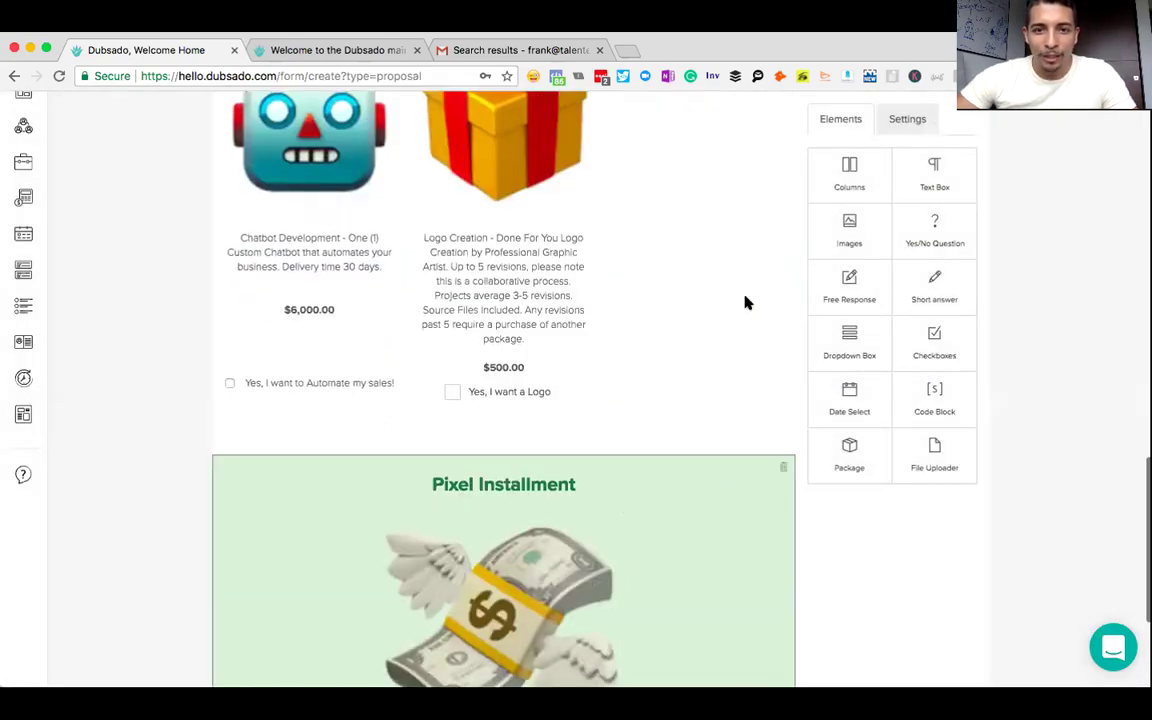
scroll(748, 303, "up", 5)
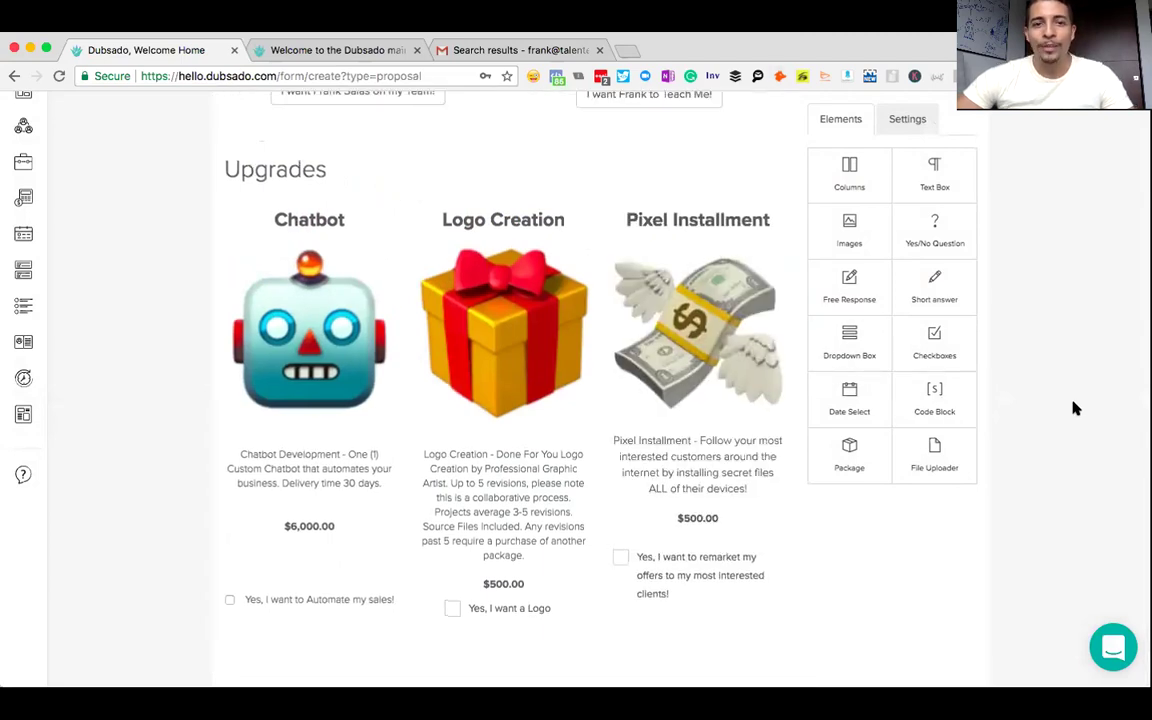
scroll(1075, 408, "up", 10)
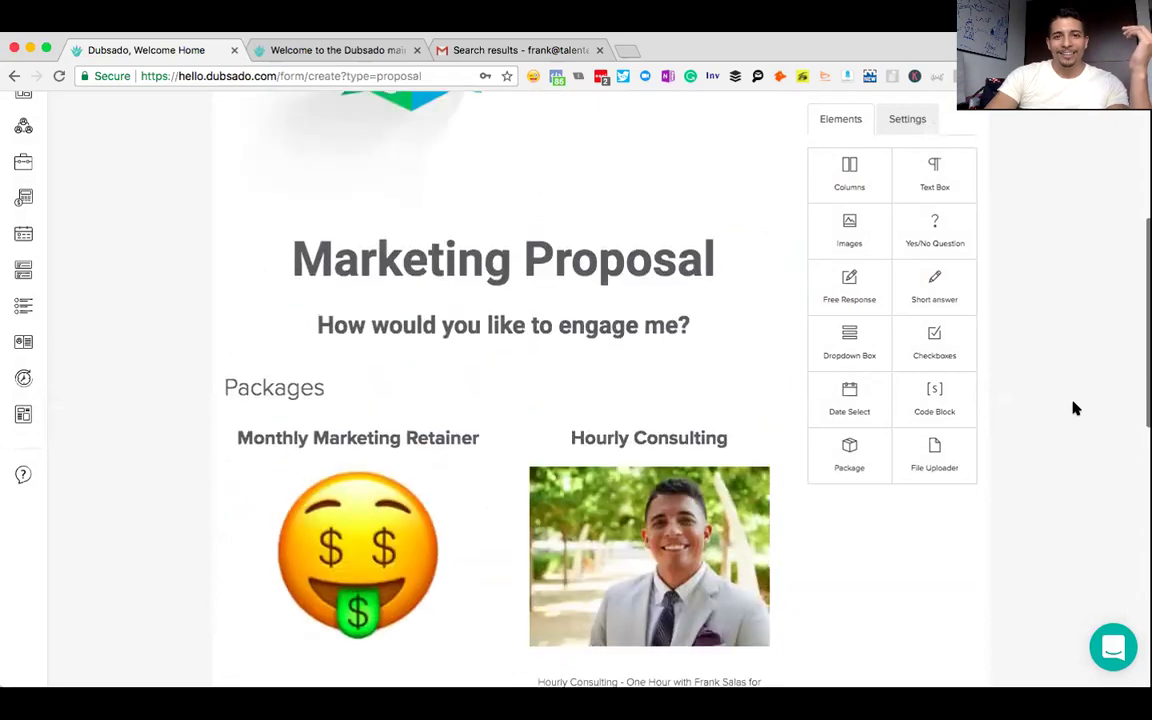
scroll(1075, 408, "up", 3)
scroll(1075, 408, "down", 6)
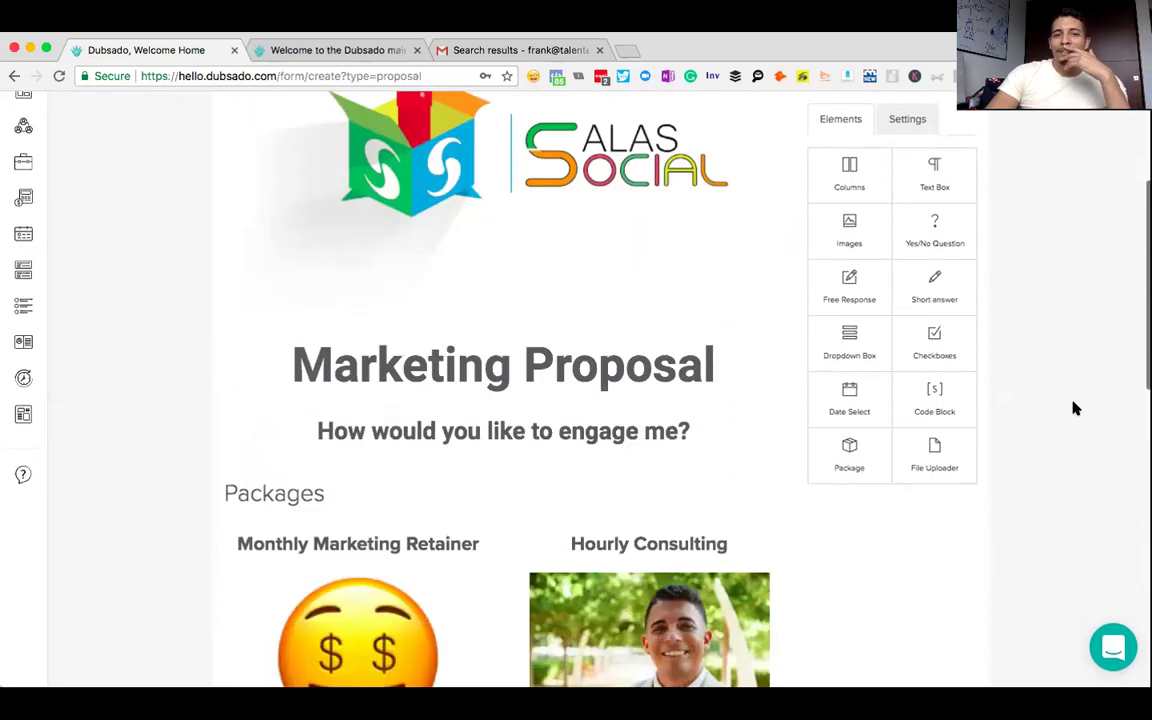
scroll(1075, 408, "down", 5)
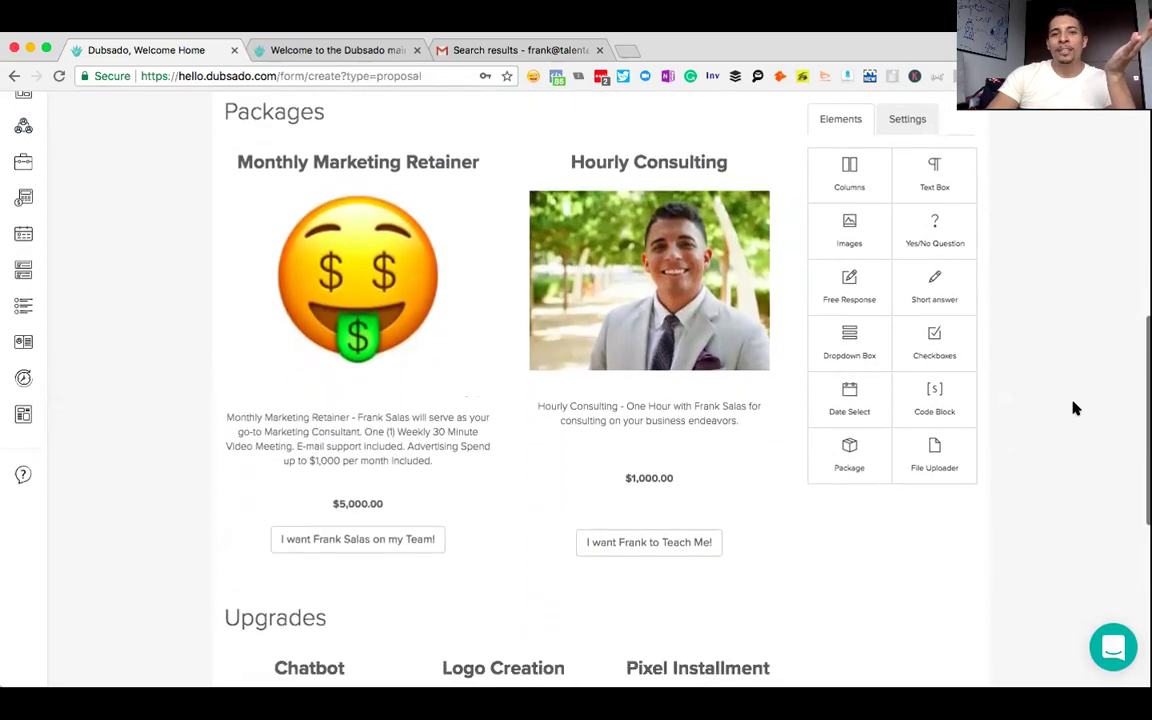
scroll(1075, 408, "down", 5)
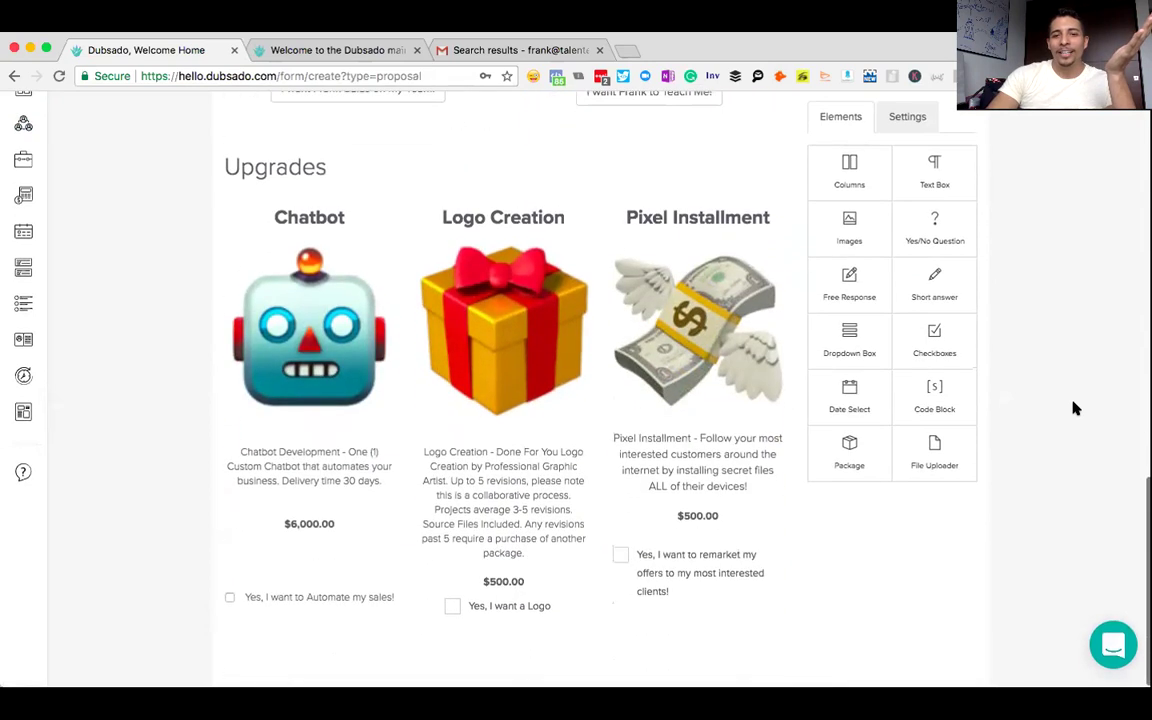
left_click(705, 510)
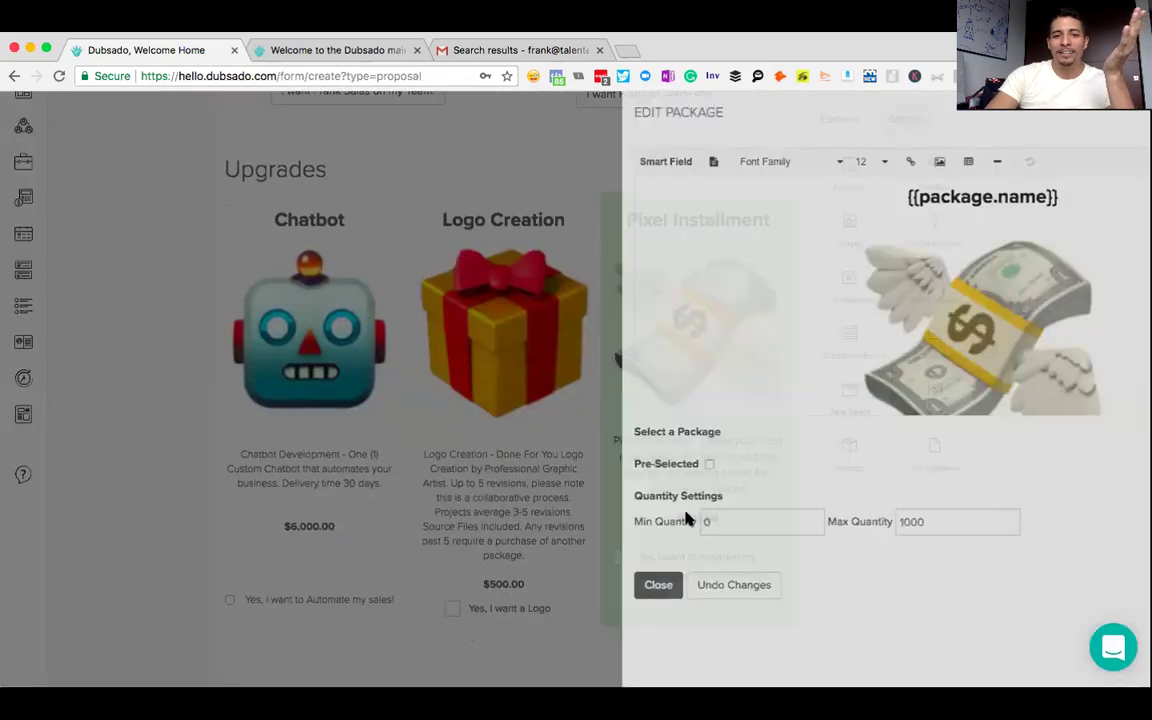
scroll(962, 198, "down", 3)
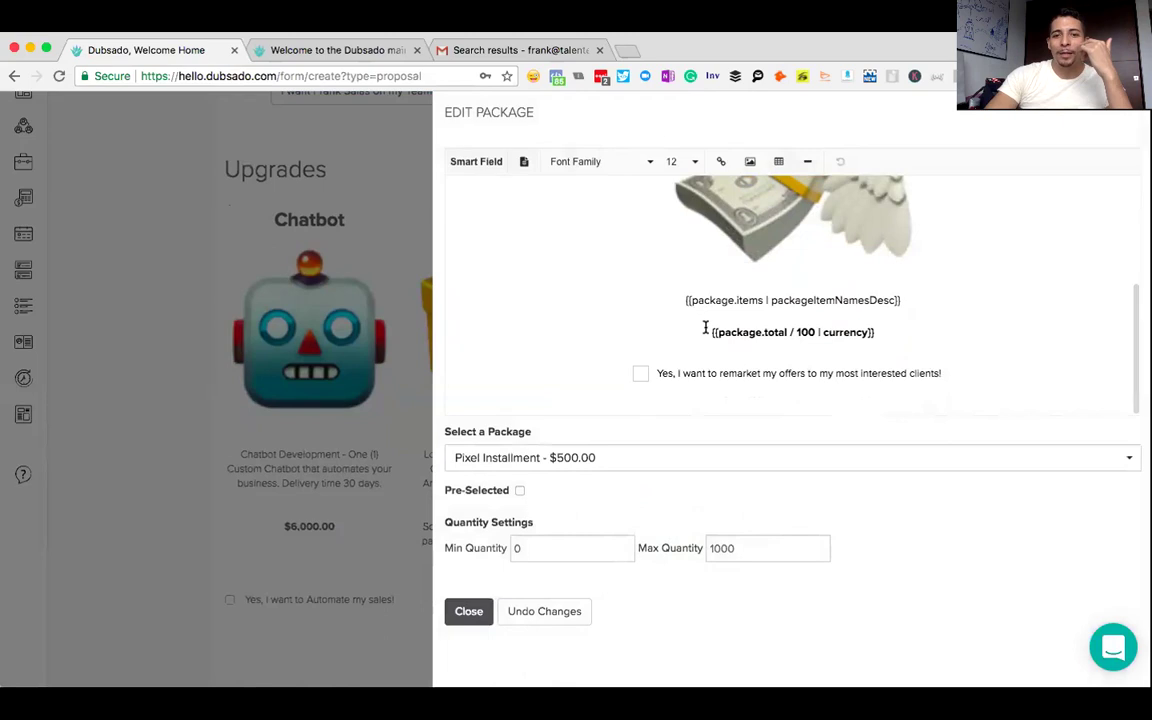
key("Return")
left_click(463, 616)
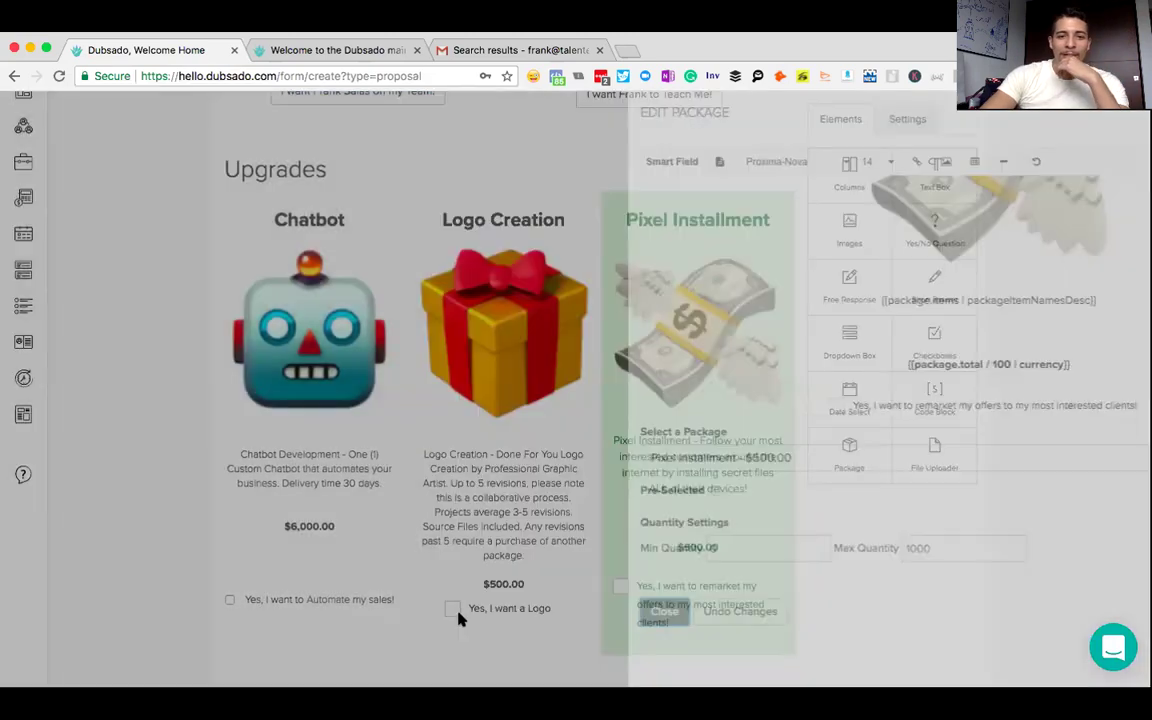
- Scroll the form to review Chatbot, Logo Creation and Pixel Installment side by side under Upgrades
scroll(1080, 394, "up", 10)
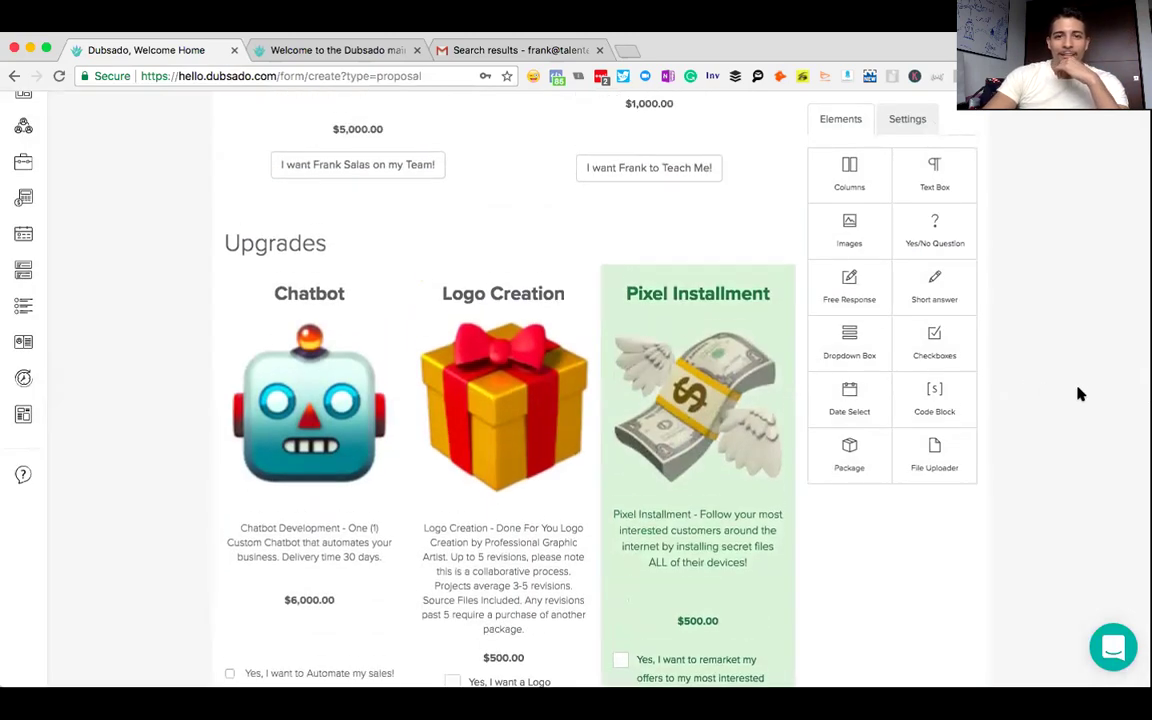
scroll(1080, 394, "up", 3)
scroll(1080, 394, "down", 15)
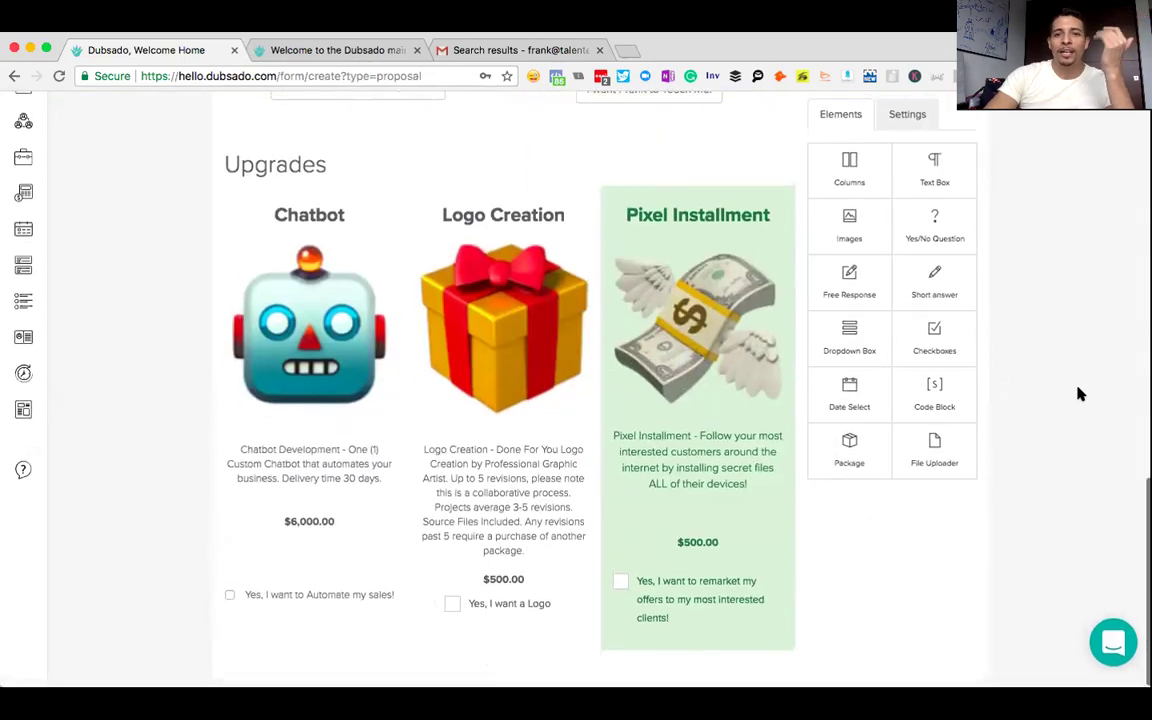
scroll(1080, 394, "up", 10)
scroll(1080, 394, "up", 2)
scroll(1080, 394, "down", 4)
scroll(1080, 394, "up", 1)
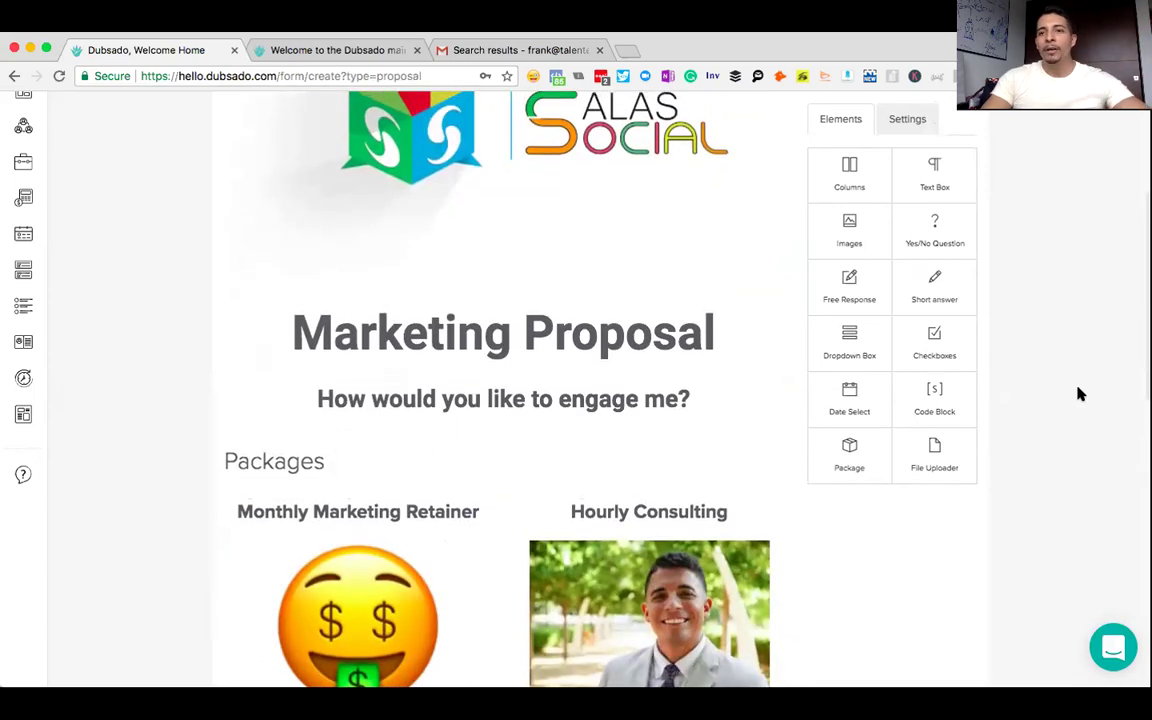
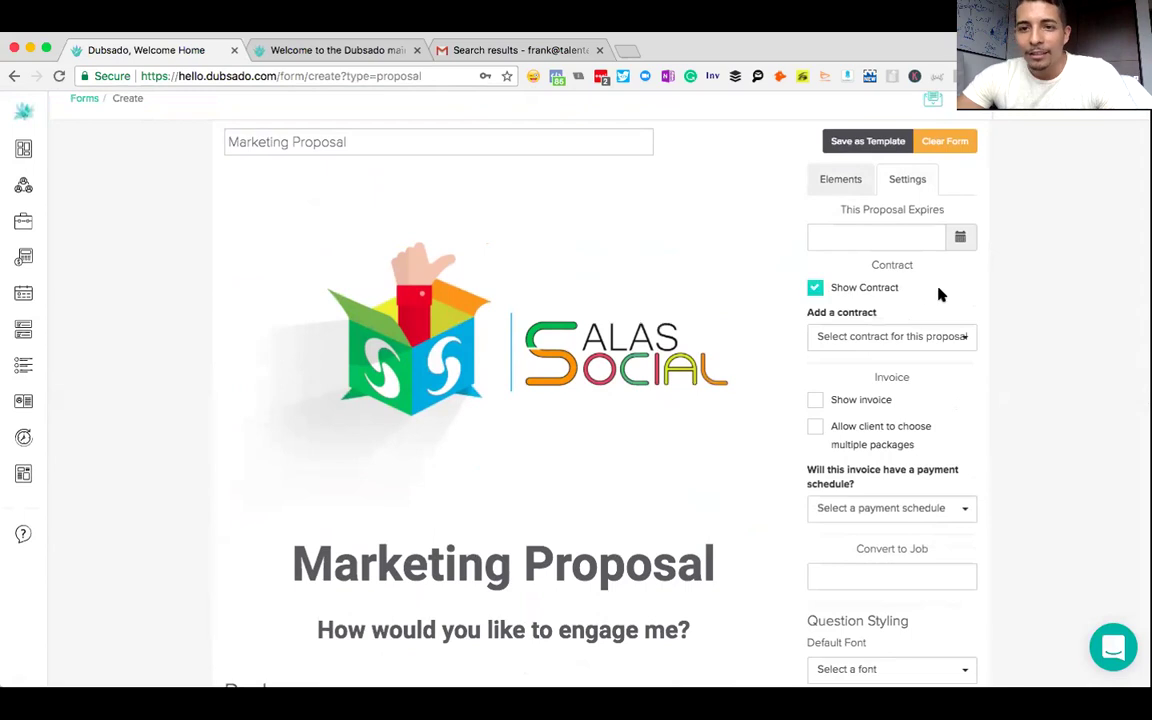
- Scroll down the Marketing Proposal form's Settings tab to the contract options
scroll(1044, 319, "down", 1)
- Attach the Marketing Agreement contract, show the invoice, and allow multiple package choices
left_click(956, 320)
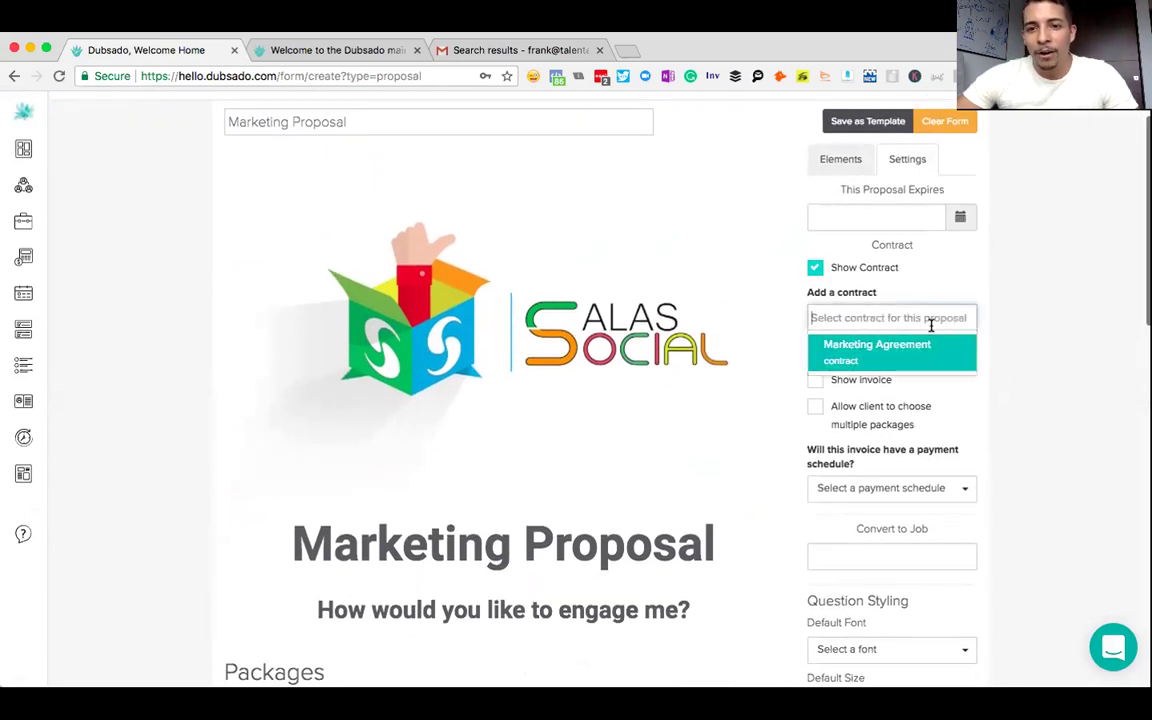
left_click(881, 352)
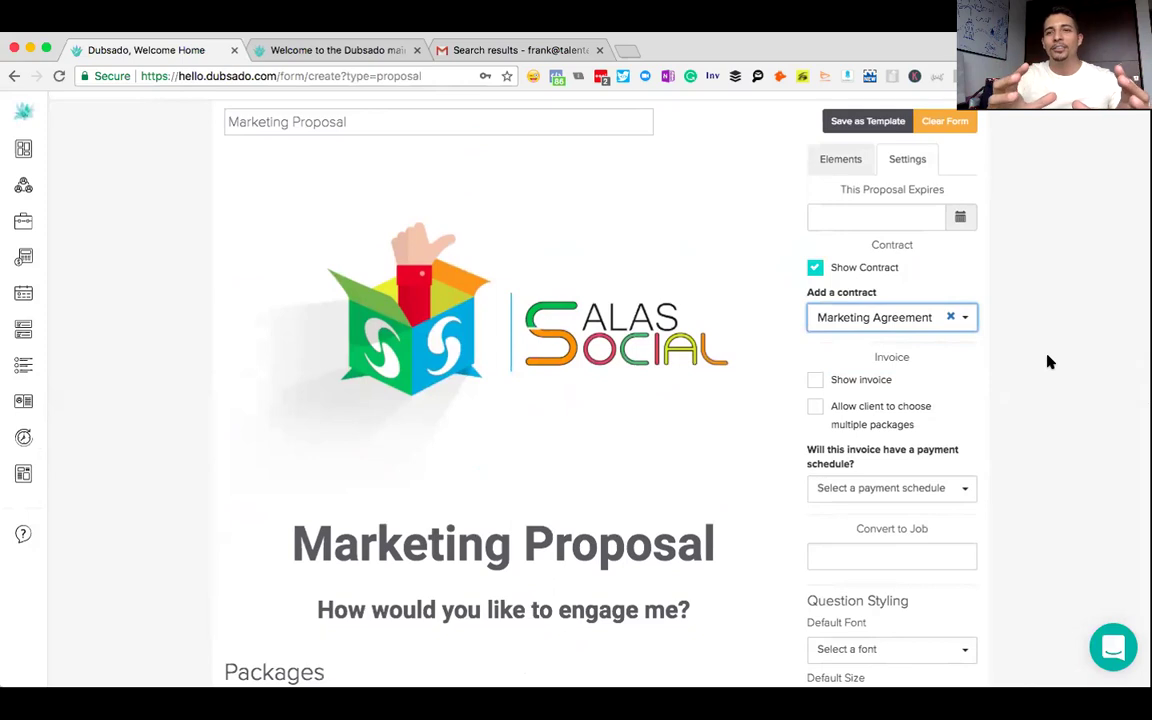
left_click(816, 381)
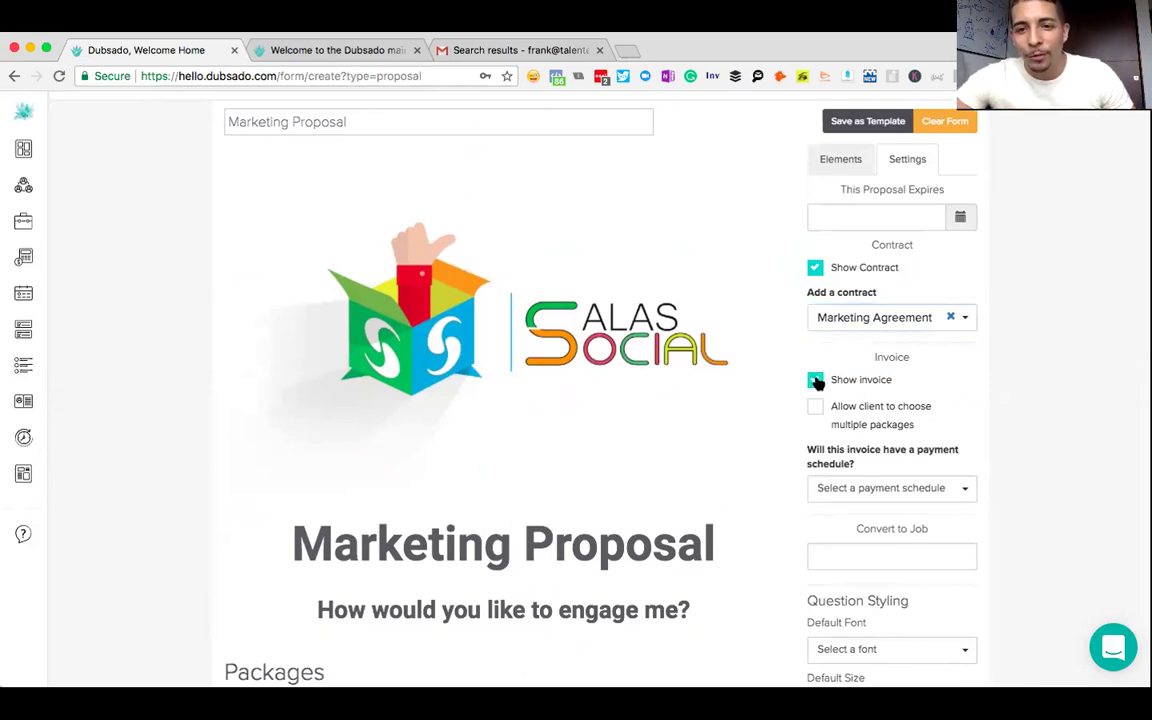
scroll(815, 396, "down", 1)
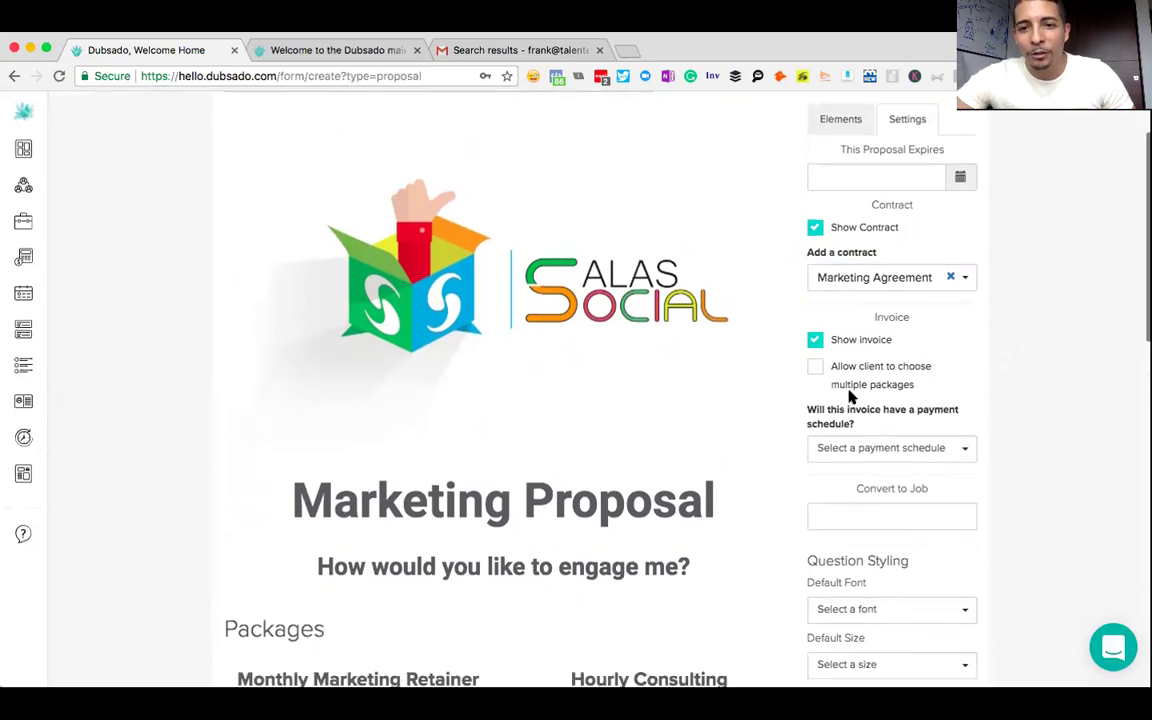
left_click(814, 367)
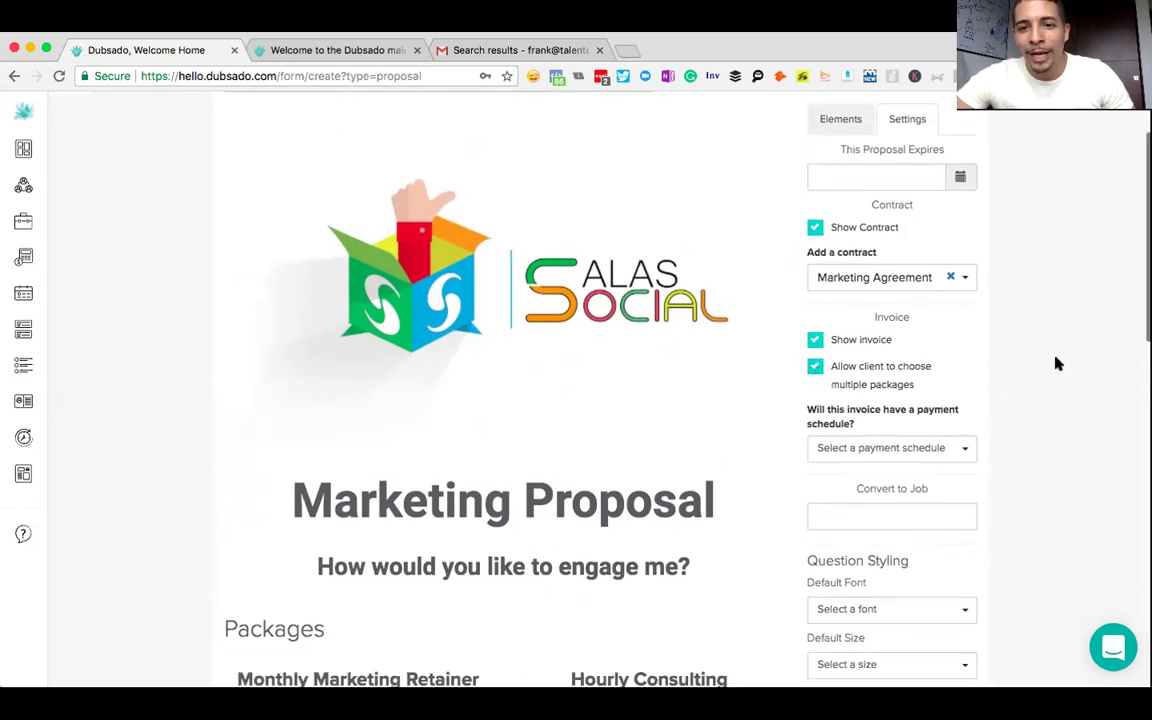
- Review the payment schedule options without choosing one
scroll(1058, 364, "down", 10)
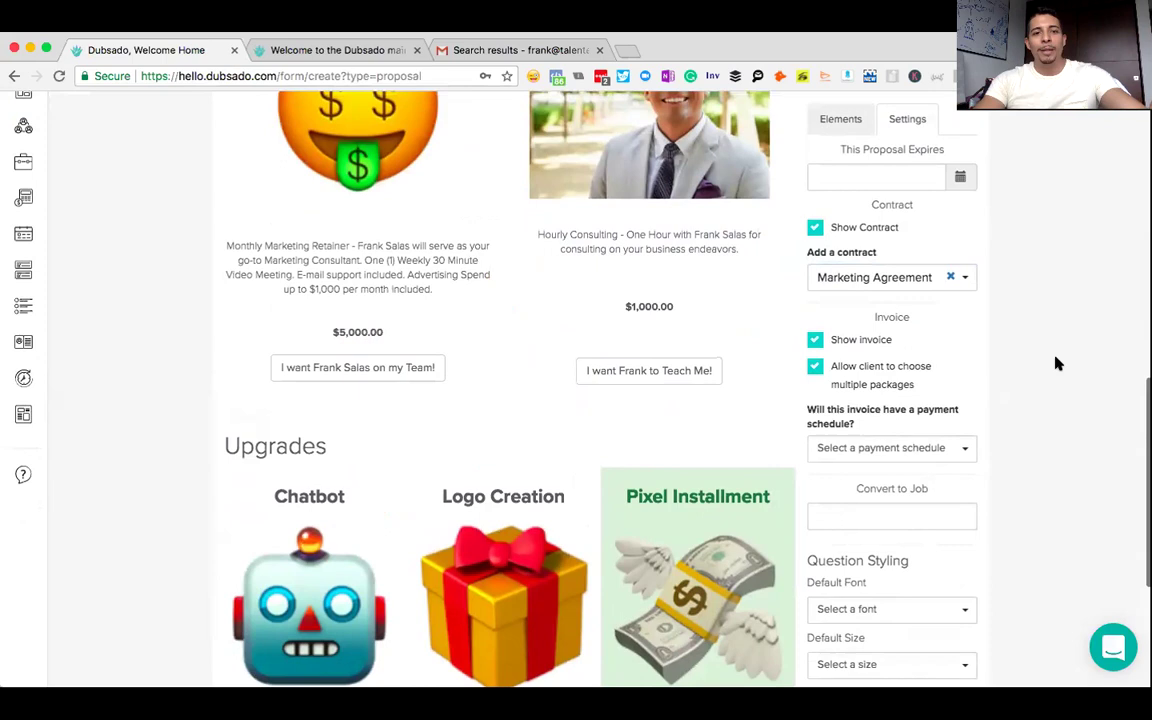
scroll(1058, 364, "down", 5)
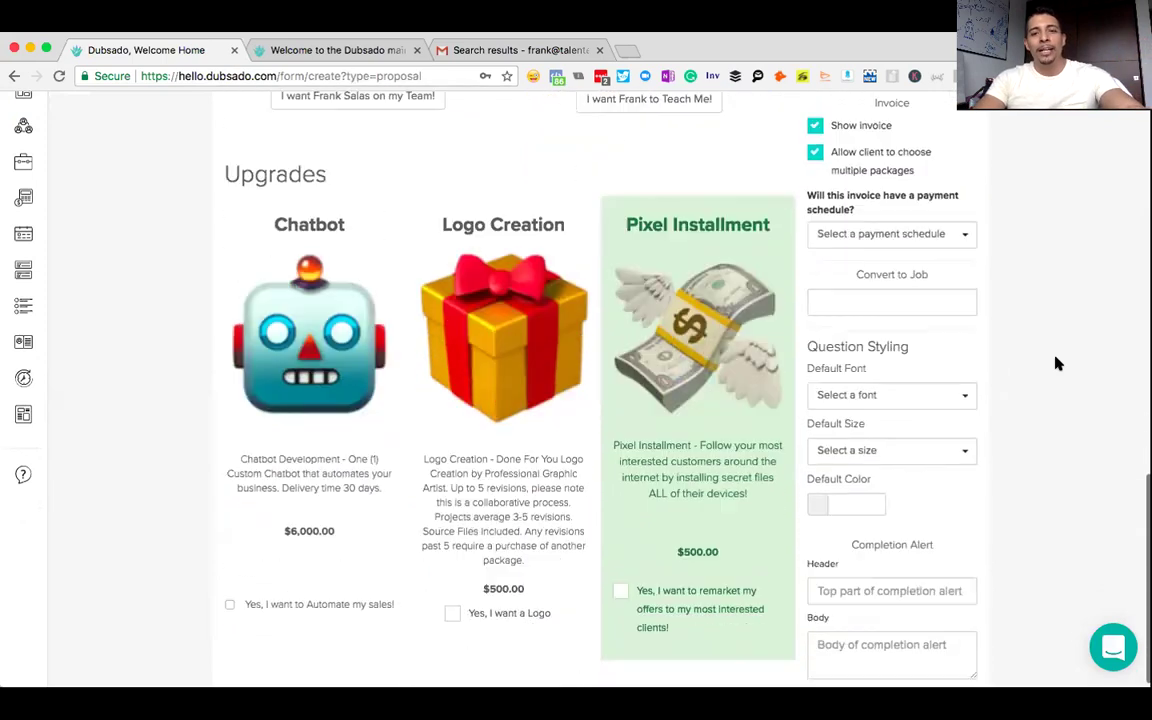
scroll(1058, 364, "up", 8)
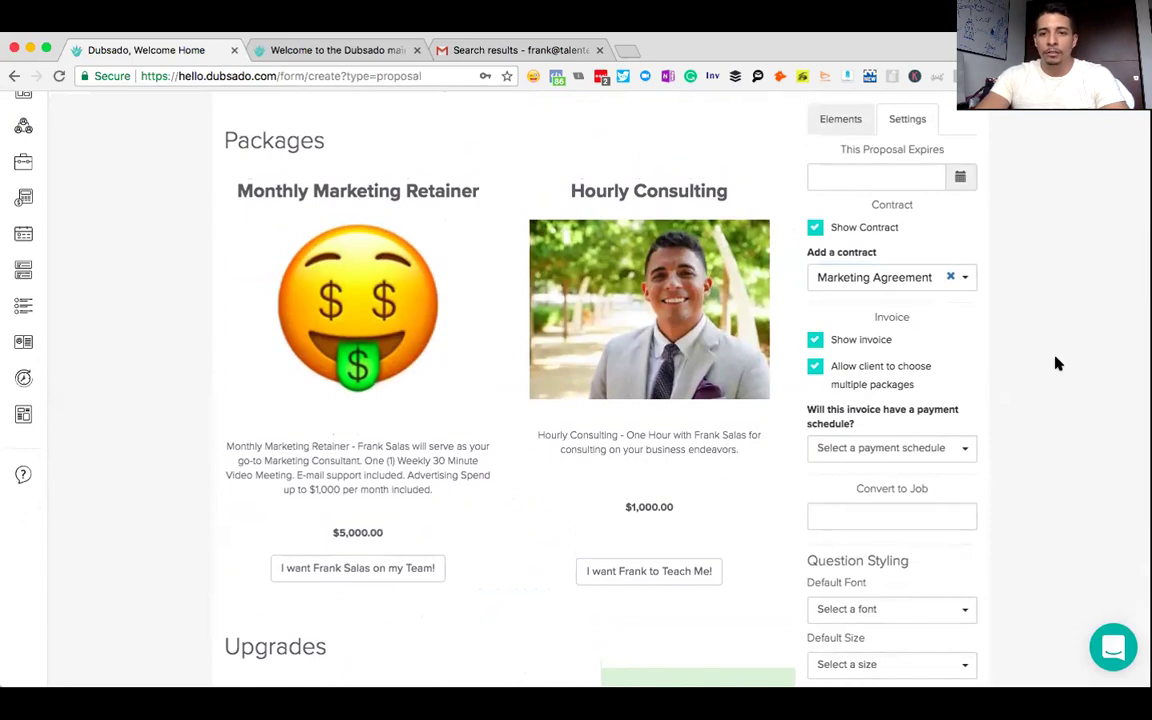
scroll(1058, 364, "down", 6)
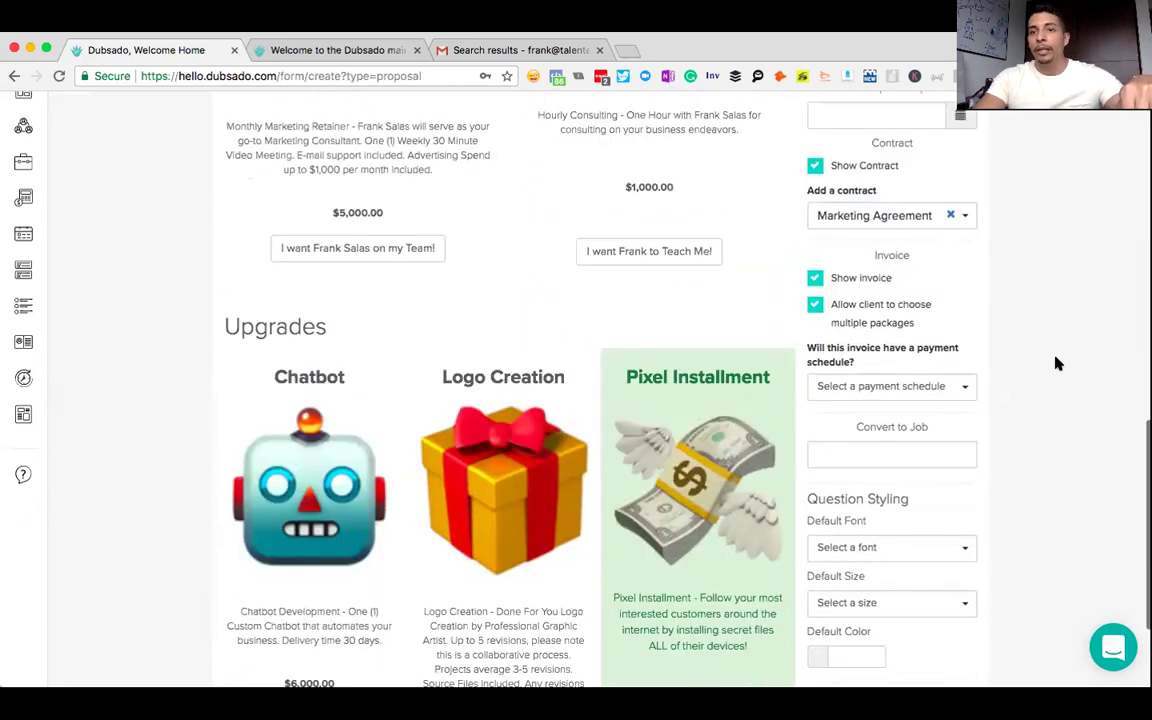
scroll(1058, 364, "down", 1)
scroll(1058, 364, "up", 3)
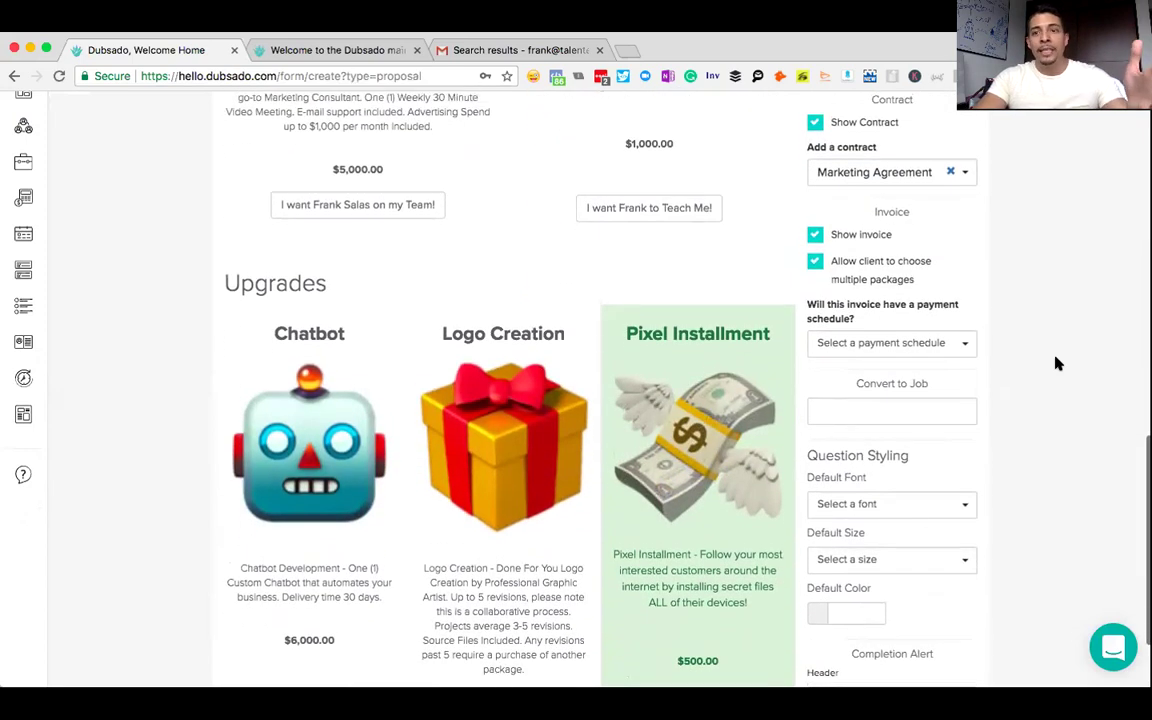
scroll(1058, 364, "up", 4)
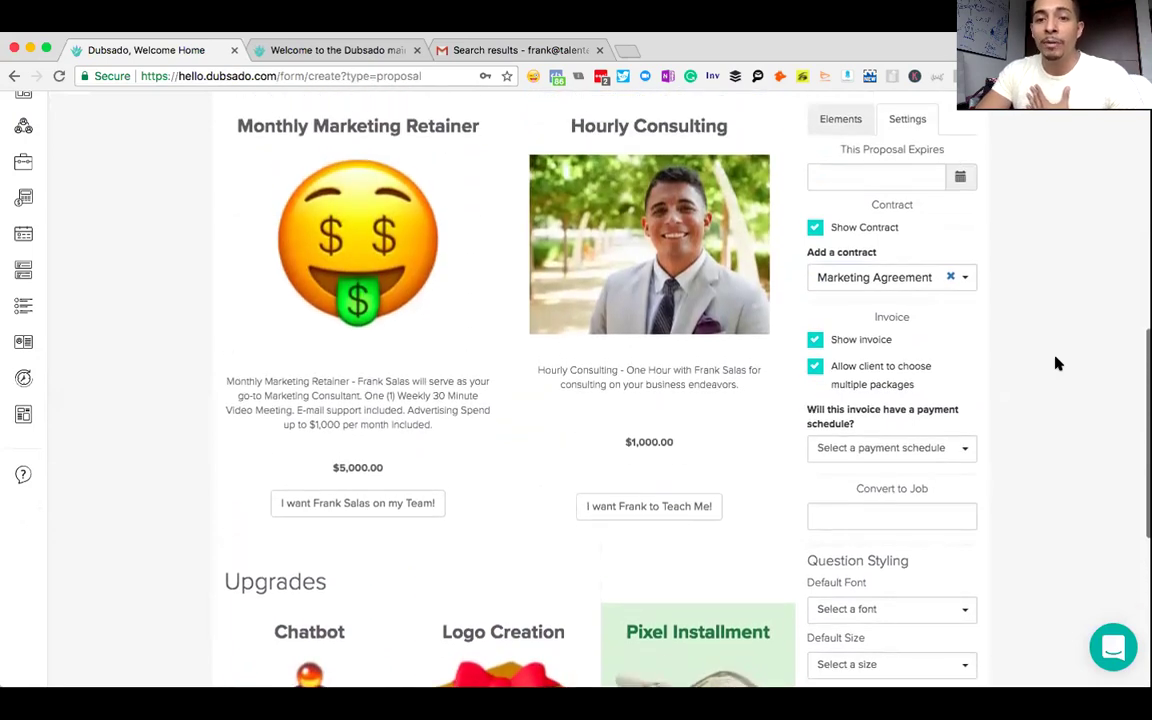
scroll(1058, 364, "up", 1)
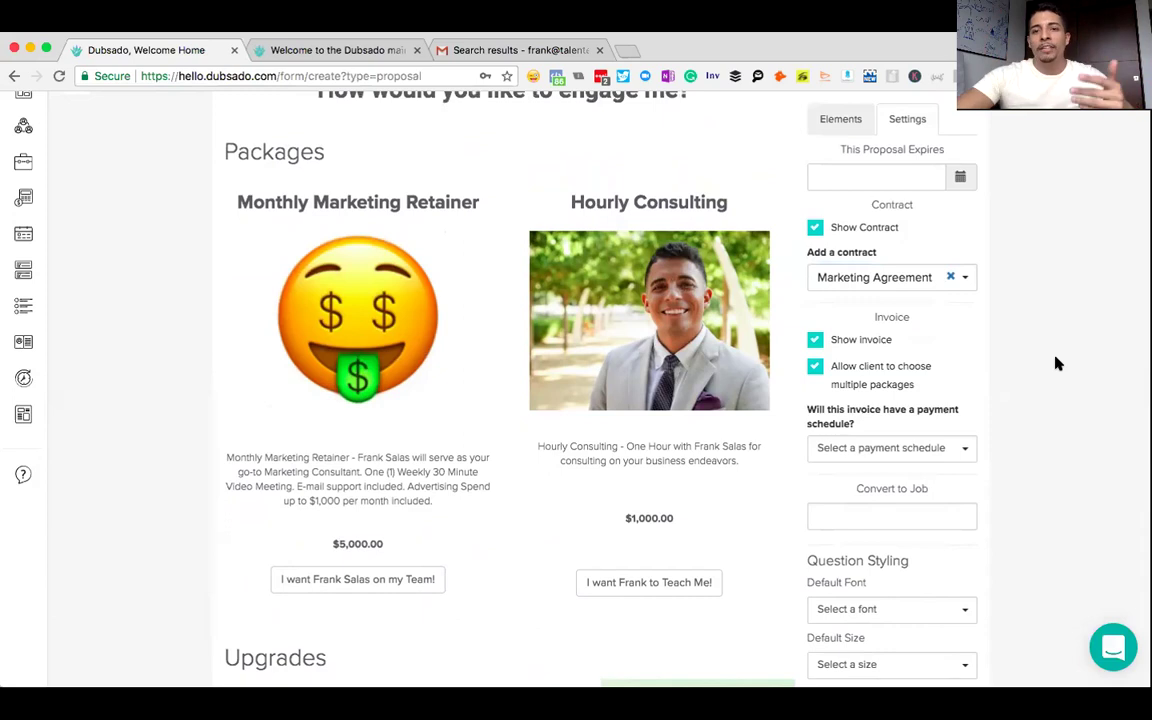
scroll(1058, 364, "down", 3)
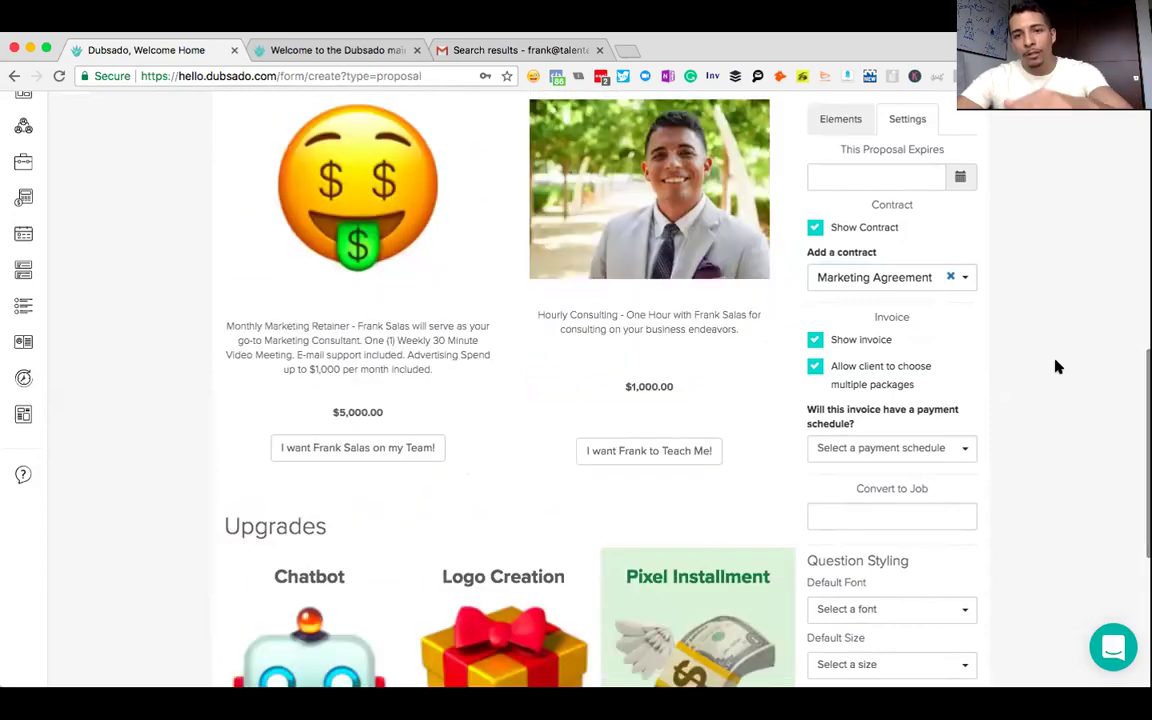
scroll(1056, 365, "down", 3)
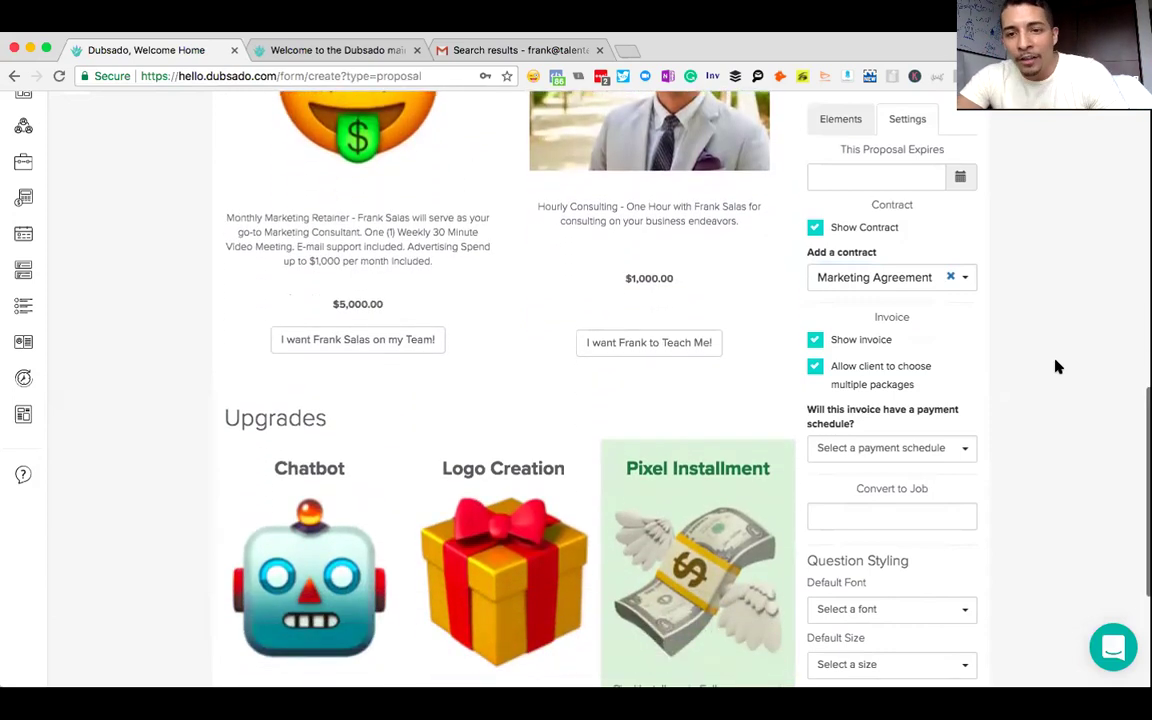
left_click(959, 446)
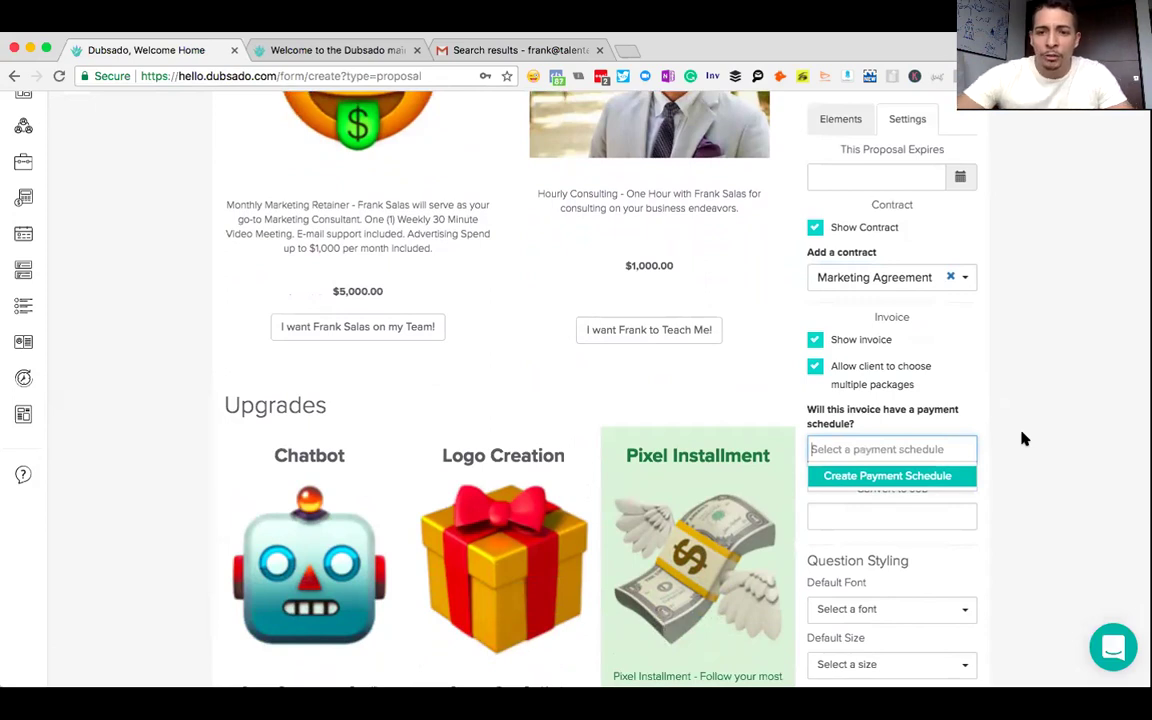
left_click(1024, 438)
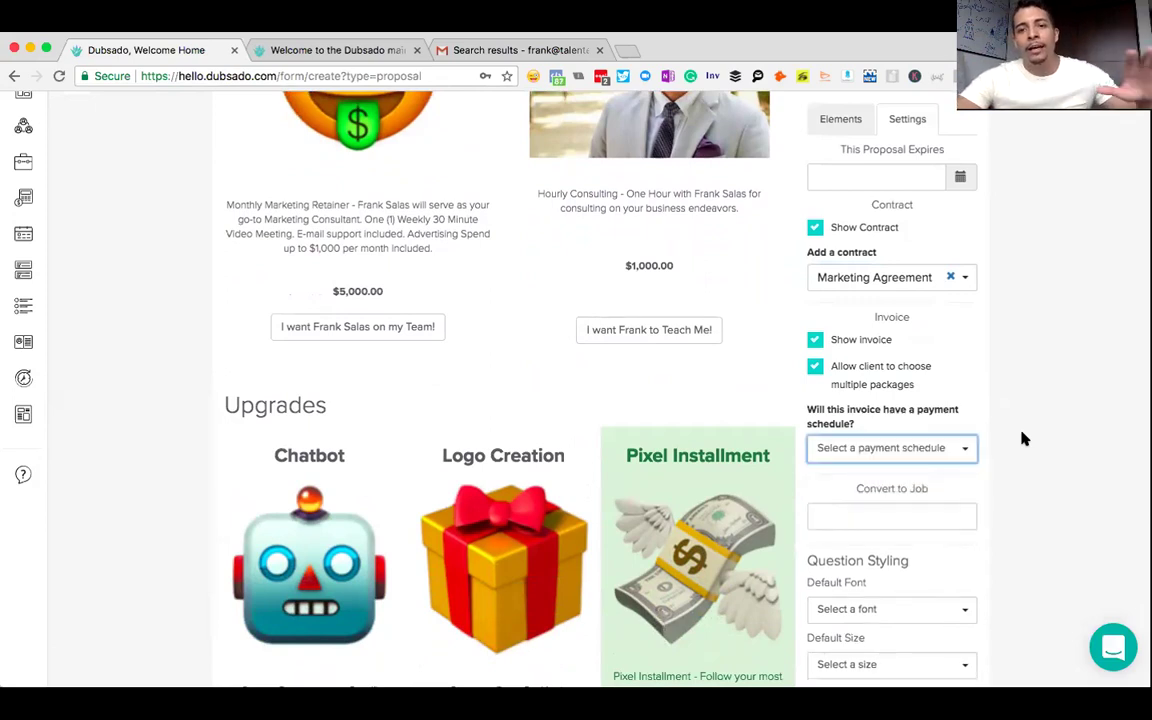
- Leave the job conversion options unchanged and save the proposal as a template
scroll(1022, 440, "down", 3)
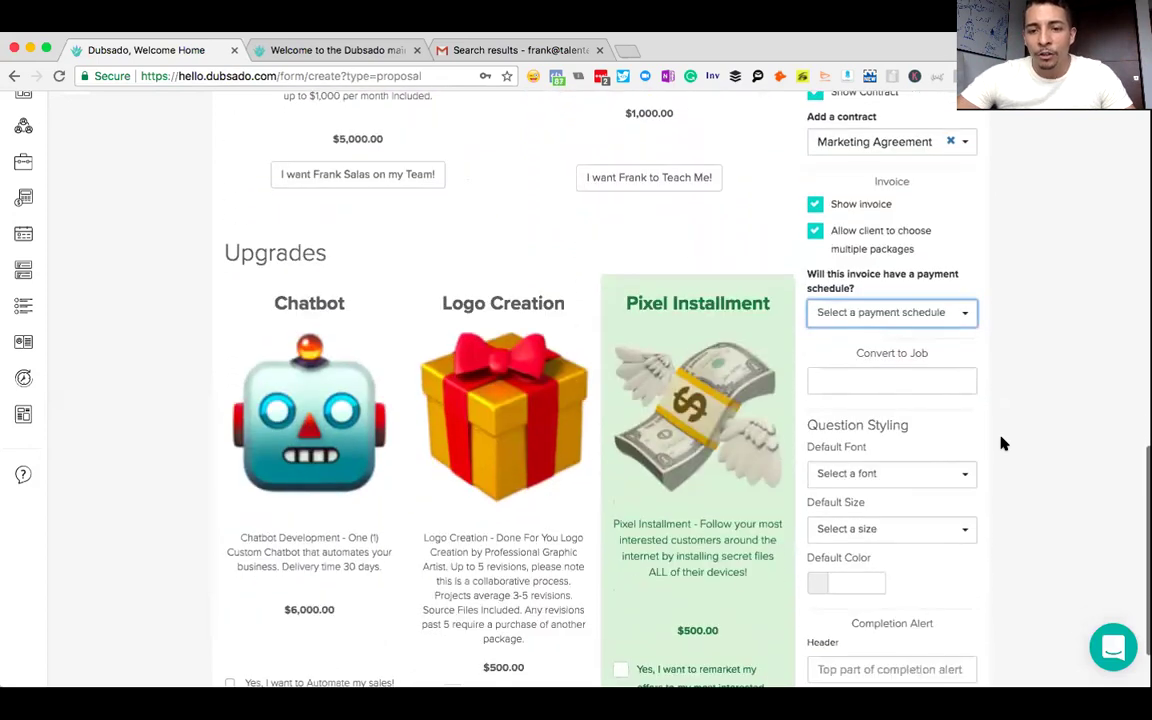
scroll(1021, 489, "up", 5)
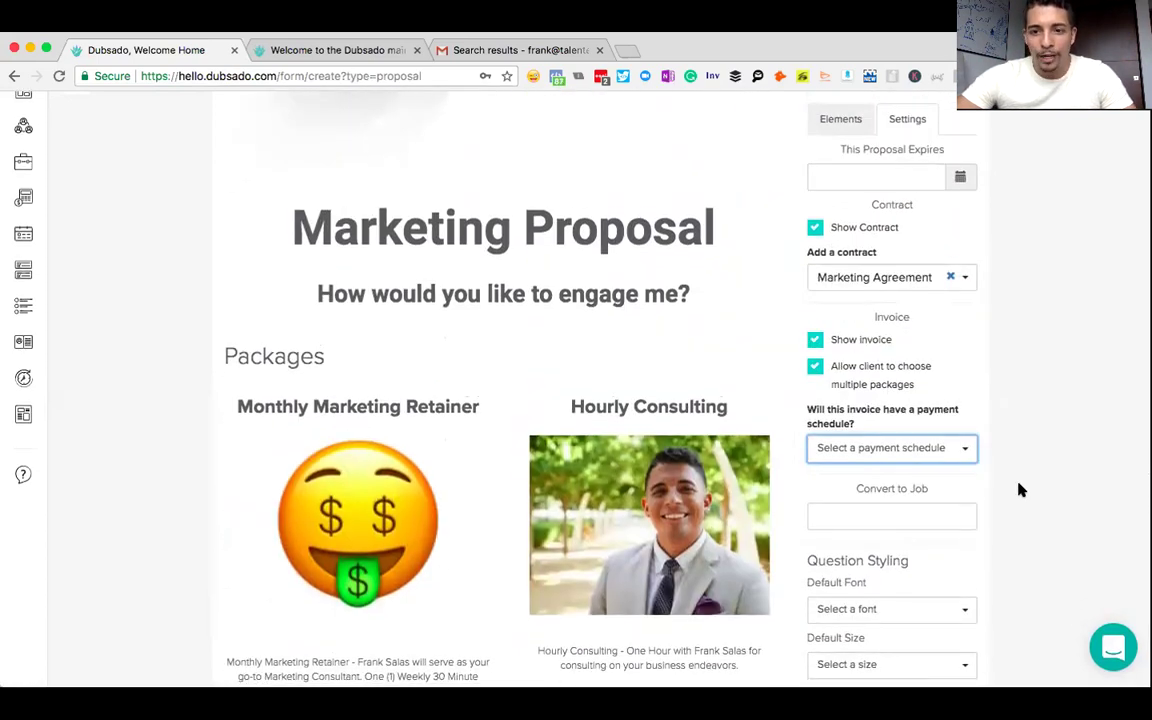
scroll(1021, 489, "down", 2)
scroll(1020, 489, "down", 10)
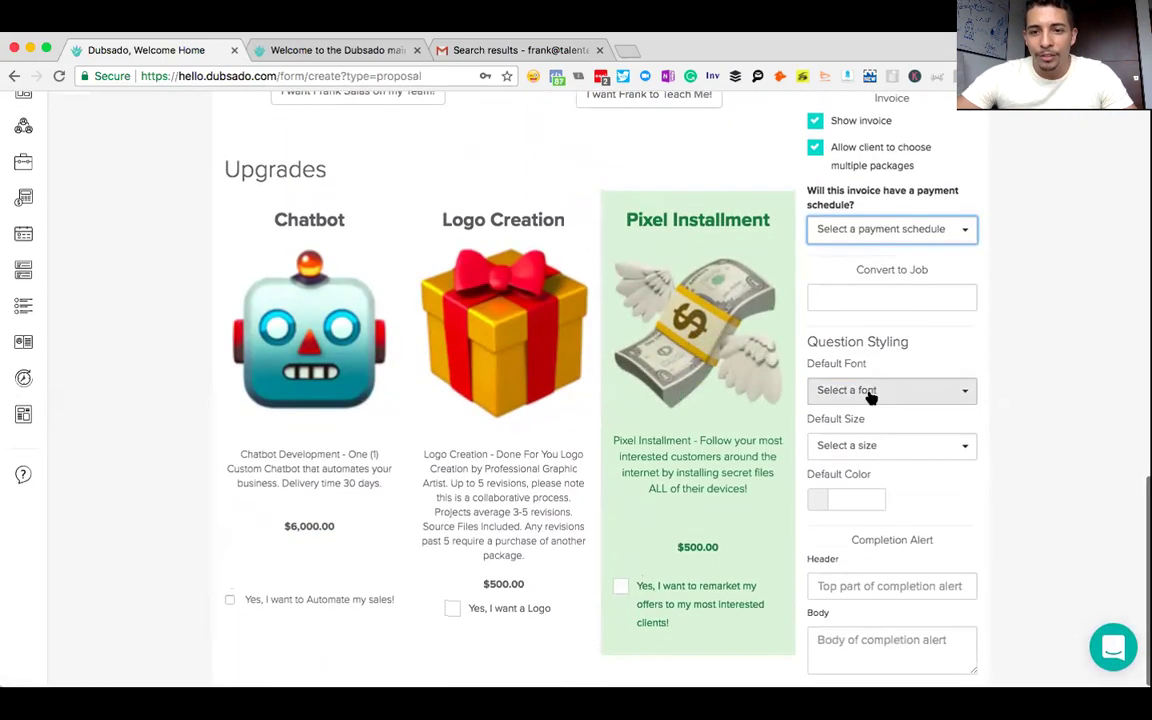
left_click(894, 303)
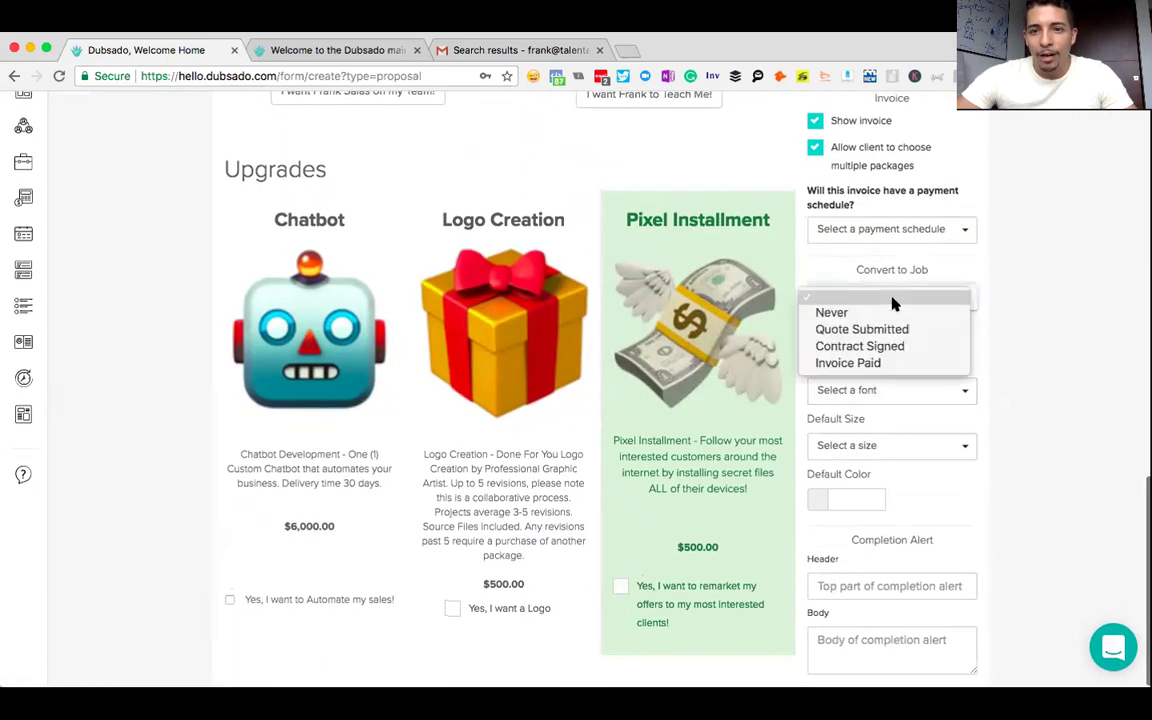
left_click(1030, 298)
scroll(1011, 366, "down", 1)
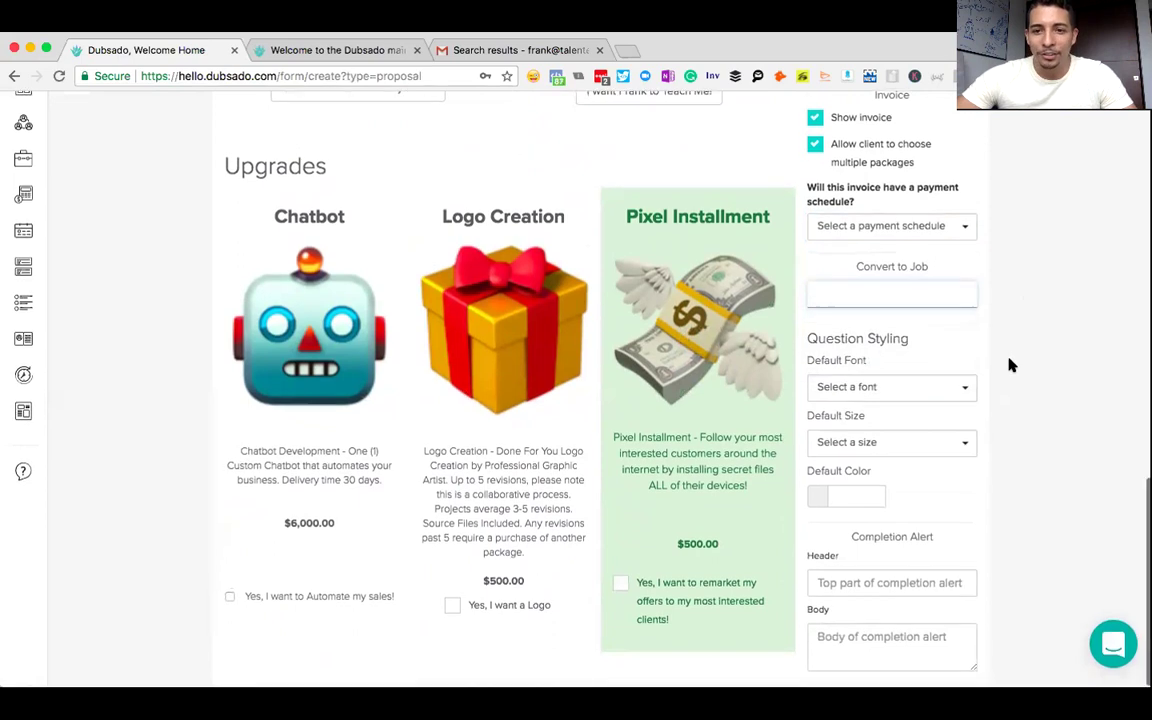
scroll(1010, 365, "up", 10)
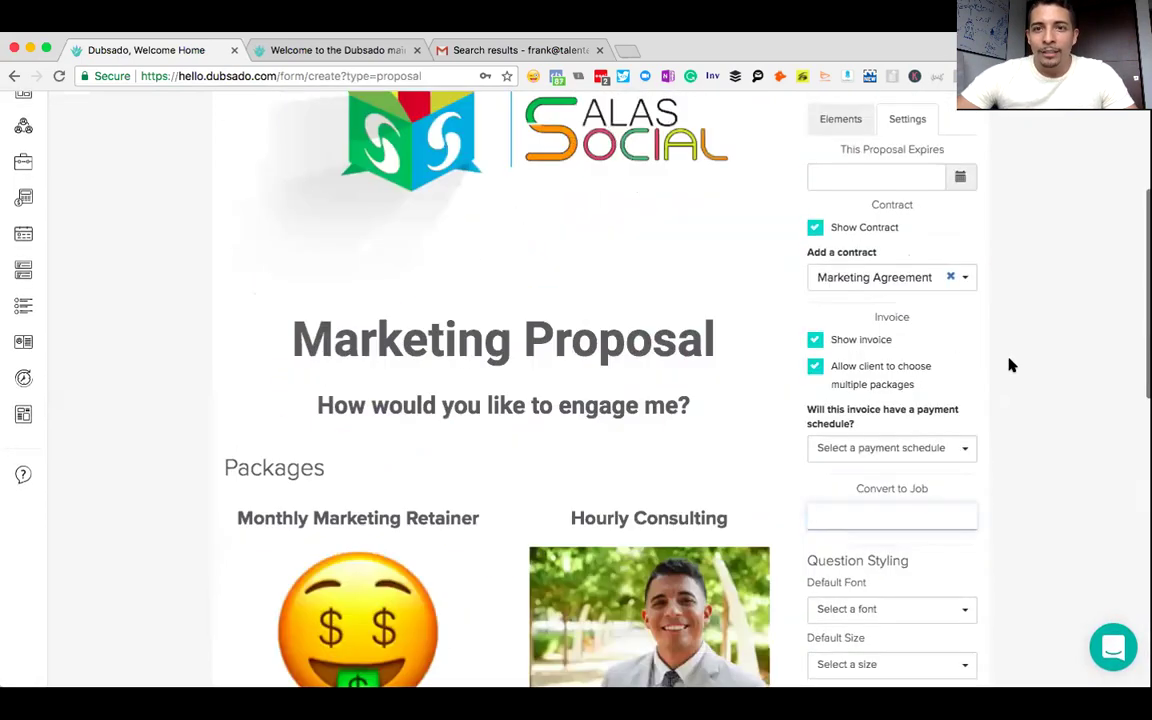
left_click(860, 190)
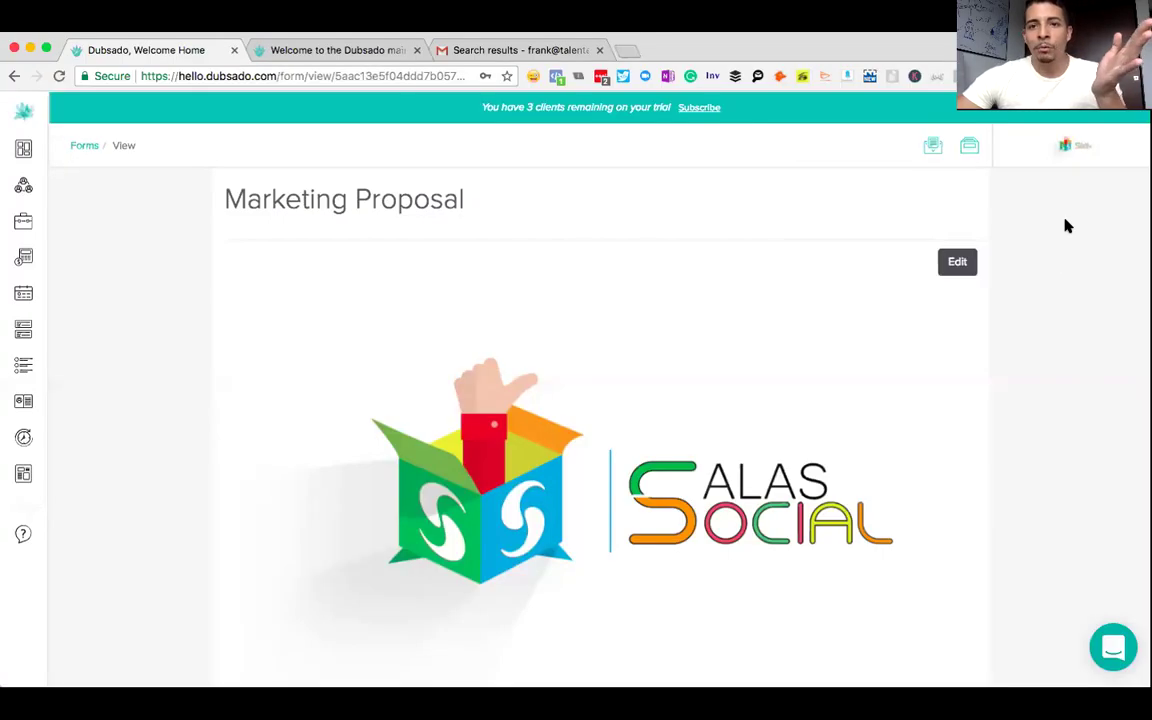
- Scroll through the proposal's Monthly Marketing Retainer, Hourly Consulting and three upgrades
scroll(1067, 226, "down", 5)
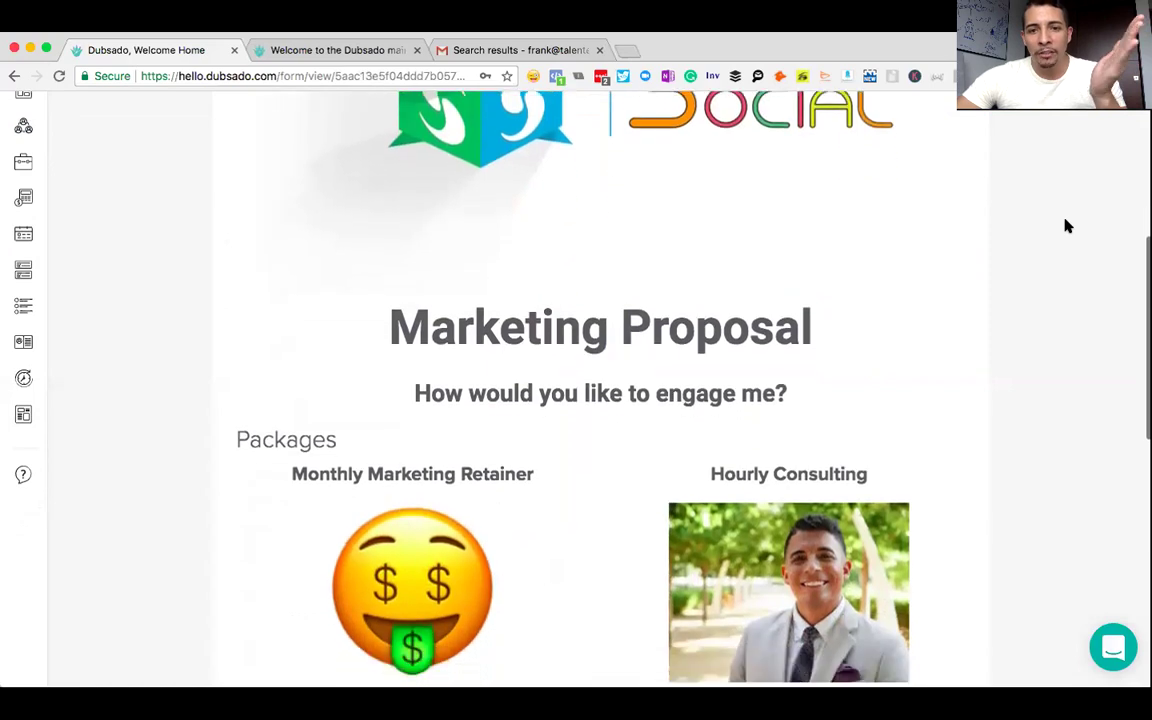
scroll(1067, 226, "down", 5)
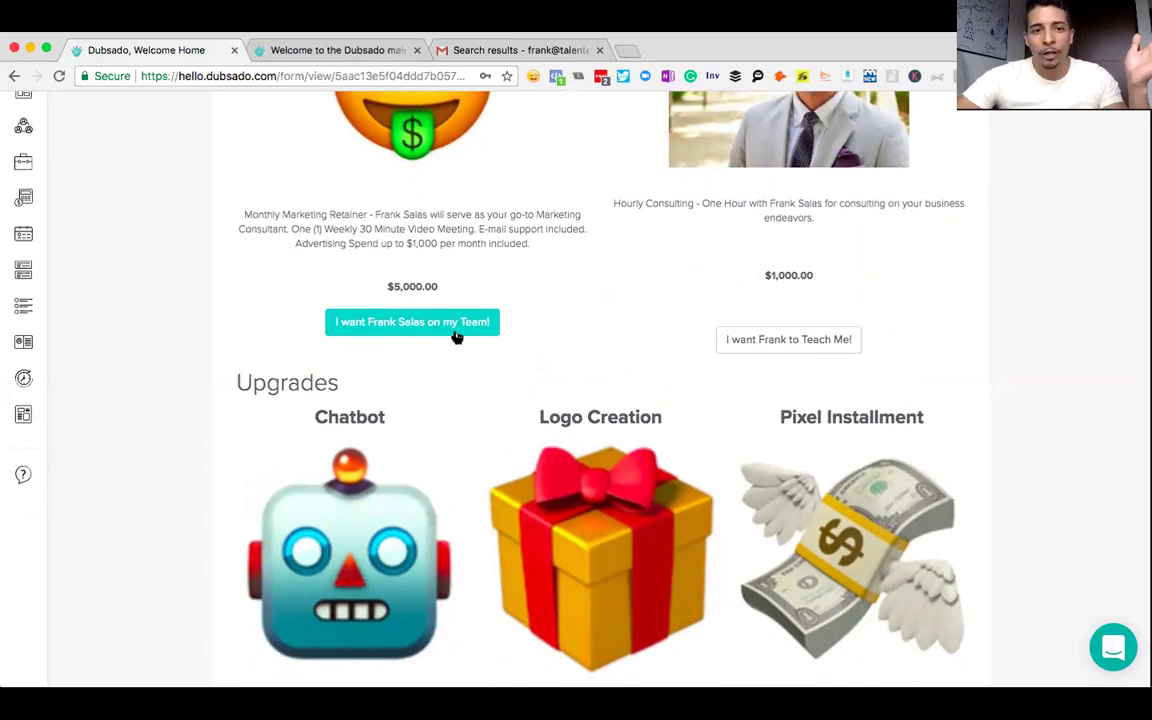
scroll(456, 335, "up", 2)
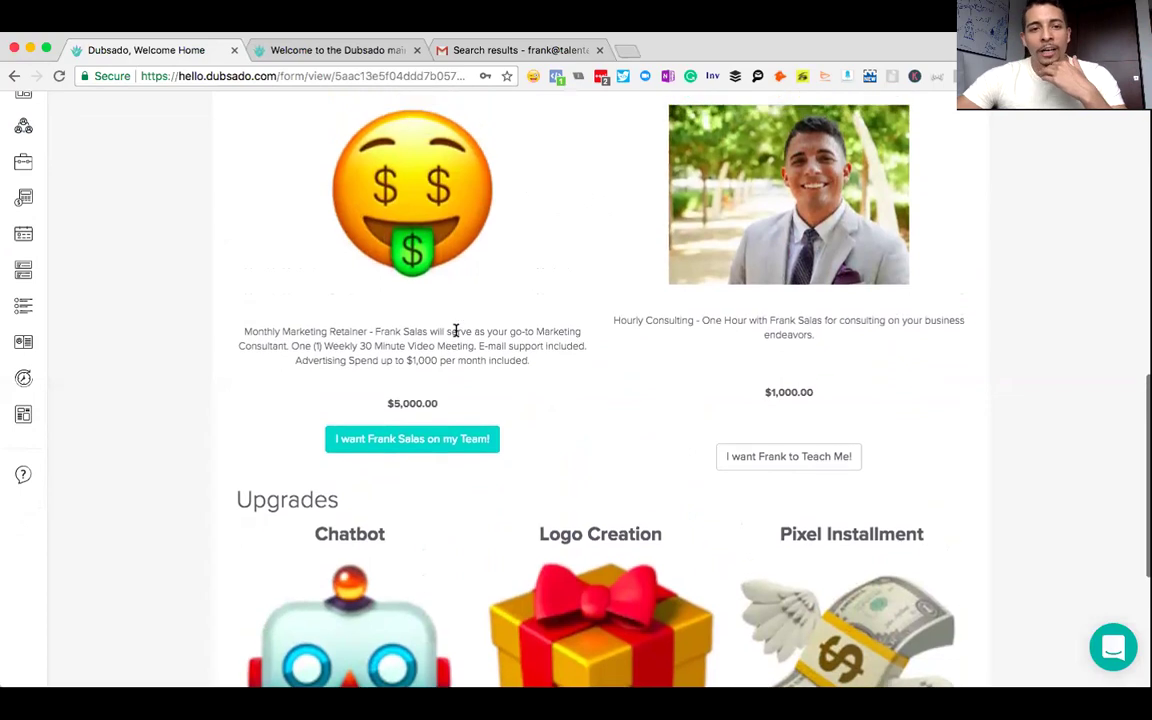
scroll(456, 333, "up", 1)
scroll(456, 336, "up", 3)
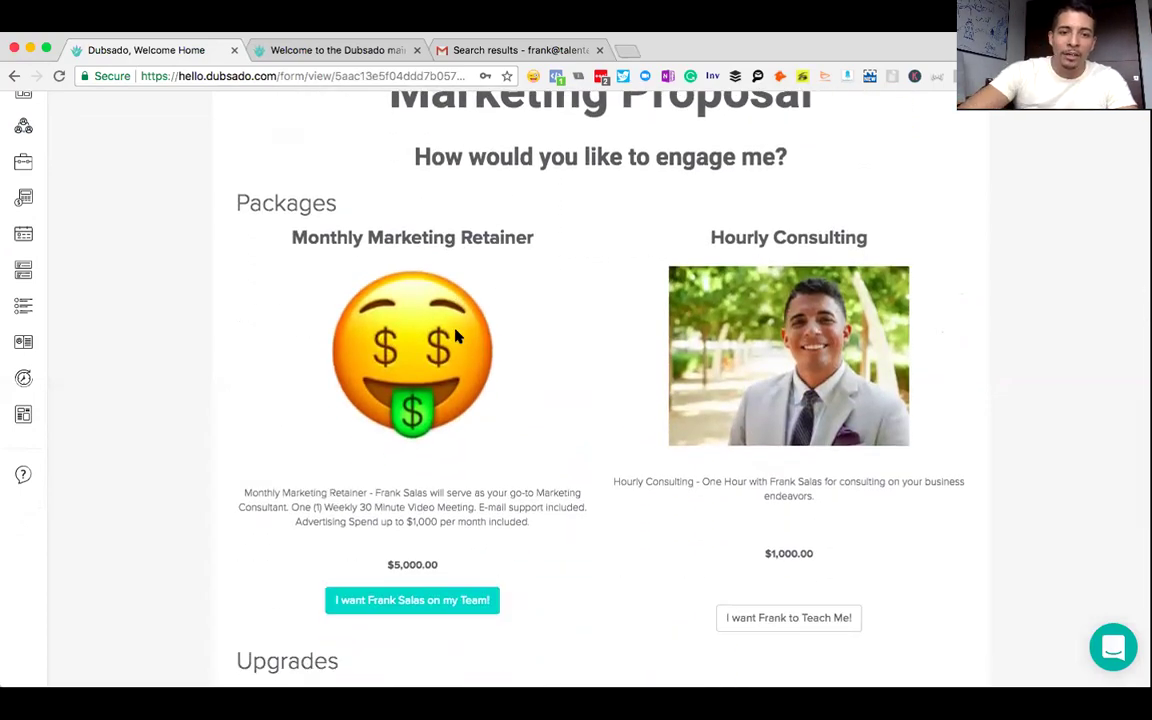
scroll(617, 455, "down", 5)
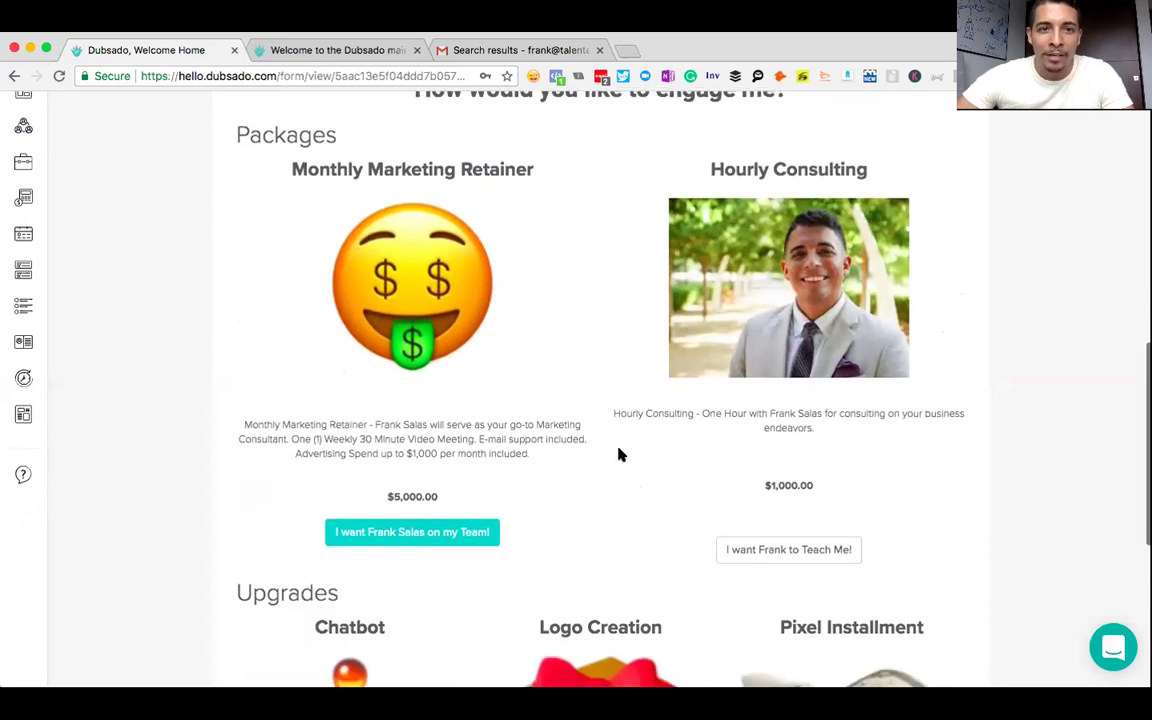
scroll(617, 455, "up", 4)
scroll(619, 455, "down", 1)
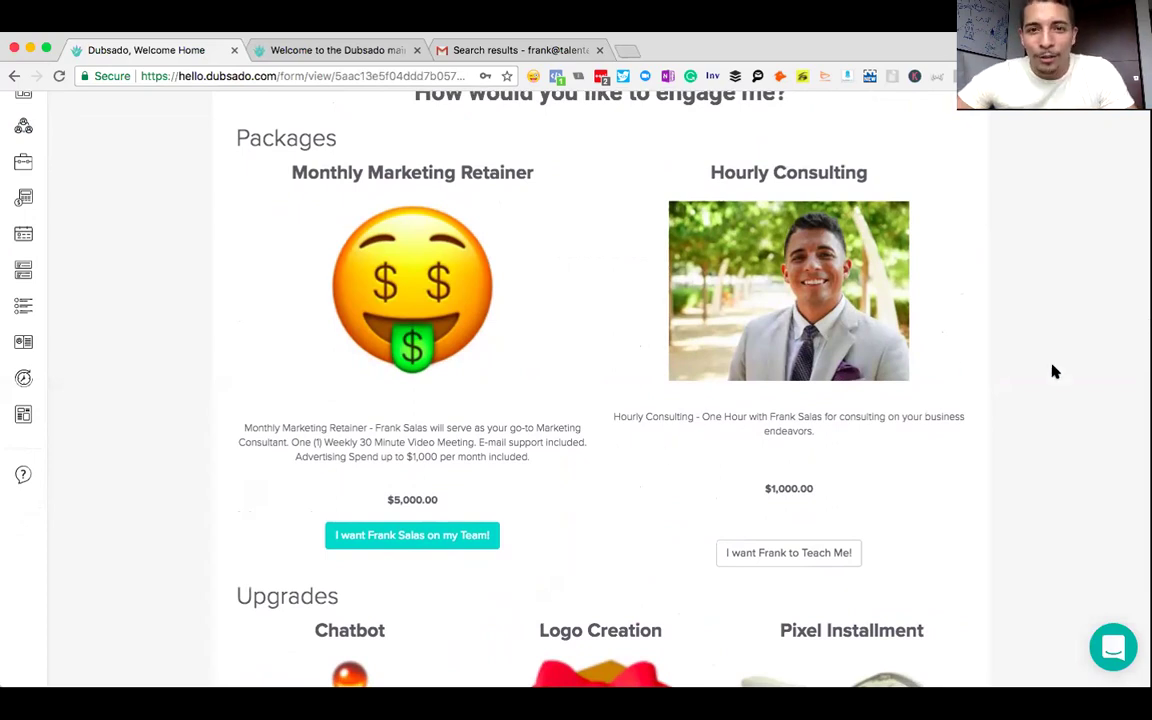
scroll(1053, 372, "down", 3)
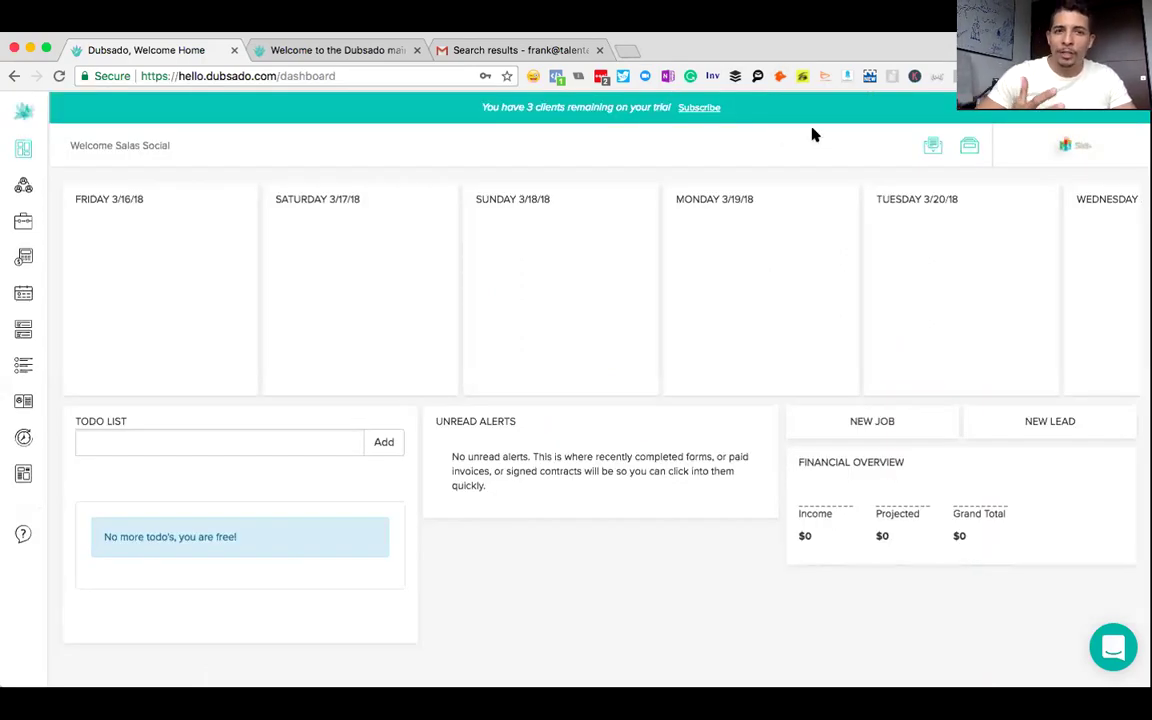
- Open the Leads status editor and add a Graphic Design status
mouse_move(25, 185)
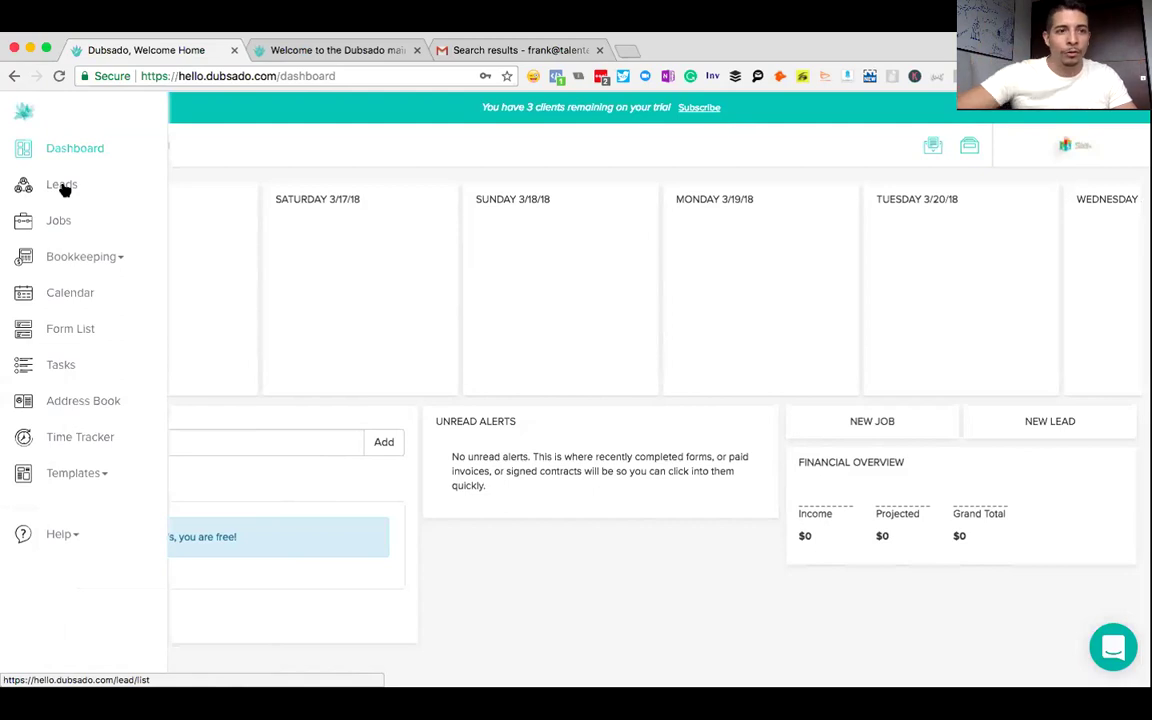
left_click(63, 190)
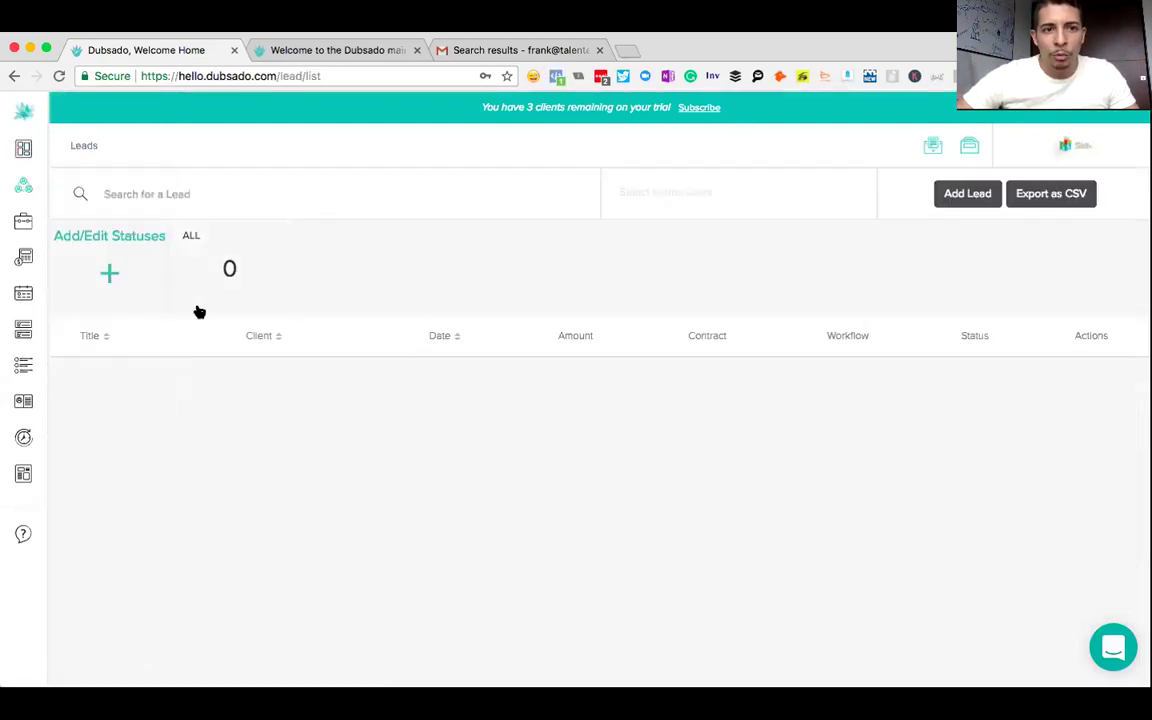
left_click(110, 281)
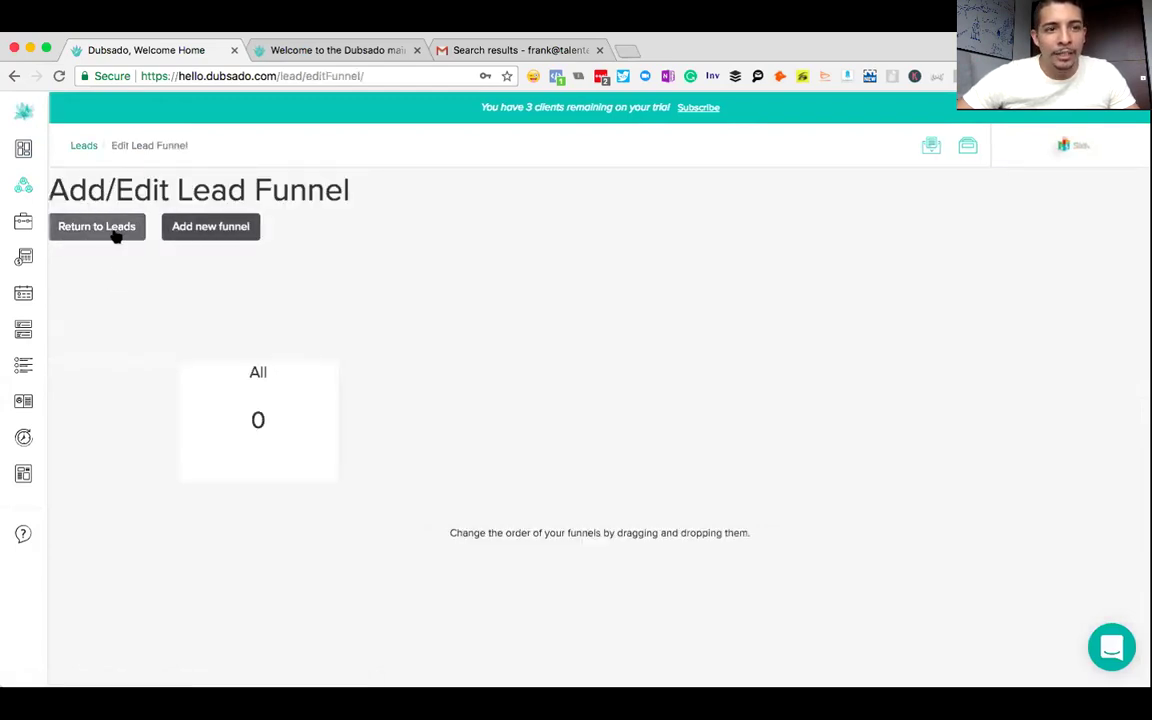
left_click(208, 229)
left_click(408, 390)
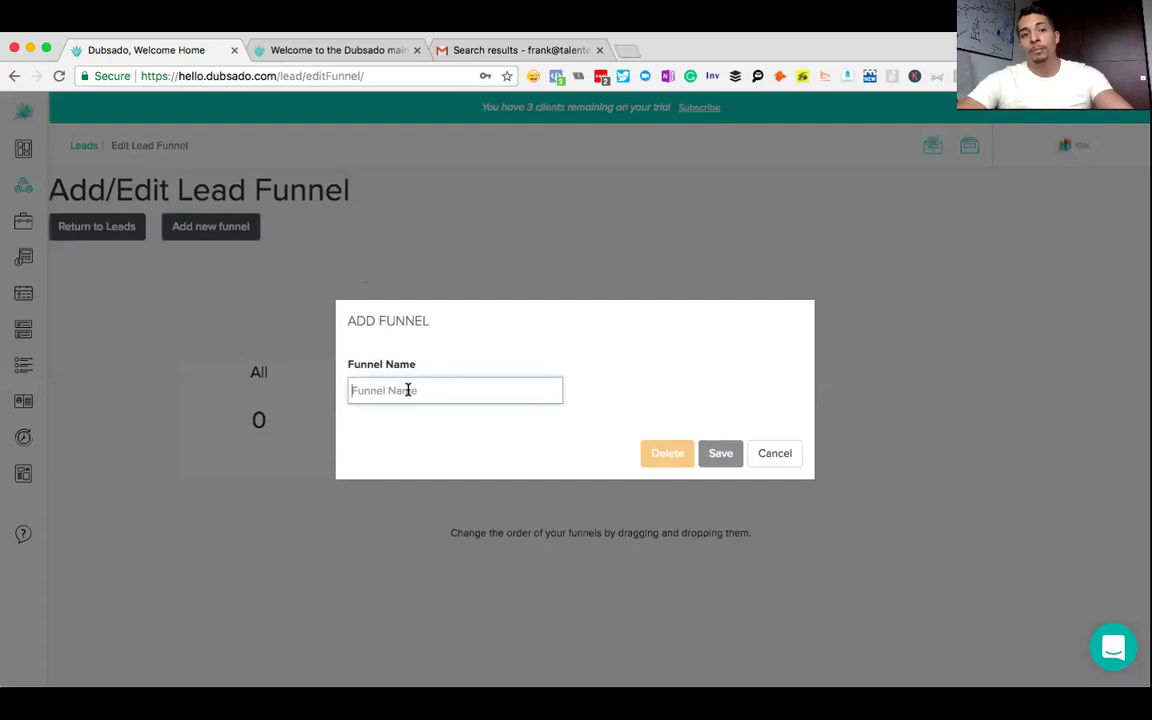
type("Graphic Design")
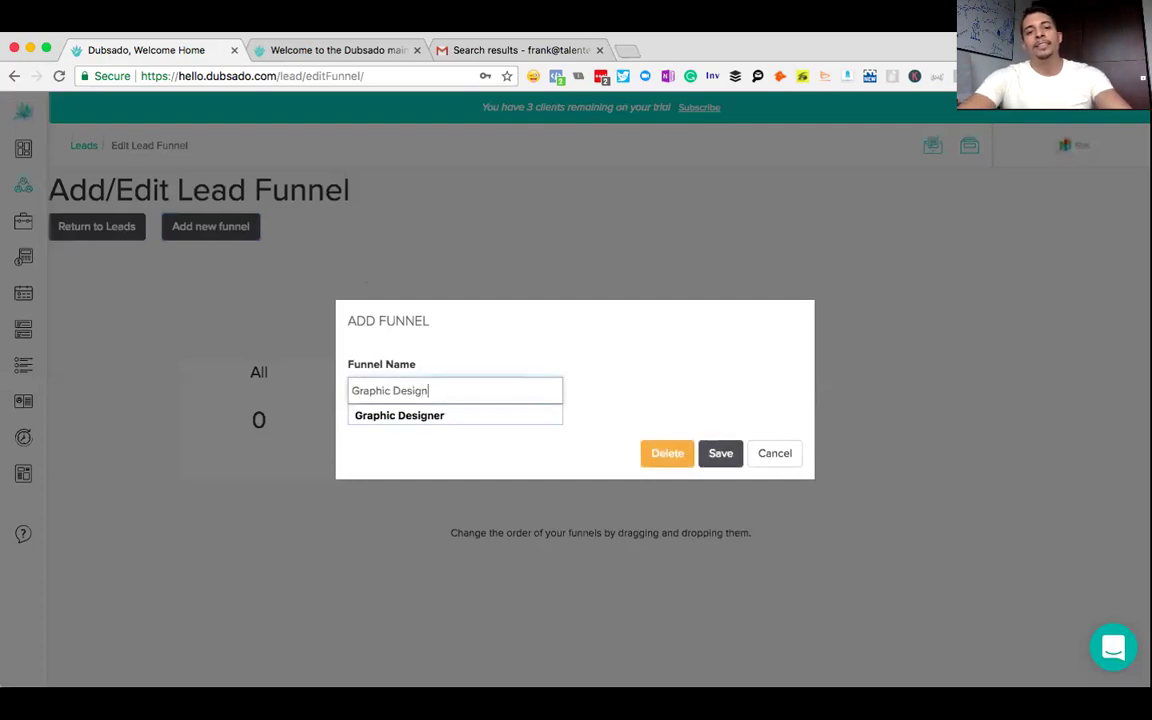
left_click(721, 452)
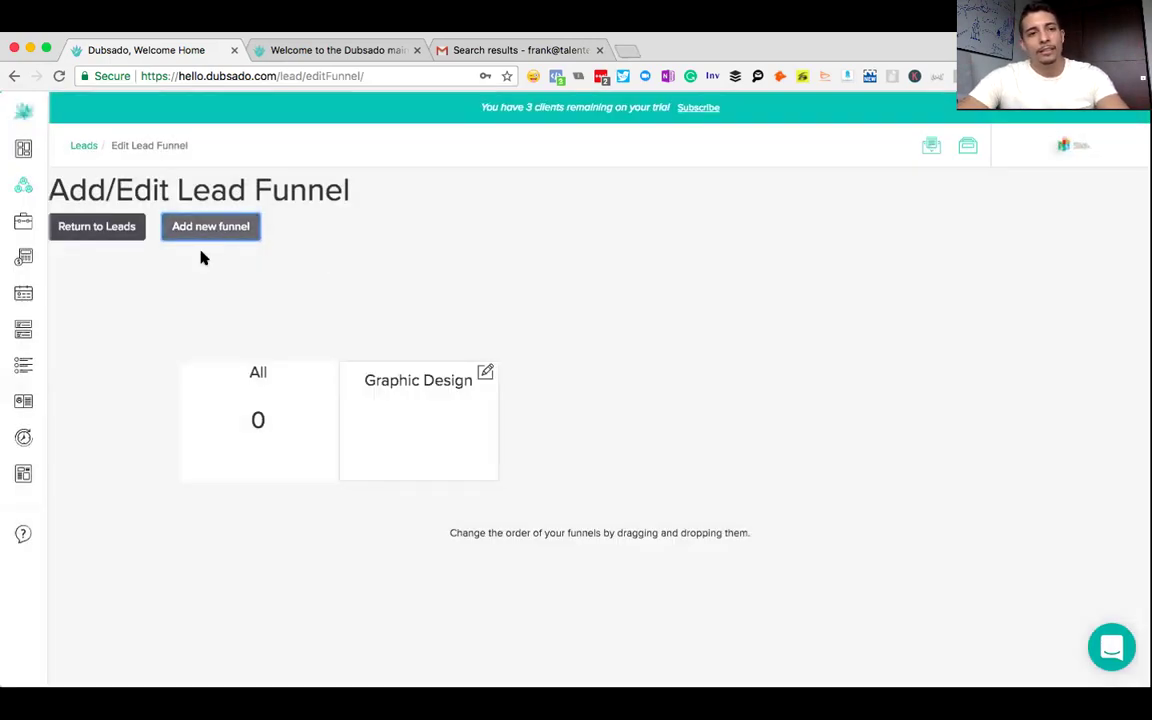
- Add Web Development and Marketing Consulting lead statuses
left_click(218, 226)
left_click(540, 389)
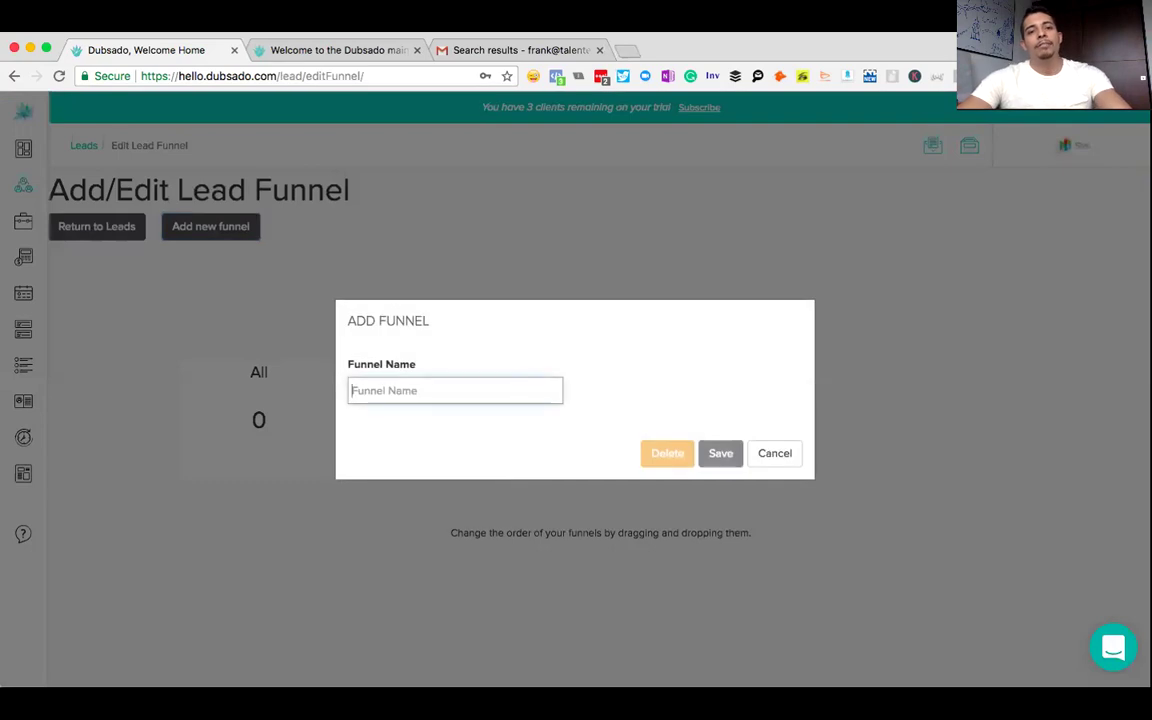
type("Web Development")
left_click(719, 453)
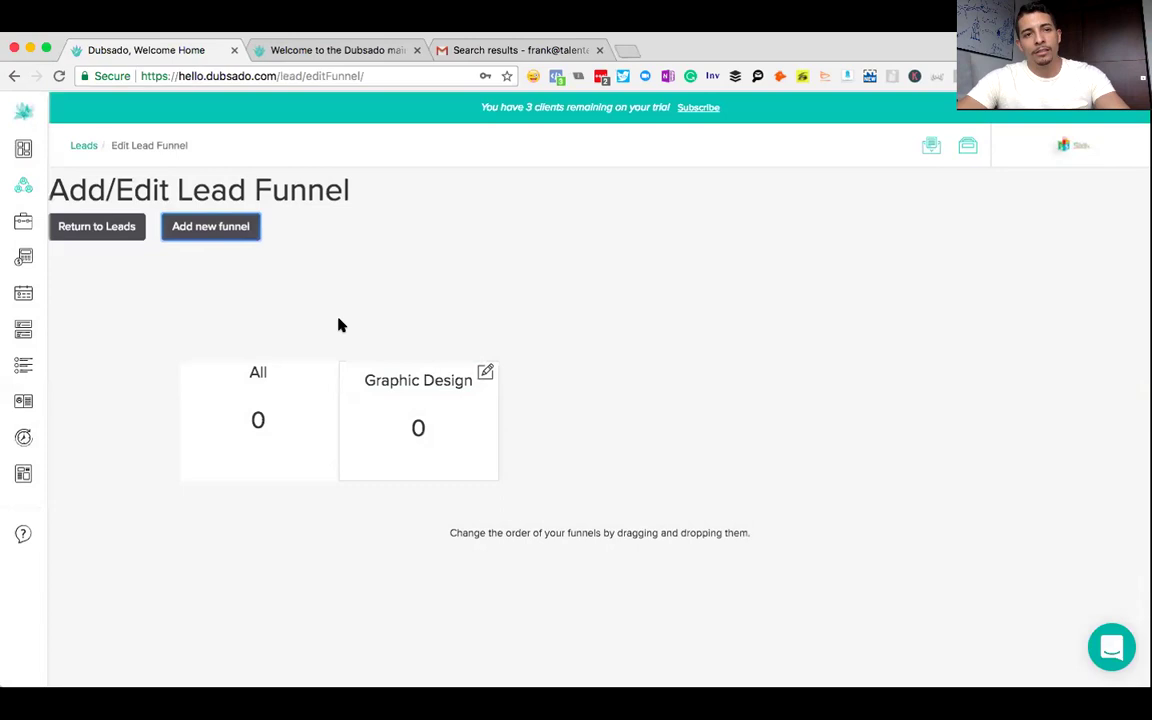
left_click(211, 232)
left_click(481, 393)
type("Marketing Consulting")
left_click(719, 453)
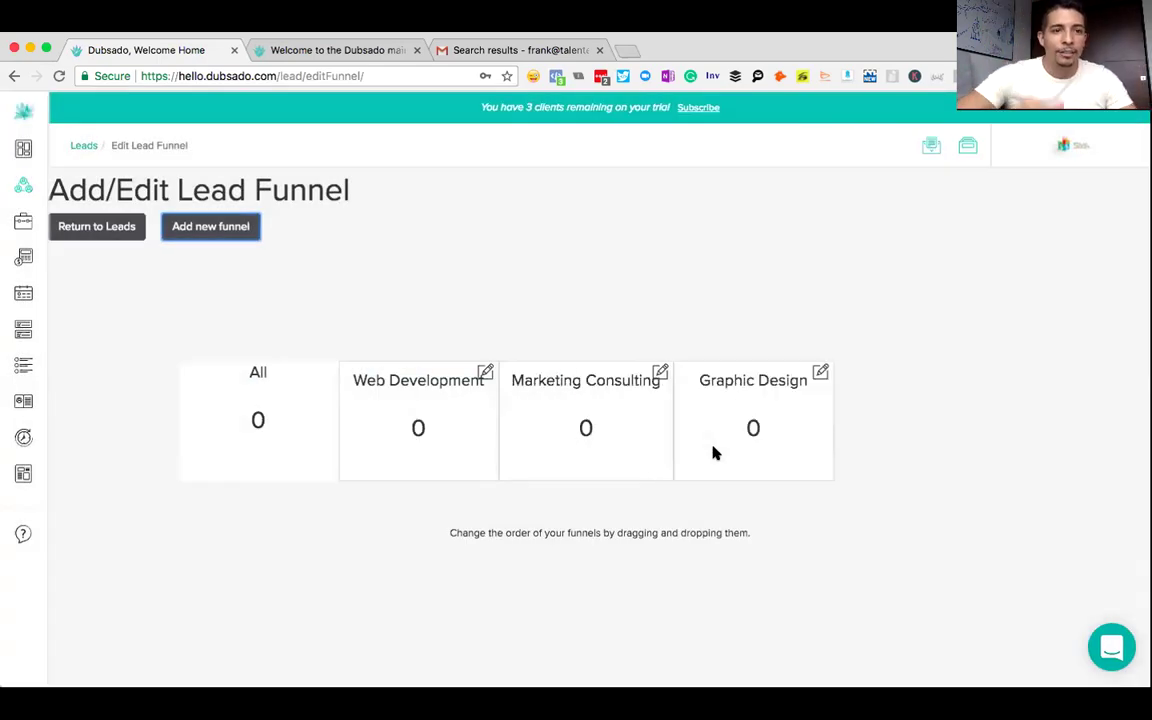
- Return to the Leads list and start a new lead at its Job Title field
left_click(121, 229)
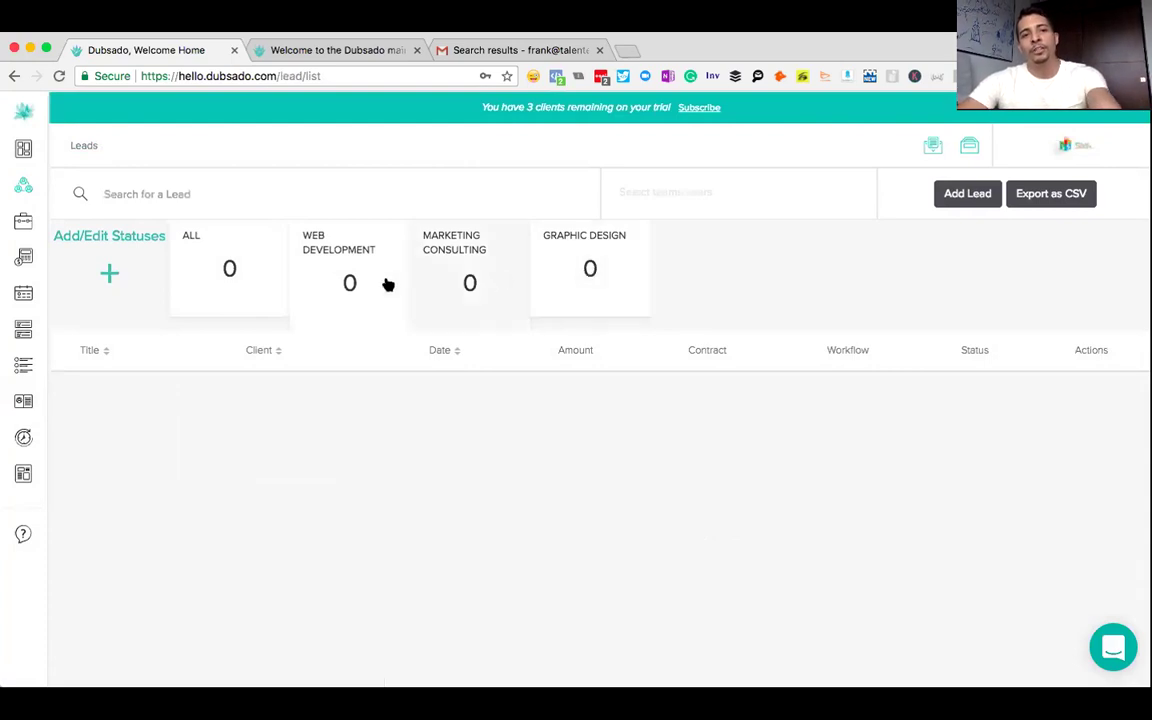
left_click(958, 195)
left_click(518, 314)
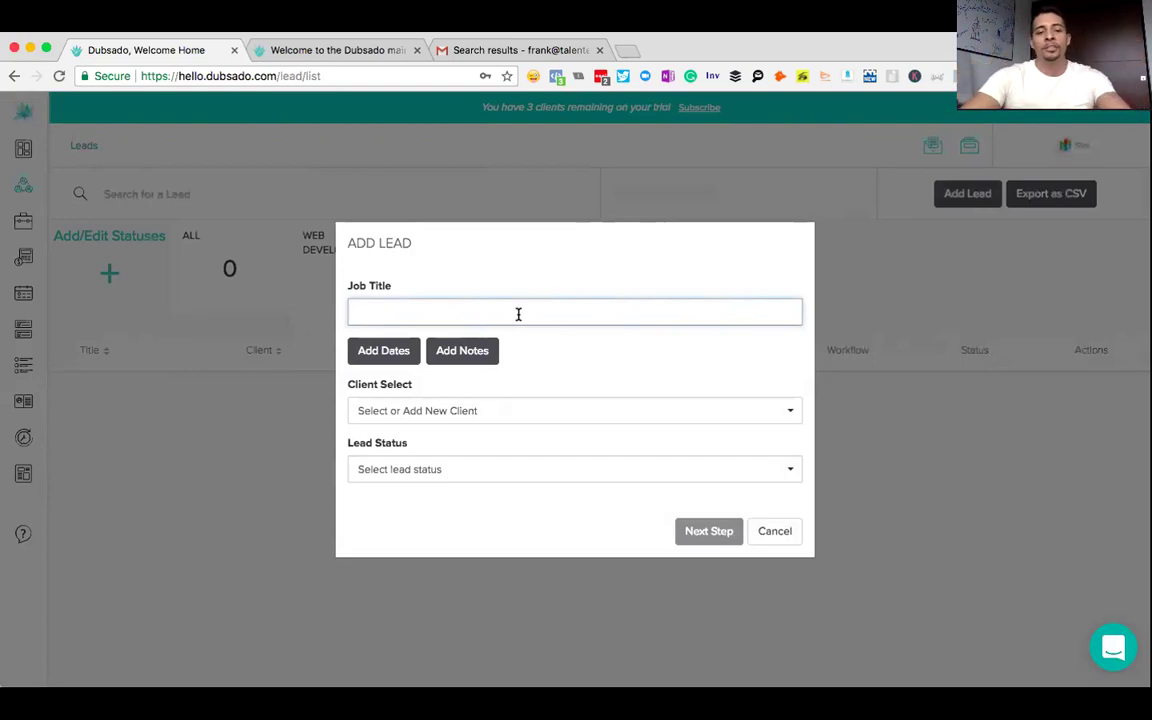
- Title the lead 'Test- Graphic Design - Facebook Lead' with a new client and status Marketing Consulting
type("Tes")
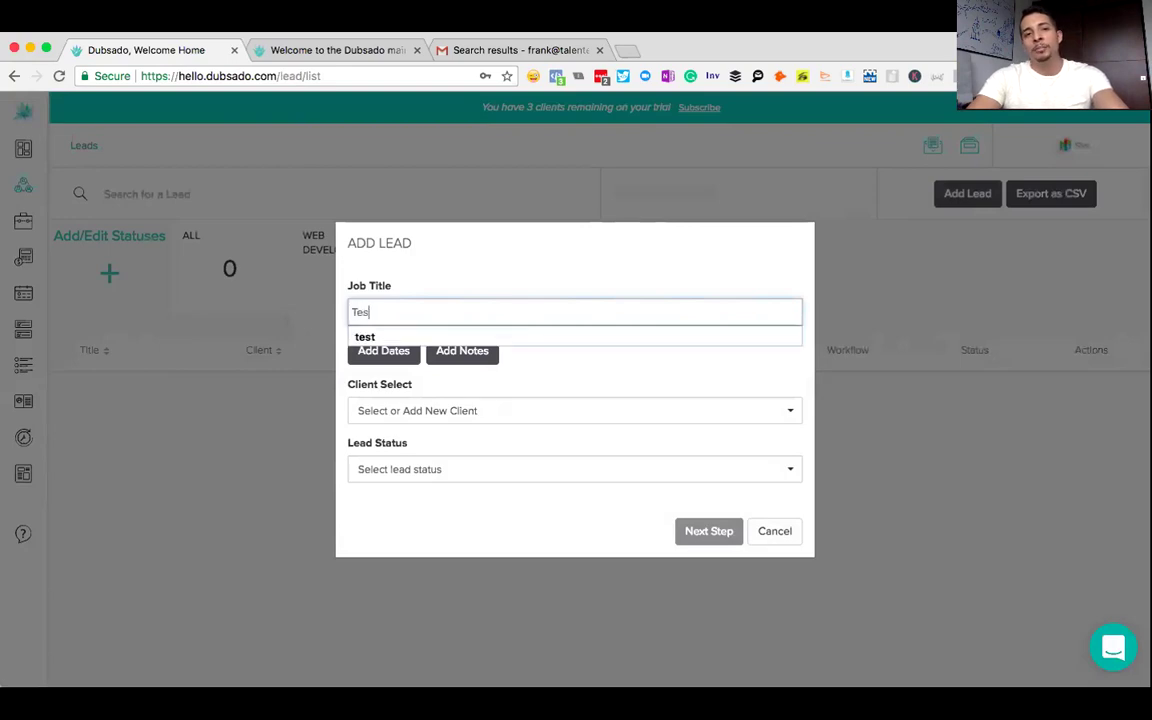
type("t- Graphic ")
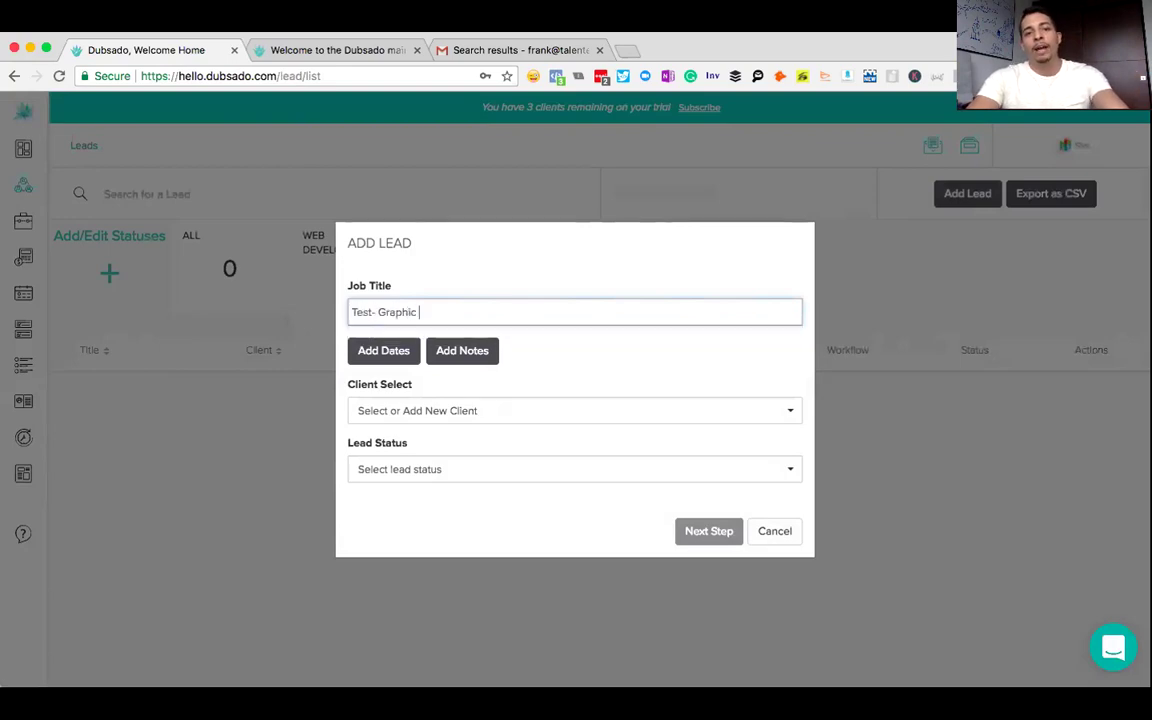
type("Design - Facebook Lead")
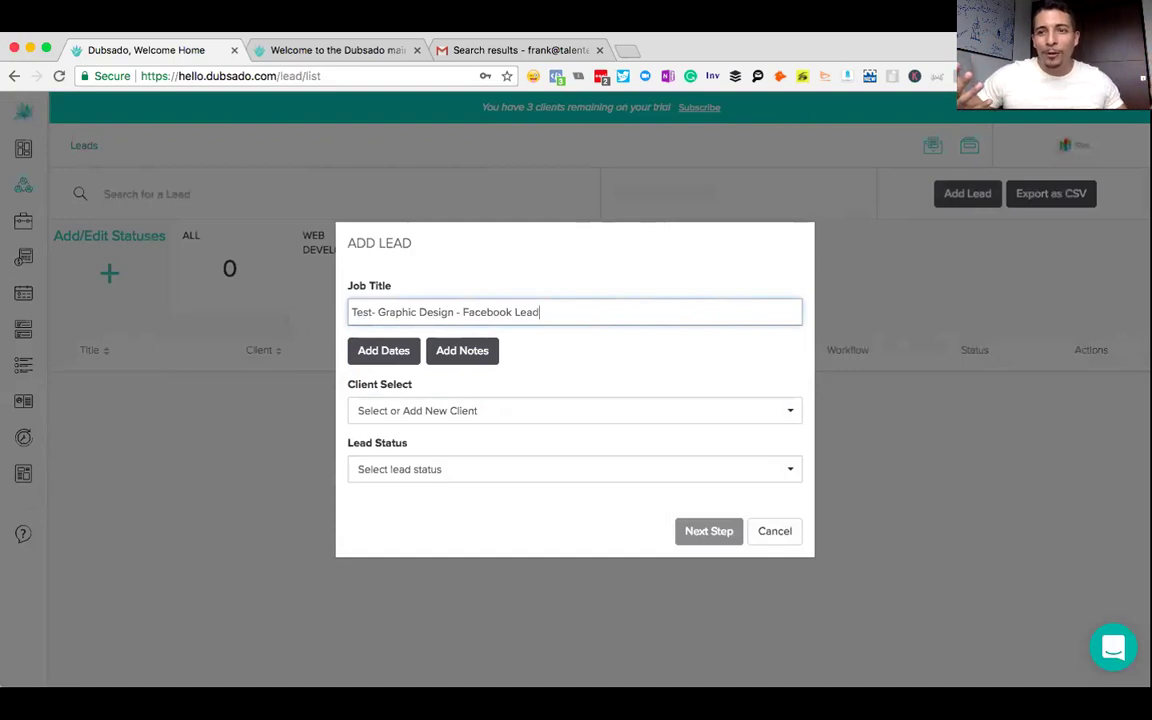
left_click(411, 409)
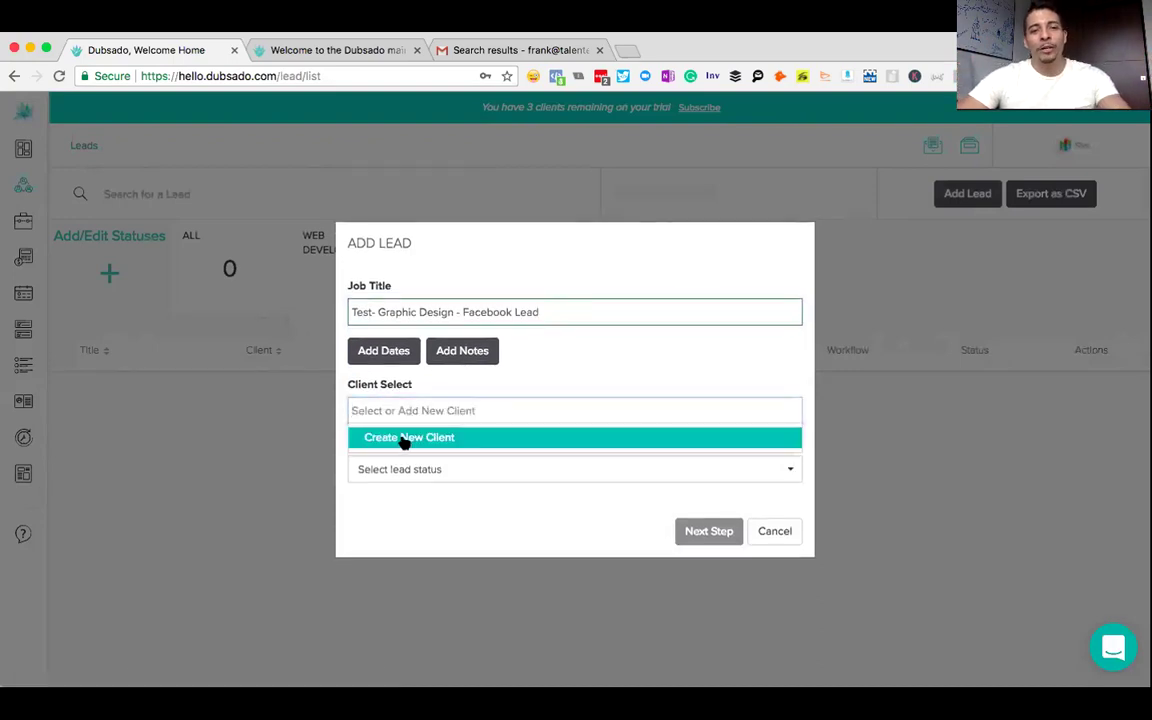
left_click(404, 441)
left_click(494, 364)
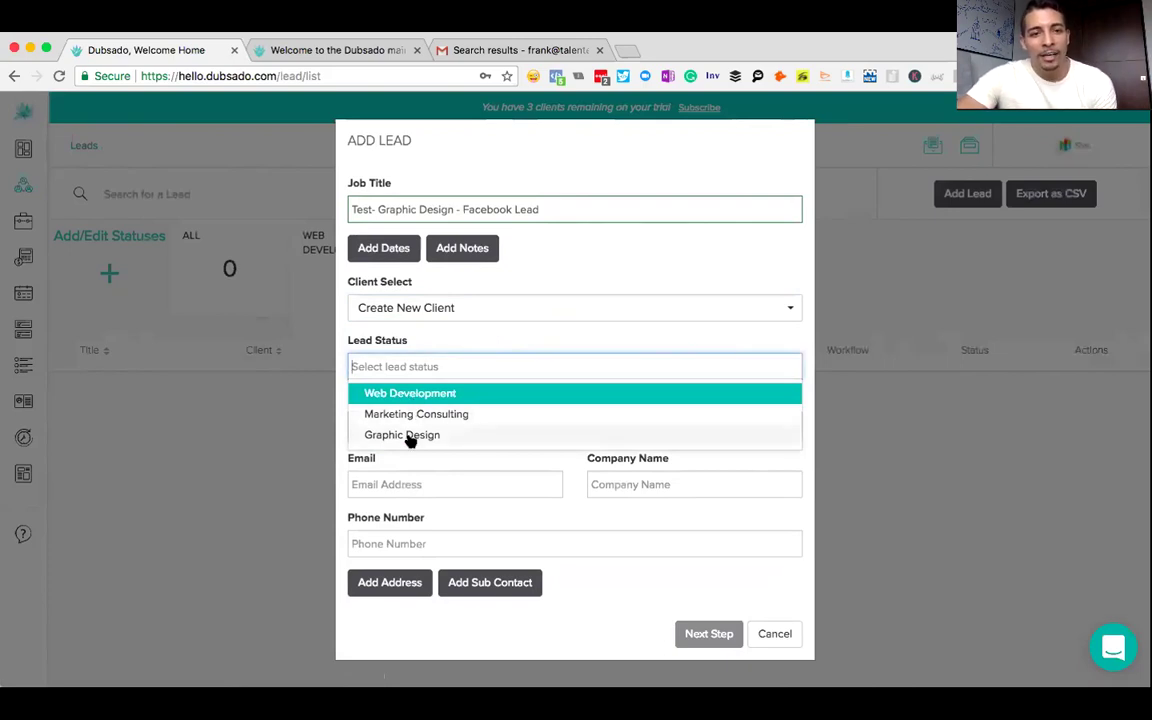
left_click(411, 415)
- Enter the new client's first and last name, email, company and phone number
left_click(443, 424)
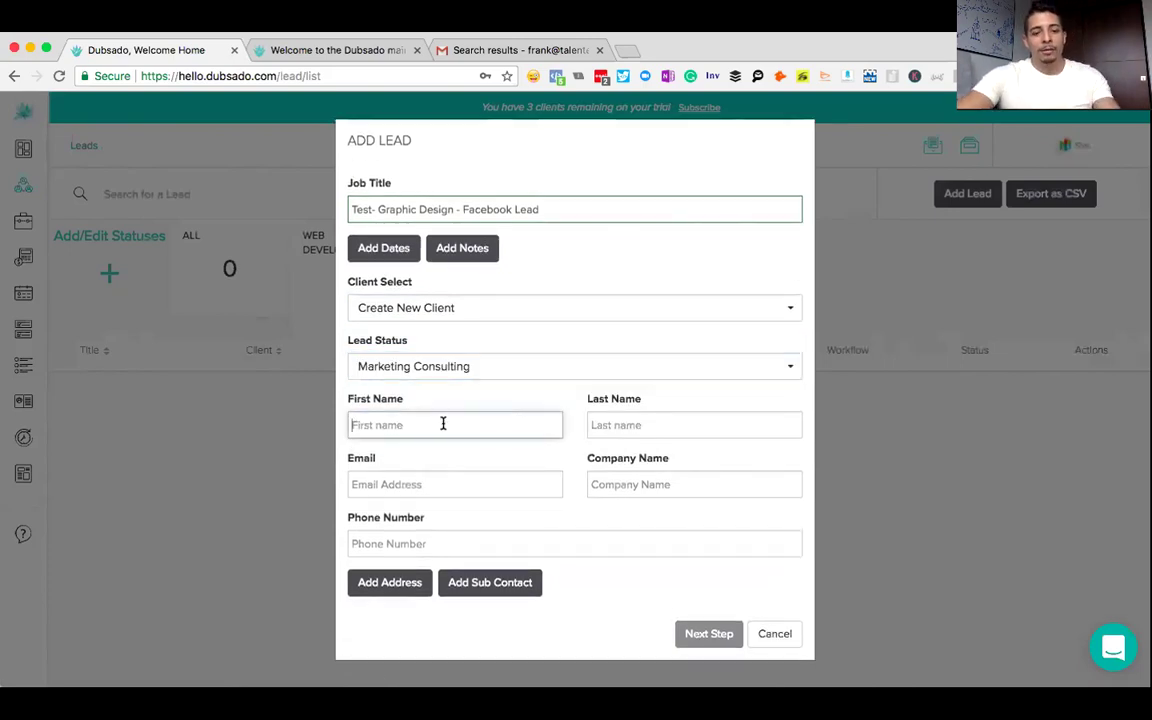
key("Tab")
key("Tab")
type("frank")
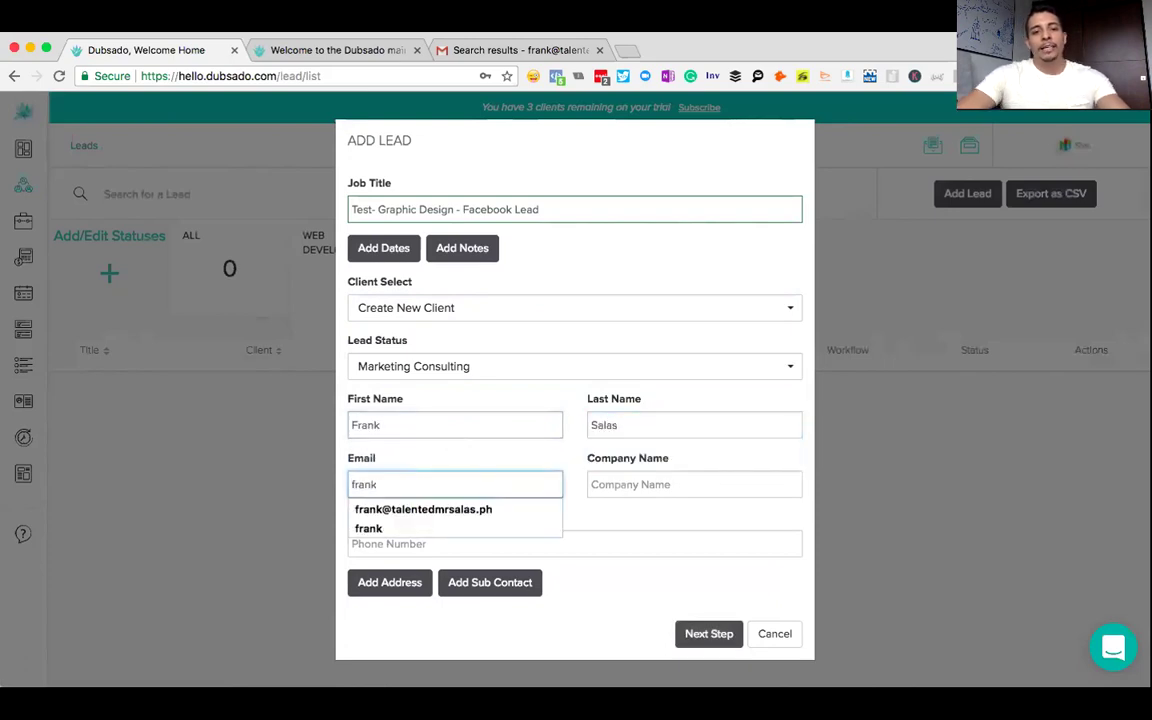
key("Down")
key("Return")
key("Tab")
type("Talent")
key("Down")
key("Return")
key("Tab")
type("55")
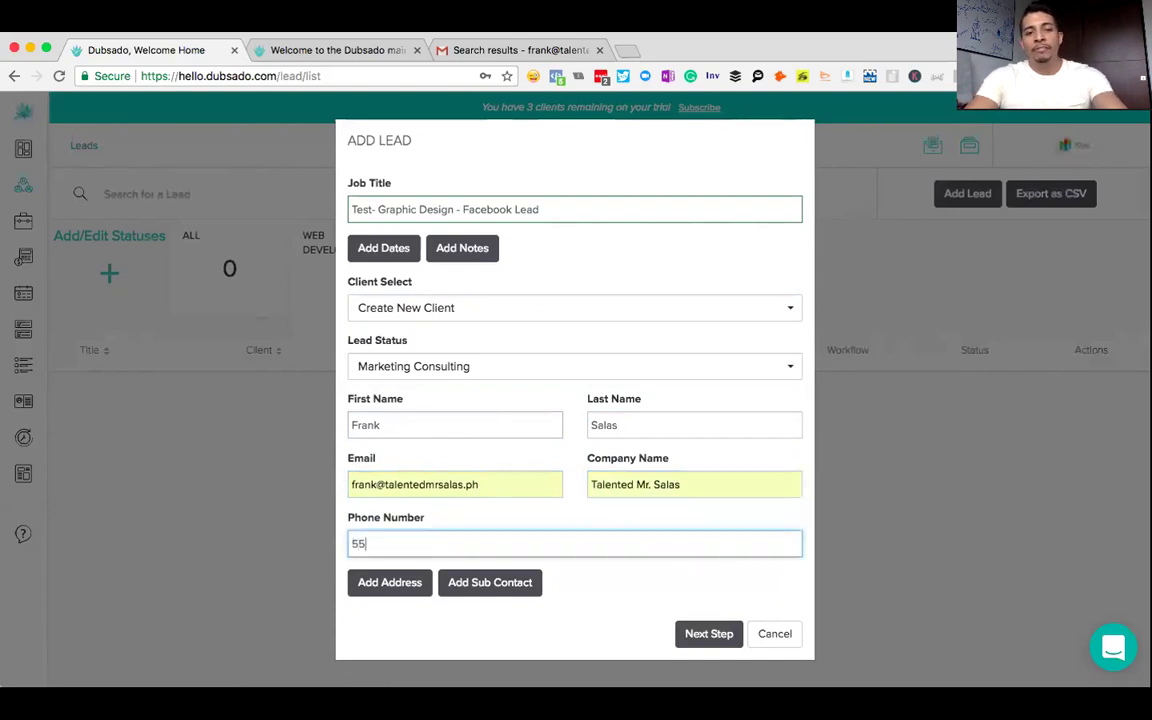
type("5-555")
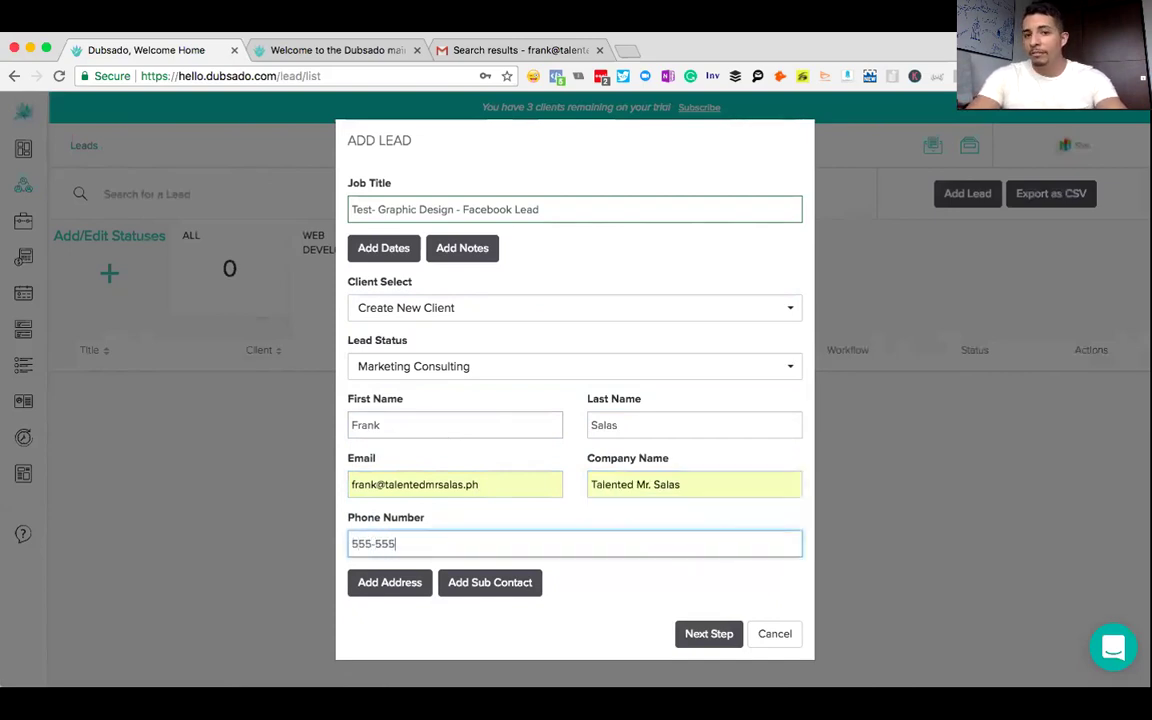
type("-555")
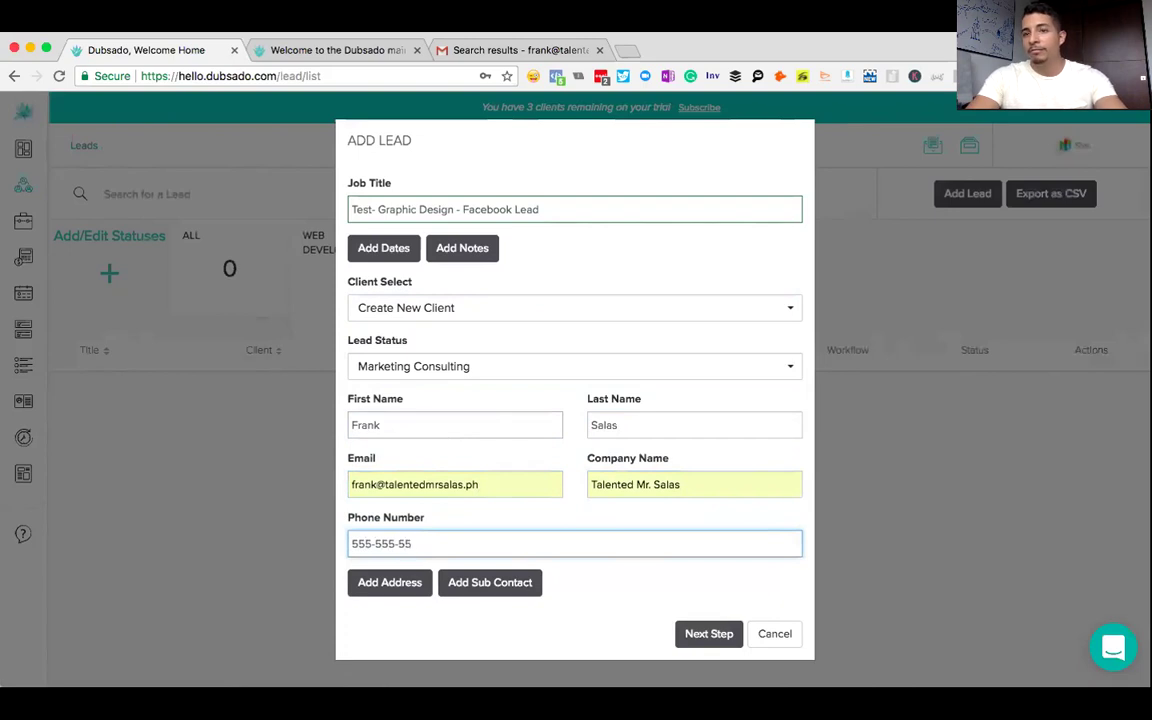
type("5")
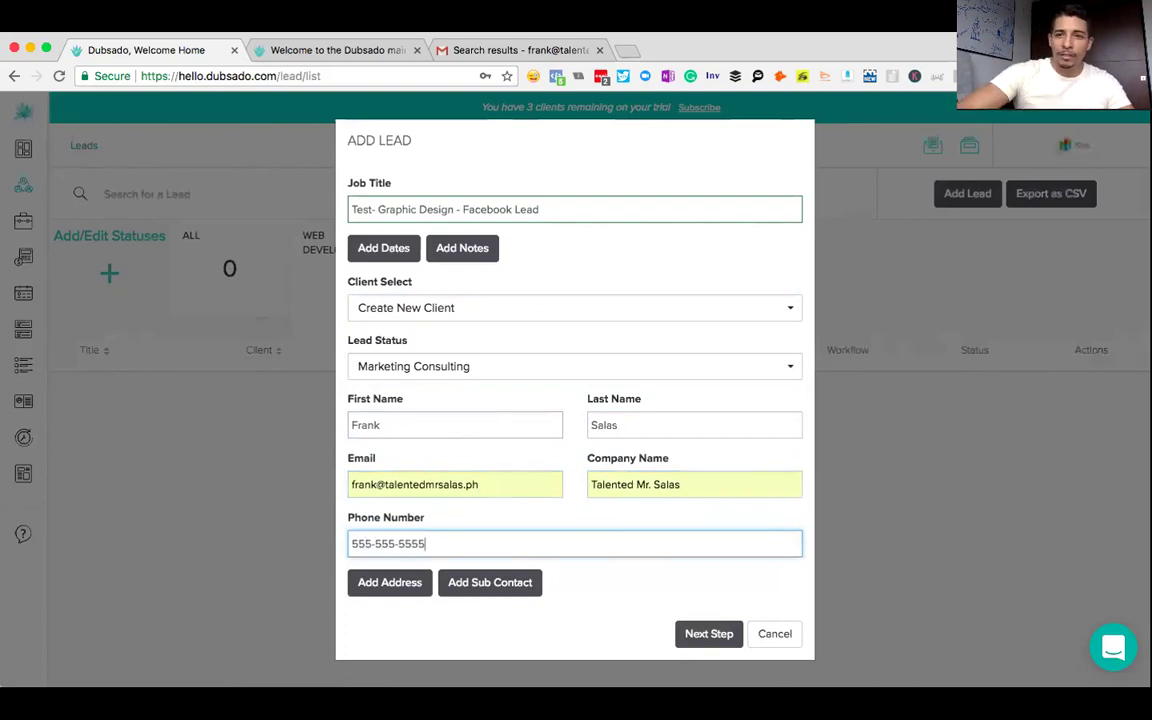
- Create the Test- Graphic Design lead so its job page opens
left_click(716, 634)
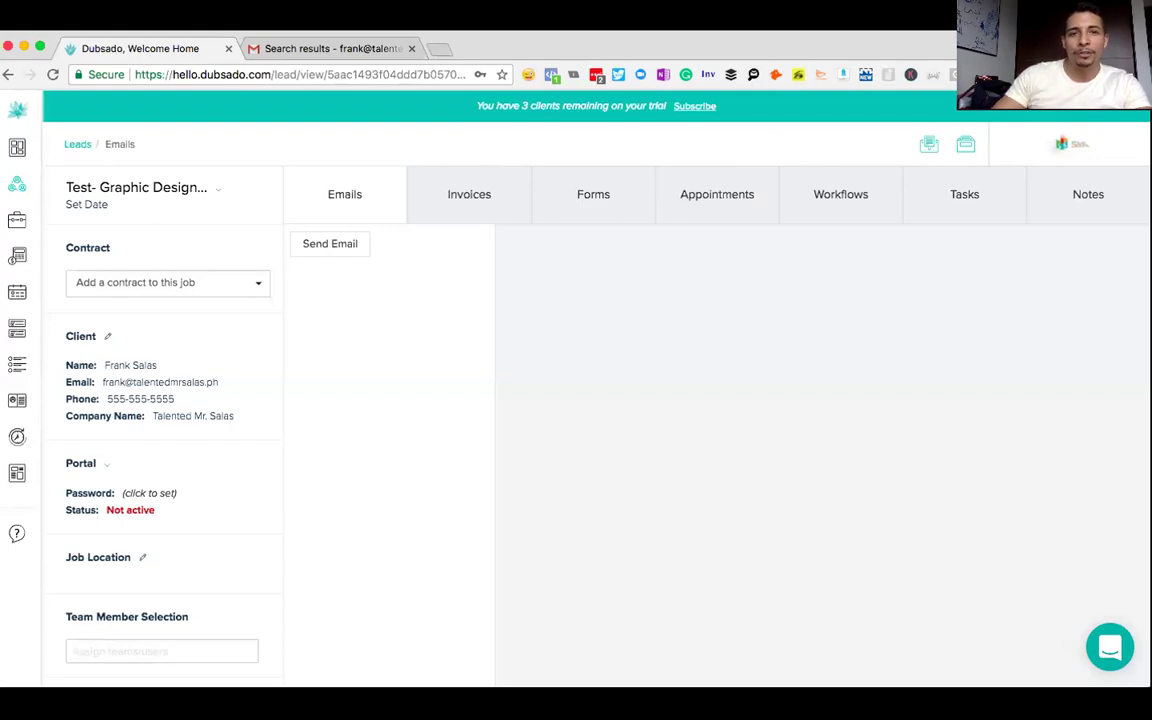
- Preview the Marketing Proposal form and add it to the Test- Graphic Design lead's Forms
left_click(588, 199)
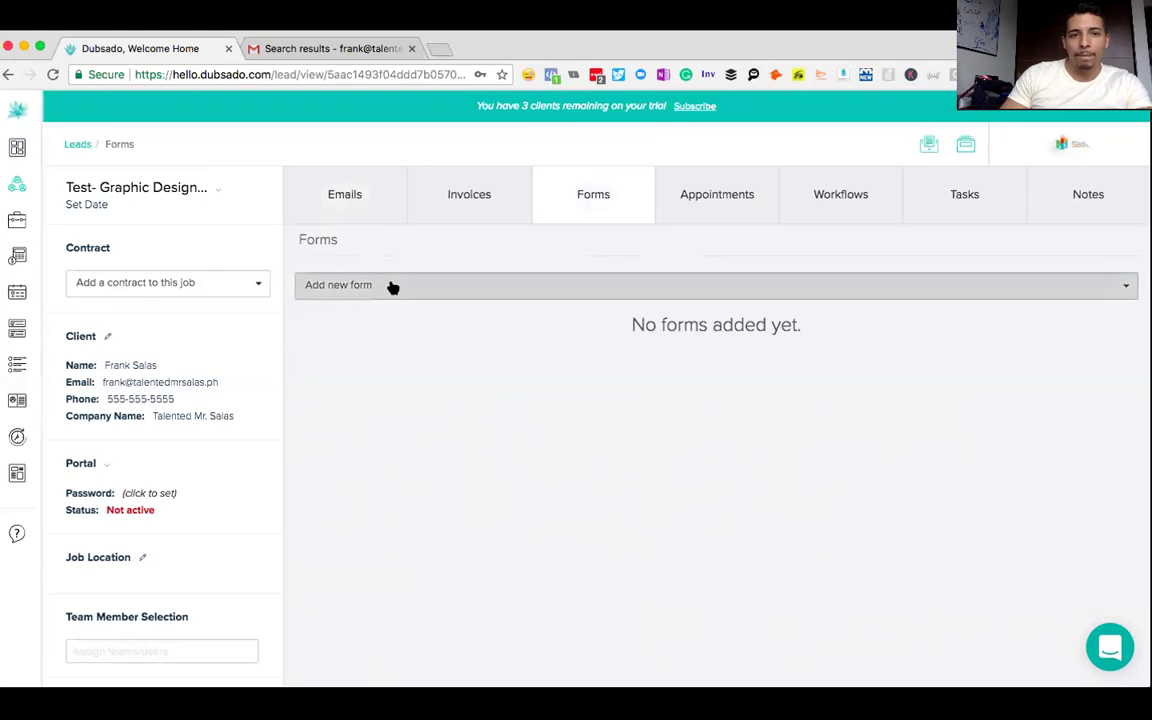
left_click(392, 287)
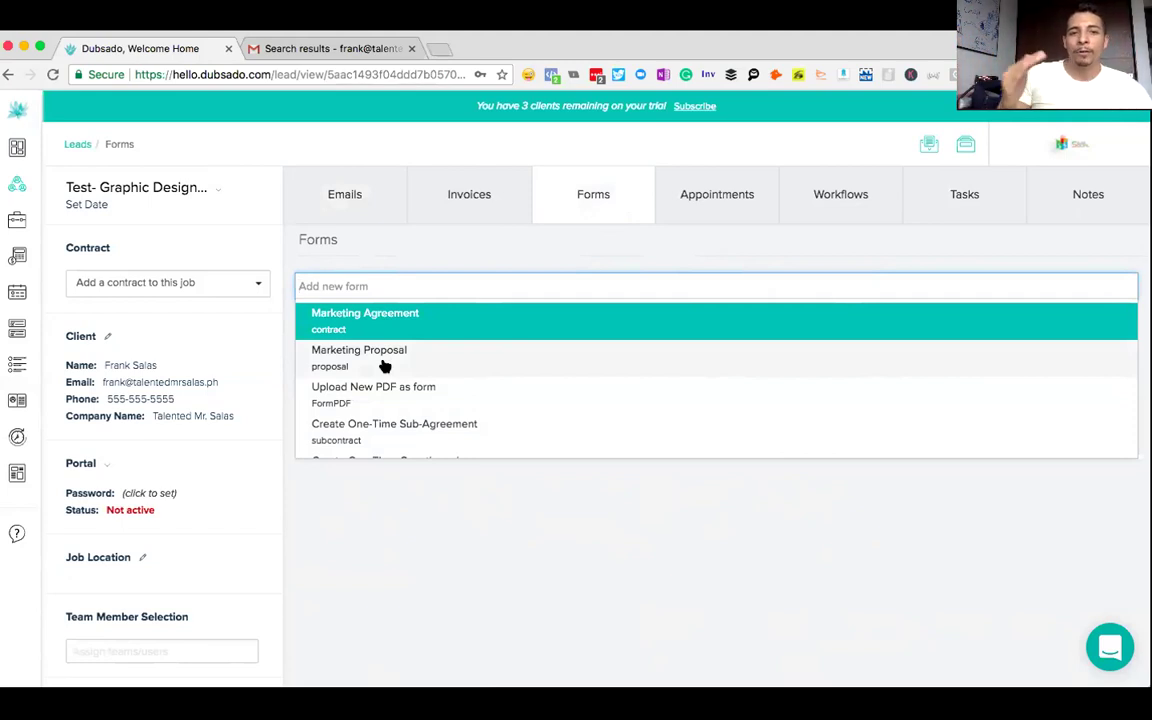
left_click(382, 362)
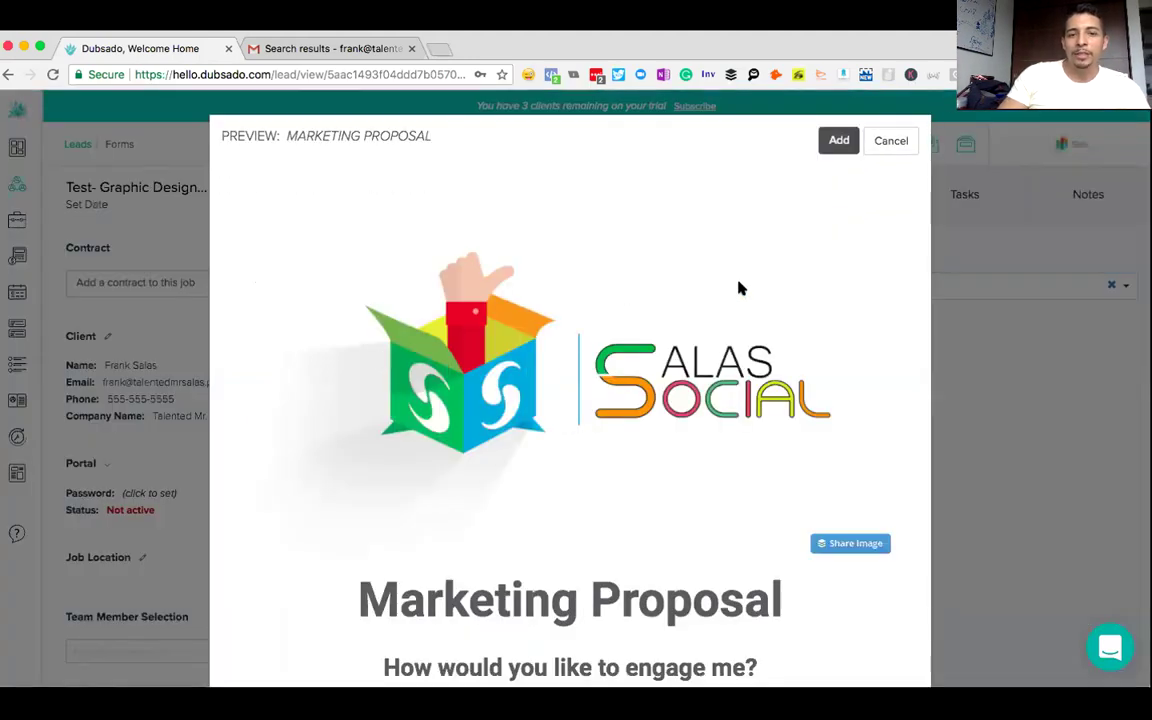
scroll(740, 288, "down", 10)
scroll(740, 288, "up", 10)
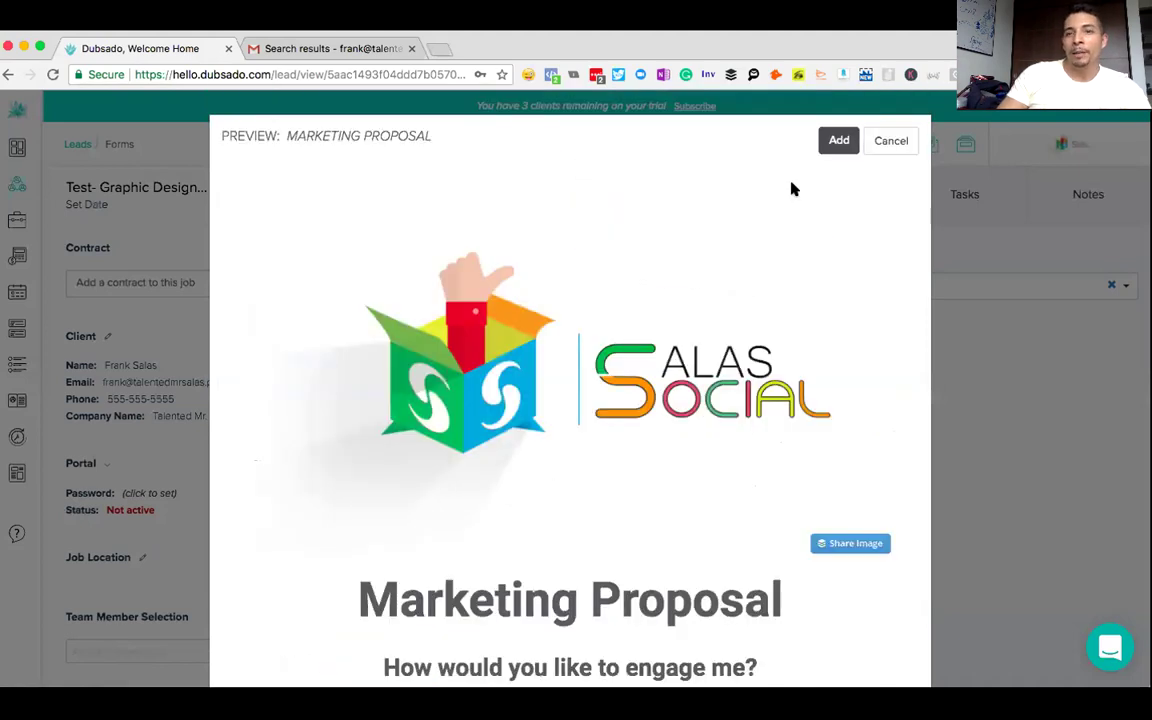
left_click(838, 141)
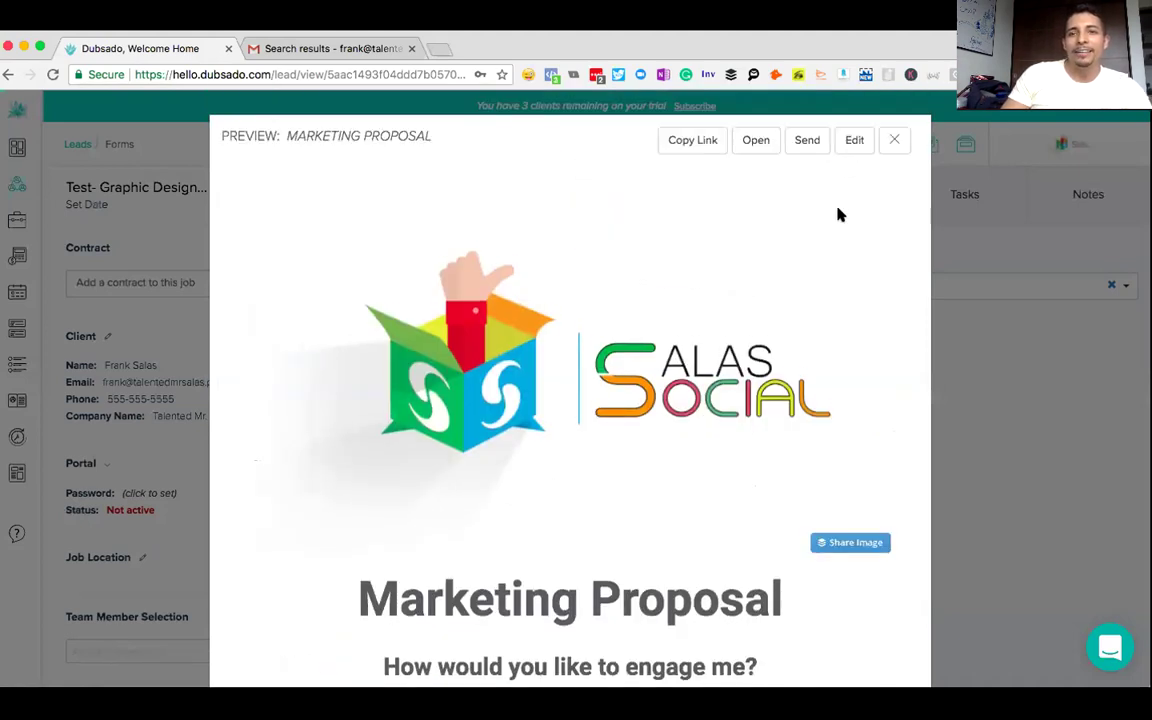
- Start emailing the proposal to the client using a saved canned response
left_click(806, 141)
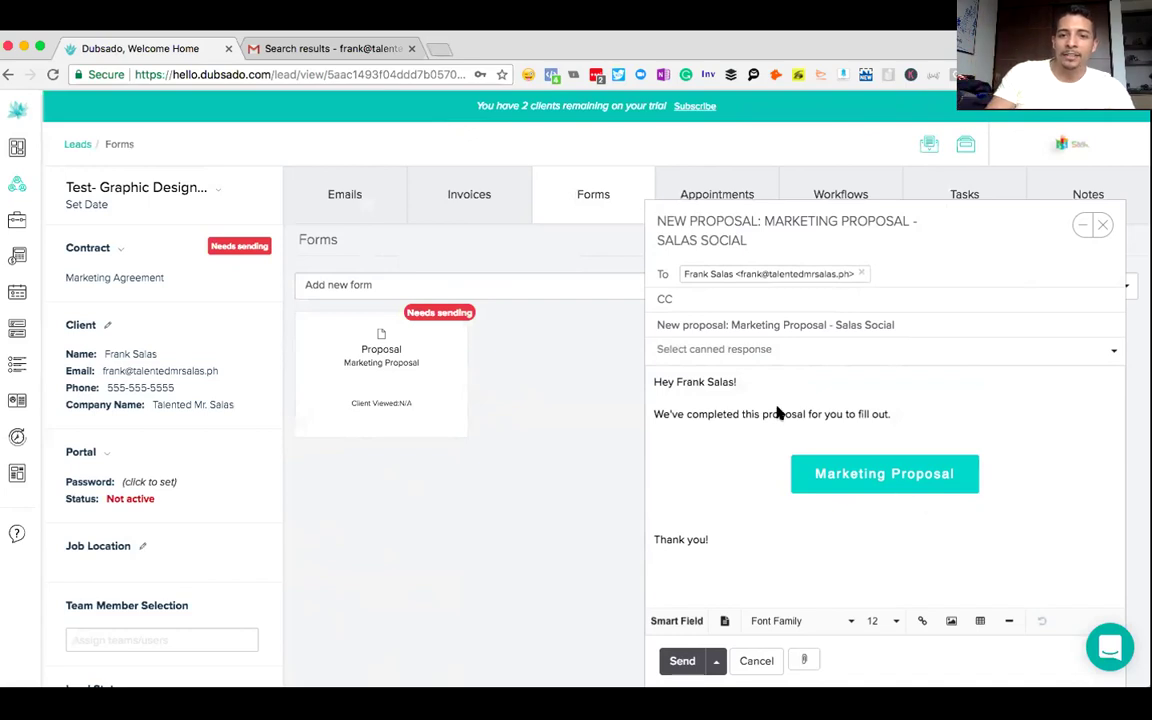
left_click(748, 405)
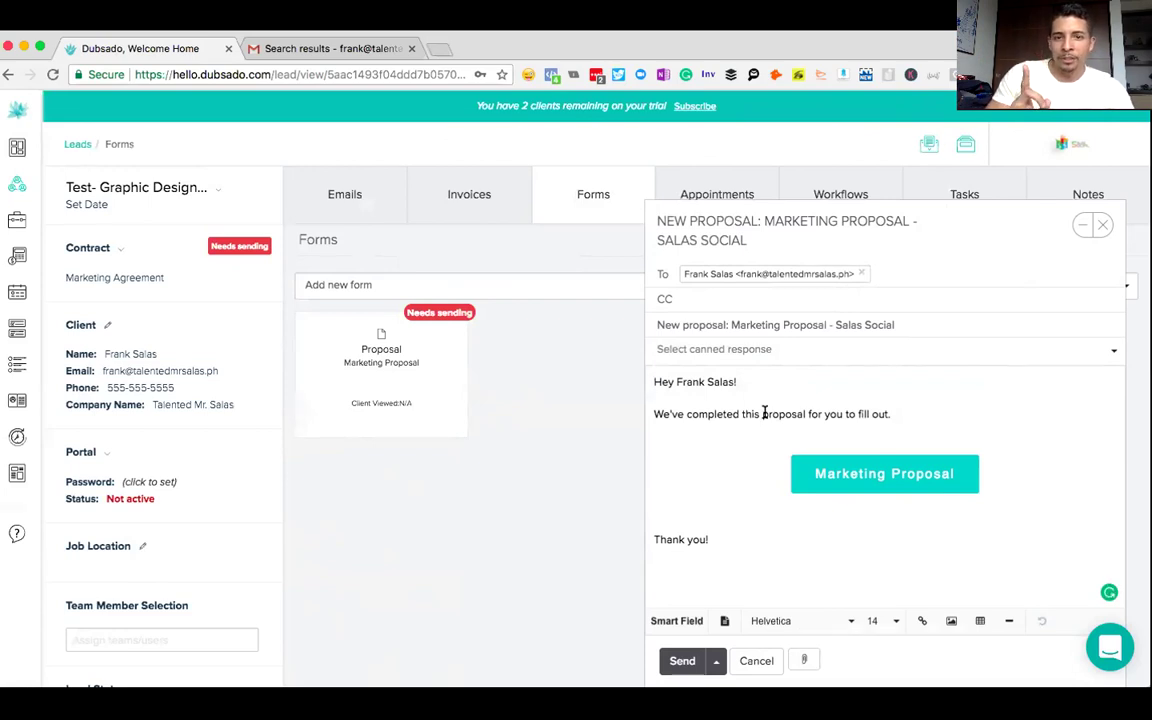
left_click(900, 351)
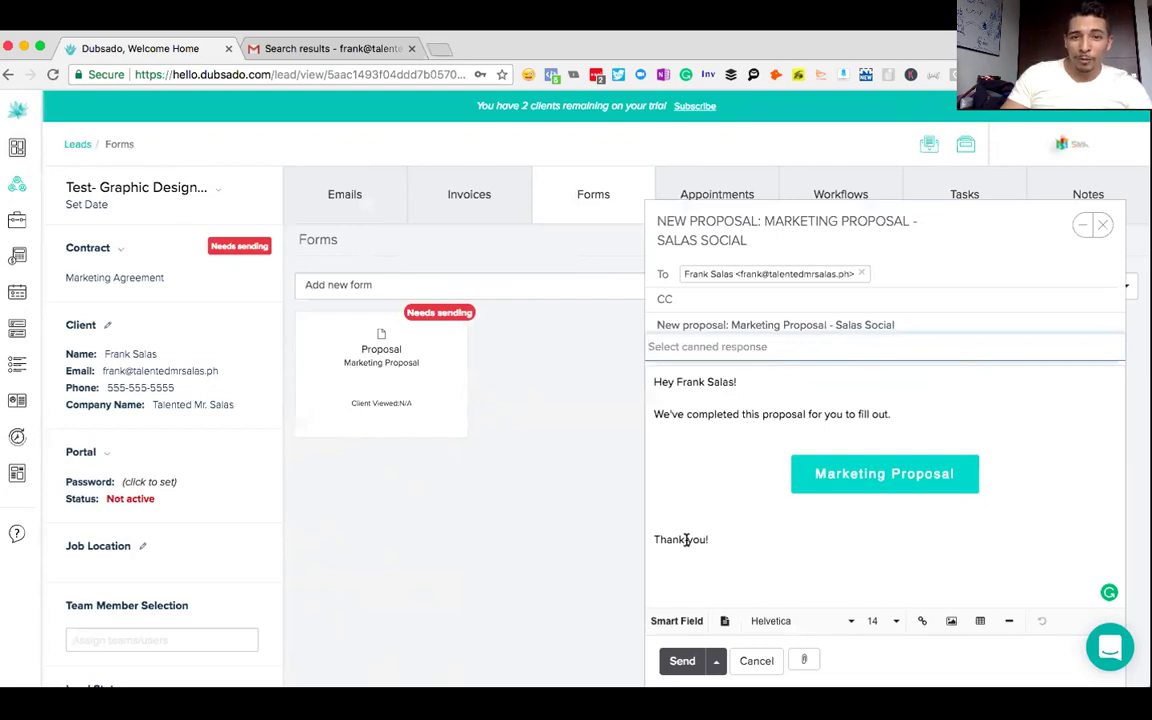
- Replace the closing 'Thank you!' with 'congrats!' and send the email
left_click_drag(710, 542, 653, 540)
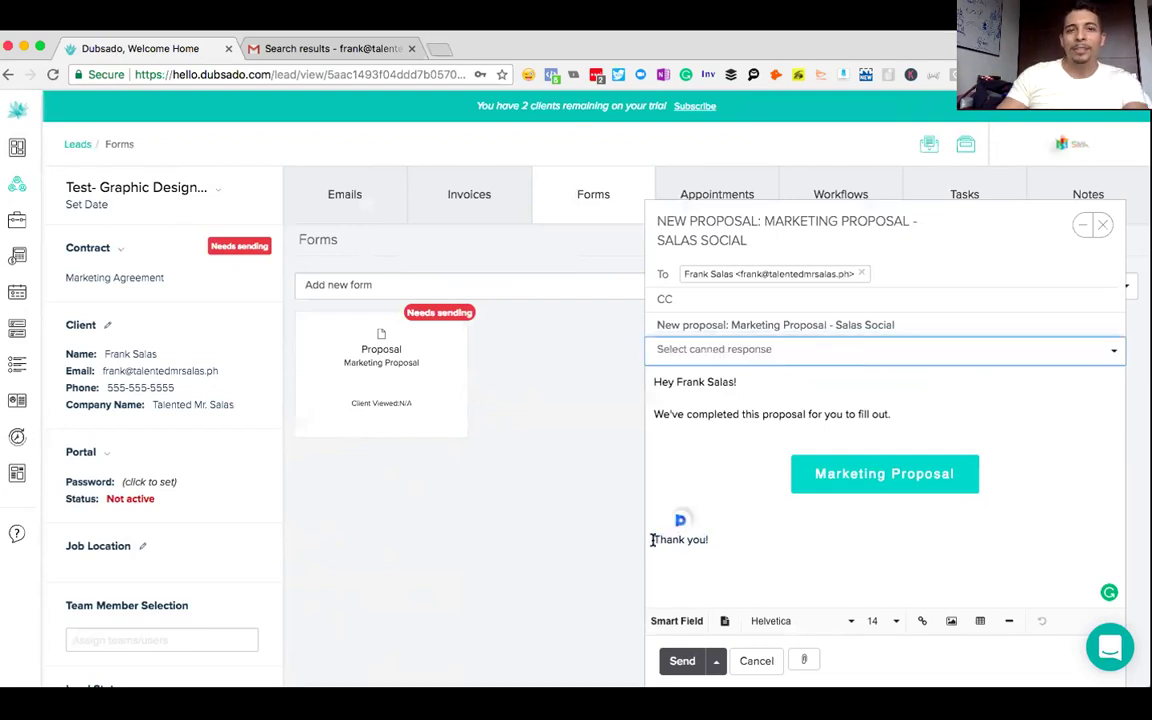
left_click_drag(728, 537, 653, 538)
type("congrats!")
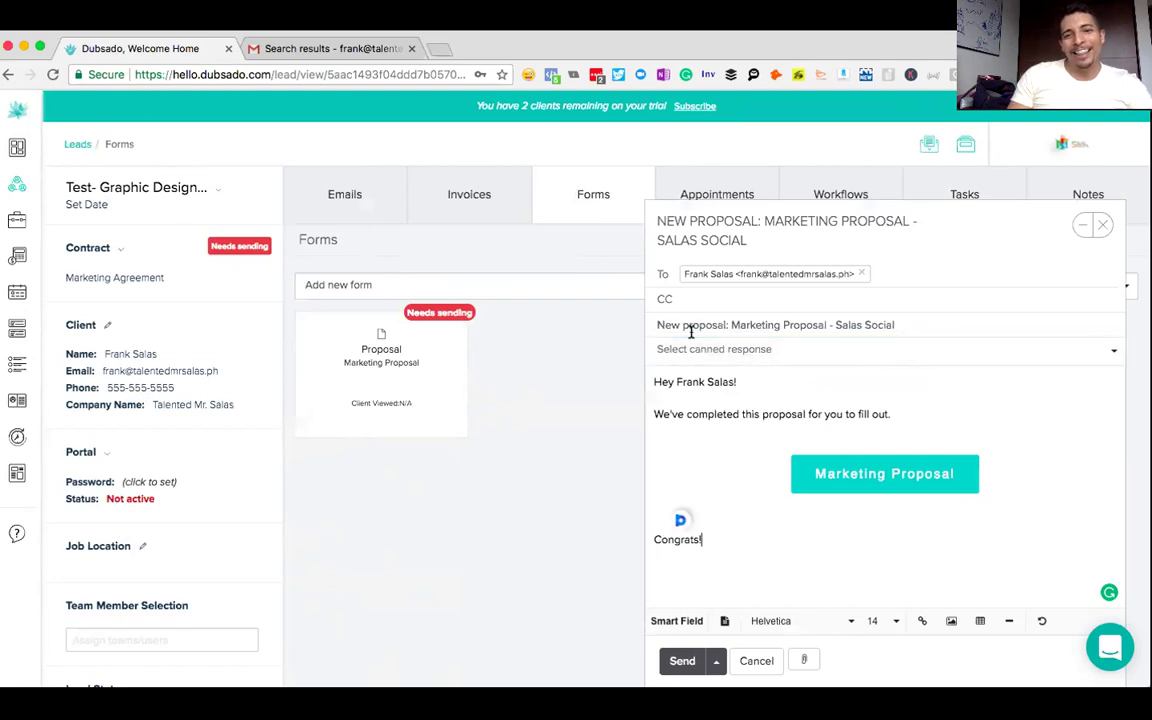
left_click(680, 660)
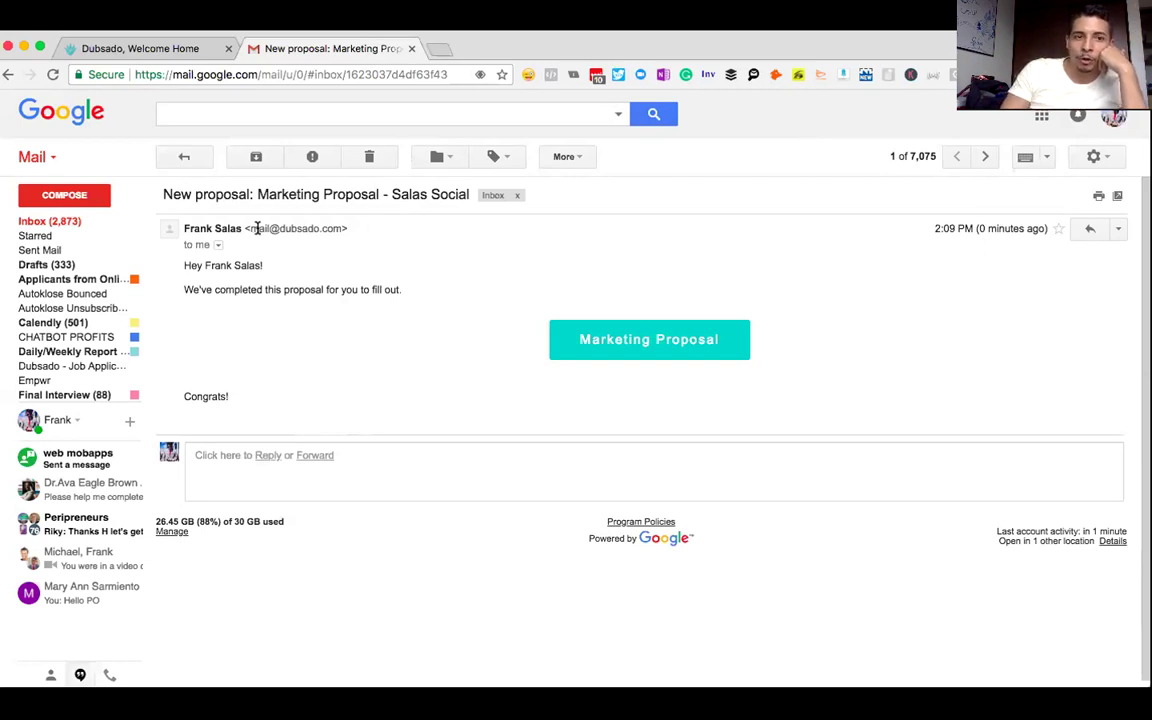
- Check the received email's sender details in Gmail, then open the Marketing Proposal link
left_click_drag(249, 228, 341, 229)
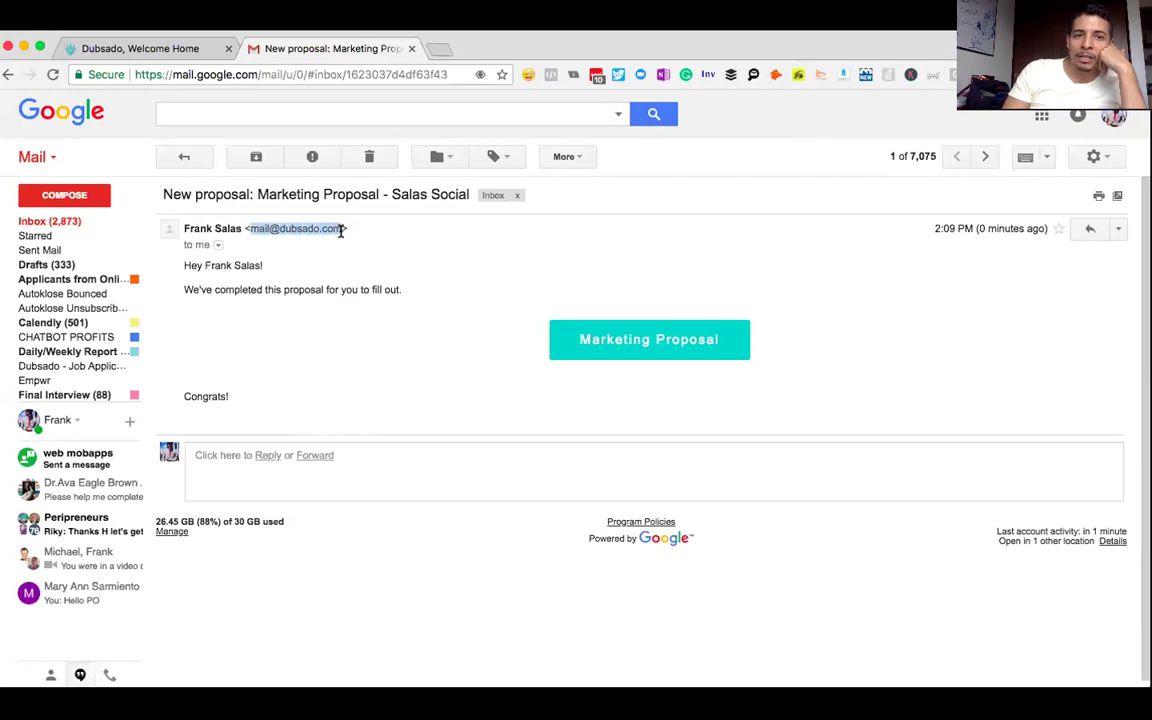
left_click(218, 245)
left_click(199, 326)
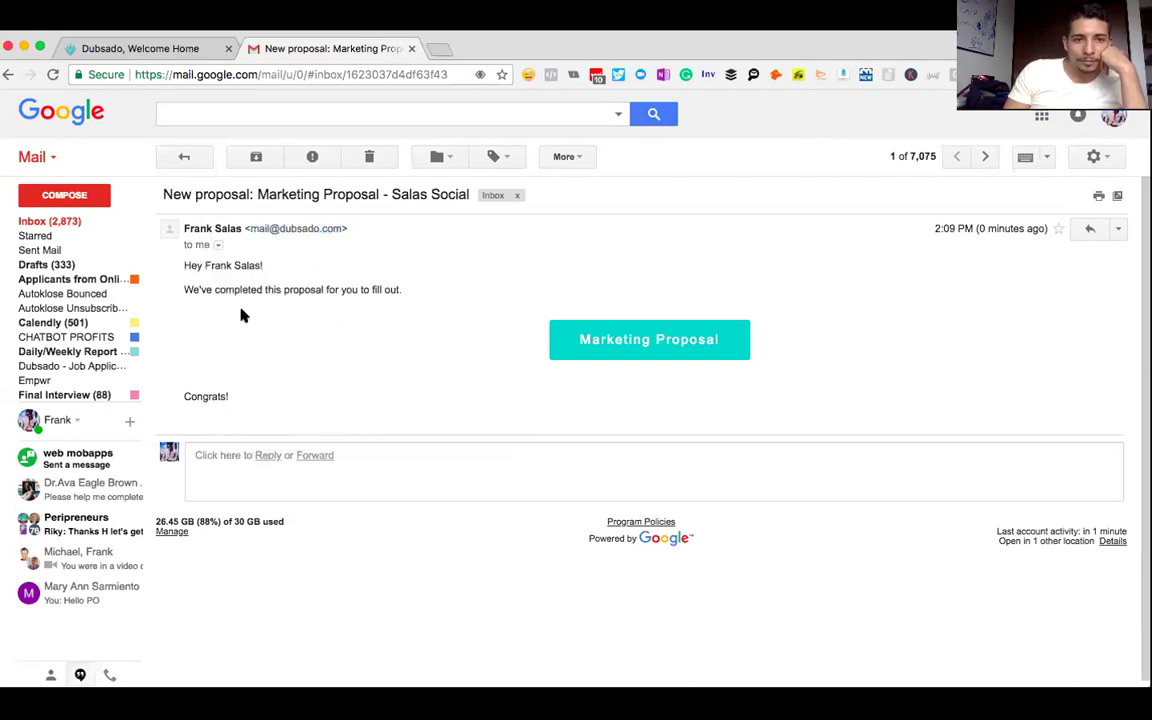
left_click(218, 245)
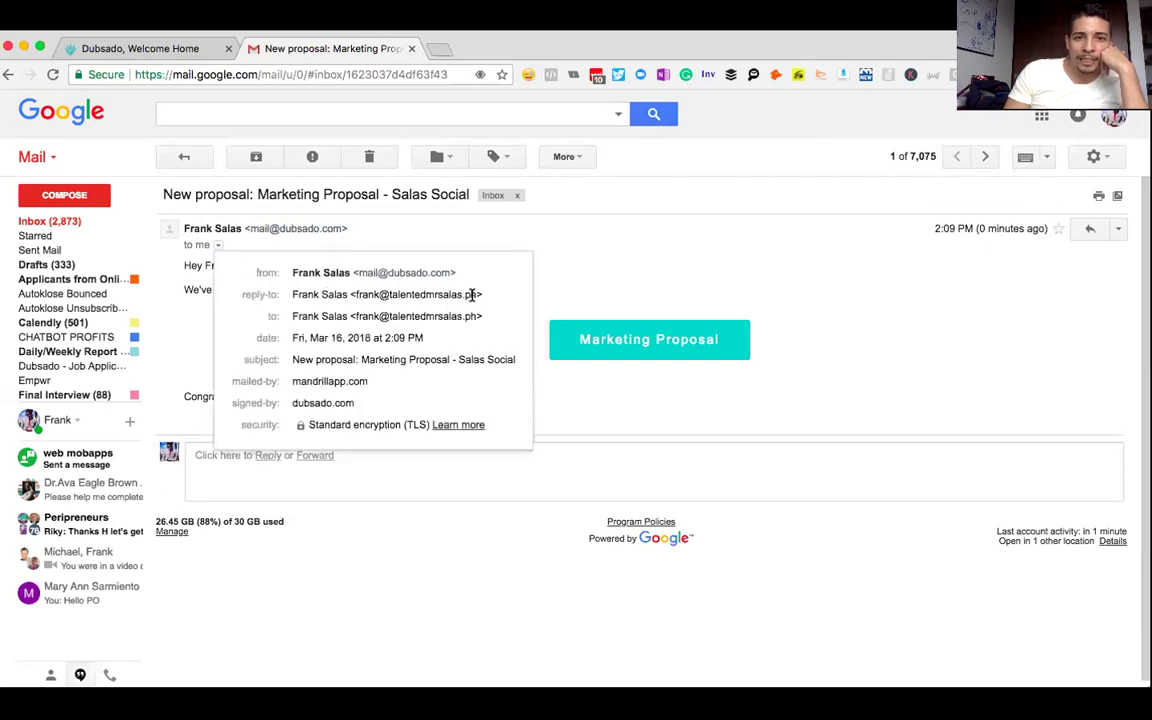
left_click(567, 277)
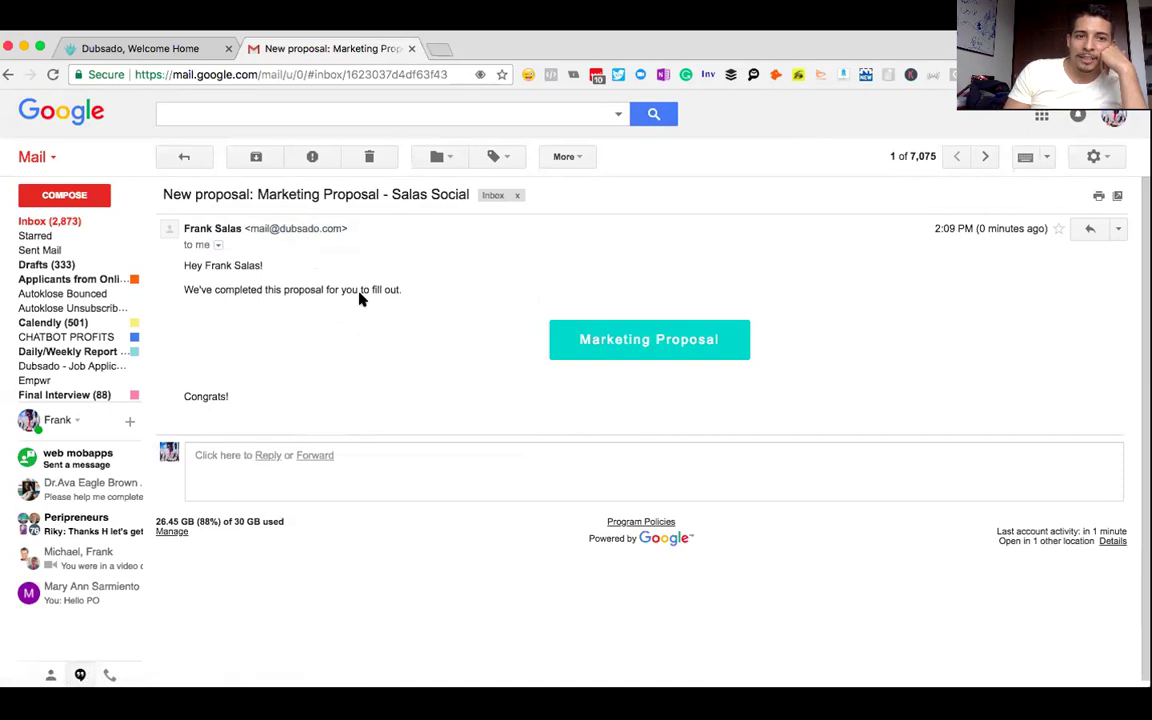
left_click(617, 341)
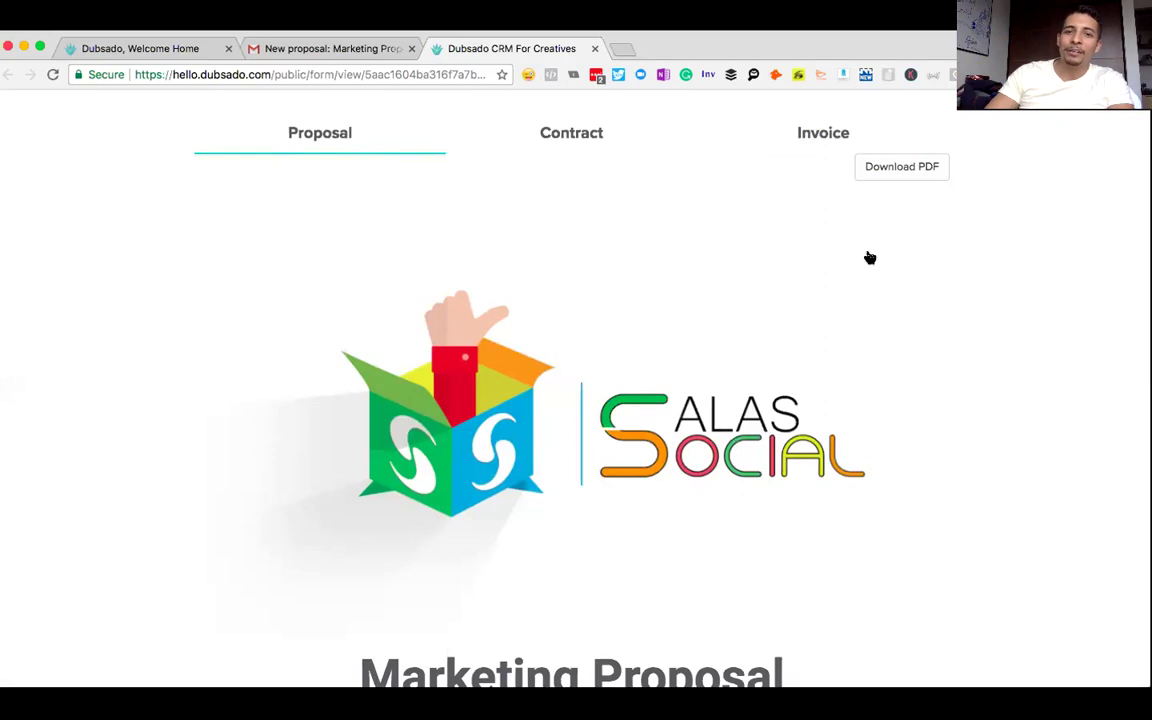
- Tick the Chatbot, Logo Creation and Pixel Installment upgrades for $12,000.00 and submit
scroll(869, 258, "down", 5)
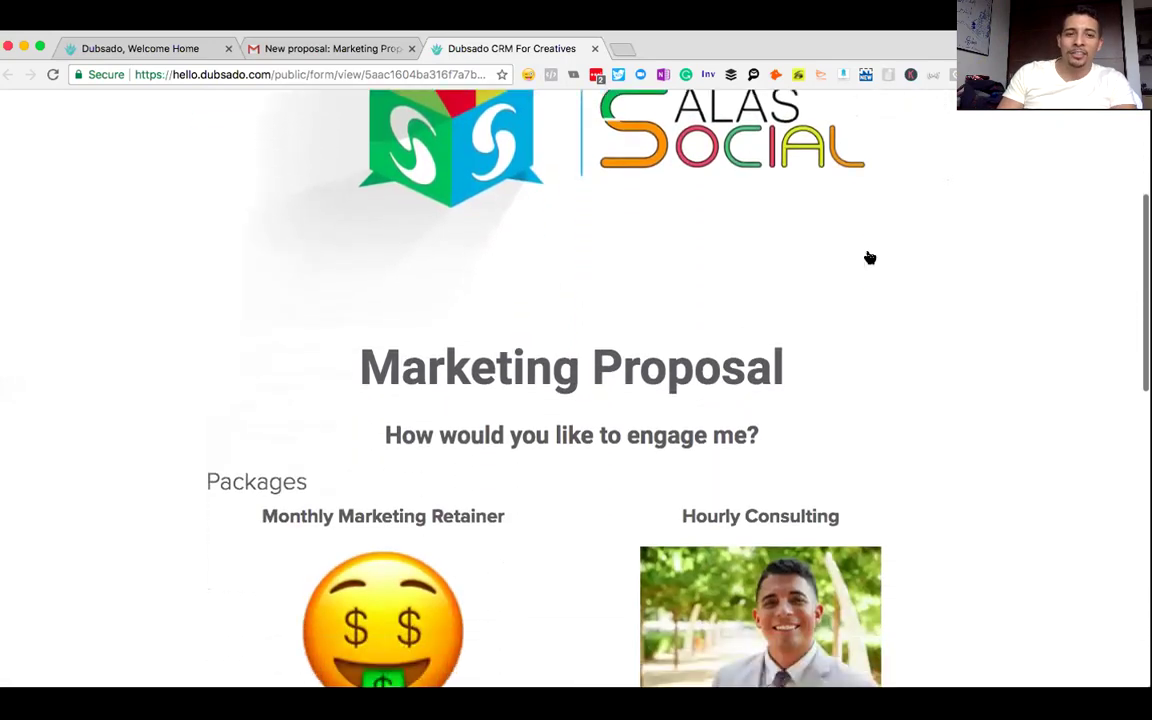
scroll(869, 258, "down", 2)
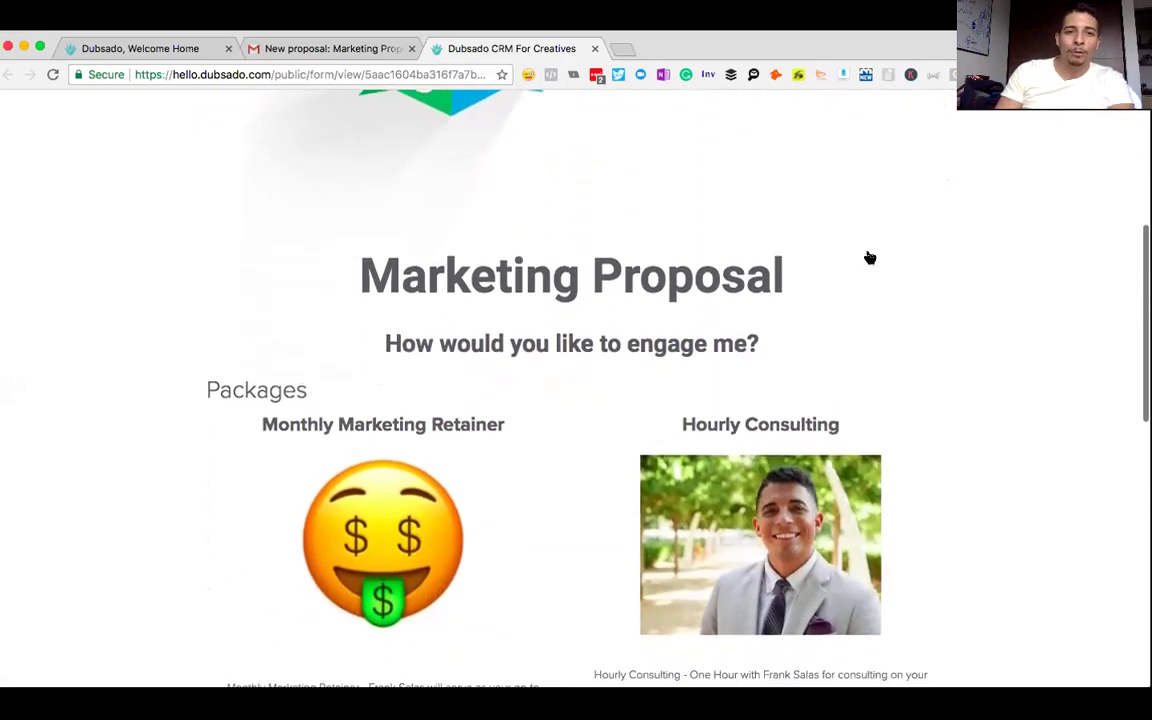
scroll(869, 258, "down", 5)
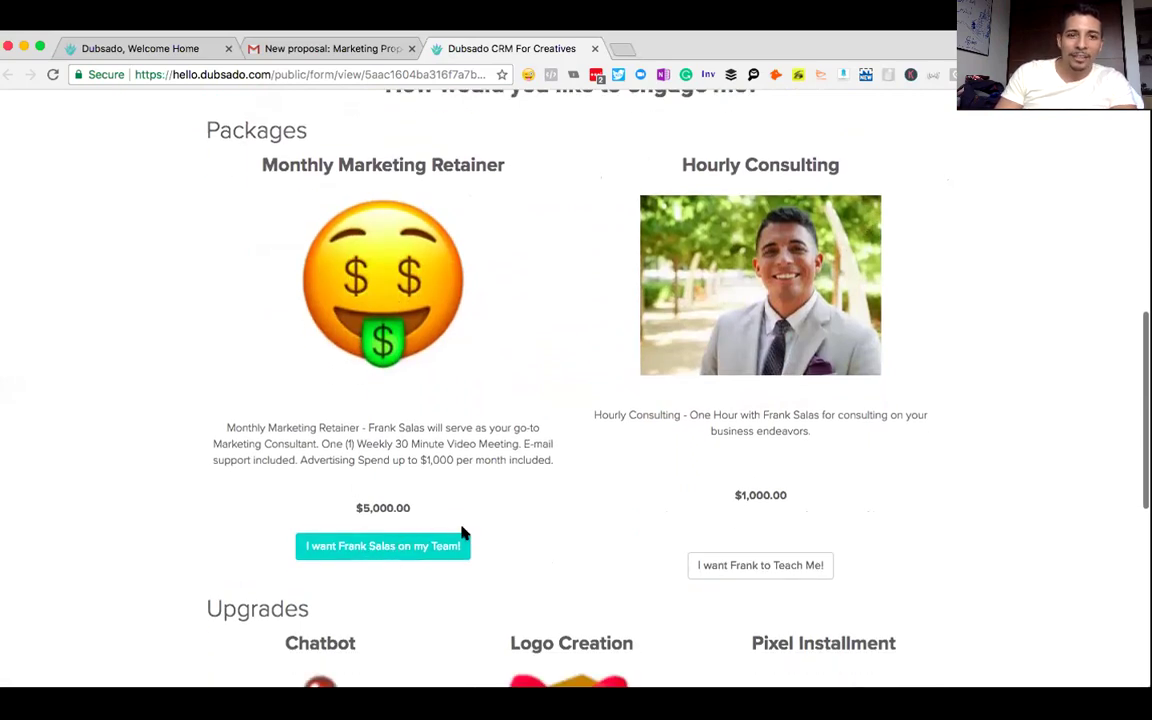
scroll(998, 481, "down", 8)
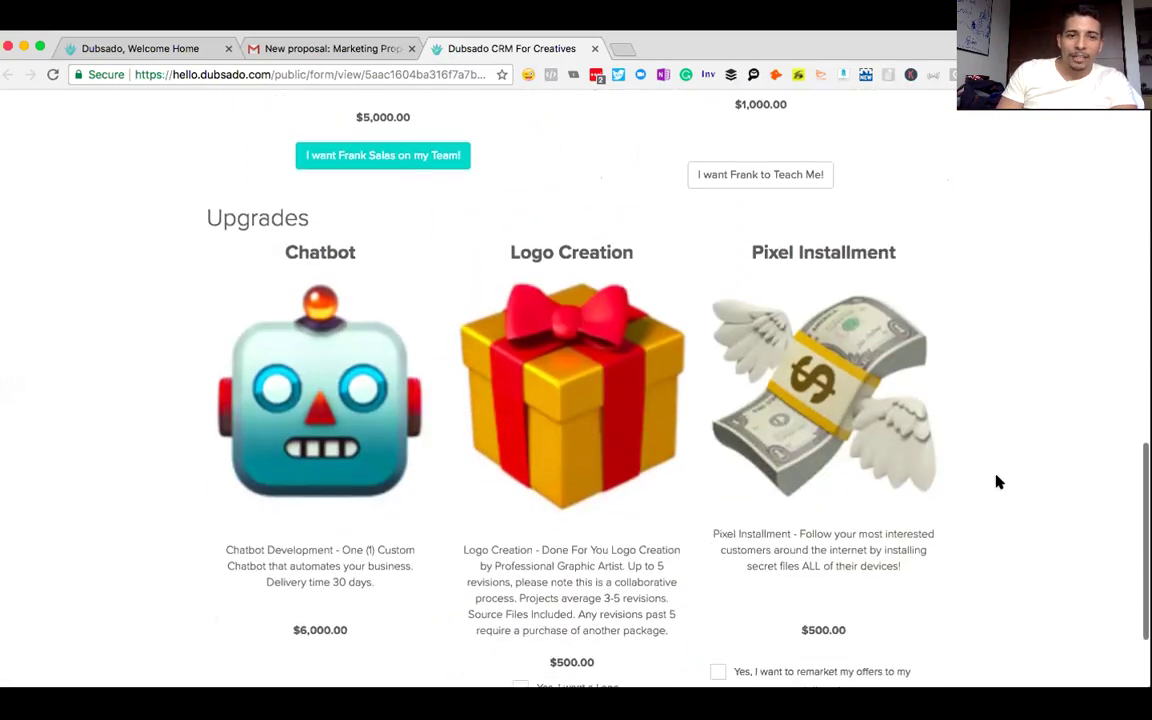
scroll(998, 481, "down", 2)
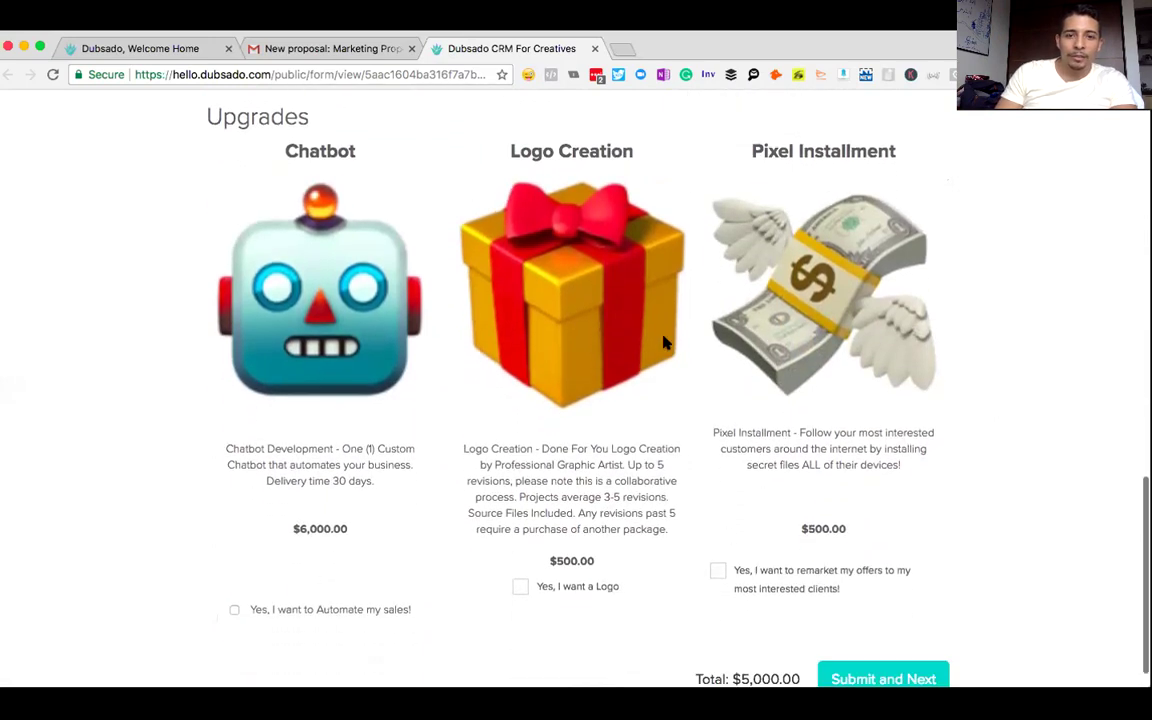
scroll(663, 343, "down", 1)
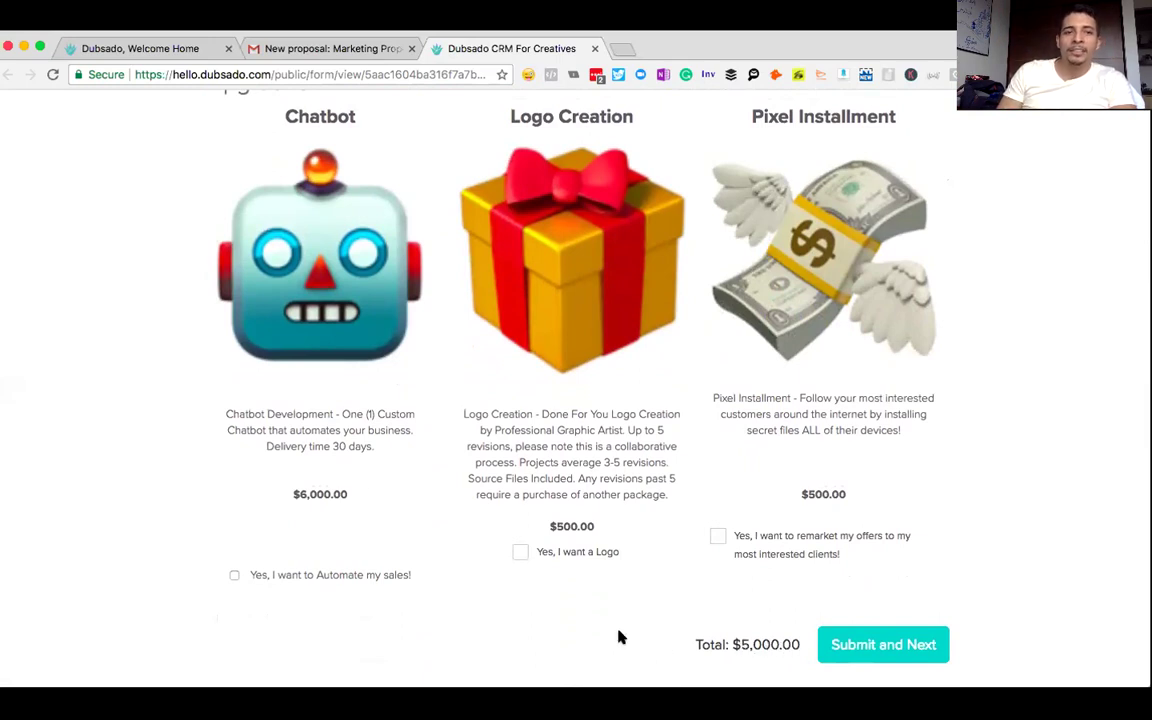
left_click(234, 578)
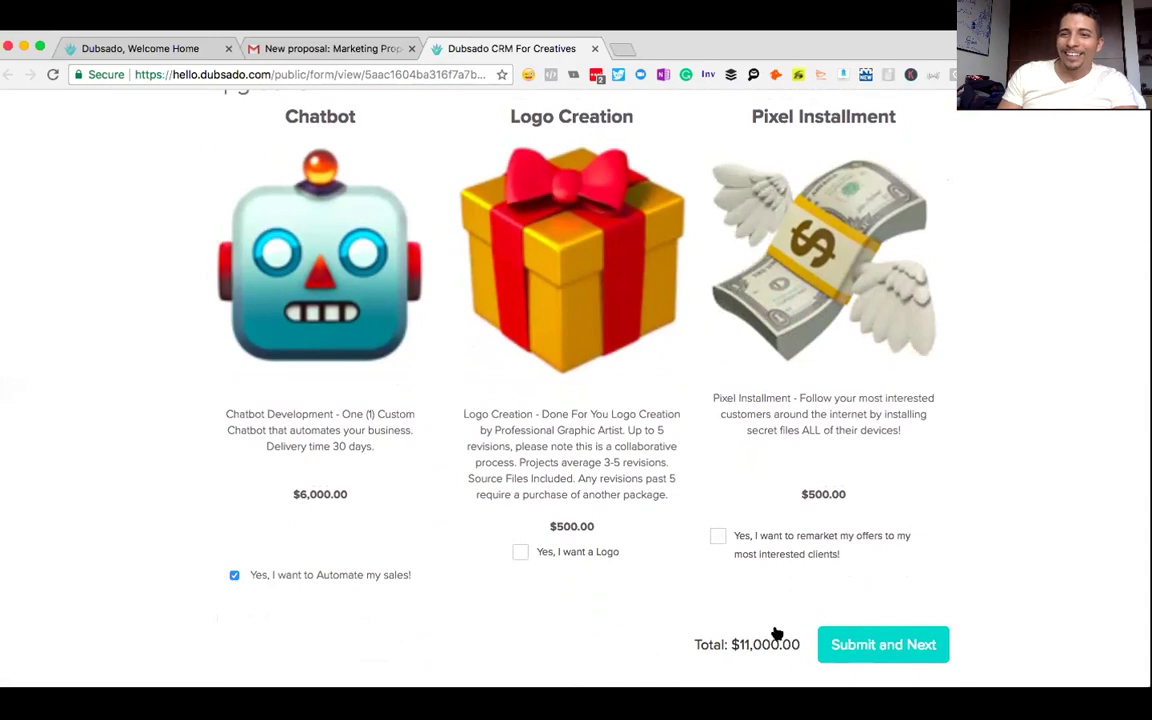
left_click(520, 552)
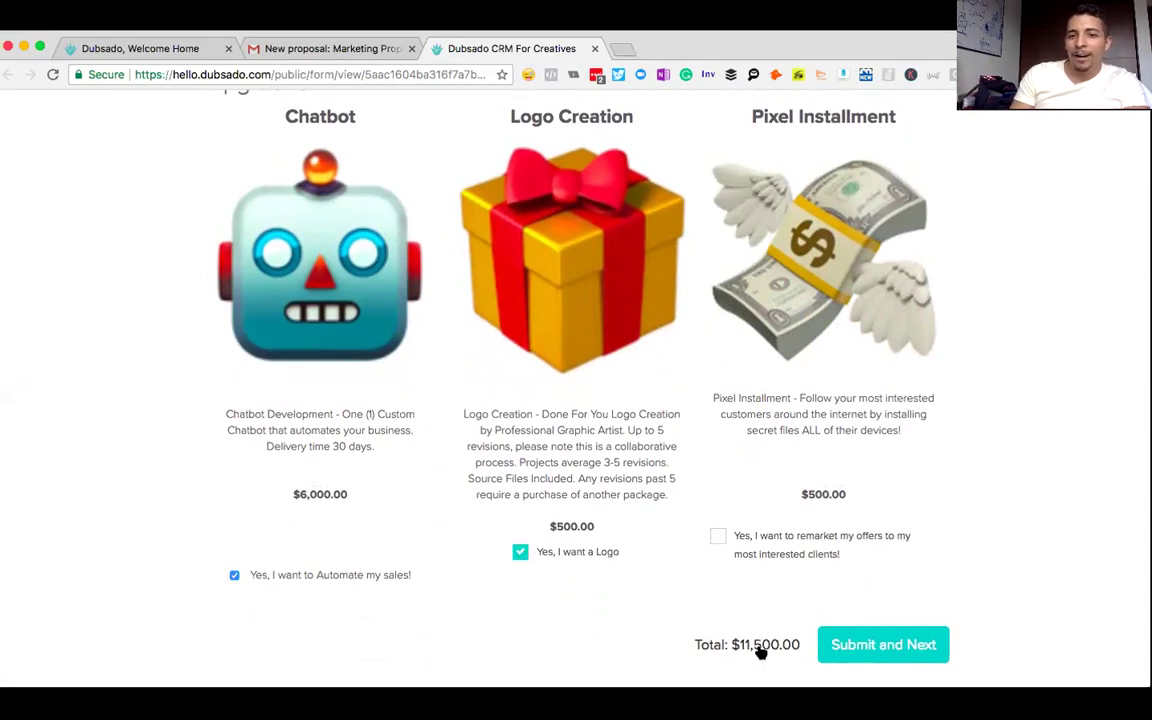
left_click(716, 536)
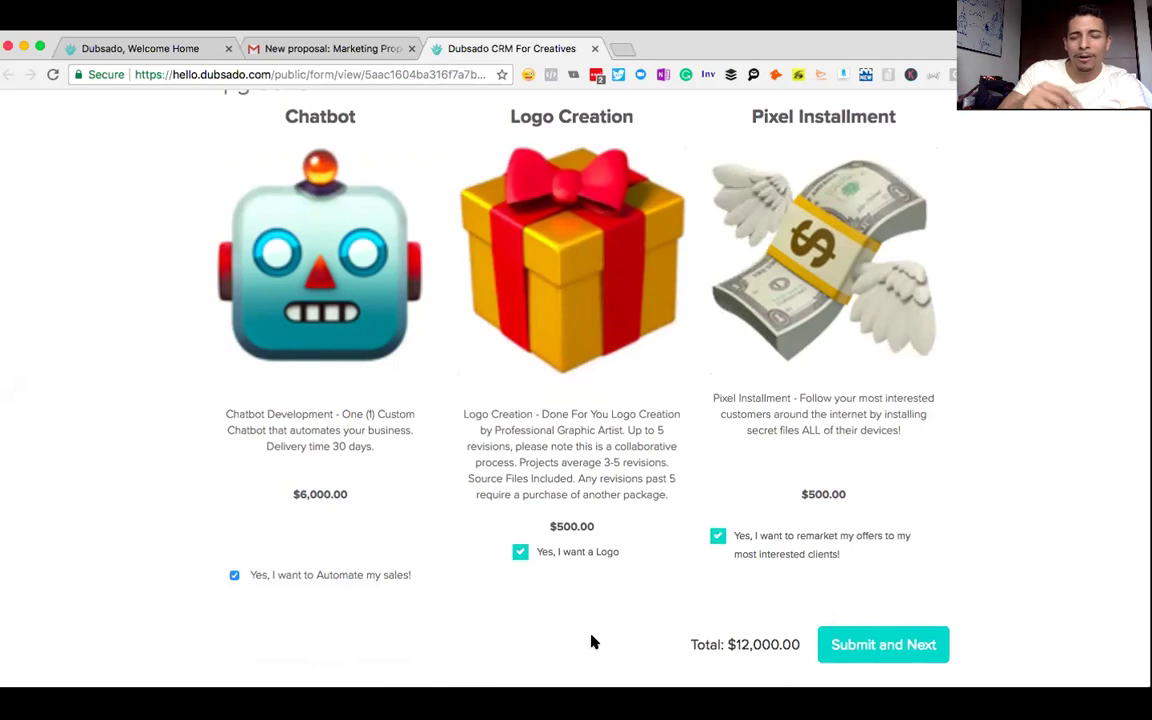
left_click(853, 645)
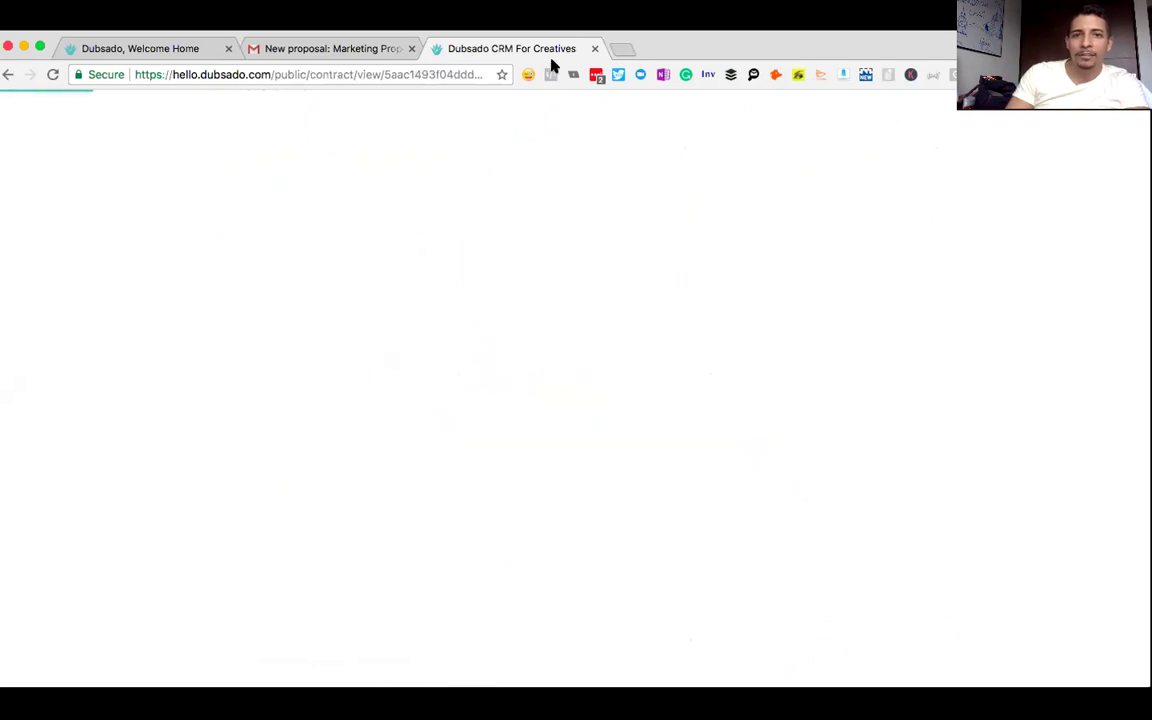
scroll(797, 134, "down", 1)
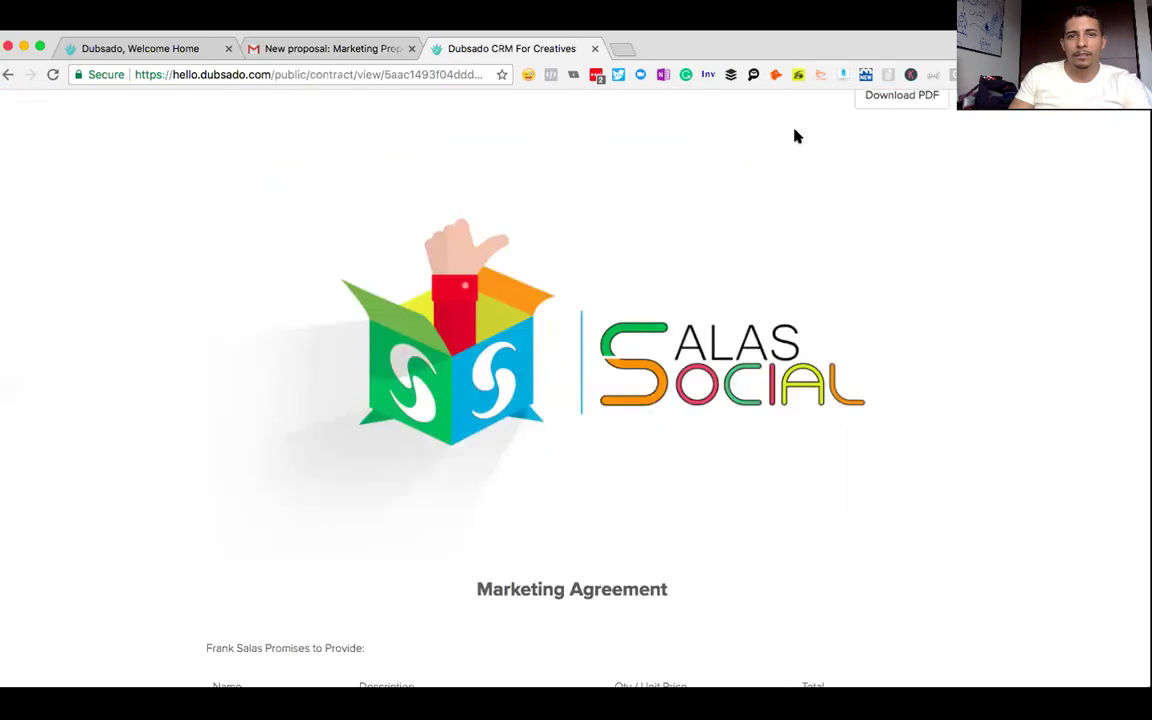
scroll(858, 184, "down", 1)
scroll(858, 184, "up", 2)
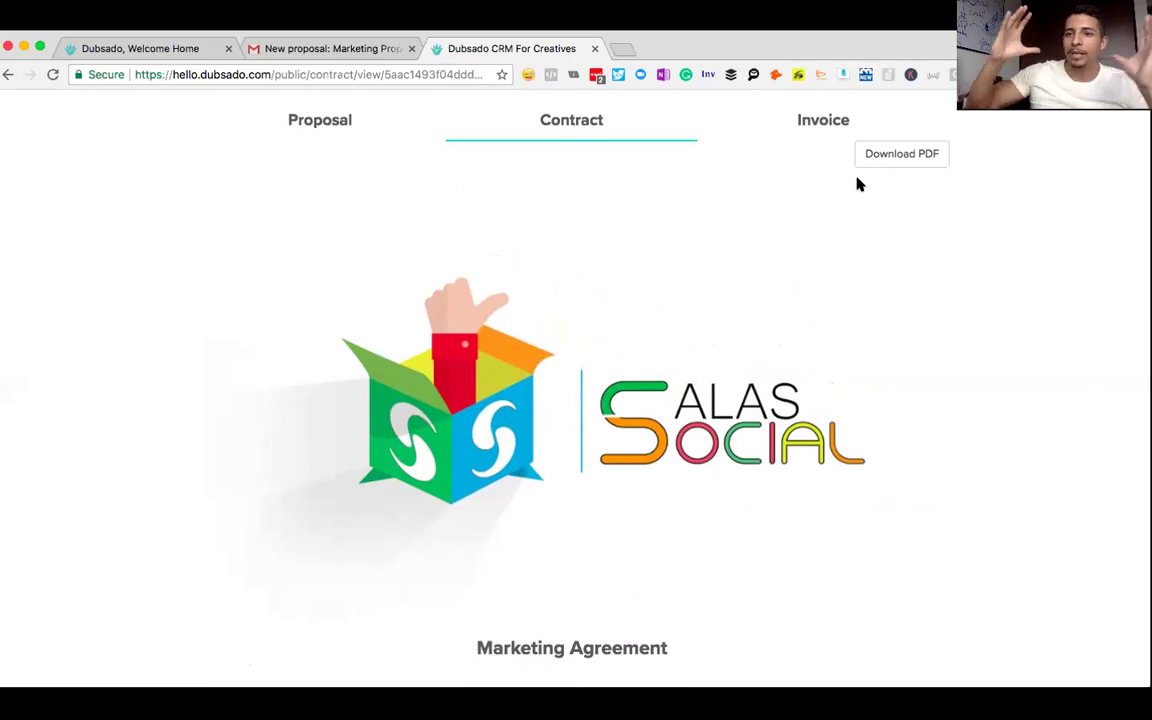
scroll(858, 184, "down", 5)
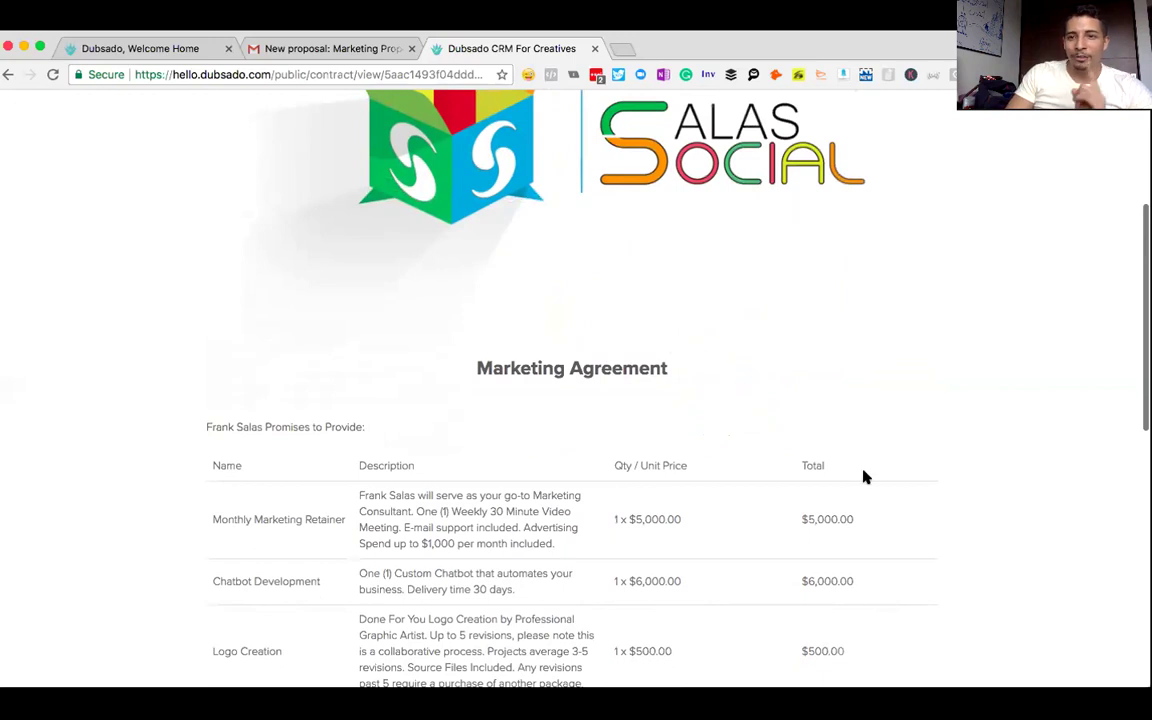
scroll(861, 470, "down", 3)
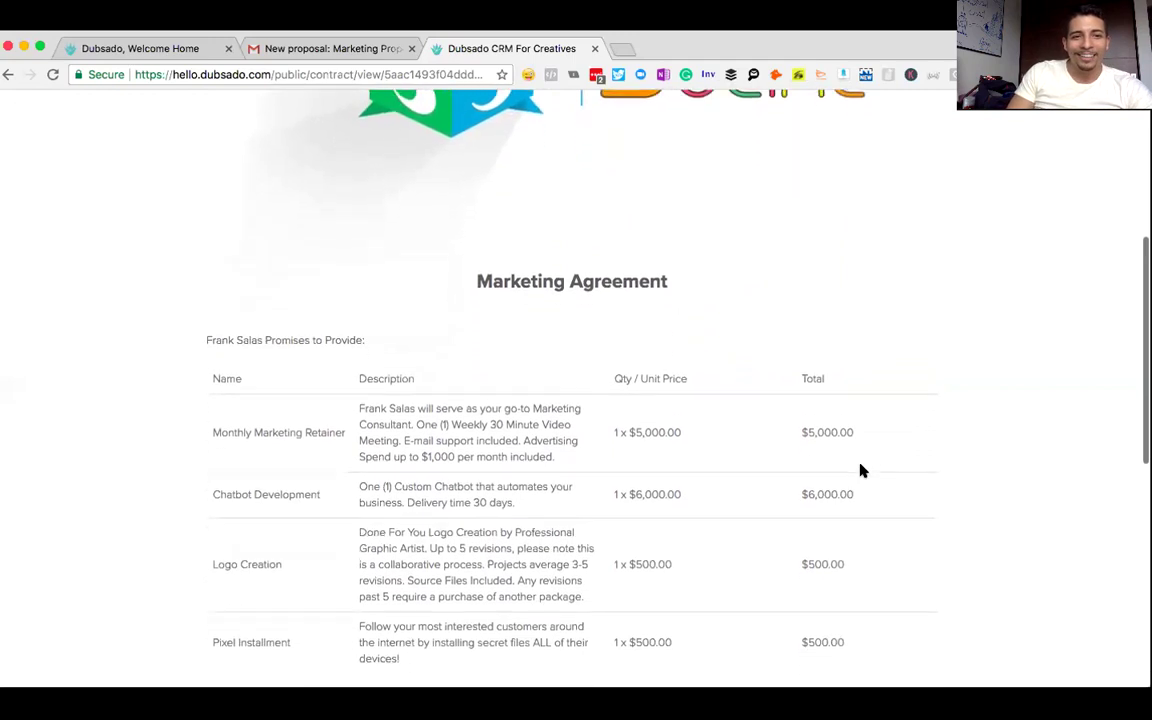
scroll(862, 470, "down", 1)
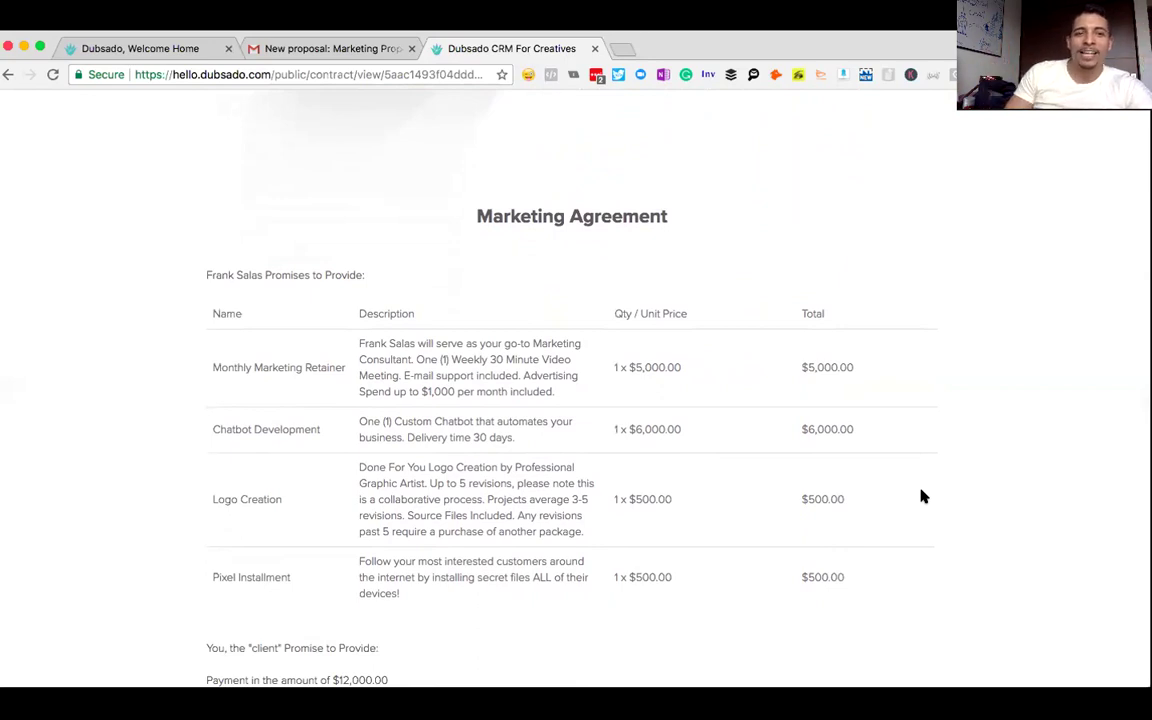
left_click_drag(338, 366, 211, 367)
left_click(549, 393)
left_click_drag(556, 393, 358, 346)
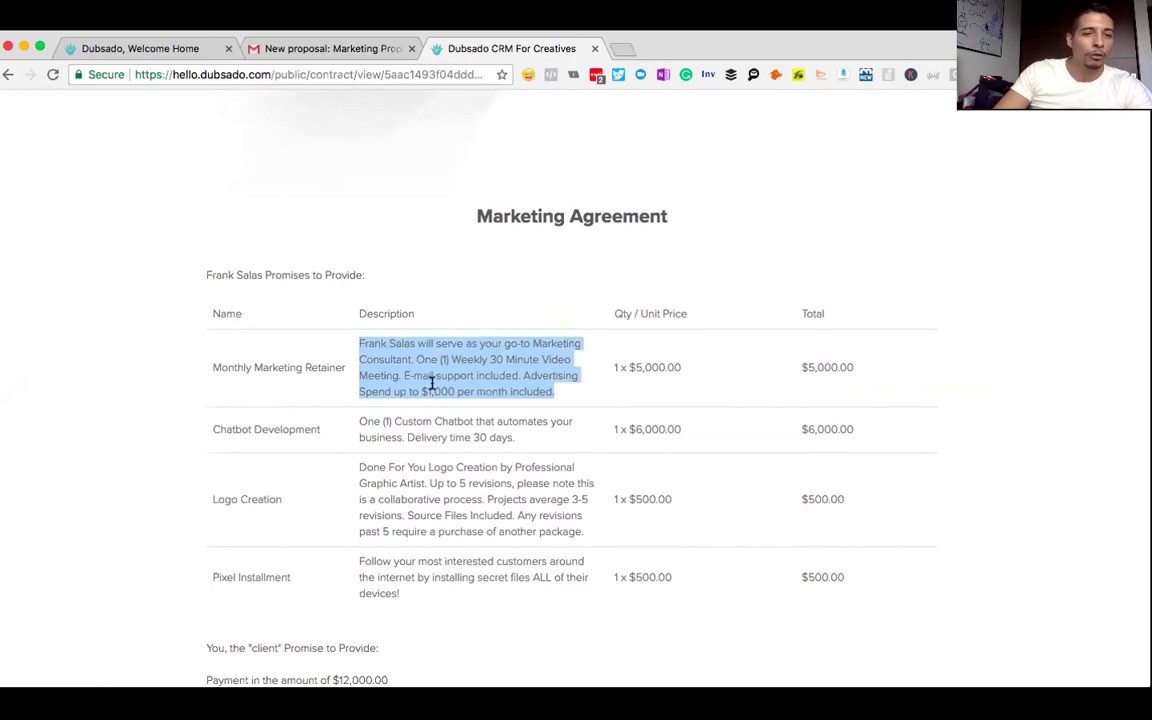
scroll(87, 362, "down", 5)
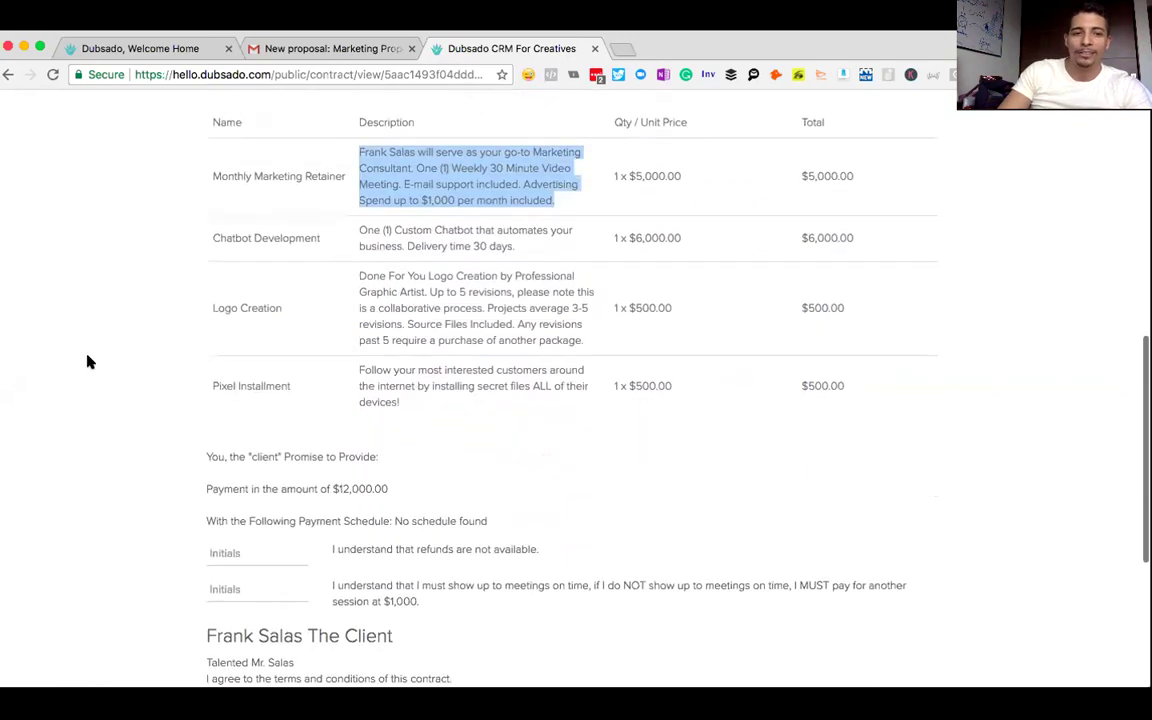
scroll(87, 362, "up", 4)
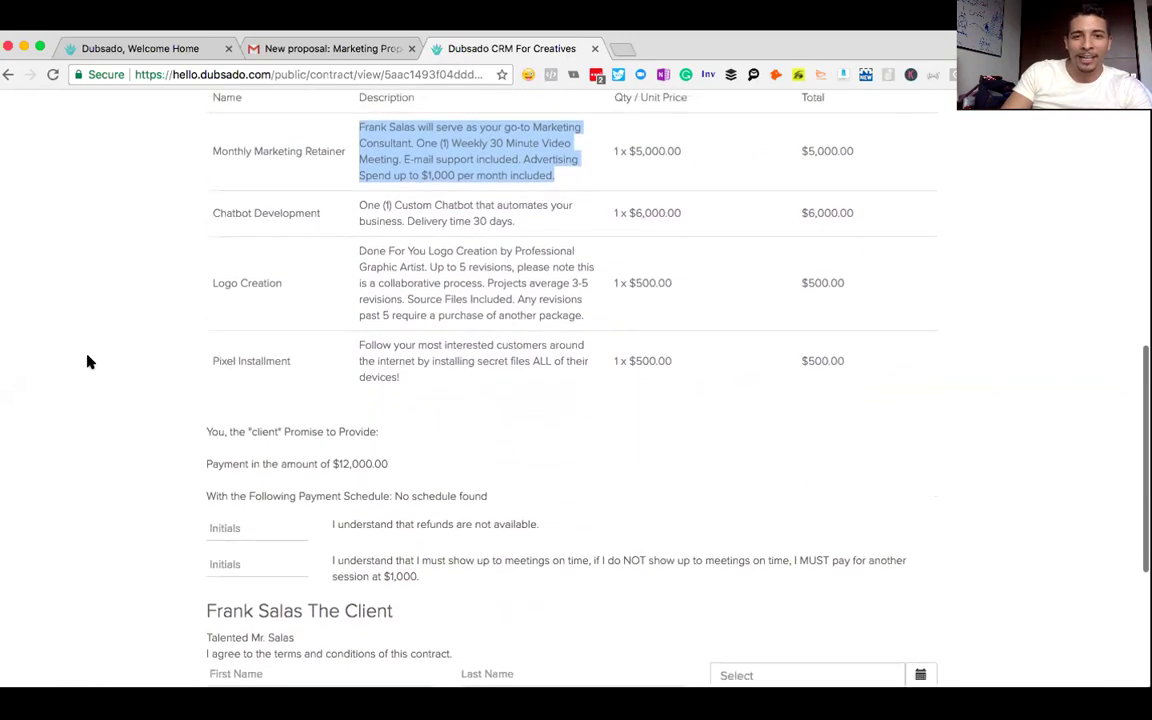
left_click_drag(390, 660, 205, 660)
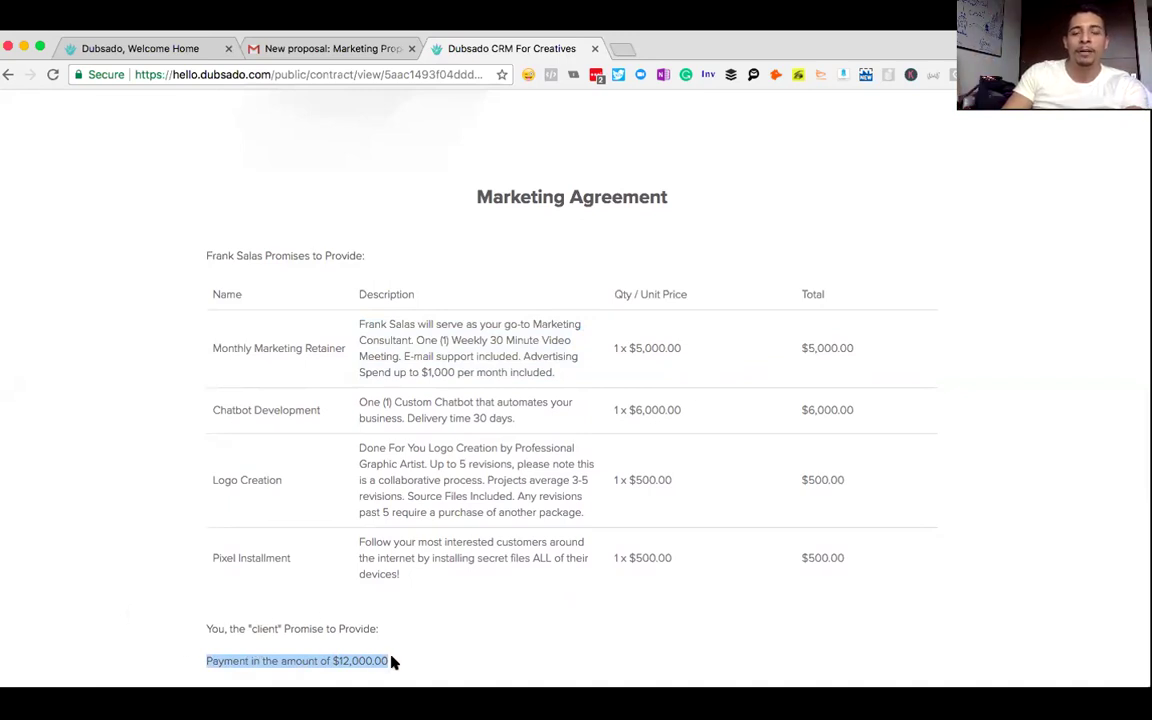
left_click(658, 497)
scroll(660, 496, "down", 5)
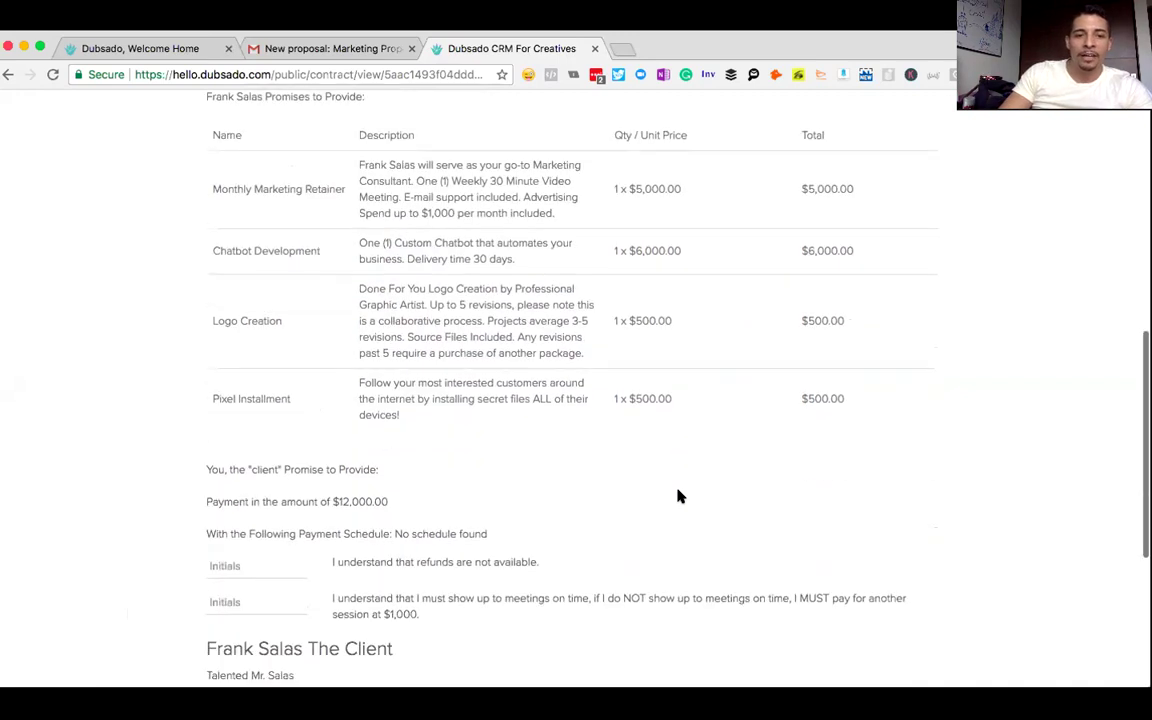
left_click_drag(493, 457, 140, 459)
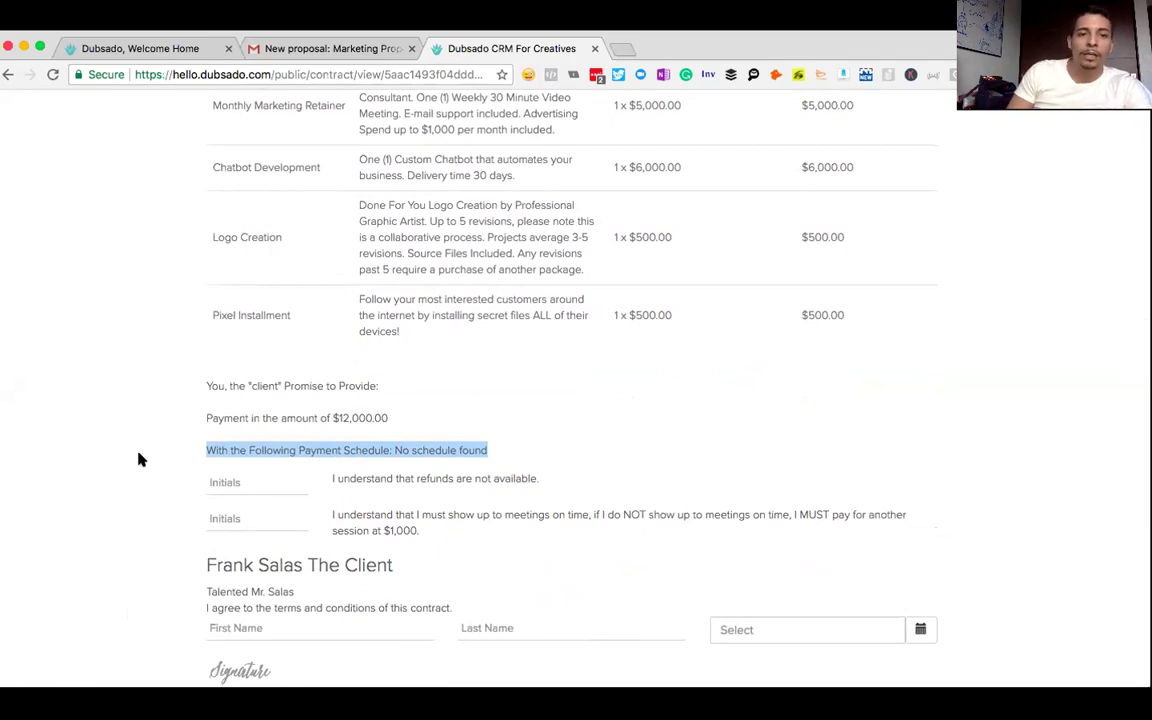
scroll(140, 459, "down", 5)
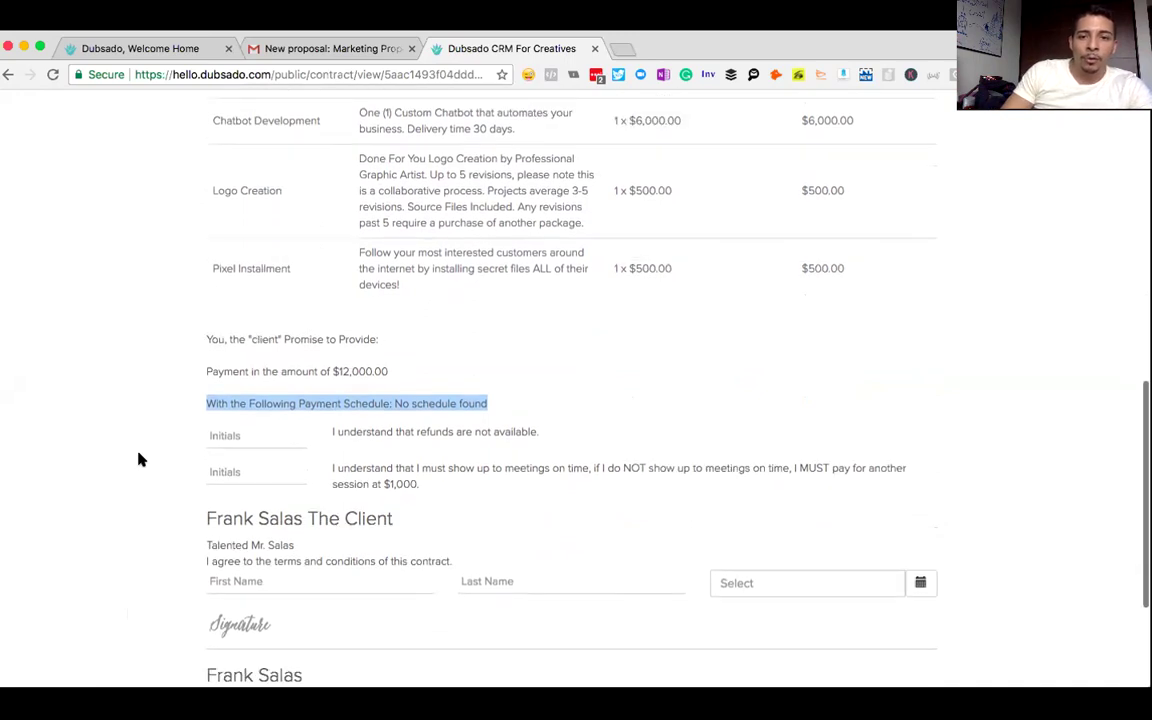
left_click(224, 260)
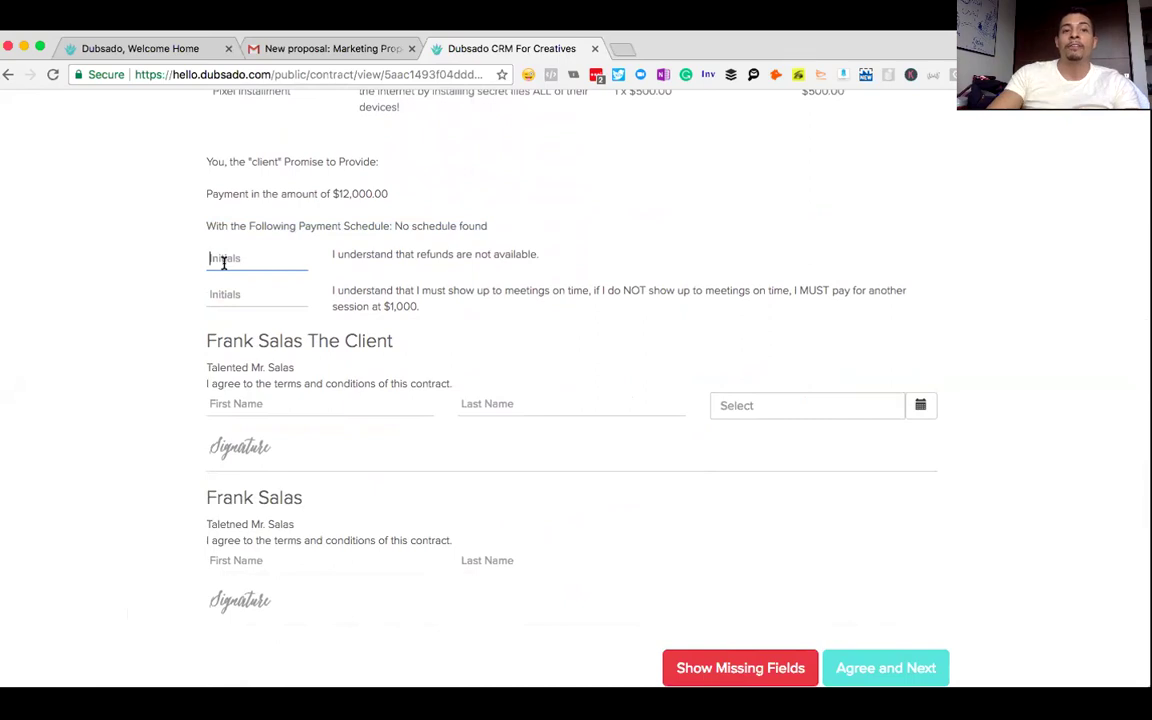
- Fill in both contract initials fields and the client's first and last name
type("FSJ")
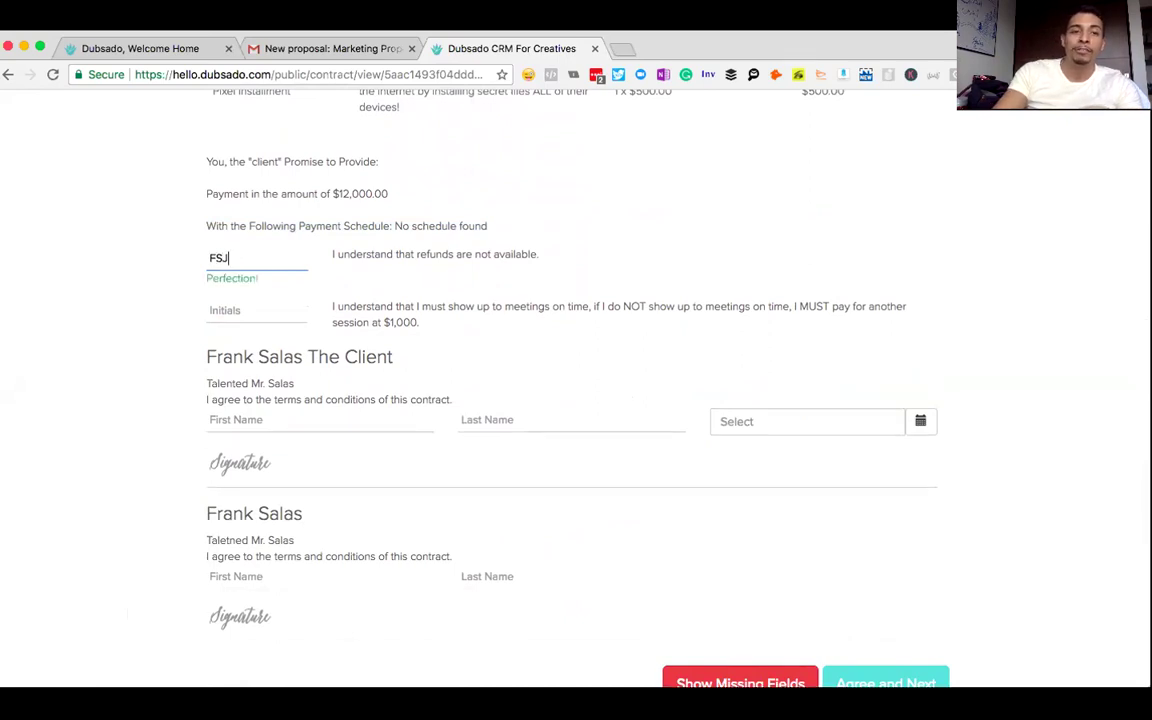
key("Tab")
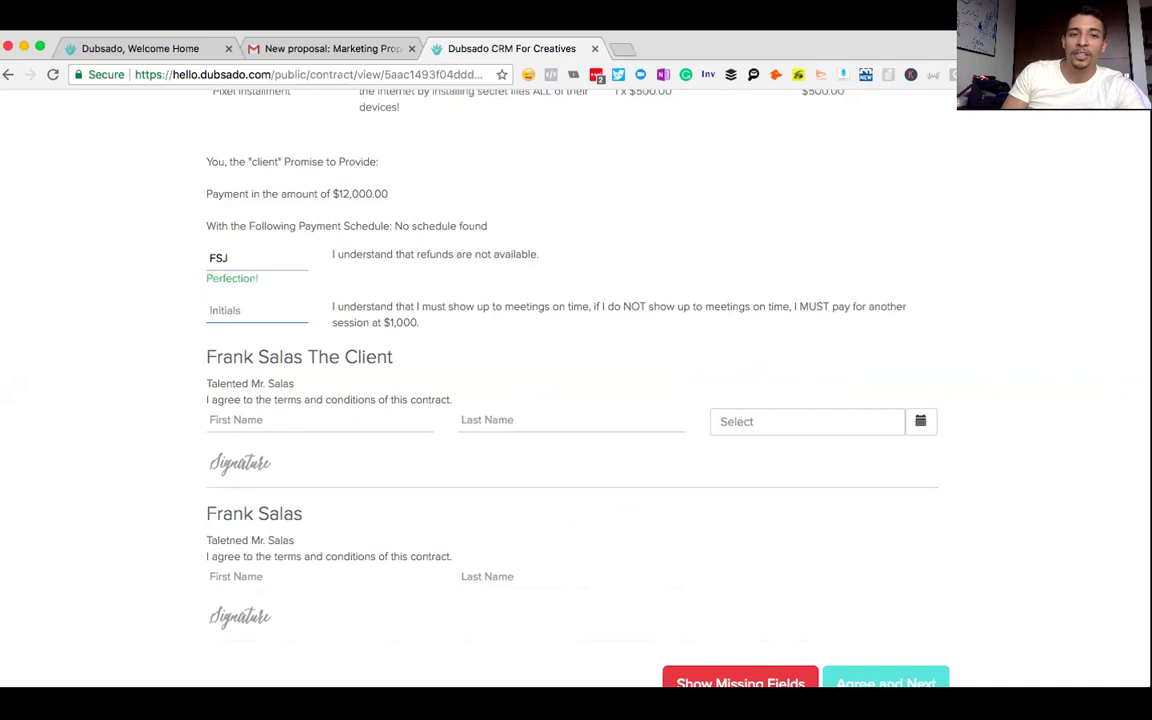
type("FSJ")
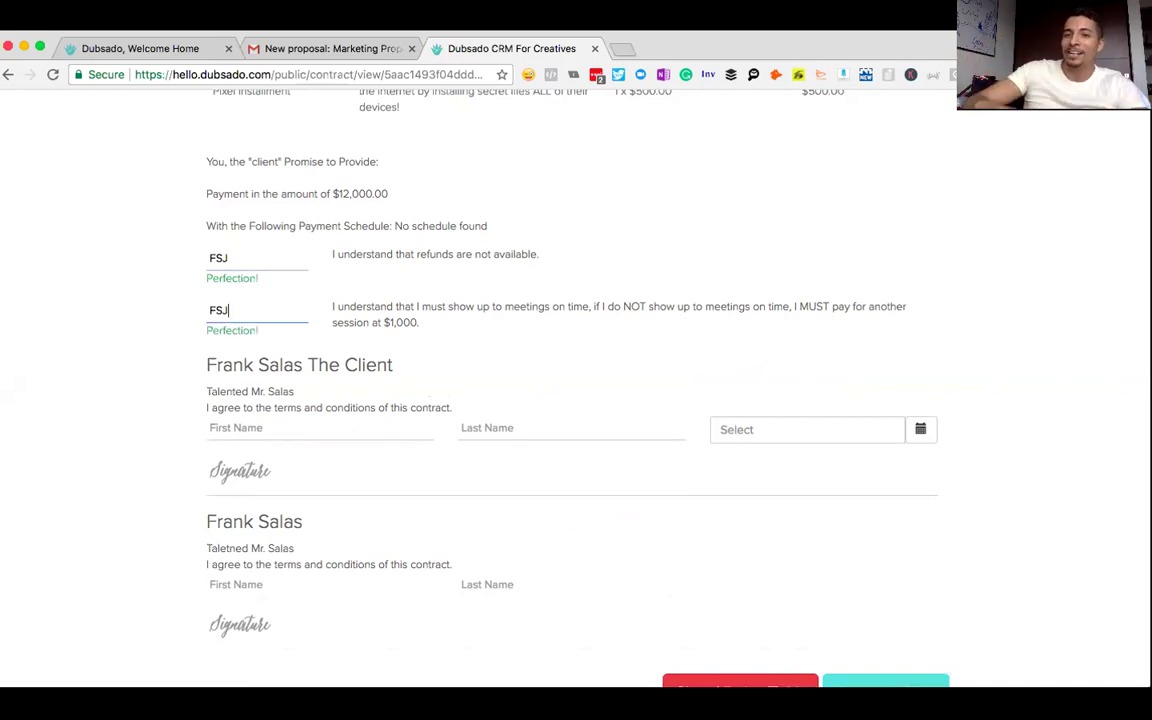
left_click(248, 427)
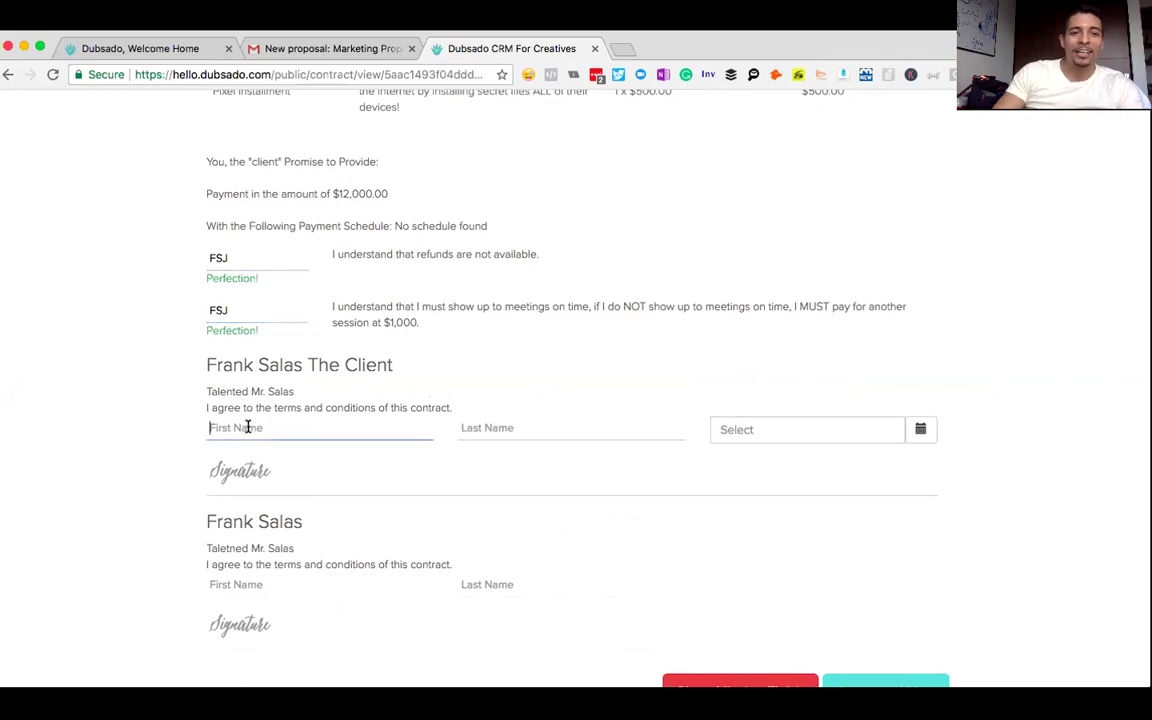
key("Tab")
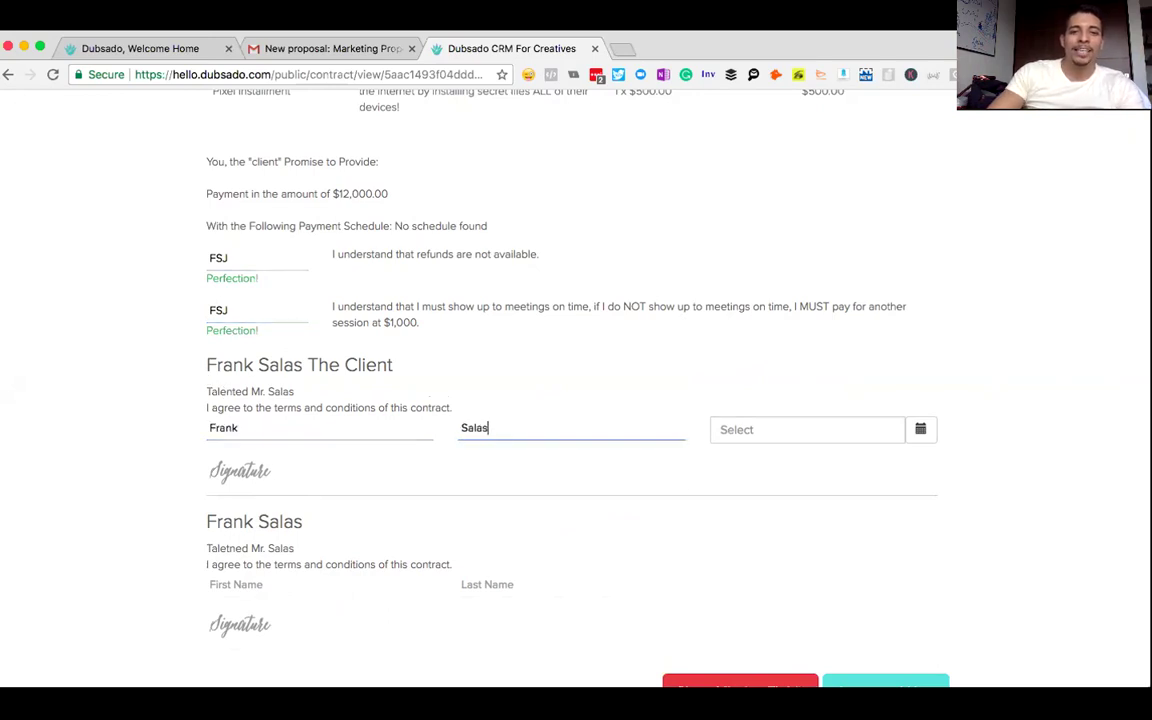
- Set the signing date to March 16, 2018, sign with the client's name, and agree
left_click(753, 440)
left_click(921, 431)
left_click(919, 431)
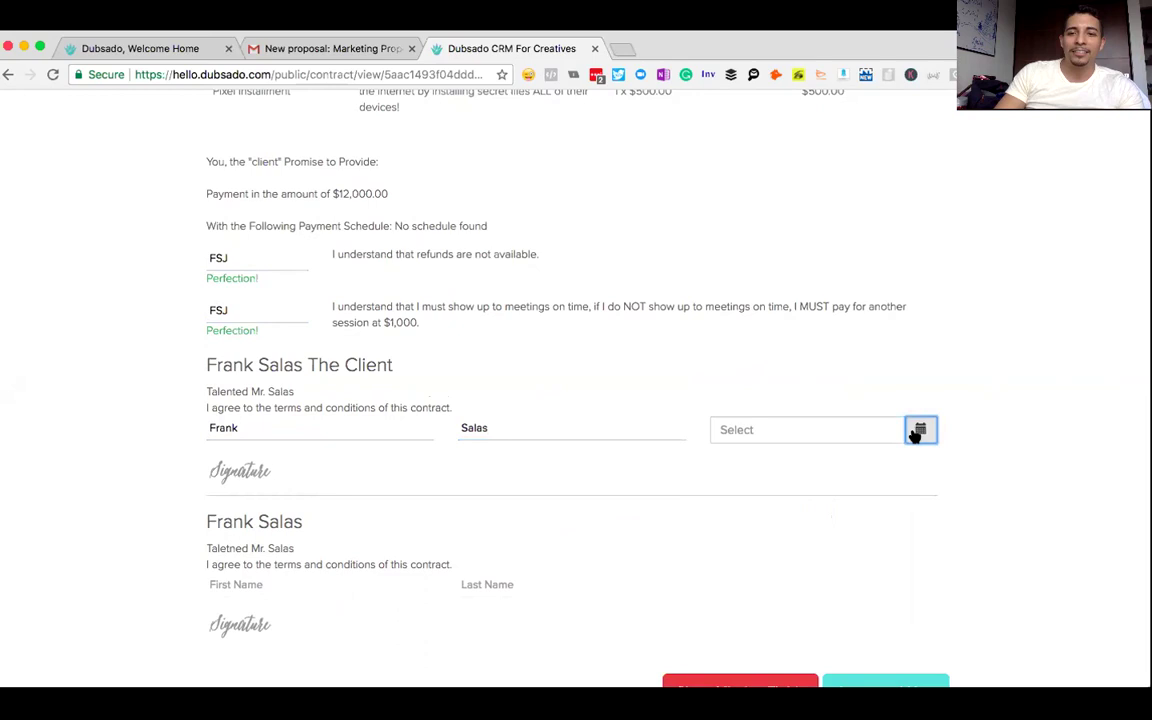
left_click(847, 422)
left_click(864, 538)
left_click(257, 474)
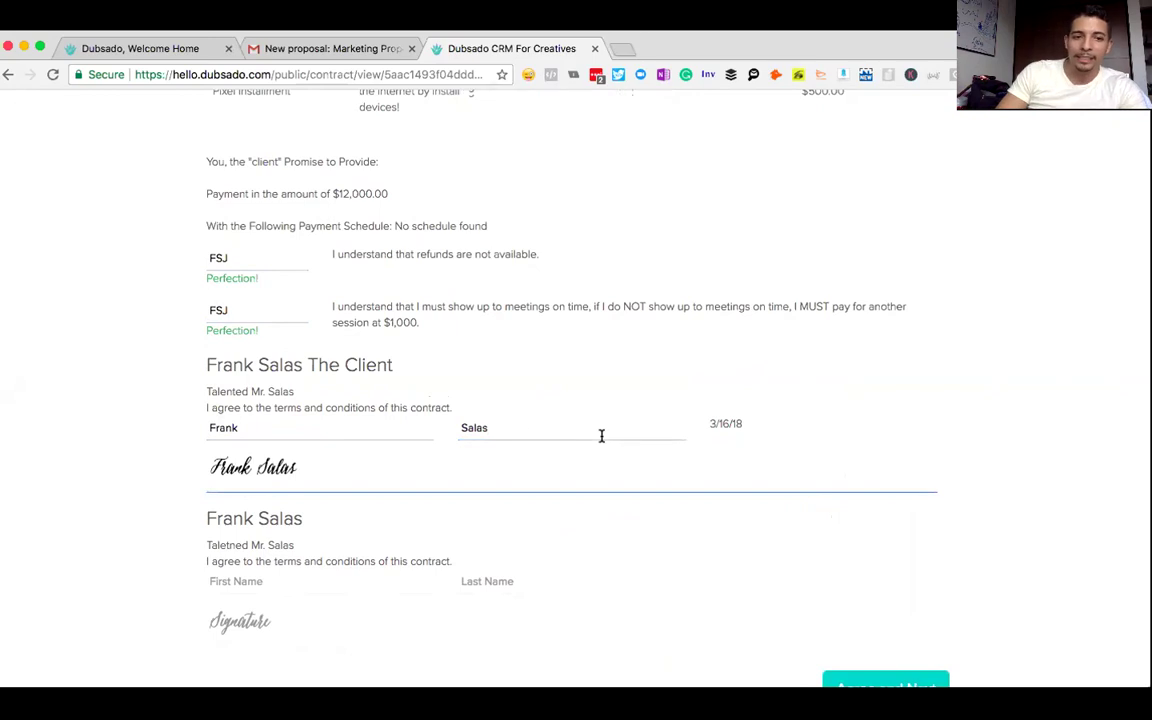
scroll(903, 600, "down", 1)
left_click(867, 640)
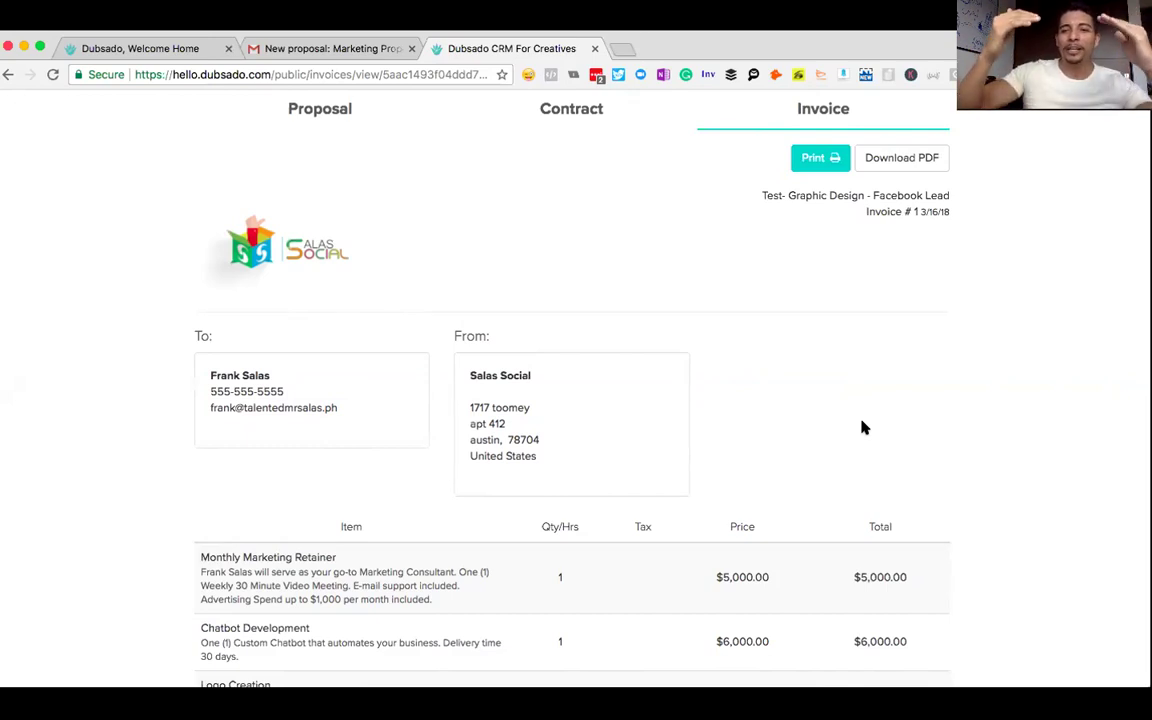
- Review the $12,000.00 invoice's line items and remainder, then switch to the Dubsado login tab
scroll(864, 428, "down", 5)
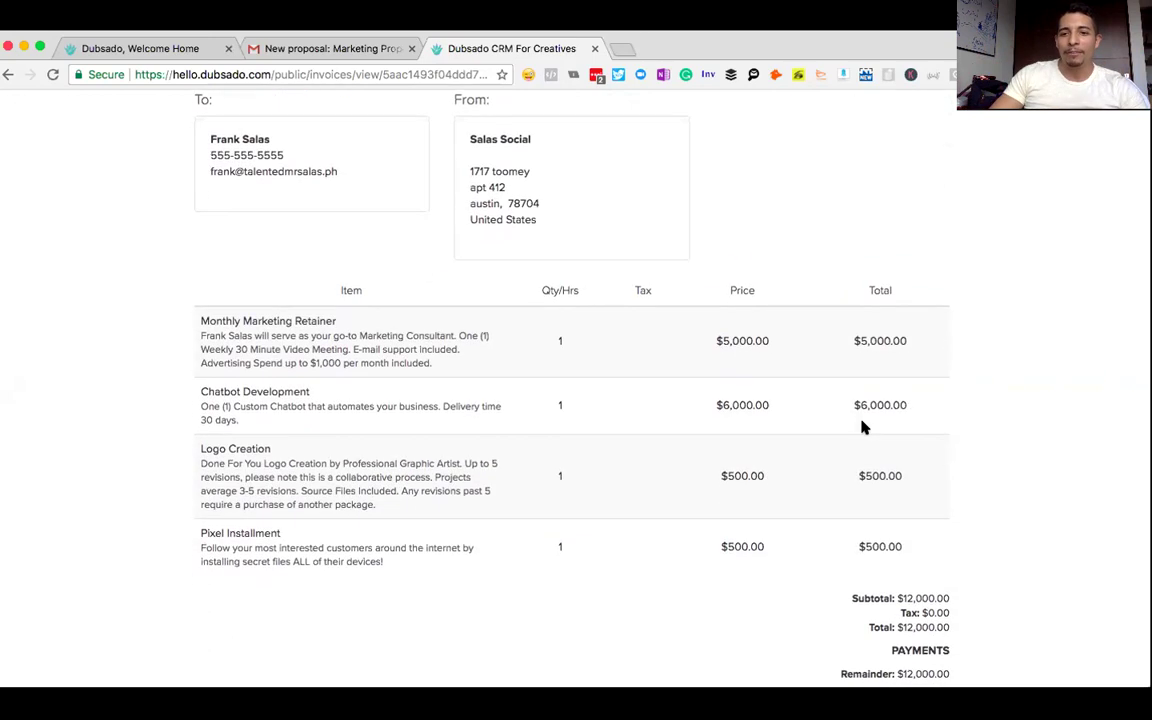
right_click(884, 545)
left_click(776, 537)
scroll(776, 537, "down", 1)
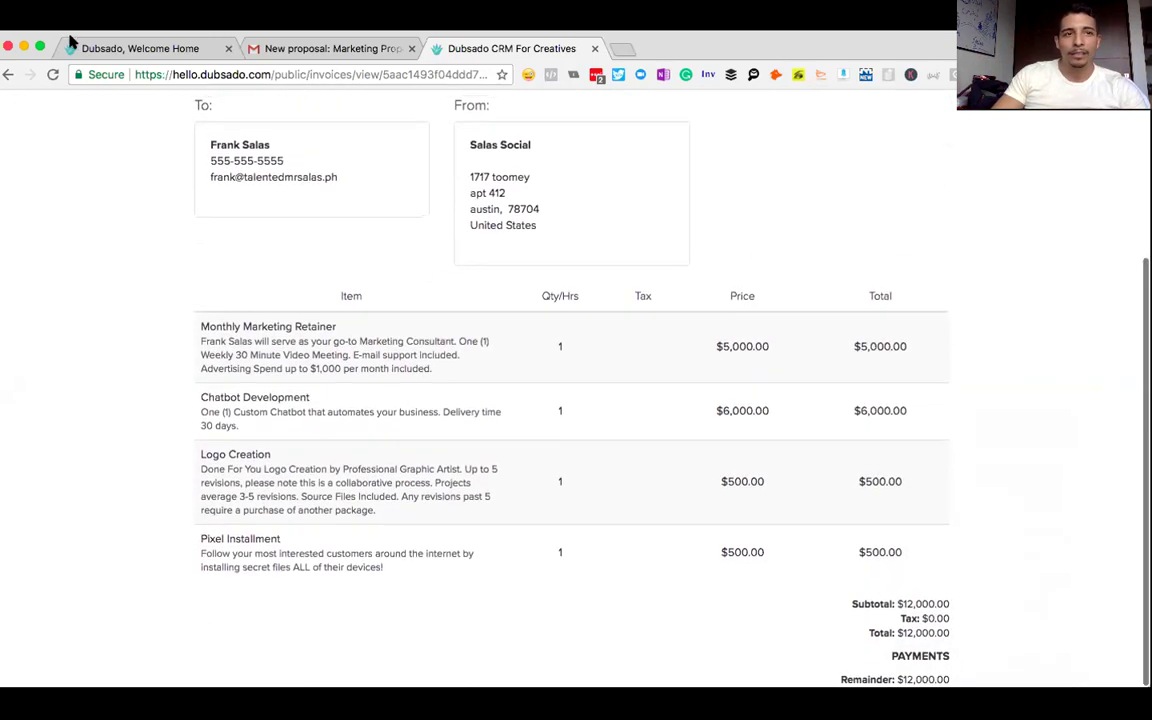
scroll(506, 327, "up", 5)
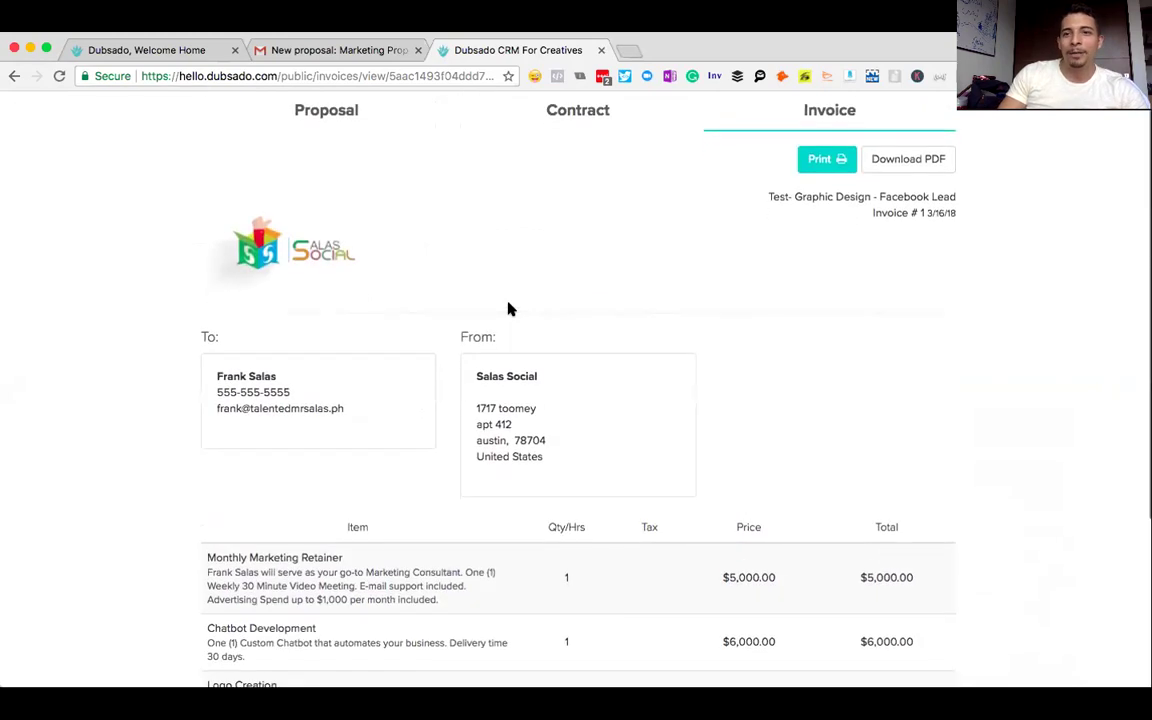
scroll(508, 309, "down", 5)
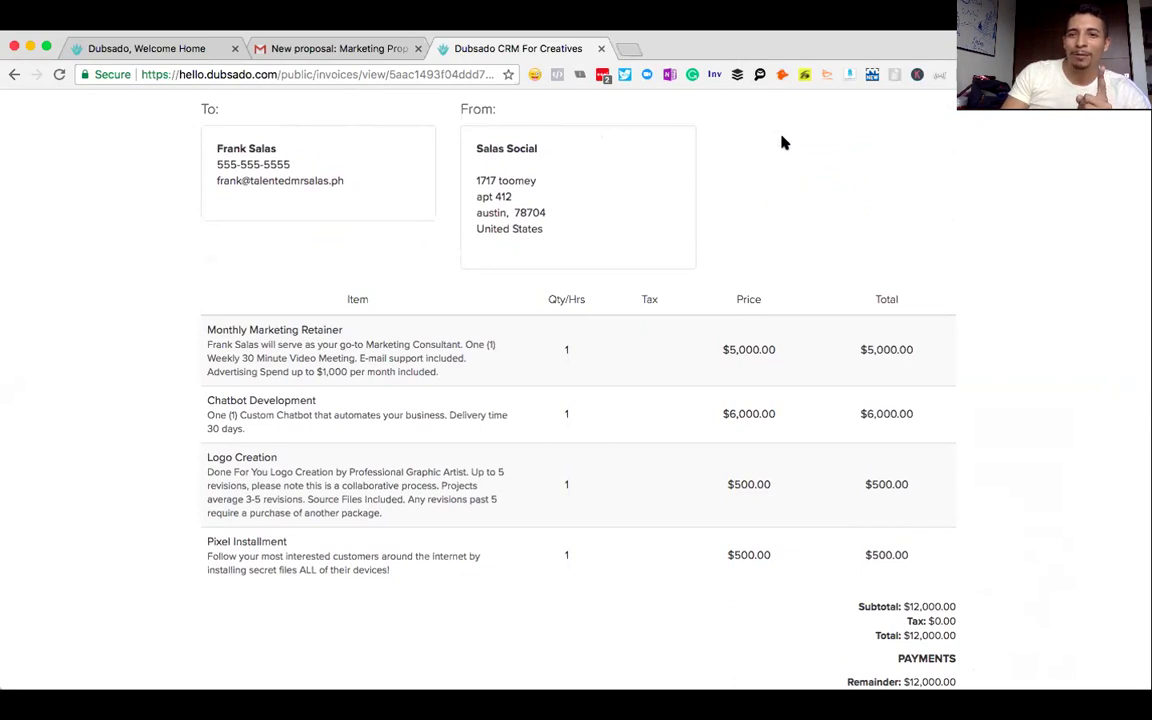
key("super+1")
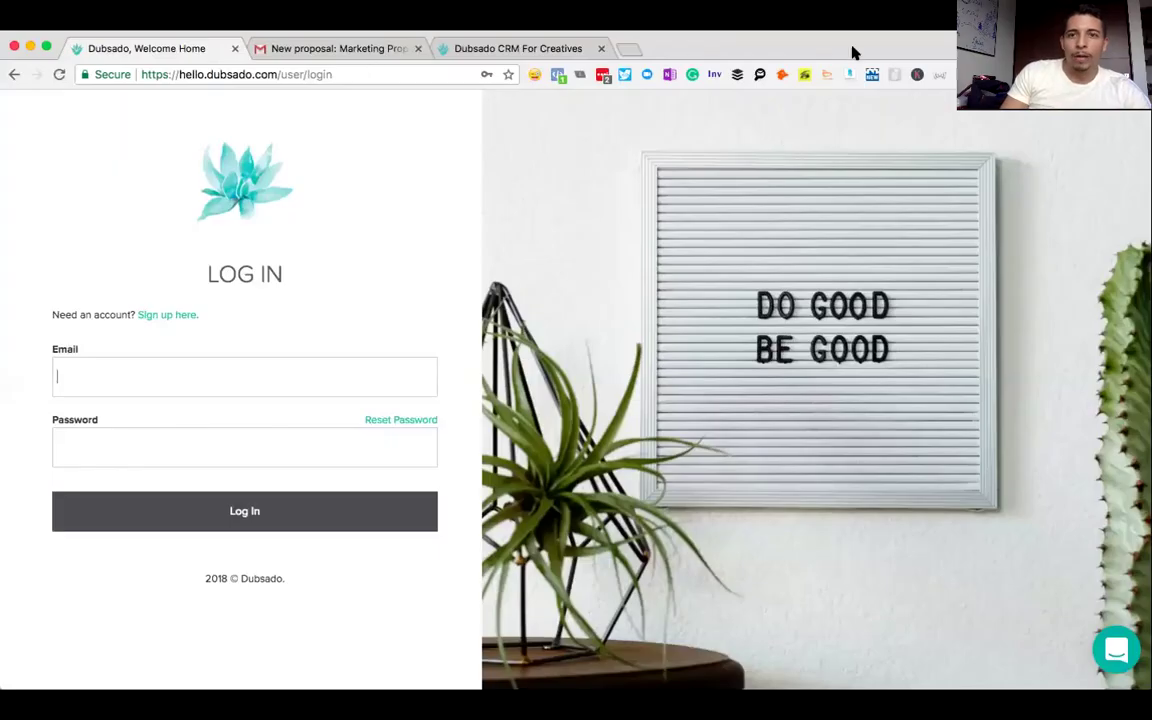
- Log in to Dubsado with the saved email and the account password
left_click(116, 383)
type("fr")
key("Down")
key("Return")
key("Tab")
type("••")
key("BackSpace")
key("BackSpace")
type("••••••")
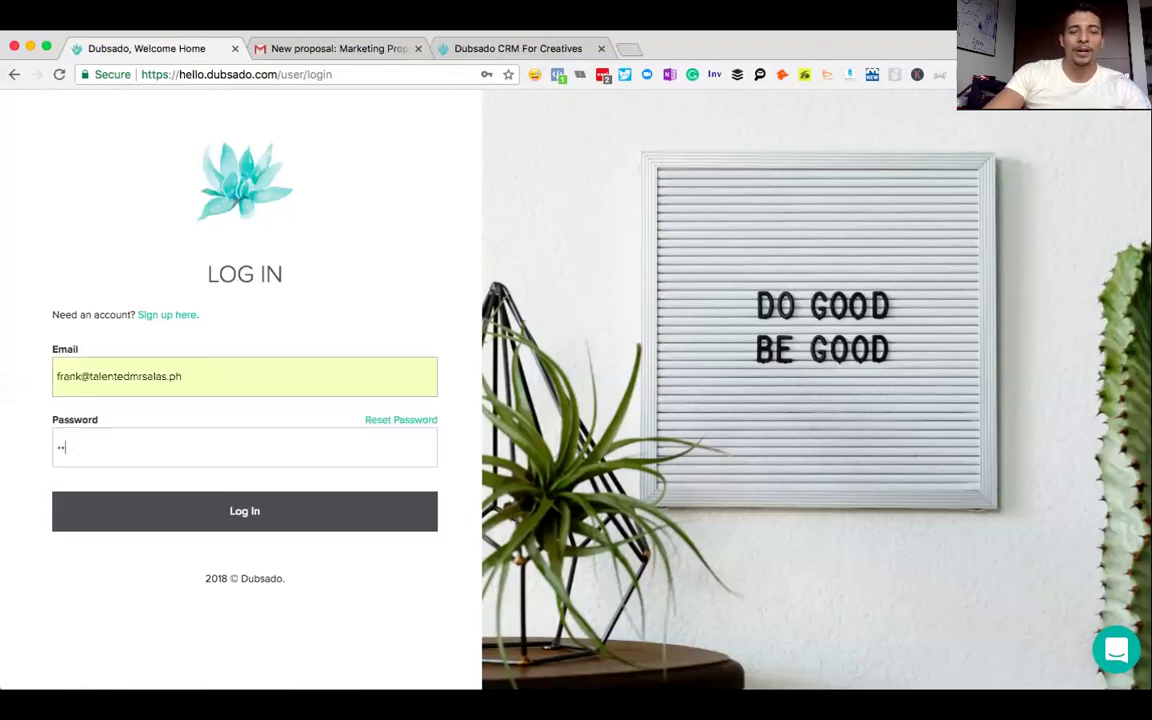
type("••")
key("Return")
left_click(365, 445)
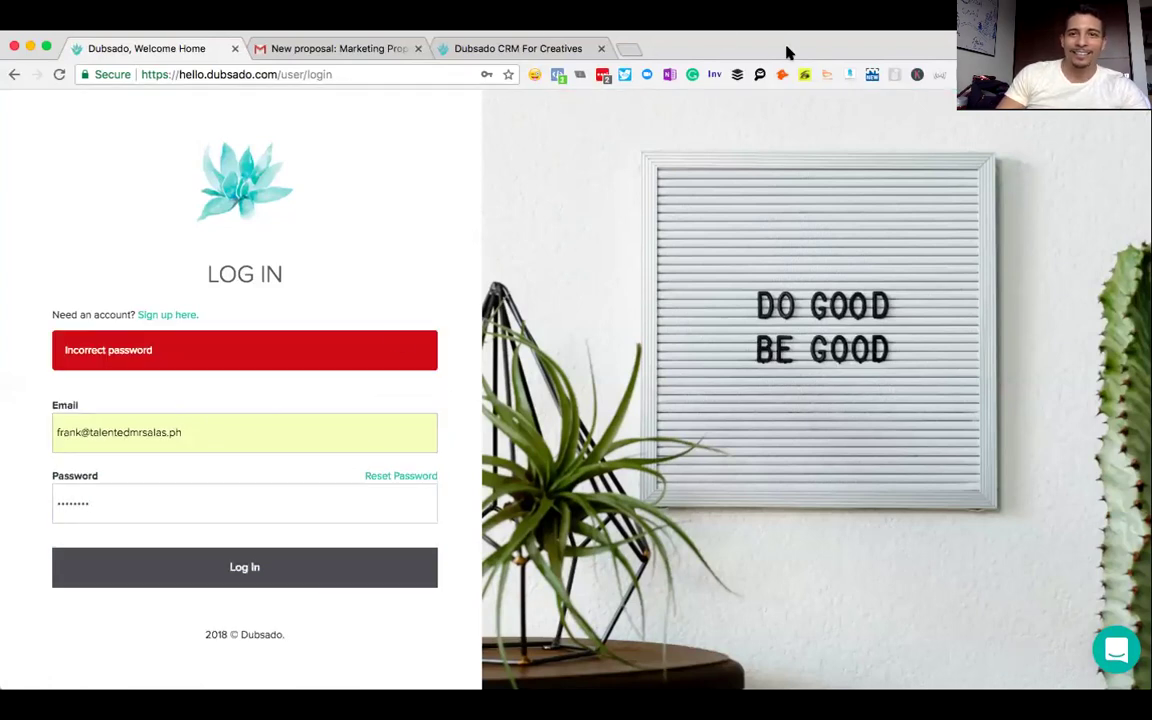
key("Return")
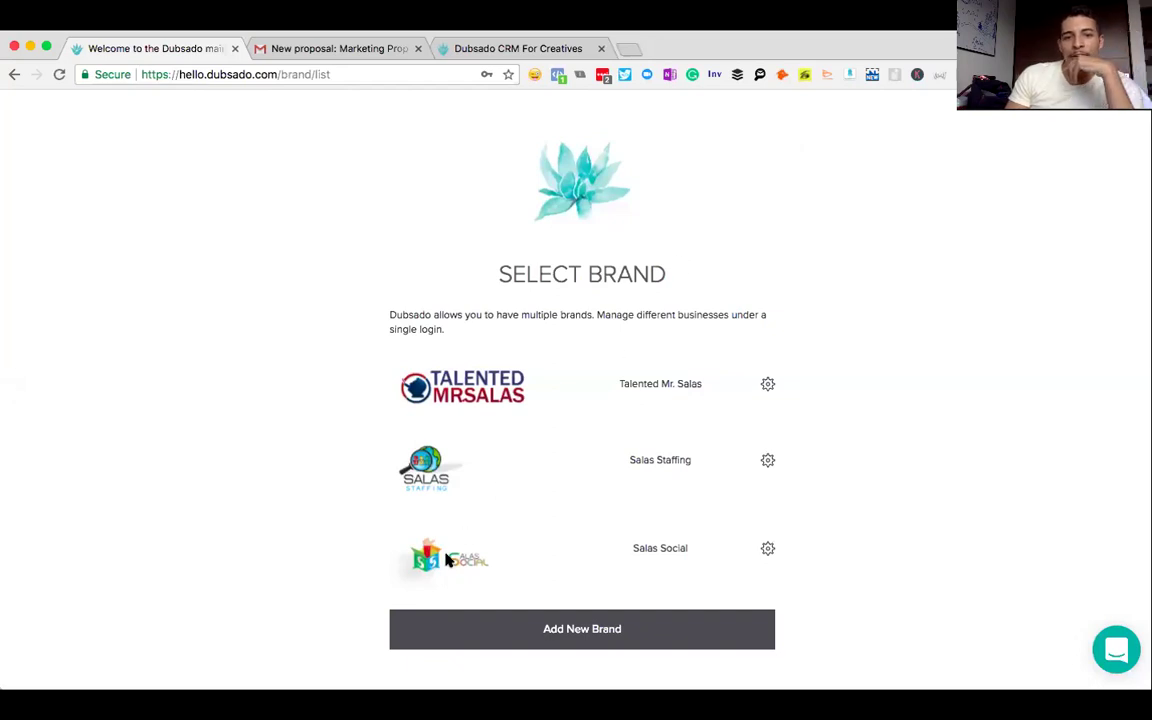
- Open the Salas Social brand, view the signed proposal alert, and return to the dashboard
left_click(700, 550)
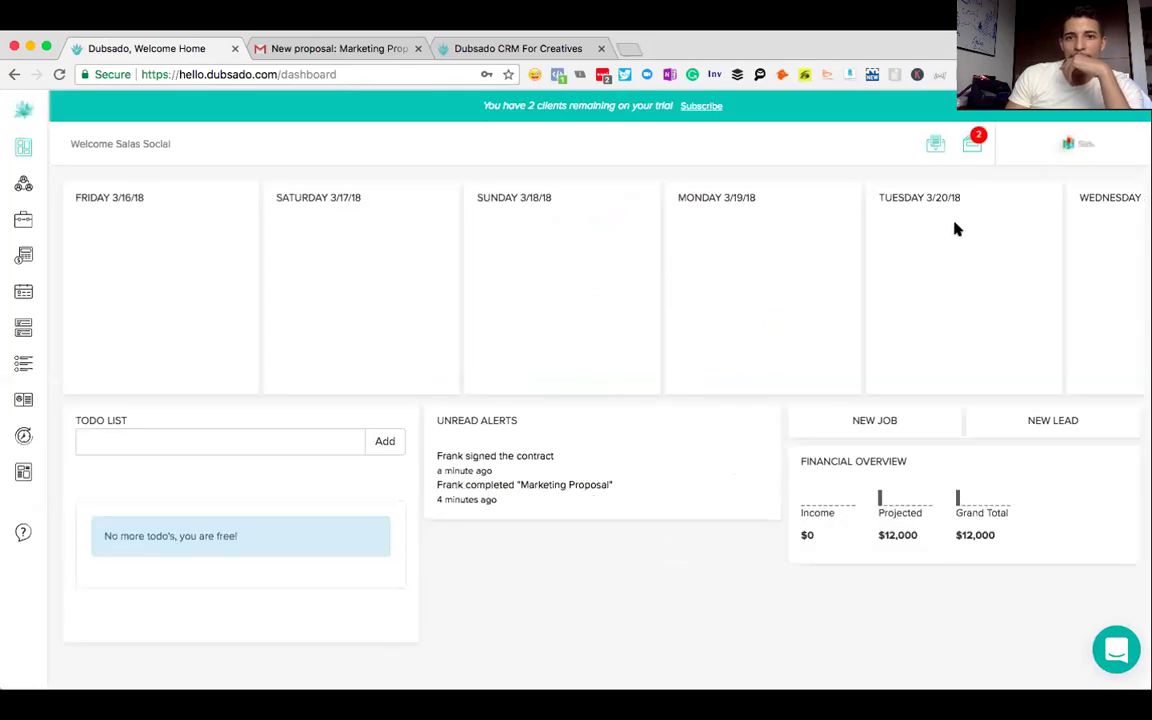
left_click(515, 505)
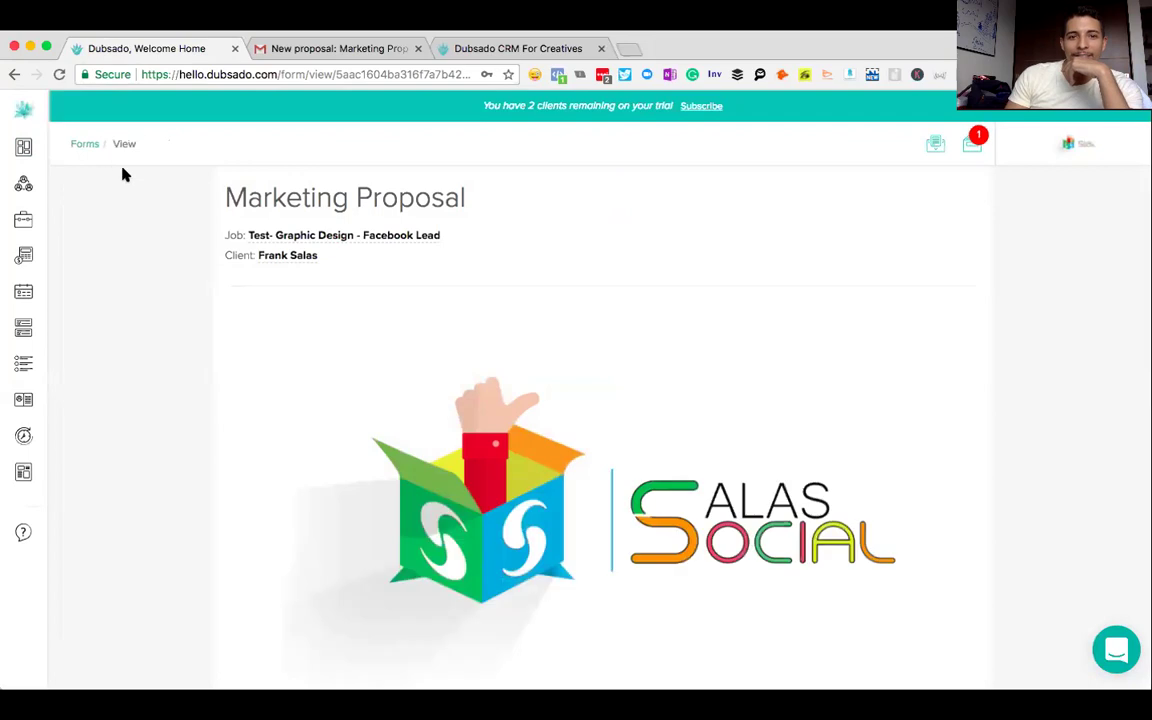
left_click(14, 74)
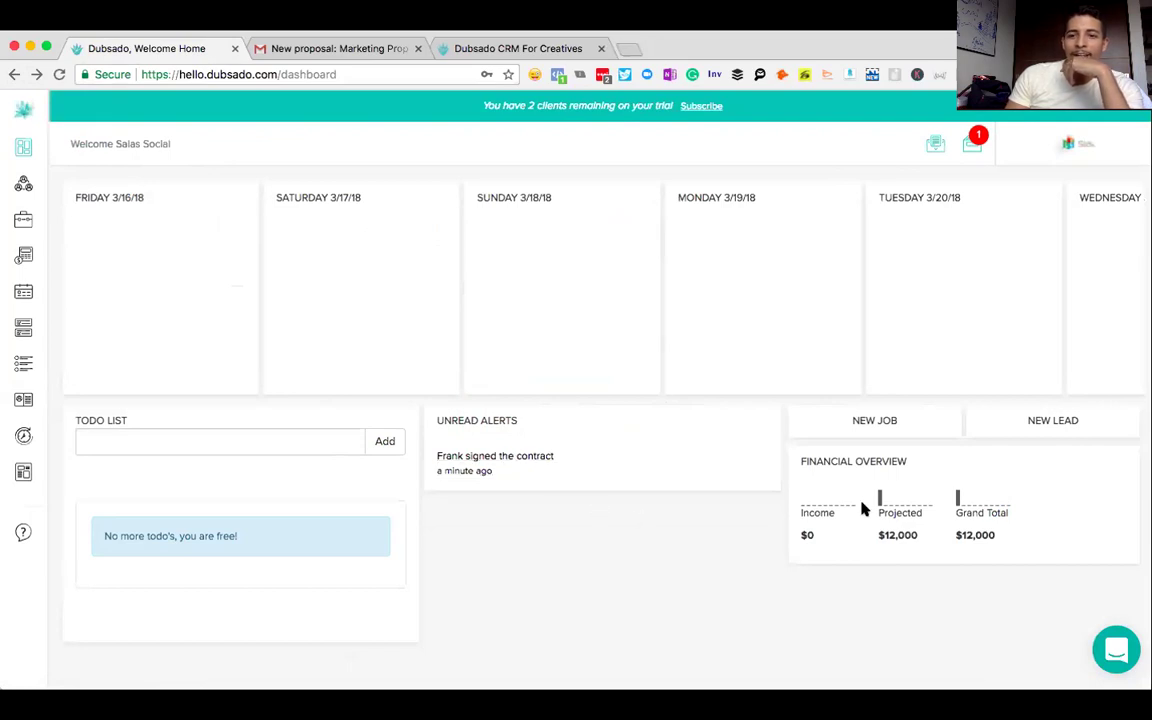
mouse_move(890, 538)
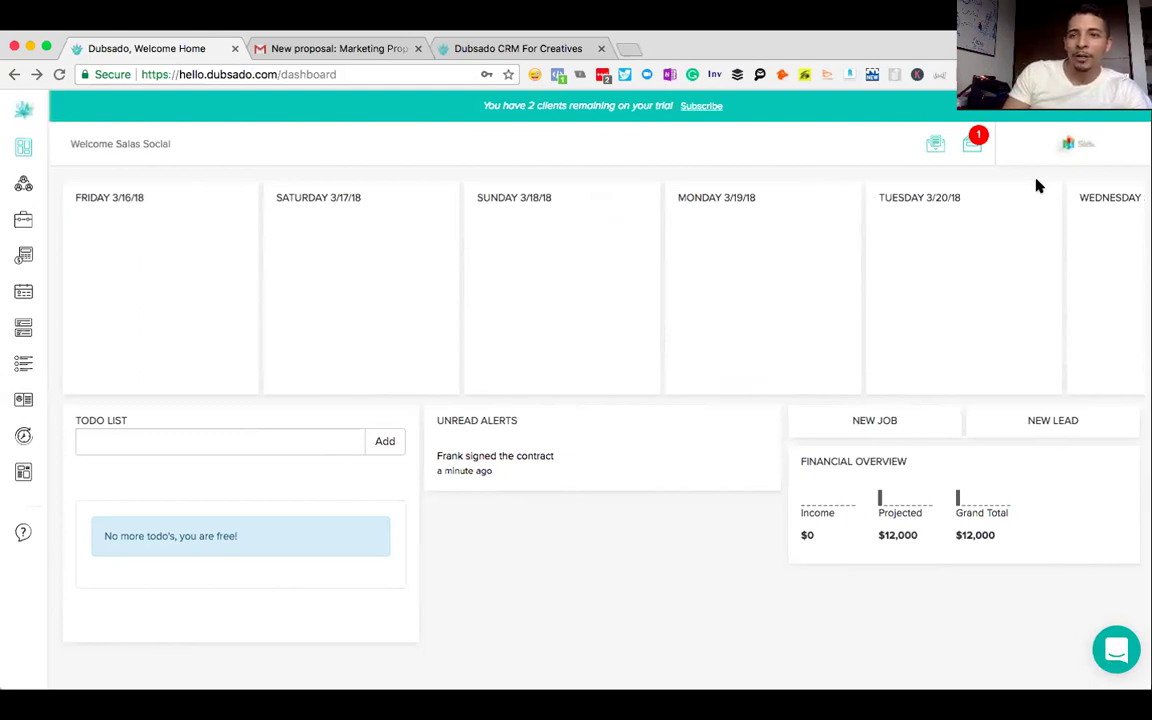
left_click(1070, 147)
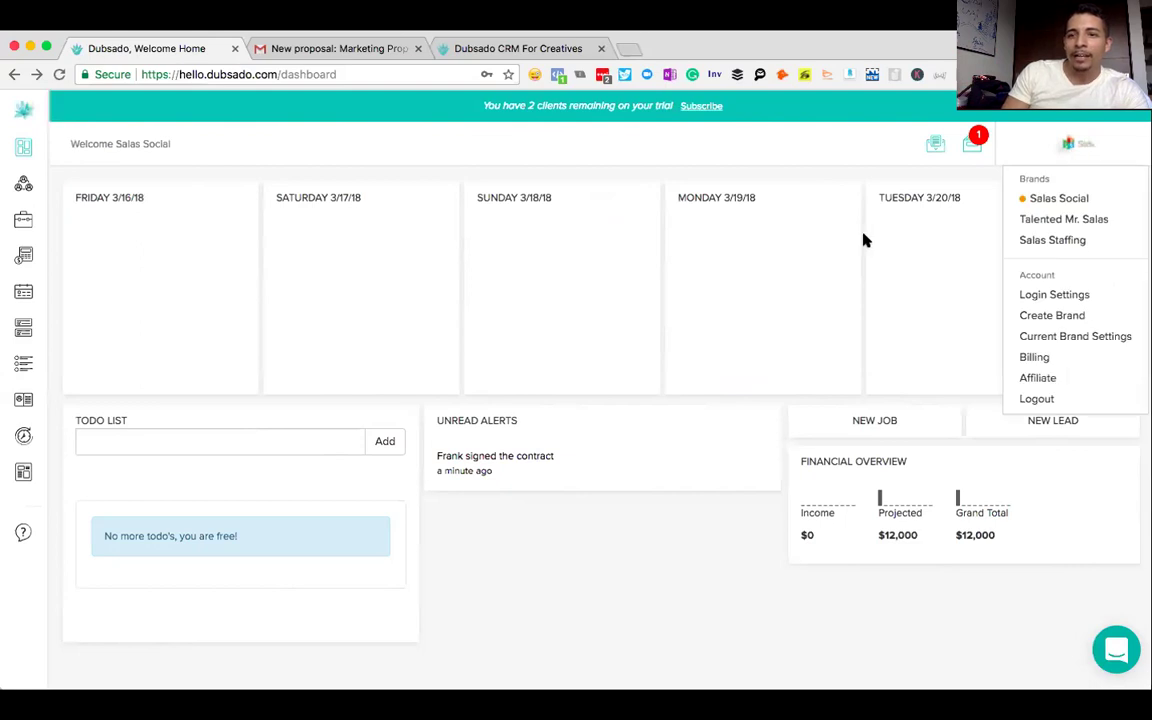
- In Brand Settings > Receive Money, set base country United States and currency United States Dollar, then save
left_click(1052, 340)
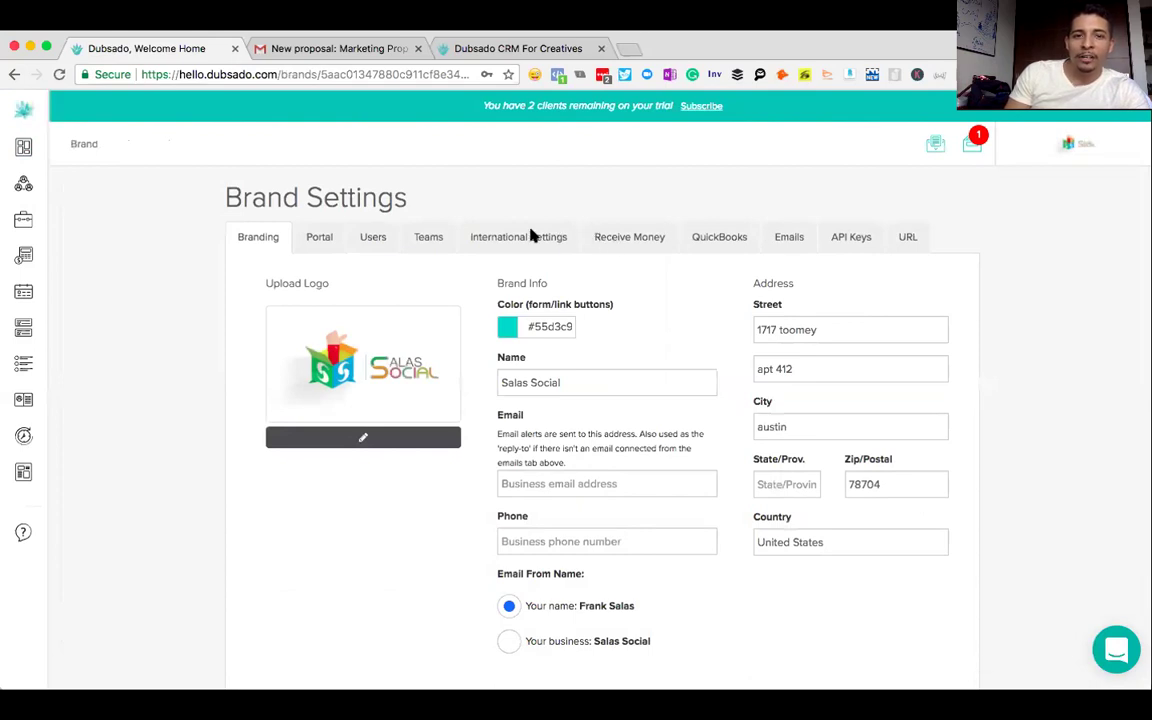
left_click(617, 237)
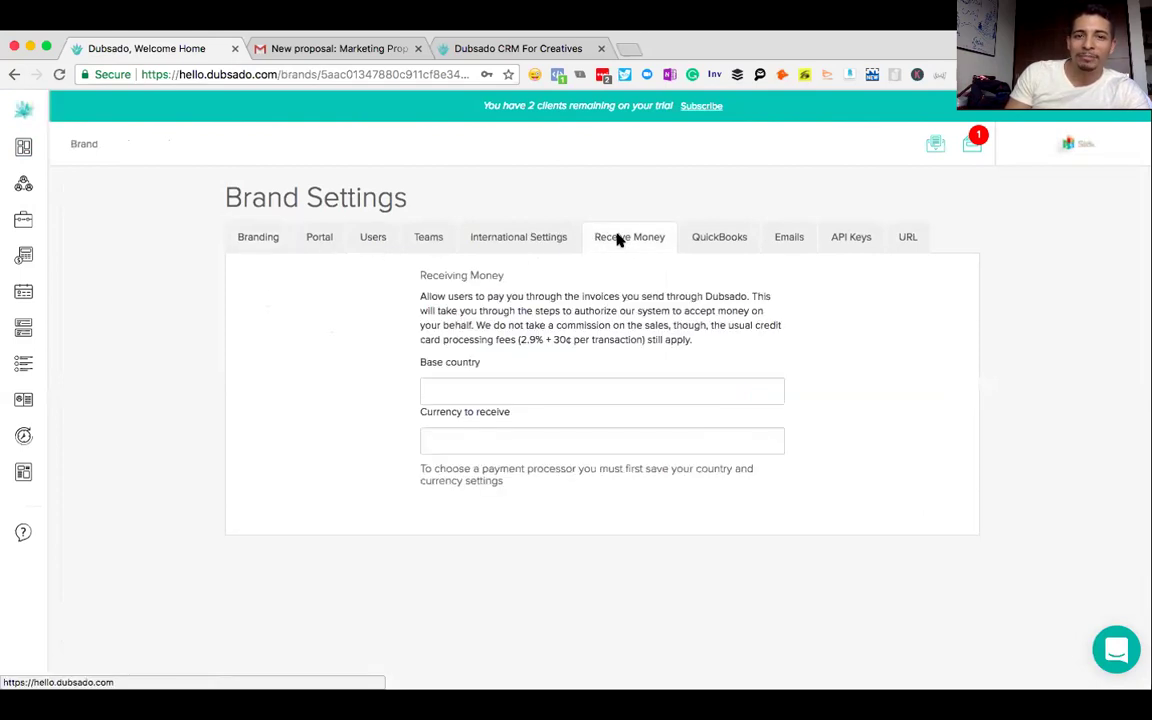
left_click(452, 386)
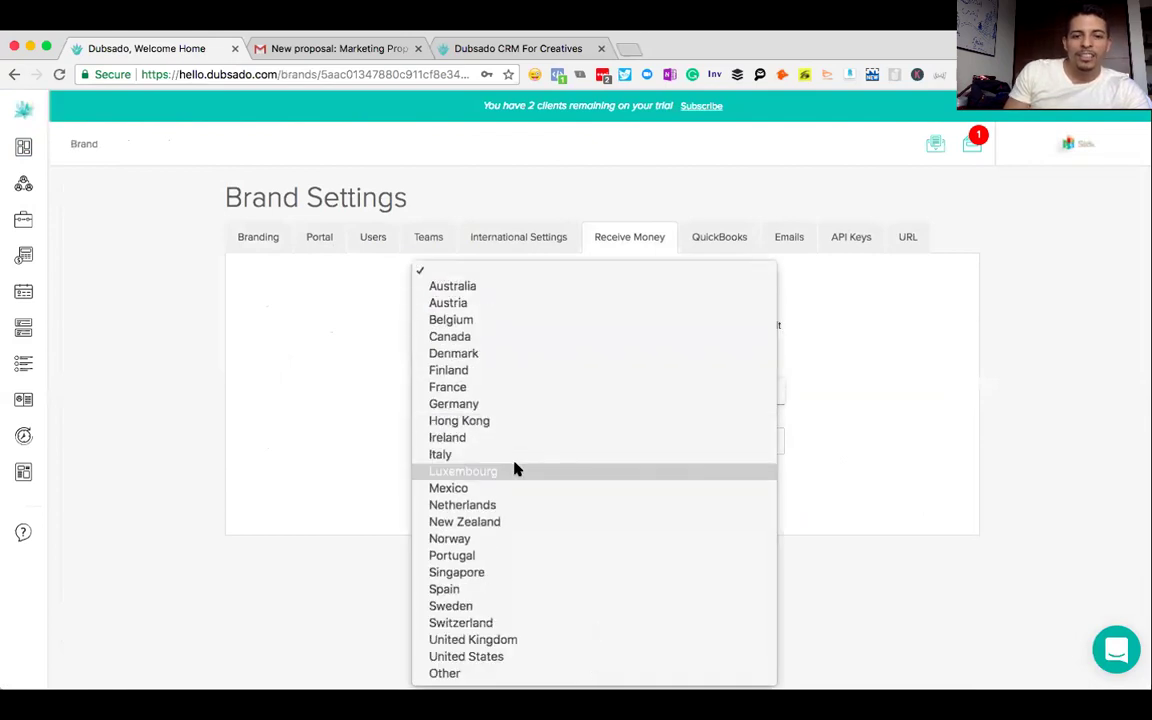
left_click(468, 656)
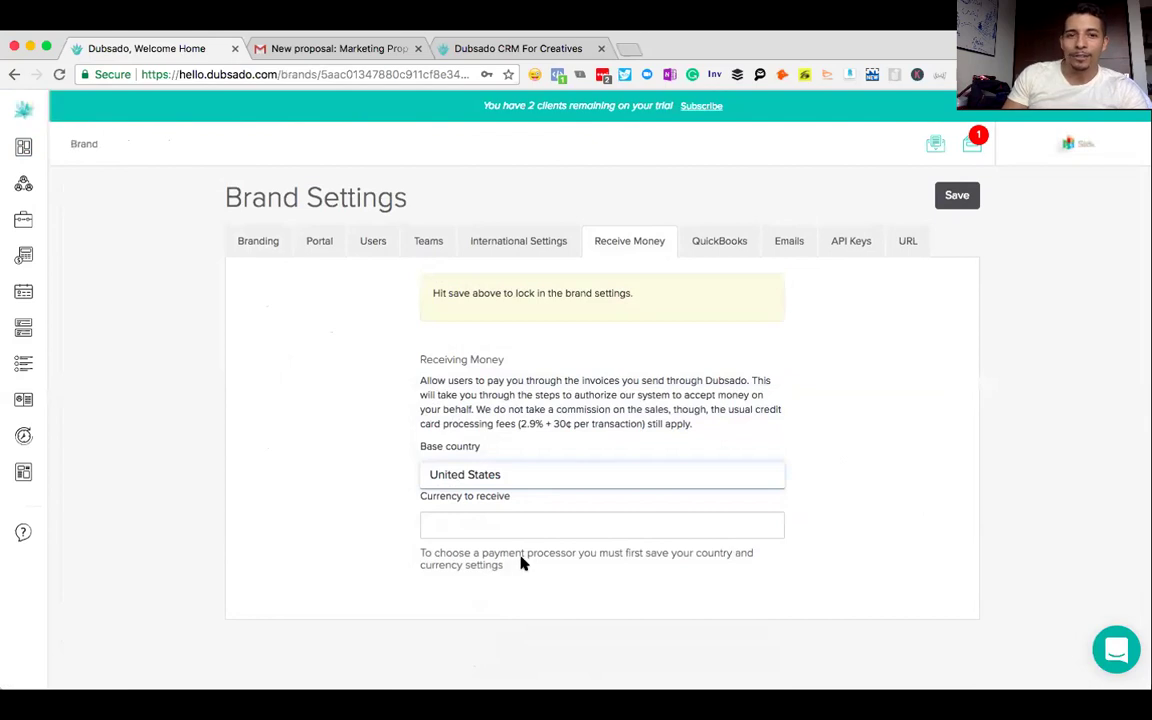
left_click(381, 513)
left_click(463, 521)
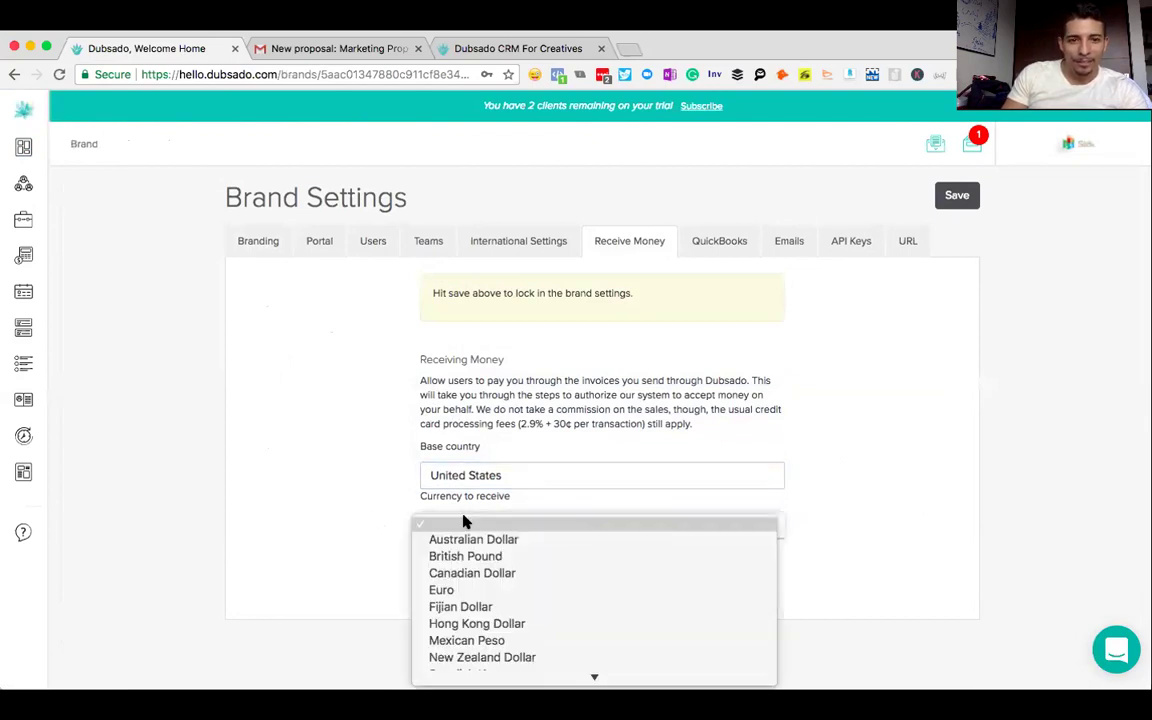
left_click(376, 500)
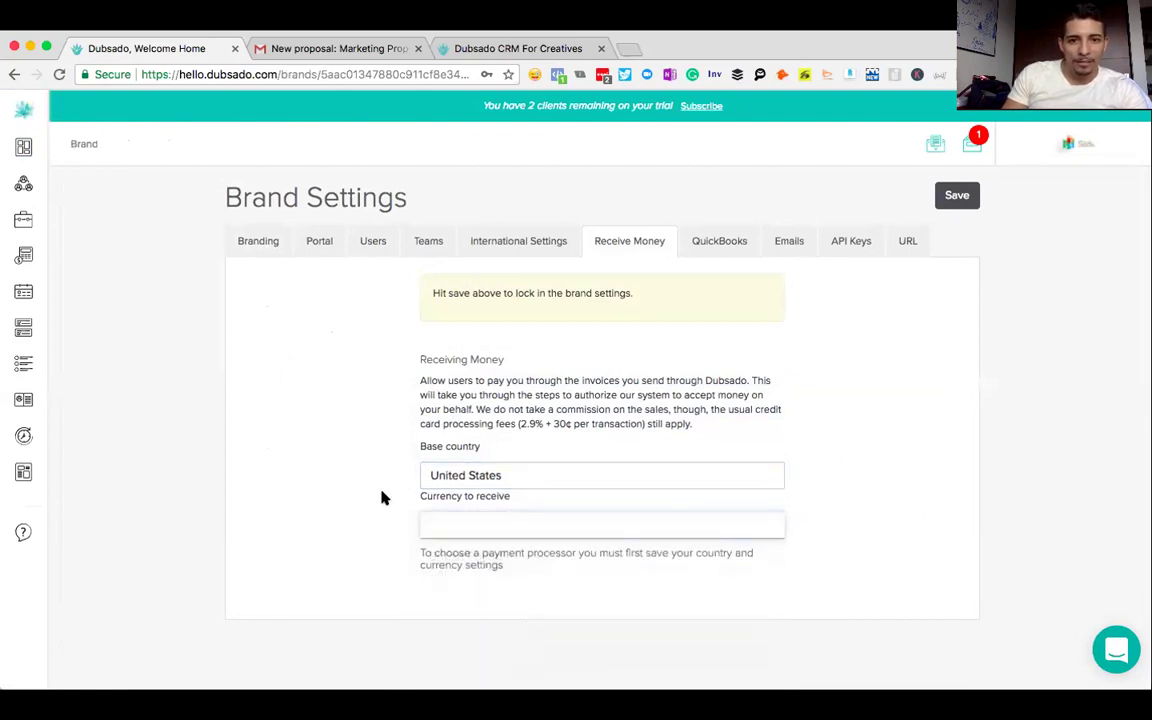
left_click(445, 515)
scroll(491, 550, "down", 3)
scroll(491, 552, "down", 1)
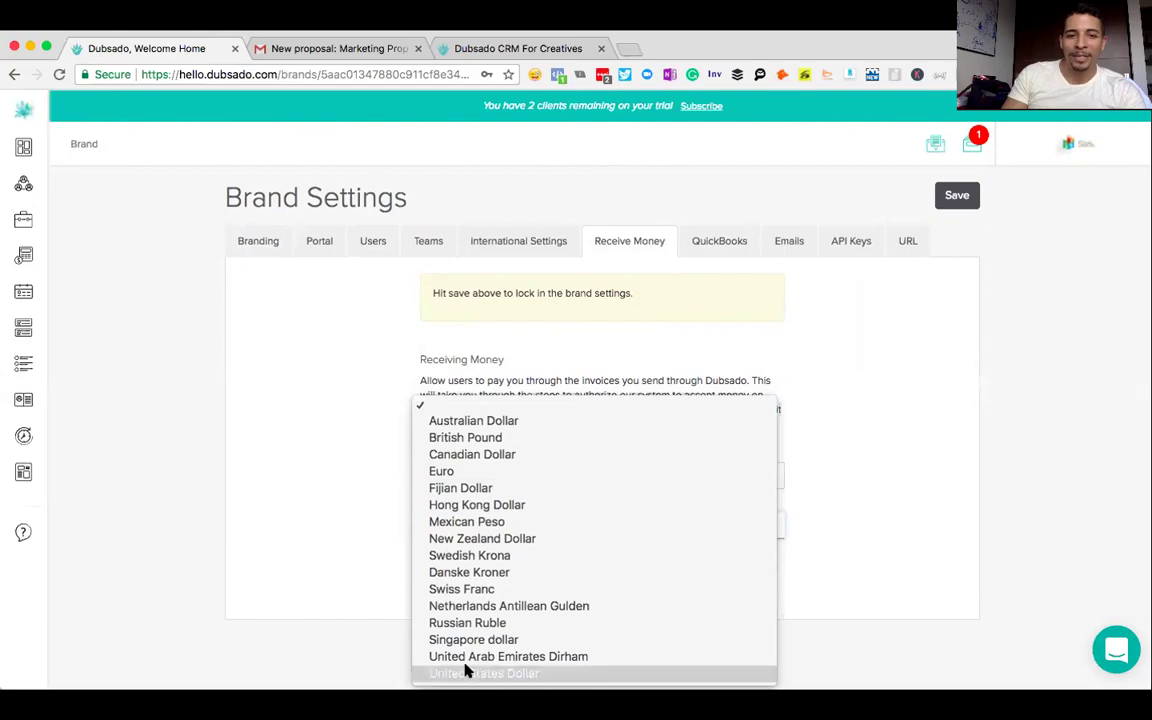
left_click(467, 672)
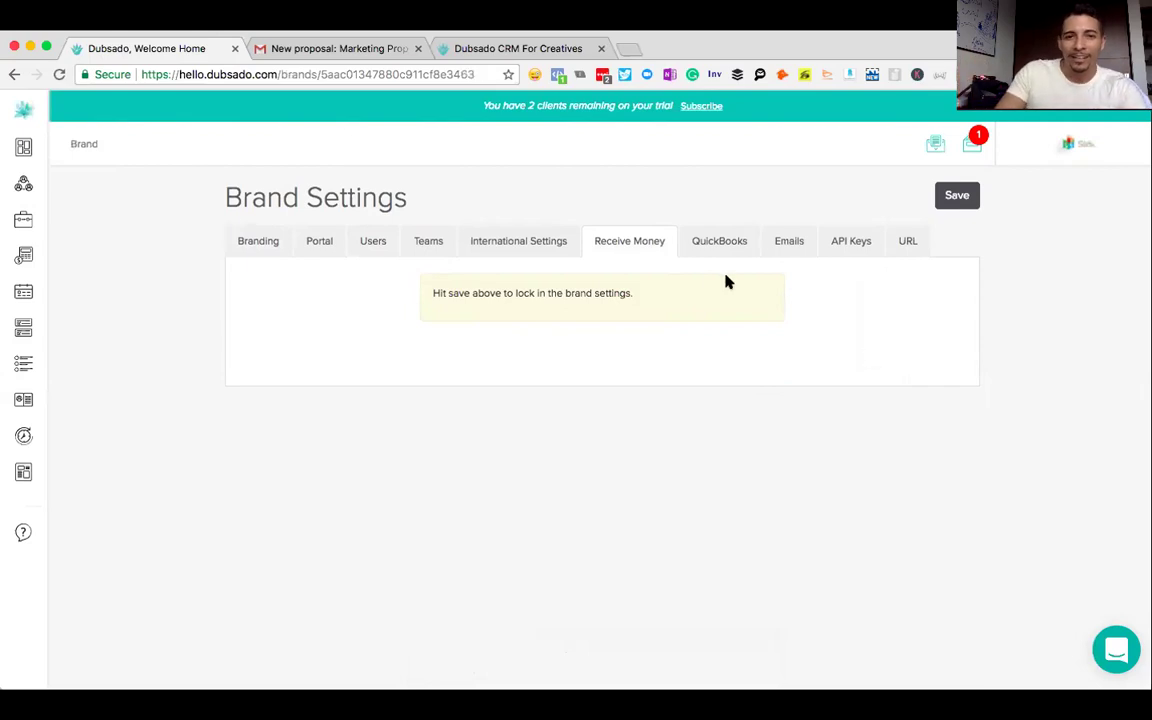
left_click(955, 198)
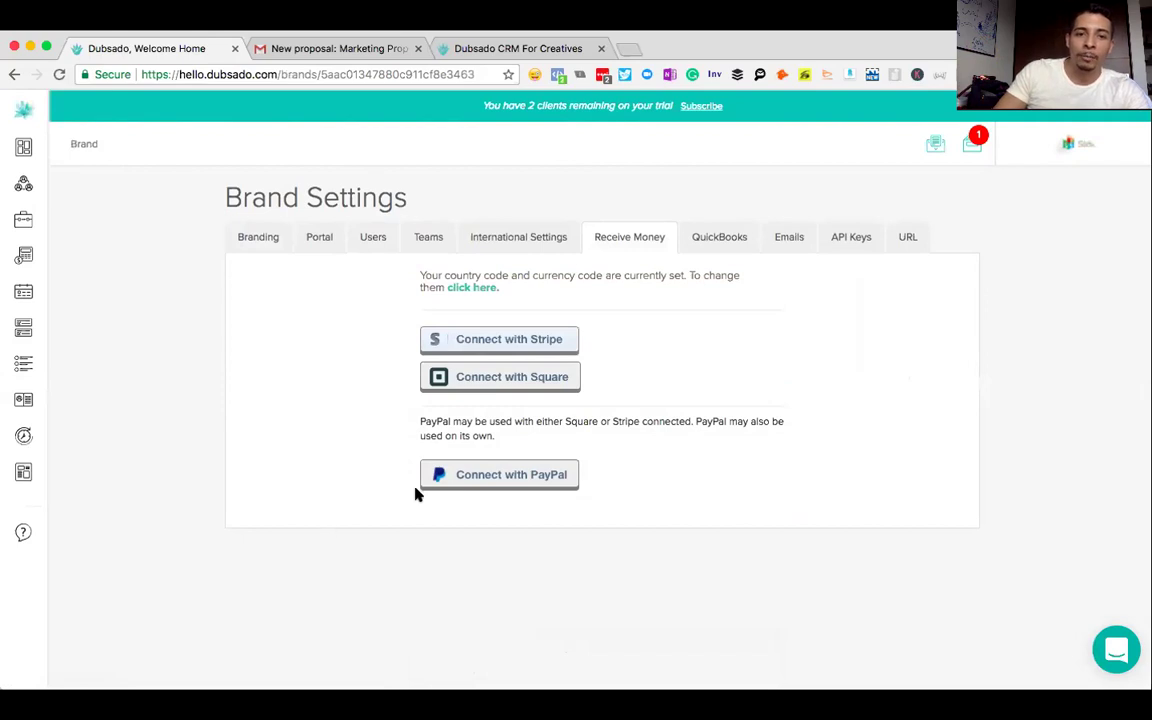
- Connect PayPal by entering and verifying the PayPal email address, then save
left_click(477, 482)
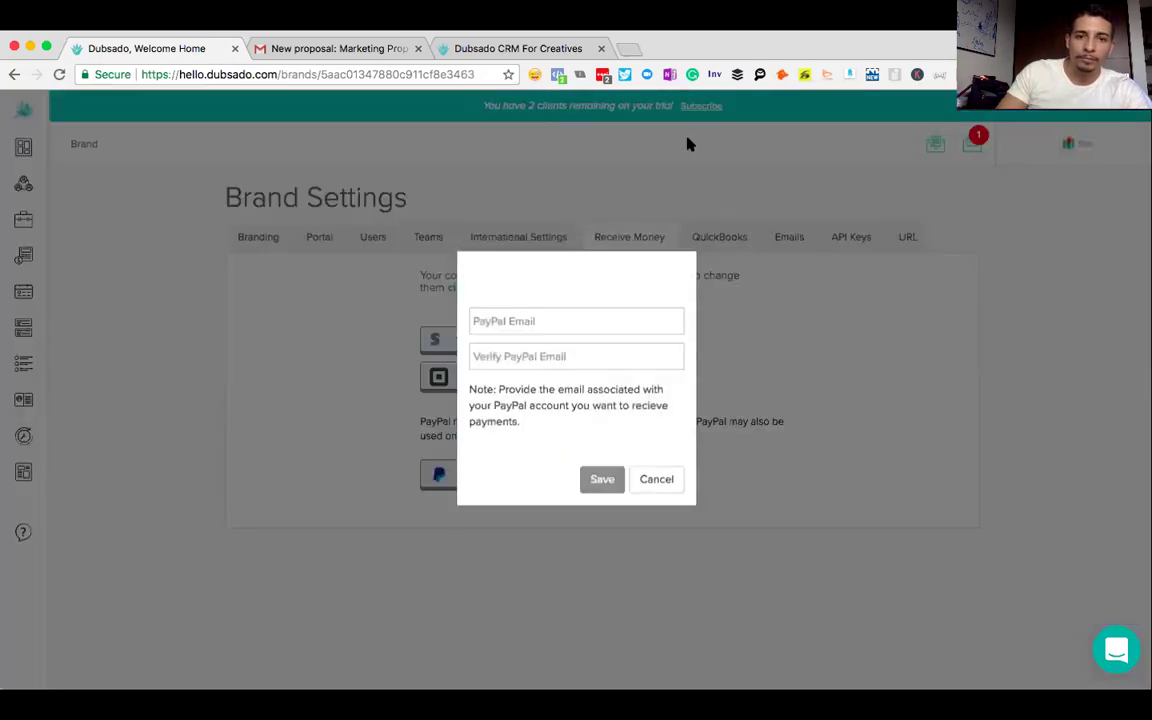
left_click(507, 335)
type("phranki")
key("Down")
key("Return")
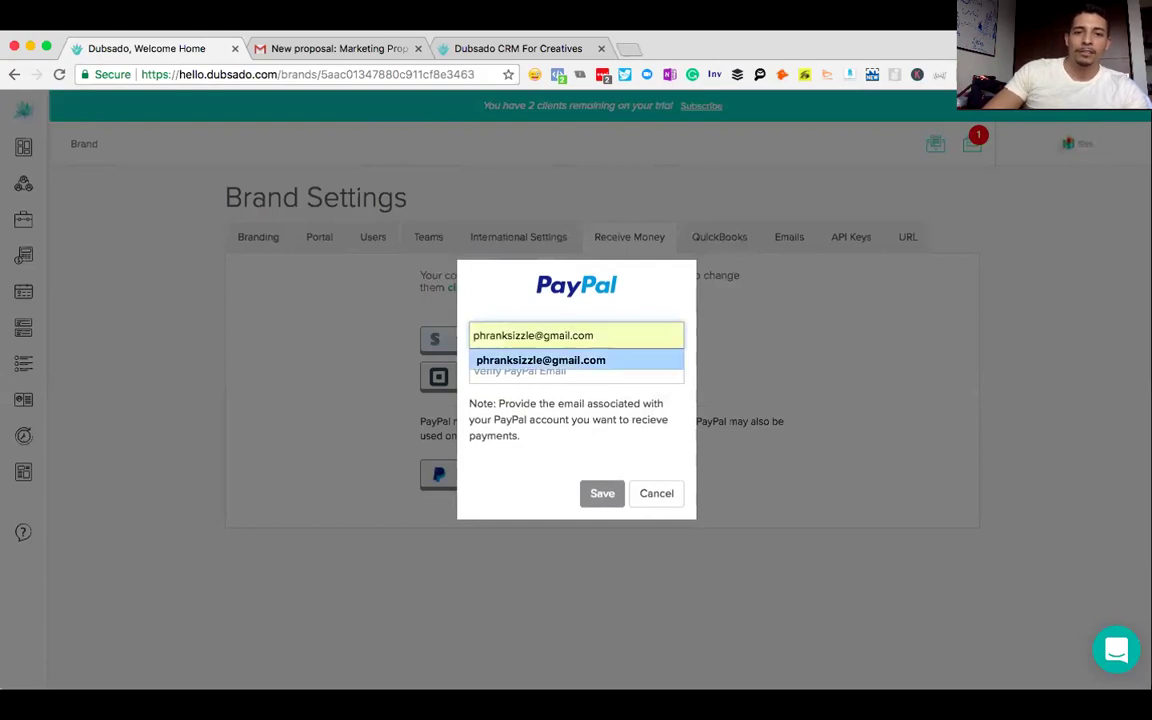
key("Tab")
type("phrn")
key("BackSpace")
key("BackSpace")
type("r")
key("Down")
key("Return")
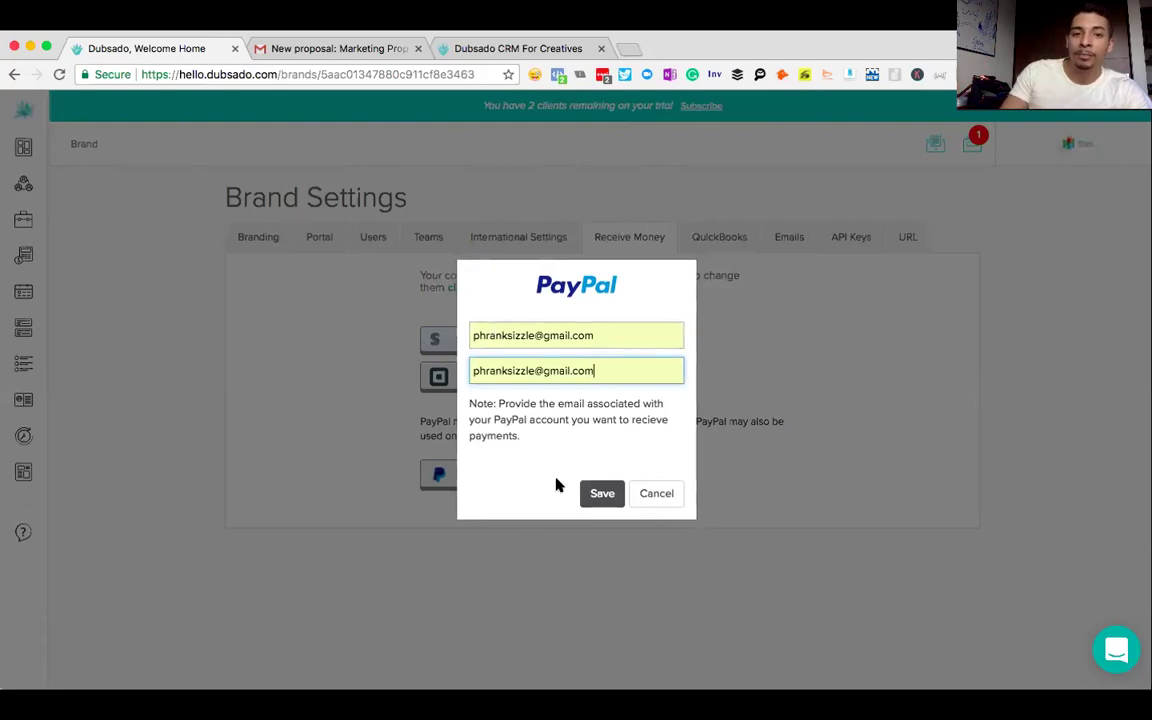
left_click(600, 496)
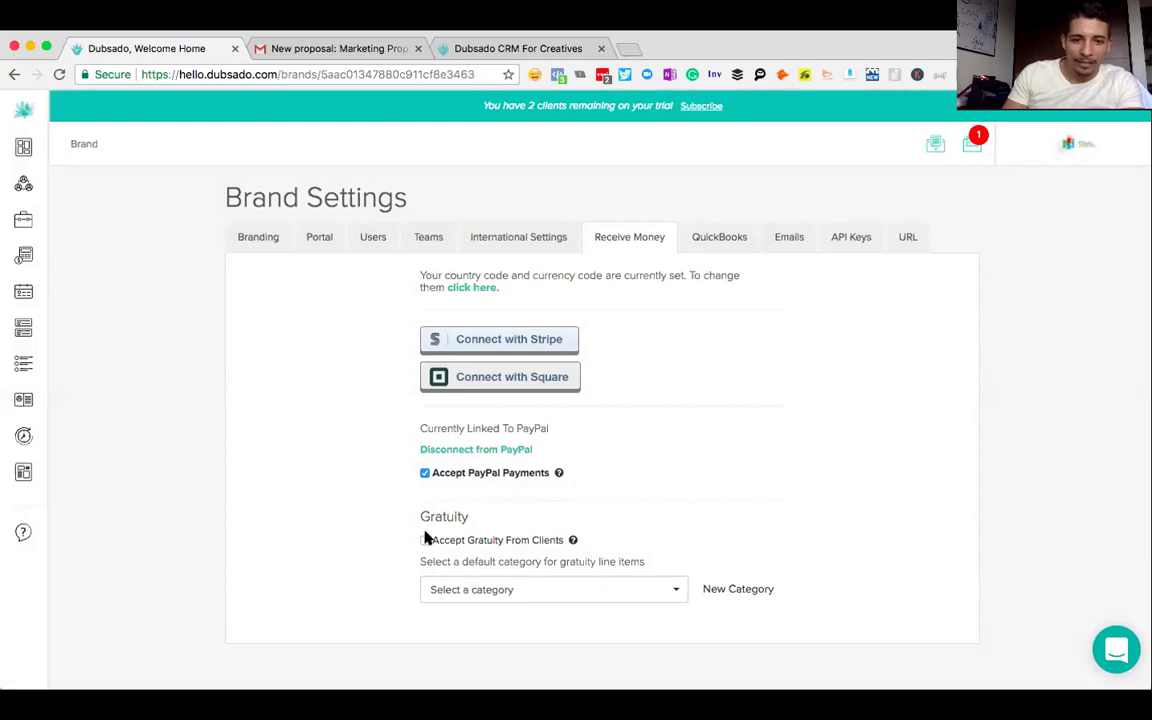
- Turn on Accept Gratuity From Clients, leaving the gratuity category unselected
left_click(425, 540)
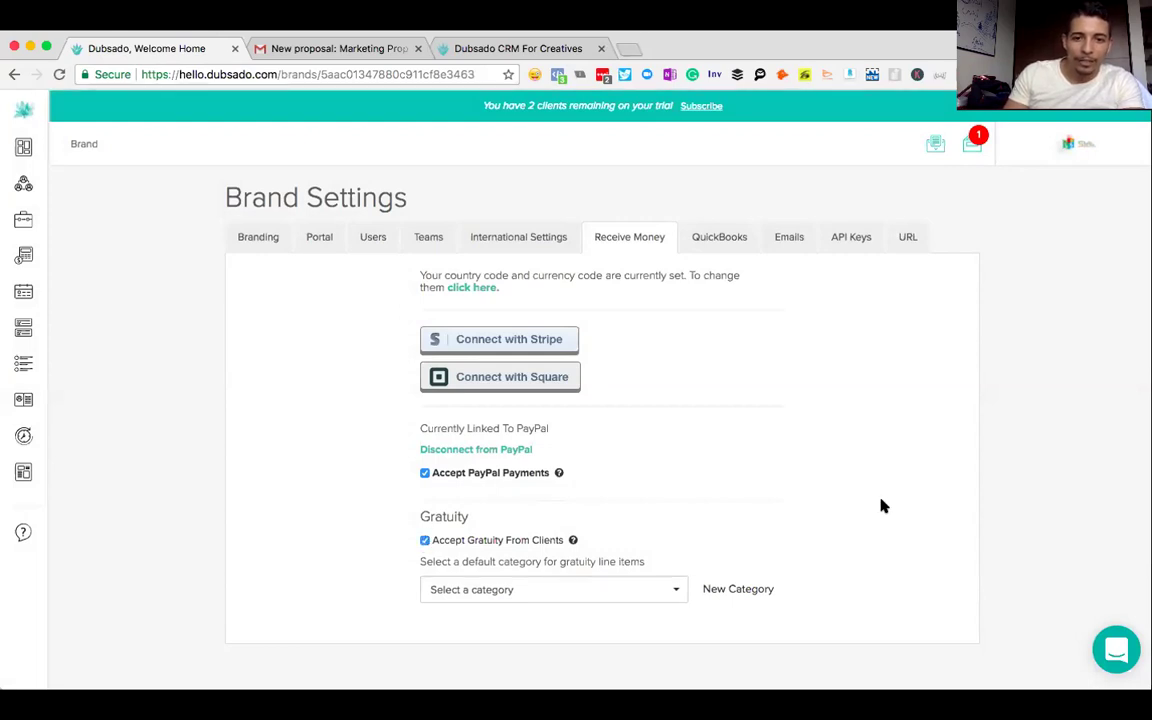
scroll(882, 506, "down", 1)
left_click(663, 584)
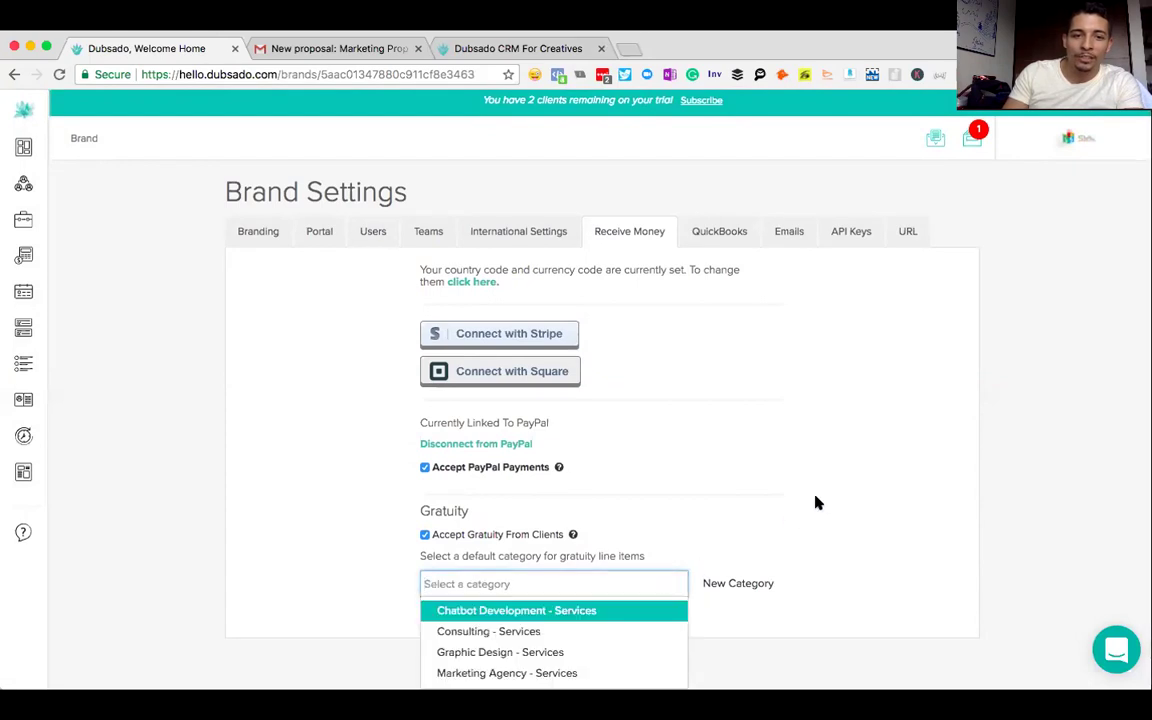
scroll(815, 502, "down", 1)
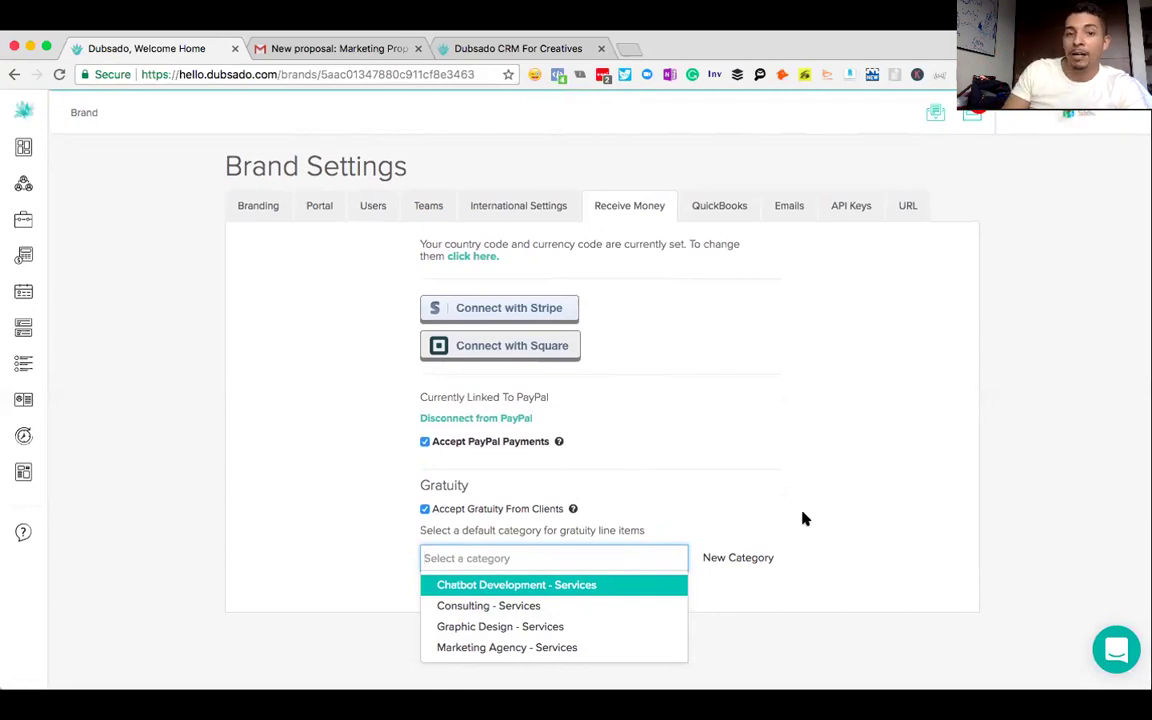
left_click(890, 394)
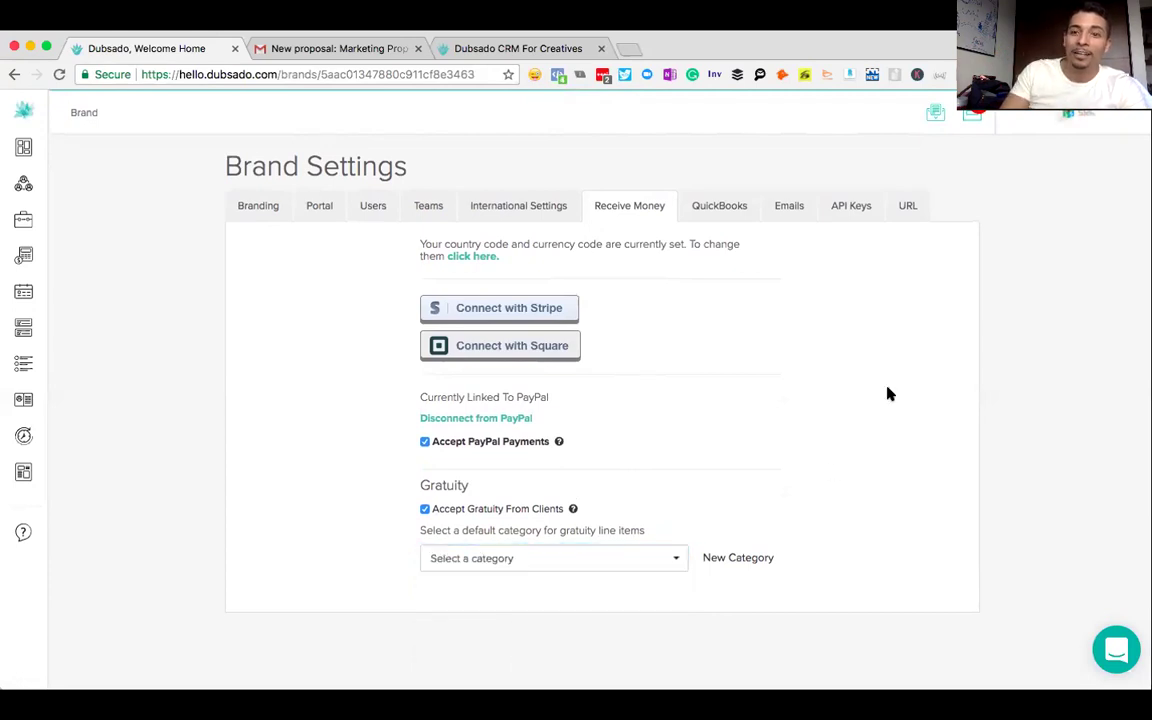
- Start connecting Stripe and review its bank and card payment fee tooltips
left_click(540, 307)
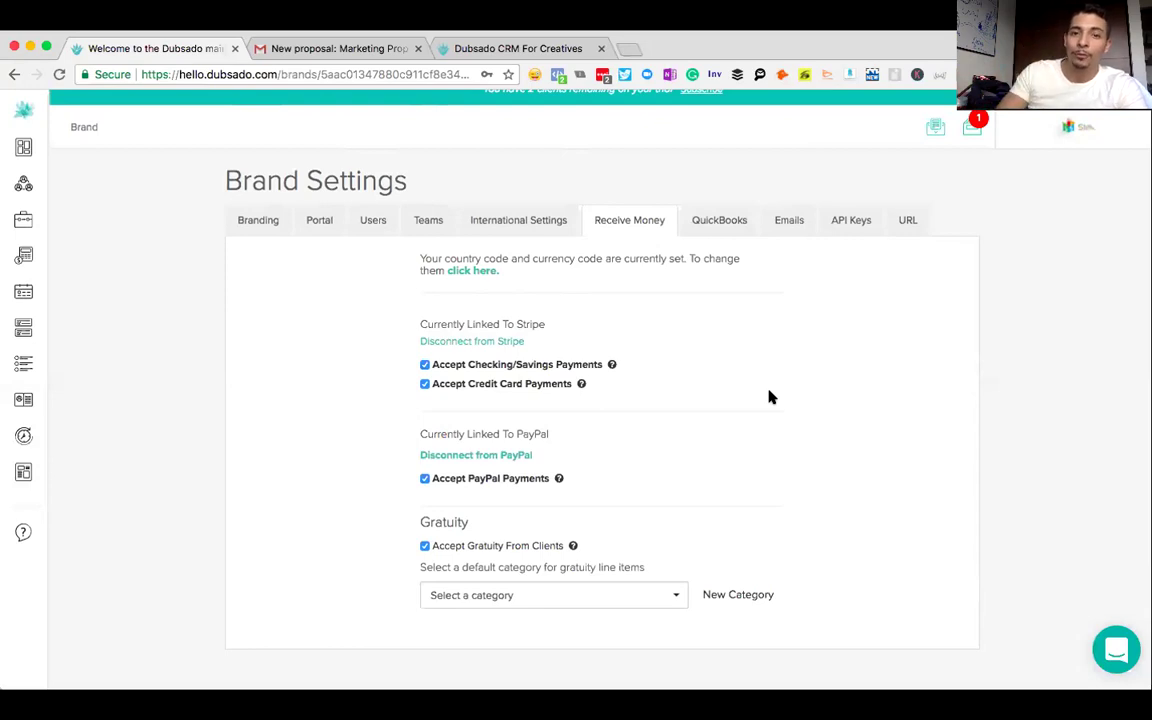
mouse_move(613, 366)
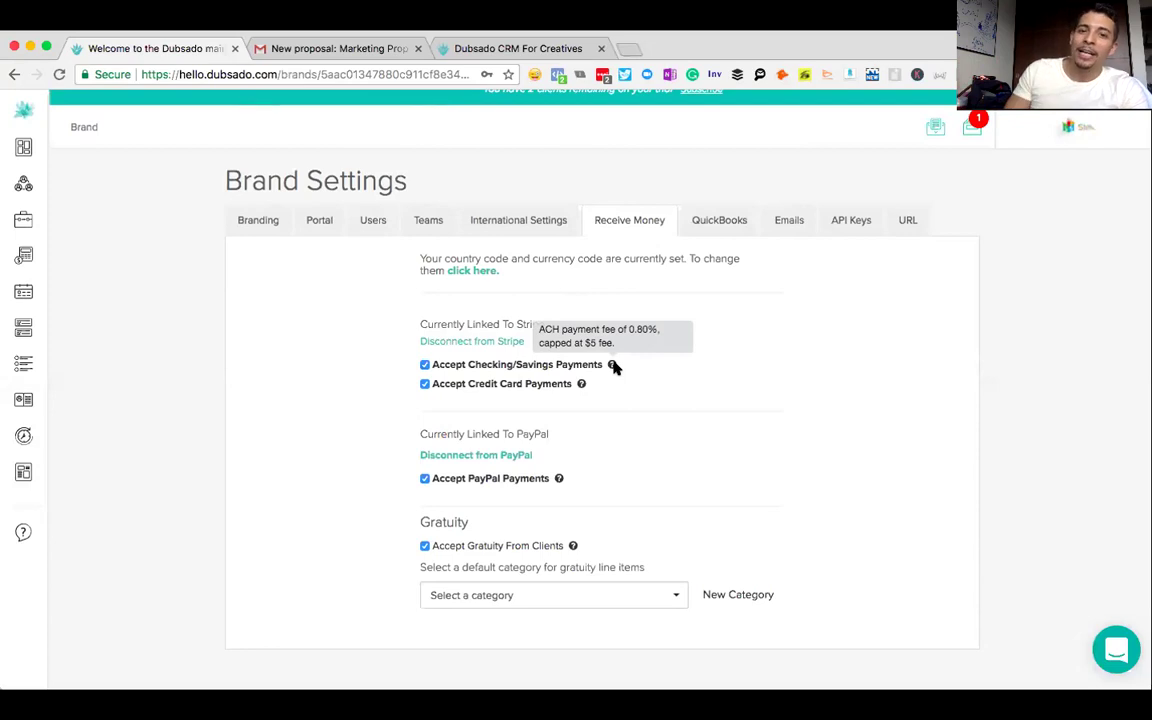
mouse_move(580, 385)
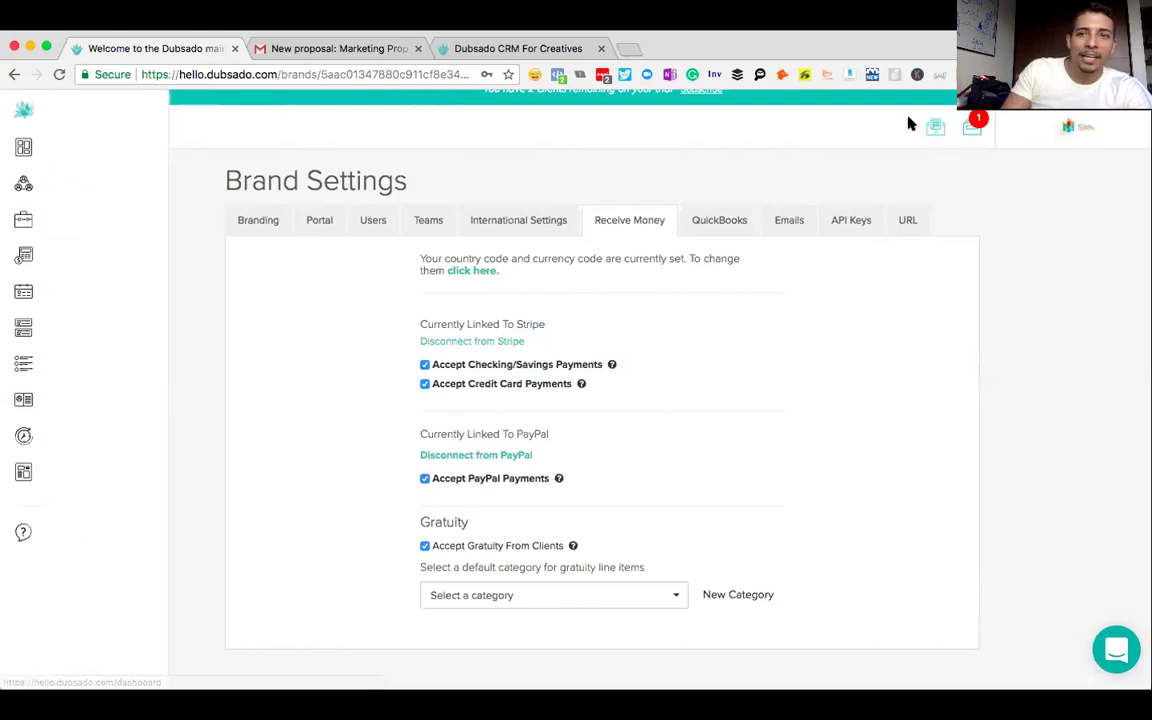
- Log out of Dubsado and close the login tab to return to the client invoice
left_click(1070, 127)
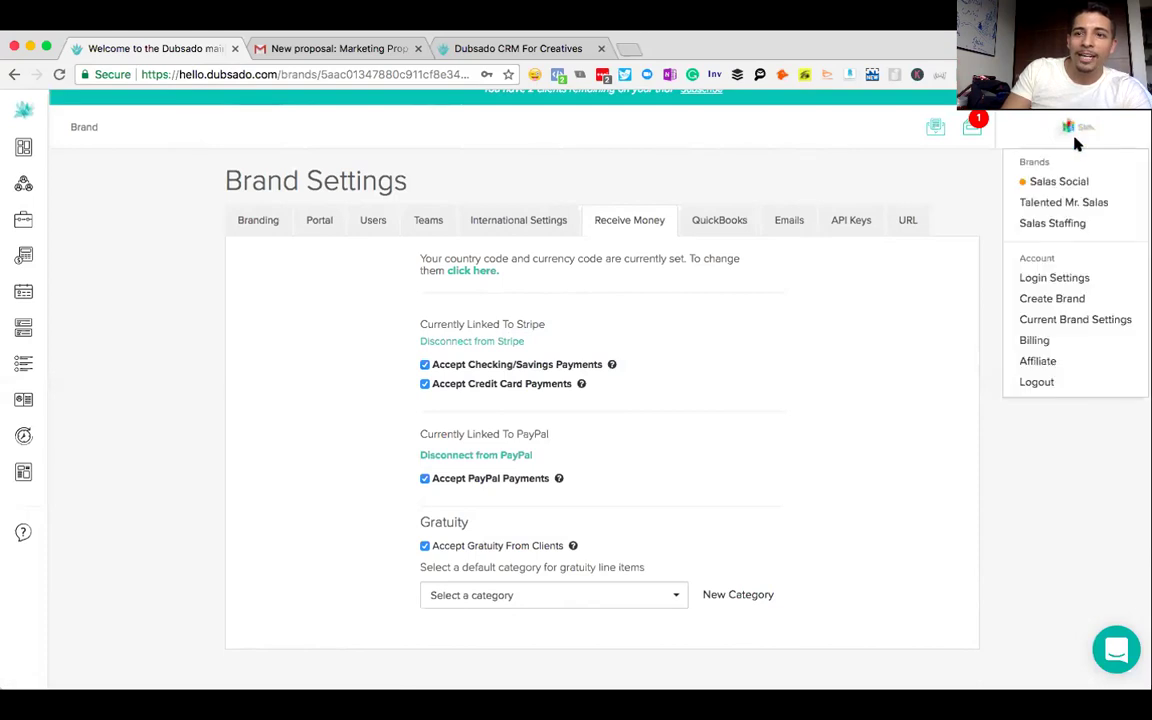
left_click(1038, 385)
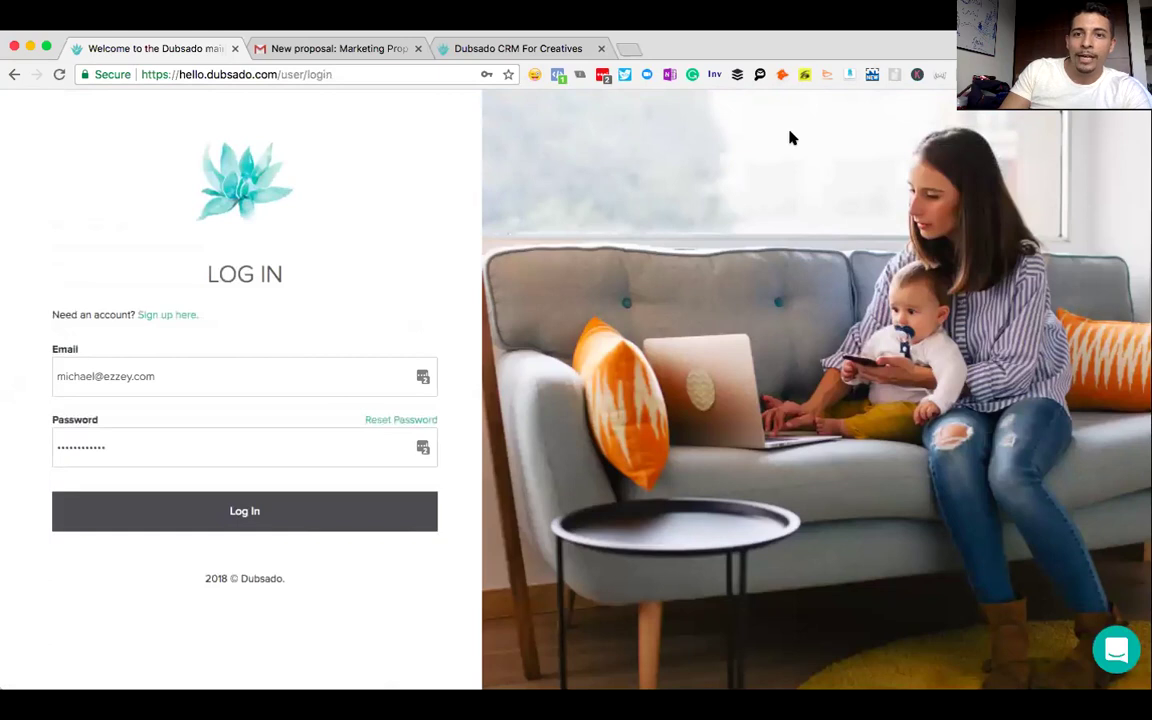
key("super+w")
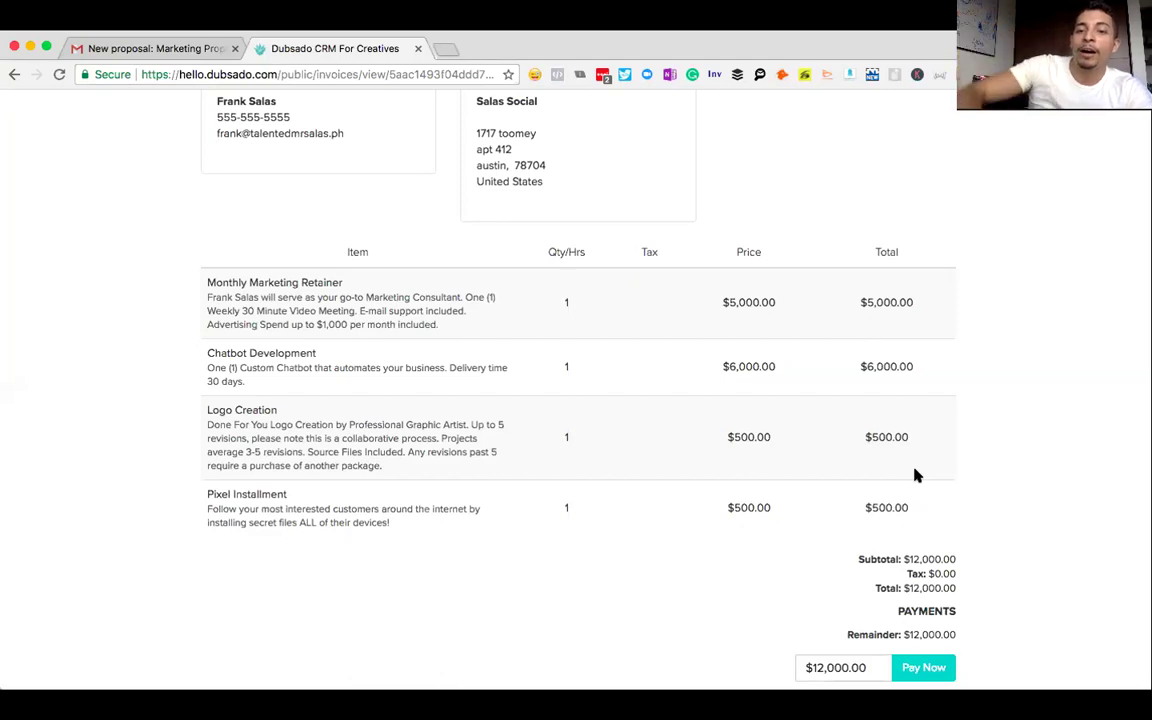
- As the client, try 5%, 10% and 20% tips, then cancel the card checkout
left_click(940, 670)
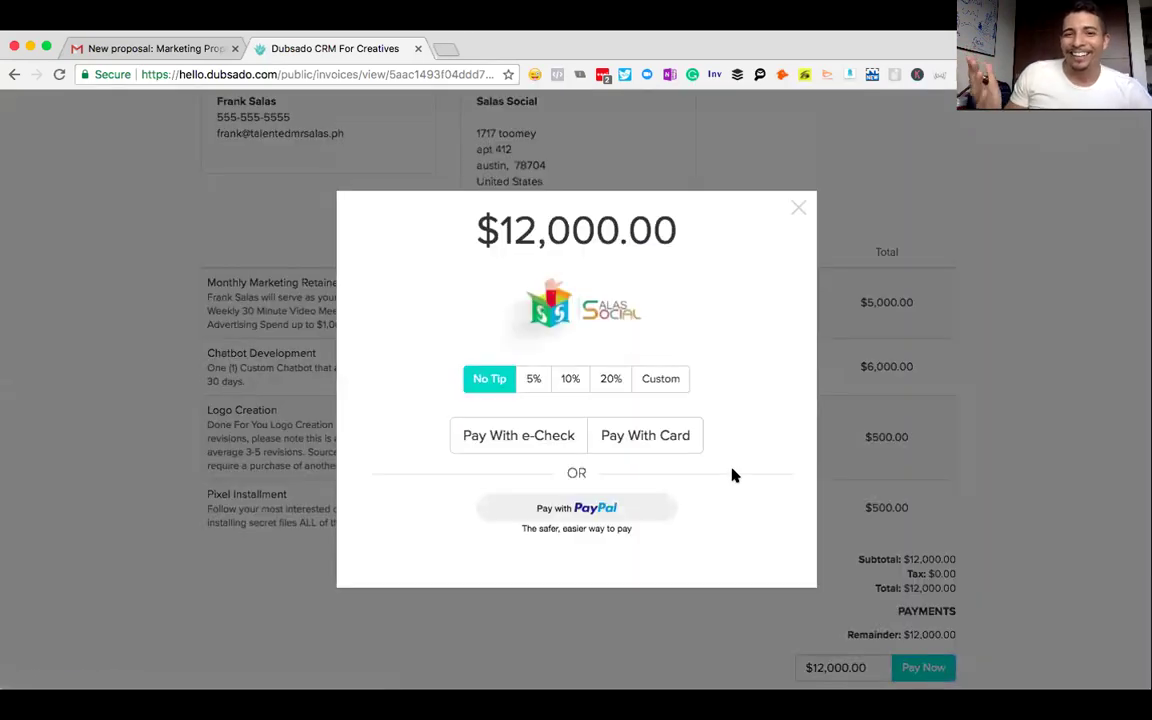
left_click(534, 380)
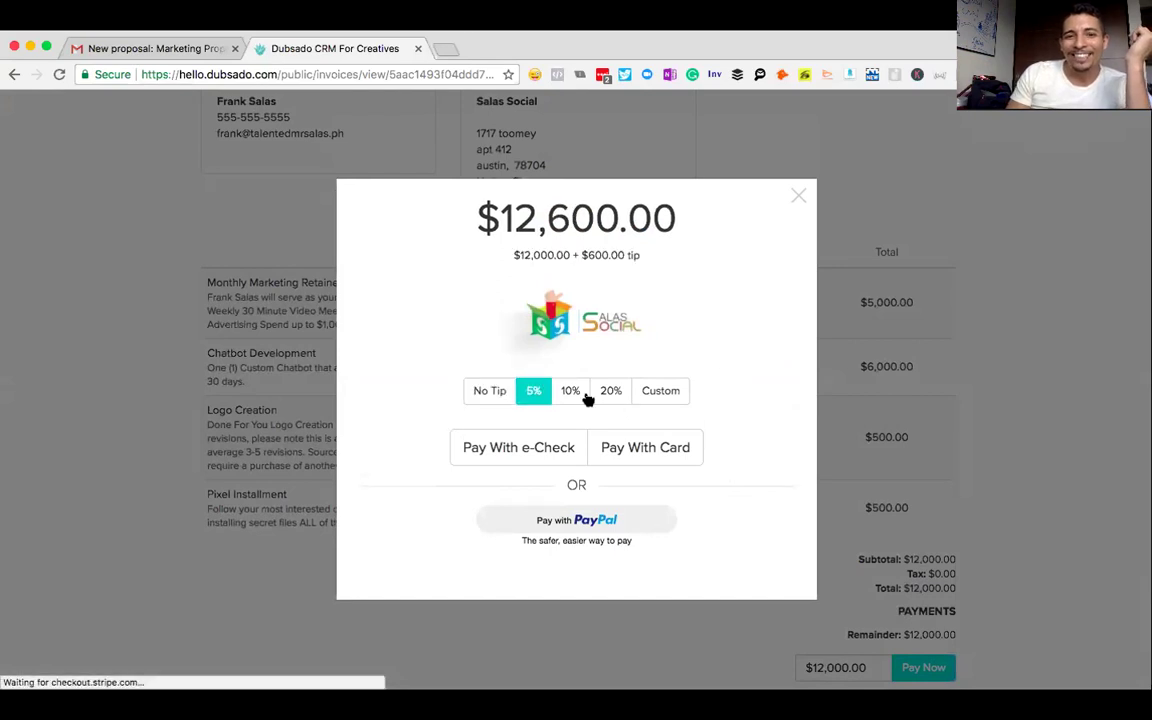
left_click(571, 391)
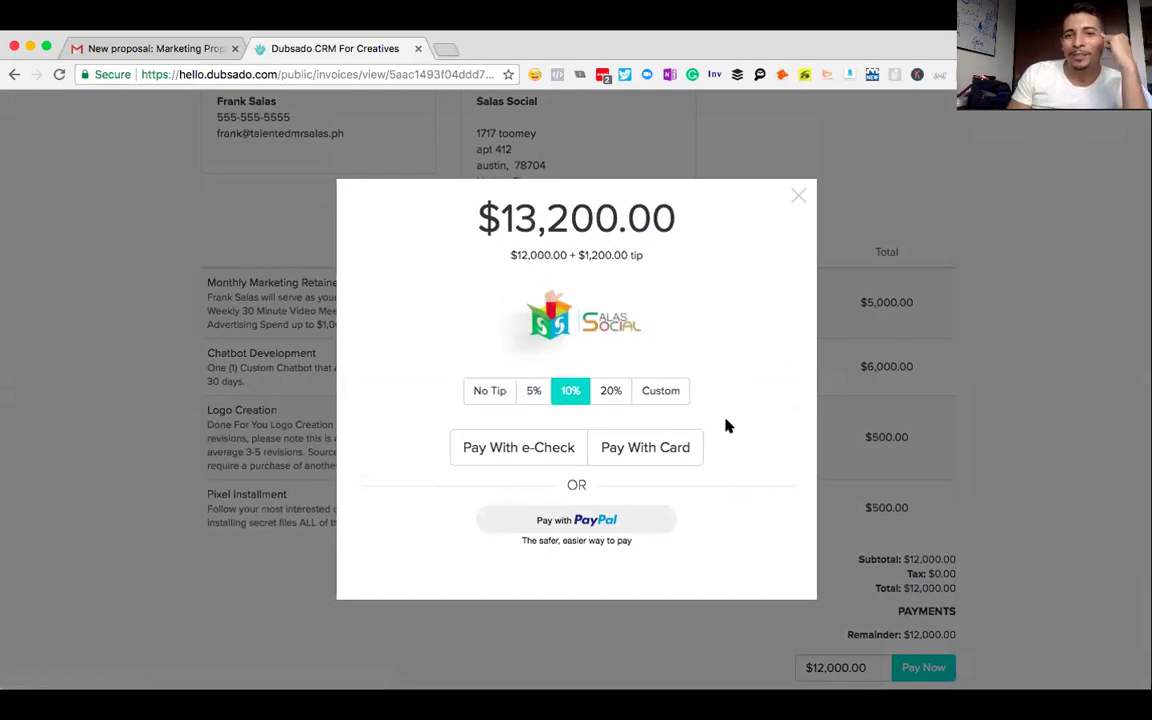
left_click(610, 394)
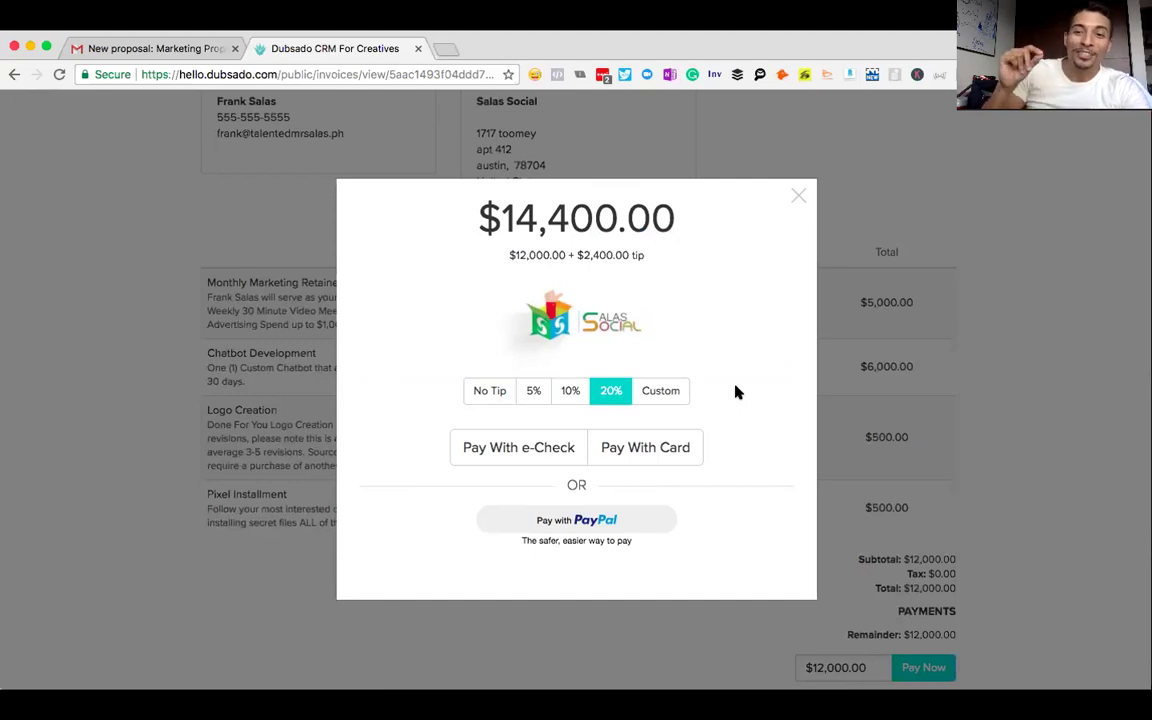
left_click(655, 452)
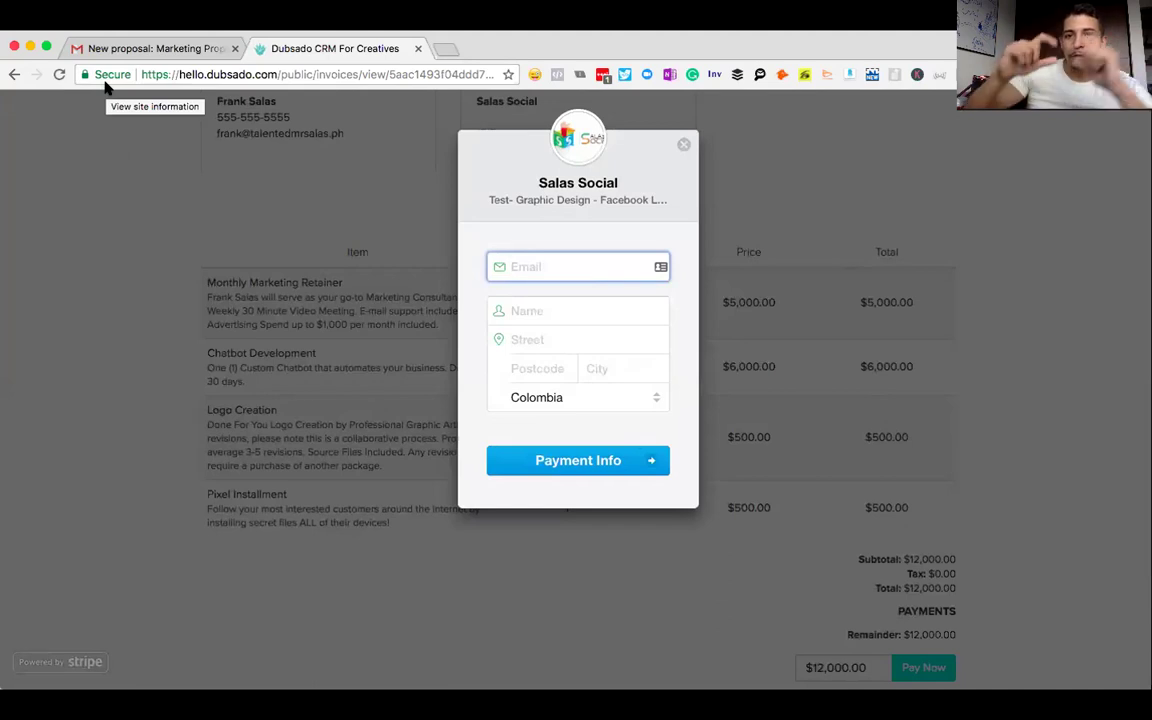
left_click(686, 146)
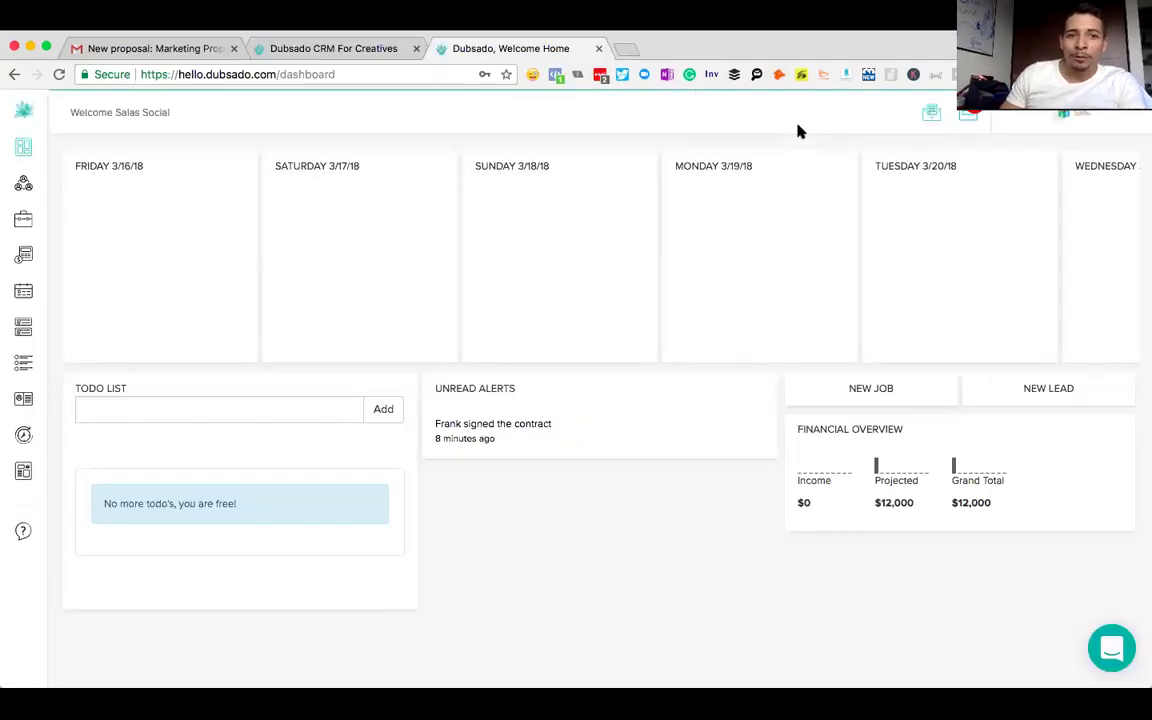
- Open Templates > Canned Emails from the sidebar
mouse_move(28, 477)
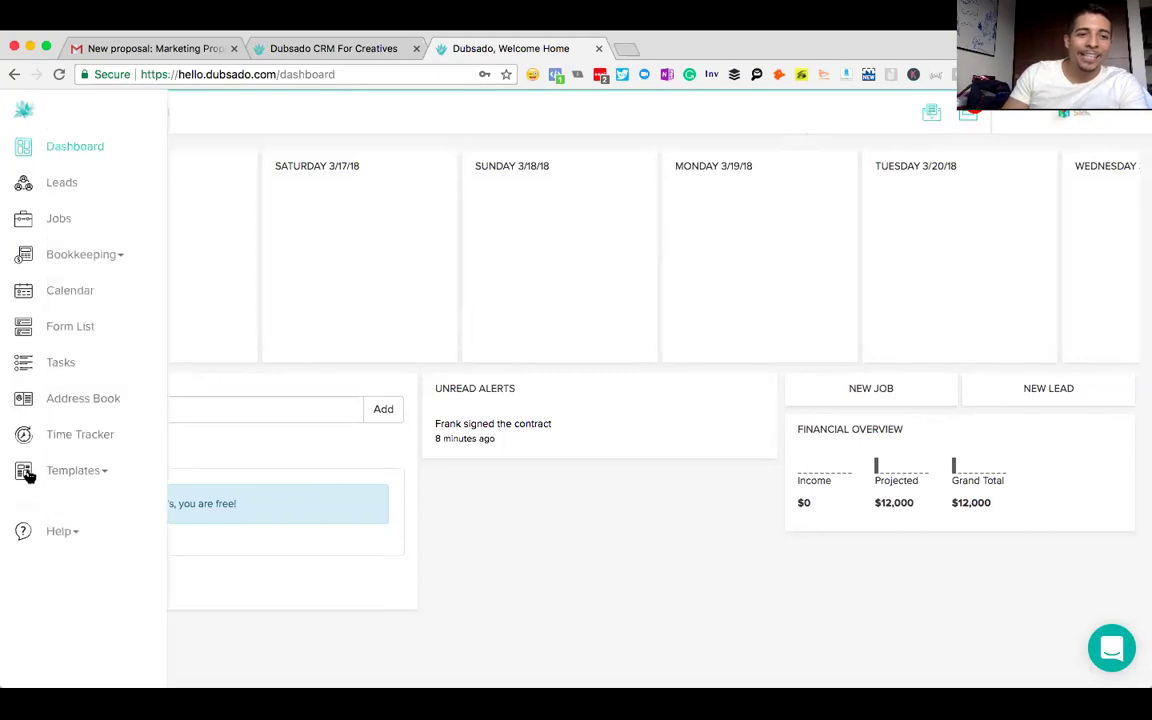
left_click(69, 471)
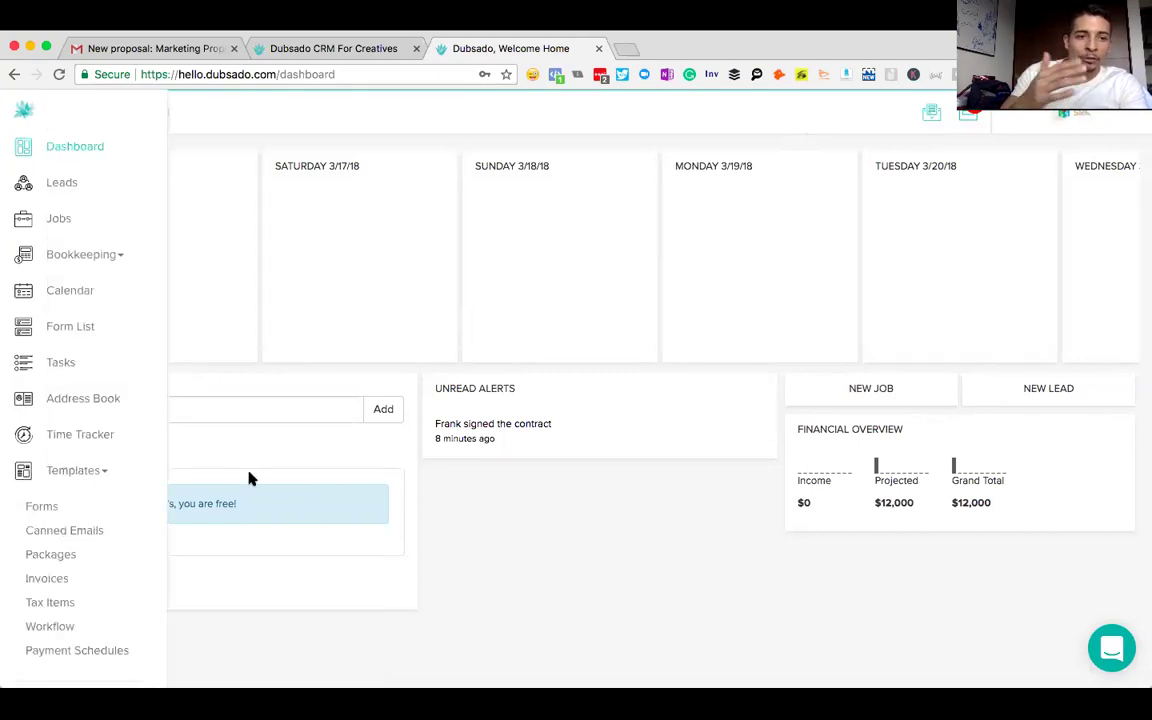
left_click(47, 536)
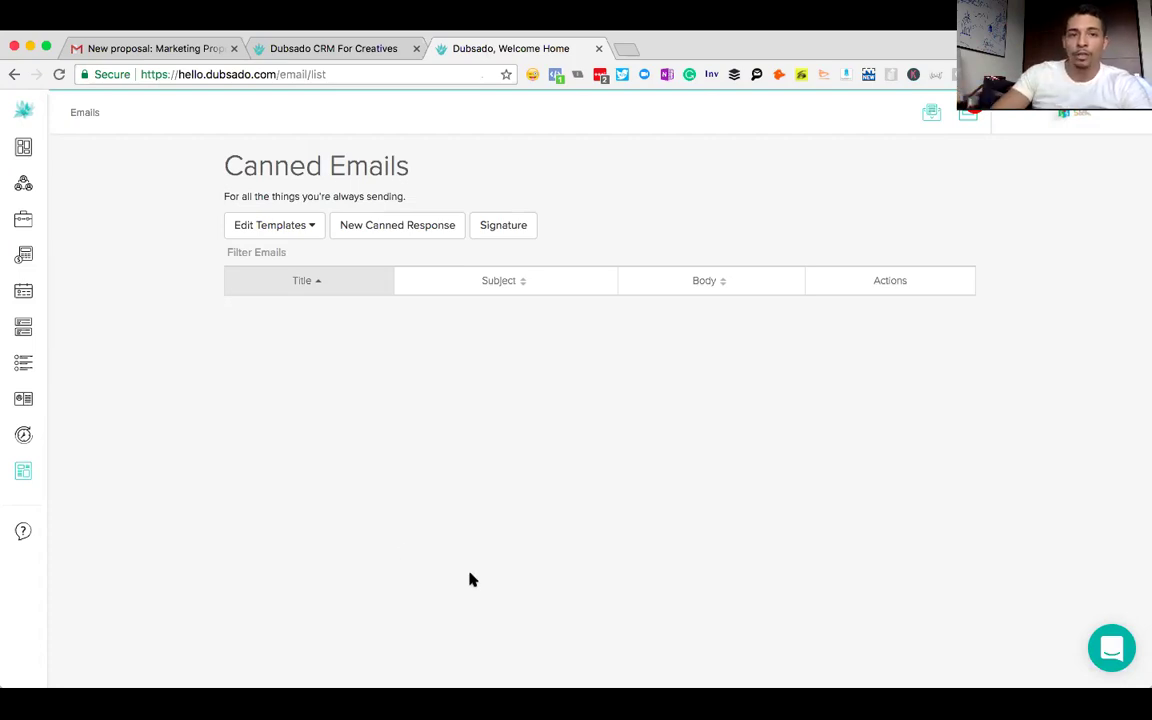
- Create a canned response titled 'References : Marketing' with subject 'Check My References'
left_click(363, 234)
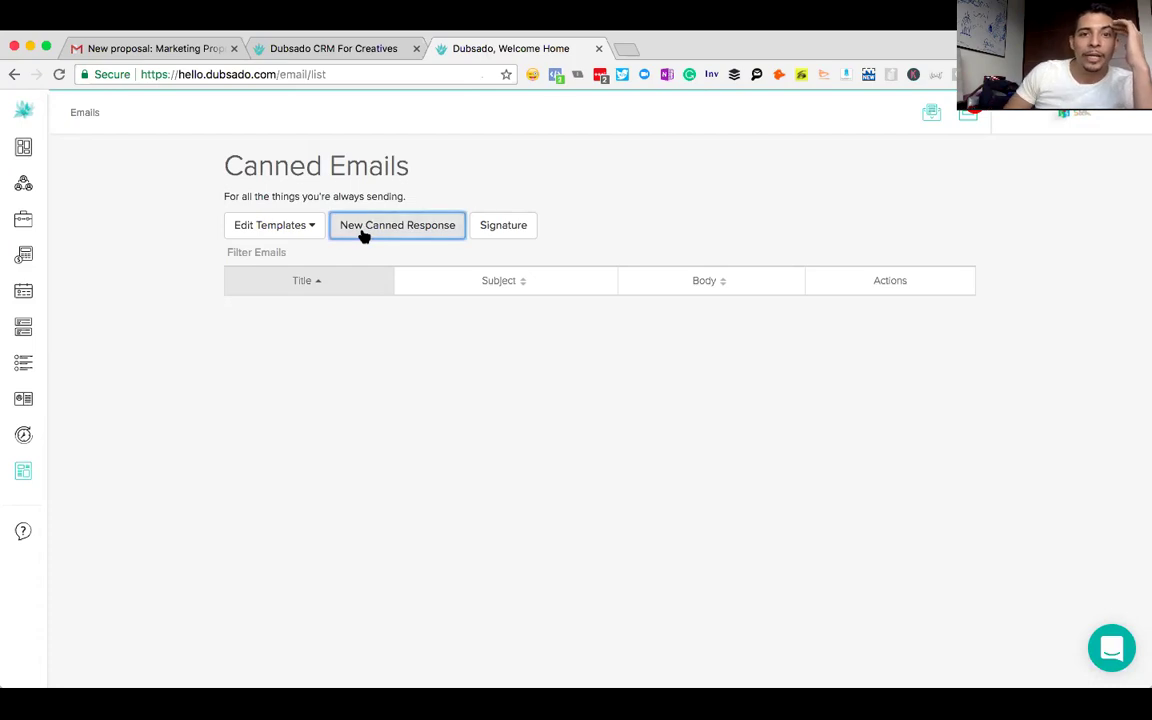
left_click(345, 251)
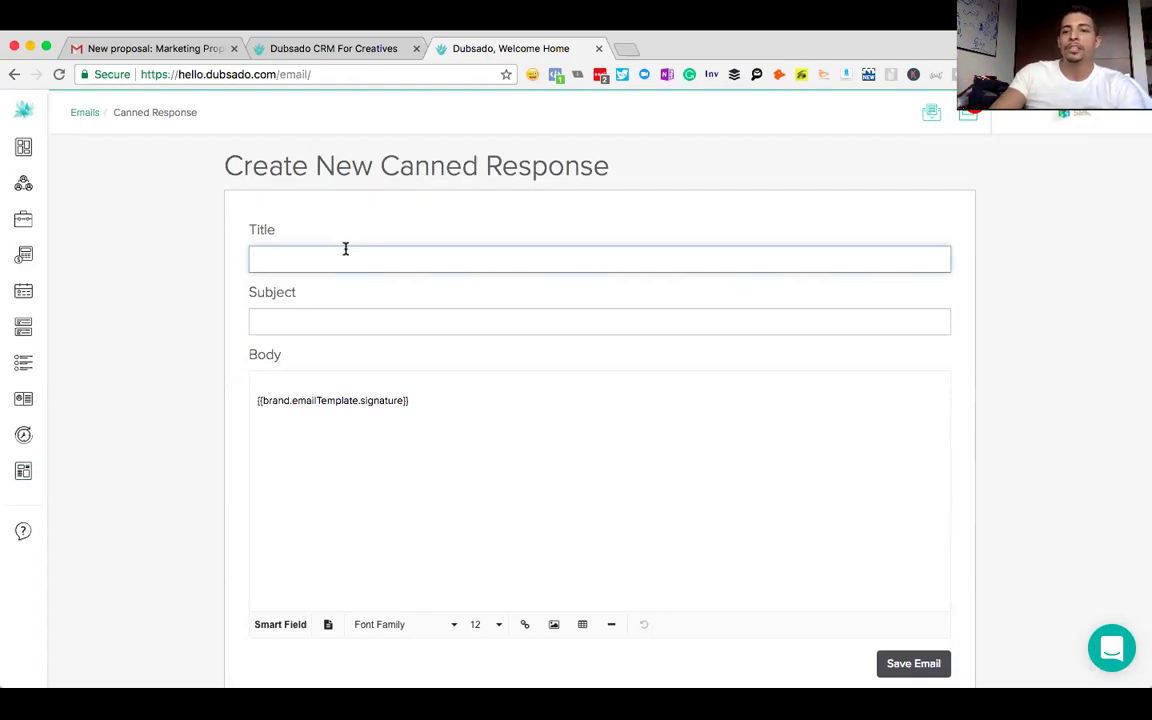
type("References")
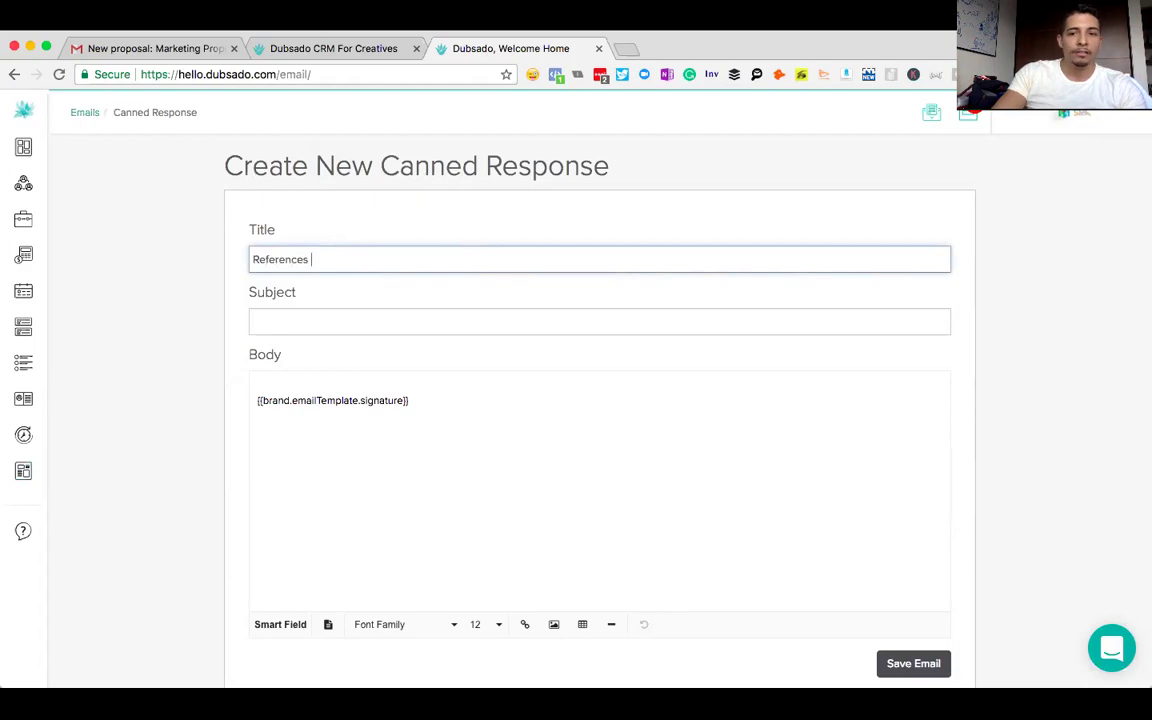
type(" : Marketing")
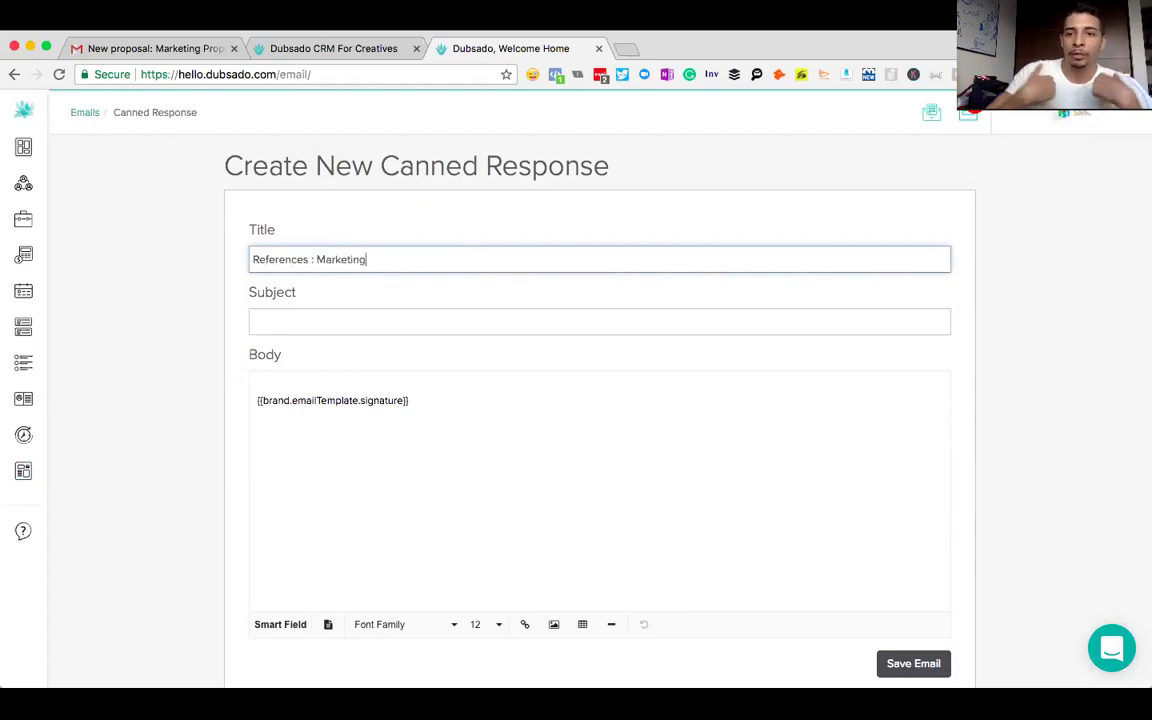
left_click(285, 316)
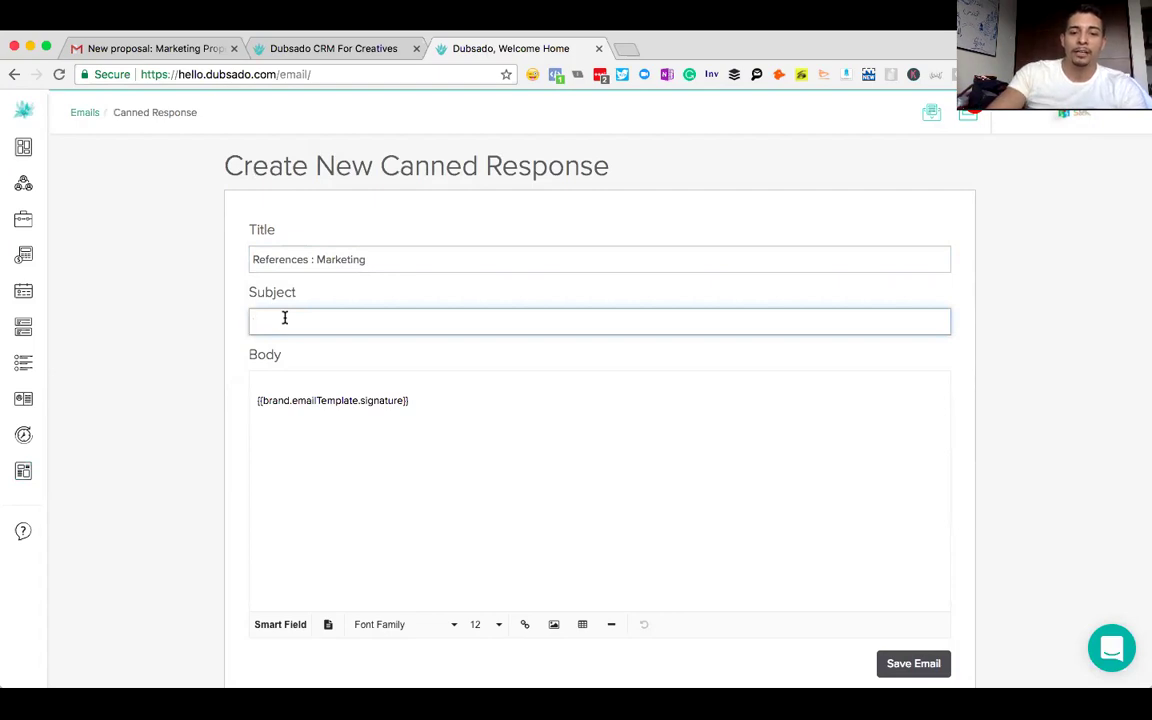
type("Check ")
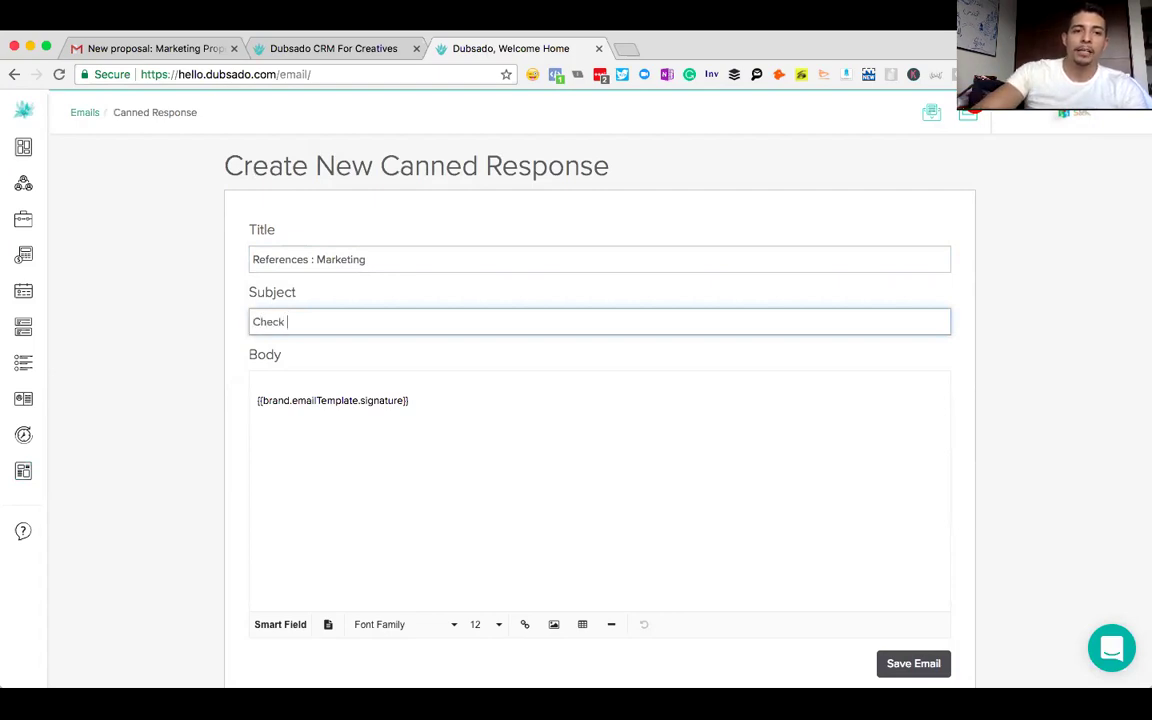
type("My References")
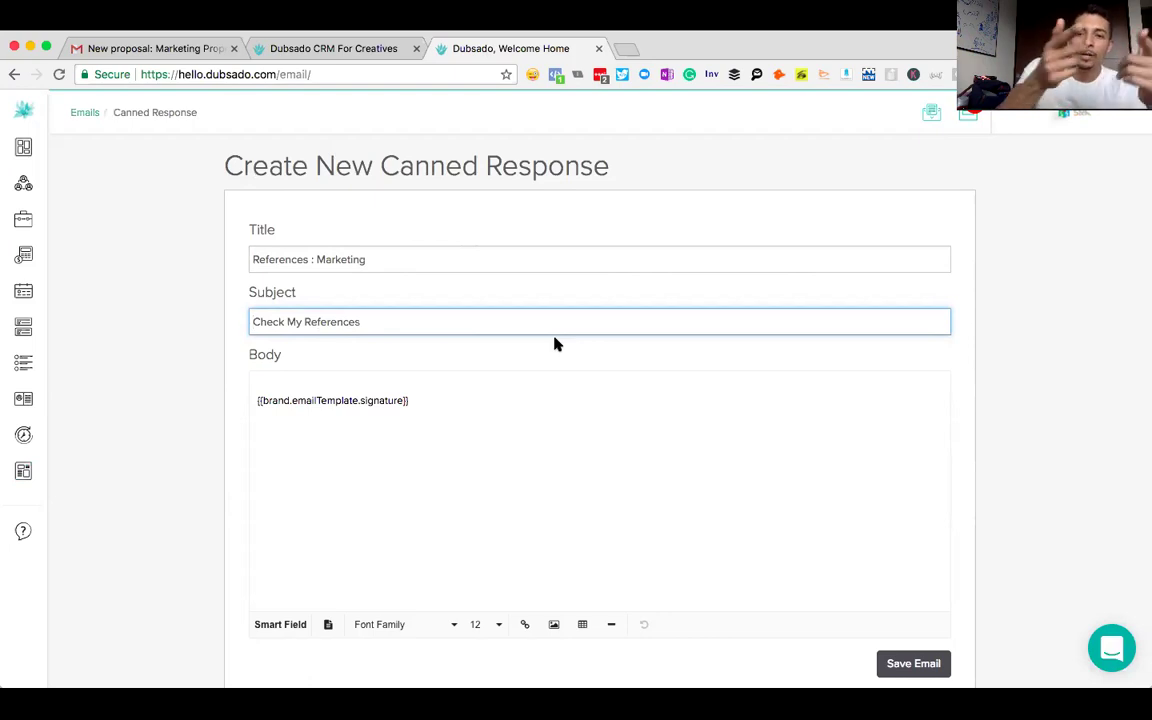
- Prefix the 'Check My References' subject with a 📞 emoji, then select the body's signature placeholder
left_click(532, 76)
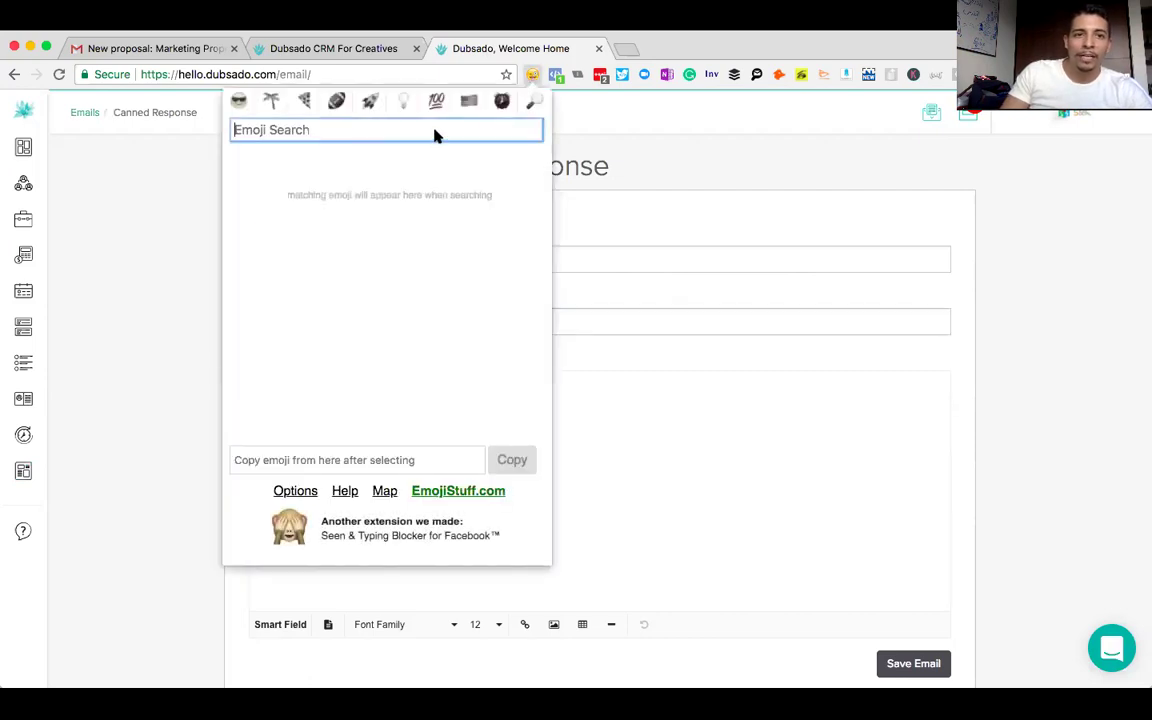
type("phone")
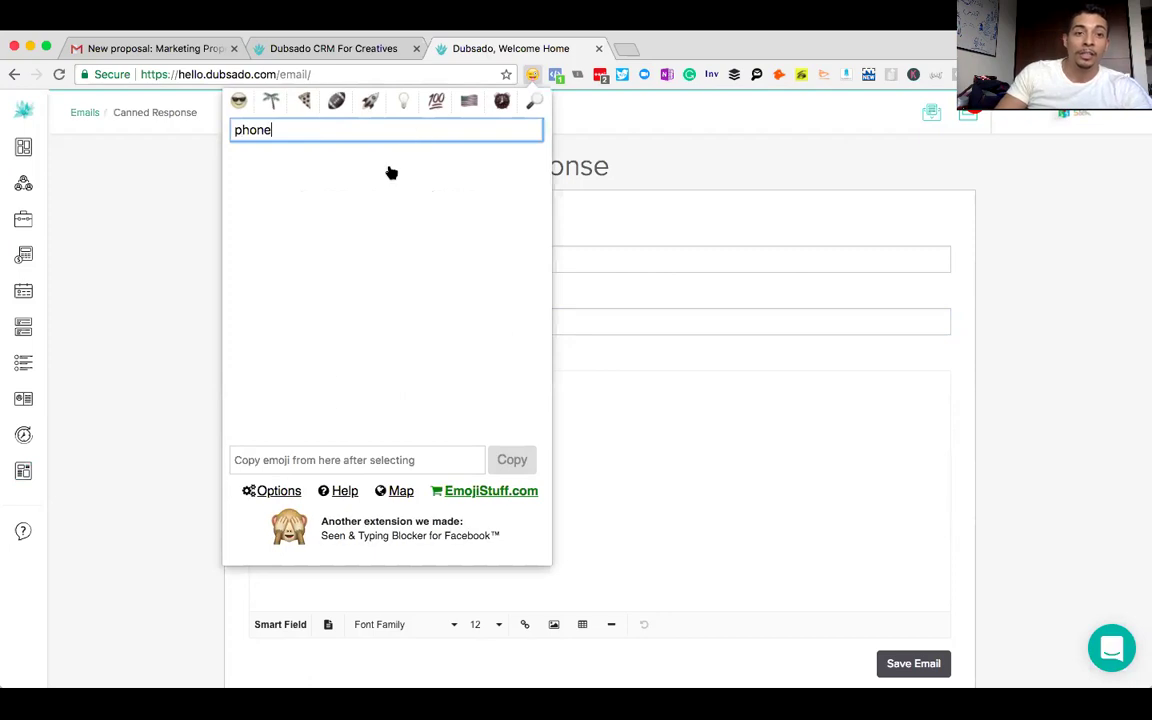
left_click(514, 457)
left_click(291, 307)
key("super+v")
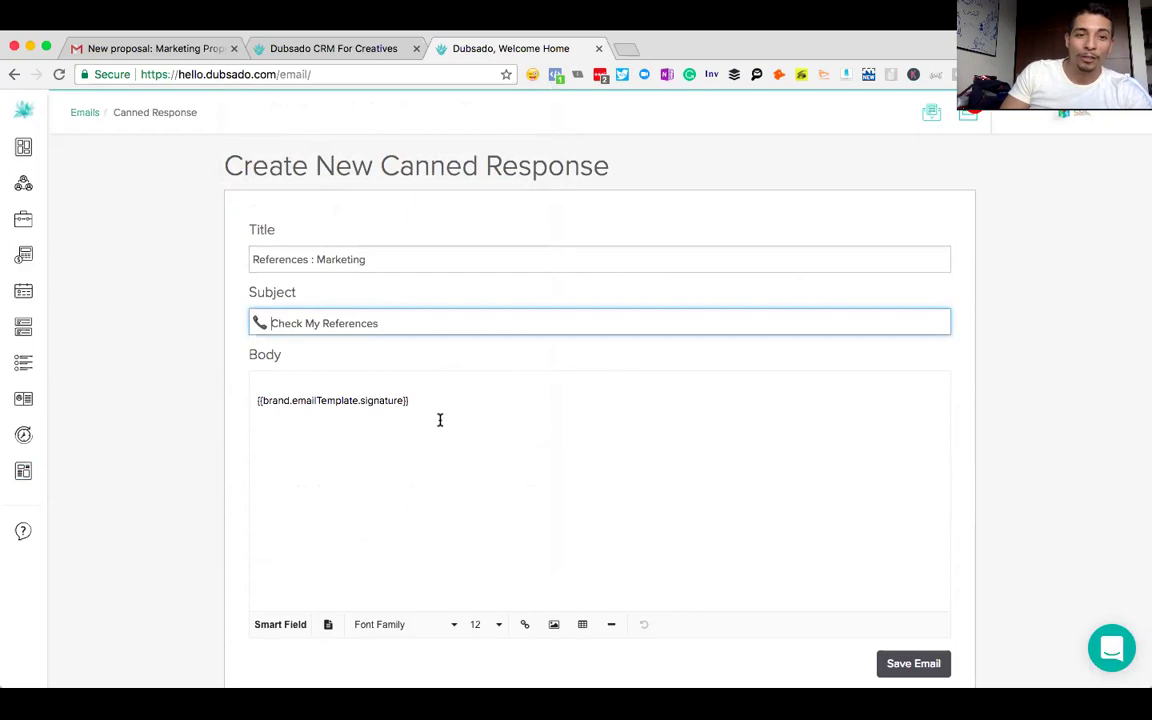
left_click_drag(450, 409, 249, 387)
- Replace the signature with 'Howdy' plus the client First Name smart field and the scary-internet sentence
key("BackSpace")
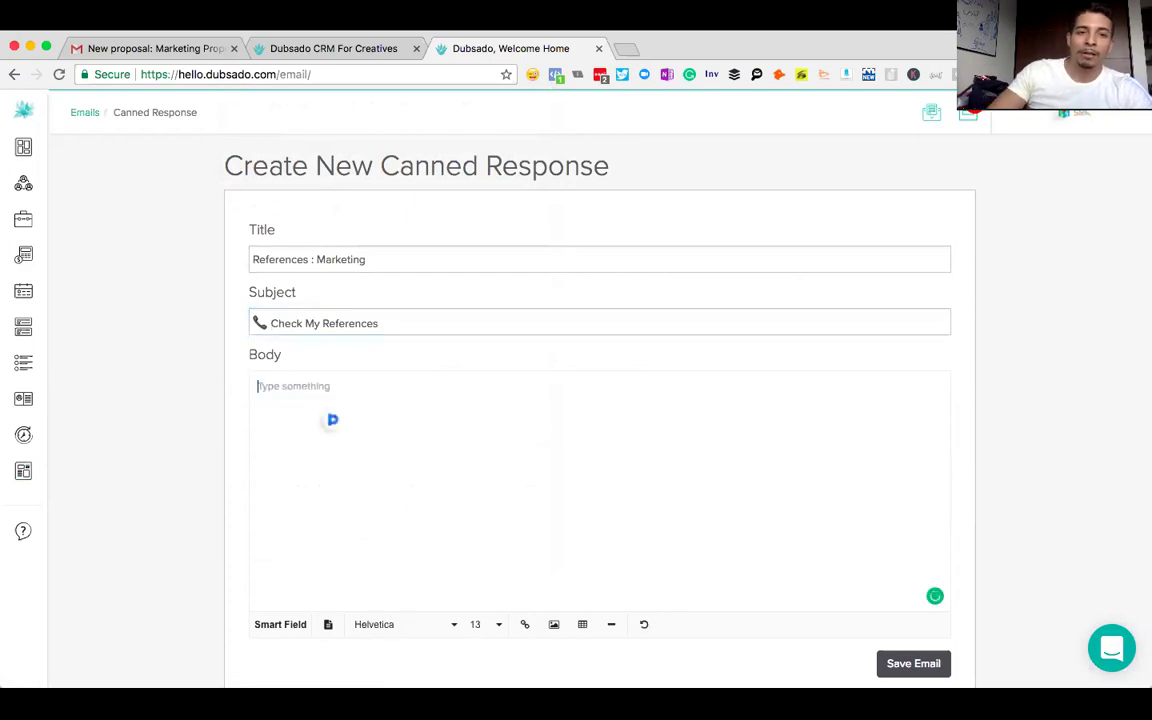
type("Howdy")
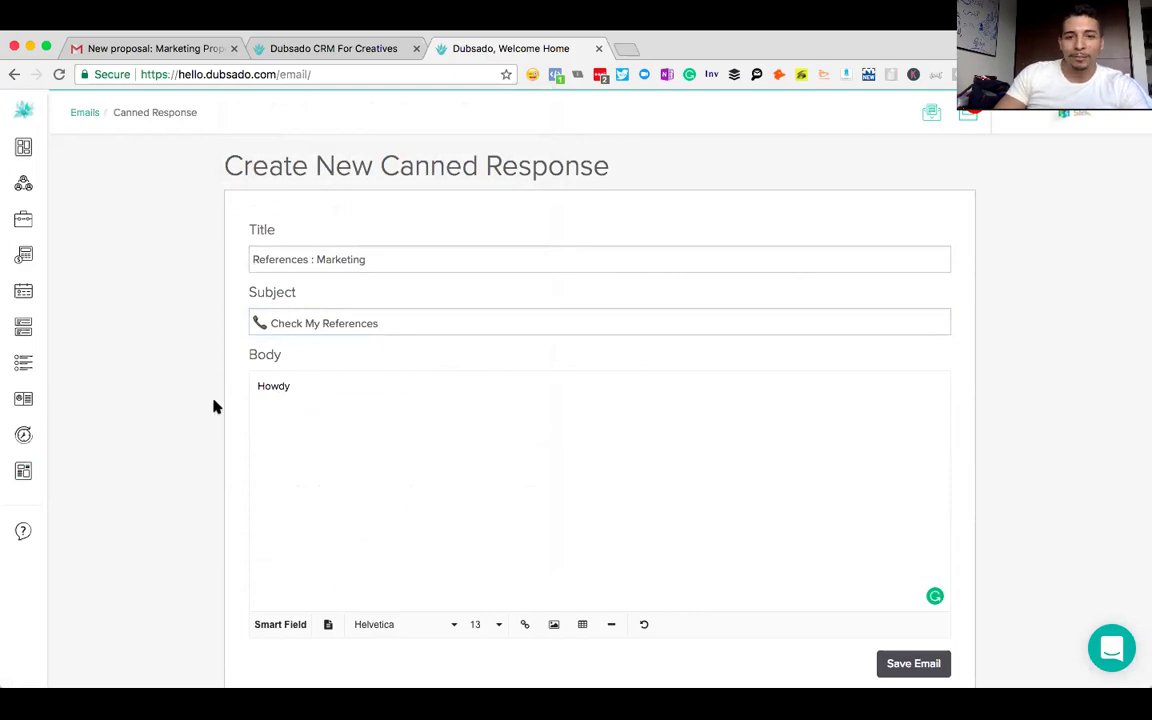
scroll(213, 405, "down", 1)
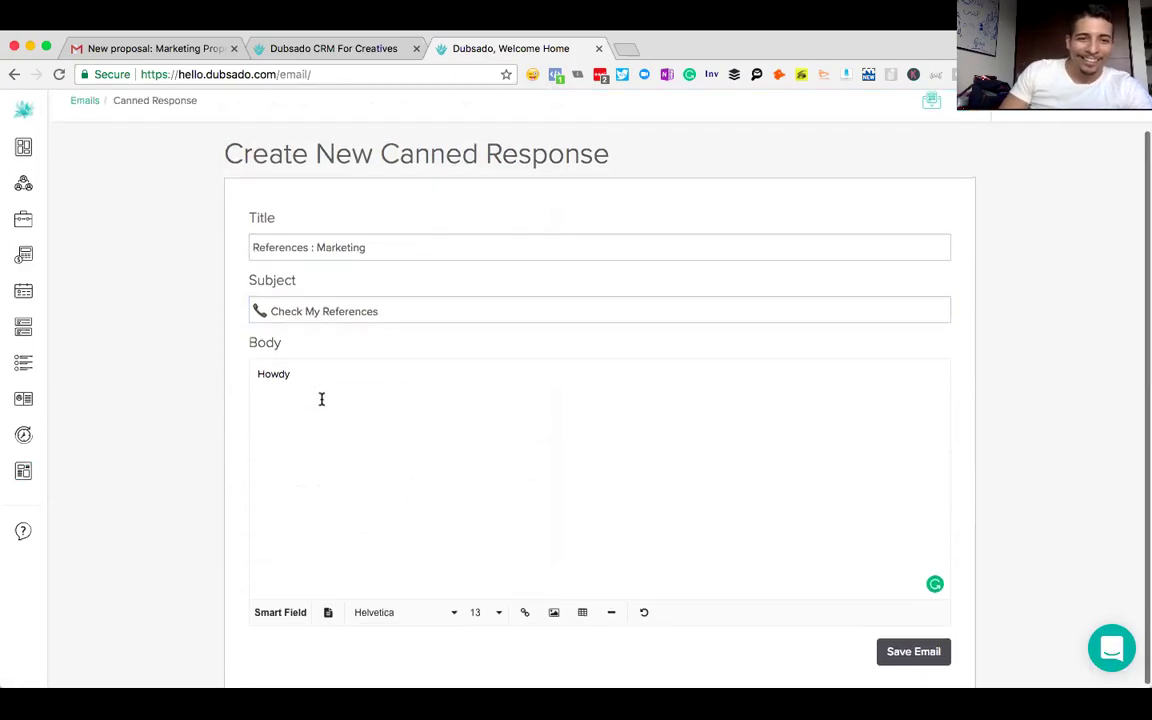
left_click(288, 612)
left_click(332, 586)
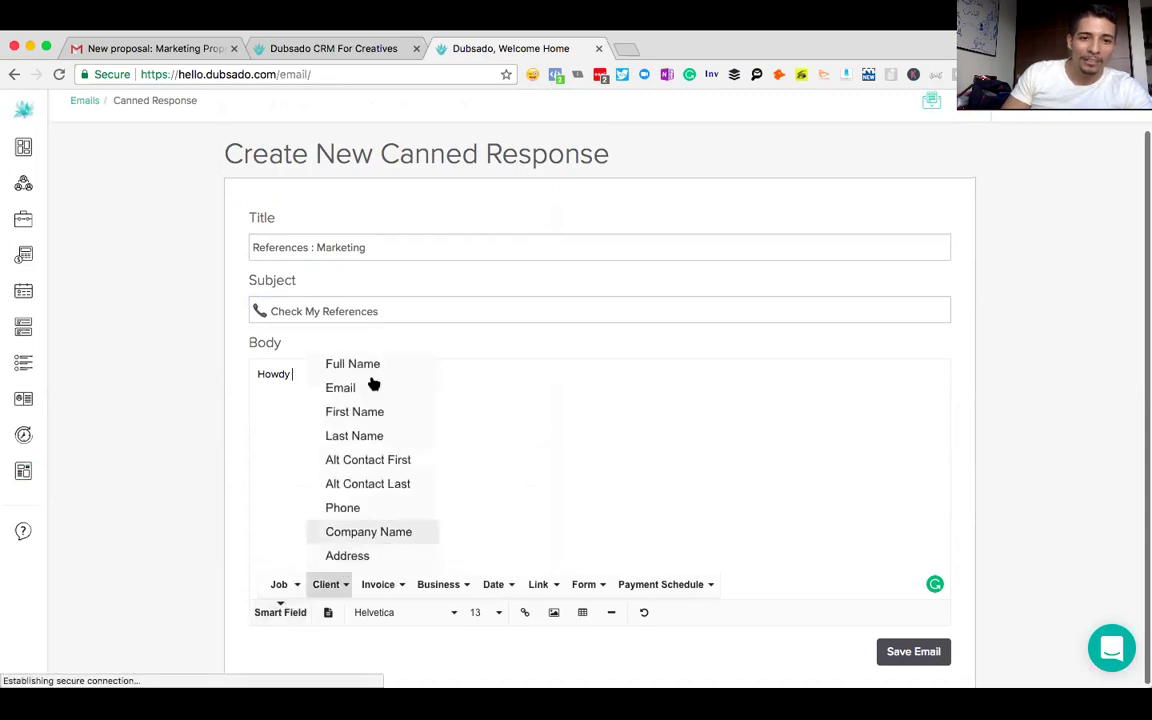
left_click(352, 412)
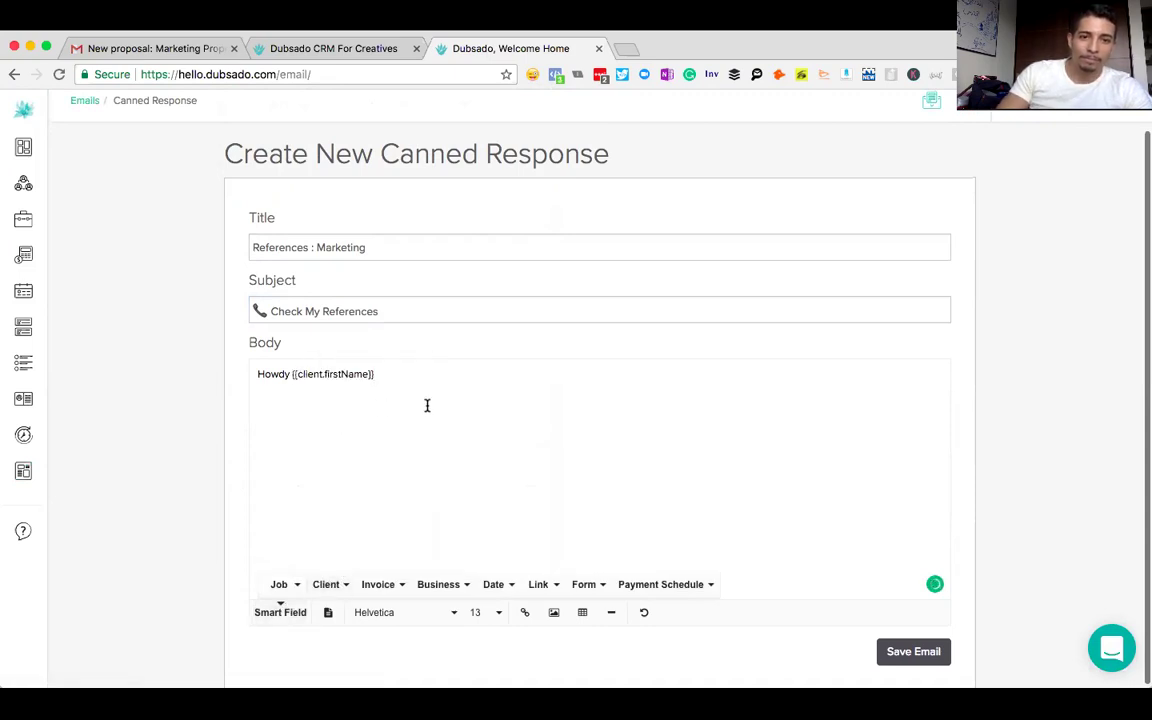
type(",  ")
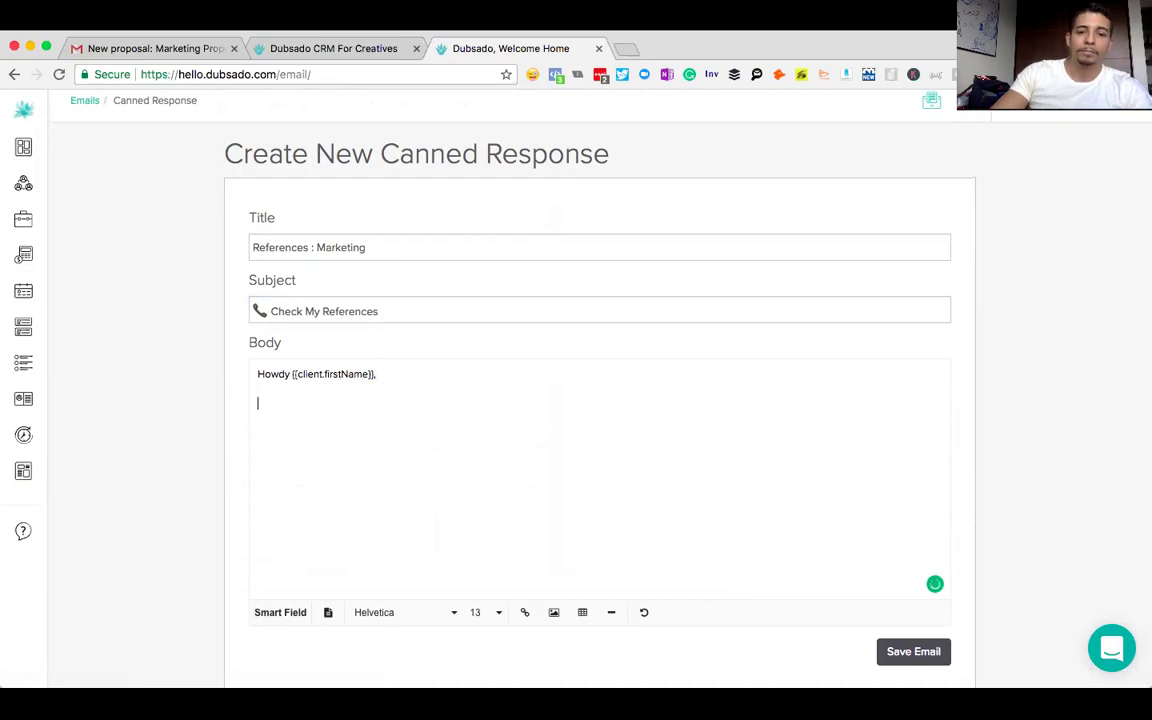
type("The itnernet")
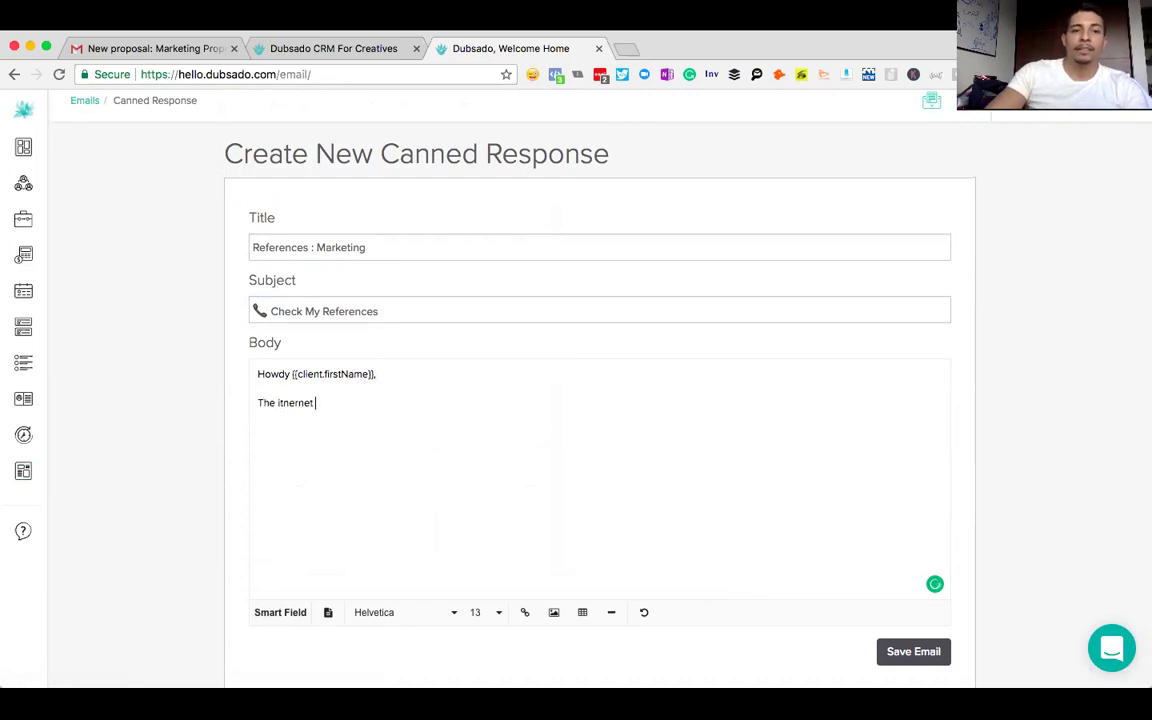
key("BackSpace")
key("BackSpace")
key("BackSpace")
key("BackSpace")
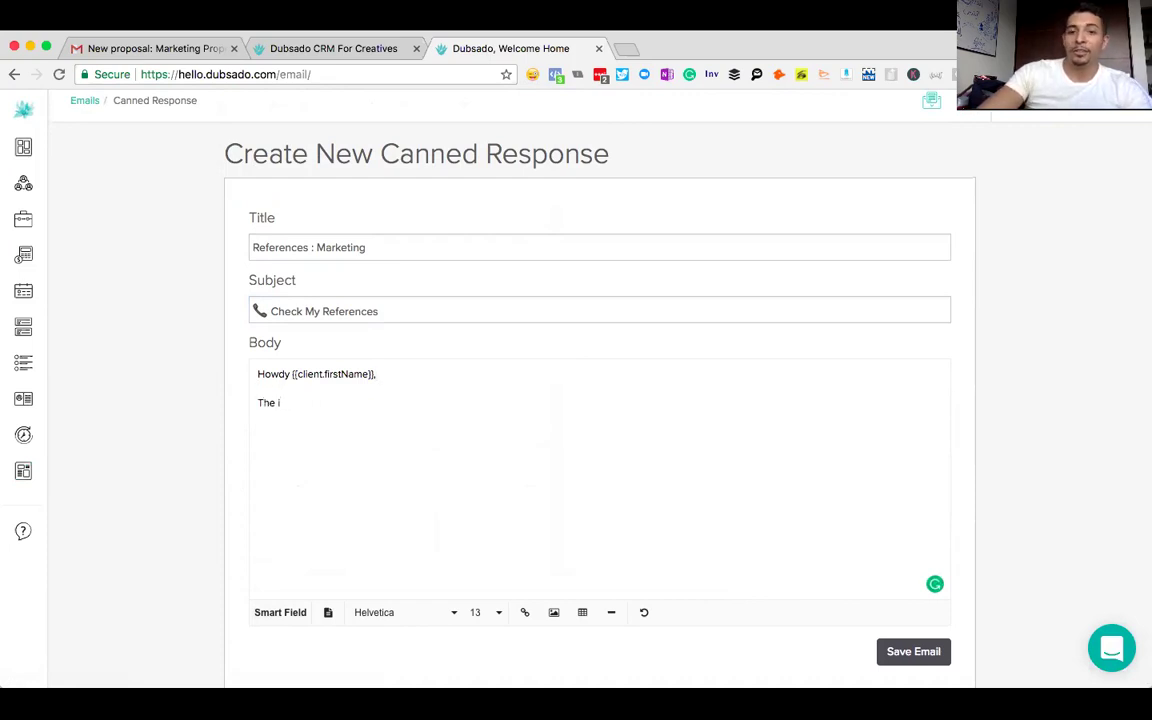
type("ternet is a scary place. You never")
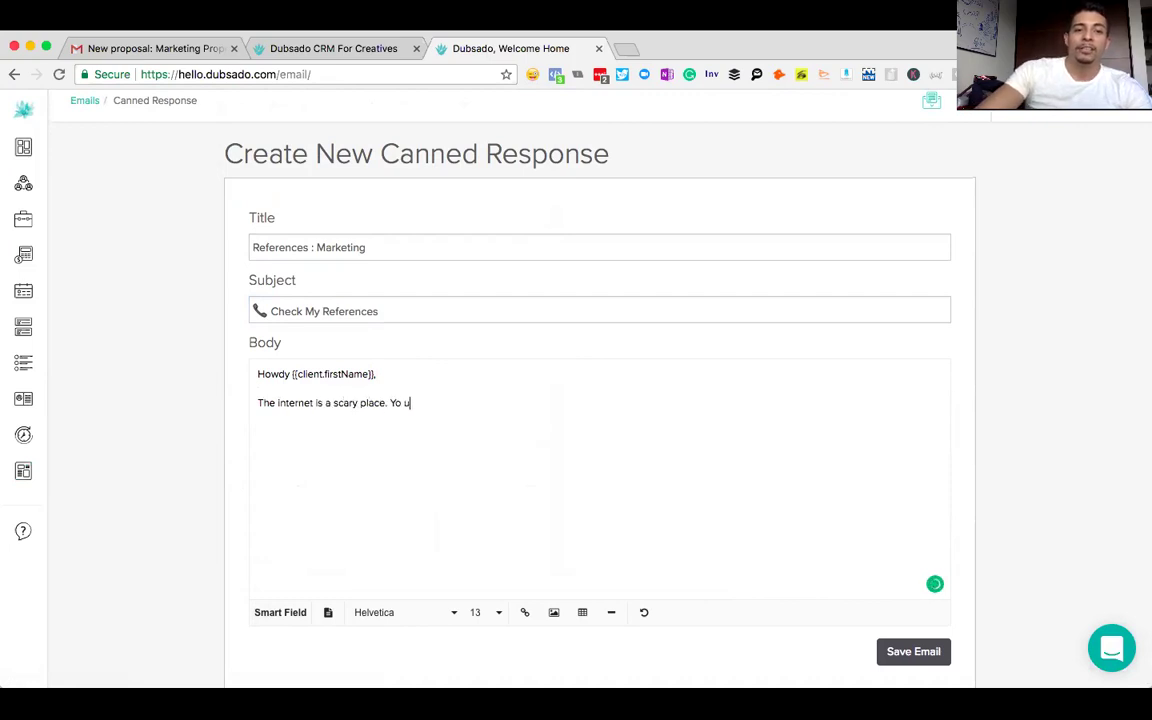
type(" kno")
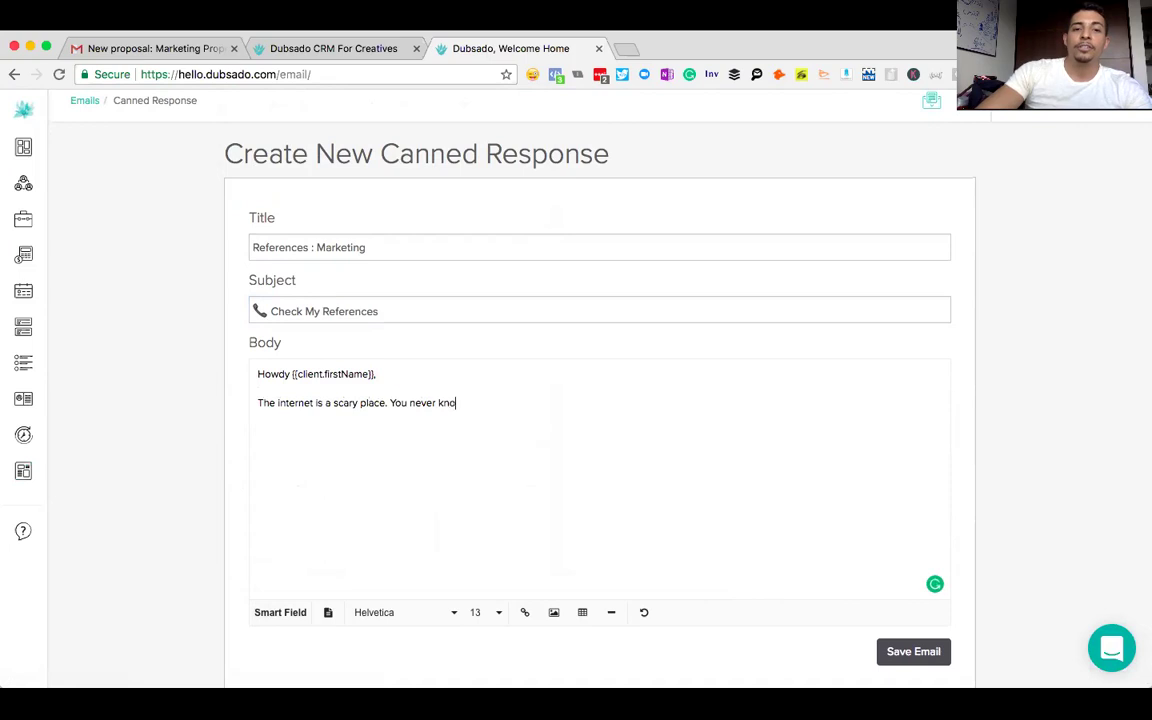
type("w who you are really d")
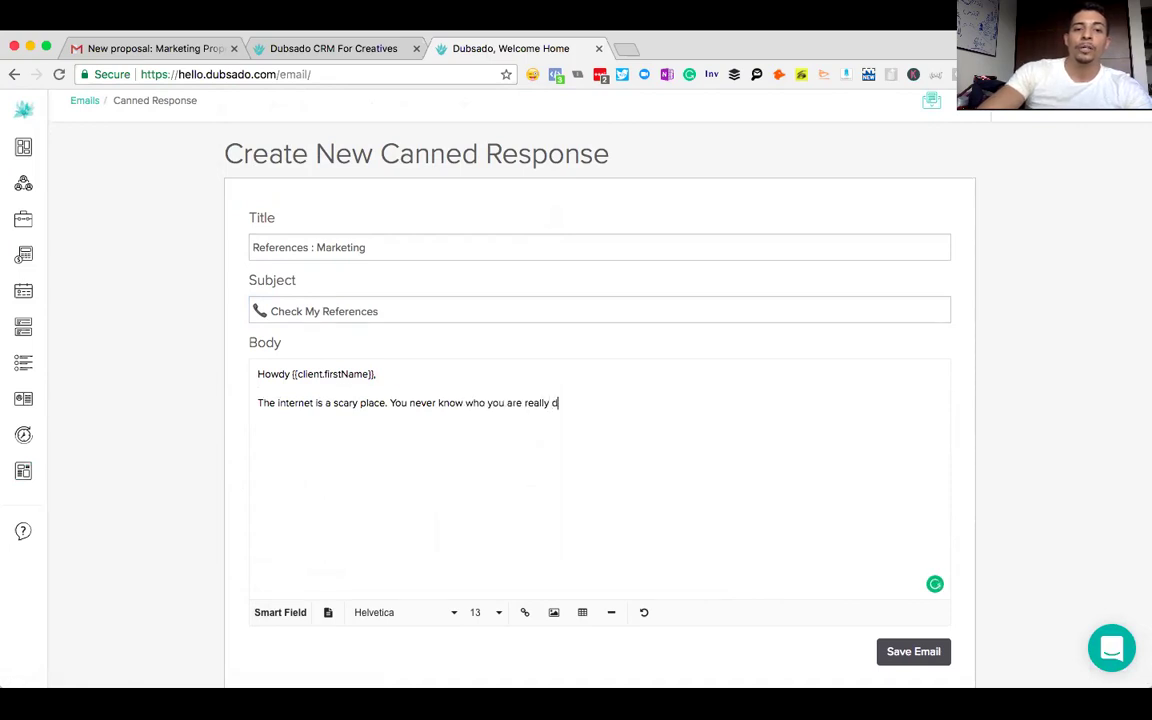
type("oing business with.")
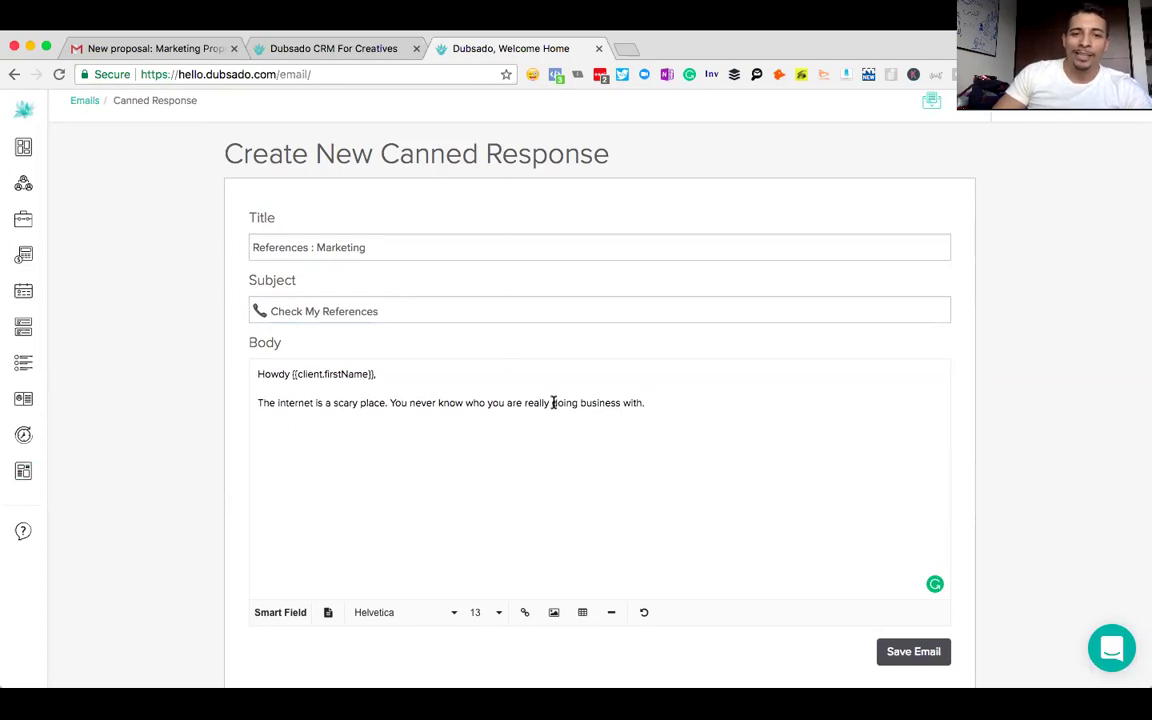
- Make the word 'really' bold and underlined
left_click_drag(549, 402, 526, 402)
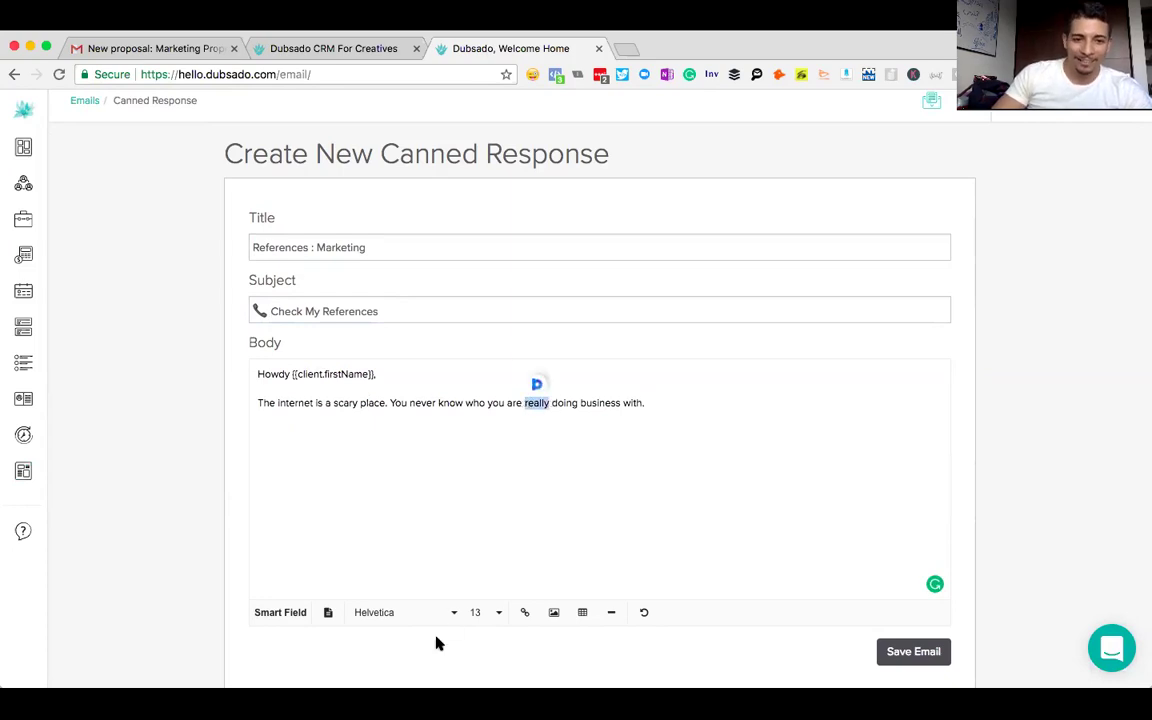
left_click(329, 613)
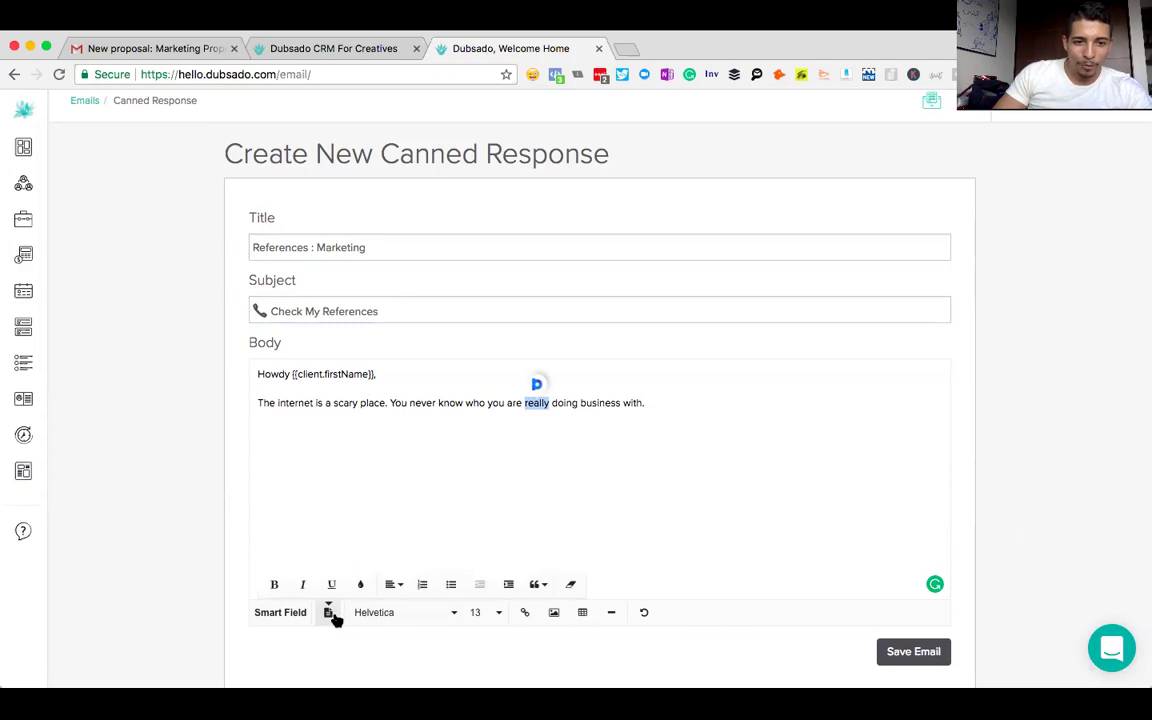
left_click(333, 586)
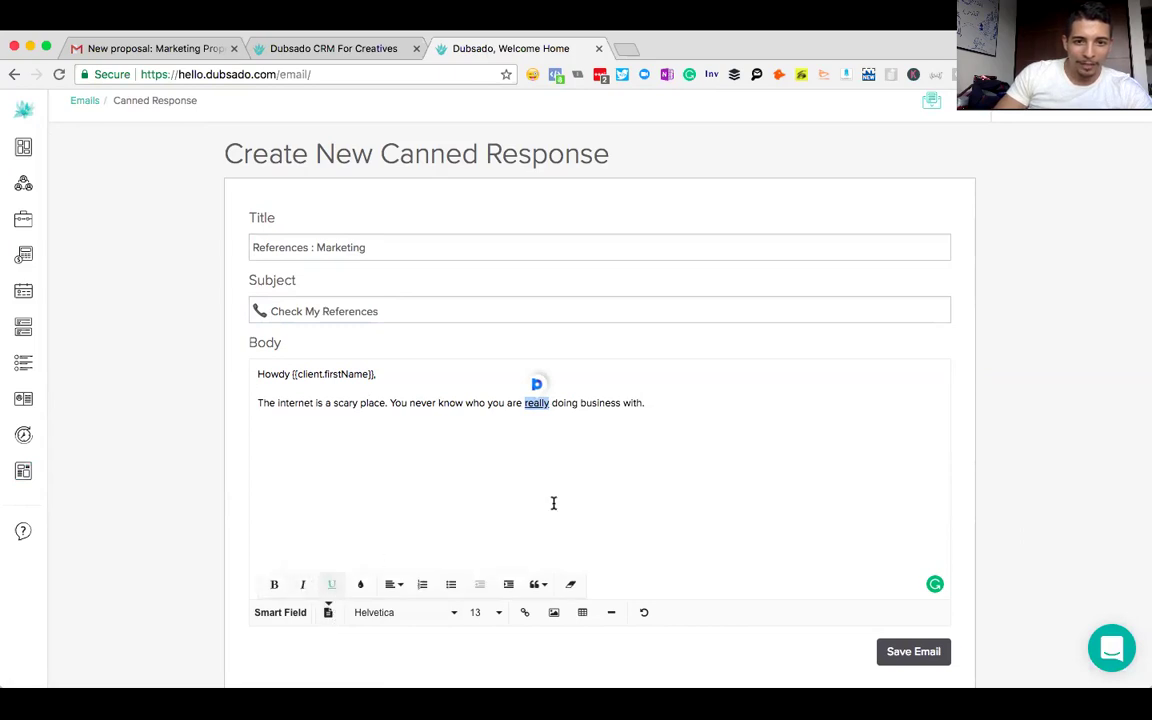
left_click(274, 584)
left_click(657, 404)
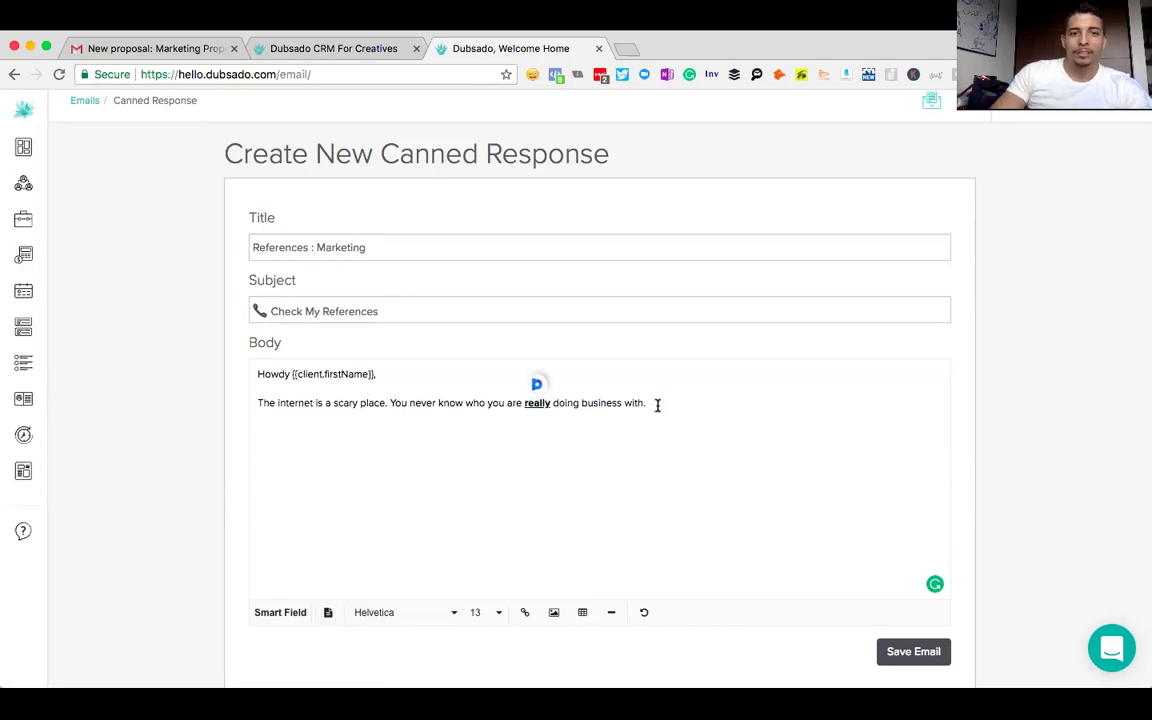
- Add the savvy-entrepreneurs contact line, the double-dog-dare invitation, and a sample reference's name, phone and e-mail
key("Return")
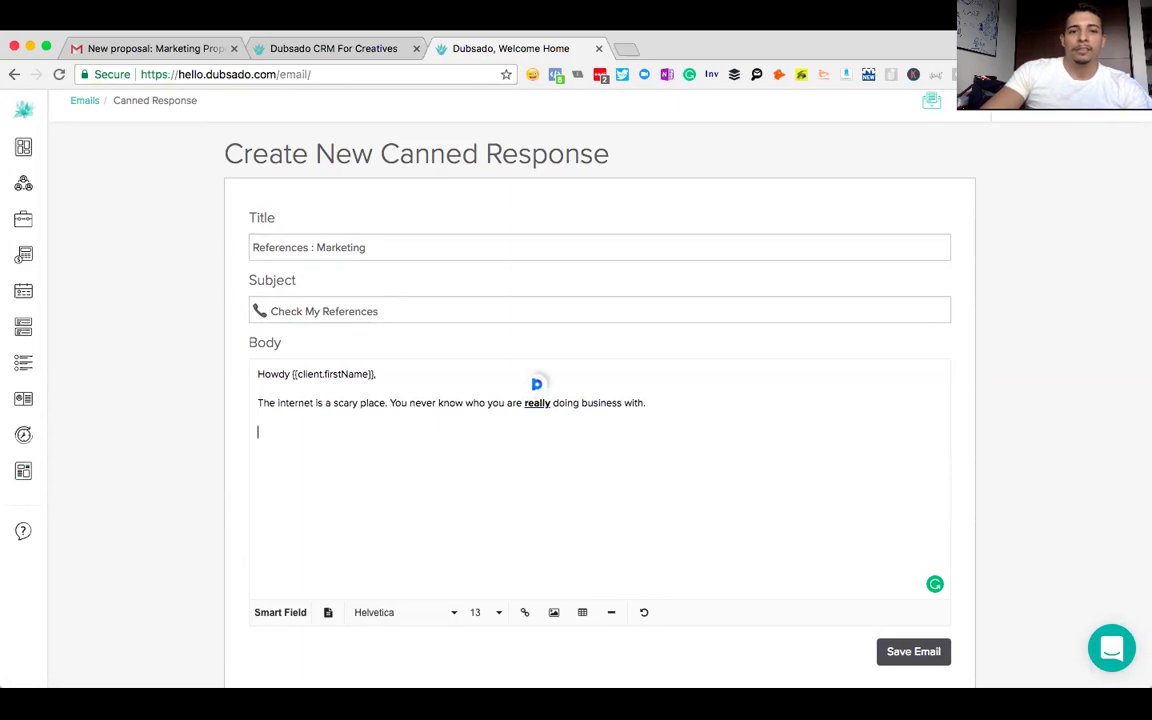
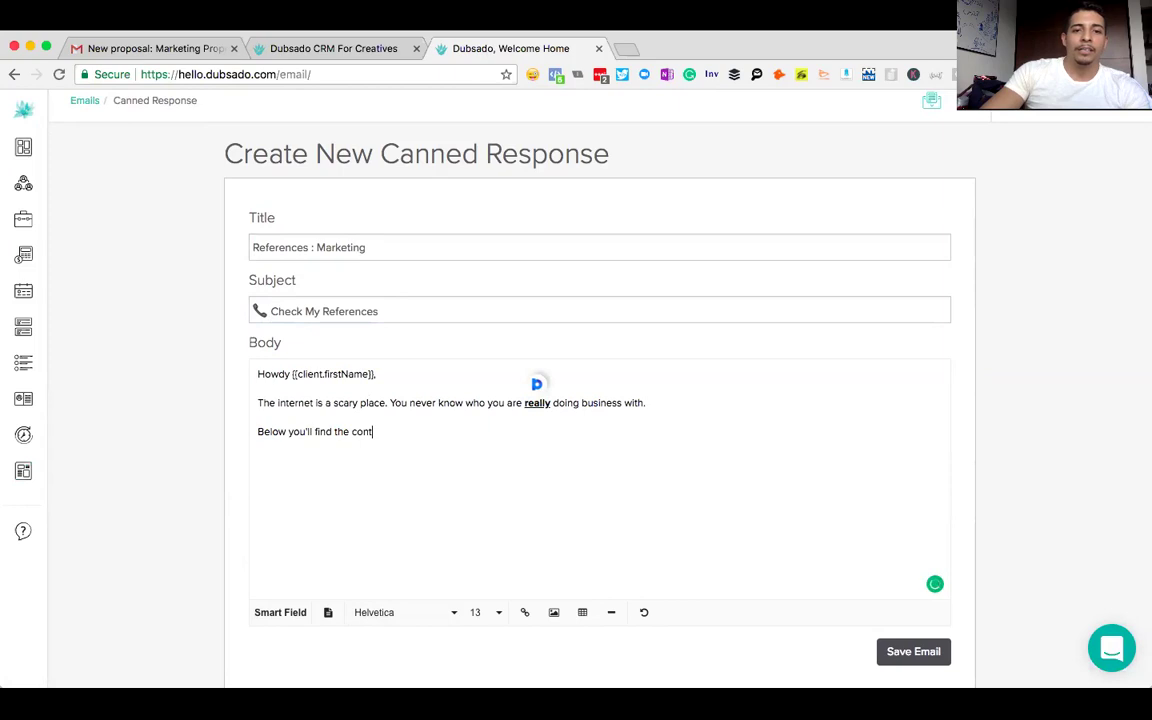
key("BackSpace")
key("BackSpace")
key("BackSpace")
key("BackSpace")
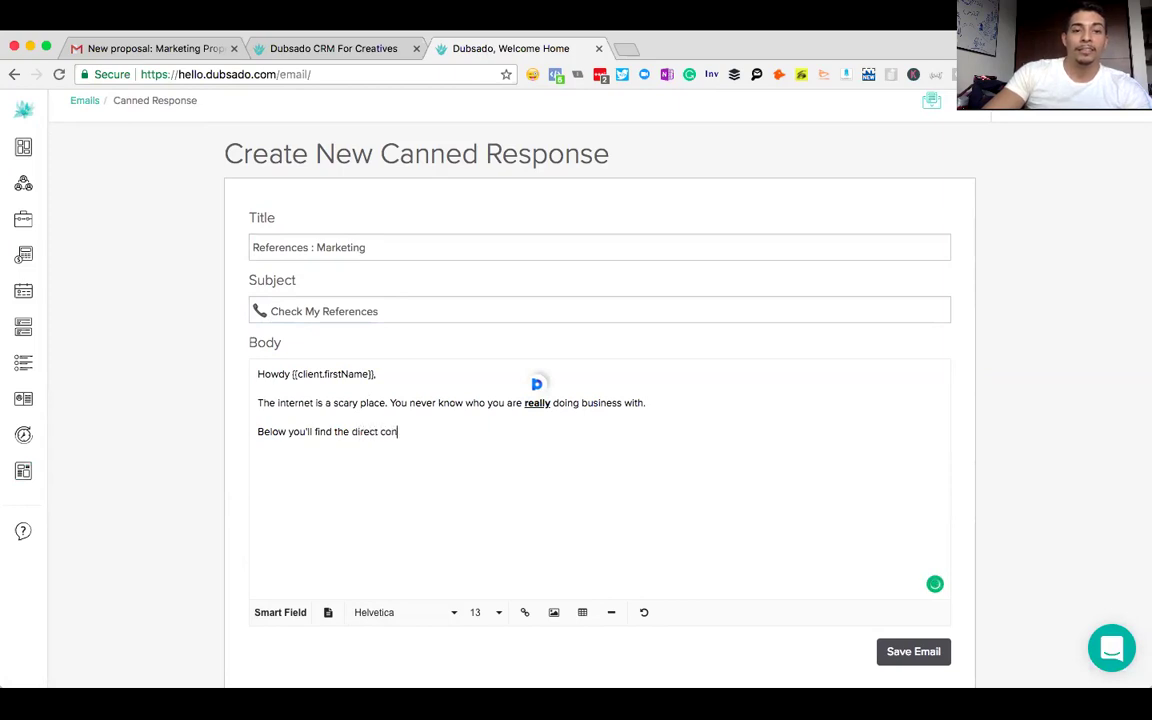
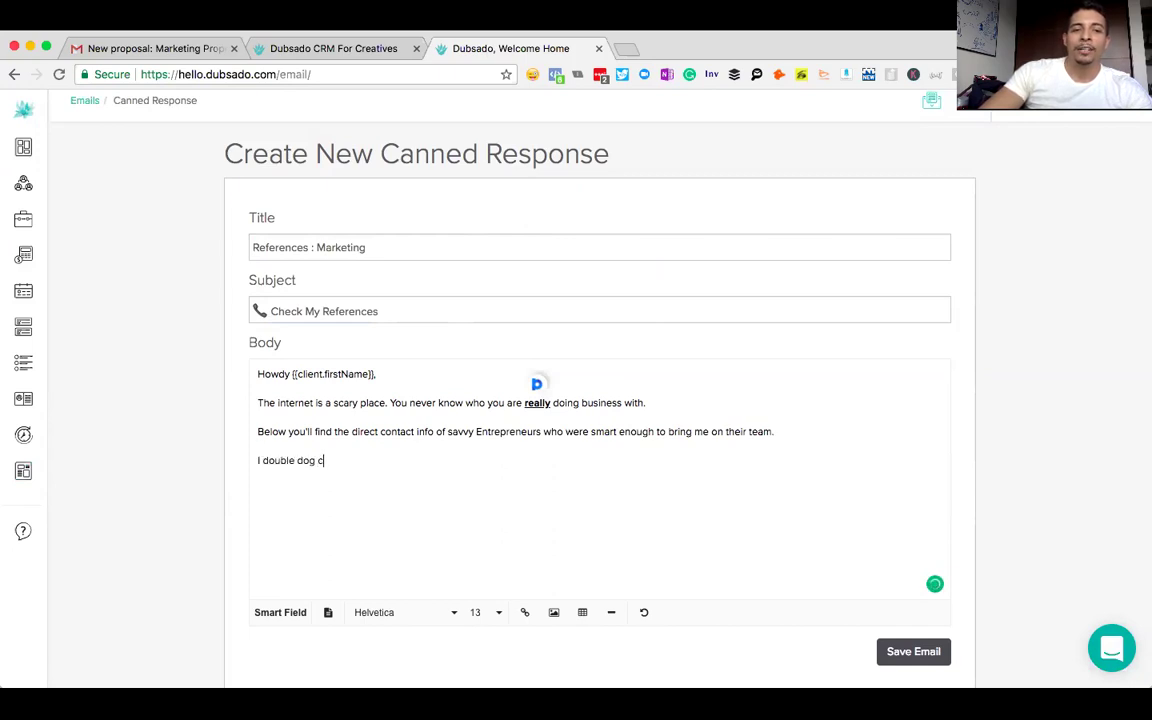
key("BackSpace")
key("BackSpace")
key("BackSpace")
key("BackSpace")
key("BackSpace")
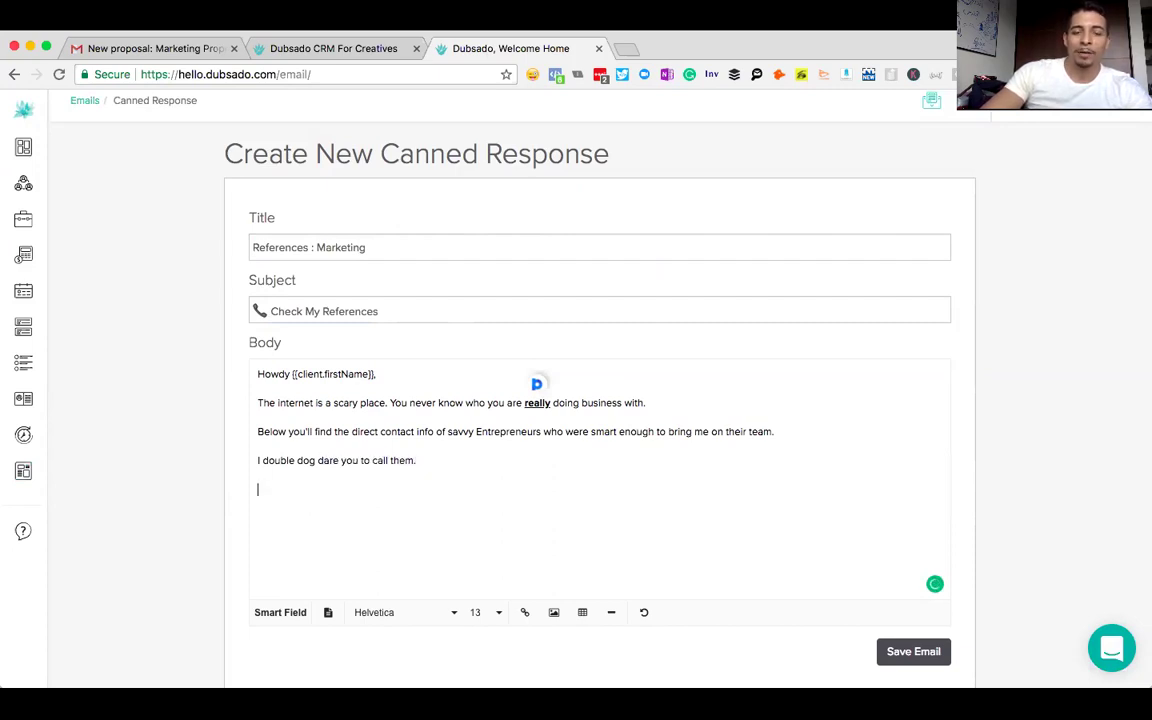
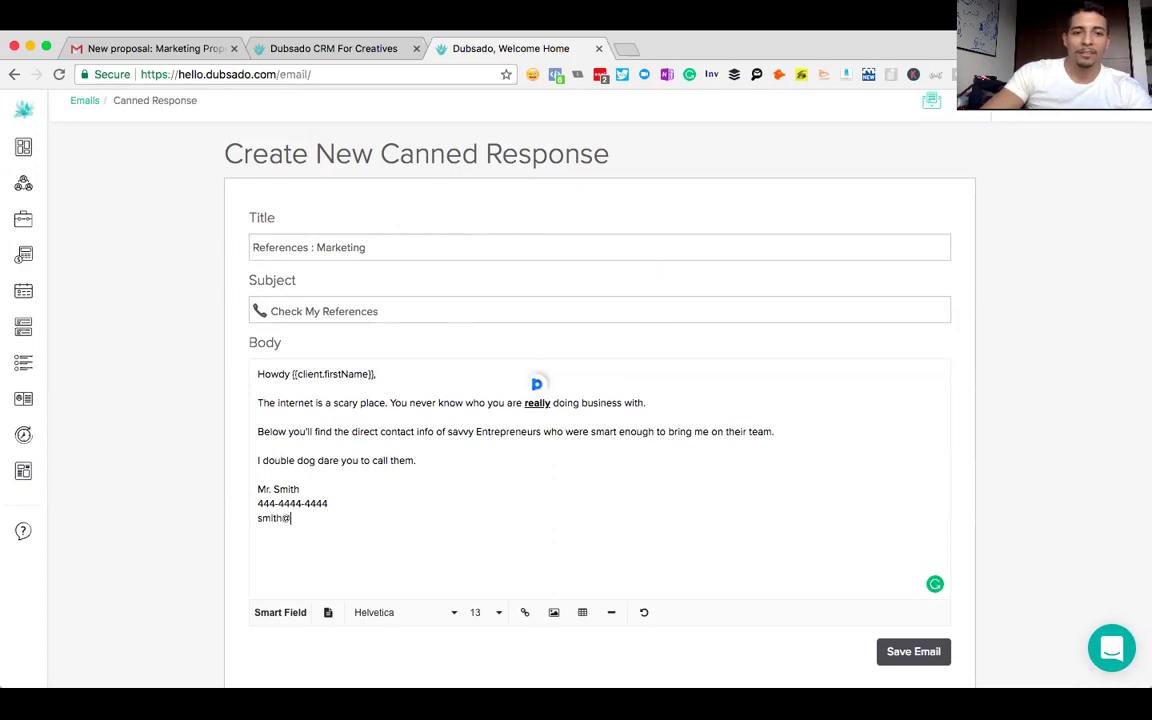
key("Return")
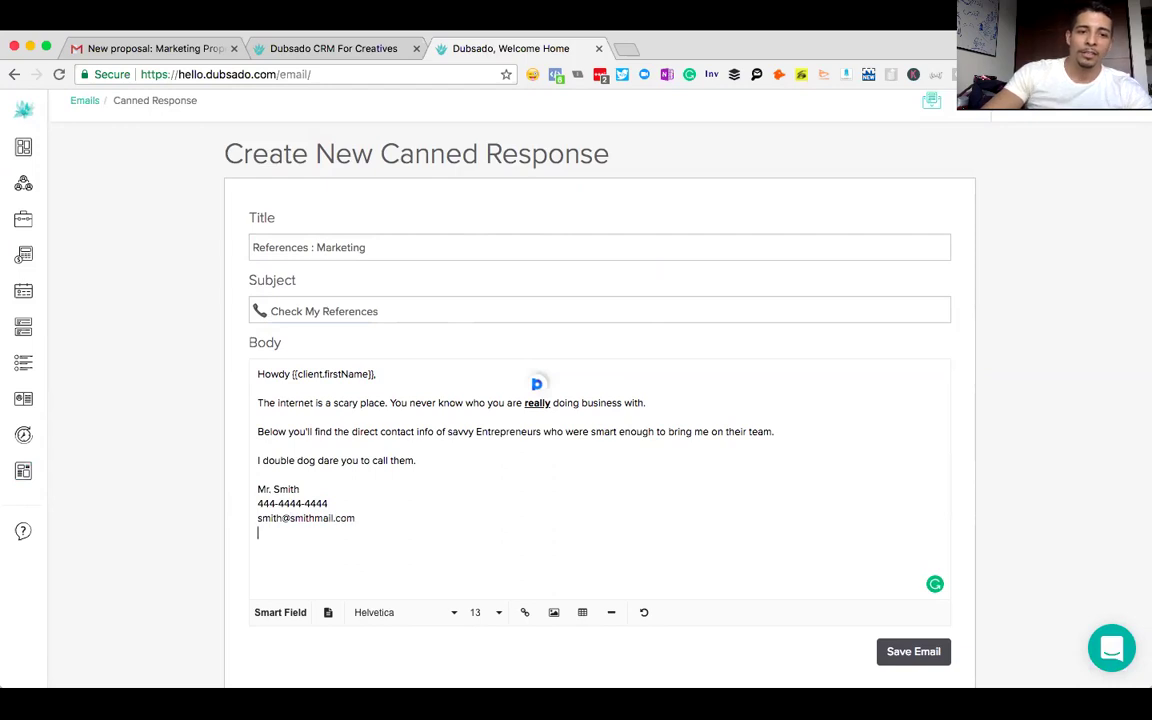
- Copy the reference contact block and paste it twice, giving three contact blocks
left_click_drag(256, 488, 283, 530)
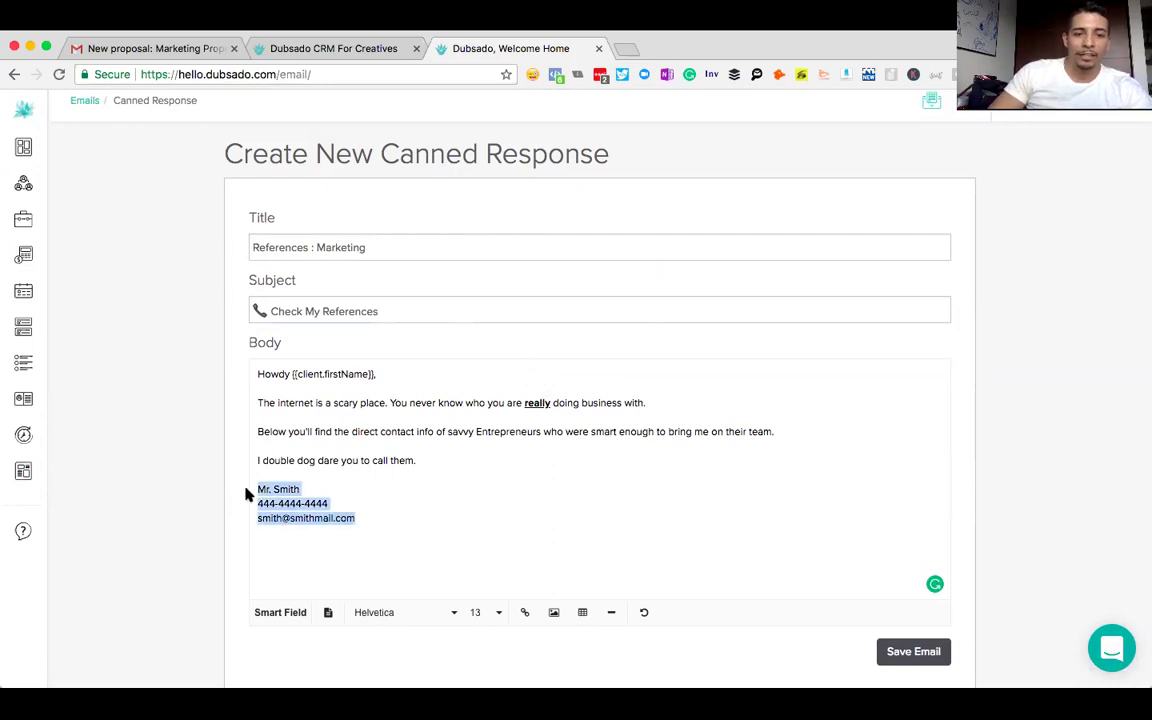
key("ctrl+c")
left_click(288, 542)
key("ctrl+v")
key("Return")
key("Return")
key("ctrl+v")
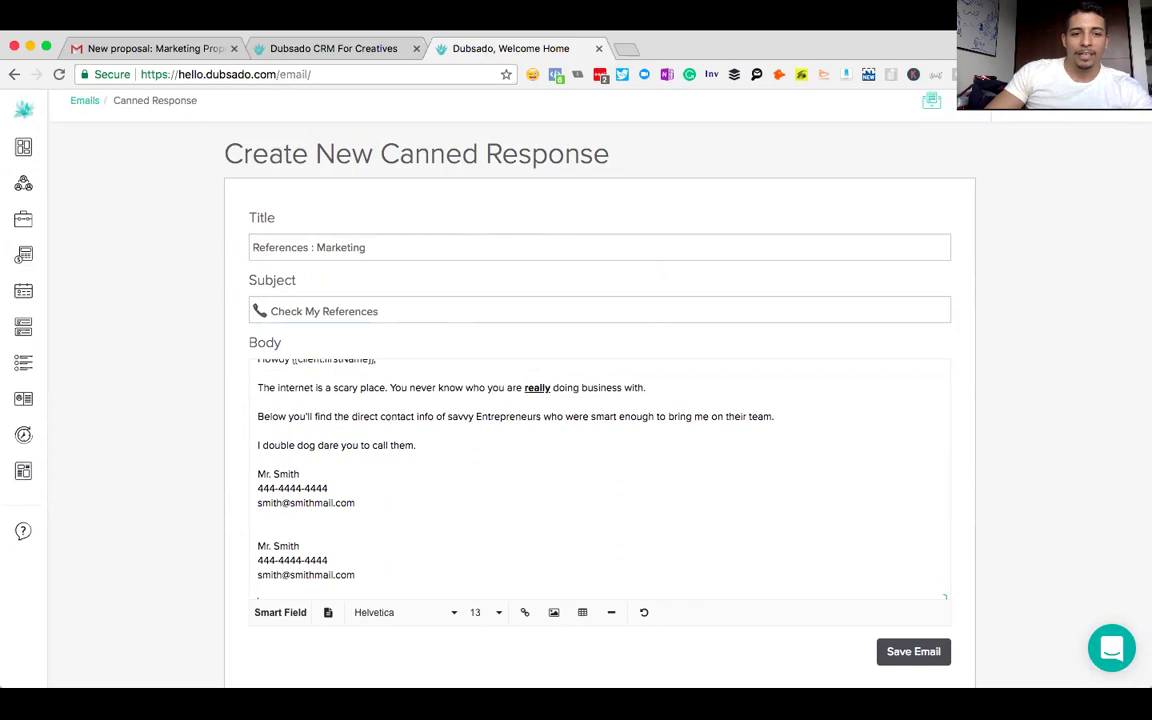
key("Return")
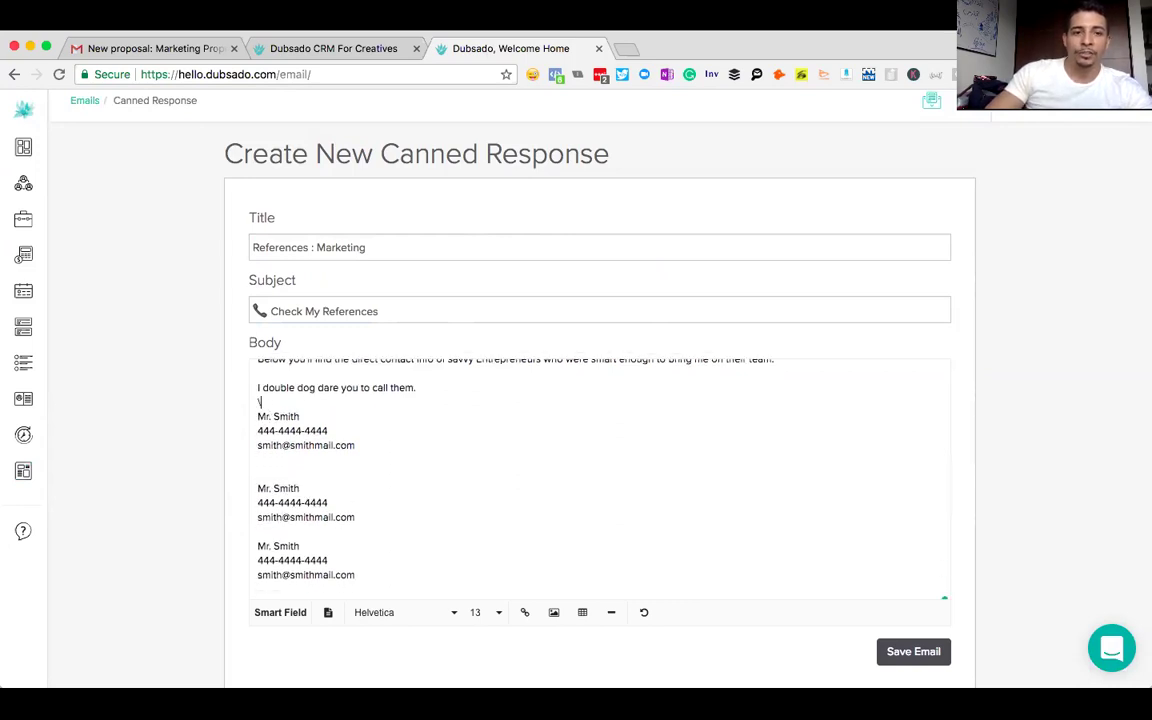
- Add a 'Real Estate' heading line and select it
type("Real Estate")
key("Return")
scroll(391, 512, "down", 1)
left_click(389, 565)
left_click_drag(389, 565, 262, 358)
left_click(268, 390)
left_click(249, 388, "shift")
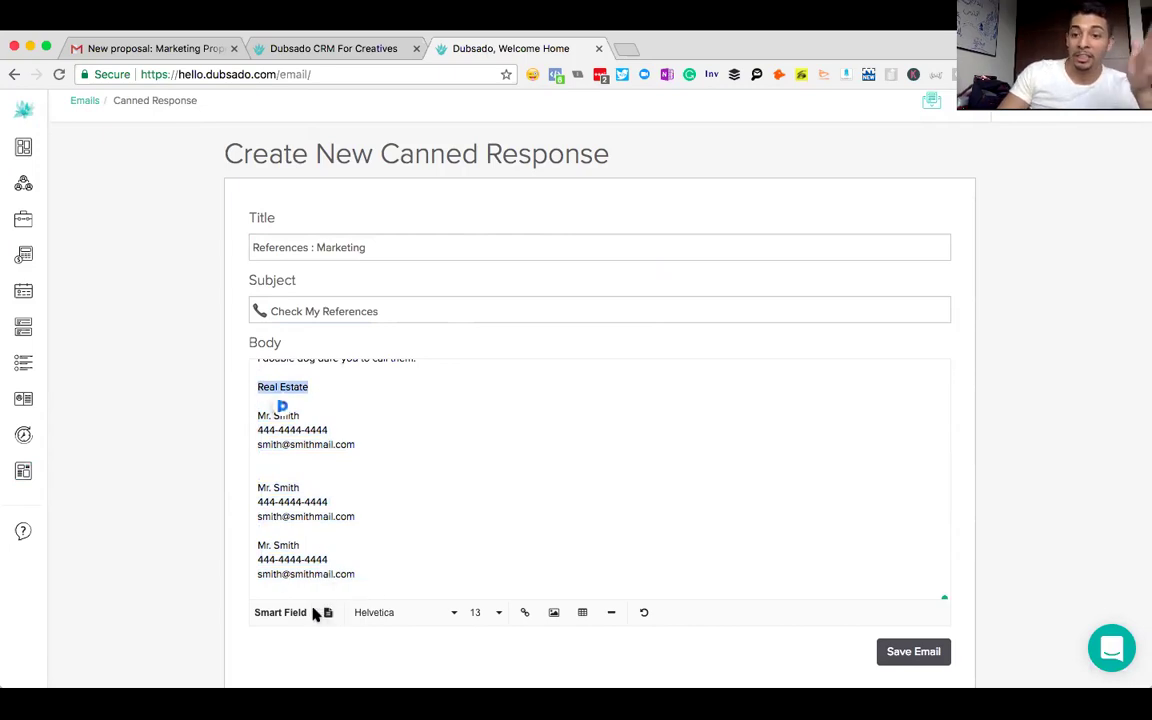
- Format the Real Estate heading bold at font size 30
left_click(279, 615)
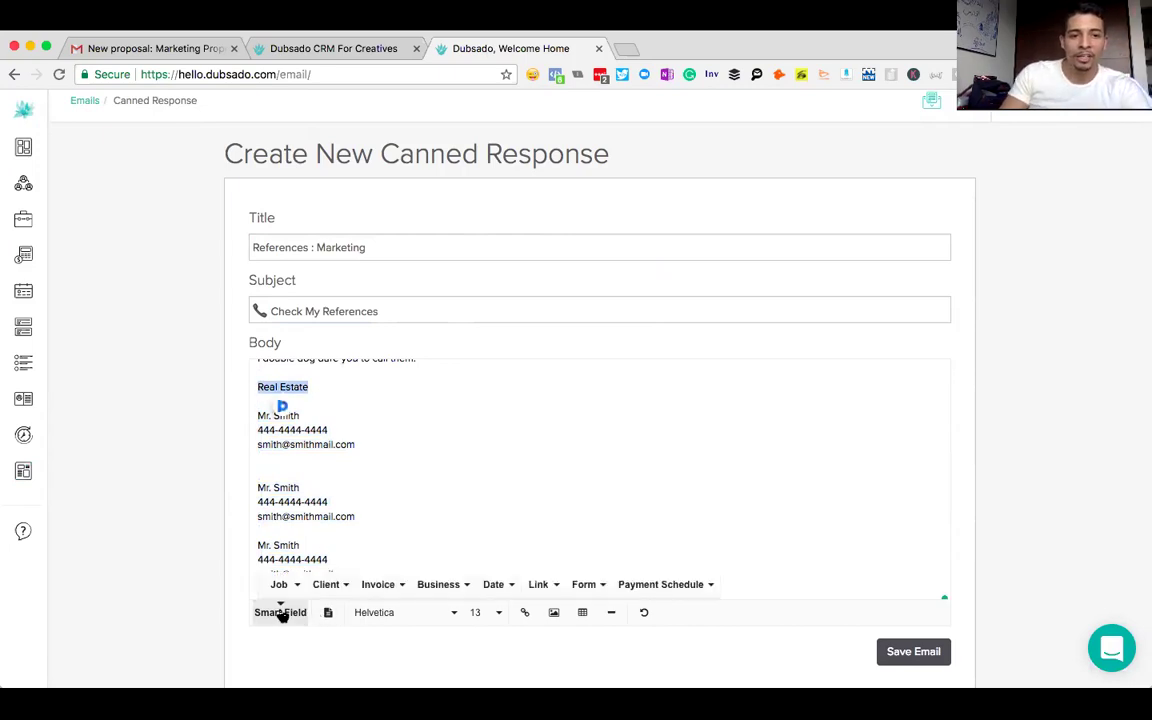
left_click(376, 614)
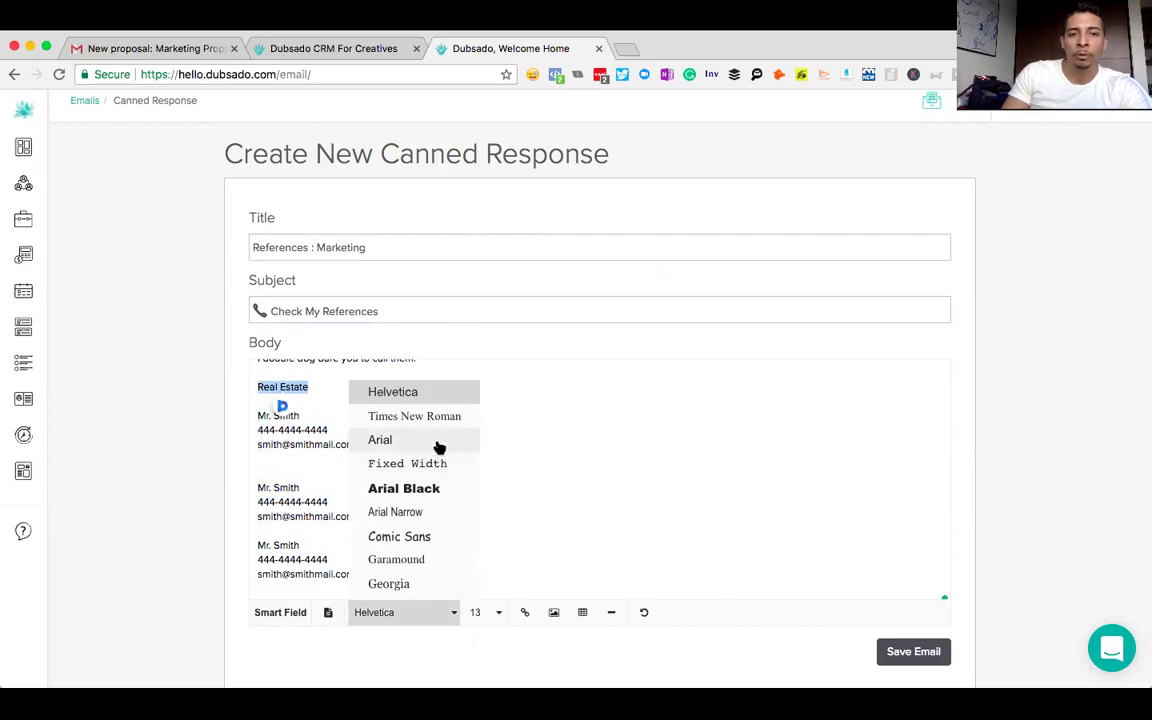
left_click(329, 616)
left_click(275, 585)
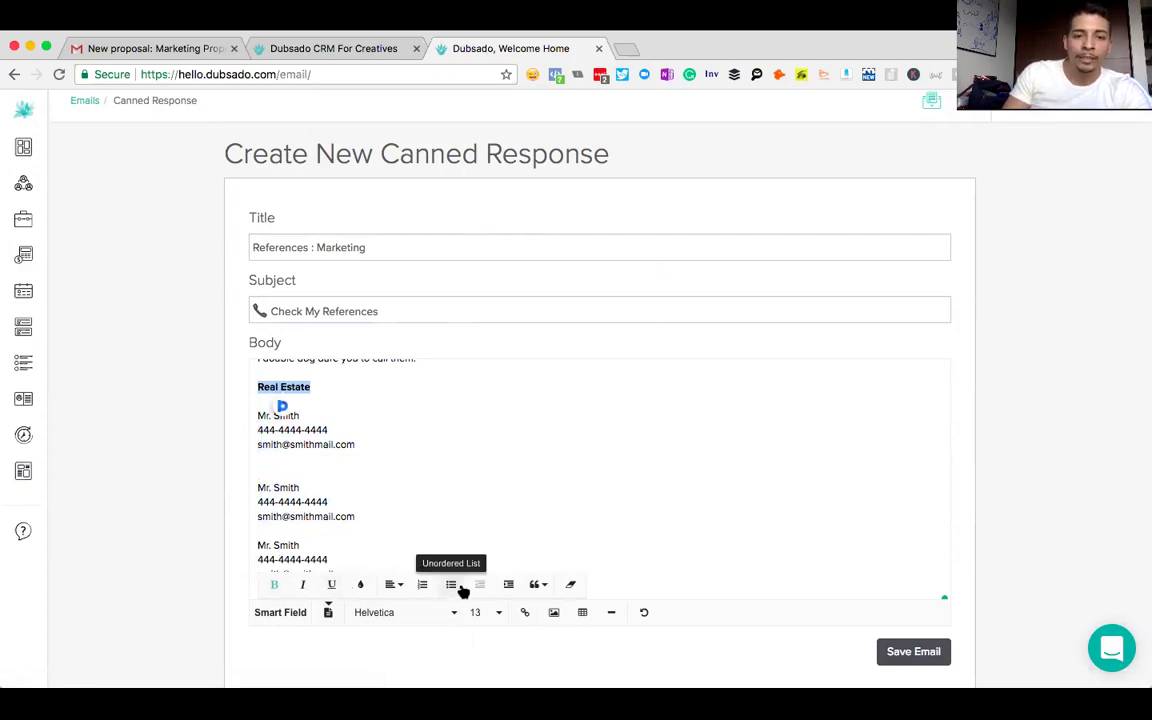
left_click(497, 614)
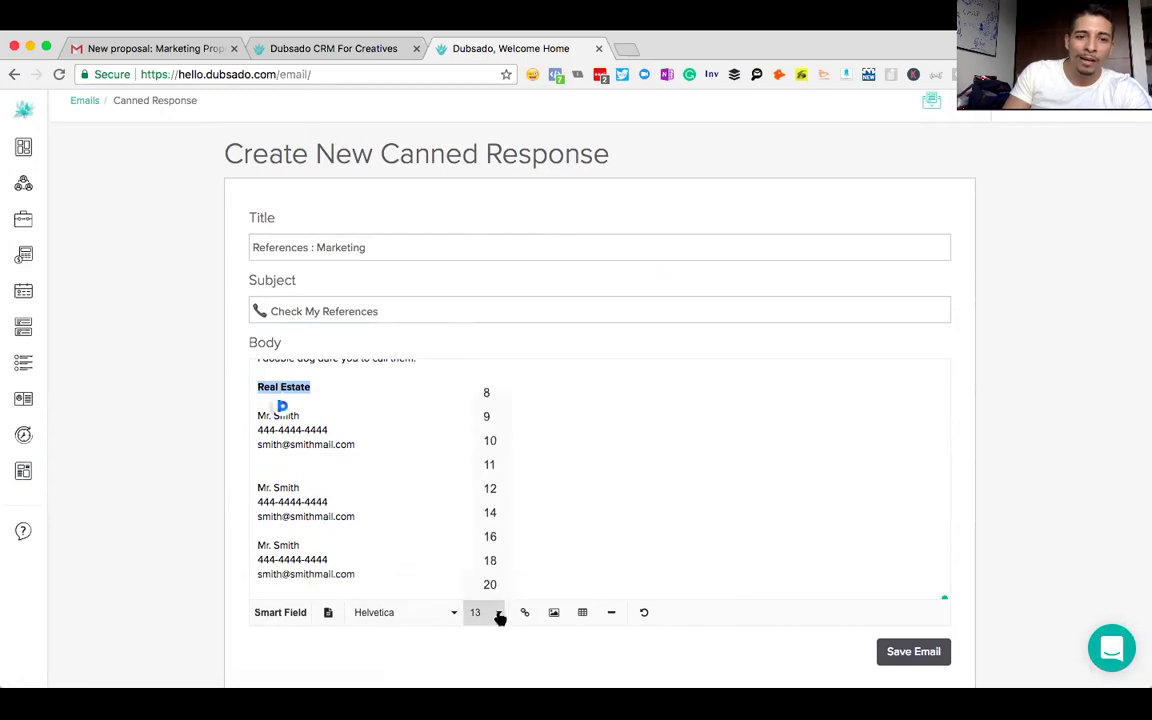
scroll(497, 548, "down", 1)
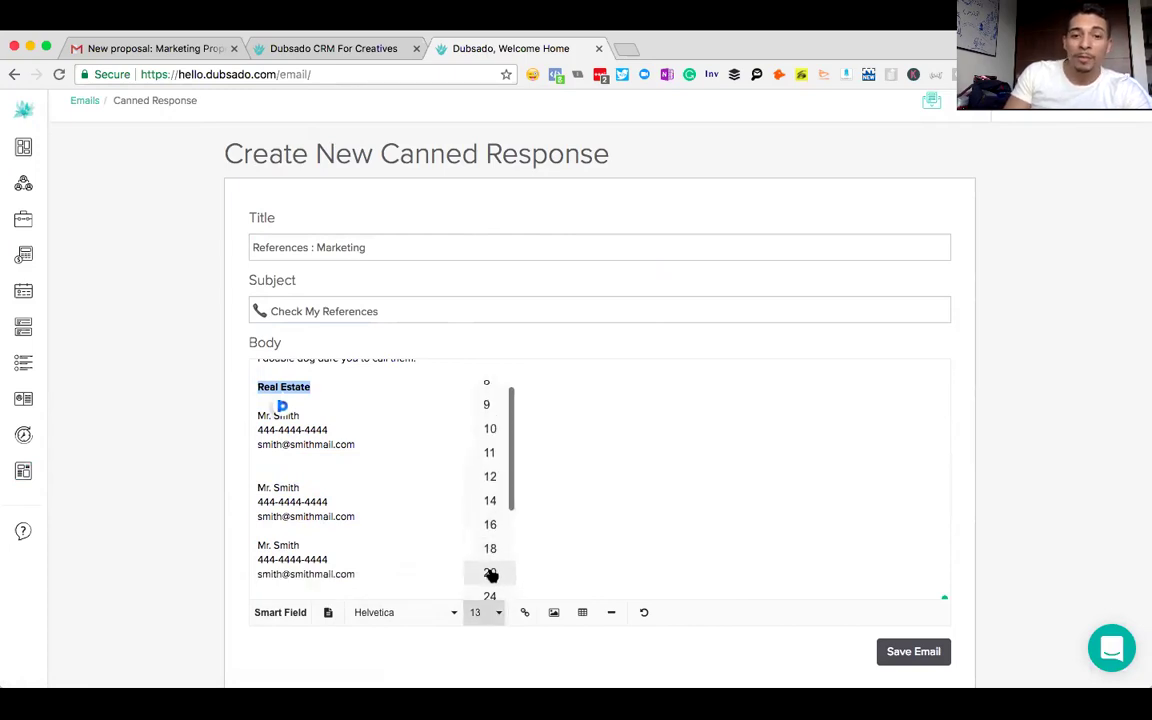
scroll(489, 575, "down", 1)
scroll(504, 523, "down", 1)
scroll(503, 523, "up", 1)
scroll(502, 523, "down", 1)
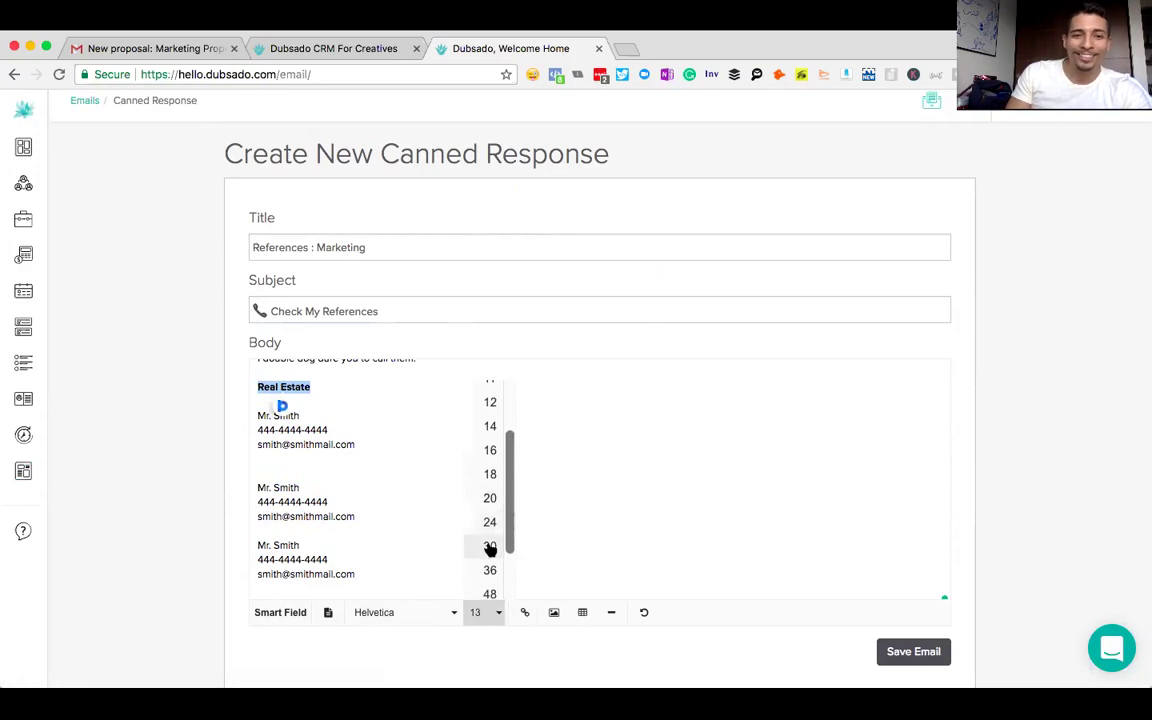
left_click(489, 543)
left_click(501, 476)
scroll(501, 476, "down", 2)
- Duplicate the Real Estate section and its contacts below the last contact block
left_click(347, 558)
left_click_drag(347, 556, 252, 496)
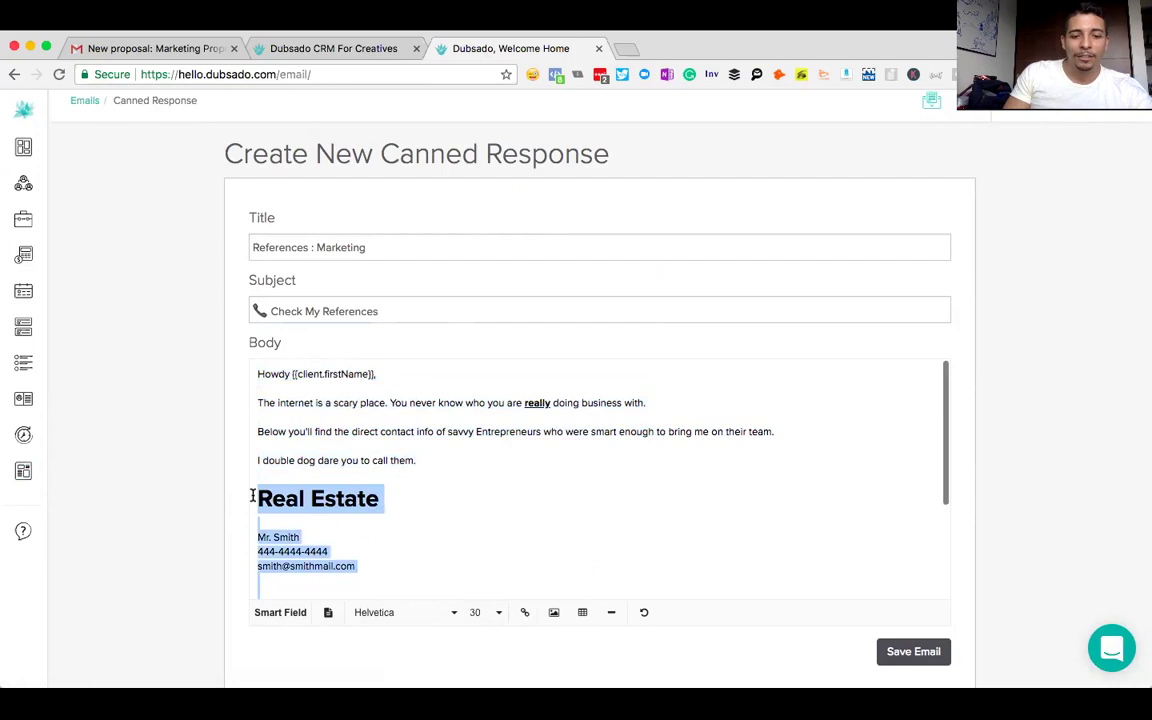
scroll(391, 499, "down", 3)
left_click(384, 578)
key("Return")
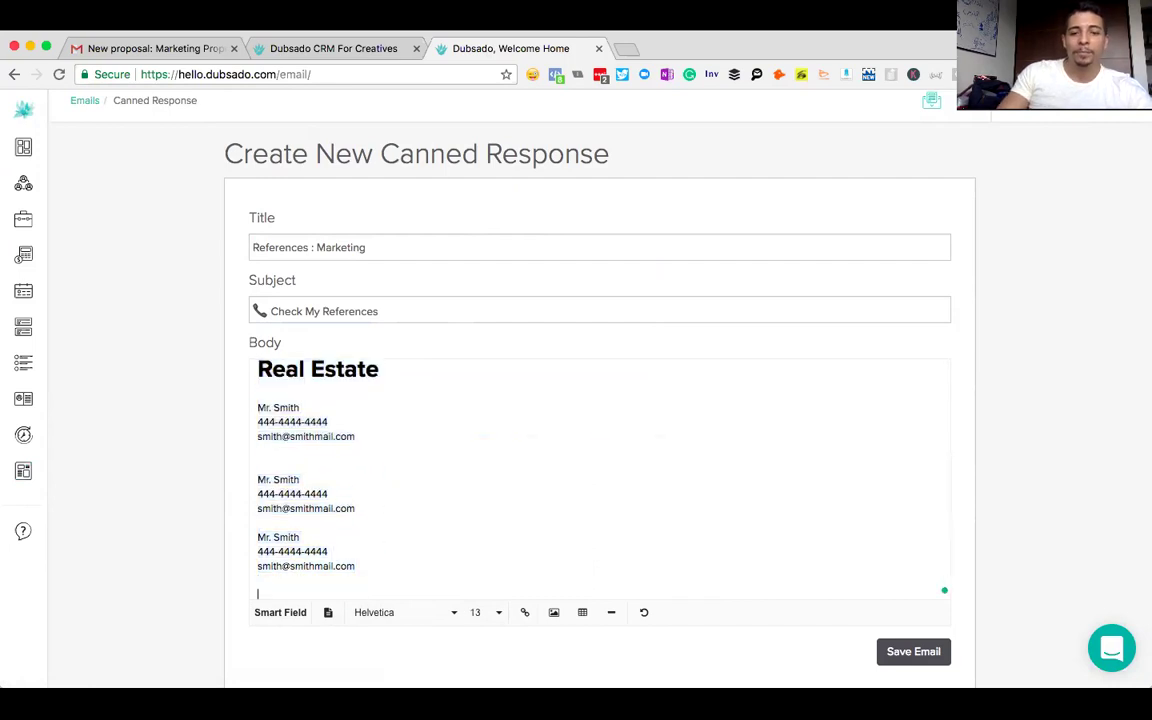
key("super+v")
- Try renaming the copied heading to 'Marketing', then revert it to Real Estate
left_click_drag(381, 390, 258, 393)
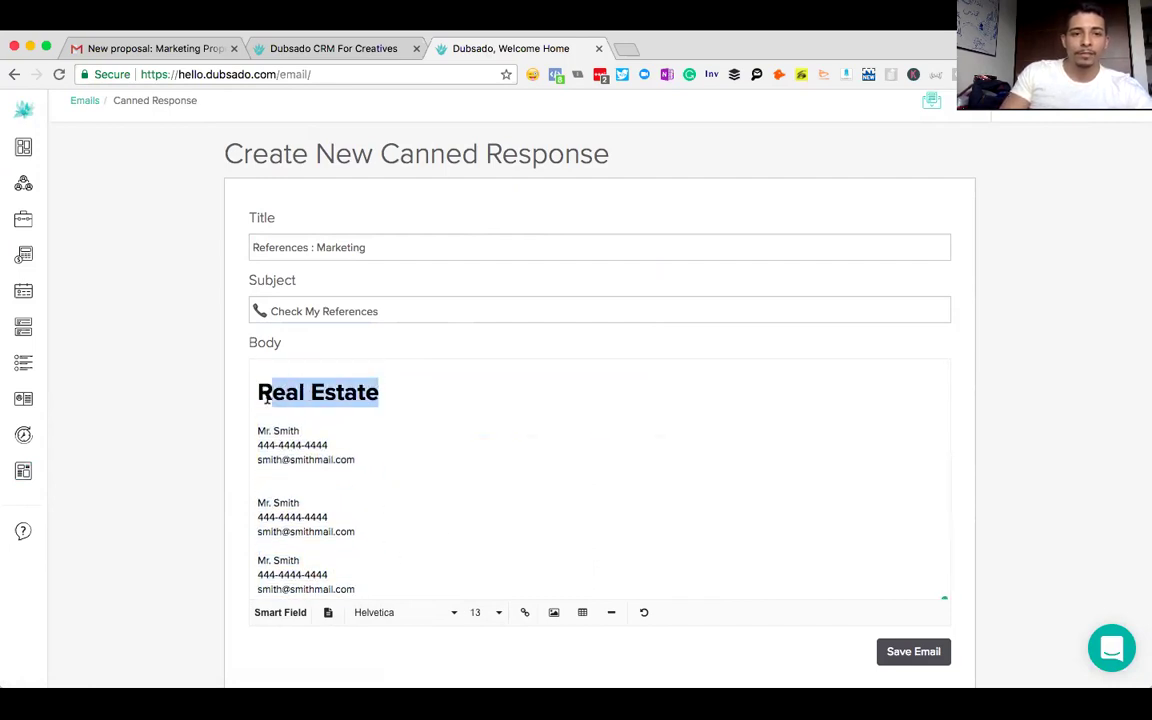
type("Marketing")
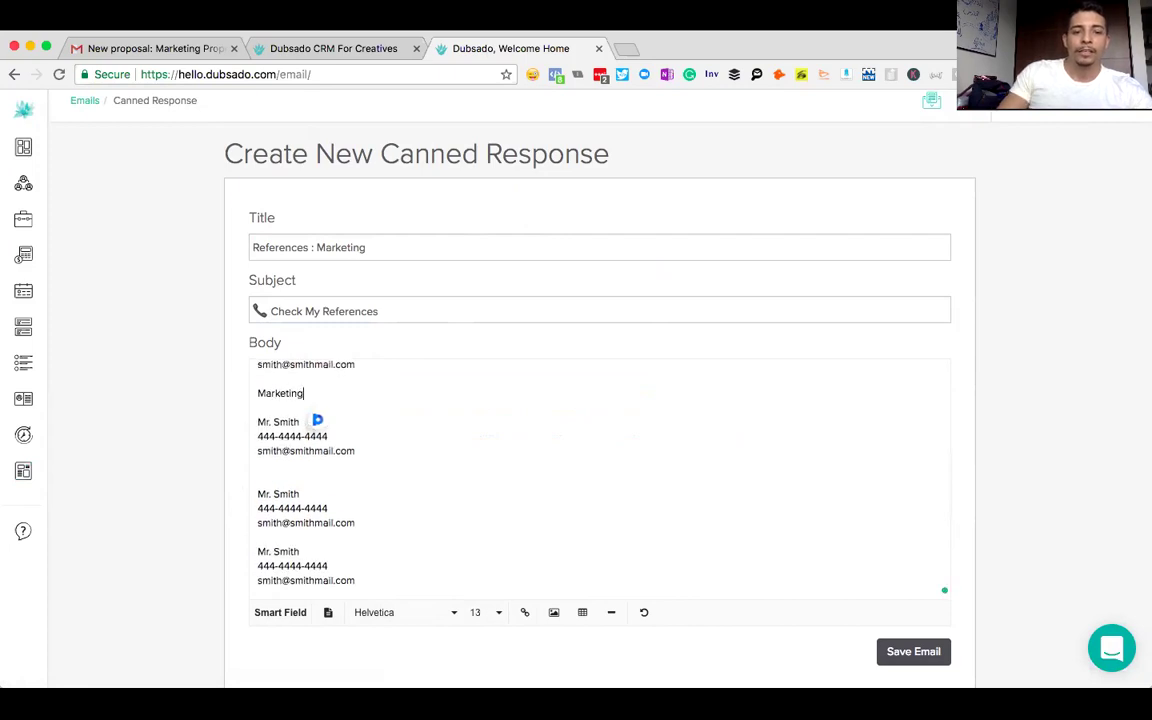
key("super+z")
left_click_drag(376, 393, 268, 400)
type("Marketing")
left_click(271, 402)
key("BackSpace")
scroll(369, 561, "down", 1)
key("super+z")
key("super+z")
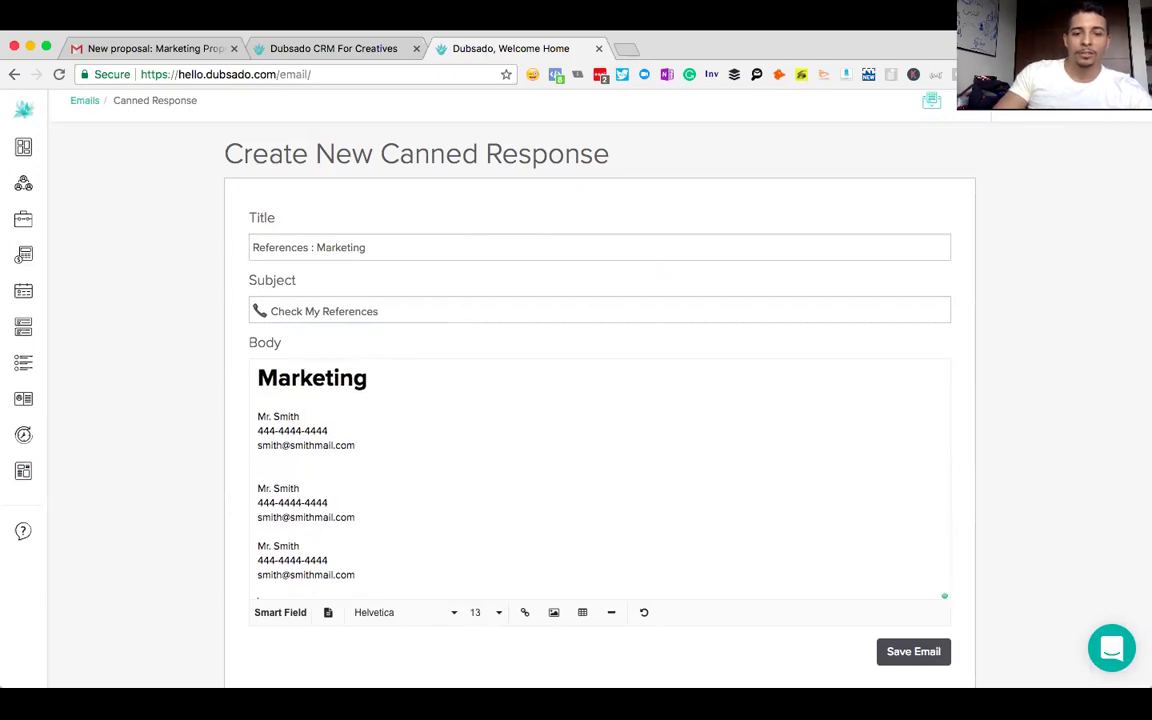
- Rename the copied heading to 'Consultants' and save the canned response
left_click_drag(379, 393, 268, 393)
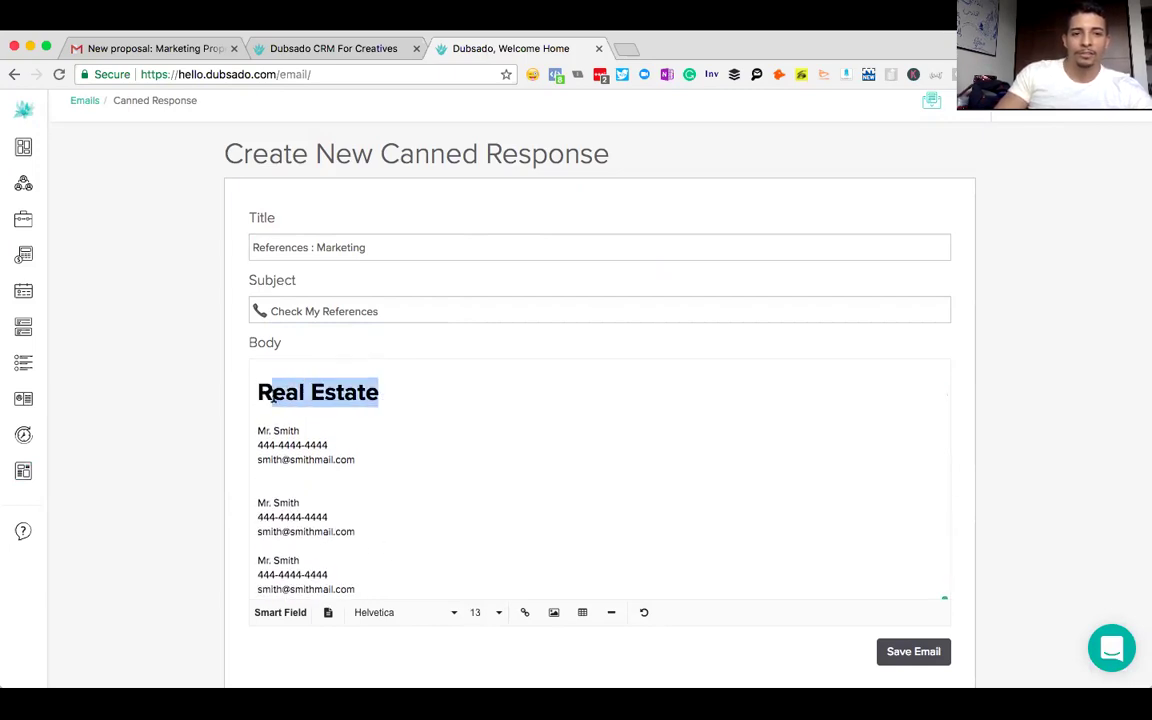
type("Consultants")
left_click(258, 392)
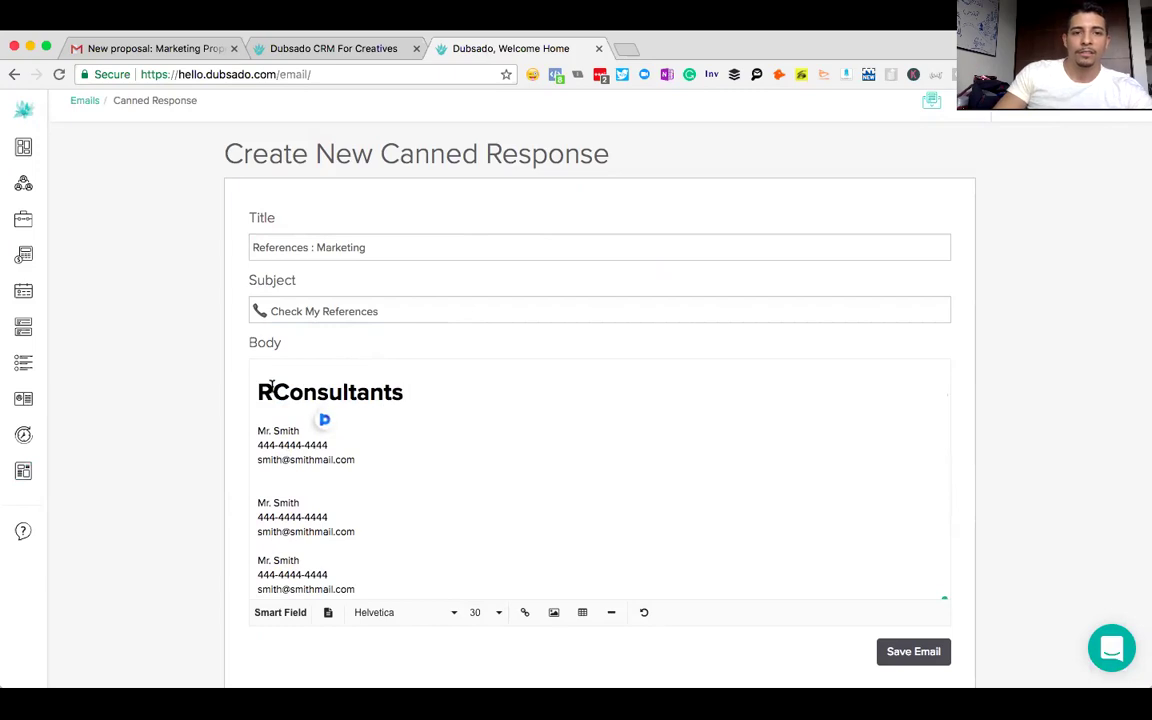
key("BackSpace")
key("super+z")
key("super+z")
key("super+z")
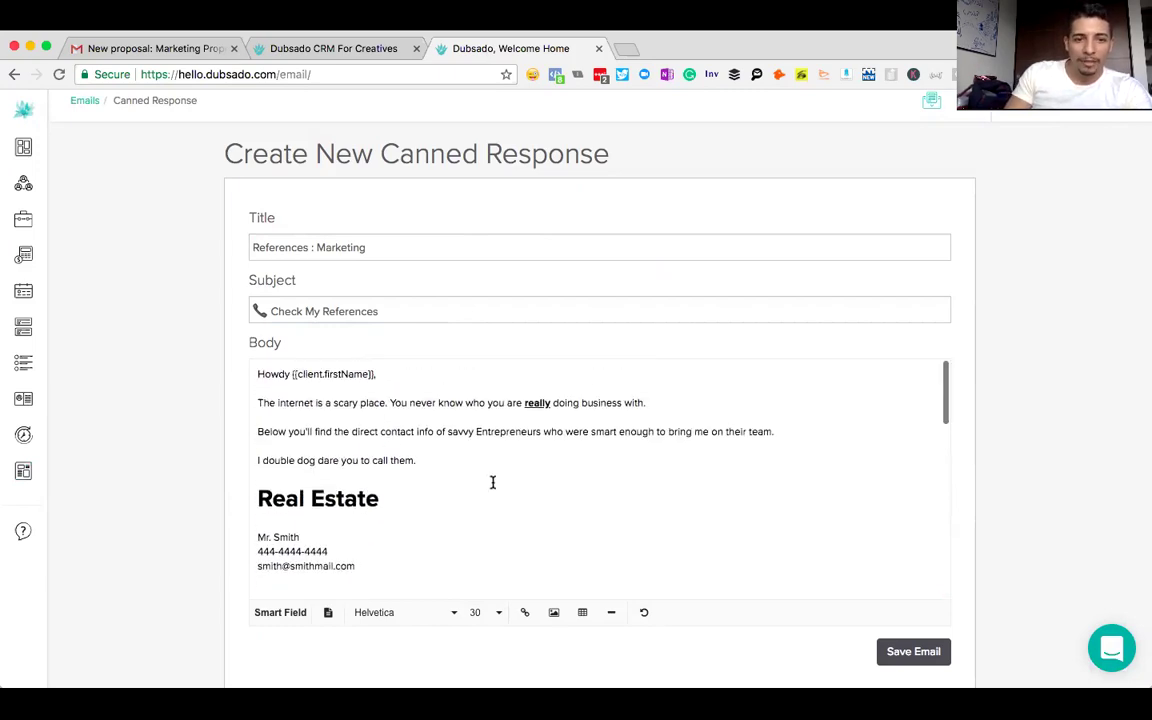
scroll(492, 482, "down", 10)
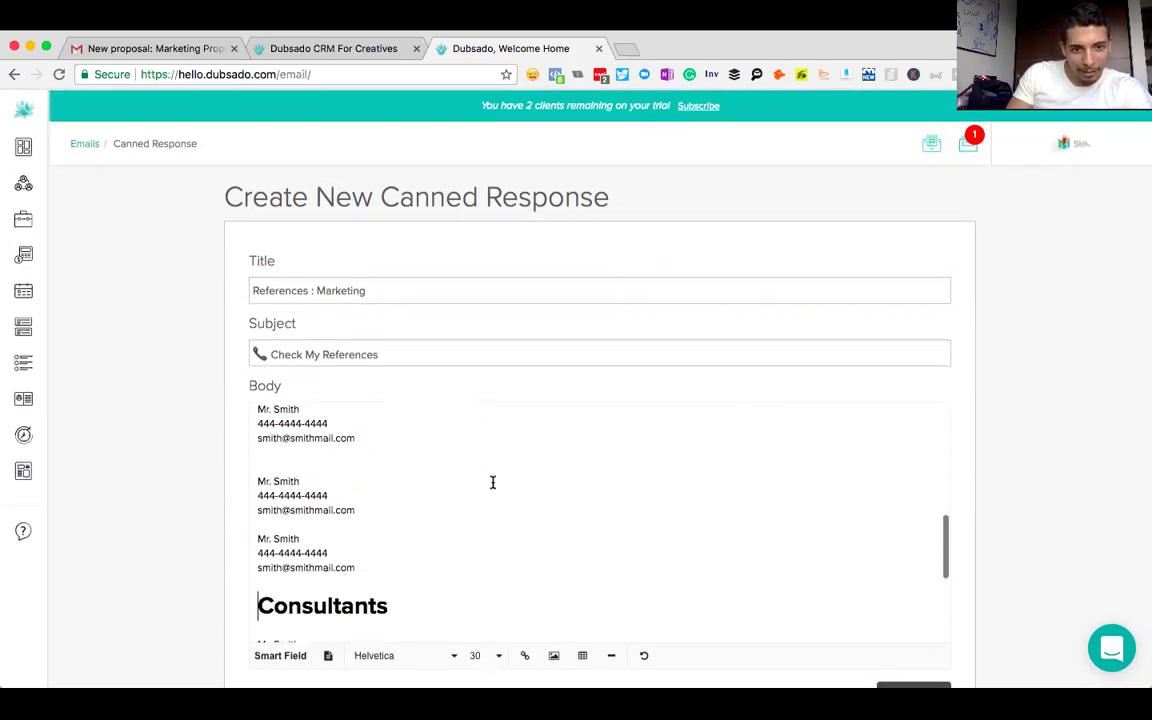
scroll(545, 440, "up", 1)
left_click(922, 651)
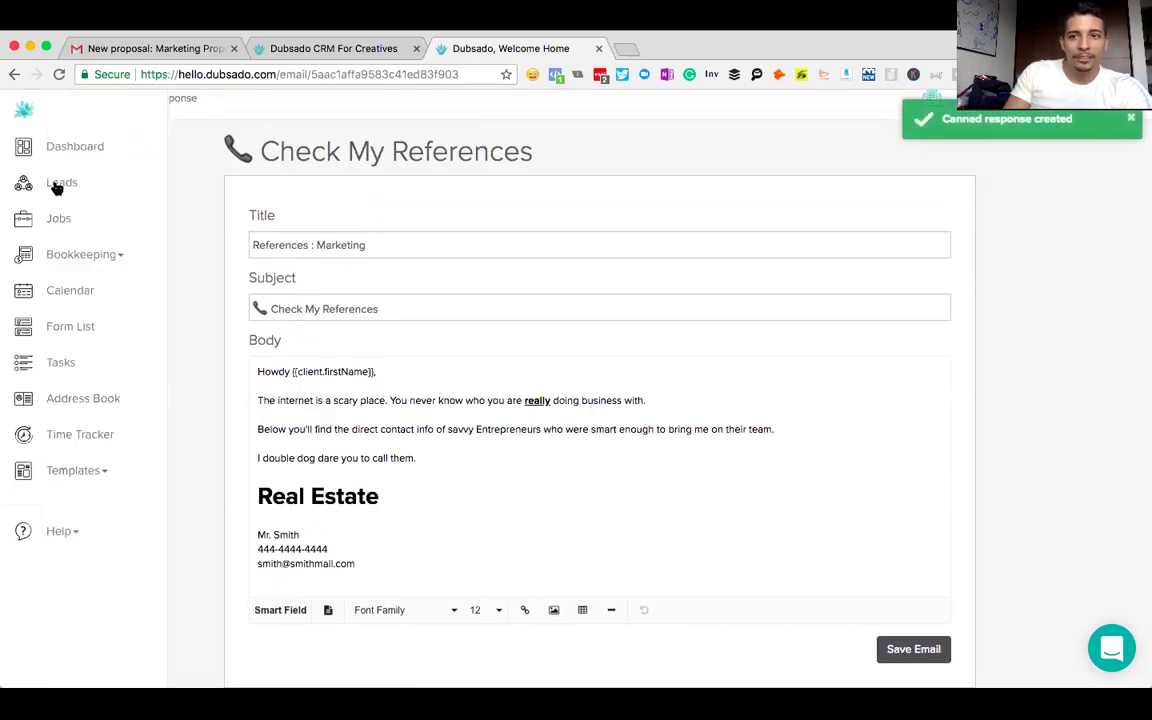
- Open the Test- Graphic Design - Facebook Lead from the Leads list
left_click(57, 186)
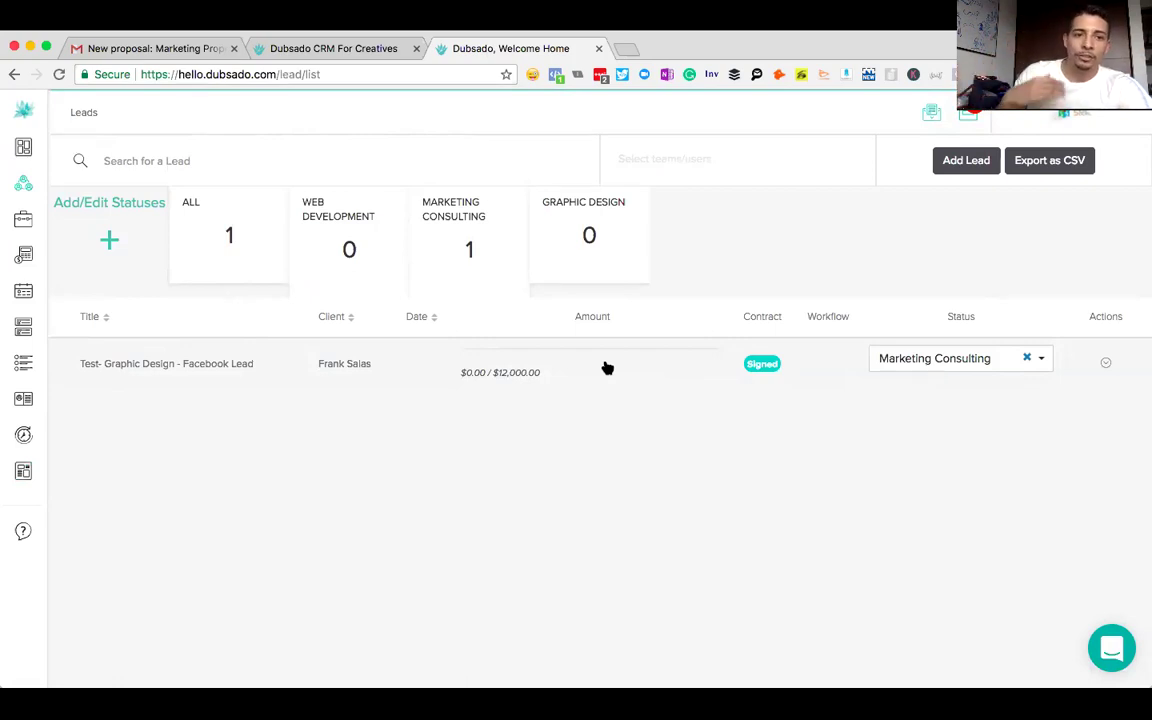
left_click(403, 374)
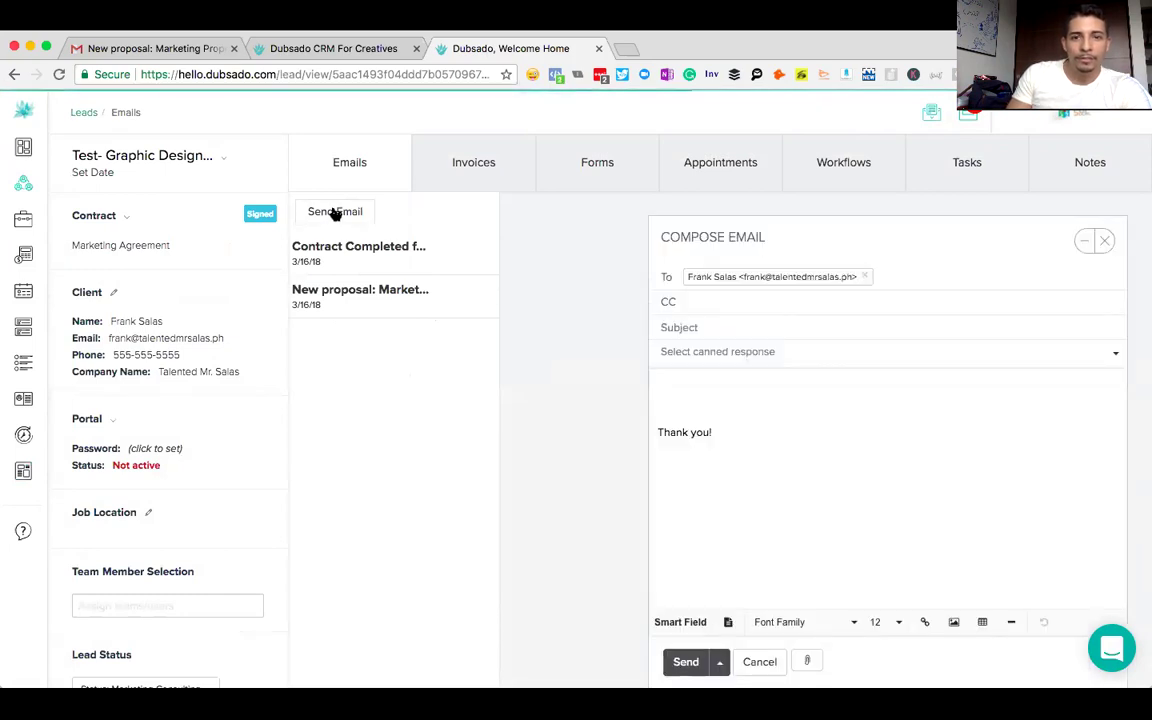
- Fill the email from the 'References : Marketing' canned response, review it, and send it to the lead
left_click(722, 355)
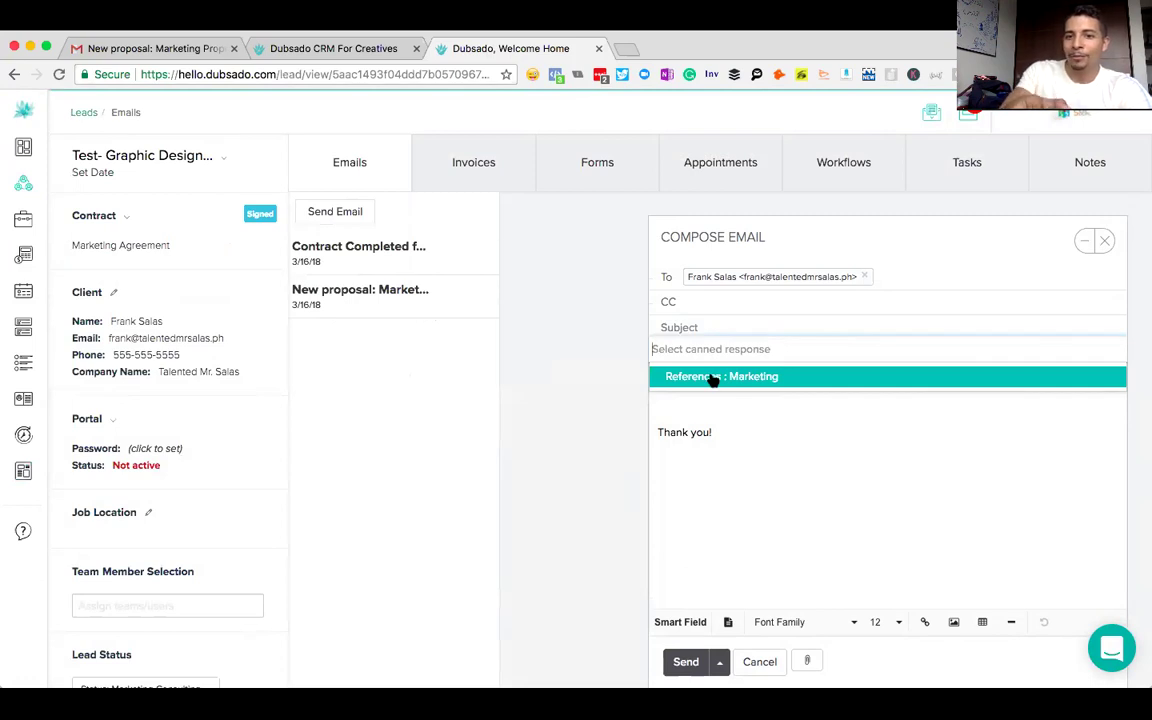
left_click(713, 378)
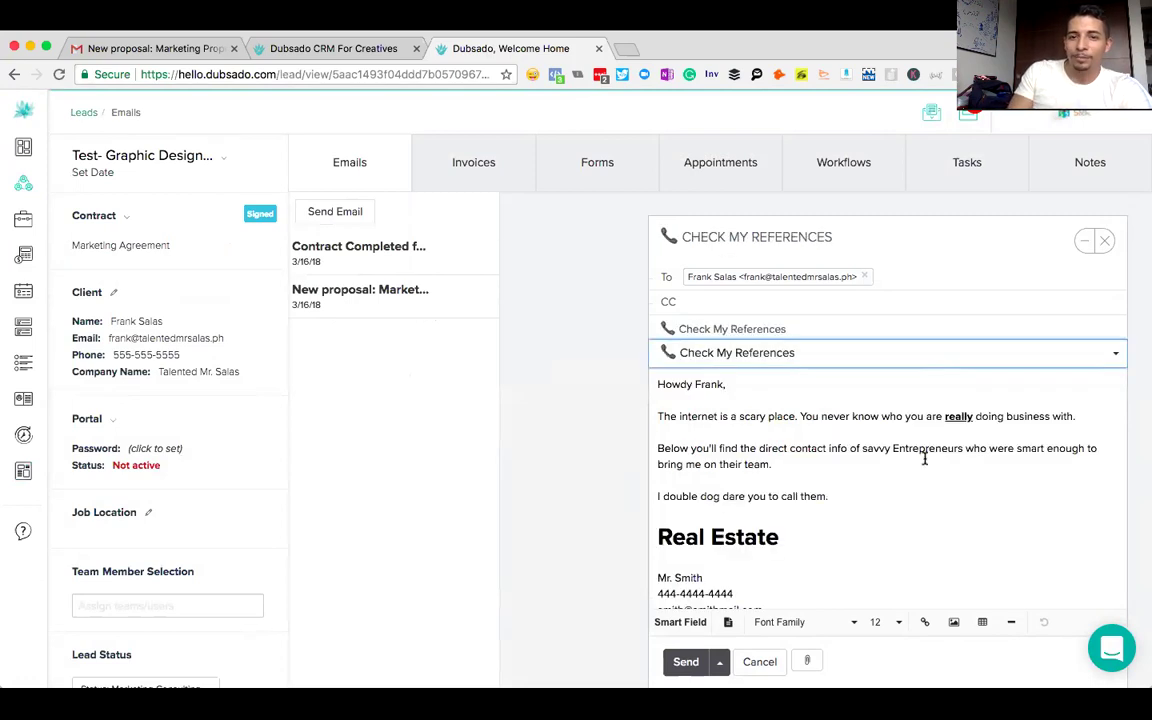
scroll(925, 458, "down", 10)
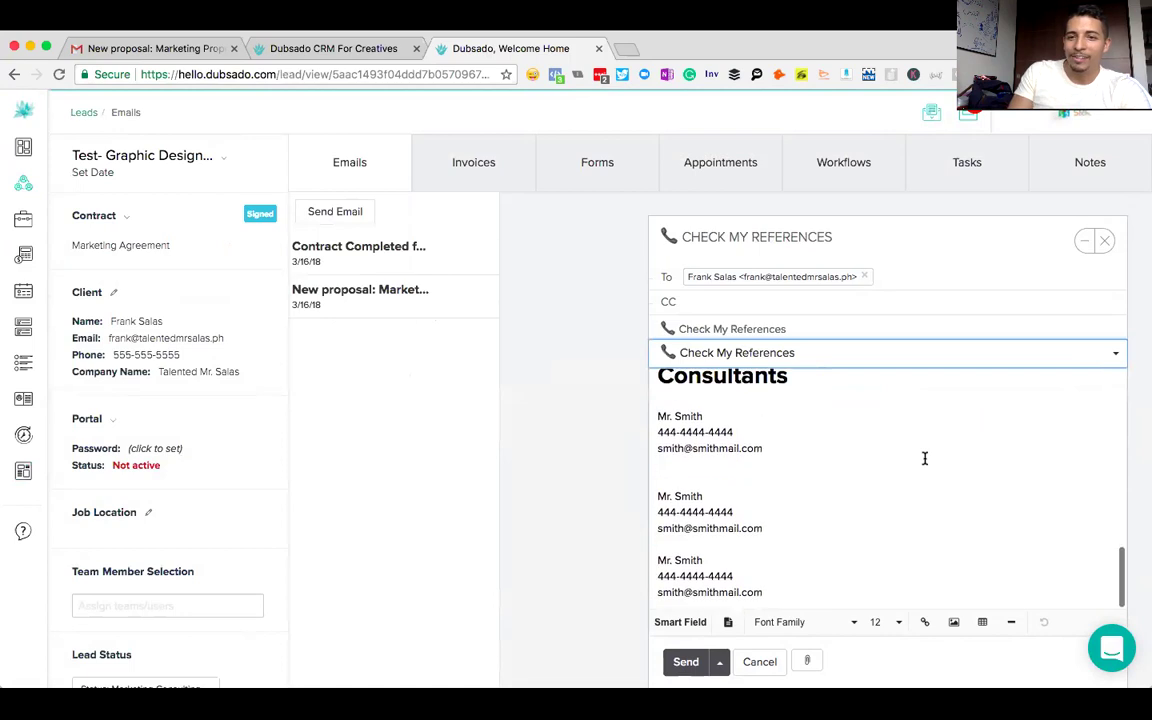
scroll(925, 458, "up", 10)
scroll(925, 458, "down", 10)
scroll(925, 458, "up", 10)
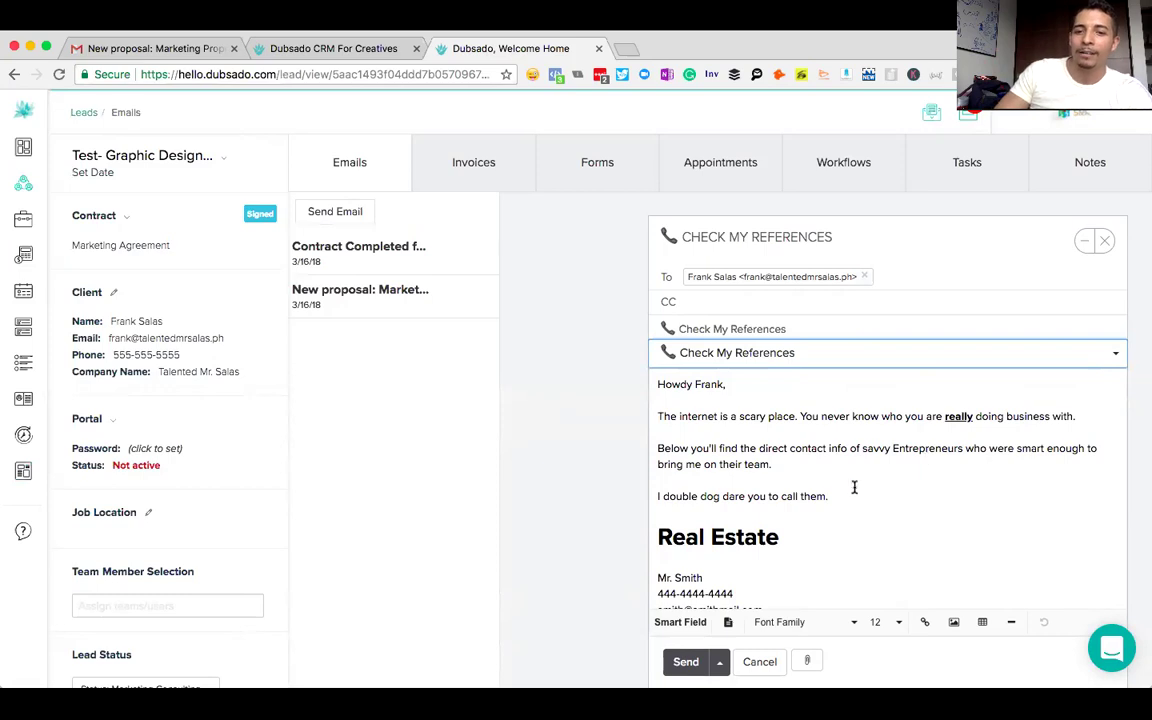
left_click(676, 668)
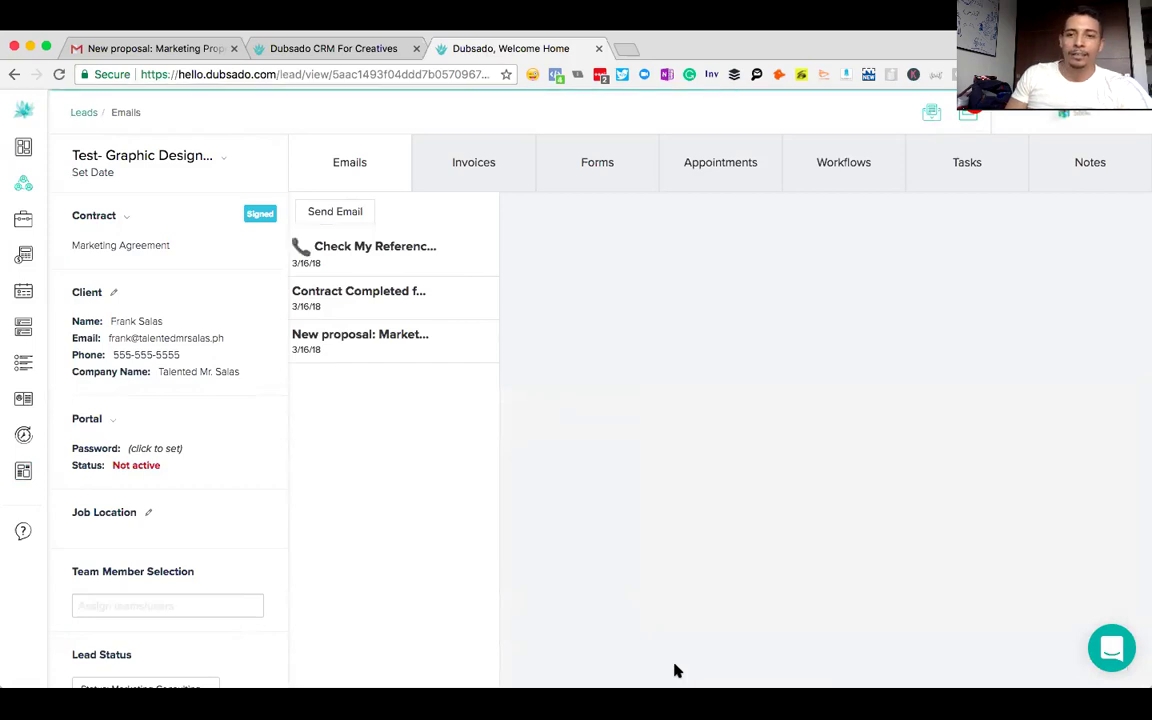
left_click(314, 47)
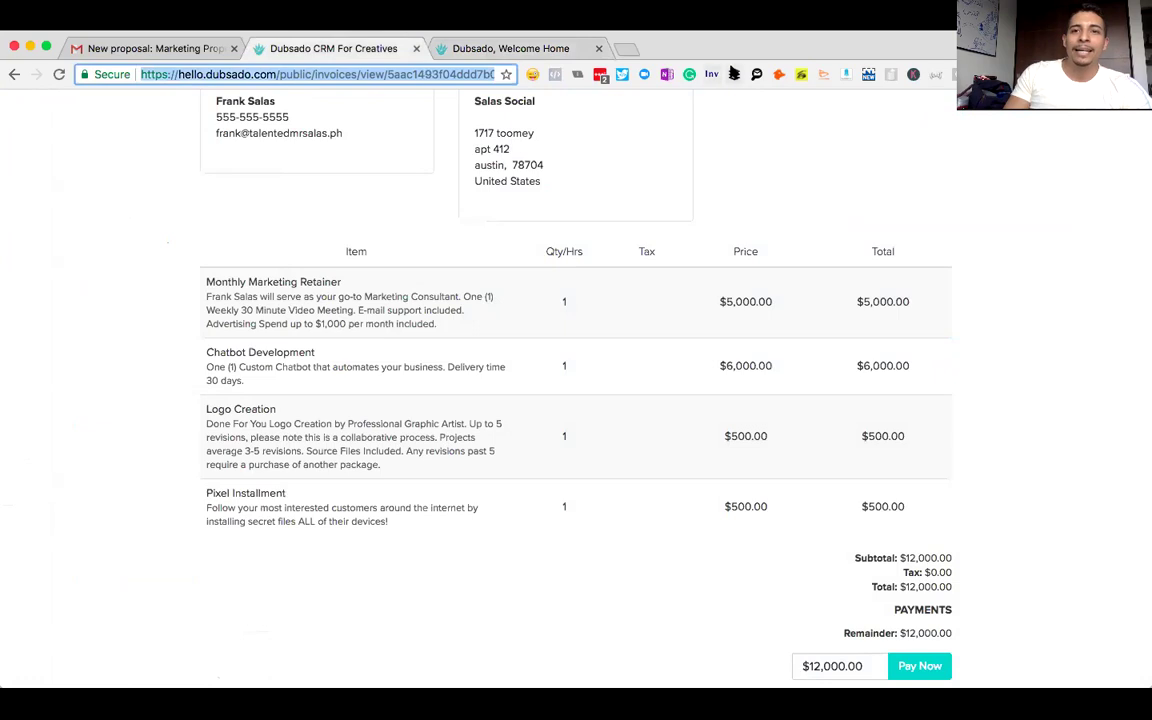
left_click(620, 49)
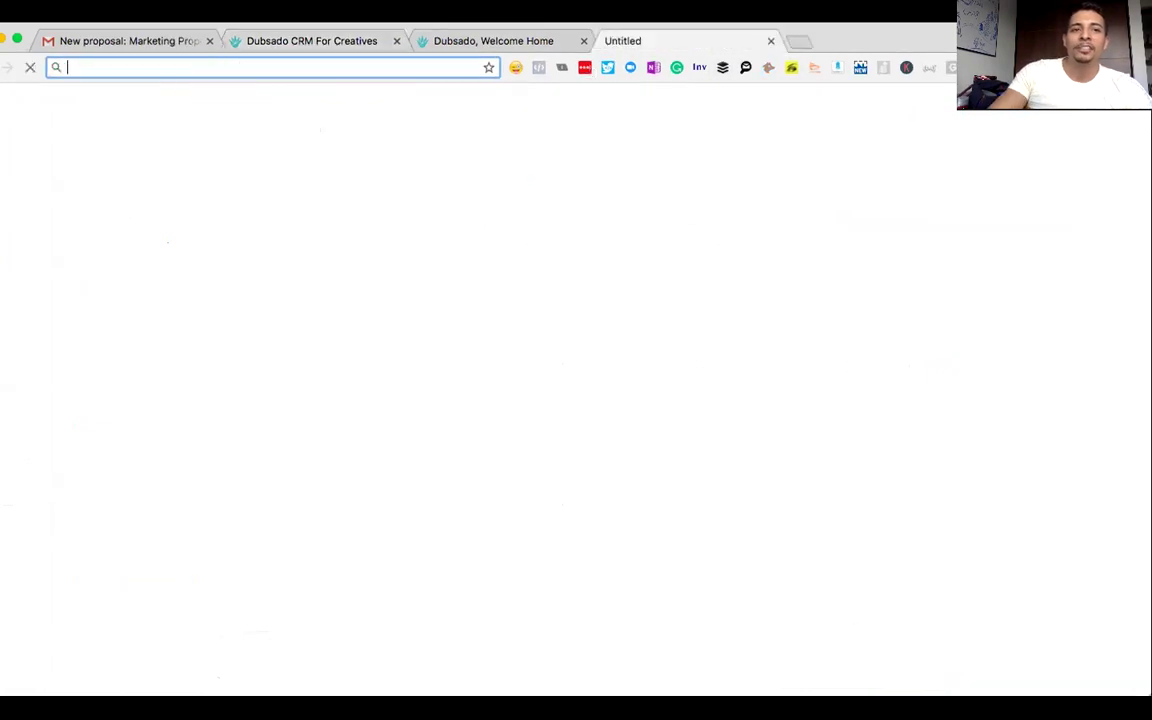
type("bit.ly")
key("Down")
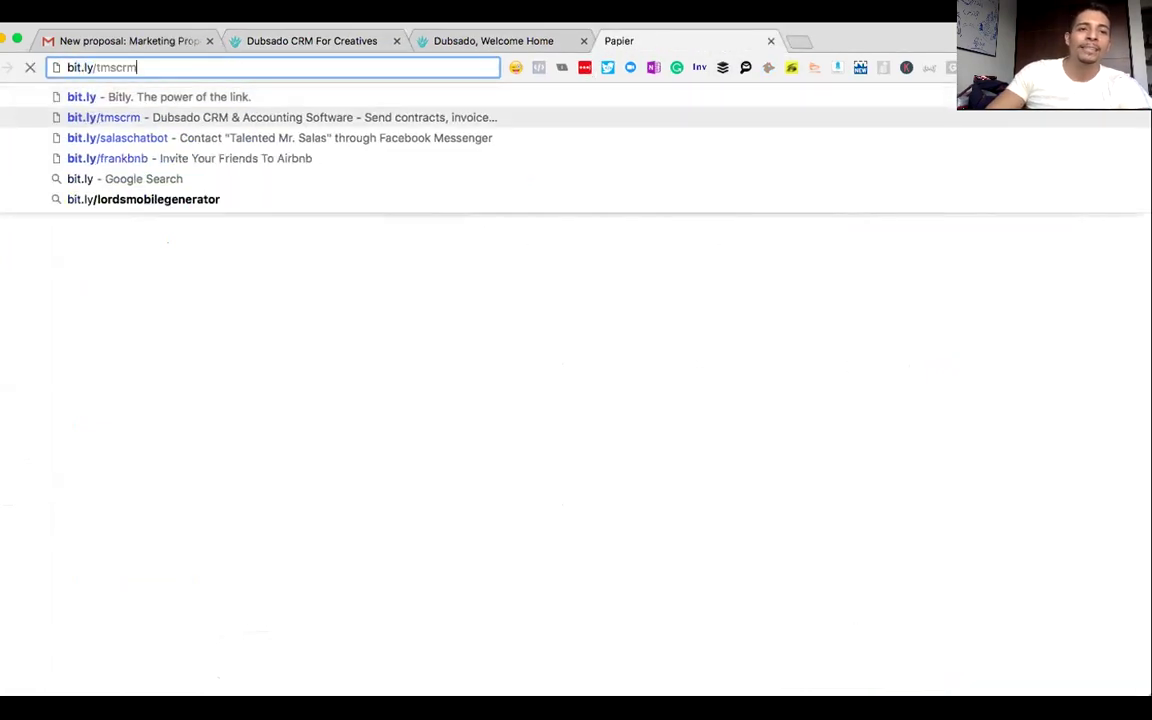
key("Return")
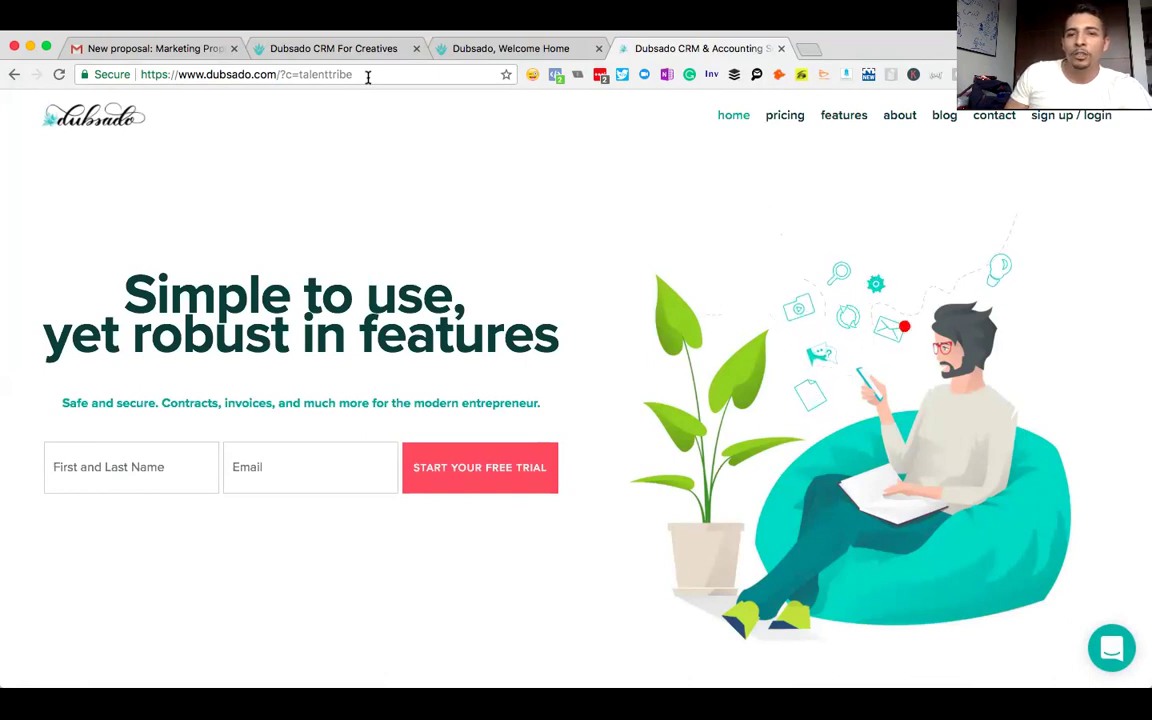
left_click(361, 70)
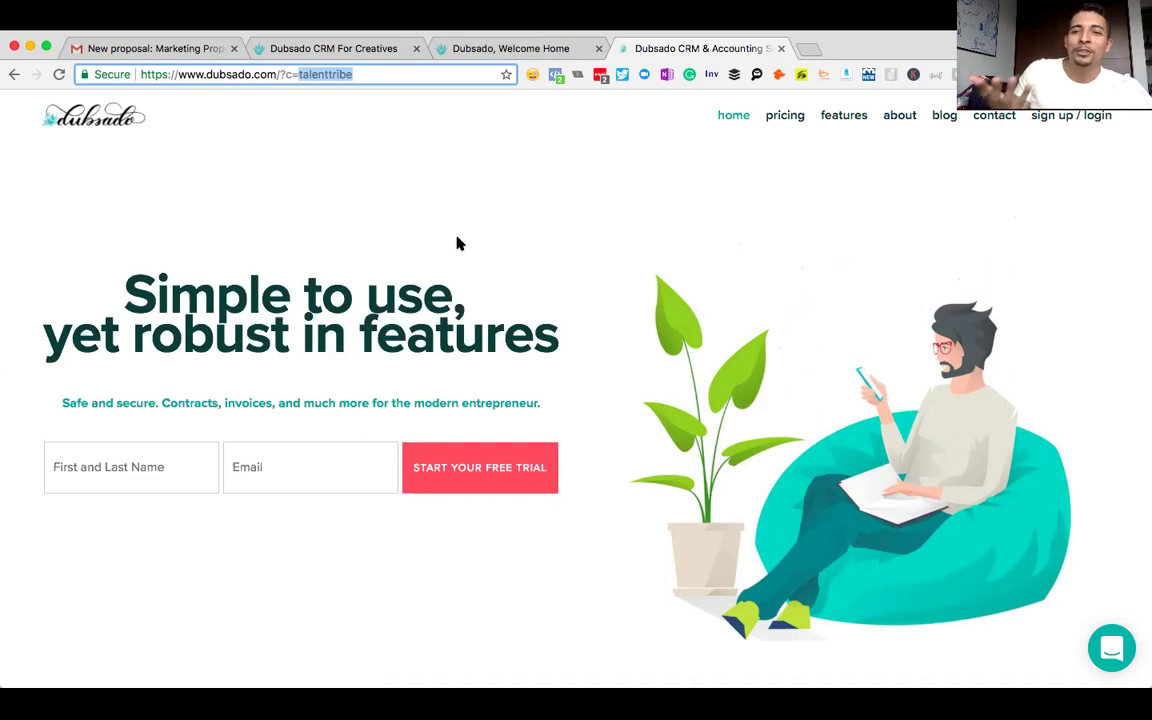
left_click(314, 47)
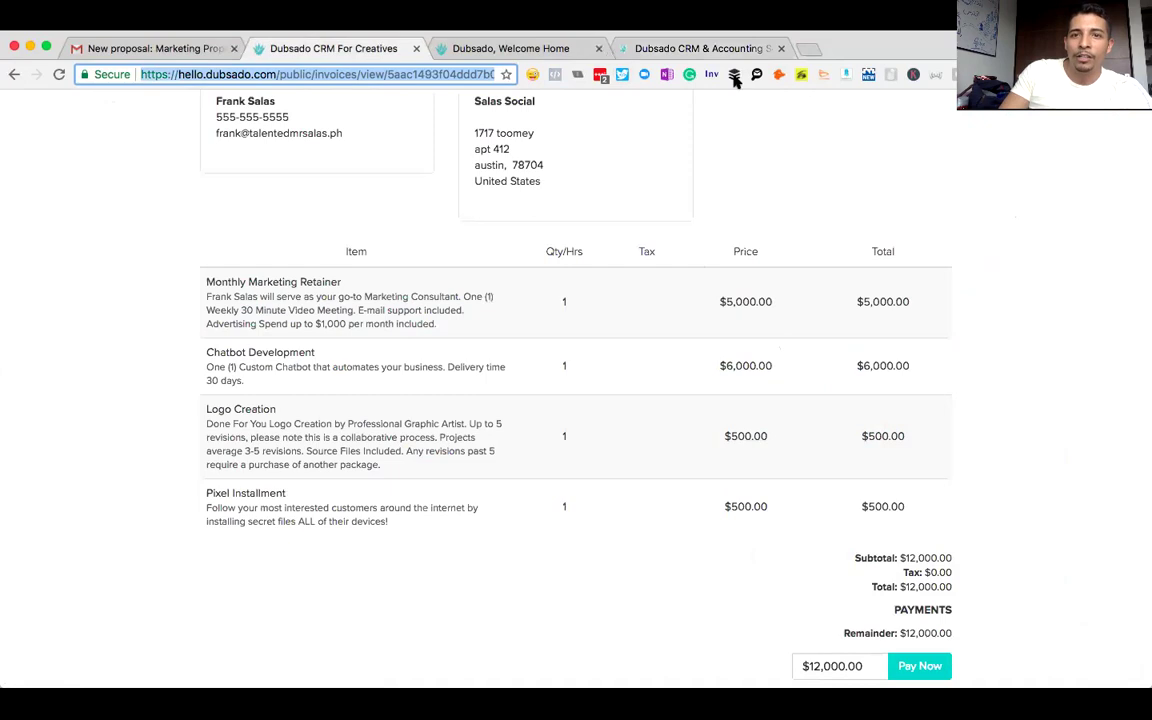
left_click(715, 48)
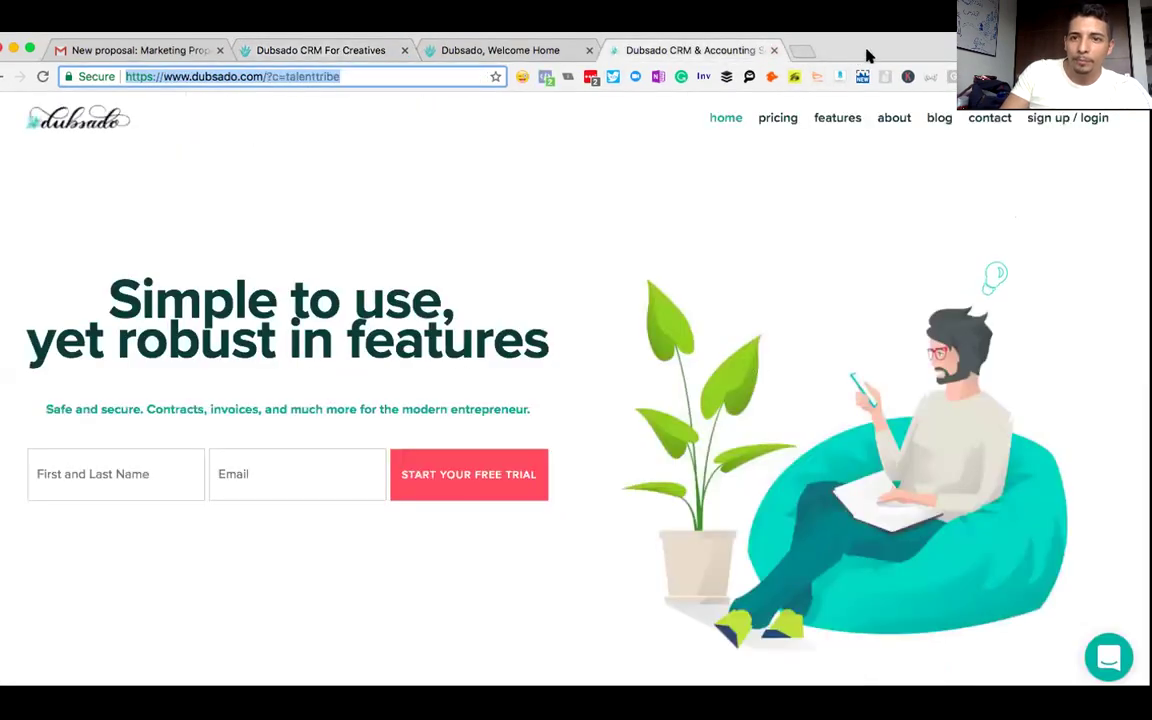
left_click(1108, 656)
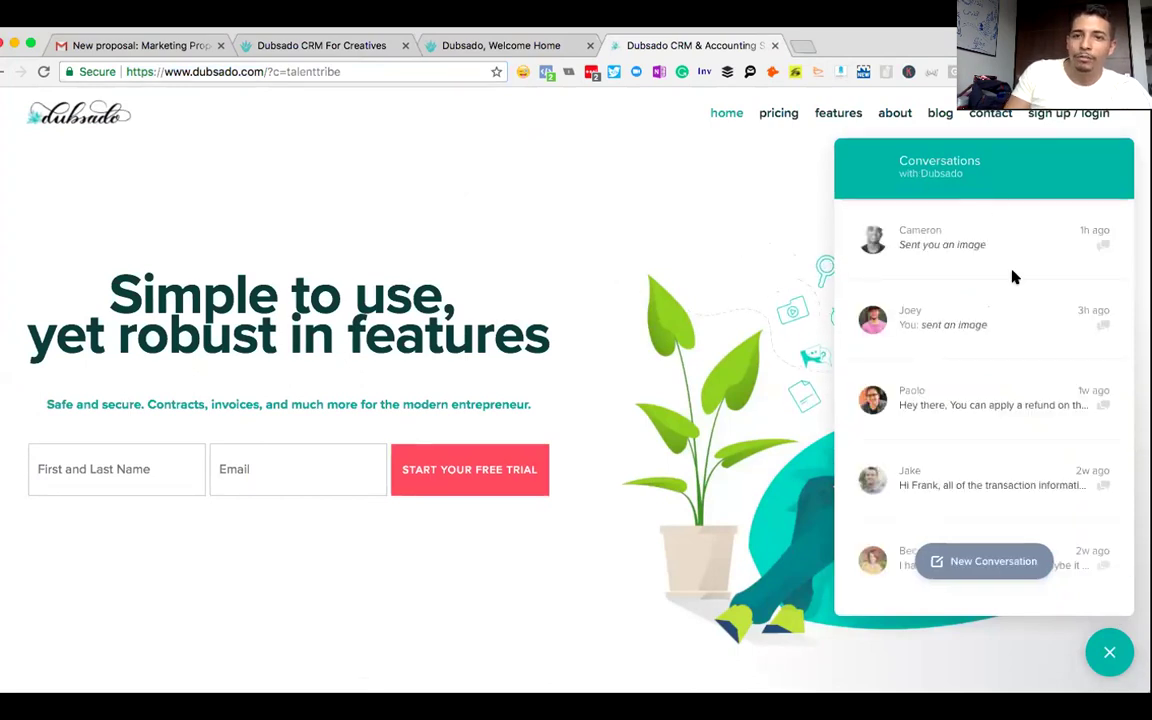
scroll(1010, 275, "down", 2)
scroll(1012, 277, "down", 8)
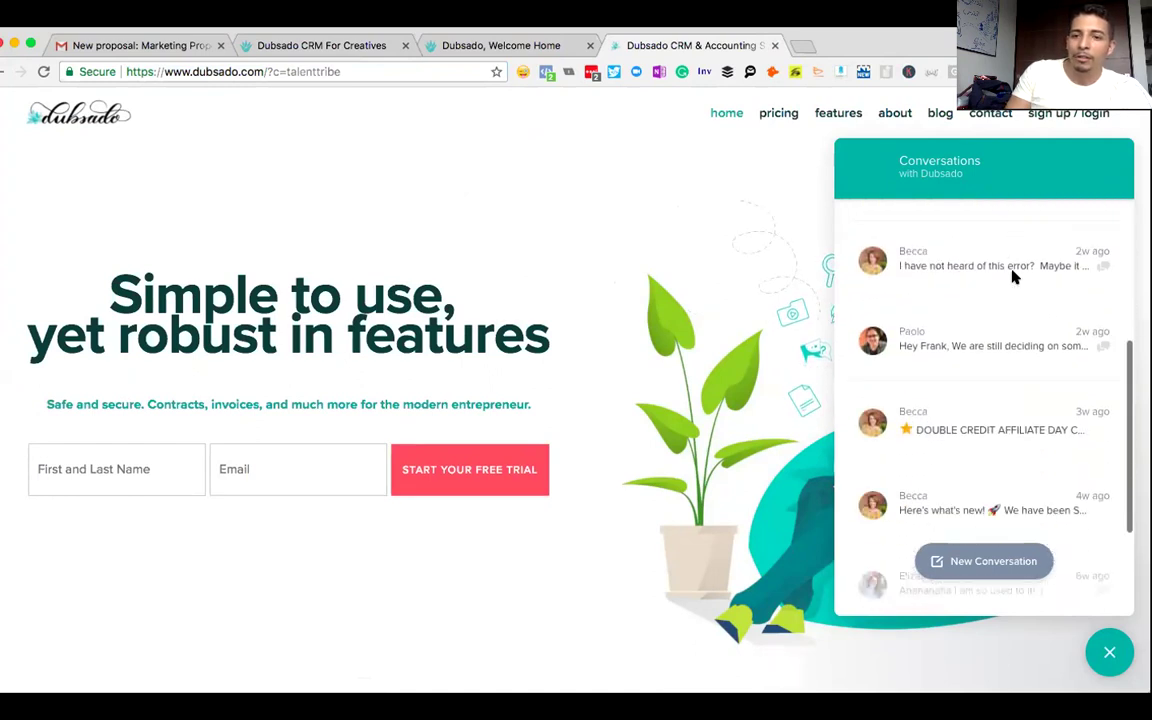
scroll(1012, 277, "down", 5)
scroll(1012, 277, "down", 5)
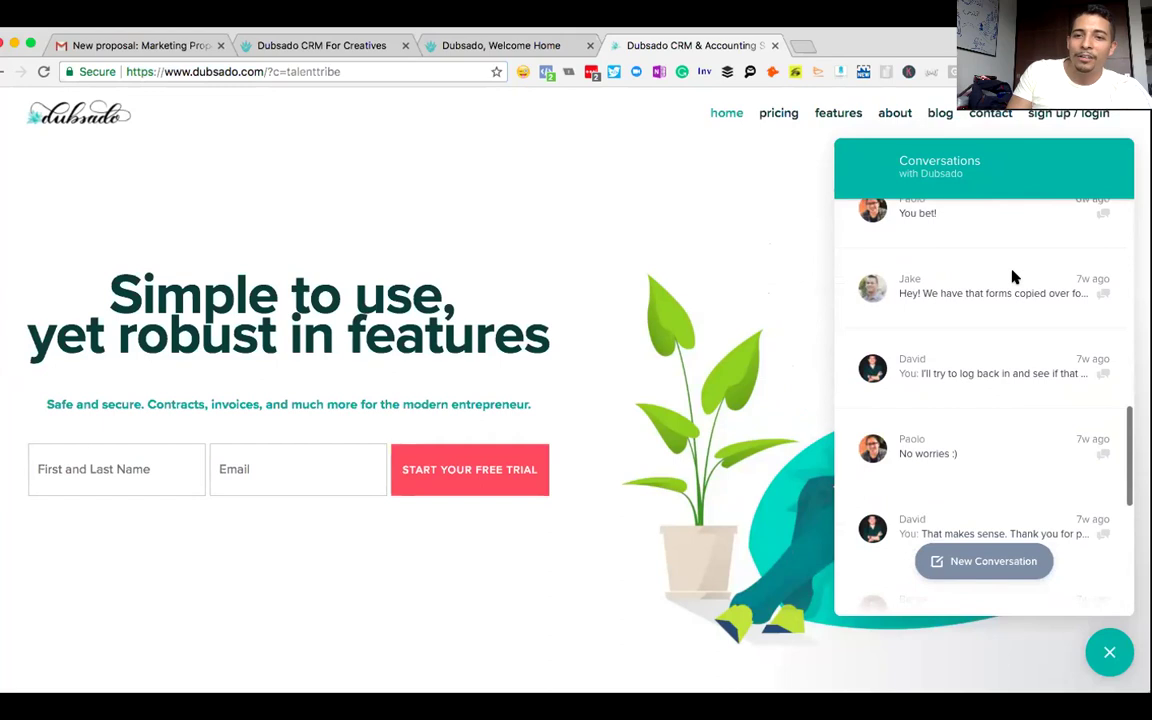
scroll(1012, 277, "down", 8)
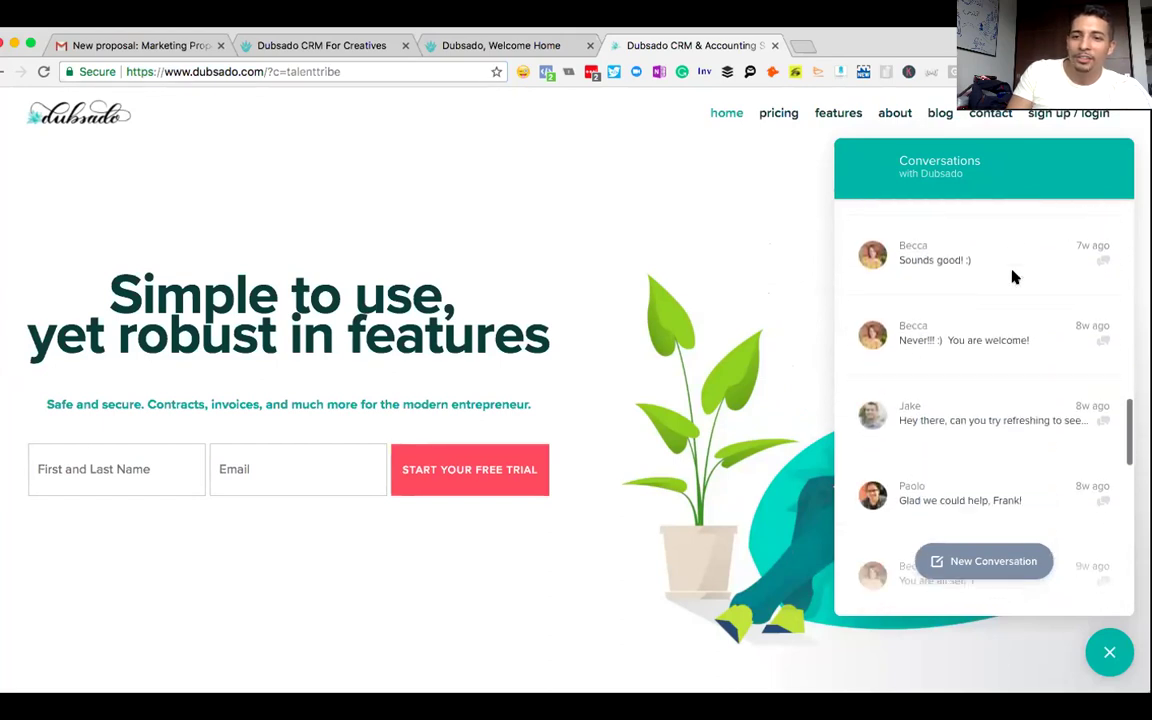
scroll(1012, 277, "down", 6)
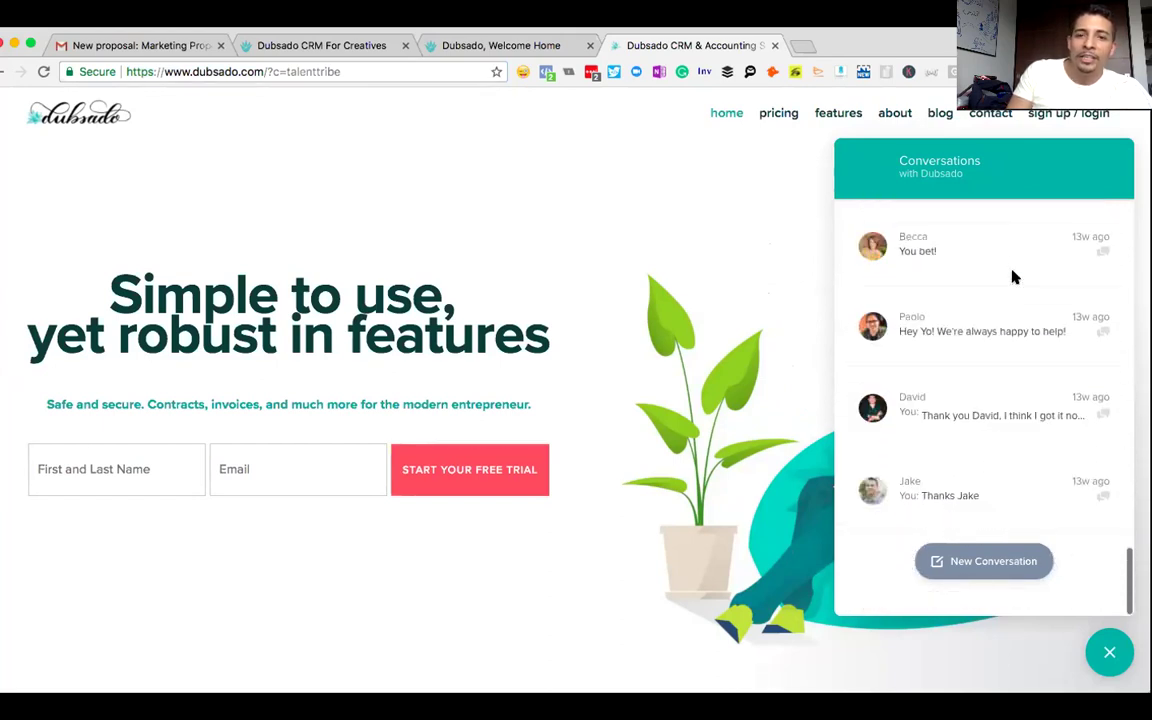
scroll(1012, 277, "up", 20)
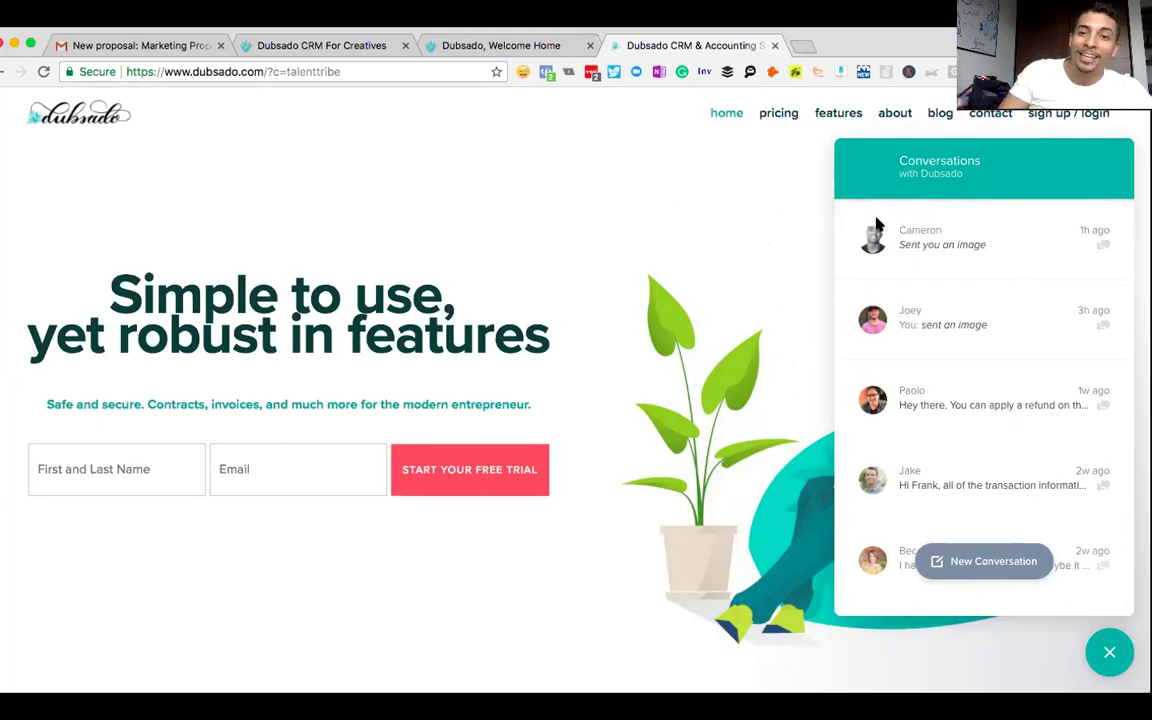
left_click(930, 242)
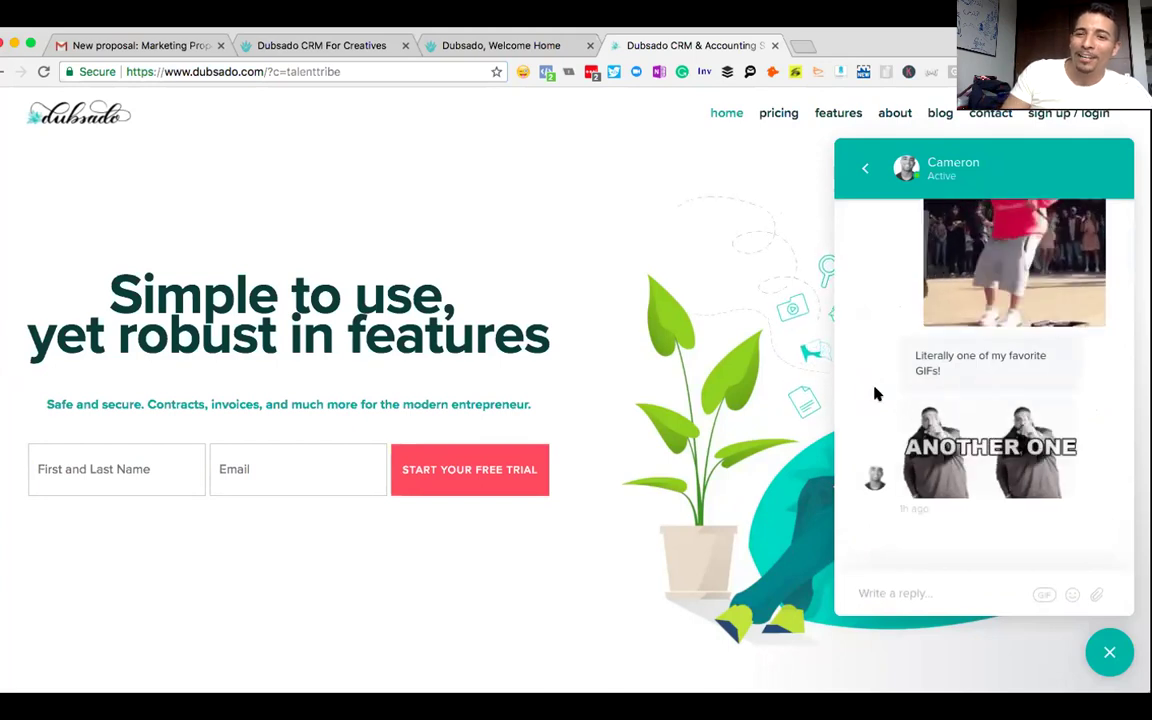
scroll(876, 397, "up", 10)
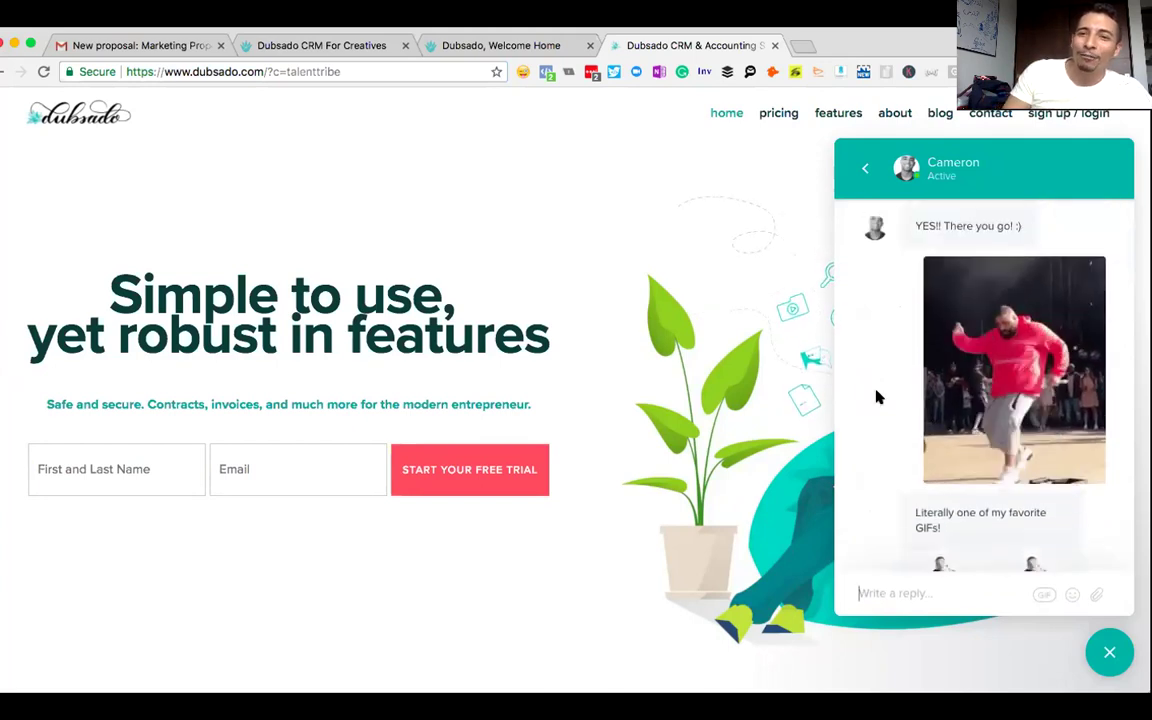
scroll(876, 397, "down", 8)
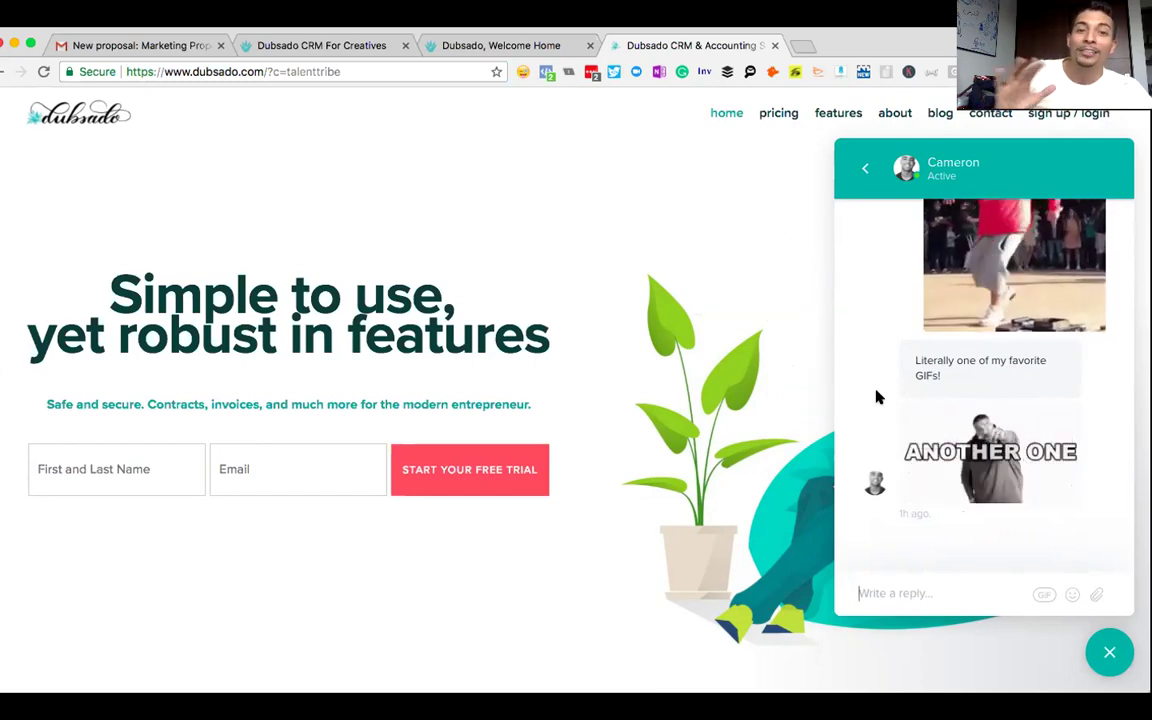
left_click(1109, 652)
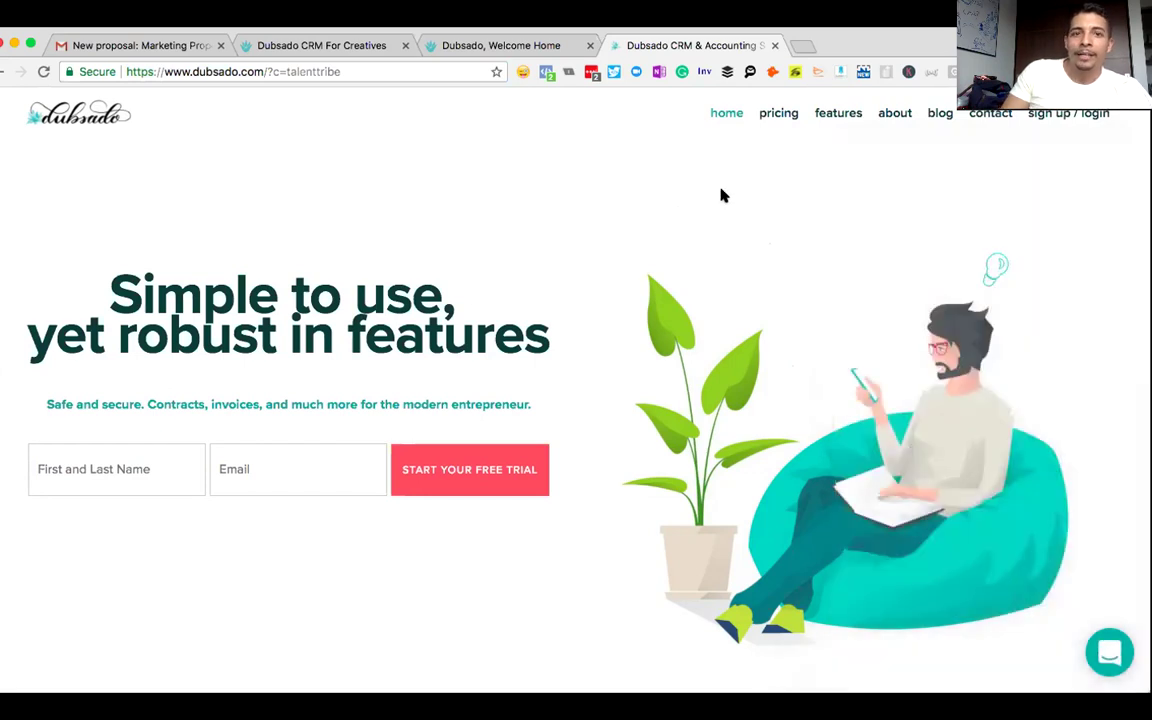
left_click(395, 70)
type("bit.ly/")
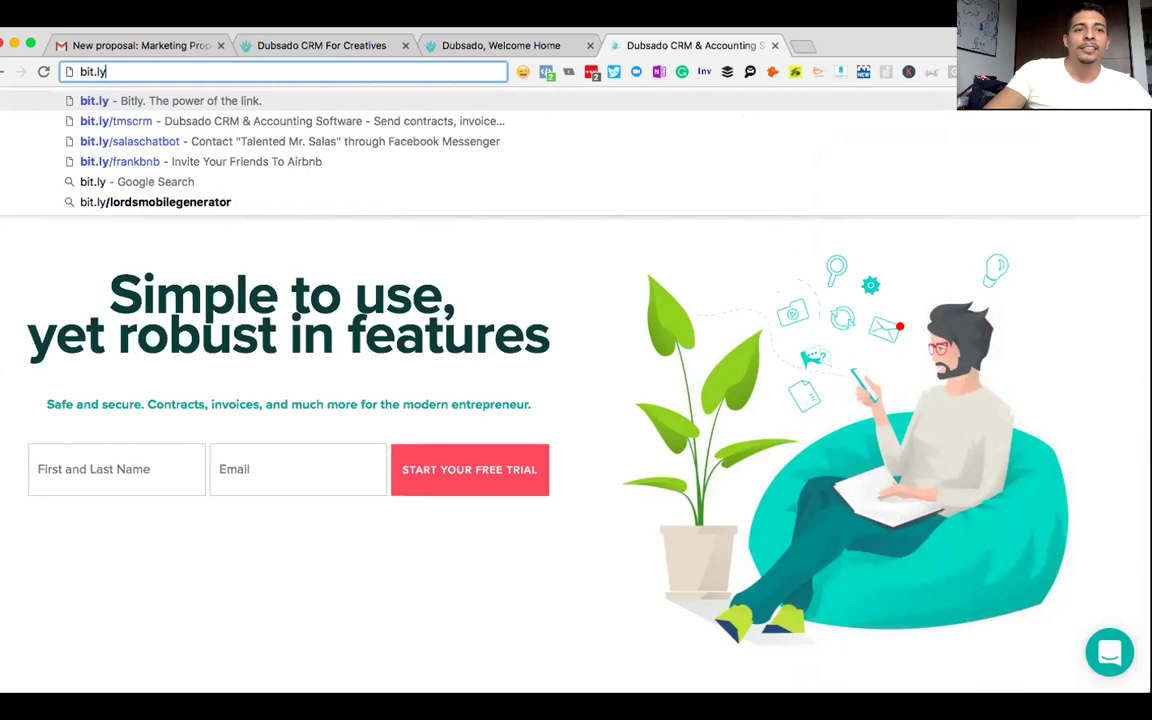
key("Down")
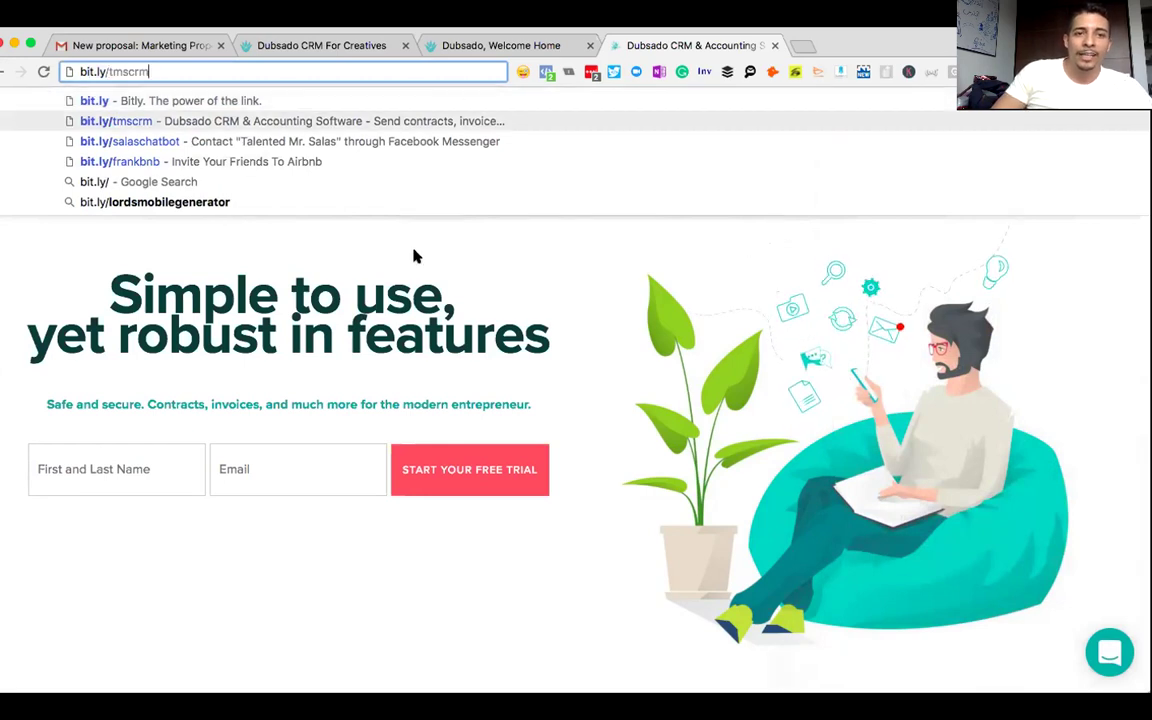
key("Return")
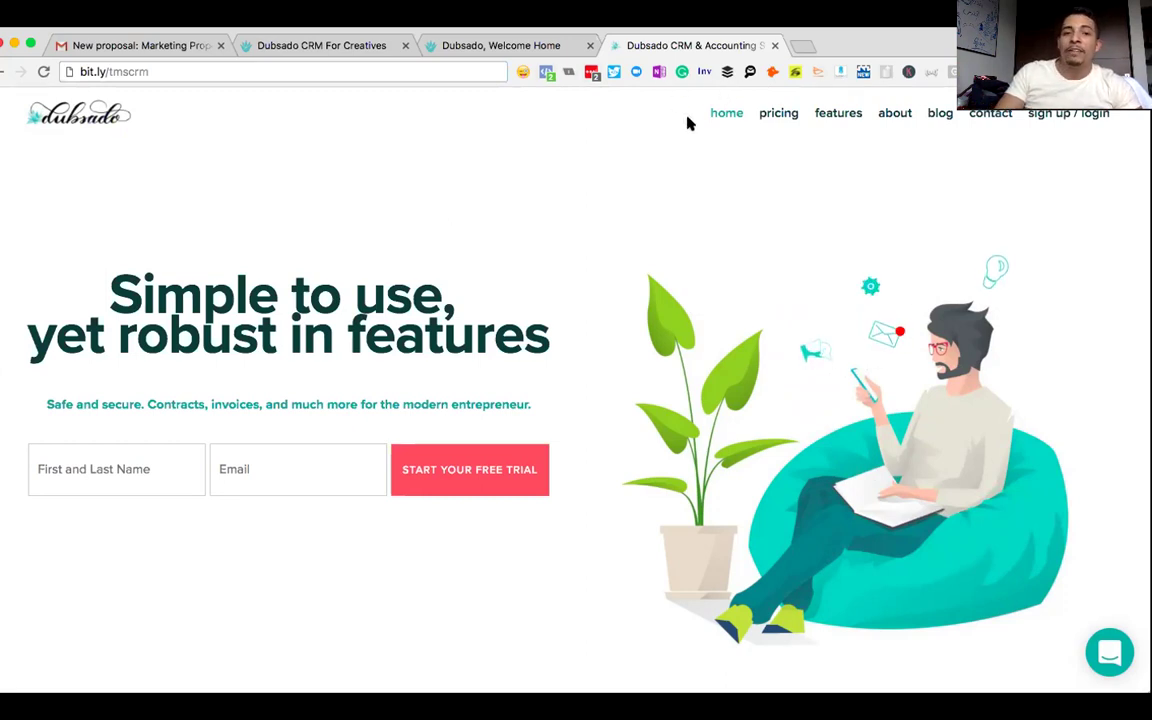
left_click_drag(855, 39, 823, 47)
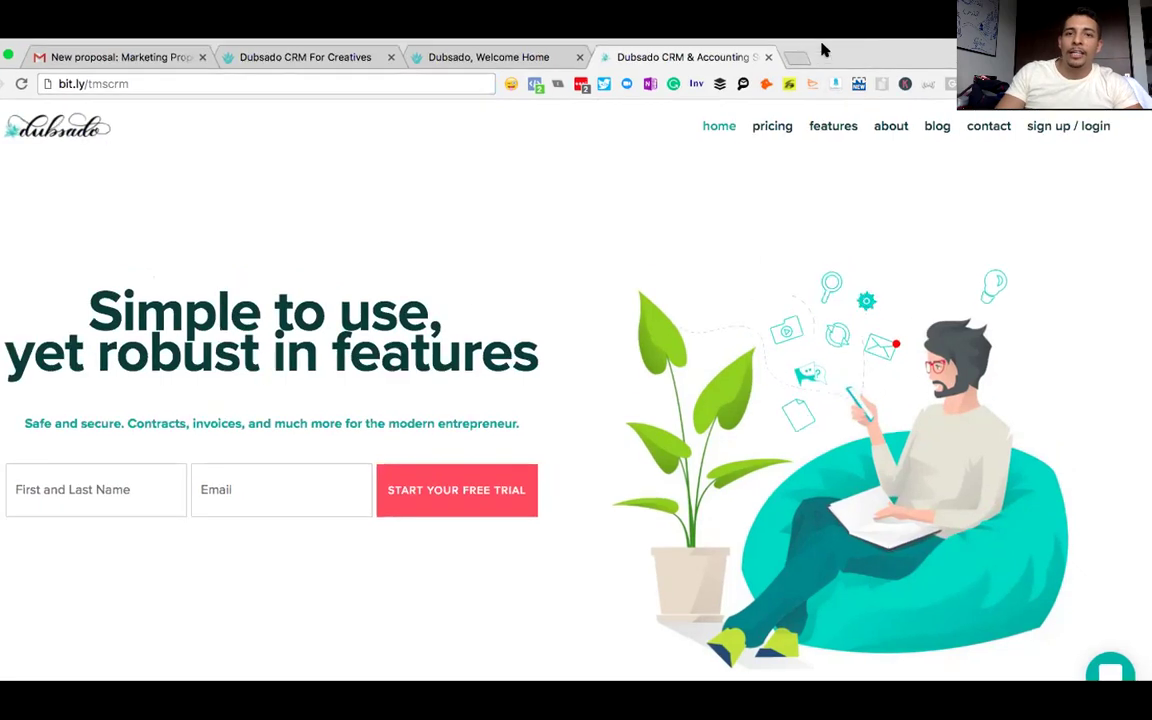
- Open the marketing consultant's Facebook business page in a new tab via the address-bar suggestion
key("super+t")
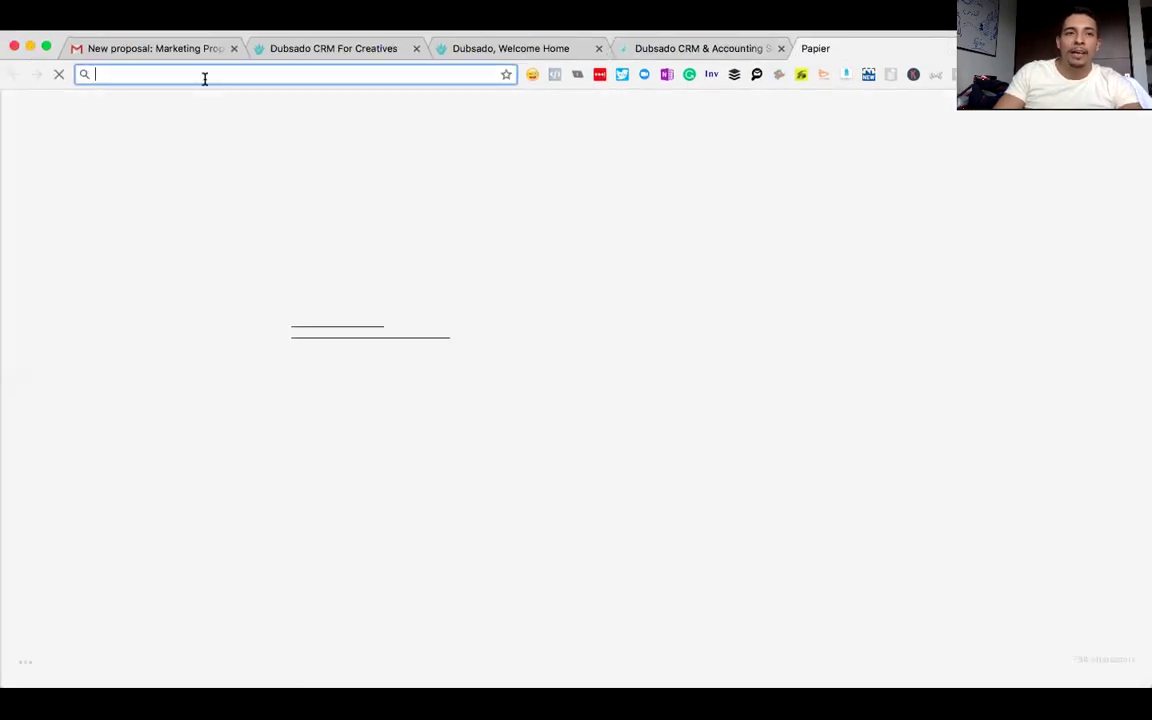
type("facebook.com/Phranksizzle")
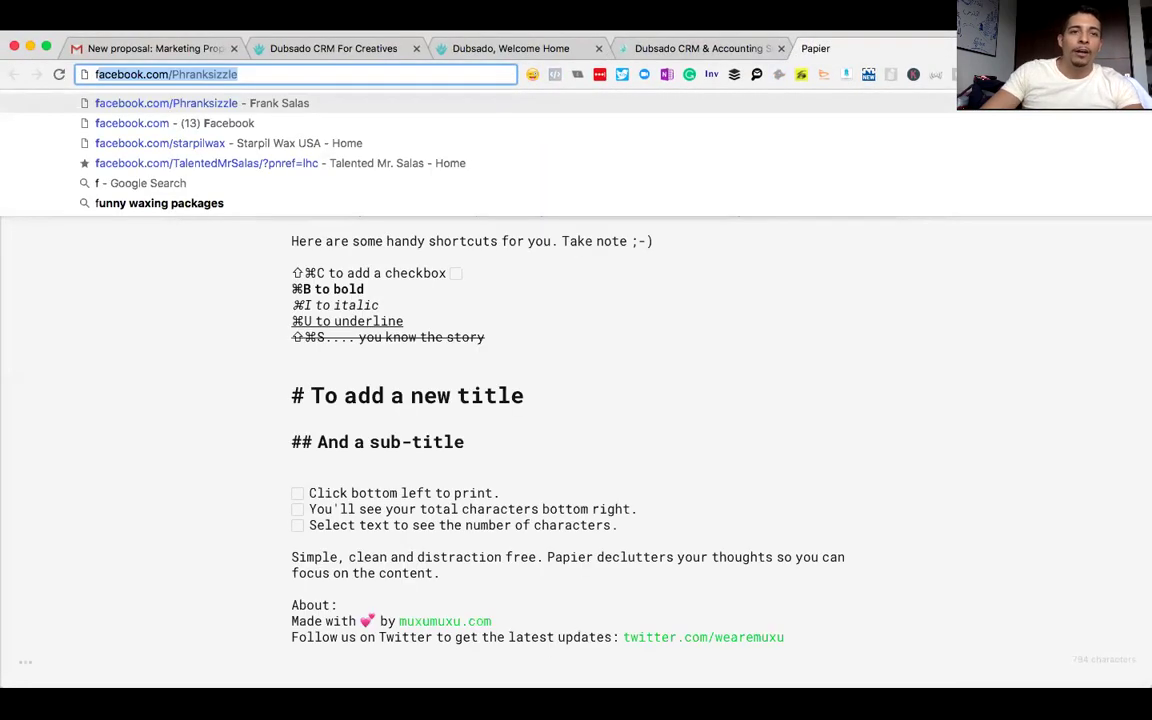
key("Down")
key("Down")
key("Down")
key("Return")
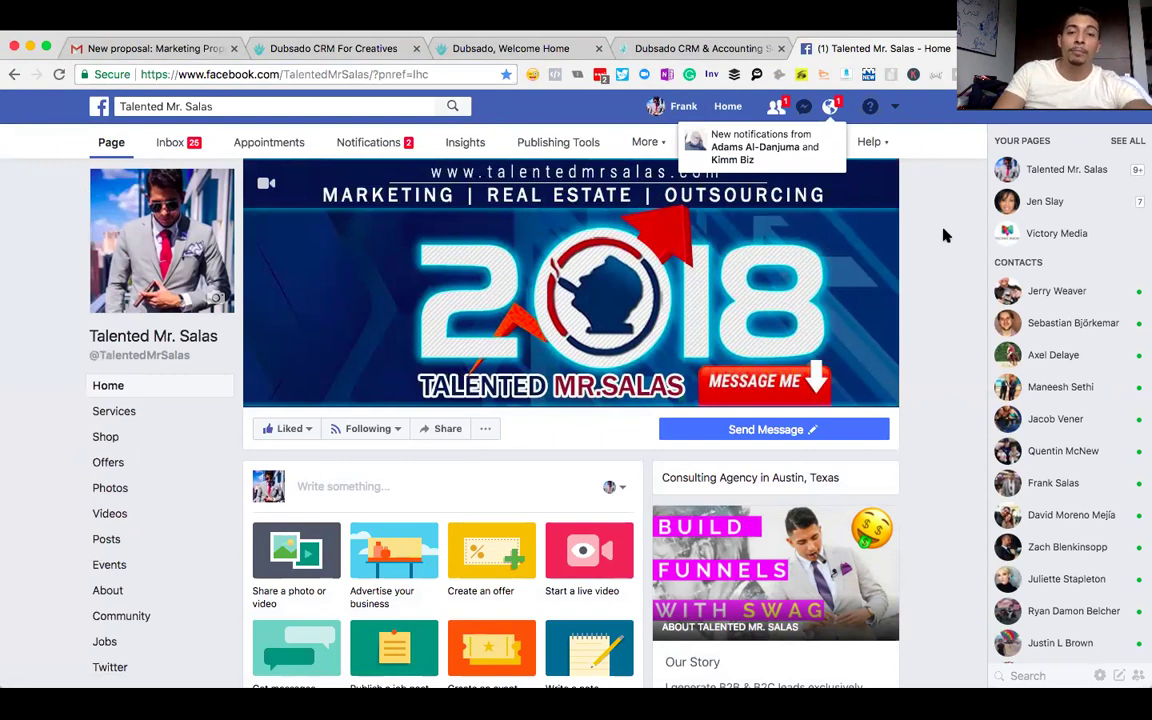
scroll(930, 280, "down", 1)
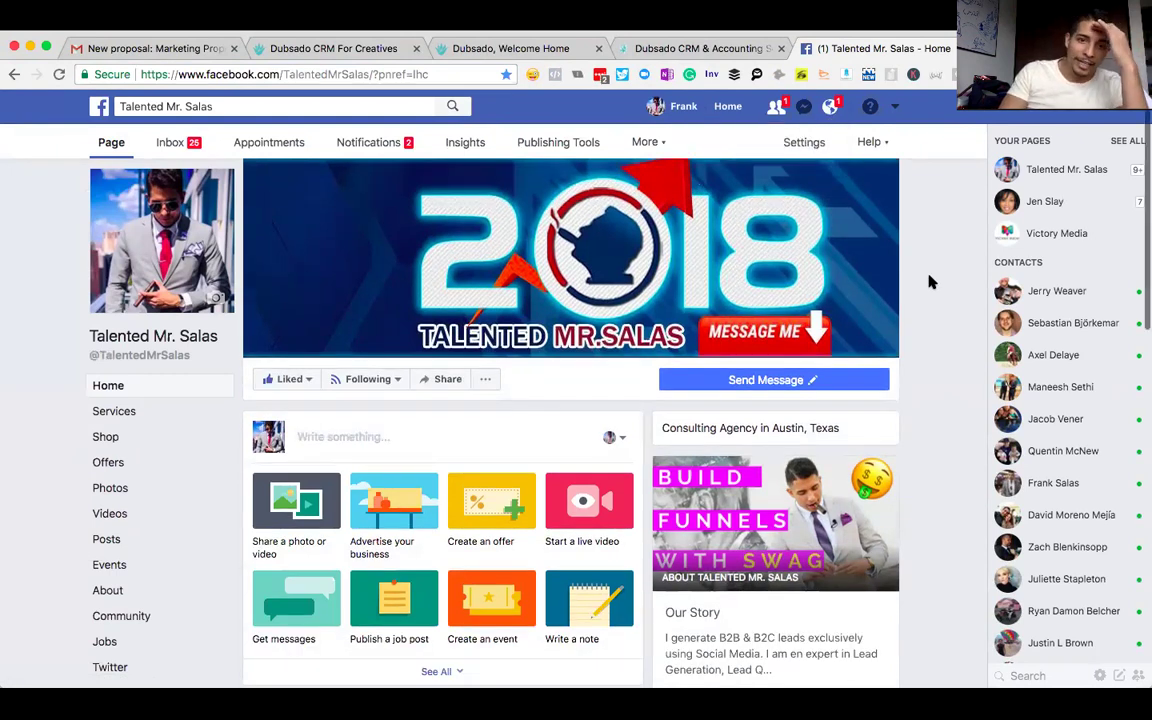
scroll(930, 282, "down", 3)
scroll(930, 282, "down", 6)
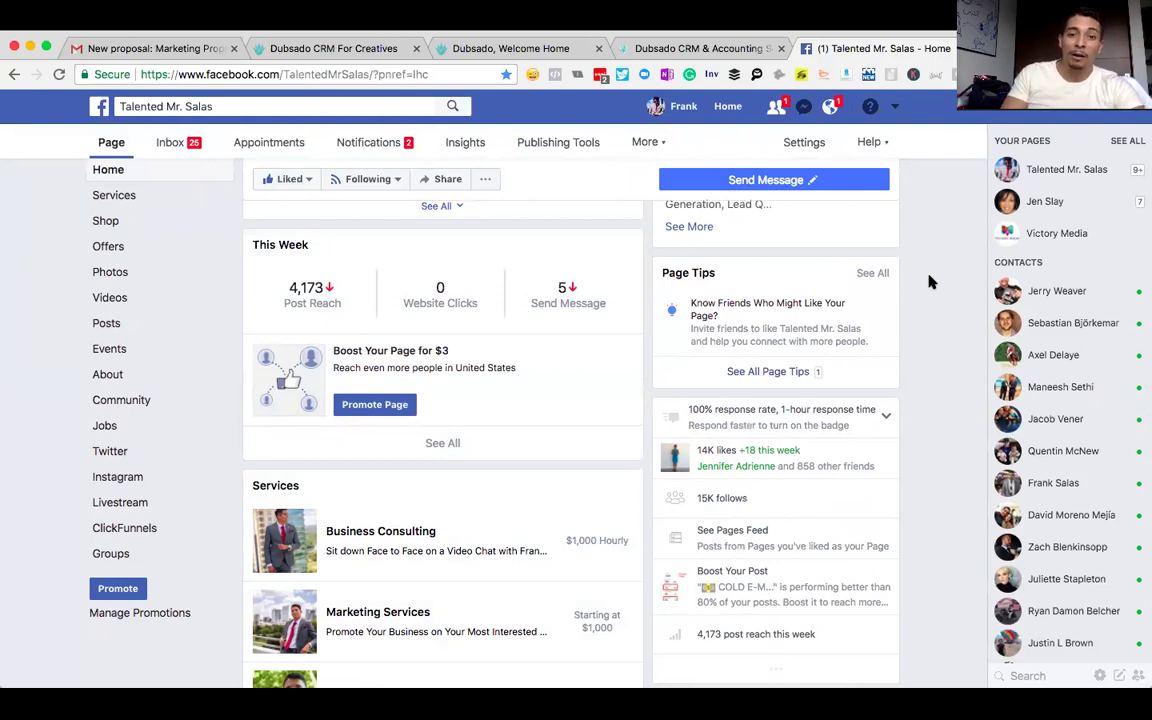
scroll(930, 282, "down", 4)
scroll(930, 282, "down", 3)
scroll(930, 282, "up", 4)
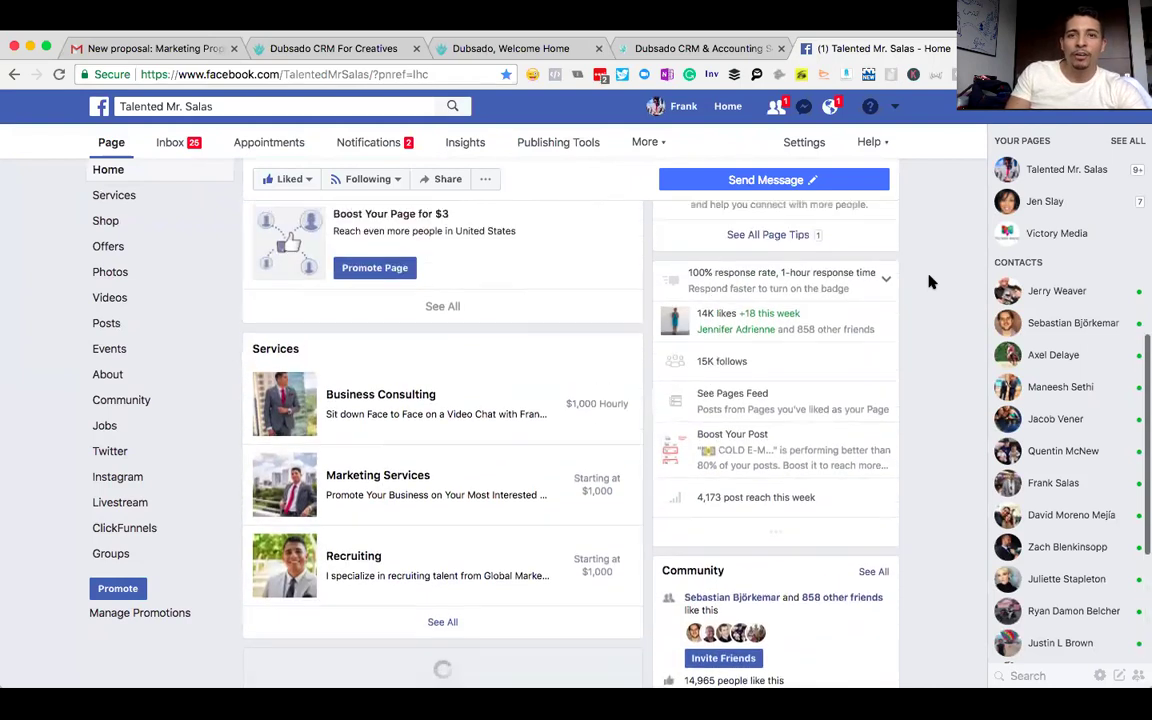
scroll(930, 282, "up", 10)
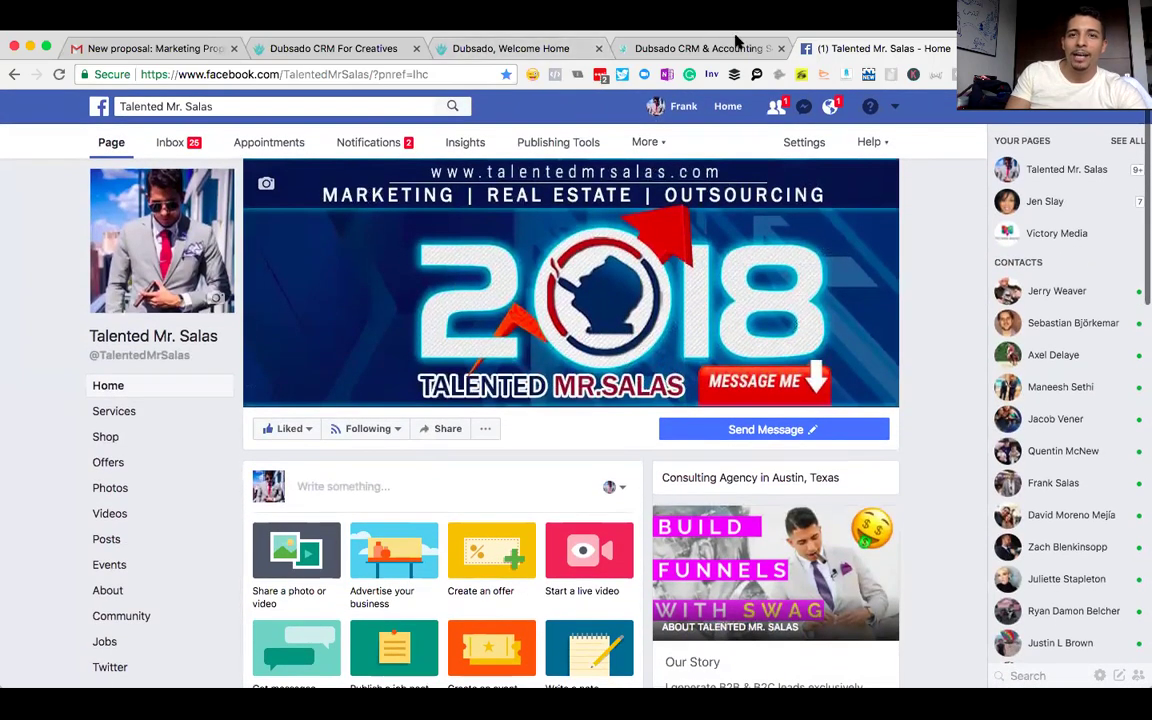